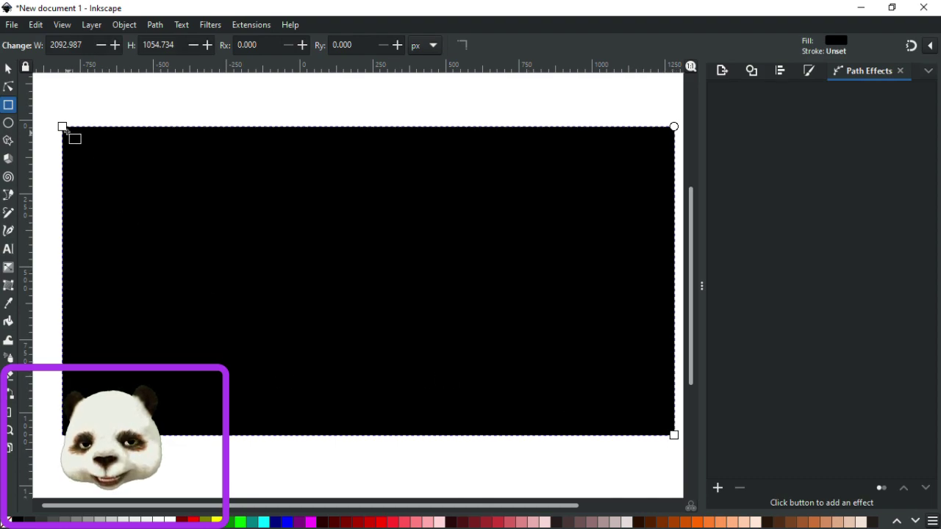
Extend the rectangle's left edge to make it about 2159 × 1050 px, and fill it with a light-medium gray.
{"action": "left_click_drag", "start_coordinate": [62, 127], "coordinate": [42, 129]}
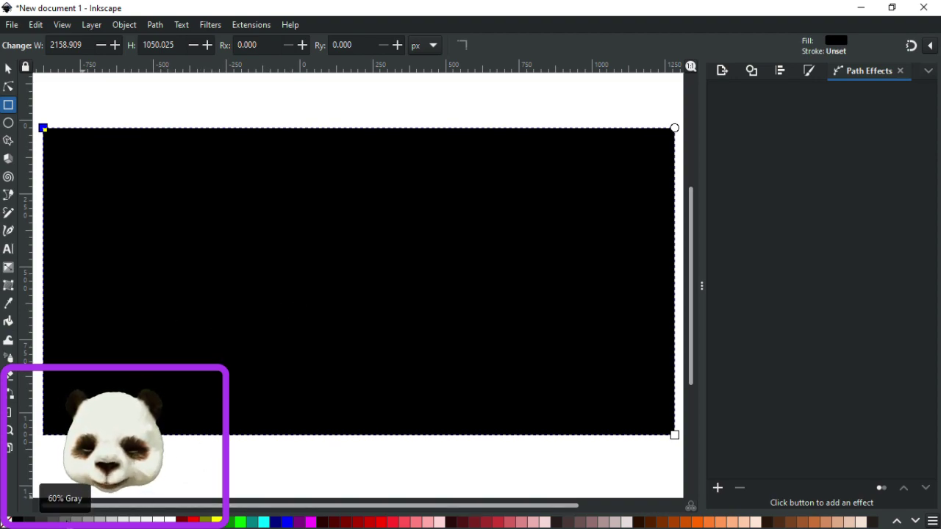
{"action": "left_click", "coordinate": [68, 521]}
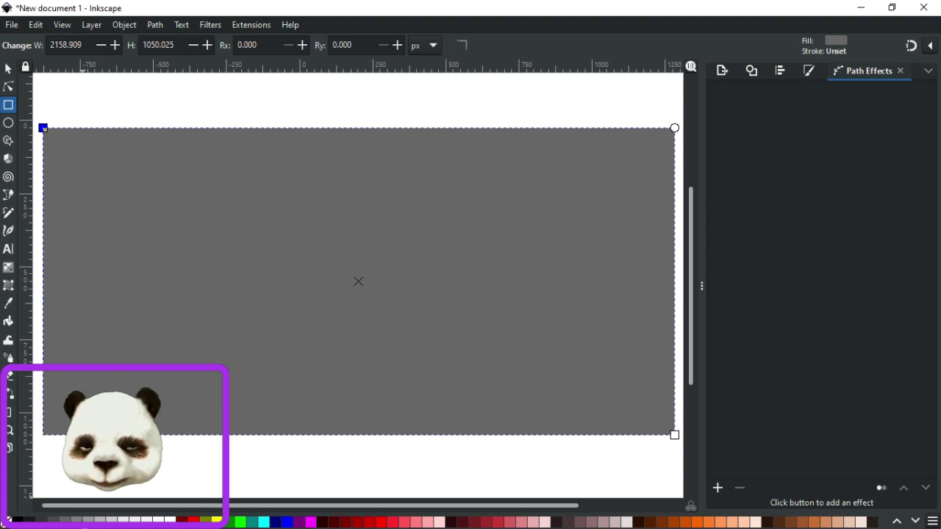
{"action": "left_click", "coordinate": [88, 521]}
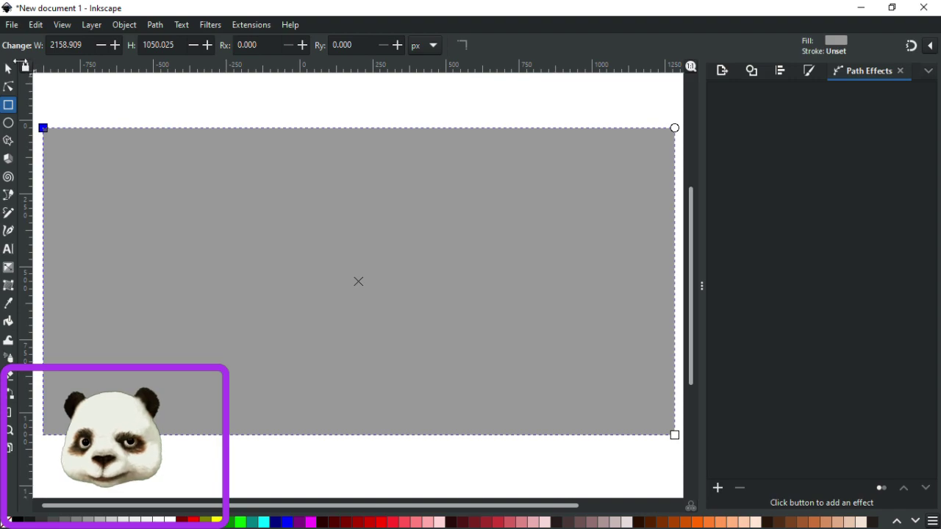
{"action": "left_click", "coordinate": [9, 70]}
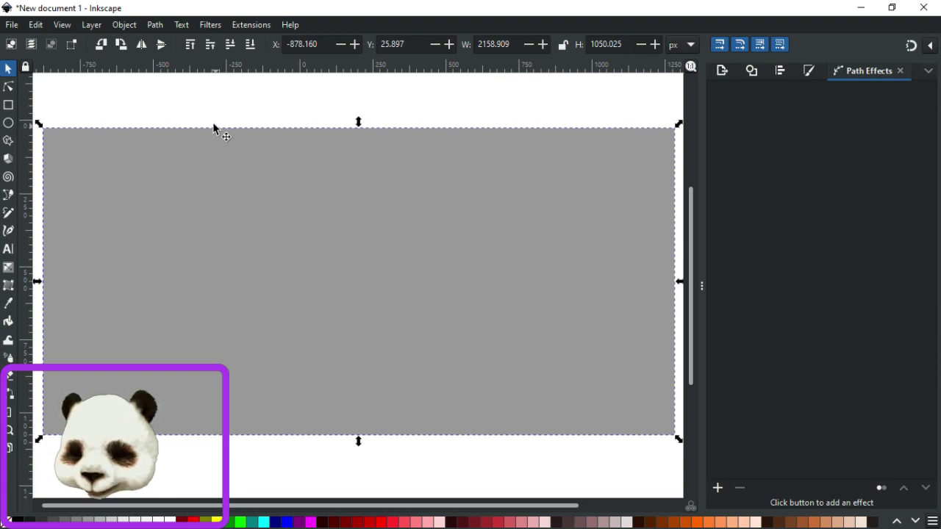
Draw a closed, wavy hill shape sloping down from the rectangle's left edge past its bottom edge, and fill it red.
{"action": "key", "text": "b"}
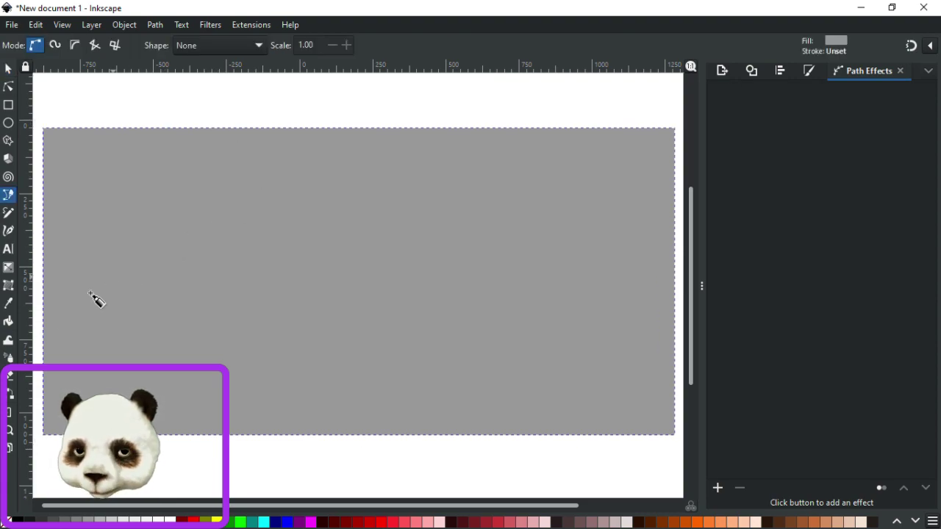
{"action": "left_click", "coordinate": [38, 342]}
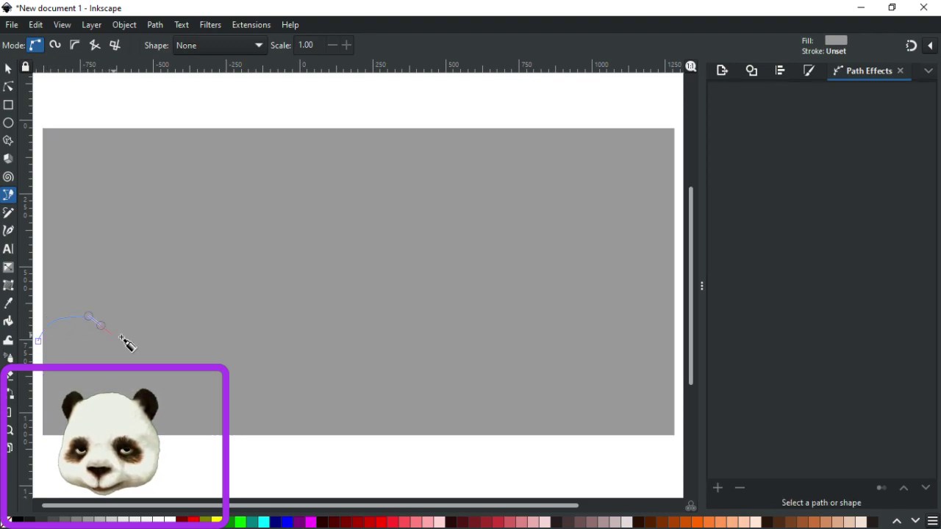
{"action": "left_click_drag", "start_coordinate": [140, 320], "coordinate": [145, 313]}
{"action": "left_click_drag", "start_coordinate": [207, 293], "coordinate": [211, 301]}
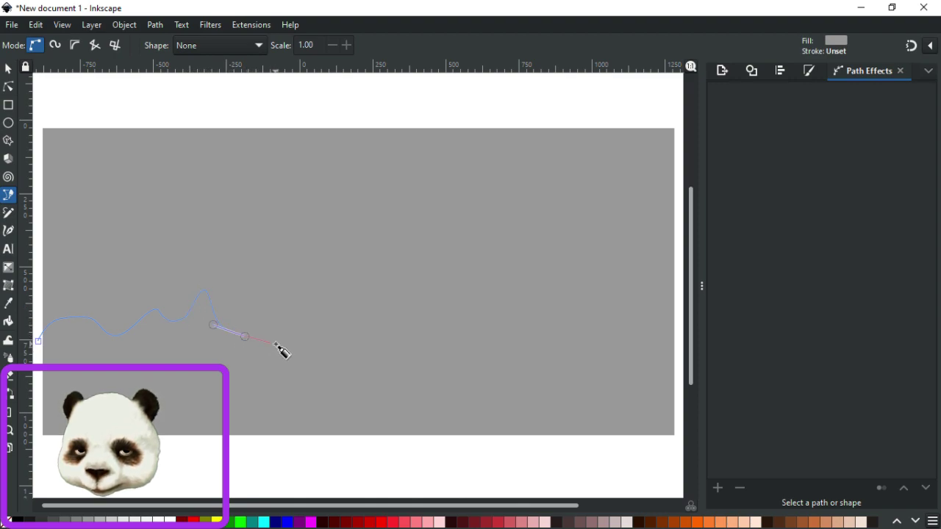
{"action": "left_click_drag", "start_coordinate": [241, 344], "coordinate": [259, 352]}
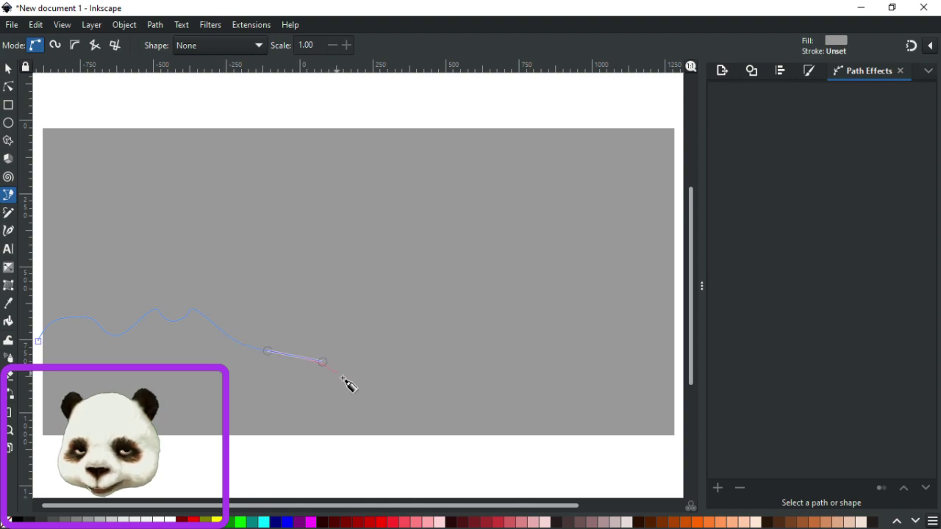
{"action": "left_click_drag", "start_coordinate": [385, 388], "coordinate": [396, 398]}
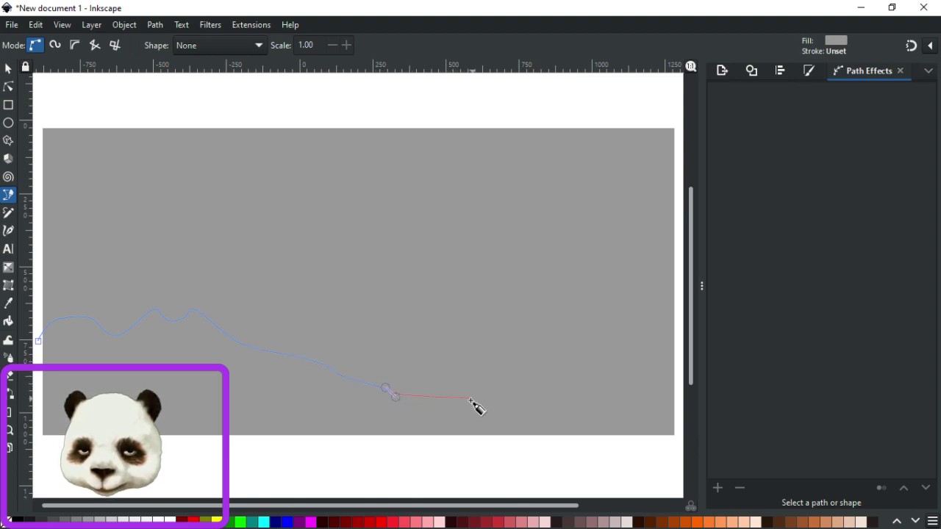
{"action": "left_click_drag", "start_coordinate": [458, 434], "coordinate": [468, 447]}
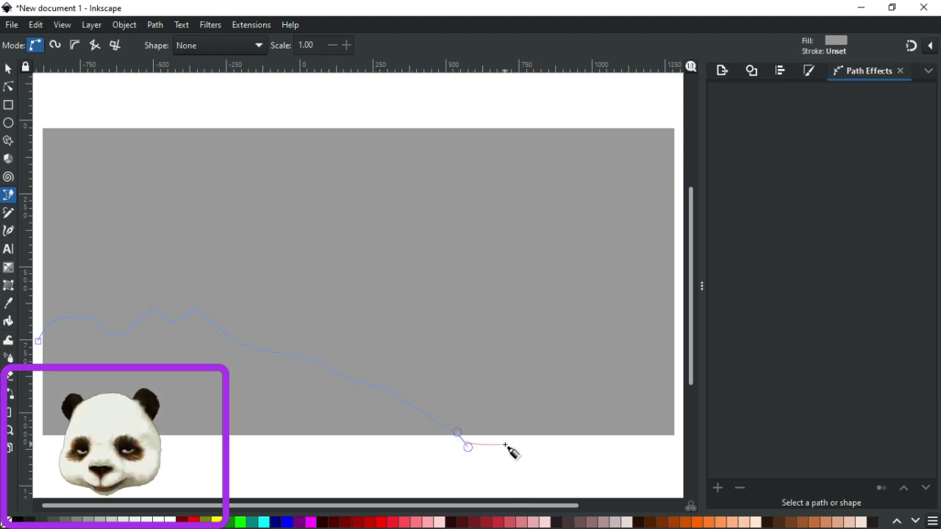
{"action": "left_click", "coordinate": [190, 459]}
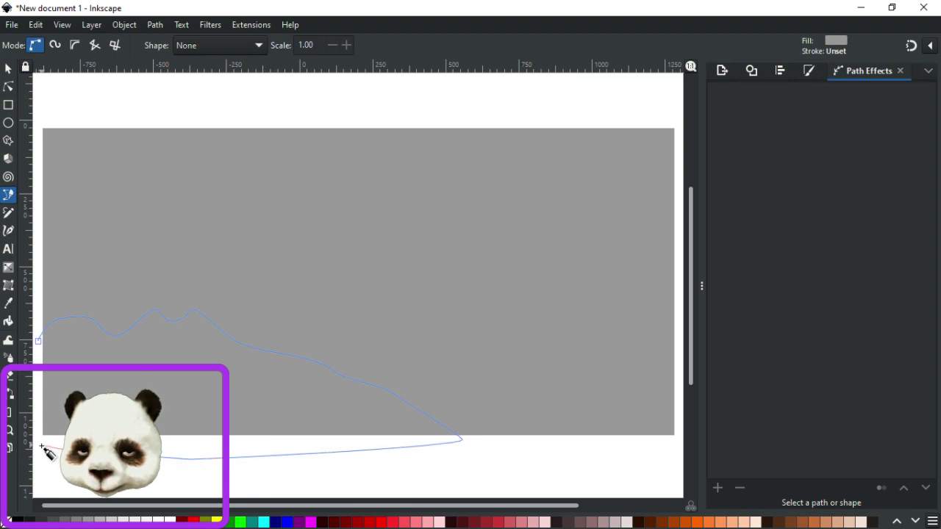
{"action": "left_click", "coordinate": [40, 343]}
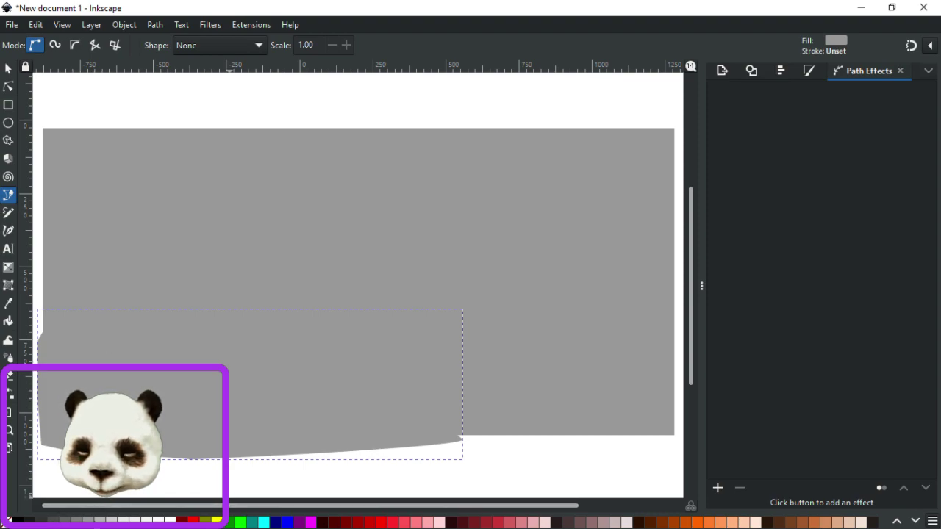
{"action": "left_click", "coordinate": [193, 519]}
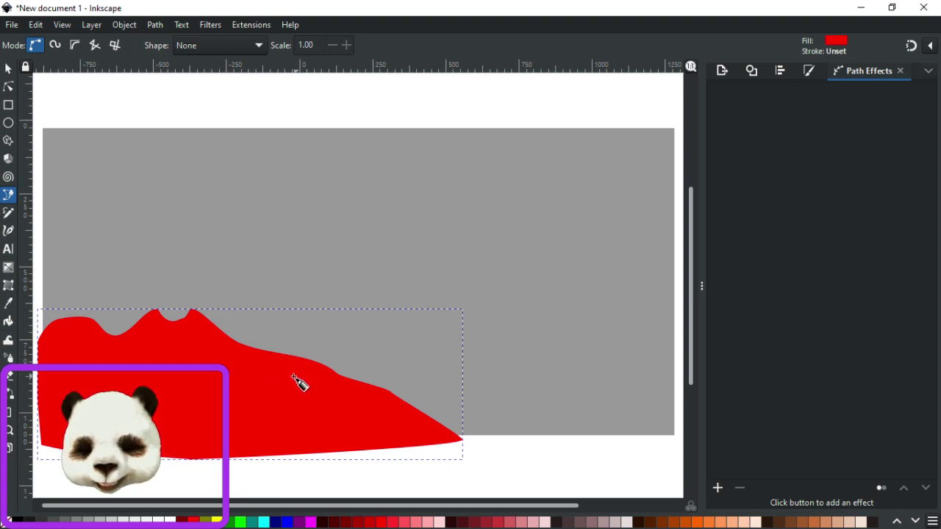
Draw a closed, wavy hill rising to the rectangle's right edge, filled yellow and lowered behind the red hill.
{"action": "left_click", "coordinate": [333, 393]}
{"action": "left_click_drag", "start_coordinate": [441, 334], "coordinate": [470, 344]}
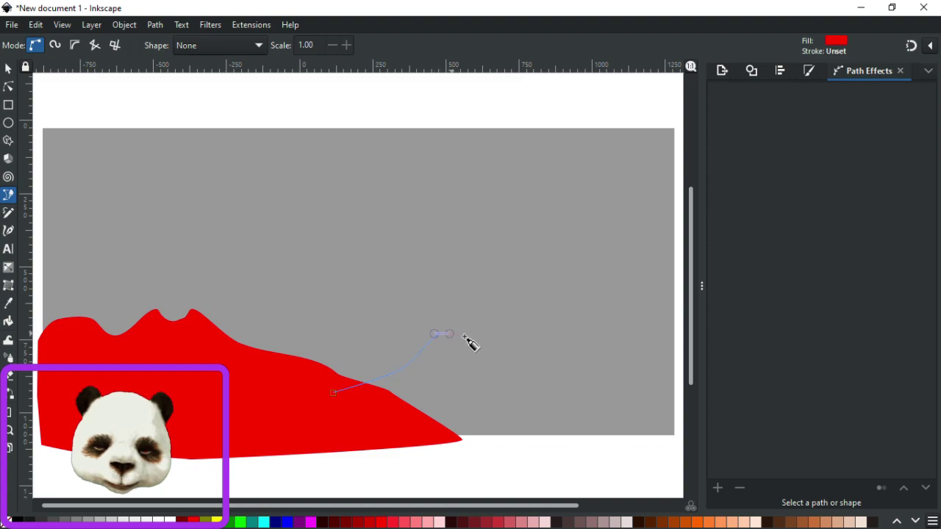
{"action": "left_click_drag", "start_coordinate": [524, 319], "coordinate": [536, 324]}
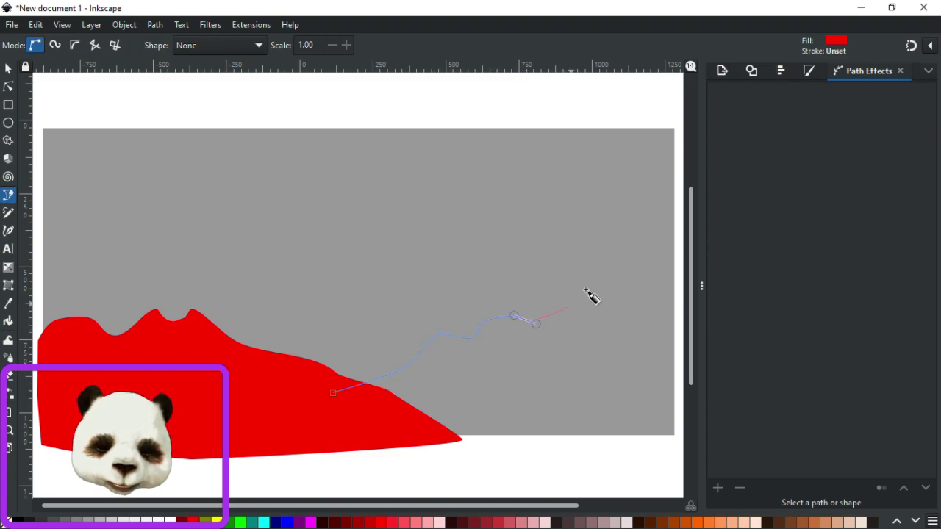
{"action": "left_click_drag", "start_coordinate": [655, 302], "coordinate": [667, 302]}
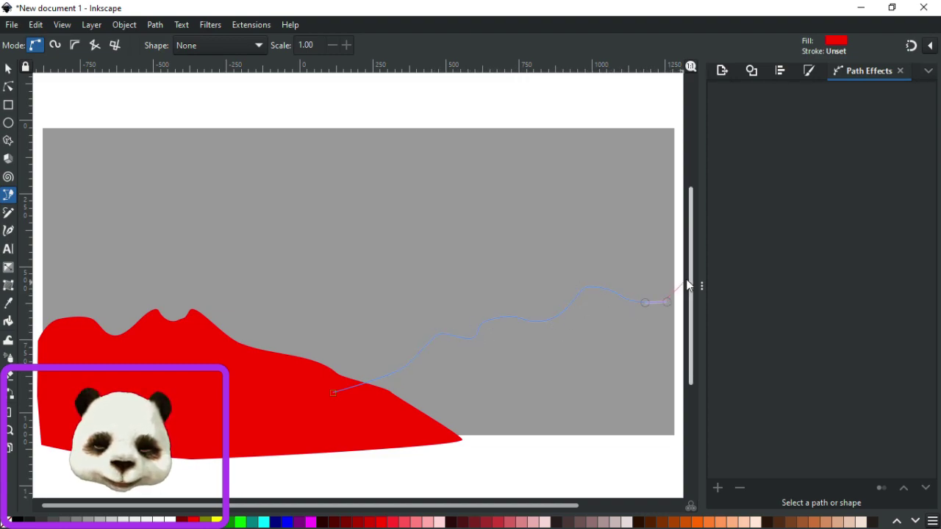
{"action": "left_click_drag", "start_coordinate": [657, 277], "coordinate": [665, 273]}
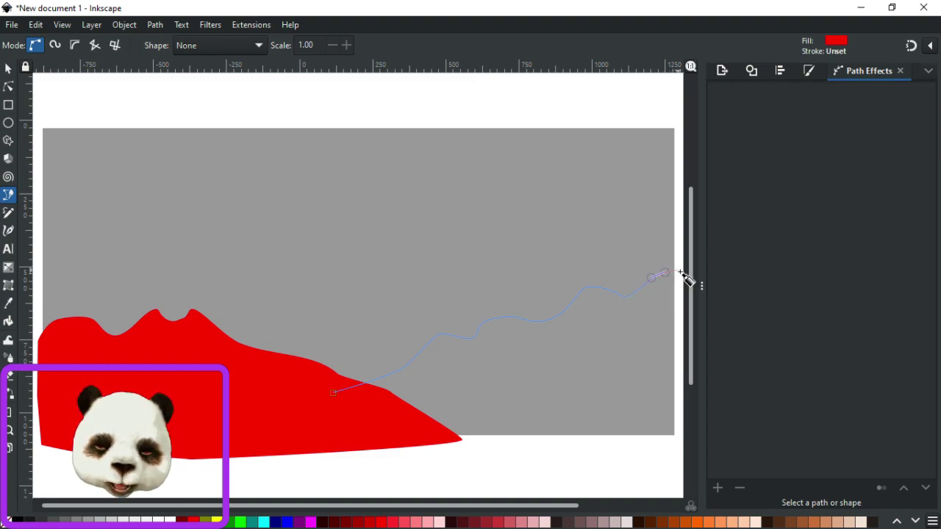
{"action": "left_click", "coordinate": [677, 446]}
{"action": "left_click", "coordinate": [424, 457]}
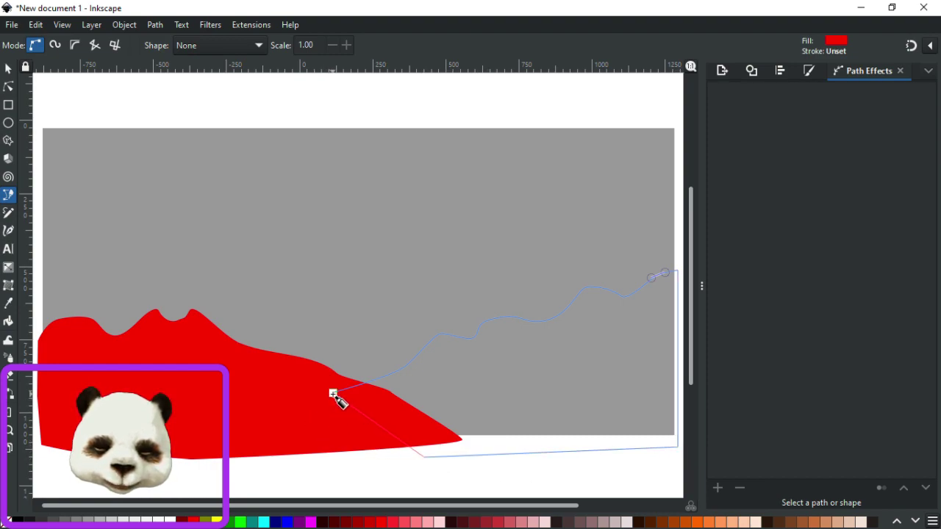
{"action": "left_click", "coordinate": [333, 394]}
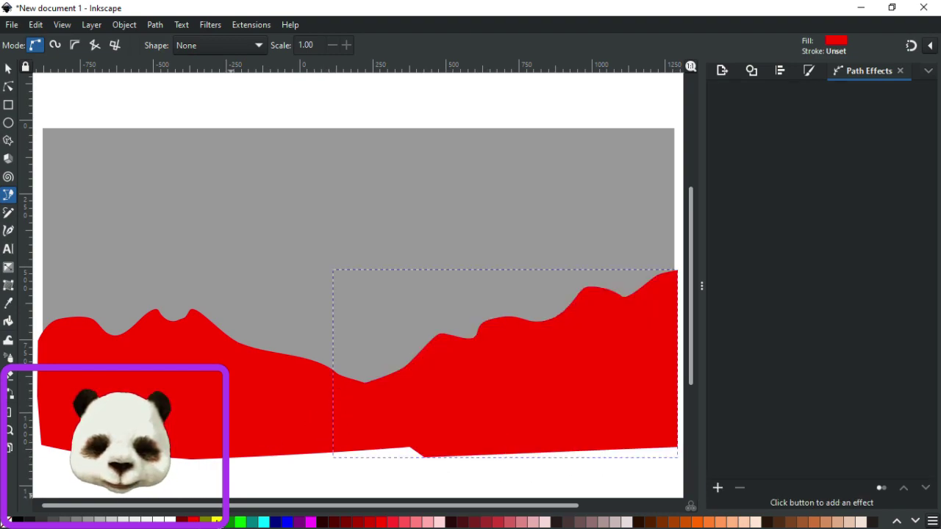
{"action": "left_click", "coordinate": [217, 520]}
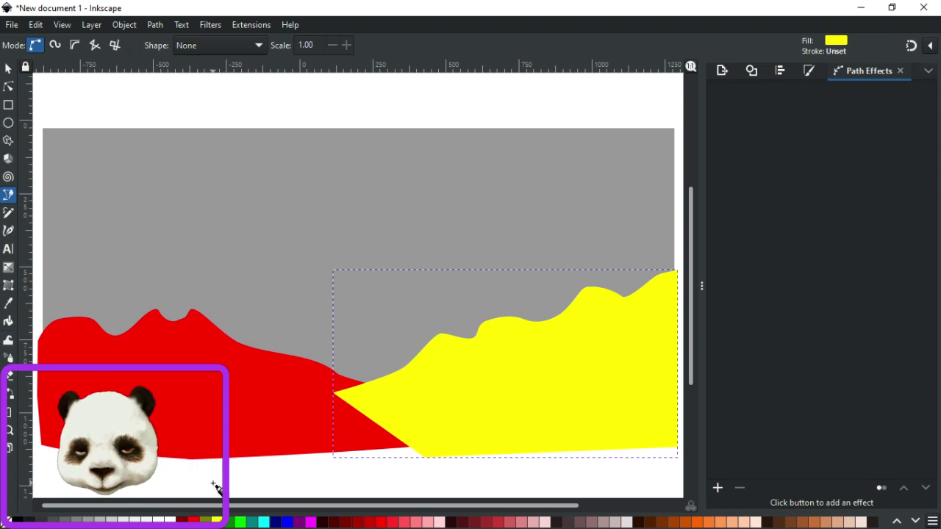
{"action": "key", "text": "Page_Down"}
Delete two nodes around the middle peak on the red hill's ridge.
{"action": "scroll", "coordinate": [82, 395], "scroll_direction": "up", "scroll_amount": 2, "text": "ctrl"}
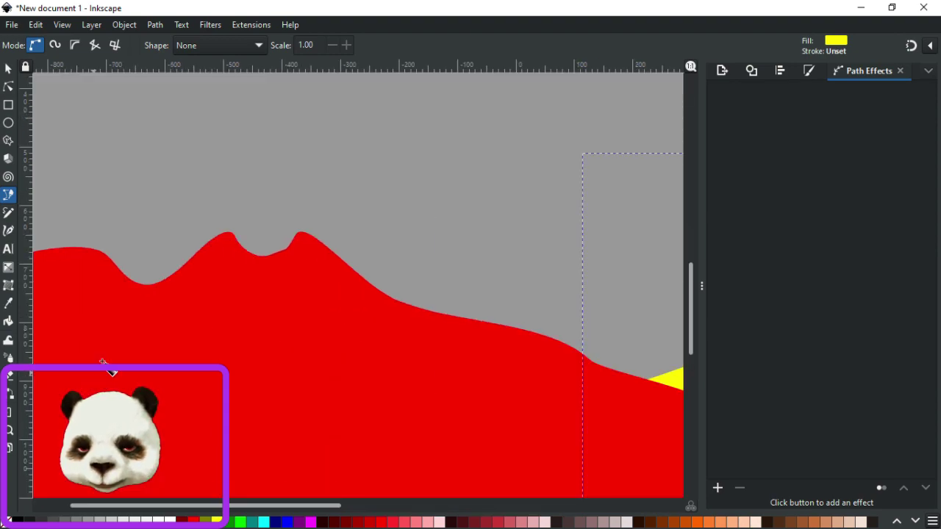
{"action": "left_click", "coordinate": [9, 87]}
{"action": "left_click", "coordinate": [231, 238]}
{"action": "left_click", "coordinate": [233, 236]}
{"action": "key", "text": "Delete"}
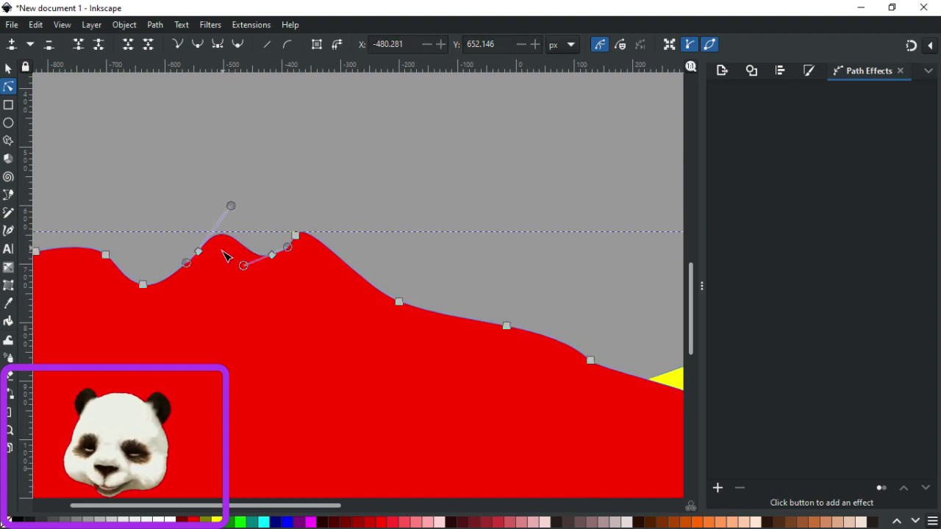
{"action": "key", "text": "Delete"}
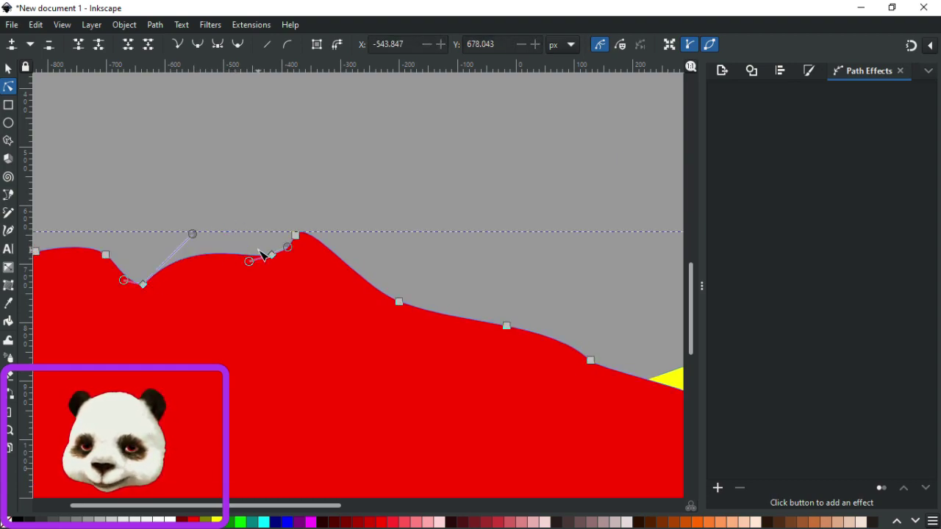
Make the nodes on both sides of the flattened red peak smooth, and shift the right one slightly down and to the left.
{"action": "left_click", "coordinate": [143, 284]}
{"action": "key", "text": "shift+s"}
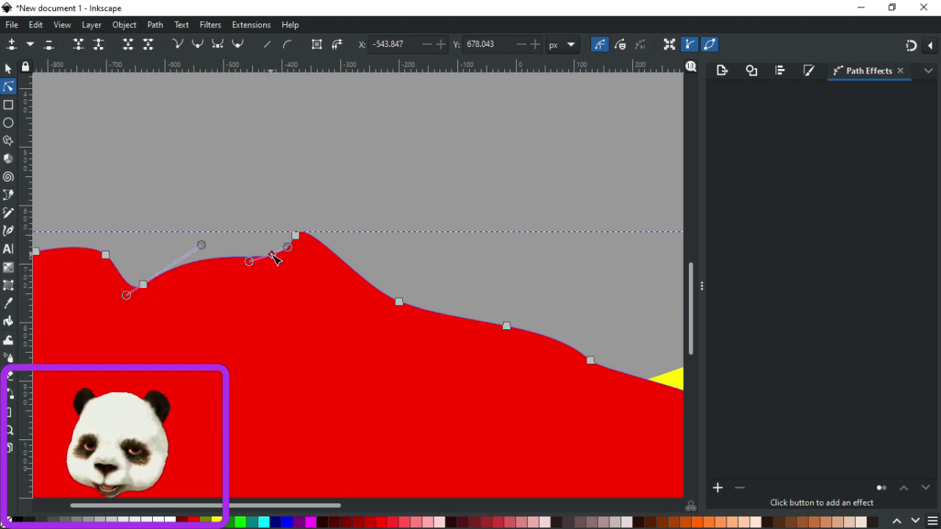
{"action": "left_click", "coordinate": [272, 255]}
{"action": "key", "text": "shift+s"}
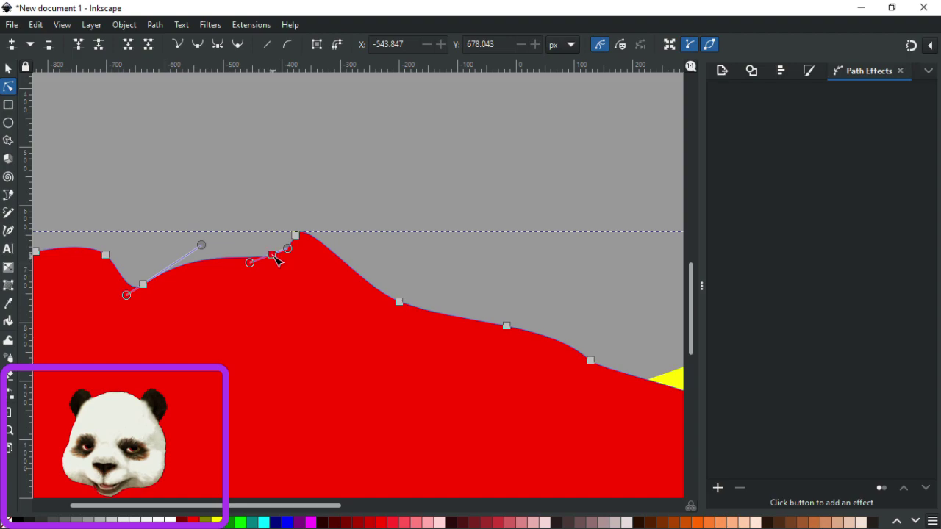
{"action": "left_click_drag", "start_coordinate": [274, 257], "coordinate": [244, 269]}
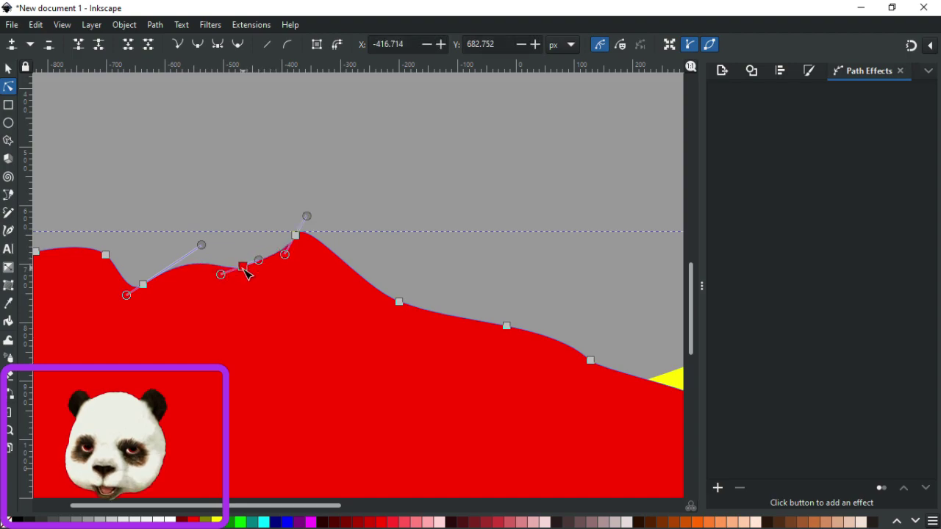
Adjust the curve handle of the red hill's highest peak node to reshape the summit.
{"action": "left_click", "coordinate": [295, 236]}
{"action": "left_click_drag", "start_coordinate": [306, 216], "coordinate": [305, 244]}
{"action": "left_click", "coordinate": [371, 222]}
Move the red hill's upper-left corner node up and outward beyond the gray rectangle's left edge.
{"action": "scroll", "coordinate": [382, 219], "scroll_direction": "down", "scroll_amount": 6}
{"action": "scroll", "coordinate": [412, 215], "scroll_direction": "up", "scroll_amount": 3}
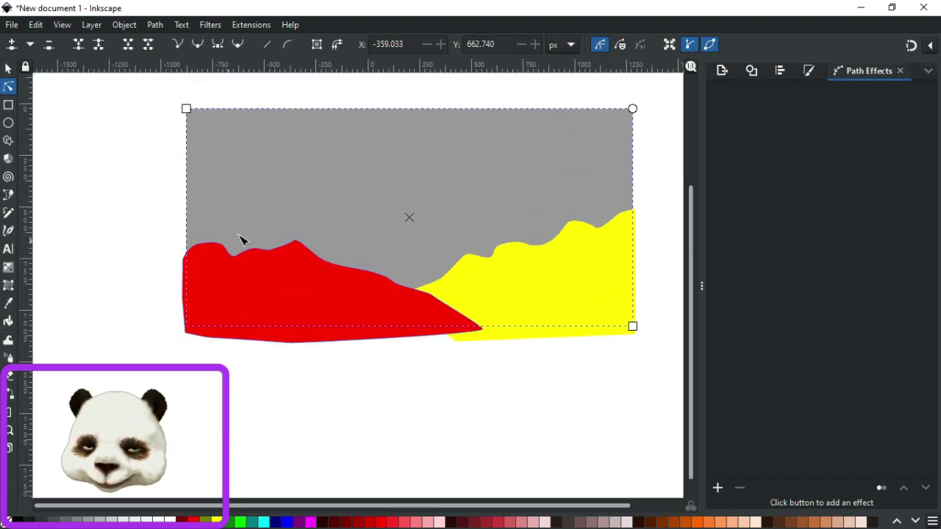
{"action": "left_click", "coordinate": [197, 254]}
{"action": "left_click_drag", "start_coordinate": [198, 244], "coordinate": [176, 233]}
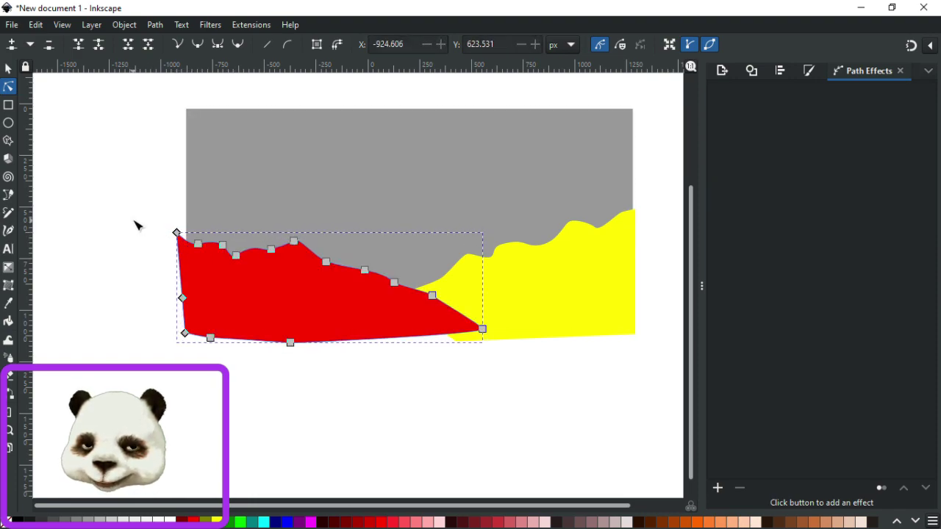
{"action": "left_click", "coordinate": [140, 224]}
Draw a closed, wavy hill spanning the gap between the red and yellow hills, and fill it navy blue.
{"action": "scroll", "coordinate": [361, 211], "scroll_direction": "down", "scroll_amount": 1}
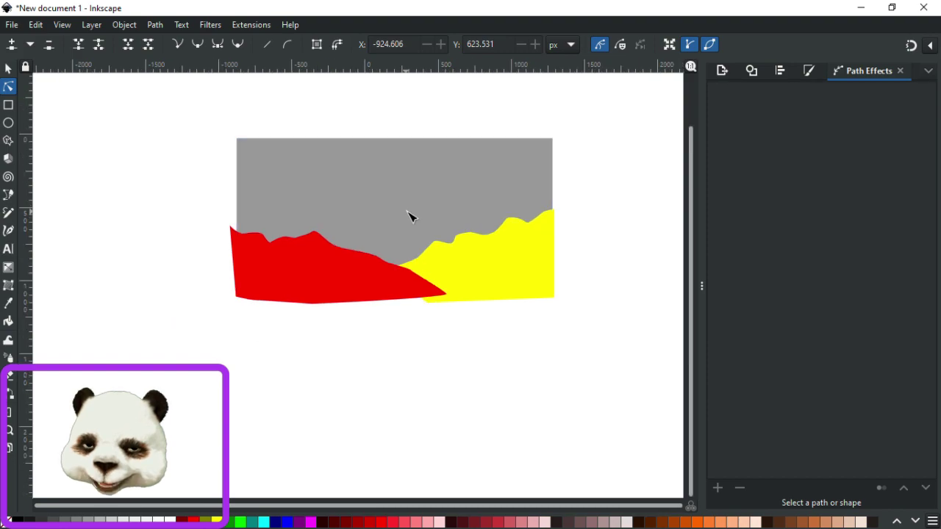
{"action": "scroll", "coordinate": [410, 216], "scroll_direction": "up", "scroll_amount": 1}
{"action": "scroll", "coordinate": [410, 216], "scroll_direction": "up", "scroll_amount": 1}
{"action": "scroll", "coordinate": [384, 210], "scroll_direction": "down", "scroll_amount": 2}
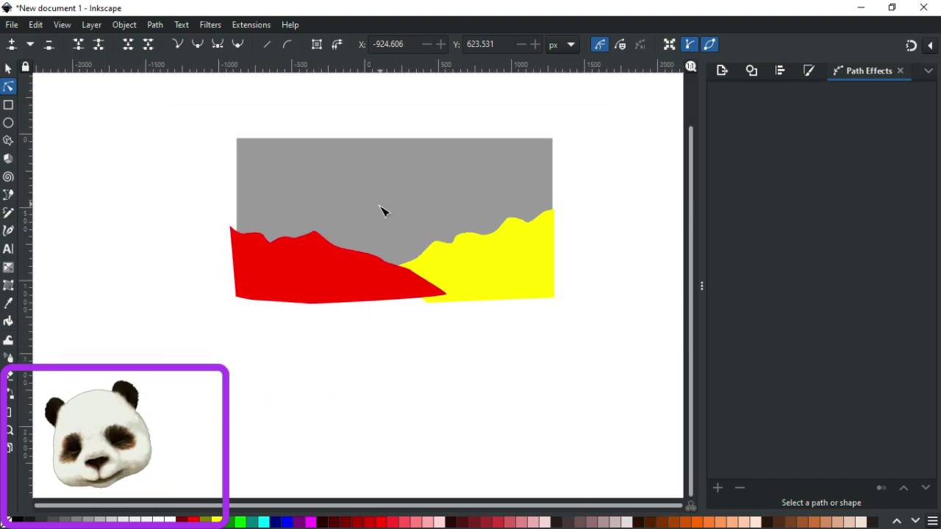
{"action": "scroll", "coordinate": [344, 229], "scroll_direction": "up", "scroll_amount": 1}
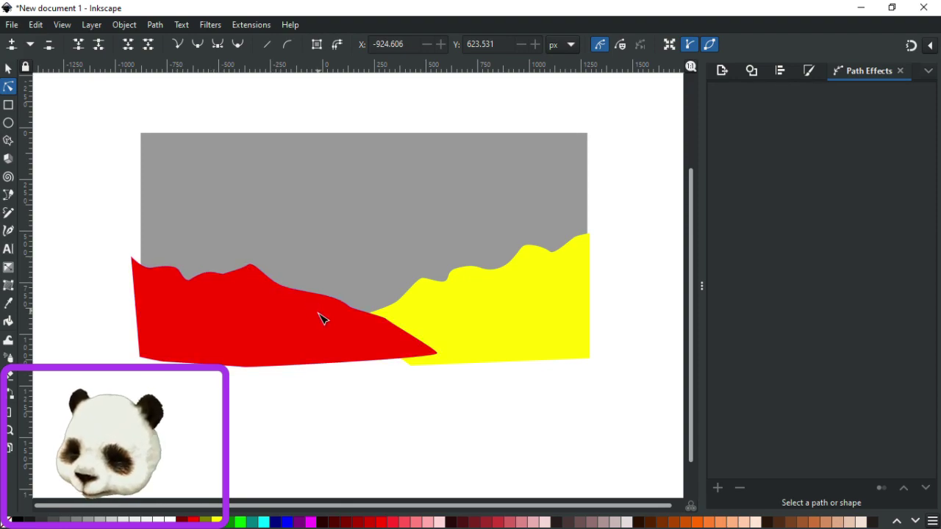
{"action": "key", "text": "w"}
{"action": "left_click_drag", "start_coordinate": [290, 302], "coordinate": [349, 264]}
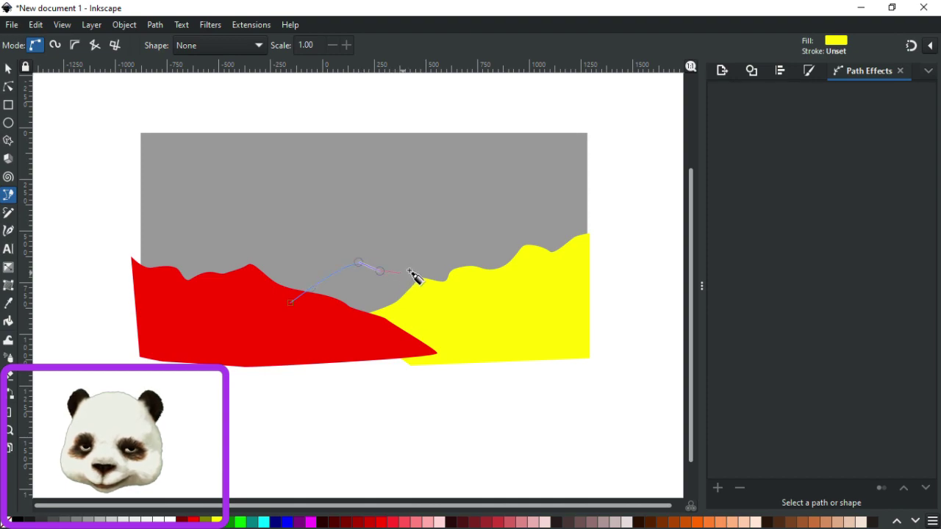
{"action": "left_click_drag", "start_coordinate": [462, 255], "coordinate": [531, 269]}
{"action": "left_click", "coordinate": [544, 303]}
{"action": "left_click", "coordinate": [353, 327]}
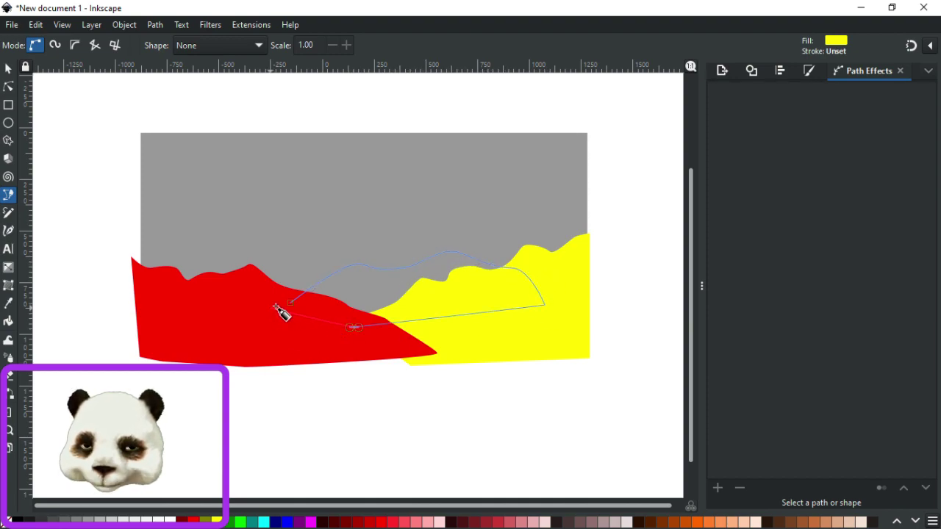
{"action": "left_click", "coordinate": [290, 303]}
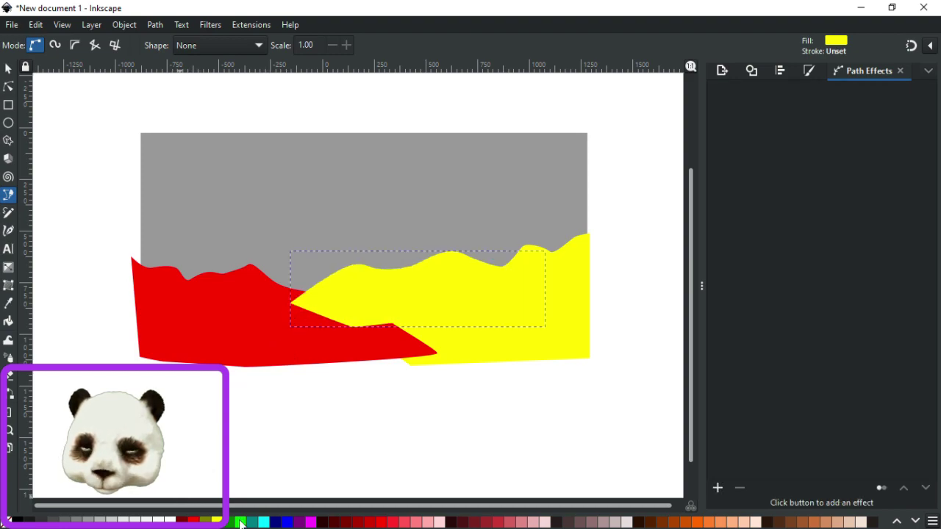
{"action": "left_click", "coordinate": [273, 522]}
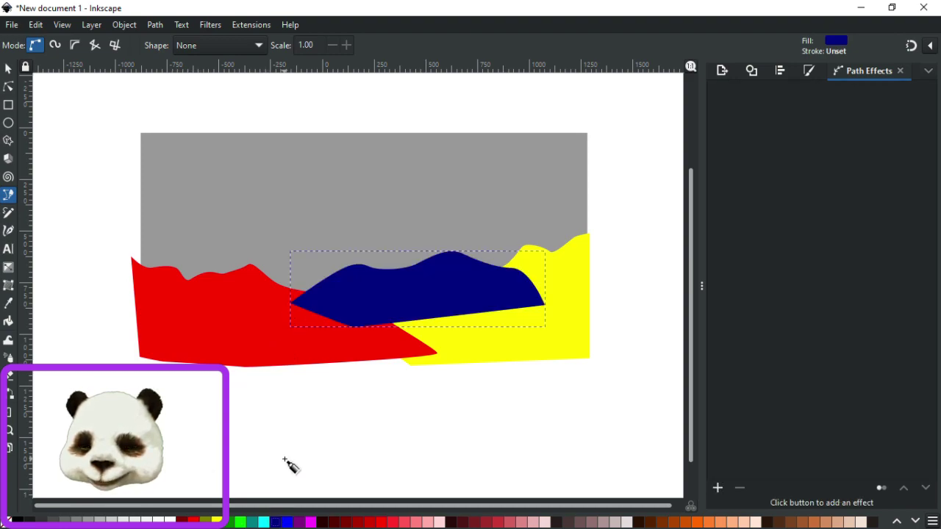
Lower the navy hill behind the red and yellow hills, and shift all three hills slightly downward together.
{"action": "key", "text": "Page_Down"}
{"action": "key", "text": "Page_Down"}
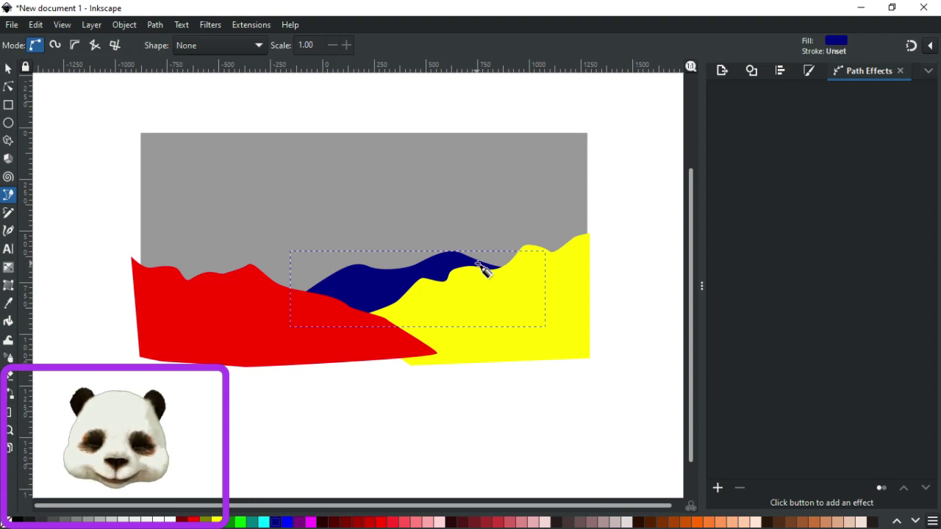
{"action": "left_click", "coordinate": [9, 69]}
{"action": "left_click_drag", "start_coordinate": [63, 186], "coordinate": [656, 403]}
{"action": "mouse_move", "coordinate": [574, 340]}
{"action": "left_mouse_down"}
{"action": "mouse_move", "coordinate": [578, 405]}
{"action": "mouse_move", "coordinate": [580, 344]}
{"action": "left_mouse_up"}
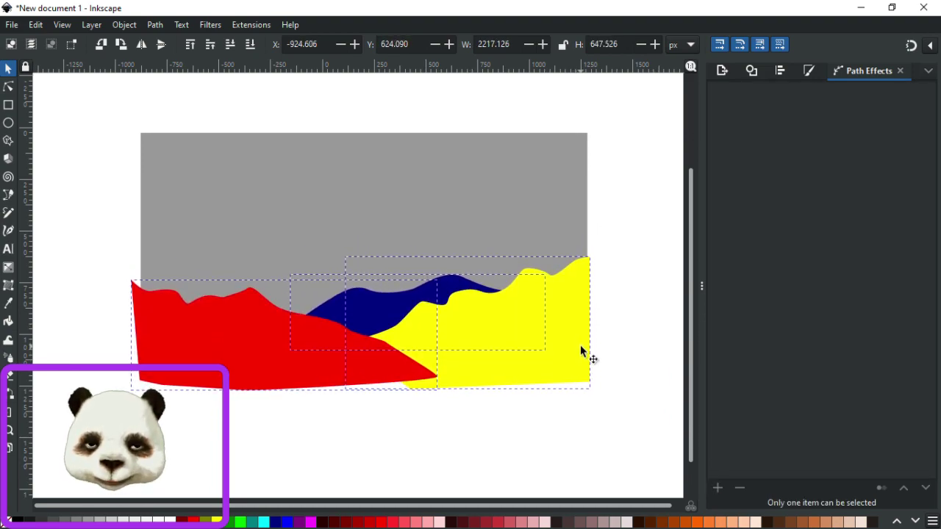
Set the opacity of the red, yellow and navy hills to 60%, leaving the gray rectangle out of the selection.
{"action": "left_click", "coordinate": [515, 238]}
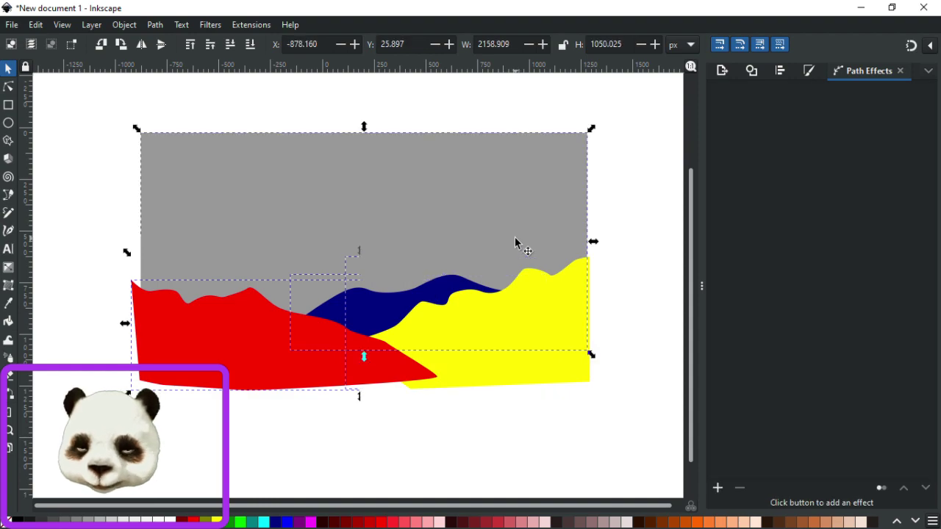
{"action": "left_click", "coordinate": [328, 359]}
{"action": "left_click", "coordinate": [476, 339], "text": "shift"}
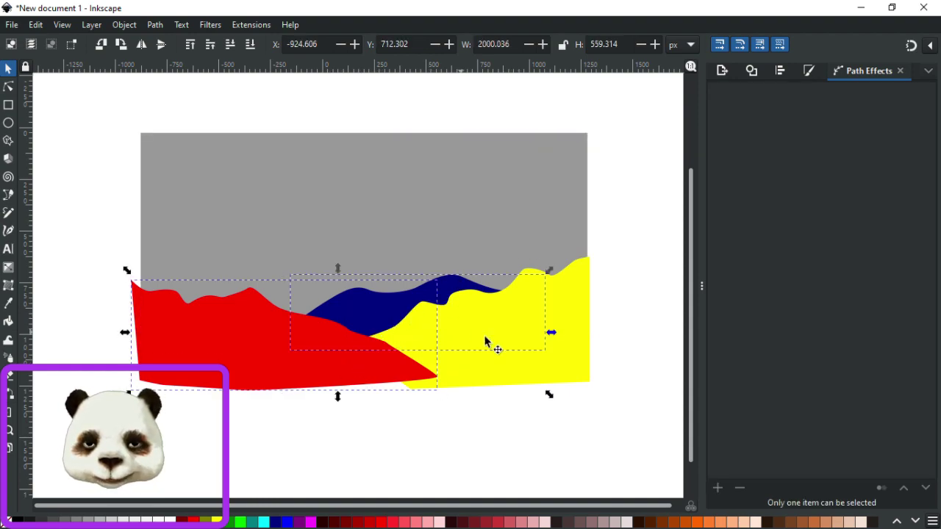
{"action": "left_click", "coordinate": [499, 356]}
{"action": "left_click", "coordinate": [336, 316], "text": "shift"}
{"action": "left_click", "coordinate": [277, 348], "text": "shift"}
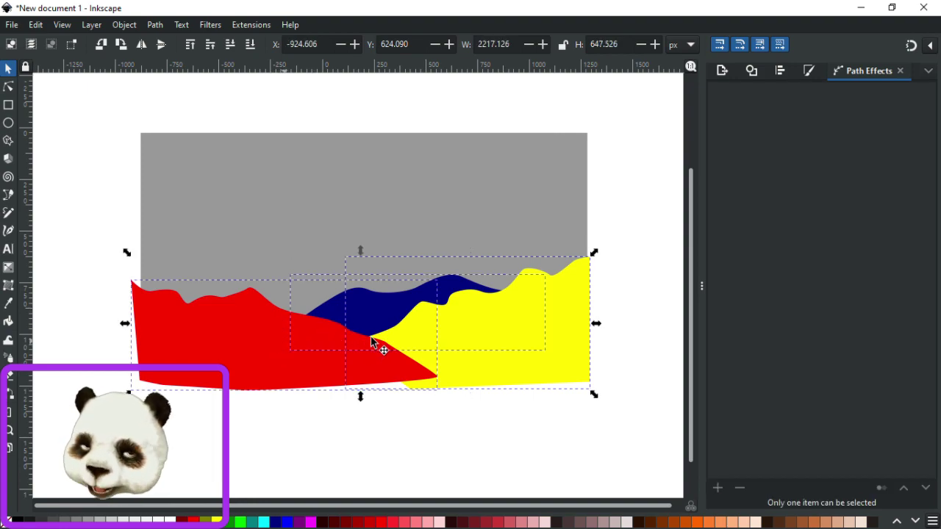
{"action": "key", "text": "ctrl+shift+f"}
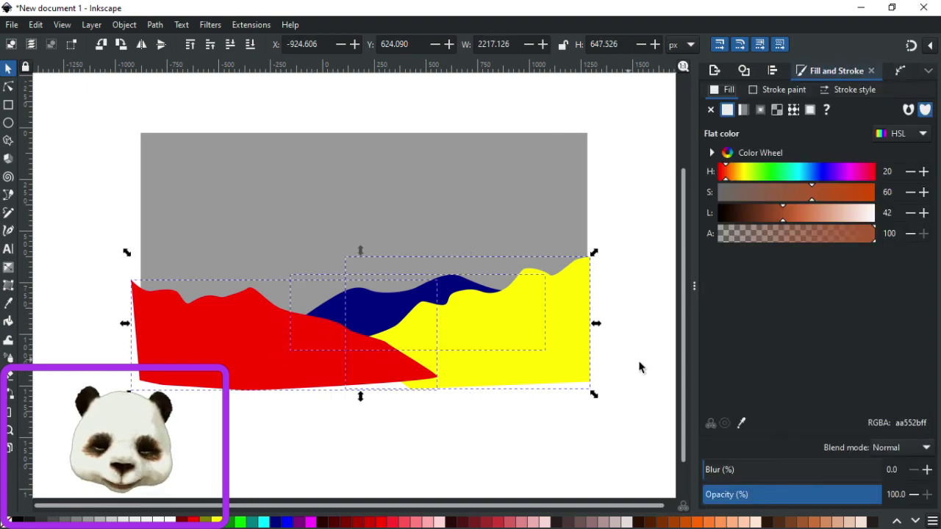
{"action": "left_click", "coordinate": [805, 498]}
{"action": "left_click", "coordinate": [529, 450]}
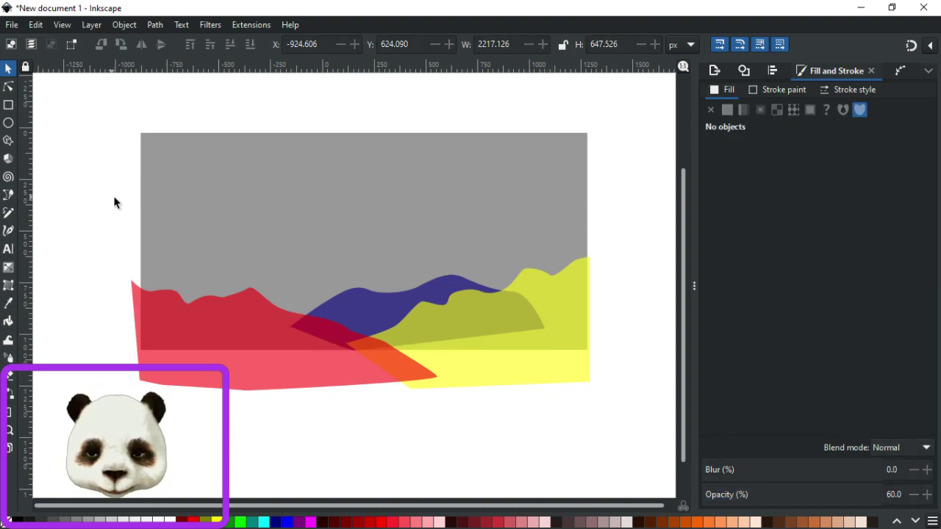
{"action": "left_click_drag", "start_coordinate": [501, 257], "coordinate": [506, 283]}
{"action": "scroll", "coordinate": [397, 337], "scroll_direction": "up", "scroll_amount": 1}
{"action": "scroll", "coordinate": [398, 337], "scroll_direction": "down", "scroll_amount": 1}
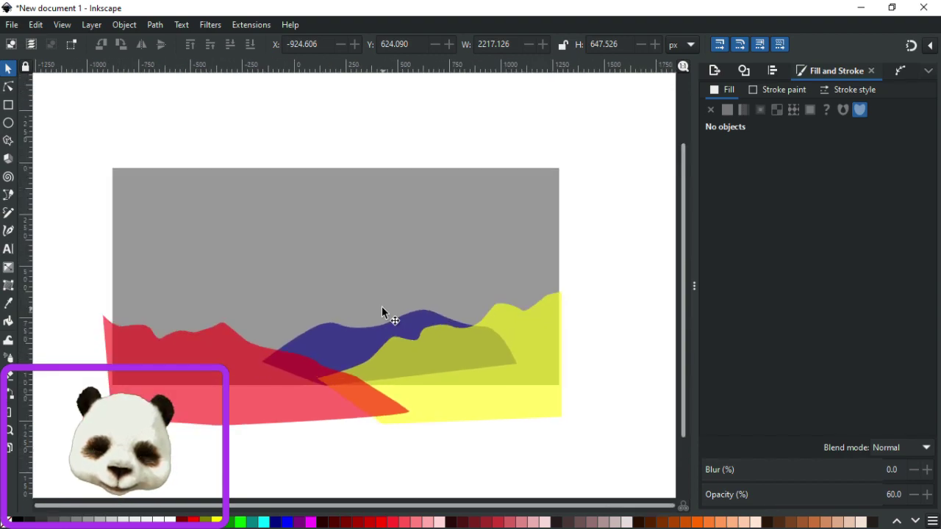
{"action": "scroll", "coordinate": [283, 377], "scroll_direction": "up", "scroll_amount": 1}
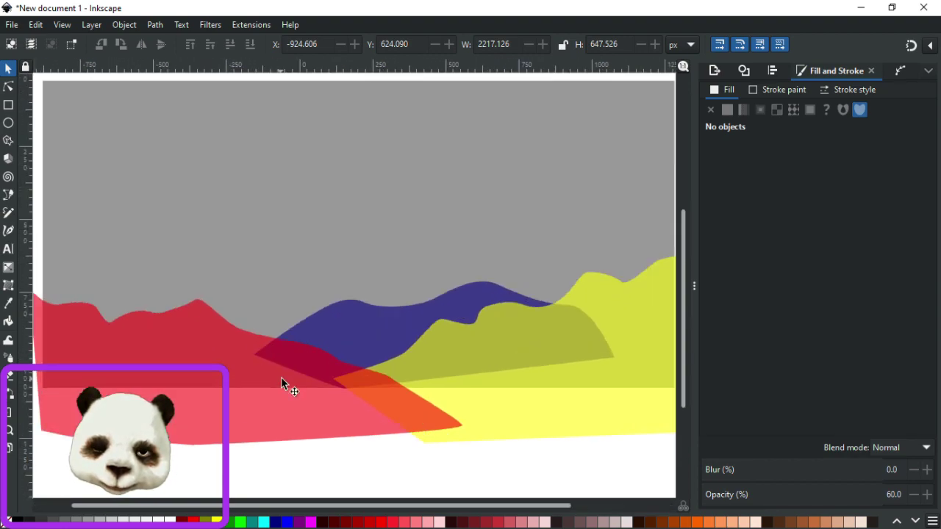
{"action": "scroll", "coordinate": [294, 375], "scroll_direction": "down", "scroll_amount": 1}
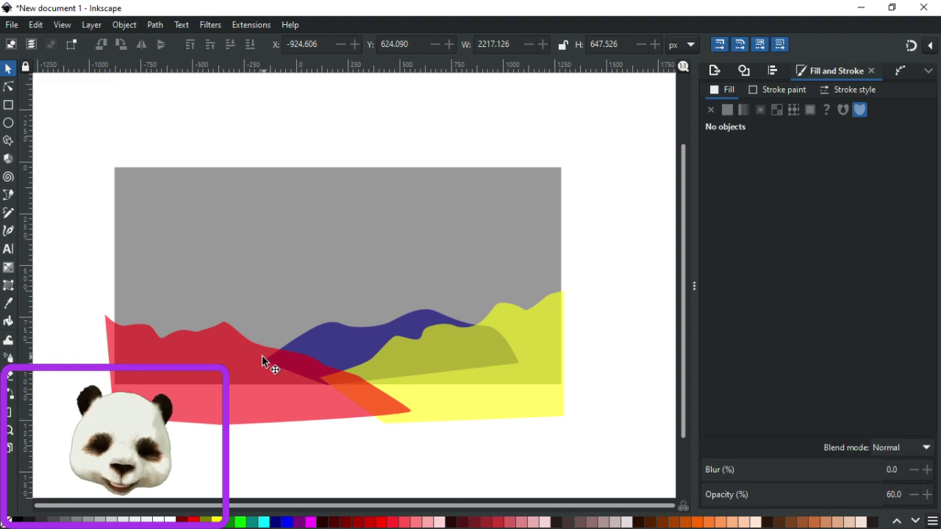
{"action": "scroll", "coordinate": [361, 424], "scroll_direction": "up", "scroll_amount": 1}
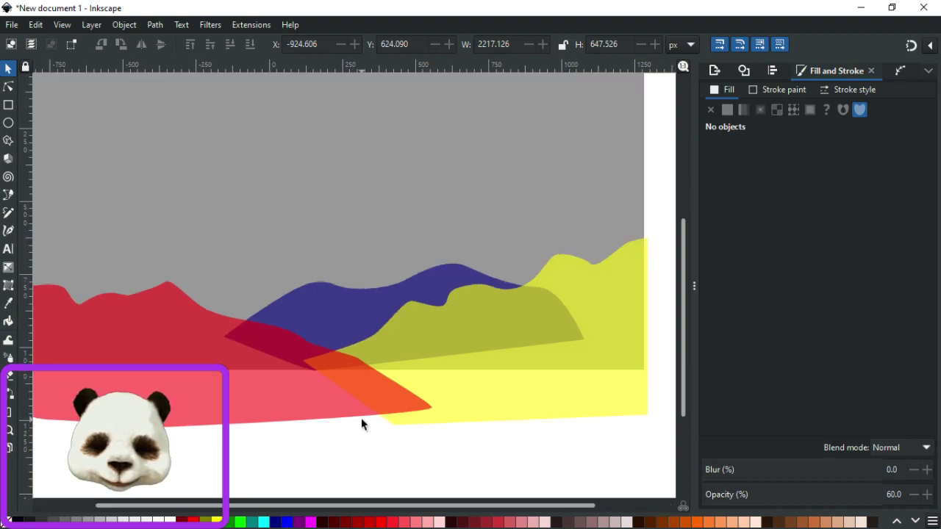
{"action": "scroll", "coordinate": [358, 416], "scroll_direction": "down", "scroll_amount": 1}
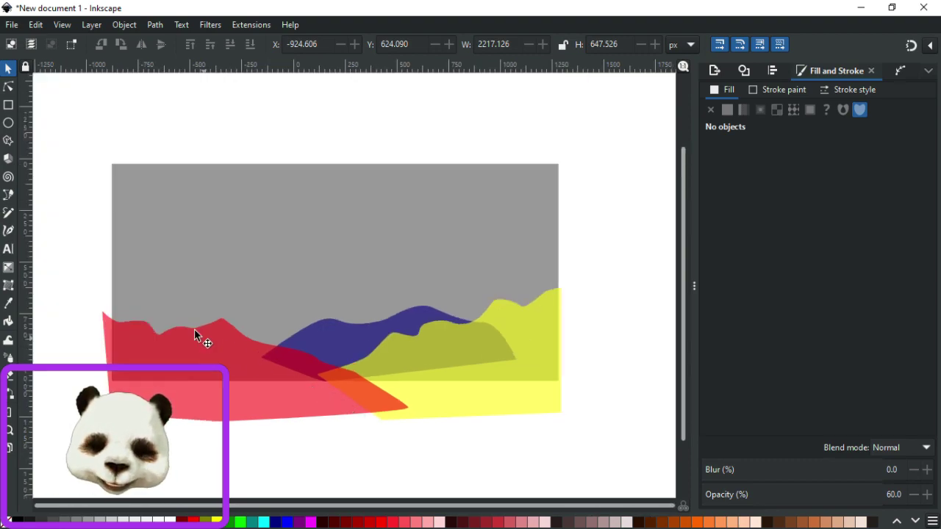
Draw a closed, wavy hill rising above the red hill, from beyond the gray rectangle's left edge to the navy hill's first peak.
{"action": "key", "text": "b"}
{"action": "left_click_drag", "start_coordinate": [96, 319], "coordinate": [174, 294]}
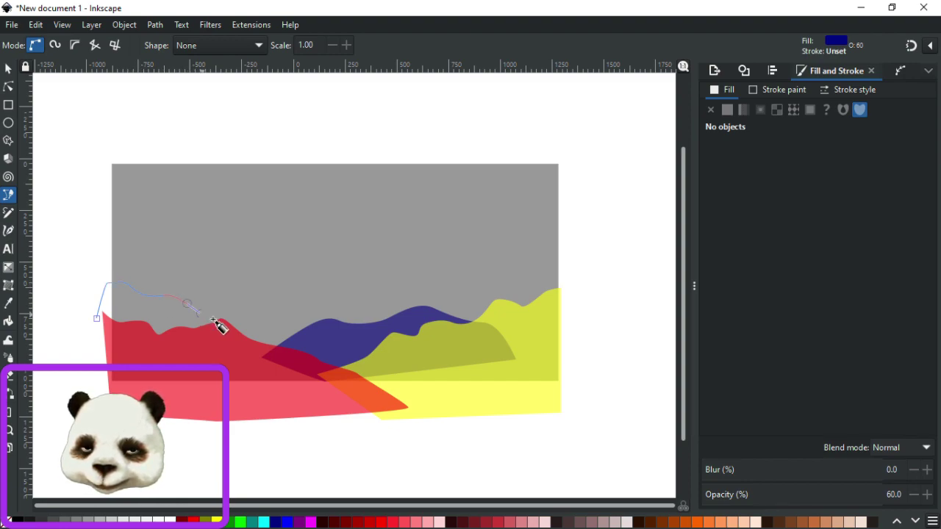
{"action": "left_click_drag", "start_coordinate": [234, 319], "coordinate": [262, 313]}
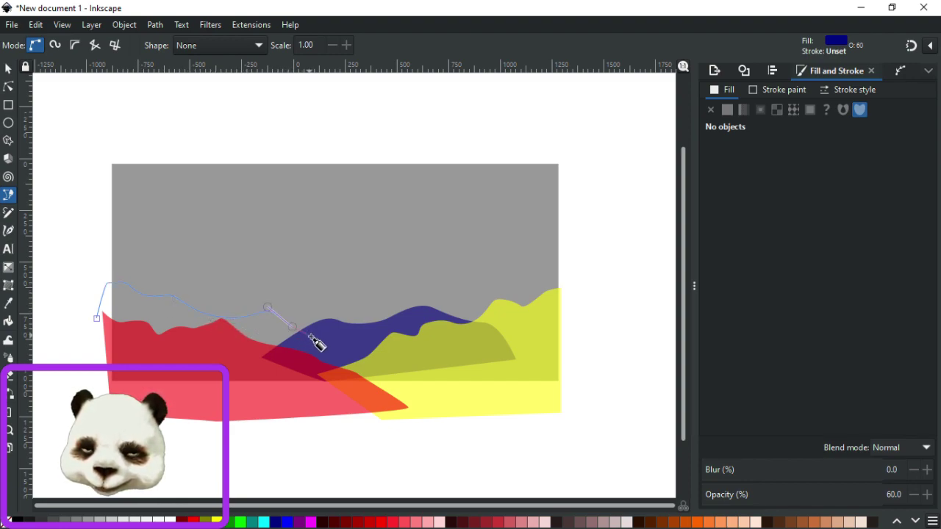
{"action": "left_click", "coordinate": [318, 362]}
{"action": "left_click", "coordinate": [266, 372]}
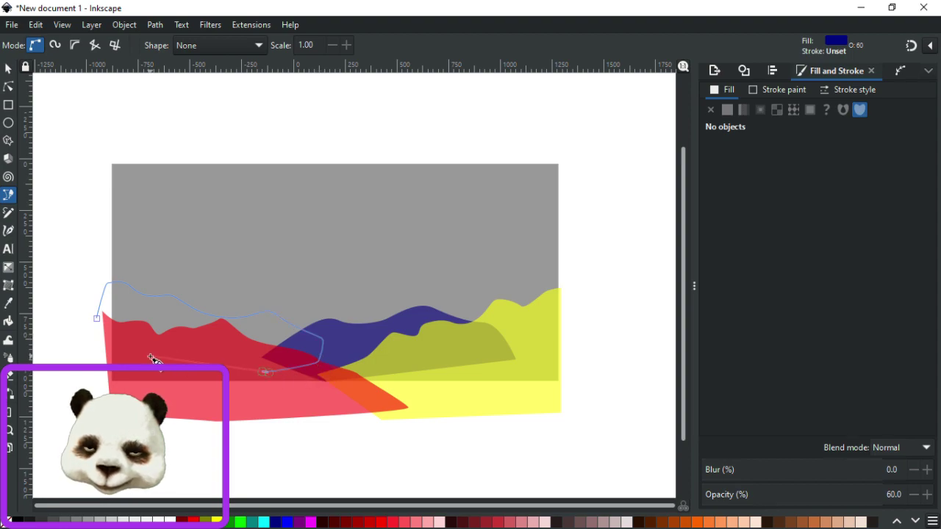
{"action": "left_click", "coordinate": [96, 319]}
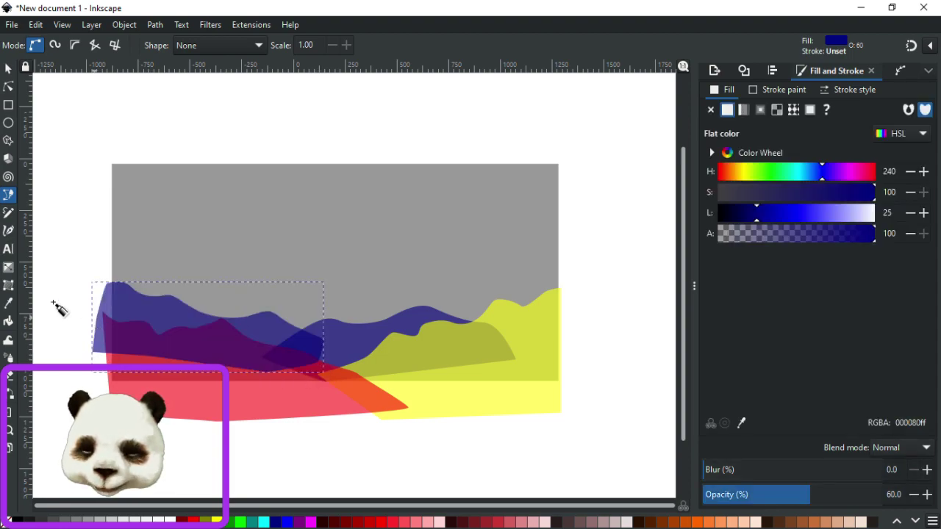
Fill the new left hill bright green (00ff00) and lower it behind the red and navy hills.
{"action": "left_click", "coordinate": [241, 523]}
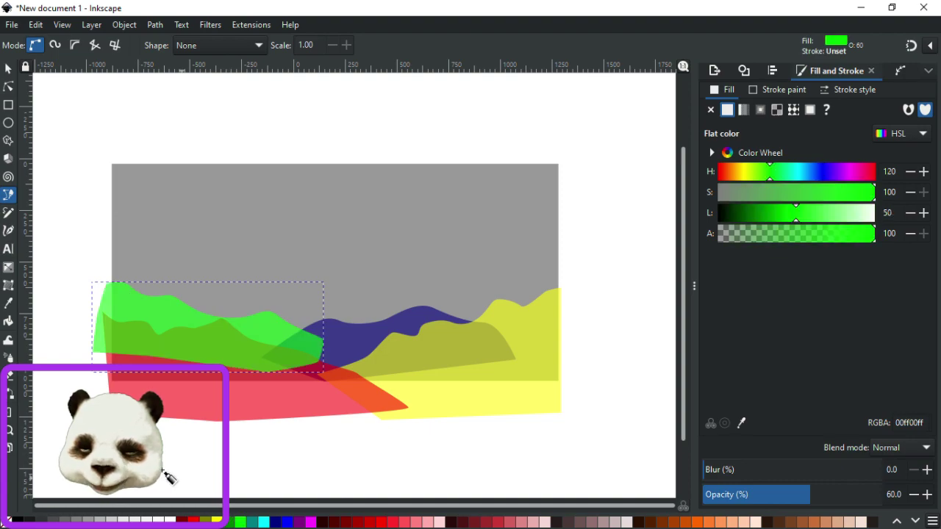
{"action": "key", "text": "Page_Down"}
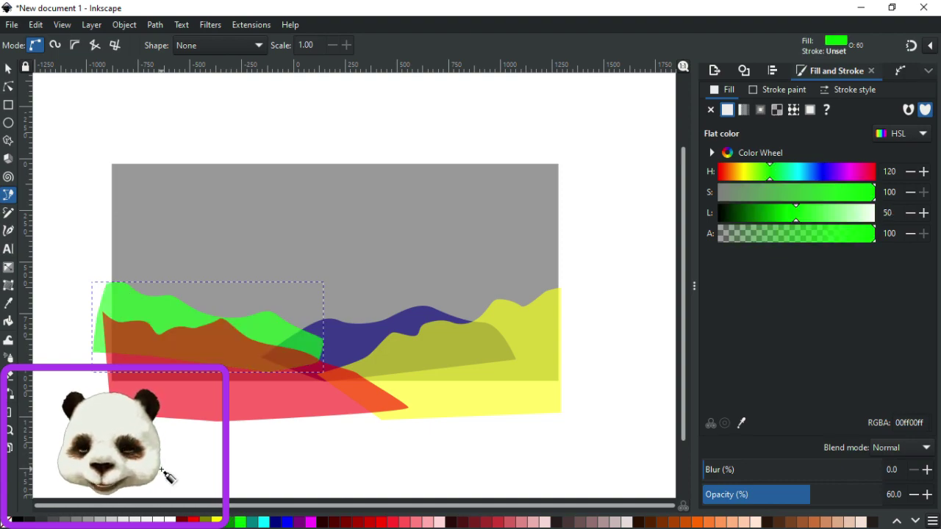
{"action": "key", "text": "Page_Down"}
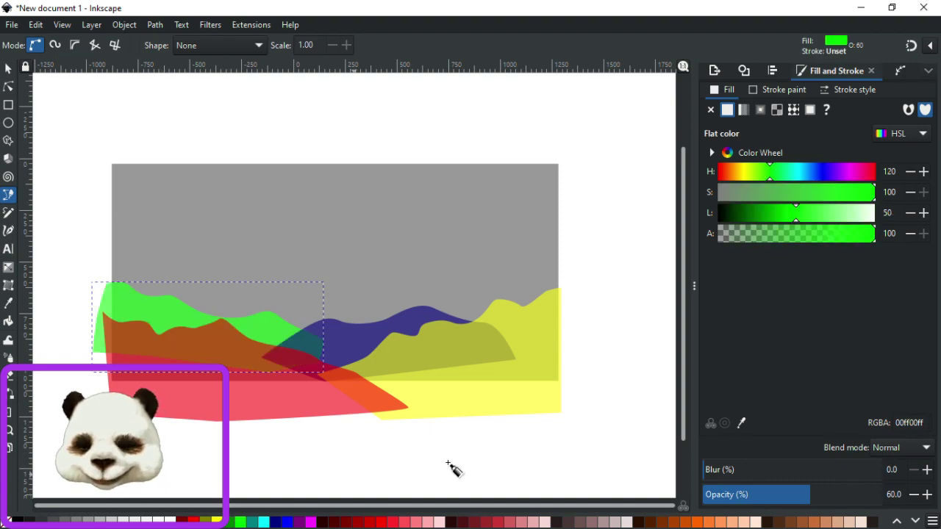
Draw a closed, wavy hill rising above the navy and yellow hills and extending past the gray rectangle's right edge.
{"action": "left_click", "coordinate": [363, 332]}
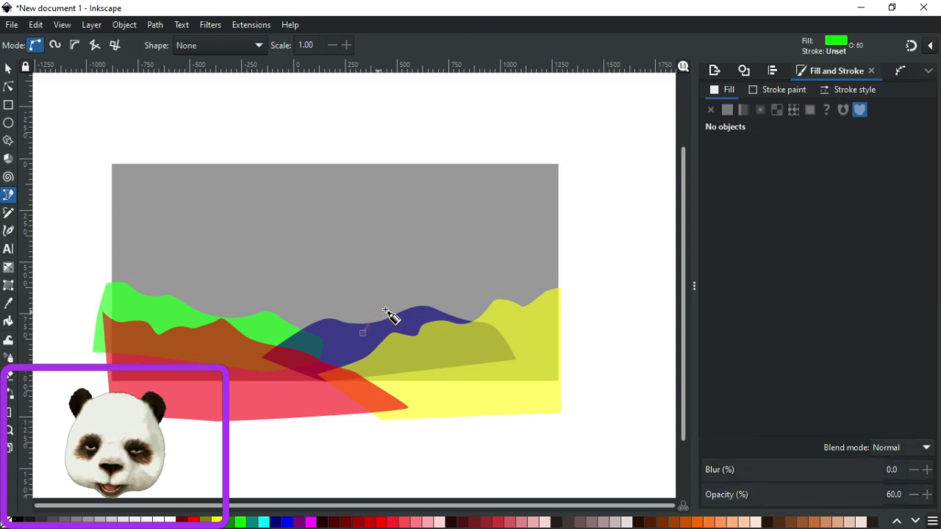
{"action": "left_click_drag", "start_coordinate": [408, 301], "coordinate": [431, 291]}
{"action": "left_click_drag", "start_coordinate": [501, 293], "coordinate": [585, 275]}
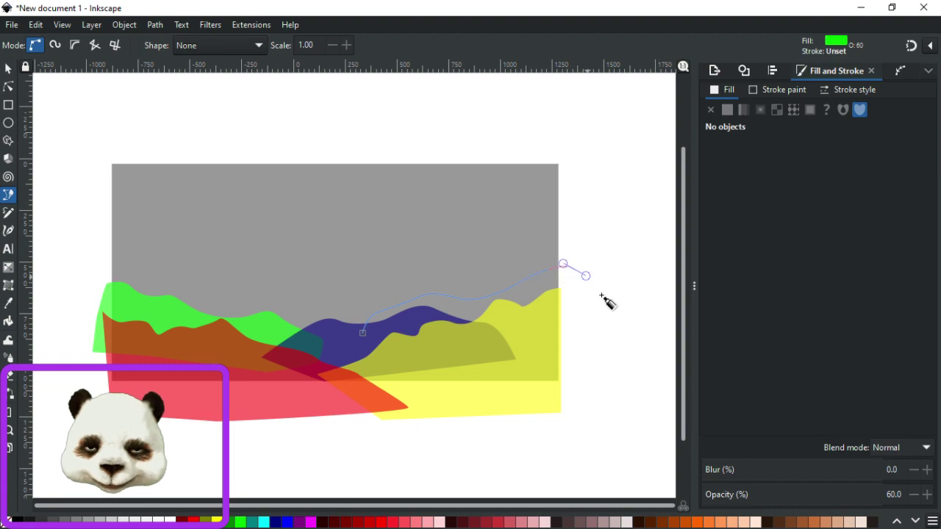
{"action": "left_click_drag", "start_coordinate": [599, 334], "coordinate": [597, 342]}
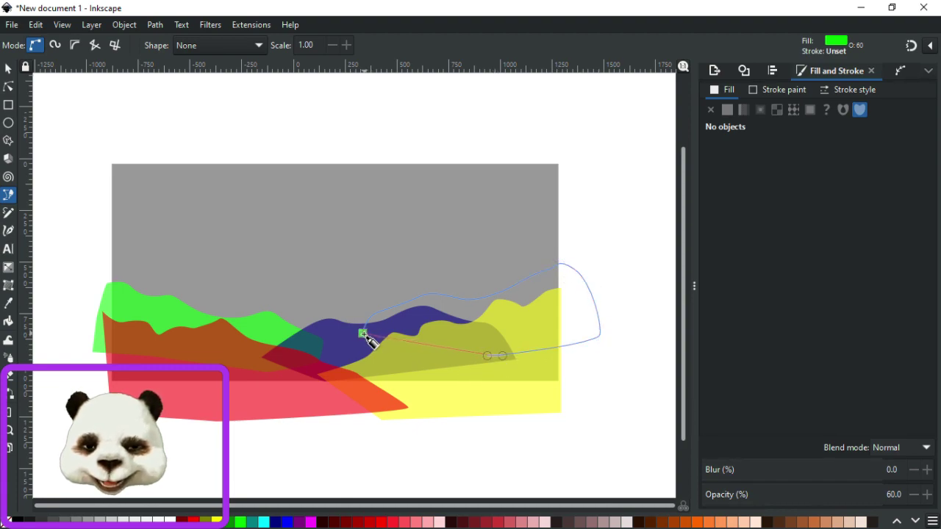
{"action": "left_click", "coordinate": [362, 332]}
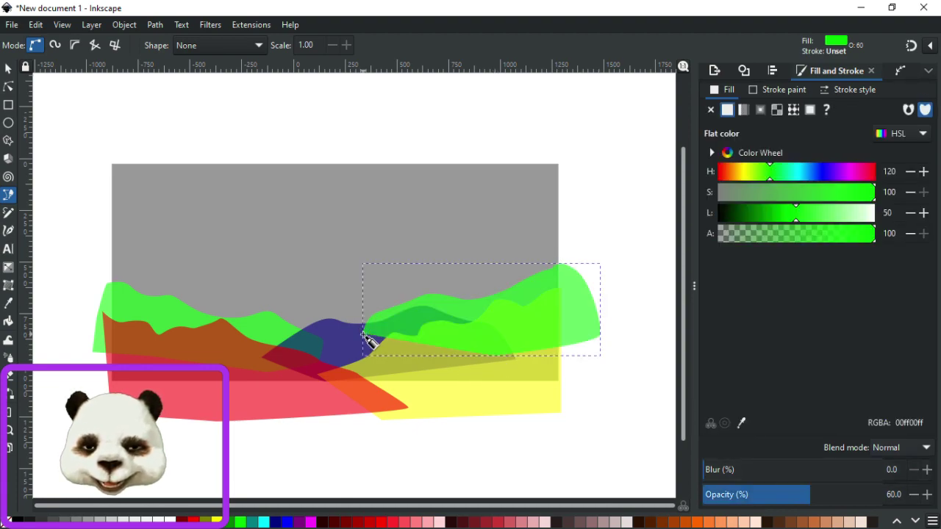
Fill the new right hill cyan (00ffff) and stack it directly above the gray rectangle, behind the other hills.
{"action": "left_click", "coordinate": [262, 523]}
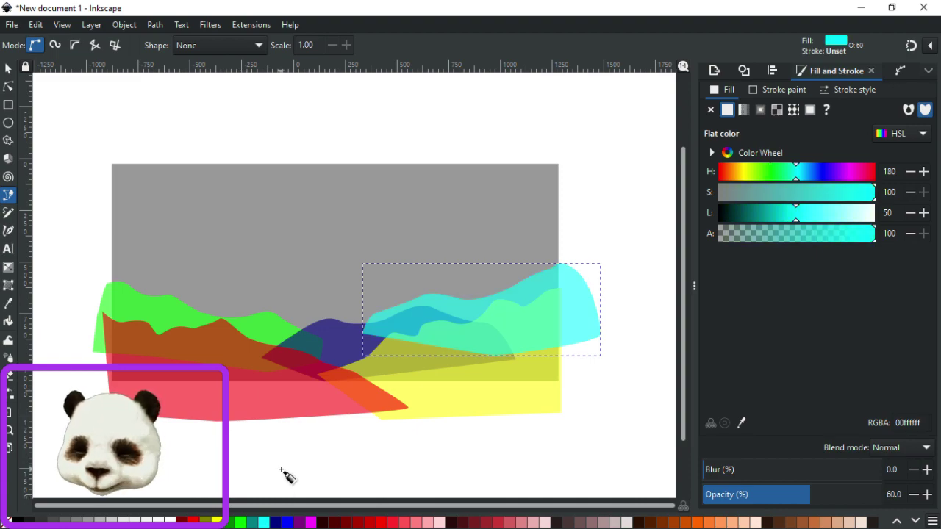
{"action": "key", "text": "End"}
{"action": "key", "text": "Page_Up"}
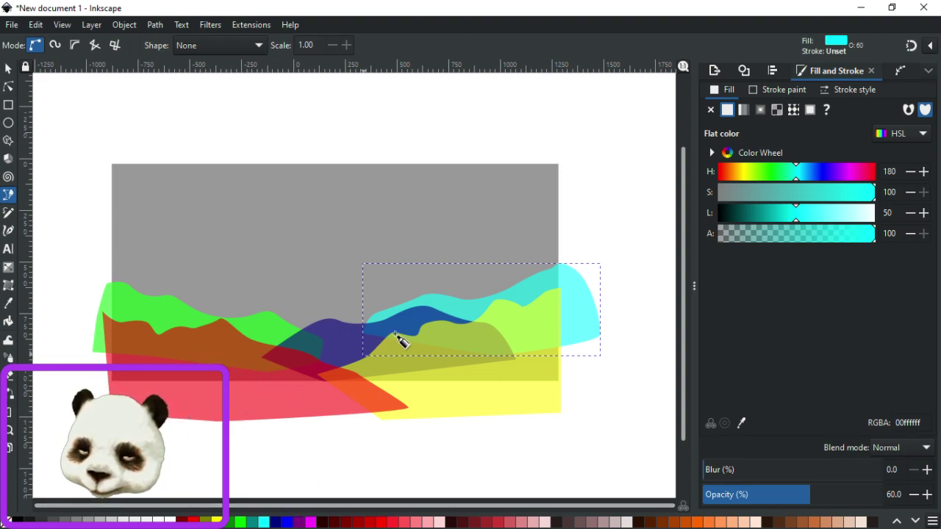
{"action": "key", "text": "Escape"}
{"action": "left_click_drag", "start_coordinate": [342, 301], "coordinate": [324, 305]}
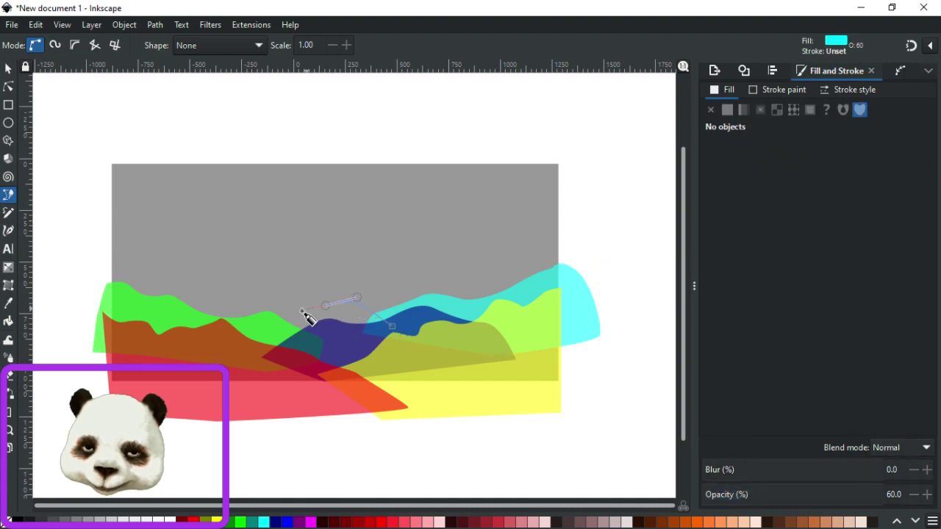
{"action": "key", "text": "BackSpace"}
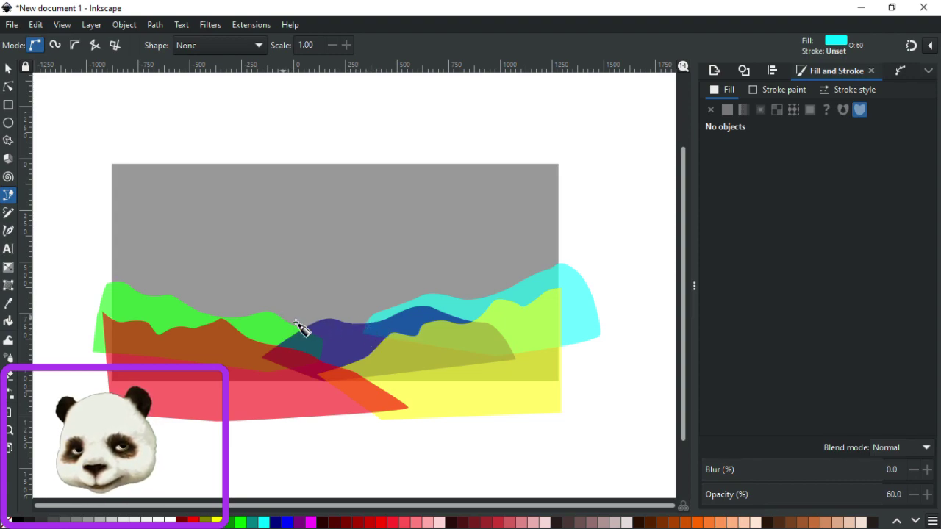
Draw a closed, wavy hill rising above the green hill's slope and ending near the navy hill's first peak.
{"action": "left_click", "coordinate": [130, 300]}
{"action": "left_click_drag", "start_coordinate": [171, 285], "coordinate": [228, 303]}
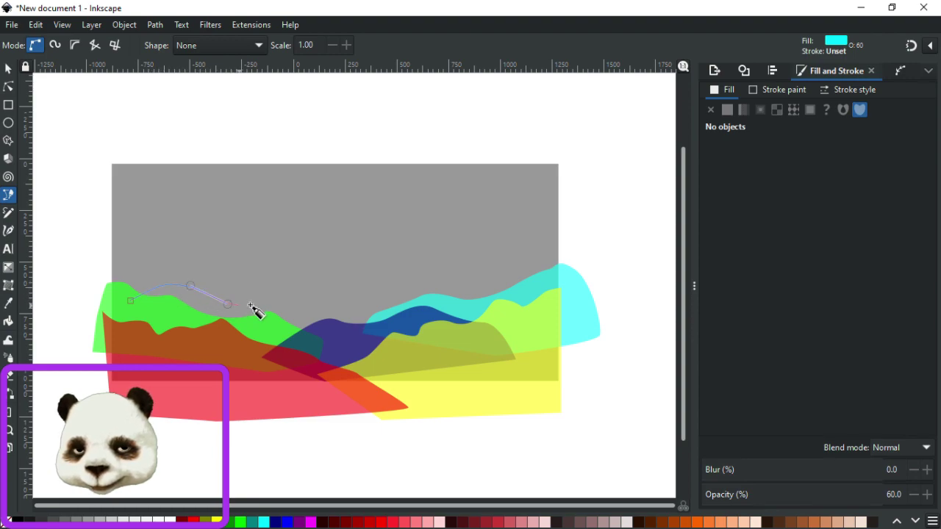
{"action": "left_click_drag", "start_coordinate": [316, 334], "coordinate": [324, 337]}
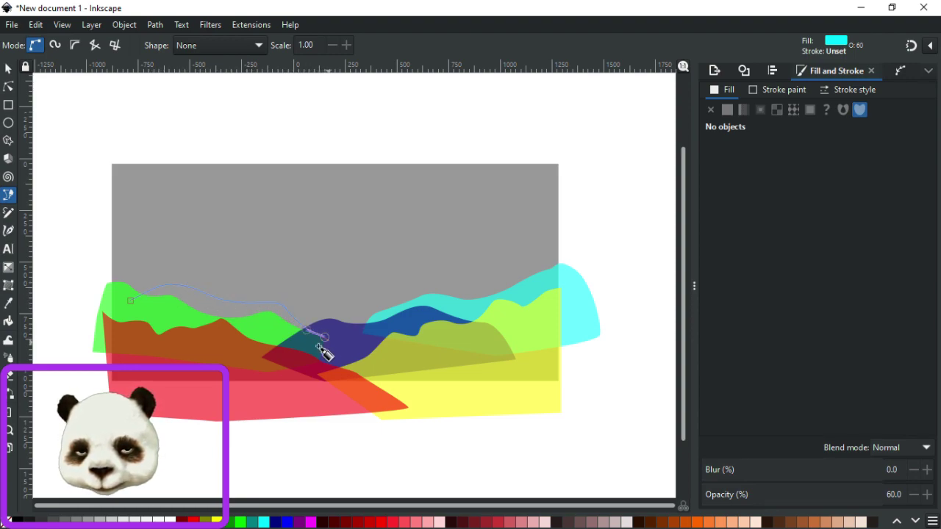
{"action": "left_click", "coordinate": [130, 301]}
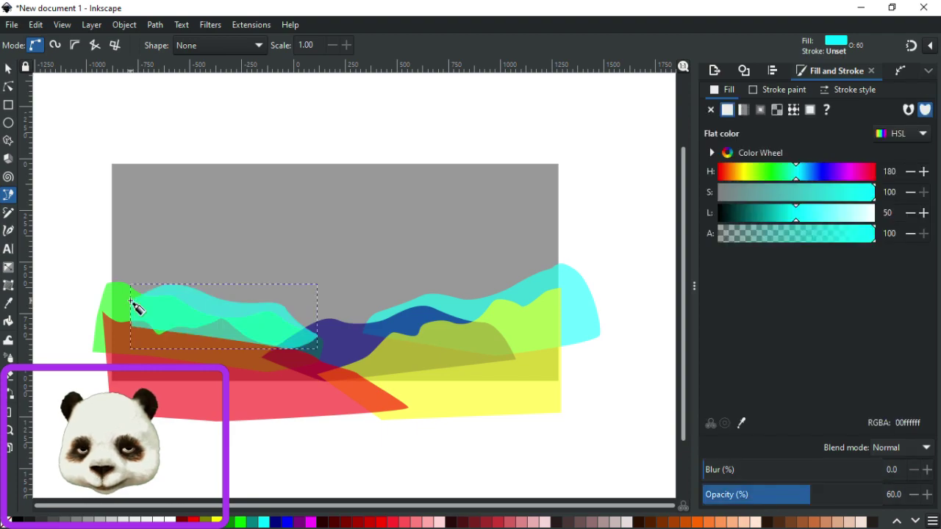
Fill the hill above the green slope magenta (ff00ff) and stack it behind the other hills but above the gray rectangle.
{"action": "left_click", "coordinate": [310, 522]}
{"action": "key", "text": "End"}
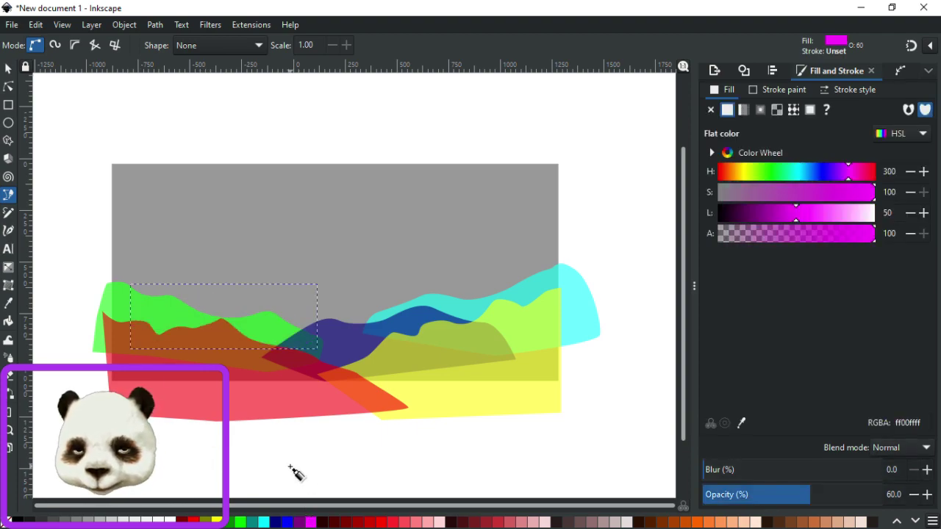
{"action": "key", "text": "Home"}
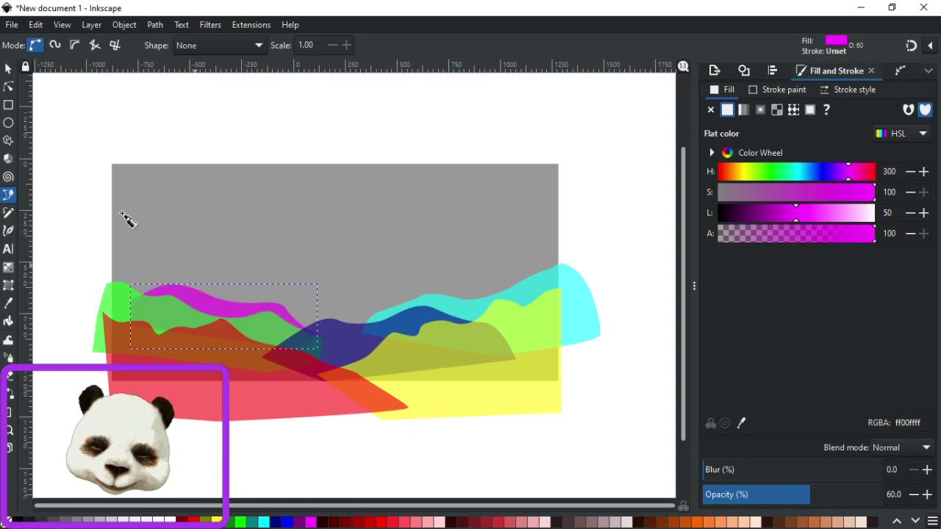
Extend the magenta hill's right end node to about X 293, Y 849 px, and its upper-left node outward to about X -836, Y 679 px.
{"action": "left_click", "coordinate": [8, 86]}
{"action": "left_click_drag", "start_coordinate": [317, 334], "coordinate": [361, 338]}
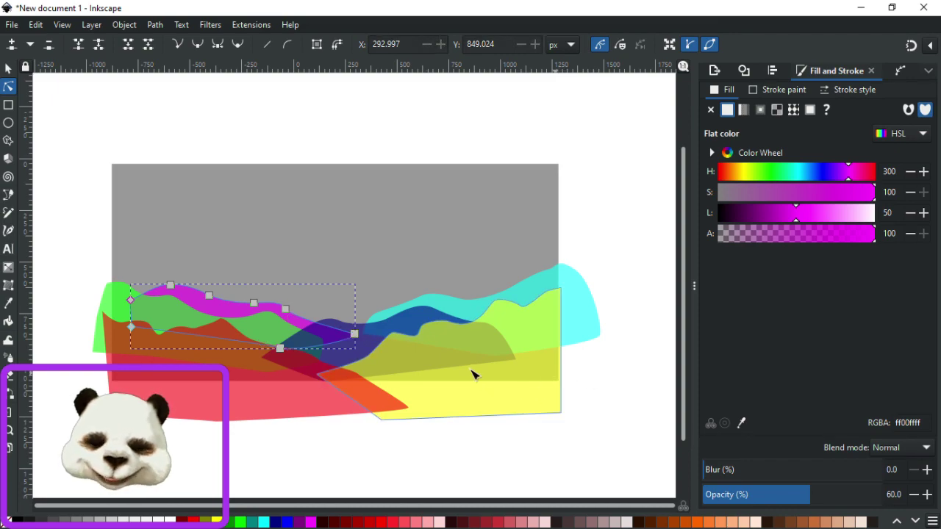
{"action": "left_click", "coordinate": [131, 301]}
{"action": "left_click_drag", "start_coordinate": [132, 302], "coordinate": [121, 299]}
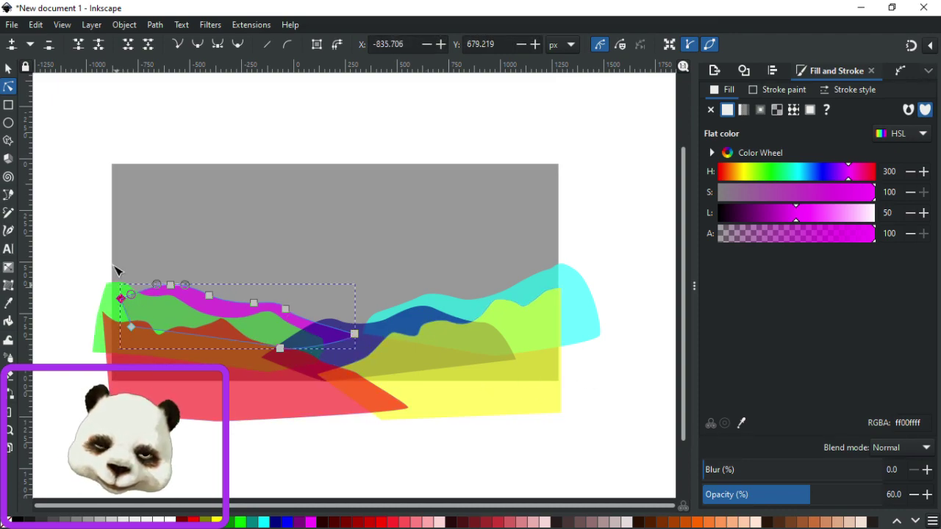
{"action": "left_click", "coordinate": [92, 232]}
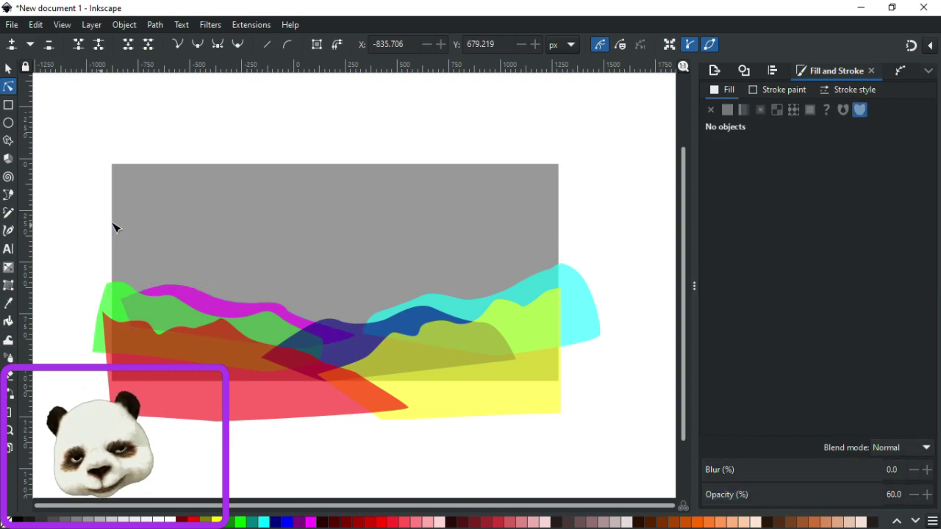
Extend the cyan hill's left end node down and outward to about X 287, Y 845 px.
{"action": "left_click", "coordinate": [8, 69]}
{"action": "scroll", "coordinate": [154, 243], "scroll_direction": "down", "scroll_amount": 1}
{"action": "scroll", "coordinate": [153, 247], "scroll_direction": "down", "scroll_amount": 1}
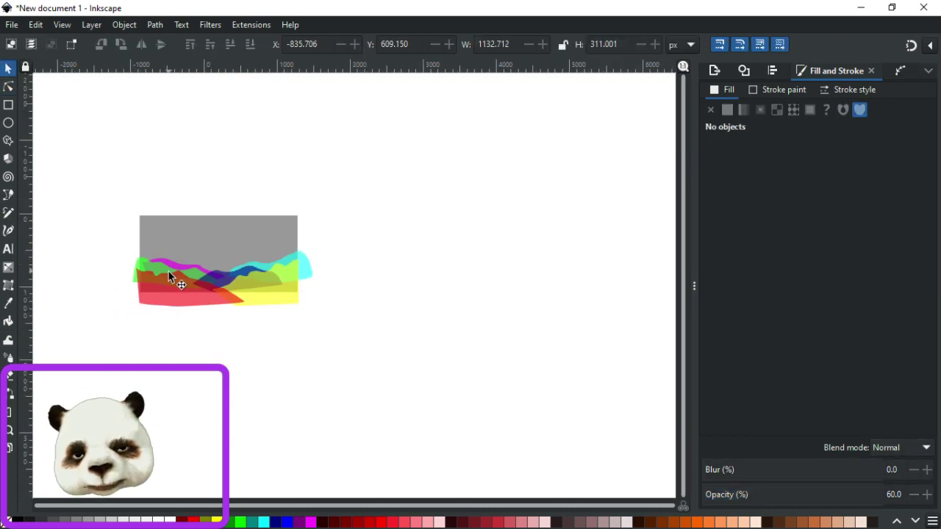
{"action": "scroll", "coordinate": [177, 268], "scroll_direction": "up", "scroll_amount": 2}
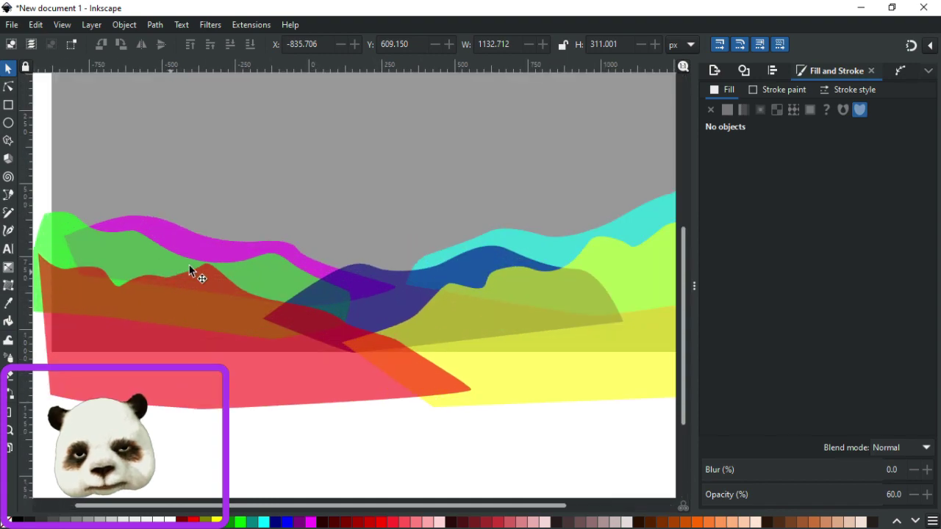
{"action": "scroll", "coordinate": [428, 268], "scroll_direction": "down", "scroll_amount": 1}
{"action": "left_click", "coordinate": [429, 261]}
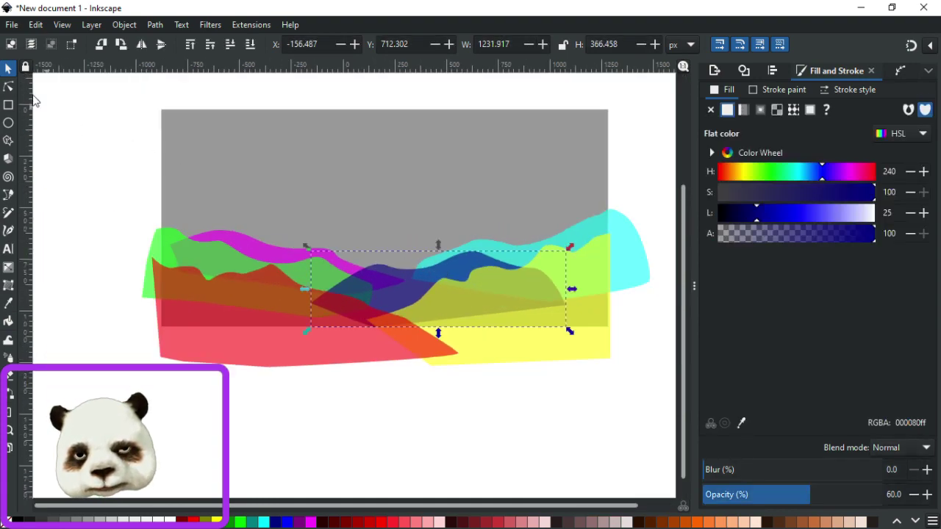
{"action": "key", "text": "n"}
{"action": "left_click", "coordinate": [478, 247]}
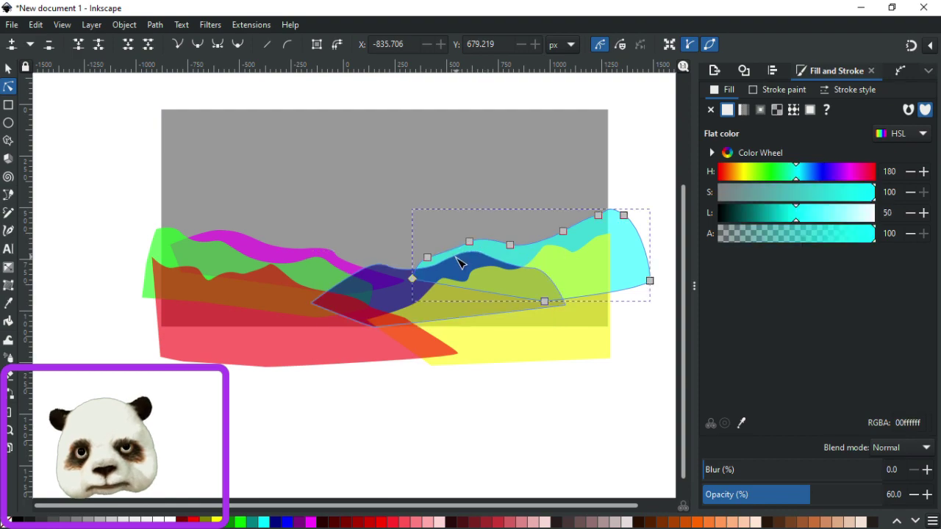
{"action": "scroll", "coordinate": [470, 247], "scroll_direction": "up", "scroll_amount": 4}
{"action": "left_click_drag", "start_coordinate": [331, 320], "coordinate": [304, 318]}
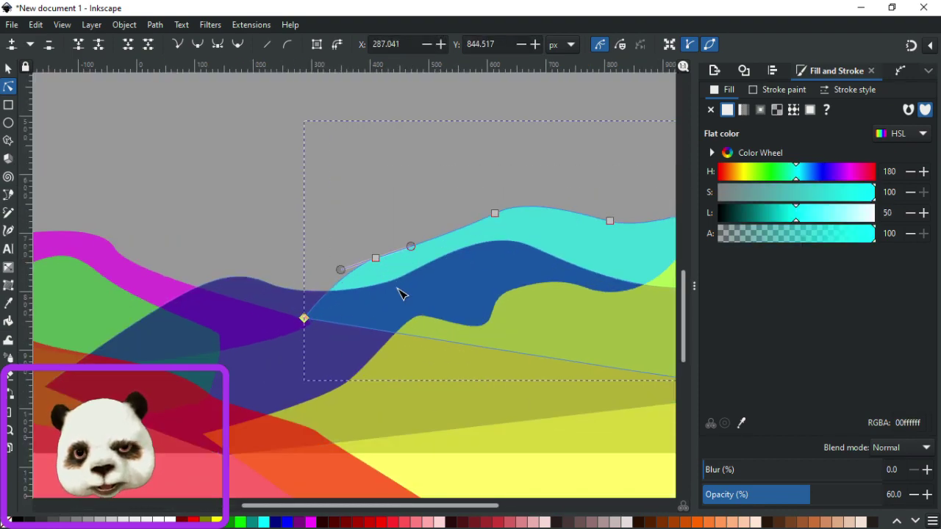
{"action": "scroll", "coordinate": [391, 286], "scroll_direction": "down", "scroll_amount": 5}
{"action": "scroll", "coordinate": [478, 270], "scroll_direction": "up", "scroll_amount": 1}
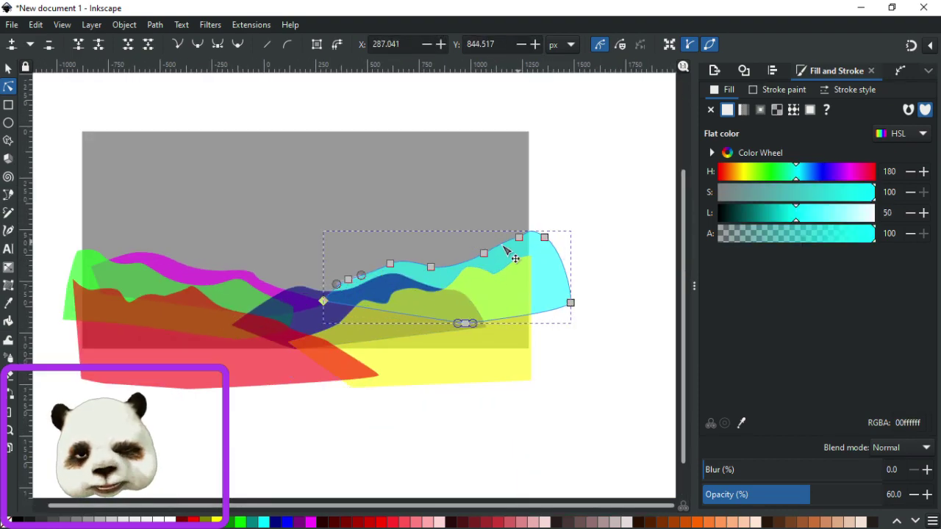
Adjust the curve handle of the magenta hill's node at about X -37, Y 726 px to reshape its right slope.
{"action": "scroll", "coordinate": [252, 294], "scroll_direction": "up", "scroll_amount": 3}
{"action": "left_click", "coordinate": [240, 308]}
{"action": "left_click", "coordinate": [228, 292]}
{"action": "left_click_drag", "start_coordinate": [249, 319], "coordinate": [255, 319]}
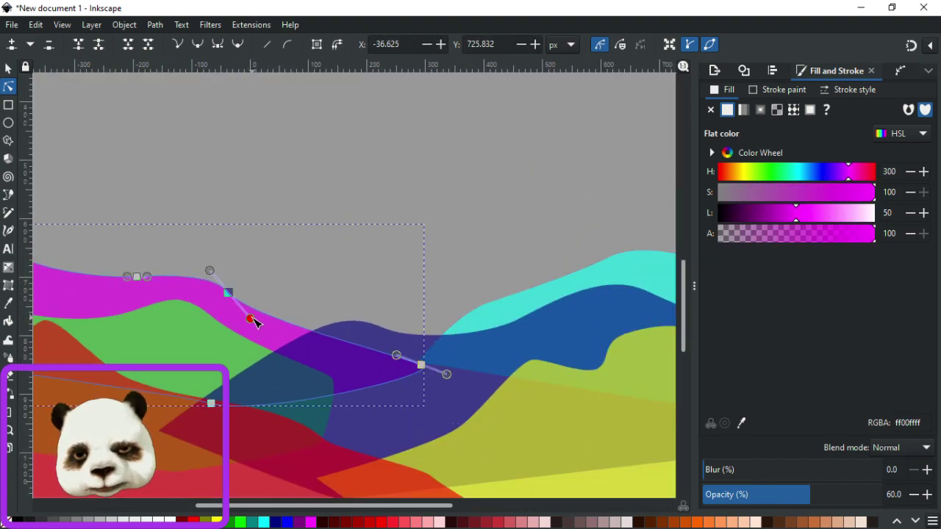
{"action": "left_click", "coordinate": [240, 228]}
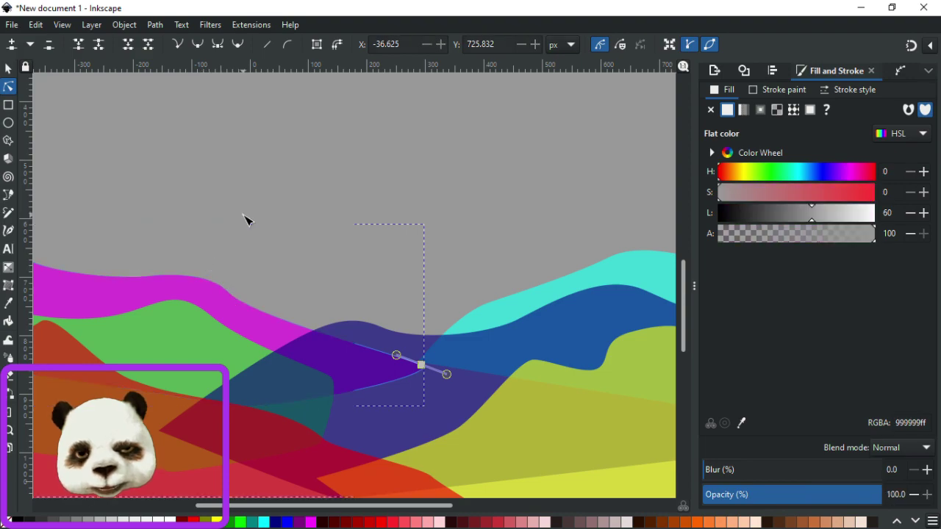
{"action": "scroll", "coordinate": [243, 243], "scroll_direction": "down", "scroll_amount": 5}
{"action": "scroll", "coordinate": [160, 238], "scroll_direction": "up", "scroll_amount": 3}
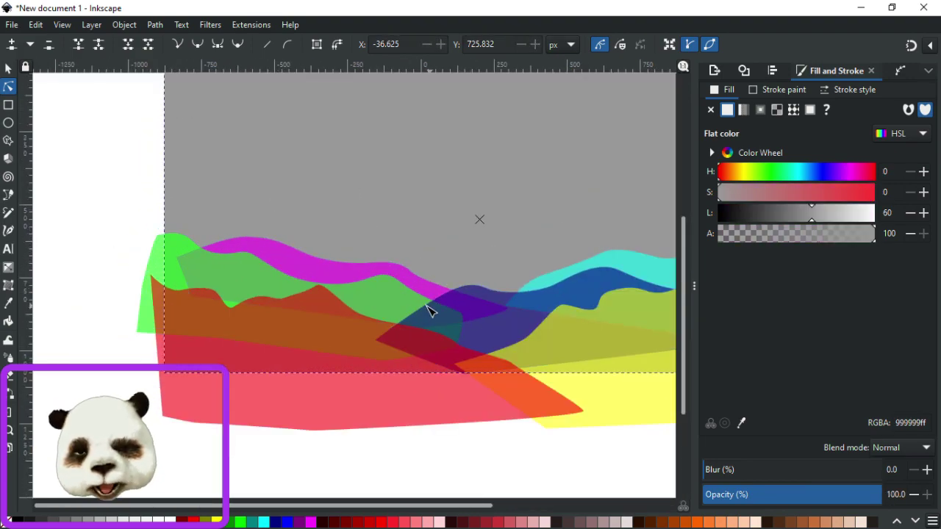
Move the magenta hill's upper-left node to about X -800, Y 722 px and clear the selection.
{"action": "mouse_move", "coordinate": [451, 267]}
{"action": "left_mouse_down"}
{"action": "mouse_move", "coordinate": [361, 262]}
{"action": "mouse_move", "coordinate": [322, 297]}
{"action": "left_mouse_up"}
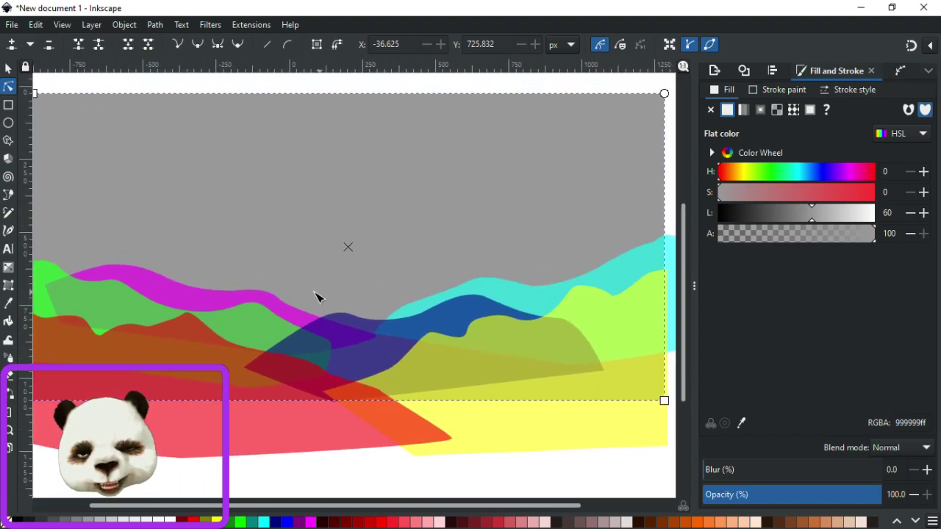
{"action": "left_click_drag", "start_coordinate": [195, 259], "coordinate": [346, 315]}
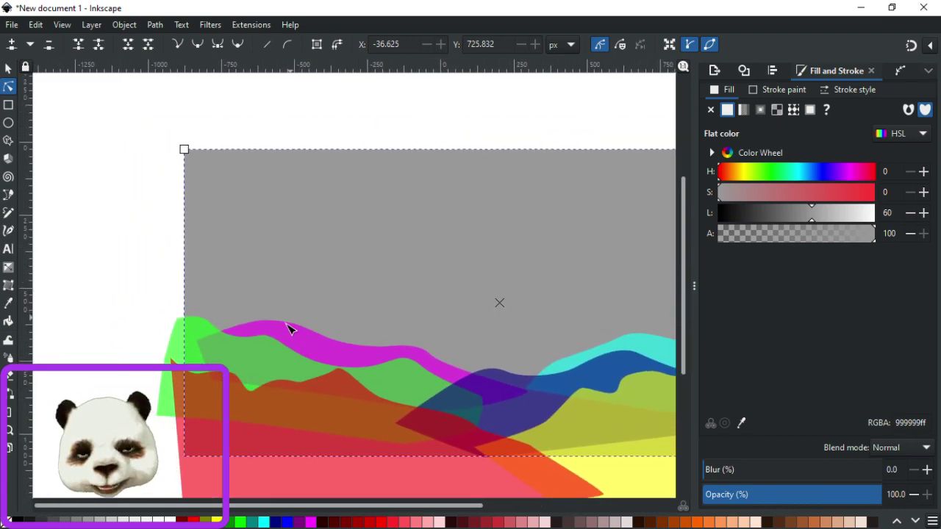
{"action": "left_click", "coordinate": [255, 332]}
{"action": "left_click", "coordinate": [208, 352]}
{"action": "left_click", "coordinate": [146, 286]}
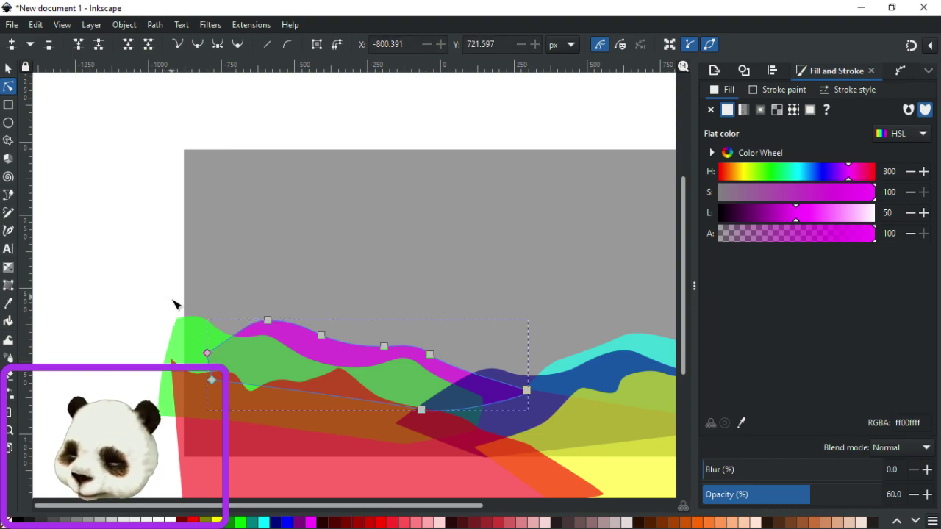
{"action": "left_click", "coordinate": [155, 320]}
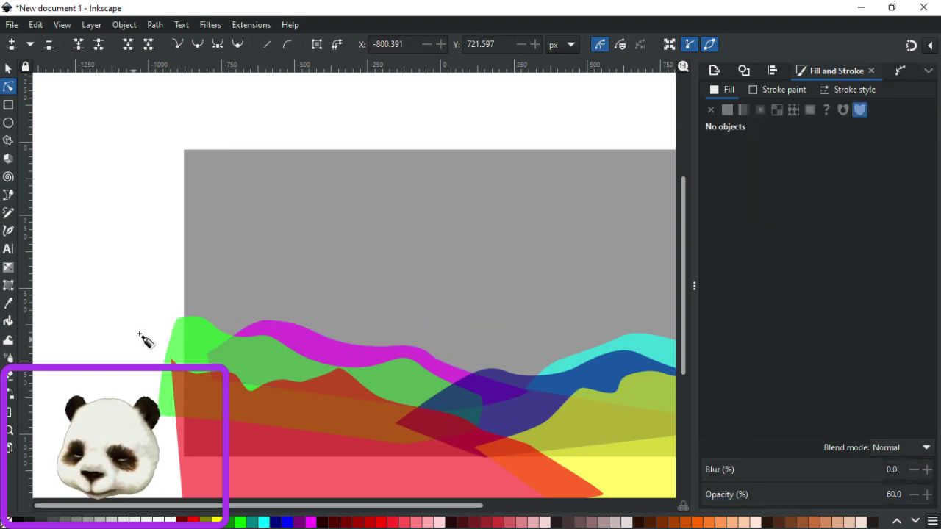
Draw a closed hill with a wavy ridge spanning the whole gray rectangle, from beyond its left edge to just past its right edge.
{"action": "key", "text": "b"}
{"action": "left_click_drag", "start_coordinate": [161, 336], "coordinate": [214, 305]}
{"action": "key", "text": "super+x"}
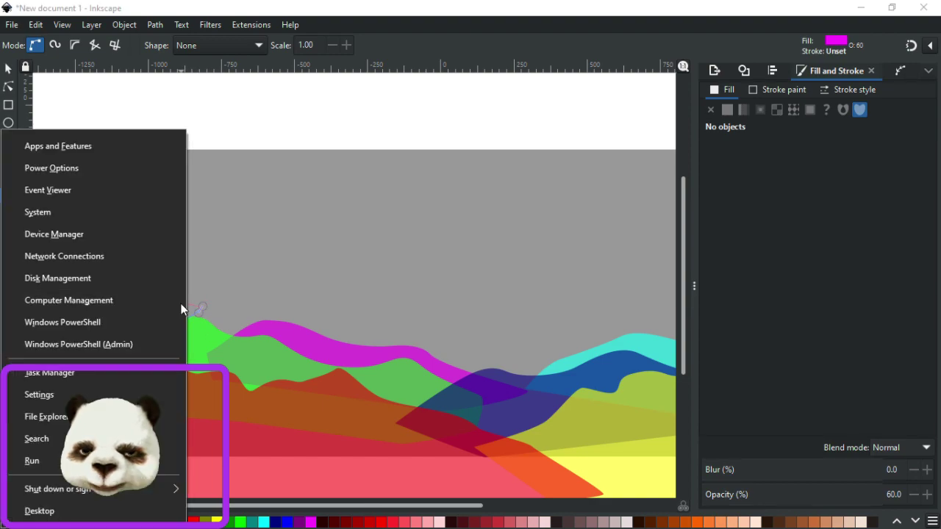
{"action": "key", "text": "Escape"}
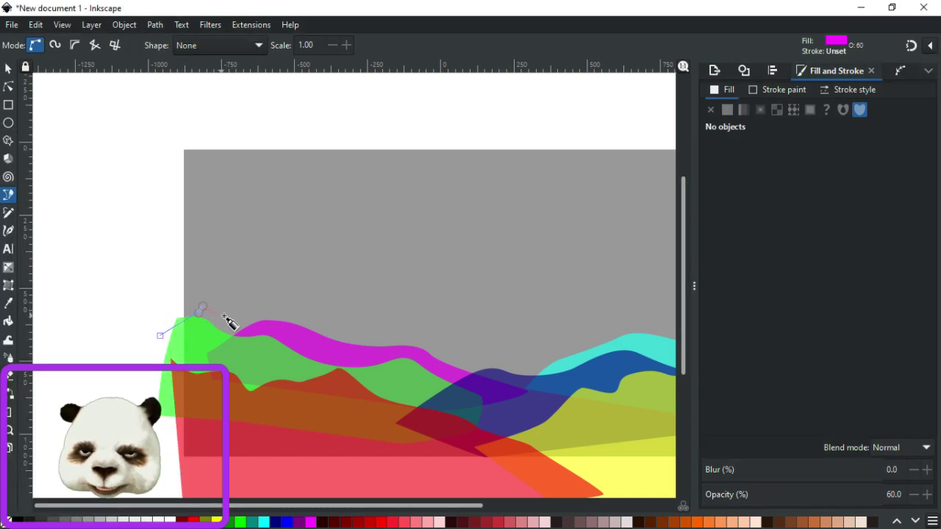
{"action": "left_click_drag", "start_coordinate": [219, 317], "coordinate": [230, 313]}
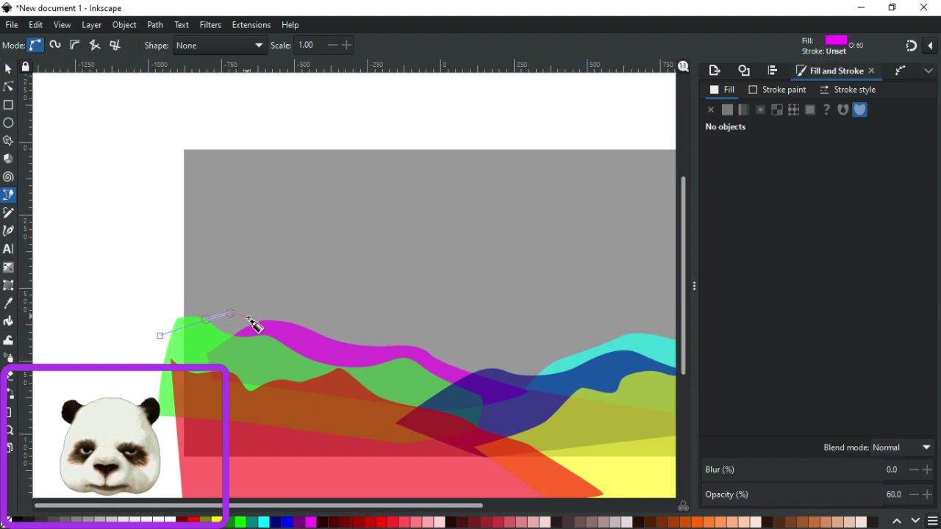
{"action": "left_click_drag", "start_coordinate": [272, 328], "coordinate": [374, 329]}
{"action": "left_click_drag", "start_coordinate": [462, 359], "coordinate": [547, 364]}
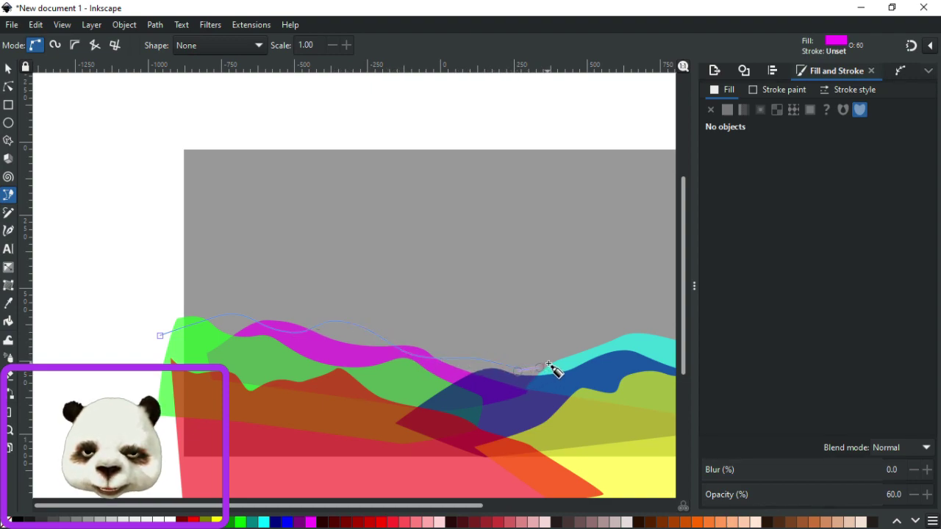
{"action": "key", "text": "BackSpace"}
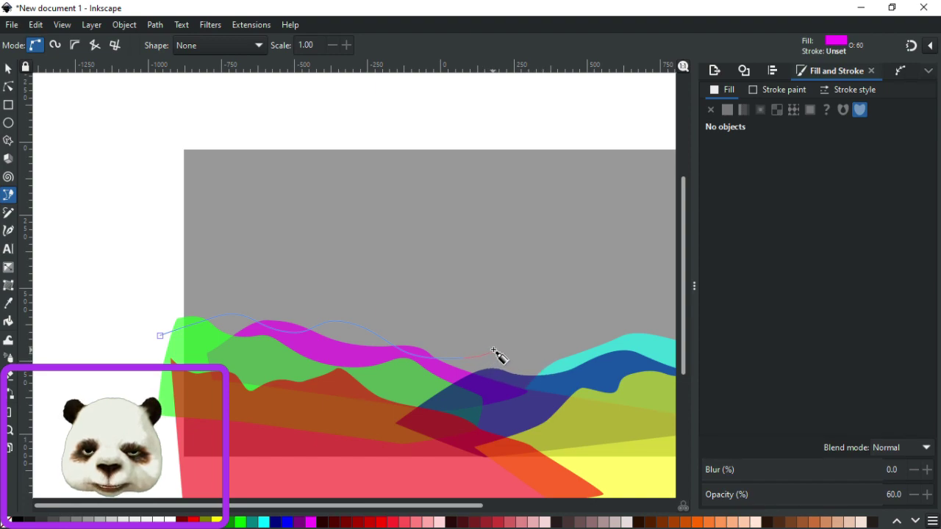
{"action": "left_click_drag", "start_coordinate": [493, 353], "coordinate": [438, 352]}
{"action": "key", "text": "BackSpace"}
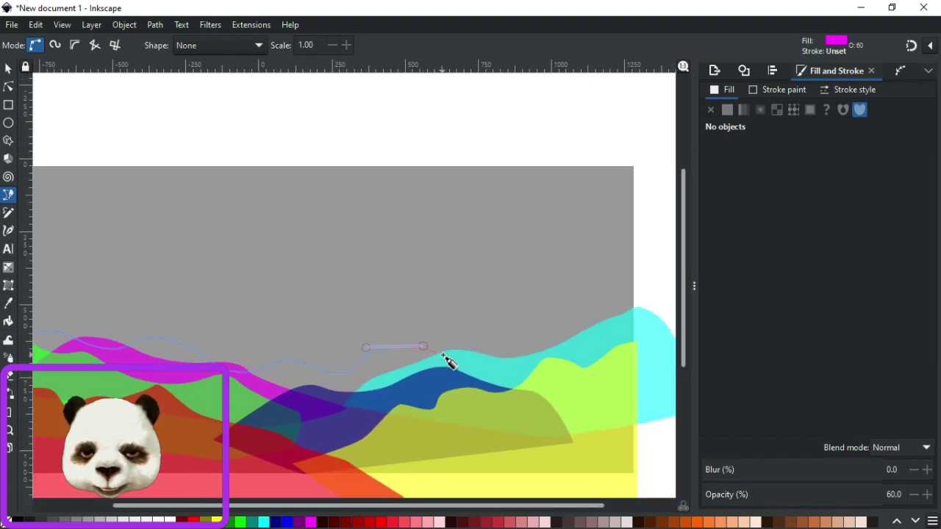
{"action": "left_click_drag", "start_coordinate": [546, 331], "coordinate": [632, 330]}
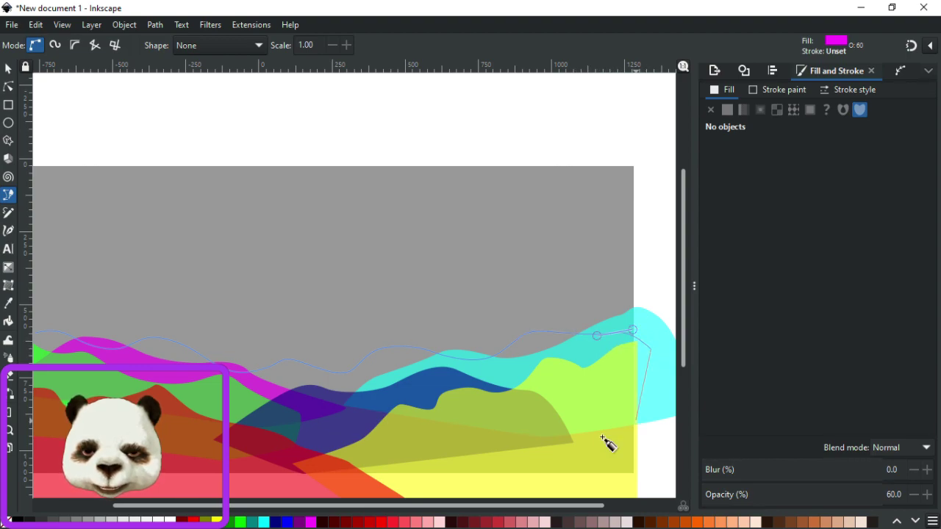
{"action": "left_click", "coordinate": [355, 453]}
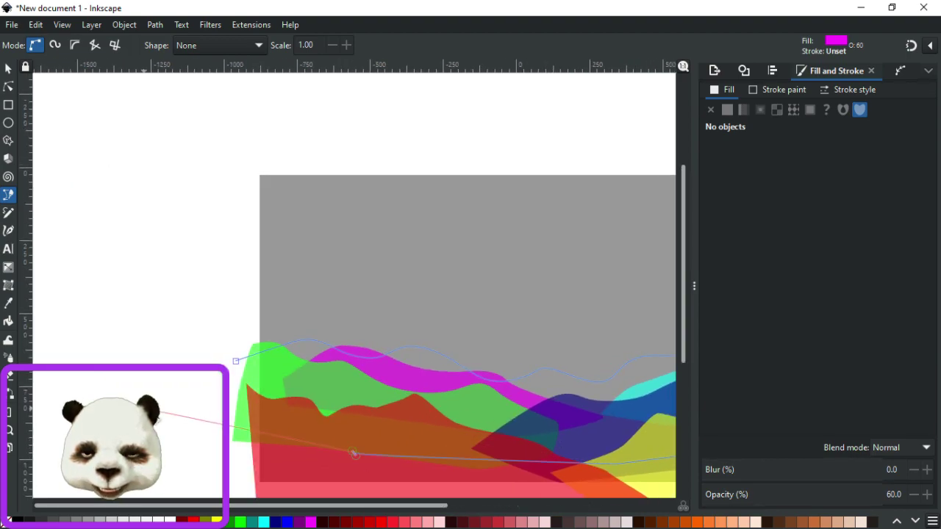
{"action": "left_click", "coordinate": [236, 361]}
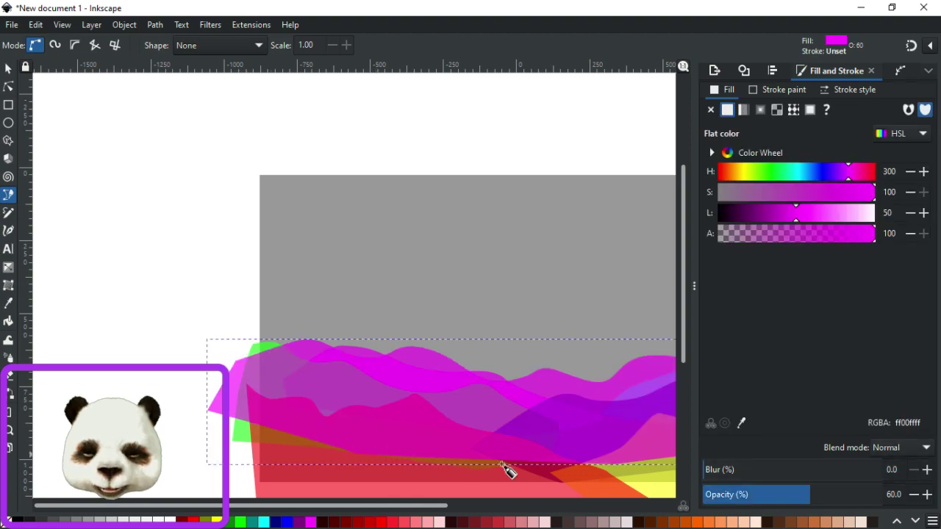
Fill the new full-width hill light red (ff8080) and stack it directly above the gray rectangle, behind the other hills.
{"action": "left_click", "coordinate": [415, 523]}
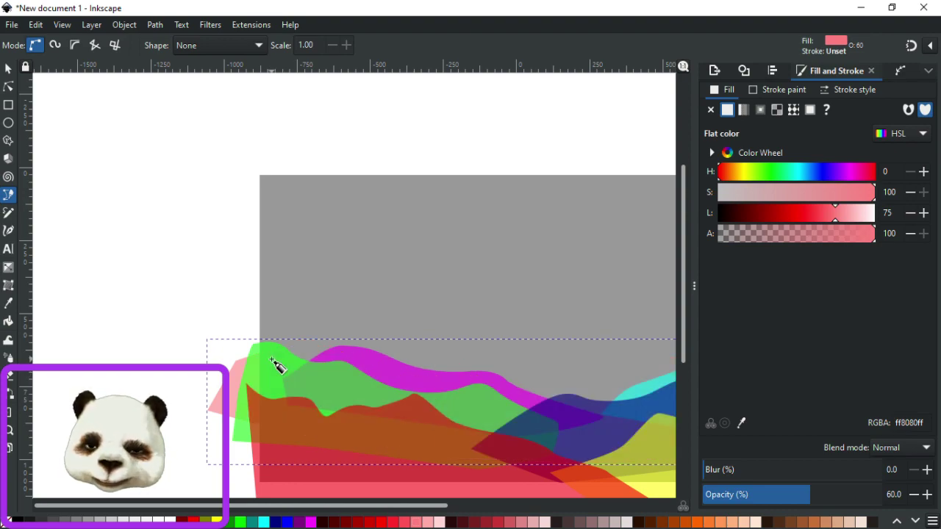
{"action": "scroll", "coordinate": [353, 327], "scroll_direction": "down", "scroll_amount": 2}
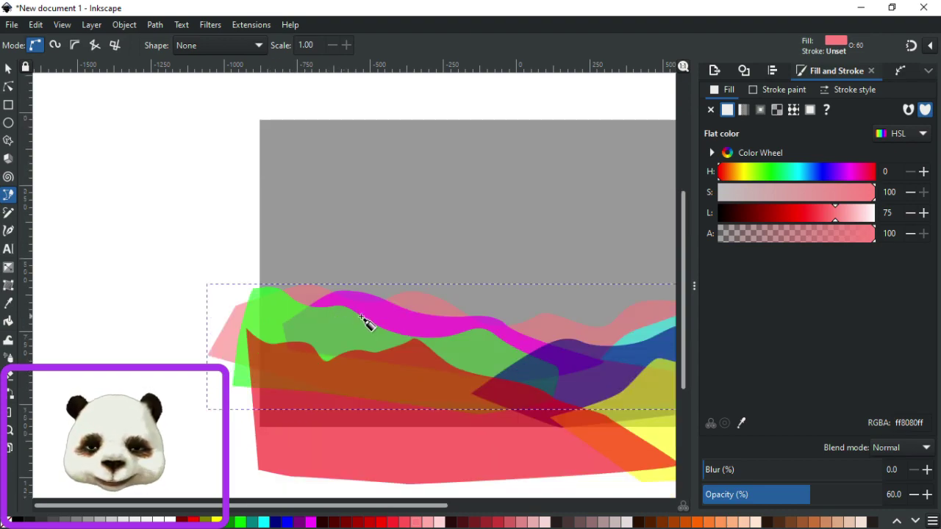
{"action": "mouse_move", "coordinate": [350, 311]}
{"action": "left_mouse_down"}
{"action": "mouse_move", "coordinate": [141, 360]}
{"action": "mouse_move", "coordinate": [137, 375]}
{"action": "left_mouse_up"}
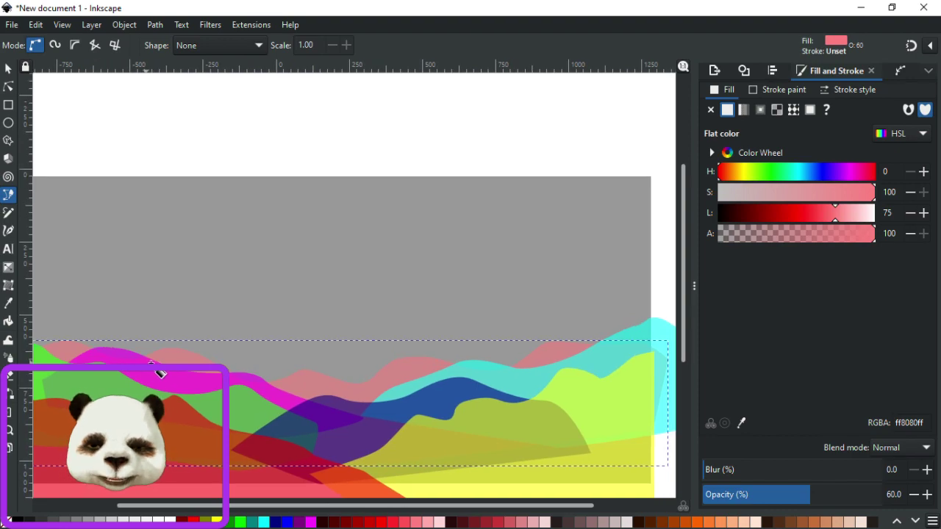
Move the light red hill's crest node above the cyan hill's left slope to about X 506, Y 645 px.
{"action": "left_click", "coordinate": [8, 89]}
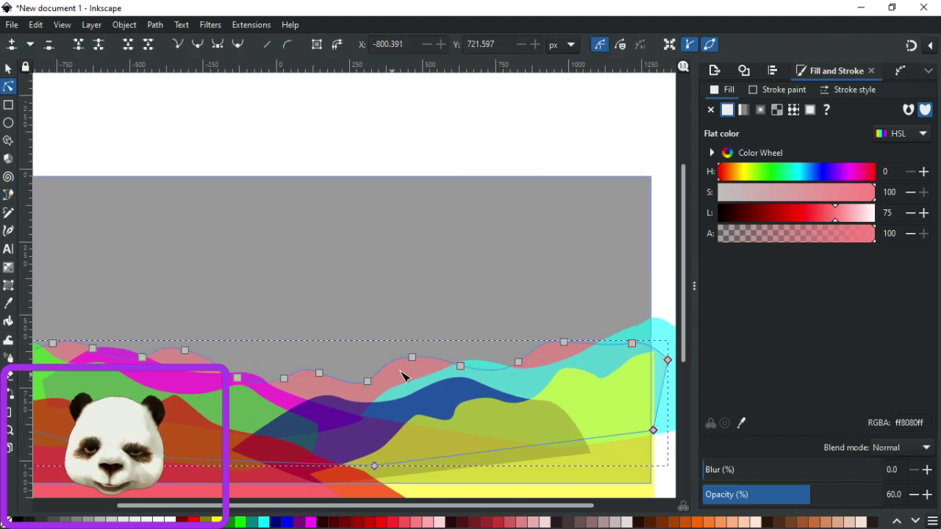
{"action": "left_click", "coordinate": [427, 357]}
{"action": "left_click_drag", "start_coordinate": [428, 358], "coordinate": [431, 361]}
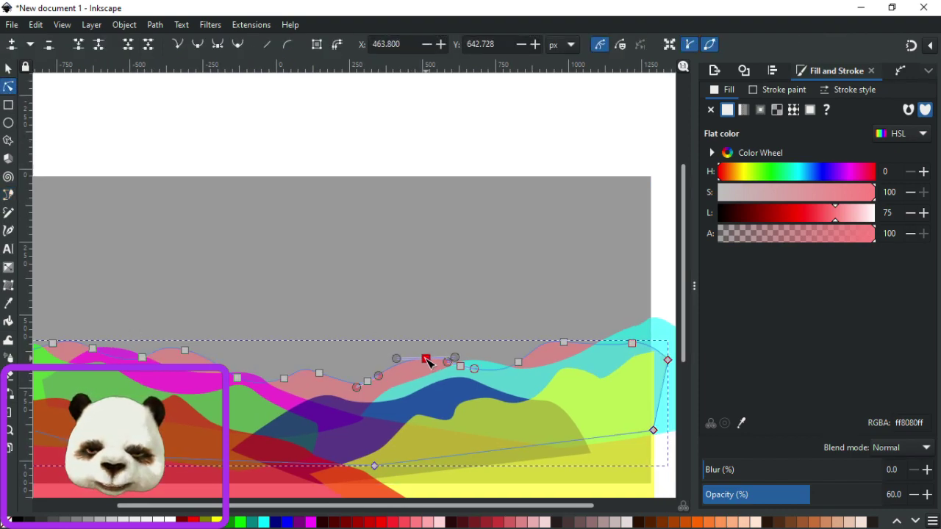
{"action": "left_click", "coordinate": [443, 181]}
{"action": "scroll", "coordinate": [424, 234], "scroll_direction": "down", "scroll_amount": 2}
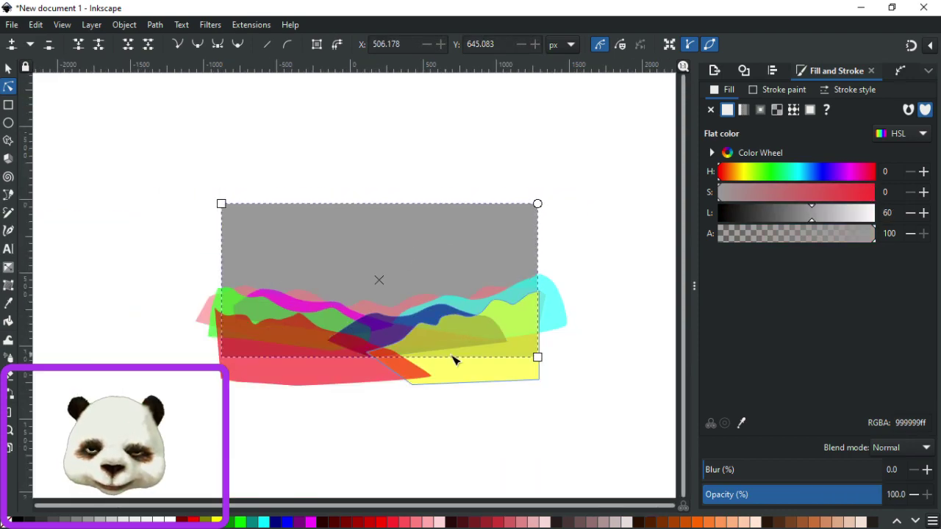
Raise the navy hill's first peak node to about X 233, Y 769 px and the magenta hill's second crest node to about X -33, Y 703 px.
{"action": "scroll", "coordinate": [420, 355], "scroll_direction": "up", "scroll_amount": 1}
{"action": "scroll", "coordinate": [360, 311], "scroll_direction": "up", "scroll_amount": 1}
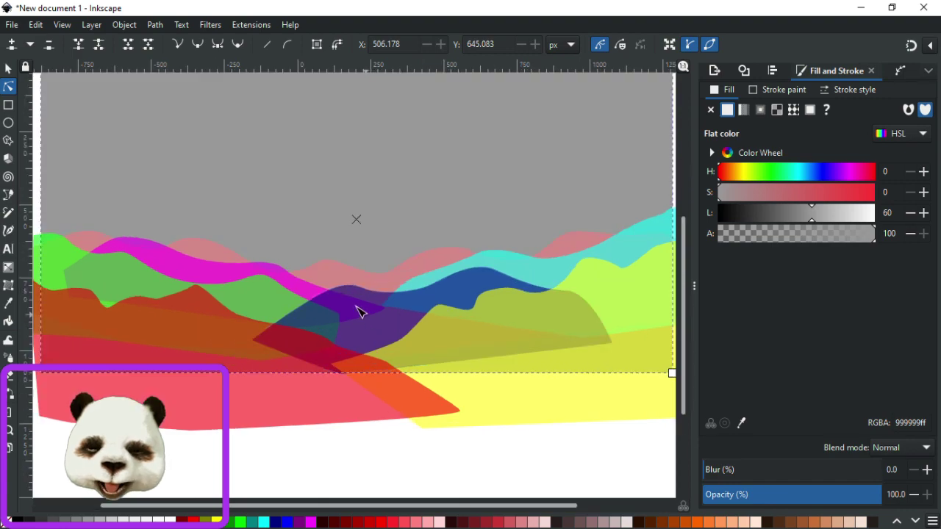
{"action": "left_click", "coordinate": [359, 294]}
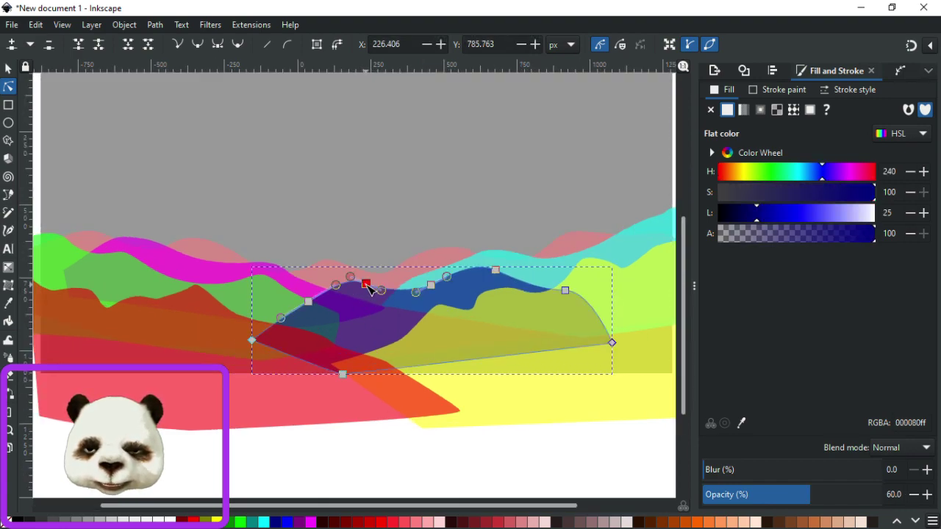
{"action": "left_click", "coordinate": [450, 219]}
{"action": "scroll", "coordinate": [457, 213], "scroll_direction": "down", "scroll_amount": 1}
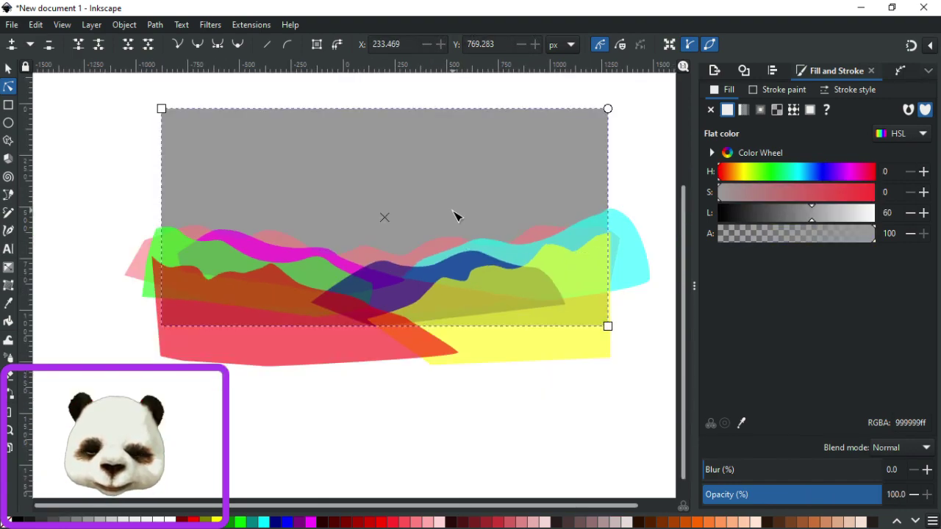
{"action": "left_click", "coordinate": [332, 255]}
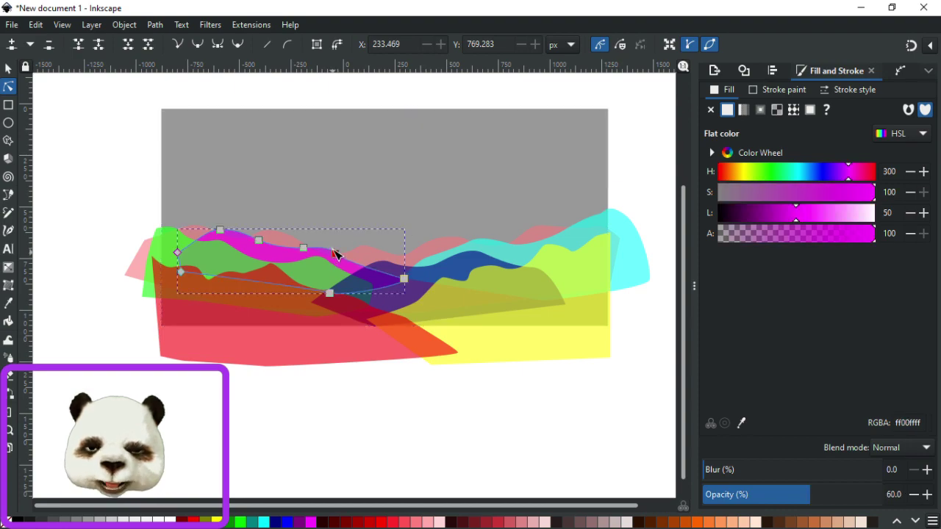
{"action": "left_click", "coordinate": [365, 213]}
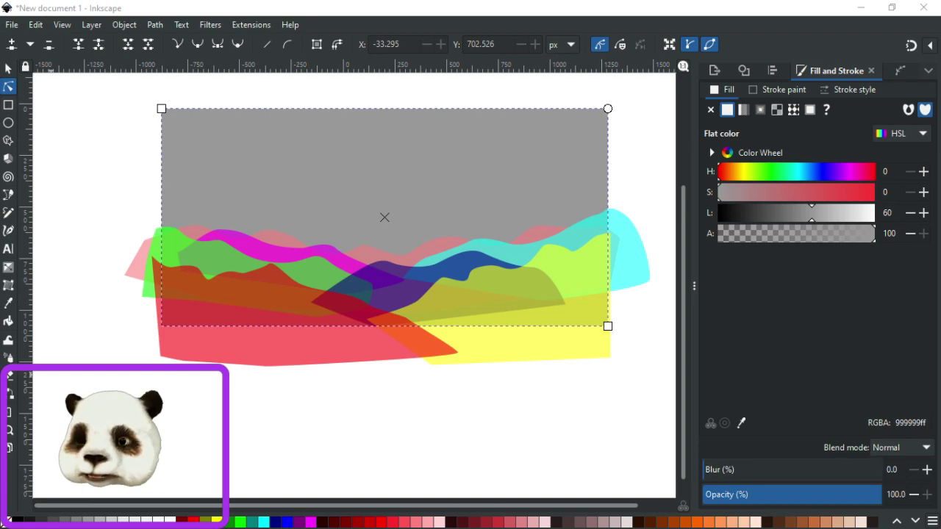
{"action": "left_click", "coordinate": [7, 70]}
{"action": "left_click", "coordinate": [239, 307]}
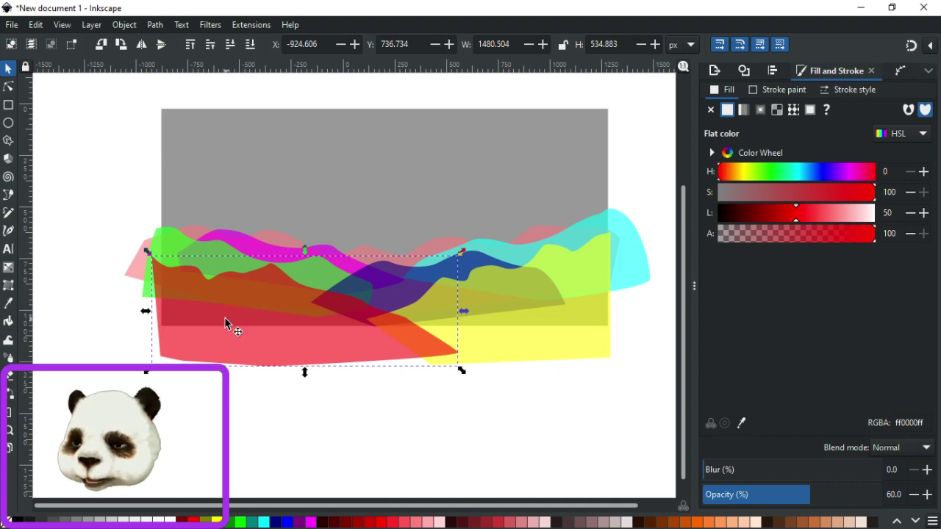
{"action": "key", "text": "Escape"}
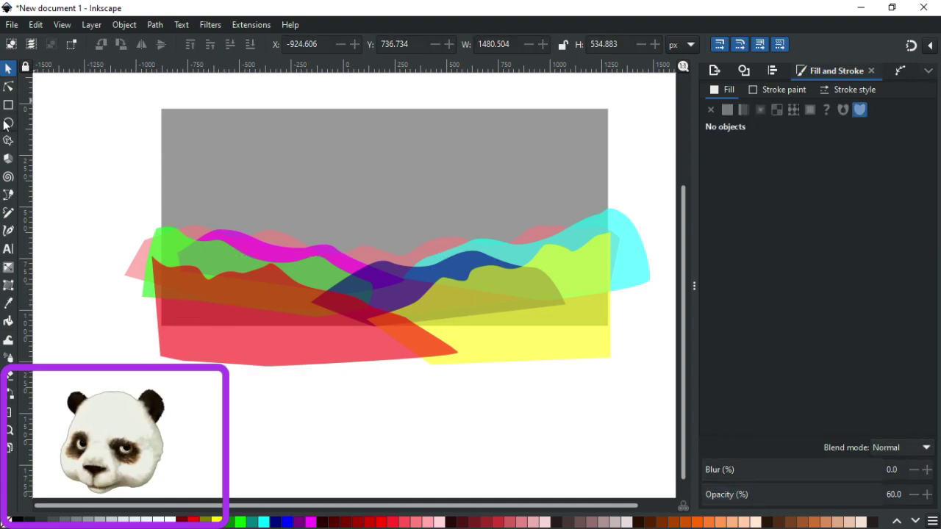
Draw a circle with a radius of about 87 px outside the gray rectangle's upper-left corner and set its opacity to 100%.
{"action": "left_click", "coordinate": [9, 123]}
{"action": "left_click_drag", "start_coordinate": [59, 114], "coordinate": [77, 137]}
{"action": "left_click_drag", "start_coordinate": [100, 152], "coordinate": [101, 153]}
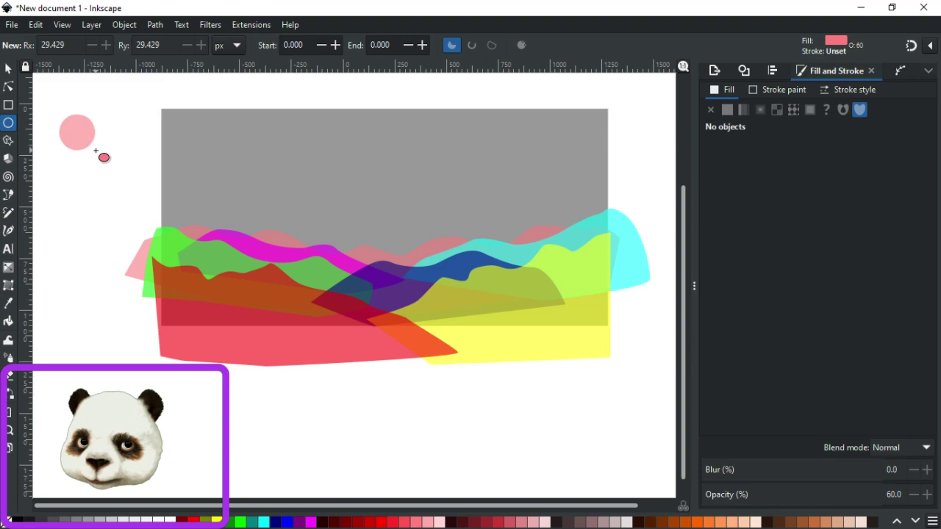
{"action": "left_click_drag", "start_coordinate": [825, 498], "coordinate": [880, 496]}
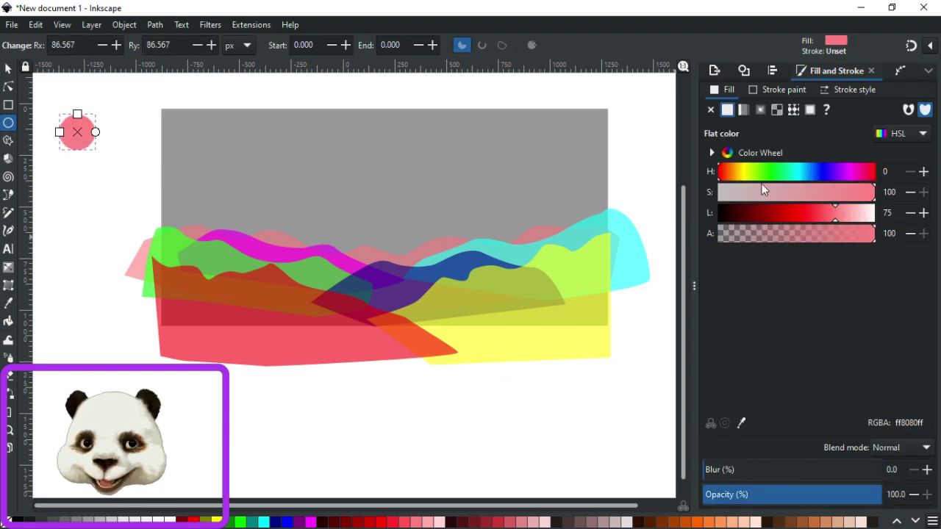
Fill the circle with a muted blue of hue 206, saturation 36 and lightness 48 (4f81a8).
{"action": "left_click", "coordinate": [812, 171]}
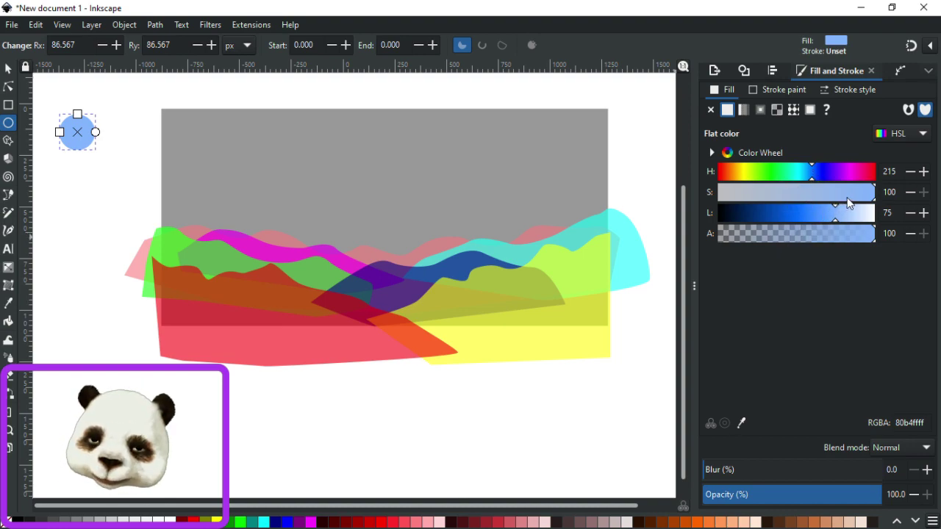
{"action": "left_click", "coordinate": [818, 193]}
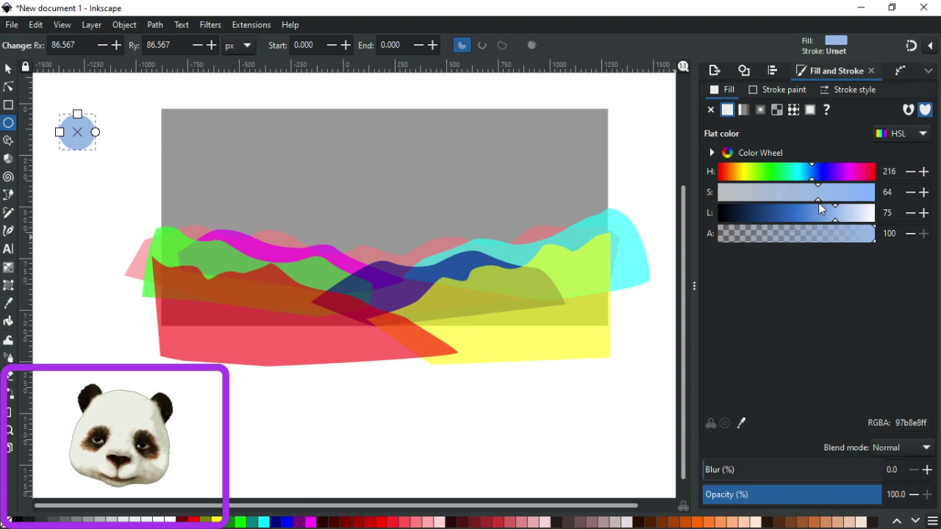
{"action": "left_click", "coordinate": [815, 215]}
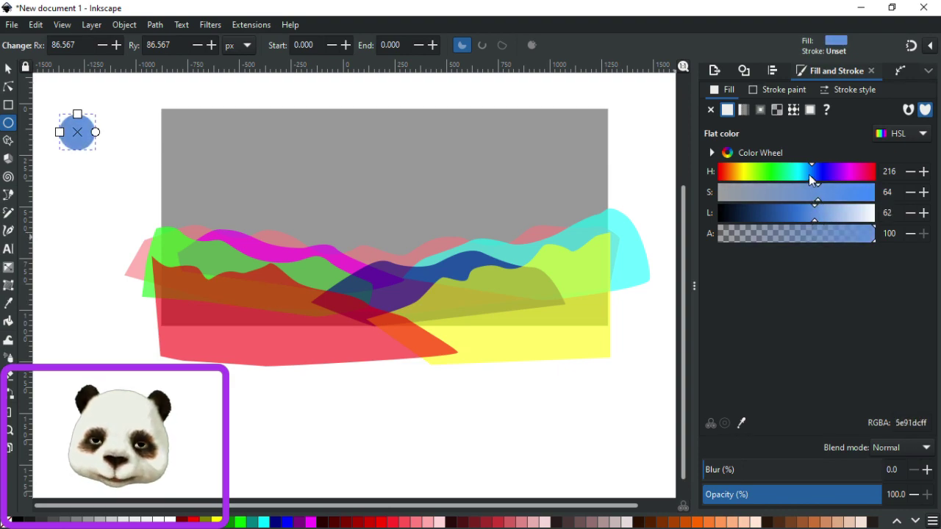
{"action": "left_click", "coordinate": [809, 175]}
{"action": "left_click", "coordinate": [807, 196]}
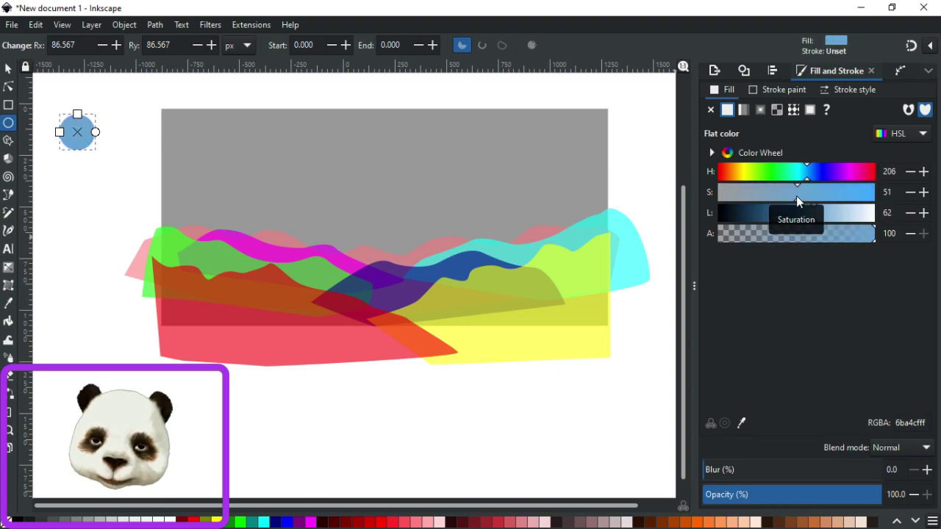
{"action": "left_click", "coordinate": [794, 214]}
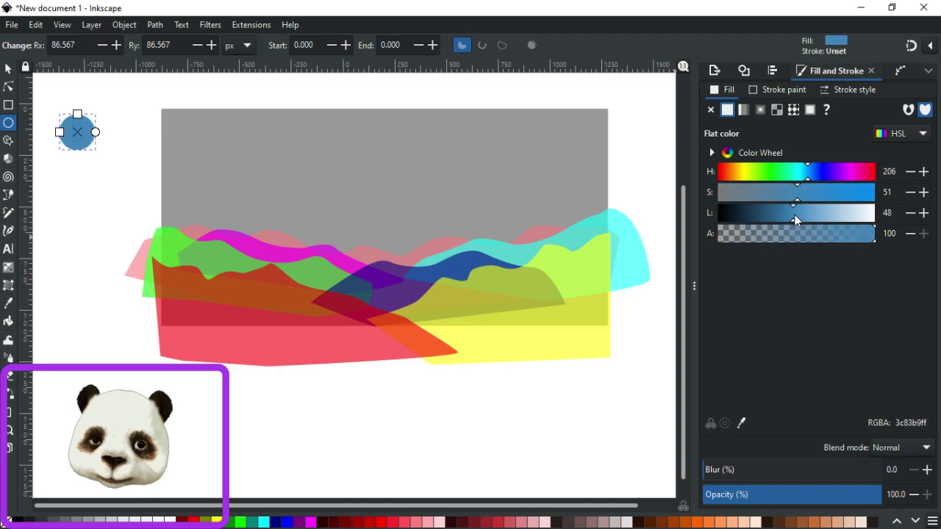
{"action": "left_click_drag", "start_coordinate": [793, 197], "coordinate": [774, 197]}
Move the blue circle beside the hills to about X -1452, Y 749 px and place a duplicate directly above at about Y 543 px.
{"action": "left_click", "coordinate": [8, 68]}
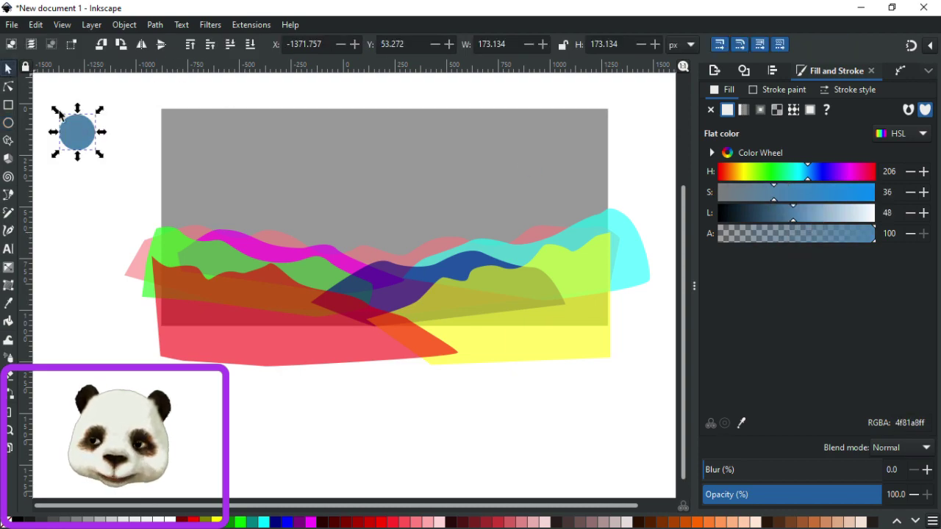
{"action": "left_click_drag", "start_coordinate": [77, 134], "coordinate": [64, 293]}
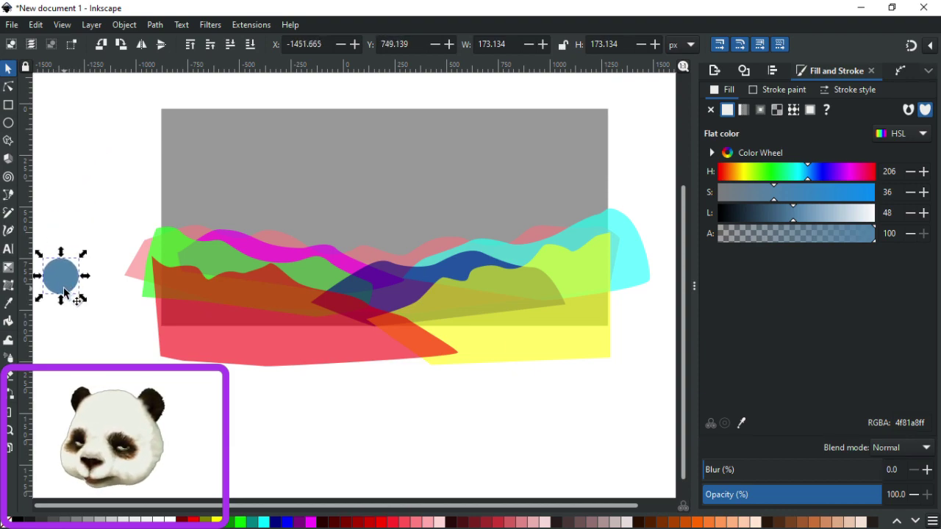
{"action": "key", "text": "ctrl+d"}
{"action": "left_click_drag", "start_coordinate": [64, 258], "coordinate": [65, 250]}
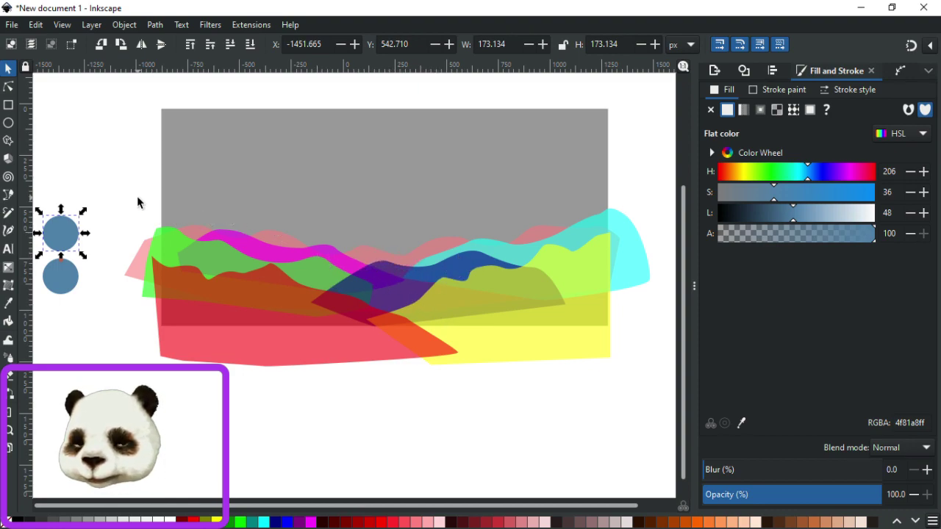
{"action": "left_click_drag", "start_coordinate": [136, 196], "coordinate": [195, 229]}
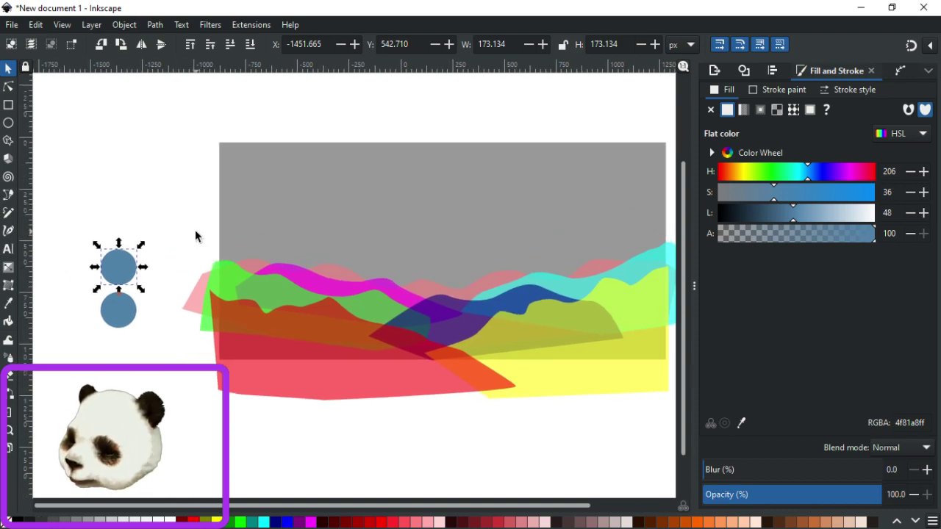
Darken the upper duplicate circle to lightness 42 (457193).
{"action": "left_click", "coordinate": [122, 276]}
{"action": "left_click_drag", "start_coordinate": [791, 215], "coordinate": [785, 216]}
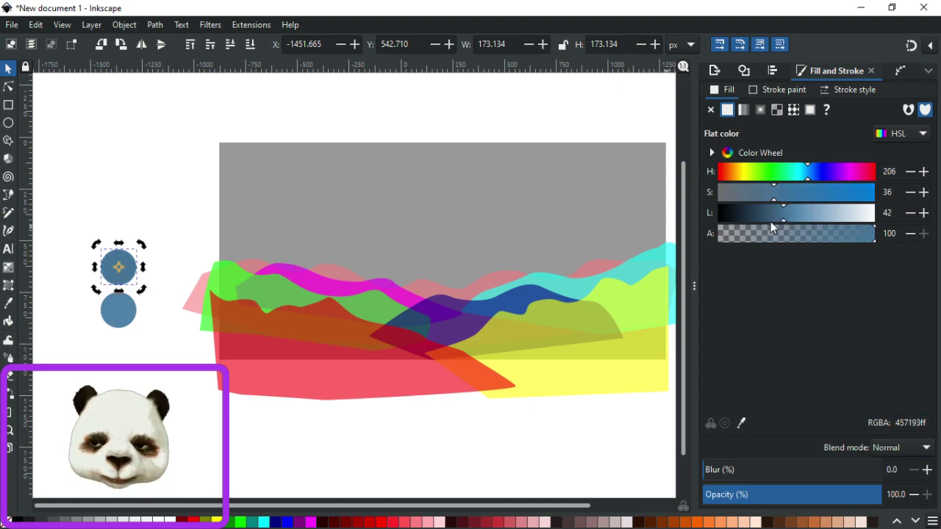
{"action": "key", "text": "Escape"}
Duplicate the upper circle to about Y 323 px above it and darken the copy to lightness 39 (3f6887).
{"action": "left_click", "coordinate": [123, 276]}
{"action": "key", "text": "ctrl+d"}
{"action": "left_click_drag", "start_coordinate": [124, 277], "coordinate": [125, 231]}
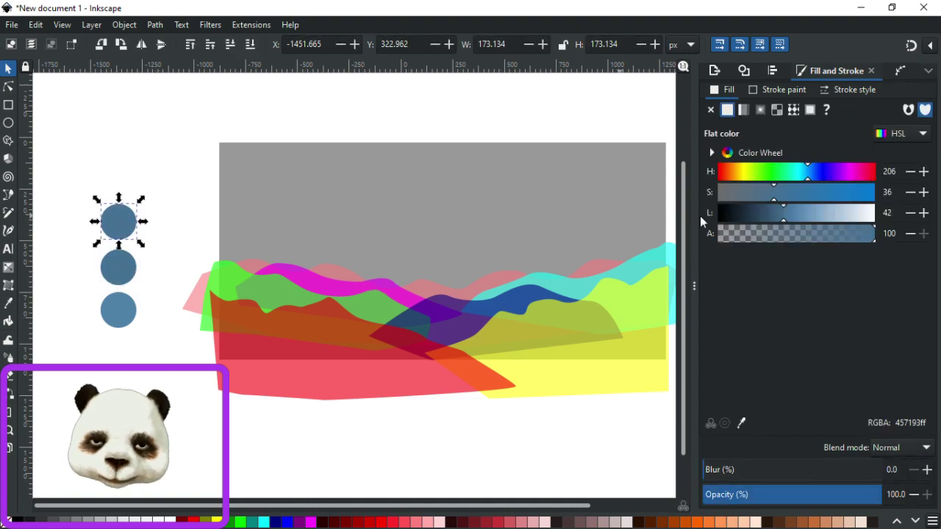
{"action": "left_click_drag", "start_coordinate": [784, 219], "coordinate": [779, 218]}
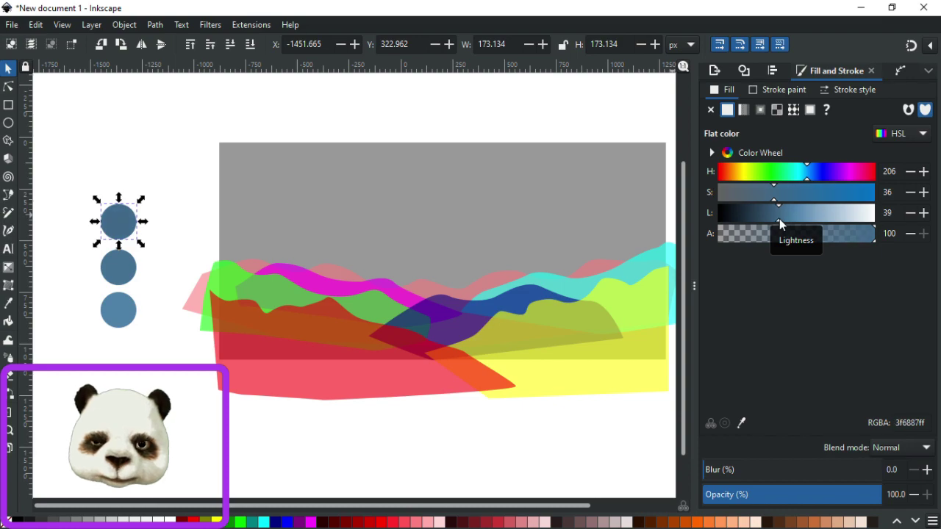
{"action": "scroll", "coordinate": [245, 206], "scroll_direction": "up", "scroll_amount": 2}
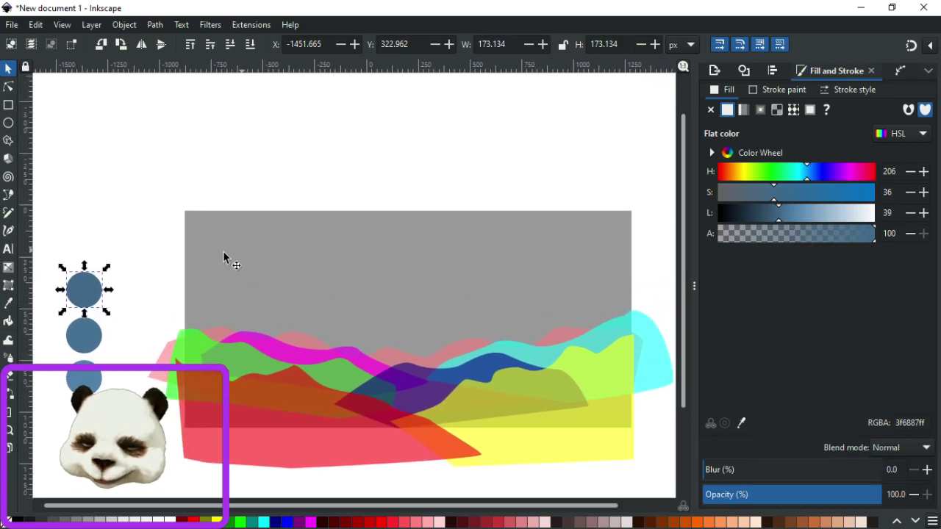
Duplicate the third circle to about Y 97 px above it and darken the copy to lightness 33 (365973).
{"action": "left_click", "coordinate": [89, 291]}
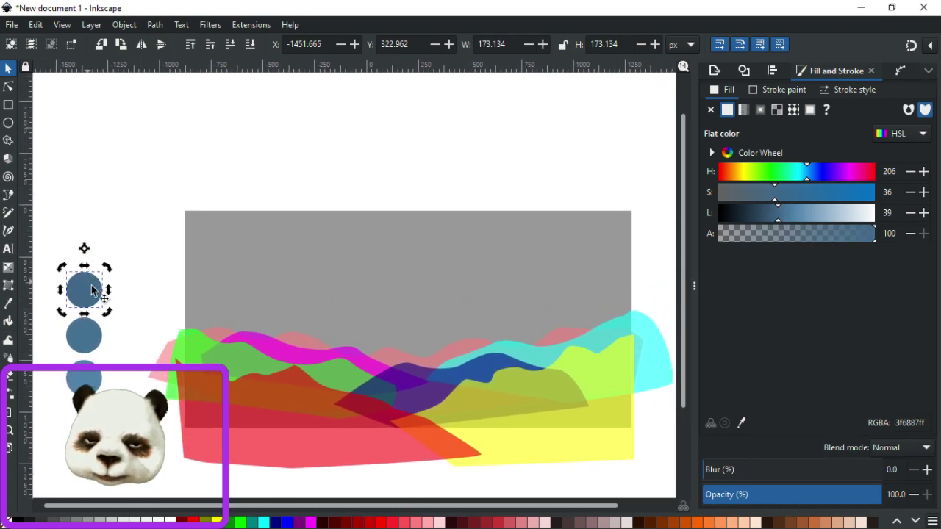
{"action": "key", "text": "ctrl+d"}
{"action": "left_click_drag", "start_coordinate": [88, 294], "coordinate": [110, 255]}
{"action": "left_click_drag", "start_coordinate": [772, 218], "coordinate": [770, 218]}
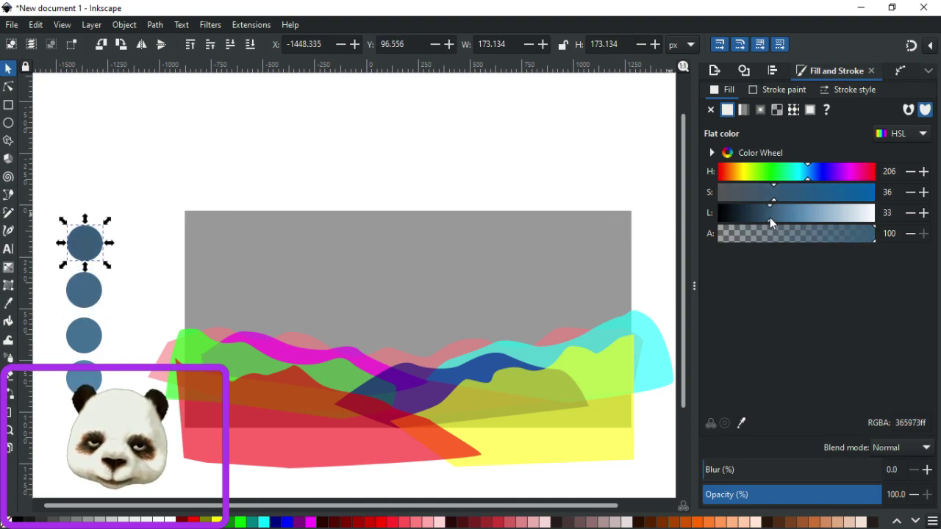
Duplicate the fourth circle to about Y -143 px above it and darken the copy to lightness 29 (2f4e66).
{"action": "key", "text": "ctrl+d"}
{"action": "left_click_drag", "start_coordinate": [102, 249], "coordinate": [100, 196]}
{"action": "left_click_drag", "start_coordinate": [773, 217], "coordinate": [763, 218]}
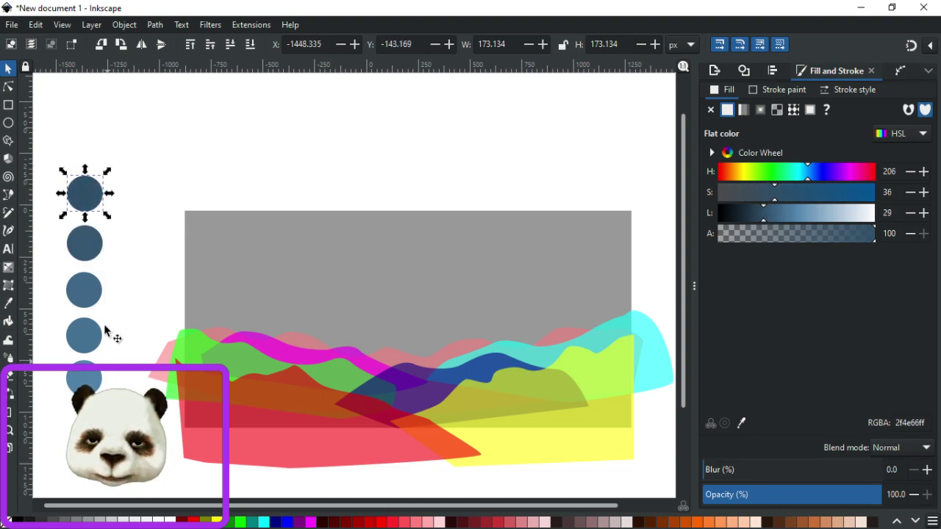
Duplicate the fifth circle to about Y -363 px above it and darken the copy to lightness 25 (294458).
{"action": "left_click", "coordinate": [91, 197]}
{"action": "left_click_drag", "start_coordinate": [94, 200], "coordinate": [94, 155]}
{"action": "left_click_drag", "start_coordinate": [781, 217], "coordinate": [758, 218]}
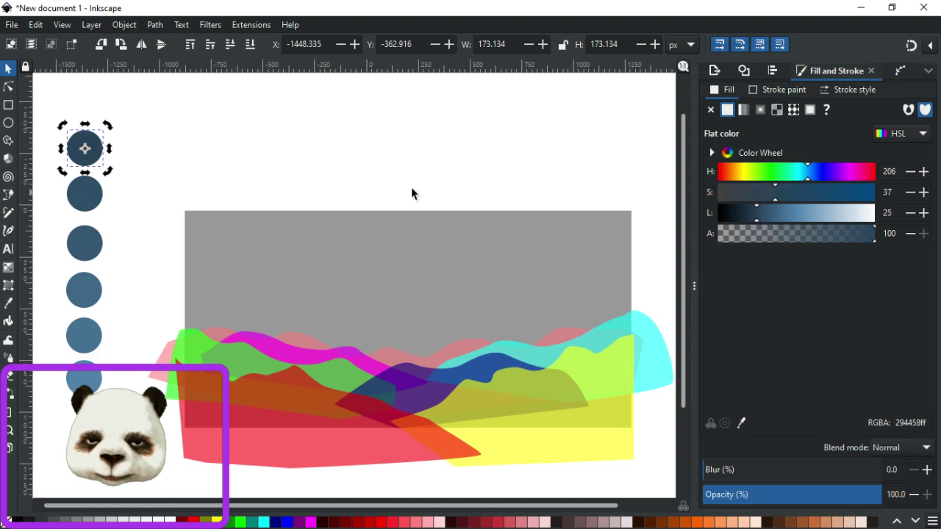
Duplicate the darkest circle to about Y -589 px above it and set the copy's lightness to 20 and saturation to 34 (213645).
{"action": "scroll", "coordinate": [423, 243], "scroll_direction": "up", "scroll_amount": 3}
{"action": "scroll", "coordinate": [423, 243], "scroll_direction": "left", "scroll_amount": 2}
{"action": "left_click", "coordinate": [150, 235]}
{"action": "left_click_drag", "start_coordinate": [151, 235], "coordinate": [152, 189]}
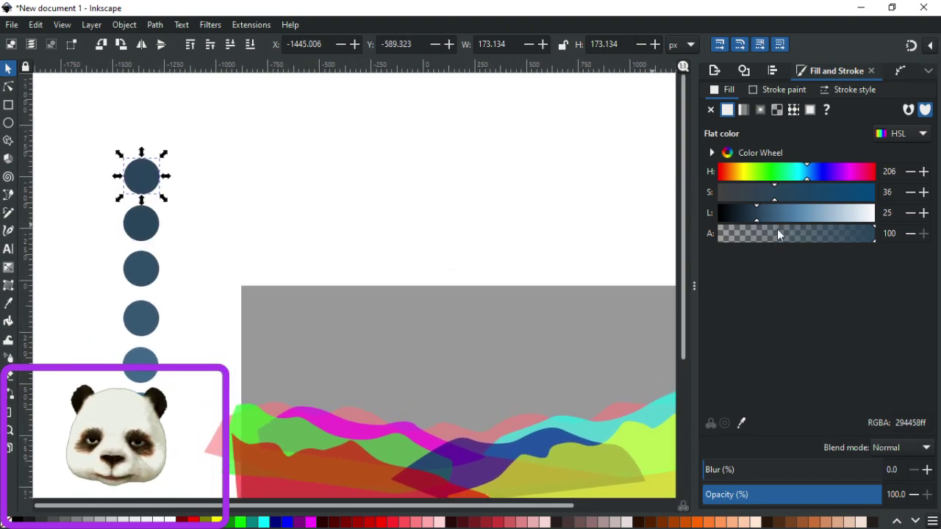
{"action": "left_click", "coordinate": [750, 216]}
{"action": "left_click_drag", "start_coordinate": [777, 194], "coordinate": [767, 195]}
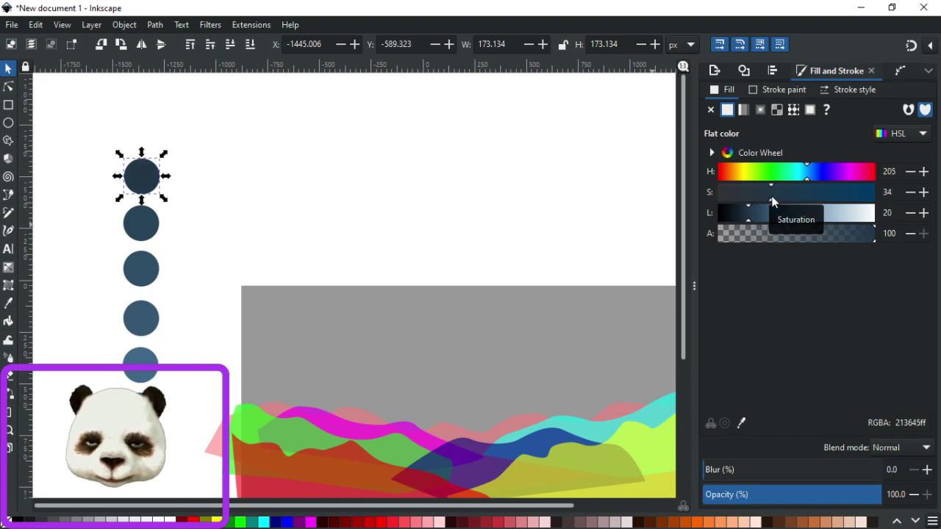
Reduce the saturation of the second, third and fourth swatch circles from the dark end to 34, 31 and 29.
{"action": "left_click", "coordinate": [128, 224]}
{"action": "left_click_drag", "start_coordinate": [777, 195], "coordinate": [770, 197]}
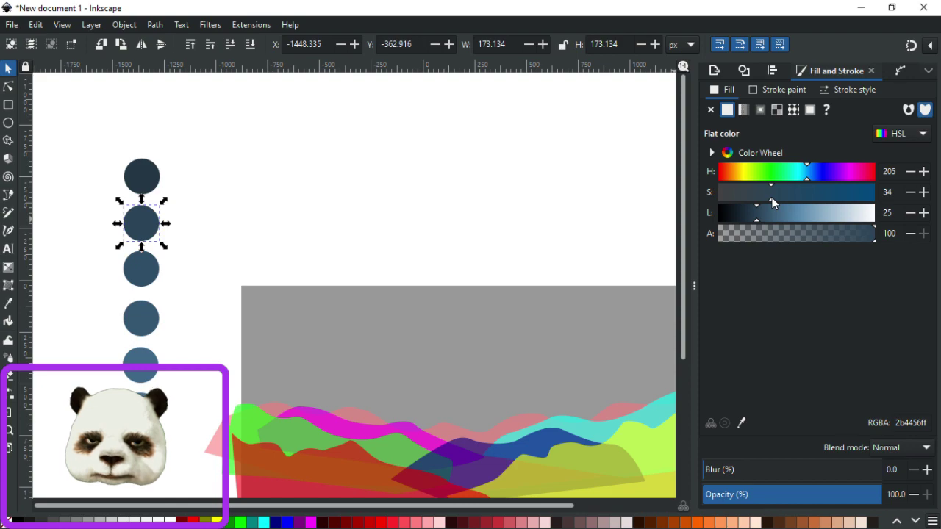
{"action": "left_click", "coordinate": [131, 269]}
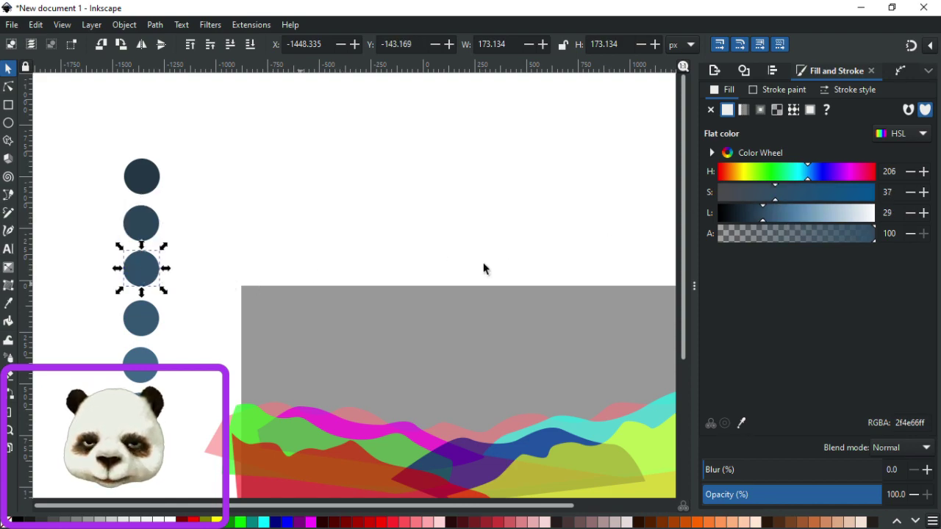
{"action": "left_click_drag", "start_coordinate": [773, 194], "coordinate": [768, 196]}
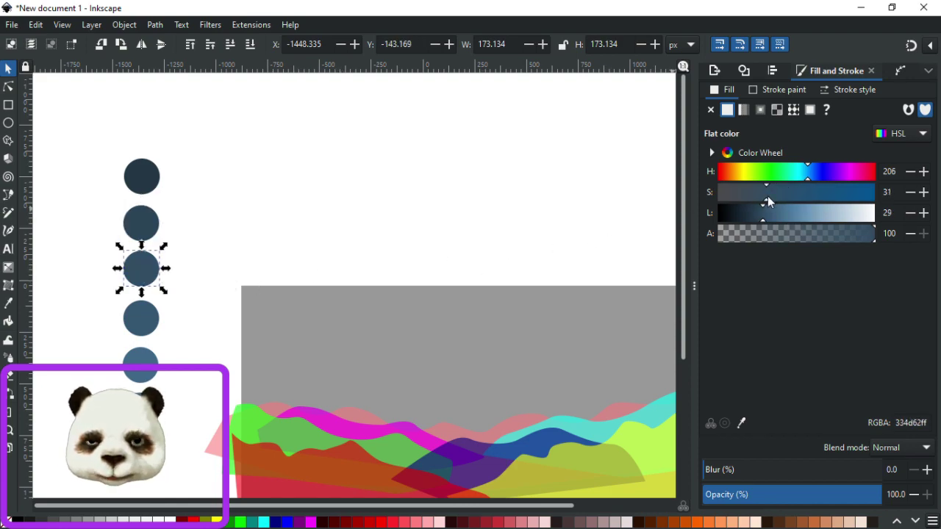
{"action": "left_click", "coordinate": [137, 316]}
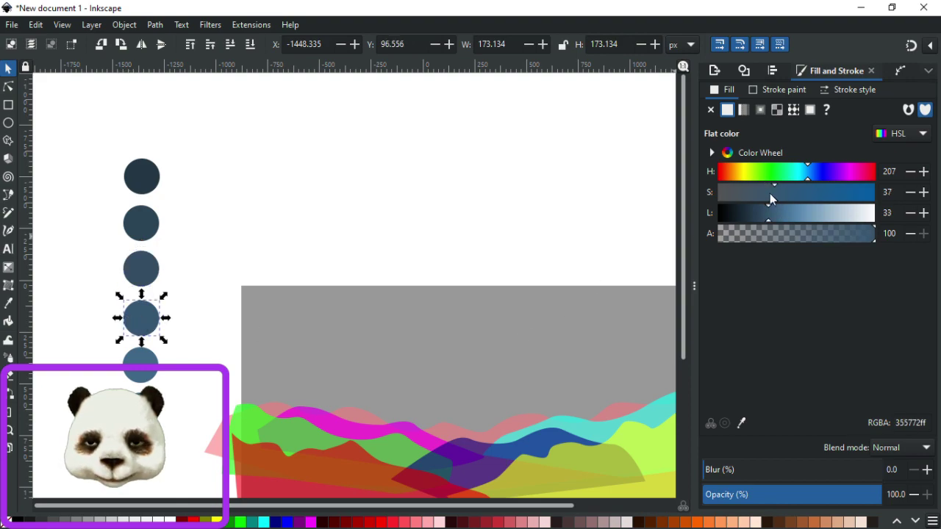
{"action": "left_click_drag", "start_coordinate": [771, 194], "coordinate": [763, 199]}
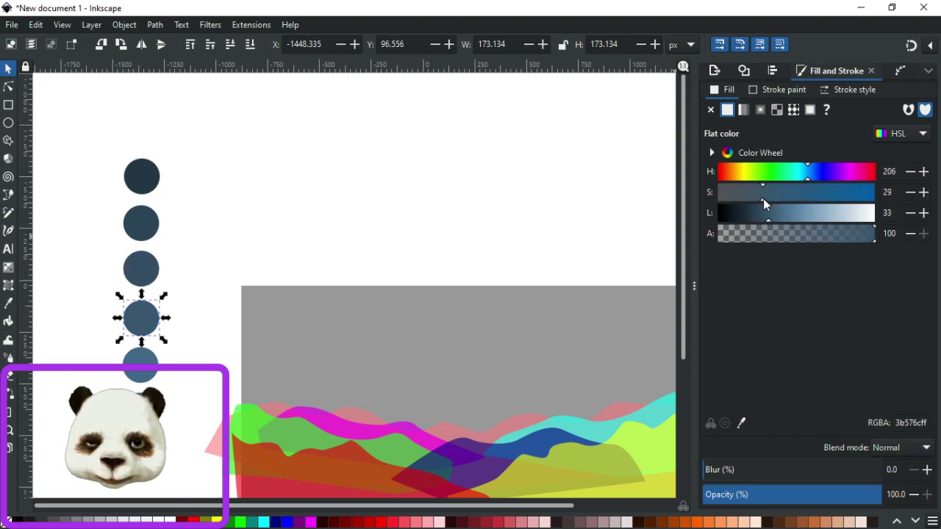
Set the second-lightest swatch circle's lightness to 44 and saturation to 32 (4b7493).
{"action": "left_click", "coordinate": [154, 362]}
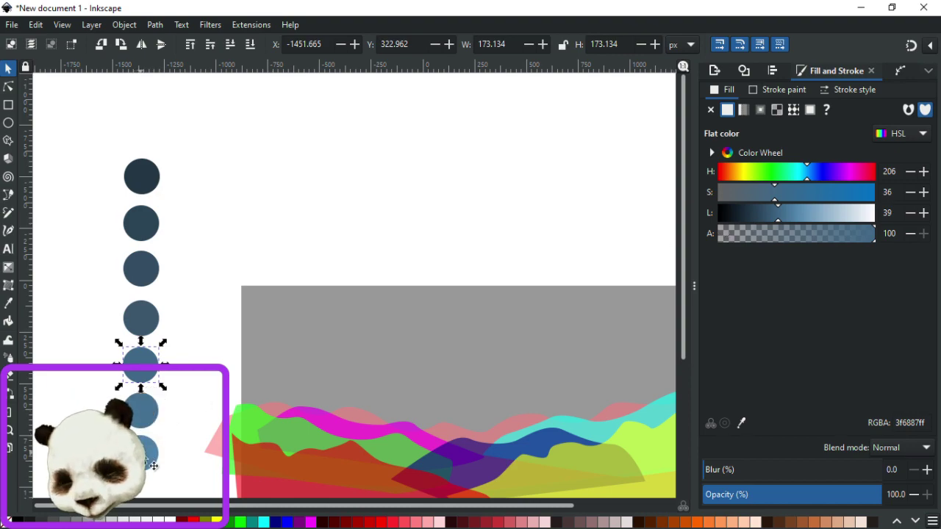
{"action": "left_click", "coordinate": [150, 462]}
{"action": "left_click_drag", "start_coordinate": [794, 219], "coordinate": [794, 217]}
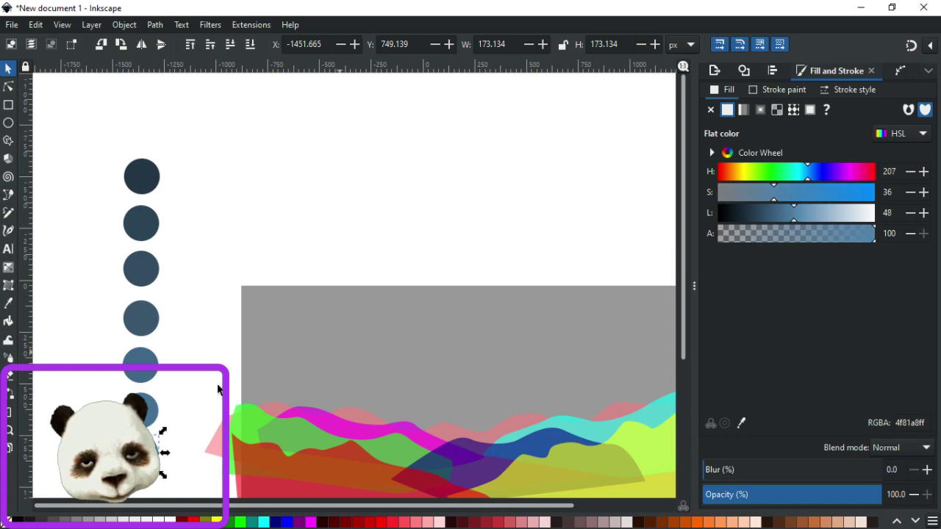
{"action": "left_click", "coordinate": [149, 420]}
{"action": "left_click_drag", "start_coordinate": [784, 216], "coordinate": [788, 215]}
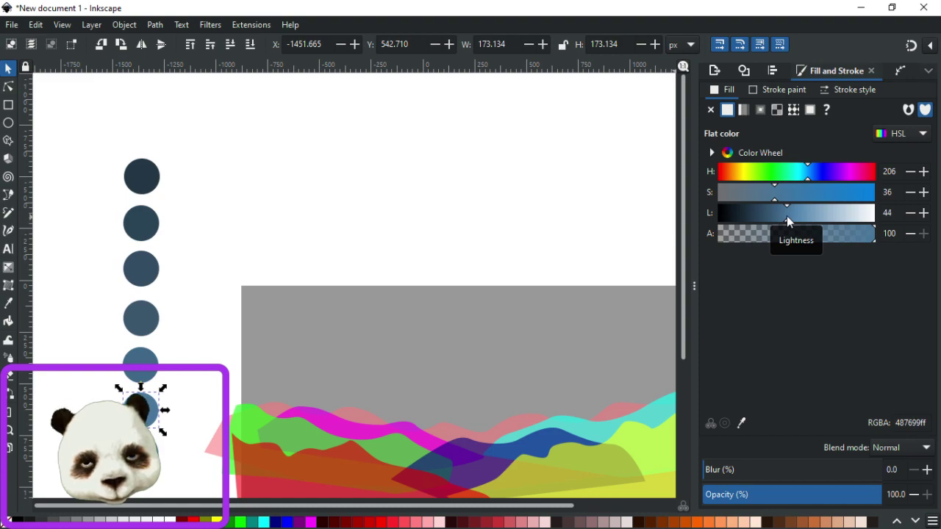
{"action": "left_click", "coordinate": [769, 198]}
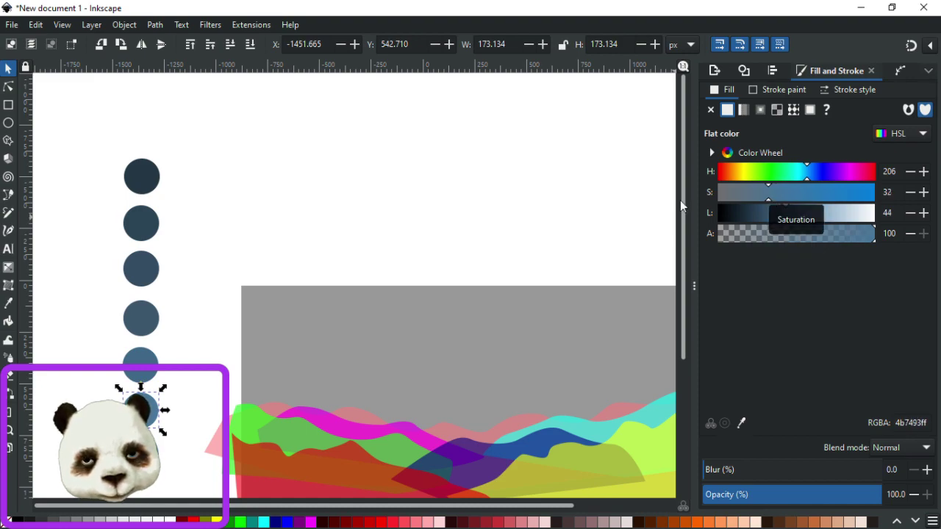
Set the opacity of all the hill shapes together to 100%, leaving out the gray rectangle.
{"action": "left_click", "coordinate": [427, 213]}
{"action": "scroll", "coordinate": [429, 244], "scroll_direction": "down", "scroll_amount": 5}
{"action": "scroll", "coordinate": [464, 269], "scroll_direction": "right", "scroll_amount": 3}
{"action": "scroll", "coordinate": [288, 285], "scroll_direction": "up", "scroll_amount": 1}
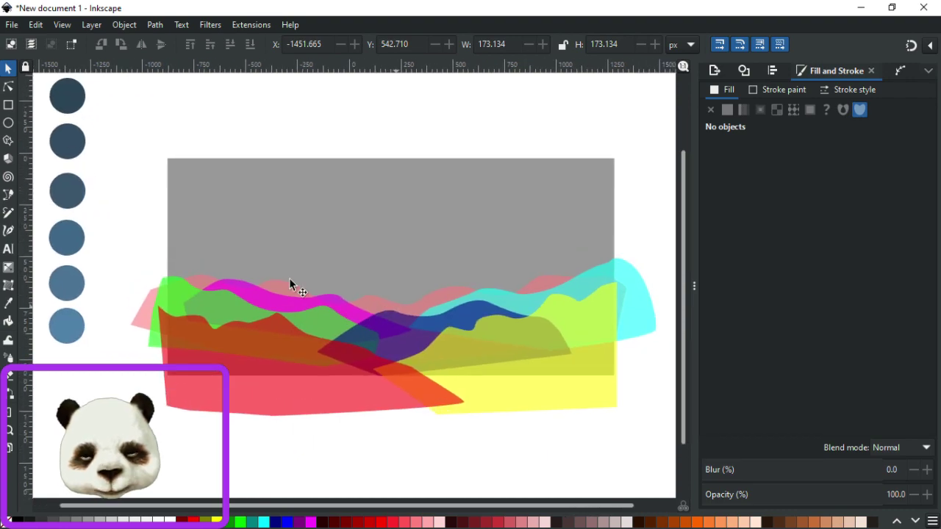
{"action": "mouse_move", "coordinate": [127, 228]}
{"action": "left_mouse_down"}
{"action": "mouse_move", "coordinate": [236, 315]}
{"action": "mouse_move", "coordinate": [663, 448]}
{"action": "left_mouse_up"}
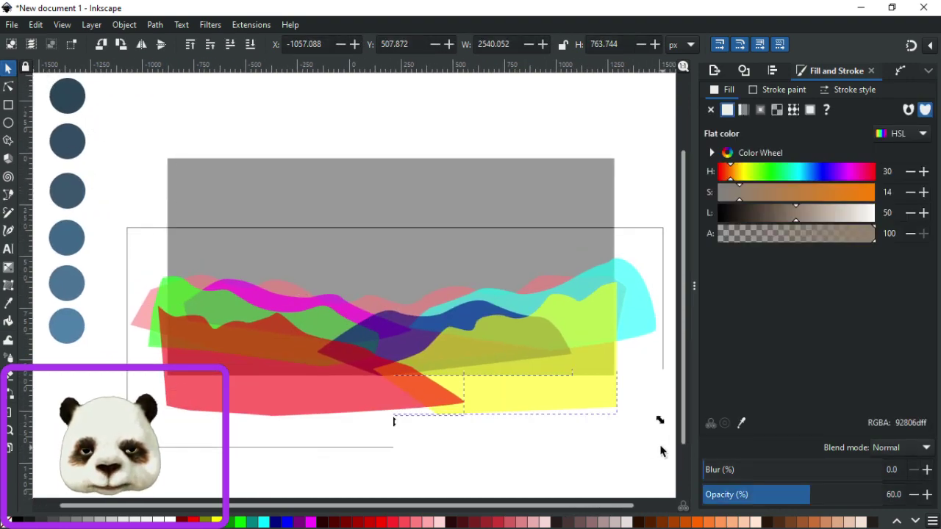
{"action": "left_click_drag", "start_coordinate": [799, 494], "coordinate": [937, 496]}
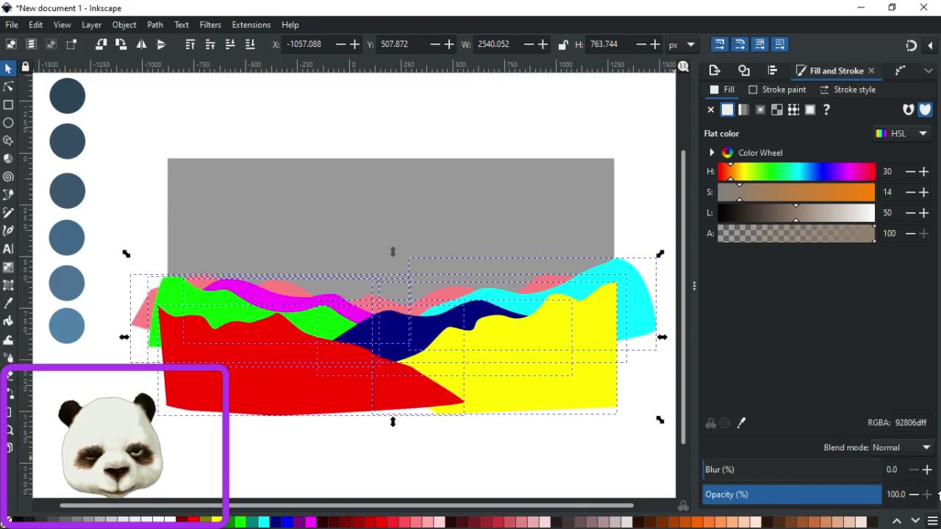
{"action": "left_click", "coordinate": [508, 452]}
Recolor the red front hill with the lightest swatch circle's blue (4f81a8) using the Dropper.
{"action": "left_click", "coordinate": [190, 341]}
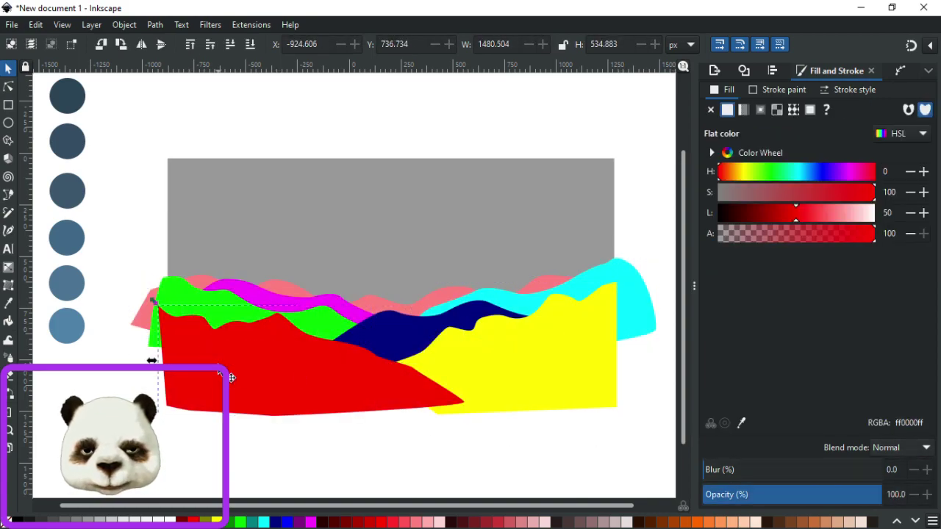
{"action": "key", "text": "d"}
{"action": "left_click", "coordinate": [72, 331]}
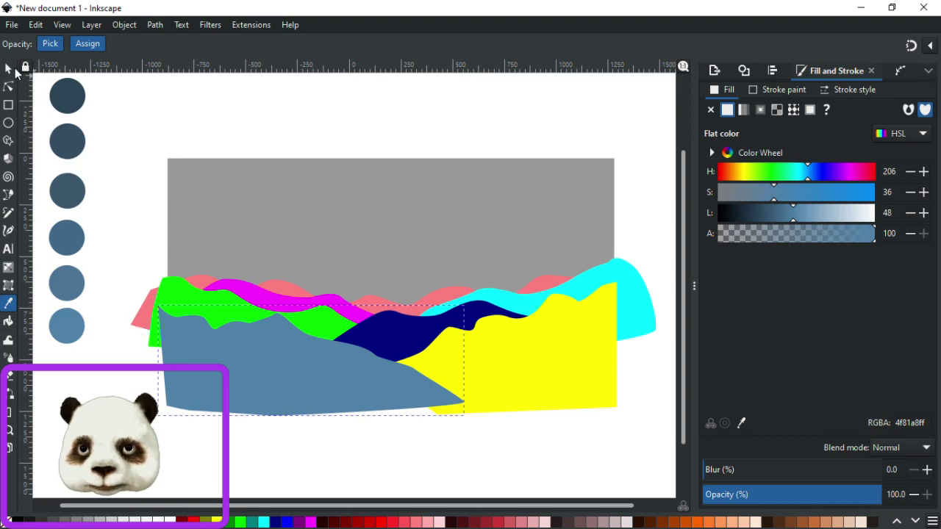
Recolor the yellow hill with the second-lightest swatch circle's blue (4b7493) using the Dropper.
{"action": "left_click", "coordinate": [7, 71]}
{"action": "left_click", "coordinate": [499, 375]}
{"action": "key", "text": "d"}
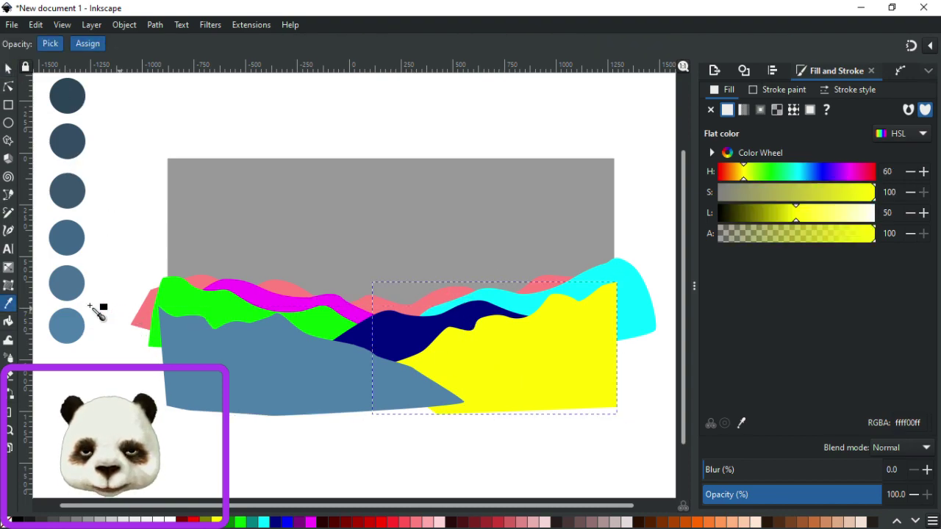
{"action": "left_click", "coordinate": [71, 281]}
Recolor the navy hill with the third-lightest swatch circle's blue (3f6887) using the Dropper.
{"action": "left_click", "coordinate": [7, 68]}
{"action": "left_click", "coordinate": [403, 336]}
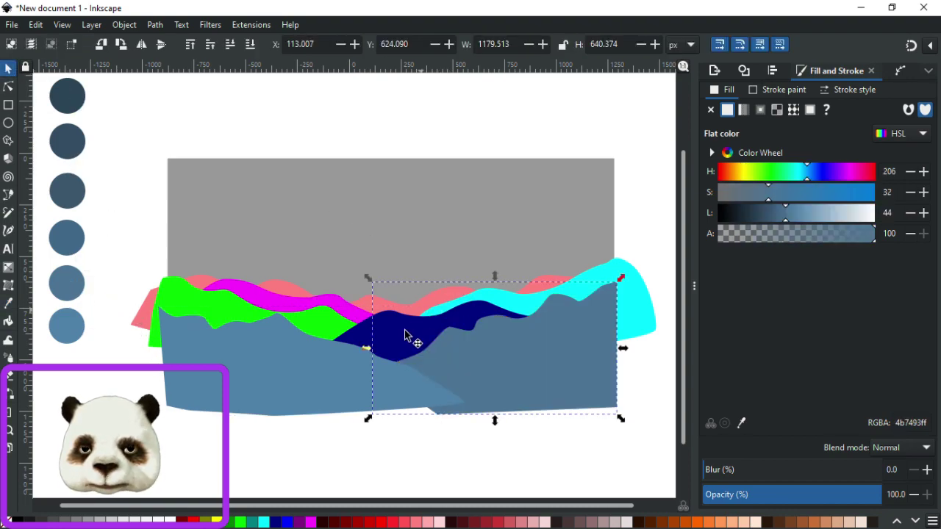
{"action": "key", "text": "d"}
{"action": "left_click", "coordinate": [74, 239]}
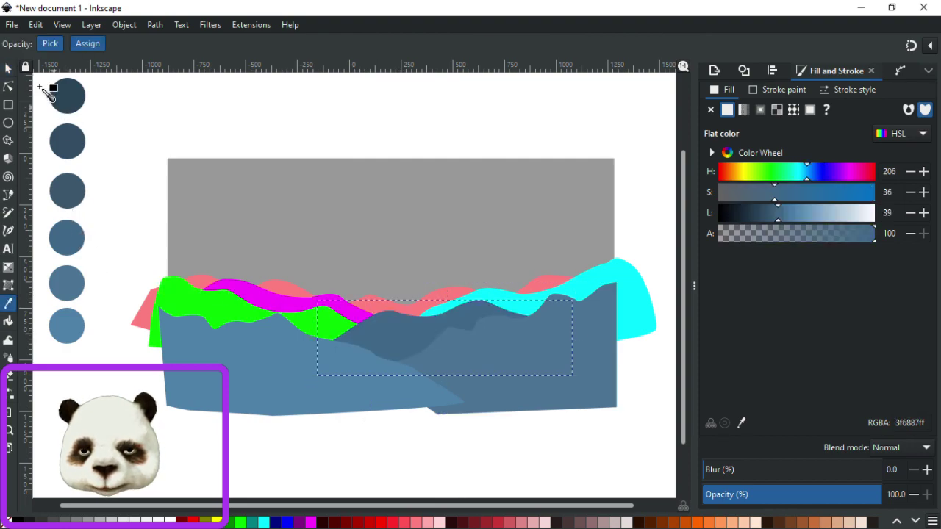
Recolor the green hill with the middle swatch circle's blue (3b576c) using the Dropper.
{"action": "left_click", "coordinate": [11, 70]}
{"action": "left_click", "coordinate": [316, 326]}
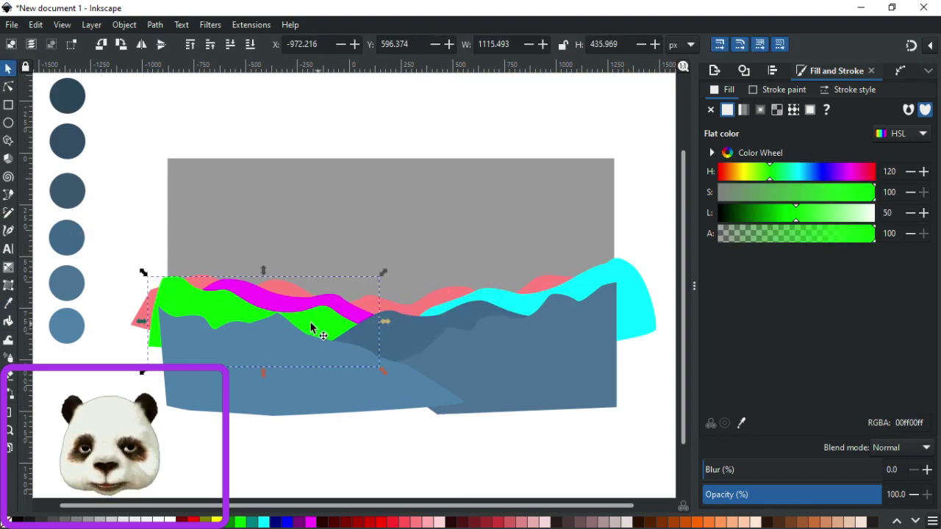
{"action": "key", "text": "d"}
{"action": "left_click", "coordinate": [75, 191]}
{"action": "scroll", "coordinate": [127, 253], "scroll_direction": "up", "scroll_amount": 3}
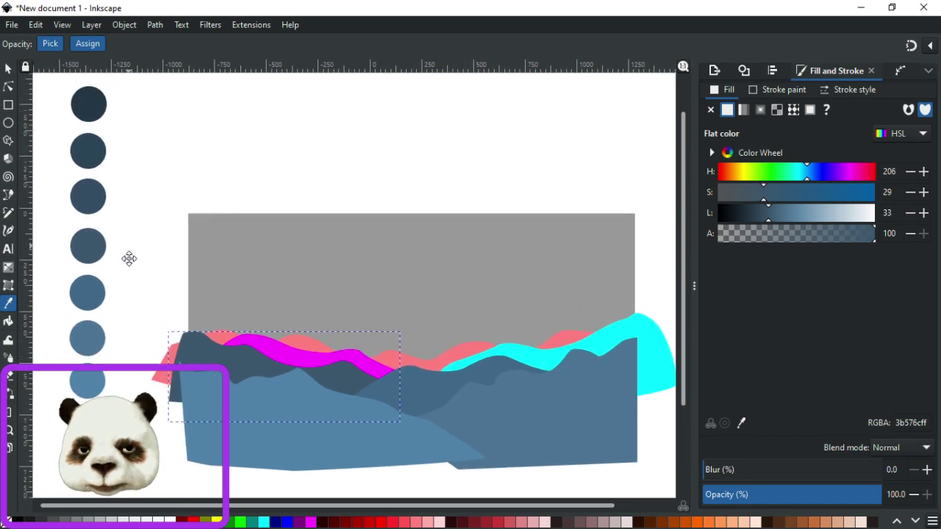
Recolor the cyan hill with the third-darkest swatch circle's blue (334d62) using the Dropper.
{"action": "left_click", "coordinate": [11, 71]}
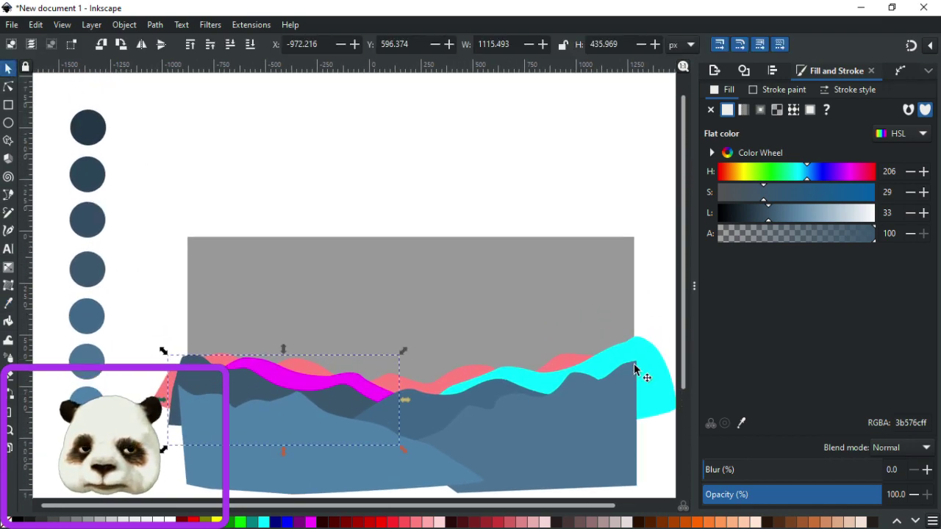
{"action": "left_click", "coordinate": [646, 374]}
{"action": "key", "text": "d"}
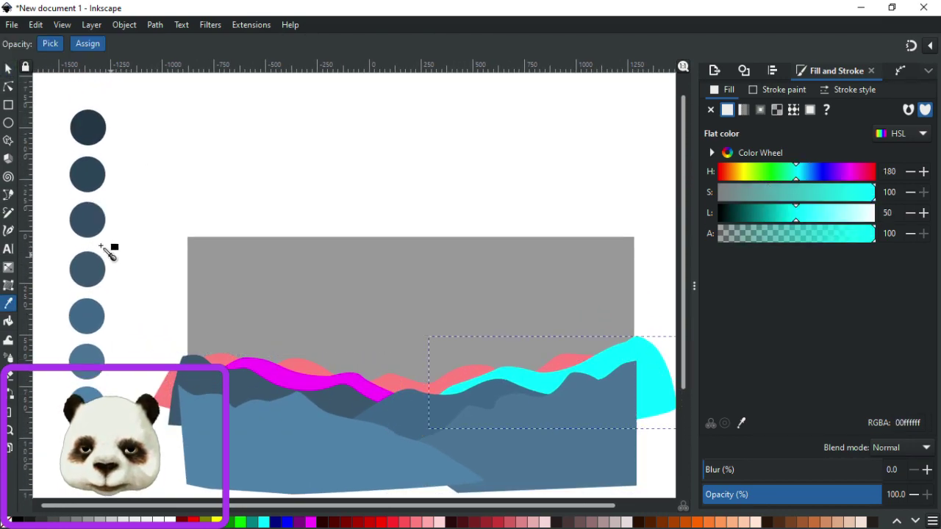
{"action": "left_click", "coordinate": [87, 225]}
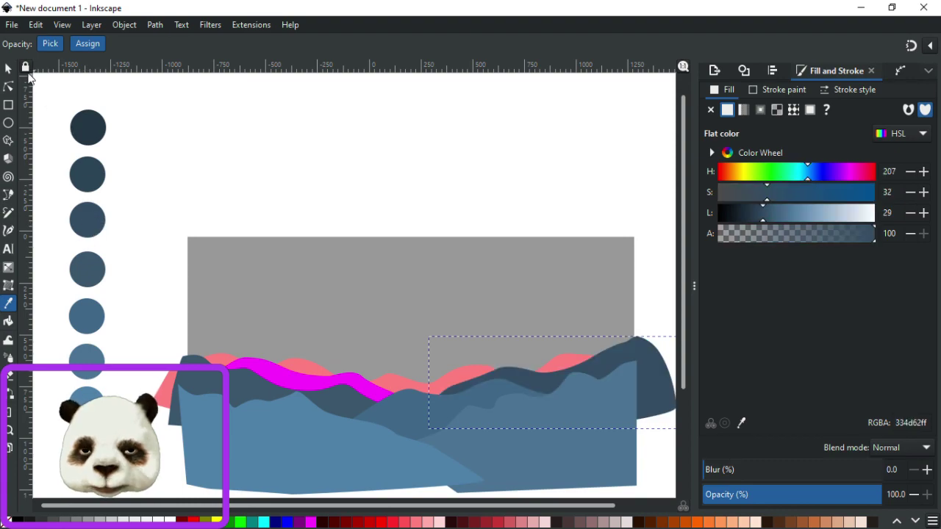
Recolor the magenta hill with the second-darkest swatch circle's blue (2b4456) using the Dropper.
{"action": "left_click", "coordinate": [10, 71]}
{"action": "left_click", "coordinate": [297, 385]}
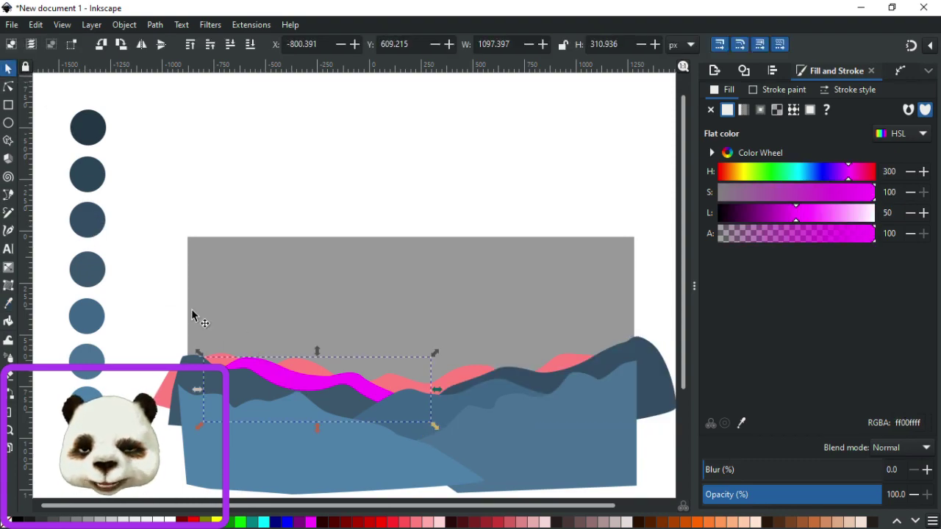
{"action": "key", "text": "d"}
{"action": "left_click", "coordinate": [88, 177]}
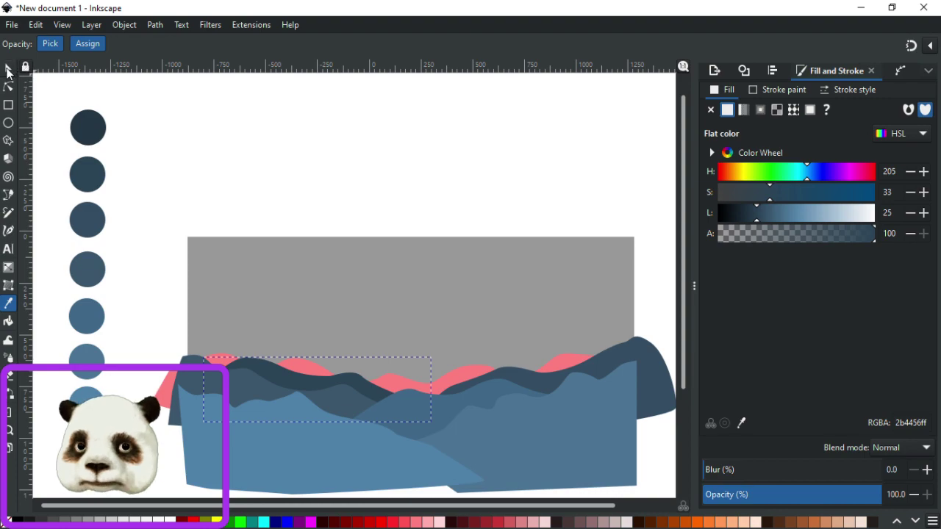
Recolor the pink back hill with the darkest swatch circle's blue (233643) using the Dropper.
{"action": "left_click", "coordinate": [8, 71]}
{"action": "left_click", "coordinate": [461, 376]}
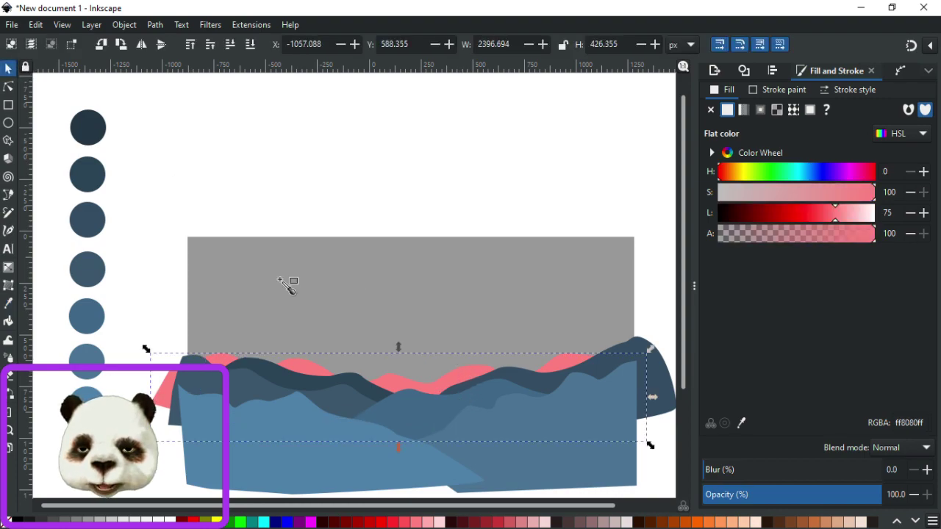
{"action": "key", "text": "d"}
{"action": "left_click", "coordinate": [101, 131]}
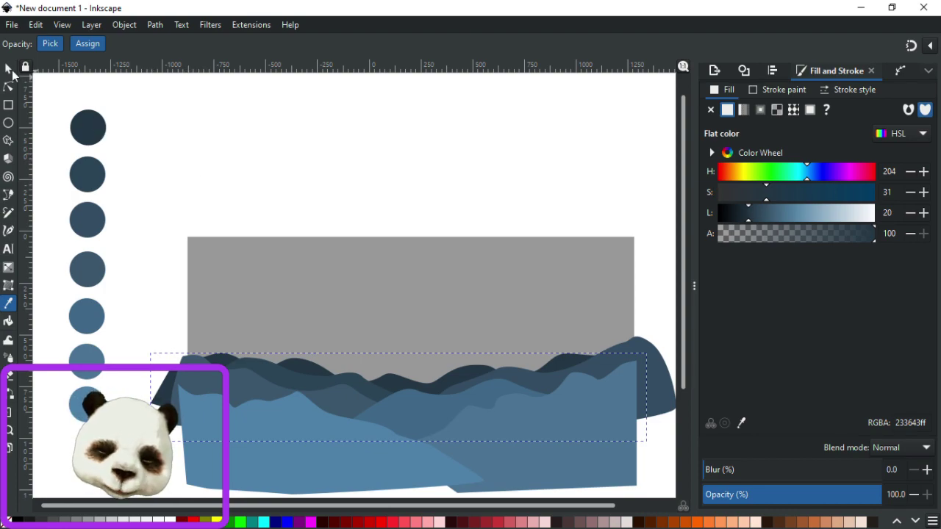
Reshape the second-darkest hill's crest by moving its left-end node up and outward and its first peak node to about X -570, Y 591 px.
{"action": "left_click", "coordinate": [7, 88]}
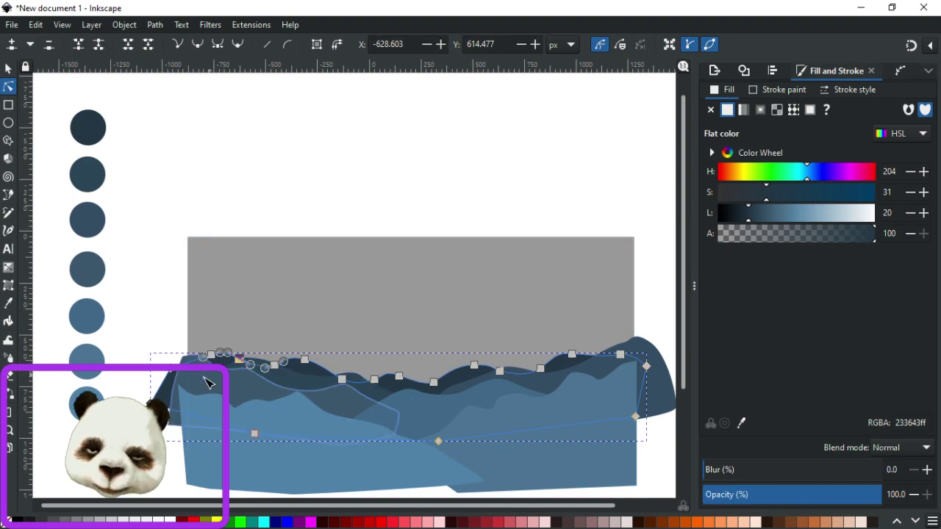
{"action": "scroll", "coordinate": [243, 378], "scroll_direction": "up", "scroll_amount": 3}
{"action": "left_click", "coordinate": [220, 261]}
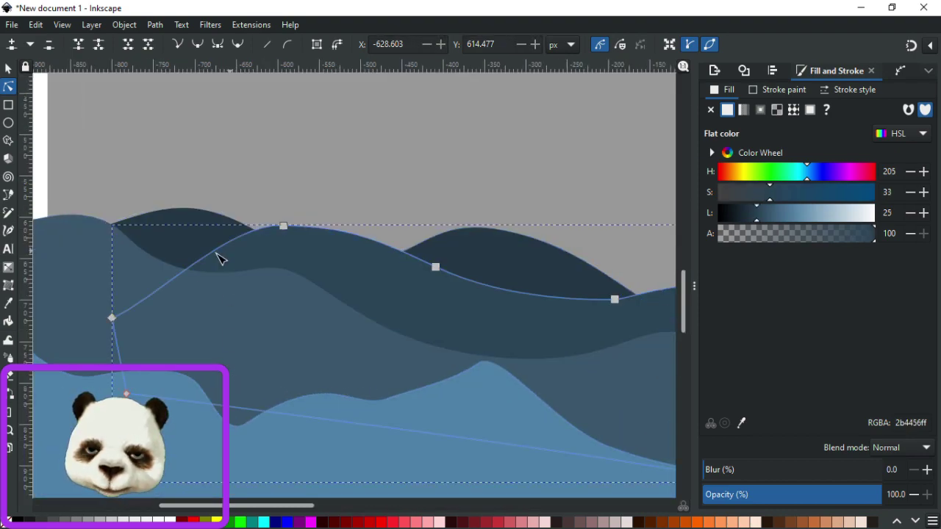
{"action": "left_click_drag", "start_coordinate": [111, 321], "coordinate": [81, 275]}
{"action": "left_click_drag", "start_coordinate": [287, 227], "coordinate": [301, 212]}
{"action": "scroll", "coordinate": [257, 209], "scroll_direction": "down", "scroll_amount": 4}
{"action": "left_click", "coordinate": [177, 154]}
{"action": "left_click", "coordinate": [161, 140]}
{"action": "scroll", "coordinate": [187, 264], "scroll_direction": "down", "scroll_amount": 4}
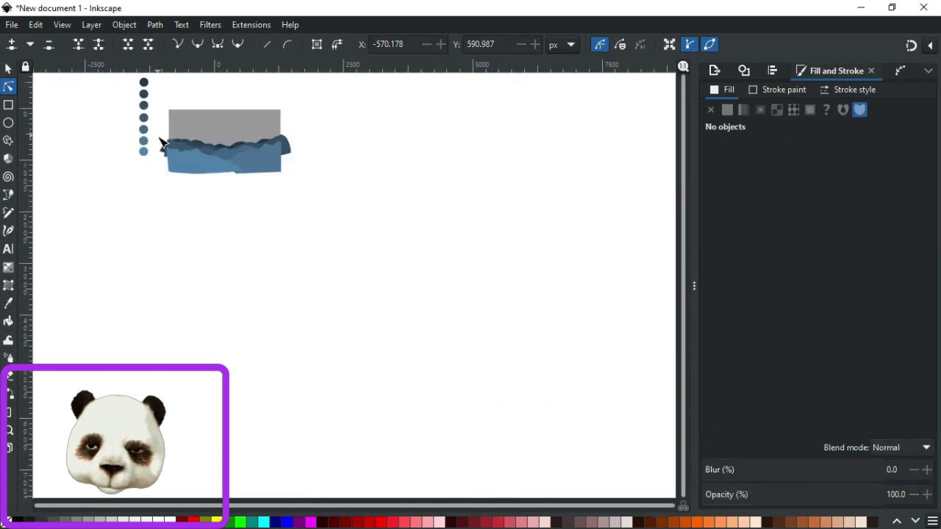
Group all the hill shapes, leaving out the gray rectangle and the swatch circles.
{"action": "scroll", "coordinate": [252, 288], "scroll_direction": "up", "scroll_amount": 2}
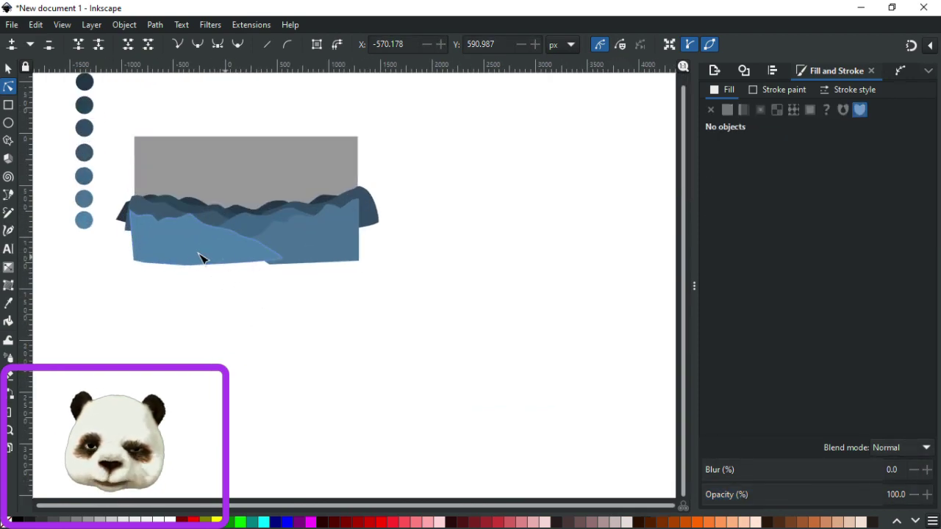
{"action": "scroll", "coordinate": [83, 132], "scroll_direction": "up", "scroll_amount": 2}
{"action": "key", "text": "s"}
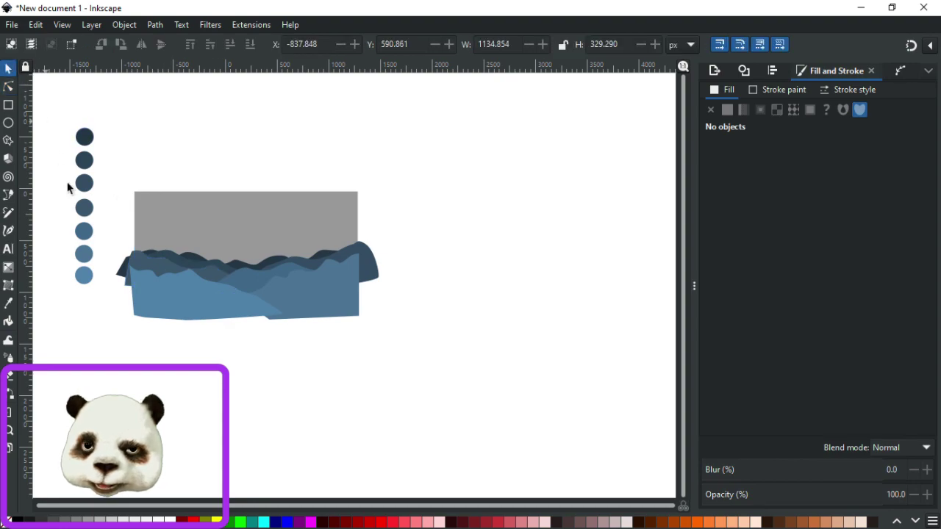
{"action": "left_click_drag", "start_coordinate": [113, 240], "coordinate": [416, 371]}
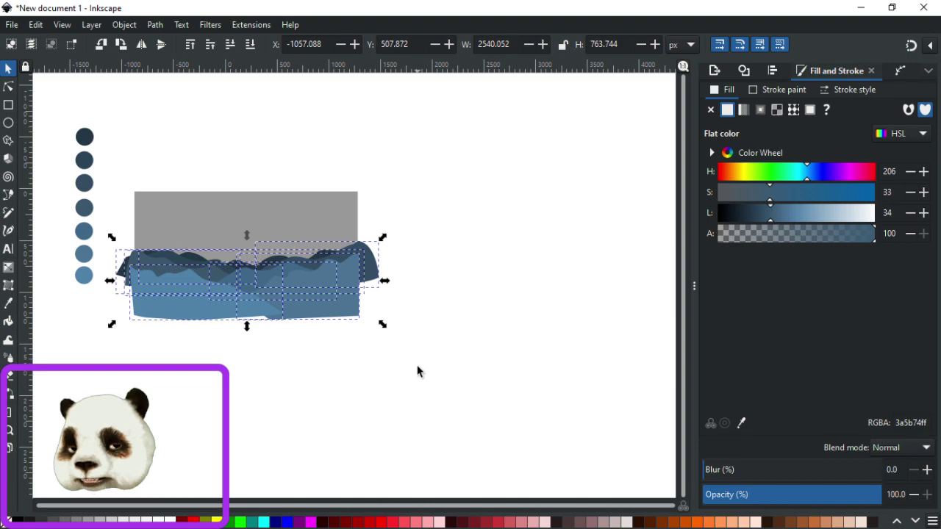
{"action": "scroll", "coordinate": [302, 291], "scroll_direction": "up", "scroll_amount": 3, "text": "ctrl"}
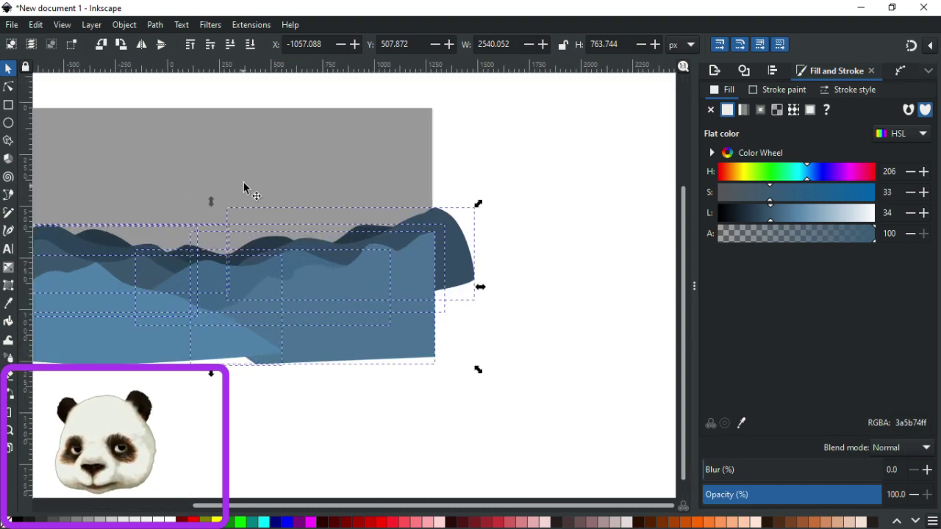
{"action": "scroll", "coordinate": [341, 220], "scroll_direction": "up", "scroll_amount": 1}
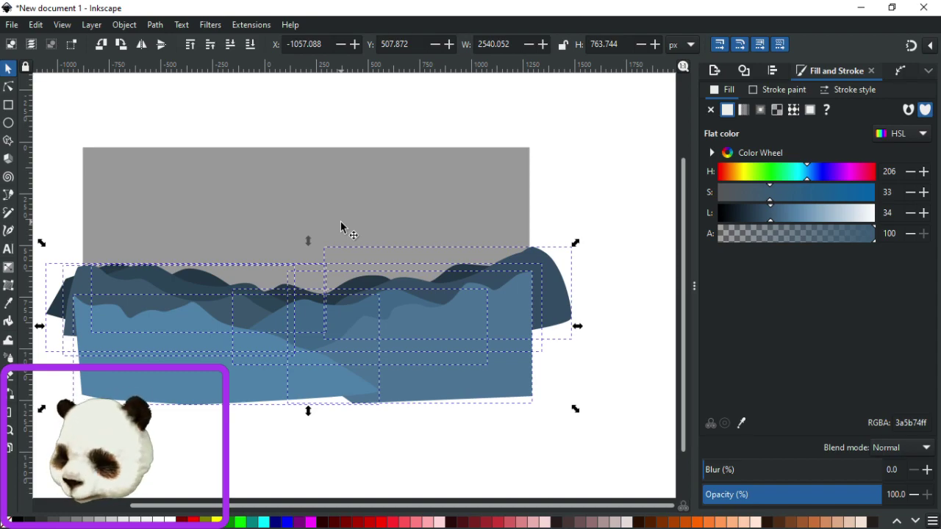
{"action": "key", "text": "ctrl+g"}
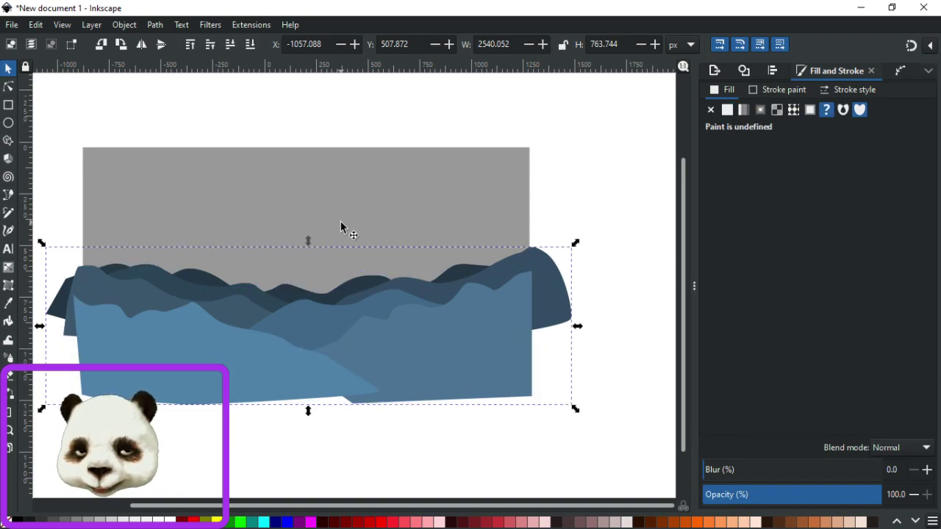
Duplicate the gray rectangle, bring the copy in front of the hills, and fill it magenta (ff00ff).
{"action": "left_click", "coordinate": [324, 190]}
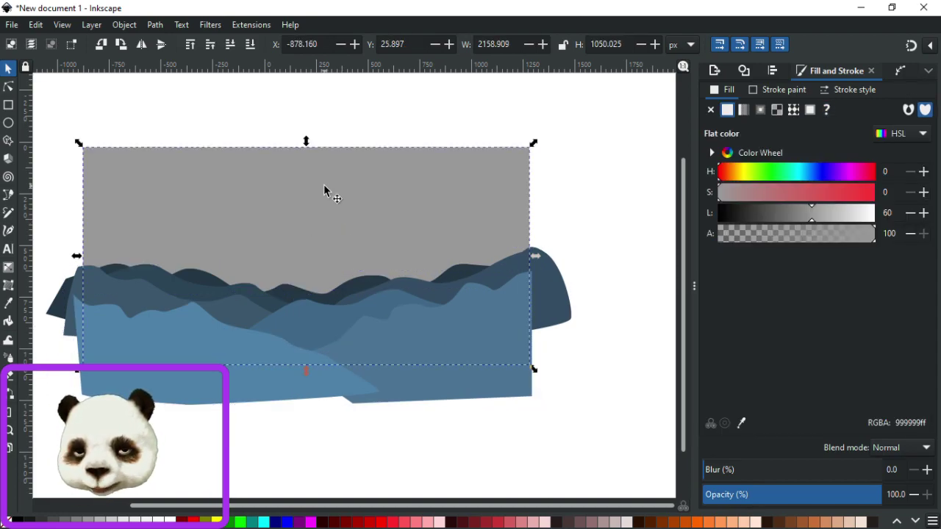
{"action": "key", "text": "Home"}
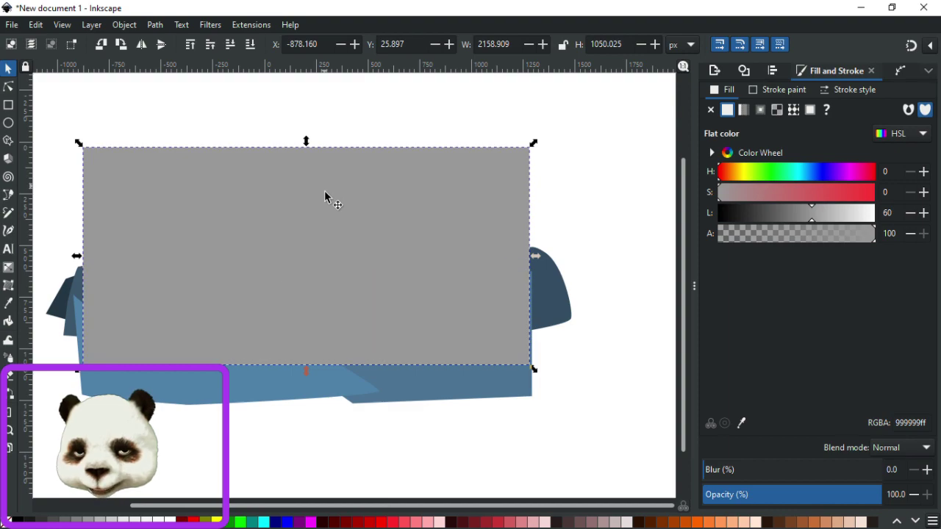
{"action": "left_click", "coordinate": [311, 523]}
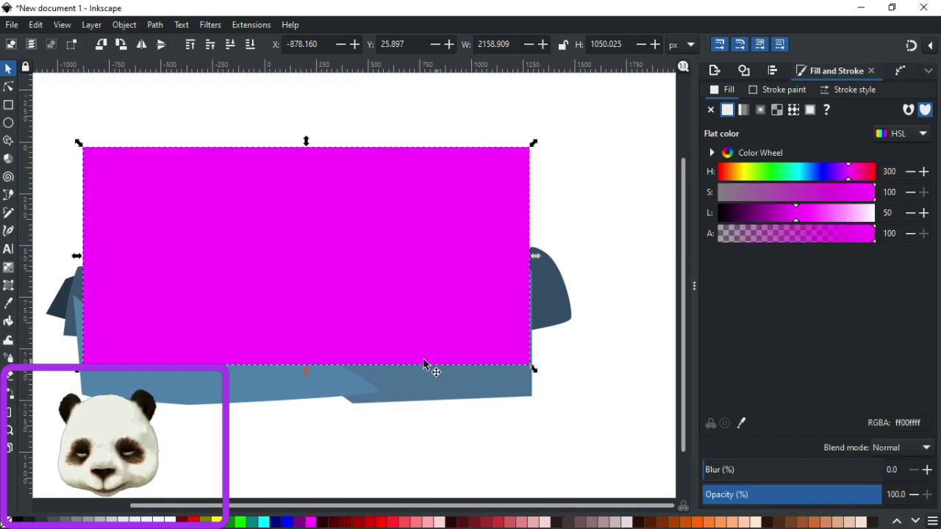
Clip the hill group to the magenta rectangle.
{"action": "left_click", "coordinate": [420, 379]}
{"action": "left_click", "coordinate": [369, 180], "text": "shift"}
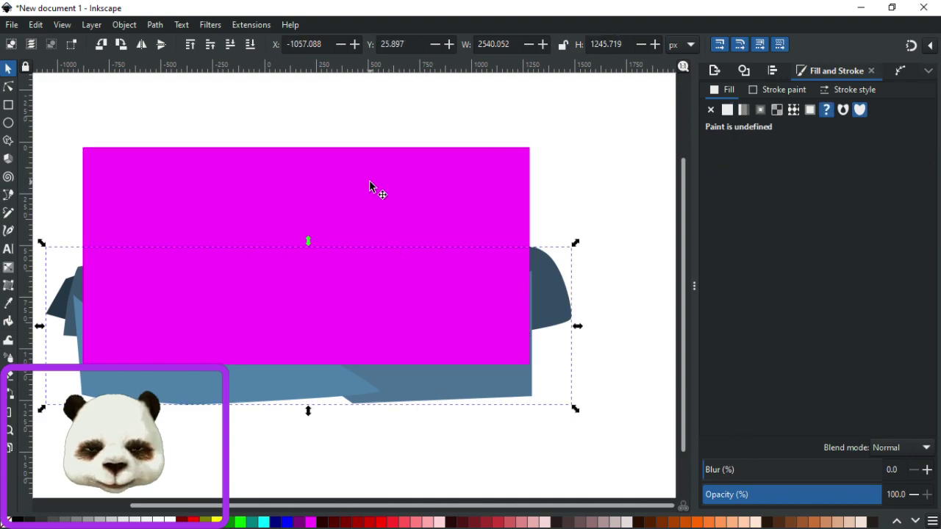
{"action": "right_click", "coordinate": [370, 182]}
{"action": "left_click", "coordinate": [412, 407]}
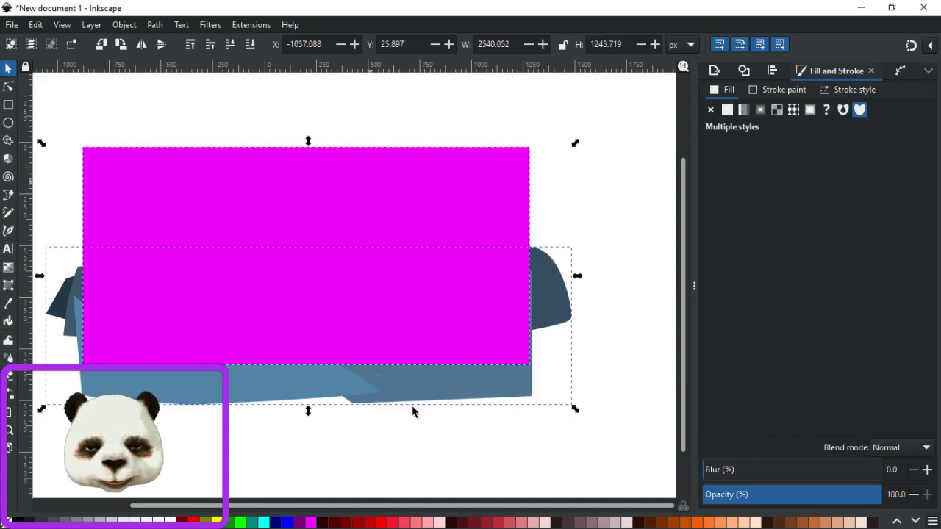
{"action": "left_click", "coordinate": [574, 266]}
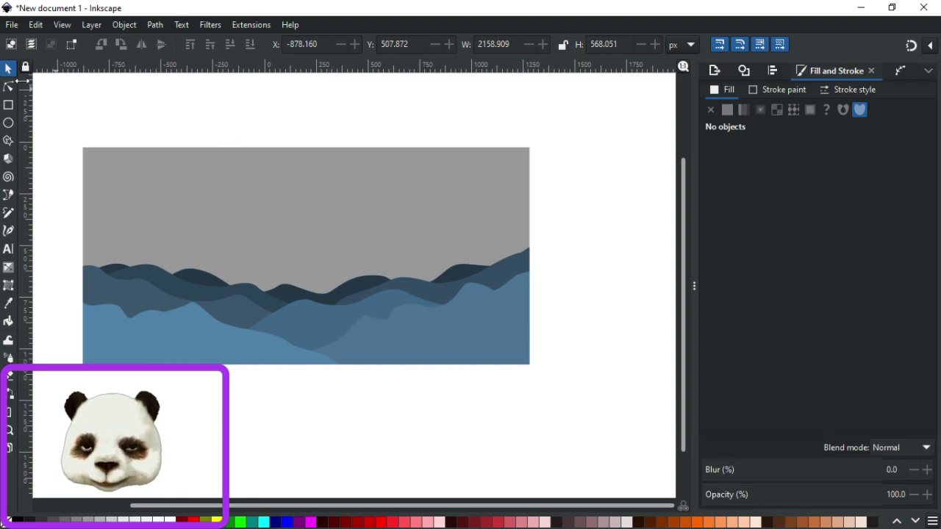
Lower the right-hand dark hill (334d62) by moving its node just beyond the gray rectangle's right edge to about X 1392, Y 563 px.
{"action": "left_click", "coordinate": [8, 86]}
{"action": "left_click", "coordinate": [544, 255]}
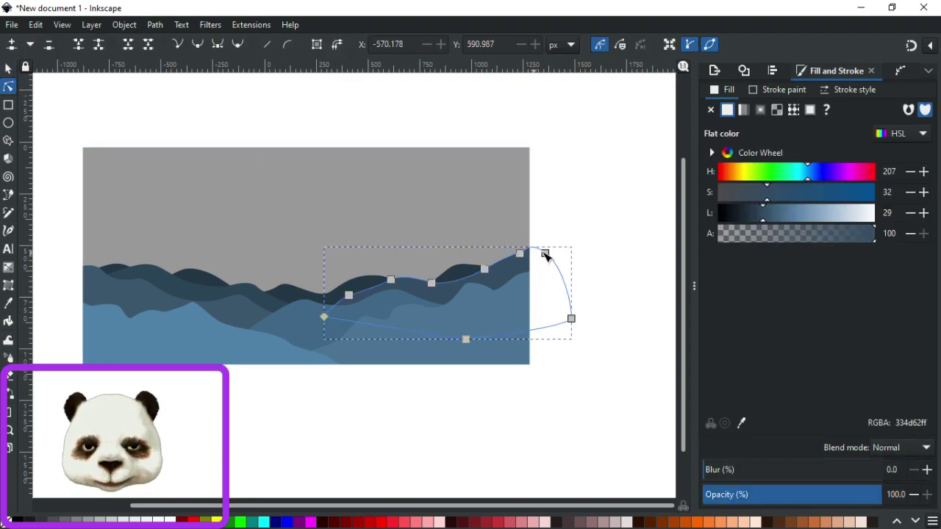
{"action": "left_click_drag", "start_coordinate": [545, 253], "coordinate": [552, 258]}
{"action": "left_click", "coordinate": [570, 231]}
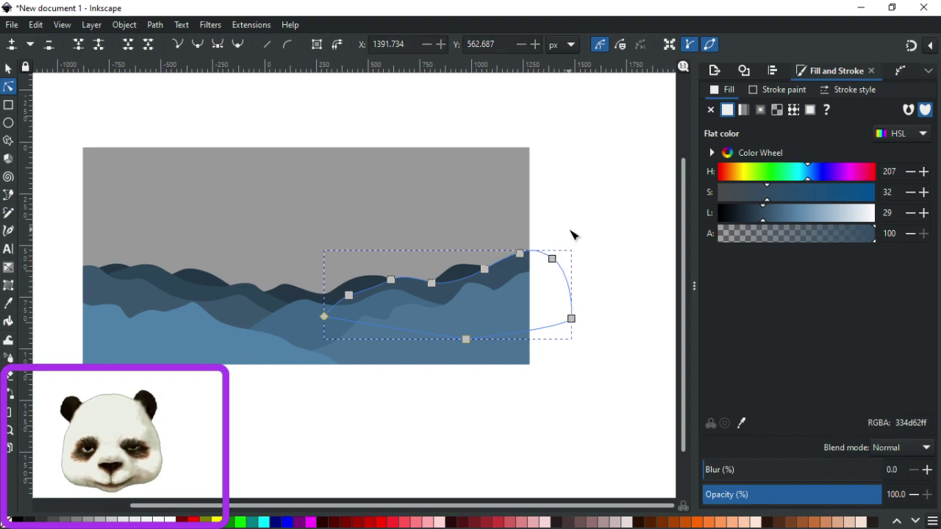
{"action": "left_click", "coordinate": [570, 230]}
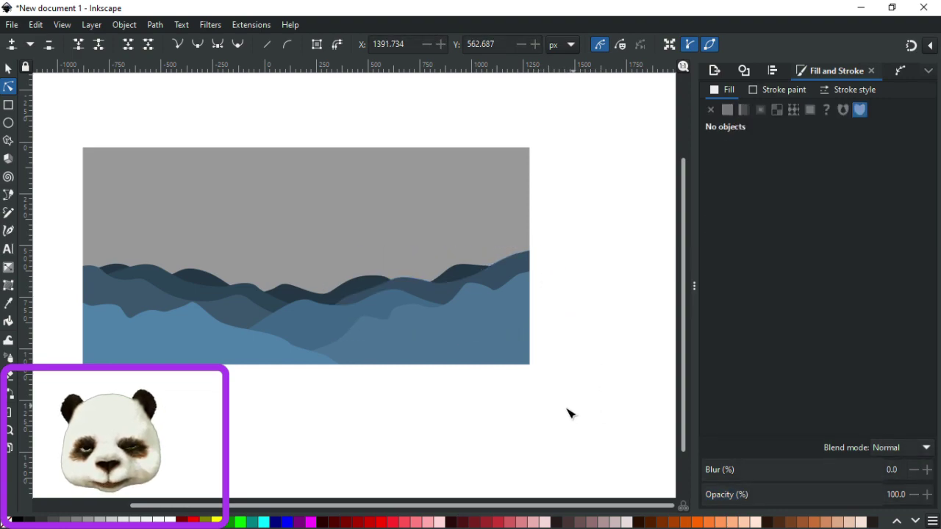
Lower the left peak and left slope nodes of the mid-blue hill (3f6887), and move the darkest hill's central peak node to about X 184, Y 690 px.
{"action": "scroll", "coordinate": [569, 410], "scroll_direction": "down", "scroll_amount": 2}
{"action": "scroll", "coordinate": [447, 448], "scroll_direction": "up", "scroll_amount": 1}
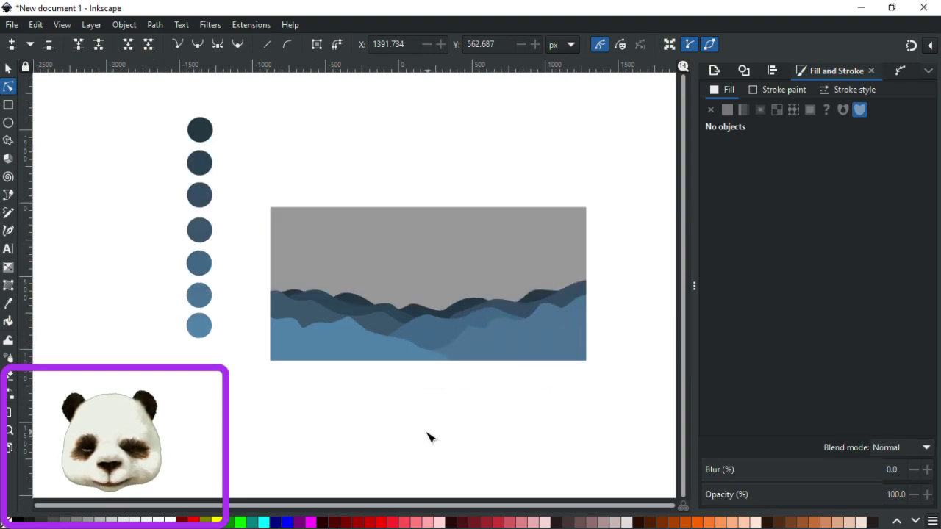
{"action": "scroll", "coordinate": [430, 437], "scroll_direction": "up", "scroll_amount": 1}
{"action": "left_click", "coordinate": [426, 205]}
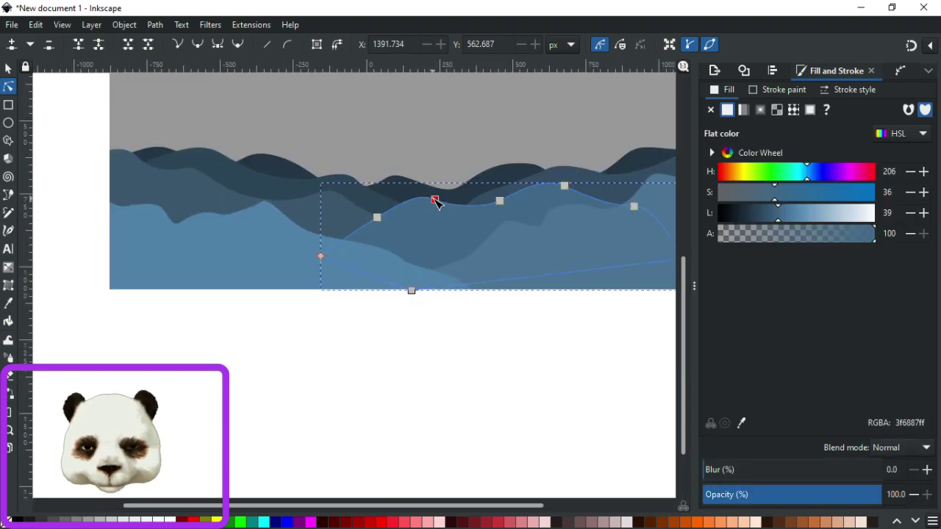
{"action": "left_click_drag", "start_coordinate": [436, 203], "coordinate": [435, 212]}
{"action": "left_click_drag", "start_coordinate": [380, 229], "coordinate": [349, 255]}
{"action": "left_click_drag", "start_coordinate": [412, 181], "coordinate": [423, 181]}
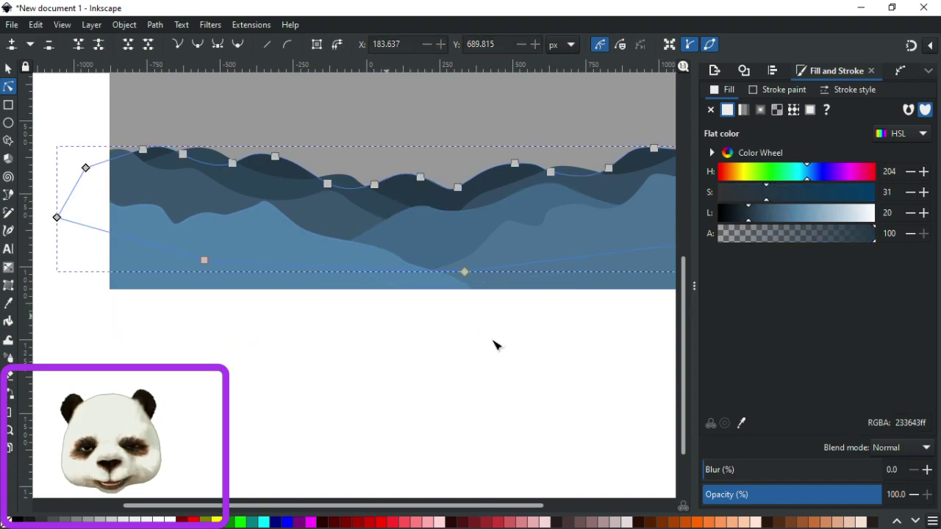
{"action": "left_click", "coordinate": [431, 389]}
Smooth the crest of the right front hill (4b7493) by moving its middle bump node to about X 683, Y 784 px.
{"action": "mouse_move", "coordinate": [448, 336]}
{"action": "left_mouse_down"}
{"action": "mouse_move", "coordinate": [322, 406]}
{"action": "mouse_move", "coordinate": [313, 420]}
{"action": "left_mouse_up"}
{"action": "left_click", "coordinate": [393, 301]}
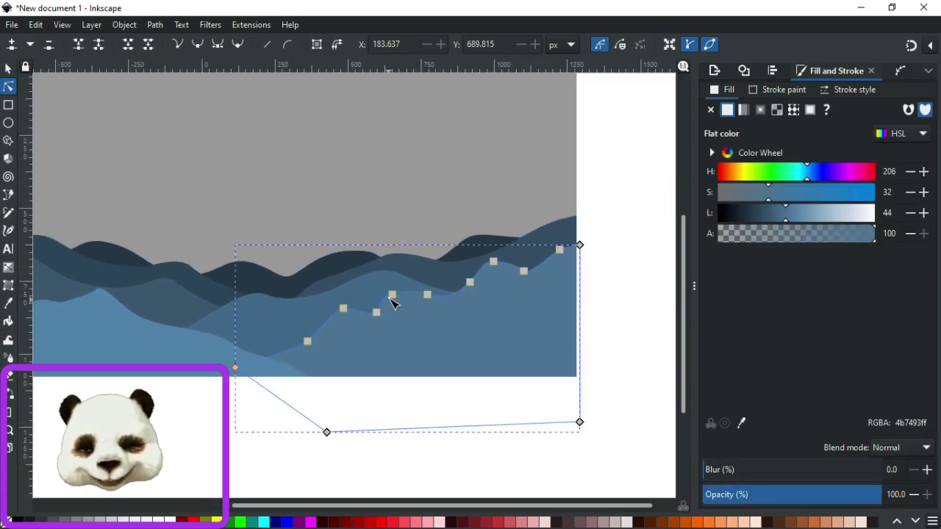
{"action": "left_click", "coordinate": [399, 289]}
{"action": "left_click_drag", "start_coordinate": [404, 294], "coordinate": [406, 297]}
{"action": "left_click", "coordinate": [599, 340]}
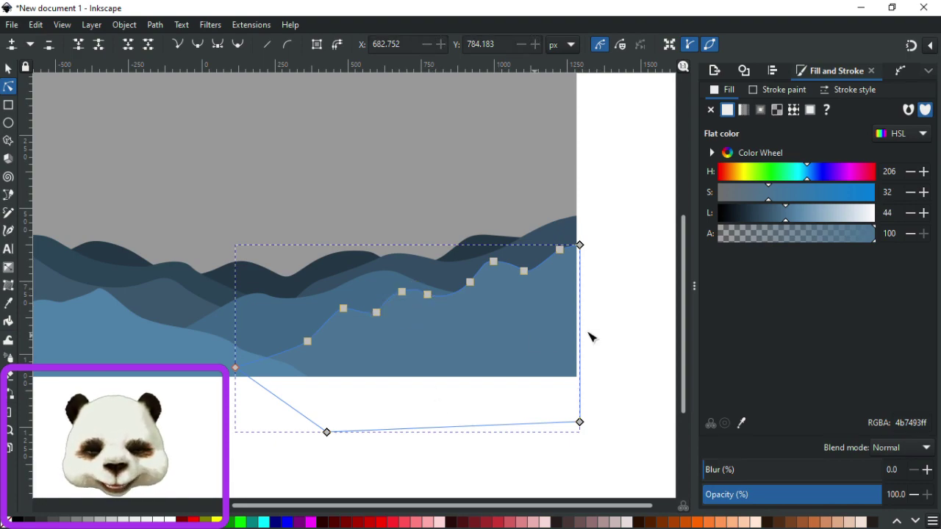
Raise the left corner node and first crest node of the lightest hill (4f81a8), placing the crest node at about X -829, Y 770 px.
{"action": "left_click", "coordinate": [592, 336]}
{"action": "left_click", "coordinate": [638, 380]}
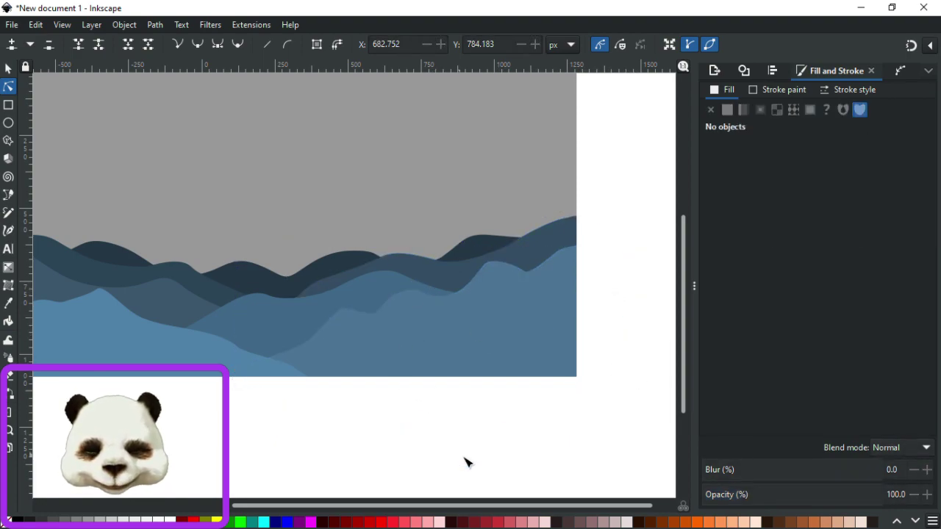
{"action": "scroll", "coordinate": [411, 294], "scroll_direction": "down", "scroll_amount": 3}
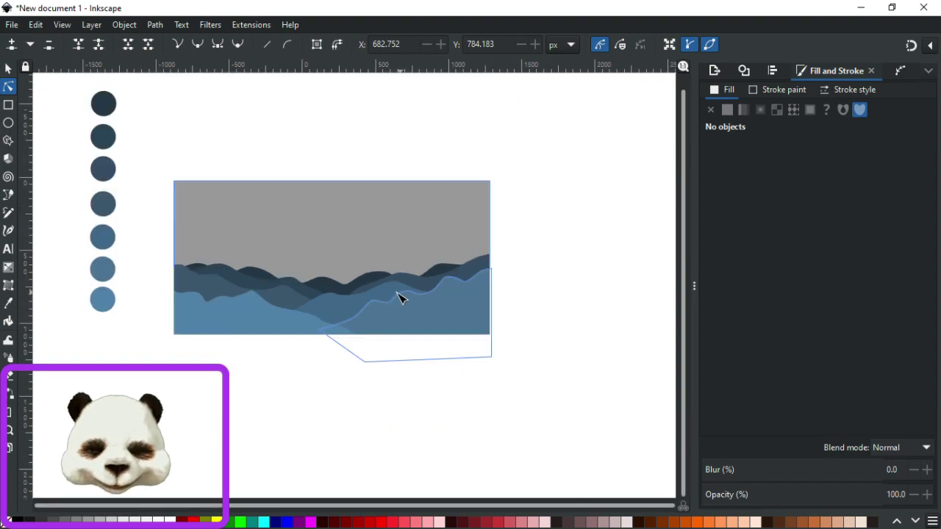
{"action": "scroll", "coordinate": [368, 199], "scroll_direction": "up", "scroll_amount": 2}
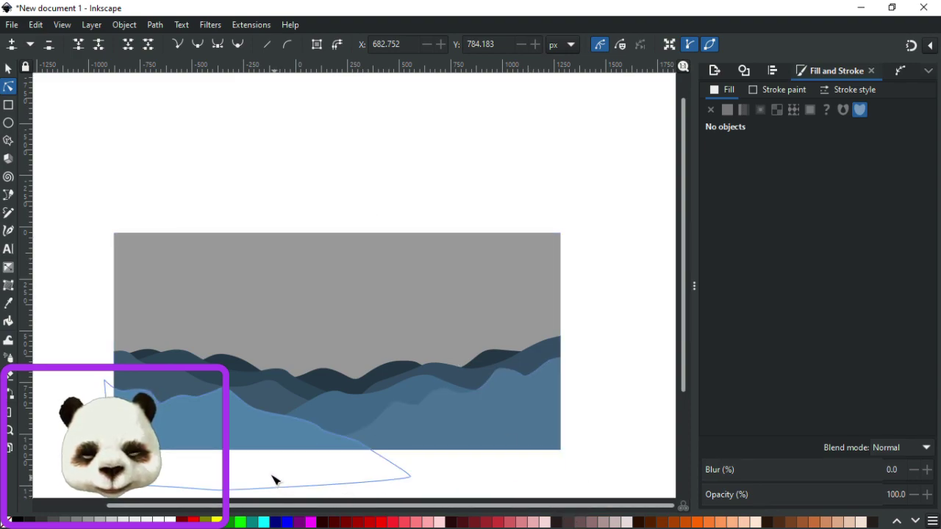
{"action": "left_click_drag", "start_coordinate": [122, 210], "coordinate": [153, 149]}
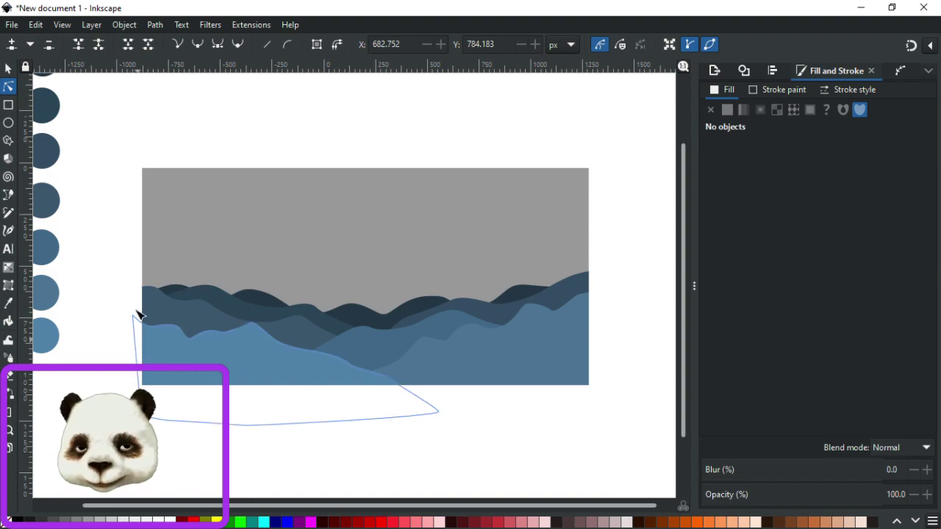
{"action": "scroll", "coordinate": [150, 358], "scroll_direction": "up", "scroll_amount": 1}
{"action": "left_click", "coordinate": [157, 332]}
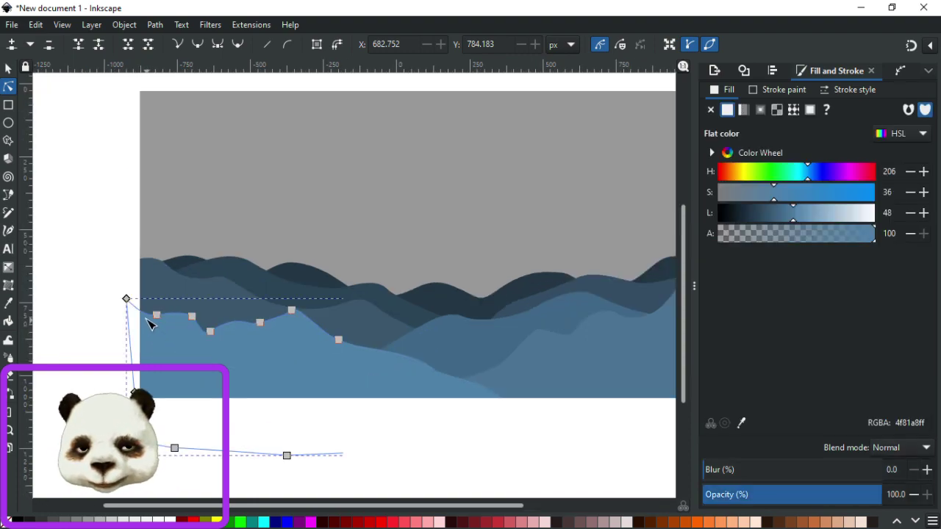
{"action": "left_click_drag", "start_coordinate": [127, 299], "coordinate": [155, 311]}
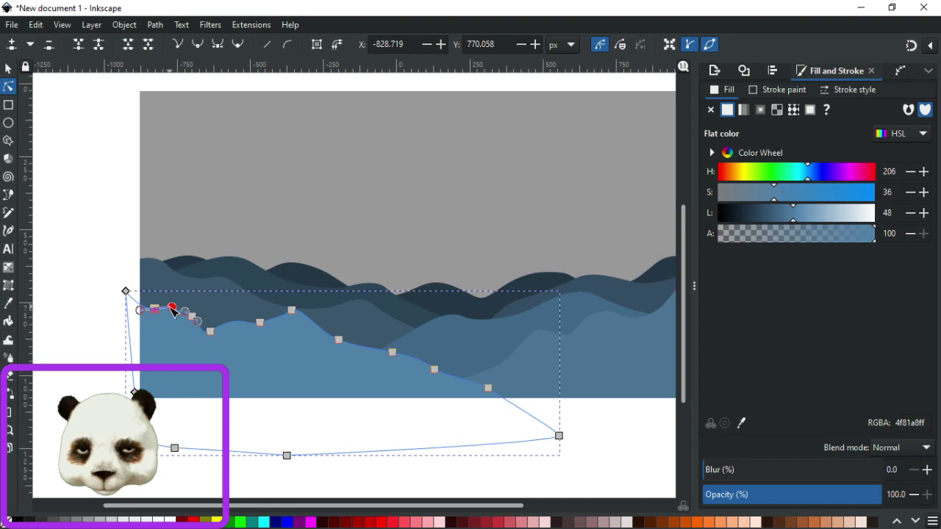
{"action": "left_click", "coordinate": [129, 258]}
{"action": "left_click", "coordinate": [105, 242]}
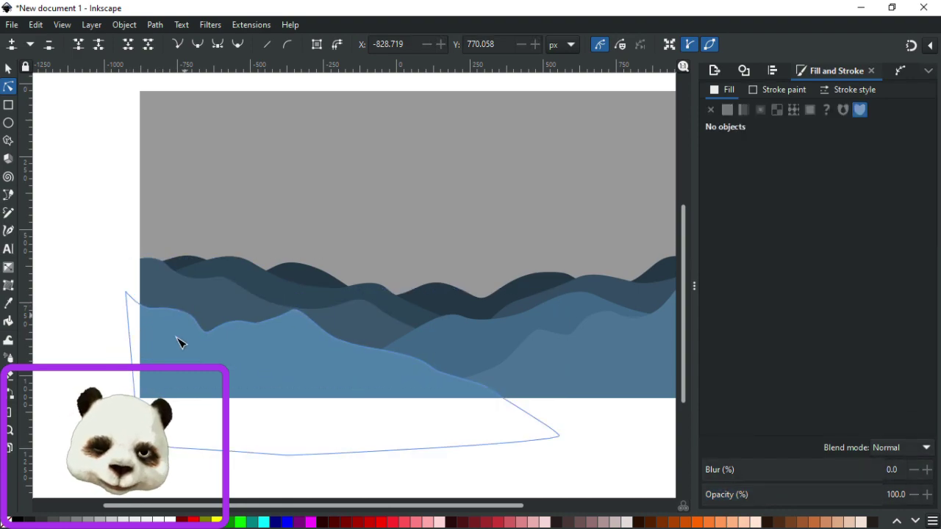
Raise the lightest hill's corner node outside the gray rectangle's left edge to about X -934, Y 666 px.
{"action": "left_click", "coordinate": [146, 313]}
{"action": "left_click_drag", "start_coordinate": [127, 293], "coordinate": [123, 278]}
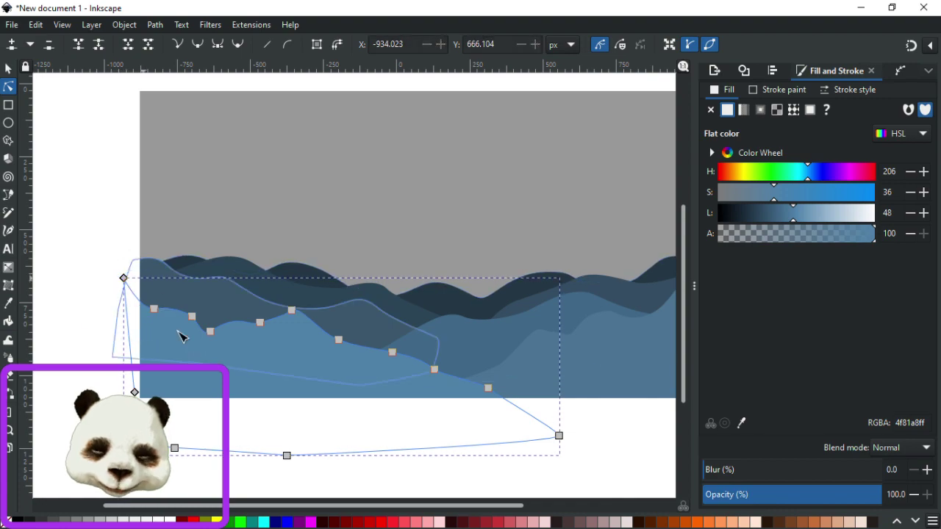
{"action": "left_click", "coordinate": [122, 385]}
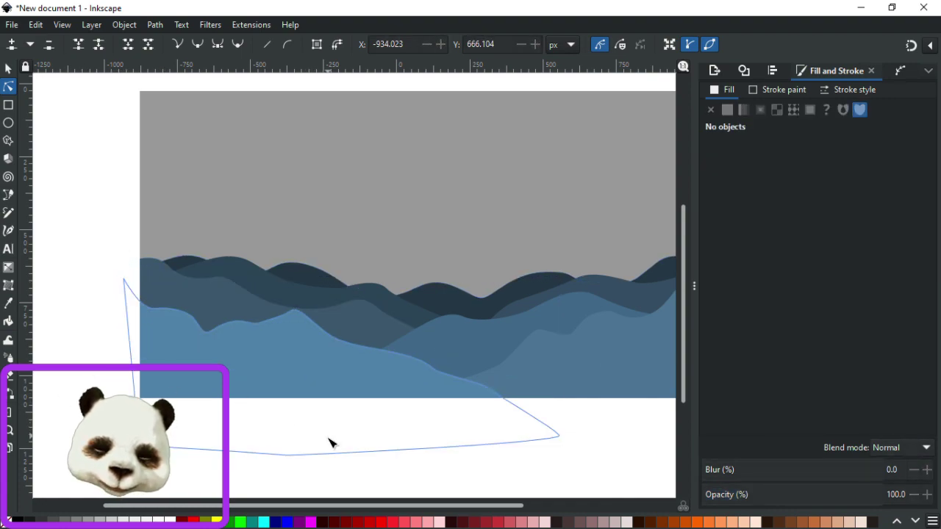
Move the lightest hill's first crest node to about X -805, Y 789 px and its dip node to about X -614, Y 836 px.
{"action": "left_click", "coordinate": [208, 331]}
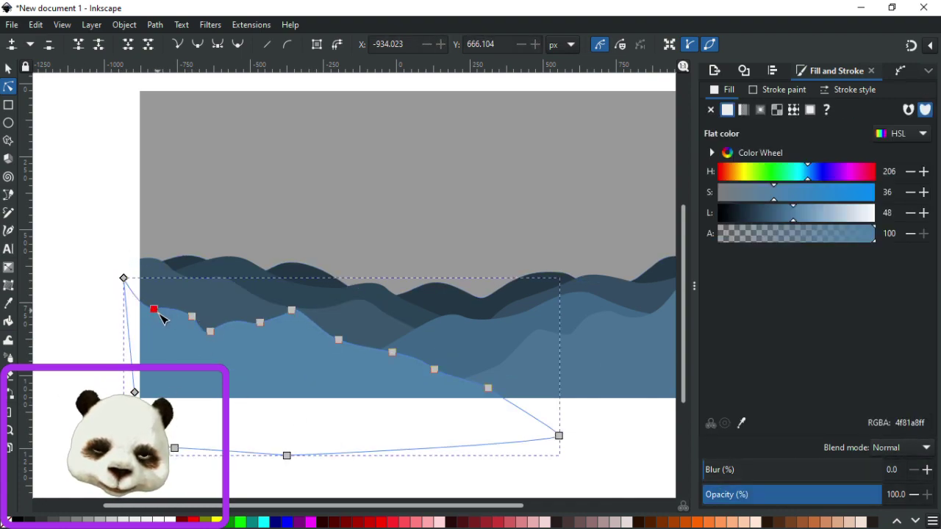
{"action": "left_click", "coordinate": [98, 309]}
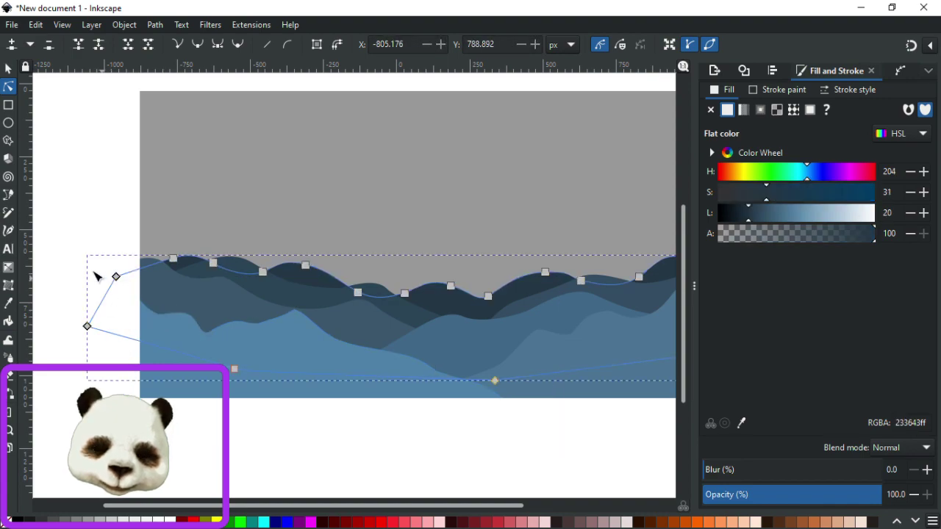
{"action": "left_click", "coordinate": [214, 342]}
{"action": "left_click_drag", "start_coordinate": [215, 337], "coordinate": [222, 332]}
{"action": "left_click", "coordinate": [110, 231]}
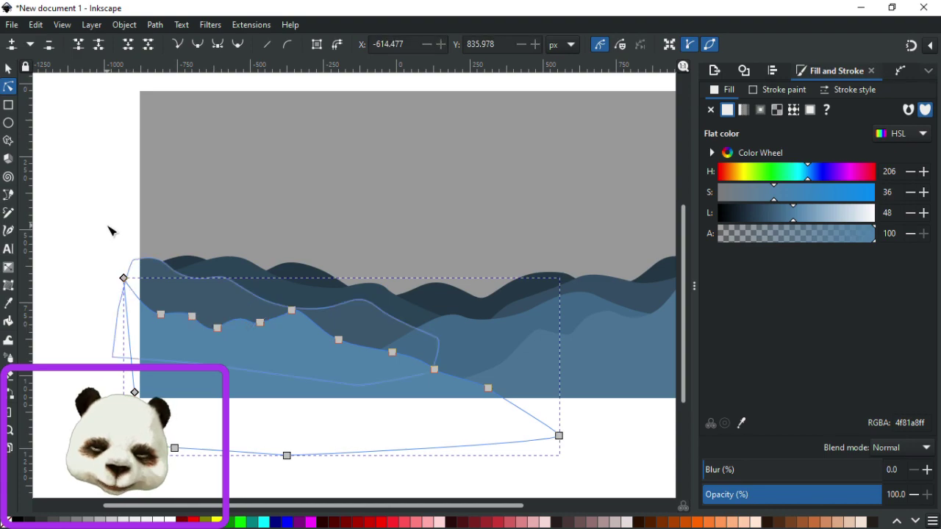
{"action": "left_click", "coordinate": [111, 231]}
Add a node on the darkest hill's (233643) left slope, placing it at about X -209, Y 646 px to form a shoulder.
{"action": "scroll", "coordinate": [460, 421], "scroll_direction": "down", "scroll_amount": 3}
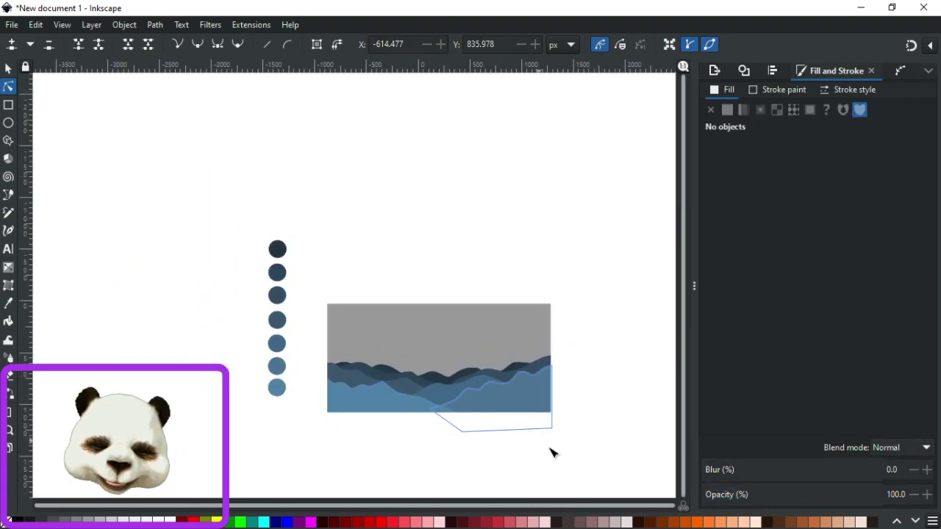
{"action": "scroll", "coordinate": [481, 430], "scroll_direction": "up", "scroll_amount": 3}
{"action": "left_click", "coordinate": [232, 228]}
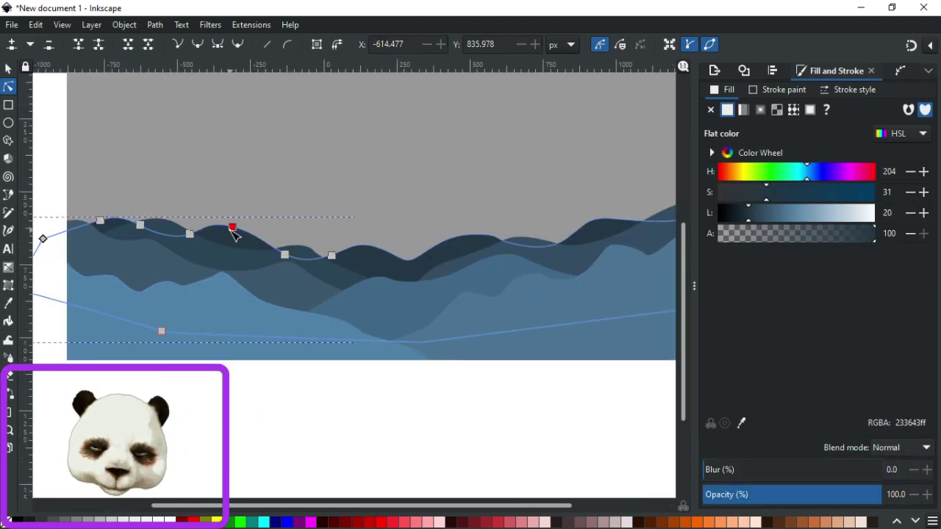
{"action": "left_click", "coordinate": [190, 234]}
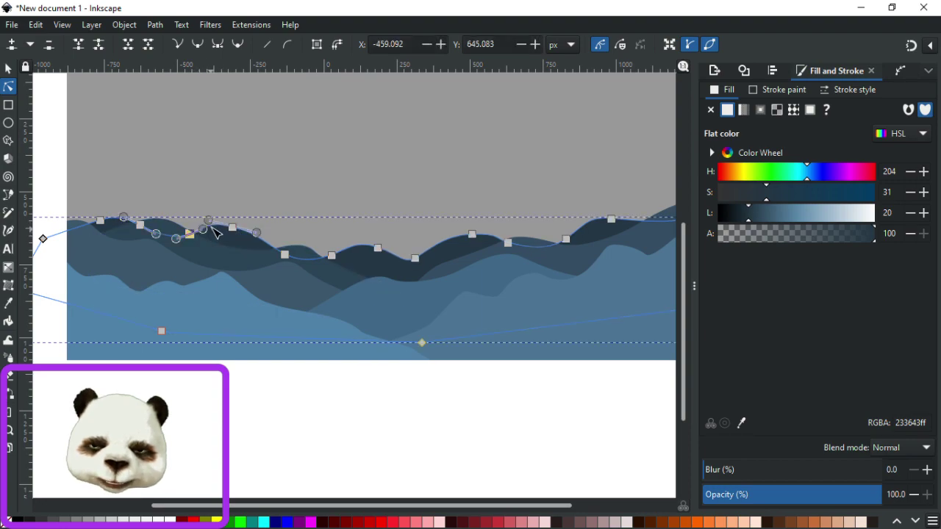
{"action": "left_click_drag", "start_coordinate": [208, 219], "coordinate": [263, 236]}
{"action": "double_click", "coordinate": [251, 240]}
{"action": "left_click", "coordinate": [288, 203]}
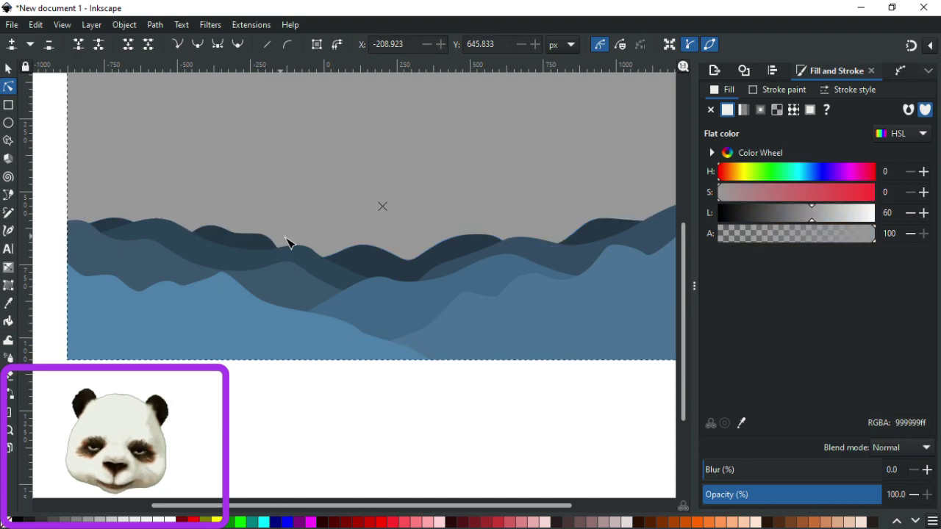
Lower the darkest hill's new shoulder node to about X -212, Y 662 px, and clear the selection.
{"action": "scroll", "coordinate": [323, 269], "scroll_direction": "down", "scroll_amount": 1}
{"action": "scroll", "coordinate": [288, 267], "scroll_direction": "up", "scroll_amount": 2}
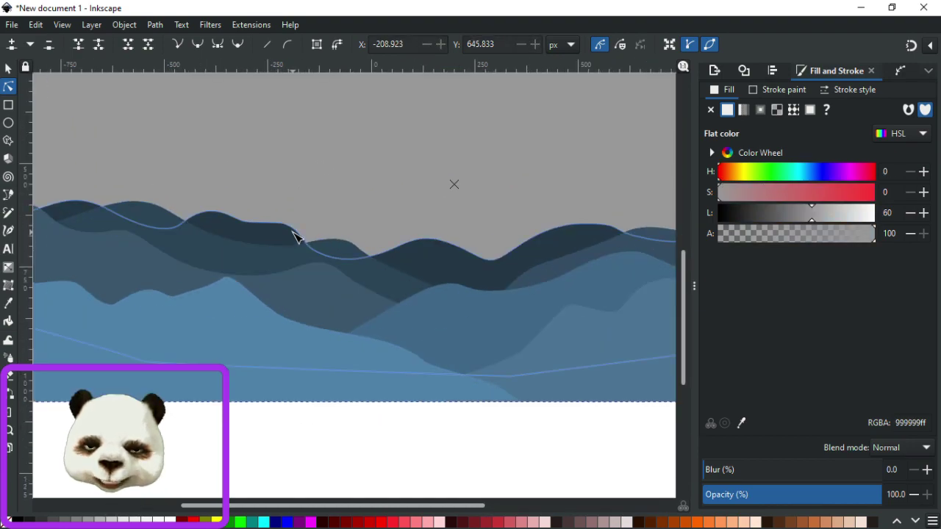
{"action": "left_click", "coordinate": [295, 236]}
{"action": "left_click", "coordinate": [285, 231]}
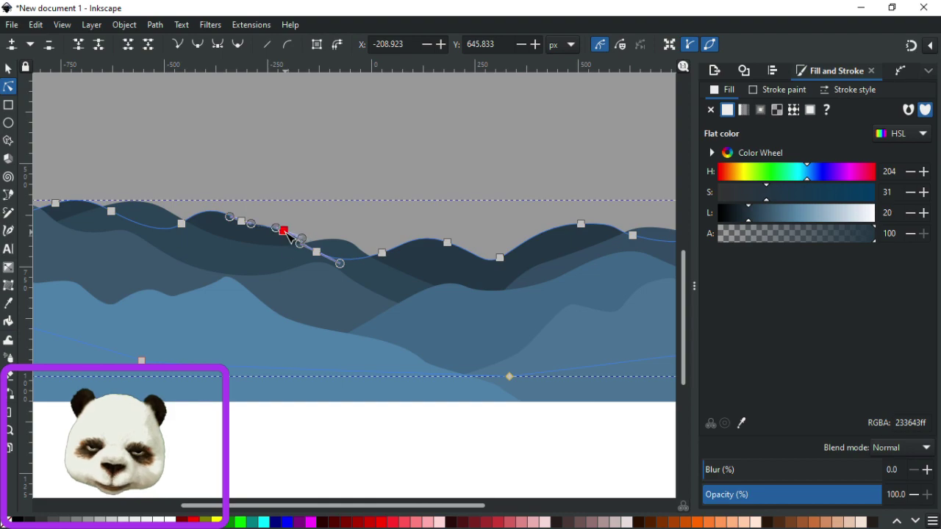
{"action": "left_click", "coordinate": [315, 460]}
{"action": "scroll", "coordinate": [433, 449], "scroll_direction": "down", "scroll_amount": 3}
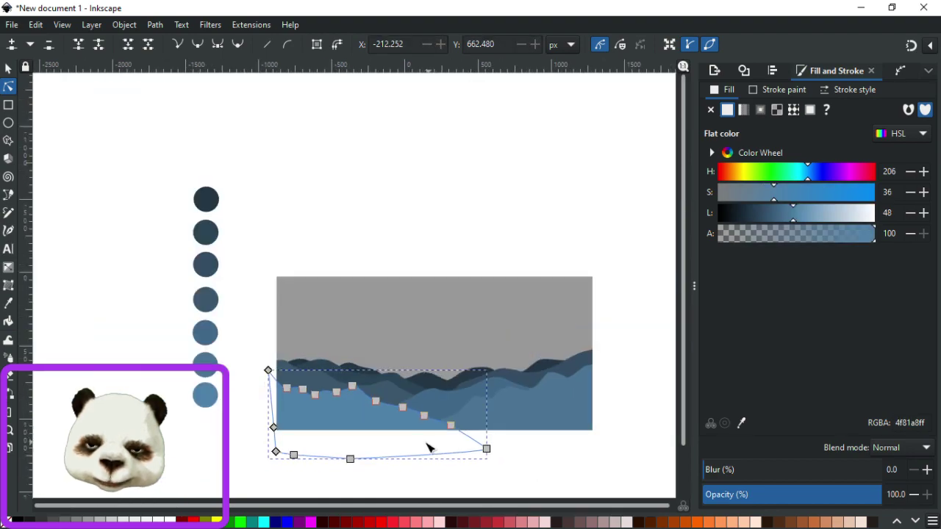
{"action": "key", "text": "Escape"}
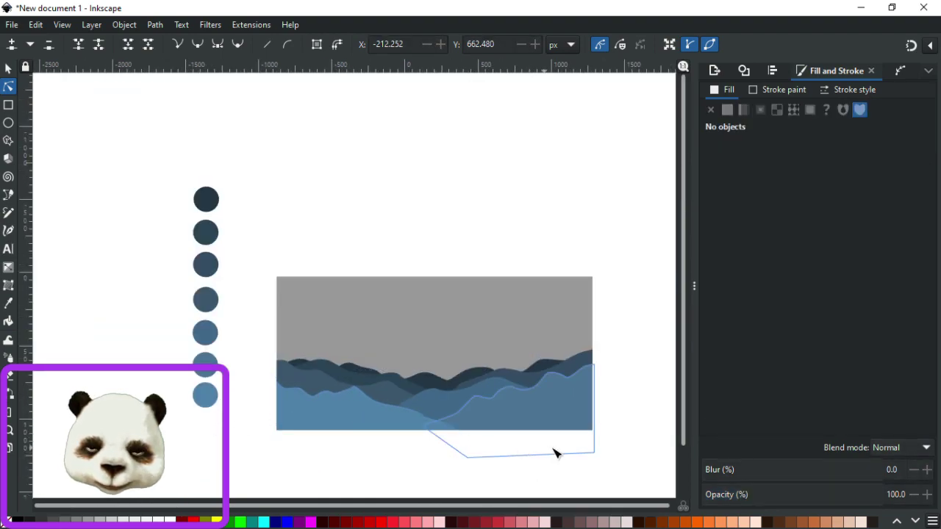
Extend the gray background rectangle upward by raising its top edge slightly.
{"action": "scroll", "coordinate": [588, 456], "scroll_direction": "up", "scroll_amount": 1}
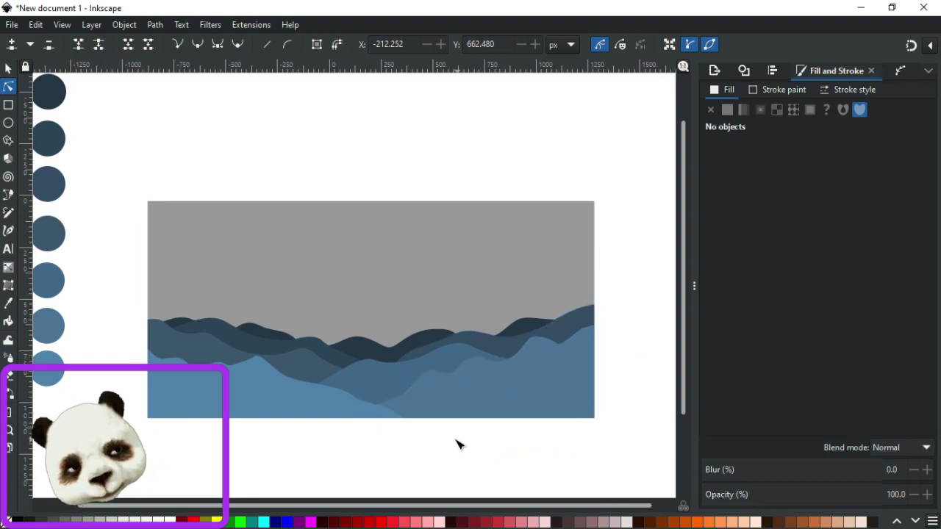
{"action": "left_click", "coordinate": [411, 269]}
{"action": "left_click_drag", "start_coordinate": [148, 203], "coordinate": [149, 190]}
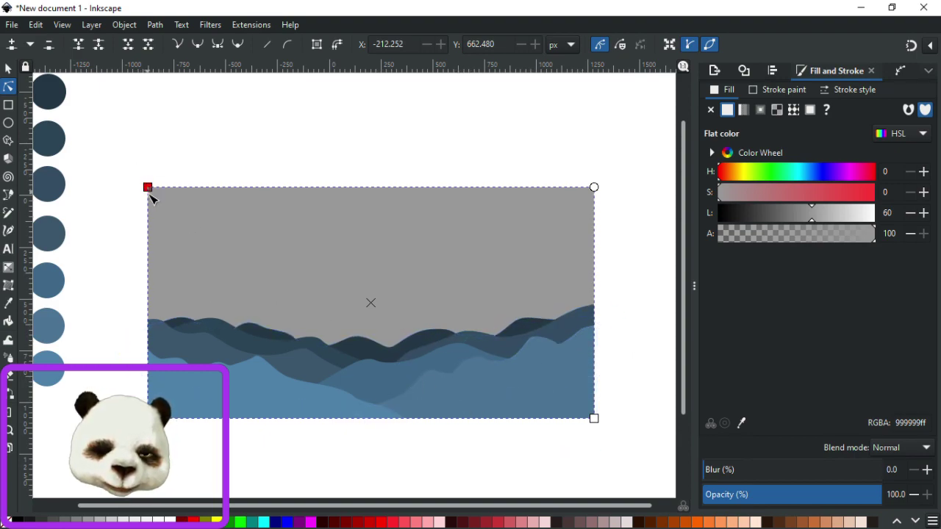
{"action": "left_click_drag", "start_coordinate": [148, 189], "coordinate": [149, 183]}
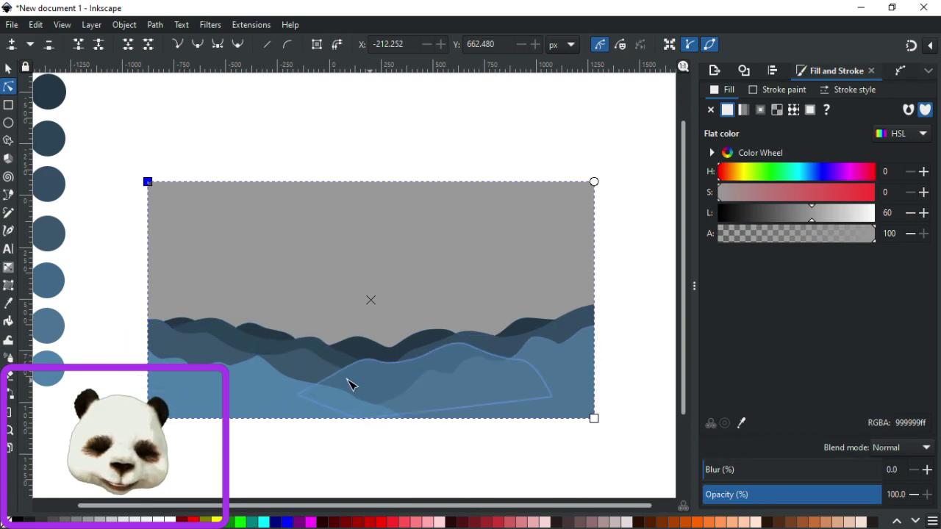
{"action": "left_click", "coordinate": [491, 463]}
{"action": "scroll", "coordinate": [341, 476], "scroll_direction": "up", "scroll_amount": 1, "text": "ctrl"}
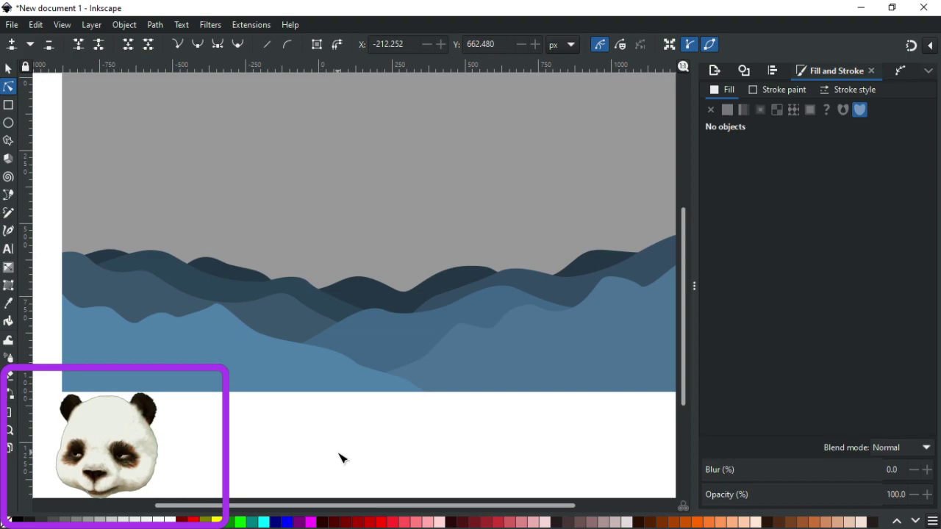
Draw a closed, jagged magenta tree shape about 29 px wide and 28 px high below the landscape with the Bezier pen.
{"action": "key", "text": "b"}
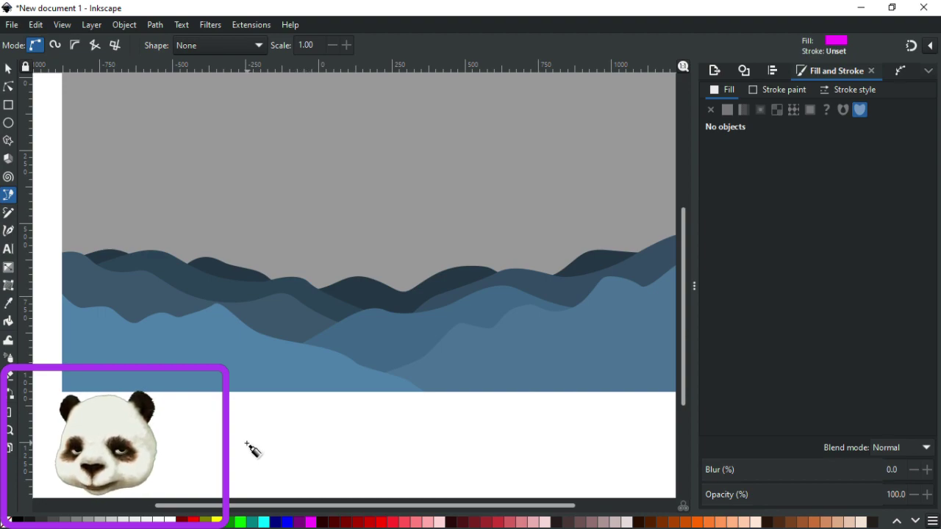
{"action": "scroll", "coordinate": [249, 450], "scroll_direction": "up", "scroll_amount": 1}
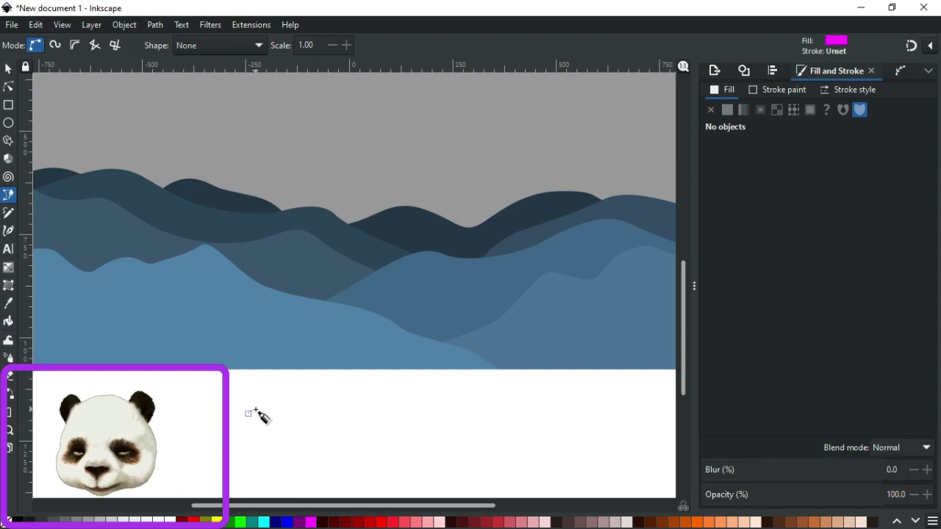
{"action": "left_click", "coordinate": [245, 415]}
{"action": "scroll", "coordinate": [255, 408], "scroll_direction": "up", "scroll_amount": 1}
{"action": "scroll", "coordinate": [256, 406], "scroll_direction": "up", "scroll_amount": 1}
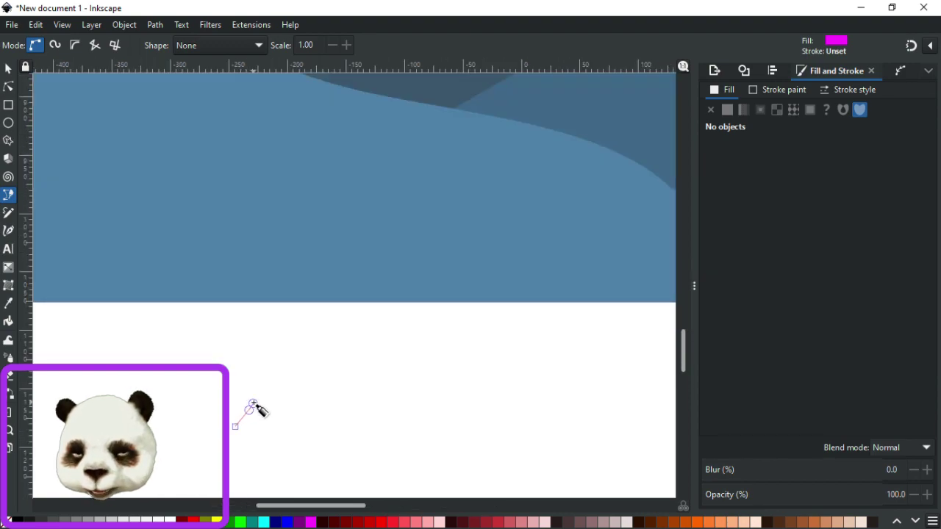
{"action": "left_click", "coordinate": [253, 403]}
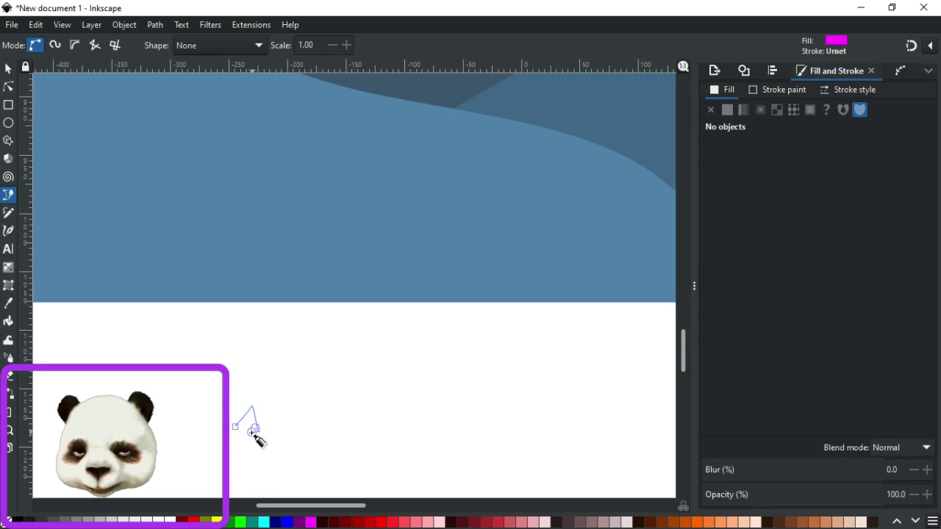
{"action": "scroll", "coordinate": [255, 430], "scroll_direction": "up", "scroll_amount": 4}
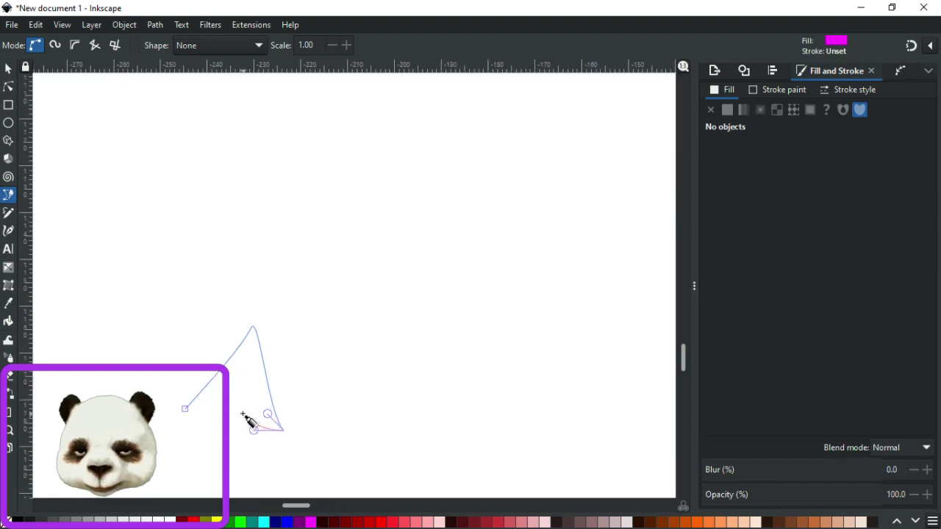
{"action": "left_click_drag", "start_coordinate": [246, 416], "coordinate": [233, 448]}
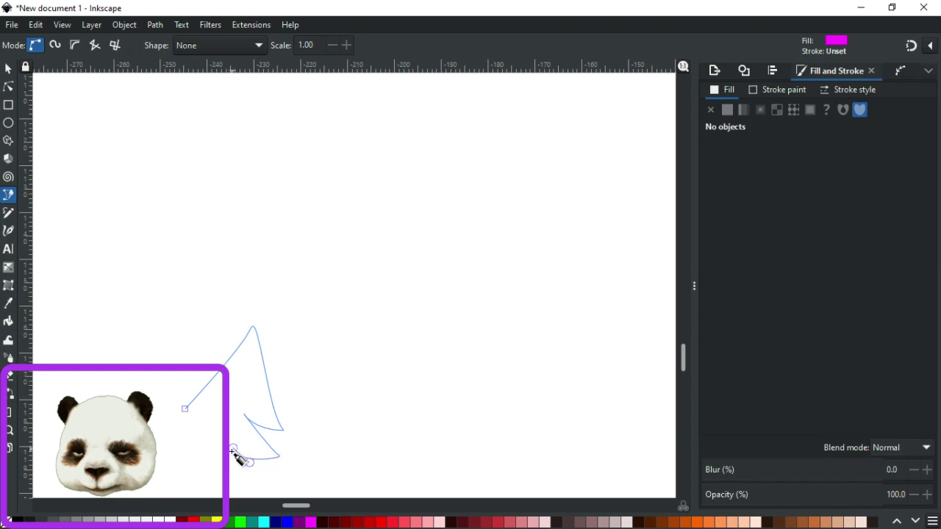
{"action": "left_click", "coordinate": [158, 456]}
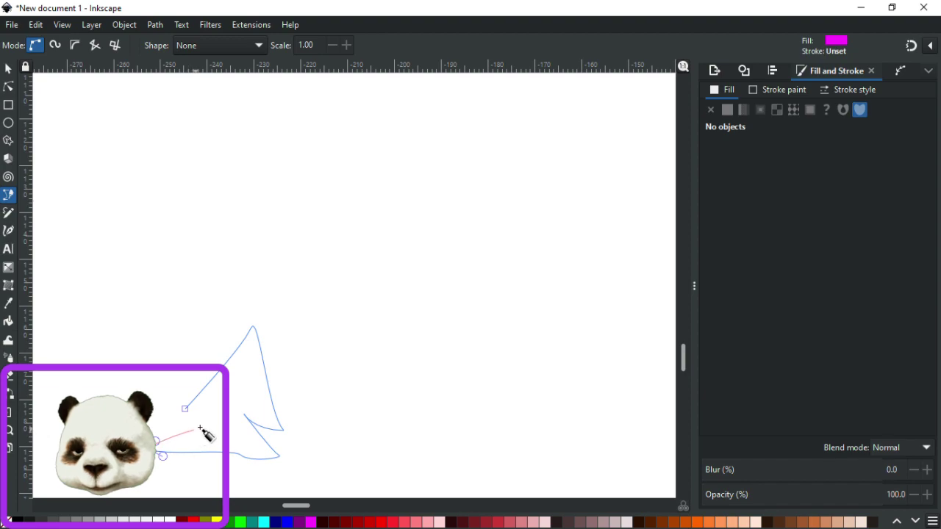
{"action": "left_click_drag", "start_coordinate": [194, 430], "coordinate": [203, 425]}
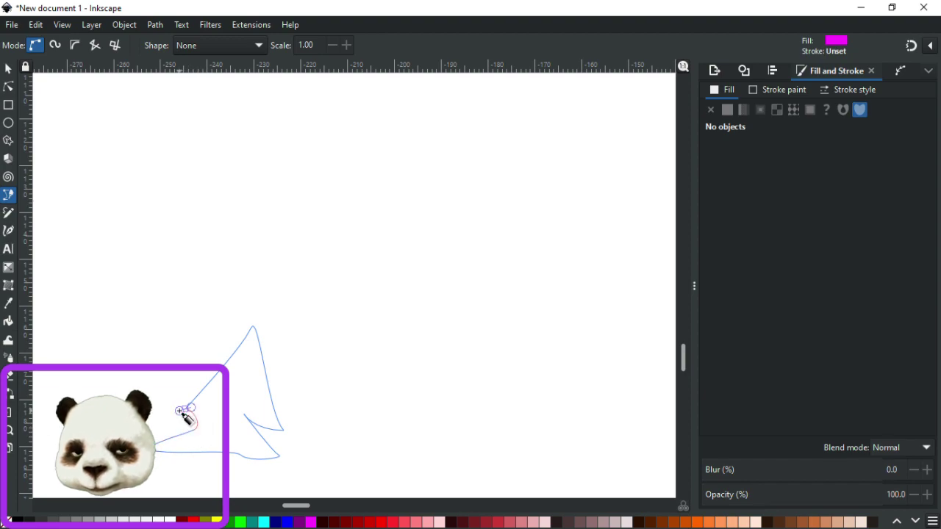
{"action": "left_click", "coordinate": [186, 410]}
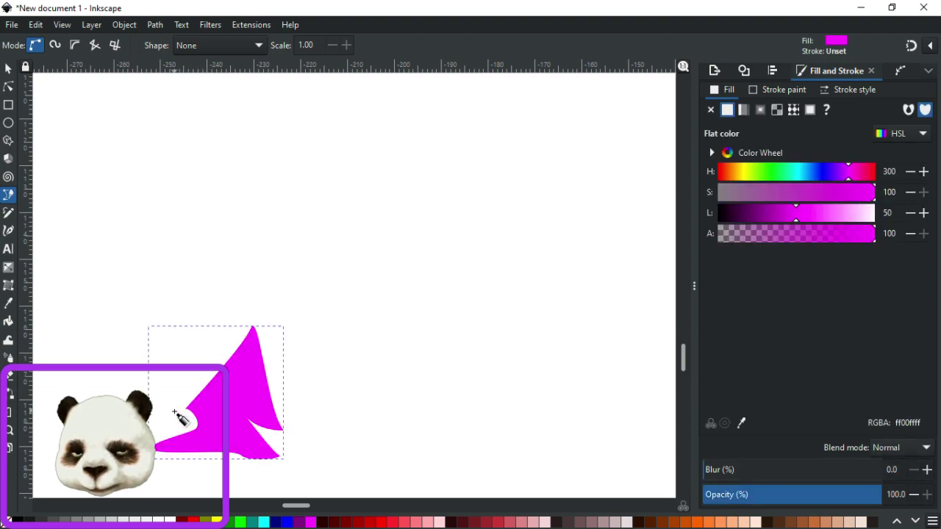
Reshape the magenta tree's left side by pulling the upper branch tip outward and moving the notch node inward, and deselect the tree.
{"action": "left_click", "coordinate": [11, 108]}
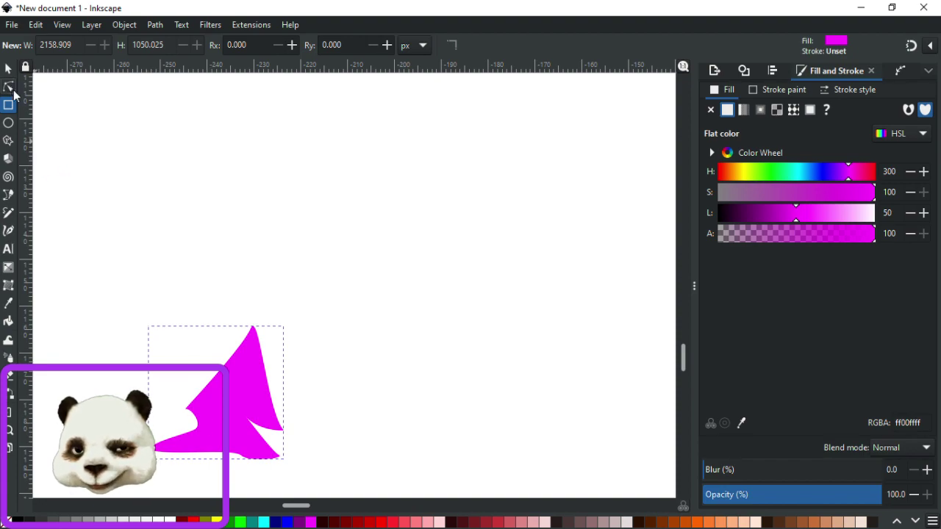
{"action": "left_click", "coordinate": [10, 88]}
{"action": "left_click", "coordinate": [195, 431]}
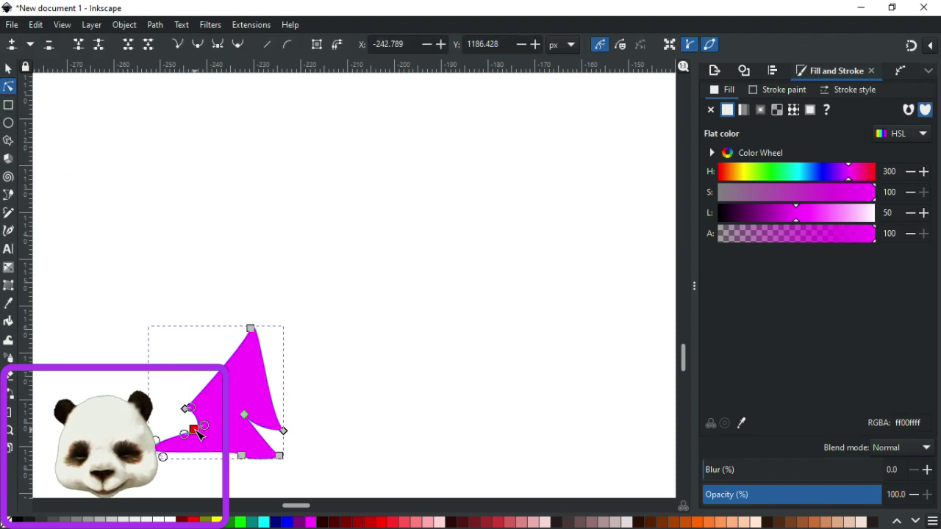
{"action": "left_click_drag", "start_coordinate": [184, 409], "coordinate": [171, 400]}
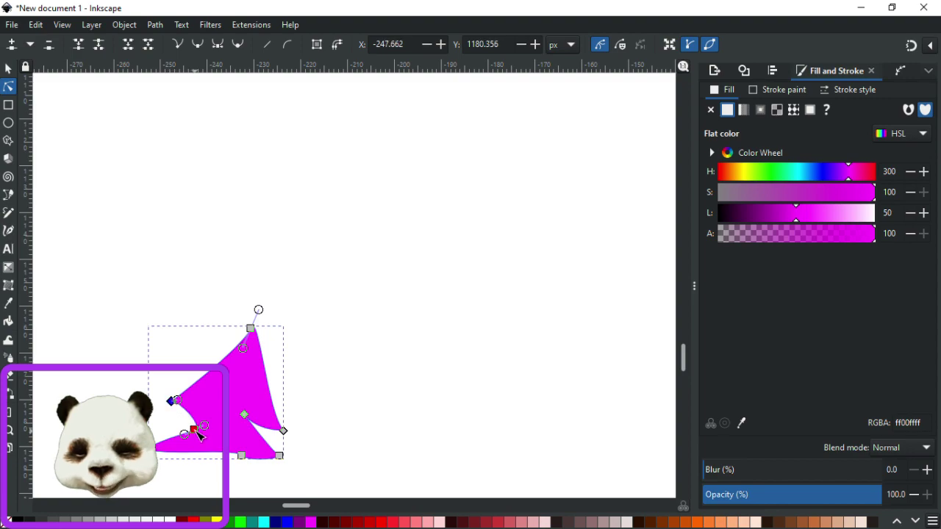
{"action": "left_click_drag", "start_coordinate": [198, 433], "coordinate": [190, 414]}
{"action": "left_click", "coordinate": [340, 393]}
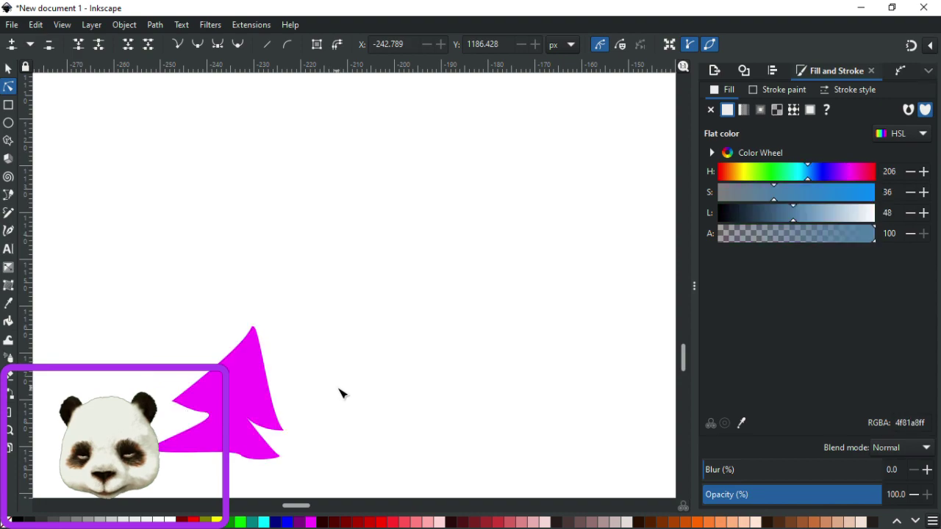
Fill the magenta tree below the landscape with black and clear the selection.
{"action": "scroll", "coordinate": [367, 379], "scroll_direction": "down", "scroll_amount": 2, "text": "ctrl"}
{"action": "scroll", "coordinate": [395, 364], "scroll_direction": "down", "scroll_amount": 2, "text": "ctrl"}
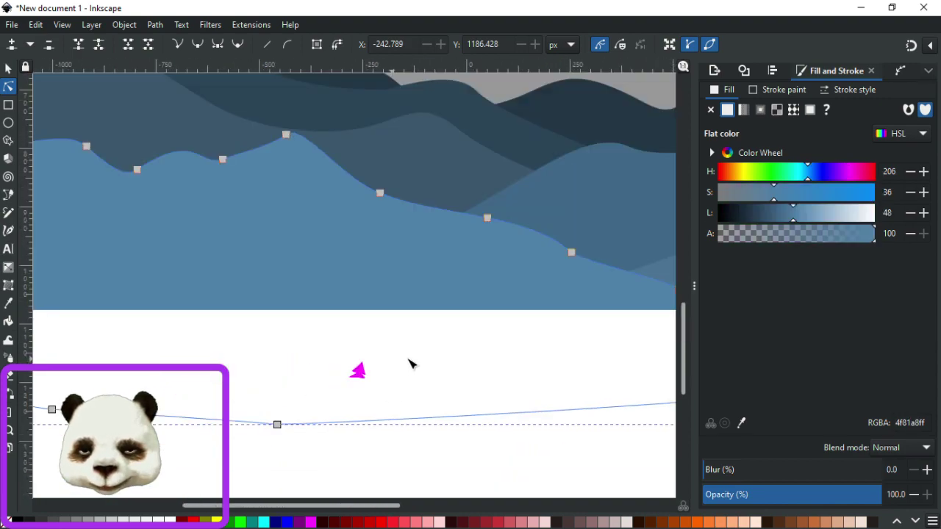
{"action": "scroll", "coordinate": [410, 363], "scroll_direction": "up", "scroll_amount": 1, "text": "ctrl"}
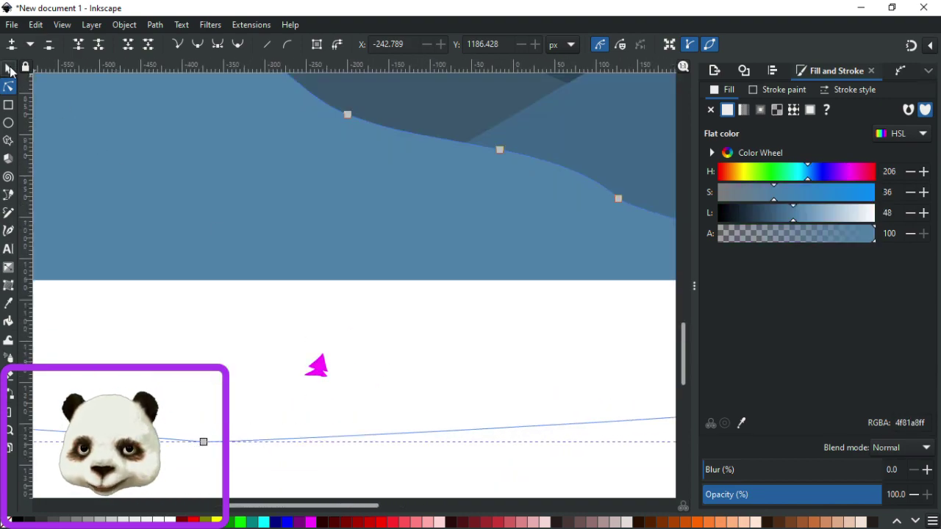
{"action": "left_click", "coordinate": [9, 70]}
{"action": "left_click", "coordinate": [323, 367]}
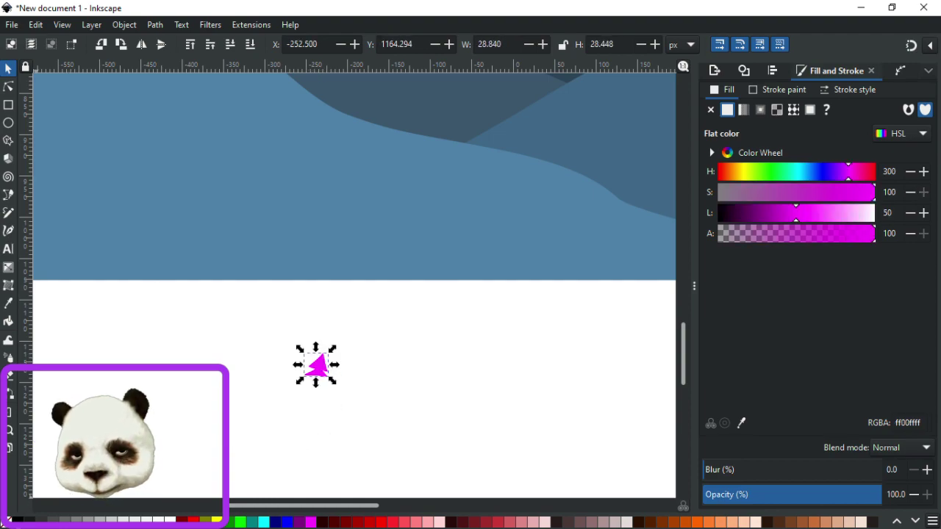
{"action": "key", "text": "ctrl+z"}
{"action": "left_click", "coordinate": [303, 438]}
{"action": "scroll", "coordinate": [289, 420], "scroll_direction": "down", "scroll_amount": 3, "text": "ctrl"}
{"action": "scroll", "coordinate": [293, 422], "scroll_direction": "up", "scroll_amount": 1, "text": "ctrl"}
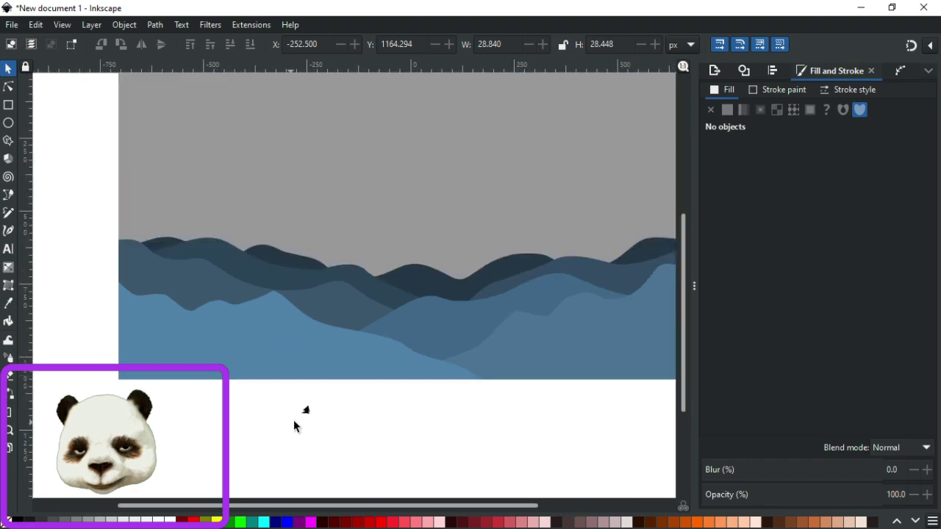
Move the black tree onto the lightest hill's crest and scale it down to about 19.4 by 19.2 px.
{"action": "scroll", "coordinate": [298, 421], "scroll_direction": "up", "scroll_amount": 2, "text": "ctrl"}
{"action": "left_click_drag", "start_coordinate": [315, 397], "coordinate": [132, 176]}
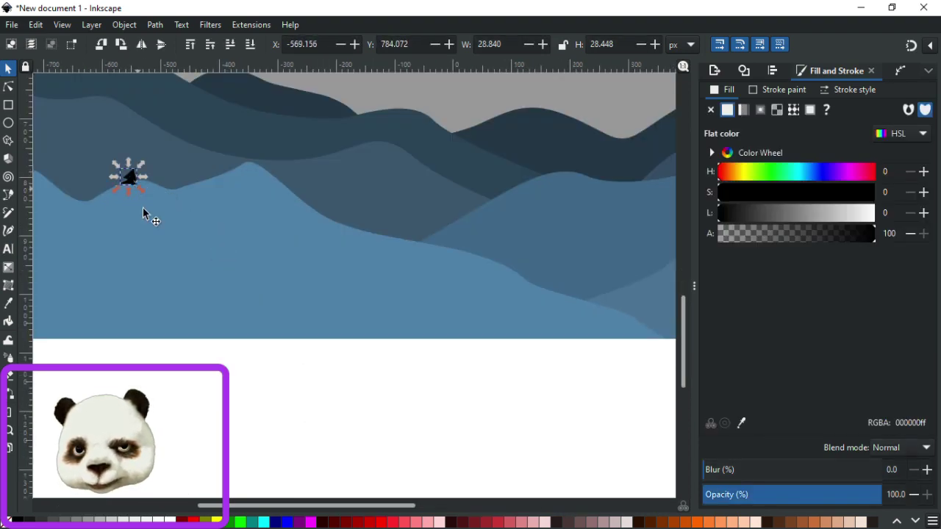
{"action": "scroll", "coordinate": [237, 361], "scroll_direction": "left", "scroll_amount": 5}
{"action": "scroll", "coordinate": [237, 361], "scroll_direction": "up", "scroll_amount": 2}
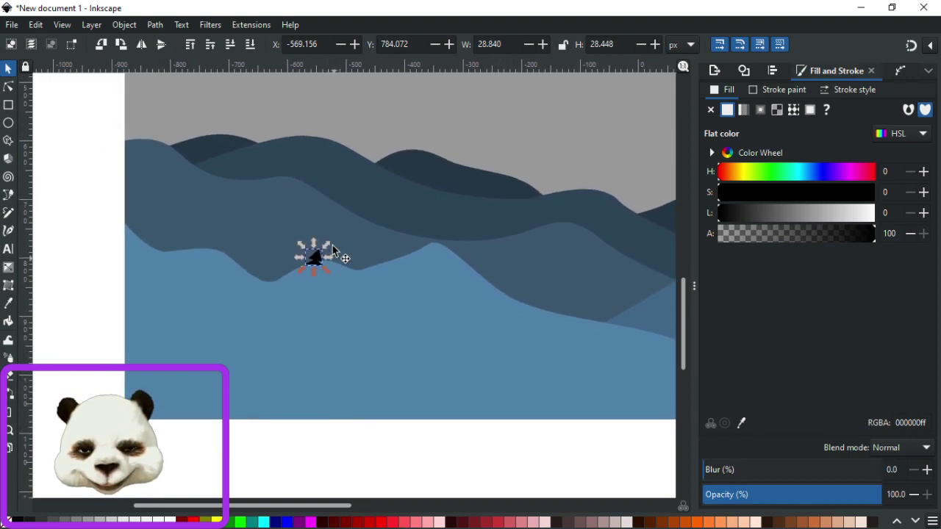
{"action": "left_click_drag", "start_coordinate": [326, 246], "coordinate": [321, 248]}
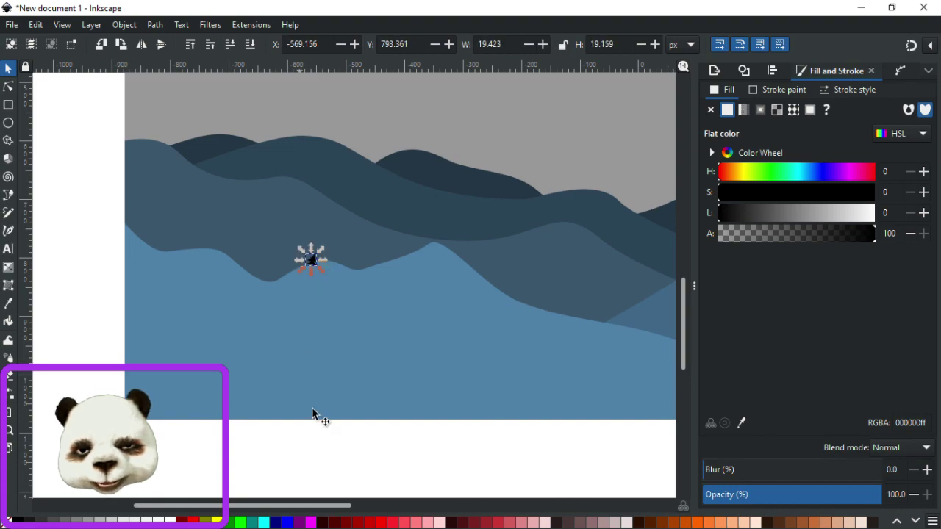
{"action": "left_click", "coordinate": [336, 457]}
Resize the tree to about 18.2 by 17.9 px and move it off the landscape to about X -1125, Y 801 px.
{"action": "scroll", "coordinate": [323, 276], "scroll_direction": "up", "scroll_amount": 3, "text": "ctrl"}
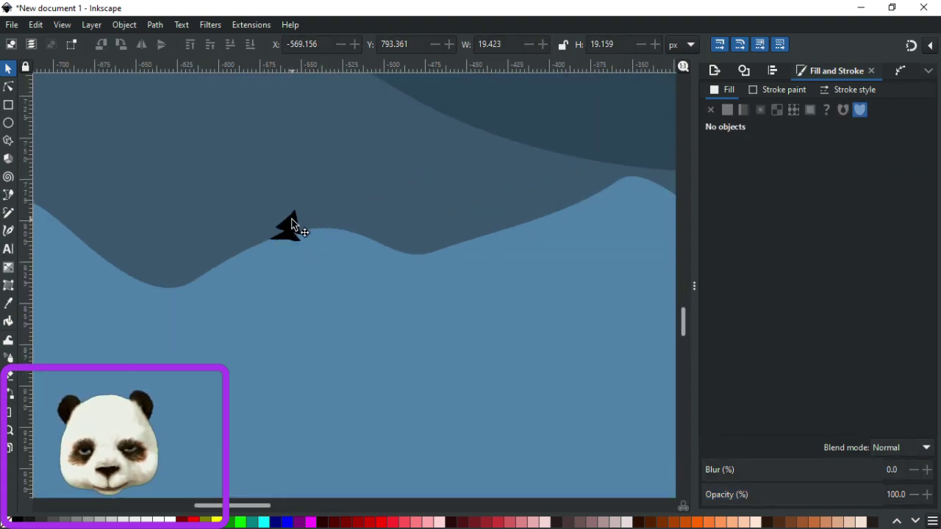
{"action": "left_click", "coordinate": [292, 223]}
{"action": "left_click_drag", "start_coordinate": [293, 218], "coordinate": [307, 210]}
{"action": "left_click", "coordinate": [292, 235]}
{"action": "scroll", "coordinate": [294, 243], "scroll_direction": "down", "scroll_amount": 5, "text": "ctrl"}
{"action": "left_click_drag", "start_coordinate": [292, 236], "coordinate": [62, 245]}
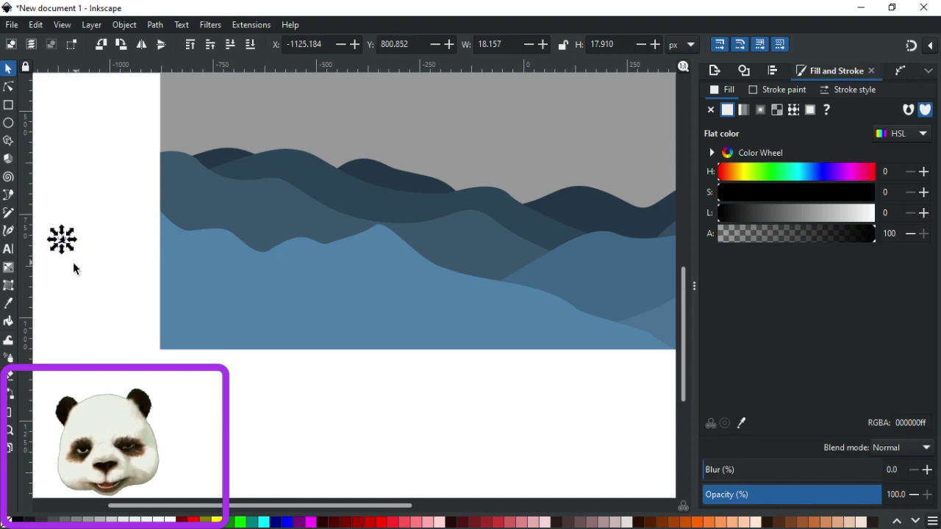
Duplicate the black tree and place the copy beside it at about X -1089, Y 801 px.
{"action": "scroll", "coordinate": [65, 253], "scroll_direction": "up", "scroll_amount": 3}
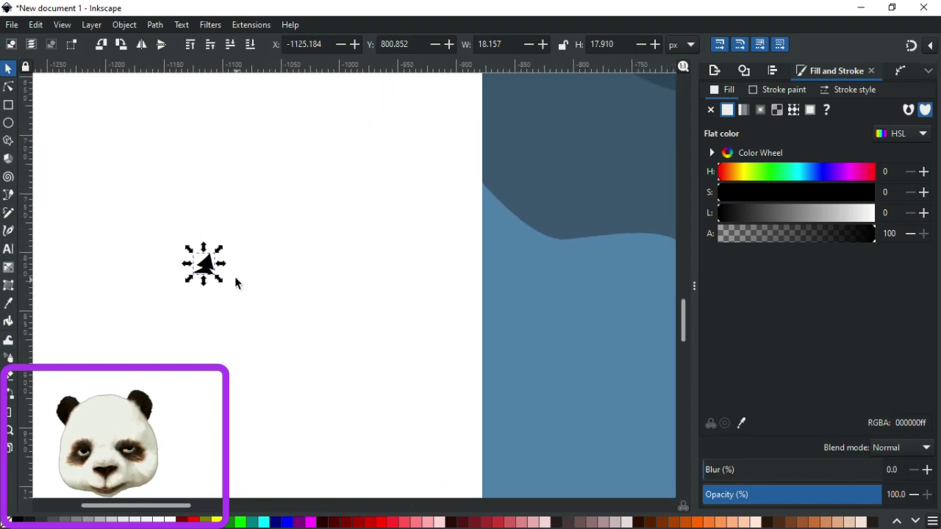
{"action": "scroll", "coordinate": [235, 277], "scroll_direction": "up", "scroll_amount": 2}
{"action": "key", "text": "ctrl+d"}
{"action": "left_click_drag", "start_coordinate": [199, 263], "coordinate": [259, 263]}
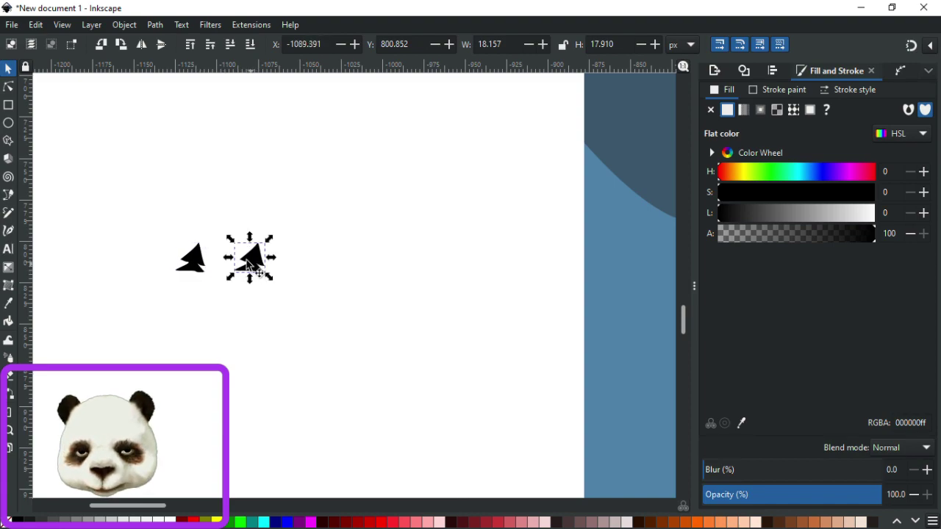
Reshape the duplicate tree by shifting its peak toward the centre and adjusting the branch tips and notches on both sides.
{"action": "left_click", "coordinate": [8, 87]}
{"action": "scroll", "coordinate": [185, 217], "scroll_direction": "up", "scroll_amount": 4}
{"action": "left_click_drag", "start_coordinate": [459, 304], "coordinate": [429, 302]}
{"action": "mouse_move", "coordinate": [393, 372]}
{"action": "left_mouse_down"}
{"action": "mouse_move", "coordinate": [408, 384]}
{"action": "mouse_move", "coordinate": [412, 364]}
{"action": "mouse_move", "coordinate": [385, 381]}
{"action": "left_mouse_up"}
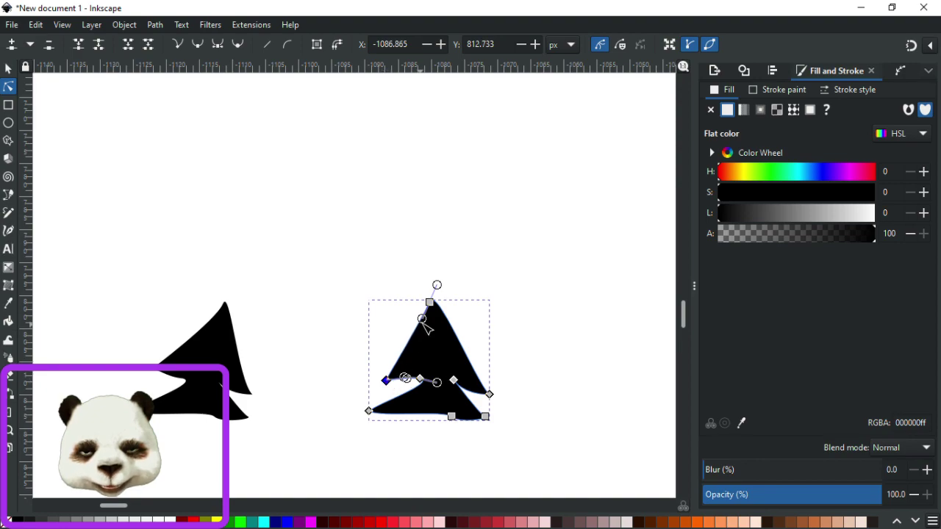
{"action": "mouse_move", "coordinate": [422, 319]}
{"action": "left_mouse_down"}
{"action": "mouse_move", "coordinate": [426, 334]}
{"action": "mouse_move", "coordinate": [415, 312]}
{"action": "left_mouse_up"}
{"action": "left_click_drag", "start_coordinate": [387, 381], "coordinate": [405, 390]}
{"action": "left_click_drag", "start_coordinate": [489, 394], "coordinate": [444, 375]}
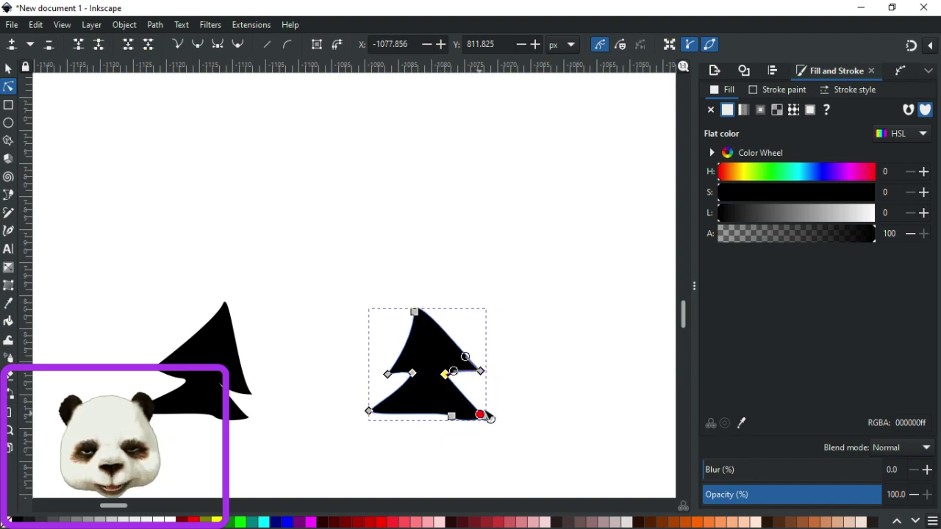
Simplify the second tree's base by deleting its extra bottom node, and adjust the right base corner and upper right branch tip.
{"action": "left_click_drag", "start_coordinate": [485, 415], "coordinate": [492, 408]}
{"action": "left_click", "coordinate": [448, 413]}
{"action": "key", "text": "Delete"}
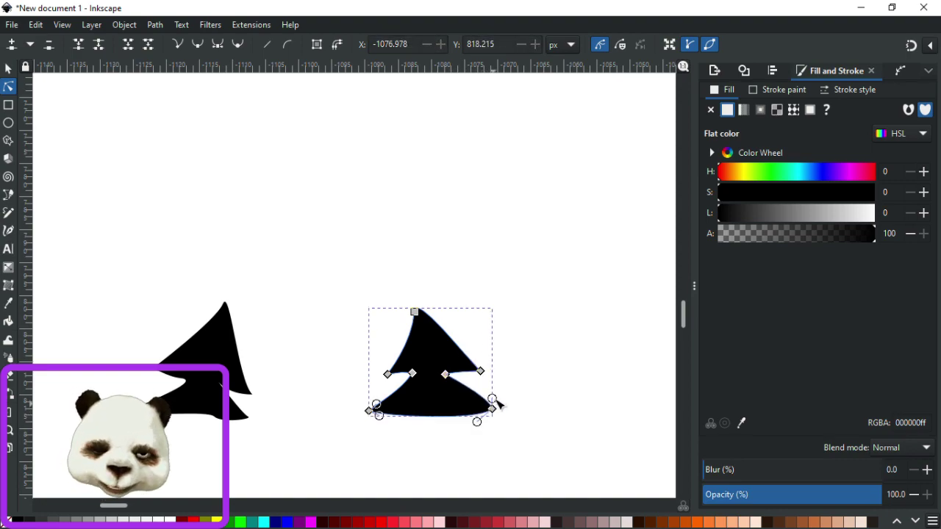
{"action": "left_click_drag", "start_coordinate": [493, 400], "coordinate": [476, 363]}
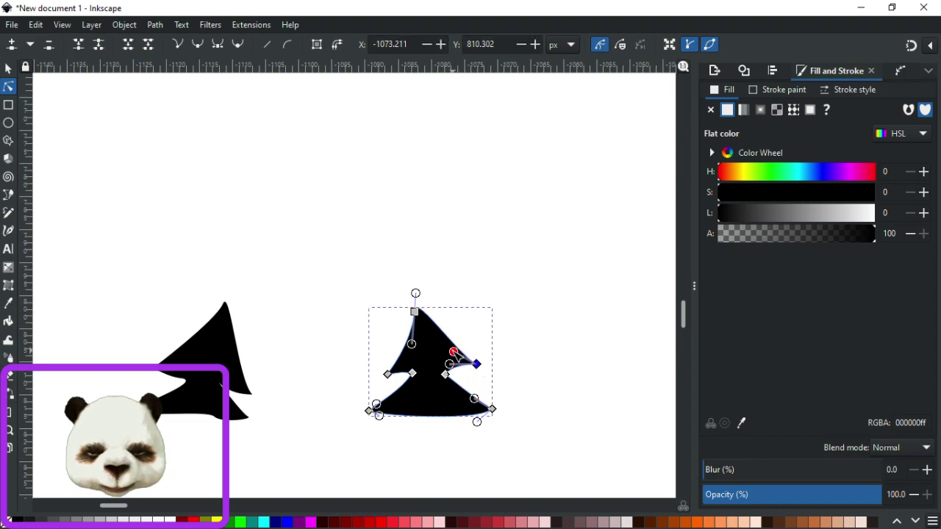
{"action": "left_click", "coordinate": [532, 350]}
{"action": "left_click", "coordinate": [517, 345]}
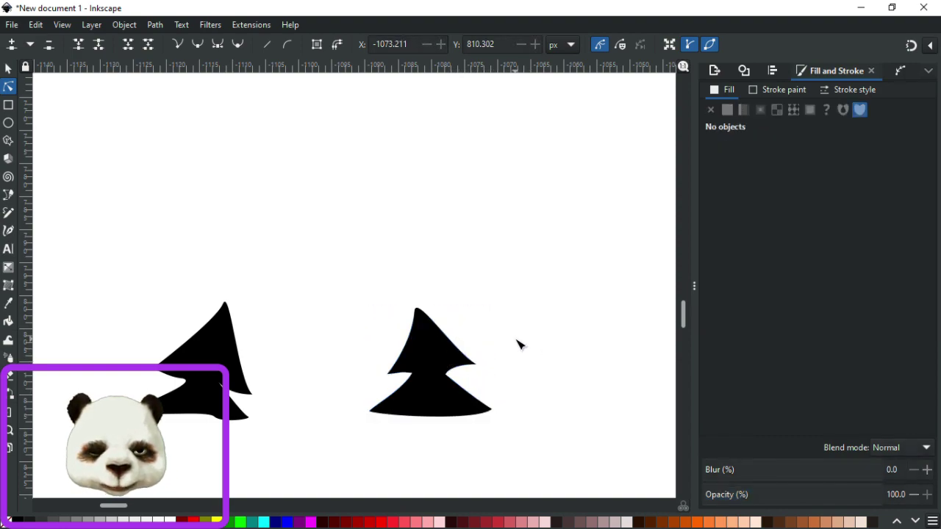
Duplicate the second tree and place the copy beside it at about X -1059, Y 802 px.
{"action": "scroll", "coordinate": [518, 345], "scroll_direction": "down", "scroll_amount": 4}
{"action": "scroll", "coordinate": [550, 353], "scroll_direction": "up", "scroll_amount": 2}
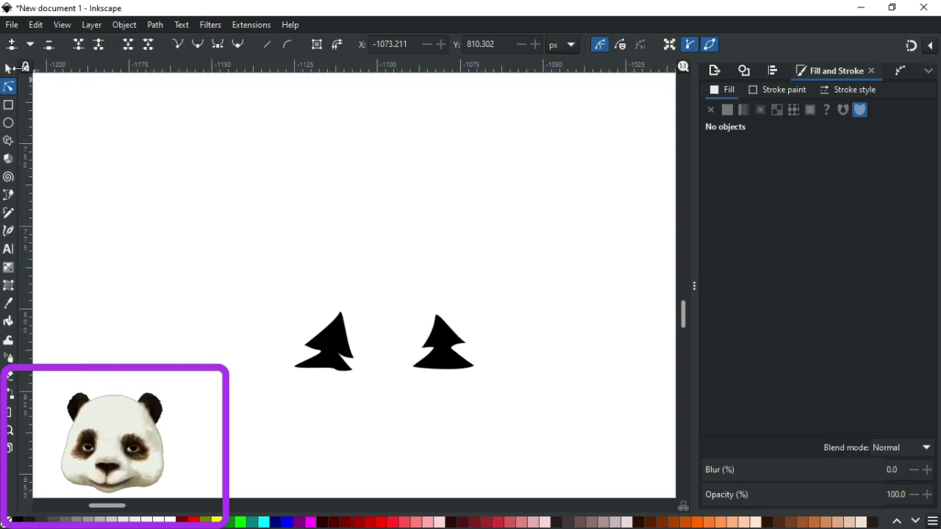
{"action": "left_click", "coordinate": [10, 69]}
{"action": "left_click", "coordinate": [439, 358]}
{"action": "key", "text": "ctrl+d"}
{"action": "left_click_drag", "start_coordinate": [452, 363], "coordinate": [545, 368]}
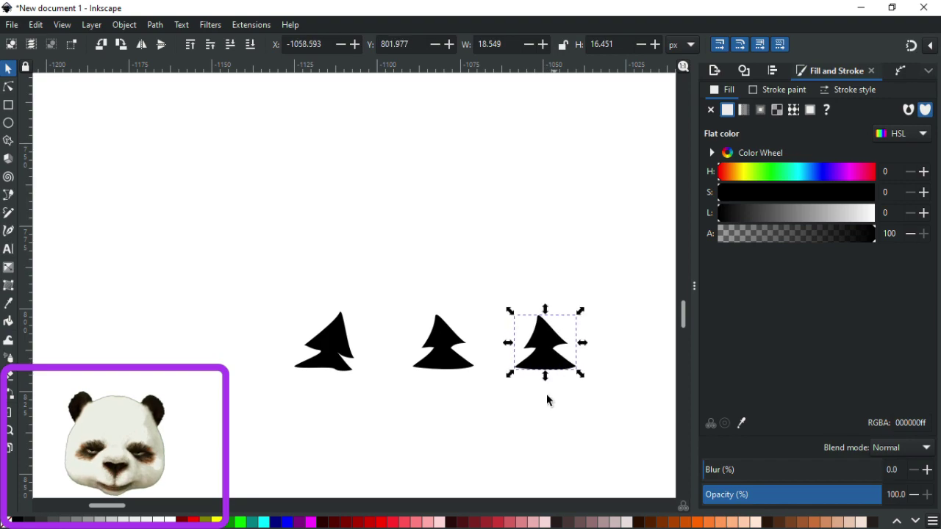
Add nodes on the third tree's upper left edge and shape them into small jagged notches.
{"action": "scroll", "coordinate": [548, 395], "scroll_direction": "right", "scroll_amount": 3}
{"action": "scroll", "coordinate": [446, 404], "scroll_direction": "down", "scroll_amount": 7, "text": "ctrl"}
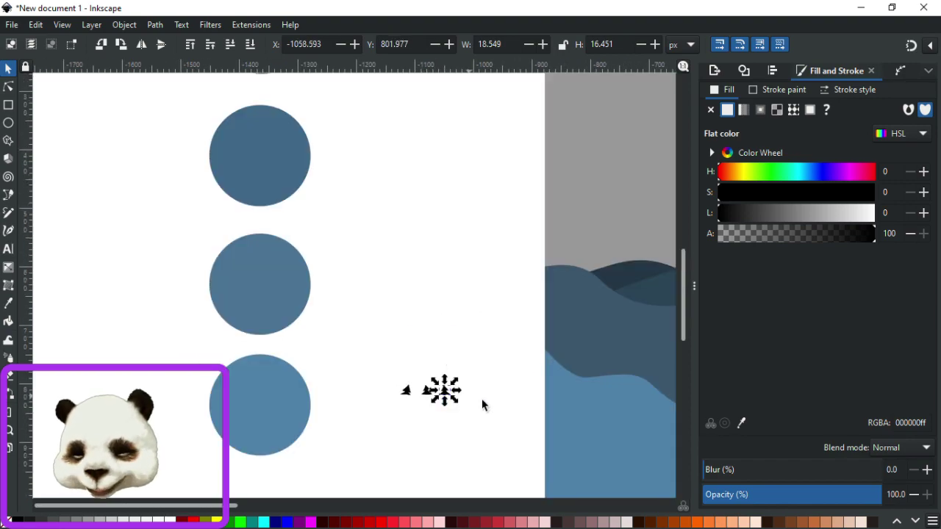
{"action": "scroll", "coordinate": [580, 424], "scroll_direction": "up", "scroll_amount": 2, "text": "ctrl"}
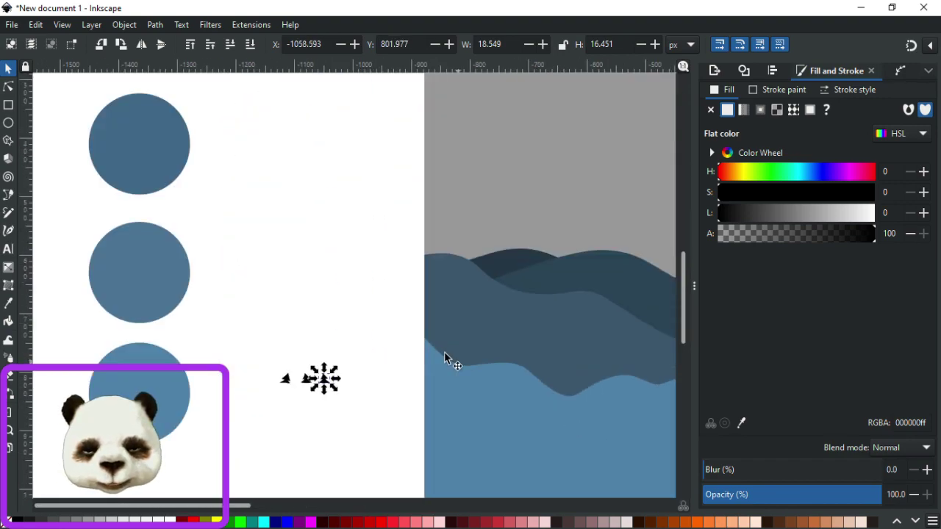
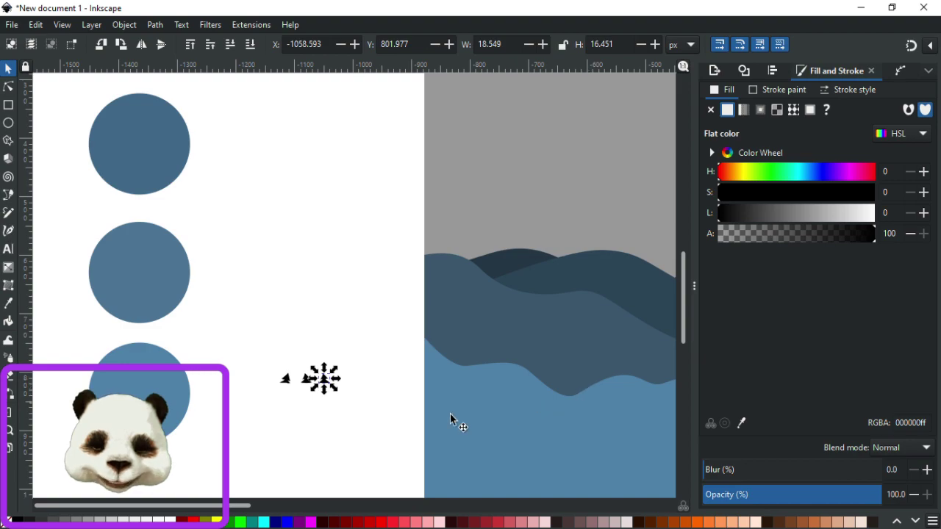
{"action": "scroll", "coordinate": [361, 414], "scroll_direction": "up", "scroll_amount": 3, "text": "ctrl"}
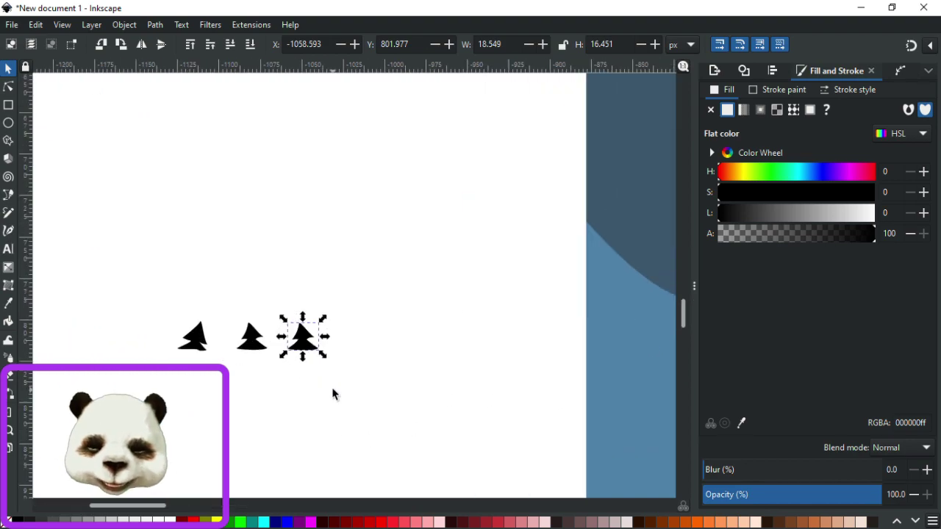
{"action": "scroll", "coordinate": [306, 358], "scroll_direction": "up", "scroll_amount": 2, "text": "ctrl"}
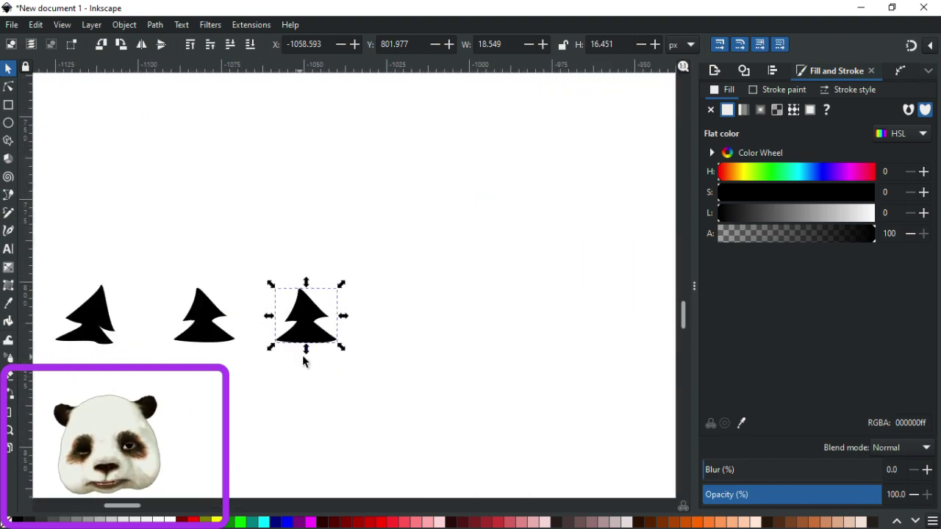
{"action": "left_click", "coordinate": [8, 88]}
{"action": "scroll", "coordinate": [301, 313], "scroll_direction": "up", "scroll_amount": 2, "text": "ctrl"}
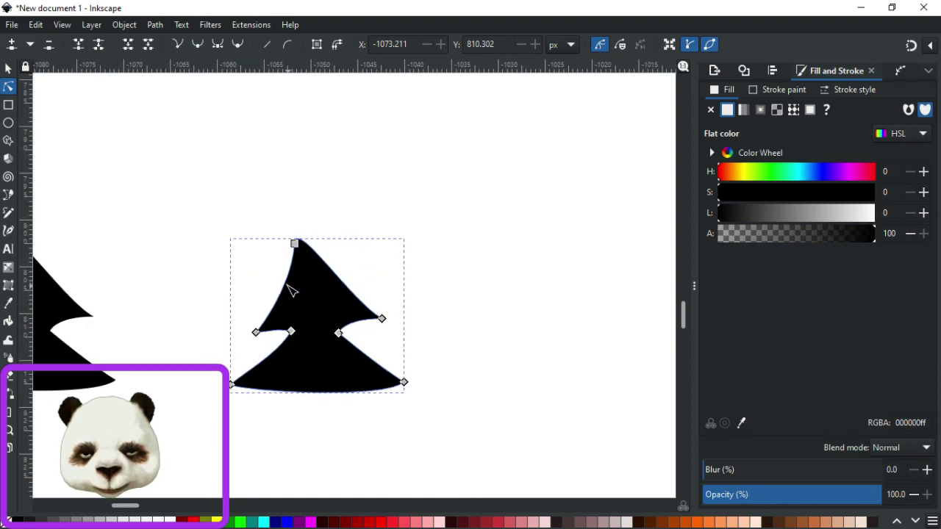
{"action": "left_click", "coordinate": [288, 289]}
{"action": "double_click", "coordinate": [285, 285]}
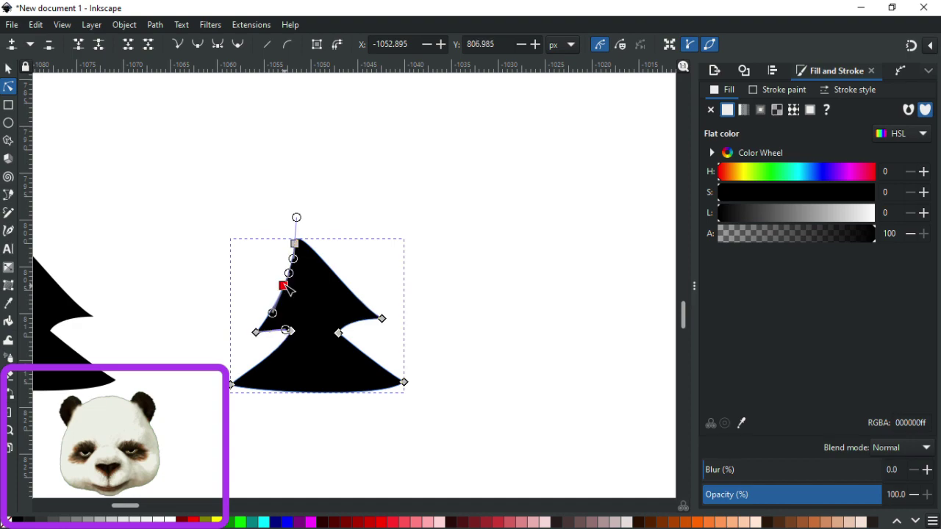
{"action": "mouse_move", "coordinate": [281, 286]}
{"action": "left_mouse_down"}
{"action": "mouse_move", "coordinate": [278, 296]}
{"action": "mouse_move", "coordinate": [308, 291]}
{"action": "mouse_move", "coordinate": [265, 307]}
{"action": "mouse_move", "coordinate": [282, 311]}
{"action": "mouse_move", "coordinate": [252, 308]}
{"action": "mouse_move", "coordinate": [273, 315]}
{"action": "mouse_move", "coordinate": [296, 302]}
{"action": "mouse_move", "coordinate": [280, 300]}
{"action": "left_mouse_up"}
{"action": "double_click", "coordinate": [261, 307]}
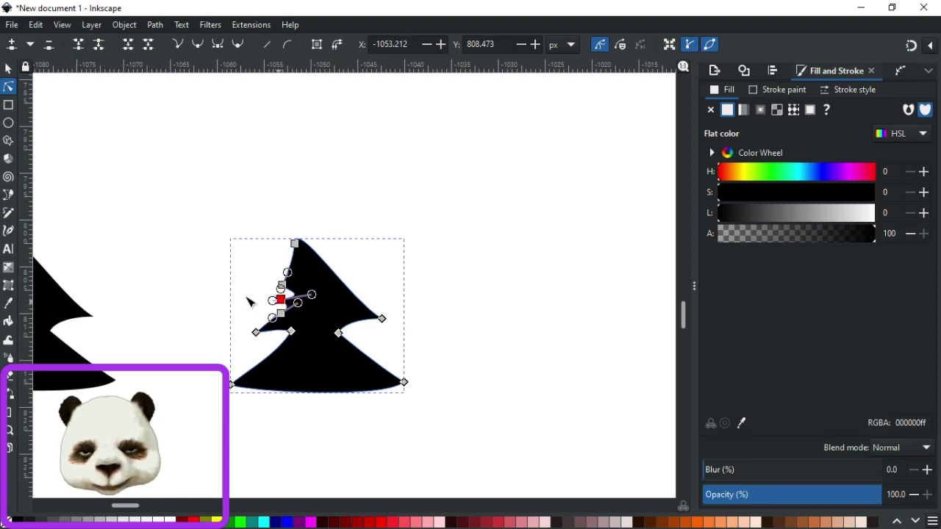
{"action": "left_click", "coordinate": [216, 269]}
Add nodes on the third tree's upper right edge to carve a notch, and move the peak slightly inward.
{"action": "left_click", "coordinate": [330, 270]}
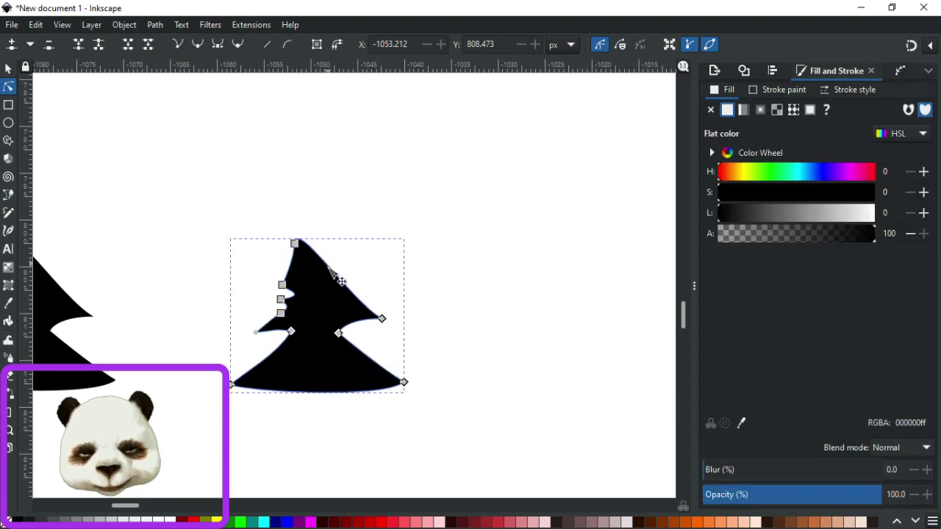
{"action": "left_click_drag", "start_coordinate": [358, 299], "coordinate": [311, 243]}
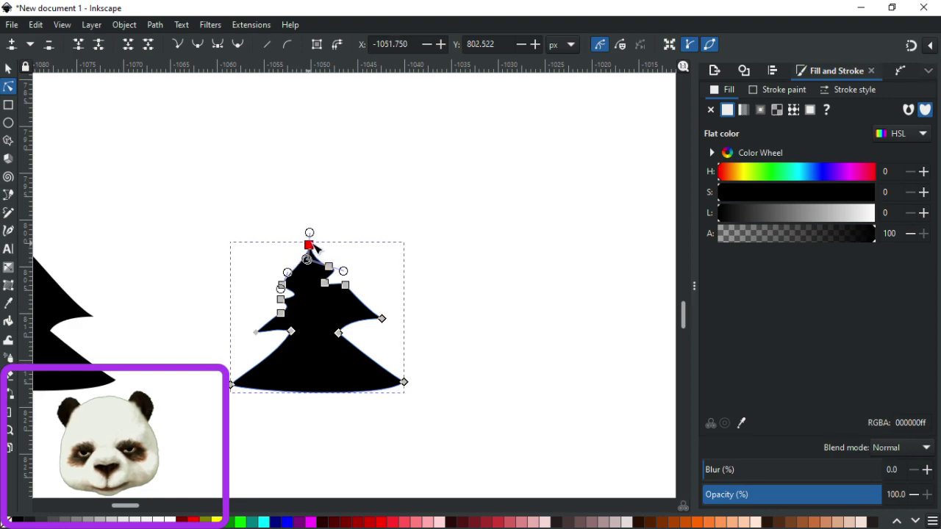
{"action": "left_click", "coordinate": [327, 267], "text": "shift"}
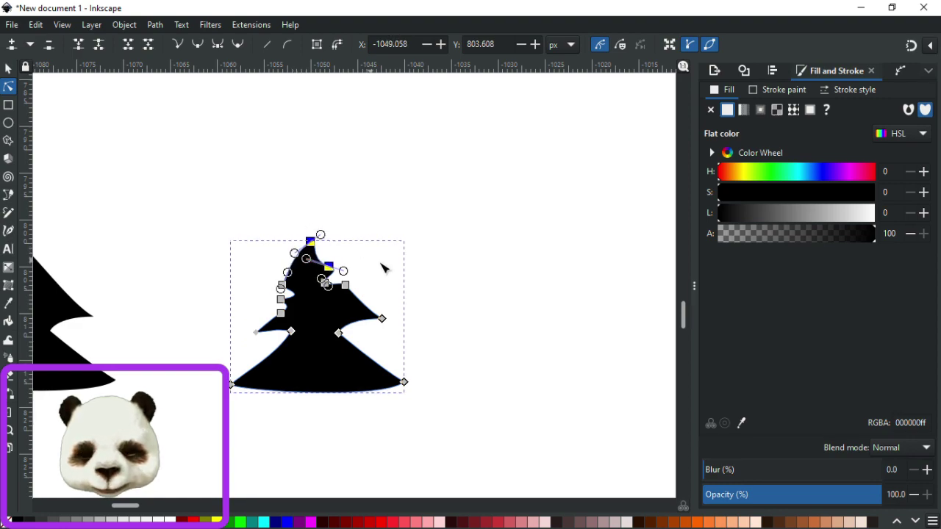
{"action": "left_click", "coordinate": [482, 271]}
Refine the third tree's upper right notch by shifting its lower edge node inward and pulling the branch tip down and outward.
{"action": "scroll", "coordinate": [350, 294], "scroll_direction": "up", "scroll_amount": 2}
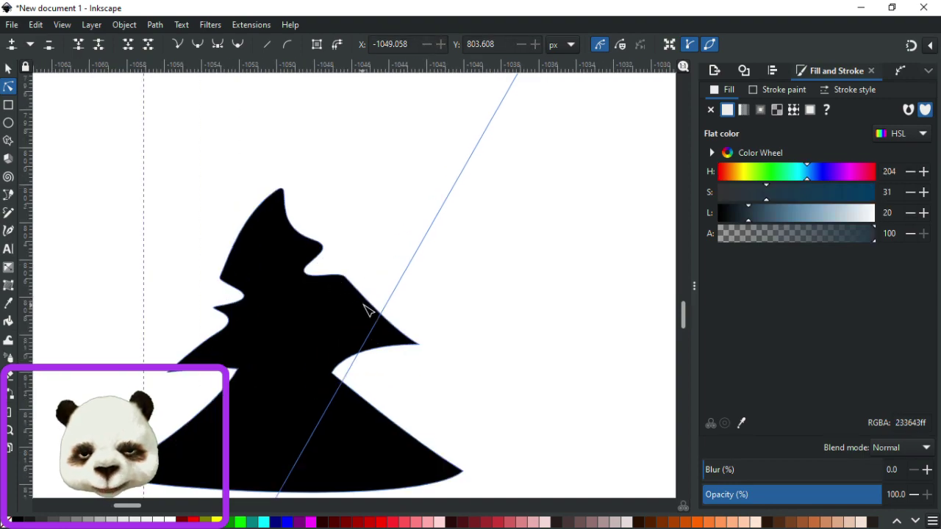
{"action": "left_click", "coordinate": [364, 308]}
{"action": "left_click_drag", "start_coordinate": [339, 284], "coordinate": [338, 286]}
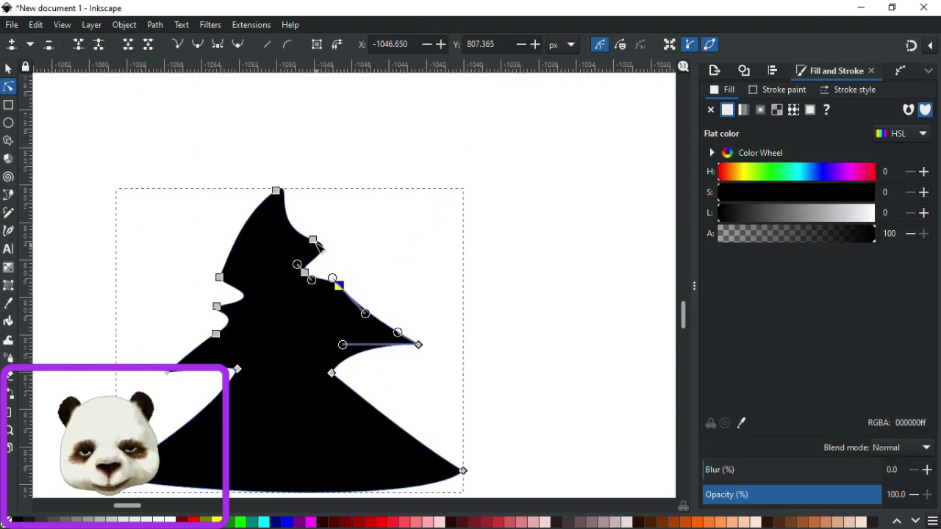
{"action": "left_click_drag", "start_coordinate": [316, 246], "coordinate": [327, 259]}
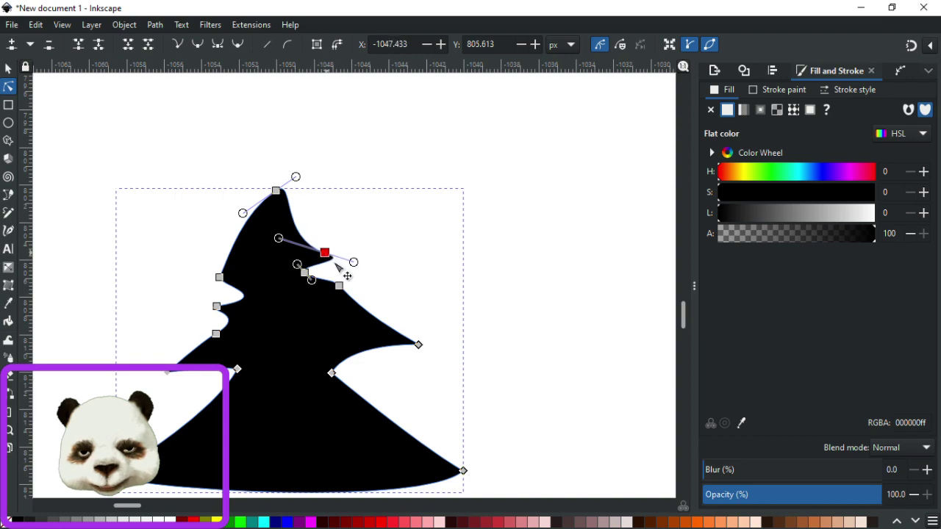
Add nodes on the third tree's lower right edge to carve a notch, and raise the right base corner slightly inward.
{"action": "left_click", "coordinate": [383, 416]}
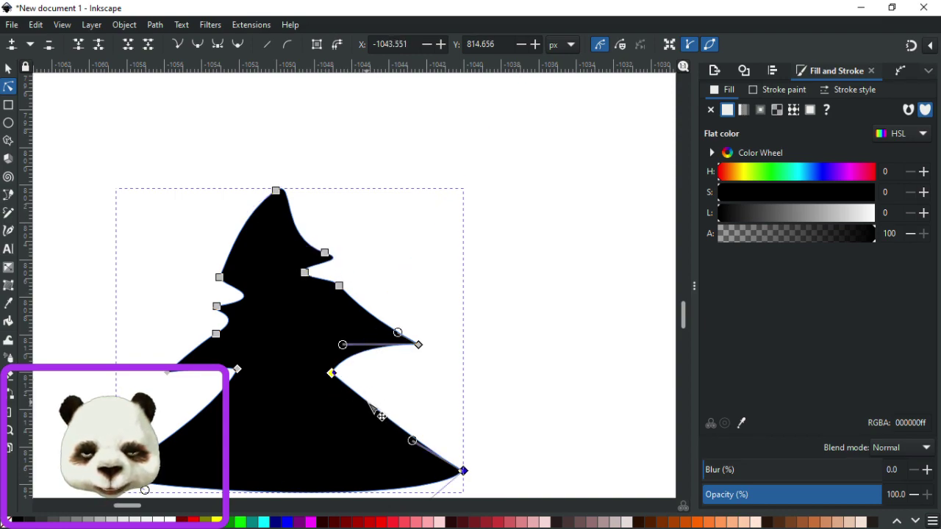
{"action": "double_click", "coordinate": [368, 403]}
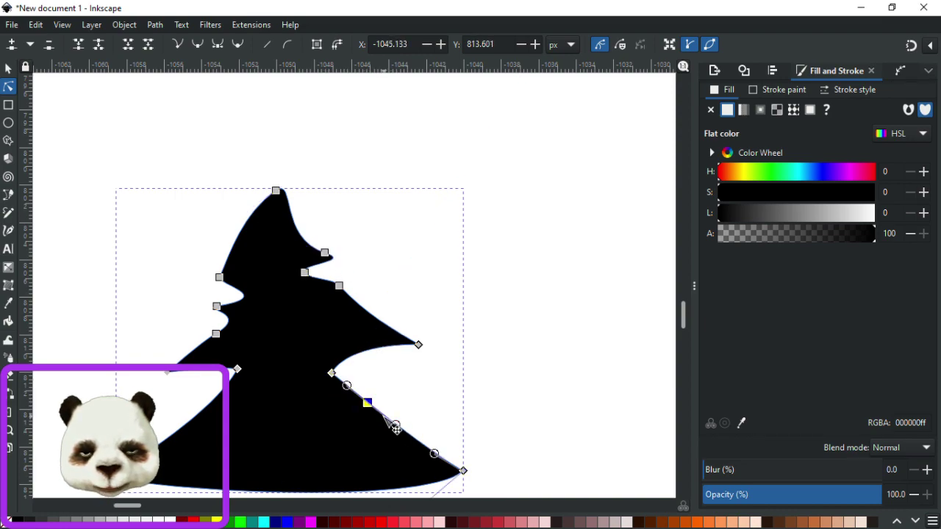
{"action": "double_click", "coordinate": [398, 427]}
{"action": "left_click_drag", "start_coordinate": [383, 415], "coordinate": [419, 439]}
{"action": "left_click_drag", "start_coordinate": [463, 472], "coordinate": [457, 453]}
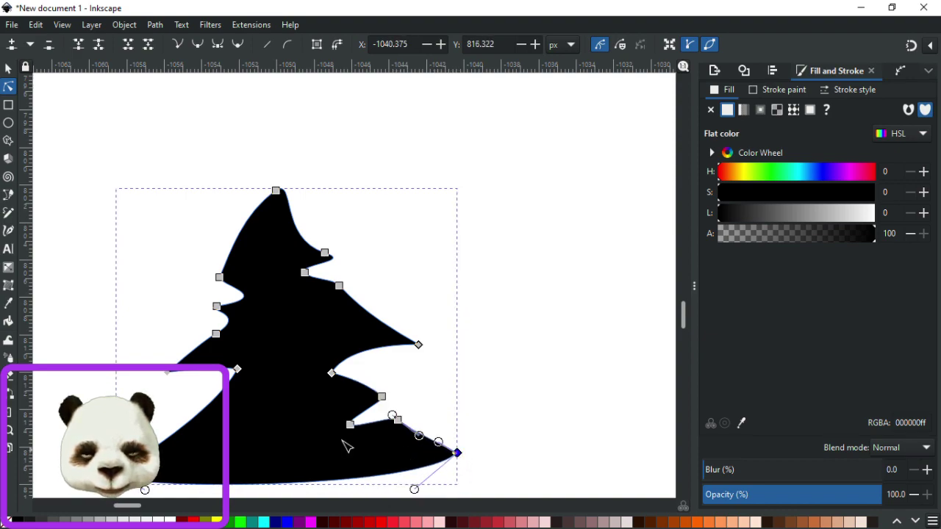
Add nodes on the third tree's lower left edge to carve a matching notch, and pull the left base corner inward.
{"action": "left_click", "coordinate": [193, 418]}
{"action": "left_click_drag", "start_coordinate": [193, 417], "coordinate": [175, 431]}
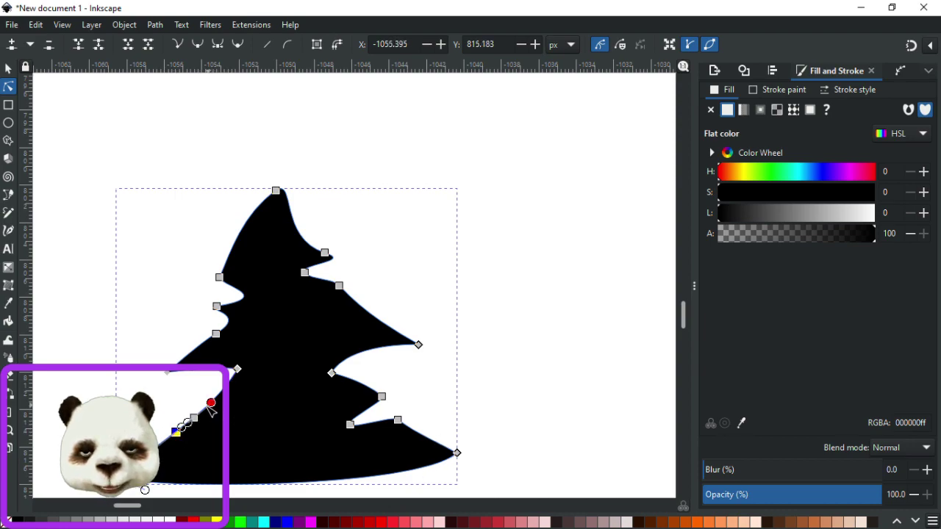
{"action": "left_click_drag", "start_coordinate": [176, 431], "coordinate": [236, 425]}
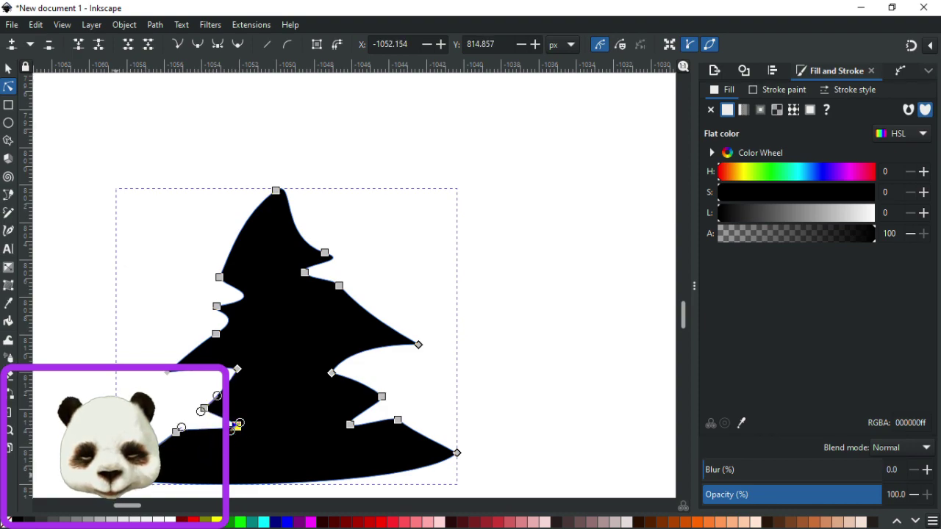
{"action": "left_click", "coordinate": [117, 269]}
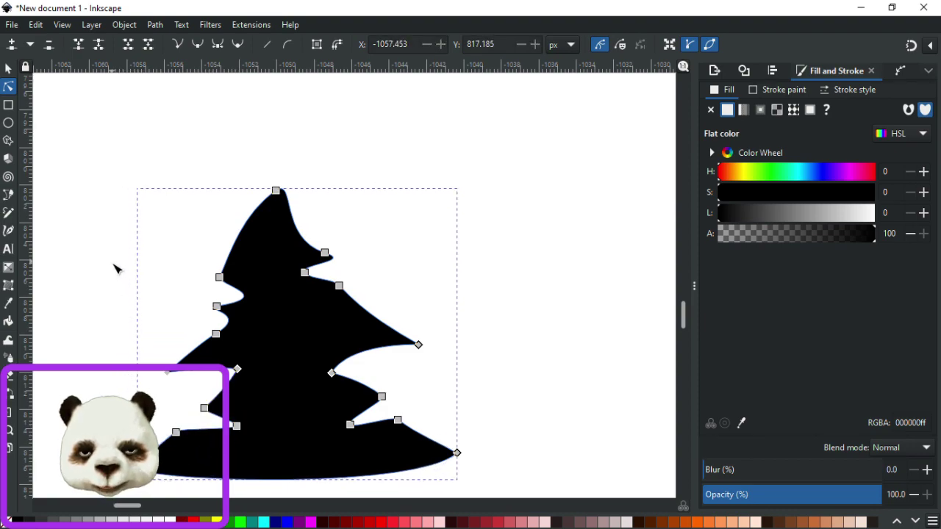
Extend the branch tips above the third tree's lower notches outward on both sides.
{"action": "left_click_drag", "start_coordinate": [205, 410], "coordinate": [181, 402]}
{"action": "left_click_drag", "start_coordinate": [382, 398], "coordinate": [402, 385]}
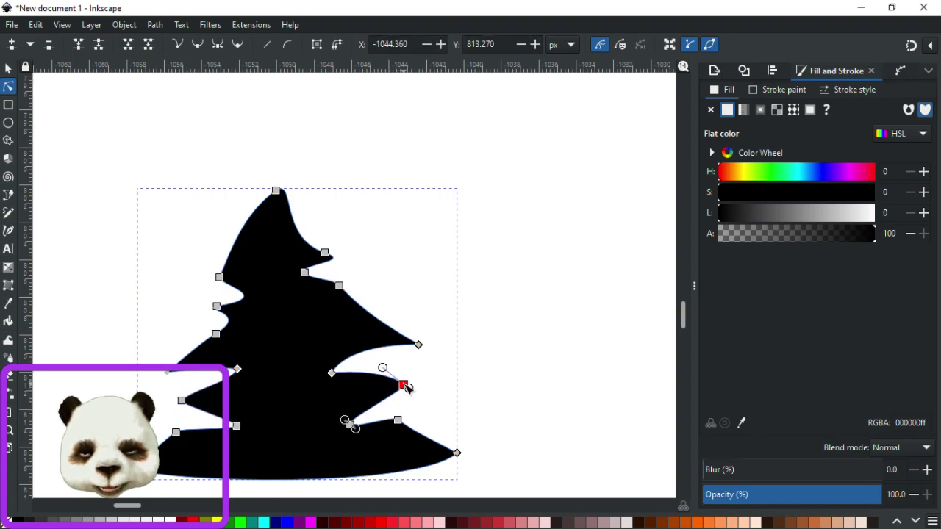
{"action": "left_click", "coordinate": [547, 325]}
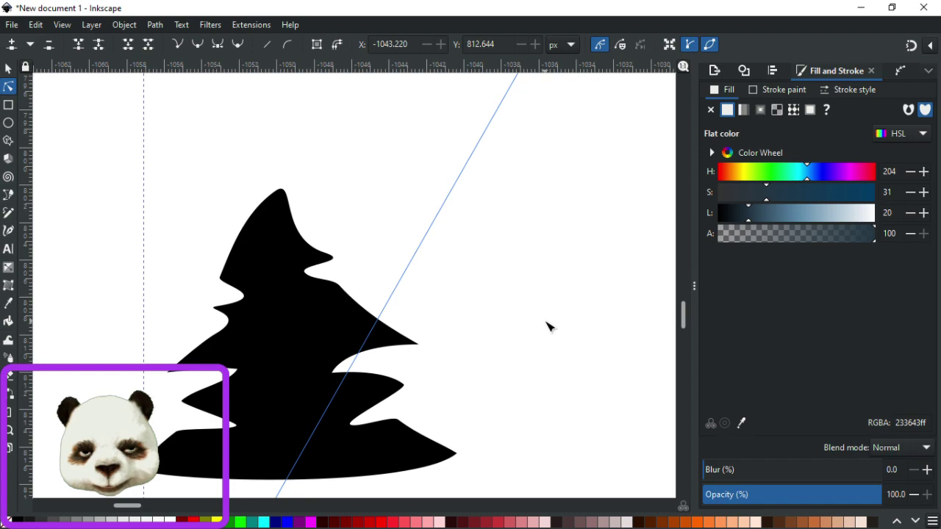
Add three nodes on the second tree's upper left edge and shape them into a sharp inward notch.
{"action": "scroll", "coordinate": [548, 325], "scroll_direction": "down", "scroll_amount": 5}
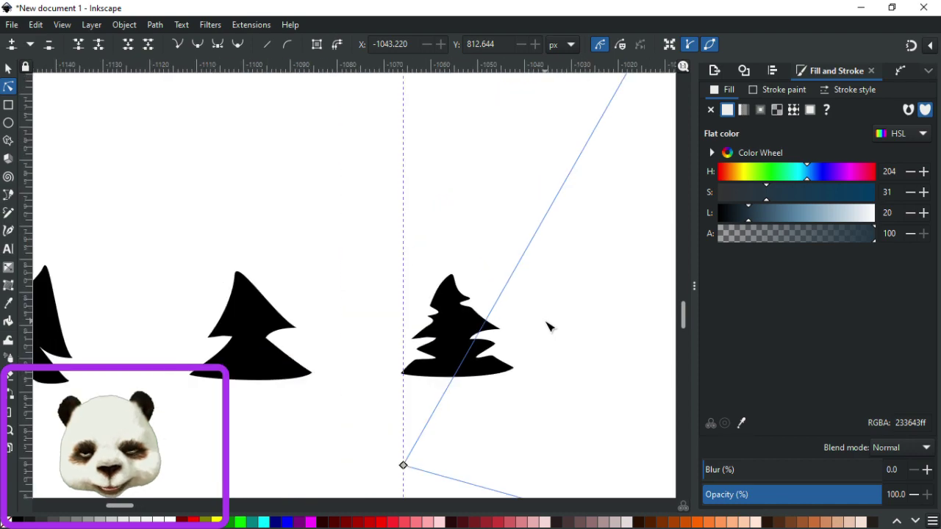
{"action": "left_click", "coordinate": [514, 289]}
{"action": "scroll", "coordinate": [556, 311], "scroll_direction": "down", "scroll_amount": 2}
{"action": "scroll", "coordinate": [569, 323], "scroll_direction": "up", "scroll_amount": 4}
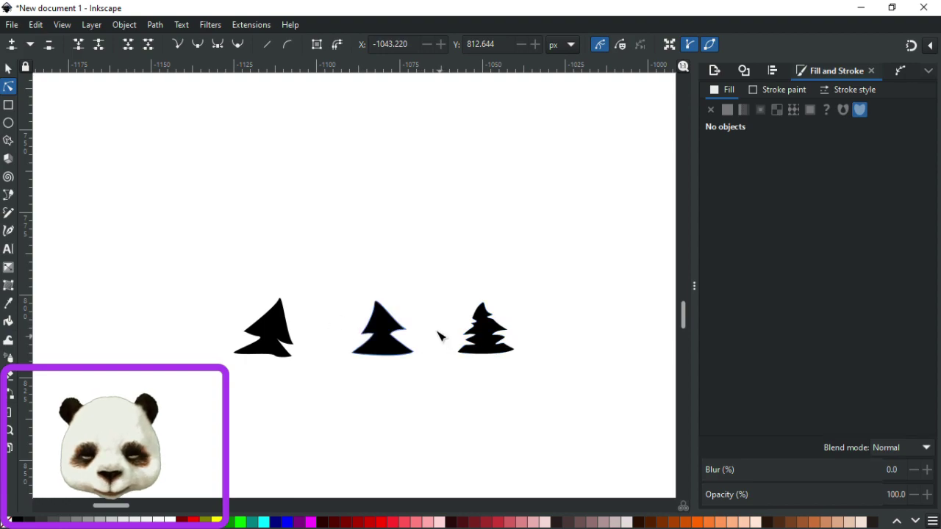
{"action": "scroll", "coordinate": [426, 334], "scroll_direction": "up", "scroll_amount": 2}
{"action": "left_click", "coordinate": [315, 312]}
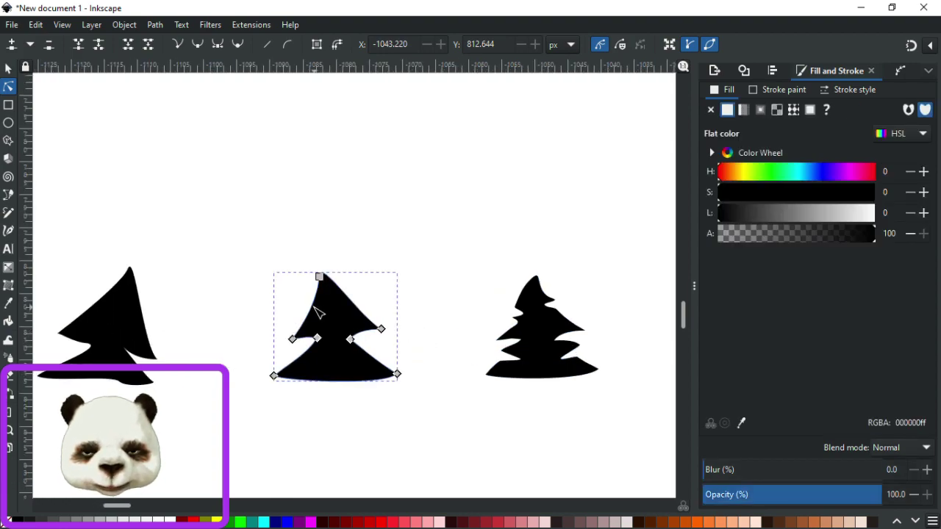
{"action": "scroll", "coordinate": [314, 313], "scroll_direction": "up", "scroll_amount": 3}
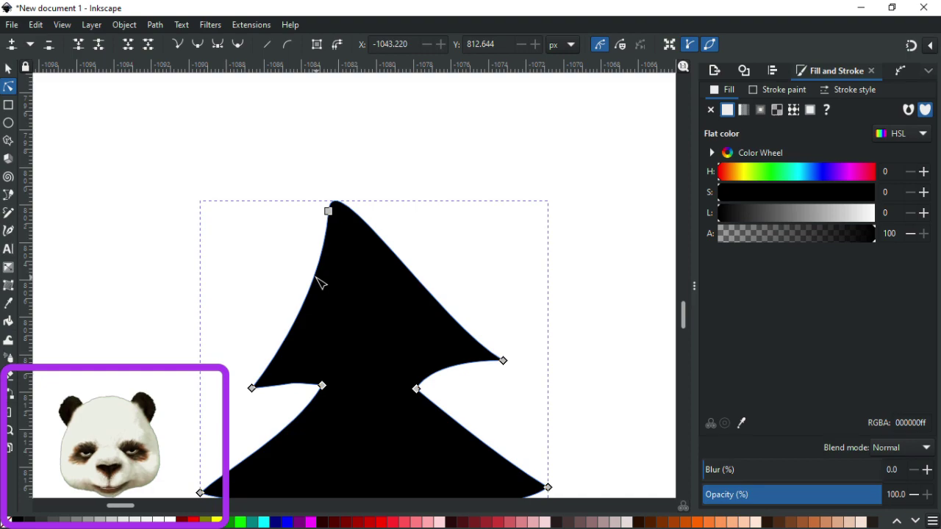
{"action": "double_click", "coordinate": [315, 275]}
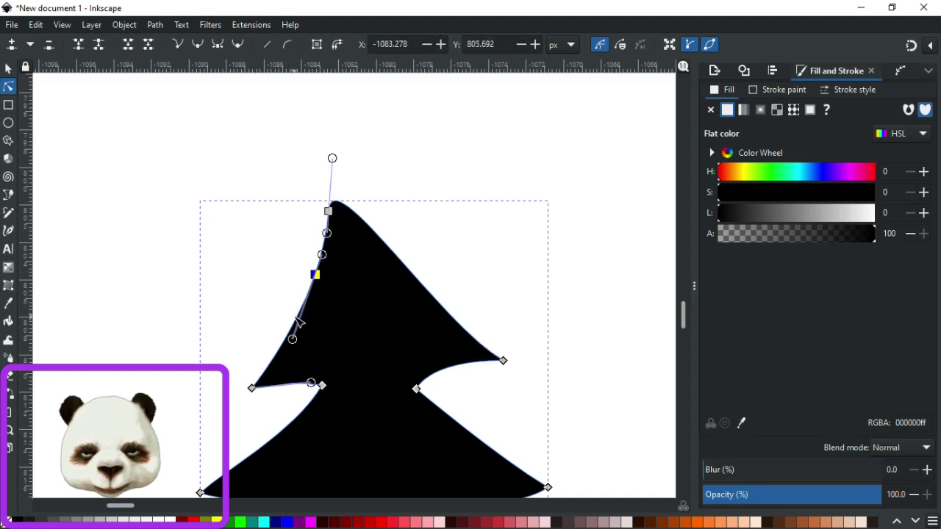
{"action": "left_click", "coordinate": [297, 319]}
{"action": "double_click", "coordinate": [297, 323]}
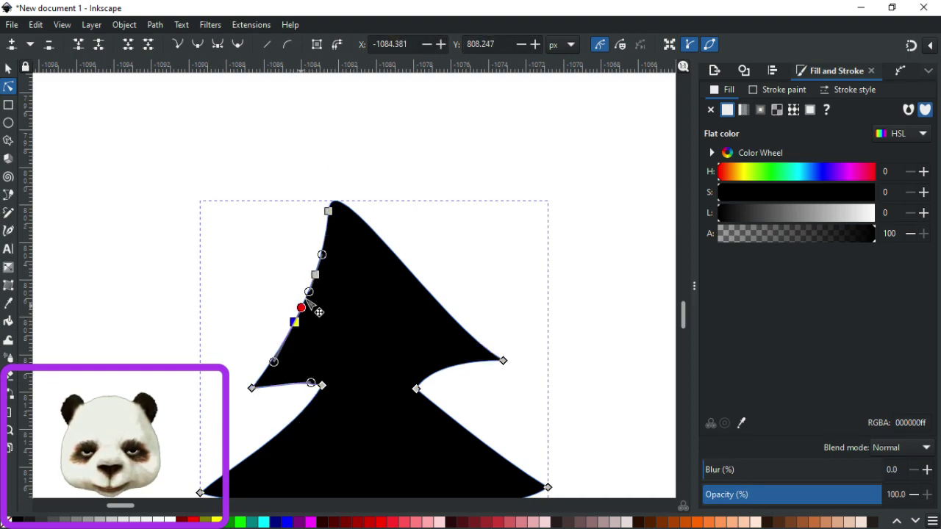
{"action": "double_click", "coordinate": [309, 300]}
{"action": "mouse_move", "coordinate": [309, 300]}
{"action": "left_mouse_down"}
{"action": "mouse_move", "coordinate": [347, 299]}
{"action": "mouse_move", "coordinate": [305, 285]}
{"action": "left_mouse_up"}
{"action": "left_click_drag", "start_coordinate": [295, 323], "coordinate": [296, 317]}
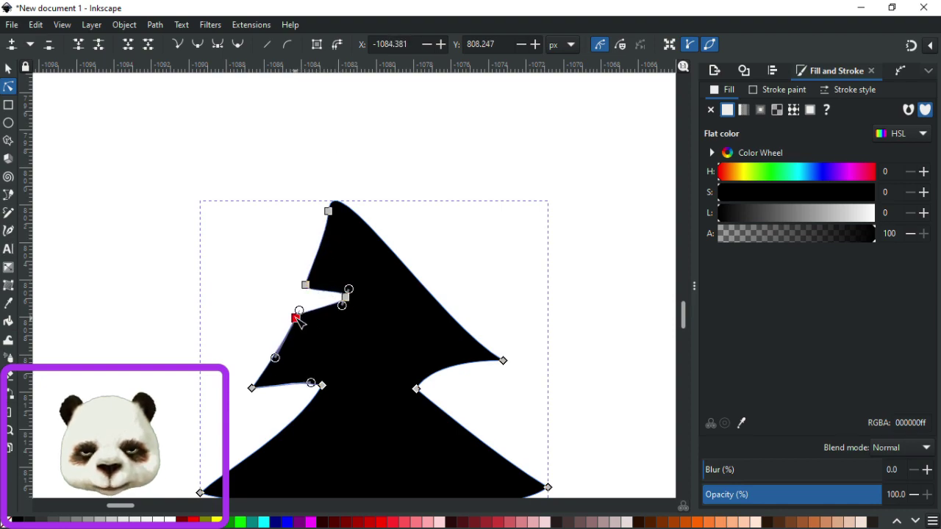
{"action": "left_click", "coordinate": [166, 265]}
Save the document to the Desktop as an Inkscape SVG named Landscape.
{"action": "scroll", "coordinate": [165, 266], "scroll_direction": "down", "scroll_amount": 6}
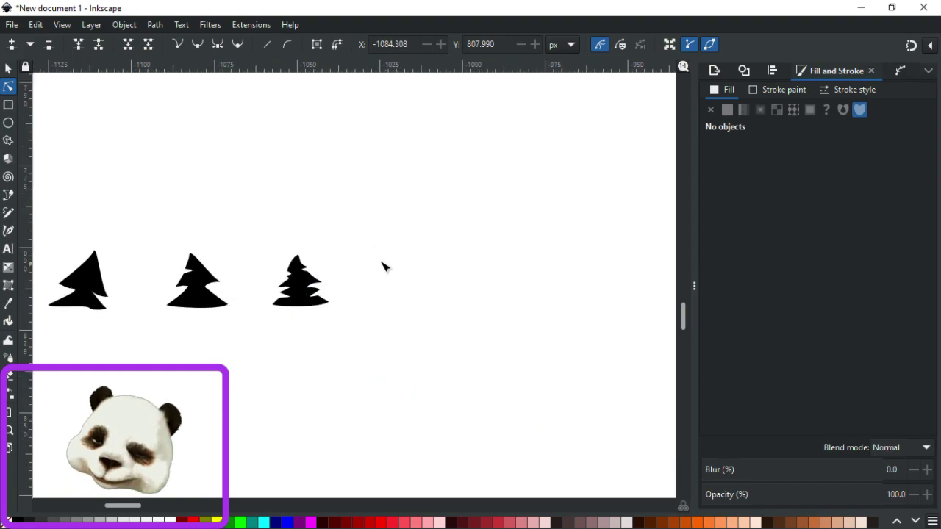
{"action": "scroll", "coordinate": [341, 318], "scroll_direction": "down", "scroll_amount": 4}
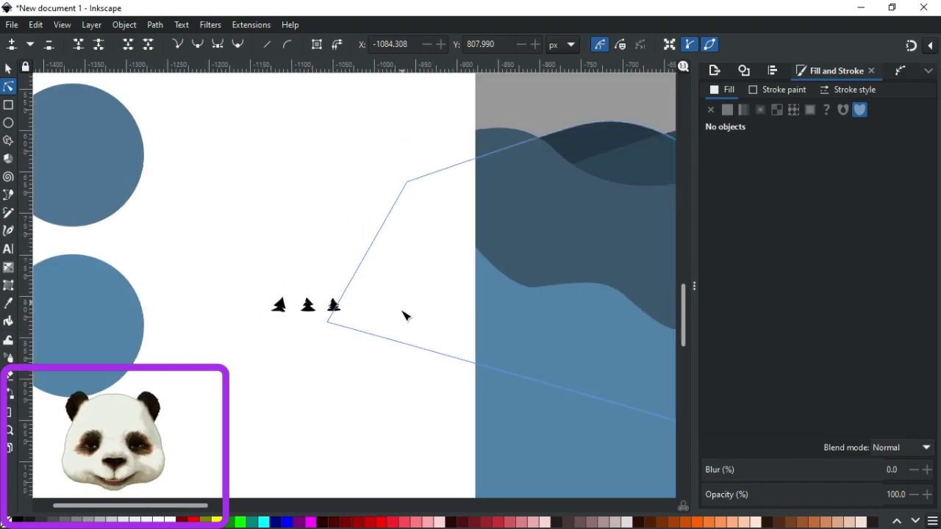
{"action": "left_click_drag", "start_coordinate": [416, 300], "coordinate": [242, 296]}
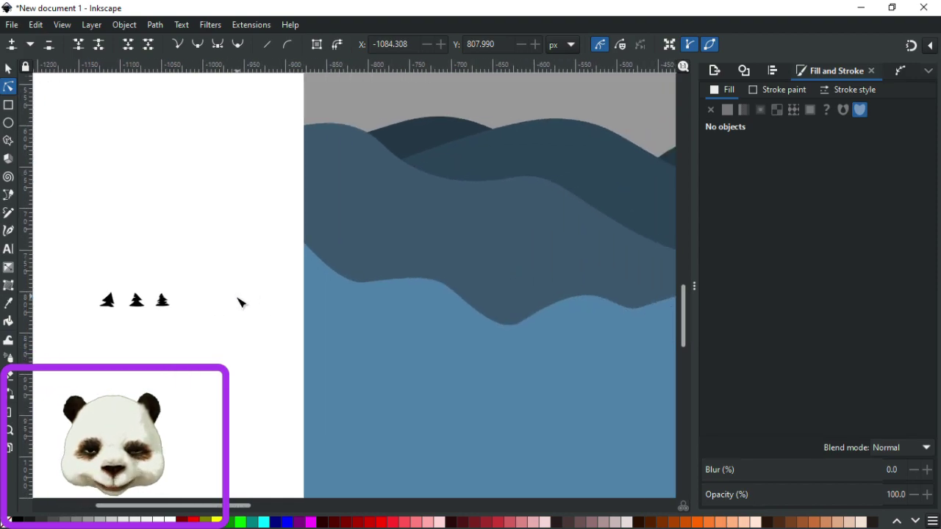
{"action": "scroll", "coordinate": [235, 295], "scroll_direction": "down", "scroll_amount": 1}
{"action": "left_click", "coordinate": [8, 68]}
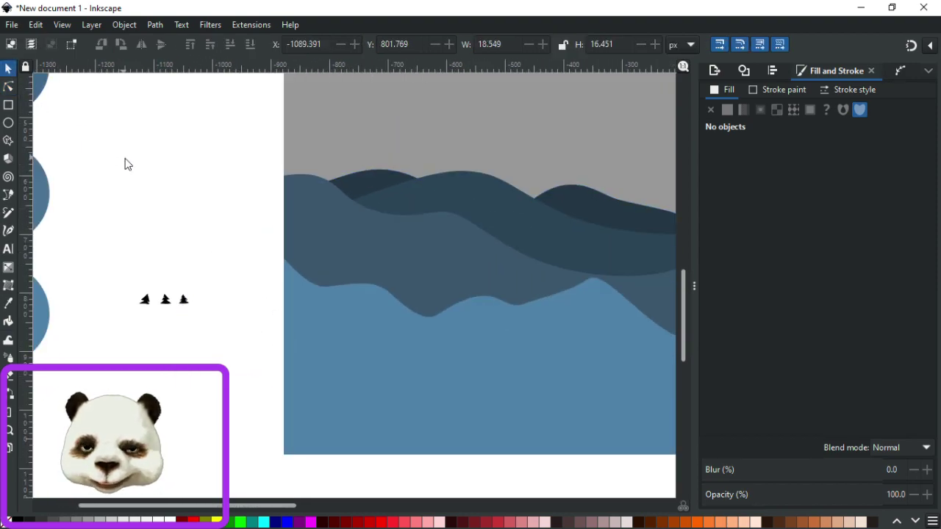
{"action": "key", "text": "ctrl+s"}
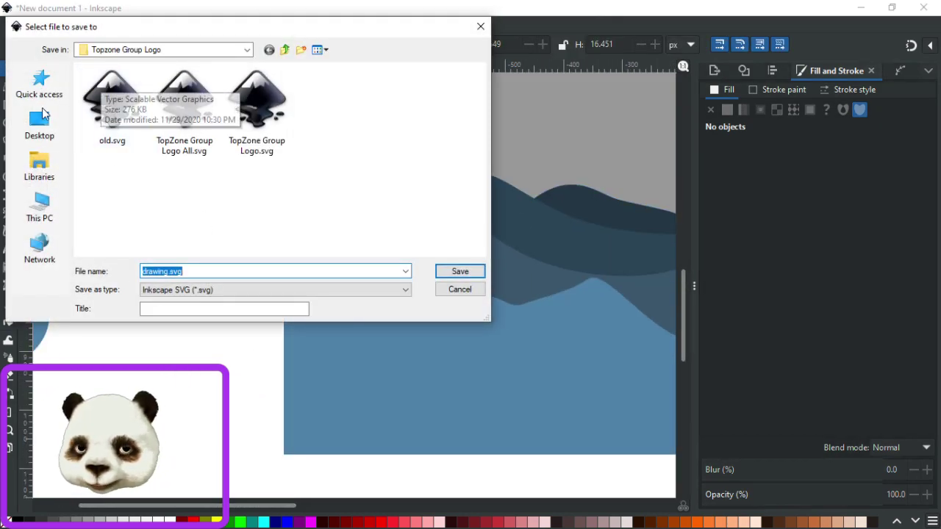
{"action": "left_click", "coordinate": [39, 123]}
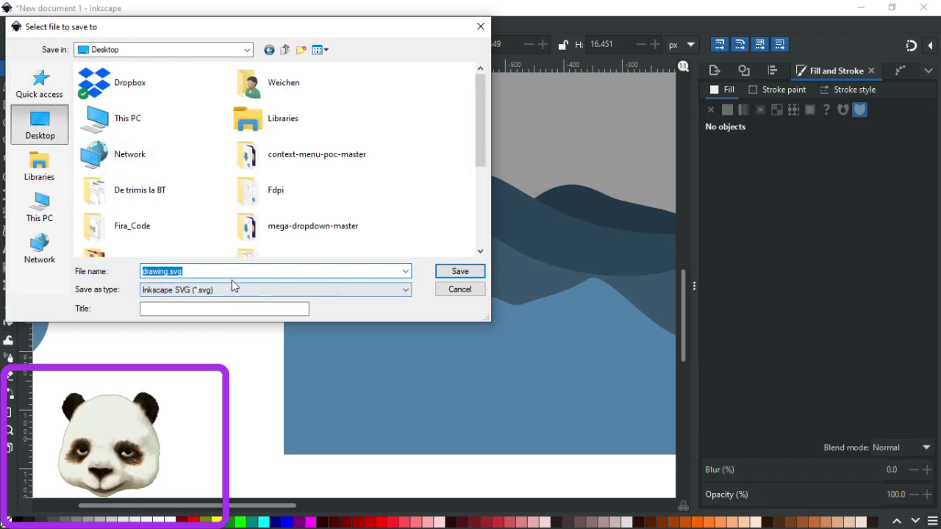
{"action": "type", "text": "Landscape"}
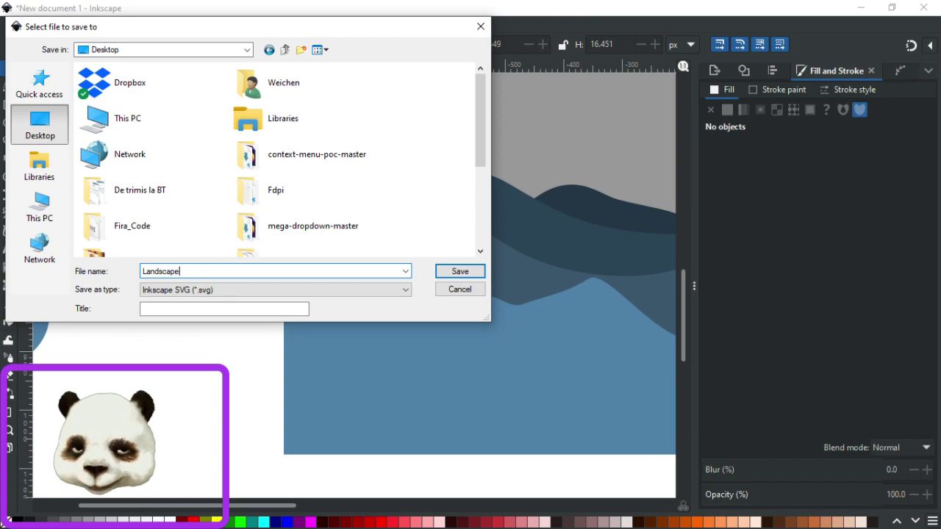
{"action": "key", "text": "Return"}
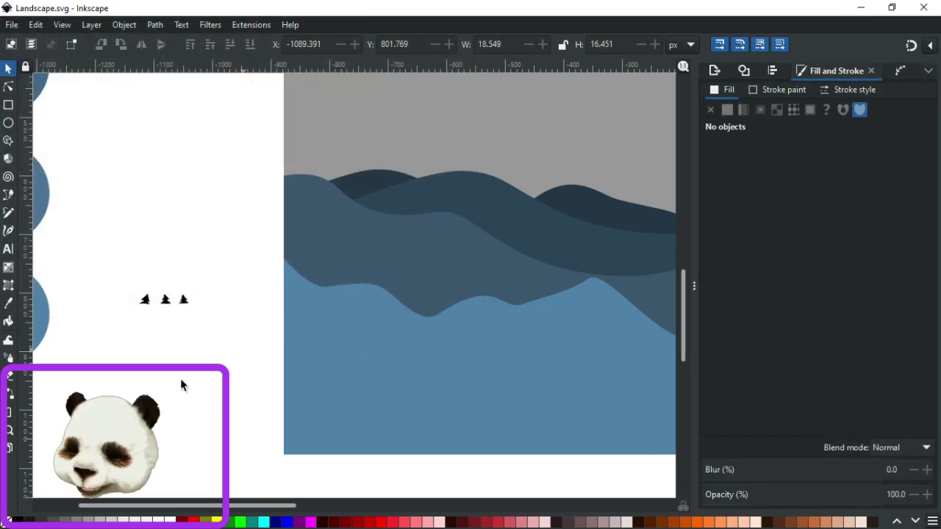
Try spraying copies of the first tree along the ridge and slope of the light blue front hill, and undo the strokes.
{"action": "left_click", "coordinate": [8, 358]}
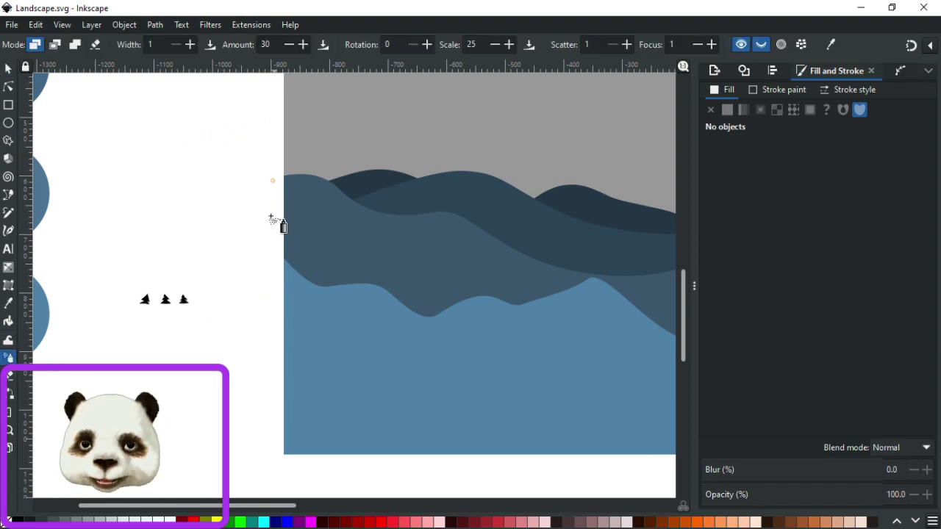
{"action": "left_click", "coordinate": [7, 69]}
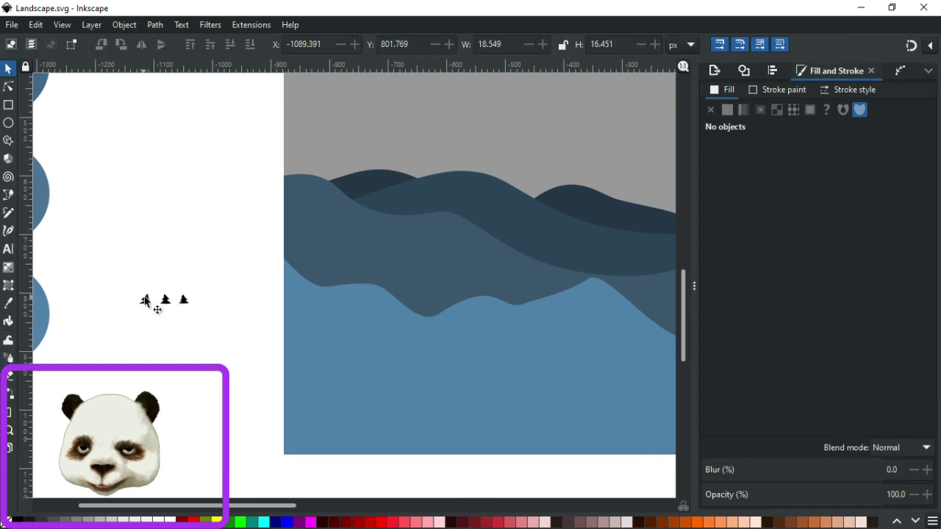
{"action": "left_click", "coordinate": [145, 300]}
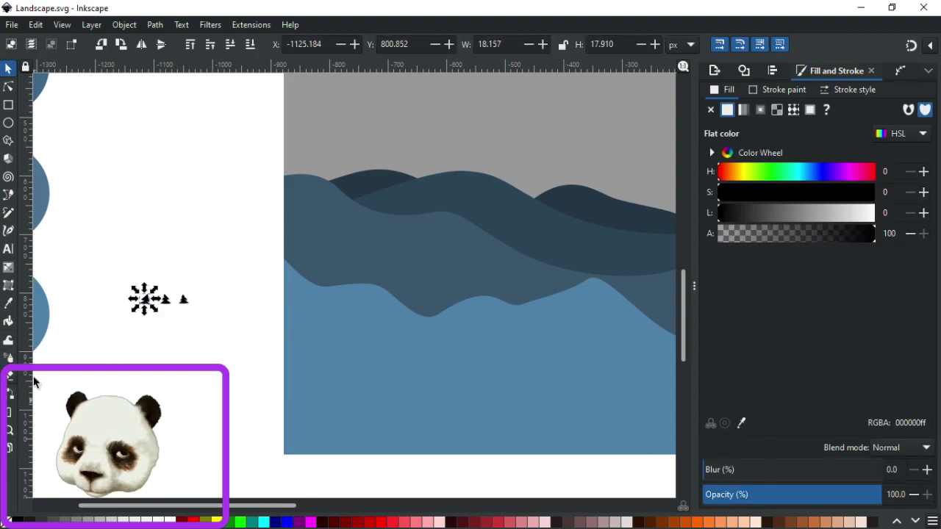
{"action": "left_click", "coordinate": [8, 357]}
{"action": "left_click", "coordinate": [271, 257]}
{"action": "left_click", "coordinate": [308, 277]}
{"action": "mouse_move", "coordinate": [338, 293]}
{"action": "left_mouse_down"}
{"action": "mouse_move", "coordinate": [436, 293]}
{"action": "mouse_move", "coordinate": [488, 315]}
{"action": "mouse_move", "coordinate": [578, 286]}
{"action": "mouse_move", "coordinate": [615, 292]}
{"action": "mouse_move", "coordinate": [567, 324]}
{"action": "mouse_move", "coordinate": [606, 377]}
{"action": "mouse_move", "coordinate": [426, 362]}
{"action": "mouse_move", "coordinate": [343, 376]}
{"action": "mouse_move", "coordinate": [310, 394]}
{"action": "mouse_move", "coordinate": [377, 369]}
{"action": "left_mouse_up"}
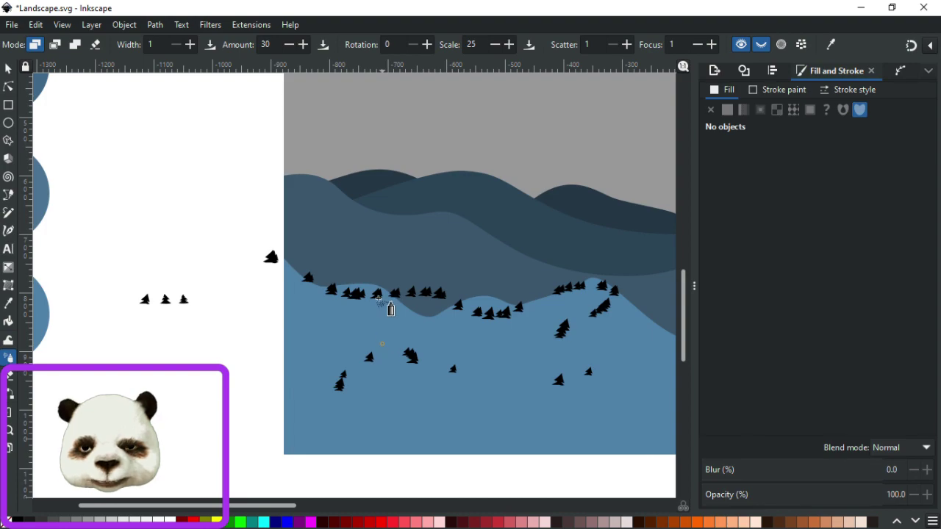
{"action": "key", "text": "ctrl+z"}
{"action": "key", "text": "ctrl+z"}
{"action": "key", "text": "ctrl+z"}
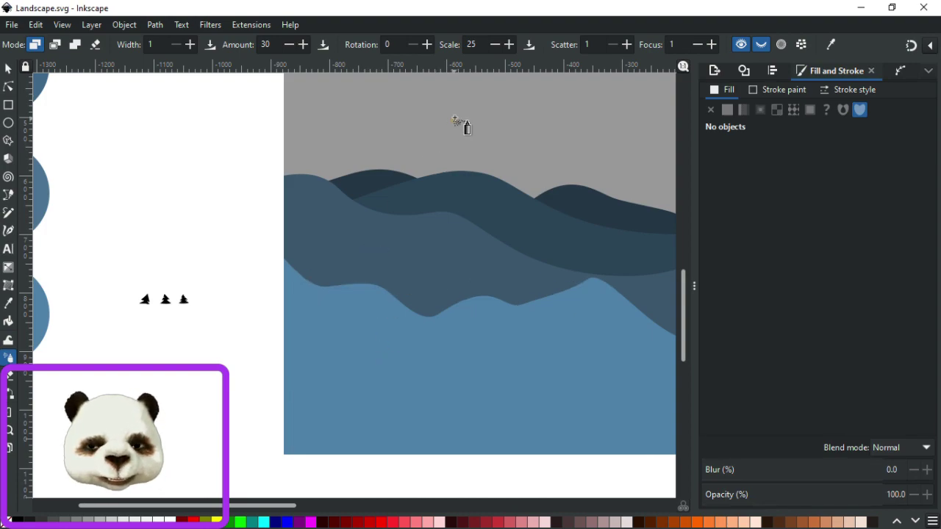
Set the Spray tool's scale to 40, test it with trees along the front hill's ridge, and undo the test spray.
{"action": "double_click", "coordinate": [471, 44]}
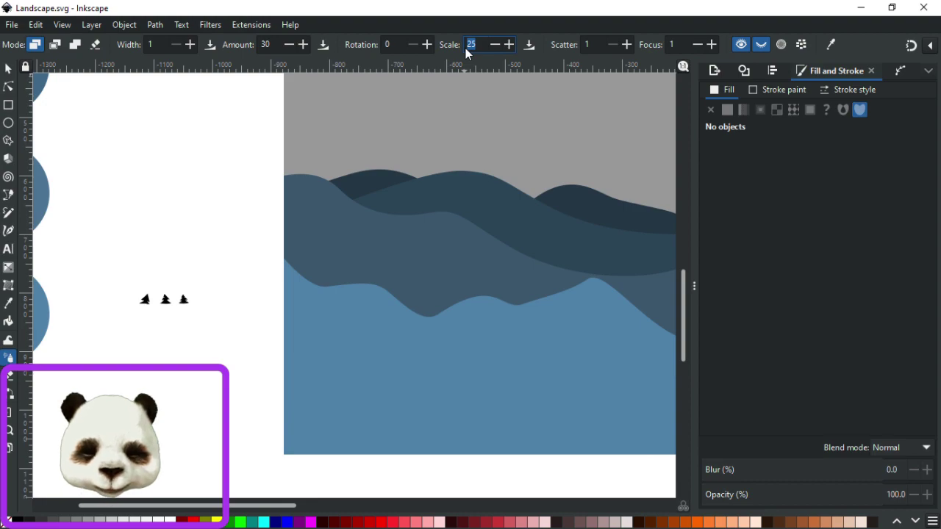
{"action": "type", "text": "40"}
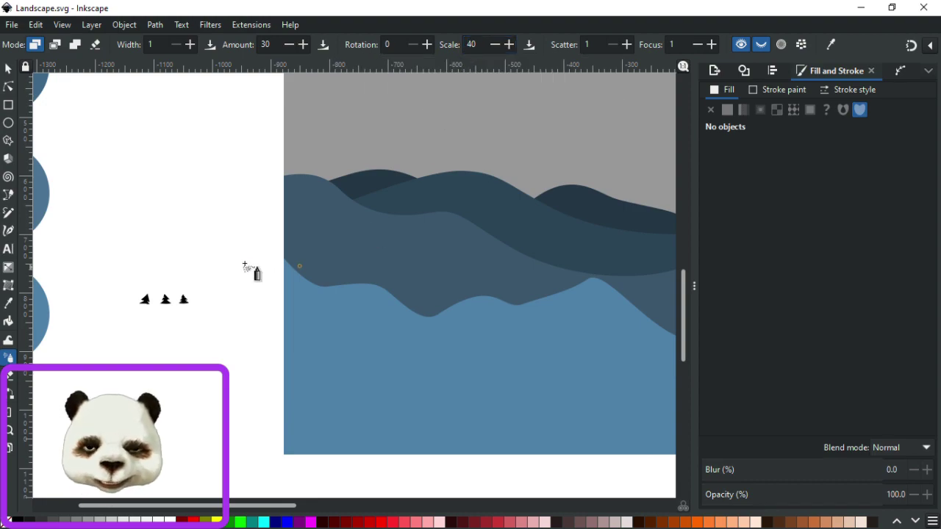
{"action": "mouse_move", "coordinate": [297, 267]}
{"action": "left_mouse_down"}
{"action": "mouse_move", "coordinate": [380, 300]}
{"action": "mouse_move", "coordinate": [451, 310]}
{"action": "mouse_move", "coordinate": [616, 287]}
{"action": "mouse_move", "coordinate": [661, 331]}
{"action": "left_mouse_up"}
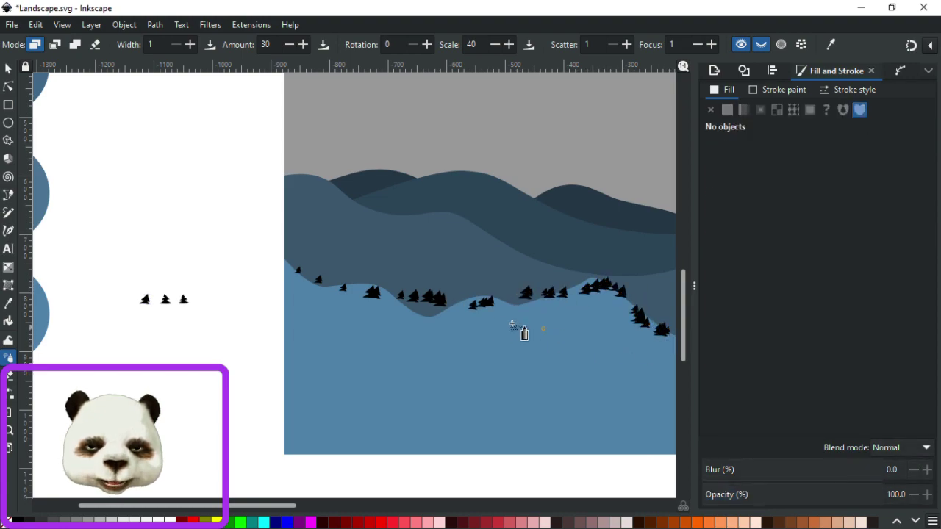
{"action": "key", "text": "ctrl+z"}
{"action": "key", "text": "ctrl+z"}
{"action": "key", "text": "ctrl+z"}
{"action": "scroll", "coordinate": [345, 277], "scroll_direction": "up", "scroll_amount": 1}
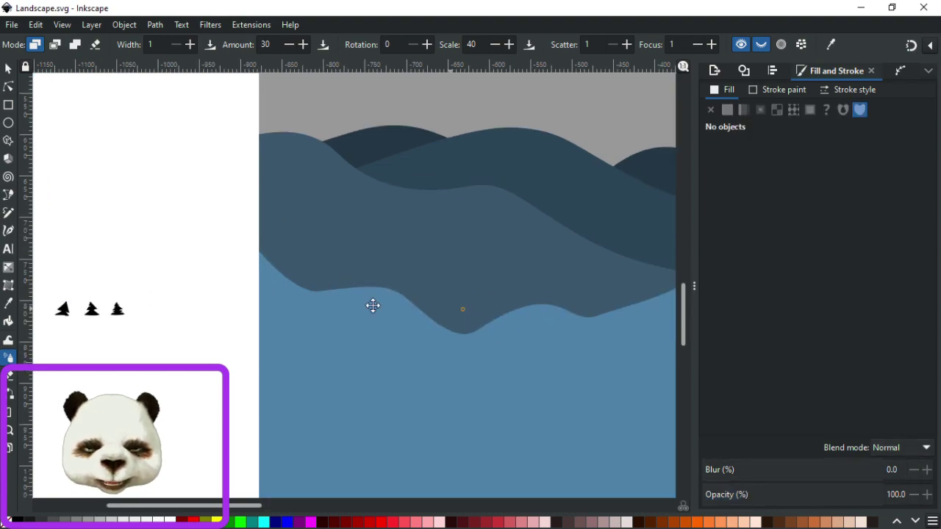
Try spraying first-tree copies along the light blue front hill's ridge at an amount of 30, and undo the stroke.
{"action": "scroll", "coordinate": [428, 307], "scroll_direction": "right", "scroll_amount": 5}
{"action": "mouse_move", "coordinate": [104, 260]}
{"action": "left_mouse_down"}
{"action": "mouse_move", "coordinate": [150, 296]}
{"action": "mouse_move", "coordinate": [235, 298]}
{"action": "mouse_move", "coordinate": [316, 342]}
{"action": "mouse_move", "coordinate": [382, 315]}
{"action": "mouse_move", "coordinate": [450, 319]}
{"action": "mouse_move", "coordinate": [557, 294]}
{"action": "left_mouse_up"}
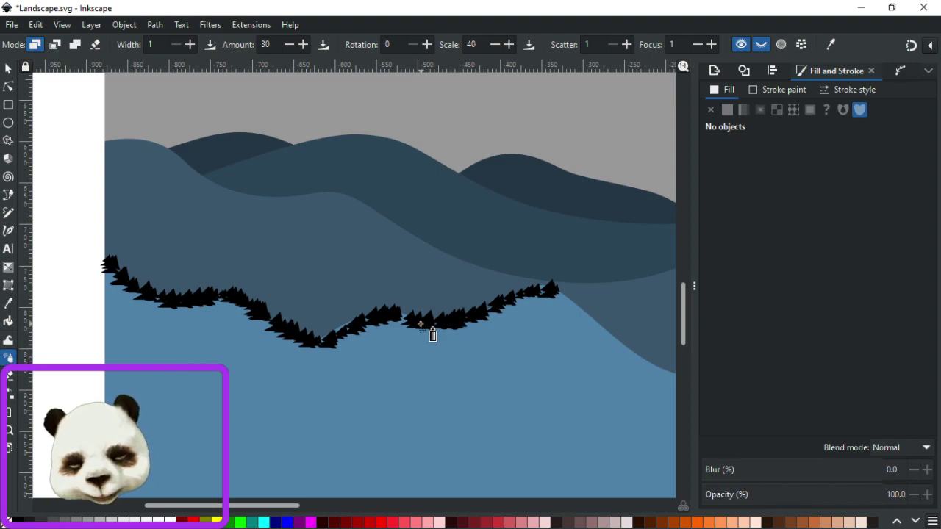
{"action": "key", "text": "ctrl+z"}
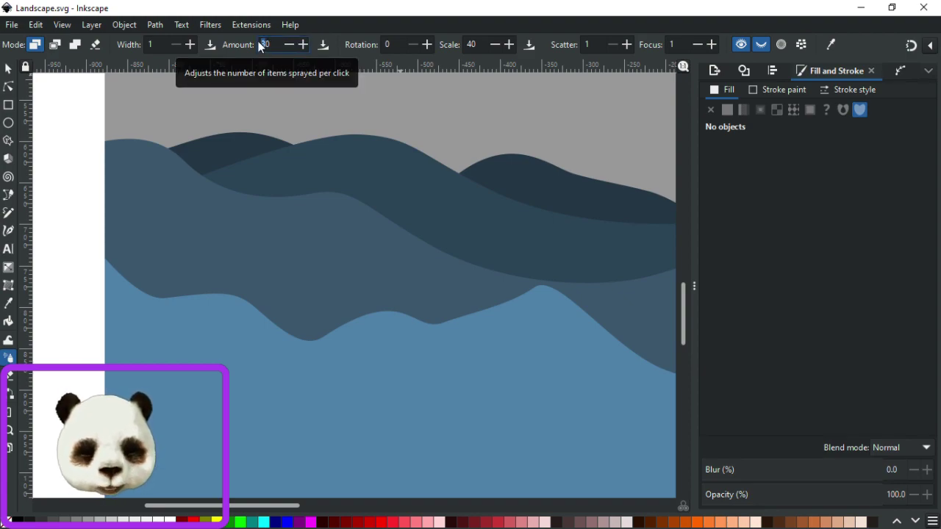
Set the Spray tool's amount to 15 and spray first-tree copies along the front hill's entire ridge down to the page's lower edge.
{"action": "key", "text": "Return"}
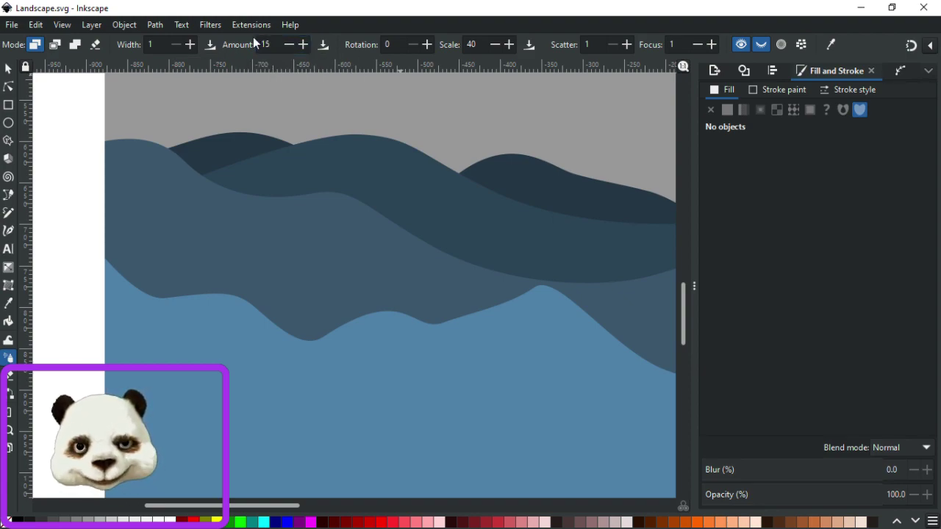
{"action": "mouse_move", "coordinate": [109, 262]}
{"action": "left_mouse_down"}
{"action": "mouse_move", "coordinate": [160, 293]}
{"action": "mouse_move", "coordinate": [233, 297]}
{"action": "mouse_move", "coordinate": [314, 340]}
{"action": "mouse_move", "coordinate": [386, 310]}
{"action": "mouse_move", "coordinate": [427, 323]}
{"action": "mouse_move", "coordinate": [545, 286]}
{"action": "mouse_move", "coordinate": [668, 376]}
{"action": "left_mouse_up"}
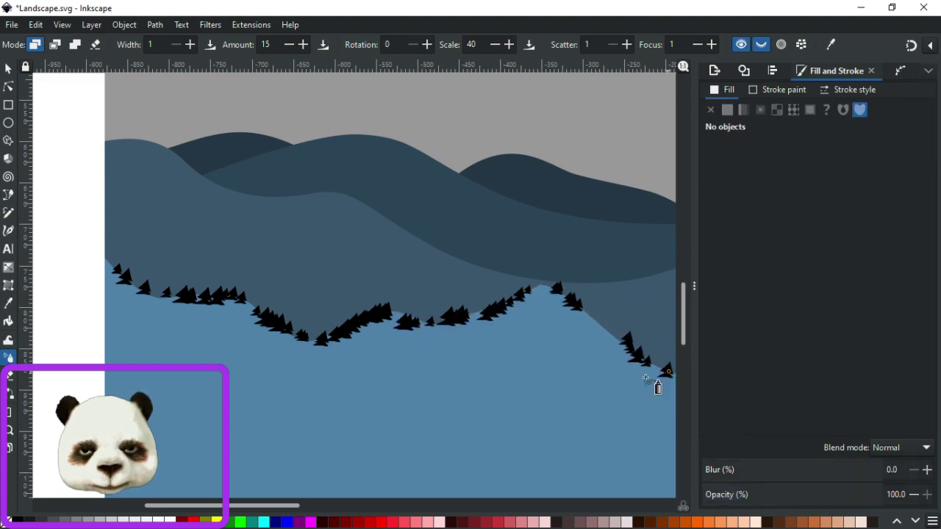
{"action": "left_click_drag", "start_coordinate": [472, 356], "coordinate": [157, 319]}
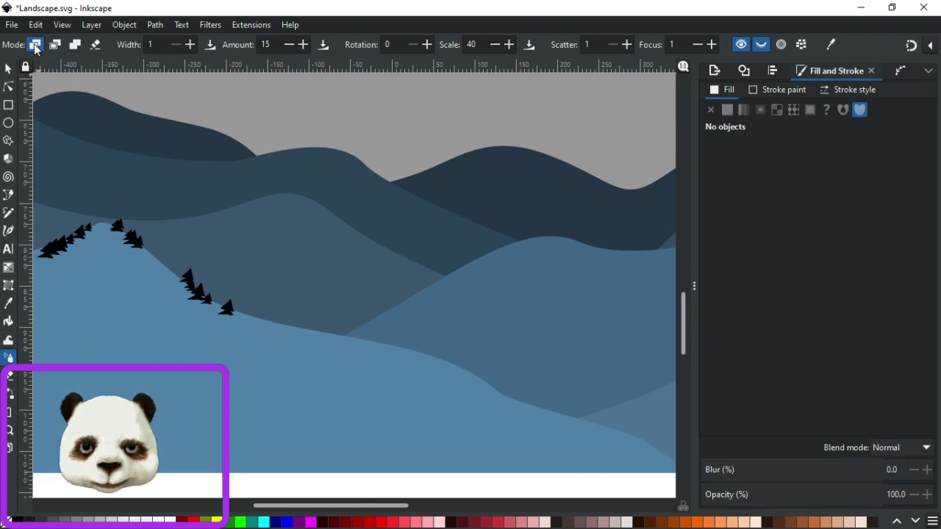
{"action": "mouse_move", "coordinate": [242, 314]}
{"action": "left_mouse_down"}
{"action": "mouse_move", "coordinate": [462, 367]}
{"action": "mouse_move", "coordinate": [509, 398]}
{"action": "mouse_move", "coordinate": [654, 447]}
{"action": "left_mouse_up"}
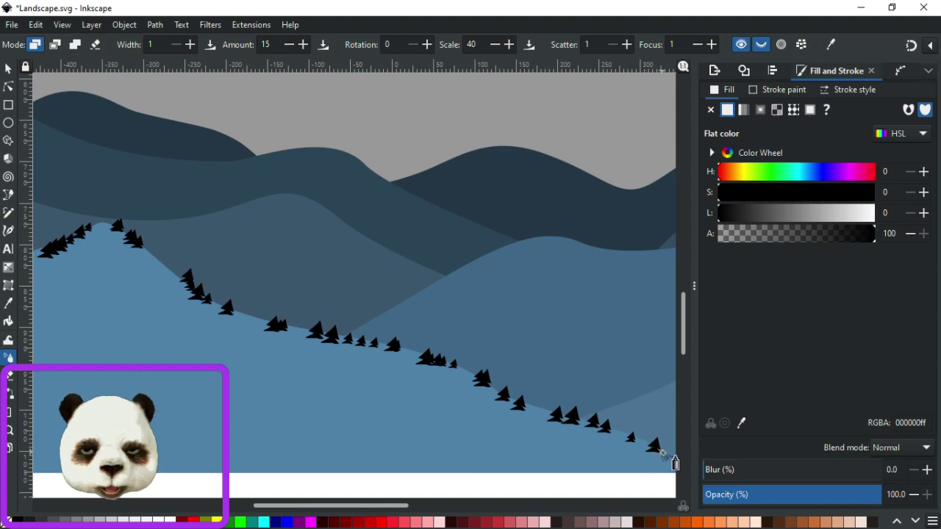
{"action": "key", "text": "Escape"}
{"action": "scroll", "coordinate": [456, 416], "scroll_direction": "down", "scroll_amount": 3}
{"action": "scroll", "coordinate": [456, 416], "scroll_direction": "right", "scroll_amount": 8}
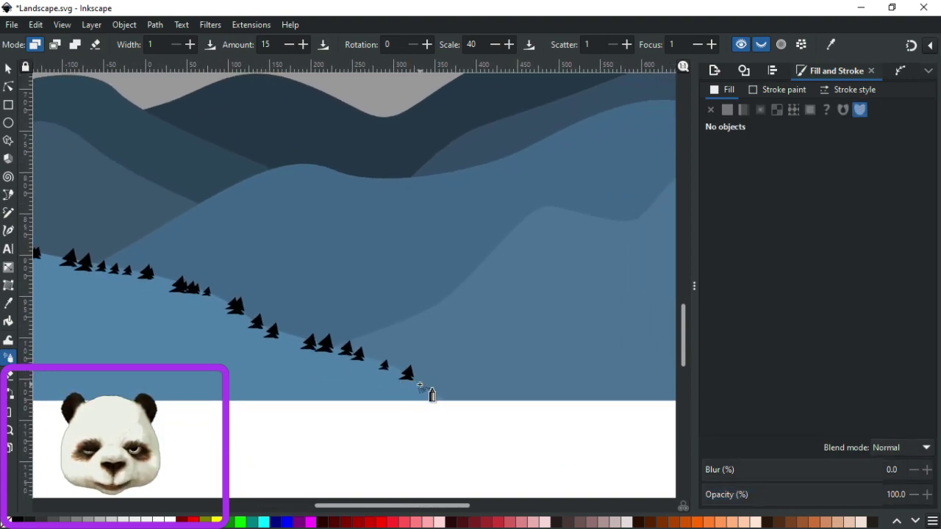
{"action": "left_click", "coordinate": [434, 391]}
{"action": "key", "text": "Escape"}
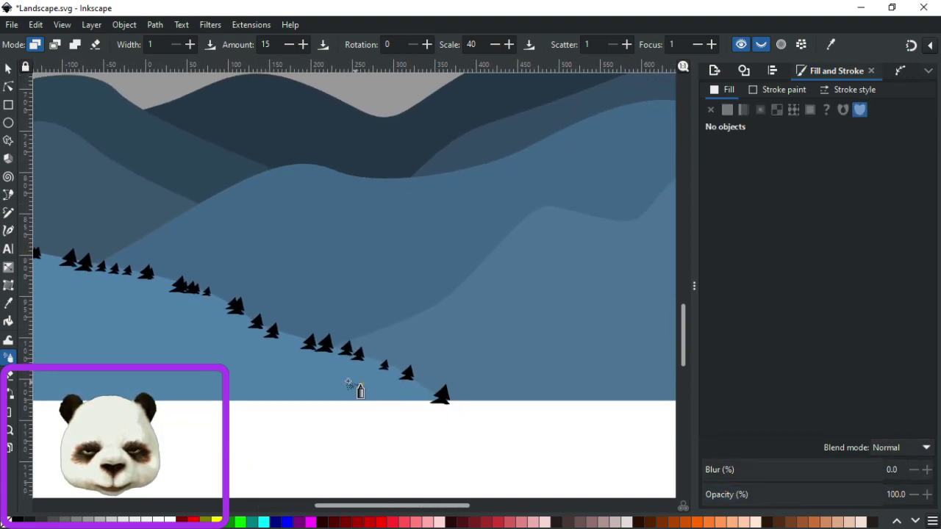
Select the second tree beside the landscape and activate the Spray tool for it.
{"action": "scroll", "coordinate": [361, 391], "scroll_direction": "down", "scroll_amount": 4, "text": "ctrl"}
{"action": "scroll", "coordinate": [111, 336], "scroll_direction": "up", "scroll_amount": 2, "text": "ctrl"}
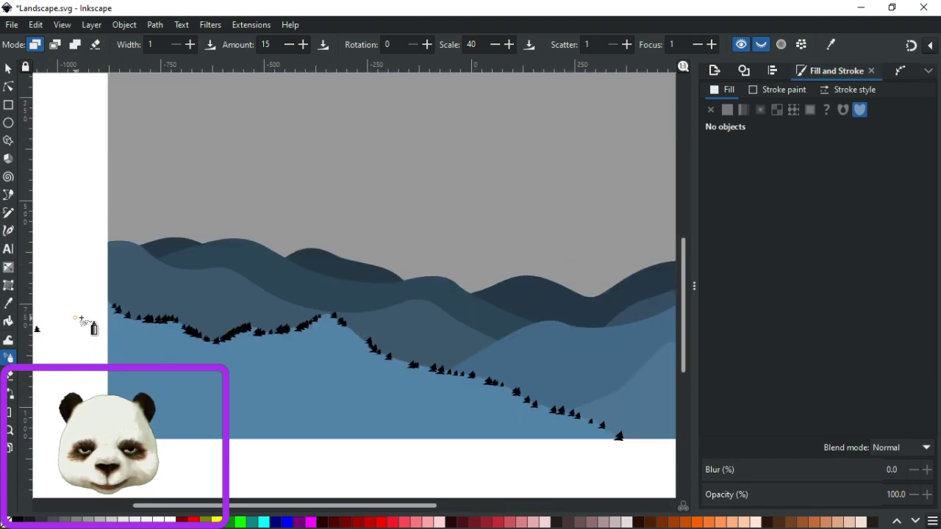
{"action": "left_click_drag", "start_coordinate": [82, 318], "coordinate": [184, 299]}
{"action": "left_click", "coordinate": [9, 69]}
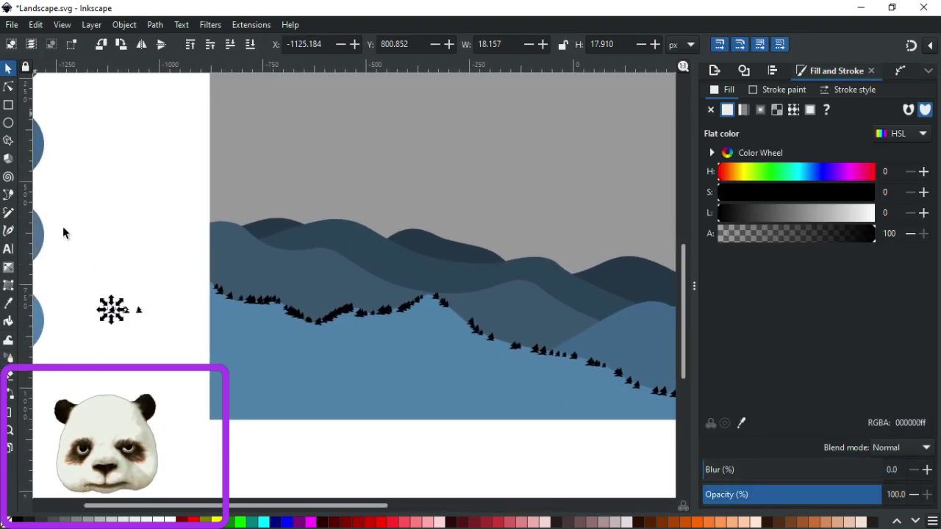
{"action": "scroll", "coordinate": [87, 277], "scroll_direction": "up", "scroll_amount": 3, "text": "ctrl"}
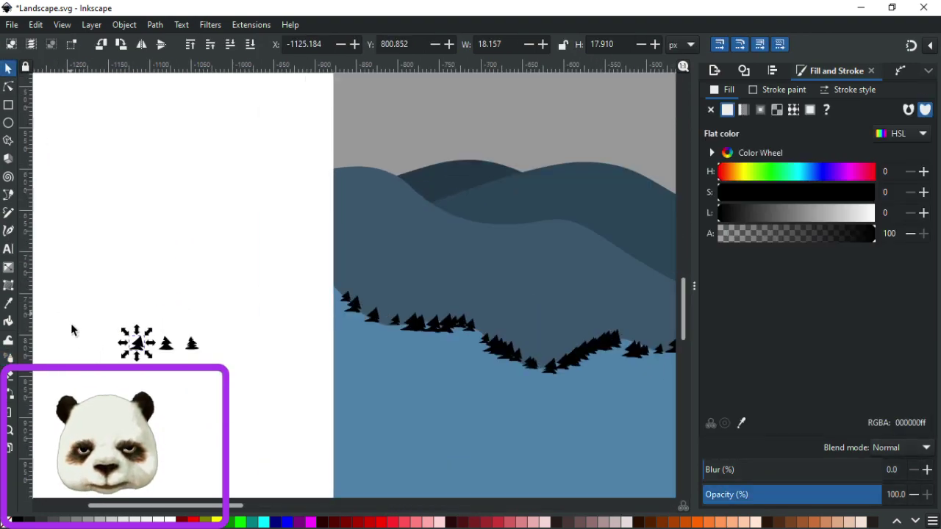
{"action": "left_click", "coordinate": [167, 347]}
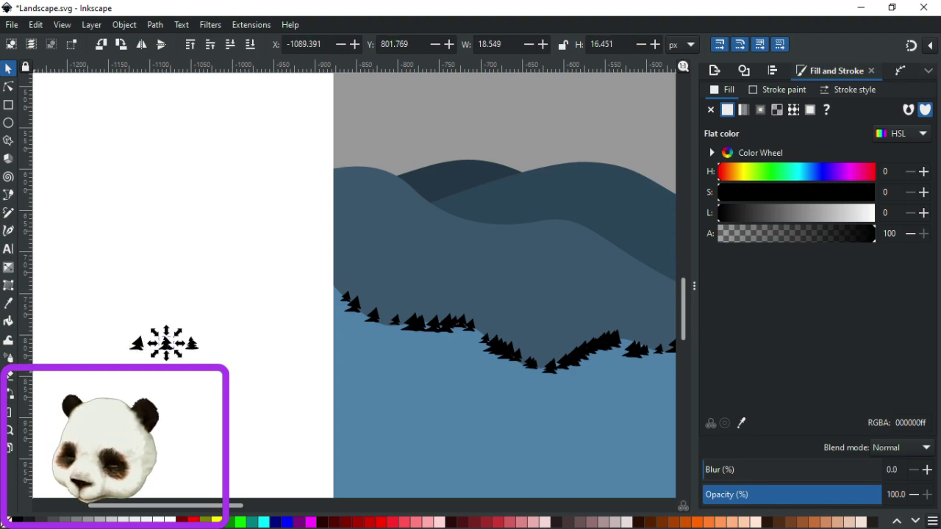
{"action": "left_click", "coordinate": [8, 358]}
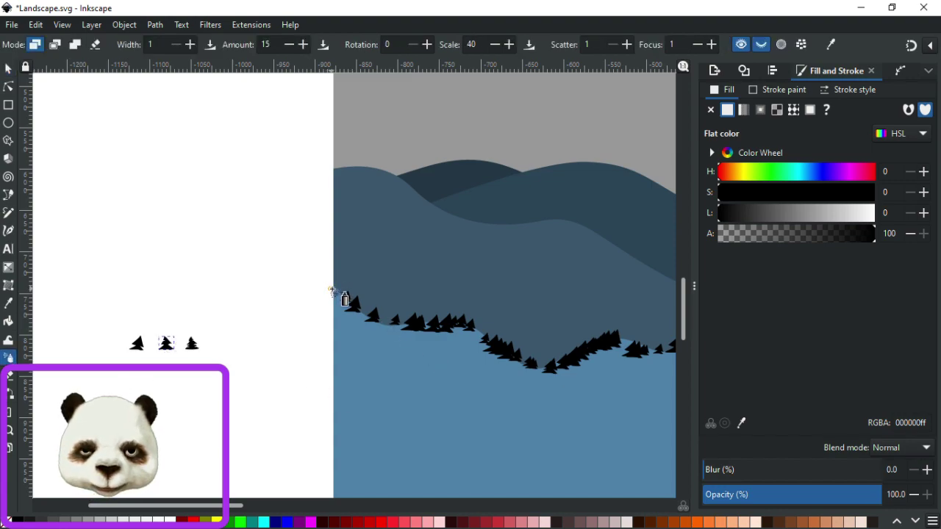
Spray second-tree copies down the left end of the front hill's ridge, undoing unwanted strokes.
{"action": "left_click_drag", "start_coordinate": [333, 291], "coordinate": [343, 296]}
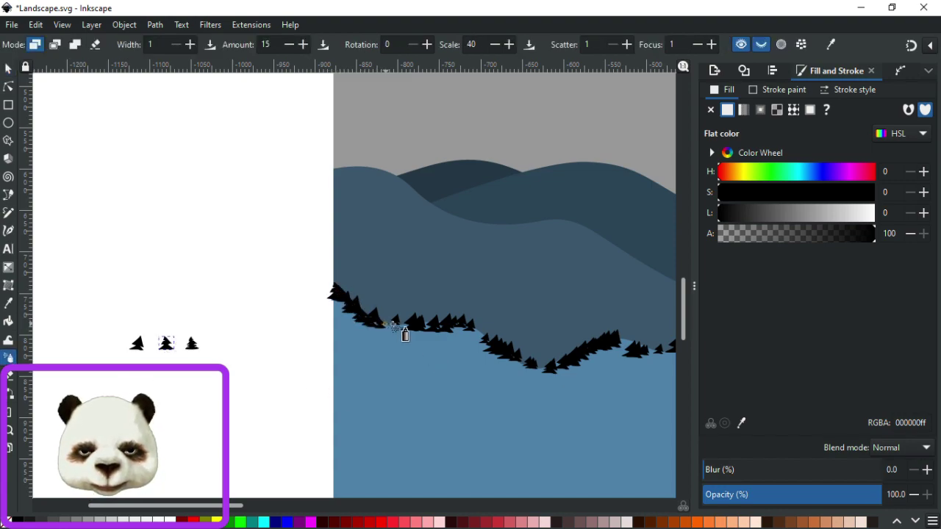
{"action": "key", "text": "ctrl+z"}
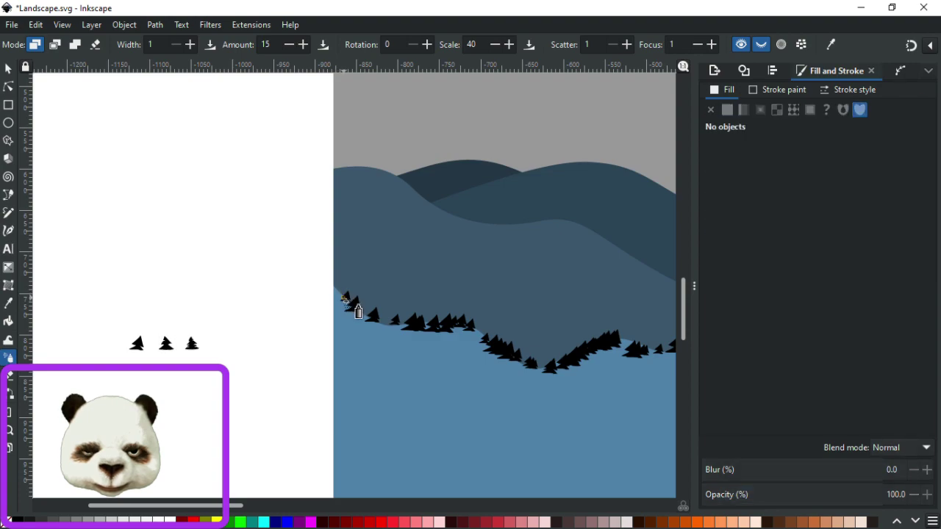
{"action": "left_click_drag", "start_coordinate": [346, 298], "coordinate": [375, 333]}
{"action": "key", "text": "ctrl+z"}
{"action": "left_click", "coordinate": [363, 309]}
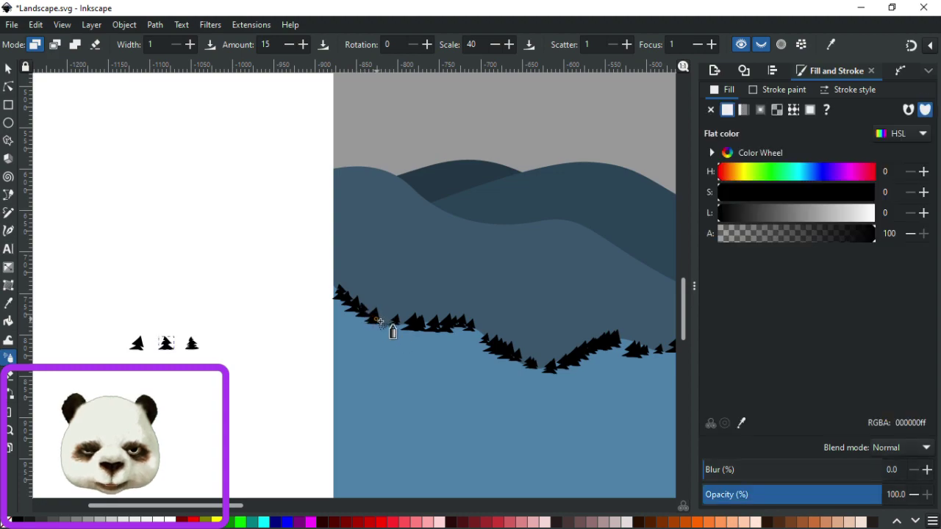
{"action": "key", "text": "ctrl+z"}
{"action": "mouse_move", "coordinate": [365, 310]}
{"action": "left_mouse_down"}
{"action": "mouse_move", "coordinate": [357, 309]}
{"action": "mouse_move", "coordinate": [368, 315]}
{"action": "mouse_move", "coordinate": [362, 305]}
{"action": "mouse_move", "coordinate": [360, 326]}
{"action": "mouse_move", "coordinate": [410, 343]}
{"action": "mouse_move", "coordinate": [355, 291]}
{"action": "mouse_move", "coordinate": [387, 321]}
{"action": "left_mouse_up"}
{"action": "key", "text": "ctrl+z"}
Fill the gaps between the front ridge's first hump and its first valley with sprayed second-tree copies.
{"action": "scroll", "coordinate": [410, 343], "scroll_direction": "up", "scroll_amount": 2}
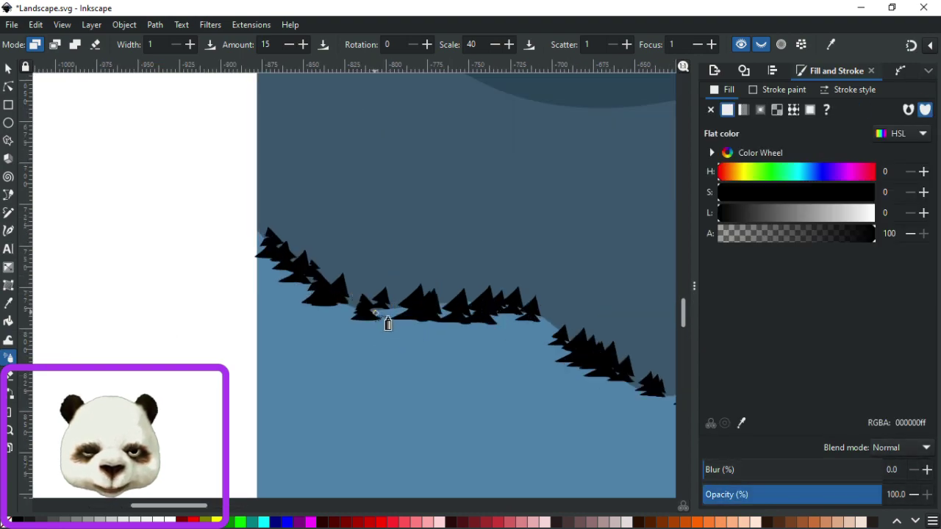
{"action": "scroll", "coordinate": [367, 316], "scroll_direction": "right", "scroll_amount": 5}
{"action": "scroll", "coordinate": [368, 315], "scroll_direction": "down", "scroll_amount": 2}
{"action": "left_click_drag", "start_coordinate": [406, 281], "coordinate": [422, 300]}
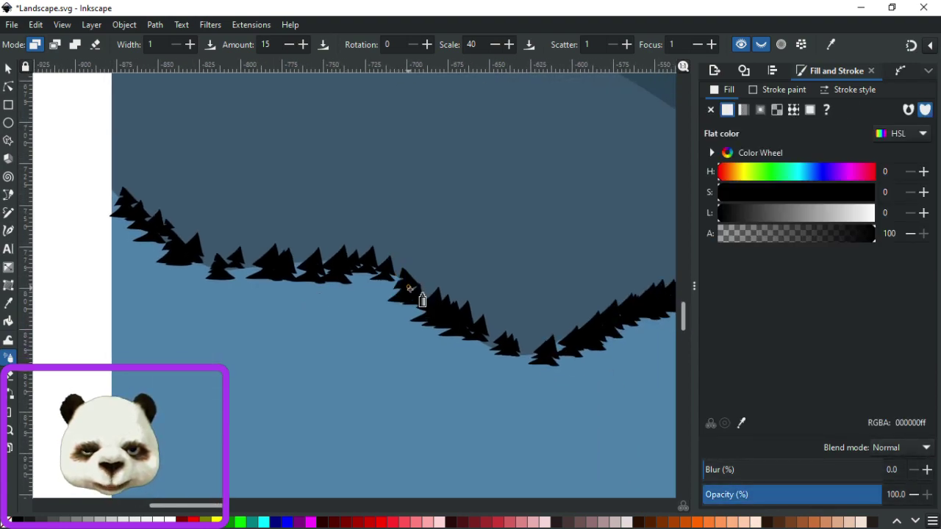
{"action": "scroll", "coordinate": [331, 301], "scroll_direction": "down", "scroll_amount": 2}
{"action": "mouse_move", "coordinate": [338, 289]}
{"action": "left_mouse_down"}
{"action": "mouse_move", "coordinate": [361, 319]}
{"action": "mouse_move", "coordinate": [360, 288]}
{"action": "mouse_move", "coordinate": [381, 315]}
{"action": "left_mouse_up"}
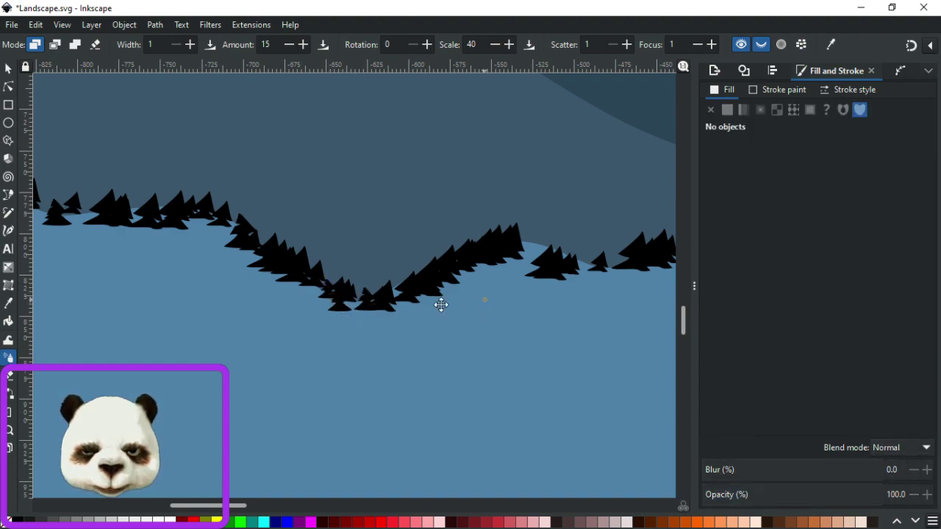
Spray second-tree copies from the front ridge's middle hump across its highest peak and down the upper slope.
{"action": "scroll", "coordinate": [437, 304], "scroll_direction": "right", "scroll_amount": 6}
{"action": "scroll", "coordinate": [335, 314], "scroll_direction": "up", "scroll_amount": 1}
{"action": "mouse_move", "coordinate": [340, 276]}
{"action": "left_mouse_down"}
{"action": "mouse_move", "coordinate": [382, 303]}
{"action": "mouse_move", "coordinate": [342, 277]}
{"action": "mouse_move", "coordinate": [374, 308]}
{"action": "mouse_move", "coordinate": [402, 309]}
{"action": "mouse_move", "coordinate": [382, 287]}
{"action": "mouse_move", "coordinate": [407, 309]}
{"action": "mouse_move", "coordinate": [371, 281]}
{"action": "mouse_move", "coordinate": [452, 309]}
{"action": "mouse_move", "coordinate": [308, 341]}
{"action": "mouse_move", "coordinate": [355, 309]}
{"action": "mouse_move", "coordinate": [385, 330]}
{"action": "mouse_move", "coordinate": [423, 331]}
{"action": "mouse_move", "coordinate": [441, 319]}
{"action": "mouse_move", "coordinate": [357, 310]}
{"action": "mouse_move", "coordinate": [416, 322]}
{"action": "left_mouse_up"}
{"action": "scroll", "coordinate": [363, 330], "scroll_direction": "right", "scroll_amount": 5}
{"action": "left_click_drag", "start_coordinate": [479, 264], "coordinate": [531, 298]}
{"action": "scroll", "coordinate": [420, 326], "scroll_direction": "right", "scroll_amount": 8}
{"action": "scroll", "coordinate": [420, 326], "scroll_direction": "down", "scroll_amount": 2}
{"action": "left_click_drag", "start_coordinate": [328, 261], "coordinate": [426, 357]}
Spray second-tree copies into the gaps between the sparse trees midway down the front hill's long slope.
{"action": "scroll", "coordinate": [287, 284], "scroll_direction": "right", "scroll_amount": 6}
{"action": "scroll", "coordinate": [288, 284], "scroll_direction": "down", "scroll_amount": 3}
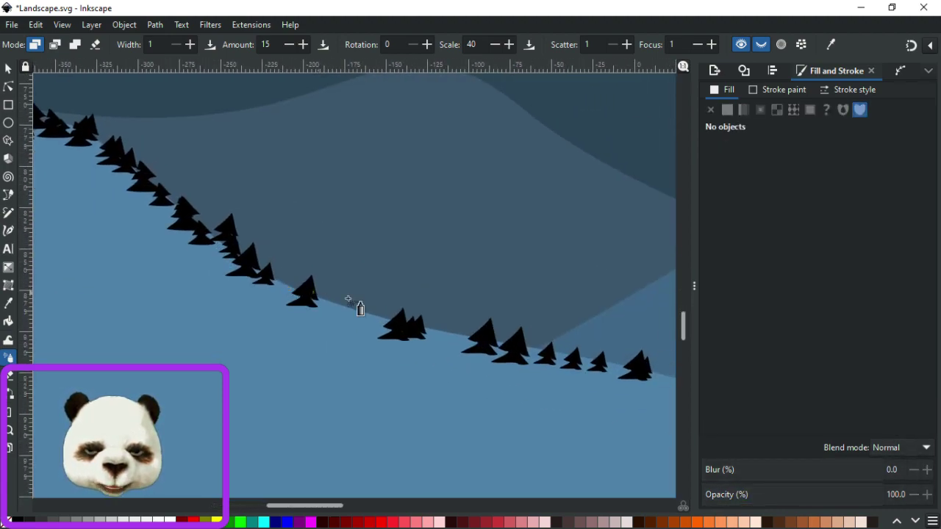
{"action": "mouse_move", "coordinate": [331, 293]}
{"action": "left_mouse_down"}
{"action": "mouse_move", "coordinate": [394, 324]}
{"action": "mouse_move", "coordinate": [337, 292]}
{"action": "mouse_move", "coordinate": [380, 322]}
{"action": "mouse_move", "coordinate": [335, 297]}
{"action": "mouse_move", "coordinate": [319, 326]}
{"action": "left_mouse_up"}
{"action": "left_click_drag", "start_coordinate": [284, 279], "coordinate": [285, 280]}
{"action": "mouse_move", "coordinate": [452, 330]}
{"action": "left_mouse_down"}
{"action": "mouse_move", "coordinate": [478, 357]}
{"action": "mouse_move", "coordinate": [470, 352]}
{"action": "left_mouse_up"}
Continue filling gaps with second-tree copies where the front hill's slope passes the neighbouring medium-blue hill.
{"action": "scroll", "coordinate": [357, 325], "scroll_direction": "right", "scroll_amount": 8}
{"action": "scroll", "coordinate": [357, 326], "scroll_direction": "up", "scroll_amount": 3}
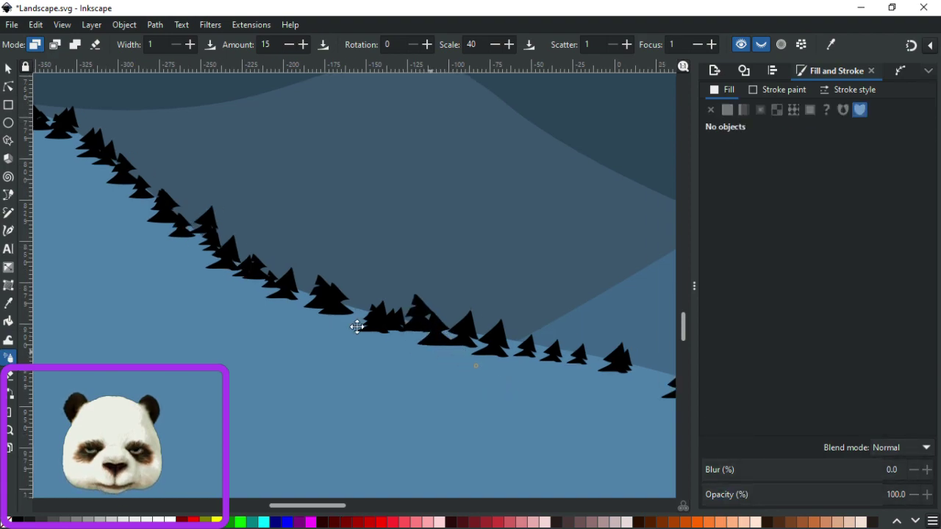
{"action": "mouse_move", "coordinate": [428, 305]}
{"action": "left_mouse_down"}
{"action": "mouse_move", "coordinate": [394, 289]}
{"action": "mouse_move", "coordinate": [441, 323]}
{"action": "left_mouse_up"}
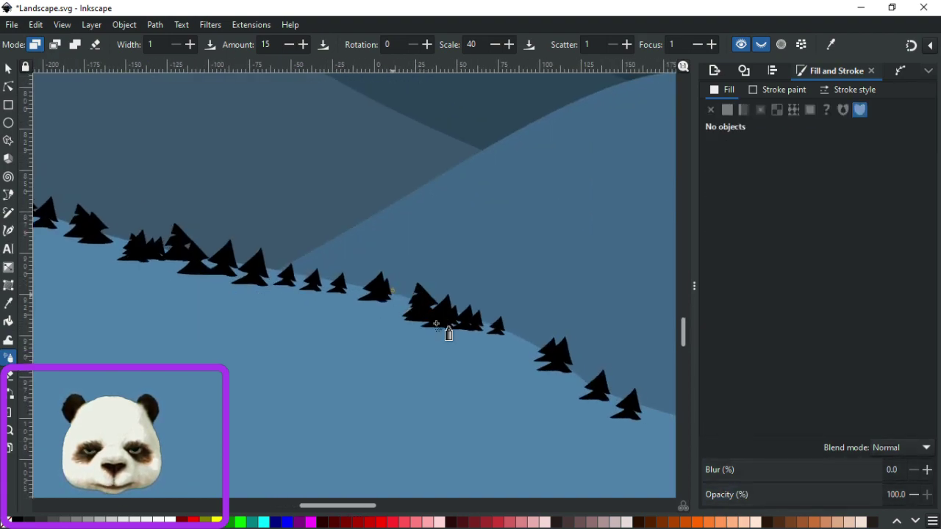
{"action": "left_click_drag", "start_coordinate": [404, 292], "coordinate": [406, 293]}
{"action": "left_click_drag", "start_coordinate": [517, 335], "coordinate": [514, 337]}
Try spraying long strokes of second-tree copies down the front hill's lower slope, and undo them.
{"action": "left_click_drag", "start_coordinate": [544, 383], "coordinate": [309, 262]}
{"action": "left_click_drag", "start_coordinate": [371, 279], "coordinate": [478, 328]}
{"action": "key", "text": "ctrl+z"}
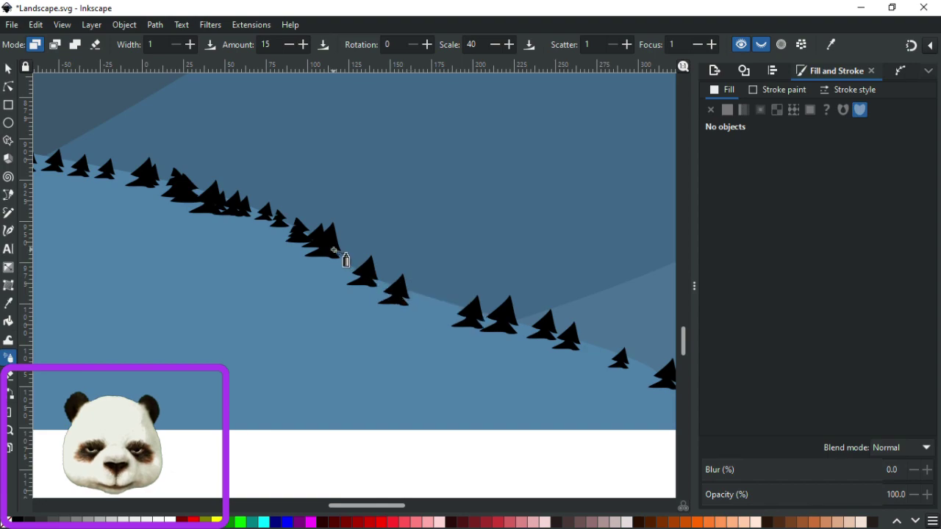
{"action": "mouse_move", "coordinate": [342, 250]}
{"action": "left_mouse_down"}
{"action": "mouse_move", "coordinate": [452, 302]}
{"action": "mouse_move", "coordinate": [494, 329]}
{"action": "left_mouse_up"}
{"action": "key", "text": "ctrl+z"}
{"action": "left_click_drag", "start_coordinate": [364, 270], "coordinate": [474, 317]}
{"action": "key", "text": "ctrl+z"}
Add short sprays of second-tree copies along the front hill's lowest slope near the page's lower edge, undoing one long stroke.
{"action": "left_click_drag", "start_coordinate": [347, 263], "coordinate": [390, 296]}
{"action": "mouse_move", "coordinate": [458, 315]}
{"action": "left_mouse_down"}
{"action": "mouse_move", "coordinate": [424, 295]}
{"action": "mouse_move", "coordinate": [458, 313]}
{"action": "mouse_move", "coordinate": [438, 316]}
{"action": "mouse_move", "coordinate": [410, 285]}
{"action": "mouse_move", "coordinate": [431, 305]}
{"action": "left_mouse_up"}
{"action": "left_click_drag", "start_coordinate": [525, 363], "coordinate": [287, 272]}
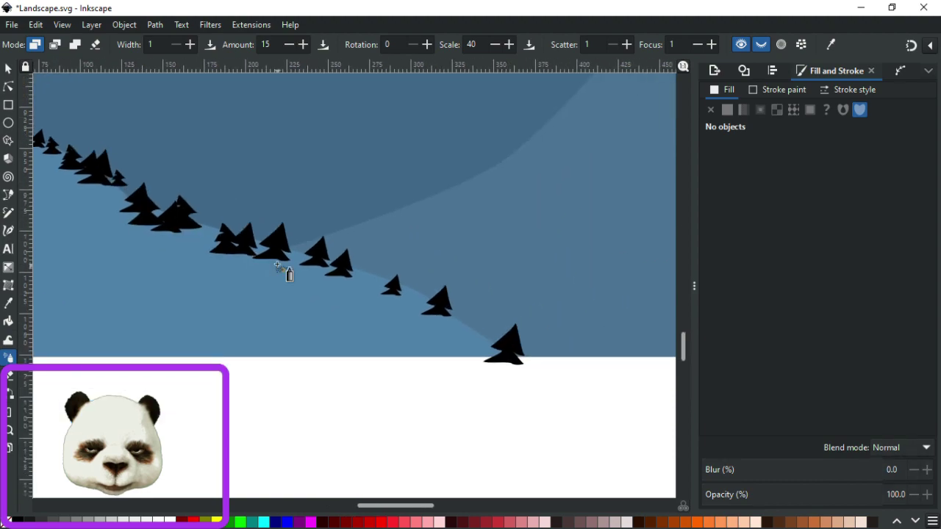
{"action": "mouse_move", "coordinate": [357, 262]}
{"action": "left_mouse_down"}
{"action": "mouse_move", "coordinate": [398, 306]}
{"action": "mouse_move", "coordinate": [433, 303]}
{"action": "mouse_move", "coordinate": [406, 288]}
{"action": "mouse_move", "coordinate": [471, 337]}
{"action": "left_mouse_up"}
{"action": "key", "text": "ctrl+z"}
{"action": "mouse_move", "coordinate": [411, 294]}
{"action": "left_mouse_down"}
{"action": "mouse_move", "coordinate": [466, 328]}
{"action": "mouse_move", "coordinate": [449, 338]}
{"action": "left_mouse_up"}
{"action": "mouse_move", "coordinate": [405, 281]}
{"action": "left_mouse_down"}
{"action": "mouse_move", "coordinate": [410, 292]}
{"action": "mouse_move", "coordinate": [397, 305]}
{"action": "left_mouse_up"}
Select the third tree beside the landscape and activate the Spray tool for it.
{"action": "scroll", "coordinate": [250, 294], "scroll_direction": "down", "scroll_amount": 7}
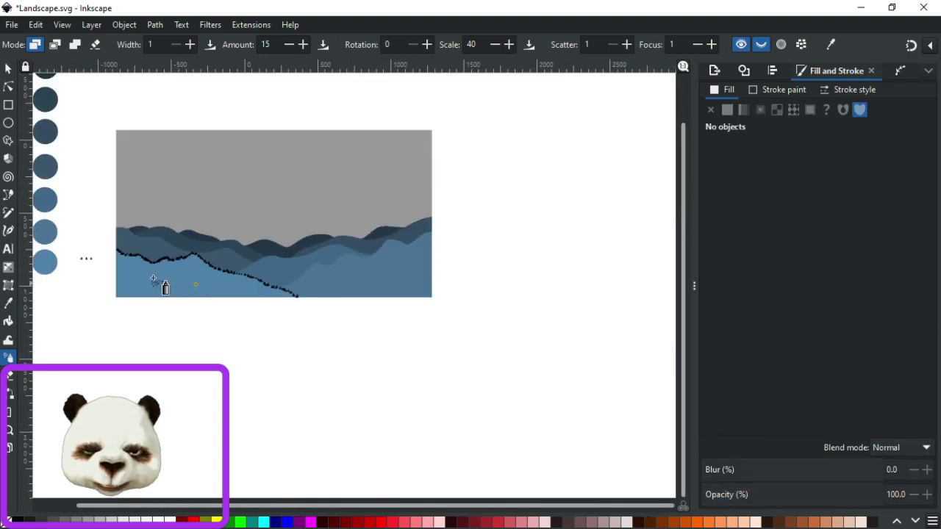
{"action": "scroll", "coordinate": [165, 262], "scroll_direction": "up", "scroll_amount": 3}
{"action": "scroll", "coordinate": [332, 286], "scroll_direction": "left", "scroll_amount": 5}
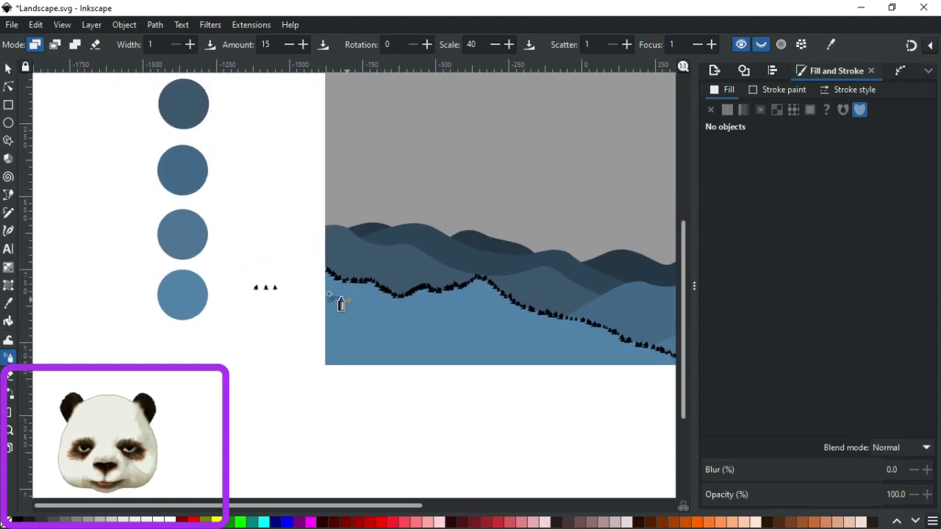
{"action": "scroll", "coordinate": [316, 307], "scroll_direction": "up", "scroll_amount": 5}
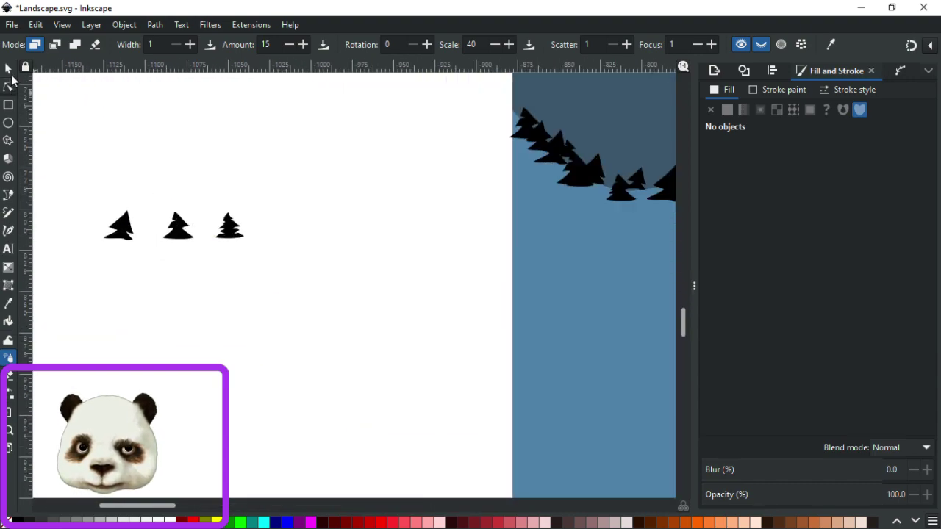
{"action": "left_click", "coordinate": [8, 68]}
{"action": "left_click", "coordinate": [178, 225]}
{"action": "left_click", "coordinate": [227, 230]}
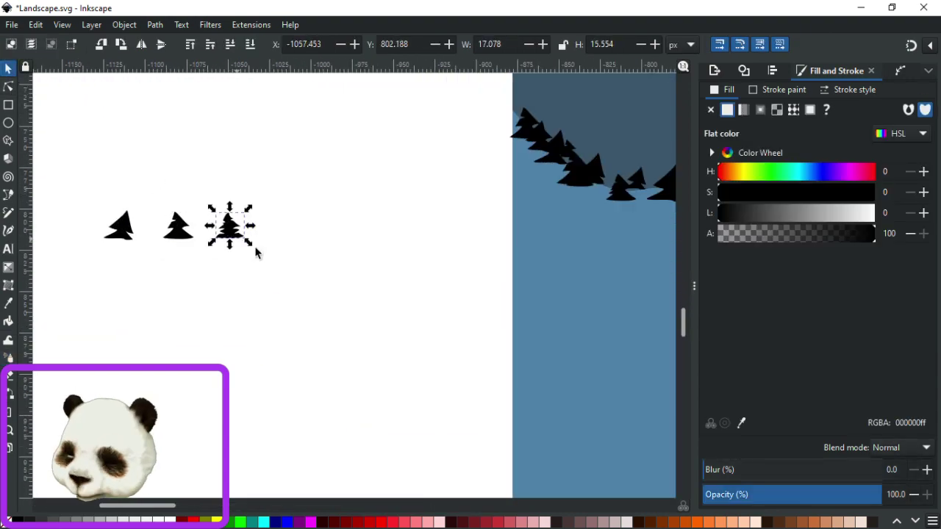
{"action": "left_click", "coordinate": [8, 358]}
Spray third-tree copies along the left end and first hump of the front hill's ridge.
{"action": "scroll", "coordinate": [466, 292], "scroll_direction": "down", "scroll_amount": 2}
{"action": "scroll", "coordinate": [316, 330], "scroll_direction": "right", "scroll_amount": 3}
{"action": "scroll", "coordinate": [305, 243], "scroll_direction": "up", "scroll_amount": 1}
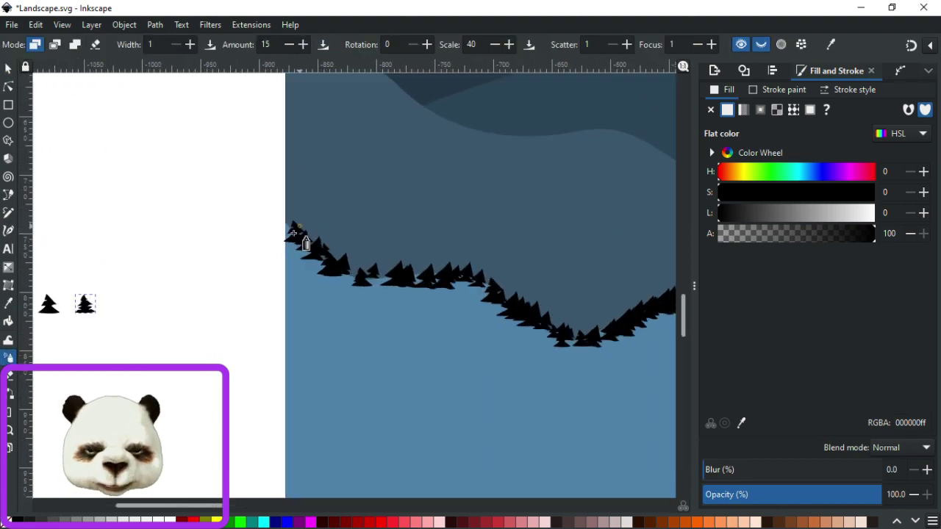
{"action": "mouse_move", "coordinate": [287, 220]}
{"action": "left_mouse_down"}
{"action": "mouse_move", "coordinate": [320, 270]}
{"action": "mouse_move", "coordinate": [362, 289]}
{"action": "mouse_move", "coordinate": [343, 256]}
{"action": "mouse_move", "coordinate": [355, 289]}
{"action": "mouse_move", "coordinate": [282, 226]}
{"action": "mouse_move", "coordinate": [300, 255]}
{"action": "left_mouse_up"}
{"action": "scroll", "coordinate": [362, 283], "scroll_direction": "up", "scroll_amount": 2}
{"action": "scroll", "coordinate": [252, 240], "scroll_direction": "down", "scroll_amount": 2}
{"action": "scroll", "coordinate": [253, 240], "scroll_direction": "right", "scroll_amount": 5}
{"action": "mouse_move", "coordinate": [189, 207]}
{"action": "left_mouse_down"}
{"action": "mouse_move", "coordinate": [223, 222]}
{"action": "mouse_move", "coordinate": [220, 209]}
{"action": "mouse_move", "coordinate": [179, 236]}
{"action": "mouse_move", "coordinate": [230, 202]}
{"action": "mouse_move", "coordinate": [191, 230]}
{"action": "mouse_move", "coordinate": [348, 271]}
{"action": "mouse_move", "coordinate": [170, 249]}
{"action": "mouse_move", "coordinate": [184, 206]}
{"action": "mouse_move", "coordinate": [196, 206]}
{"action": "mouse_move", "coordinate": [212, 222]}
{"action": "mouse_move", "coordinate": [148, 229]}
{"action": "mouse_move", "coordinate": [120, 221]}
{"action": "mouse_move", "coordinate": [240, 239]}
{"action": "mouse_move", "coordinate": [202, 208]}
{"action": "mouse_move", "coordinate": [210, 214]}
{"action": "mouse_move", "coordinate": [225, 203]}
{"action": "mouse_move", "coordinate": [194, 221]}
{"action": "mouse_move", "coordinate": [219, 200]}
{"action": "mouse_move", "coordinate": [208, 241]}
{"action": "left_mouse_up"}
{"action": "scroll", "coordinate": [353, 277], "scroll_direction": "right", "scroll_amount": 5}
{"action": "scroll", "coordinate": [242, 235], "scroll_direction": "left", "scroll_amount": 4}
{"action": "scroll", "coordinate": [215, 217], "scroll_direction": "up", "scroll_amount": 1}
{"action": "scroll", "coordinate": [309, 280], "scroll_direction": "left", "scroll_amount": 3}
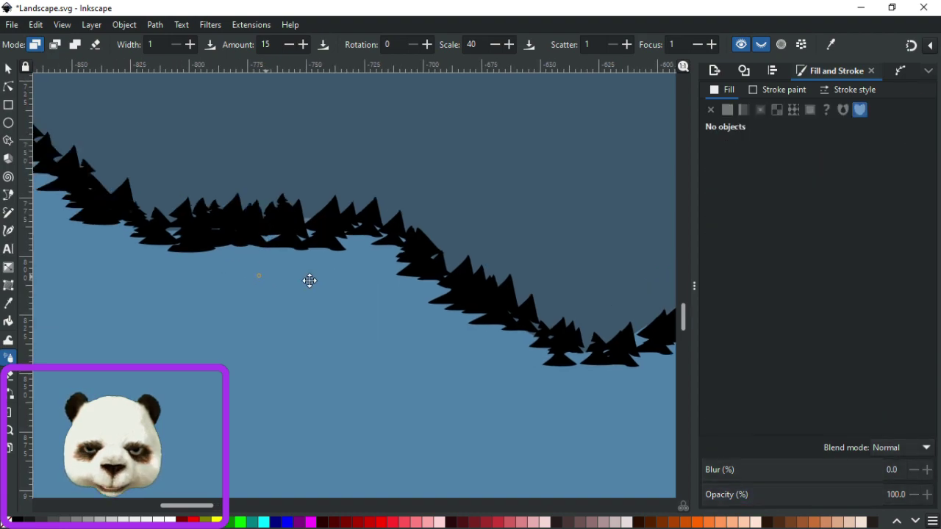
Spray third-tree copies in the front ridge's first valley and at the foot of the following rise, undoing unwanted strokes.
{"action": "scroll", "coordinate": [310, 280], "scroll_direction": "left", "scroll_amount": 3}
{"action": "scroll", "coordinate": [453, 298], "scroll_direction": "right", "scroll_amount": 14}
{"action": "scroll", "coordinate": [452, 297], "scroll_direction": "down", "scroll_amount": 4}
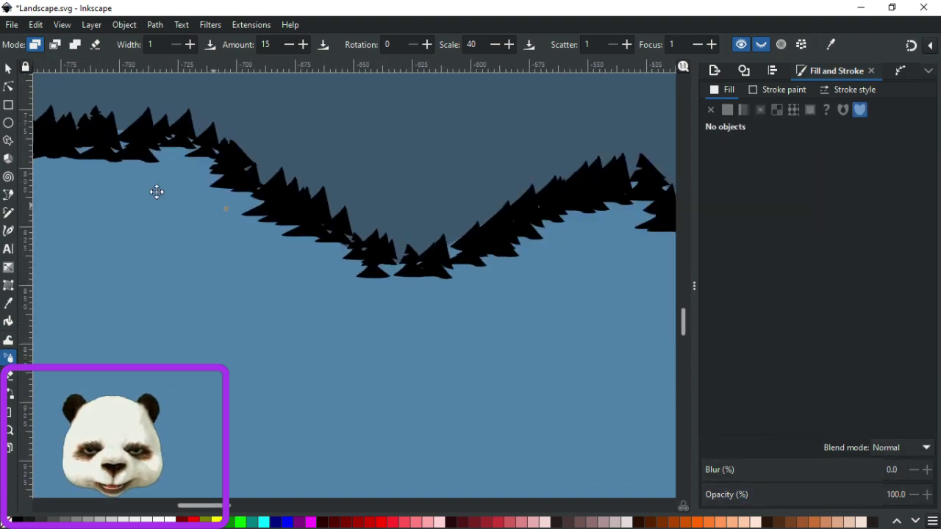
{"action": "mouse_move", "coordinate": [308, 231]}
{"action": "left_mouse_down"}
{"action": "mouse_move", "coordinate": [305, 252]}
{"action": "mouse_move", "coordinate": [323, 246]}
{"action": "mouse_move", "coordinate": [303, 265]}
{"action": "left_mouse_up"}
{"action": "key", "text": "ctrl+z"}
{"action": "mouse_move", "coordinate": [325, 232]}
{"action": "left_mouse_down"}
{"action": "mouse_move", "coordinate": [310, 246]}
{"action": "mouse_move", "coordinate": [323, 239]}
{"action": "mouse_move", "coordinate": [261, 247]}
{"action": "left_mouse_up"}
{"action": "key", "text": "ctrl+z"}
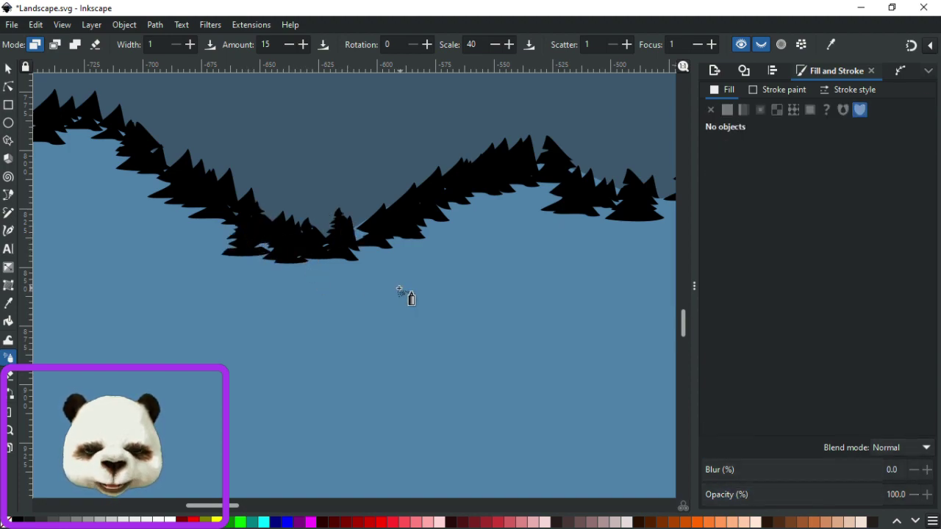
{"action": "left_click_drag", "start_coordinate": [405, 294], "coordinate": [170, 335]}
{"action": "left_click_drag", "start_coordinate": [144, 254], "coordinate": [142, 304]}
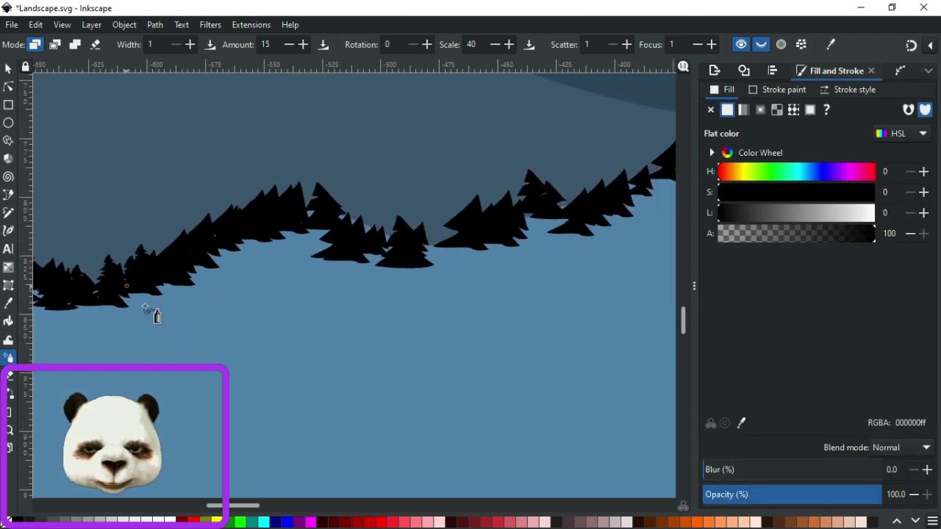
Spray third-tree copies over the front ridge's middle hump and into the dip beyond it.
{"action": "scroll", "coordinate": [228, 266], "scroll_direction": "right", "scroll_amount": 3}
{"action": "scroll", "coordinate": [227, 266], "scroll_direction": "up", "scroll_amount": 2}
{"action": "mouse_move", "coordinate": [185, 254]}
{"action": "left_mouse_down"}
{"action": "mouse_move", "coordinate": [346, 312]}
{"action": "mouse_move", "coordinate": [269, 315]}
{"action": "mouse_move", "coordinate": [294, 316]}
{"action": "left_mouse_up"}
{"action": "left_click", "coordinate": [260, 319]}
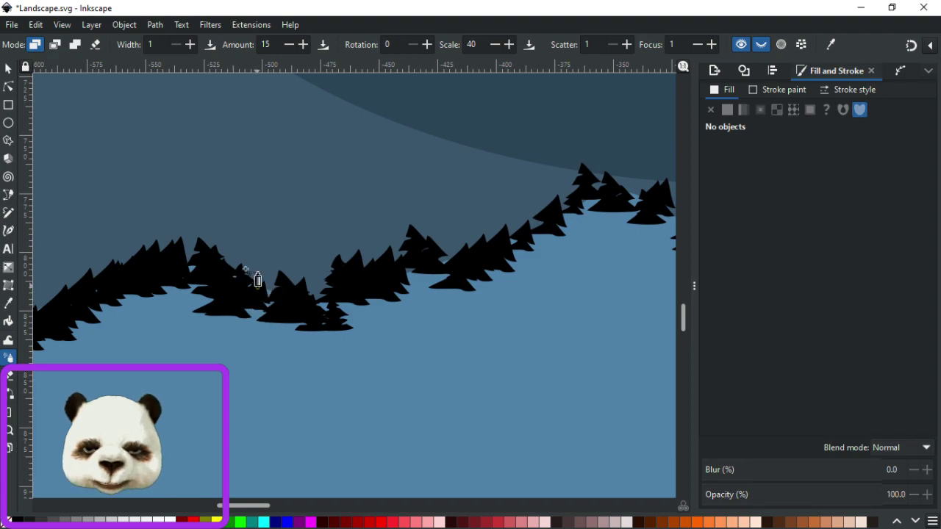
{"action": "left_click", "coordinate": [198, 272]}
{"action": "left_click", "coordinate": [193, 276]}
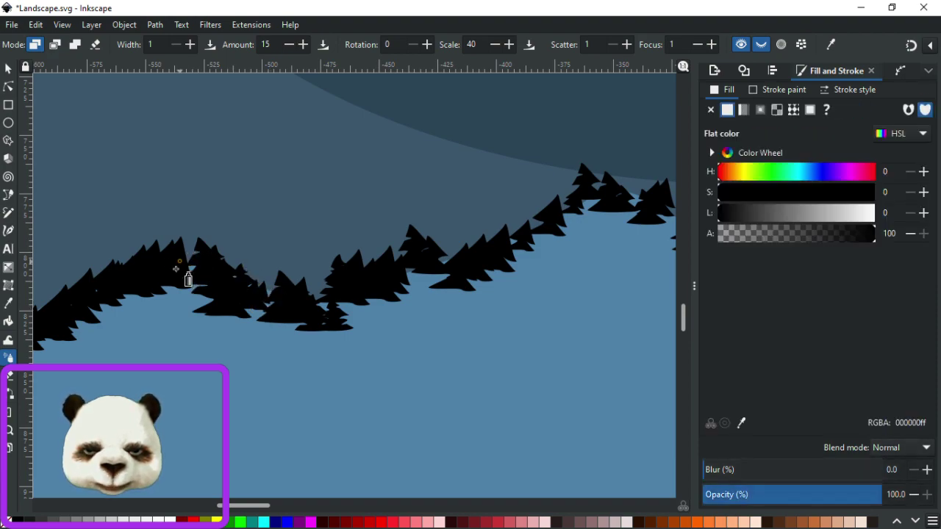
Spray third-tree copies over the rise leading to the front ridge's peak and along the slope descending beyond it.
{"action": "scroll", "coordinate": [217, 269], "scroll_direction": "up", "scroll_amount": 2}
{"action": "scroll", "coordinate": [216, 269], "scroll_direction": "right", "scroll_amount": 5}
{"action": "left_click_drag", "start_coordinate": [221, 309], "coordinate": [235, 311]}
{"action": "left_click_drag", "start_coordinate": [287, 273], "coordinate": [197, 318]}
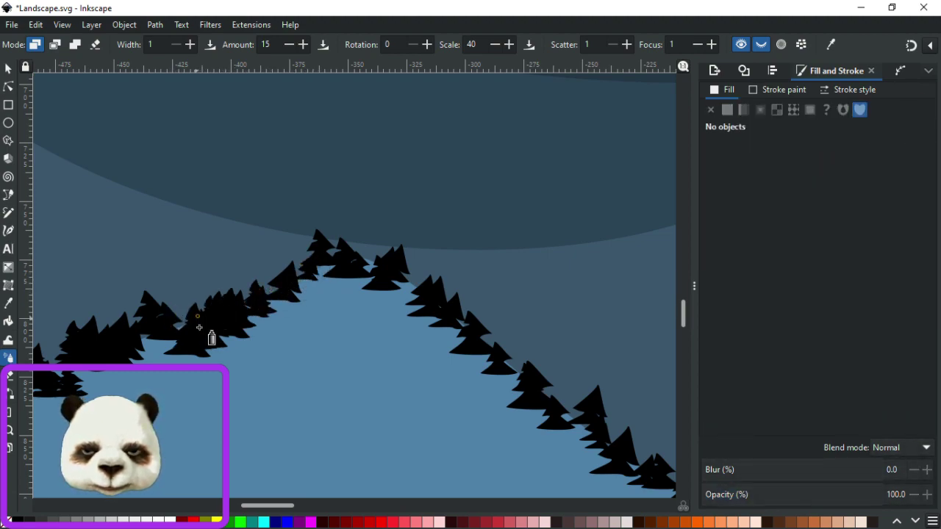
{"action": "scroll", "coordinate": [334, 338], "scroll_direction": "right", "scroll_amount": 5}
{"action": "scroll", "coordinate": [334, 337], "scroll_direction": "down", "scroll_amount": 2}
{"action": "mouse_move", "coordinate": [242, 246]}
{"action": "left_mouse_down"}
{"action": "mouse_move", "coordinate": [447, 392]}
{"action": "mouse_move", "coordinate": [503, 419]}
{"action": "left_mouse_up"}
Spray third-tree copies down the front ridge's long lower slope and fill the remaining gaps along it.
{"action": "scroll", "coordinate": [465, 357], "scroll_direction": "right", "scroll_amount": 7}
{"action": "scroll", "coordinate": [466, 357], "scroll_direction": "down", "scroll_amount": 3}
{"action": "mouse_move", "coordinate": [195, 246]}
{"action": "left_mouse_down"}
{"action": "mouse_move", "coordinate": [294, 280]}
{"action": "mouse_move", "coordinate": [580, 342]}
{"action": "mouse_move", "coordinate": [536, 355]}
{"action": "left_mouse_up"}
{"action": "scroll", "coordinate": [378, 296], "scroll_direction": "down", "scroll_amount": 5}
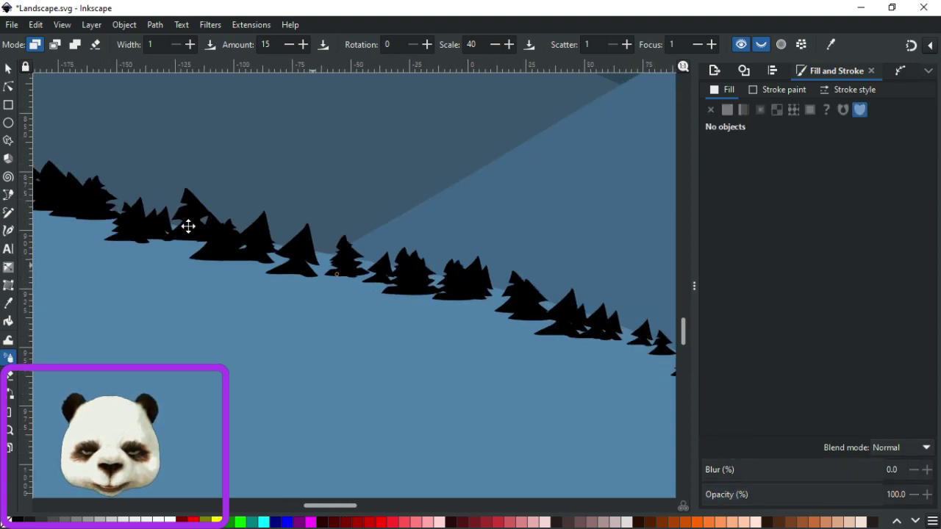
{"action": "mouse_move", "coordinate": [301, 263]}
{"action": "left_mouse_down"}
{"action": "mouse_move", "coordinate": [486, 327]}
{"action": "mouse_move", "coordinate": [566, 368]}
{"action": "mouse_move", "coordinate": [547, 356]}
{"action": "left_mouse_up"}
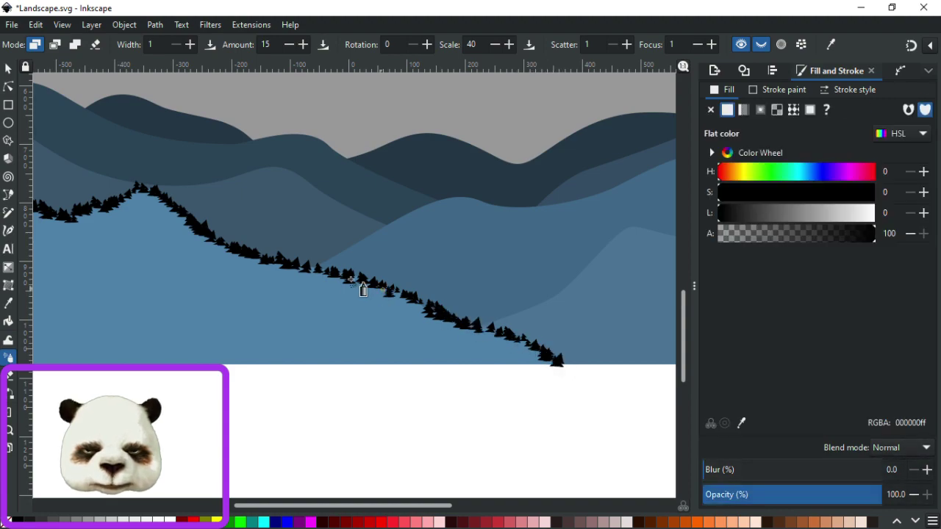
{"action": "mouse_move", "coordinate": [336, 284]}
{"action": "left_mouse_down"}
{"action": "mouse_move", "coordinate": [361, 286]}
{"action": "mouse_move", "coordinate": [325, 272]}
{"action": "left_mouse_up"}
{"action": "mouse_move", "coordinate": [422, 310]}
{"action": "left_mouse_down"}
{"action": "mouse_move", "coordinate": [440, 314]}
{"action": "mouse_move", "coordinate": [427, 306]}
{"action": "left_mouse_up"}
{"action": "left_click_drag", "start_coordinate": [435, 315], "coordinate": [436, 318]}
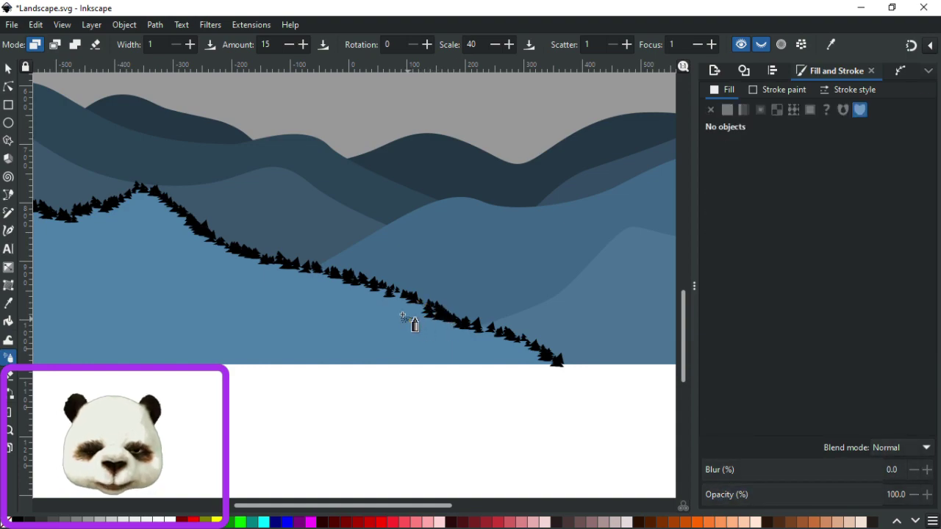
Select all the sprayed trees along the front ridge and group them.
{"action": "scroll", "coordinate": [368, 327], "scroll_direction": "down", "scroll_amount": 2}
{"action": "scroll", "coordinate": [411, 363], "scroll_direction": "up", "scroll_amount": 1}
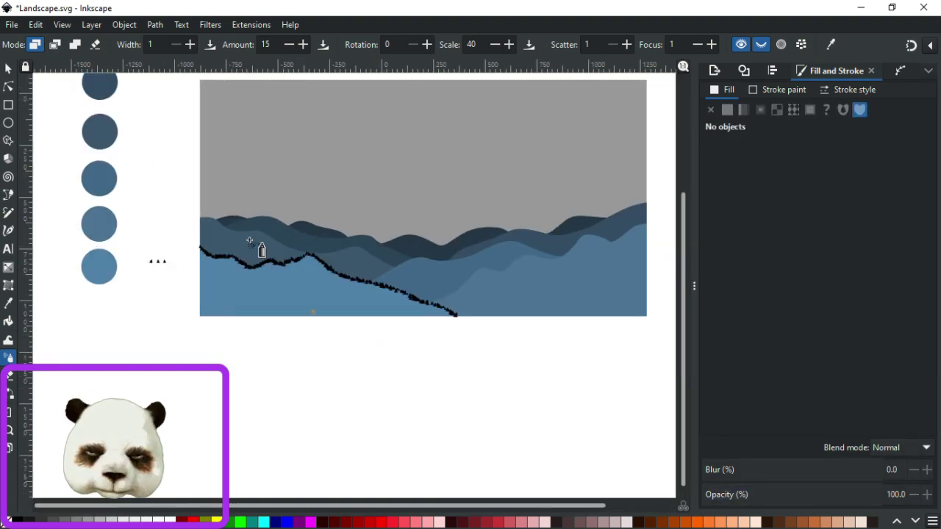
{"action": "left_click", "coordinate": [9, 70]}
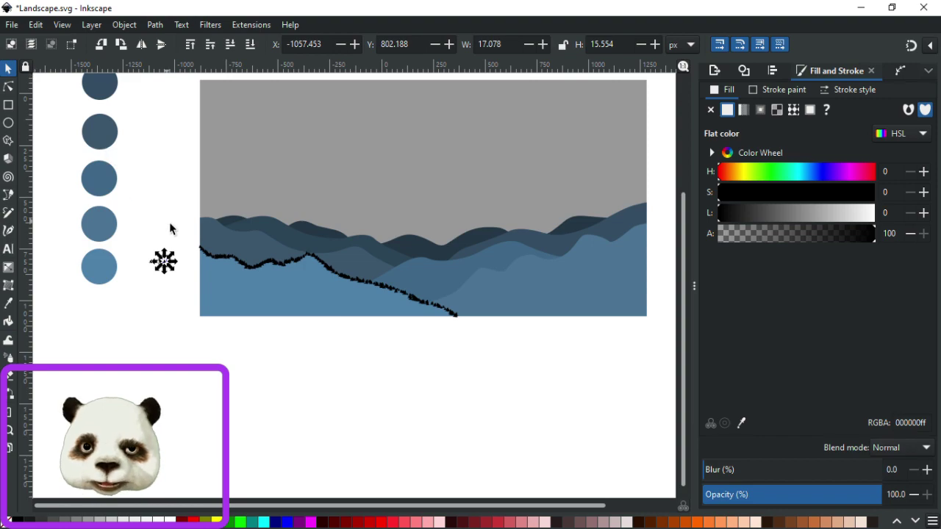
{"action": "left_click", "coordinate": [188, 241]}
{"action": "left_click_drag", "start_coordinate": [283, 276], "coordinate": [499, 329]}
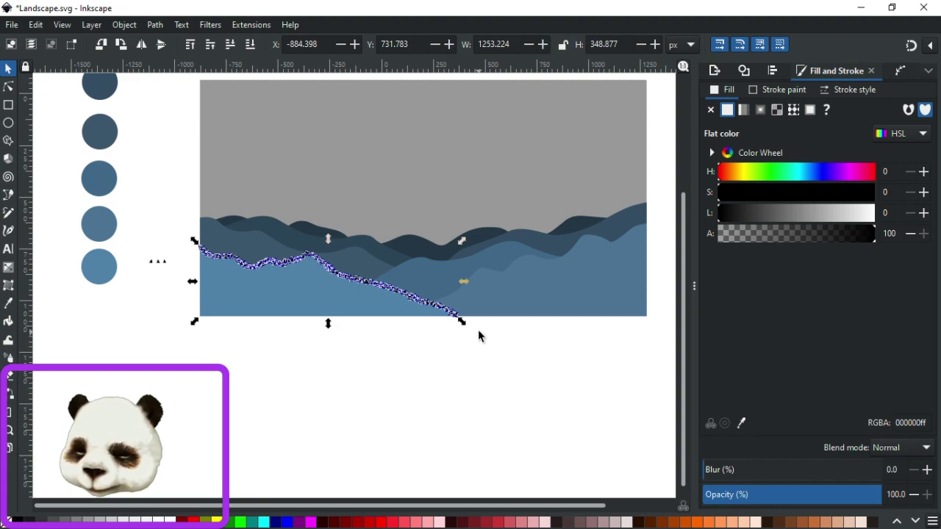
{"action": "key", "text": "ctrl+g"}
Recolor the grouped ridge trees with the front hill's light blue, 4f81a8ff, using the Dropper.
{"action": "scroll", "coordinate": [439, 333], "scroll_direction": "up", "scroll_amount": 4}
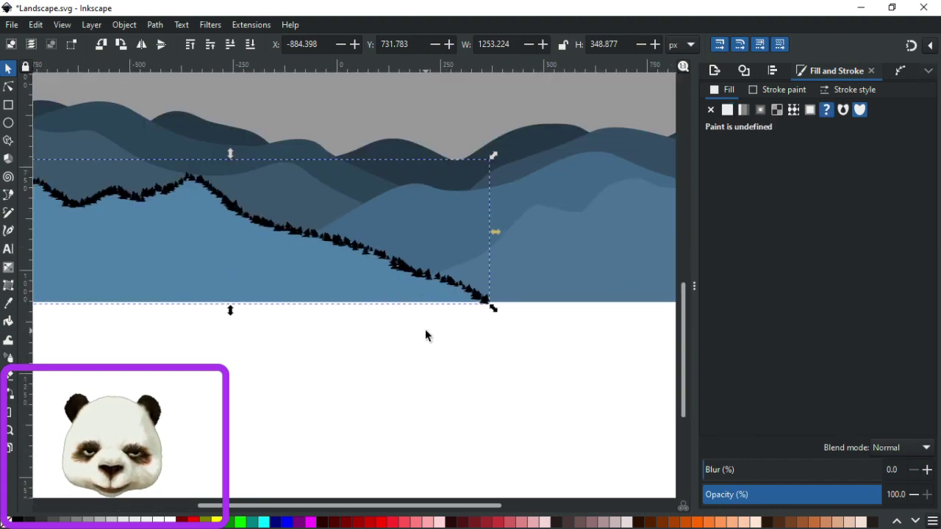
{"action": "key", "text": "d"}
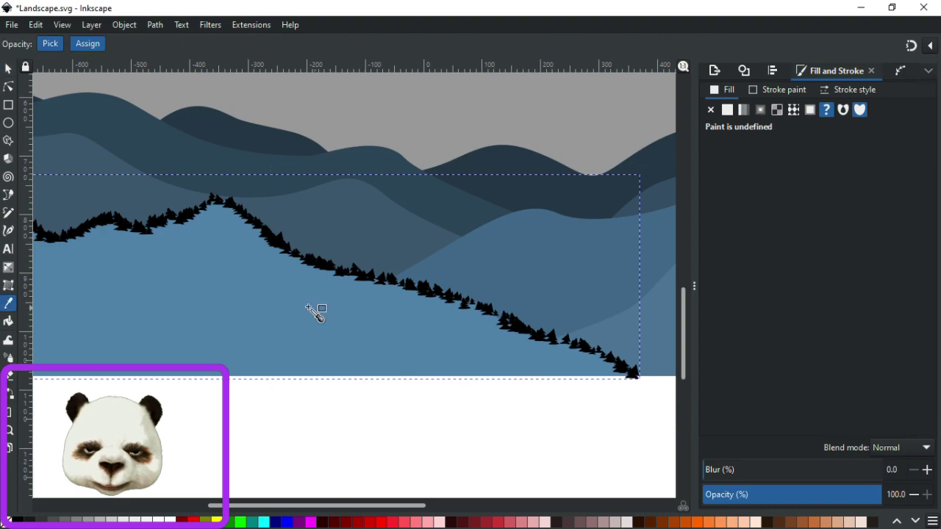
{"action": "left_click", "coordinate": [315, 311]}
{"action": "scroll", "coordinate": [308, 309], "scroll_direction": "down", "scroll_amount": 3}
{"action": "scroll", "coordinate": [309, 312], "scroll_direction": "down", "scroll_amount": 1}
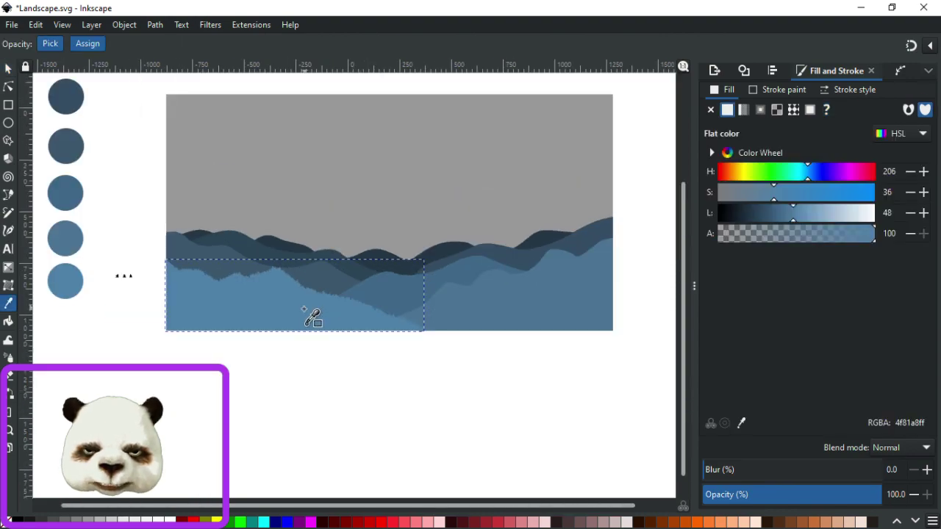
{"action": "scroll", "coordinate": [308, 312], "scroll_direction": "up", "scroll_amount": 3}
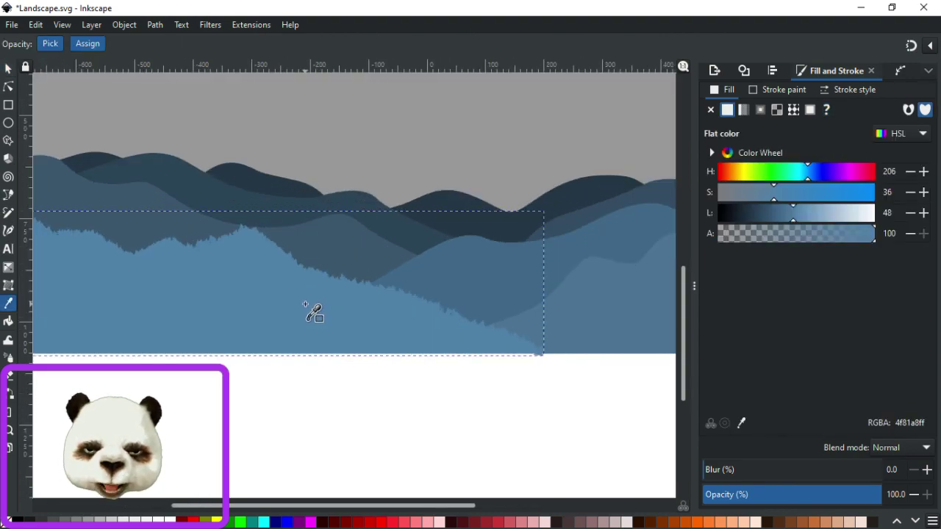
{"action": "scroll", "coordinate": [314, 312], "scroll_direction": "up", "scroll_amount": 1}
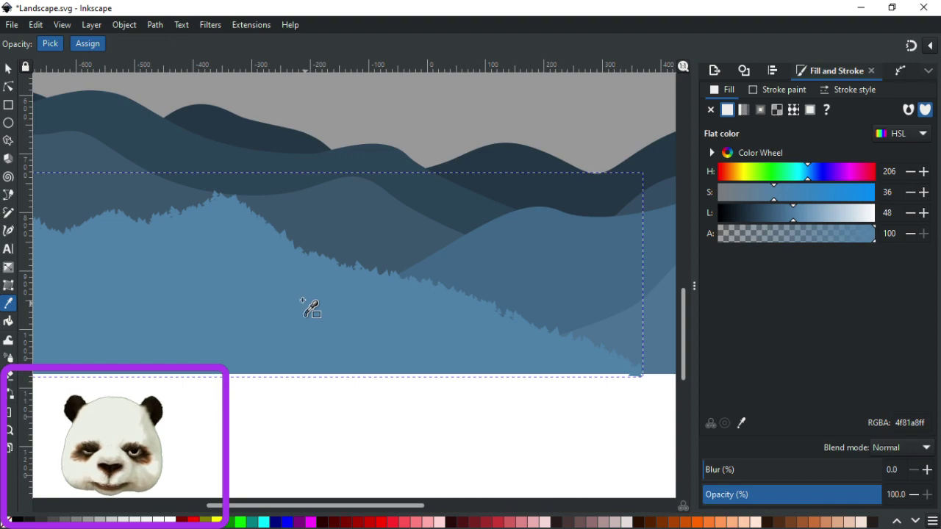
{"action": "scroll", "coordinate": [305, 303], "scroll_direction": "up", "scroll_amount": 4}
{"action": "scroll", "coordinate": [306, 305], "scroll_direction": "down", "scroll_amount": 4}
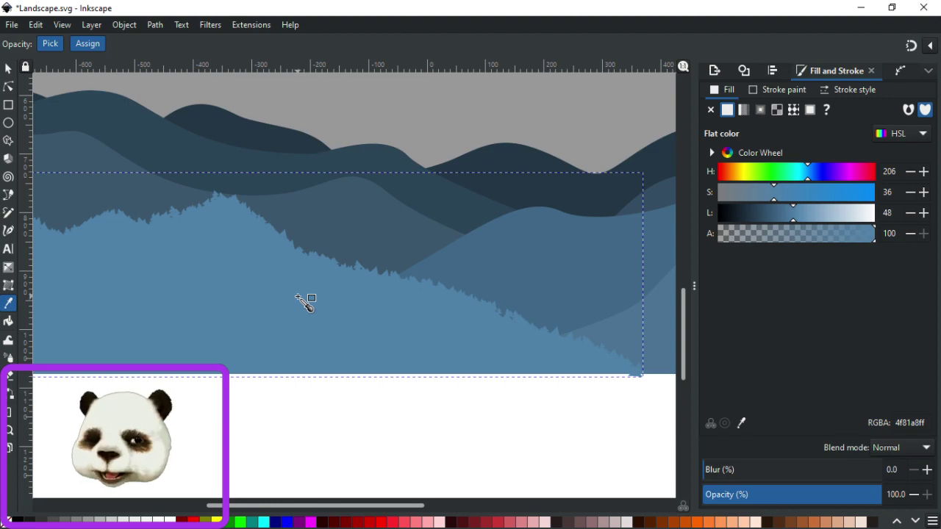
Reposition individual trees within the group to cover the dark gaps midway down the front ridge's lower slope.
{"action": "scroll", "coordinate": [547, 337], "scroll_direction": "up", "scroll_amount": 4}
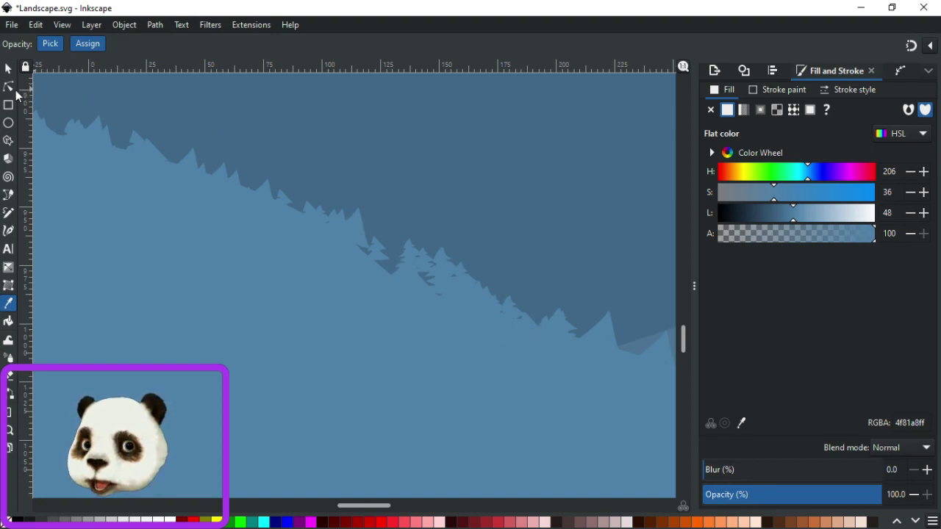
{"action": "double_click", "coordinate": [12, 90]}
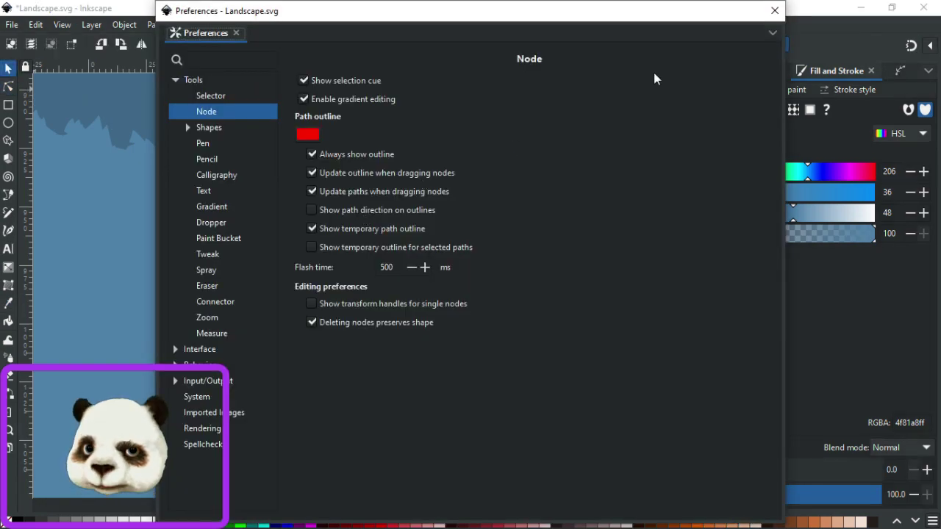
{"action": "left_click", "coordinate": [774, 11]}
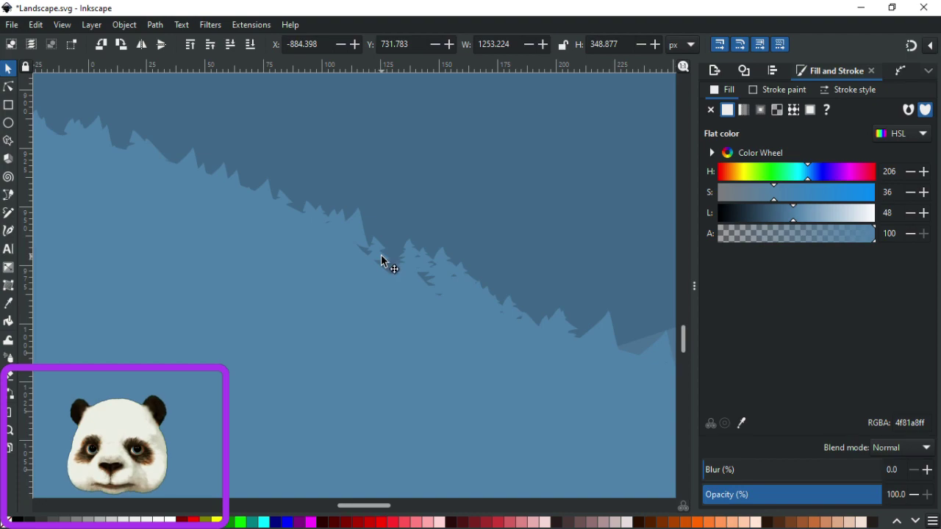
{"action": "key", "text": "Escape"}
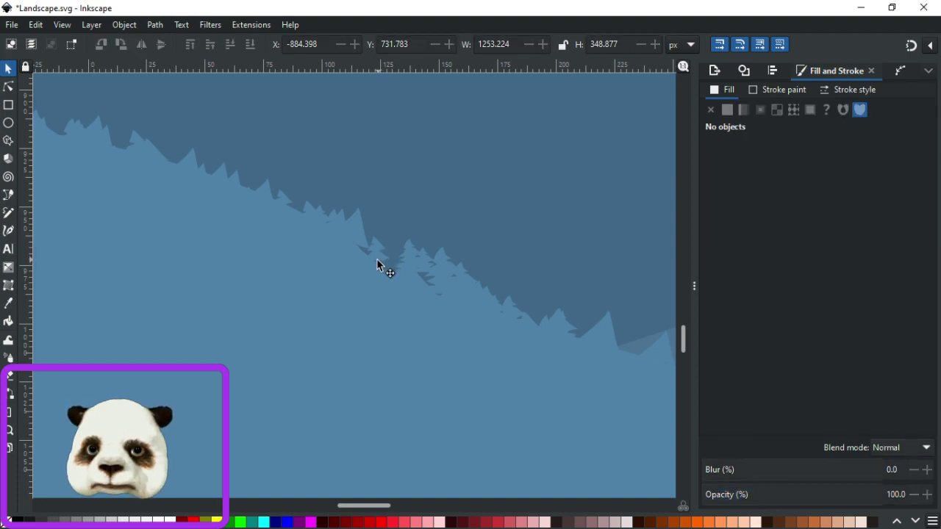
{"action": "left_click", "coordinate": [373, 261]}
{"action": "left_click", "coordinate": [372, 262]}
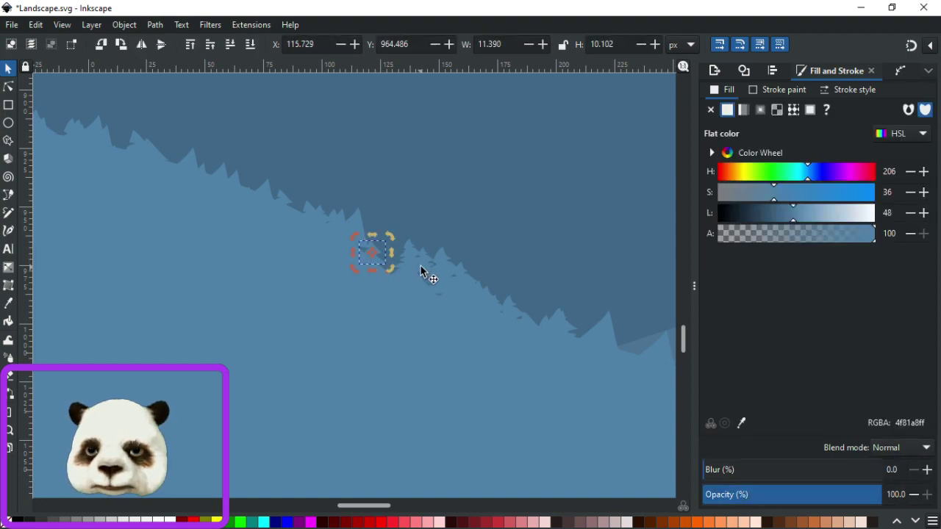
{"action": "mouse_move", "coordinate": [430, 270]}
{"action": "left_mouse_down"}
{"action": "mouse_move", "coordinate": [388, 265]}
{"action": "mouse_move", "coordinate": [431, 277]}
{"action": "left_mouse_up"}
{"action": "left_click", "coordinate": [444, 276]}
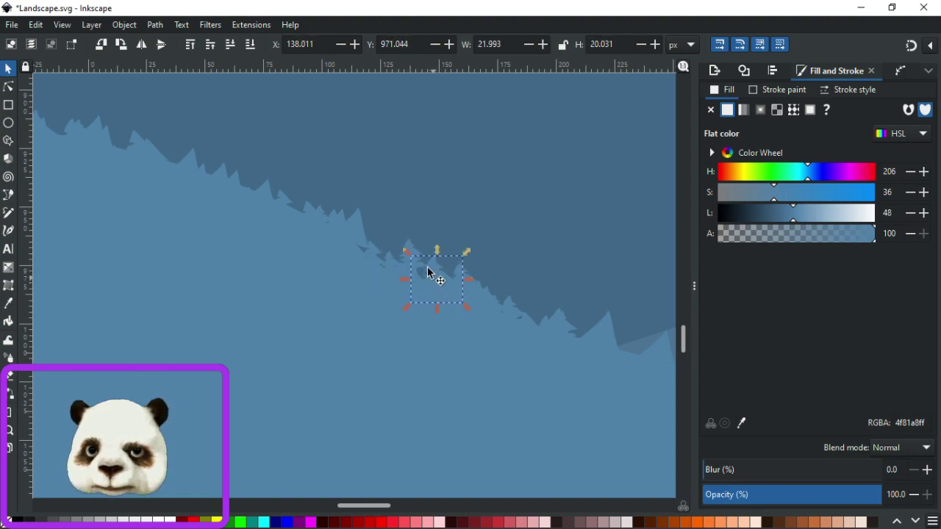
{"action": "left_click", "coordinate": [411, 252]}
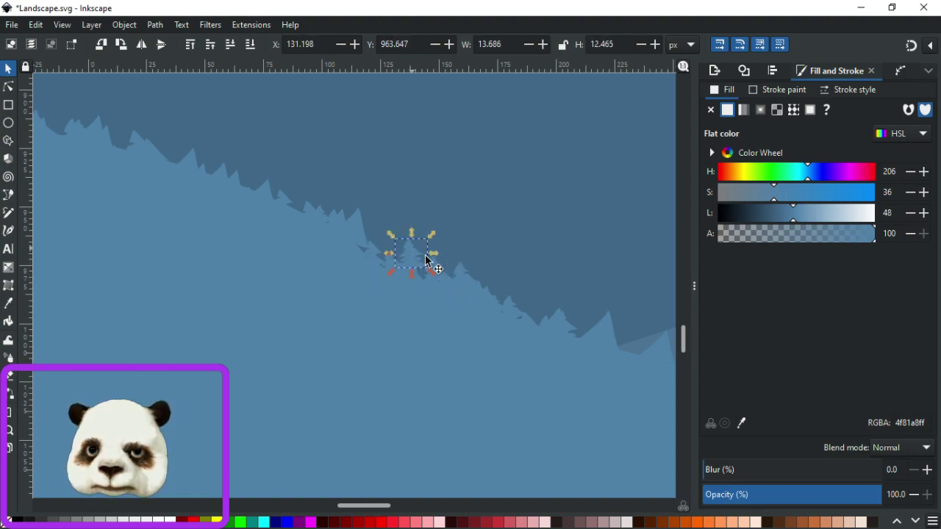
Inspect the tree line at the front ridge's lower end and along the slope leading up from it.
{"action": "left_click", "coordinate": [314, 279]}
{"action": "scroll", "coordinate": [490, 348], "scroll_direction": "down", "scroll_amount": 4}
{"action": "scroll", "coordinate": [564, 388], "scroll_direction": "up", "scroll_amount": 1}
{"action": "scroll", "coordinate": [514, 397], "scroll_direction": "right", "scroll_amount": 3}
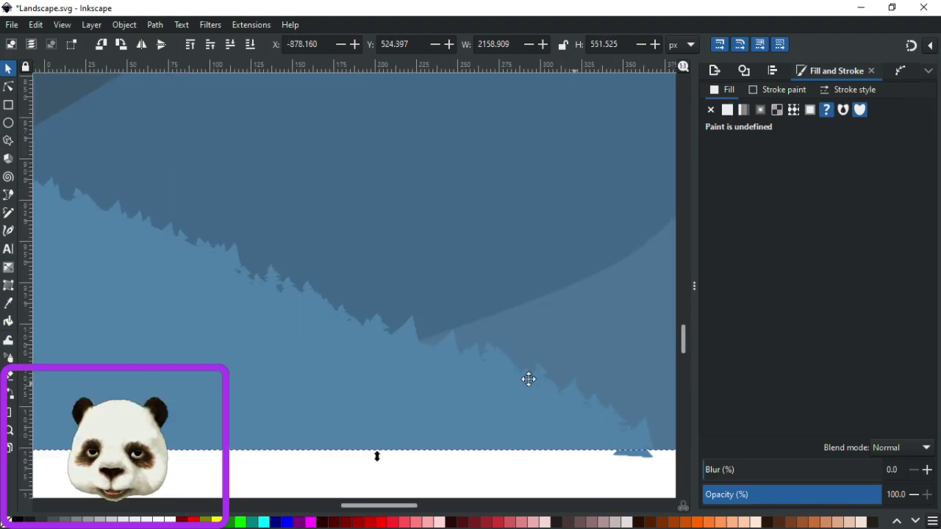
{"action": "scroll", "coordinate": [479, 404], "scroll_direction": "up", "scroll_amount": 2}
{"action": "left_click", "coordinate": [520, 429]}
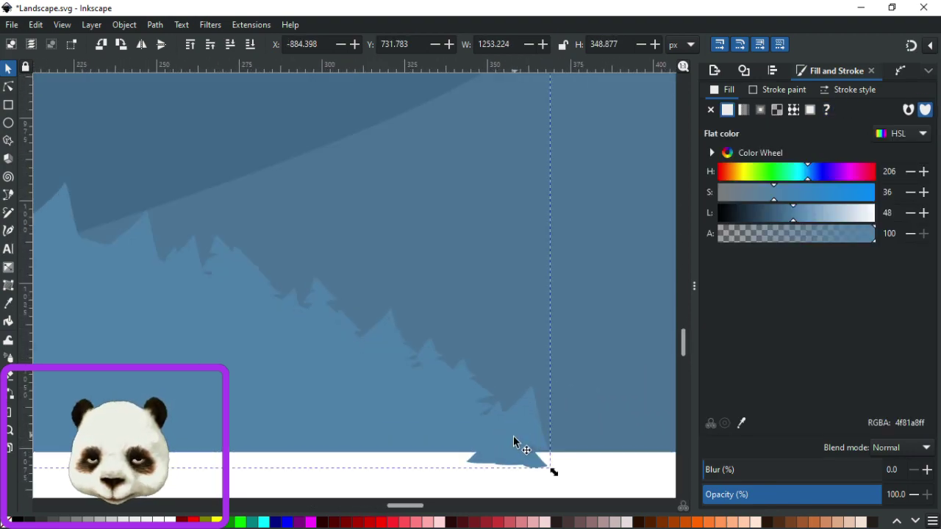
{"action": "scroll", "coordinate": [268, 367], "scroll_direction": "down", "scroll_amount": 6}
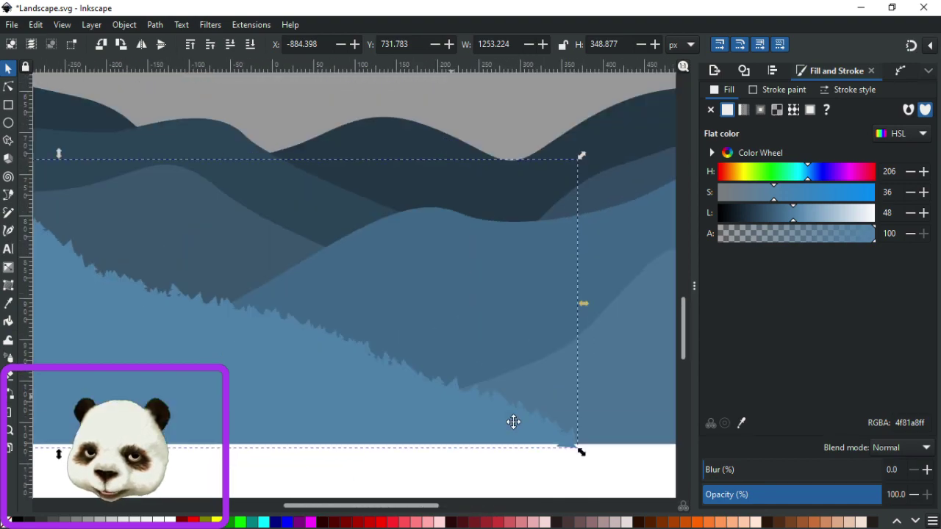
{"action": "scroll", "coordinate": [448, 367], "scroll_direction": "up", "scroll_amount": 2}
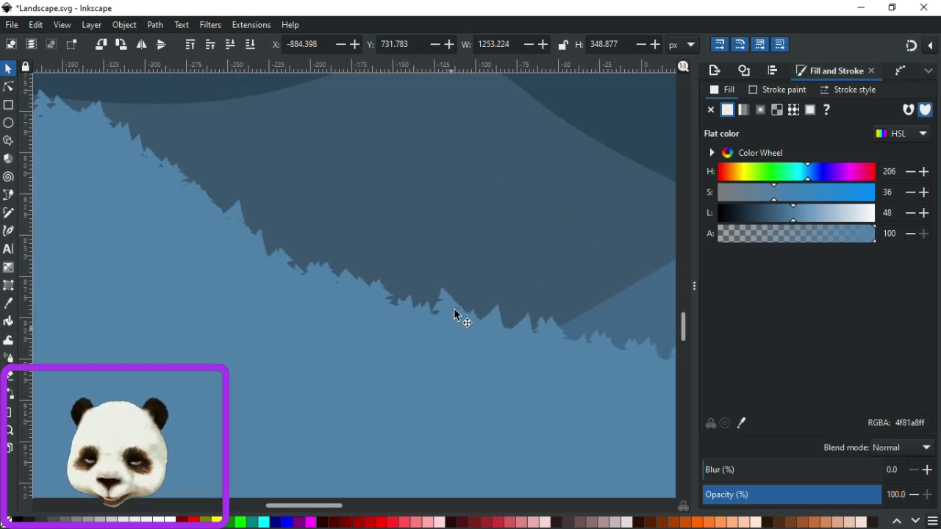
Adjust the position of the tall pointed tree on the front ridge's slope beyond the main peak.
{"action": "key", "text": "Escape"}
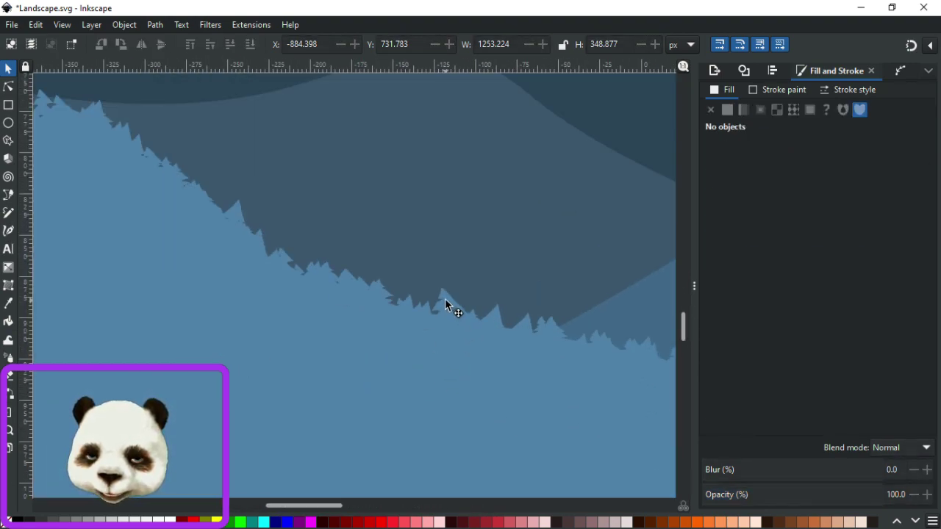
{"action": "left_click", "coordinate": [446, 305]}
{"action": "mouse_move", "coordinate": [446, 306]}
{"action": "left_mouse_down"}
{"action": "mouse_move", "coordinate": [462, 317]}
{"action": "mouse_move", "coordinate": [439, 298]}
{"action": "left_mouse_up"}
{"action": "left_click", "coordinate": [444, 300]}
Lower the protruding tree on the rise before the main peak to a Y position of about 793 px.
{"action": "scroll", "coordinate": [363, 325], "scroll_direction": "up", "scroll_amount": 3}
{"action": "scroll", "coordinate": [364, 325], "scroll_direction": "left", "scroll_amount": 5}
{"action": "scroll", "coordinate": [233, 292], "scroll_direction": "left", "scroll_amount": 5}
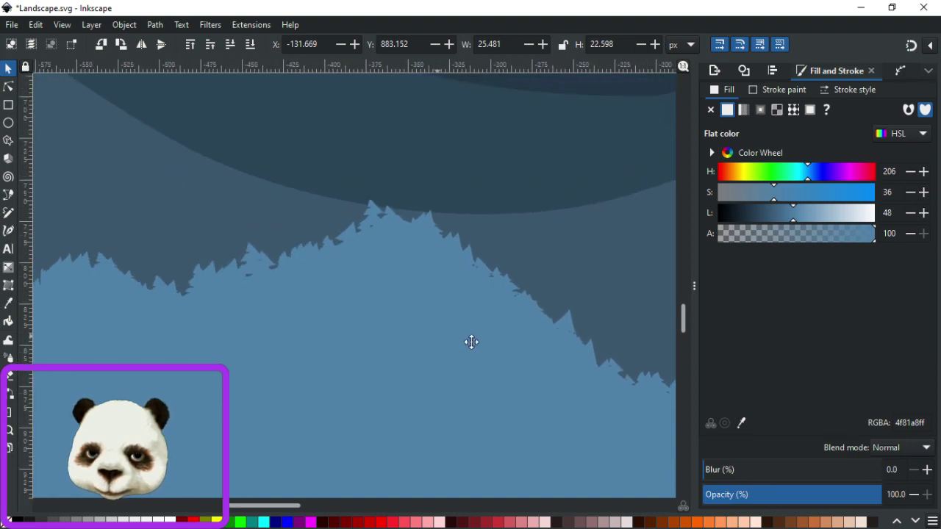
{"action": "scroll", "coordinate": [367, 315], "scroll_direction": "down", "scroll_amount": 2, "text": "ctrl"}
{"action": "left_click", "coordinate": [381, 274]}
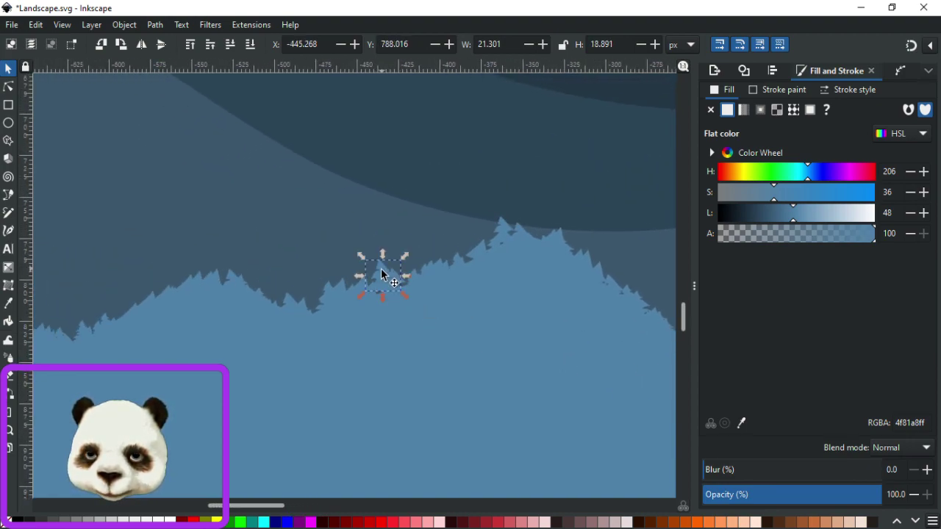
{"action": "left_click_drag", "start_coordinate": [380, 280], "coordinate": [380, 284]}
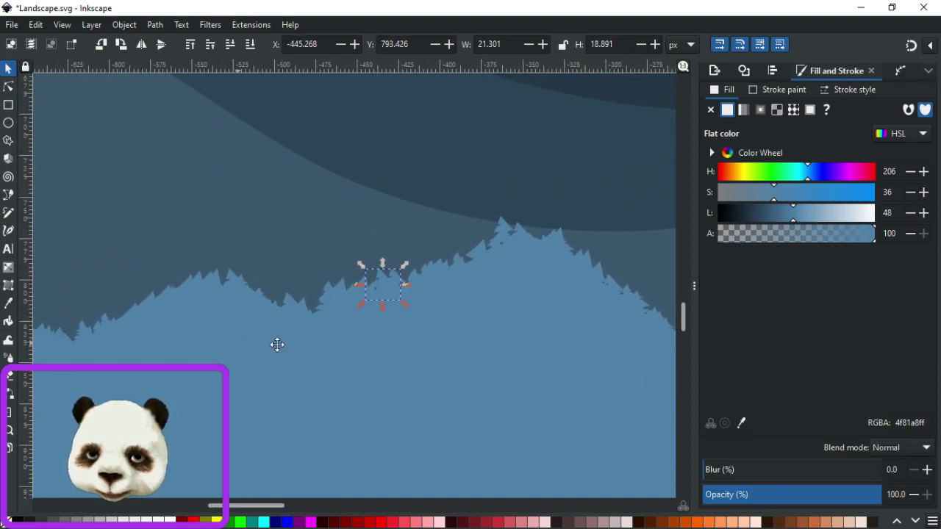
Move a tree over the gap in the front ridge's first dip, to about X -810 and Y 778 px.
{"action": "scroll", "coordinate": [275, 342], "scroll_direction": "left", "scroll_amount": 5}
{"action": "scroll", "coordinate": [269, 351], "scroll_direction": "up", "scroll_amount": 3, "text": "ctrl"}
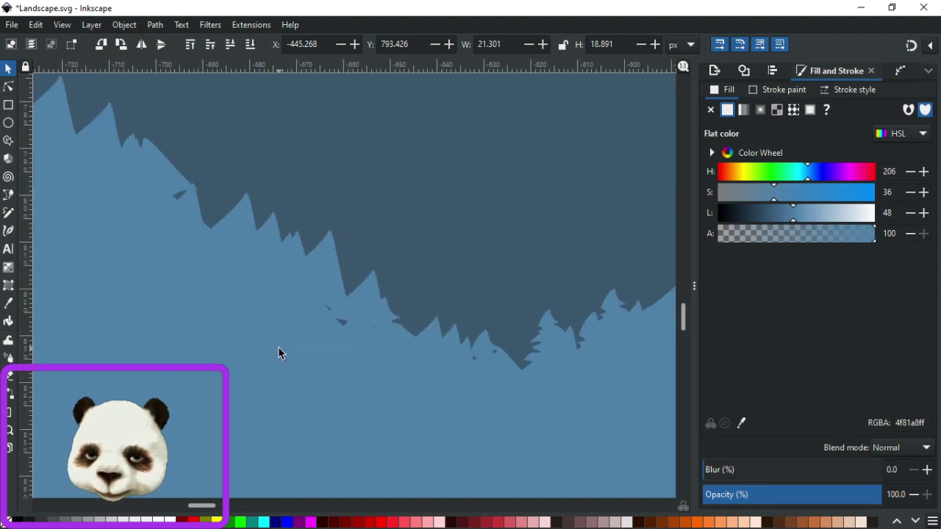
{"action": "scroll", "coordinate": [203, 325], "scroll_direction": "left", "scroll_amount": 15}
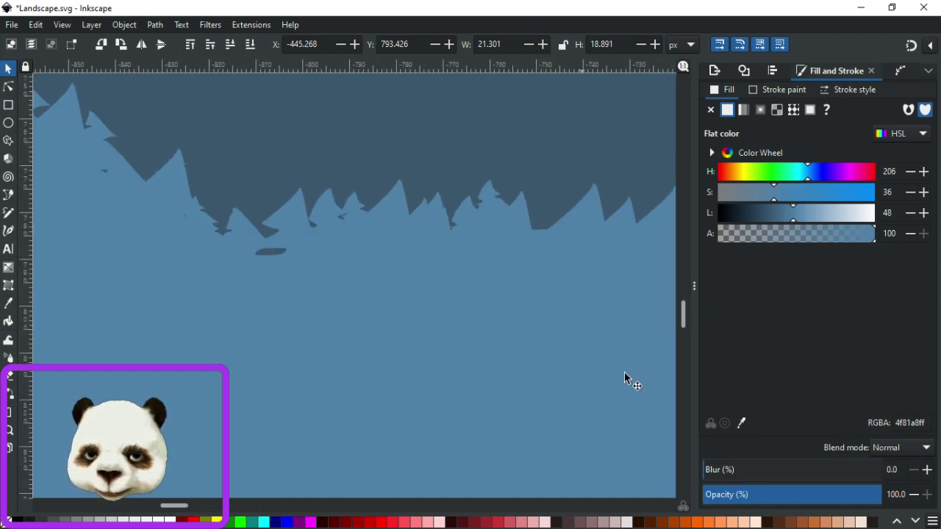
{"action": "scroll", "coordinate": [324, 294], "scroll_direction": "left", "scroll_amount": 3}
{"action": "scroll", "coordinate": [313, 288], "scroll_direction": "down", "scroll_amount": 1, "text": "ctrl"}
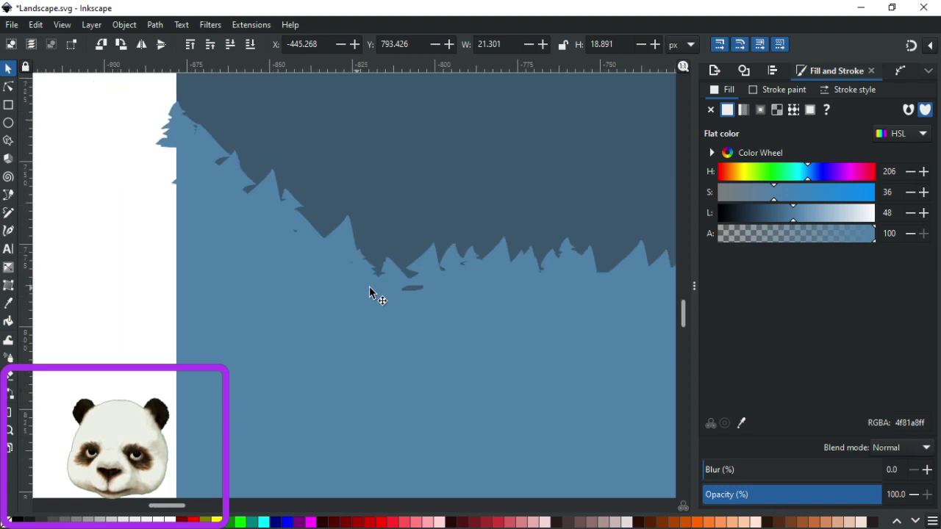
{"action": "left_click", "coordinate": [429, 263]}
{"action": "left_click_drag", "start_coordinate": [430, 265], "coordinate": [430, 270]}
{"action": "key", "text": "Right"}
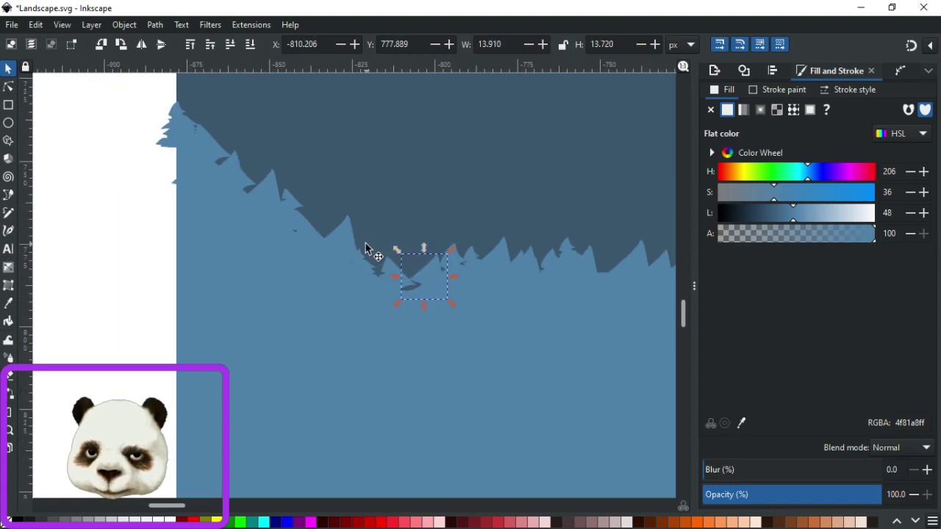
Move the tree on the ridge's first descent over its small gap, to about X -848 and Y 766 px, and deselect it.
{"action": "left_click", "coordinate": [301, 225]}
{"action": "mouse_move", "coordinate": [305, 230]}
{"action": "left_mouse_down"}
{"action": "mouse_move", "coordinate": [309, 242]}
{"action": "mouse_move", "coordinate": [301, 221]}
{"action": "mouse_move", "coordinate": [309, 223]}
{"action": "mouse_move", "coordinate": [296, 224]}
{"action": "mouse_move", "coordinate": [311, 229]}
{"action": "left_mouse_up"}
{"action": "left_click", "coordinate": [300, 221]}
{"action": "left_click", "coordinate": [147, 182]}
{"action": "scroll", "coordinate": [147, 178], "scroll_direction": "down", "scroll_amount": 7}
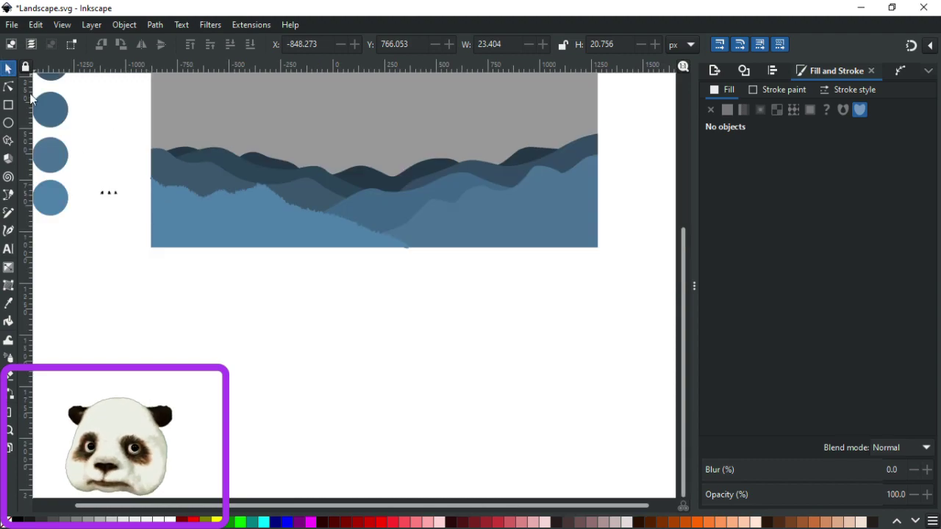
Release the clip from the hills group and deselect everything.
{"action": "left_click", "coordinate": [216, 199]}
{"action": "left_click", "coordinate": [254, 193]}
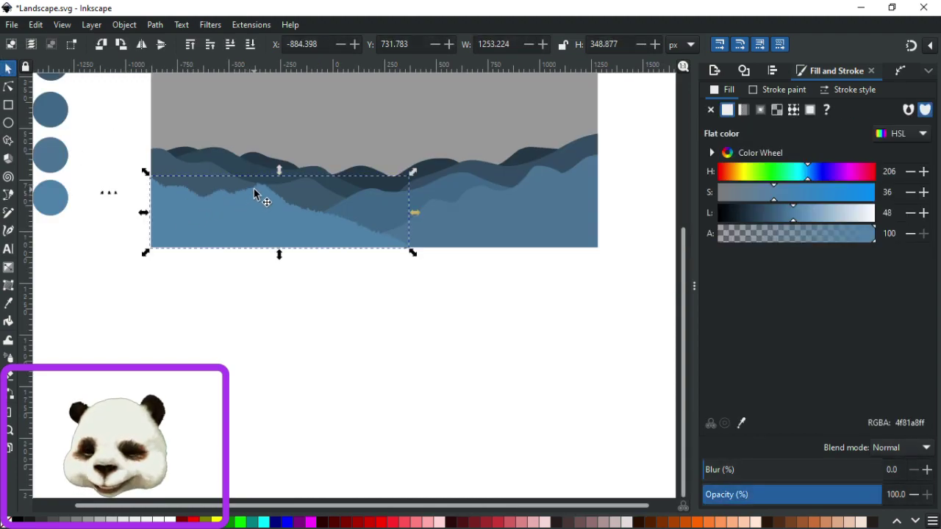
{"action": "left_click", "coordinate": [365, 138]}
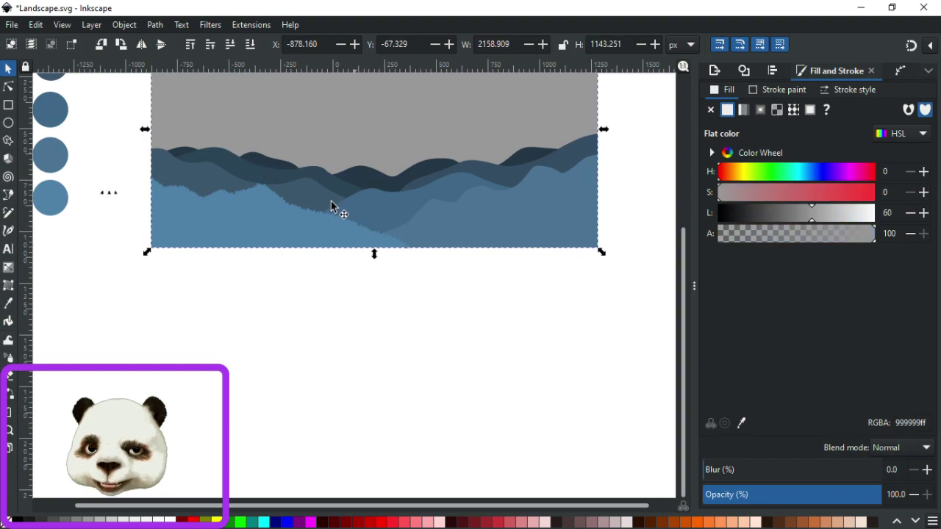
{"action": "left_click", "coordinate": [330, 204]}
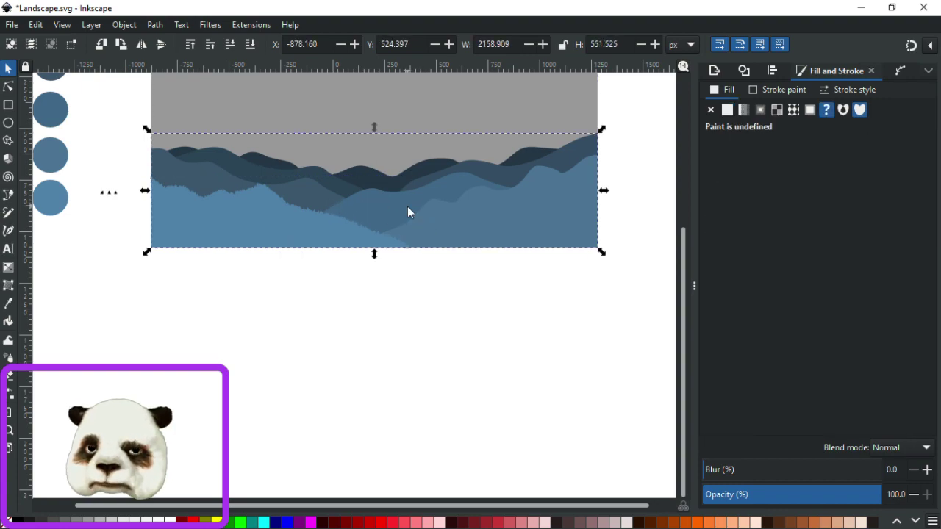
{"action": "right_click", "coordinate": [407, 206]}
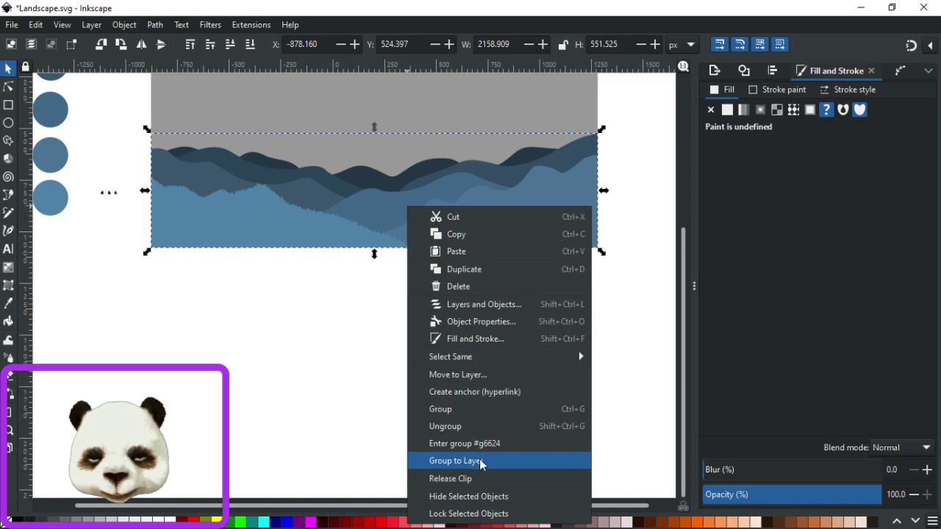
{"action": "left_click", "coordinate": [470, 479]}
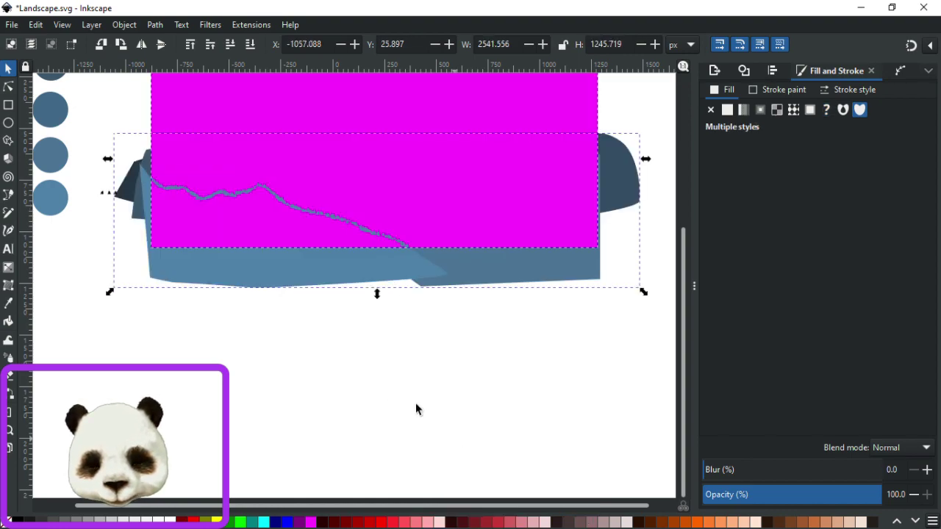
{"action": "left_click", "coordinate": [305, 348]}
Move the magenta rectangle behind the hills and the front ridge's tree silhouettes.
{"action": "left_click", "coordinate": [301, 213]}
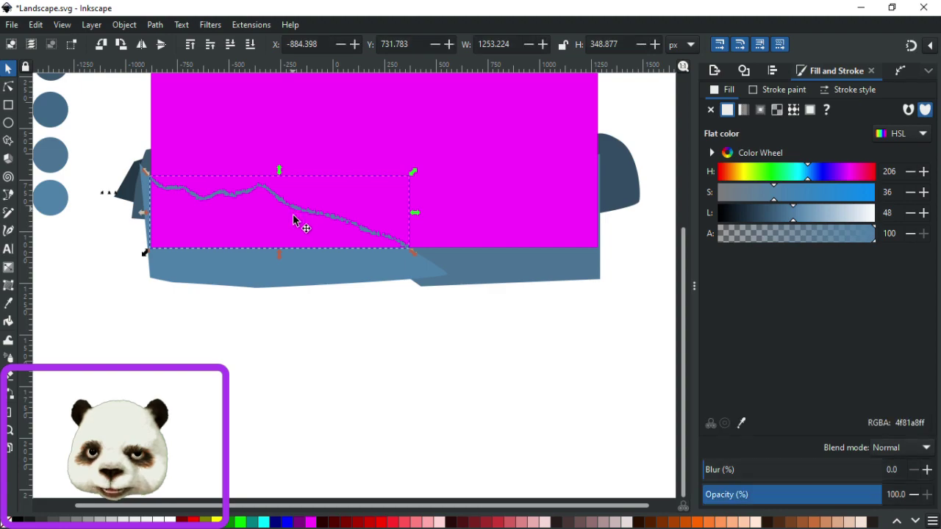
{"action": "left_click", "coordinate": [259, 267], "text": "shift"}
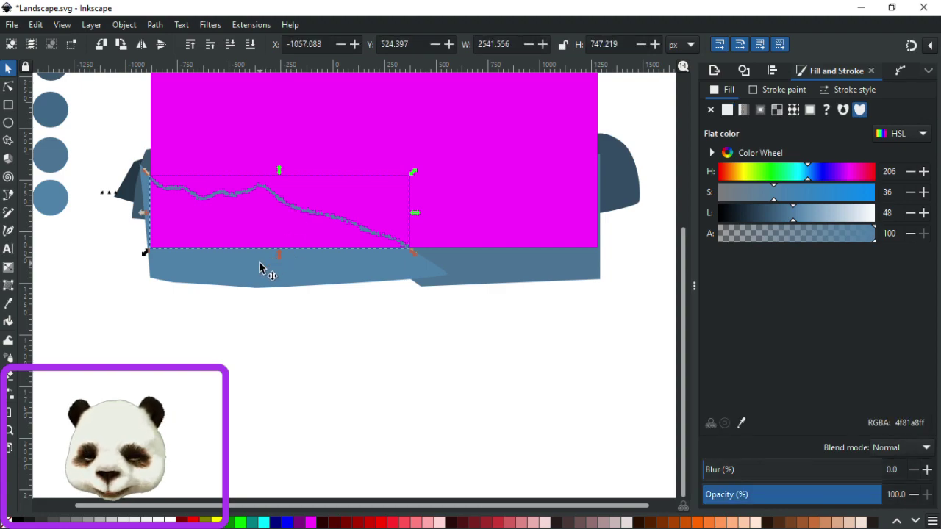
{"action": "scroll", "coordinate": [455, 337], "scroll_direction": "up", "scroll_amount": 4}
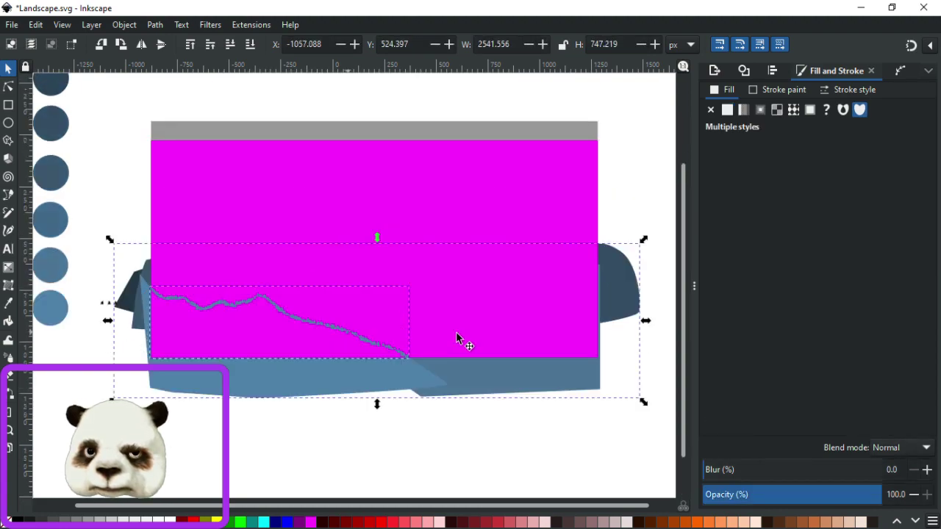
{"action": "left_click", "coordinate": [471, 200]}
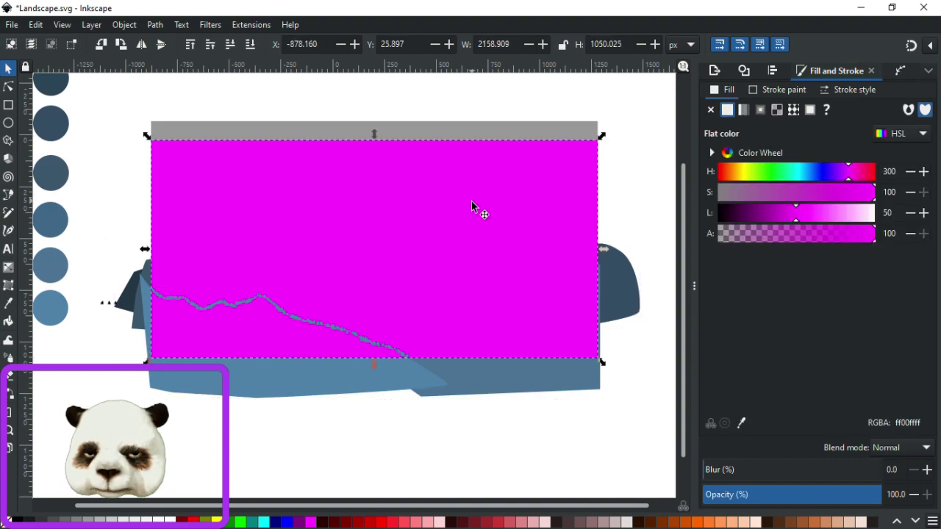
{"action": "key", "text": "End"}
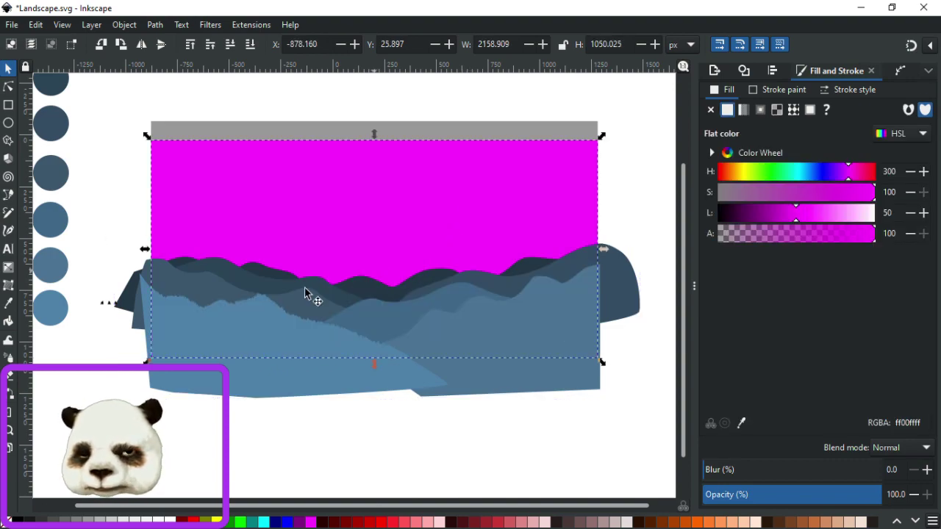
Examine the front ridge's tree silhouettes and the hills group by selecting them separately and together.
{"action": "left_click", "coordinate": [262, 303]}
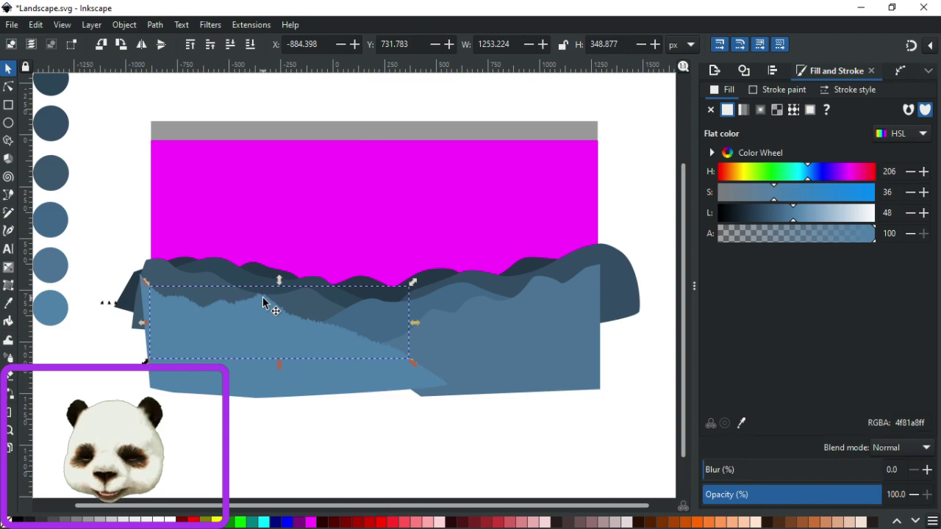
{"action": "left_click", "coordinate": [236, 377], "text": "shift"}
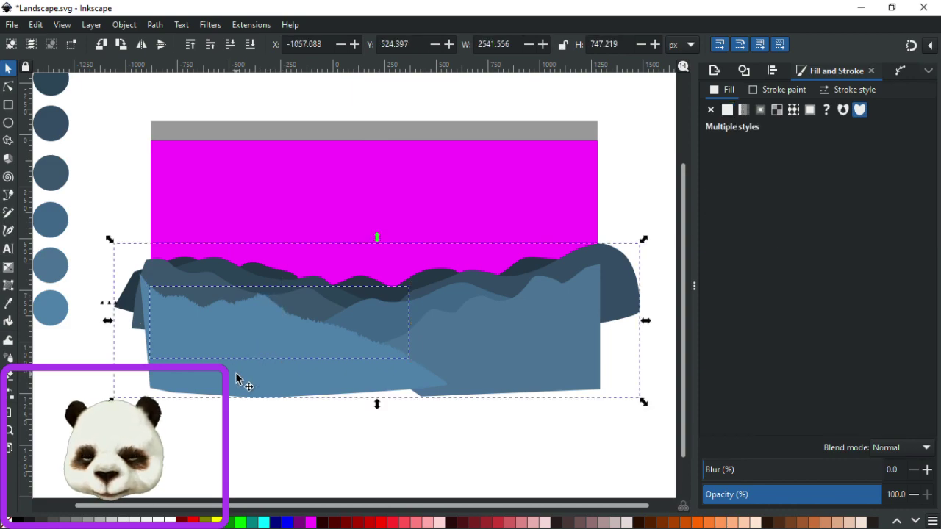
{"action": "scroll", "coordinate": [269, 400], "scroll_direction": "up", "scroll_amount": 1}
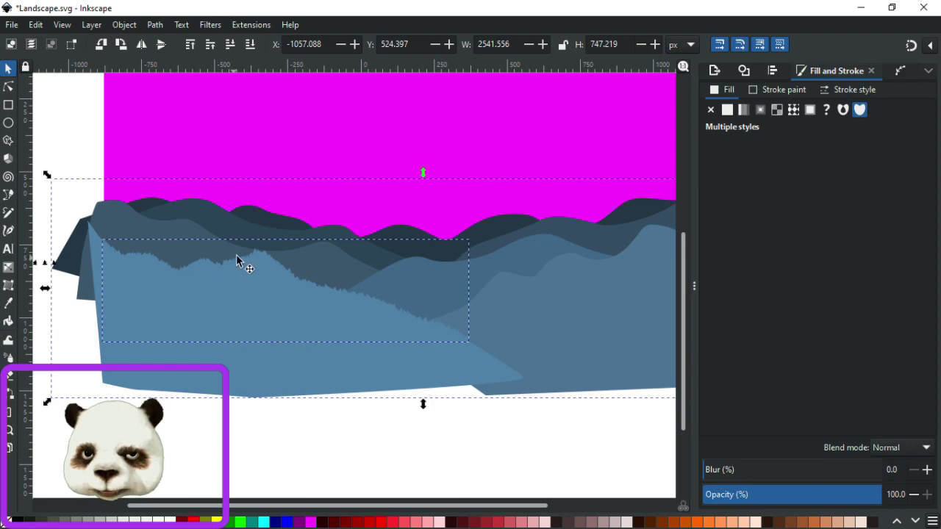
{"action": "left_click", "coordinate": [256, 423]}
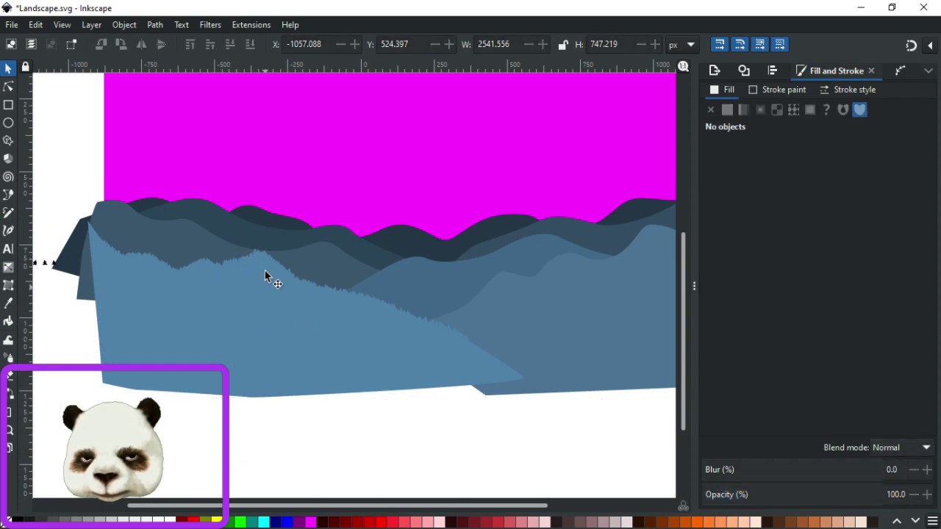
{"action": "left_click", "coordinate": [263, 258]}
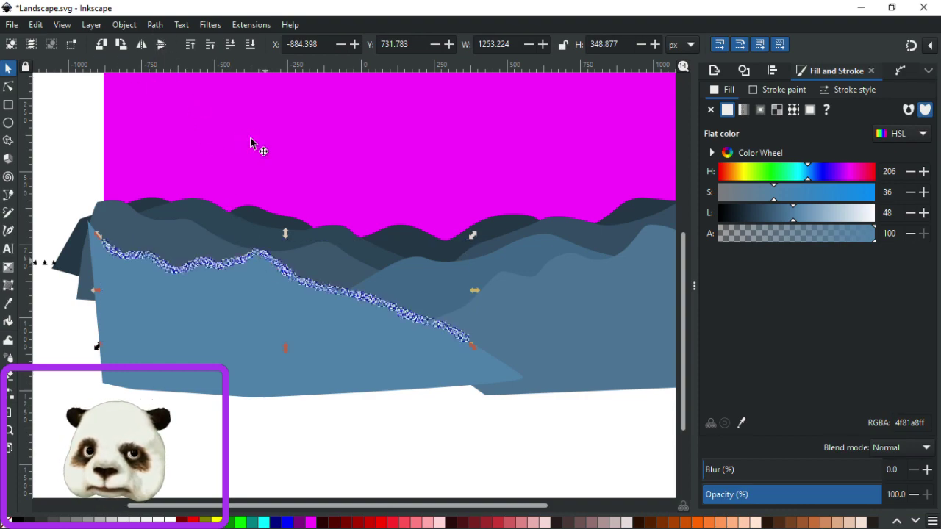
{"action": "left_click", "coordinate": [229, 360], "text": "shift"}
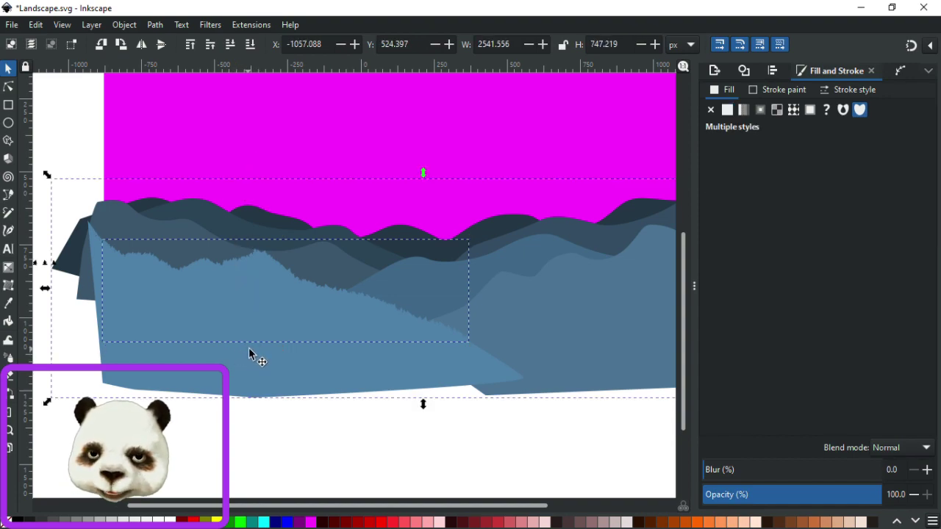
{"action": "scroll", "coordinate": [255, 358], "scroll_direction": "down", "scroll_amount": 1}
{"action": "scroll", "coordinate": [258, 357], "scroll_direction": "up", "scroll_amount": 1}
{"action": "left_click", "coordinate": [305, 444]}
Check that the front hill can be selected on its own from the hills, and select the magenta rectangle.
{"action": "left_click", "coordinate": [317, 384]}
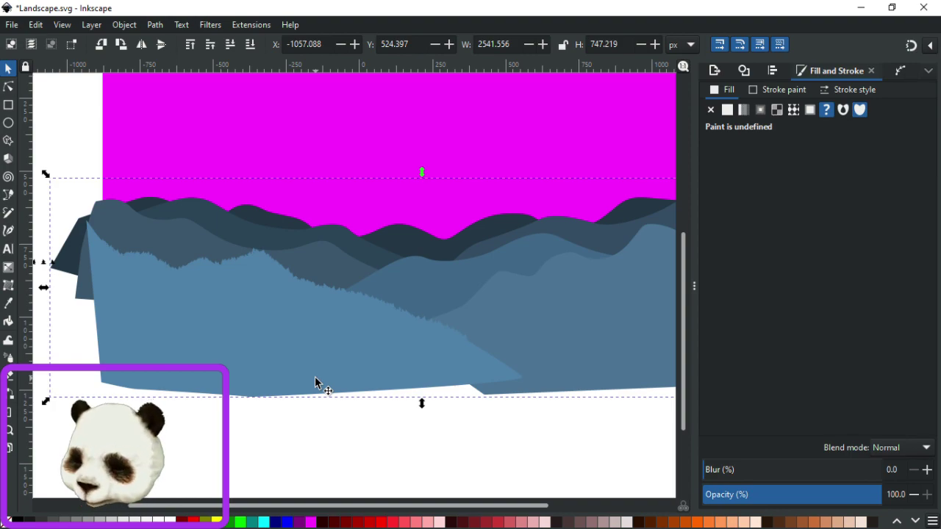
{"action": "double_click", "coordinate": [317, 384]}
{"action": "key", "text": "Escape"}
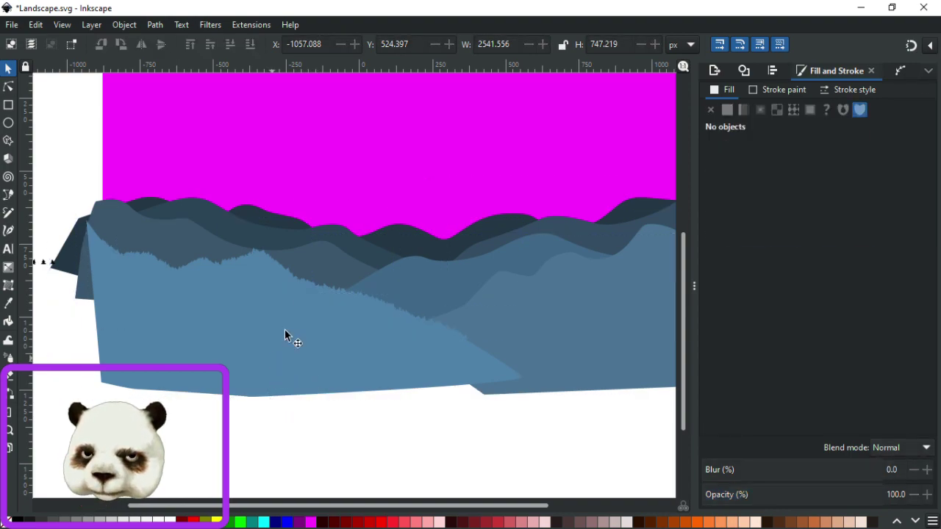
{"action": "left_click", "coordinate": [298, 280]}
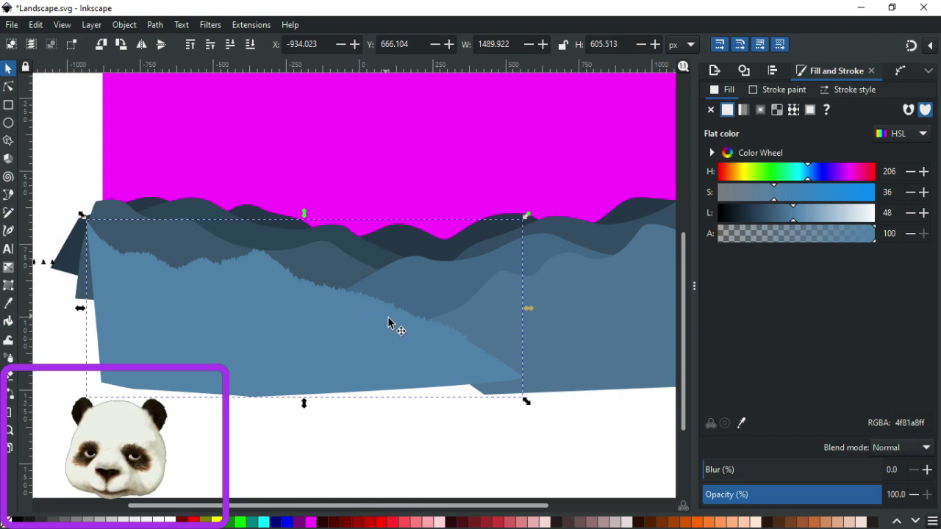
{"action": "left_click", "coordinate": [361, 131]}
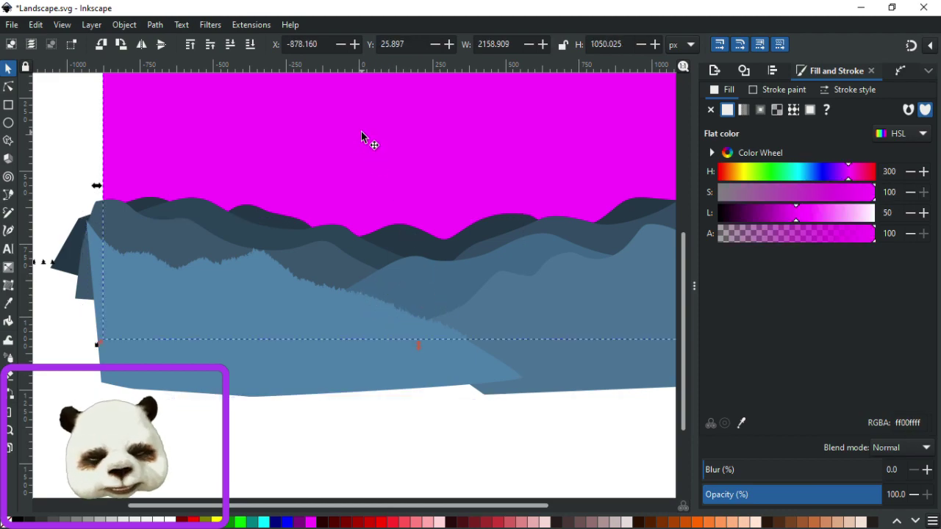
Look over the ridges that still have no trees, save the document and clear the selection.
{"action": "scroll", "coordinate": [426, 209], "scroll_direction": "down", "scroll_amount": 2}
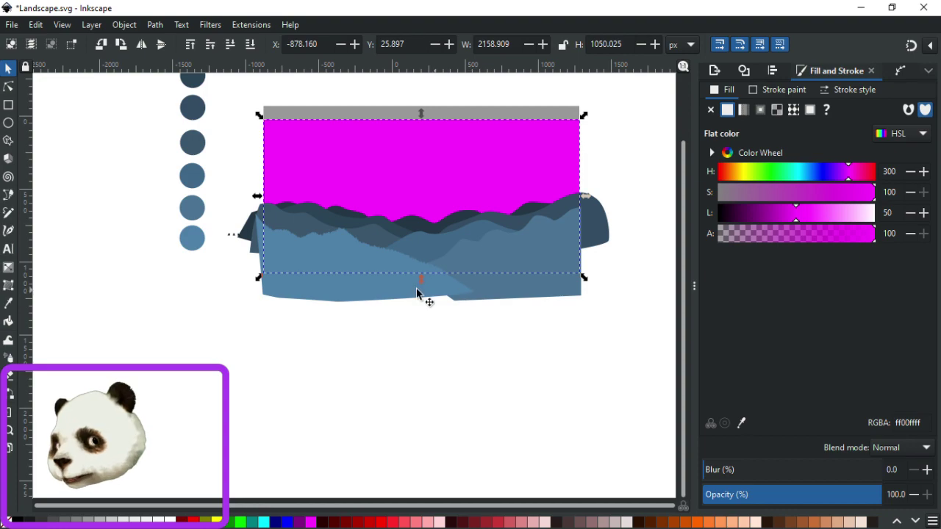
{"action": "scroll", "coordinate": [380, 286], "scroll_direction": "up", "scroll_amount": 2, "text": "ctrl"}
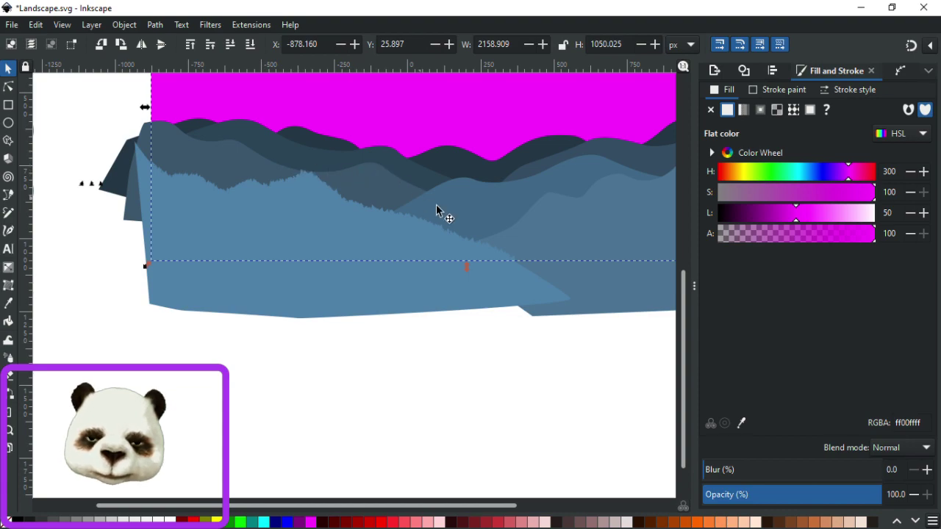
{"action": "left_click_drag", "start_coordinate": [447, 206], "coordinate": [267, 275]}
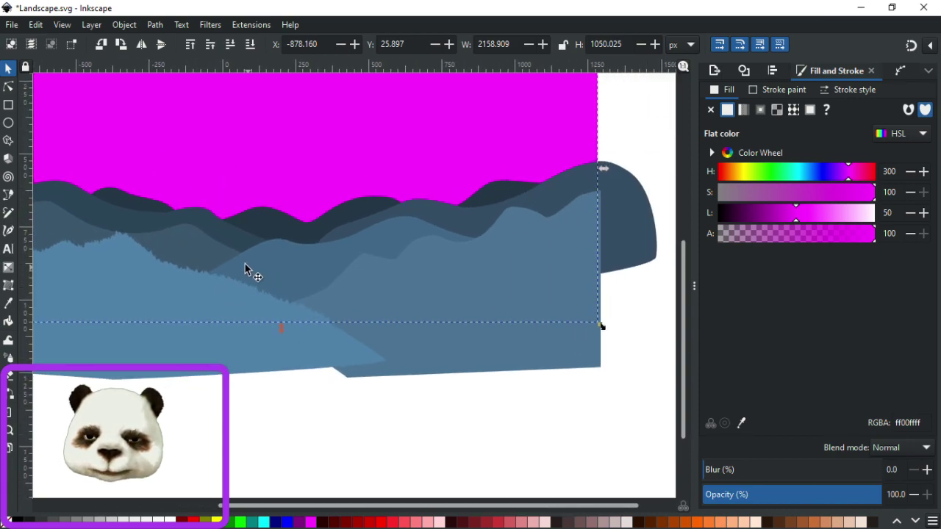
{"action": "left_click_drag", "start_coordinate": [225, 197], "coordinate": [301, 255]}
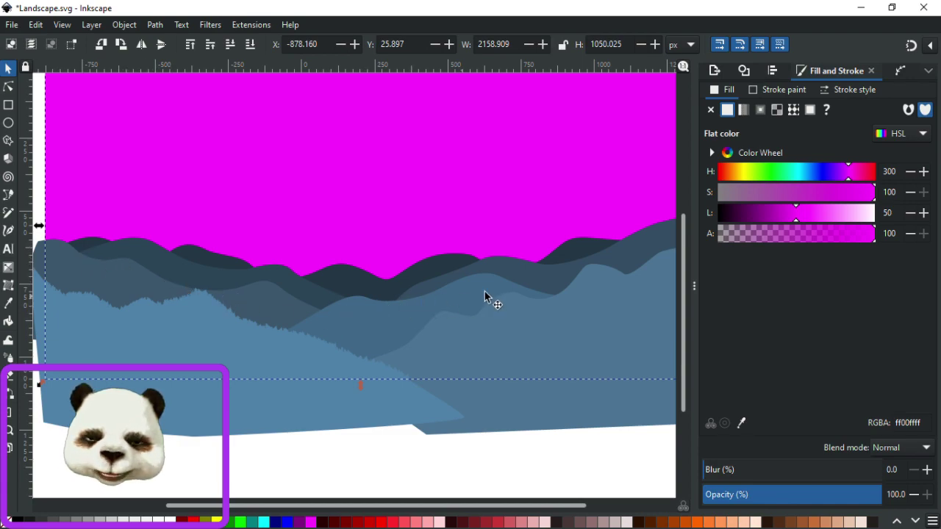
{"action": "left_click_drag", "start_coordinate": [468, 278], "coordinate": [408, 283]}
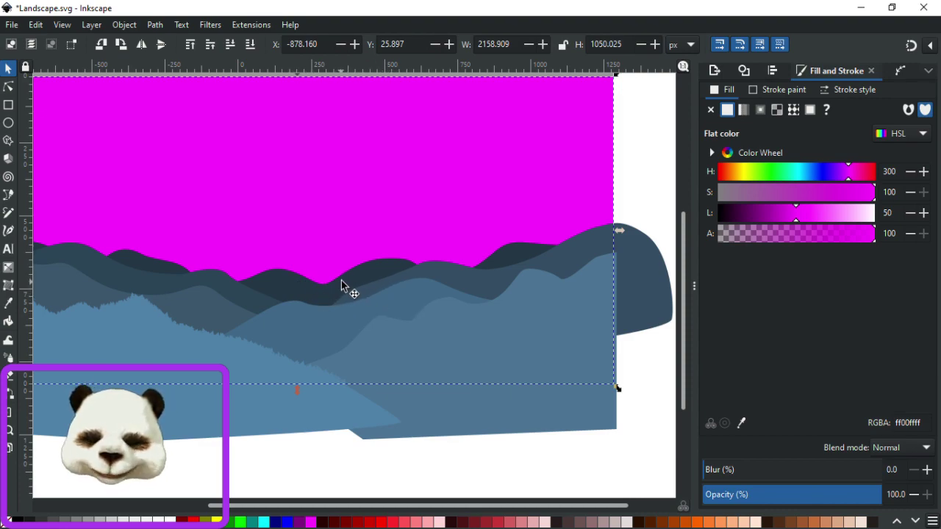
{"action": "left_click_drag", "start_coordinate": [336, 288], "coordinate": [399, 291]}
{"action": "scroll", "coordinate": [465, 324], "scroll_direction": "down", "scroll_amount": 3}
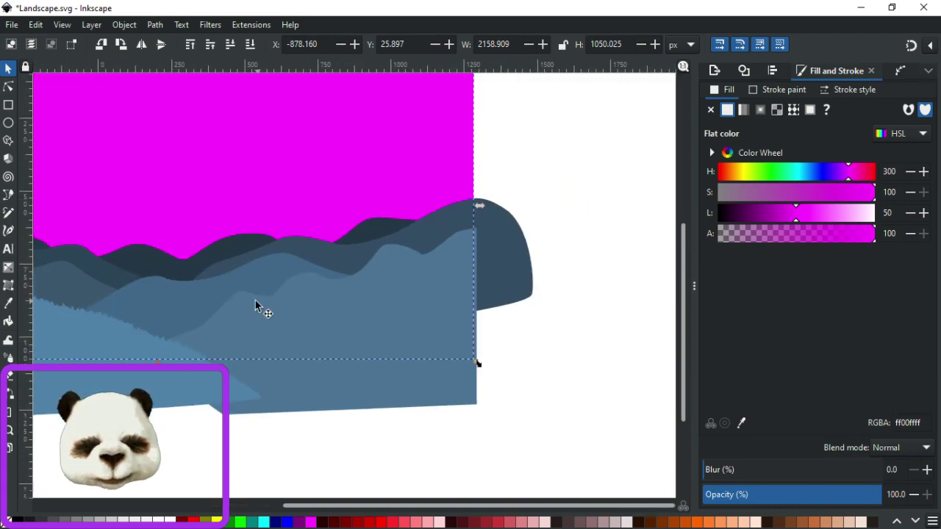
{"action": "scroll", "coordinate": [487, 283], "scroll_direction": "left", "scroll_amount": 1}
{"action": "key", "text": "ctrl+s"}
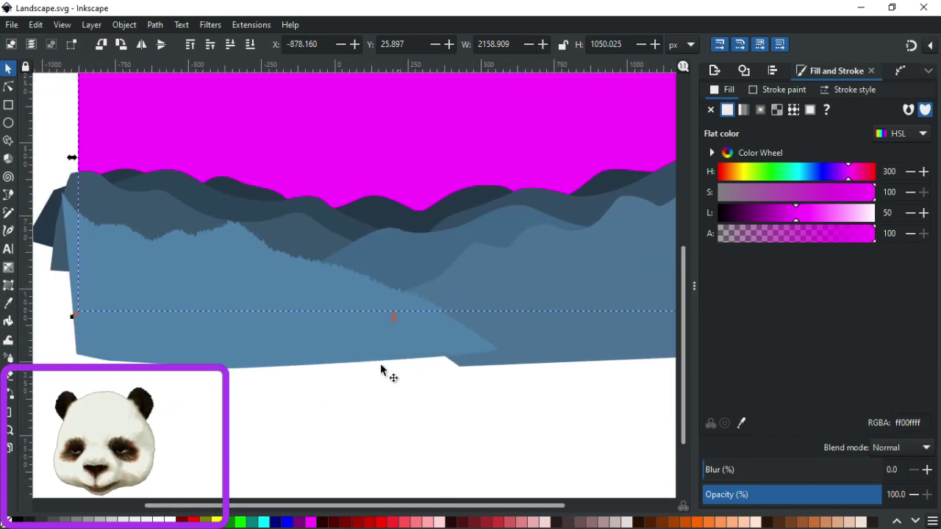
{"action": "left_click", "coordinate": [369, 375]}
Select the leaning black tree at the outer end of the row of three source trees.
{"action": "key", "text": "b"}
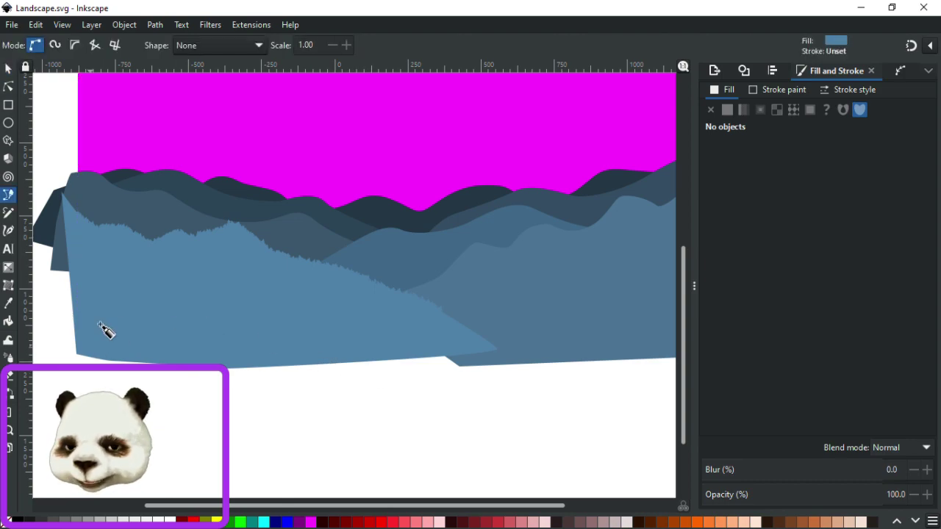
{"action": "scroll", "coordinate": [325, 326], "scroll_direction": "left", "scroll_amount": 7}
{"action": "scroll", "coordinate": [221, 221], "scroll_direction": "up", "scroll_amount": 3}
{"action": "scroll", "coordinate": [221, 221], "scroll_direction": "left", "scroll_amount": 3}
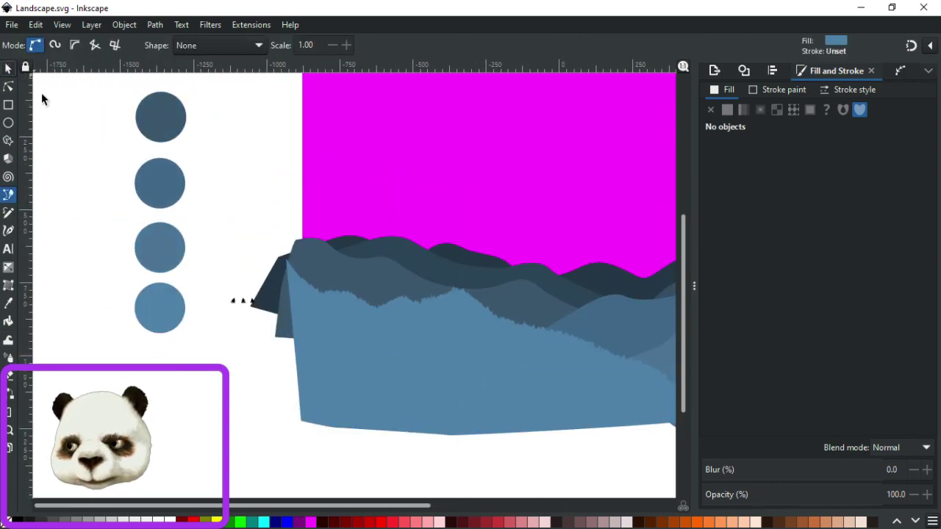
{"action": "left_click", "coordinate": [11, 69]}
{"action": "left_click", "coordinate": [237, 305]}
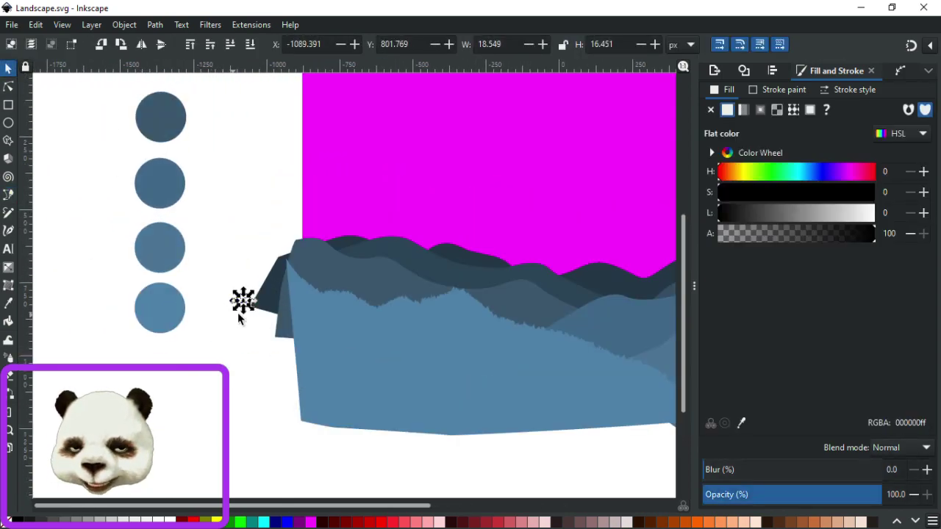
{"action": "scroll", "coordinate": [238, 317], "scroll_direction": "up", "scroll_amount": 3}
{"action": "left_click_drag", "start_coordinate": [253, 274], "coordinate": [238, 287]}
{"action": "scroll", "coordinate": [274, 304], "scroll_direction": "down", "scroll_amount": 3}
{"action": "scroll", "coordinate": [505, 343], "scroll_direction": "right", "scroll_amount": 6}
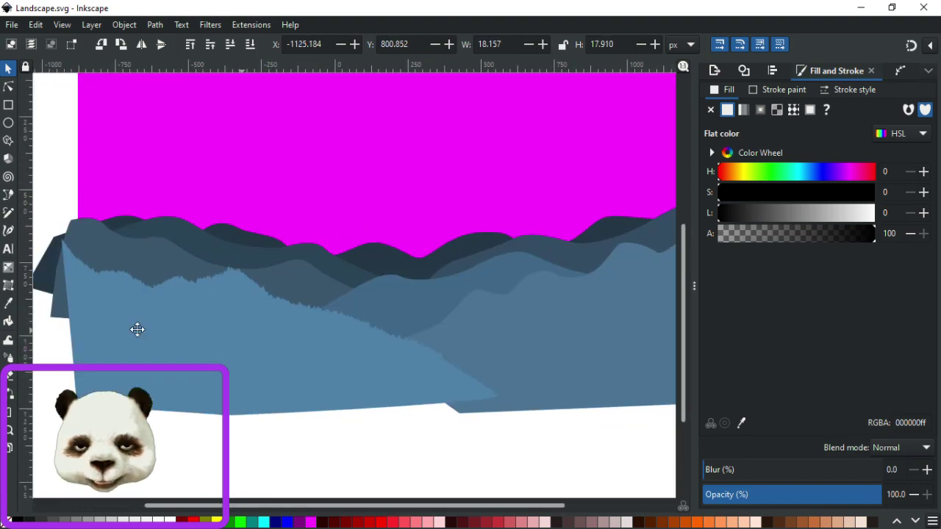
{"action": "scroll", "coordinate": [328, 328], "scroll_direction": "right", "scroll_amount": 3}
{"action": "scroll", "coordinate": [324, 331], "scroll_direction": "up", "scroll_amount": 2}
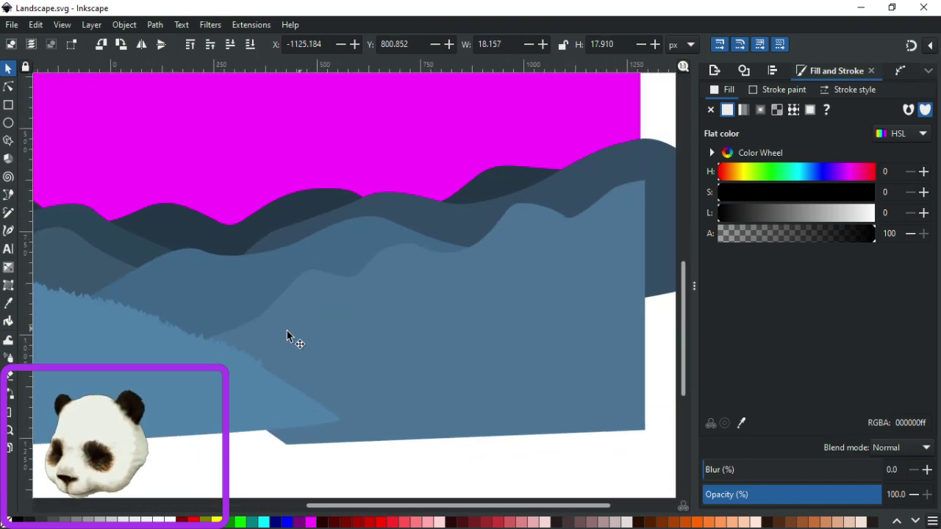
Try spraying the leaning tree along the ridge of the hill just behind the front one, and undo both strokes.
{"action": "key", "text": "b"}
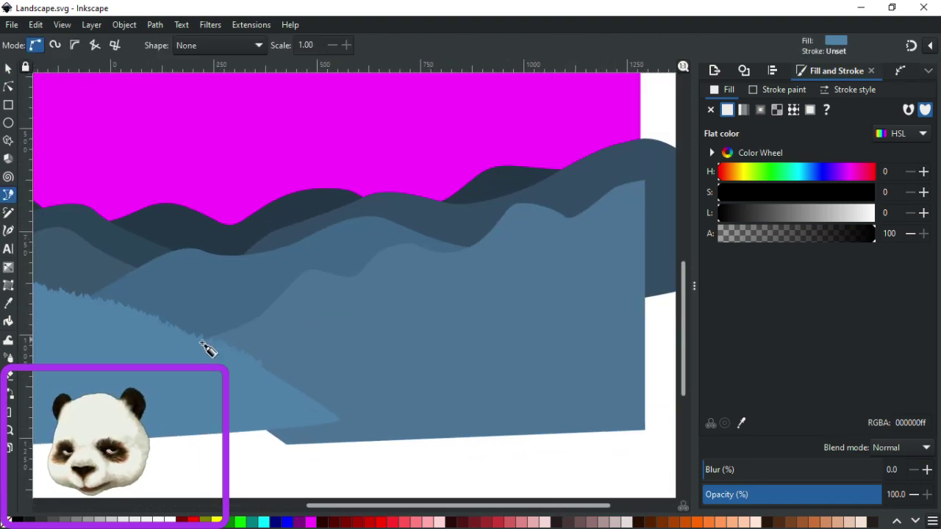
{"action": "left_click", "coordinate": [8, 358]}
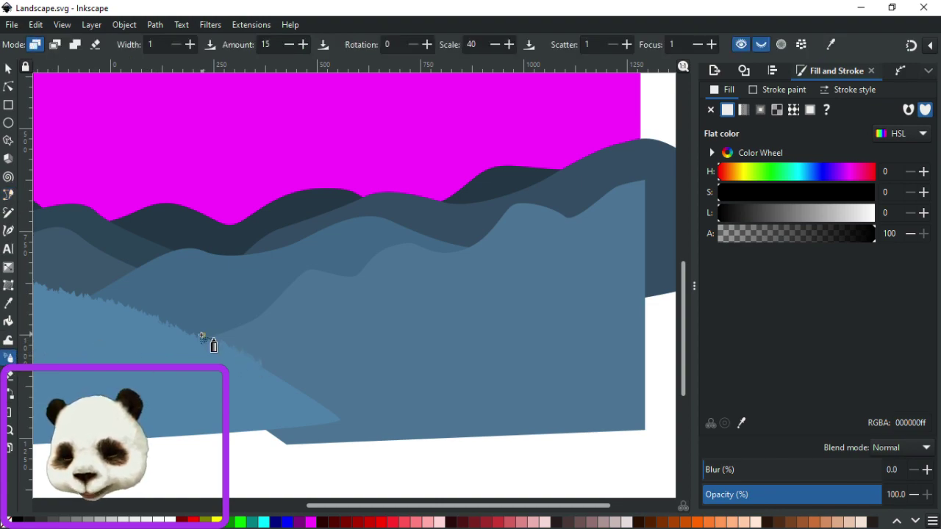
{"action": "scroll", "coordinate": [241, 342], "scroll_direction": "up", "scroll_amount": 2}
{"action": "mouse_move", "coordinate": [160, 341]}
{"action": "left_mouse_down"}
{"action": "mouse_move", "coordinate": [230, 323]}
{"action": "mouse_move", "coordinate": [296, 280]}
{"action": "left_mouse_up"}
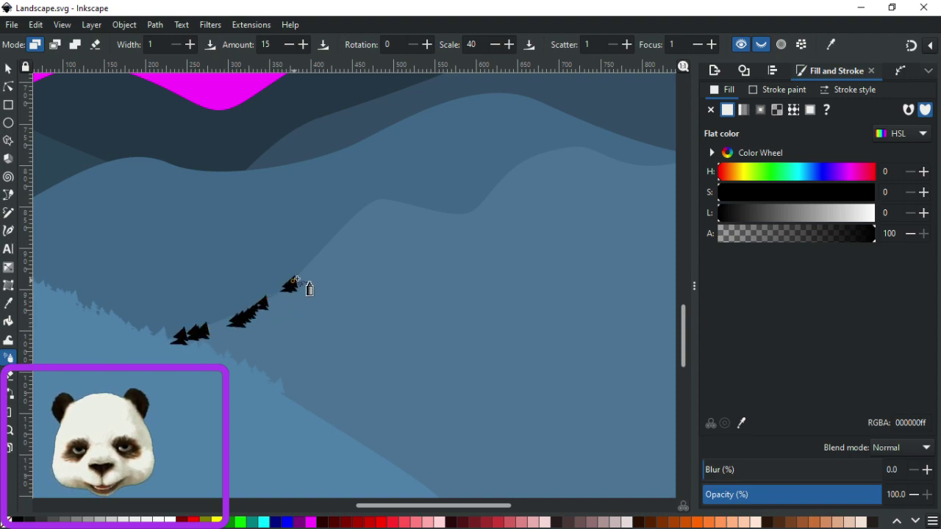
{"action": "key", "text": "ctrl+z"}
{"action": "mouse_move", "coordinate": [177, 338]}
{"action": "left_mouse_down"}
{"action": "mouse_move", "coordinate": [275, 294]}
{"action": "mouse_move", "coordinate": [383, 198]}
{"action": "mouse_move", "coordinate": [495, 210]}
{"action": "left_mouse_up"}
{"action": "key", "text": "Escape"}
{"action": "key", "text": "ctrl+z"}
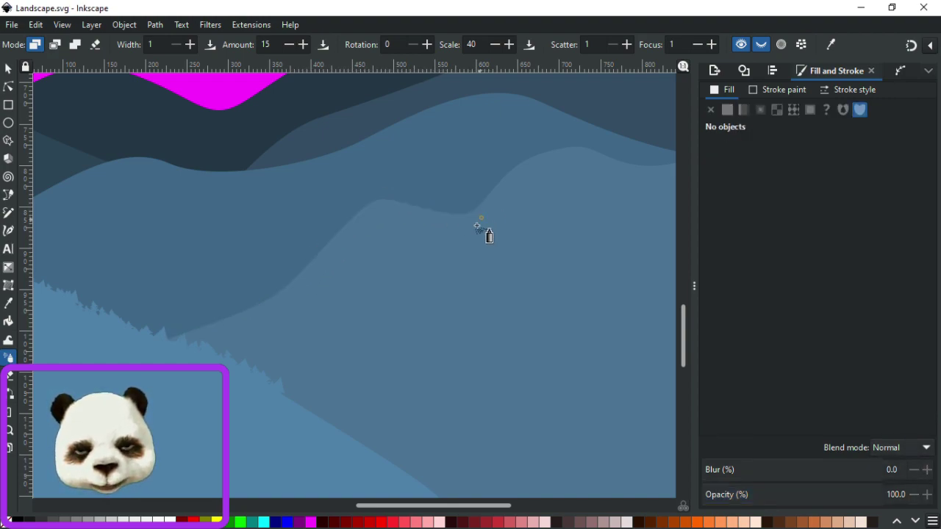
Make a horizontally flipped duplicate of the leaning black tree directly below the original, at a Y position of about 827 px.
{"action": "scroll", "coordinate": [336, 273], "scroll_direction": "down", "scroll_amount": 7}
{"action": "scroll", "coordinate": [209, 315], "scroll_direction": "up", "scroll_amount": 4}
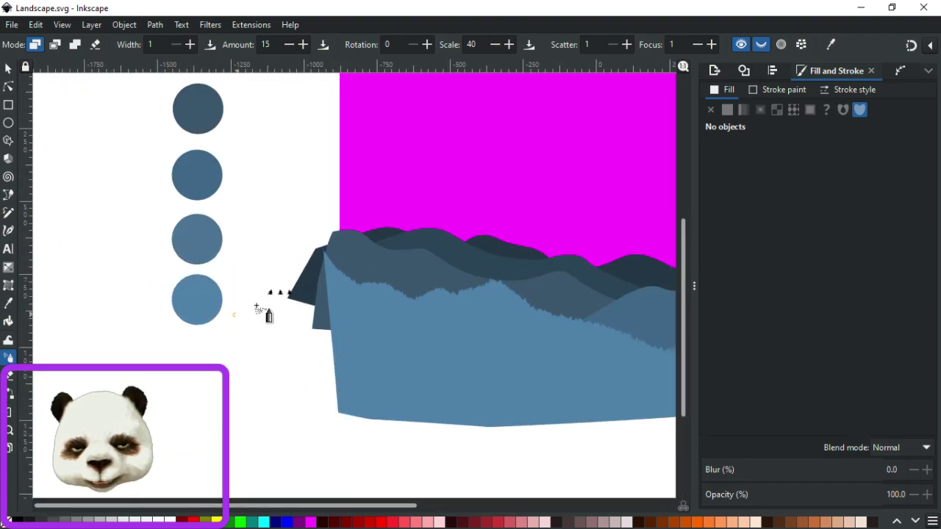
{"action": "scroll", "coordinate": [258, 308], "scroll_direction": "up", "scroll_amount": 3}
{"action": "left_click", "coordinate": [8, 68]}
{"action": "scroll", "coordinate": [220, 230], "scroll_direction": "up", "scroll_amount": 2}
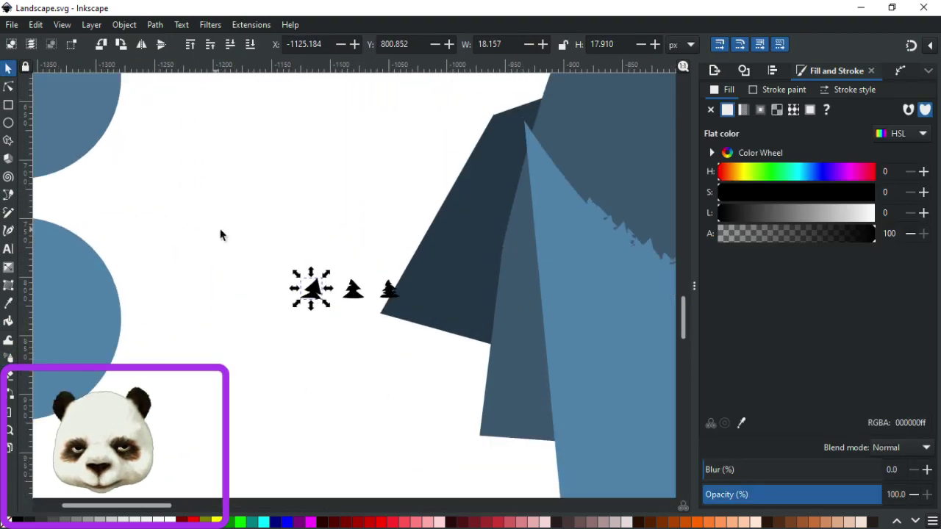
{"action": "key", "text": "ctrl+d"}
{"action": "left_click_drag", "start_coordinate": [365, 326], "coordinate": [367, 372]}
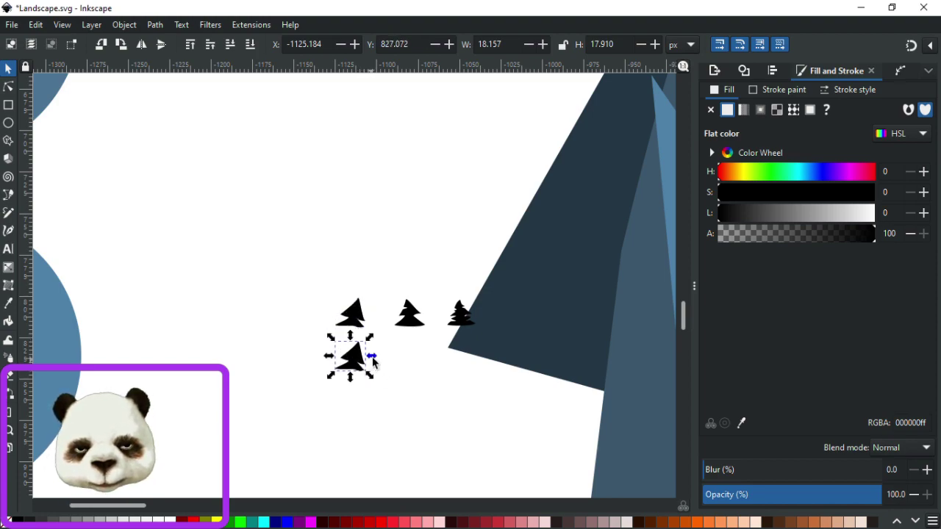
{"action": "left_click", "coordinate": [145, 44]}
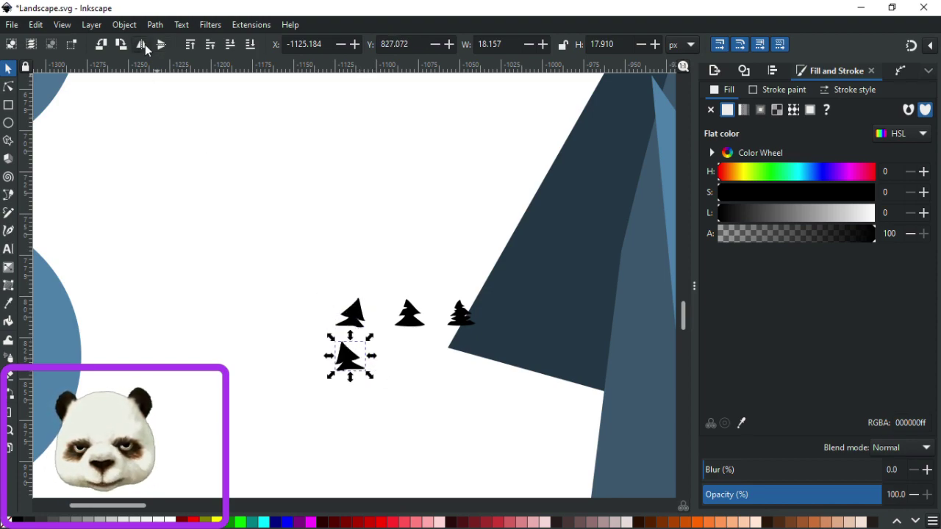
Deselect the tree below the row of sample trees and save the document.
{"action": "left_click", "coordinate": [385, 395]}
{"action": "key", "text": "ctrl+s"}
Spray copies of the sample tree below the row along the frontmost right-hand hill's crest, up to the hill's right edge.
{"action": "scroll", "coordinate": [413, 395], "scroll_direction": "down", "scroll_amount": 3}
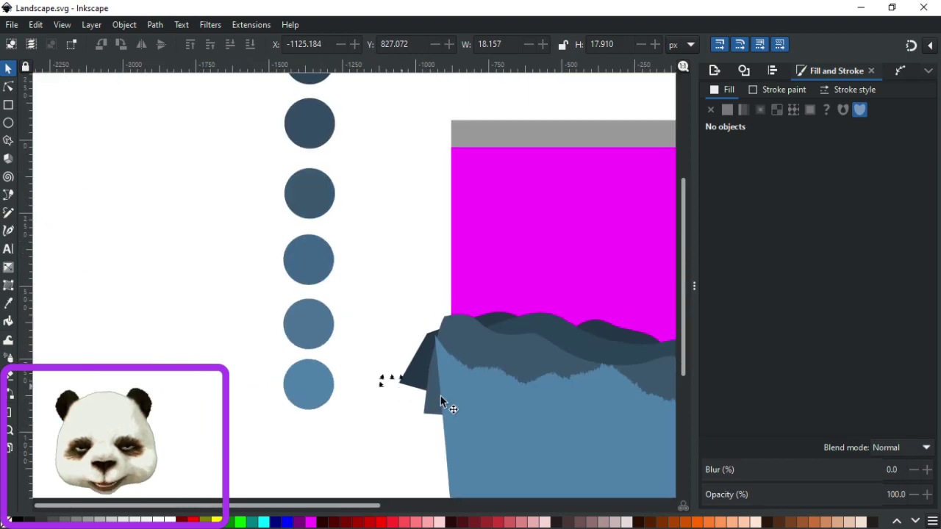
{"action": "left_click", "coordinate": [381, 387]}
{"action": "scroll", "coordinate": [603, 420], "scroll_direction": "down", "scroll_amount": 4}
{"action": "scroll", "coordinate": [451, 382], "scroll_direction": "up", "scroll_amount": 4}
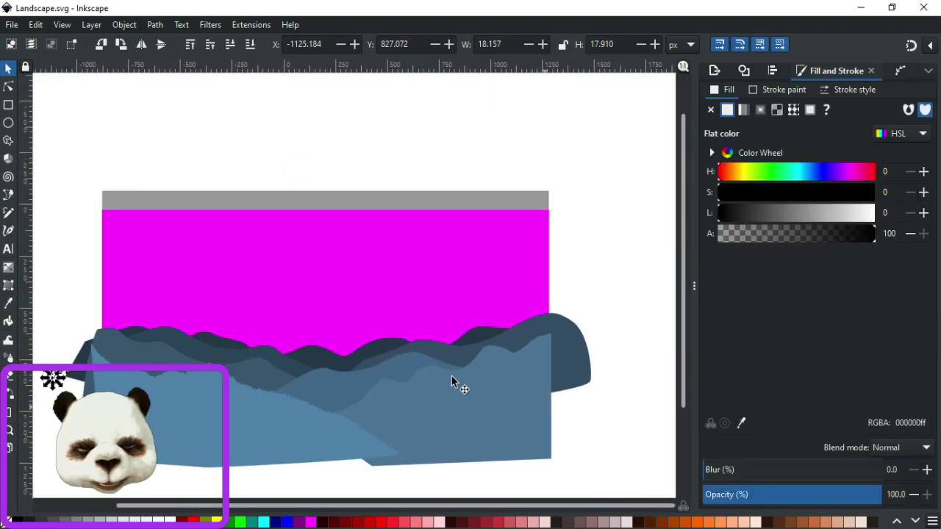
{"action": "key", "text": "a"}
{"action": "scroll", "coordinate": [371, 426], "scroll_direction": "up", "scroll_amount": 2}
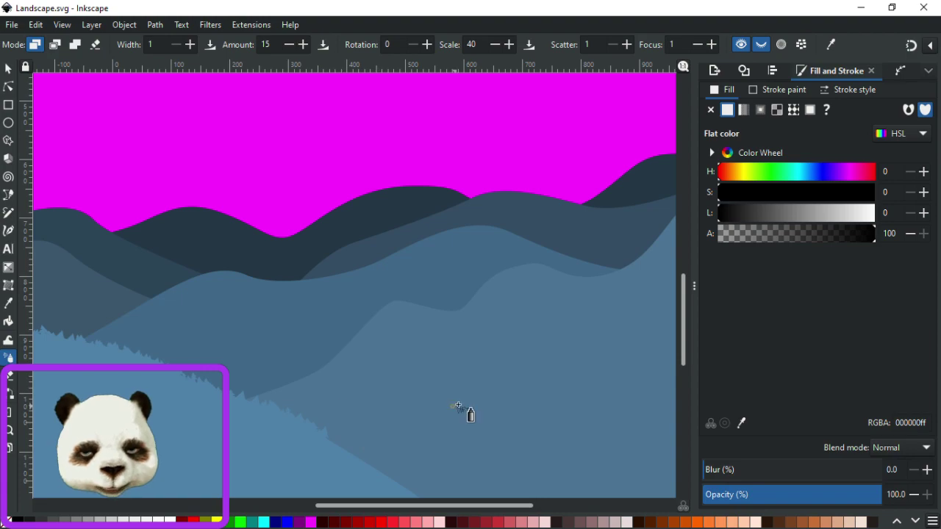
{"action": "scroll", "coordinate": [461, 410], "scroll_direction": "up", "scroll_amount": 1}
{"action": "scroll", "coordinate": [330, 418], "scroll_direction": "down", "scroll_amount": 2}
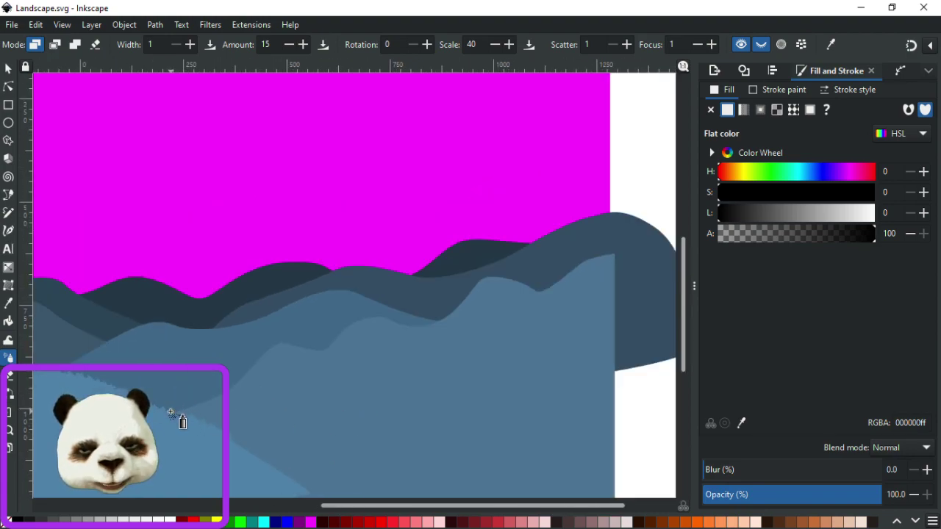
{"action": "mouse_move", "coordinate": [234, 385]}
{"action": "left_mouse_down"}
{"action": "mouse_move", "coordinate": [270, 350]}
{"action": "mouse_move", "coordinate": [335, 348]}
{"action": "mouse_move", "coordinate": [375, 323]}
{"action": "mouse_move", "coordinate": [444, 324]}
{"action": "mouse_move", "coordinate": [477, 289]}
{"action": "mouse_move", "coordinate": [513, 282]}
{"action": "mouse_move", "coordinate": [546, 293]}
{"action": "left_mouse_up"}
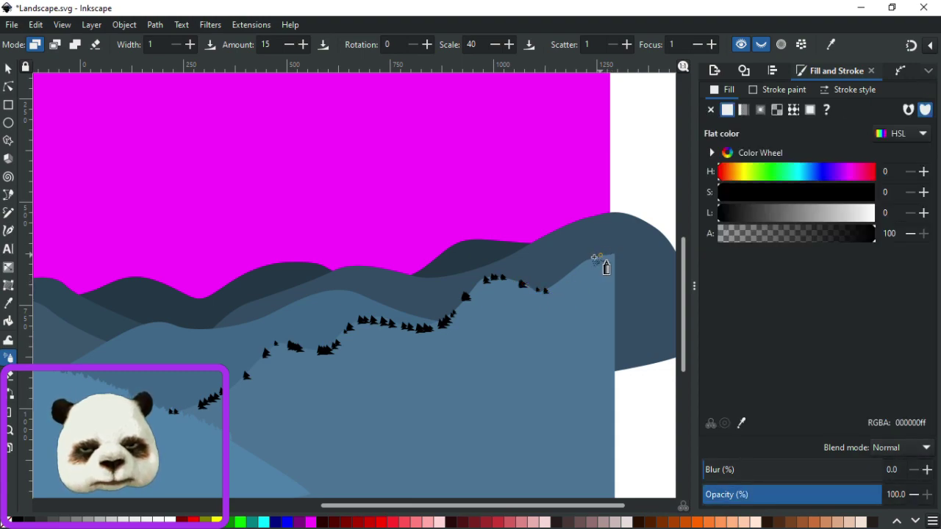
{"action": "left_click", "coordinate": [572, 290]}
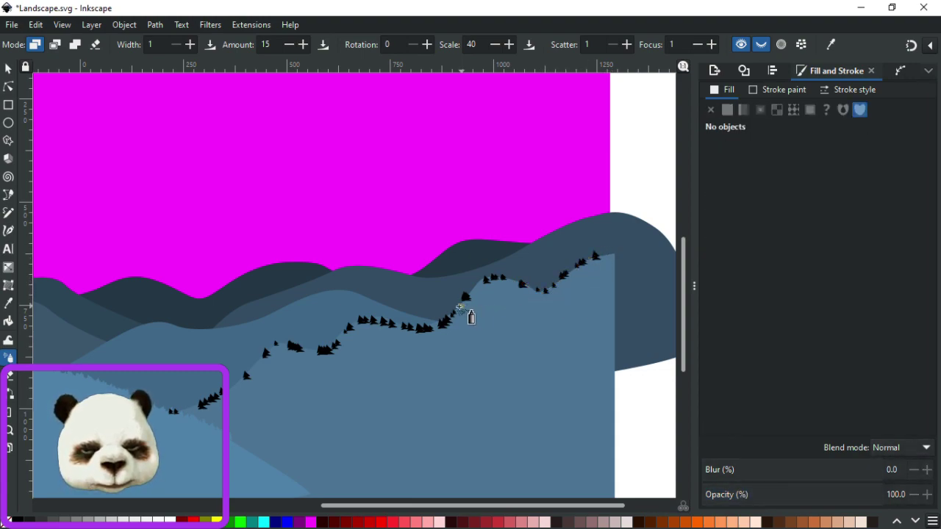
{"action": "left_click", "coordinate": [474, 286]}
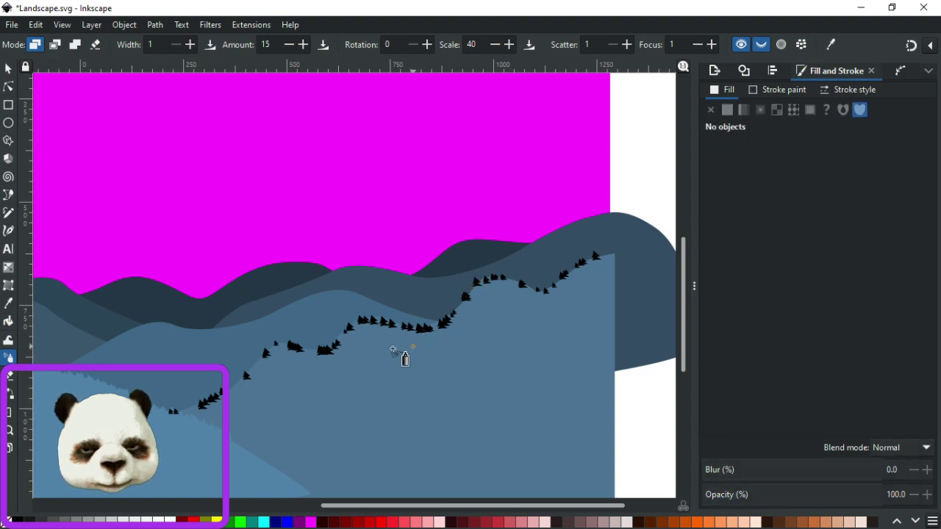
Spray extra copies of the same tree into the gaps along the lower left slope and the dip of the hill's crest.
{"action": "scroll", "coordinate": [334, 375], "scroll_direction": "up", "scroll_amount": 1}
{"action": "left_click", "coordinate": [313, 347]}
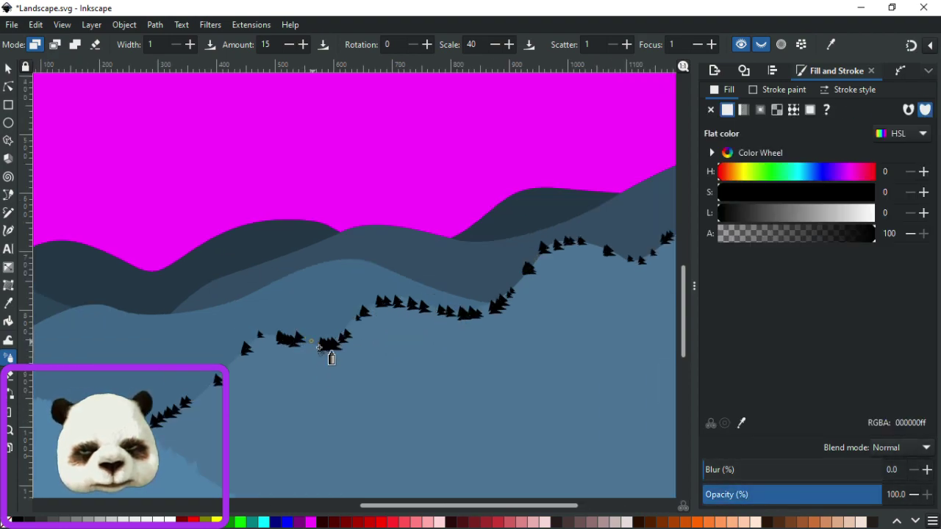
{"action": "left_click", "coordinate": [237, 373]}
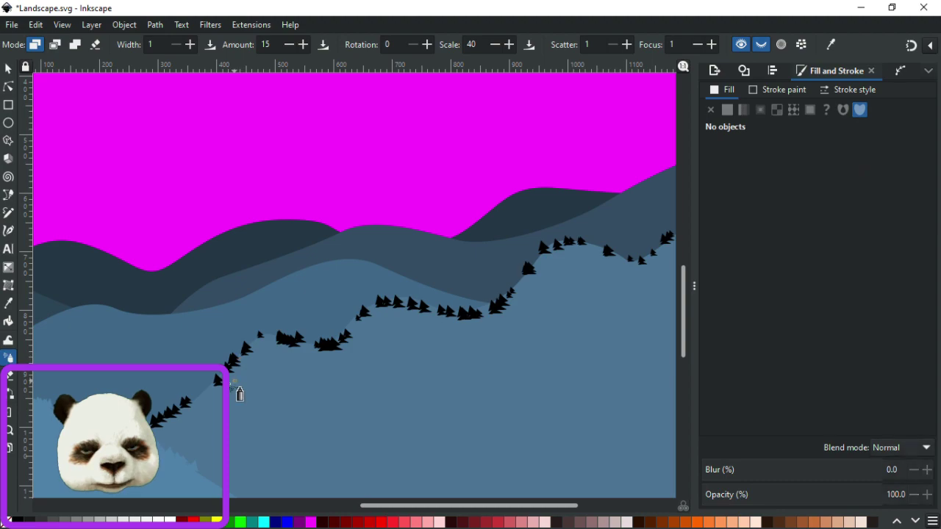
{"action": "left_click", "coordinate": [210, 394]}
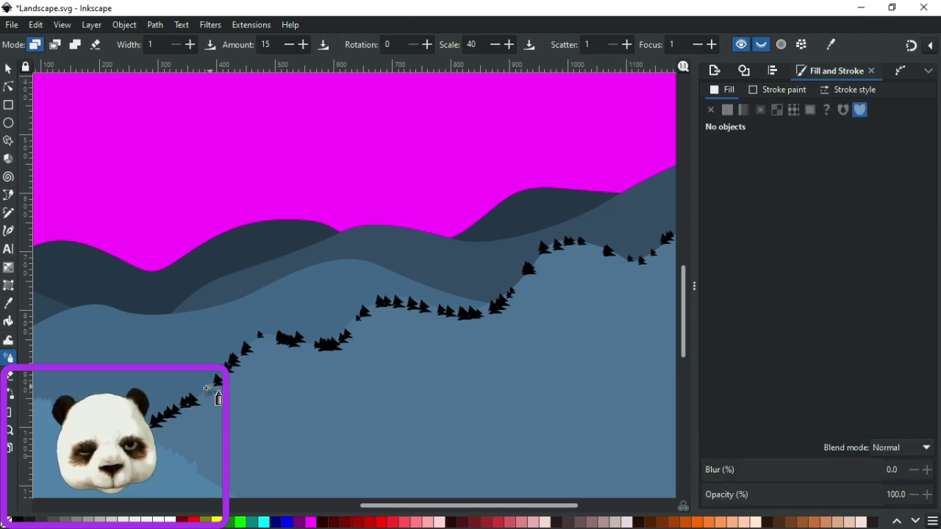
{"action": "left_click", "coordinate": [211, 392]}
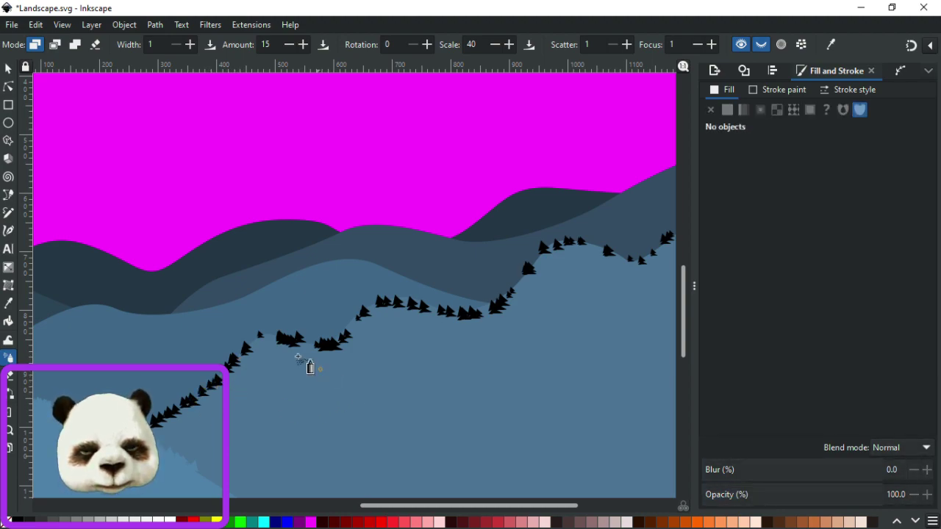
Select the two trees just right of the dense cluster in the dip and move them slightly up onto the hill's crest.
{"action": "scroll", "coordinate": [372, 360], "scroll_direction": "up", "scroll_amount": 3}
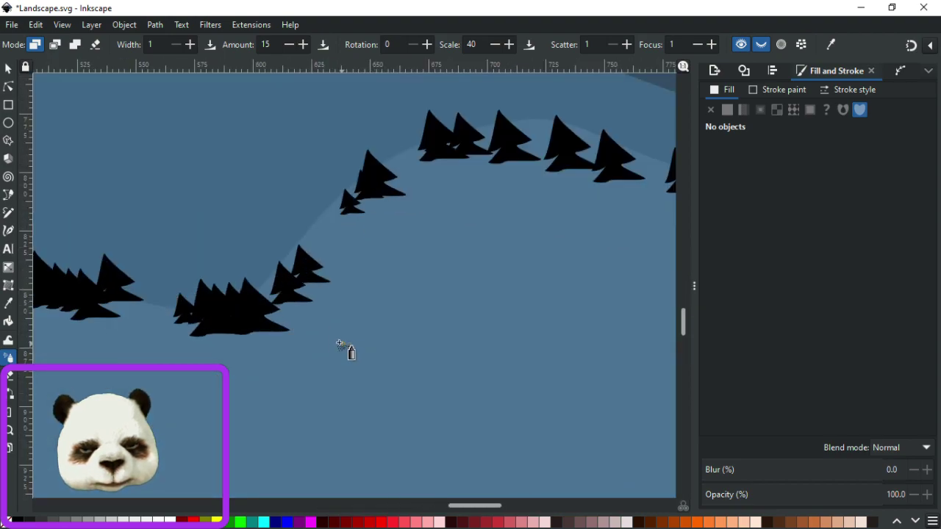
{"action": "scroll", "coordinate": [330, 351], "scroll_direction": "down", "scroll_amount": 3}
{"action": "scroll", "coordinate": [327, 334], "scroll_direction": "up", "scroll_amount": 3}
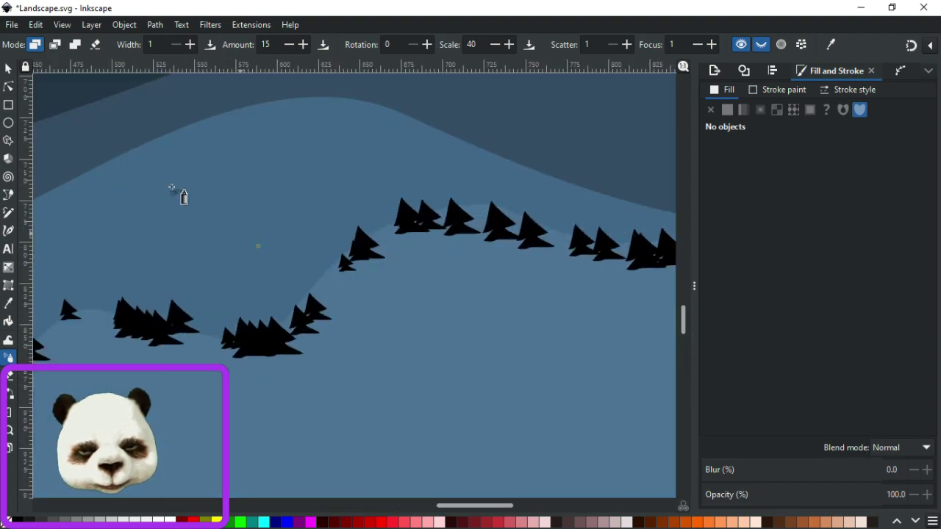
{"action": "key", "text": "s"}
{"action": "left_click", "coordinate": [313, 294]}
{"action": "left_click", "coordinate": [314, 314]}
{"action": "left_click", "coordinate": [295, 322], "text": "shift"}
{"action": "left_click_drag", "start_coordinate": [316, 305], "coordinate": [309, 287]}
{"action": "left_click", "coordinate": [465, 309]}
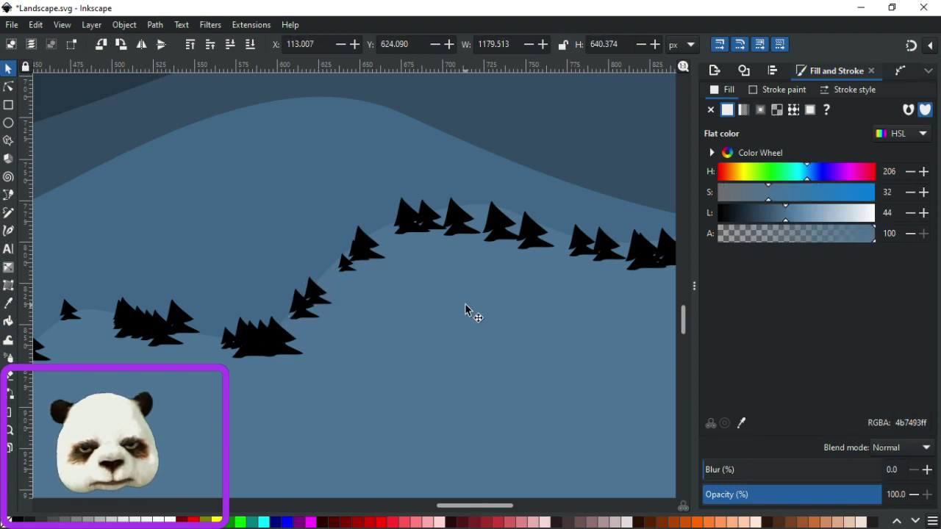
Spray copies of the middle sample tree along the hill's crest from its right edge down to the first dip.
{"action": "scroll", "coordinate": [517, 315], "scroll_direction": "down", "scroll_amount": 3}
{"action": "scroll", "coordinate": [341, 224], "scroll_direction": "up", "scroll_amount": 3}
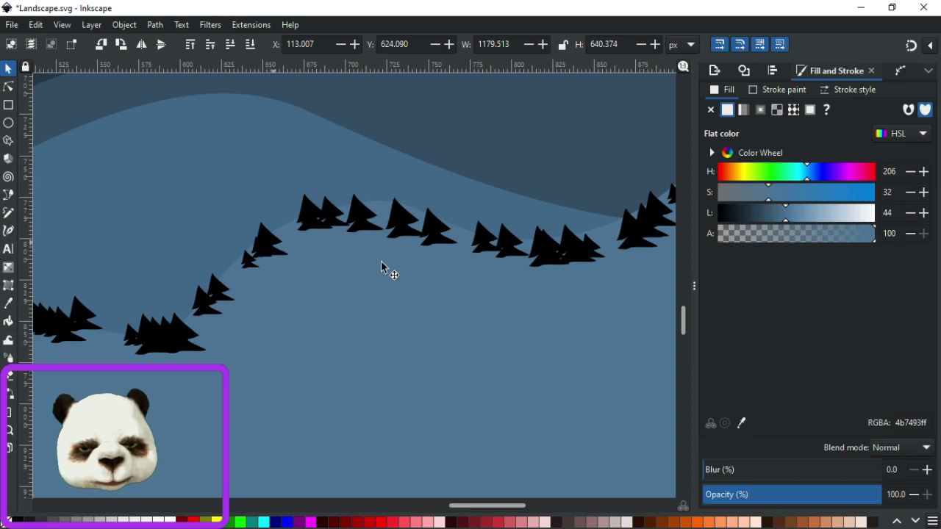
{"action": "scroll", "coordinate": [399, 304], "scroll_direction": "up", "scroll_amount": 2}
{"action": "scroll", "coordinate": [197, 324], "scroll_direction": "right", "scroll_amount": 5}
{"action": "scroll", "coordinate": [283, 320], "scroll_direction": "down", "scroll_amount": 6}
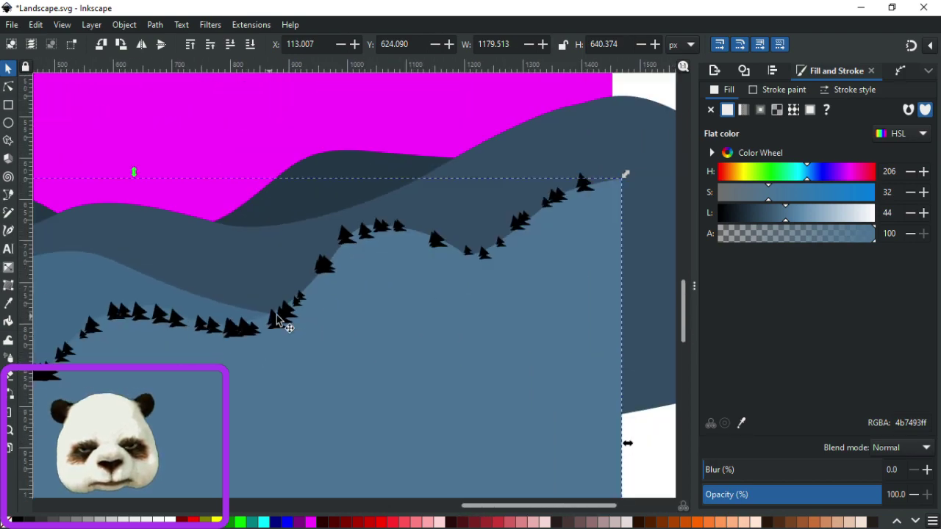
{"action": "scroll", "coordinate": [310, 331], "scroll_direction": "up", "scroll_amount": 1}
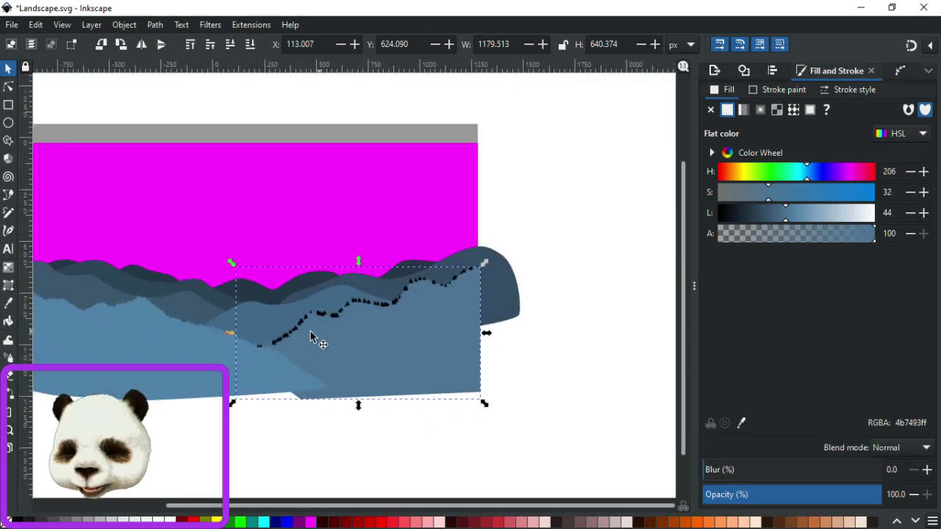
{"action": "scroll", "coordinate": [305, 346], "scroll_direction": "left", "scroll_amount": 6}
{"action": "scroll", "coordinate": [228, 323], "scroll_direction": "up", "scroll_amount": 4}
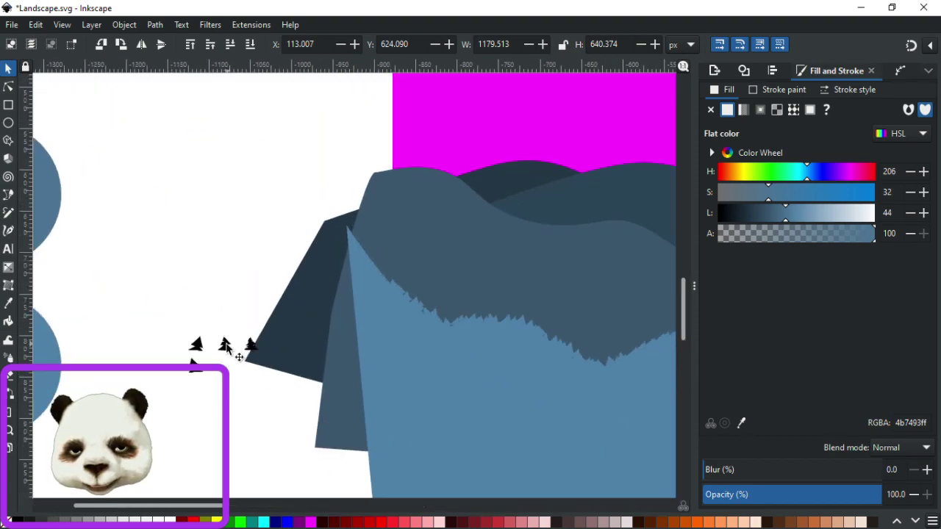
{"action": "left_click", "coordinate": [226, 345]}
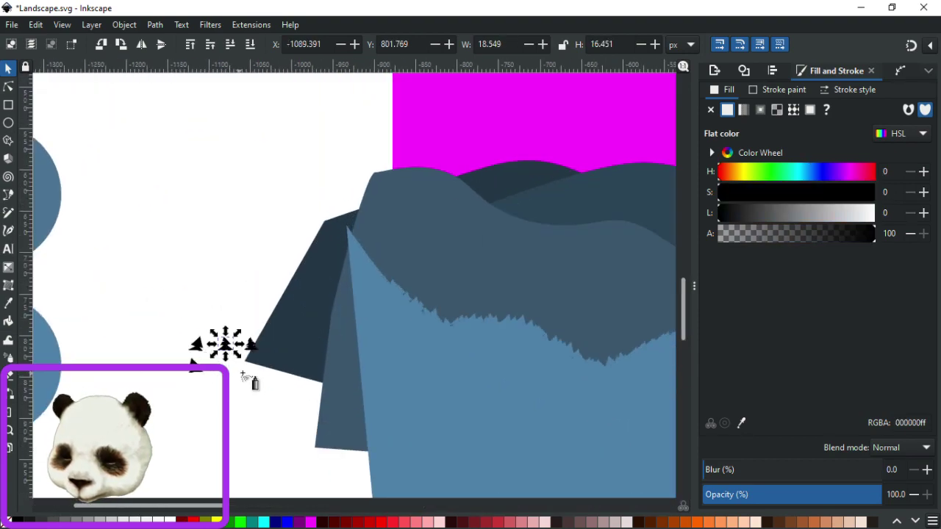
{"action": "key", "text": "a"}
{"action": "scroll", "coordinate": [250, 380], "scroll_direction": "down", "scroll_amount": 5}
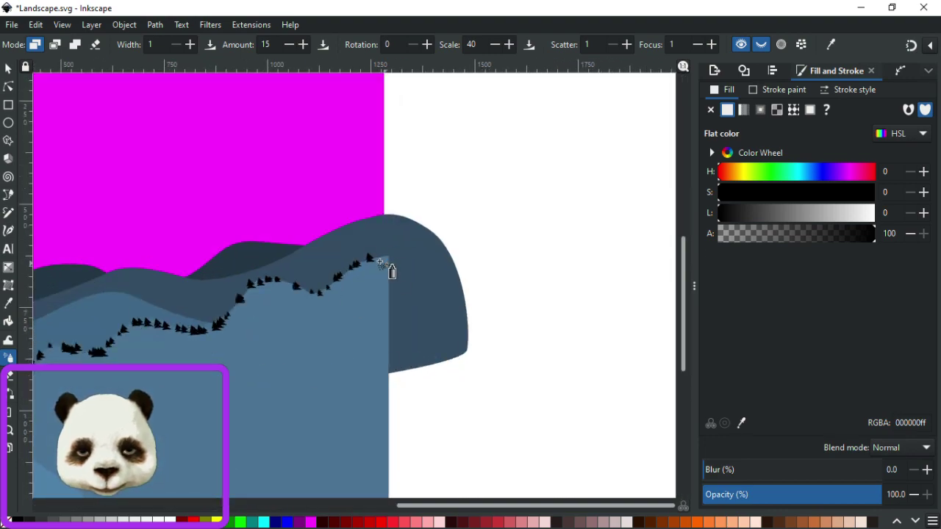
{"action": "left_click_drag", "start_coordinate": [388, 255], "coordinate": [313, 294]}
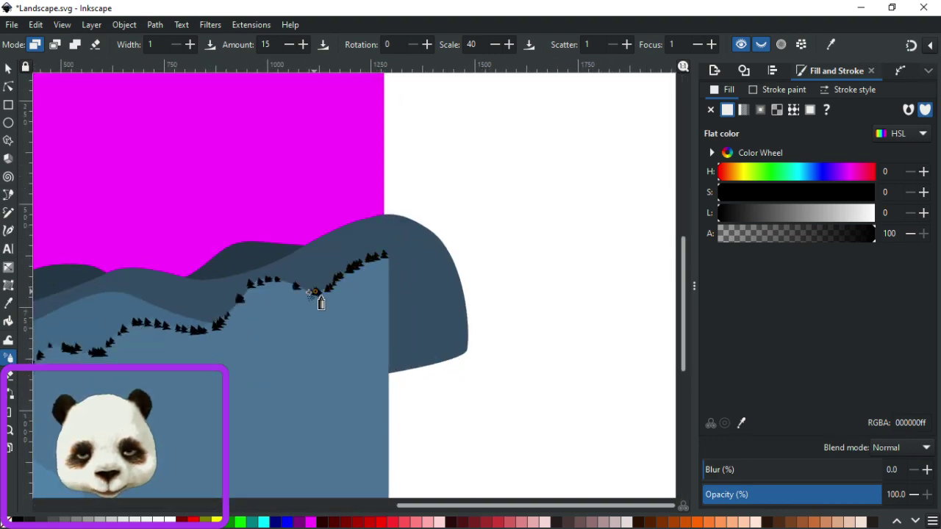
{"action": "key", "text": "Escape"}
Spray middle-sample-tree copies over the hill's upper hump and down its slope, filling the gaps toward the next low stretch.
{"action": "scroll", "coordinate": [294, 288], "scroll_direction": "up", "scroll_amount": 3}
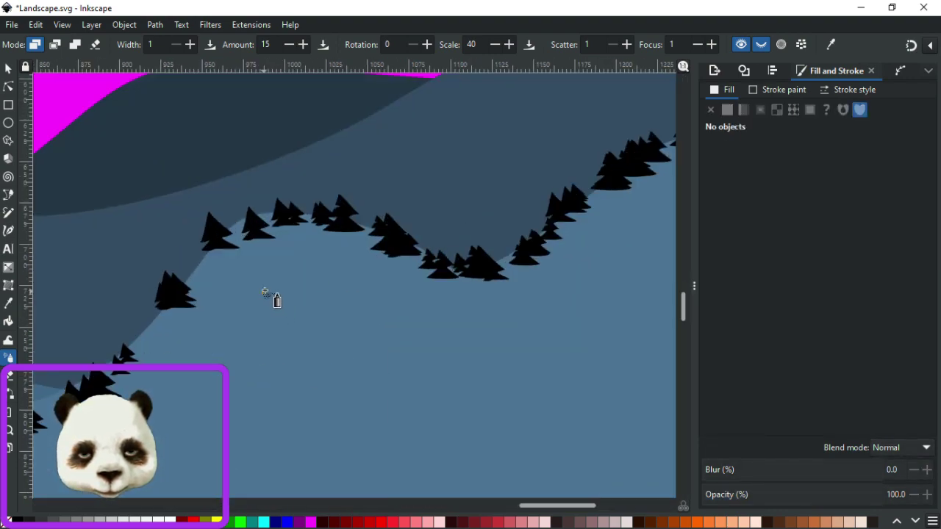
{"action": "scroll", "coordinate": [294, 265], "scroll_direction": "down", "scroll_amount": 2}
{"action": "mouse_move", "coordinate": [293, 255]}
{"action": "left_mouse_down"}
{"action": "mouse_move", "coordinate": [252, 269]}
{"action": "mouse_move", "coordinate": [231, 306]}
{"action": "mouse_move", "coordinate": [173, 354]}
{"action": "mouse_move", "coordinate": [134, 355]}
{"action": "left_mouse_up"}
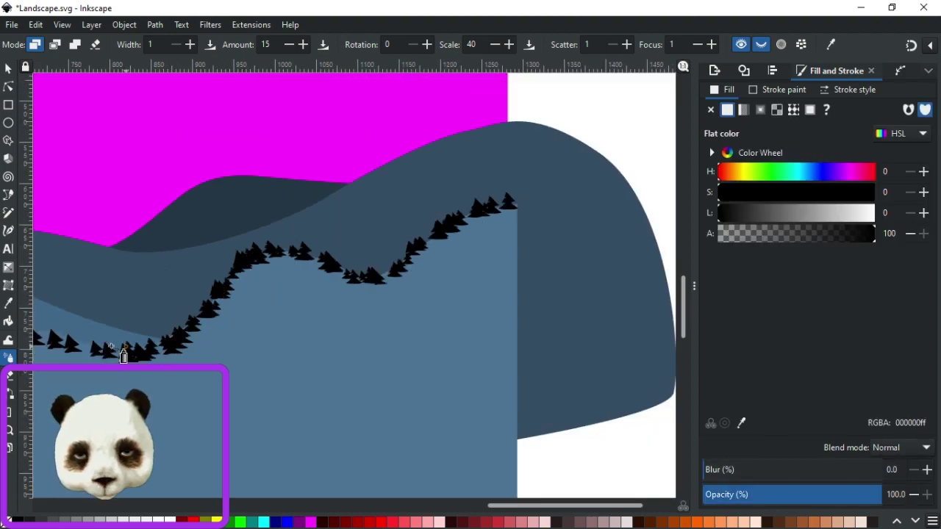
{"action": "key", "text": "Escape"}
Spray more middle-sample-tree copies over the central hump and through the dip to the lower hump on its left.
{"action": "scroll", "coordinate": [583, 351], "scroll_direction": "left", "scroll_amount": 10}
{"action": "mouse_move", "coordinate": [583, 333]}
{"action": "left_mouse_down"}
{"action": "mouse_move", "coordinate": [506, 319]}
{"action": "mouse_move", "coordinate": [460, 335]}
{"action": "mouse_move", "coordinate": [440, 365]}
{"action": "mouse_move", "coordinate": [405, 380]}
{"action": "mouse_move", "coordinate": [315, 365]}
{"action": "left_mouse_up"}
{"action": "key", "text": "Escape"}
{"action": "mouse_move", "coordinate": [388, 382]}
{"action": "left_mouse_down"}
{"action": "mouse_move", "coordinate": [399, 382]}
{"action": "mouse_move", "coordinate": [382, 380]}
{"action": "left_mouse_up"}
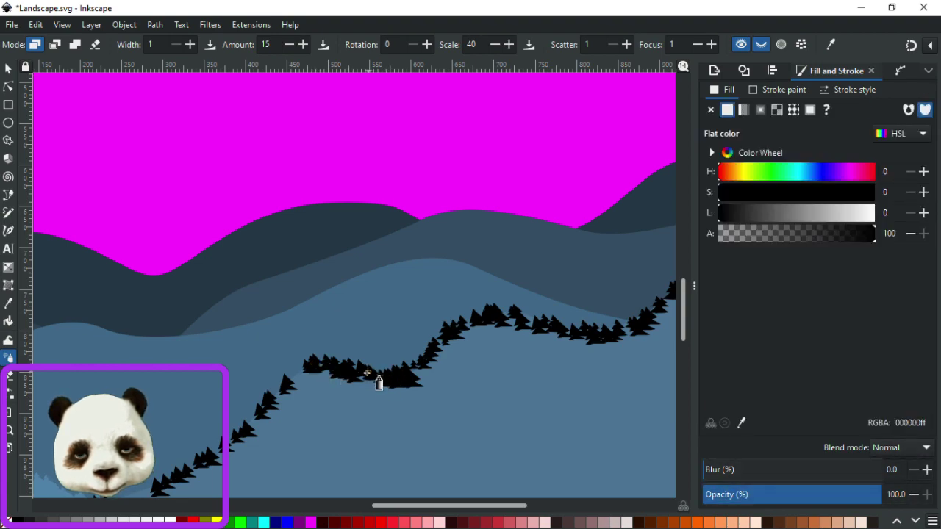
{"action": "key", "text": "Escape"}
{"action": "scroll", "coordinate": [358, 399], "scroll_direction": "left", "scroll_amount": 3}
{"action": "scroll", "coordinate": [357, 399], "scroll_direction": "down", "scroll_amount": 1}
{"action": "left_click", "coordinate": [481, 357]}
{"action": "key", "text": "Escape"}
{"action": "left_click", "coordinate": [485, 361]}
{"action": "key", "text": "Escape"}
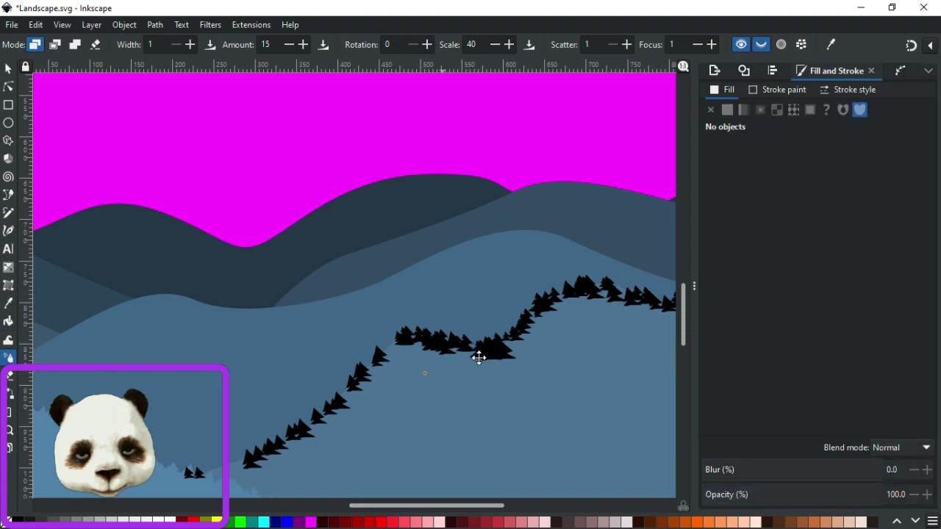
Fill the gaps between the trees on the hill's lower left slope by spraying more copies of the middle sample tree.
{"action": "left_click_drag", "start_coordinate": [465, 362], "coordinate": [525, 351]}
{"action": "scroll", "coordinate": [525, 350], "scroll_direction": "up", "scroll_amount": 2}
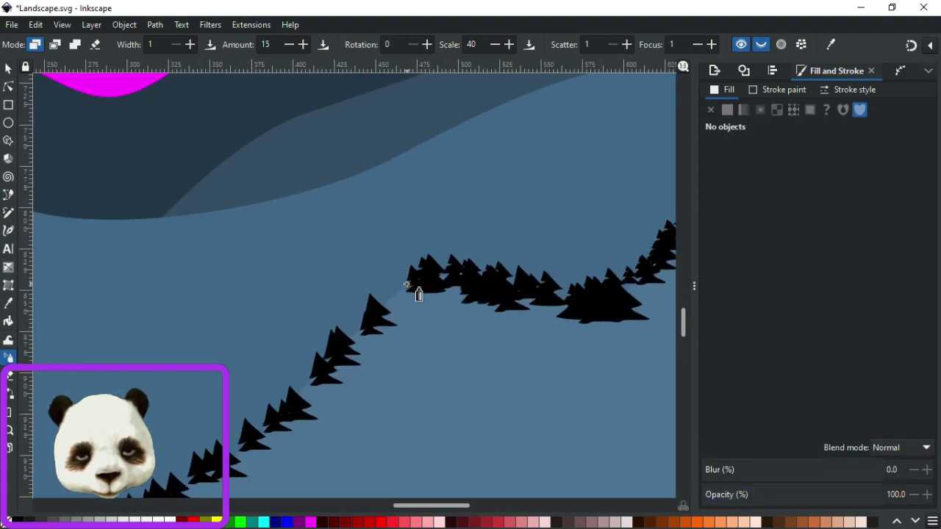
{"action": "left_click", "coordinate": [375, 328]}
{"action": "key", "text": "Escape"}
{"action": "left_click", "coordinate": [379, 335]}
{"action": "mouse_move", "coordinate": [378, 335]}
{"action": "left_mouse_down"}
{"action": "mouse_move", "coordinate": [263, 429]}
{"action": "mouse_move", "coordinate": [212, 463]}
{"action": "left_mouse_up"}
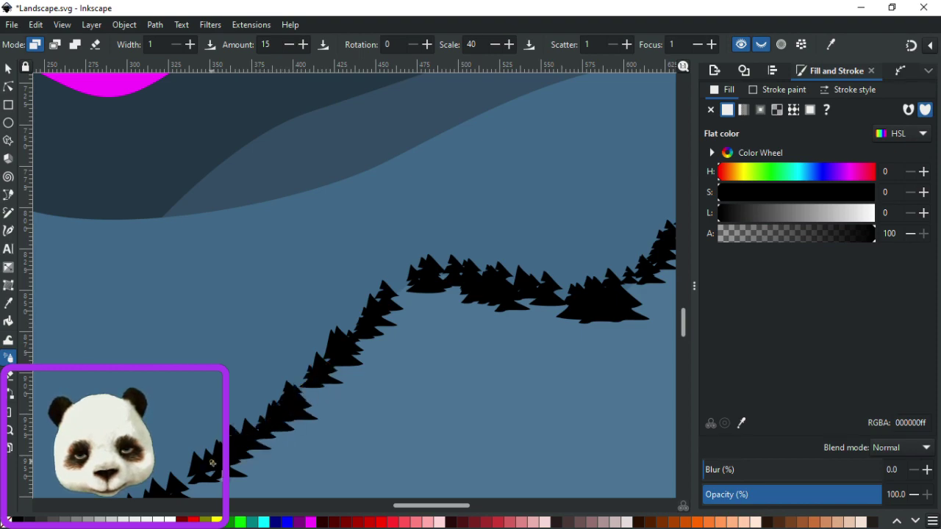
{"action": "key", "text": "Escape"}
Spray middle-sample-tree copies along the lowest part of the slope, down to where it meets the left foreground hill.
{"action": "scroll", "coordinate": [515, 257], "scroll_direction": "down", "scroll_amount": 7}
{"action": "scroll", "coordinate": [514, 257], "scroll_direction": "left", "scroll_amount": 8}
{"action": "mouse_move", "coordinate": [574, 178]}
{"action": "left_mouse_down"}
{"action": "mouse_move", "coordinate": [495, 230]}
{"action": "mouse_move", "coordinate": [375, 303]}
{"action": "mouse_move", "coordinate": [245, 339]}
{"action": "mouse_move", "coordinate": [329, 313]}
{"action": "mouse_move", "coordinate": [285, 338]}
{"action": "mouse_move", "coordinate": [288, 322]}
{"action": "mouse_move", "coordinate": [311, 327]}
{"action": "mouse_move", "coordinate": [289, 336]}
{"action": "mouse_move", "coordinate": [312, 349]}
{"action": "left_mouse_up"}
{"action": "key", "text": "ctrl+z"}
{"action": "mouse_move", "coordinate": [331, 318]}
{"action": "left_mouse_down"}
{"action": "mouse_move", "coordinate": [287, 333]}
{"action": "mouse_move", "coordinate": [332, 320]}
{"action": "mouse_move", "coordinate": [319, 312]}
{"action": "mouse_move", "coordinate": [375, 315]}
{"action": "mouse_move", "coordinate": [350, 307]}
{"action": "mouse_move", "coordinate": [361, 302]}
{"action": "mouse_move", "coordinate": [335, 318]}
{"action": "left_mouse_up"}
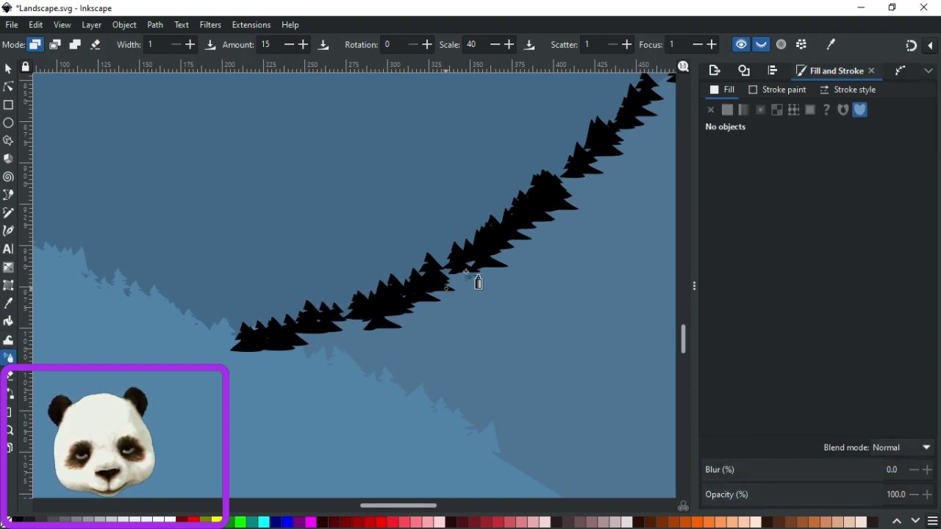
Make the right-hand sample pine tree beside the landscape the source object for the Spray tool.
{"action": "scroll", "coordinate": [478, 282], "scroll_direction": "down", "scroll_amount": 4}
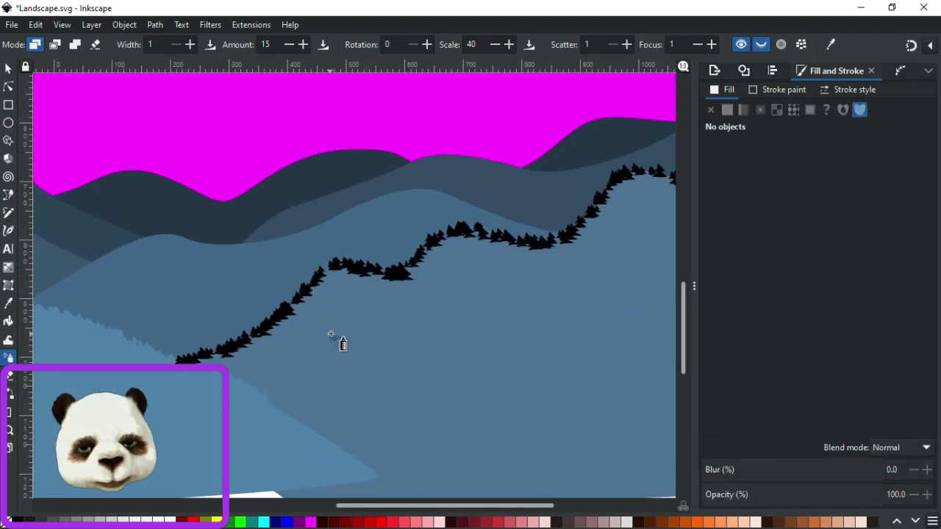
{"action": "scroll", "coordinate": [342, 343], "scroll_direction": "down", "scroll_amount": 3}
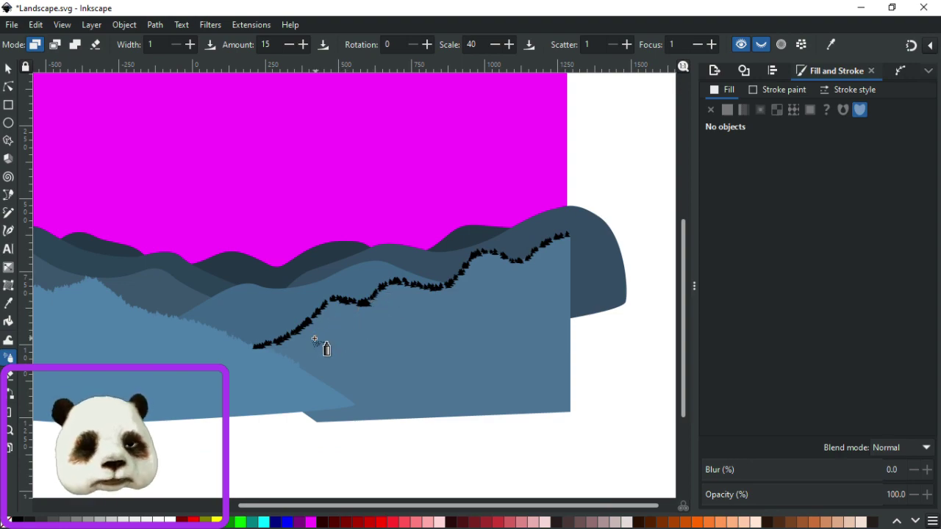
{"action": "scroll", "coordinate": [322, 340], "scroll_direction": "down", "scroll_amount": 3}
{"action": "scroll", "coordinate": [179, 326], "scroll_direction": "up", "scroll_amount": 5}
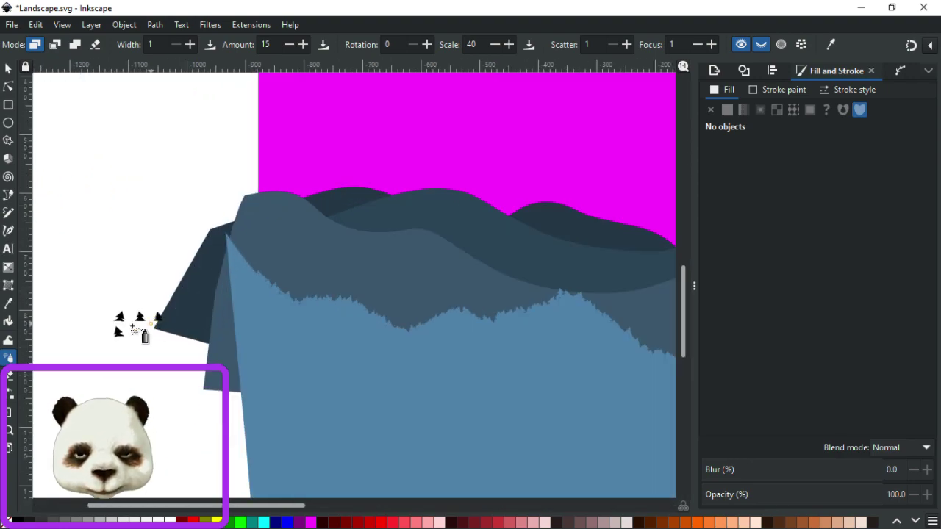
{"action": "scroll", "coordinate": [132, 327], "scroll_direction": "up", "scroll_amount": 2}
{"action": "scroll", "coordinate": [100, 172], "scroll_direction": "up", "scroll_amount": 1}
{"action": "key", "text": "s"}
{"action": "scroll", "coordinate": [279, 400], "scroll_direction": "up", "scroll_amount": 1}
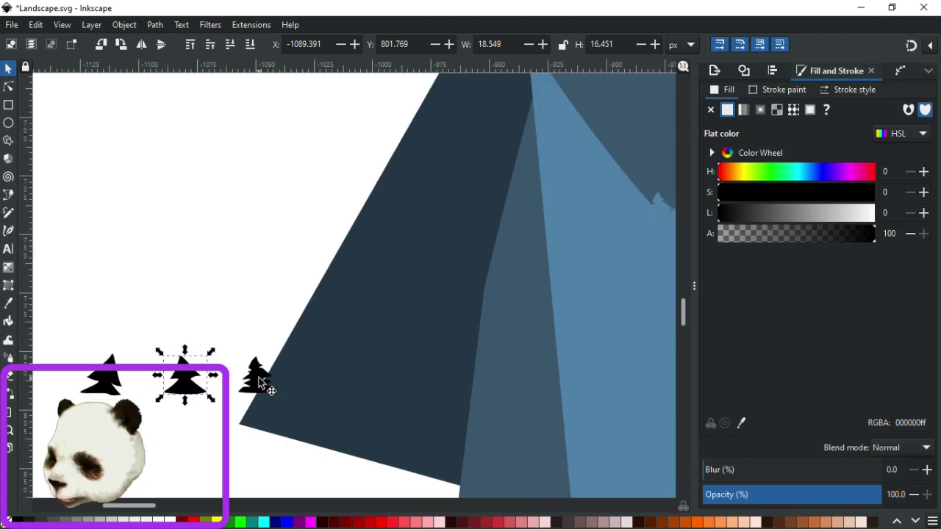
{"action": "left_click", "coordinate": [259, 382]}
{"action": "key", "text": "a"}
Spray copies of the right-hand sample tree from the hill's far right end down the crest and through the first dip.
{"action": "scroll", "coordinate": [262, 377], "scroll_direction": "down", "scroll_amount": 10}
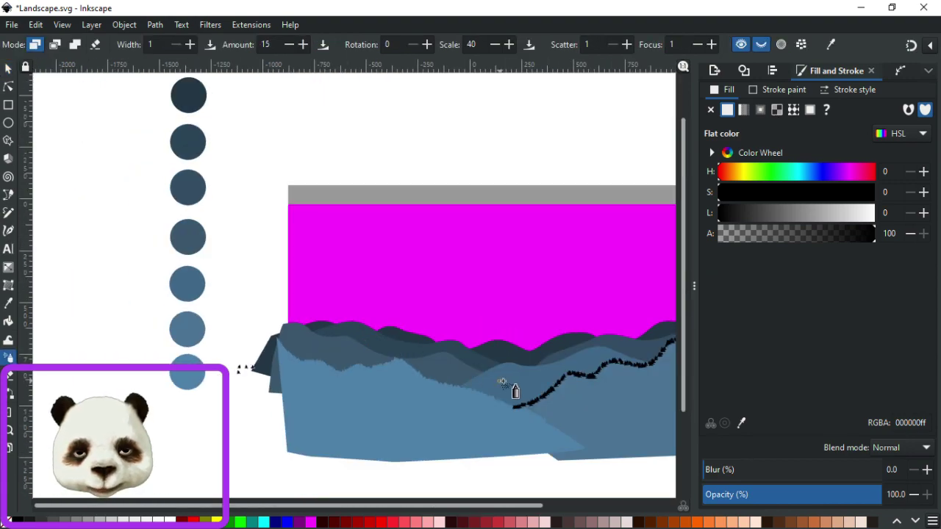
{"action": "scroll", "coordinate": [478, 360], "scroll_direction": "up", "scroll_amount": 9}
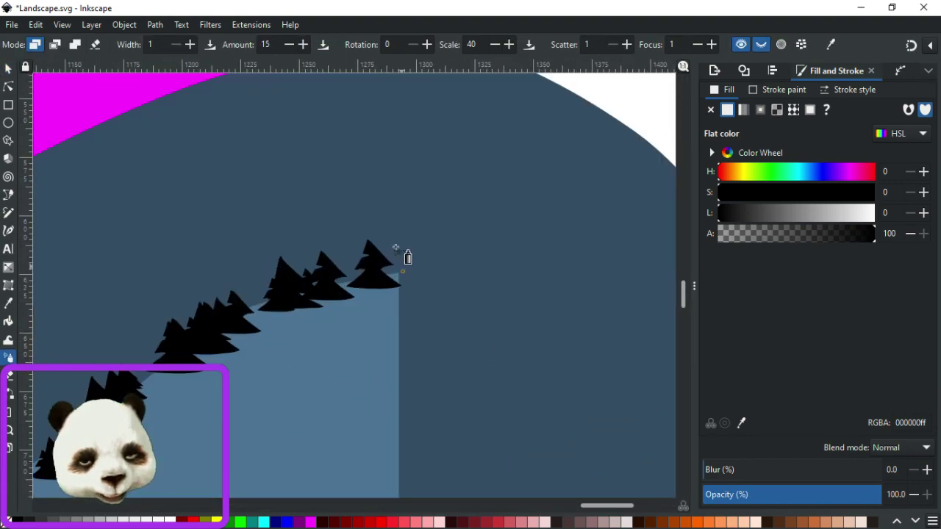
{"action": "mouse_move", "coordinate": [392, 265]}
{"action": "left_mouse_down"}
{"action": "mouse_move", "coordinate": [267, 282]}
{"action": "mouse_move", "coordinate": [191, 348]}
{"action": "left_mouse_up"}
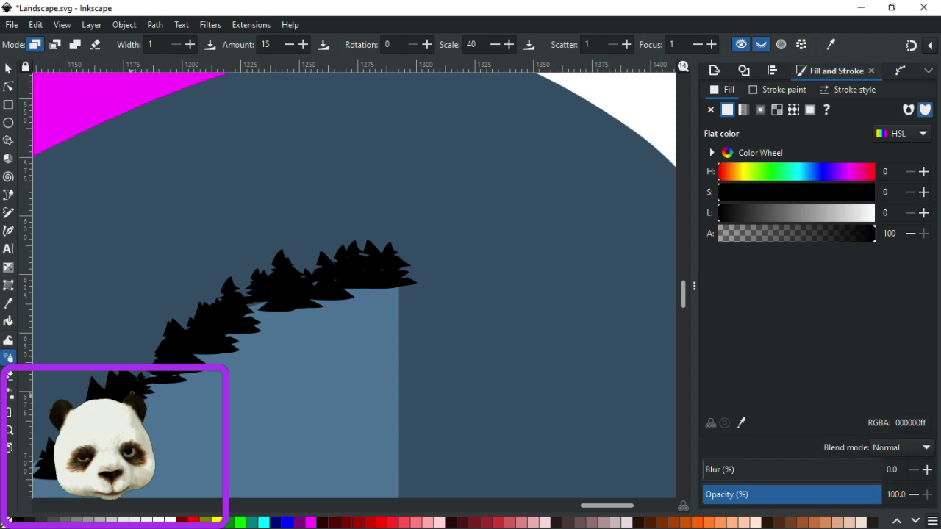
{"action": "key", "text": "Escape"}
{"action": "scroll", "coordinate": [663, 215], "scroll_direction": "left", "scroll_amount": 10}
{"action": "scroll", "coordinate": [663, 215], "scroll_direction": "down", "scroll_amount": 5}
{"action": "mouse_move", "coordinate": [634, 194]}
{"action": "left_mouse_down"}
{"action": "mouse_move", "coordinate": [511, 276]}
{"action": "mouse_move", "coordinate": [435, 300]}
{"action": "mouse_move", "coordinate": [418, 293]}
{"action": "mouse_move", "coordinate": [481, 282]}
{"action": "mouse_move", "coordinate": [462, 289]}
{"action": "mouse_move", "coordinate": [493, 297]}
{"action": "mouse_move", "coordinate": [529, 252]}
{"action": "left_mouse_up"}
{"action": "mouse_move", "coordinate": [630, 182]}
{"action": "left_mouse_down"}
{"action": "mouse_move", "coordinate": [550, 252]}
{"action": "mouse_move", "coordinate": [510, 269]}
{"action": "mouse_move", "coordinate": [480, 308]}
{"action": "left_mouse_up"}
{"action": "left_click_drag", "start_coordinate": [542, 227], "coordinate": [542, 270]}
{"action": "left_click_drag", "start_coordinate": [379, 259], "coordinate": [409, 294]}
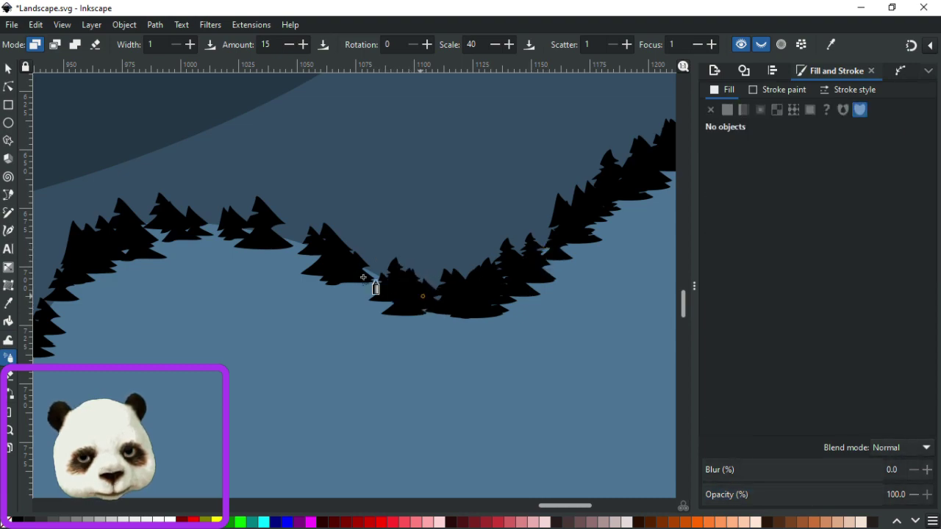
Fill the gaps over the hill's upper hump with right-hand-sample-tree copies and undo the last stroke.
{"action": "mouse_move", "coordinate": [276, 206]}
{"action": "left_mouse_down"}
{"action": "mouse_move", "coordinate": [317, 250]}
{"action": "mouse_move", "coordinate": [377, 277]}
{"action": "mouse_move", "coordinate": [368, 258]}
{"action": "mouse_move", "coordinate": [293, 233]}
{"action": "left_mouse_up"}
{"action": "mouse_move", "coordinate": [381, 254]}
{"action": "left_mouse_down"}
{"action": "mouse_move", "coordinate": [581, 254]}
{"action": "mouse_move", "coordinate": [551, 242]}
{"action": "mouse_move", "coordinate": [385, 256]}
{"action": "mouse_move", "coordinate": [477, 263]}
{"action": "mouse_move", "coordinate": [582, 241]}
{"action": "mouse_move", "coordinate": [593, 248]}
{"action": "mouse_move", "coordinate": [580, 254]}
{"action": "left_mouse_up"}
{"action": "key", "text": "ctrl+z"}
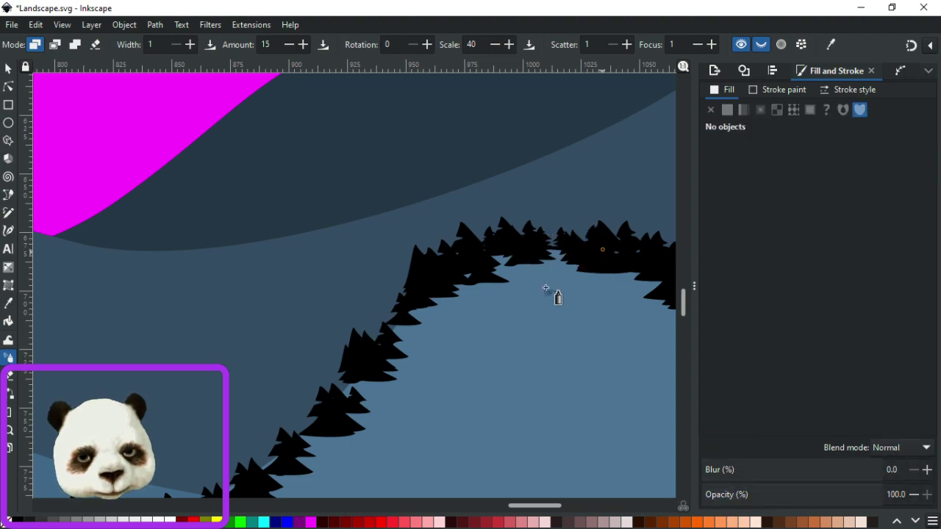
Spray right-hand-sample-tree copies down the steep slope on the left side of the upper hump, filling its gaps.
{"action": "scroll", "coordinate": [611, 243], "scroll_direction": "down", "scroll_amount": 3}
{"action": "scroll", "coordinate": [611, 244], "scroll_direction": "left", "scroll_amount": 5}
{"action": "mouse_move", "coordinate": [564, 212]}
{"action": "left_mouse_down"}
{"action": "mouse_move", "coordinate": [501, 311]}
{"action": "mouse_move", "coordinate": [419, 389]}
{"action": "mouse_move", "coordinate": [357, 414]}
{"action": "mouse_move", "coordinate": [289, 418]}
{"action": "mouse_move", "coordinate": [316, 414]}
{"action": "left_mouse_up"}
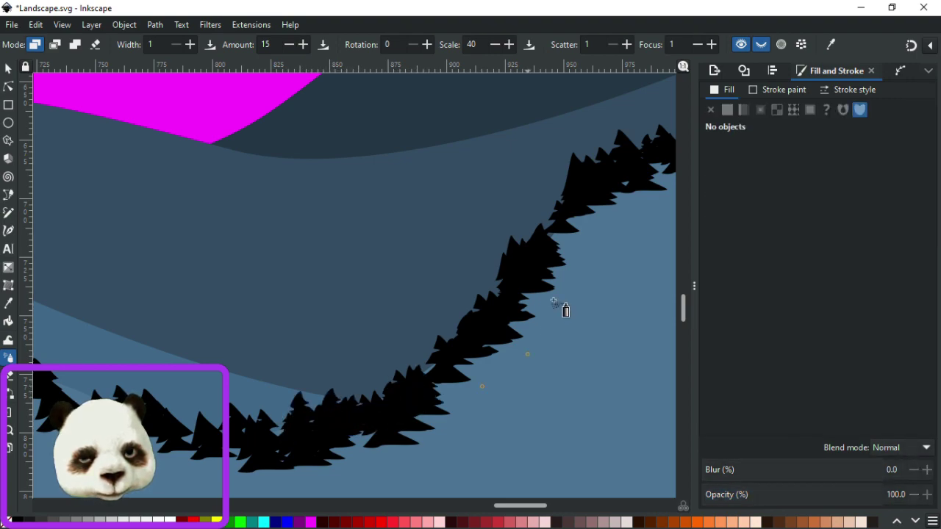
{"action": "mouse_move", "coordinate": [540, 217]}
{"action": "left_mouse_down"}
{"action": "mouse_move", "coordinate": [537, 234]}
{"action": "mouse_move", "coordinate": [547, 242]}
{"action": "mouse_move", "coordinate": [542, 220]}
{"action": "mouse_move", "coordinate": [515, 302]}
{"action": "mouse_move", "coordinate": [485, 290]}
{"action": "mouse_move", "coordinate": [467, 339]}
{"action": "left_mouse_up"}
{"action": "mouse_move", "coordinate": [455, 380]}
{"action": "left_mouse_down"}
{"action": "mouse_move", "coordinate": [456, 336]}
{"action": "mouse_move", "coordinate": [450, 346]}
{"action": "left_mouse_up"}
Spray right-hand-sample-tree copies along the low stretch left of the steep slope and over the central hump.
{"action": "scroll", "coordinate": [499, 345], "scroll_direction": "down", "scroll_amount": 4}
{"action": "scroll", "coordinate": [500, 345], "scroll_direction": "left", "scroll_amount": 4}
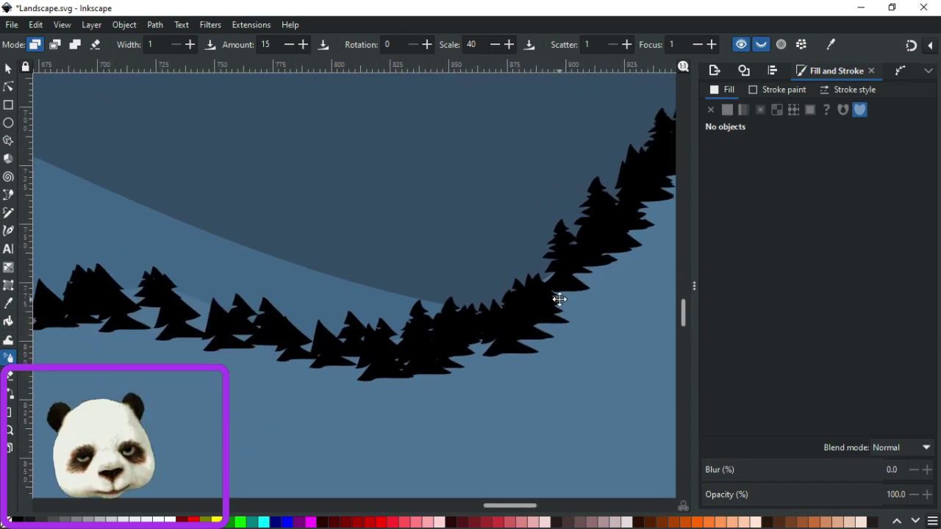
{"action": "left_click_drag", "start_coordinate": [189, 289], "coordinate": [390, 346]}
{"action": "mouse_move", "coordinate": [268, 317]}
{"action": "left_mouse_down"}
{"action": "mouse_move", "coordinate": [163, 272]}
{"action": "mouse_move", "coordinate": [171, 279]}
{"action": "left_mouse_up"}
{"action": "scroll", "coordinate": [550, 292], "scroll_direction": "left", "scroll_amount": 6}
{"action": "mouse_move", "coordinate": [602, 298]}
{"action": "left_mouse_down"}
{"action": "mouse_move", "coordinate": [569, 278]}
{"action": "mouse_move", "coordinate": [506, 271]}
{"action": "mouse_move", "coordinate": [417, 290]}
{"action": "mouse_move", "coordinate": [303, 367]}
{"action": "mouse_move", "coordinate": [325, 358]}
{"action": "mouse_move", "coordinate": [327, 343]}
{"action": "mouse_move", "coordinate": [338, 353]}
{"action": "left_mouse_up"}
{"action": "left_click_drag", "start_coordinate": [416, 354], "coordinate": [732, 237]}
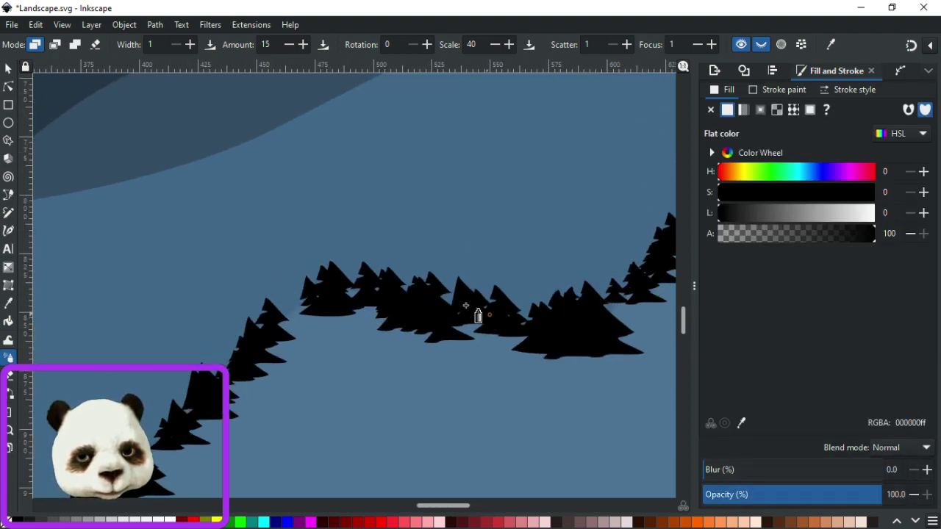
Spray right-hand-sample-tree copies across the lower hump of the hill's crest.
{"action": "key", "text": "Escape"}
{"action": "mouse_move", "coordinate": [266, 351]}
{"action": "left_mouse_down"}
{"action": "mouse_move", "coordinate": [287, 301]}
{"action": "mouse_move", "coordinate": [354, 278]}
{"action": "mouse_move", "coordinate": [526, 300]}
{"action": "mouse_move", "coordinate": [614, 283]}
{"action": "left_mouse_up"}
{"action": "key", "text": "Escape"}
Fill the remaining gaps on the lower left slope with right-hand-sample-tree copies, down toward the left foreground hill.
{"action": "scroll", "coordinate": [475, 366], "scroll_direction": "left", "scroll_amount": 6}
{"action": "scroll", "coordinate": [475, 365], "scroll_direction": "down", "scroll_amount": 4}
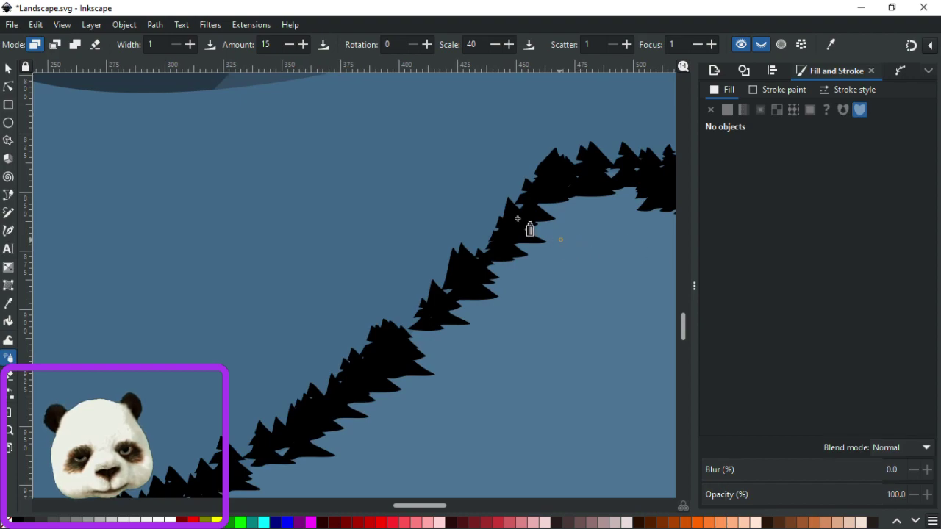
{"action": "mouse_move", "coordinate": [517, 218]}
{"action": "left_mouse_down"}
{"action": "mouse_move", "coordinate": [408, 336]}
{"action": "mouse_move", "coordinate": [414, 317]}
{"action": "mouse_move", "coordinate": [467, 286]}
{"action": "mouse_move", "coordinate": [495, 240]}
{"action": "mouse_move", "coordinate": [394, 367]}
{"action": "mouse_move", "coordinate": [495, 288]}
{"action": "mouse_move", "coordinate": [406, 327]}
{"action": "left_mouse_up"}
{"action": "key", "text": "Escape"}
{"action": "left_click", "coordinate": [489, 250]}
{"action": "key", "text": "Escape"}
{"action": "scroll", "coordinate": [470, 294], "scroll_direction": "left", "scroll_amount": 5}
{"action": "scroll", "coordinate": [452, 316], "scroll_direction": "down", "scroll_amount": 4}
{"action": "key", "text": "Escape"}
{"action": "left_click", "coordinate": [265, 409]}
{"action": "key", "text": "Escape"}
Delete the large tree at the right end of the dense cluster in the dip between the lower and central humps.
{"action": "scroll", "coordinate": [330, 367], "scroll_direction": "down", "scroll_amount": 10}
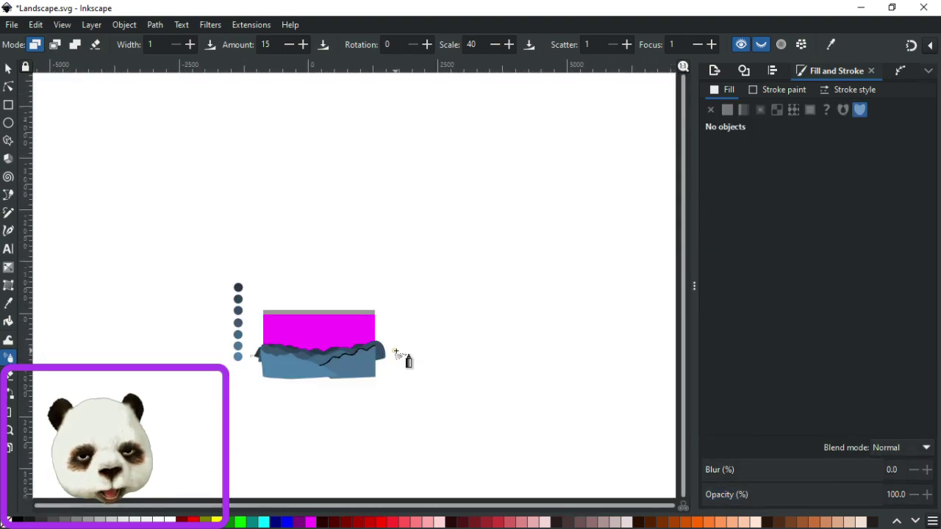
{"action": "scroll", "coordinate": [408, 360], "scroll_direction": "up", "scroll_amount": 4}
{"action": "scroll", "coordinate": [155, 325], "scroll_direction": "up", "scroll_amount": 2}
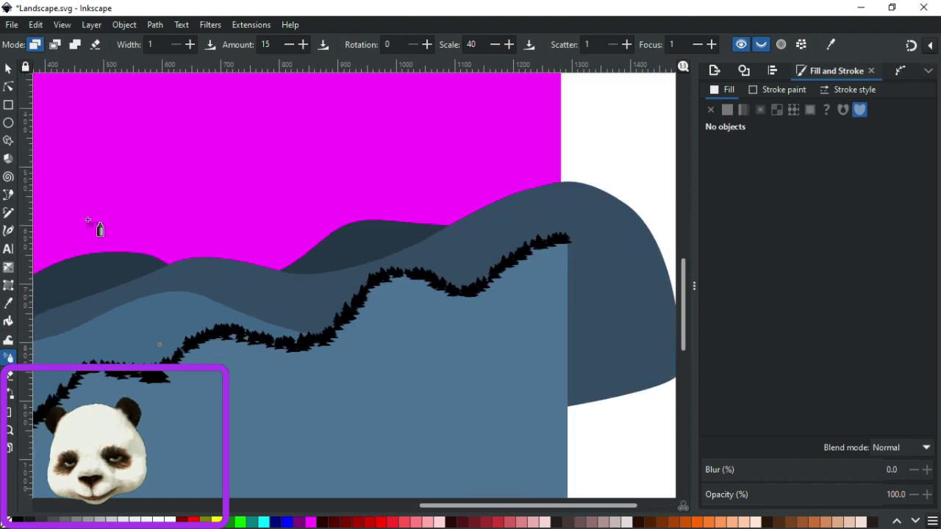
{"action": "key", "text": "s"}
{"action": "left_click", "coordinate": [141, 395]}
{"action": "scroll", "coordinate": [173, 263], "scroll_direction": "up", "scroll_amount": 5}
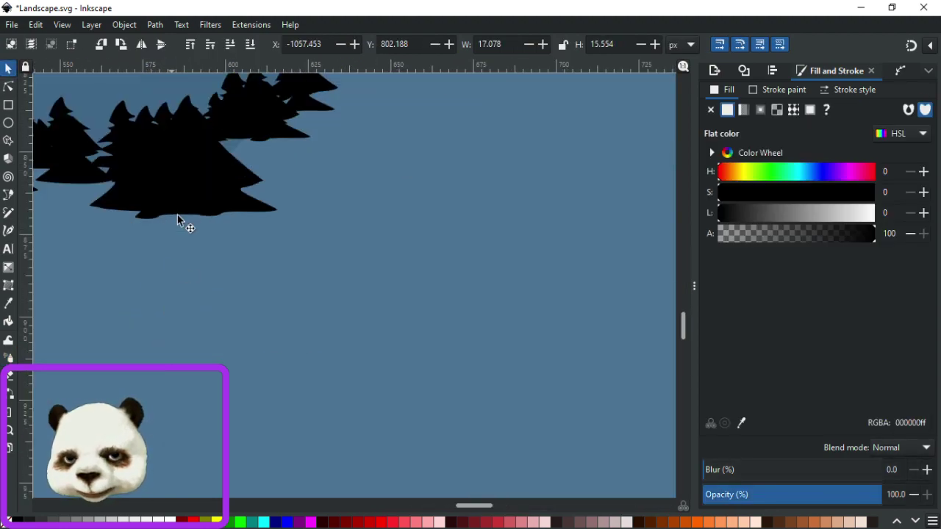
{"action": "left_click", "coordinate": [199, 187]}
{"action": "left_click", "coordinate": [213, 188]}
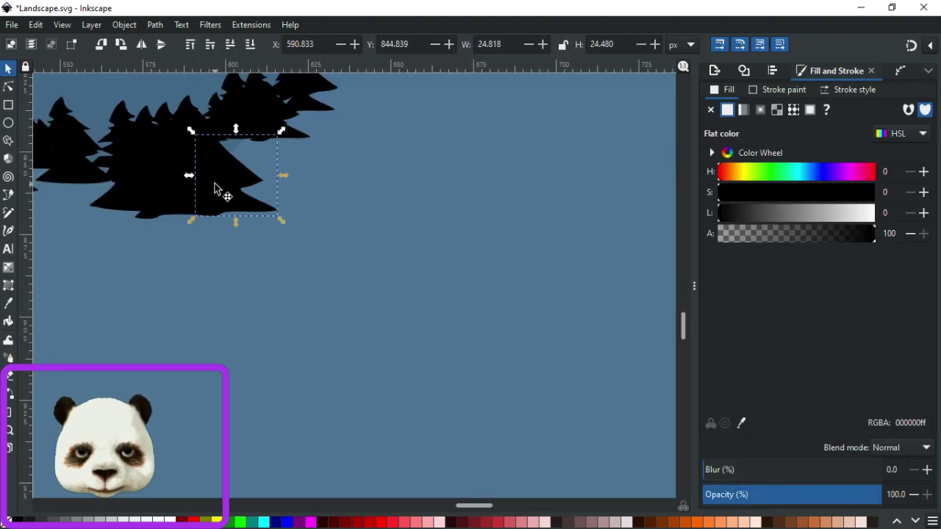
Delete the large overlapping tree at the left end of the dense cluster in the dip.
{"action": "left_click", "coordinate": [177, 191]}
{"action": "left_click", "coordinate": [177, 192]}
{"action": "left_click", "coordinate": [132, 184]}
{"action": "left_click", "coordinate": [145, 196]}
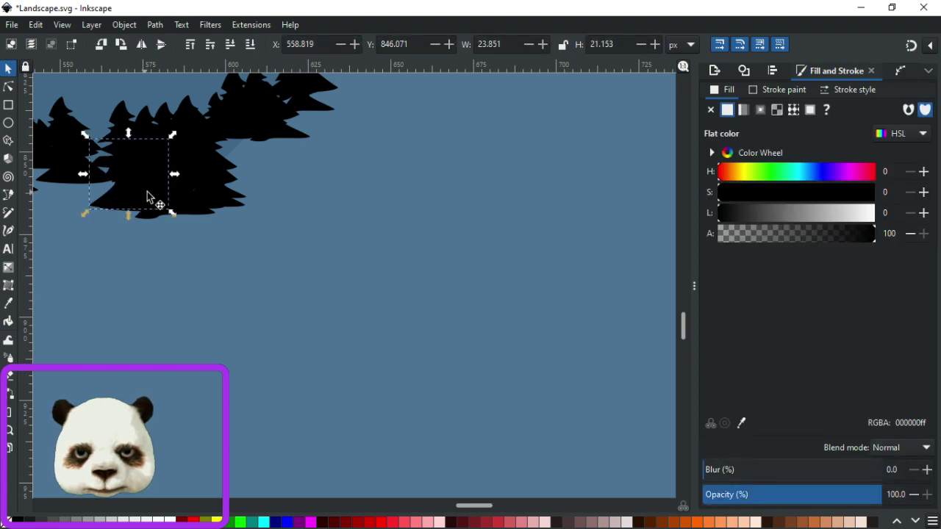
{"action": "left_click", "coordinate": [183, 193]}
{"action": "left_click", "coordinate": [183, 189]}
{"action": "left_click", "coordinate": [177, 204]}
{"action": "left_click", "coordinate": [184, 205]}
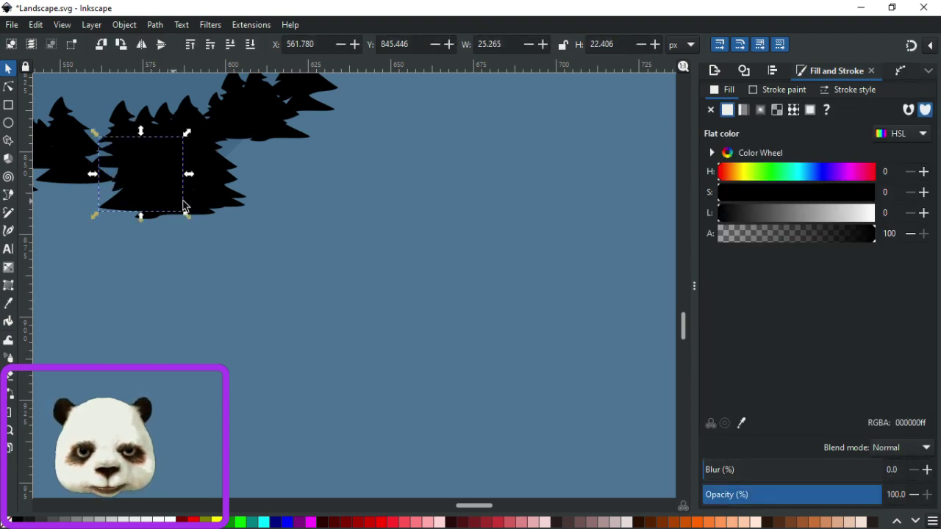
Delete more of the oversized trees hanging below the crest in the dense cluster and undo the last deletion.
{"action": "left_click", "coordinate": [192, 194]}
{"action": "left_click", "coordinate": [195, 189]}
{"action": "left_click", "coordinate": [180, 185]}
{"action": "left_click", "coordinate": [190, 188]}
{"action": "left_click", "coordinate": [181, 154]}
{"action": "left_click", "coordinate": [189, 187]}
{"action": "left_click", "coordinate": [177, 197]}
{"action": "left_click", "coordinate": [167, 202]}
{"action": "left_click", "coordinate": [166, 201]}
{"action": "key", "text": "Delete"}
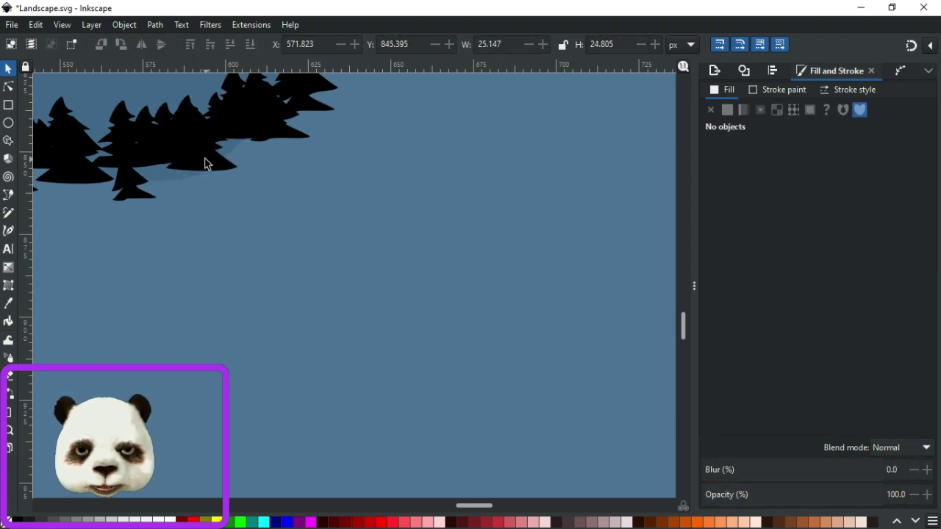
{"action": "key", "text": "ctrl+z"}
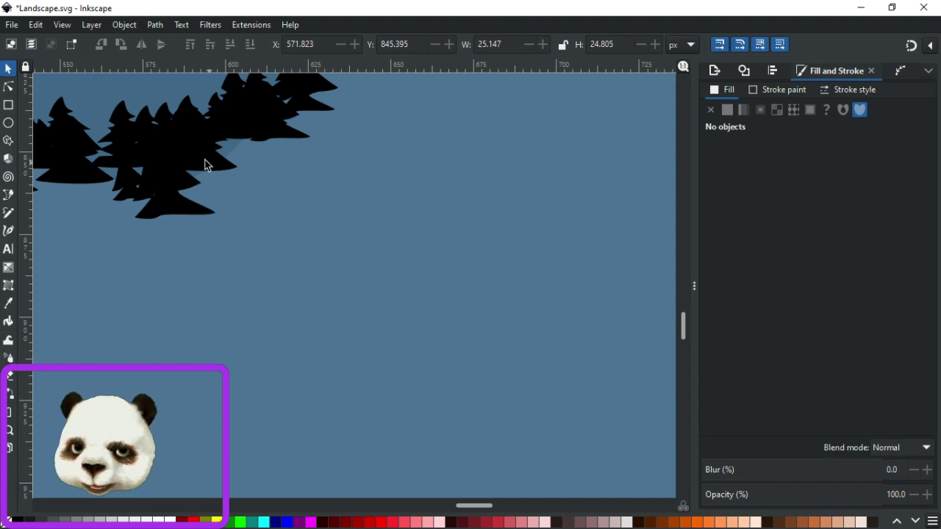
Move a tree at the cluster's left side down to about X 559, Y 841 px.
{"action": "left_click", "coordinate": [136, 147]}
{"action": "left_click", "coordinate": [116, 130]}
{"action": "left_click_drag", "start_coordinate": [116, 129], "coordinate": [115, 148]}
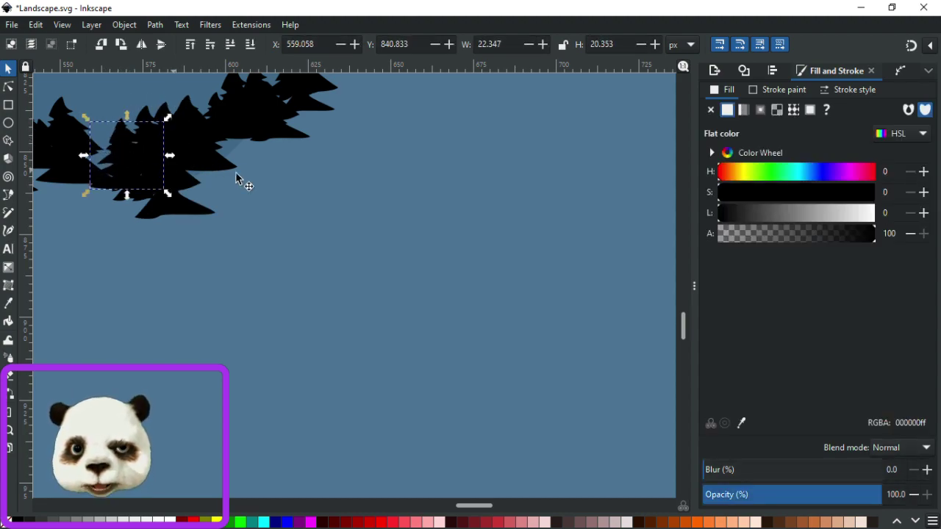
Move a tree on the cluster's right side down over the exposed hill edge, to about X 593, Y 829 px.
{"action": "left_click", "coordinate": [223, 122]}
{"action": "scroll", "coordinate": [248, 130], "scroll_direction": "up", "scroll_amount": 4}
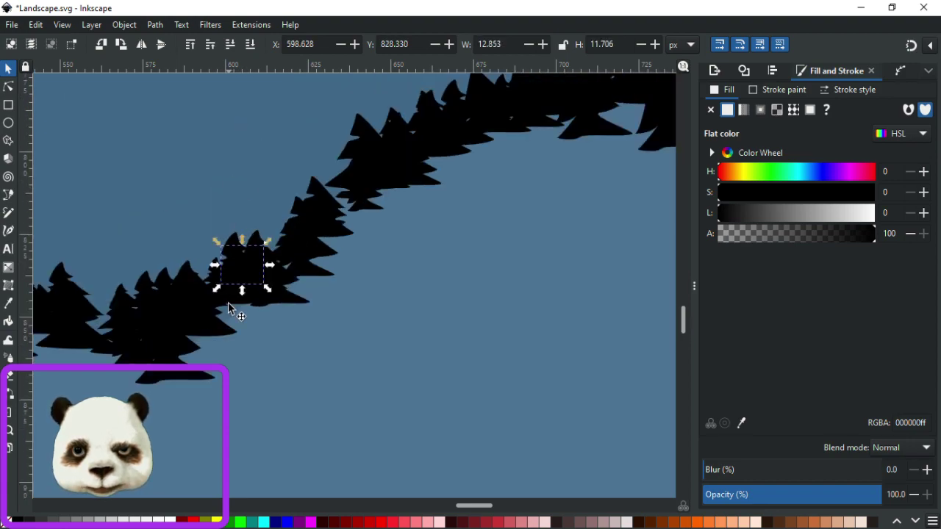
{"action": "scroll", "coordinate": [214, 311], "scroll_direction": "up", "scroll_amount": 2}
{"action": "left_click", "coordinate": [210, 311]}
{"action": "left_click", "coordinate": [206, 234]}
{"action": "left_click_drag", "start_coordinate": [205, 235], "coordinate": [216, 269]}
{"action": "left_click", "coordinate": [239, 181]}
{"action": "left_click", "coordinate": [242, 210]}
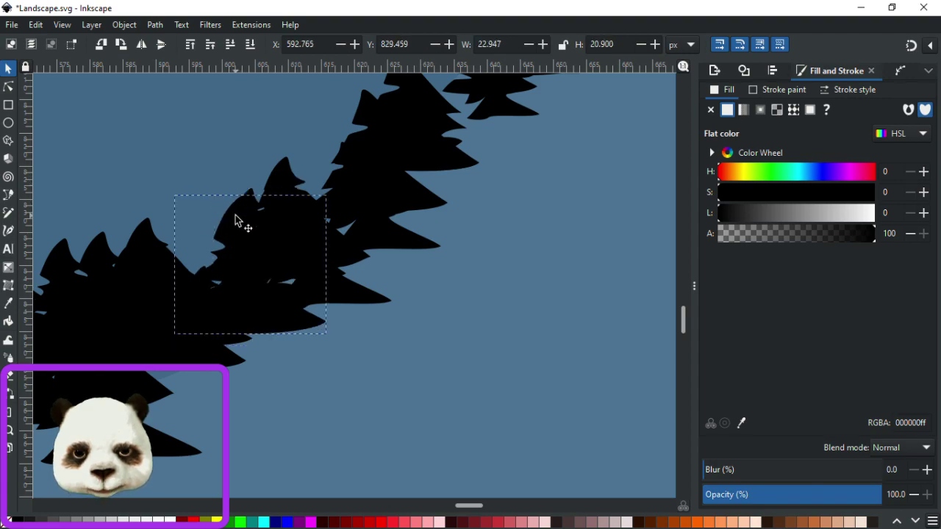
Move a small tree into the gap on the central hump's left slope, at about X 632, Y 807 px.
{"action": "scroll", "coordinate": [478, 237], "scroll_direction": "down", "scroll_amount": 4}
{"action": "scroll", "coordinate": [519, 172], "scroll_direction": "up", "scroll_amount": 1}
{"action": "scroll", "coordinate": [284, 221], "scroll_direction": "up", "scroll_amount": 2}
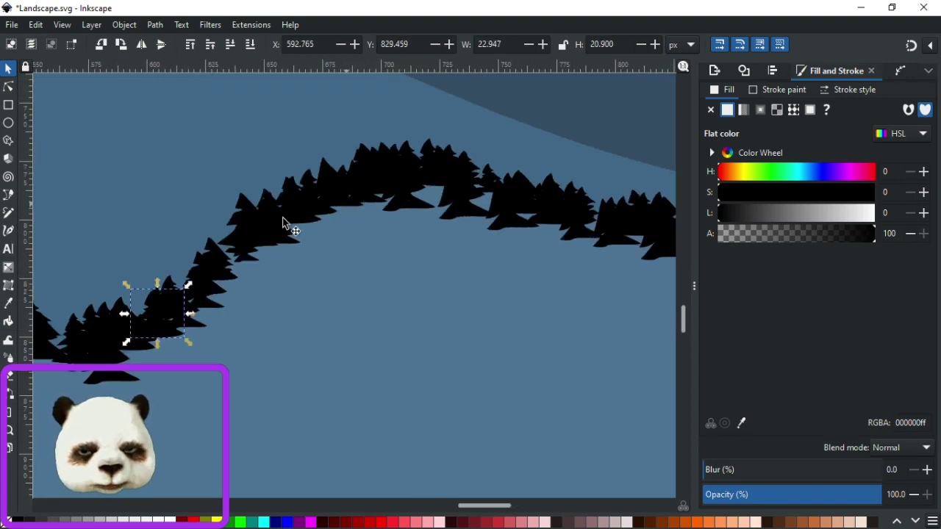
{"action": "scroll", "coordinate": [231, 283], "scroll_direction": "up", "scroll_amount": 3}
{"action": "left_click", "coordinate": [227, 319]}
{"action": "left_click", "coordinate": [221, 325]}
{"action": "left_click_drag", "start_coordinate": [220, 325], "coordinate": [203, 326]}
Examine the tree line from the central hump to the upper hump and its dip for remaining gaps.
{"action": "scroll", "coordinate": [419, 254], "scroll_direction": "down", "scroll_amount": 4}
{"action": "scroll", "coordinate": [419, 254], "scroll_direction": "down", "scroll_amount": 1}
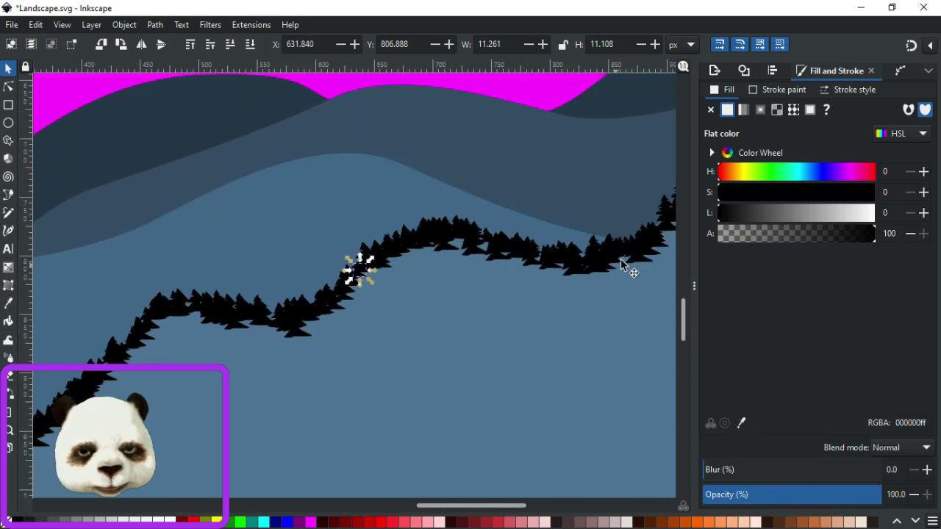
{"action": "scroll", "coordinate": [280, 258], "scroll_direction": "up", "scroll_amount": 2}
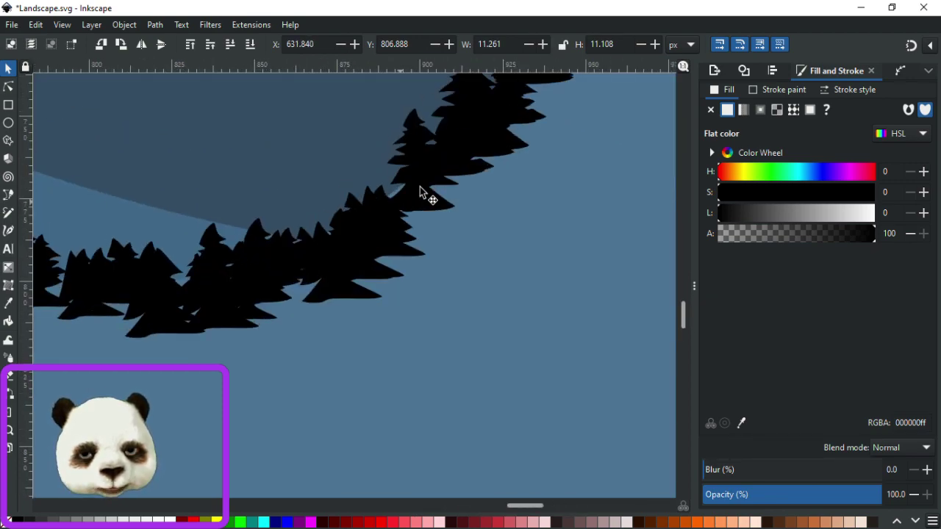
{"action": "scroll", "coordinate": [519, 162], "scroll_direction": "right", "scroll_amount": 5}
{"action": "scroll", "coordinate": [470, 221], "scroll_direction": "up", "scroll_amount": 3}
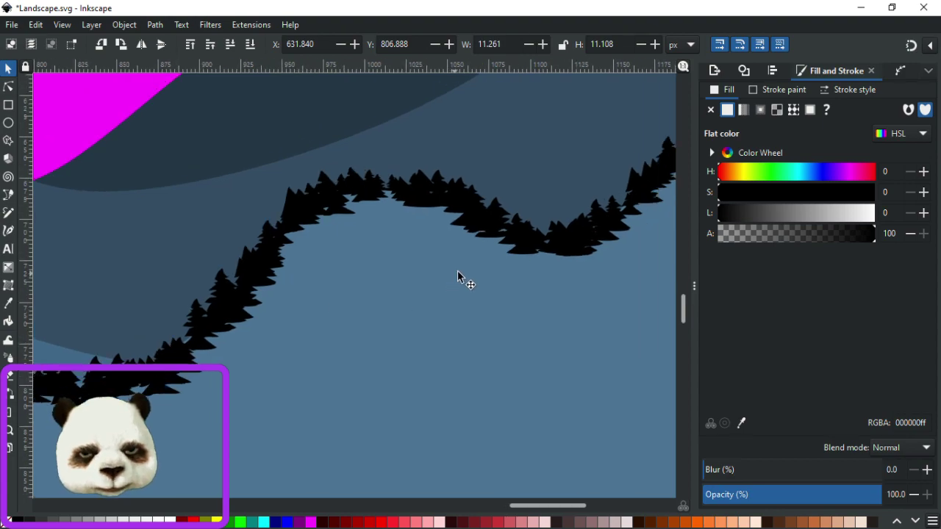
{"action": "scroll", "coordinate": [470, 272], "scroll_direction": "down", "scroll_amount": 4}
{"action": "scroll", "coordinate": [500, 272], "scroll_direction": "up", "scroll_amount": 6}
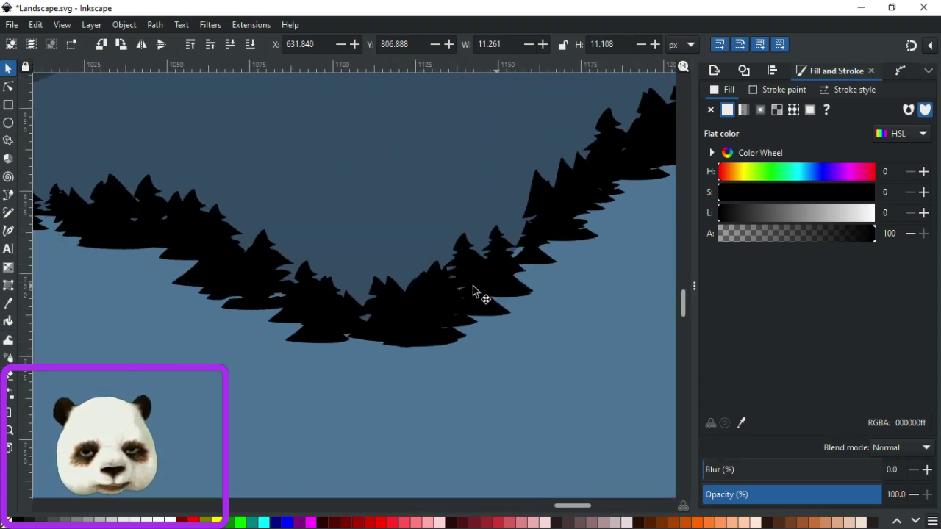
{"action": "scroll", "coordinate": [390, 303], "scroll_direction": "down", "scroll_amount": 4}
{"action": "scroll", "coordinate": [189, 269], "scroll_direction": "up", "scroll_amount": 4}
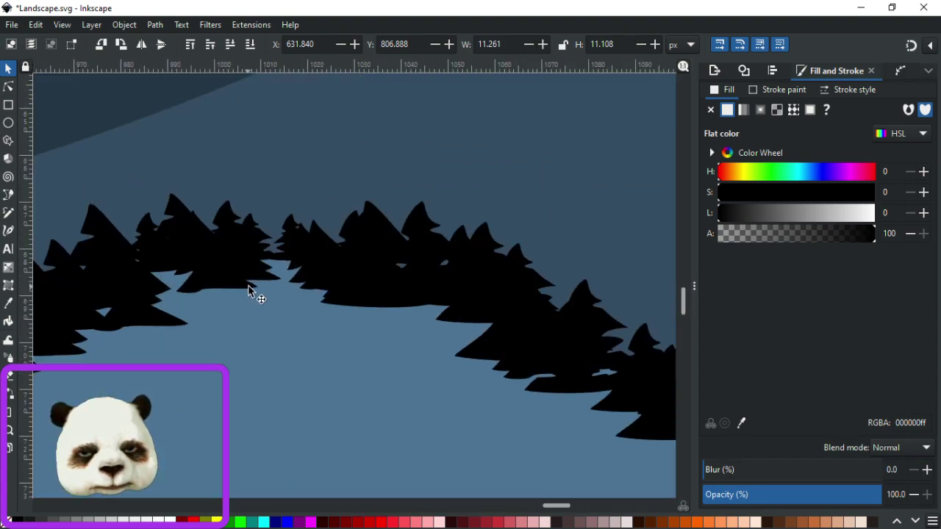
{"action": "scroll", "coordinate": [250, 290], "scroll_direction": "down", "scroll_amount": 5}
{"action": "scroll", "coordinate": [409, 294], "scroll_direction": "down", "scroll_amount": 5}
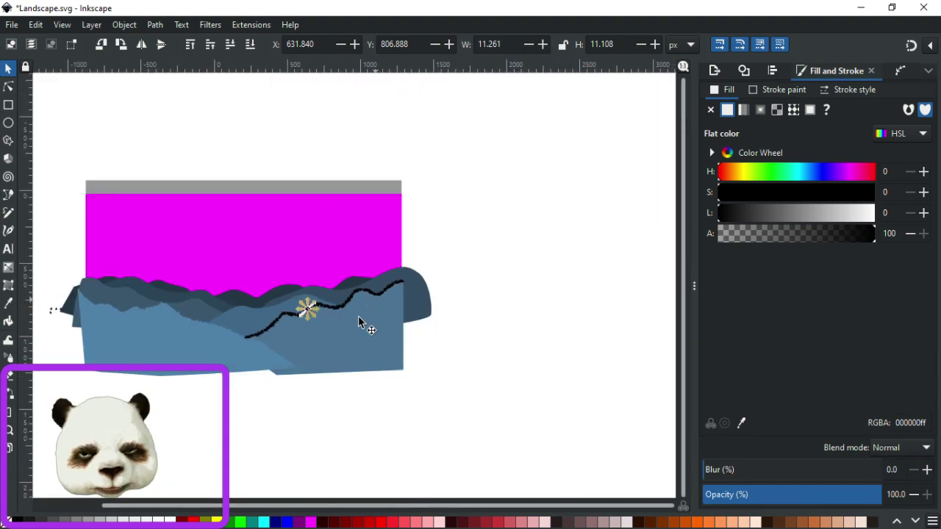
Group all the tree copies along the crest and group them together with the frontmost right-hand hill.
{"action": "left_click", "coordinate": [490, 346]}
{"action": "scroll", "coordinate": [475, 299], "scroll_direction": "up", "scroll_amount": 3}
{"action": "scroll", "coordinate": [564, 208], "scroll_direction": "down", "scroll_amount": 2}
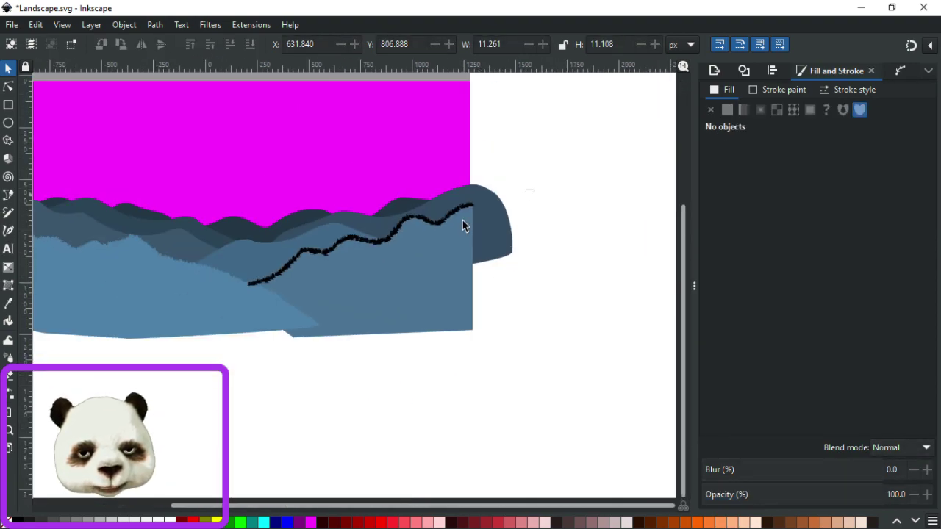
{"action": "key", "text": "Tab"}
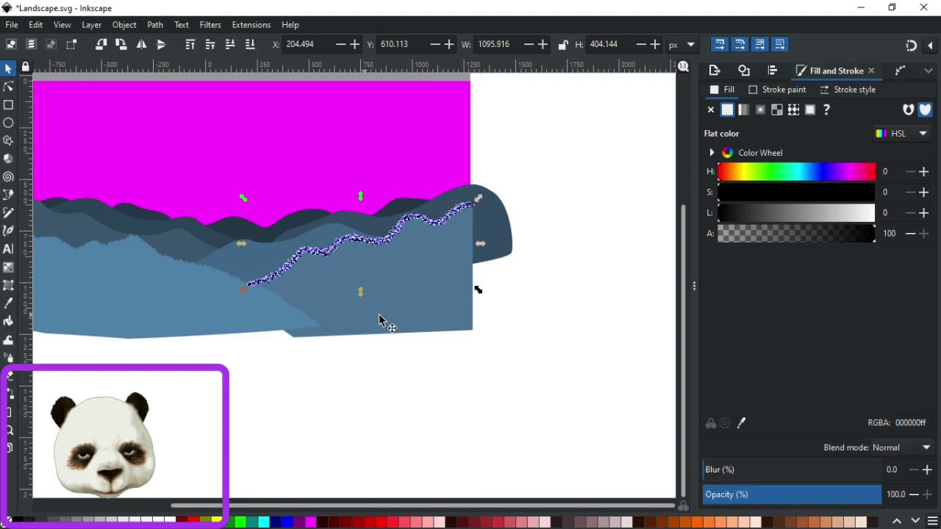
{"action": "key", "text": "Tab"}
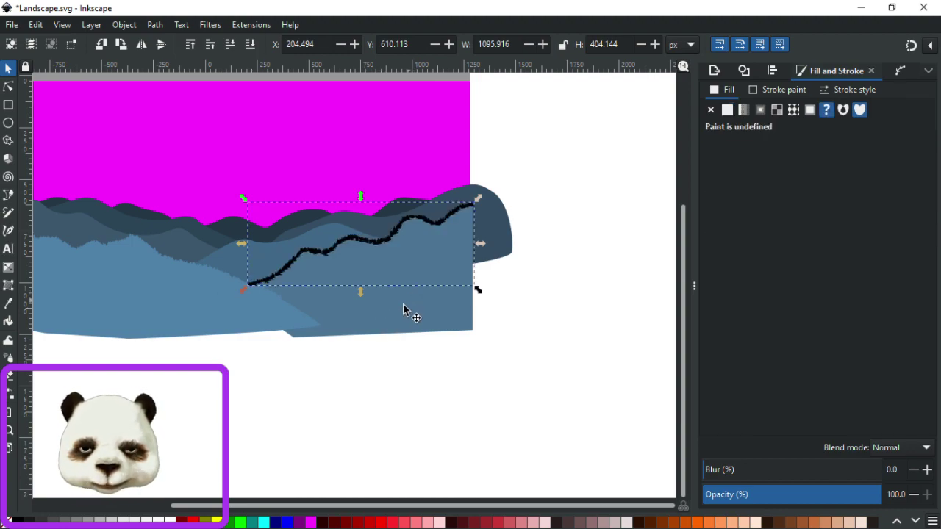
{"action": "key", "text": "Tab"}
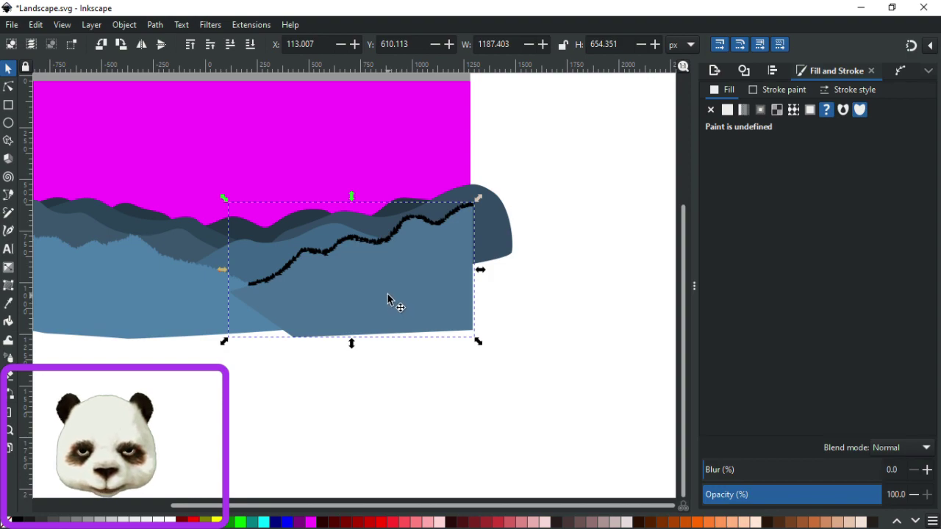
Select the row of crest trees together with the frontmost right-hand hill and merge them into one hill-coloured shape.
{"action": "key", "text": "Escape"}
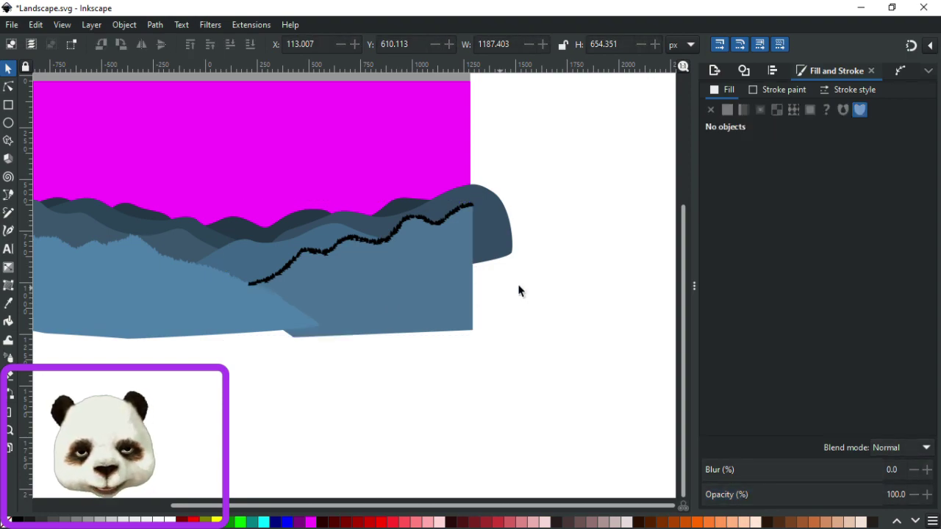
{"action": "left_click", "coordinate": [229, 292]}
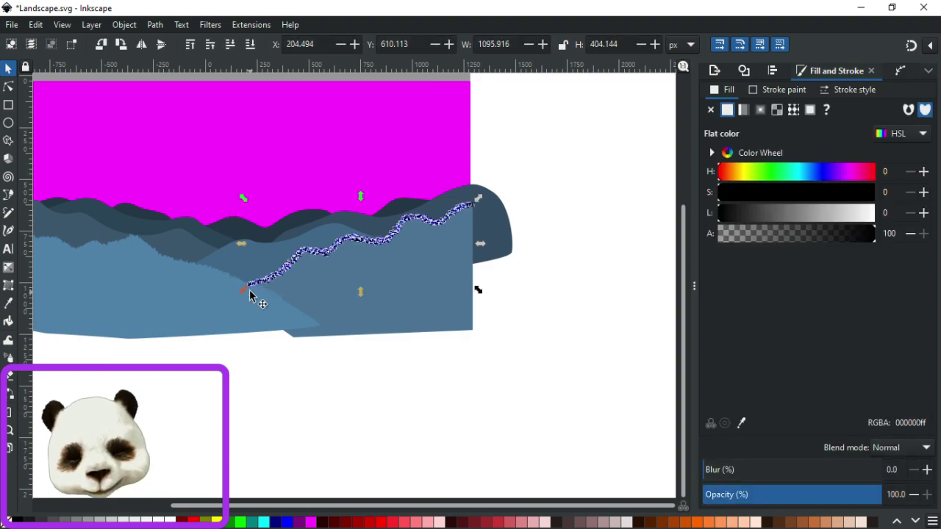
{"action": "left_click", "coordinate": [399, 316], "text": "shift"}
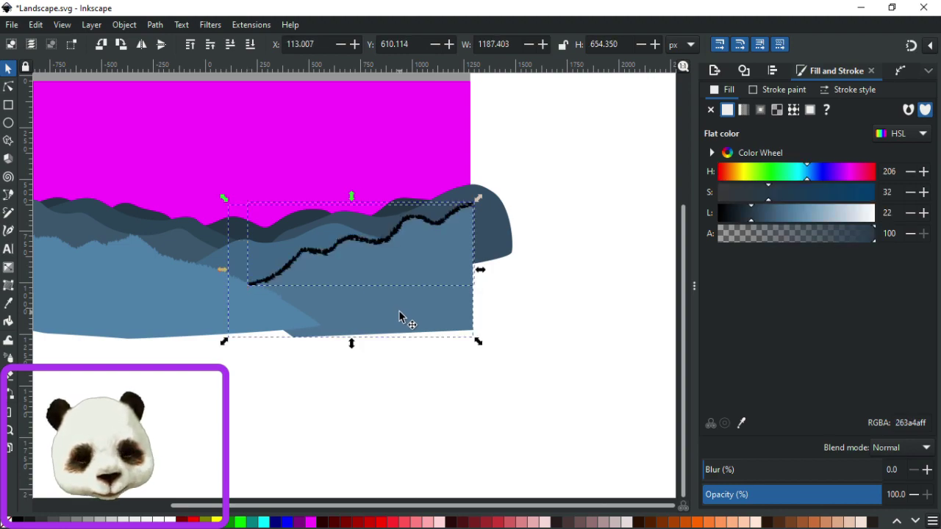
{"action": "key", "text": "ctrl+slash"}
{"action": "left_click", "coordinate": [483, 326]}
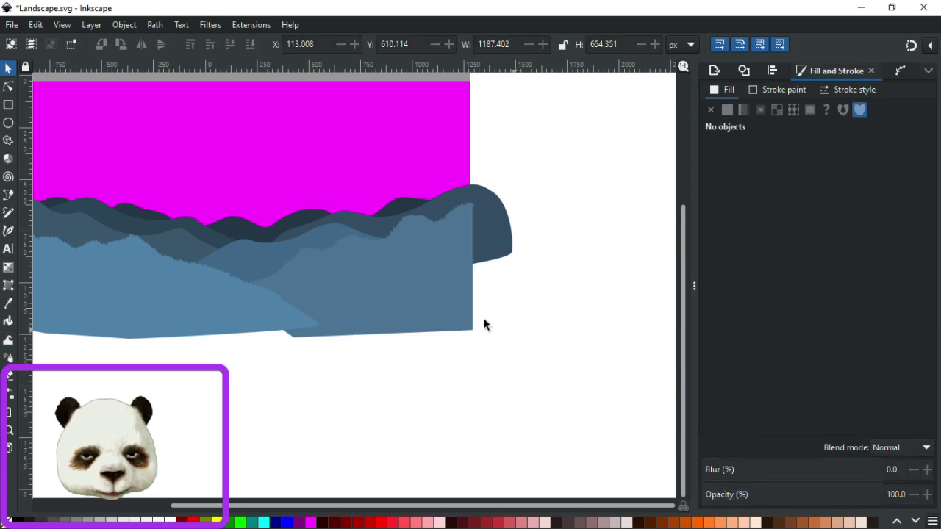
Delete all nodes of the stray sliver-shaped gap inside the merged hill, just below the treetops on its upper slope.
{"action": "scroll", "coordinate": [399, 239], "scroll_direction": "up", "scroll_amount": 2}
{"action": "scroll", "coordinate": [520, 178], "scroll_direction": "up", "scroll_amount": 1}
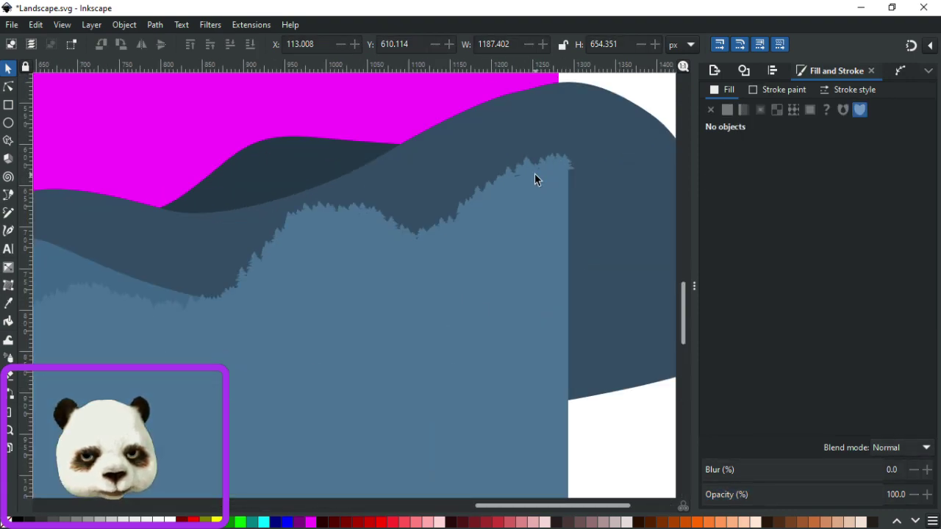
{"action": "scroll", "coordinate": [534, 174], "scroll_direction": "up", "scroll_amount": 1}
{"action": "scroll", "coordinate": [500, 183], "scroll_direction": "down", "scroll_amount": 4}
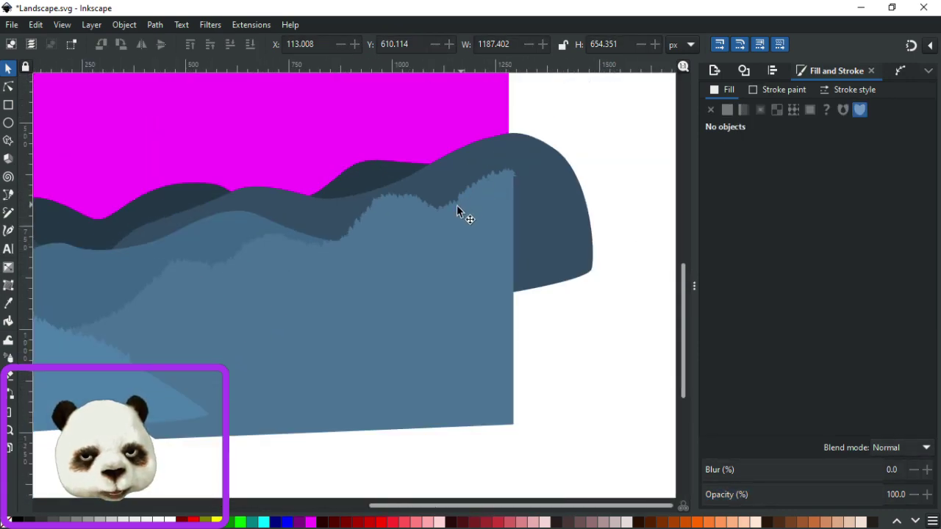
{"action": "scroll", "coordinate": [477, 179], "scroll_direction": "up", "scroll_amount": 8}
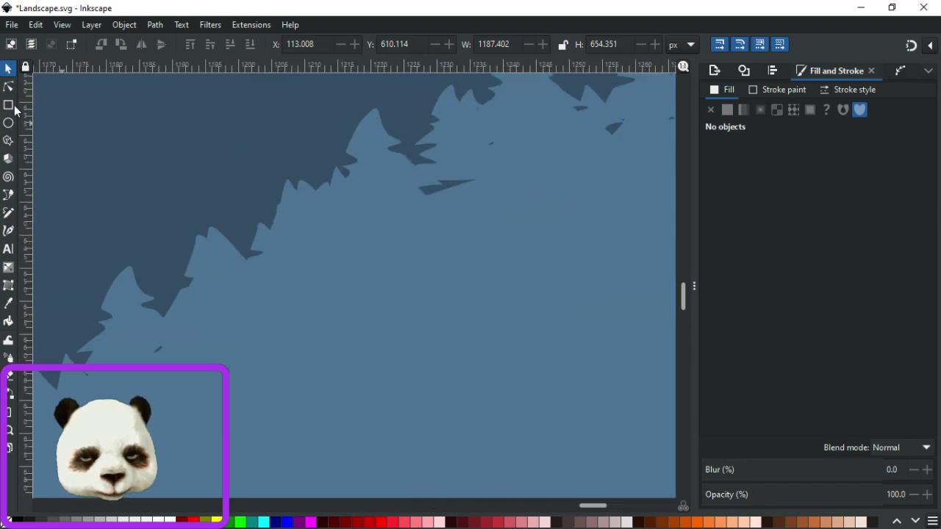
{"action": "left_click", "coordinate": [9, 88]}
{"action": "left_click", "coordinate": [441, 185]}
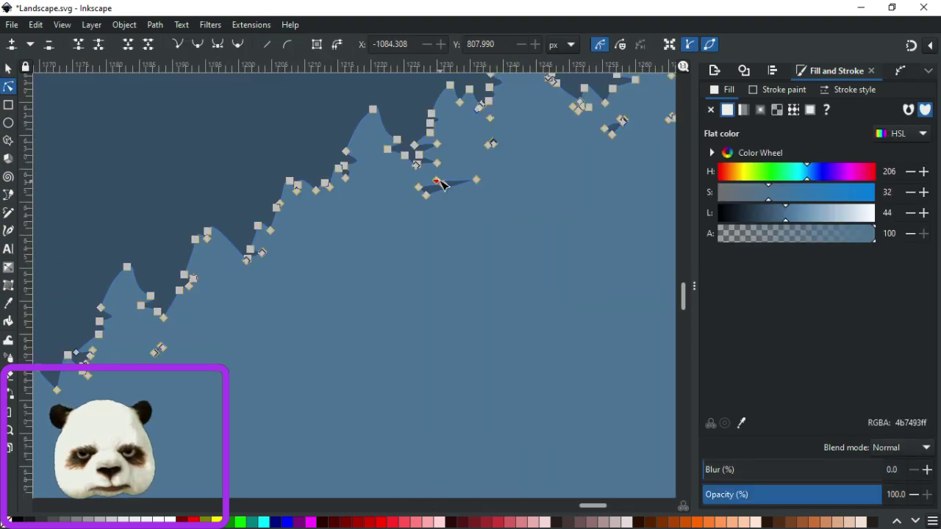
{"action": "left_click_drag", "start_coordinate": [450, 200], "coordinate": [490, 180]}
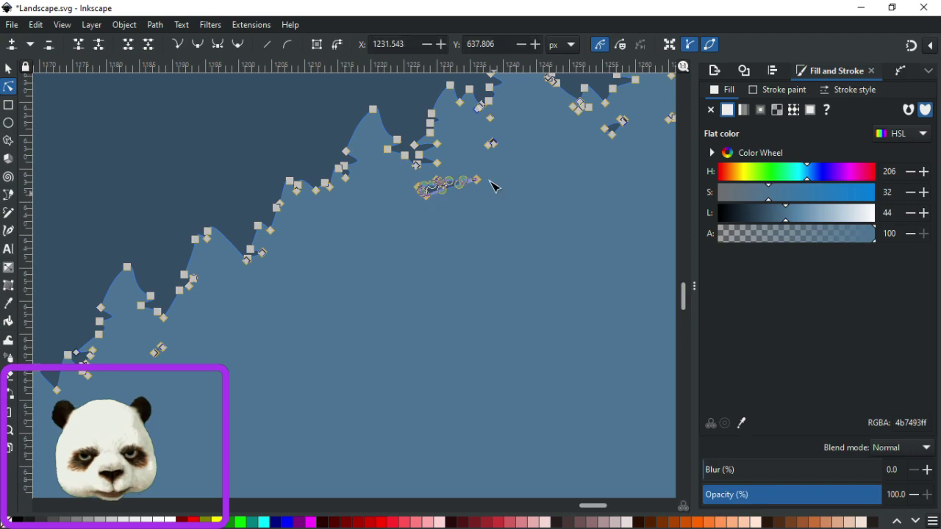
{"action": "key", "text": "Delete"}
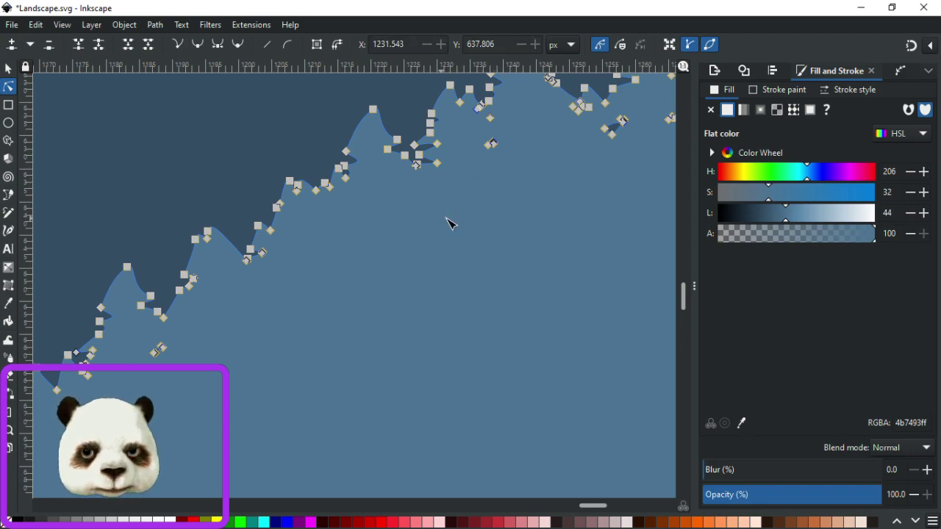
{"action": "scroll", "coordinate": [349, 321], "scroll_direction": "down", "scroll_amount": 5}
{"action": "scroll", "coordinate": [472, 320], "scroll_direction": "up", "scroll_amount": 2}
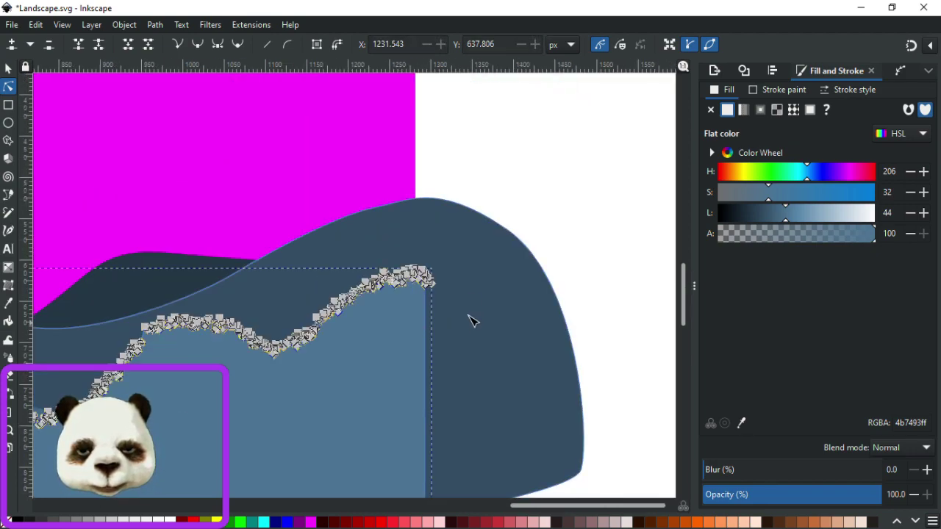
{"action": "key", "text": "Escape"}
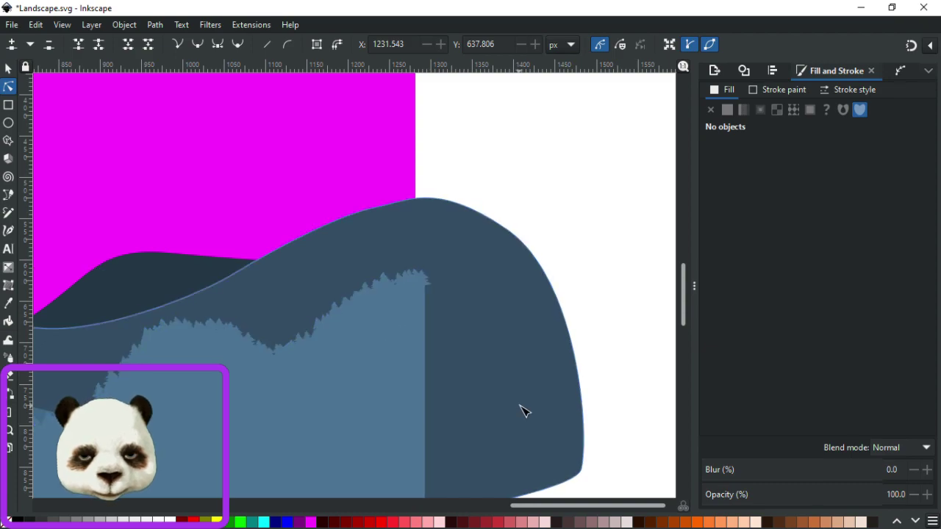
Examine the merged hill's treeline and the whole layered landscape to decide which hill to line with trees next.
{"action": "scroll", "coordinate": [521, 409], "scroll_direction": "down", "scroll_amount": 3}
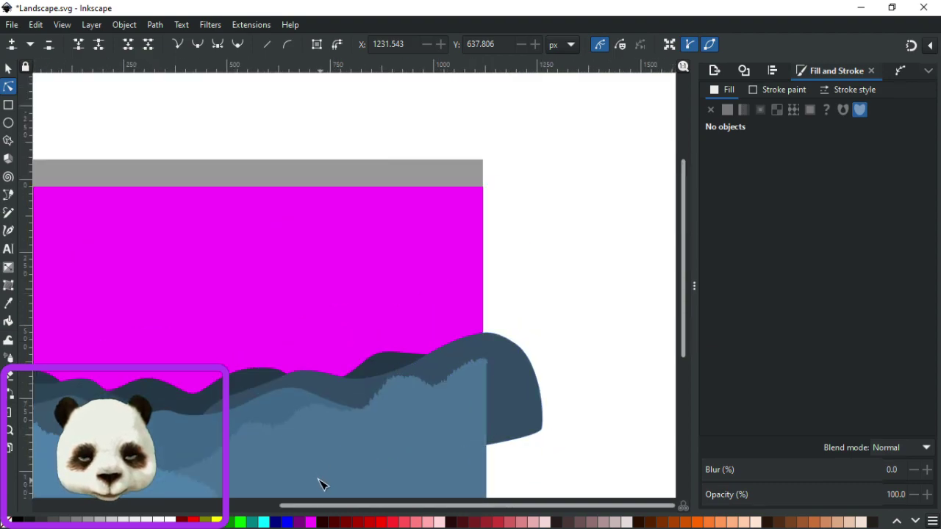
{"action": "scroll", "coordinate": [312, 471], "scroll_direction": "up", "scroll_amount": 2}
{"action": "scroll", "coordinate": [253, 404], "scroll_direction": "down", "scroll_amount": 3}
{"action": "scroll", "coordinate": [257, 408], "scroll_direction": "down", "scroll_amount": 2}
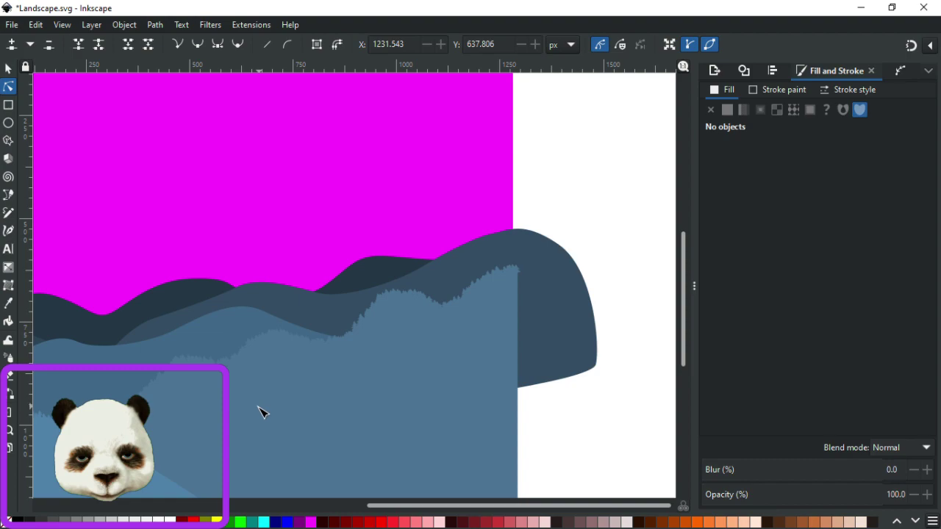
{"action": "scroll", "coordinate": [485, 408], "scroll_direction": "down", "scroll_amount": 3}
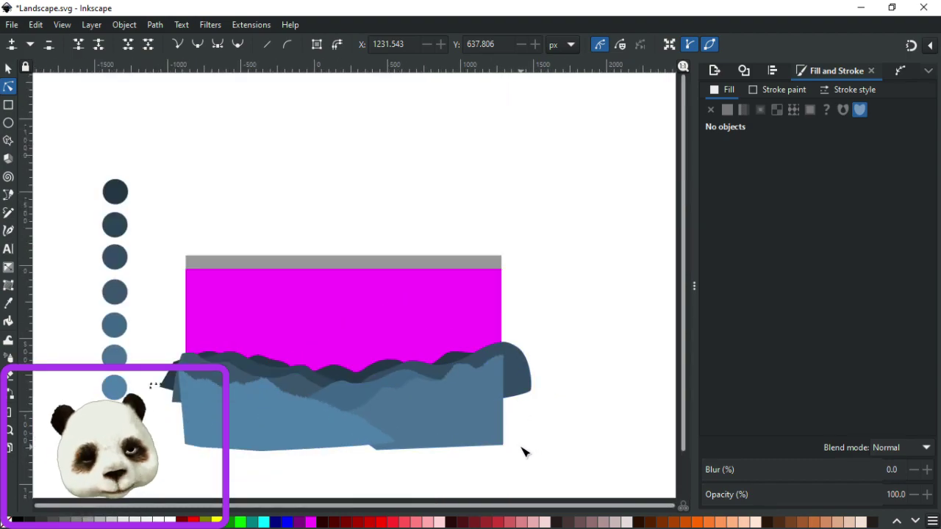
{"action": "scroll", "coordinate": [471, 463], "scroll_direction": "up", "scroll_amount": 4}
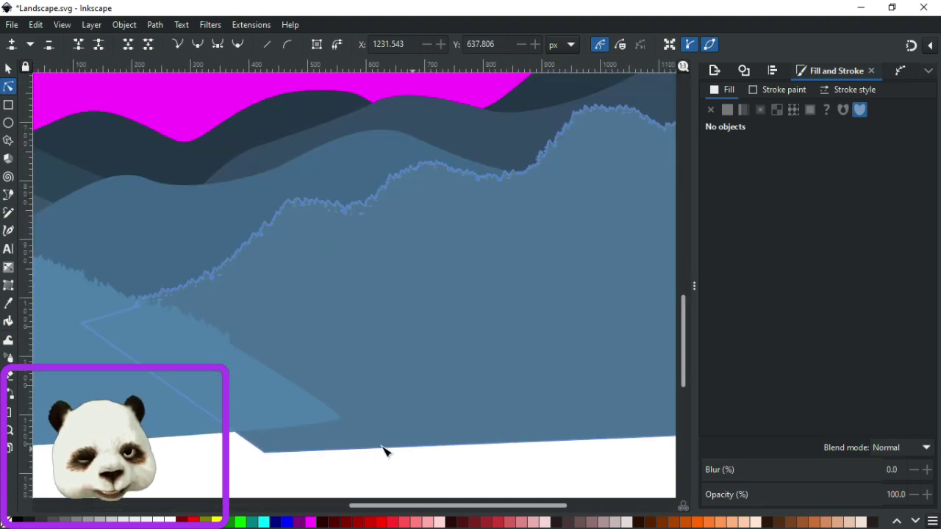
{"action": "scroll", "coordinate": [348, 439], "scroll_direction": "down", "scroll_amount": 3}
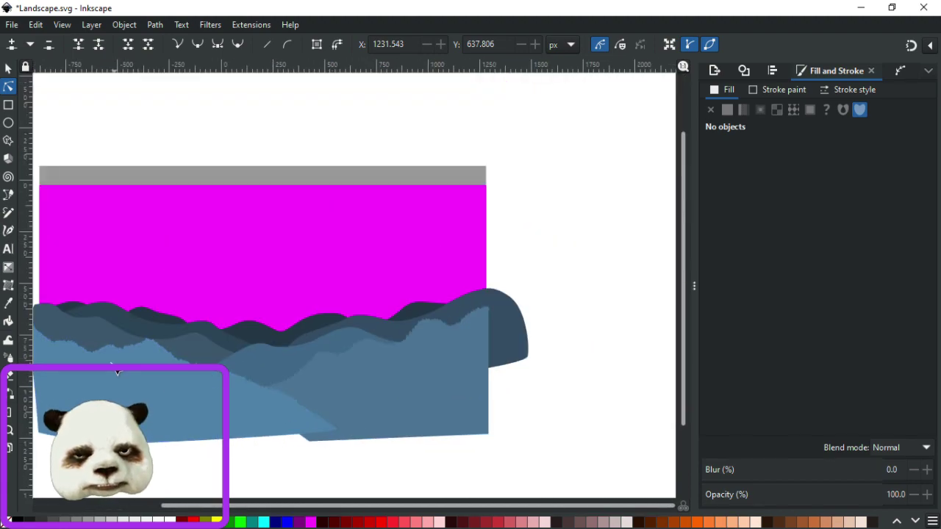
{"action": "scroll", "coordinate": [118, 373], "scroll_direction": "up", "scroll_amount": 1}
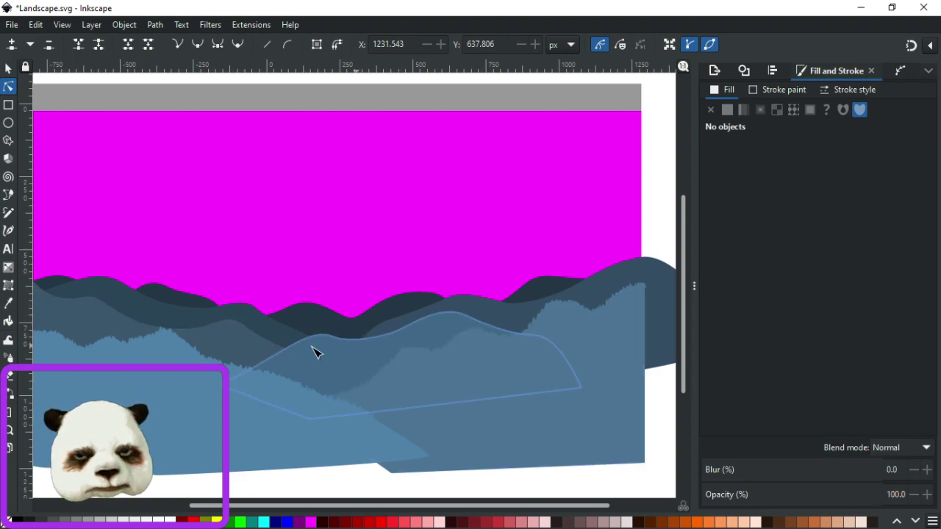
Try spraying the leaning sample pine at full size along the left-hand grey-blue hill's crest with a scale variation of 5.
{"action": "scroll", "coordinate": [505, 319], "scroll_direction": "left", "scroll_amount": 3}
{"action": "scroll", "coordinate": [220, 307], "scroll_direction": "up", "scroll_amount": 1}
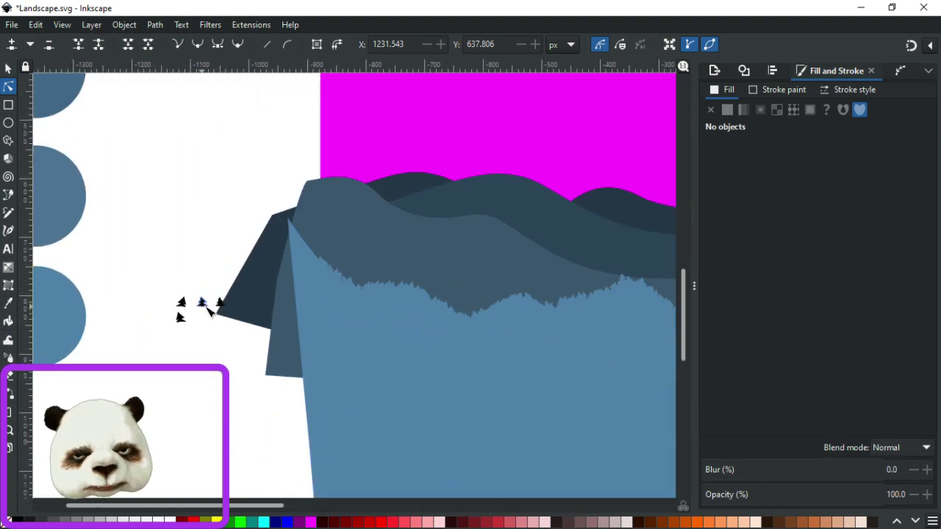
{"action": "scroll", "coordinate": [183, 278], "scroll_direction": "up", "scroll_amount": 1}
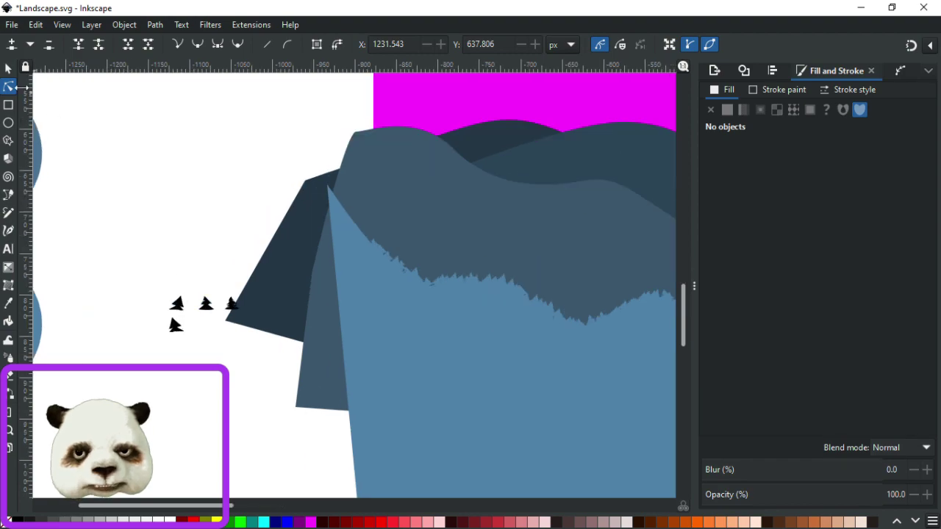
{"action": "left_click", "coordinate": [9, 70]}
{"action": "left_click", "coordinate": [180, 308]}
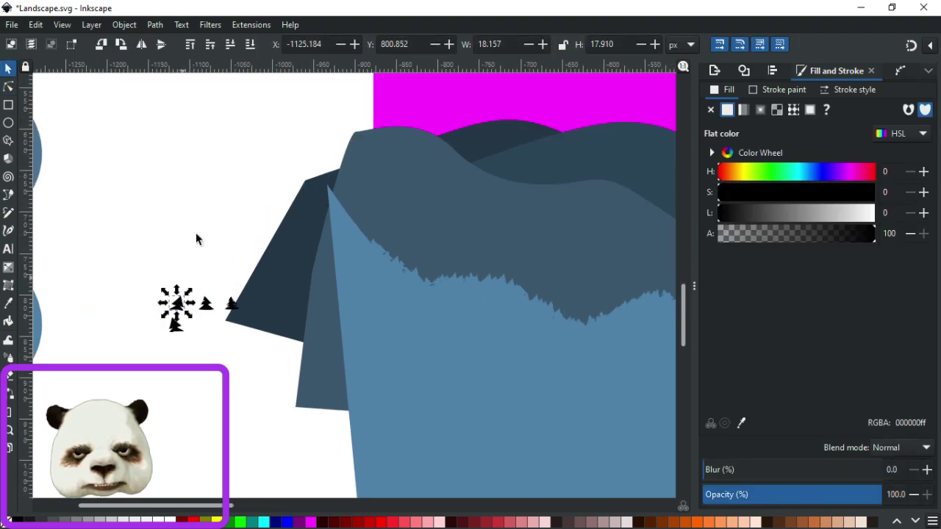
{"action": "key", "text": "a"}
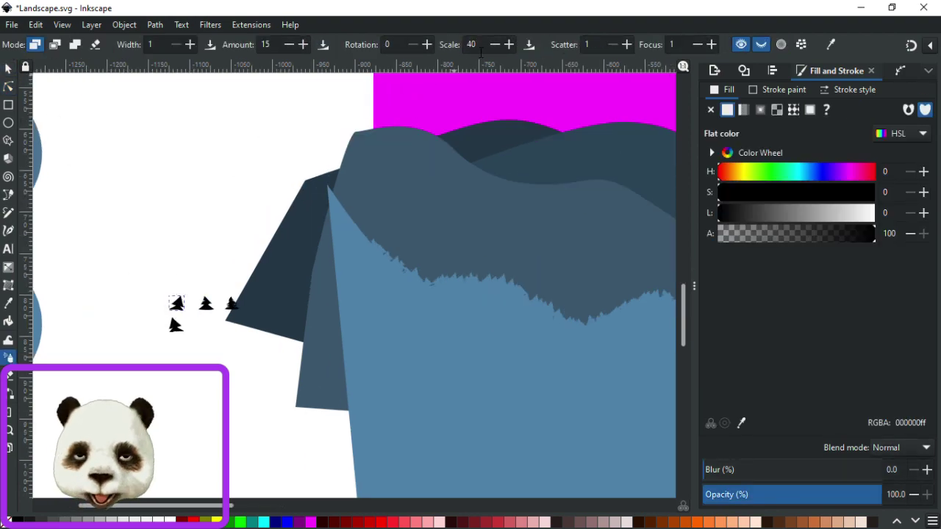
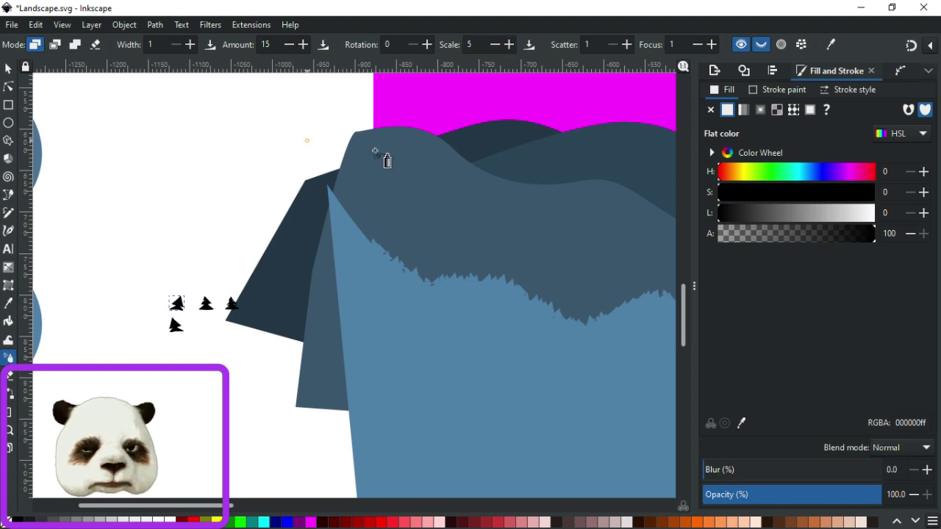
{"action": "scroll", "coordinate": [198, 169], "scroll_direction": "right", "scroll_amount": 6}
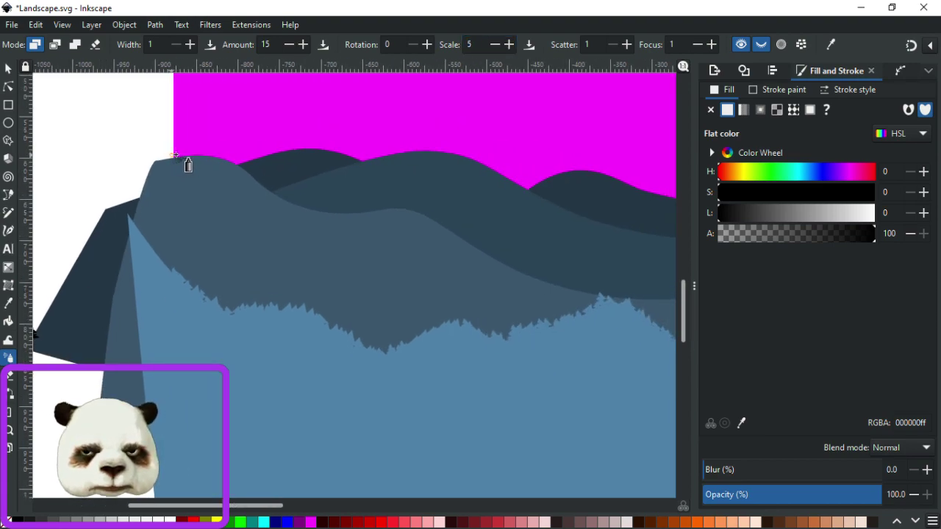
{"action": "mouse_move", "coordinate": [200, 151]}
{"action": "left_mouse_down"}
{"action": "mouse_move", "coordinate": [318, 209]}
{"action": "mouse_move", "coordinate": [378, 207]}
{"action": "mouse_move", "coordinate": [442, 225]}
{"action": "left_mouse_up"}
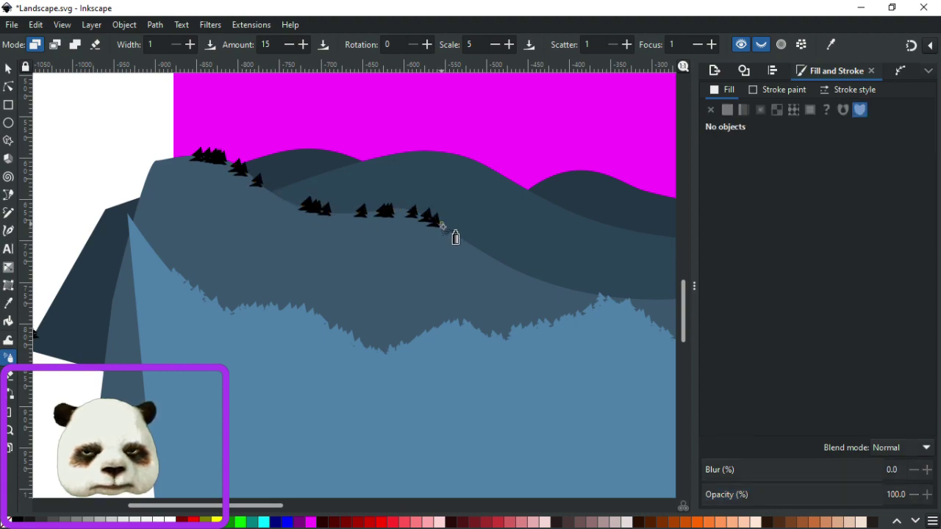
{"action": "key", "text": "ctrl+z"}
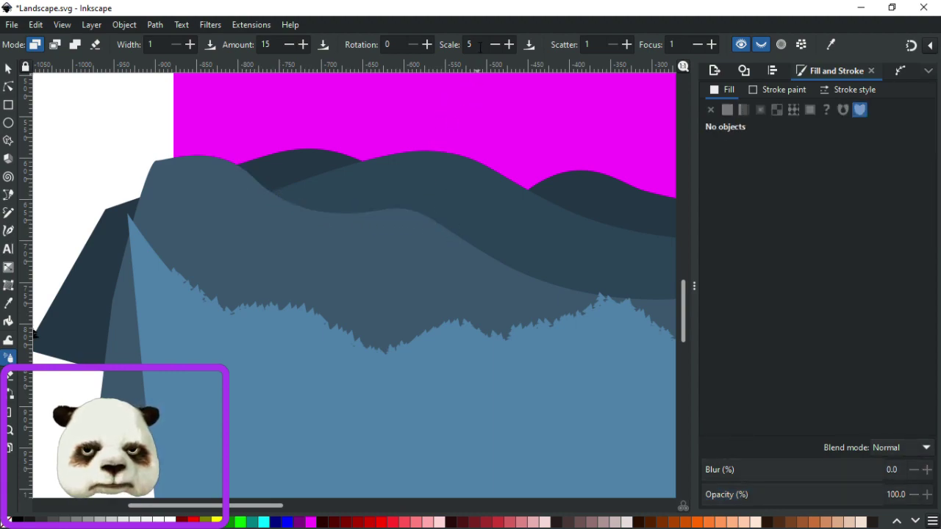
Shift the four sample pines away from the hills and place a reduced copy of the set, about 46 by 24 px, above them.
{"action": "left_click_drag", "start_coordinate": [256, 161], "coordinate": [421, 172]}
{"action": "key", "text": "s"}
{"action": "left_click", "coordinate": [142, 344]}
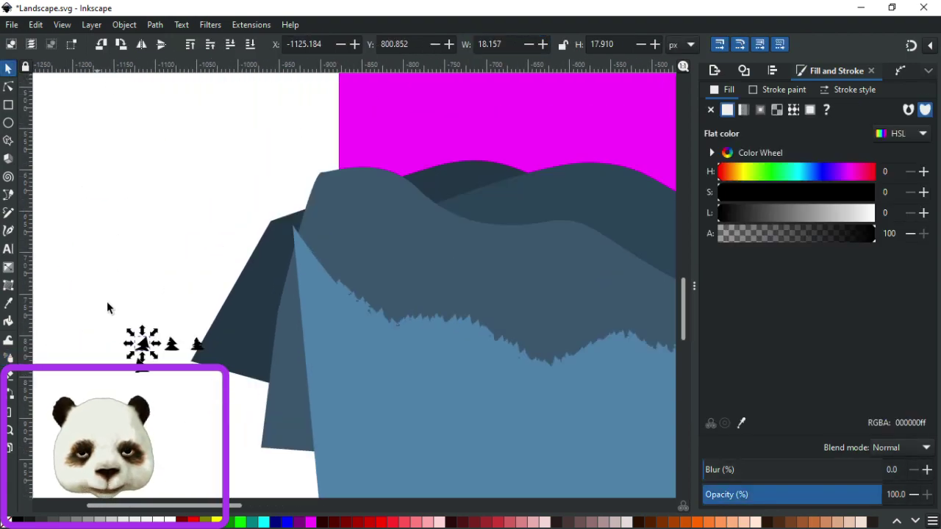
{"action": "mouse_move", "coordinate": [105, 305]}
{"action": "left_mouse_down"}
{"action": "mouse_move", "coordinate": [210, 388]}
{"action": "mouse_move", "coordinate": [163, 345]}
{"action": "mouse_move", "coordinate": [142, 343]}
{"action": "mouse_move", "coordinate": [138, 280]}
{"action": "mouse_move", "coordinate": [152, 263]}
{"action": "mouse_move", "coordinate": [137, 276]}
{"action": "left_mouse_up"}
{"action": "left_click", "coordinate": [109, 297]}
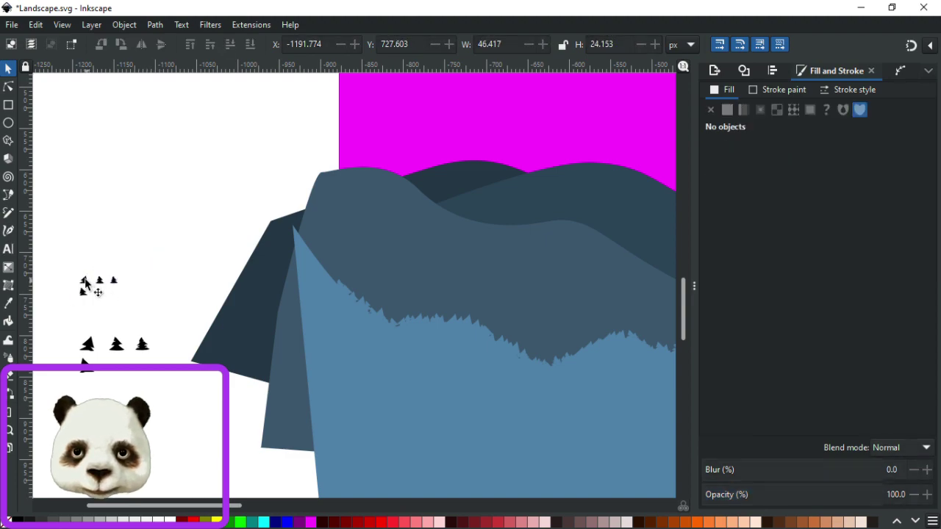
Try spraying the small leaning pine along the start of the grey-blue hill's crest with a scale variation of 5.
{"action": "left_click", "coordinate": [85, 284]}
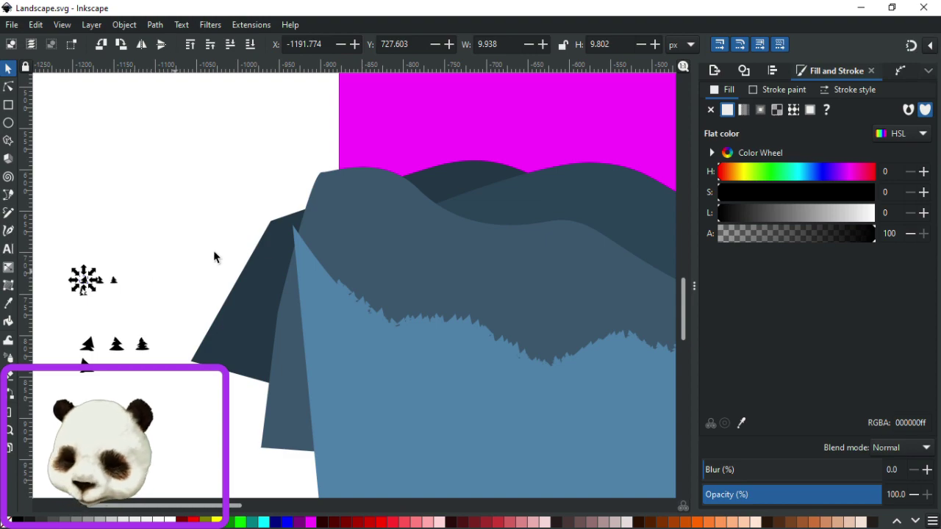
{"action": "key", "text": "a"}
{"action": "mouse_move", "coordinate": [336, 183]}
{"action": "left_mouse_down"}
{"action": "mouse_move", "coordinate": [346, 174]}
{"action": "mouse_move", "coordinate": [408, 183]}
{"action": "left_mouse_up"}
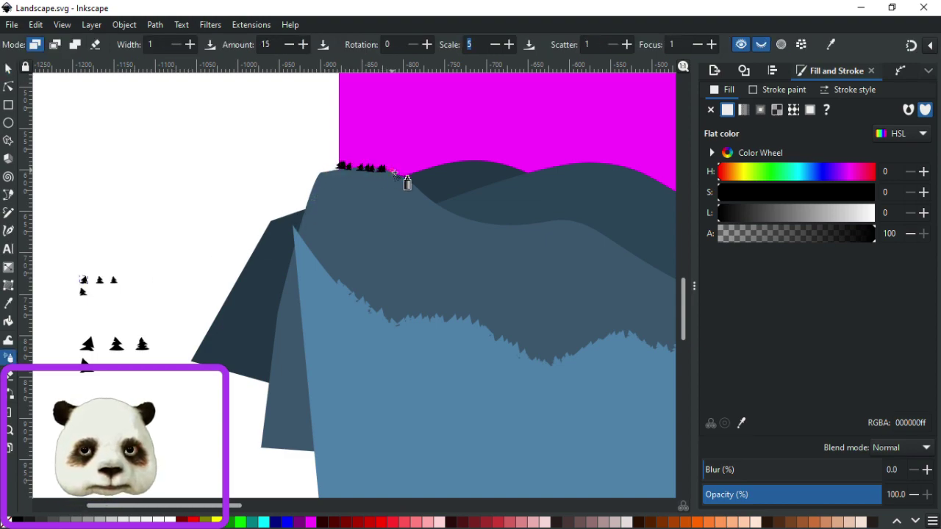
{"action": "key", "text": "Escape"}
{"action": "key", "text": "ctrl+z"}
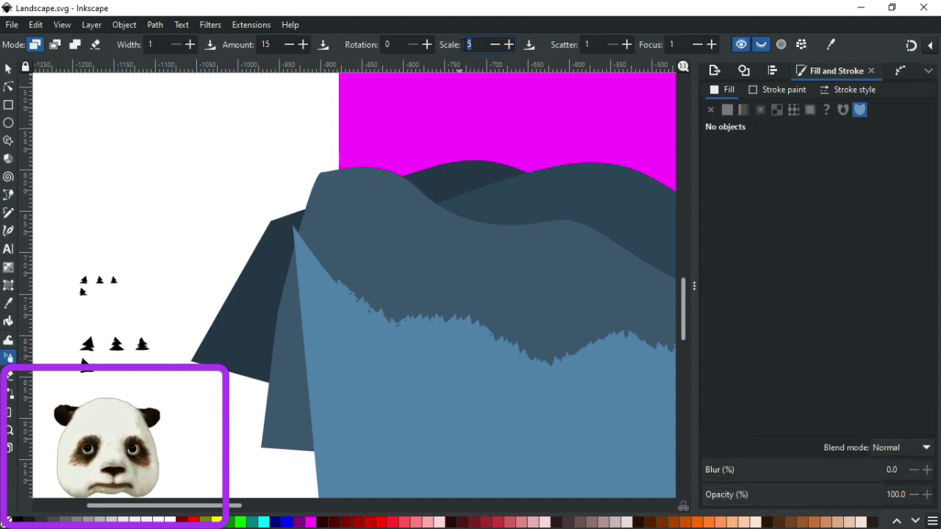
Spray the small leaning pine along the left half of the grey-blue hill's crest with a scale variation of 40.
{"action": "left_click", "coordinate": [460, 44]}
{"action": "type", "text": "40"}
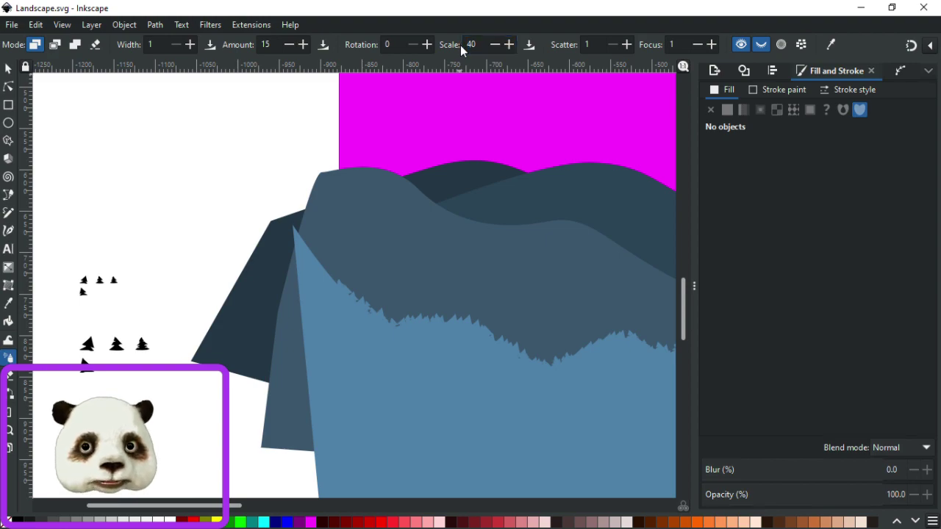
{"action": "left_click", "coordinate": [350, 168]}
{"action": "mouse_move", "coordinate": [349, 169]}
{"action": "left_mouse_down"}
{"action": "mouse_move", "coordinate": [407, 182]}
{"action": "mouse_move", "coordinate": [474, 217]}
{"action": "mouse_move", "coordinate": [568, 223]}
{"action": "mouse_move", "coordinate": [623, 247]}
{"action": "left_mouse_up"}
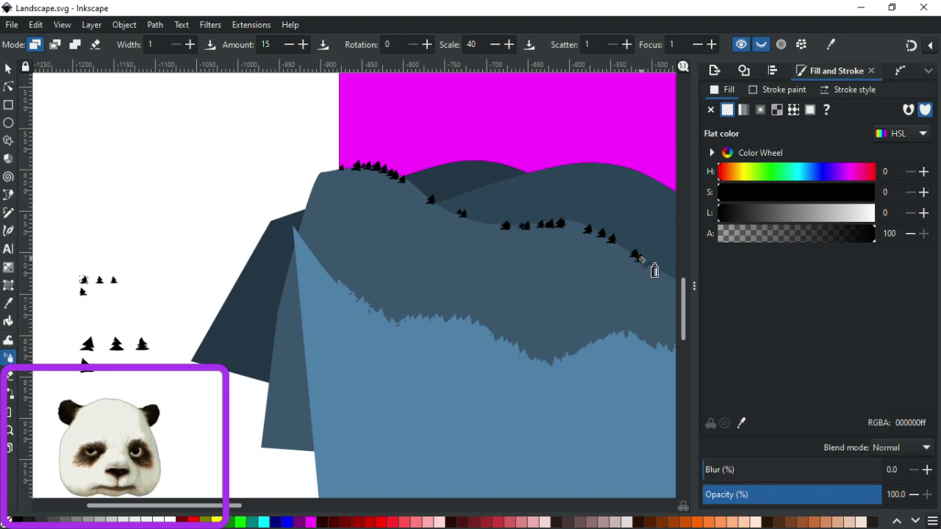
Extend the leaning-pine spray along the grey-blue crest to where the hill meets the lighter blue one, and thicken its sparse left stretch.
{"action": "key", "text": "Escape"}
{"action": "scroll", "coordinate": [470, 294], "scroll_direction": "right", "scroll_amount": 8}
{"action": "scroll", "coordinate": [394, 290], "scroll_direction": "down", "scroll_amount": 3}
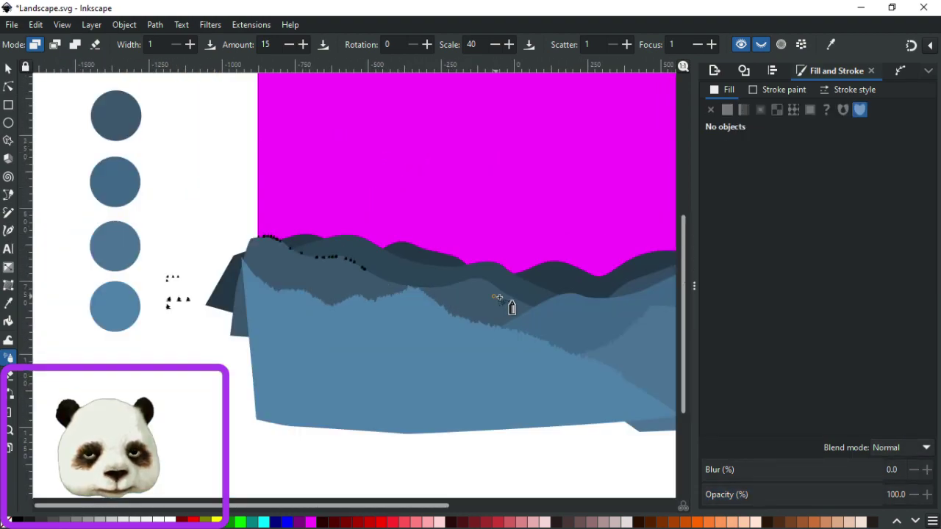
{"action": "scroll", "coordinate": [498, 297], "scroll_direction": "up", "scroll_amount": 3}
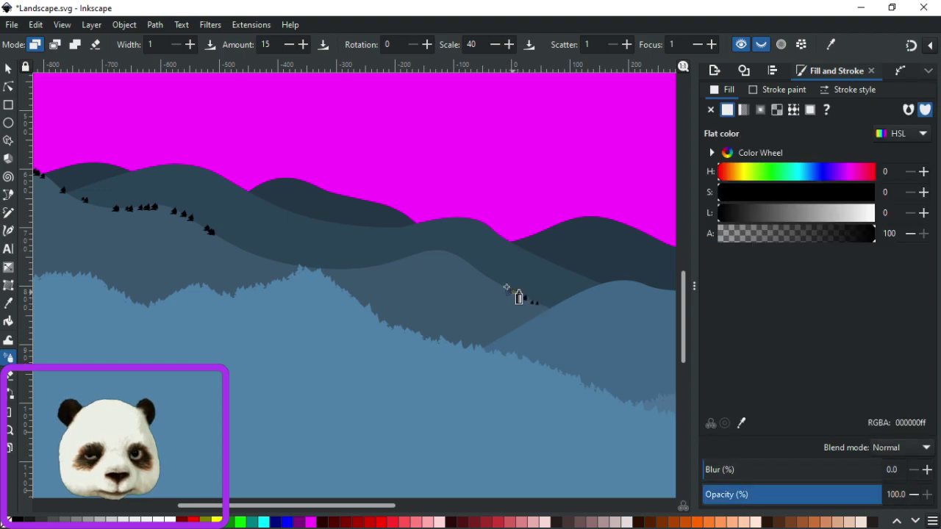
{"action": "mouse_move", "coordinate": [464, 263]}
{"action": "left_mouse_down"}
{"action": "mouse_move", "coordinate": [436, 251]}
{"action": "mouse_move", "coordinate": [373, 269]}
{"action": "mouse_move", "coordinate": [315, 267]}
{"action": "mouse_move", "coordinate": [217, 237]}
{"action": "mouse_move", "coordinate": [267, 258]}
{"action": "mouse_move", "coordinate": [349, 268]}
{"action": "mouse_move", "coordinate": [460, 261]}
{"action": "mouse_move", "coordinate": [426, 253]}
{"action": "mouse_move", "coordinate": [456, 251]}
{"action": "mouse_move", "coordinate": [546, 302]}
{"action": "left_mouse_up"}
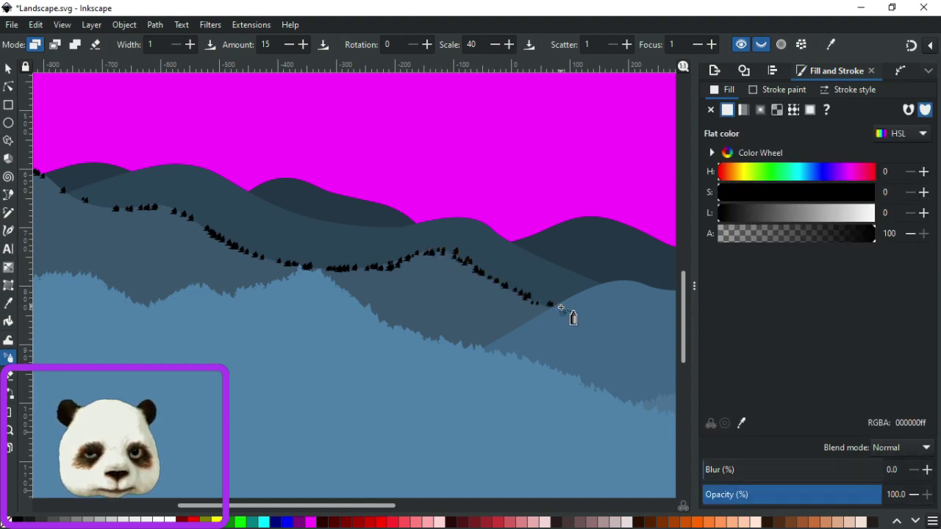
{"action": "scroll", "coordinate": [287, 275], "scroll_direction": "left", "scroll_amount": 4}
{"action": "mouse_move", "coordinate": [235, 217]}
{"action": "left_mouse_down"}
{"action": "mouse_move", "coordinate": [294, 245]}
{"action": "mouse_move", "coordinate": [335, 242]}
{"action": "mouse_move", "coordinate": [386, 264]}
{"action": "left_mouse_up"}
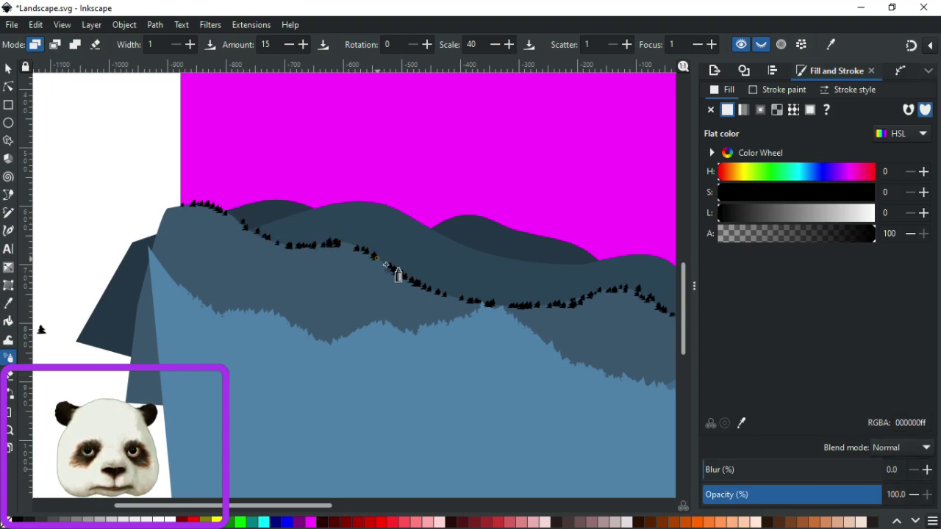
Select the second pine of the reduced sample set as the spray source and save the landscape.
{"action": "scroll", "coordinate": [175, 204], "scroll_direction": "left", "scroll_amount": 4}
{"action": "scroll", "coordinate": [175, 205], "scroll_direction": "down", "scroll_amount": 1}
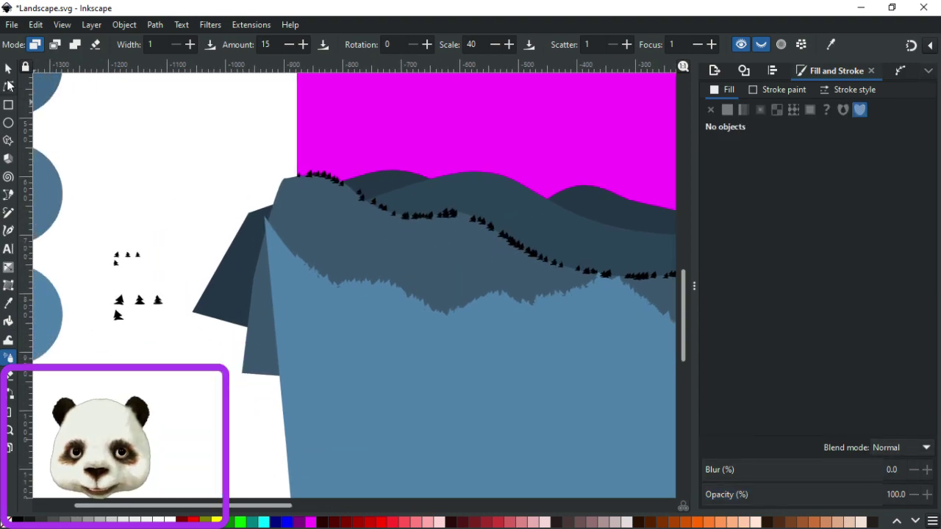
{"action": "key", "text": "s"}
{"action": "left_click", "coordinate": [116, 255]}
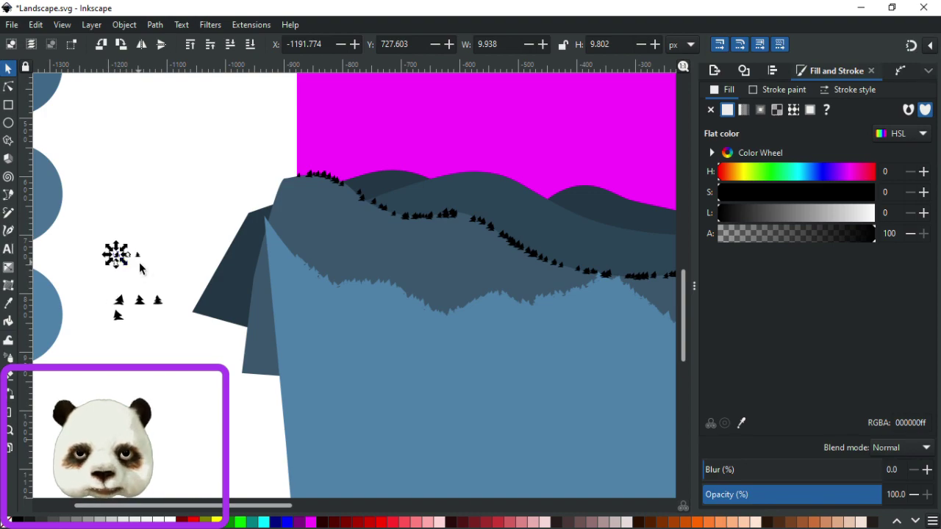
{"action": "scroll", "coordinate": [139, 269], "scroll_direction": "up", "scroll_amount": 3}
{"action": "left_click", "coordinate": [108, 241]}
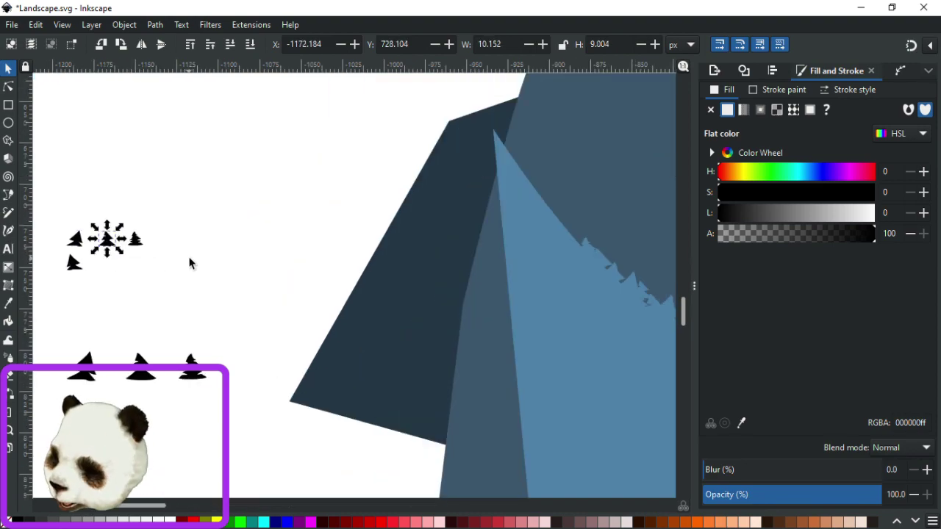
{"action": "key", "text": "ctrl+s"}
Spray the second small pine over the grey-blue hill's right-hand slope and hump, starting from its junction with the lighter blue hill.
{"action": "key", "text": "a"}
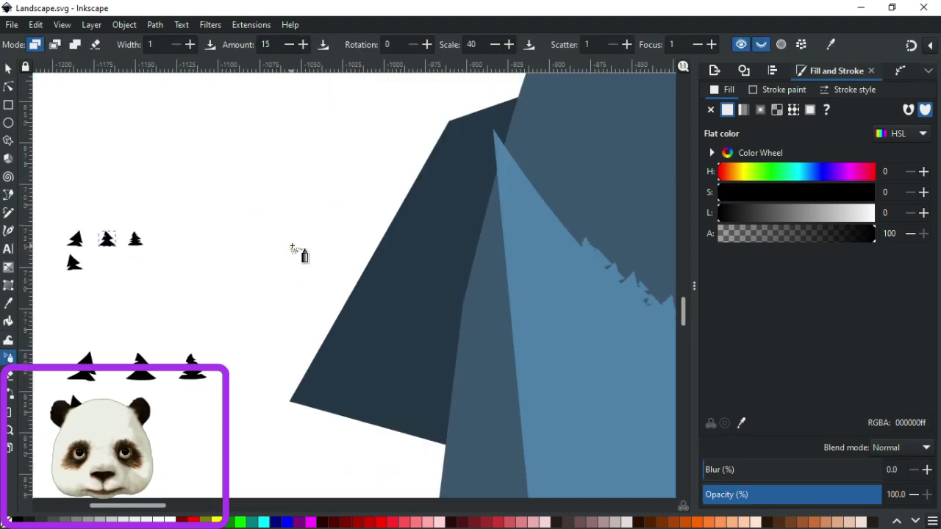
{"action": "scroll", "coordinate": [367, 264], "scroll_direction": "down", "scroll_amount": 4}
{"action": "scroll", "coordinate": [596, 272], "scroll_direction": "up", "scroll_amount": 2}
{"action": "scroll", "coordinate": [385, 325], "scroll_direction": "up", "scroll_amount": 1}
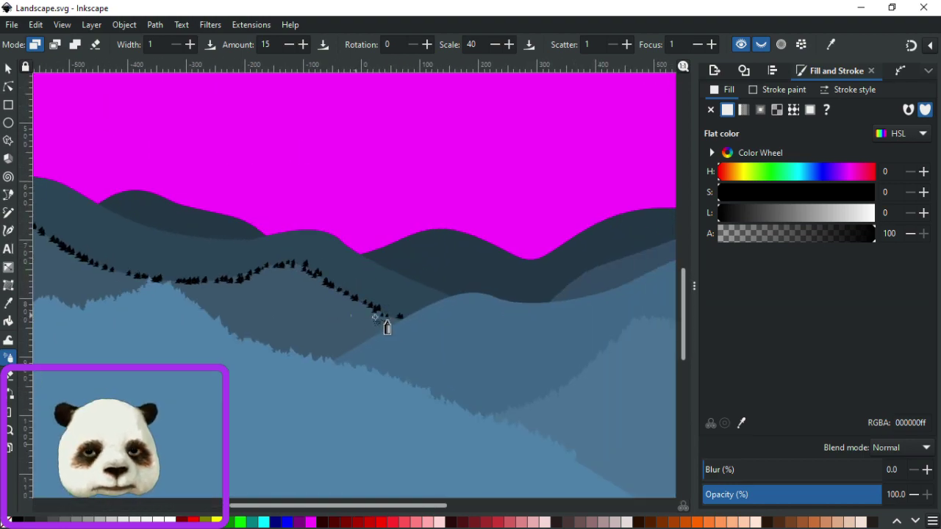
{"action": "scroll", "coordinate": [421, 331], "scroll_direction": "up", "scroll_amount": 2}
{"action": "left_click_drag", "start_coordinate": [412, 321], "coordinate": [302, 264]}
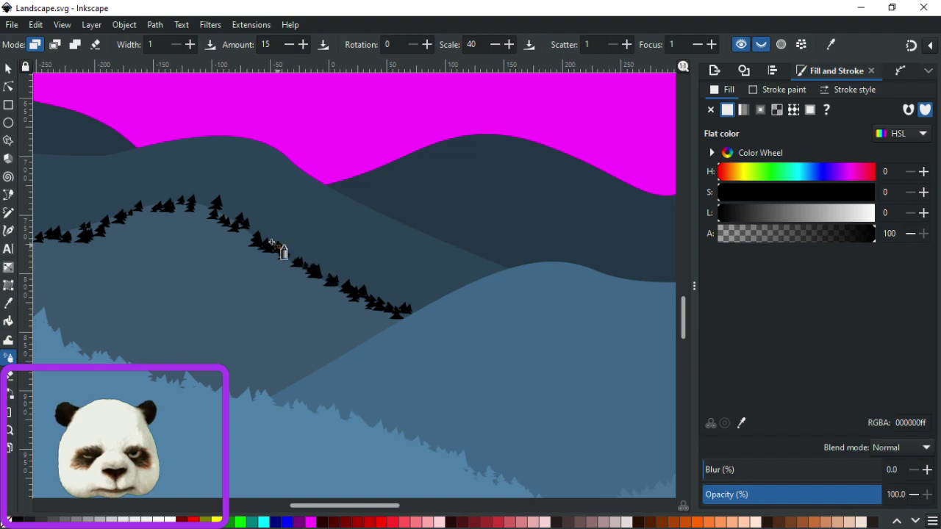
{"action": "mouse_move", "coordinate": [226, 217]}
{"action": "left_mouse_down"}
{"action": "mouse_move", "coordinate": [172, 201]}
{"action": "mouse_move", "coordinate": [109, 233]}
{"action": "left_mouse_up"}
{"action": "key", "text": "Escape"}
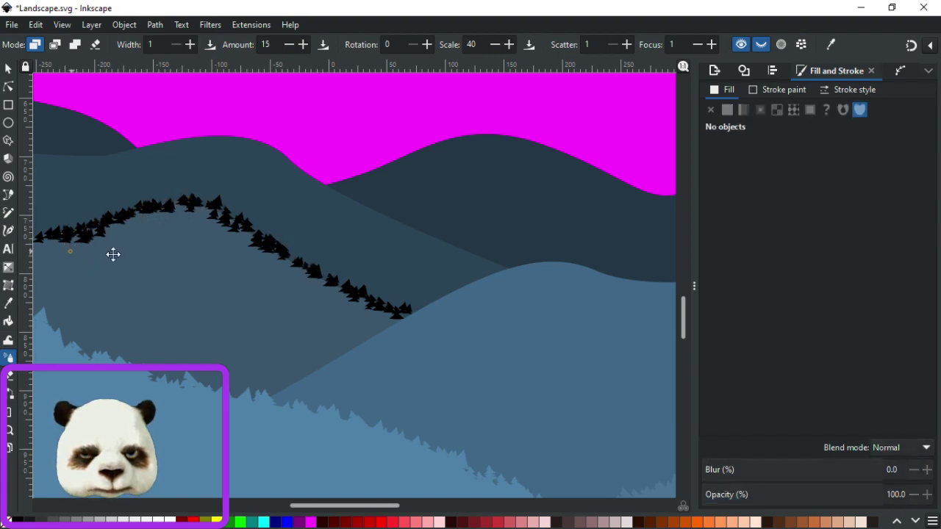
Spray more of the second small pine through the crest's middle dip and up the long slope to fill gaps.
{"action": "scroll", "coordinate": [595, 287], "scroll_direction": "left", "scroll_amount": 10}
{"action": "left_click", "coordinate": [578, 279]}
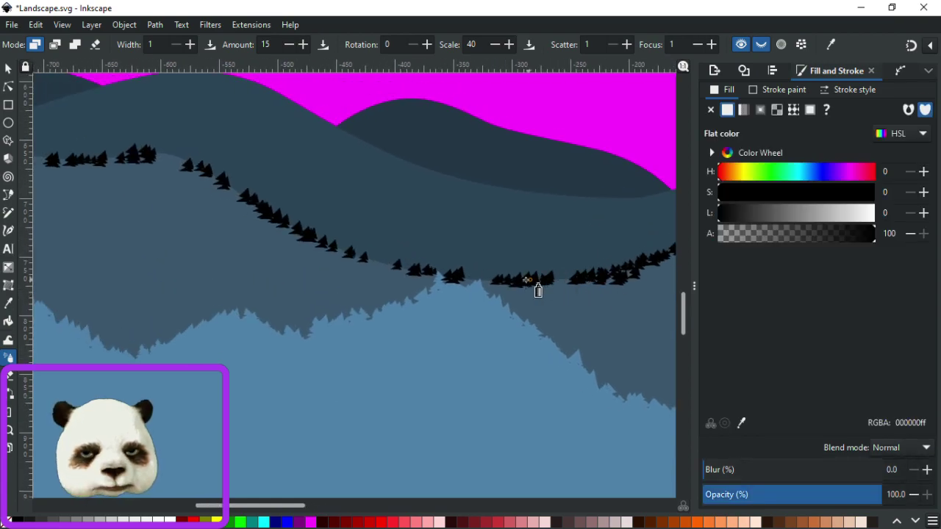
{"action": "key", "text": "Escape"}
{"action": "left_click", "coordinate": [581, 287]}
{"action": "key", "text": "Escape"}
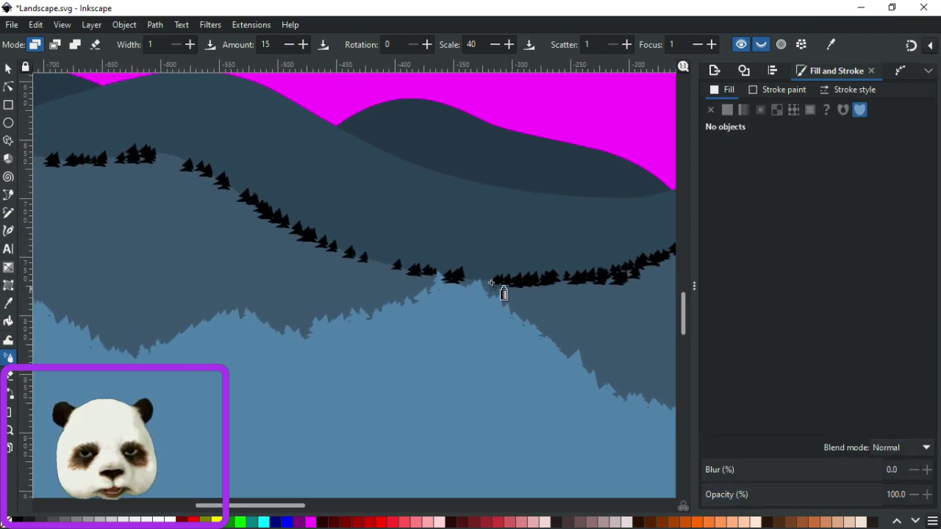
{"action": "left_click", "coordinate": [495, 280]}
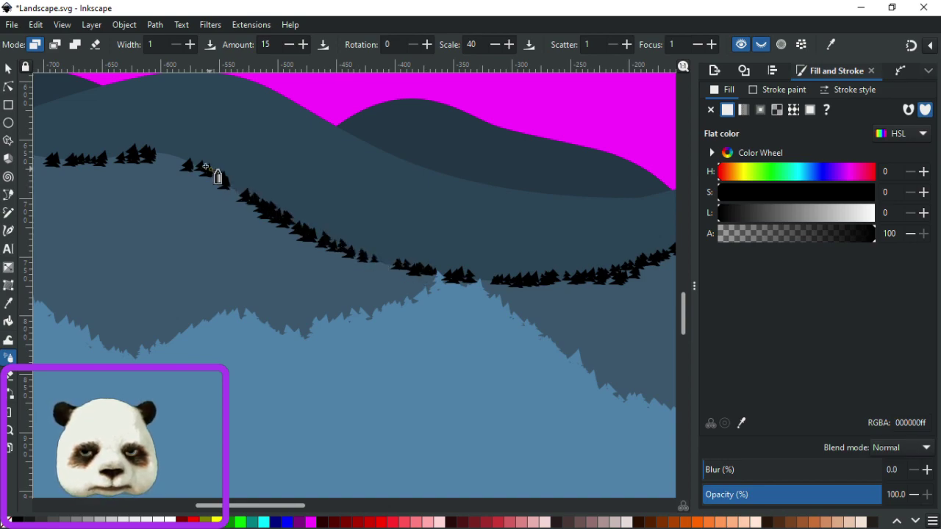
{"action": "key", "text": "Escape"}
Spray the second small pine from the crest's left end down across the first dip to close the gaps there.
{"action": "scroll", "coordinate": [353, 225], "scroll_direction": "left", "scroll_amount": 10}
{"action": "scroll", "coordinate": [353, 225], "scroll_direction": "up", "scroll_amount": 3}
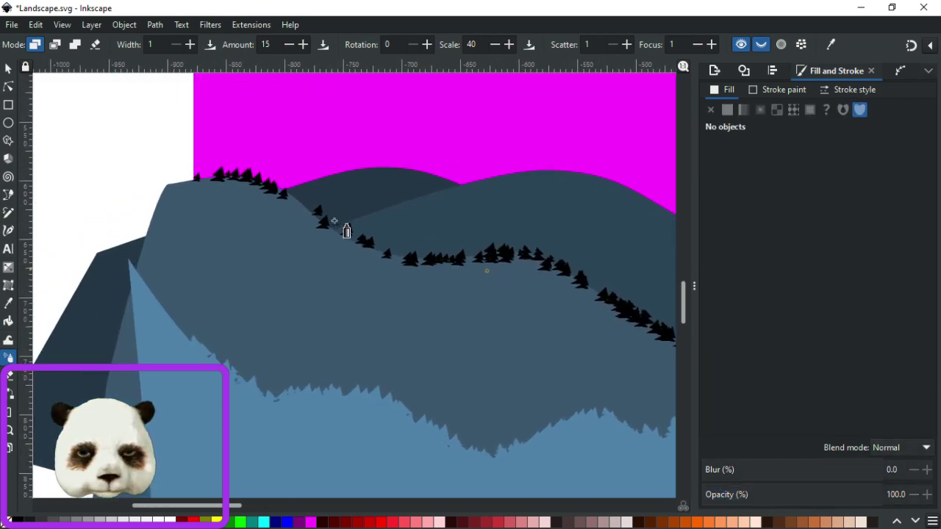
{"action": "left_click", "coordinate": [199, 186]}
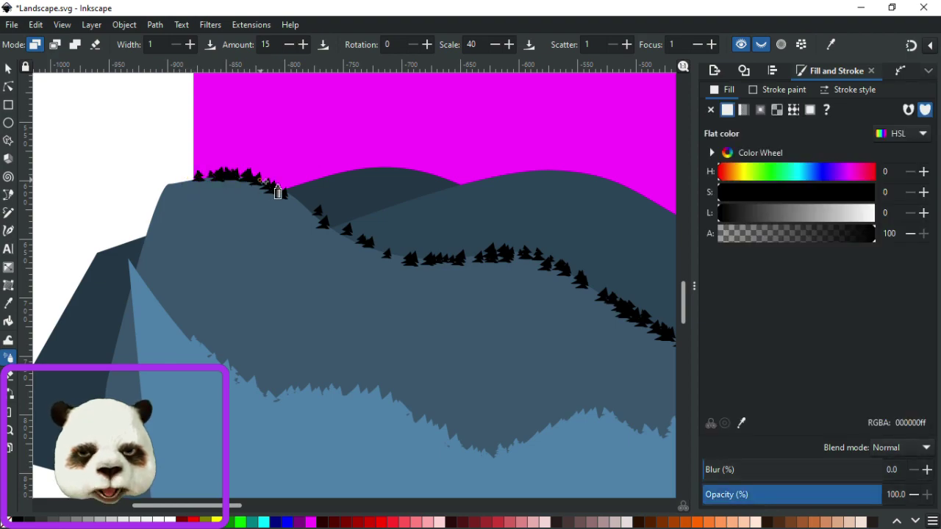
{"action": "mouse_move", "coordinate": [287, 191]}
{"action": "left_mouse_down"}
{"action": "mouse_move", "coordinate": [391, 255]}
{"action": "mouse_move", "coordinate": [457, 258]}
{"action": "left_mouse_up"}
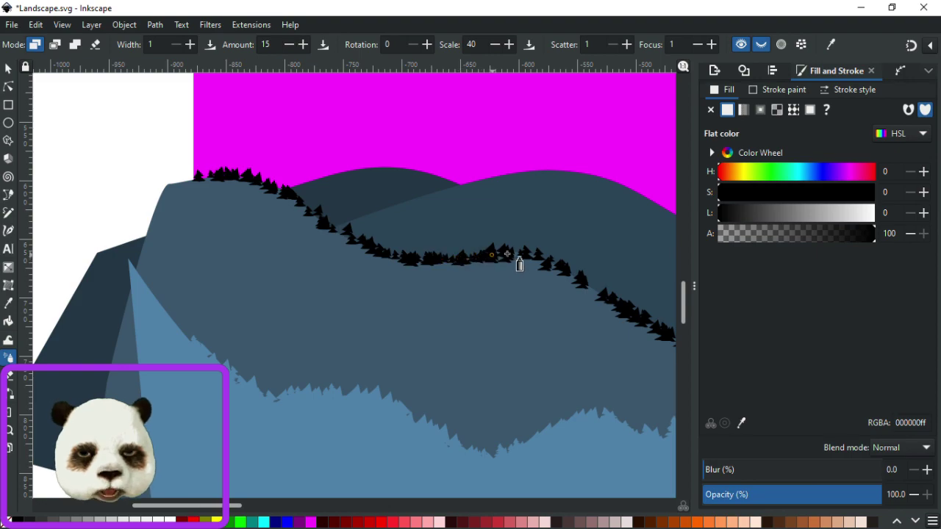
Thicken the treeline with the second small pine from the middle rise down to the crest's lowest dip.
{"action": "key", "text": "Escape"}
{"action": "mouse_move", "coordinate": [520, 252]}
{"action": "left_mouse_down"}
{"action": "mouse_move", "coordinate": [271, 237]}
{"action": "mouse_move", "coordinate": [199, 197]}
{"action": "mouse_move", "coordinate": [273, 223]}
{"action": "mouse_move", "coordinate": [334, 276]}
{"action": "left_mouse_up"}
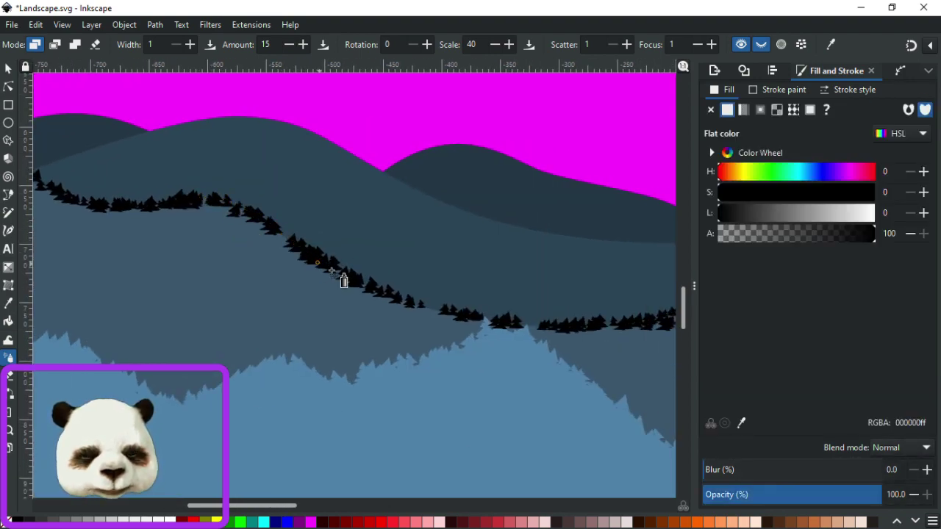
{"action": "left_click_drag", "start_coordinate": [405, 297], "coordinate": [597, 339]}
{"action": "key", "text": "Escape"}
Select the third pine of the reduced sample set and spray it along the crest from its right end back to the middle slope.
{"action": "scroll", "coordinate": [287, 330], "scroll_direction": "down", "scroll_amount": 3}
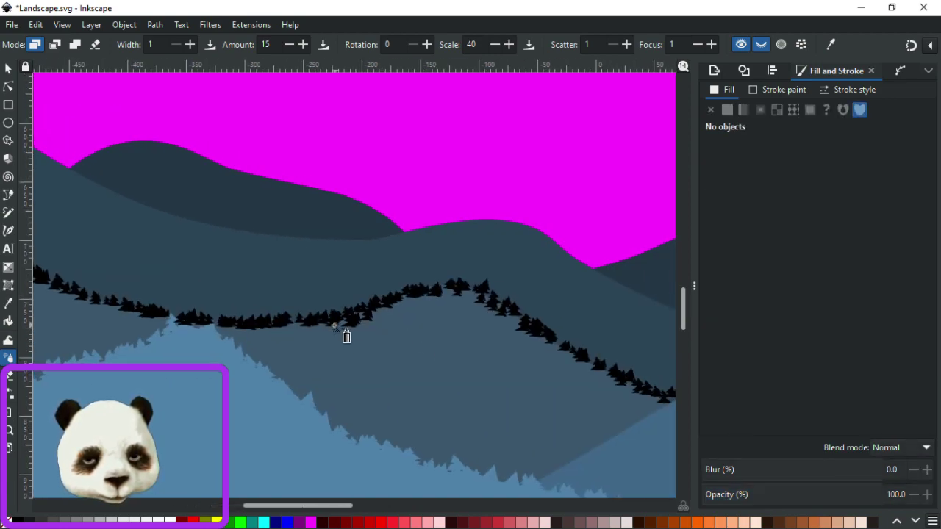
{"action": "scroll", "coordinate": [196, 319], "scroll_direction": "down", "scroll_amount": 2}
{"action": "scroll", "coordinate": [156, 316], "scroll_direction": "up", "scroll_amount": 7}
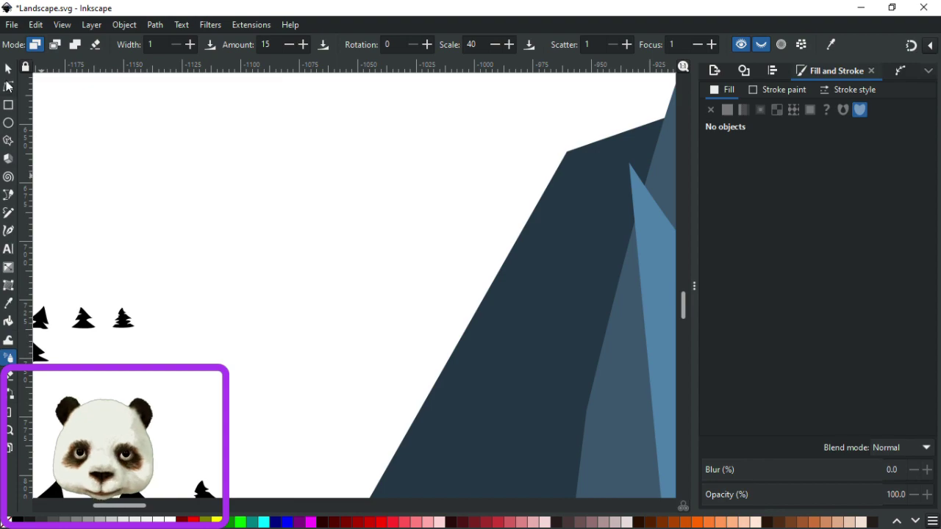
{"action": "left_click", "coordinate": [7, 69]}
{"action": "left_click", "coordinate": [83, 318]}
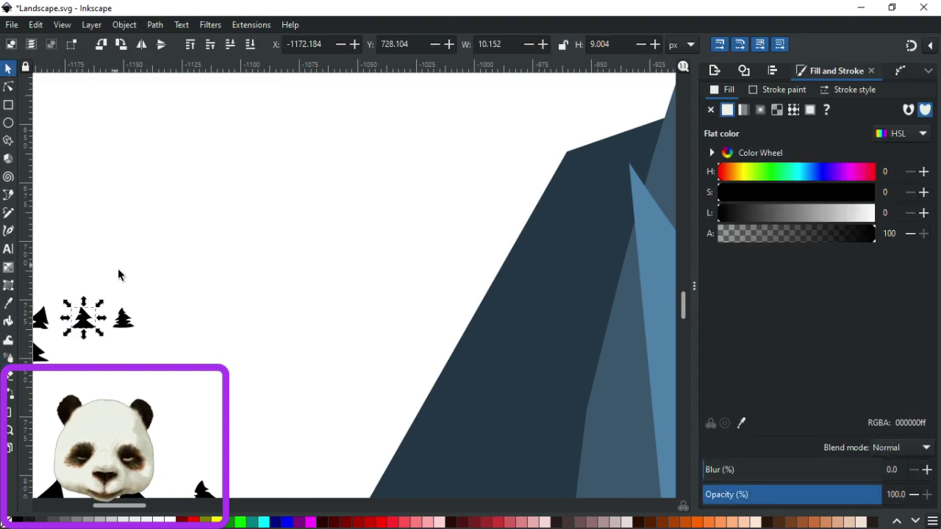
{"action": "left_click", "coordinate": [125, 322]}
{"action": "key", "text": "a"}
{"action": "scroll", "coordinate": [221, 324], "scroll_direction": "down", "scroll_amount": 5}
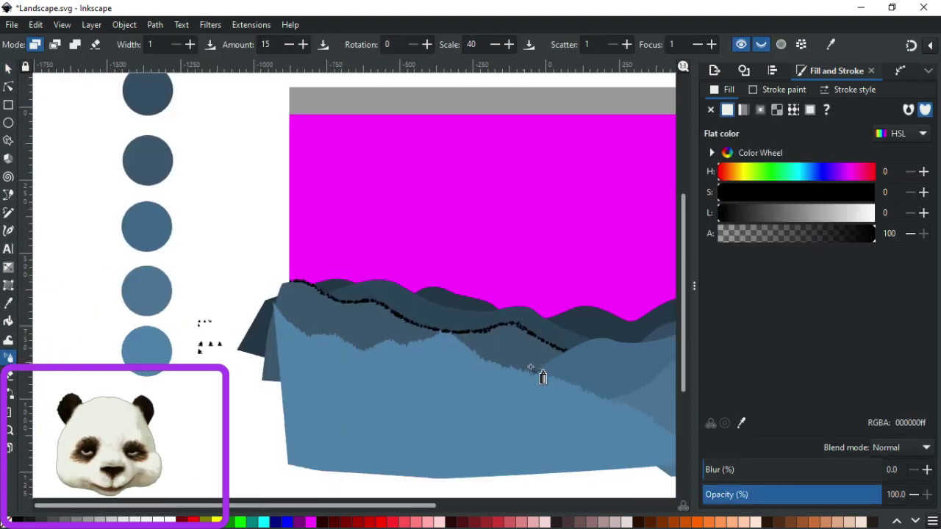
{"action": "scroll", "coordinate": [588, 353], "scroll_direction": "up", "scroll_amount": 2}
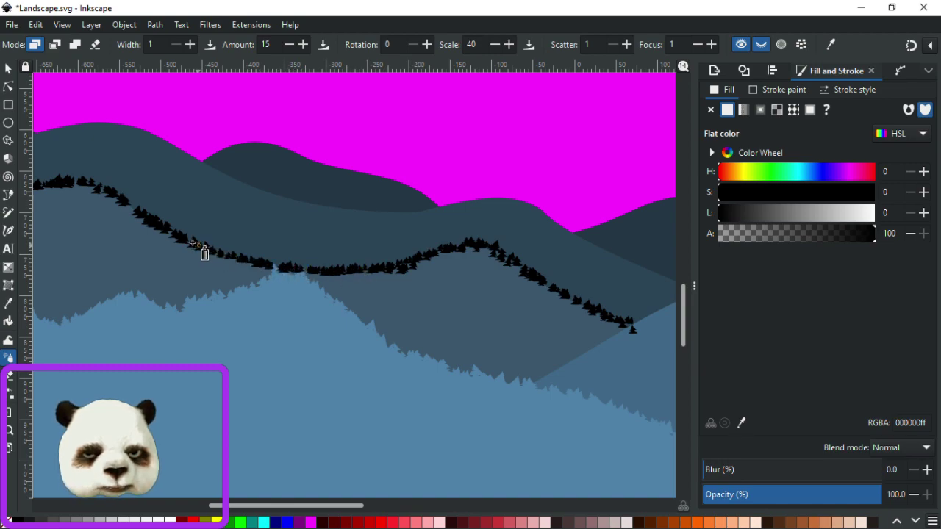
Spray the third small pine along the remaining left part of the grey-blue crest, from the hill's start across the first dip.
{"action": "key", "text": "Escape"}
{"action": "left_click_drag", "start_coordinate": [113, 257], "coordinate": [451, 334]}
{"action": "left_click", "coordinate": [215, 224]}
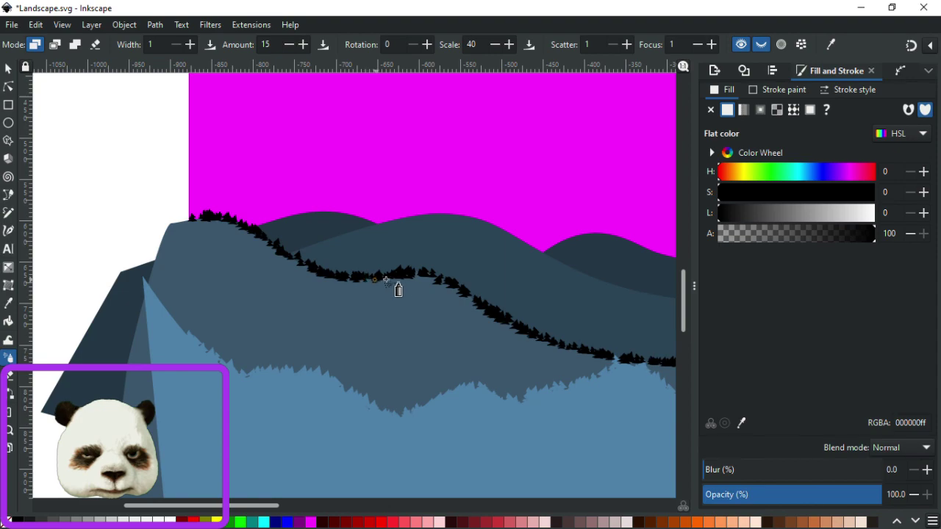
{"action": "key", "text": "Escape"}
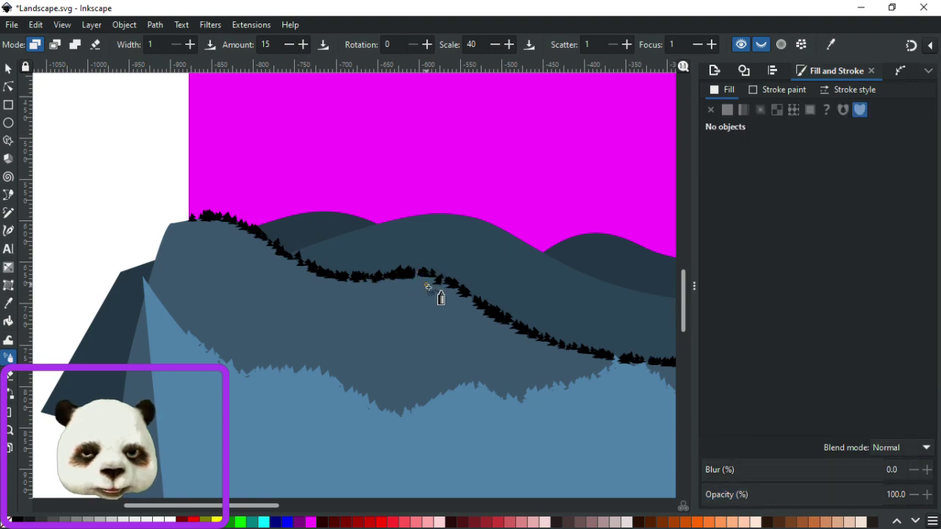
{"action": "scroll", "coordinate": [428, 278], "scroll_direction": "up", "scroll_amount": 7, "text": "ctrl"}
{"action": "scroll", "coordinate": [368, 220], "scroll_direction": "up", "scroll_amount": 1, "text": "ctrl"}
{"action": "scroll", "coordinate": [374, 250], "scroll_direction": "down", "scroll_amount": 10, "text": "ctrl"}
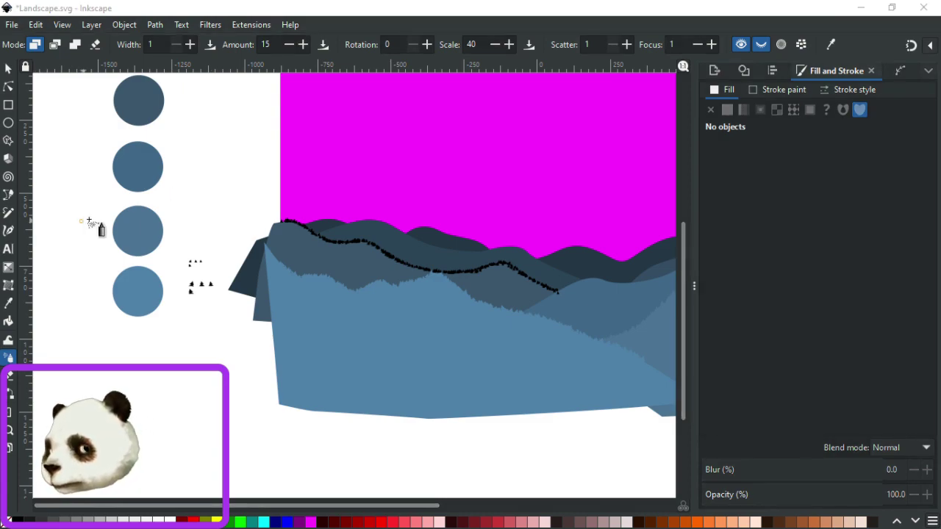
{"action": "left_click", "coordinate": [312, 15]}
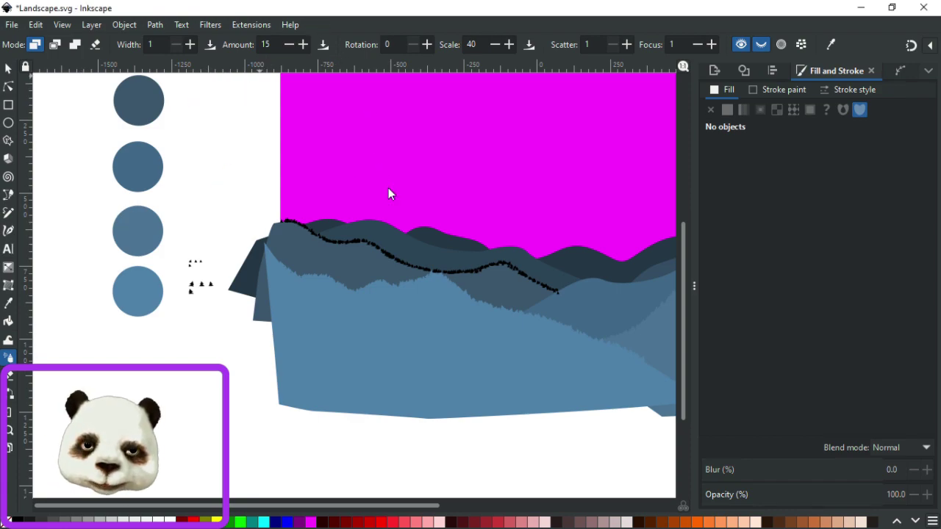
Move two overlapping pines out of the dense clump near the crest's start toward the treeline's left end.
{"action": "scroll", "coordinate": [346, 191], "scroll_direction": "up", "scroll_amount": 6}
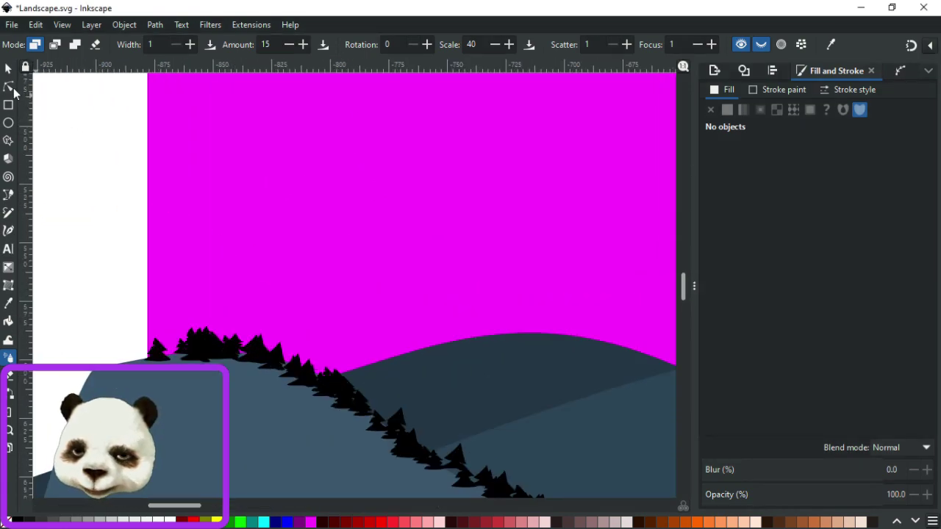
{"action": "left_click", "coordinate": [8, 68]}
{"action": "scroll", "coordinate": [125, 357], "scroll_direction": "up", "scroll_amount": 4}
{"action": "left_click", "coordinate": [452, 330]}
{"action": "left_click_drag", "start_coordinate": [451, 330], "coordinate": [297, 359]}
{"action": "left_click", "coordinate": [447, 276]}
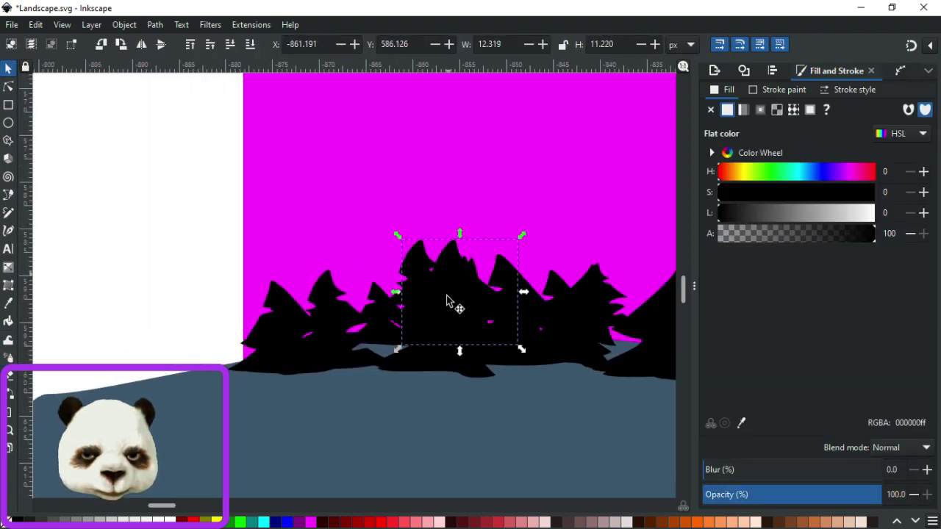
{"action": "left_click_drag", "start_coordinate": [423, 300], "coordinate": [237, 327]}
Loosen the same clump by shifting one pine slightly left and another one to the right along the crest.
{"action": "left_click", "coordinate": [453, 331]}
{"action": "left_click_drag", "start_coordinate": [454, 331], "coordinate": [431, 332]}
{"action": "left_click", "coordinate": [484, 378]}
{"action": "left_click_drag", "start_coordinate": [487, 380], "coordinate": [550, 378]}
Shift an overlapping pine just past the clump a little to the left so the hilltop trees are spaced more evenly.
{"action": "scroll", "coordinate": [569, 398], "scroll_direction": "down", "scroll_amount": 2}
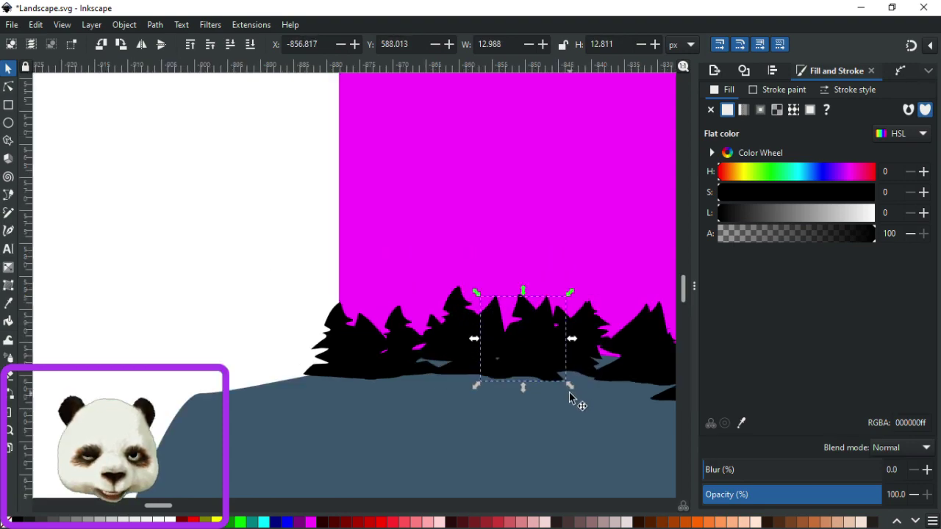
{"action": "scroll", "coordinate": [584, 414], "scroll_direction": "up", "scroll_amount": 1}
{"action": "scroll", "coordinate": [622, 420], "scroll_direction": "right", "scroll_amount": 5}
{"action": "left_click", "coordinate": [350, 338]}
{"action": "left_click_drag", "start_coordinate": [336, 353], "coordinate": [287, 359]}
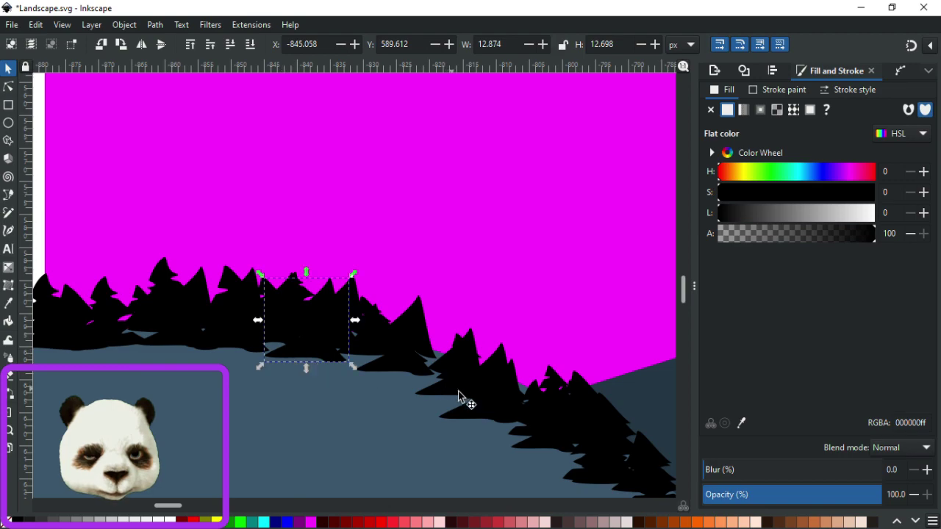
Spread the overlapping pines just past the grey-blue hilltop, moving one slightly downhill and a pointed one right beside the lower group.
{"action": "scroll", "coordinate": [458, 391], "scroll_direction": "down", "scroll_amount": 2}
{"action": "left_click", "coordinate": [462, 307]}
{"action": "left_click_drag", "start_coordinate": [443, 313], "coordinate": [459, 325]}
{"action": "left_click", "coordinate": [517, 332]}
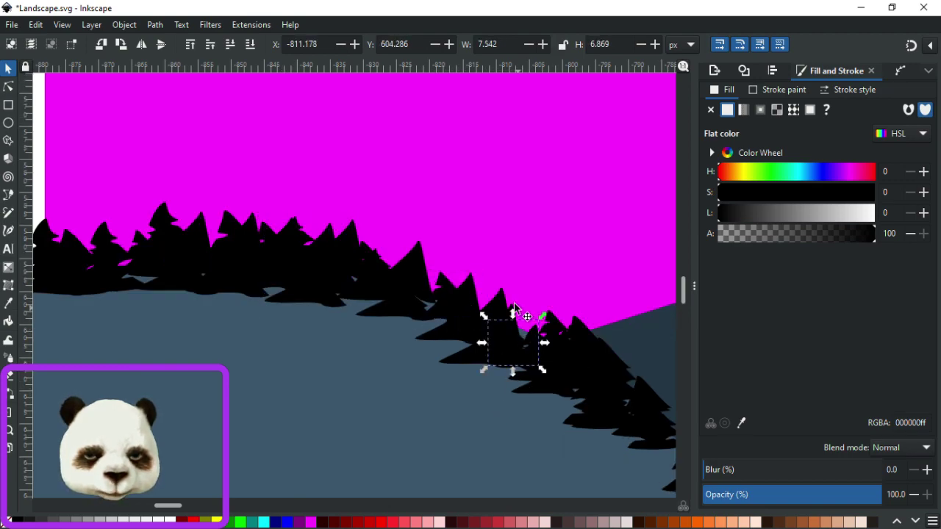
{"action": "scroll", "coordinate": [594, 382], "scroll_direction": "up", "scroll_amount": 4}
{"action": "left_click", "coordinate": [498, 230]}
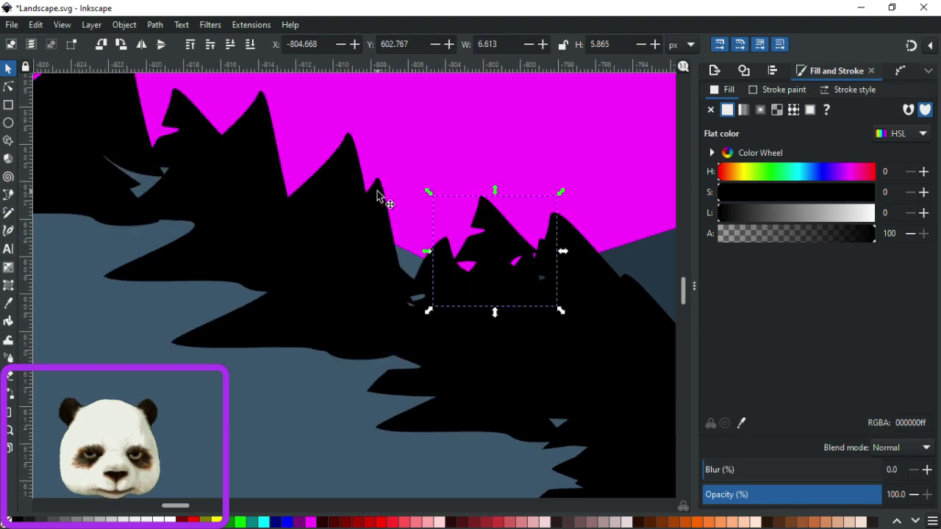
{"action": "double_click", "coordinate": [377, 196]}
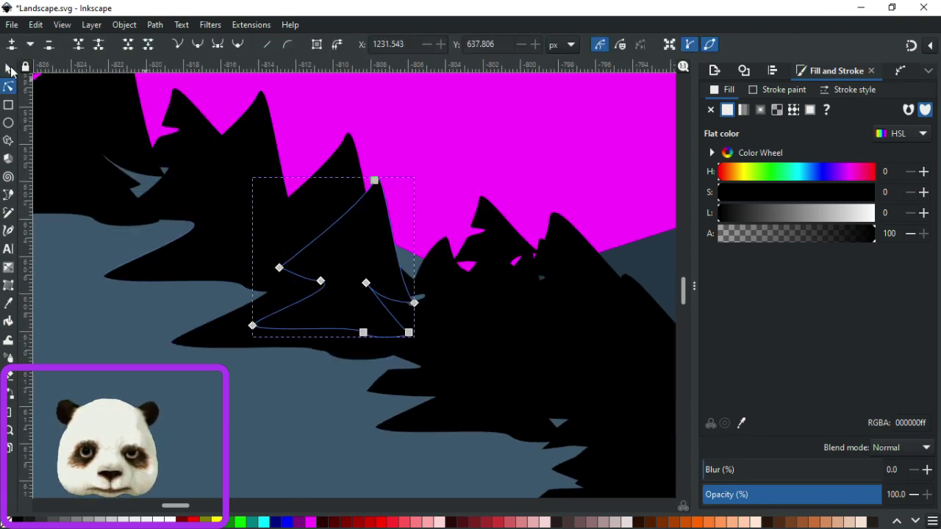
{"action": "left_click", "coordinate": [9, 69]}
{"action": "left_click_drag", "start_coordinate": [377, 196], "coordinate": [427, 189]}
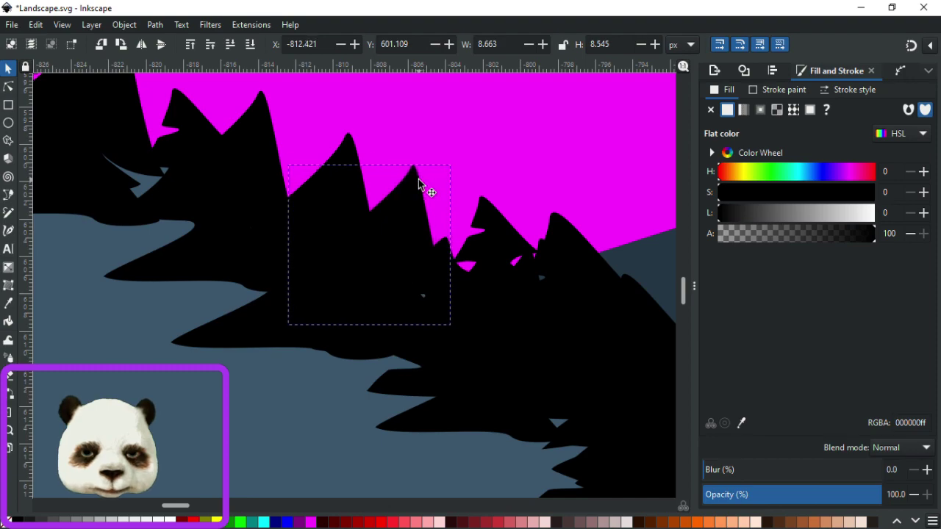
Move an overlapping pine down and slightly left on the slope, near where two background hills meet the treeline.
{"action": "scroll", "coordinate": [433, 220], "scroll_direction": "down", "scroll_amount": 5}
{"action": "scroll", "coordinate": [291, 283], "scroll_direction": "up", "scroll_amount": 5}
{"action": "left_click", "coordinate": [283, 272]}
{"action": "left_click_drag", "start_coordinate": [284, 269], "coordinate": [269, 306]}
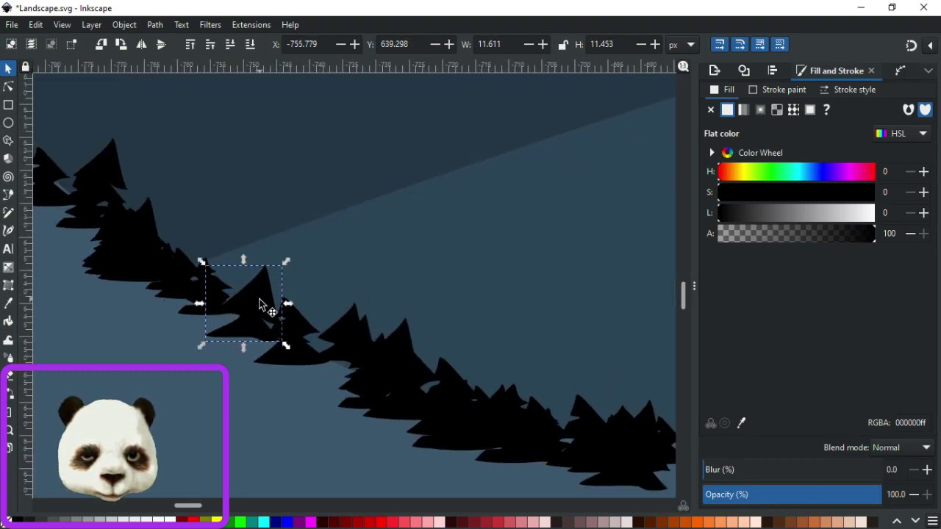
Close the gap on the next hilltop by moving one pine up and right, and shifting the pine across from it left.
{"action": "scroll", "coordinate": [269, 306], "scroll_direction": "down", "scroll_amount": 5}
{"action": "scroll", "coordinate": [523, 375], "scroll_direction": "up", "scroll_amount": 2}
{"action": "scroll", "coordinate": [518, 371], "scroll_direction": "up", "scroll_amount": 2}
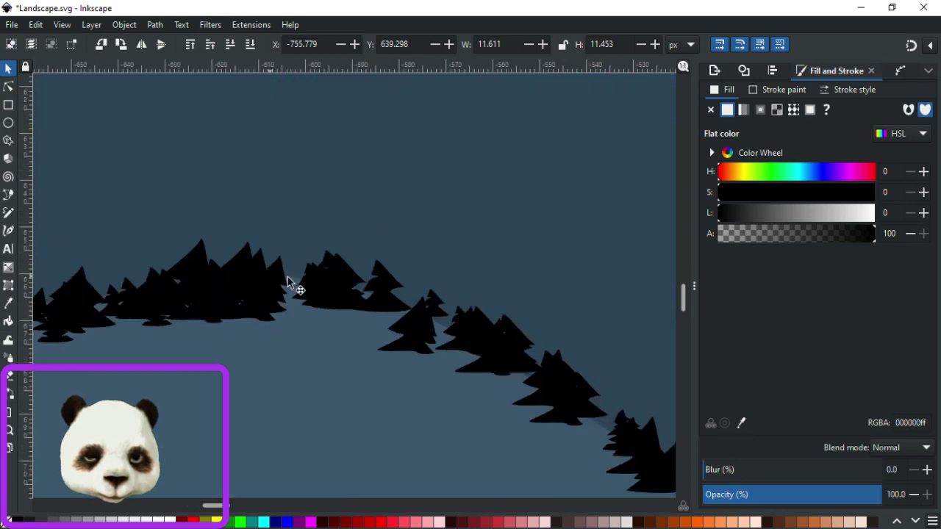
{"action": "scroll", "coordinate": [287, 276], "scroll_direction": "up", "scroll_amount": 3}
{"action": "left_click", "coordinate": [266, 250]}
{"action": "left_click_drag", "start_coordinate": [266, 246], "coordinate": [277, 227]}
{"action": "left_click", "coordinate": [338, 253]}
{"action": "left_click_drag", "start_coordinate": [340, 255], "coordinate": [313, 246]}
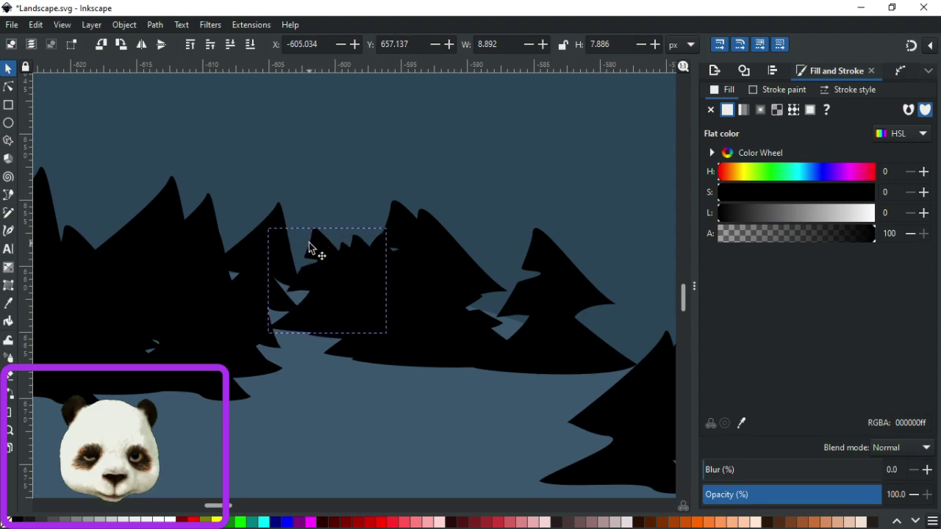
Move the small pine past that hilltop down and right to cover the gap between two clumps.
{"action": "scroll", "coordinate": [449, 324], "scroll_direction": "down", "scroll_amount": 3}
{"action": "scroll", "coordinate": [609, 392], "scroll_direction": "up", "scroll_amount": 2}
{"action": "left_click", "coordinate": [481, 269]}
{"action": "double_click", "coordinate": [481, 280]}
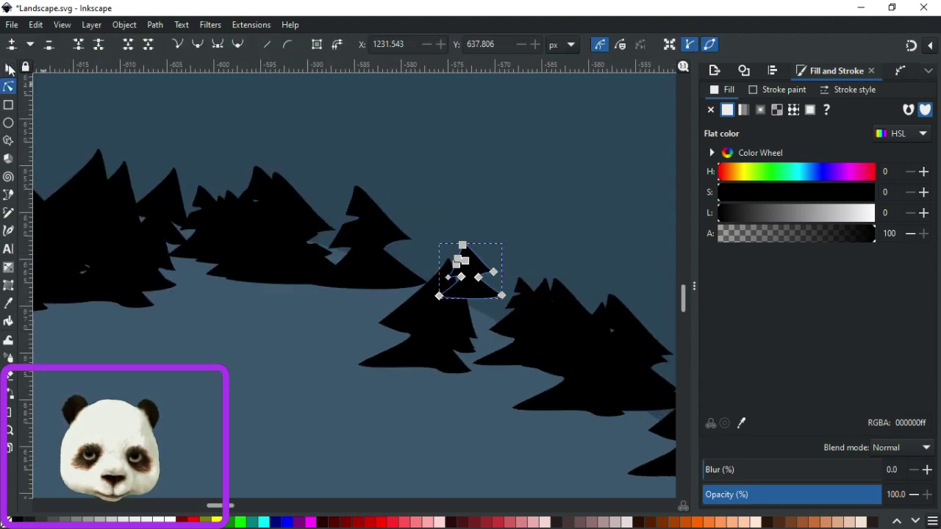
{"action": "left_click", "coordinate": [8, 69]}
{"action": "left_click_drag", "start_coordinate": [468, 266], "coordinate": [485, 294]}
Shift a pine farther down the descending slope to cover the next bare spot along the crest.
{"action": "scroll", "coordinate": [621, 386], "scroll_direction": "down", "scroll_amount": 3}
{"action": "scroll", "coordinate": [617, 376], "scroll_direction": "up", "scroll_amount": 2}
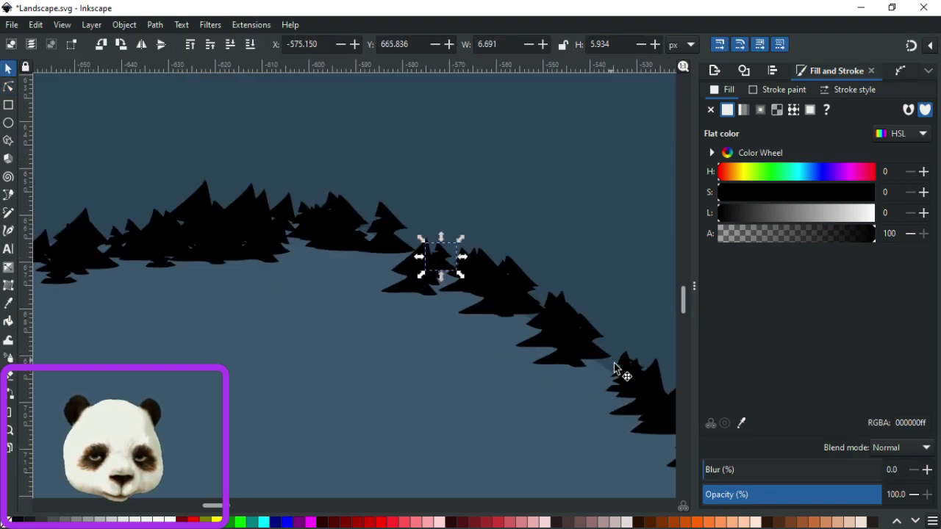
{"action": "scroll", "coordinate": [98, 233], "scroll_direction": "up", "scroll_amount": 3}
{"action": "left_click", "coordinate": [372, 378]}
{"action": "left_click_drag", "start_coordinate": [371, 378], "coordinate": [387, 403]}
Move a pine from the clump left to cover the gap at the light-blue foreground hill's peak.
{"action": "scroll", "coordinate": [474, 388], "scroll_direction": "down", "scroll_amount": 3}
{"action": "scroll", "coordinate": [634, 467], "scroll_direction": "up", "scroll_amount": 5}
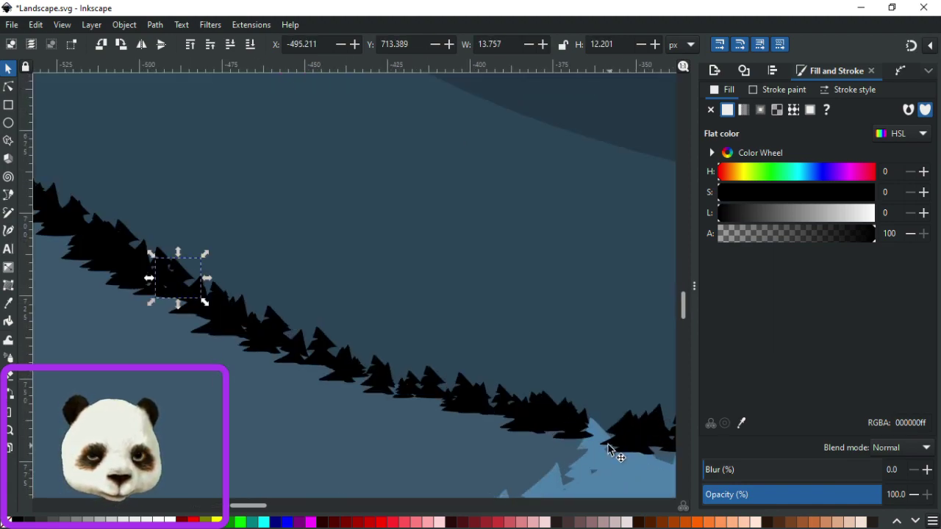
{"action": "scroll", "coordinate": [348, 341], "scroll_direction": "right", "scroll_amount": 1}
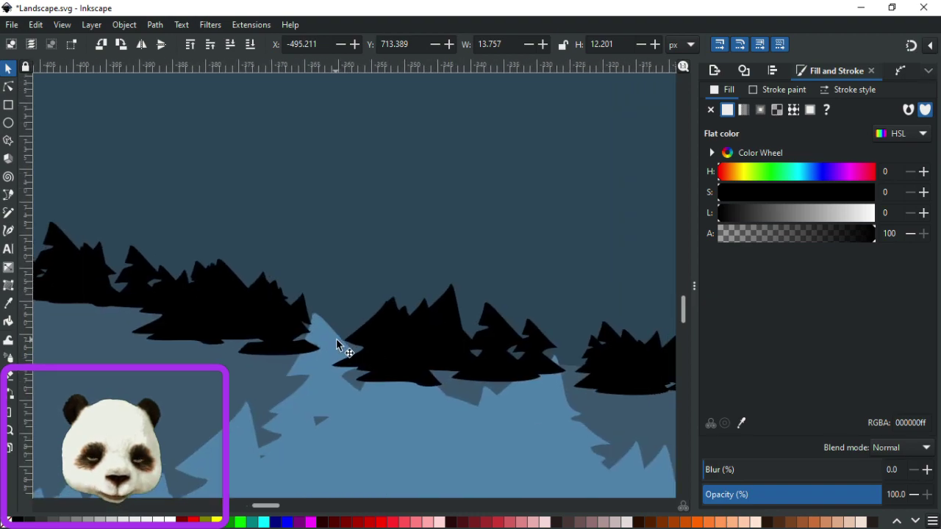
{"action": "left_click", "coordinate": [304, 308]}
{"action": "left_click", "coordinate": [406, 368]}
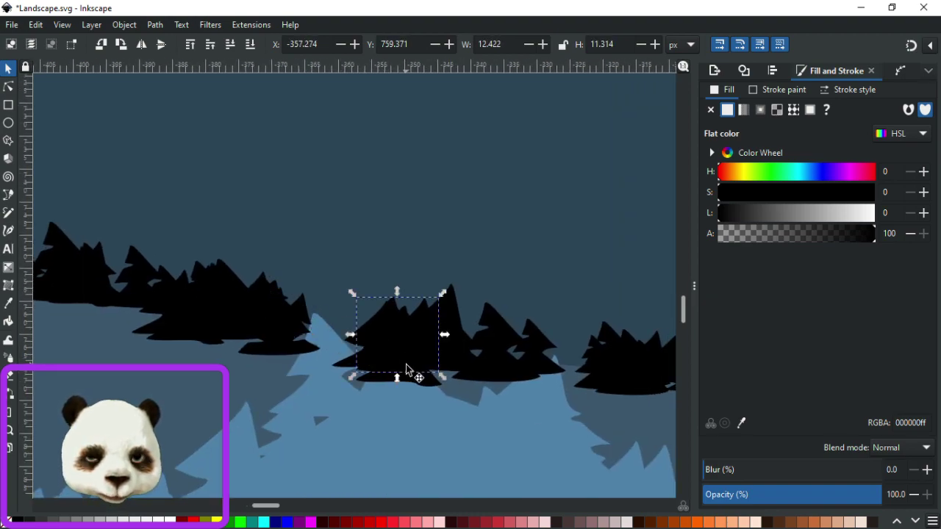
{"action": "left_click_drag", "start_coordinate": [408, 350], "coordinate": [350, 338]}
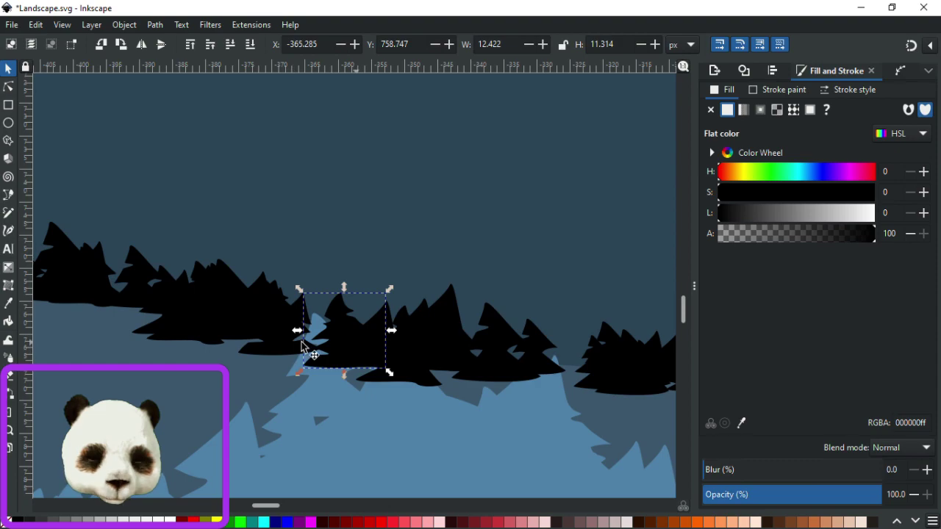
Raise one pine slightly and move another left to fill the gap past the light-blue hill's peak.
{"action": "scroll", "coordinate": [514, 412], "scroll_direction": "right", "scroll_amount": 8}
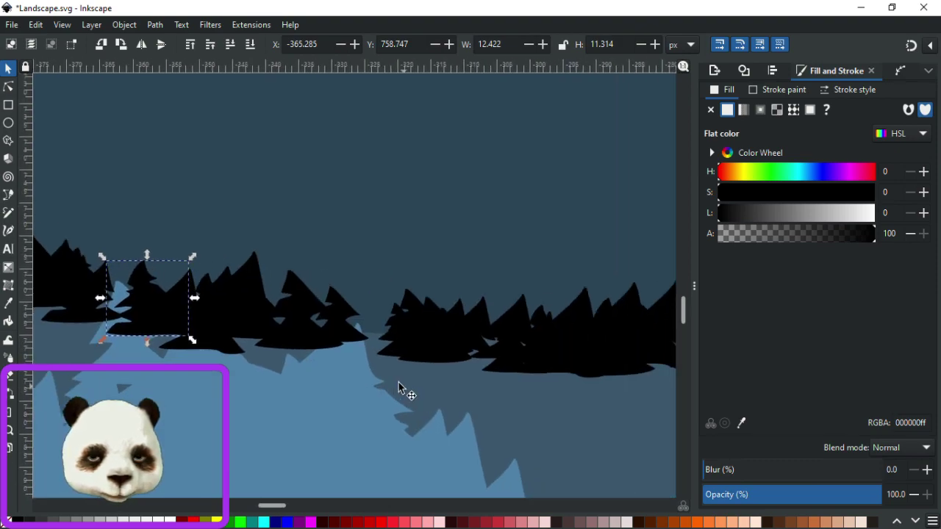
{"action": "scroll", "coordinate": [397, 353], "scroll_direction": "up", "scroll_amount": 2, "text": "ctrl"}
{"action": "left_click", "coordinate": [474, 354]}
{"action": "mouse_move", "coordinate": [474, 355]}
{"action": "left_mouse_down"}
{"action": "mouse_move", "coordinate": [358, 316]}
{"action": "mouse_move", "coordinate": [292, 311]}
{"action": "mouse_move", "coordinate": [470, 343]}
{"action": "left_mouse_up"}
{"action": "left_click", "coordinate": [372, 242]}
{"action": "left_click_drag", "start_coordinate": [372, 242], "coordinate": [324, 240]}
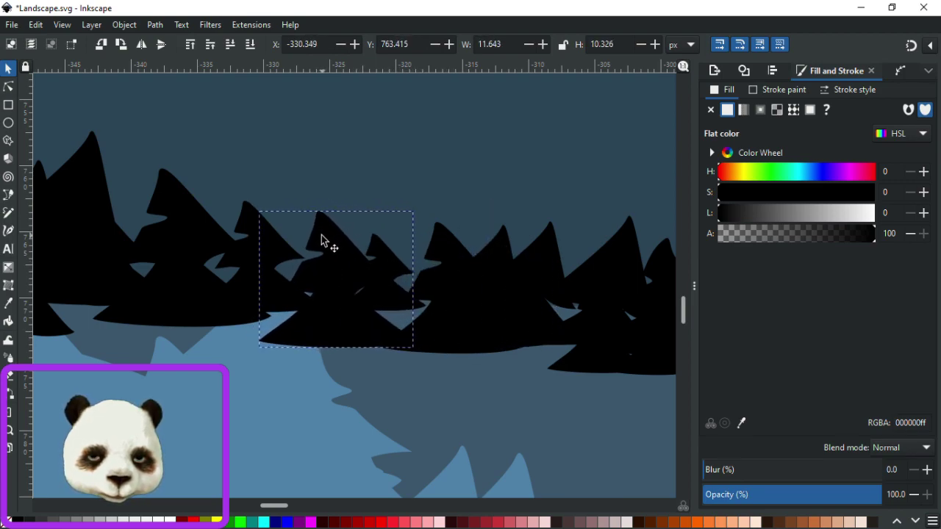
Delete the overlapping pines that hang too low below the crest where the treeline starts to rise.
{"action": "scroll", "coordinate": [514, 332], "scroll_direction": "down", "scroll_amount": 2, "text": "ctrl"}
{"action": "scroll", "coordinate": [202, 310], "scroll_direction": "right", "scroll_amount": 2}
{"action": "scroll", "coordinate": [466, 319], "scroll_direction": "down", "scroll_amount": 2}
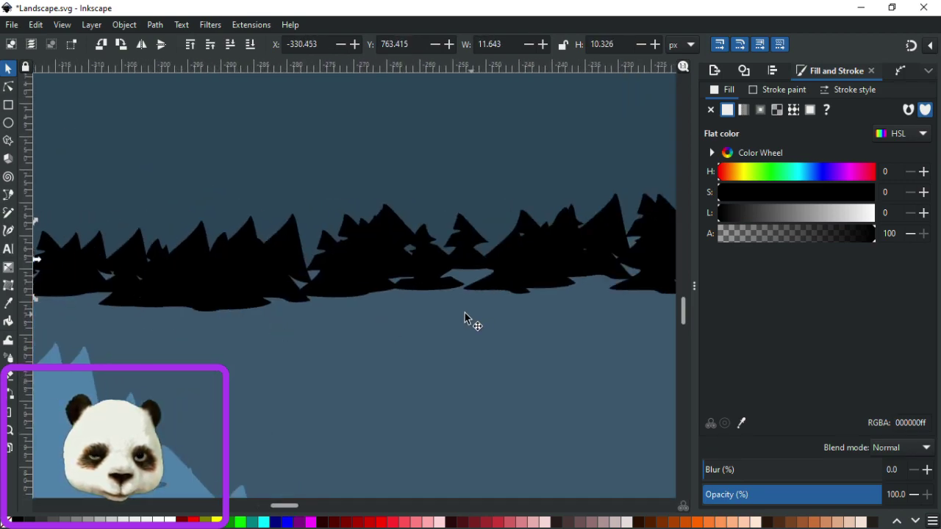
{"action": "scroll", "coordinate": [521, 309], "scroll_direction": "up", "scroll_amount": 1, "text": "ctrl"}
{"action": "scroll", "coordinate": [361, 353], "scroll_direction": "up", "scroll_amount": 1, "text": "ctrl"}
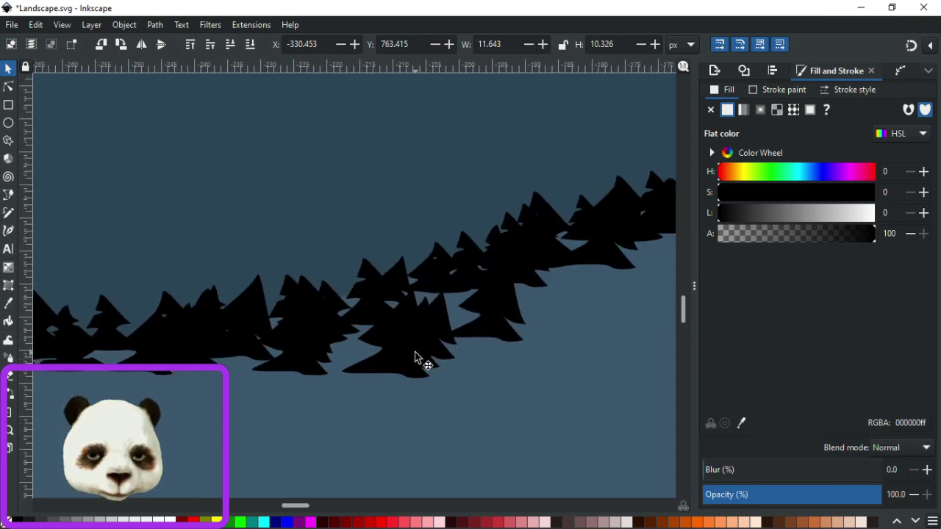
{"action": "left_click_drag", "start_coordinate": [414, 358], "coordinate": [466, 342]}
{"action": "left_click", "coordinate": [308, 359]}
{"action": "left_click", "coordinate": [467, 345]}
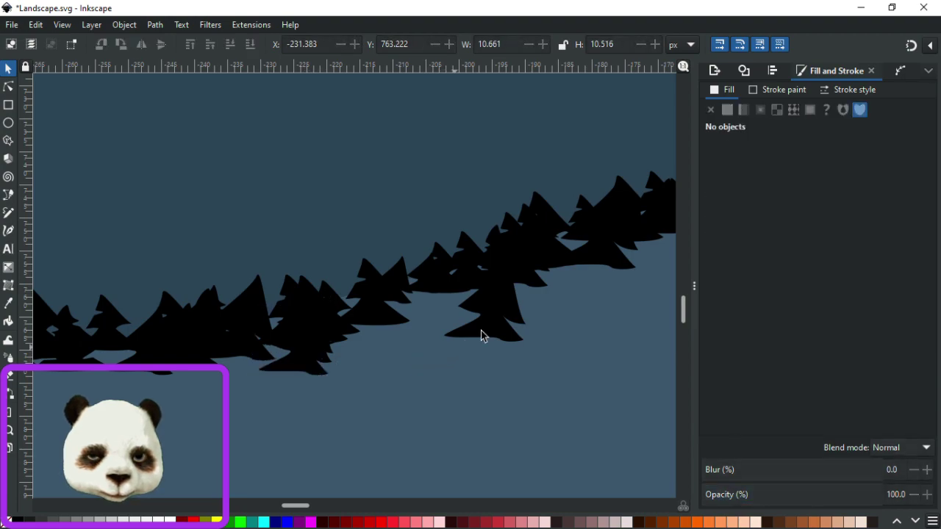
Delete the remaining low-hanging pines at the start of the rise and the one slightly farther up.
{"action": "left_click", "coordinate": [309, 365]}
{"action": "left_click", "coordinate": [432, 366]}
{"action": "left_click", "coordinate": [300, 361]}
{"action": "left_click", "coordinate": [405, 376]}
{"action": "scroll", "coordinate": [346, 385], "scroll_direction": "up", "scroll_amount": 1}
{"action": "scroll", "coordinate": [346, 385], "scroll_direction": "right", "scroll_amount": 2}
{"action": "left_click", "coordinate": [309, 386]}
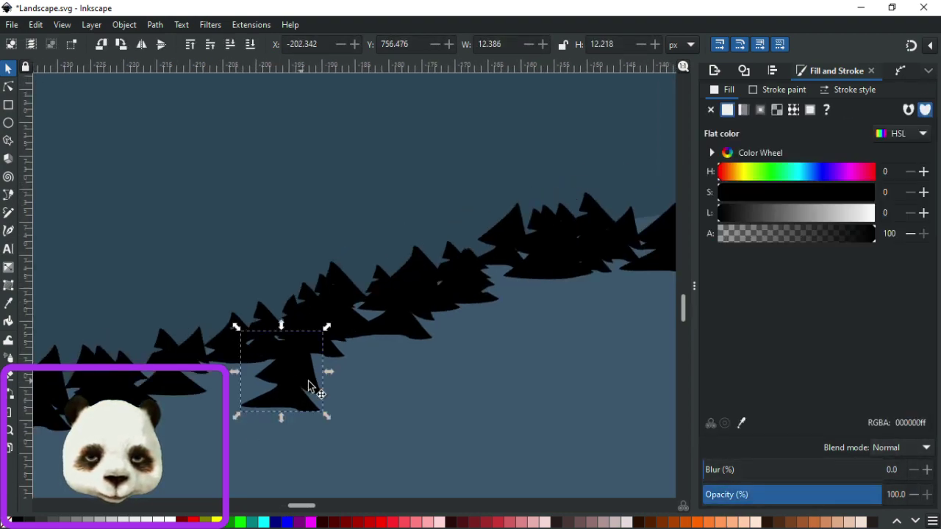
{"action": "left_click", "coordinate": [391, 394]}
Move a small pine up and slightly left to fill the gap just before the highest group on this rise.
{"action": "scroll", "coordinate": [327, 417], "scroll_direction": "left", "scroll_amount": 2}
{"action": "scroll", "coordinate": [422, 395], "scroll_direction": "up", "scroll_amount": 2}
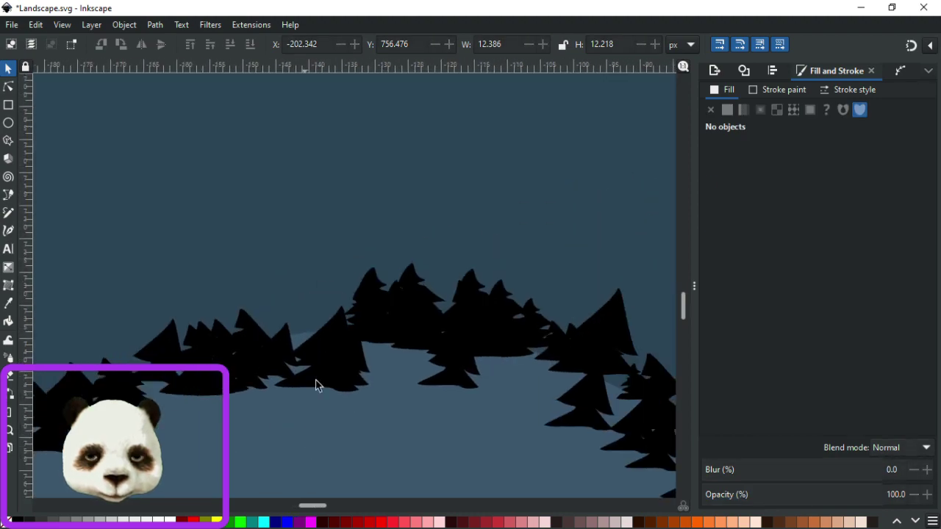
{"action": "left_click", "coordinate": [340, 347]}
{"action": "left_click", "coordinate": [319, 388]}
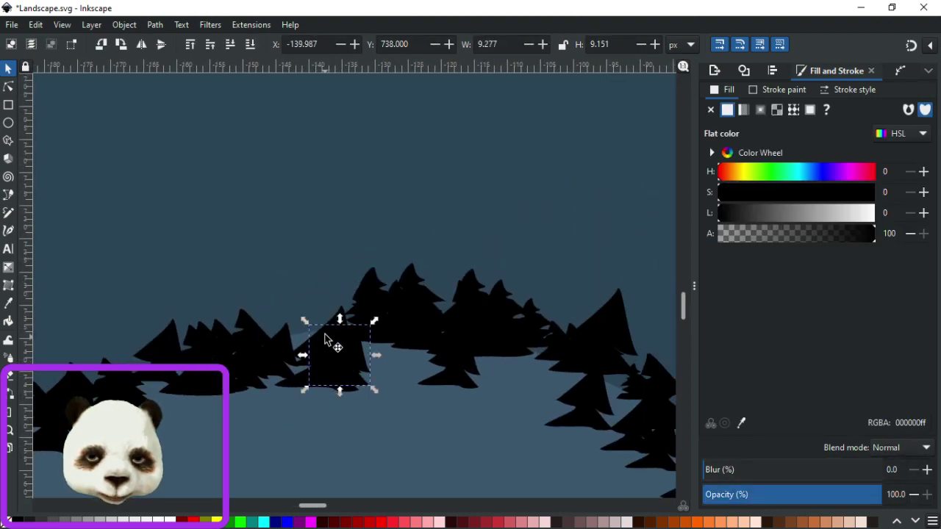
{"action": "left_click", "coordinate": [307, 358]}
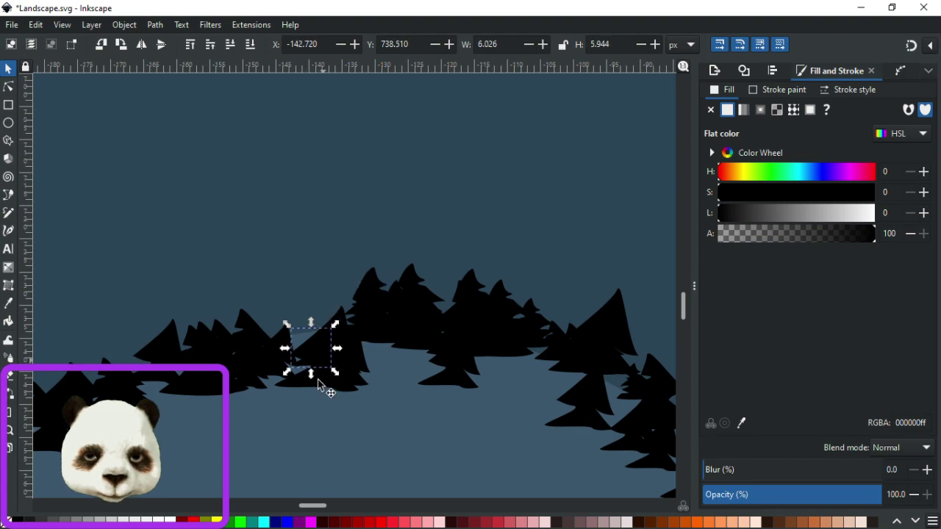
{"action": "left_click_drag", "start_coordinate": [323, 353], "coordinate": [316, 331]}
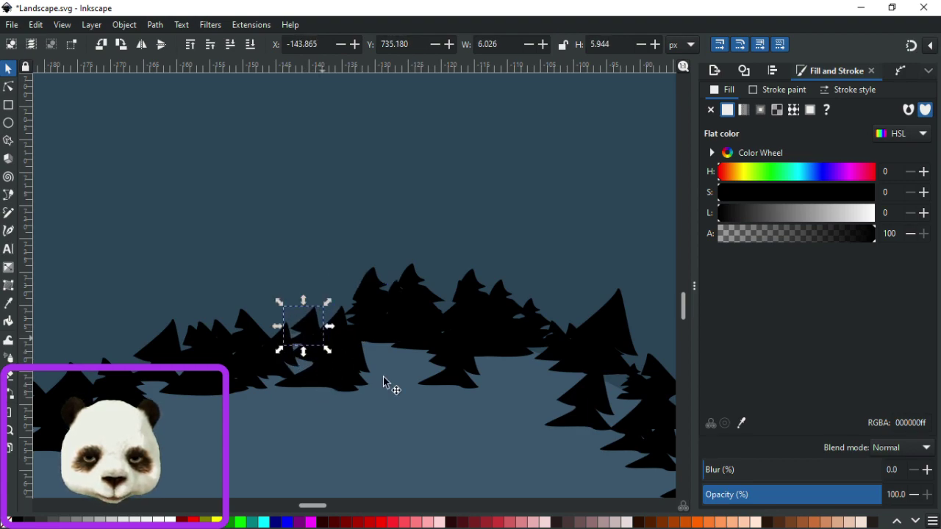
Lower the large pointed pine just past the hilltop so it sits closer to the descending crest.
{"action": "scroll", "coordinate": [309, 386], "scroll_direction": "right", "scroll_amount": 3}
{"action": "scroll", "coordinate": [238, 387], "scroll_direction": "down", "scroll_amount": 1}
{"action": "scroll", "coordinate": [238, 387], "scroll_direction": "right", "scroll_amount": 3}
{"action": "left_click", "coordinate": [414, 309]}
{"action": "left_click_drag", "start_coordinate": [414, 309], "coordinate": [410, 336]}
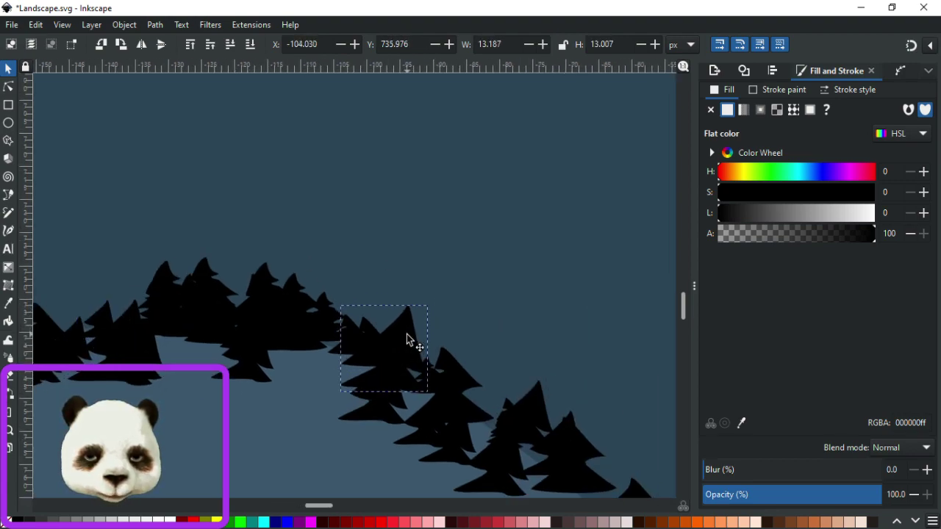
Nudge one pine slightly down the descending slope and shift the tall pointed pine above it left.
{"action": "scroll", "coordinate": [382, 294], "scroll_direction": "down", "scroll_amount": 3}
{"action": "scroll", "coordinate": [330, 265], "scroll_direction": "right", "scroll_amount": 5}
{"action": "left_click", "coordinate": [362, 382]}
{"action": "left_click_drag", "start_coordinate": [362, 382], "coordinate": [368, 395]}
{"action": "scroll", "coordinate": [380, 267], "scroll_direction": "down", "scroll_amount": 2}
{"action": "scroll", "coordinate": [250, 218], "scroll_direction": "right", "scroll_amount": 2}
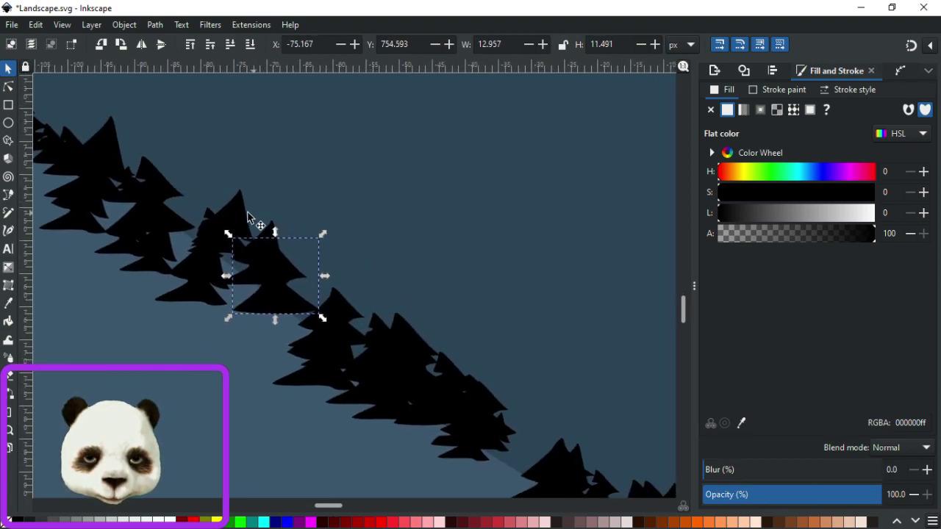
{"action": "left_click_drag", "start_coordinate": [246, 209], "coordinate": [212, 211]}
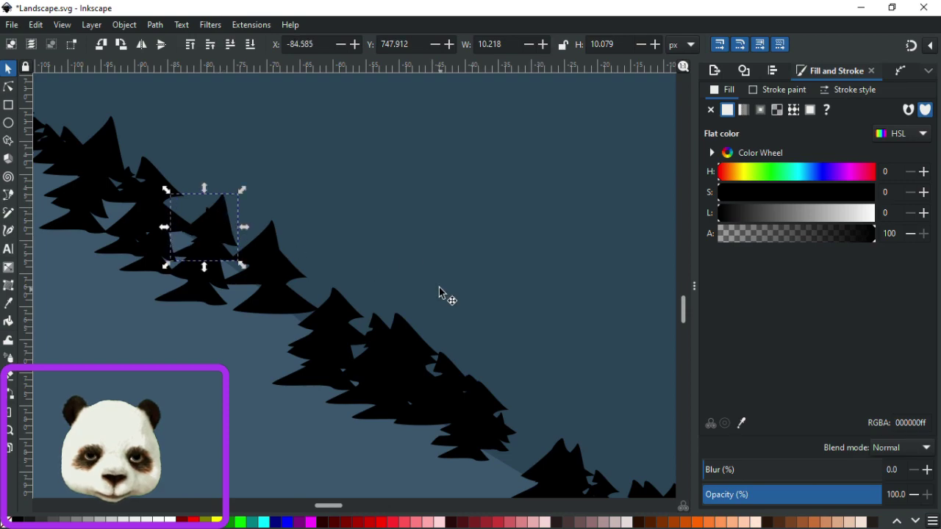
Move an overlapping pine down and right along the slope to cover the next gap in the treeline.
{"action": "scroll", "coordinate": [335, 277], "scroll_direction": "down", "scroll_amount": 2}
{"action": "scroll", "coordinate": [335, 277], "scroll_direction": "right", "scroll_amount": 3}
{"action": "left_click", "coordinate": [330, 341]}
{"action": "left_click_drag", "start_coordinate": [344, 344], "coordinate": [387, 383]}
Place two small pines in the gaps on either side of the separate two-peaked clump on the slope.
{"action": "scroll", "coordinate": [280, 275], "scroll_direction": "down", "scroll_amount": 2}
{"action": "scroll", "coordinate": [280, 275], "scroll_direction": "right", "scroll_amount": 3}
{"action": "left_click", "coordinate": [280, 279]}
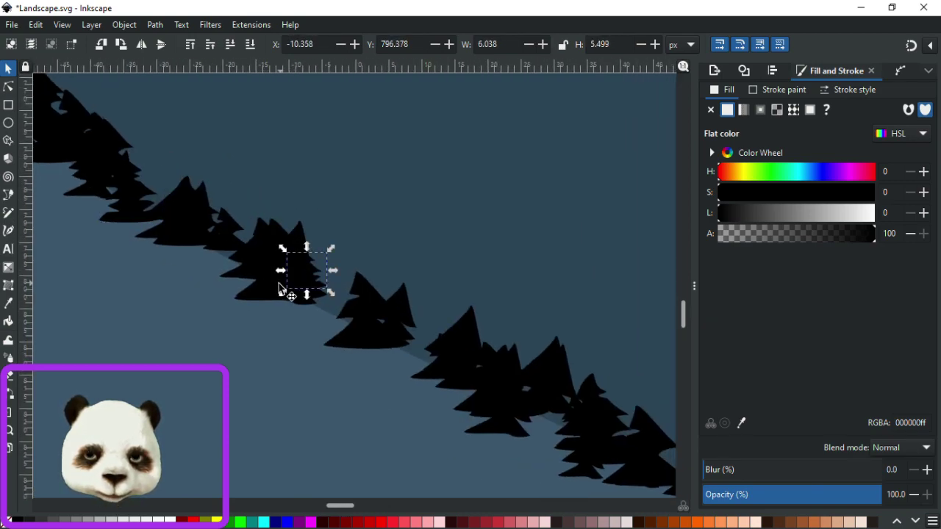
{"action": "left_click_drag", "start_coordinate": [306, 277], "coordinate": [328, 310]}
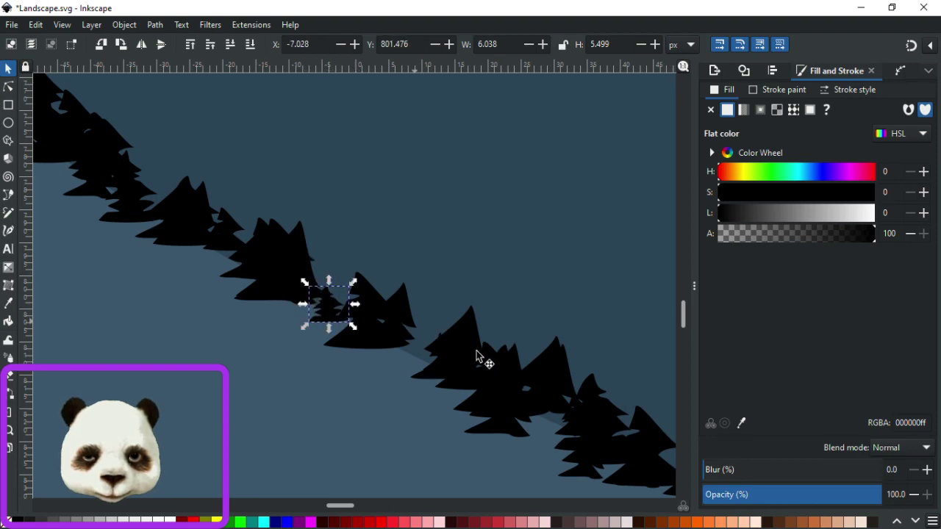
{"action": "left_click", "coordinate": [454, 353]}
{"action": "left_click_drag", "start_coordinate": [430, 351], "coordinate": [411, 345]}
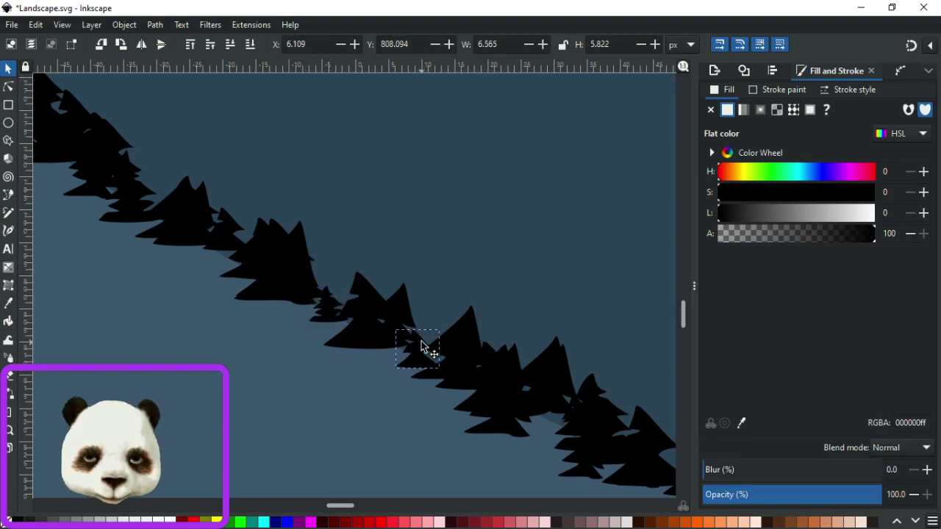
Lower a pine in the clump near the treeline's right end so its base meets the hill.
{"action": "scroll", "coordinate": [441, 279], "scroll_direction": "down", "scroll_amount": 5}
{"action": "scroll", "coordinate": [441, 279], "scroll_direction": "right", "scroll_amount": 5}
{"action": "left_click", "coordinate": [273, 217]}
{"action": "left_click_drag", "start_coordinate": [273, 216], "coordinate": [272, 257]}
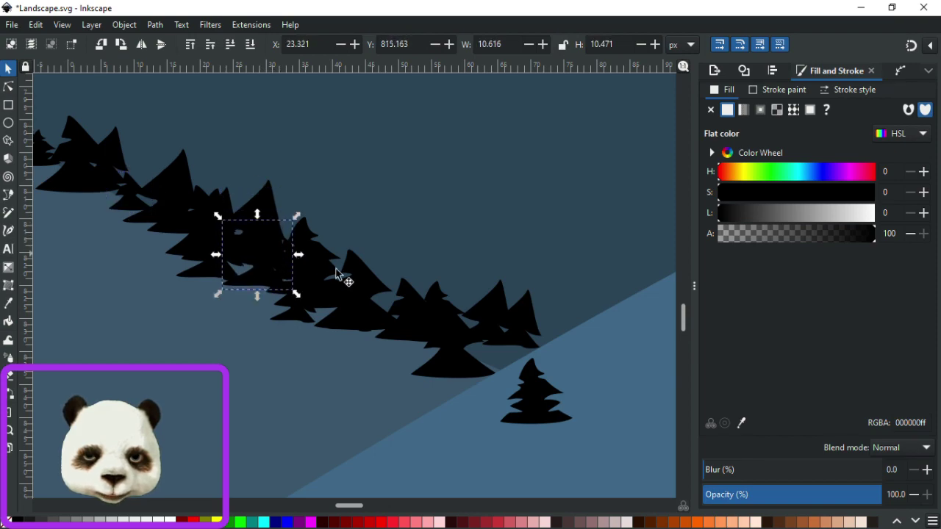
Move the last two pines down onto the crest's right end and delete the stray pine beyond it.
{"action": "left_click", "coordinate": [527, 317]}
{"action": "left_click_drag", "start_coordinate": [526, 318], "coordinate": [509, 358]}
{"action": "left_click", "coordinate": [497, 310]}
{"action": "key", "text": "Escape"}
{"action": "left_click_drag", "start_coordinate": [490, 308], "coordinate": [481, 343]}
Select all the black pines along the grey-blue crest, unite them into one shape, and save the drawing.
{"action": "left_click", "coordinate": [487, 236]}
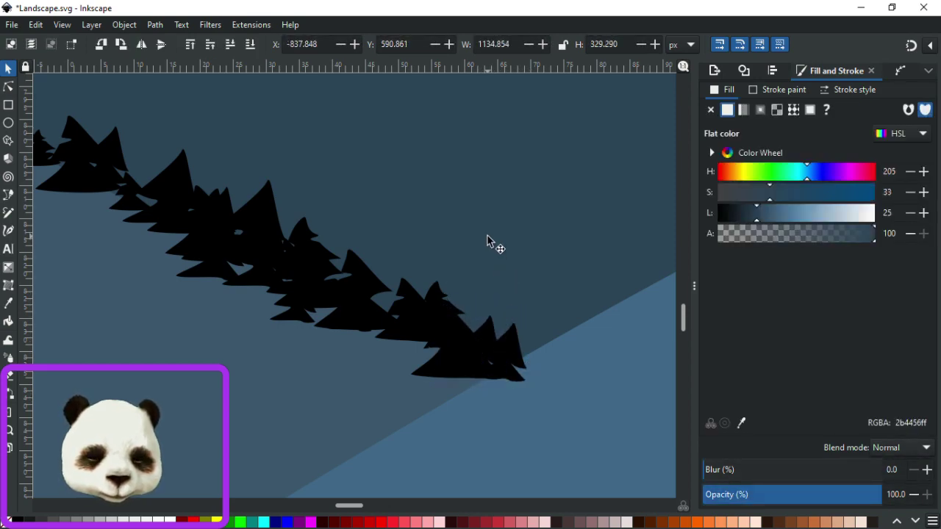
{"action": "scroll", "coordinate": [486, 240], "scroll_direction": "down", "scroll_amount": 6}
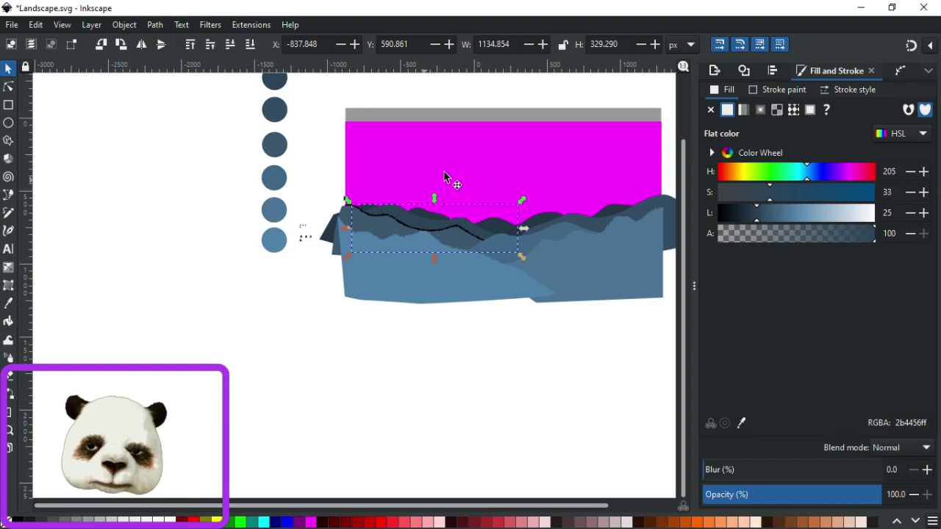
{"action": "scroll", "coordinate": [442, 176], "scroll_direction": "up", "scroll_amount": 1}
{"action": "left_click_drag", "start_coordinate": [359, 232], "coordinate": [524, 282]}
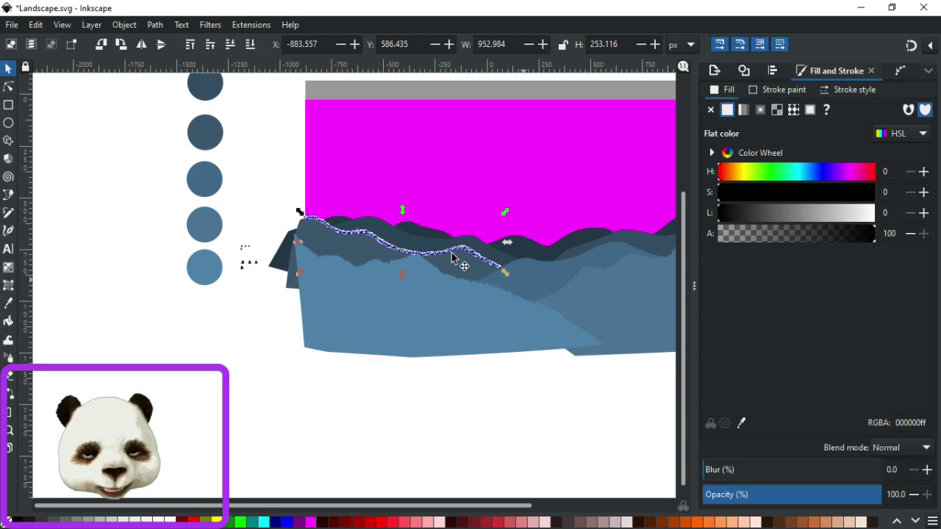
{"action": "key", "text": "ctrl+s"}
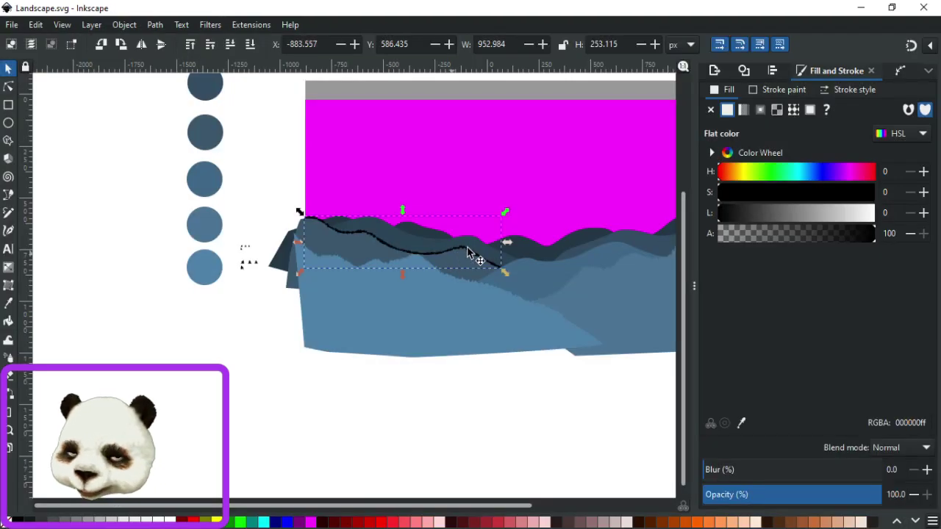
Unite the merged black treeline with its grey-blue hill into one shape, and save the drawing.
{"action": "scroll", "coordinate": [467, 252], "scroll_direction": "up", "scroll_amount": 4}
{"action": "key", "text": "Delete"}
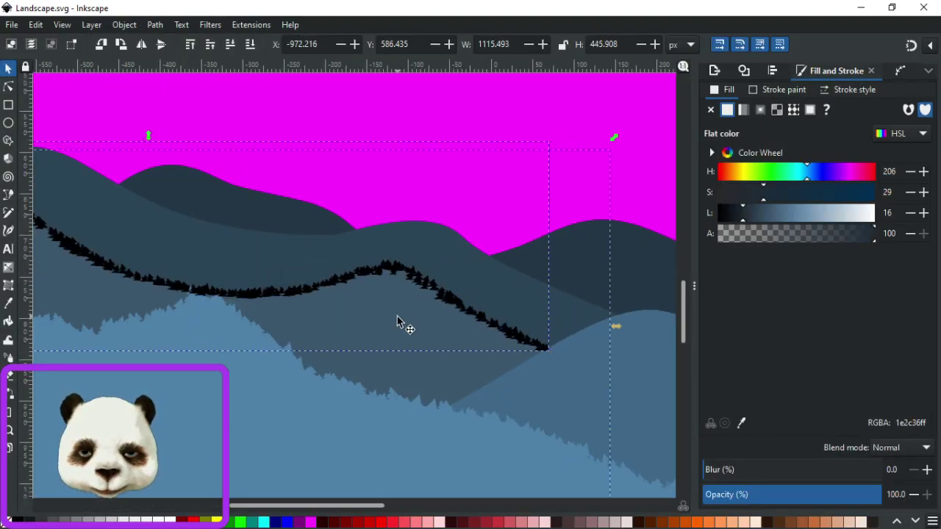
{"action": "scroll", "coordinate": [396, 316], "scroll_direction": "down", "scroll_amount": 4}
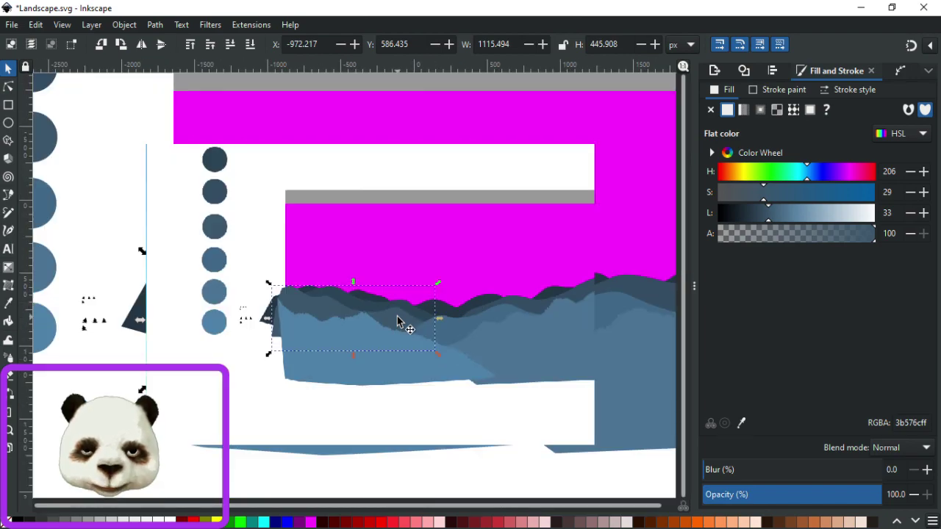
{"action": "scroll", "coordinate": [400, 319], "scroll_direction": "up", "scroll_amount": 3}
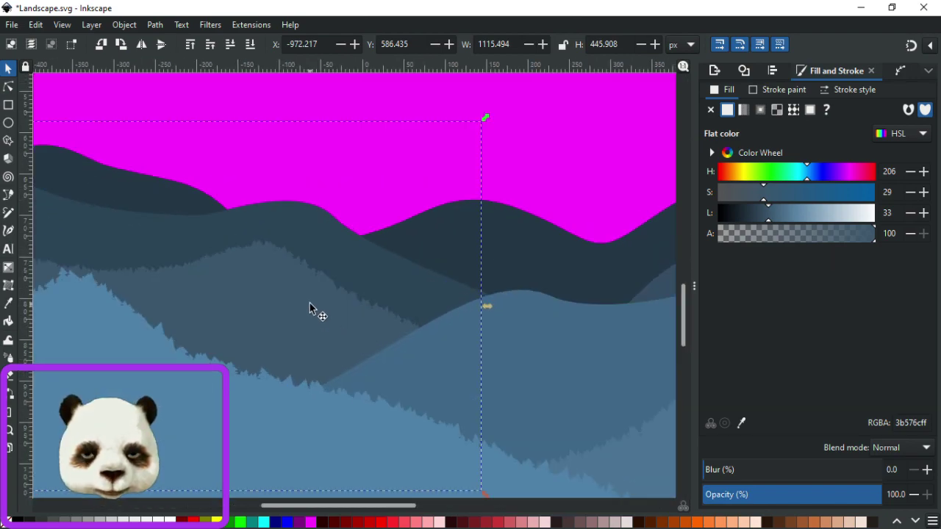
{"action": "scroll", "coordinate": [353, 308], "scroll_direction": "up", "scroll_amount": 4}
{"action": "scroll", "coordinate": [275, 323], "scroll_direction": "down", "scroll_amount": 5}
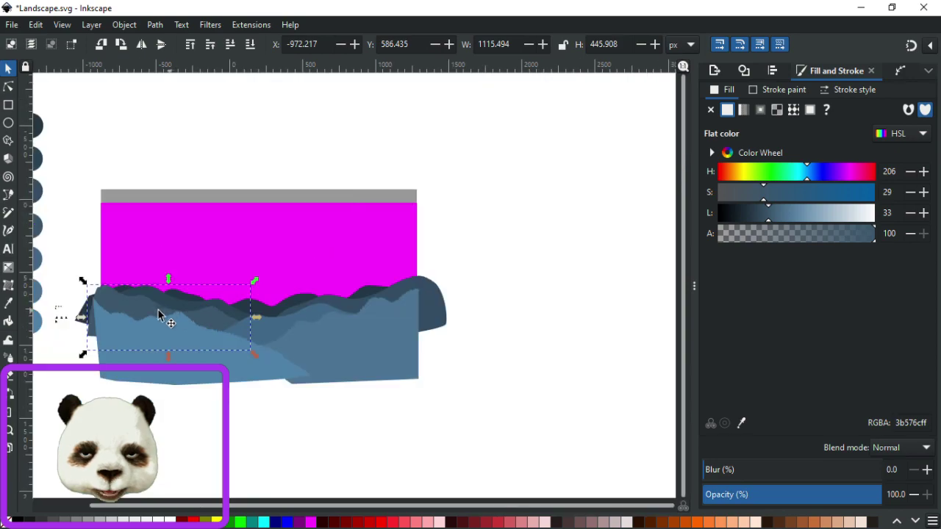
{"action": "scroll", "coordinate": [140, 317], "scroll_direction": "up", "scroll_amount": 2}
{"action": "scroll", "coordinate": [211, 333], "scroll_direction": "down", "scroll_amount": 2}
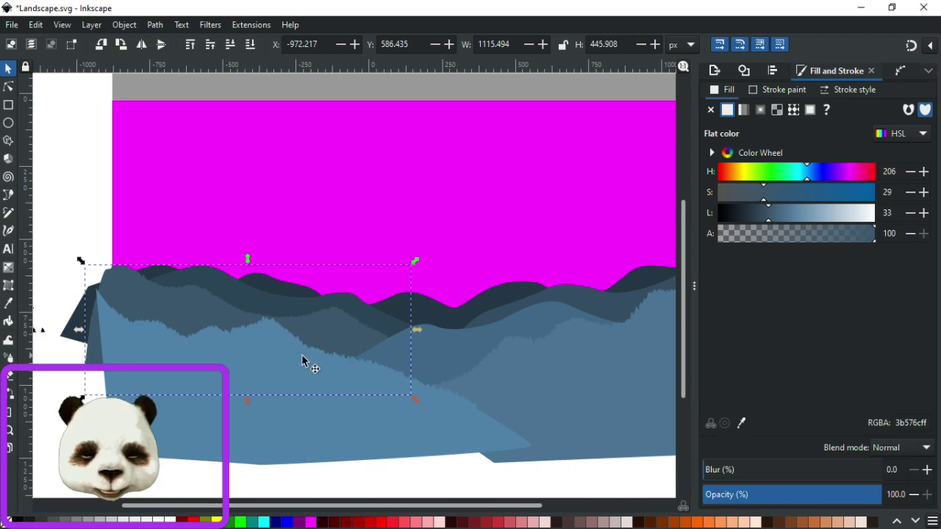
{"action": "key", "text": "ctrl+s"}
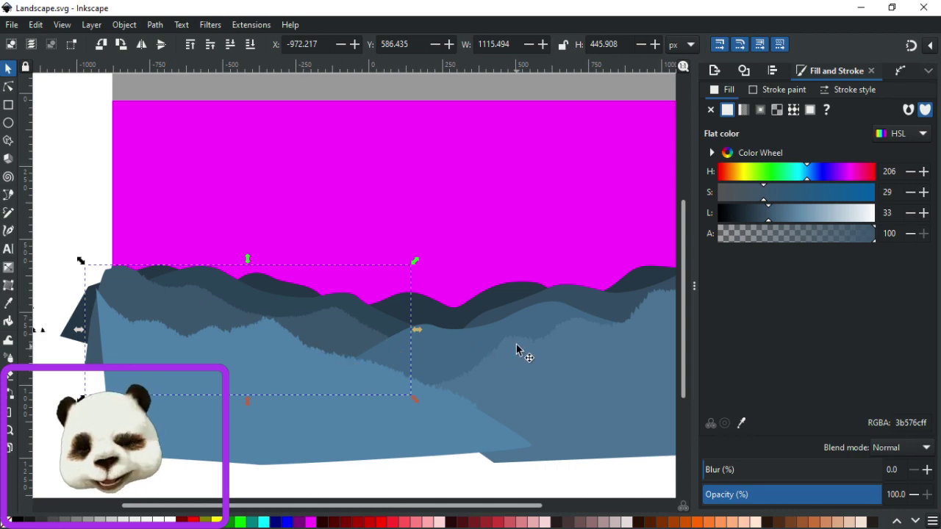
Edit the nodes of the medium-blue hill behind the right foreground: raise its crest node to about X 990, Y 721 and pull its right corner to about X 1369, Y 959.
{"action": "scroll", "coordinate": [557, 341], "scroll_direction": "right", "scroll_amount": 5}
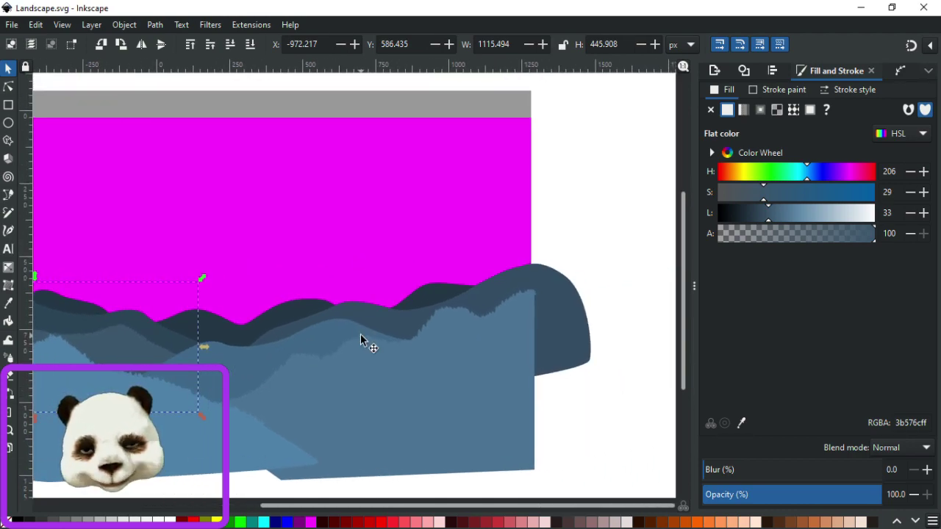
{"action": "scroll", "coordinate": [358, 335], "scroll_direction": "down", "scroll_amount": 4}
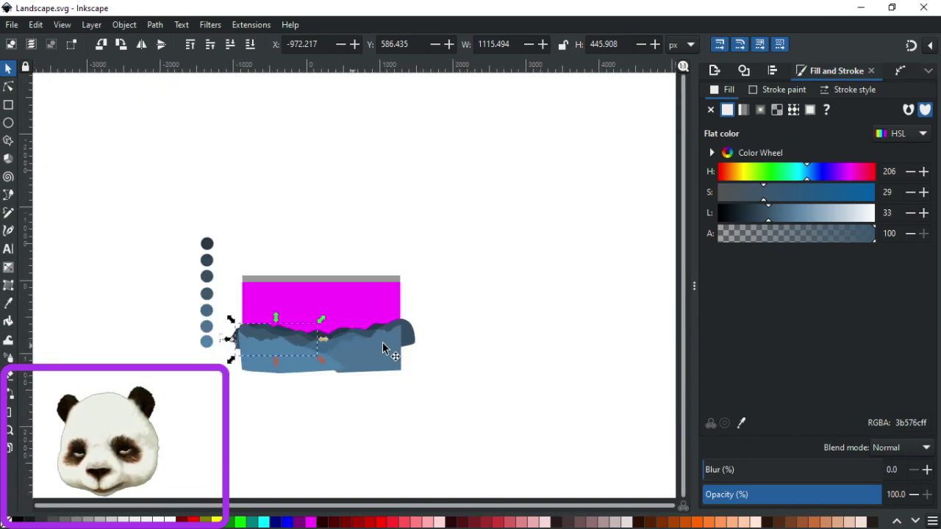
{"action": "scroll", "coordinate": [364, 344], "scroll_direction": "up", "scroll_amount": 3}
{"action": "scroll", "coordinate": [389, 341], "scroll_direction": "up", "scroll_amount": 4}
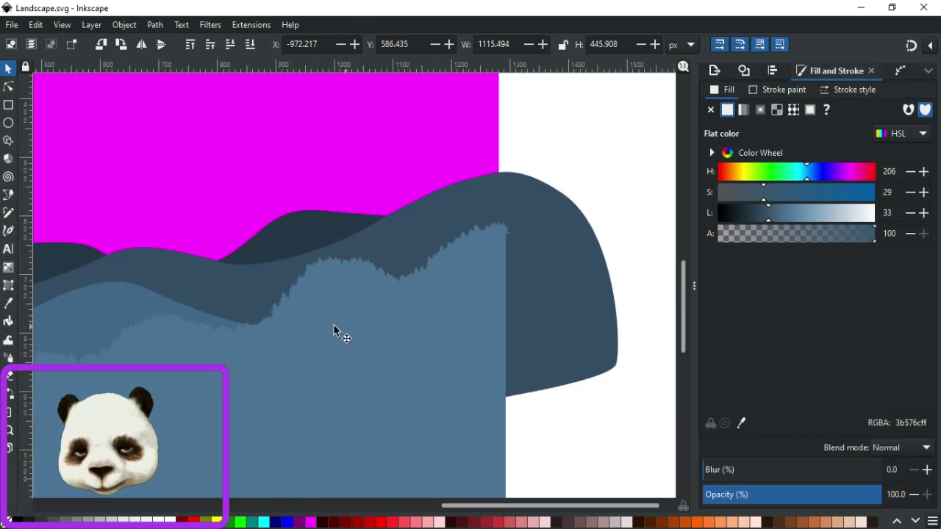
{"action": "left_click", "coordinate": [8, 86]}
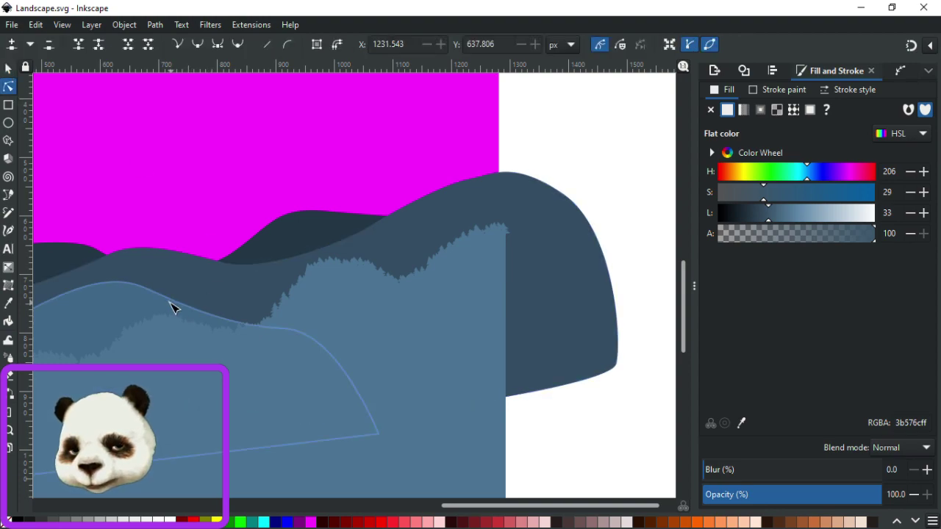
{"action": "left_click", "coordinate": [172, 305]}
{"action": "left_click_drag", "start_coordinate": [286, 330], "coordinate": [330, 287]}
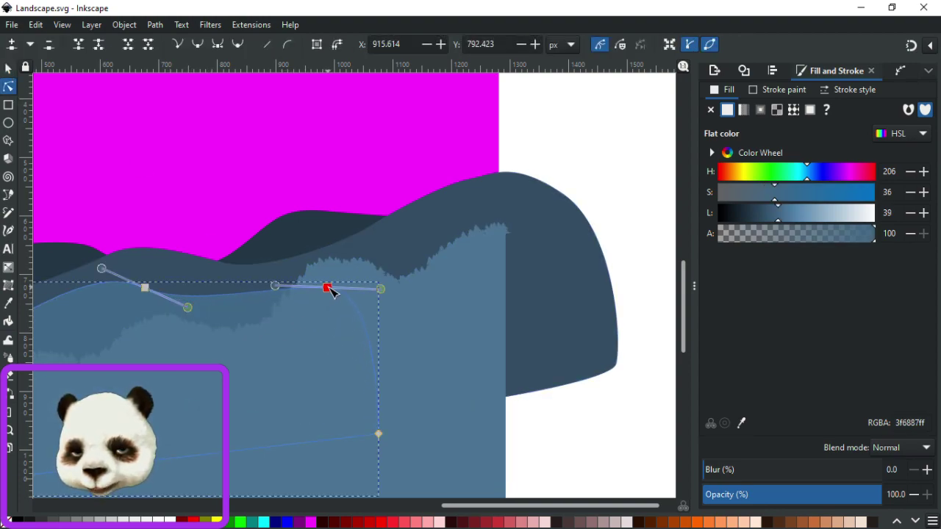
{"action": "left_click_drag", "start_coordinate": [380, 438], "coordinate": [552, 430]}
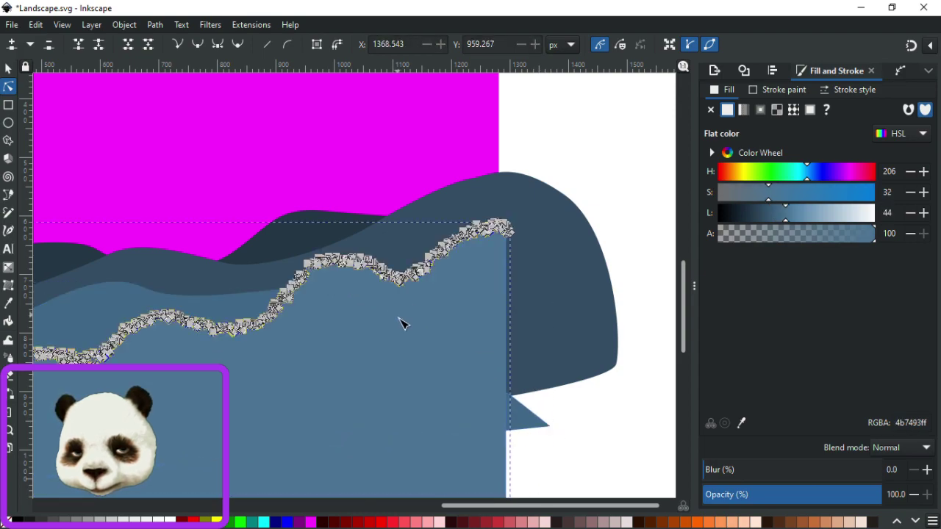
Add a crest node to the same hill at about X 1191, Y 638 and round its descent toward the right corner.
{"action": "left_click", "coordinate": [260, 300]}
{"action": "double_click", "coordinate": [410, 328]}
{"action": "left_click_drag", "start_coordinate": [409, 328], "coordinate": [450, 243]}
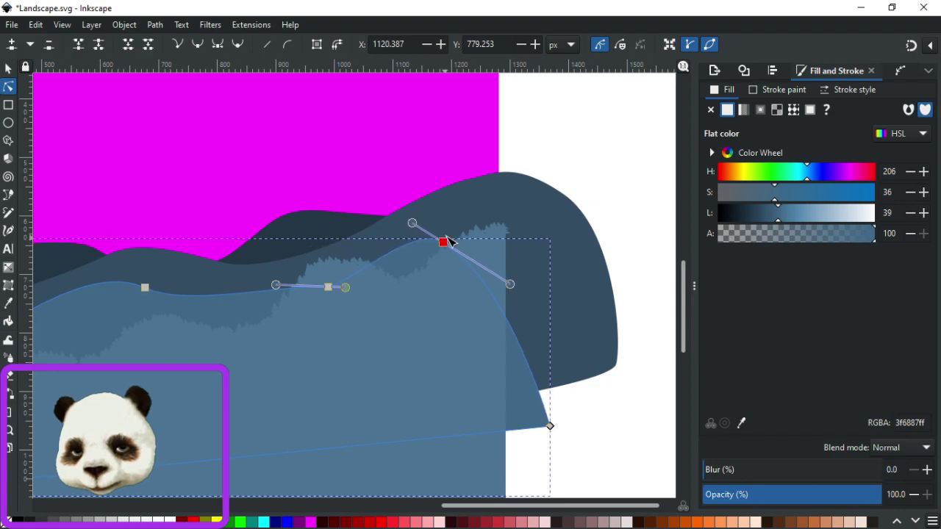
{"action": "left_click_drag", "start_coordinate": [510, 284], "coordinate": [605, 248]}
{"action": "left_click", "coordinate": [604, 179]}
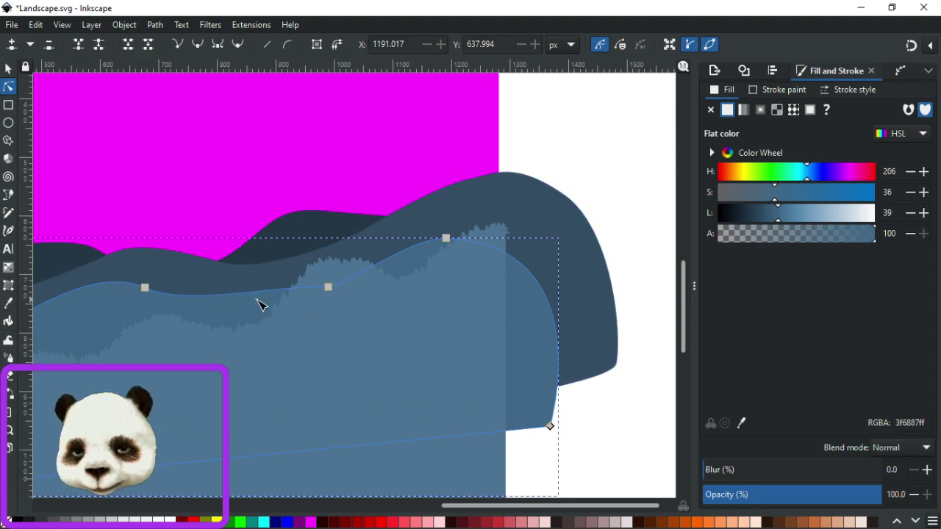
Angle the curve handle at the hill's crest node near X 990 down to deepen the valley before it.
{"action": "left_click", "coordinate": [328, 287]}
{"action": "left_click_drag", "start_coordinate": [276, 286], "coordinate": [254, 318]}
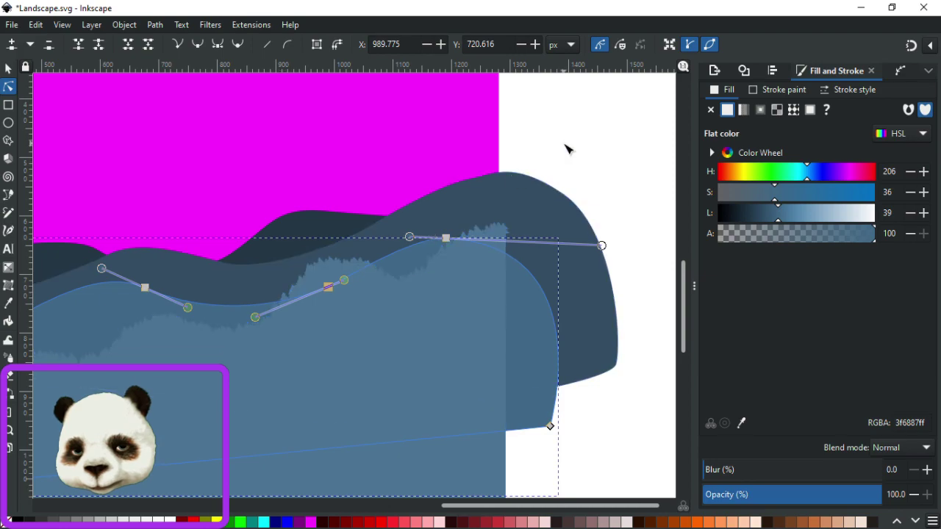
{"action": "key", "text": "Escape"}
{"action": "key", "text": "Escape"}
{"action": "scroll", "coordinate": [567, 149], "scroll_direction": "down", "scroll_amount": 4, "text": "ctrl"}
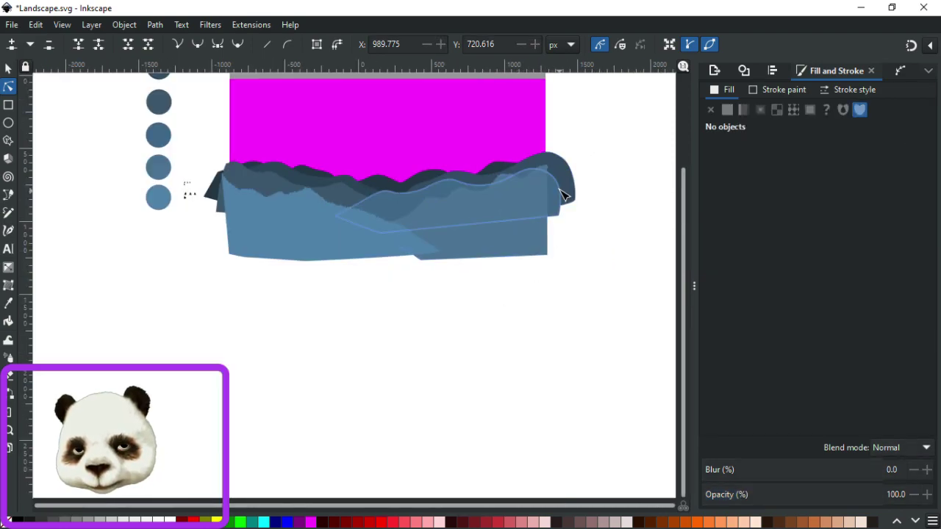
Add another crest node in that valley and raise it to about X 857, Y 711.
{"action": "scroll", "coordinate": [559, 189], "scroll_direction": "up", "scroll_amount": 3, "text": "ctrl"}
{"action": "left_click", "coordinate": [323, 179]}
{"action": "scroll", "coordinate": [338, 177], "scroll_direction": "up", "scroll_amount": 4, "text": "ctrl"}
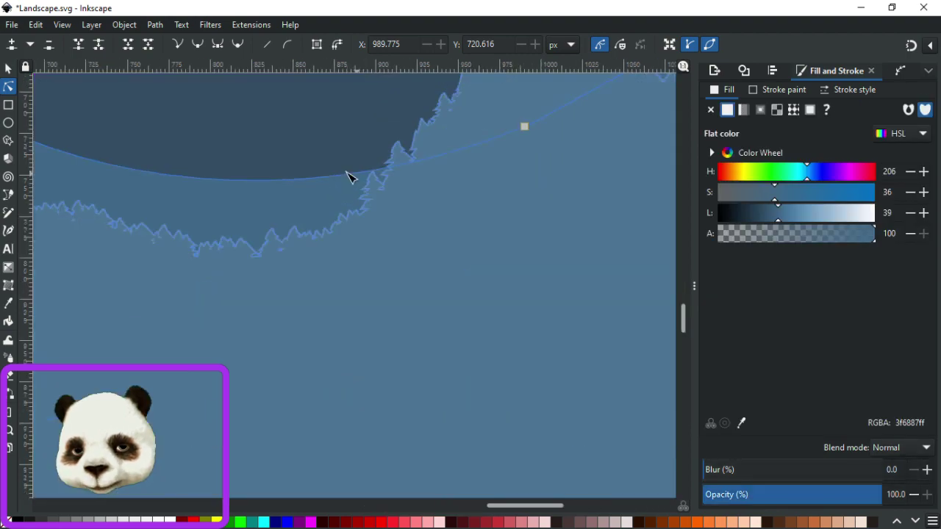
{"action": "left_click", "coordinate": [286, 183]}
{"action": "left_click_drag", "start_coordinate": [291, 173], "coordinate": [307, 120]}
{"action": "scroll", "coordinate": [311, 178], "scroll_direction": "down", "scroll_amount": 3, "text": "ctrl"}
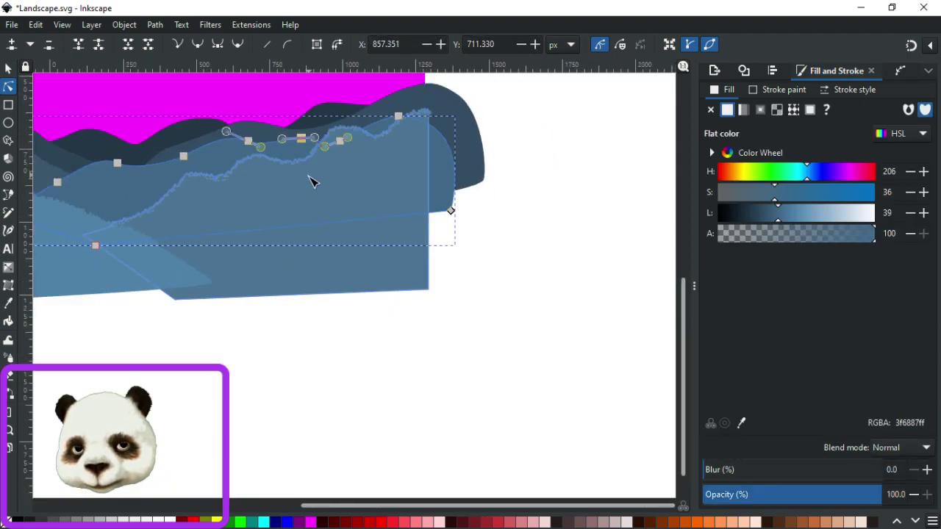
{"action": "left_click", "coordinate": [512, 266]}
{"action": "scroll", "coordinate": [315, 319], "scroll_direction": "down", "scroll_amount": 4, "text": "ctrl"}
{"action": "scroll", "coordinate": [316, 316], "scroll_direction": "up", "scroll_amount": 2, "text": "ctrl"}
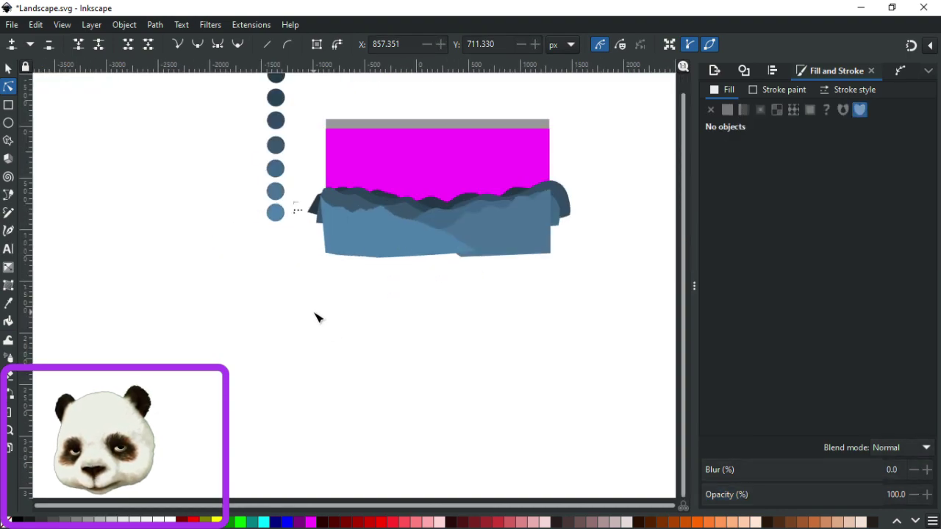
Lower the medium-blue hill's crest node near its left end to about Y 816.
{"action": "scroll", "coordinate": [584, 210], "scroll_direction": "up", "scroll_amount": 2, "text": "ctrl"}
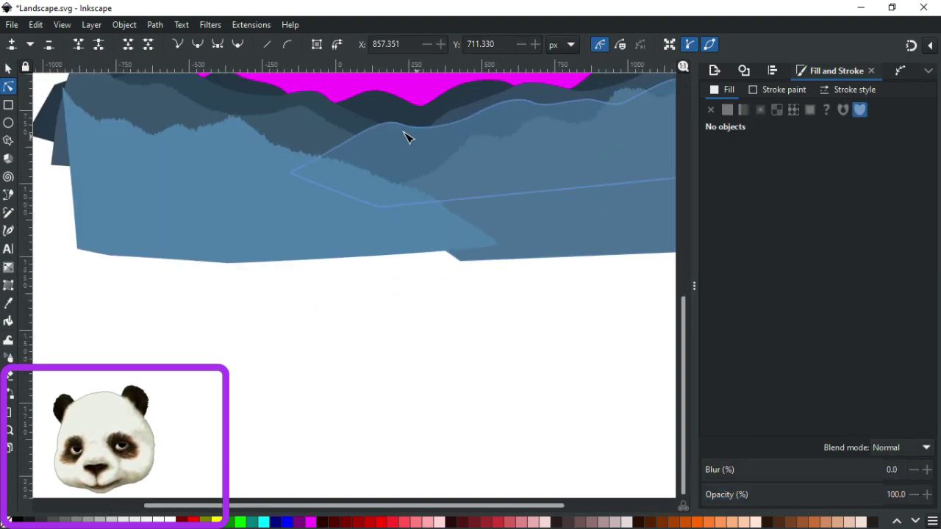
{"action": "left_click", "coordinate": [403, 129]}
{"action": "left_click", "coordinate": [404, 127]}
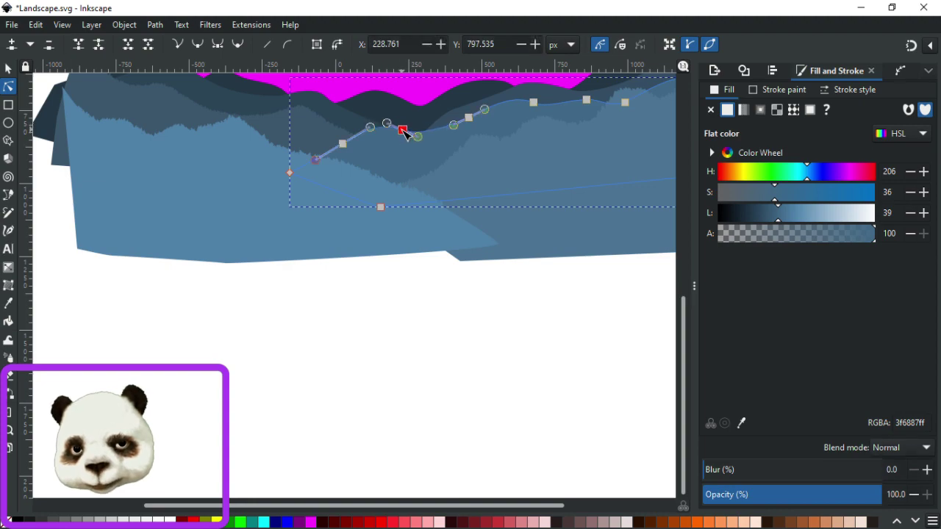
{"action": "key", "text": "Down"}
{"action": "key", "text": "Down"}
{"action": "left_click", "coordinate": [450, 338]}
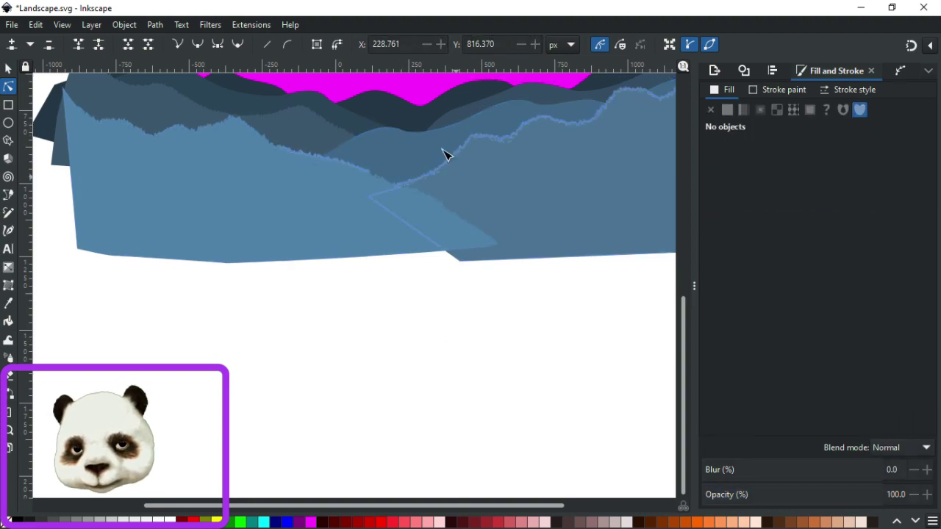
Extend the left corner of the dark blue hill behind it to about X 193, Y 840.
{"action": "left_click", "coordinate": [447, 122]}
{"action": "left_click", "coordinate": [437, 137]}
{"action": "left_click", "coordinate": [412, 138]}
{"action": "left_click_drag", "start_coordinate": [410, 139], "coordinate": [396, 141]}
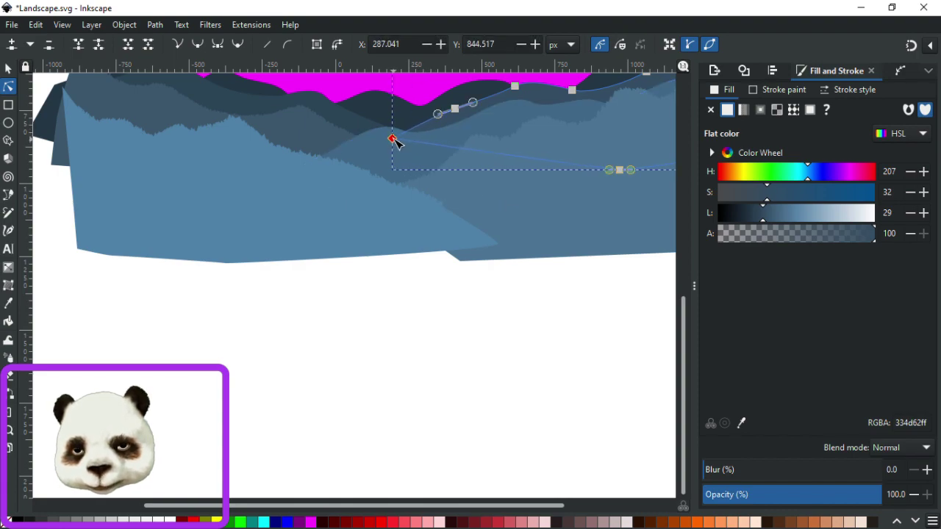
{"action": "left_click", "coordinate": [424, 321]}
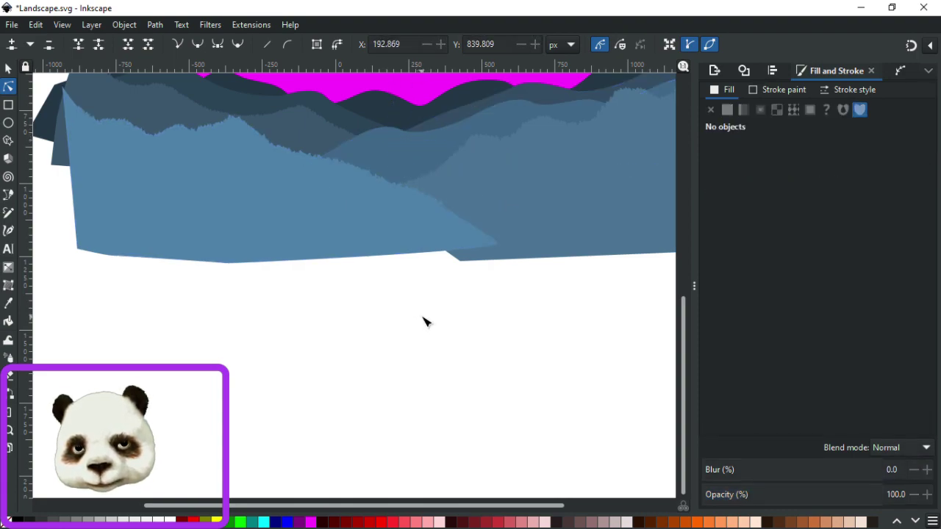
Reposition the dark blue hill's two leftmost crest nodes to about X 391, Y 729 and X 633, Y 666.
{"action": "scroll", "coordinate": [424, 321], "scroll_direction": "down", "scroll_amount": 4}
{"action": "scroll", "coordinate": [464, 303], "scroll_direction": "up", "scroll_amount": 3}
{"action": "scroll", "coordinate": [365, 202], "scroll_direction": "up", "scroll_amount": 2}
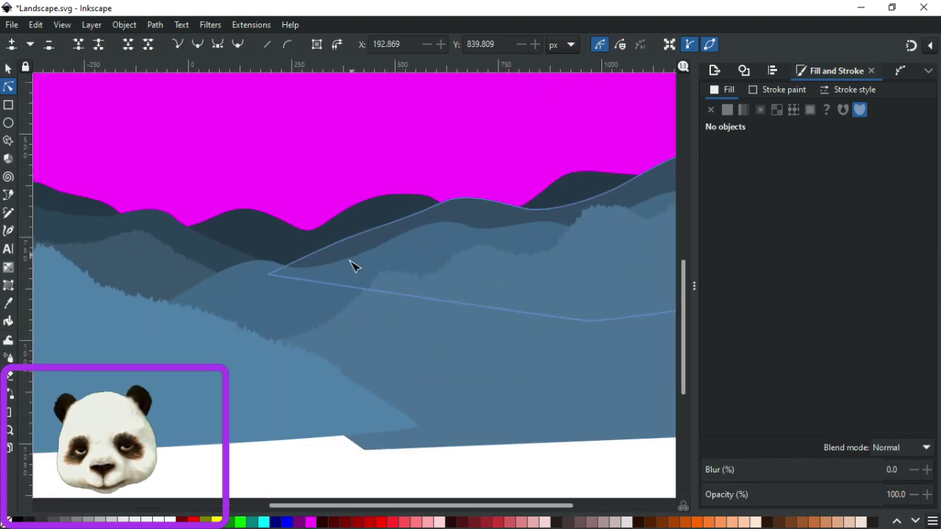
{"action": "left_click", "coordinate": [355, 243]}
{"action": "left_click_drag", "start_coordinate": [356, 233], "coordinate": [348, 227]}
{"action": "left_click", "coordinate": [443, 204]}
{"action": "left_click_drag", "start_coordinate": [452, 205], "coordinate": [452, 206]}
{"action": "left_click", "coordinate": [447, 147]}
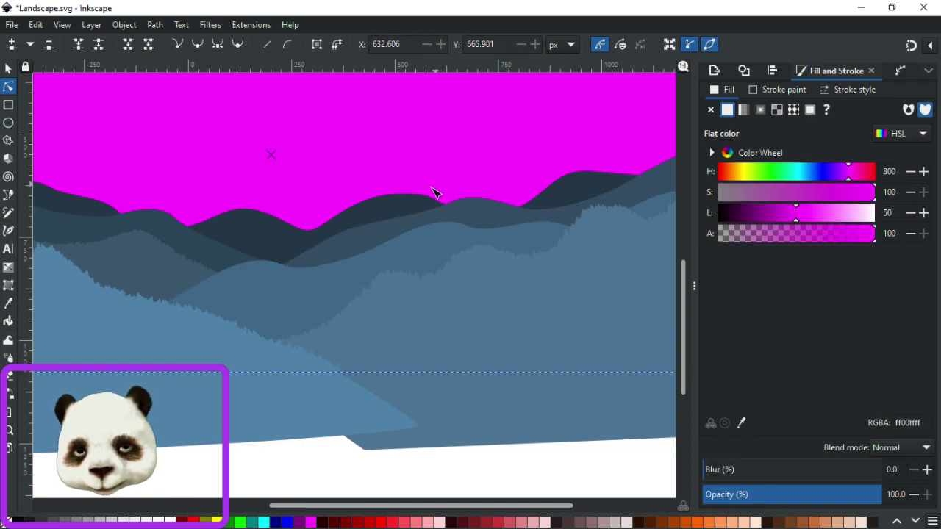
Adjust the curve handles of those two crest nodes to flatten the first bump and dip the slope between them.
{"action": "left_click", "coordinate": [327, 252]}
{"action": "left_click", "coordinate": [350, 230]}
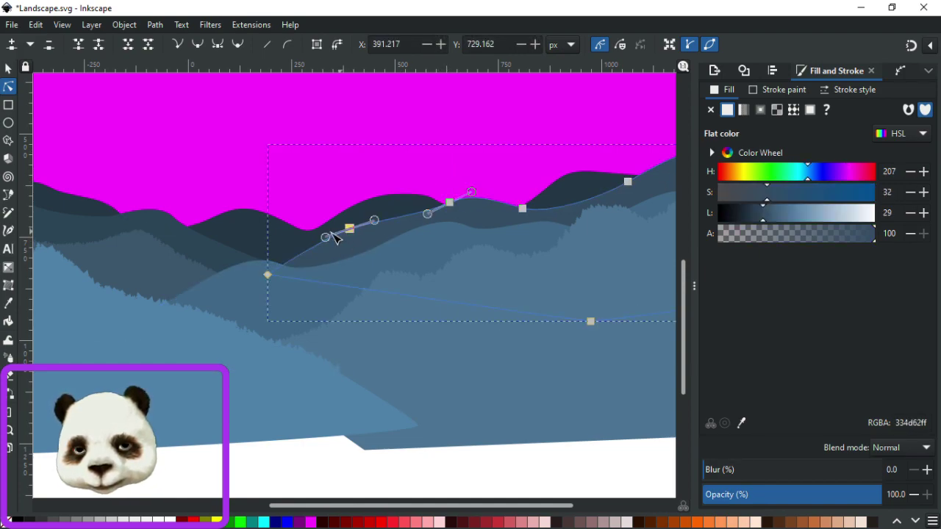
{"action": "mouse_move", "coordinate": [327, 238]}
{"action": "left_mouse_down"}
{"action": "mouse_move", "coordinate": [336, 247]}
{"action": "mouse_move", "coordinate": [324, 237]}
{"action": "left_mouse_up"}
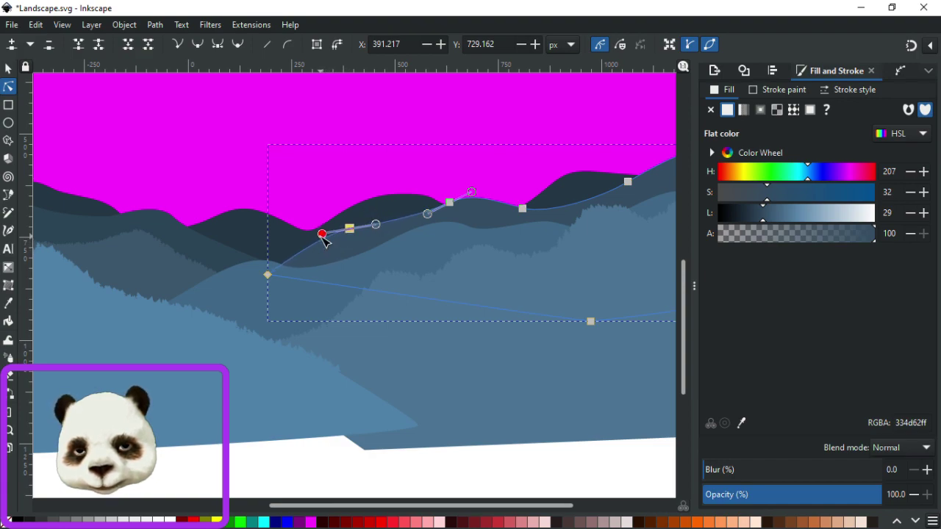
{"action": "left_click_drag", "start_coordinate": [427, 213], "coordinate": [415, 224]}
{"action": "left_click", "coordinate": [452, 169]}
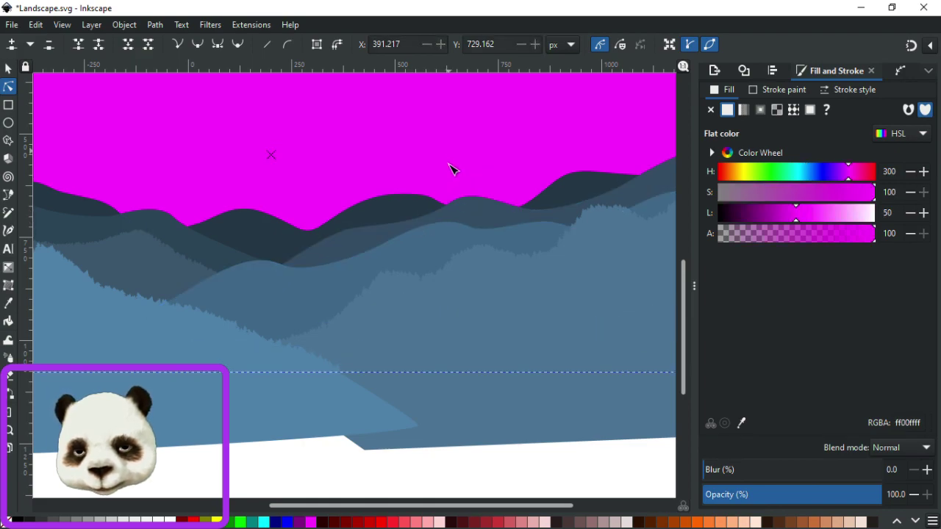
{"action": "scroll", "coordinate": [478, 191], "scroll_direction": "down", "scroll_amount": 2, "text": "ctrl"}
{"action": "scroll", "coordinate": [481, 243], "scroll_direction": "up", "scroll_amount": 1, "text": "ctrl"}
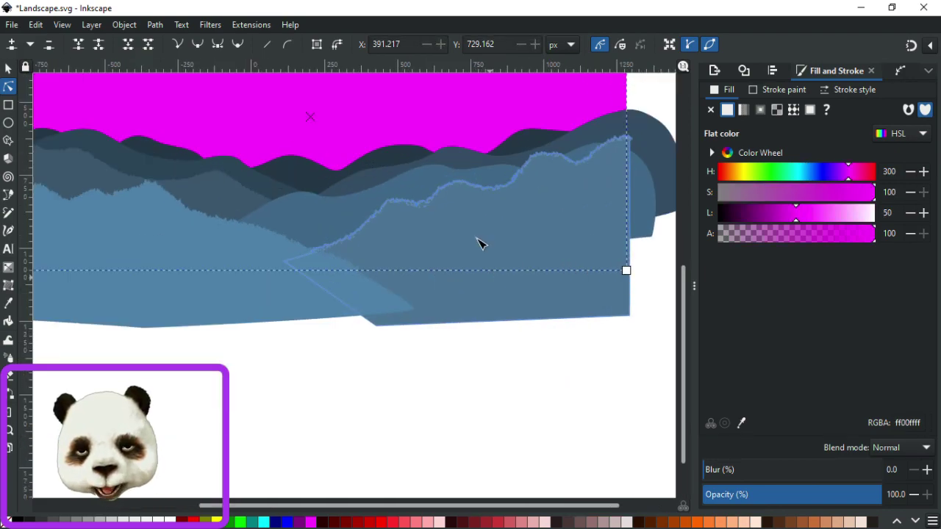
Bend the crest segment between the dark blue hill's two leftmost crest nodes slightly downward.
{"action": "left_click", "coordinate": [375, 179]}
{"action": "scroll", "coordinate": [380, 172], "scroll_direction": "up", "scroll_amount": 3, "text": "ctrl"}
{"action": "left_click_drag", "start_coordinate": [397, 148], "coordinate": [394, 155]}
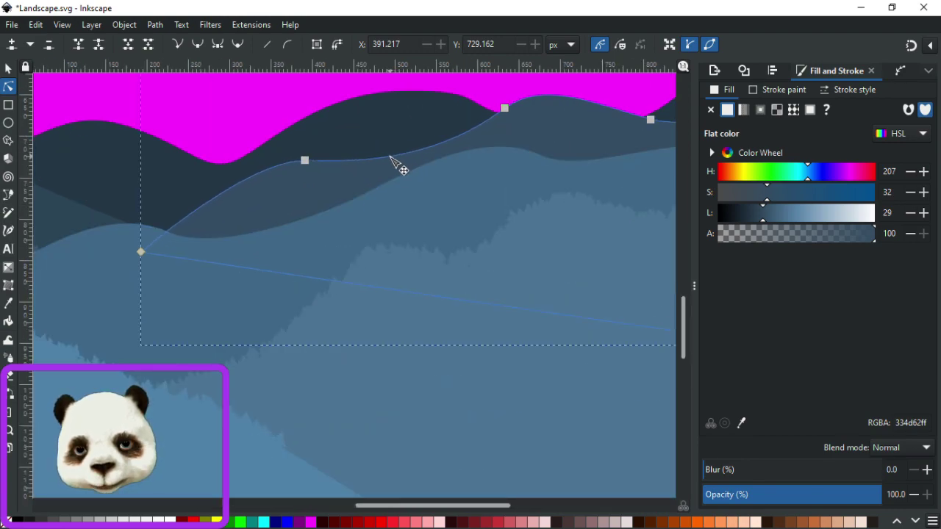
{"action": "scroll", "coordinate": [409, 269], "scroll_direction": "down", "scroll_amount": 5, "text": "ctrl"}
{"action": "left_click", "coordinate": [571, 311]}
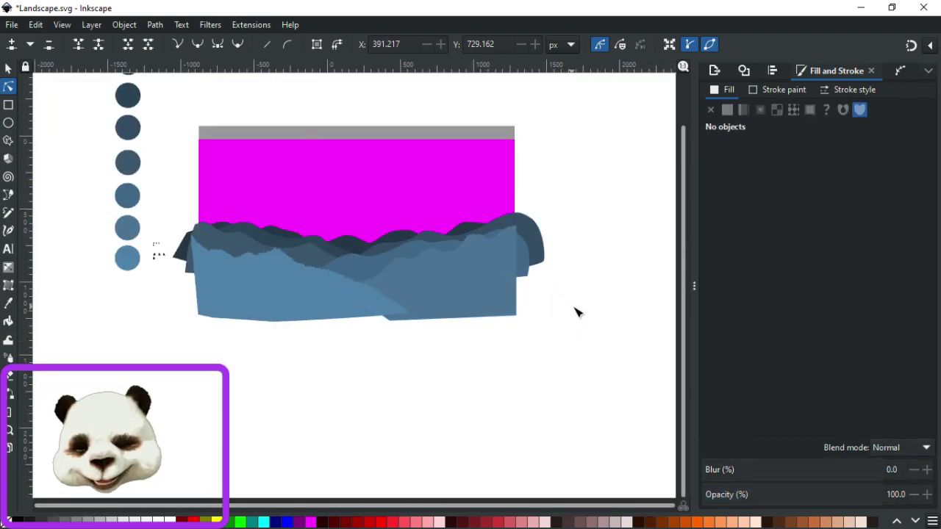
Move the dark blue hill's left corner to about X 148, Y 840 and pull its adjoining slope inward.
{"action": "scroll", "coordinate": [427, 316], "scroll_direction": "up", "scroll_amount": 3, "text": "ctrl"}
{"action": "left_click", "coordinate": [252, 152]}
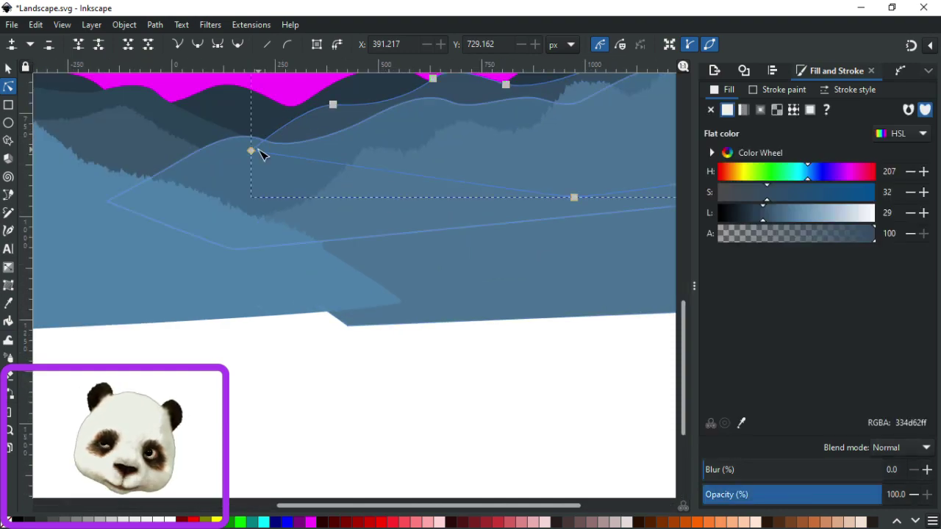
{"action": "left_click_drag", "start_coordinate": [251, 152], "coordinate": [278, 150]}
{"action": "left_click_drag", "start_coordinate": [318, 108], "coordinate": [273, 141]}
{"action": "left_click", "coordinate": [390, 363]}
{"action": "left_click", "coordinate": [439, 376]}
{"action": "scroll", "coordinate": [453, 358], "scroll_direction": "down", "scroll_amount": 2}
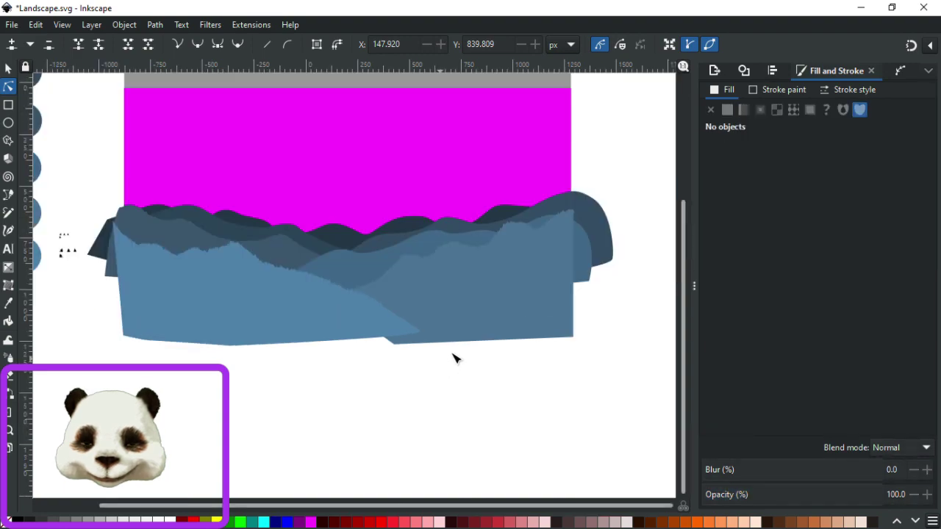
{"action": "scroll", "coordinate": [416, 339], "scroll_direction": "up", "scroll_amount": 3}
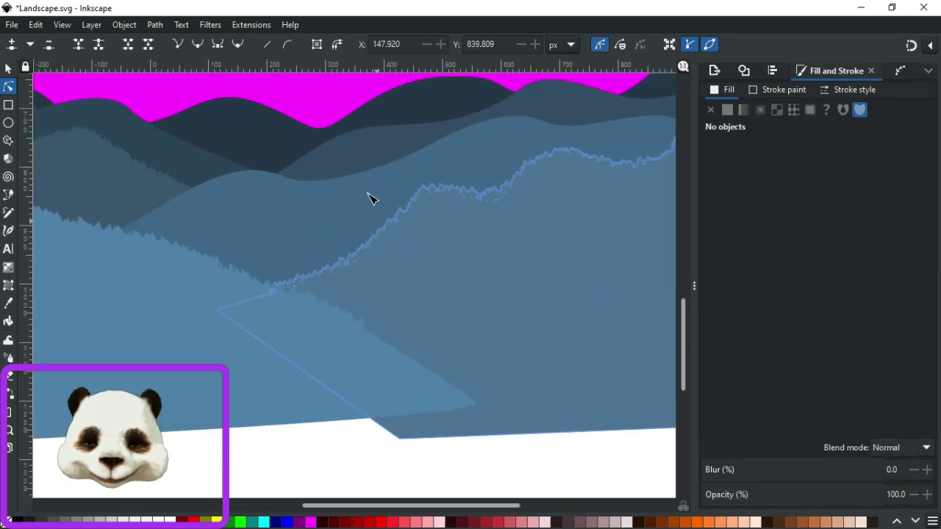
Shift the dark blue hill's leftmost crest node to about X 382, Y 739.
{"action": "left_click", "coordinate": [353, 130]}
{"action": "left_click_drag", "start_coordinate": [376, 128], "coordinate": [372, 133]}
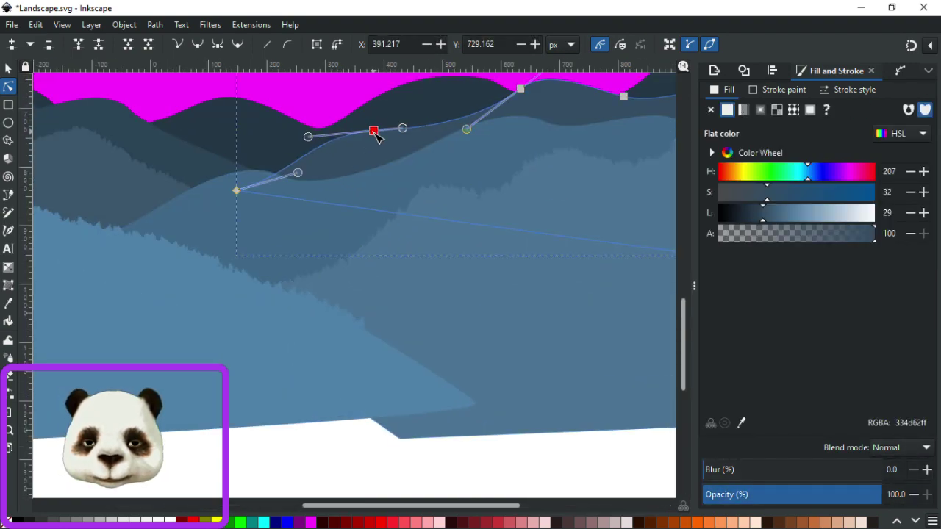
{"action": "left_click", "coordinate": [303, 109]}
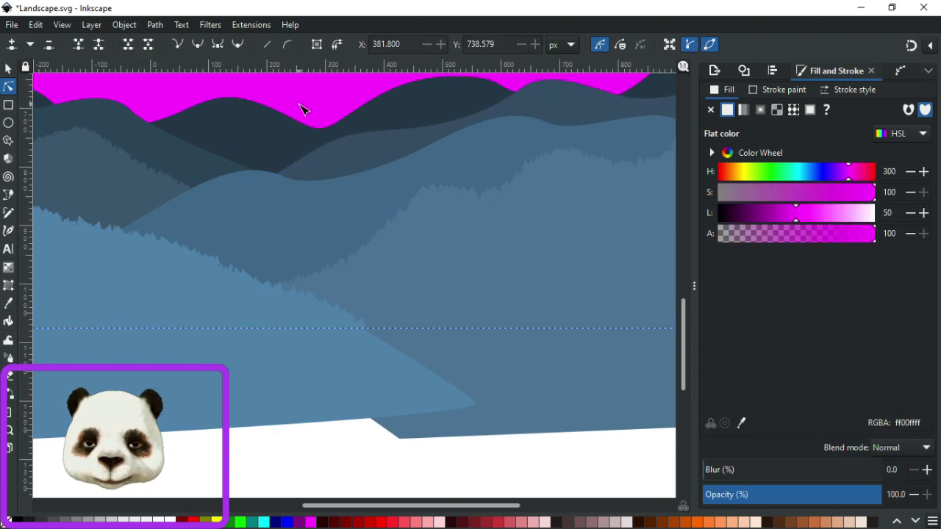
Move the dark teal hill's right corner to about X 282, Y 862 and lengthen its upper curve handle along the slope.
{"action": "scroll", "coordinate": [275, 204], "scroll_direction": "down", "scroll_amount": 3}
{"action": "scroll", "coordinate": [349, 367], "scroll_direction": "up", "scroll_amount": 4}
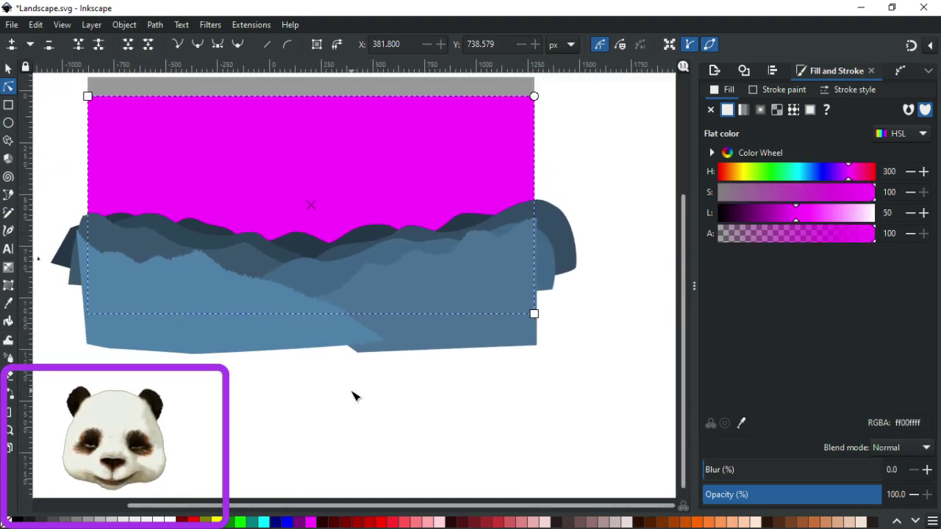
{"action": "scroll", "coordinate": [313, 214], "scroll_direction": "up", "scroll_amount": 3}
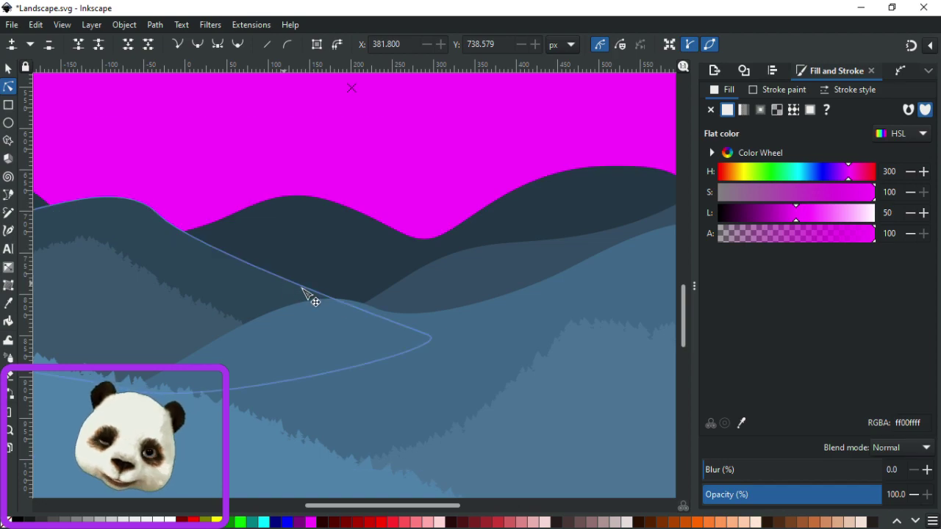
{"action": "left_click", "coordinate": [306, 290]}
{"action": "left_click_drag", "start_coordinate": [428, 336], "coordinate": [419, 343]}
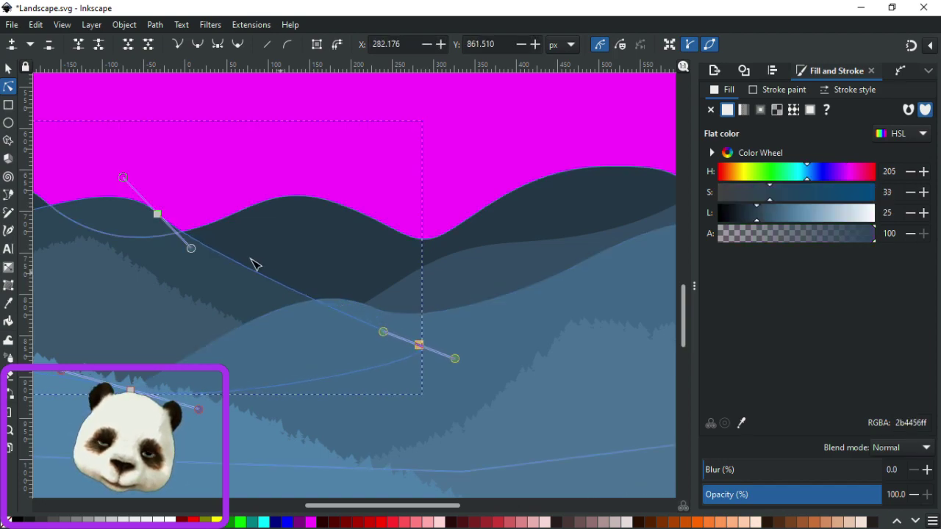
{"action": "left_click_drag", "start_coordinate": [384, 332], "coordinate": [331, 296]}
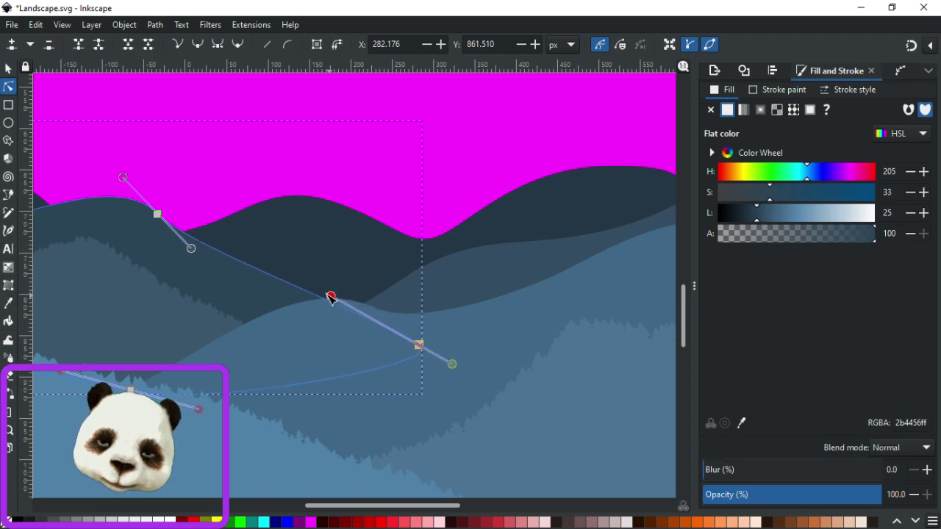
{"action": "left_click", "coordinate": [397, 184]}
Mute the fill of the mid-blue hill behind the pine ridges to saturation 28 and lightness 36.
{"action": "scroll", "coordinate": [397, 184], "scroll_direction": "down", "scroll_amount": 5, "text": "ctrl"}
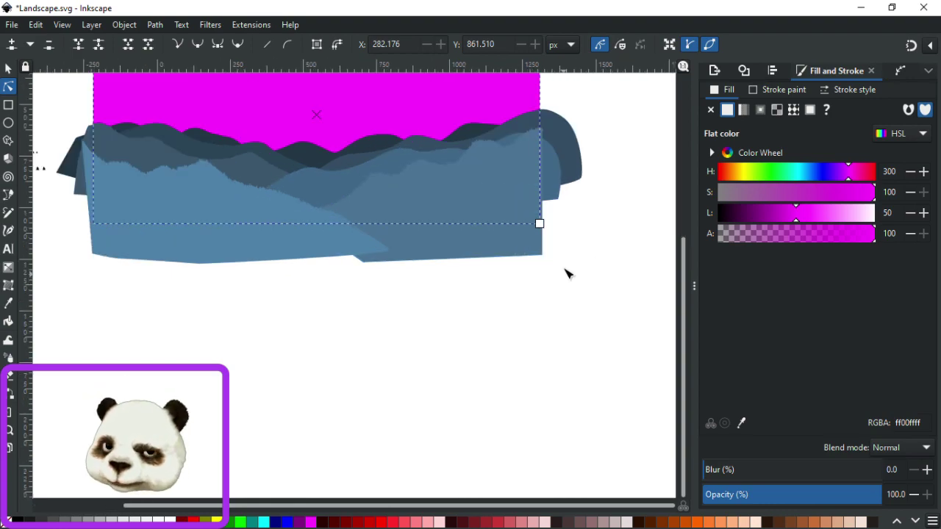
{"action": "scroll", "coordinate": [567, 269], "scroll_direction": "up", "scroll_amount": 3, "text": "ctrl"}
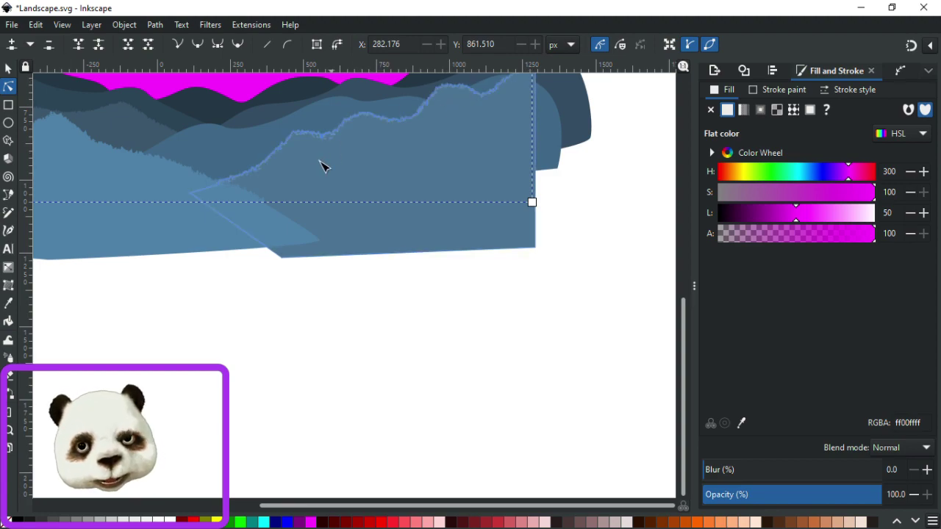
{"action": "left_click_drag", "start_coordinate": [302, 198], "coordinate": [431, 300]}
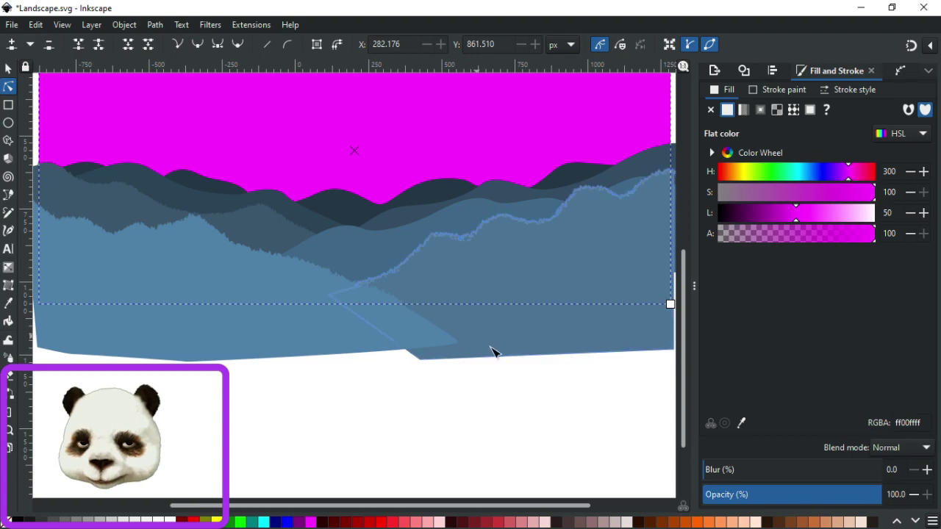
{"action": "scroll", "coordinate": [456, 400], "scroll_direction": "down", "scroll_amount": 2}
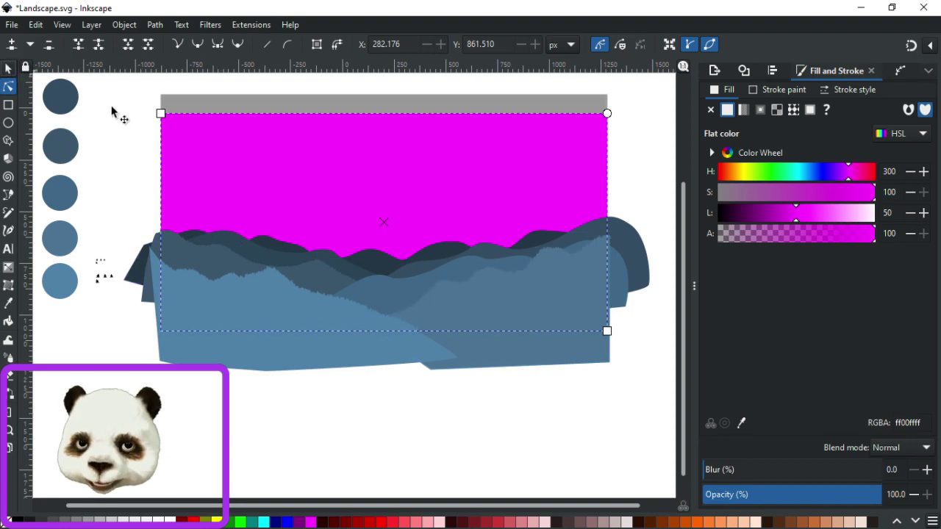
{"action": "key", "text": "s"}
{"action": "left_click", "coordinate": [376, 289]}
{"action": "scroll", "coordinate": [452, 294], "scroll_direction": "up", "scroll_amount": 2}
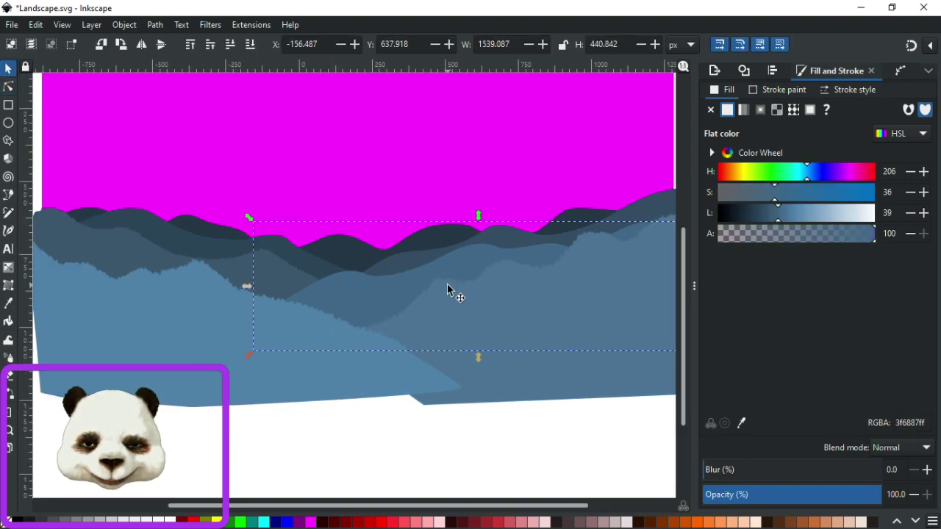
{"action": "left_click_drag", "start_coordinate": [773, 196], "coordinate": [762, 196]}
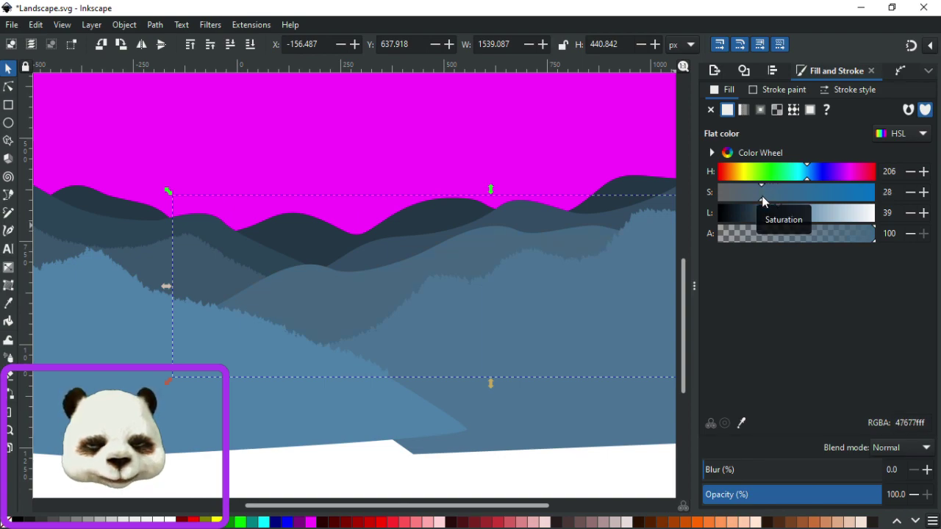
{"action": "left_click", "coordinate": [776, 215]}
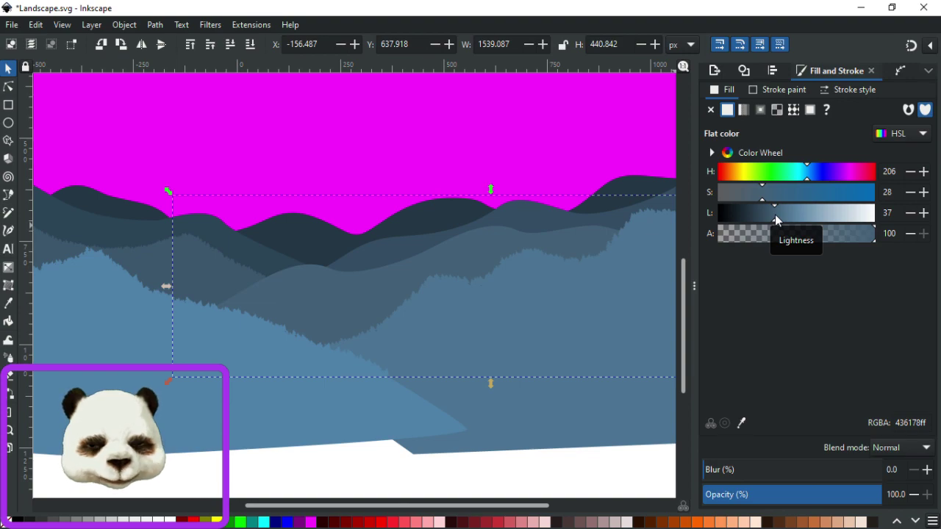
{"action": "left_click", "coordinate": [774, 214]}
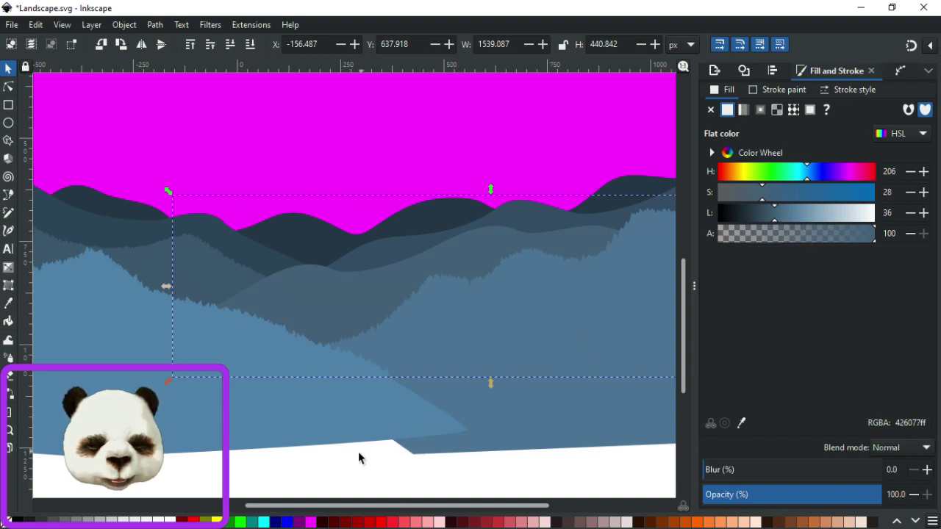
{"action": "key", "text": "Escape"}
{"action": "scroll", "coordinate": [420, 452], "scroll_direction": "down", "scroll_amount": 3}
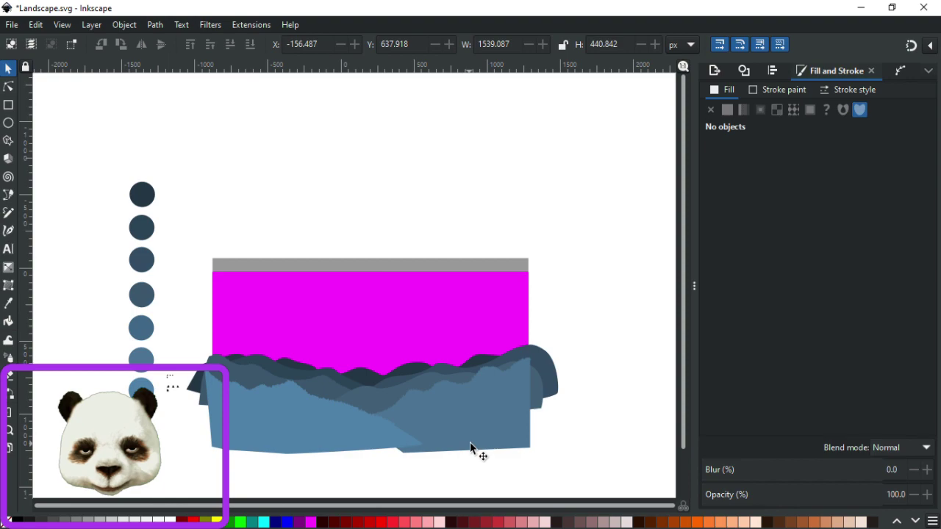
Raise the darkest, farthest hill's crest node to about X -471, Y 580 to form a higher peak.
{"action": "scroll", "coordinate": [469, 447], "scroll_direction": "up", "scroll_amount": 1}
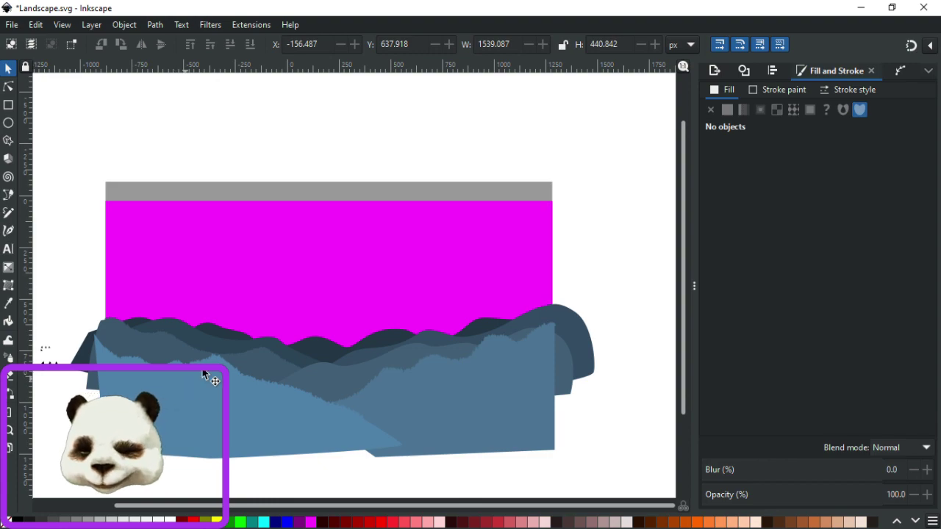
{"action": "scroll", "coordinate": [221, 338], "scroll_direction": "up", "scroll_amount": 2}
{"action": "left_click", "coordinate": [185, 325]}
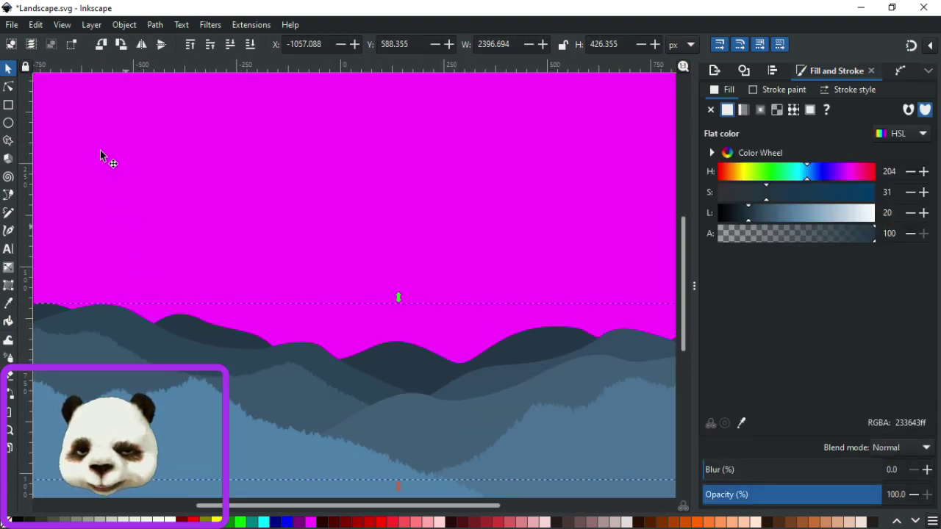
{"action": "key", "text": "n"}
{"action": "left_click_drag", "start_coordinate": [151, 327], "coordinate": [147, 300]}
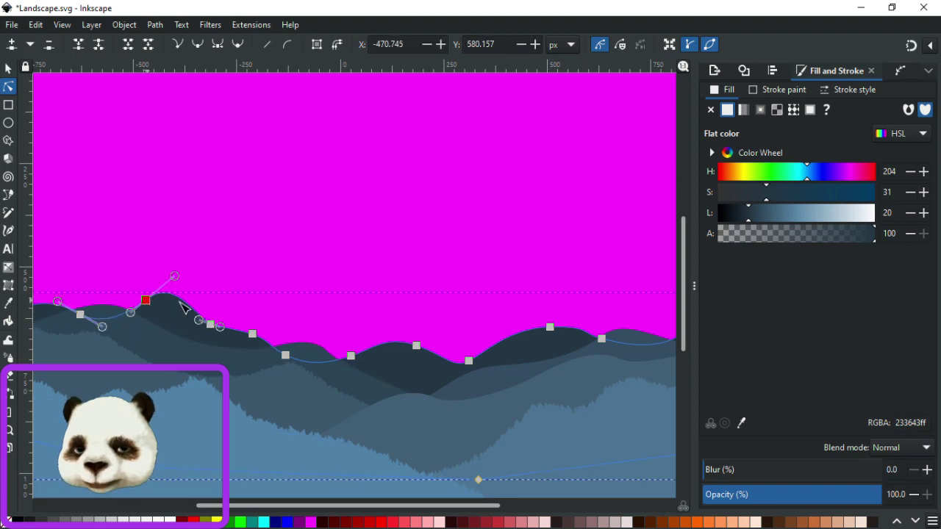
{"action": "left_click", "coordinate": [260, 245]}
{"action": "scroll", "coordinate": [260, 246], "scroll_direction": "down", "scroll_amount": 3}
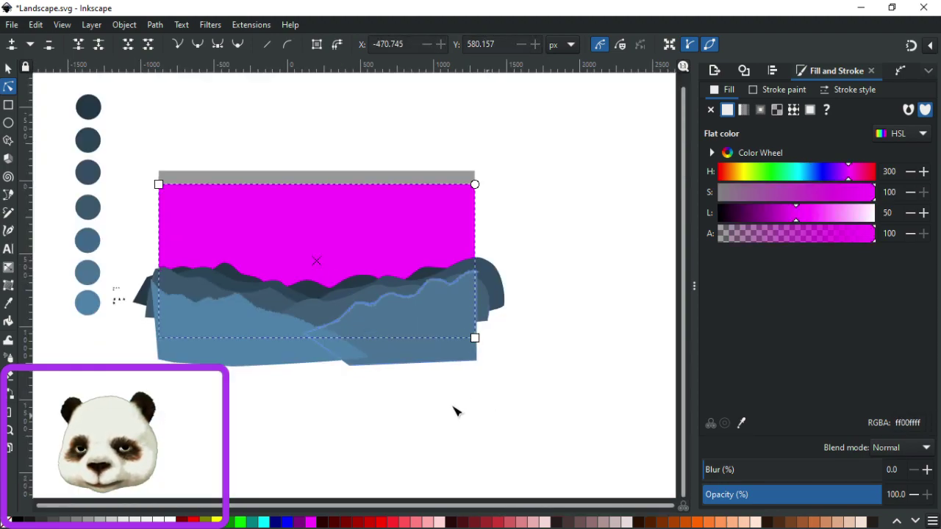
Lift the darkest hill's crest node near the sky's left edge to about X -771, Y 557.
{"action": "scroll", "coordinate": [294, 304], "scroll_direction": "up", "scroll_amount": 3}
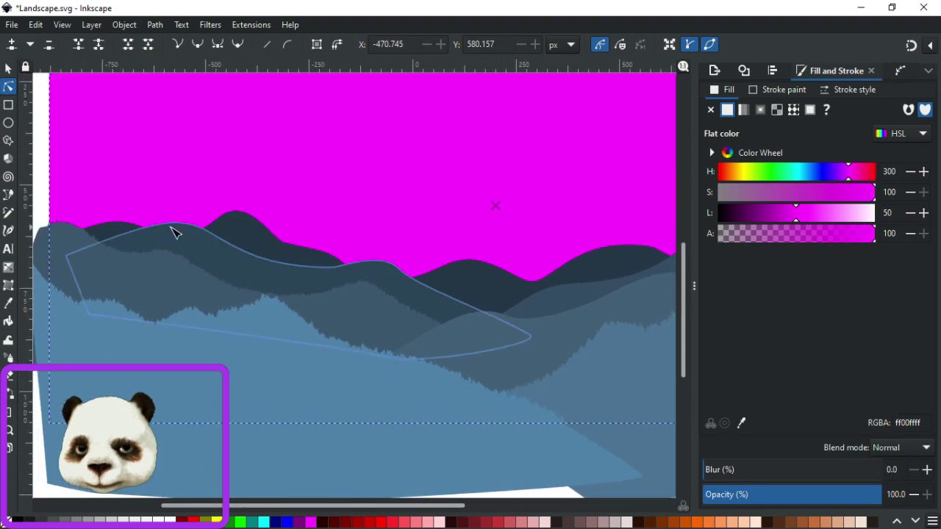
{"action": "left_click", "coordinate": [120, 230]}
{"action": "left_click", "coordinate": [98, 225]}
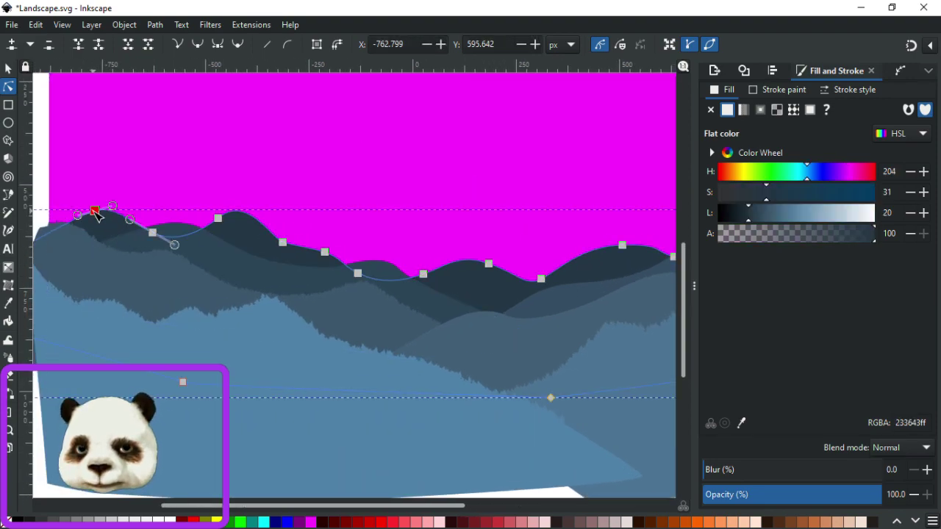
{"action": "scroll", "coordinate": [241, 242], "scroll_direction": "down", "scroll_amount": 4}
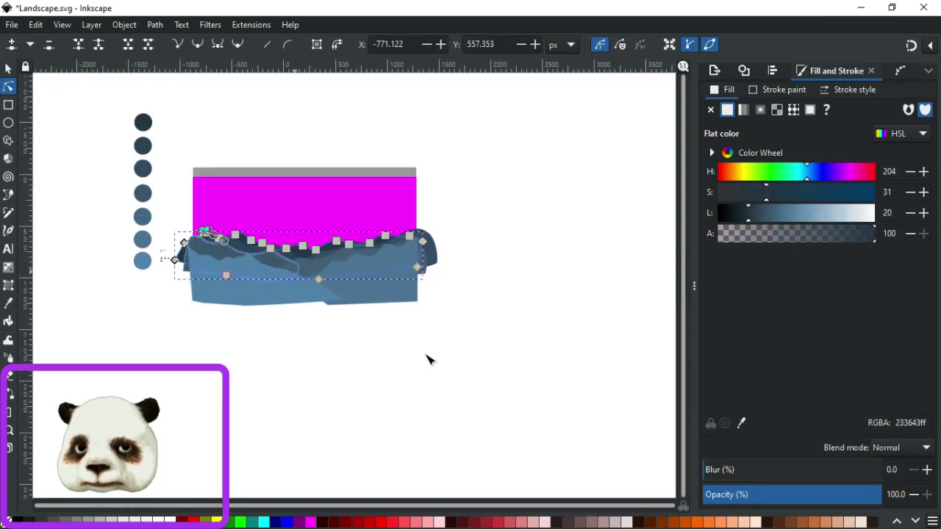
{"action": "left_click", "coordinate": [466, 328]}
Insert a node on the dark blue hill's rising right crest and pull it down to about X 1164, Y 589.
{"action": "scroll", "coordinate": [454, 322], "scroll_direction": "up", "scroll_amount": 1}
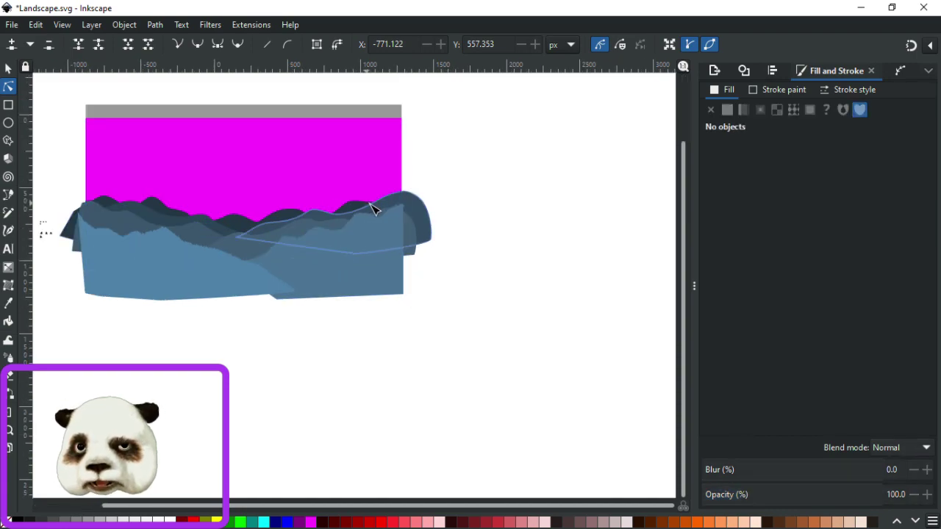
{"action": "left_click", "coordinate": [392, 203]}
{"action": "scroll", "coordinate": [387, 202], "scroll_direction": "up", "scroll_amount": 4}
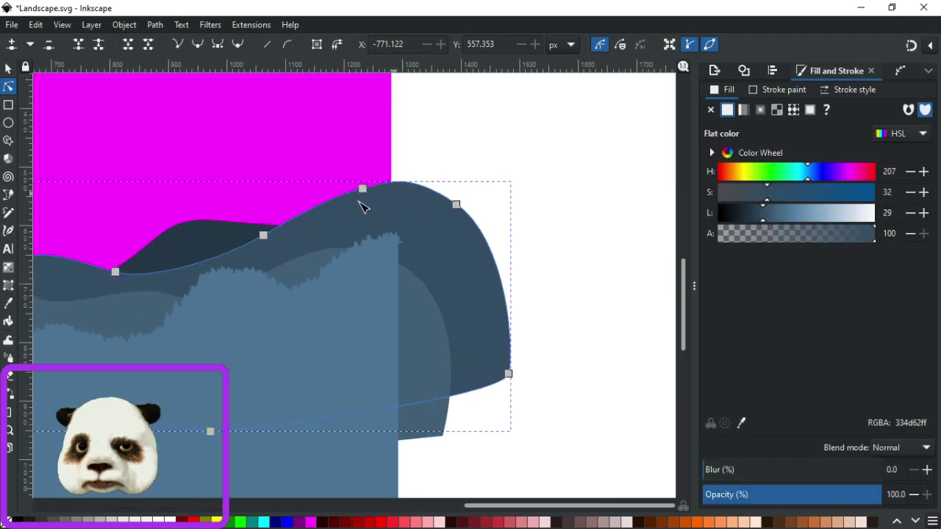
{"action": "left_click", "coordinate": [316, 208]}
{"action": "double_click", "coordinate": [317, 209]}
{"action": "left_click_drag", "start_coordinate": [316, 209], "coordinate": [327, 227]}
{"action": "left_click", "coordinate": [514, 149]}
{"action": "left_click", "coordinate": [514, 149]}
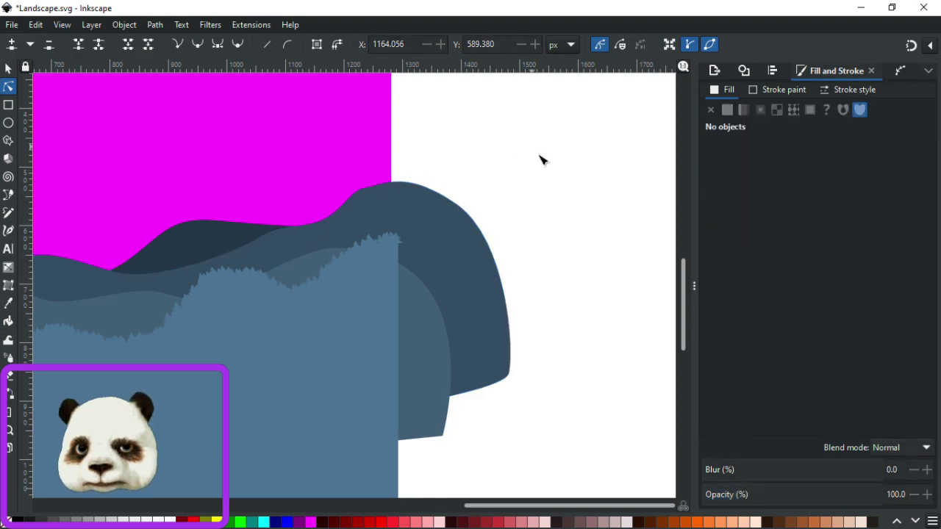
Extend the outer curve handle of the dark blue hill's crest node at about X 1232, Y 536 up toward the sky's right edge.
{"action": "key", "text": "5"}
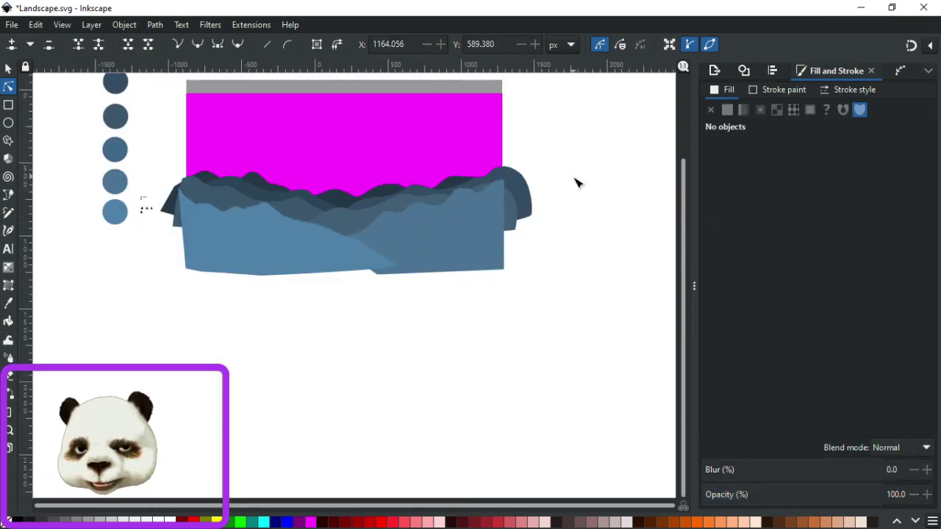
{"action": "scroll", "coordinate": [577, 183], "scroll_direction": "up", "scroll_amount": 2}
{"action": "scroll", "coordinate": [492, 191], "scroll_direction": "up", "scroll_amount": 4}
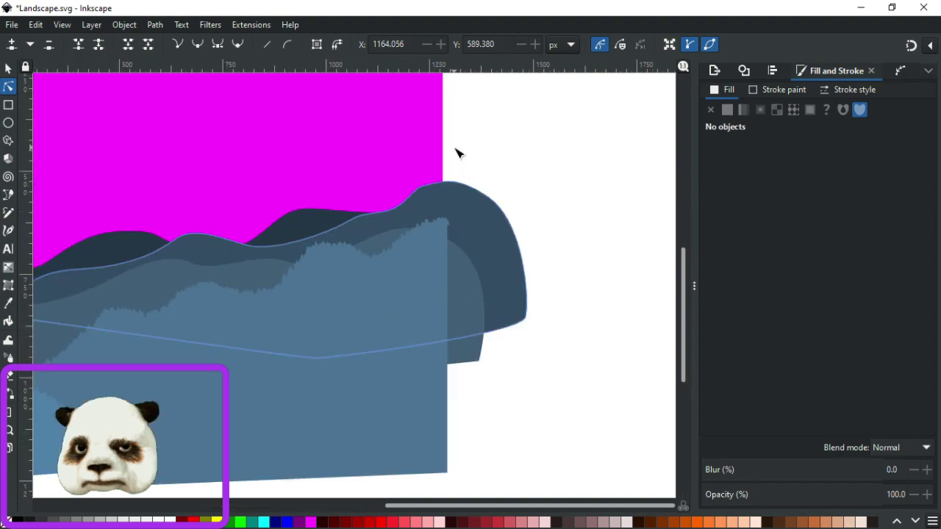
{"action": "left_click", "coordinate": [392, 224]}
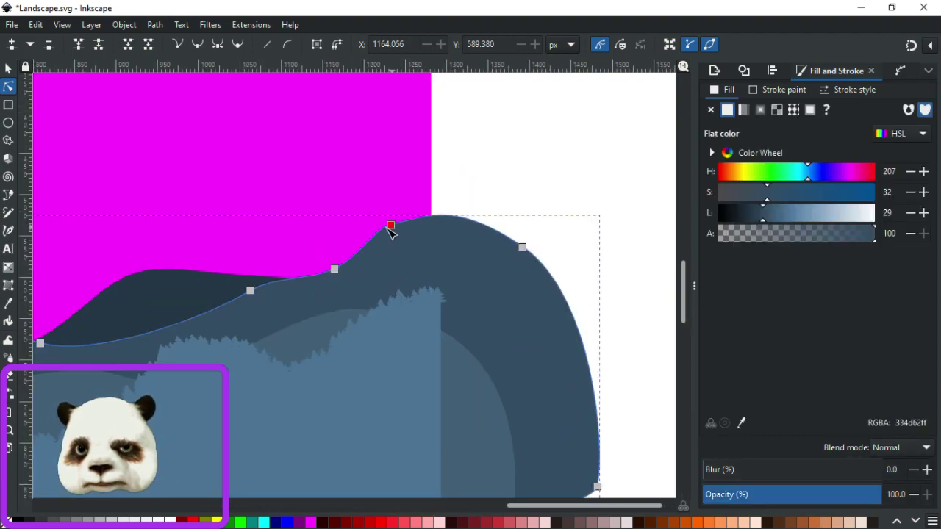
{"action": "left_click", "coordinate": [390, 226]}
{"action": "key", "text": "shift+a"}
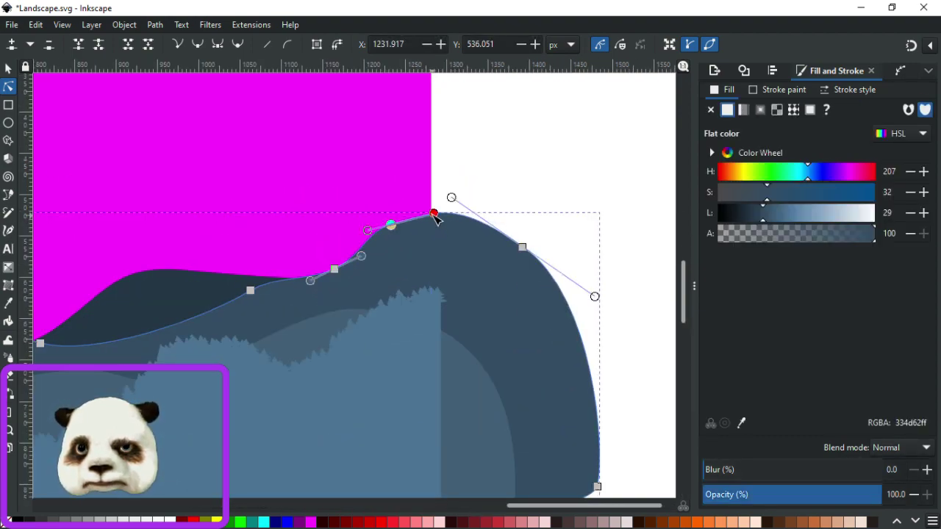
{"action": "left_click_drag", "start_coordinate": [435, 214], "coordinate": [433, 211]}
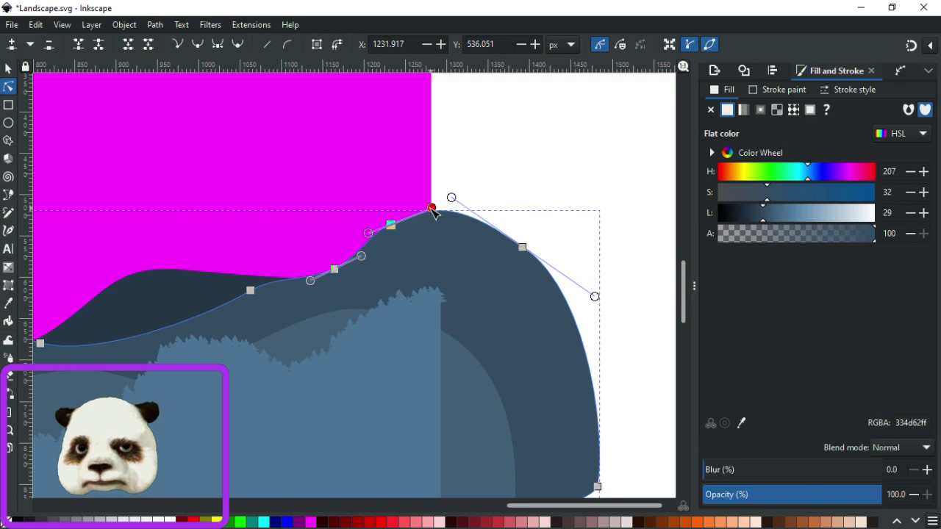
{"action": "left_click", "coordinate": [516, 169]}
Move the dark blue hill's next crest node inward to about X 1029, Y 617 and adjust its curve handles to steepen the slope.
{"action": "scroll", "coordinate": [526, 169], "scroll_direction": "down", "scroll_amount": 4}
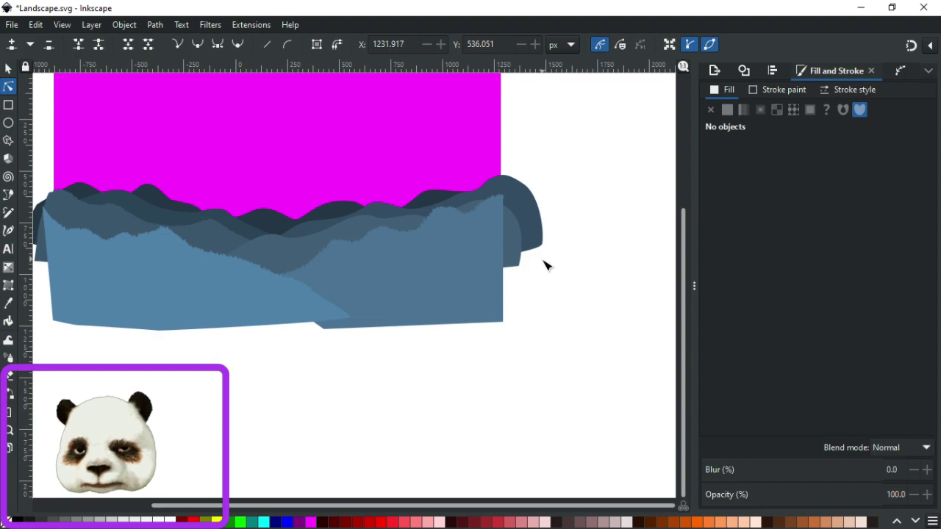
{"action": "scroll", "coordinate": [544, 266], "scroll_direction": "down", "scroll_amount": 1}
{"action": "scroll", "coordinate": [333, 237], "scroll_direction": "up", "scroll_amount": 1}
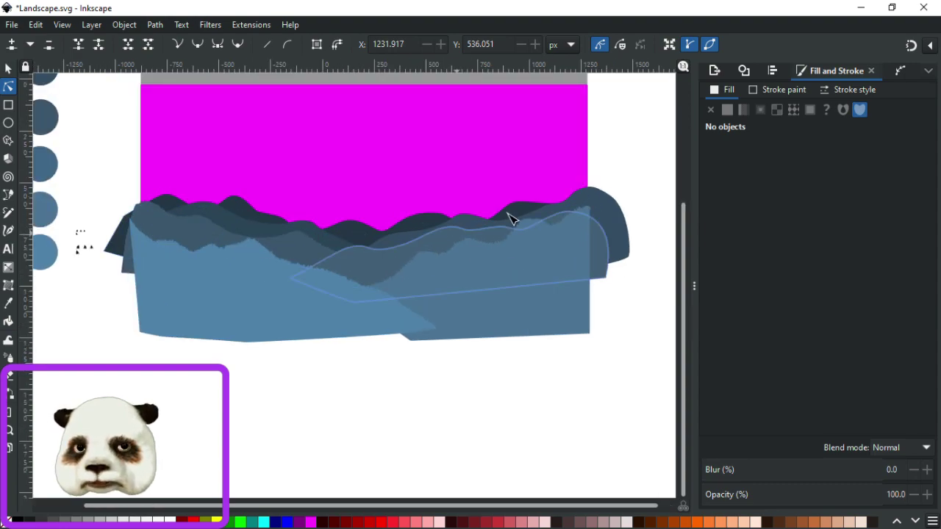
{"action": "scroll", "coordinate": [540, 245], "scroll_direction": "up", "scroll_amount": 5}
{"action": "left_click", "coordinate": [529, 248]}
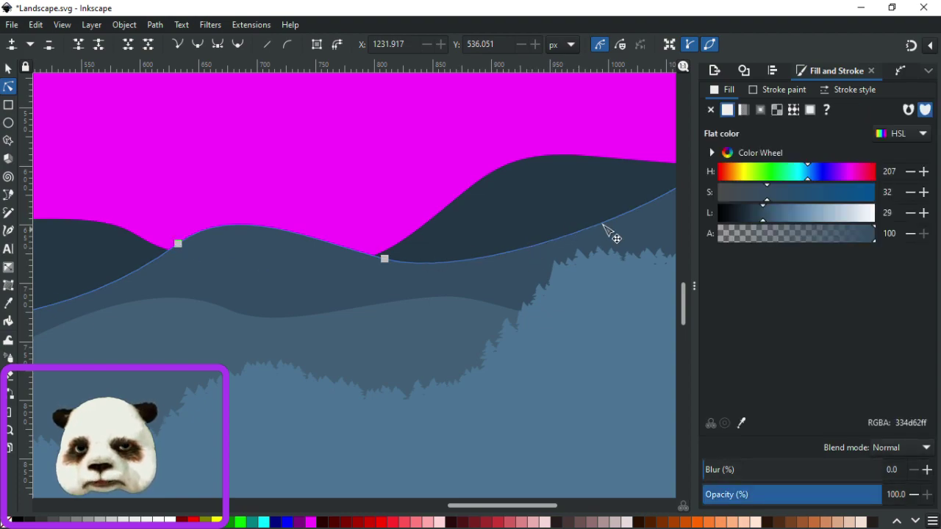
{"action": "left_click_drag", "start_coordinate": [611, 236], "coordinate": [424, 305]}
{"action": "left_click_drag", "start_coordinate": [495, 259], "coordinate": [456, 259]}
{"action": "left_click_drag", "start_coordinate": [494, 236], "coordinate": [504, 223]}
{"action": "left_click_drag", "start_coordinate": [395, 305], "coordinate": [399, 317]}
{"action": "left_click", "coordinate": [405, 204]}
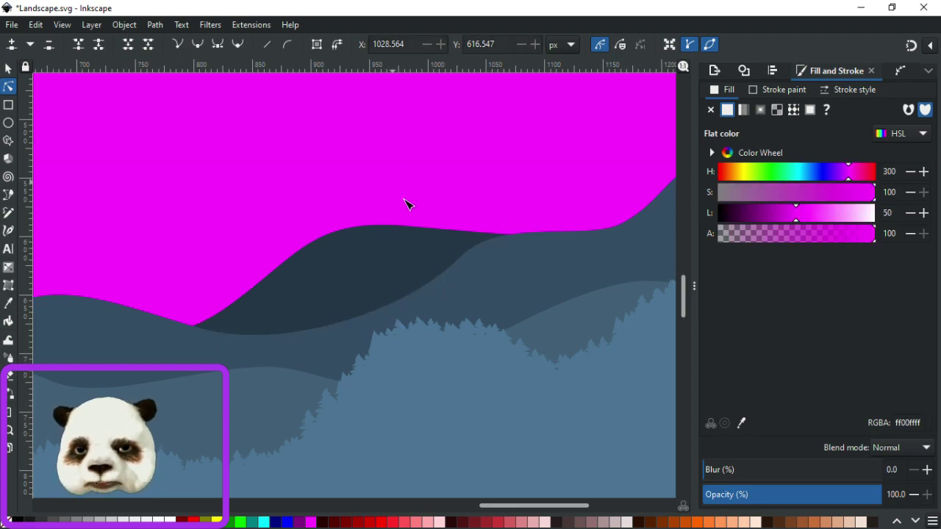
{"action": "key", "text": "minus"}
{"action": "scroll", "coordinate": [503, 178], "scroll_direction": "up", "scroll_amount": 1}
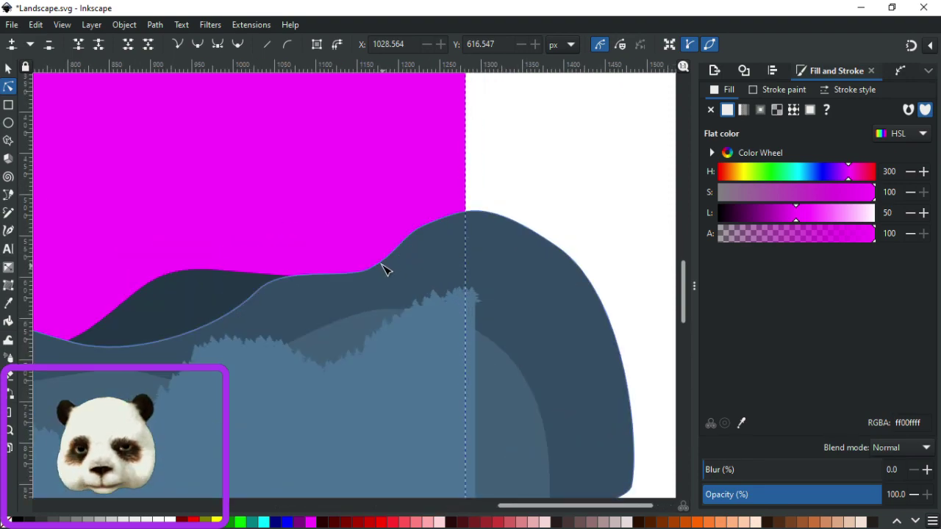
Move the dark blue hill's crest node at the foot of its final rise up to about X 1161, Y 580.
{"action": "left_click", "coordinate": [372, 269]}
{"action": "left_click", "coordinate": [370, 264]}
{"action": "left_click", "coordinate": [556, 183]}
{"action": "left_click", "coordinate": [556, 183]}
{"action": "scroll", "coordinate": [557, 183], "scroll_direction": "down", "scroll_amount": 3}
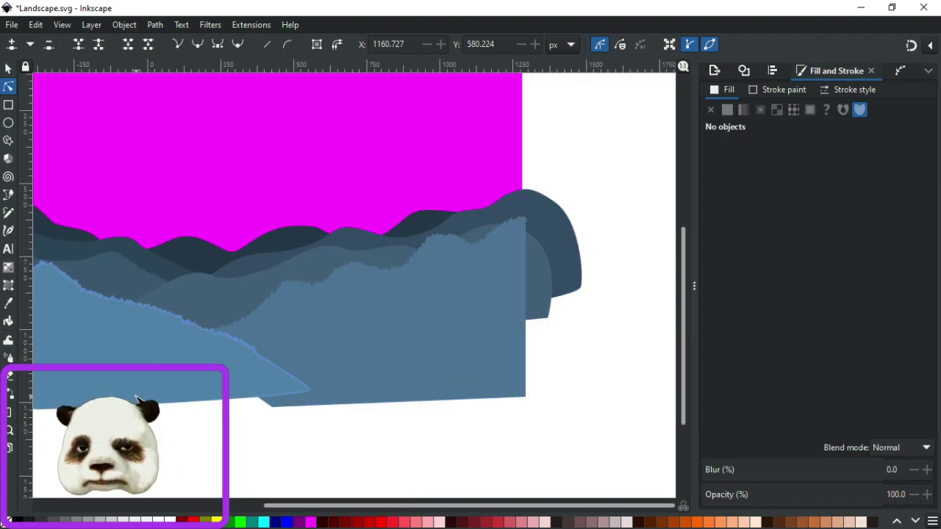
{"action": "scroll", "coordinate": [88, 374], "scroll_direction": "down", "scroll_amount": 2}
{"action": "scroll", "coordinate": [108, 371], "scroll_direction": "up", "scroll_amount": 3}
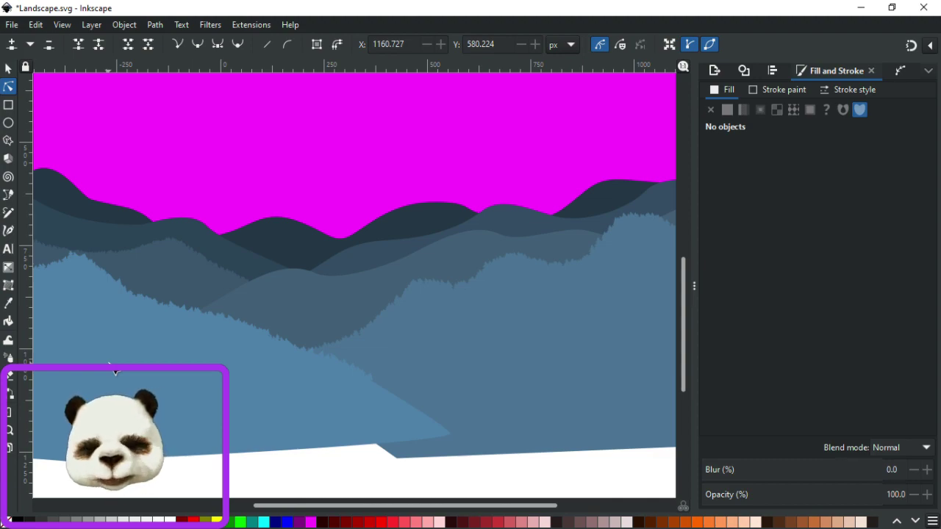
{"action": "scroll", "coordinate": [132, 375], "scroll_direction": "down", "scroll_amount": 3, "text": "ctrl"}
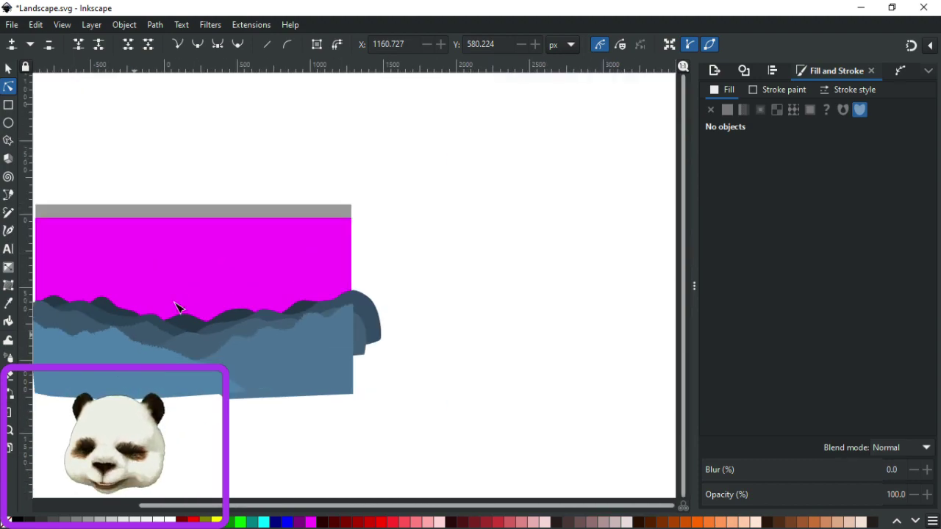
{"action": "scroll", "coordinate": [183, 325], "scroll_direction": "up", "scroll_amount": 3, "text": "ctrl"}
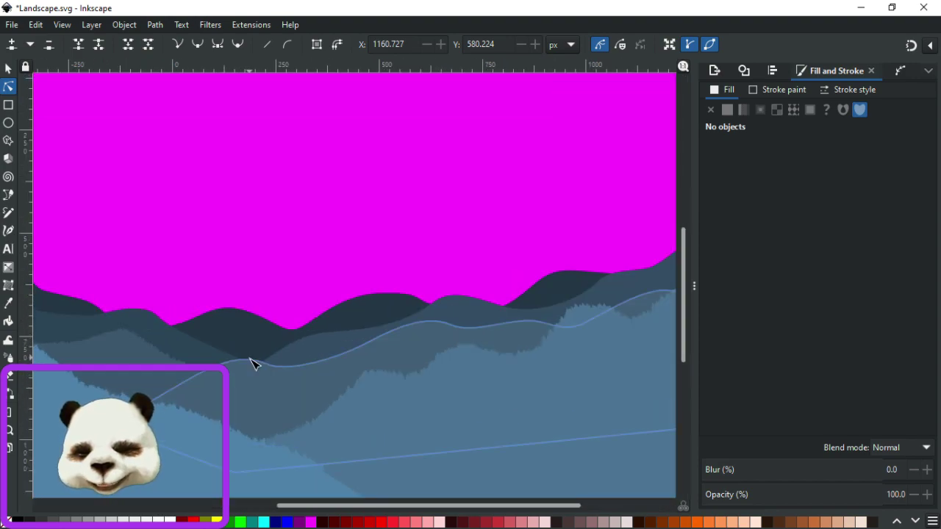
Shift the darkest hill's middle crest node to about X 483, Y 642 and save the document.
{"action": "left_click", "coordinate": [423, 304]}
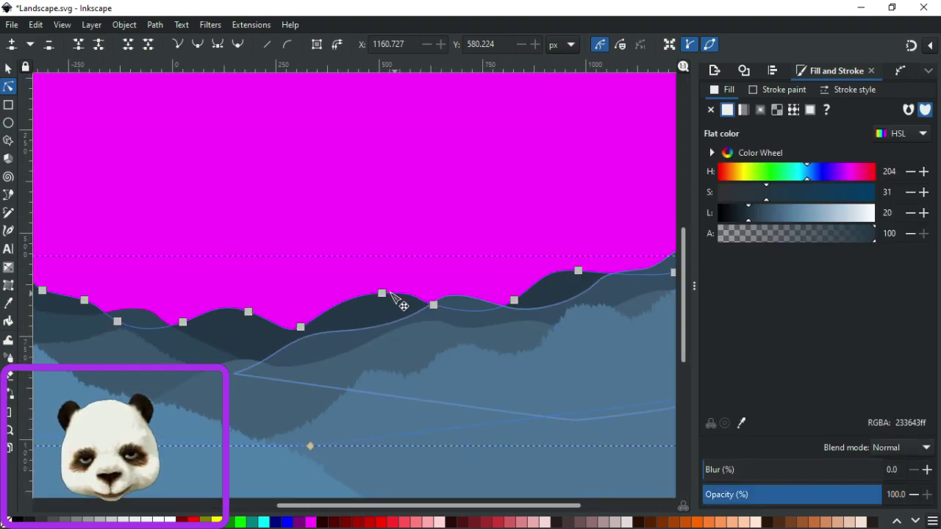
{"action": "left_click", "coordinate": [375, 293]}
{"action": "left_click", "coordinate": [430, 230]}
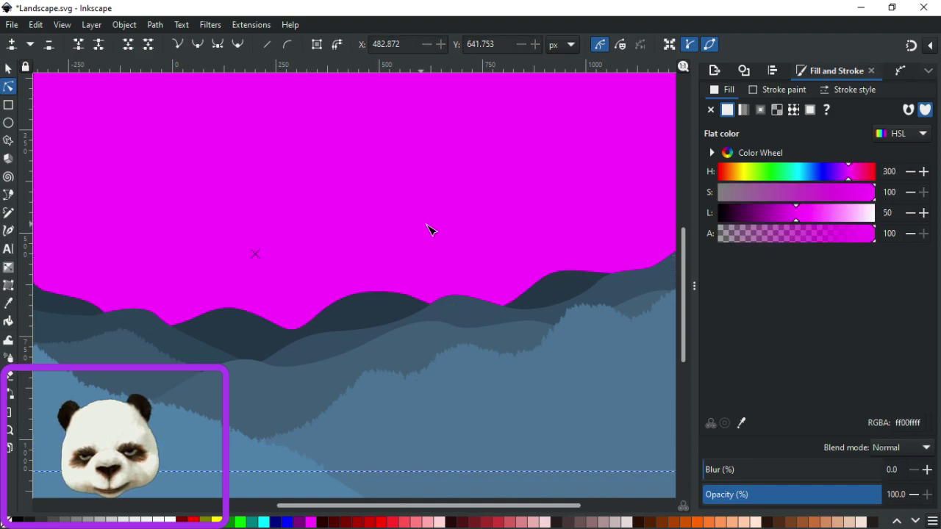
{"action": "scroll", "coordinate": [430, 230], "scroll_direction": "down", "scroll_amount": 2}
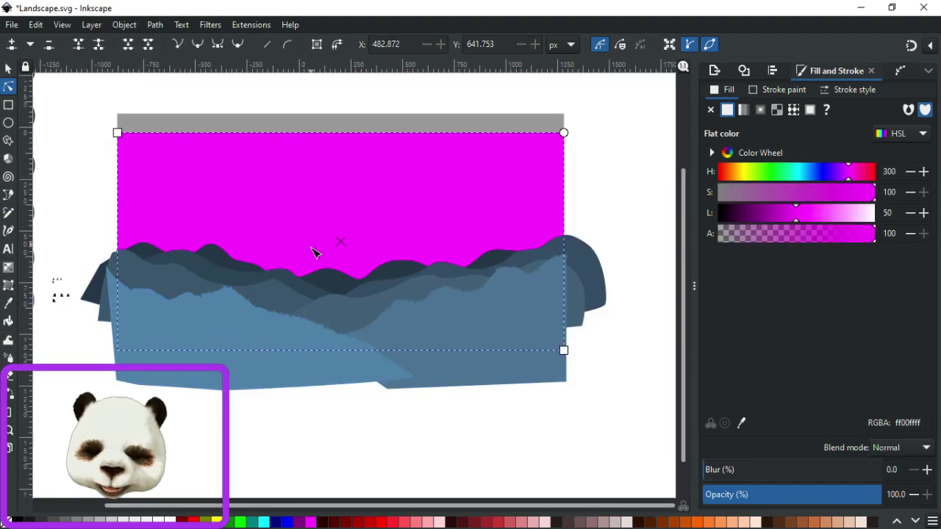
{"action": "scroll", "coordinate": [346, 330], "scroll_direction": "up", "scroll_amount": 1}
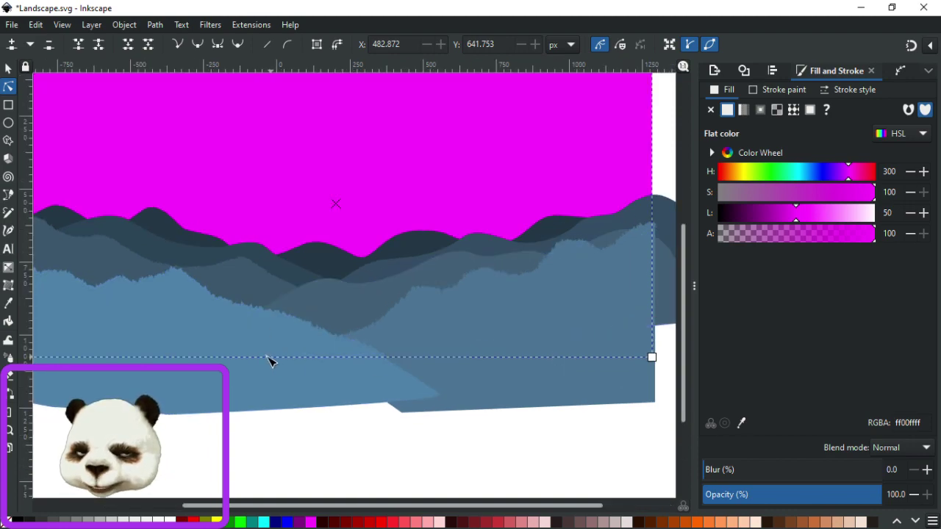
{"action": "key", "text": "ctrl+s"}
Spray the small pine from below the upper row of samples along the bare slate hill's crest, about X -60 to 400.
{"action": "left_click", "coordinate": [171, 438]}
{"action": "left_click_drag", "start_coordinate": [168, 437], "coordinate": [476, 433]}
{"action": "scroll", "coordinate": [241, 269], "scroll_direction": "up", "scroll_amount": 5}
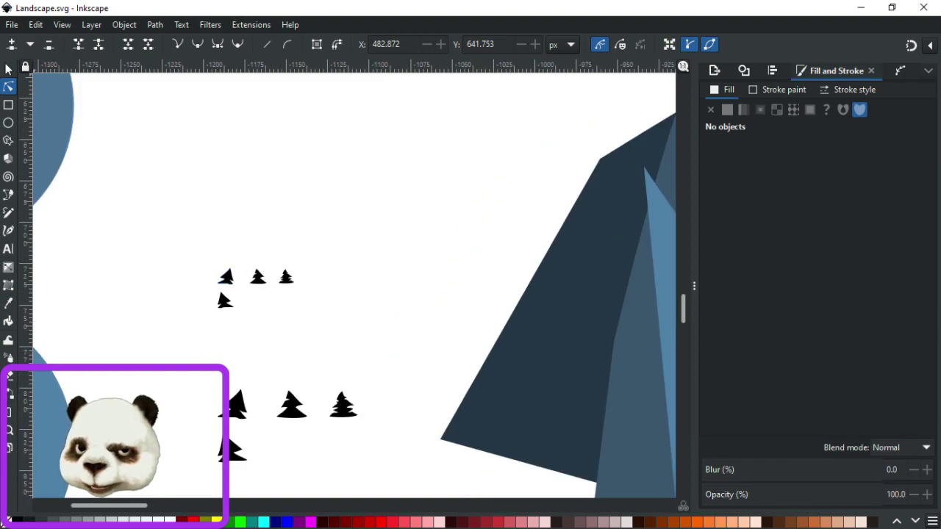
{"action": "left_click", "coordinate": [8, 69]}
{"action": "left_click", "coordinate": [224, 302]}
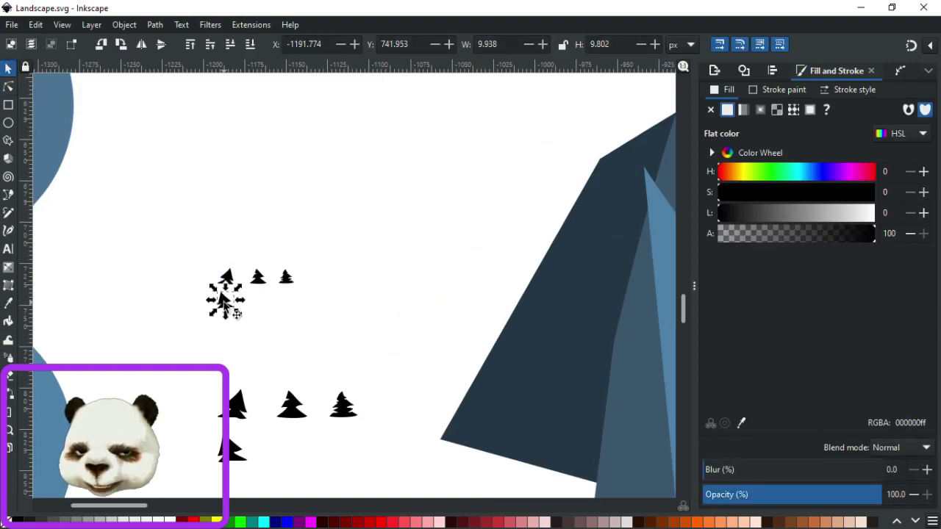
{"action": "key", "text": "a"}
{"action": "scroll", "coordinate": [343, 280], "scroll_direction": "down", "scroll_amount": 7}
{"action": "left_click_drag", "start_coordinate": [425, 307], "coordinate": [80, 340]}
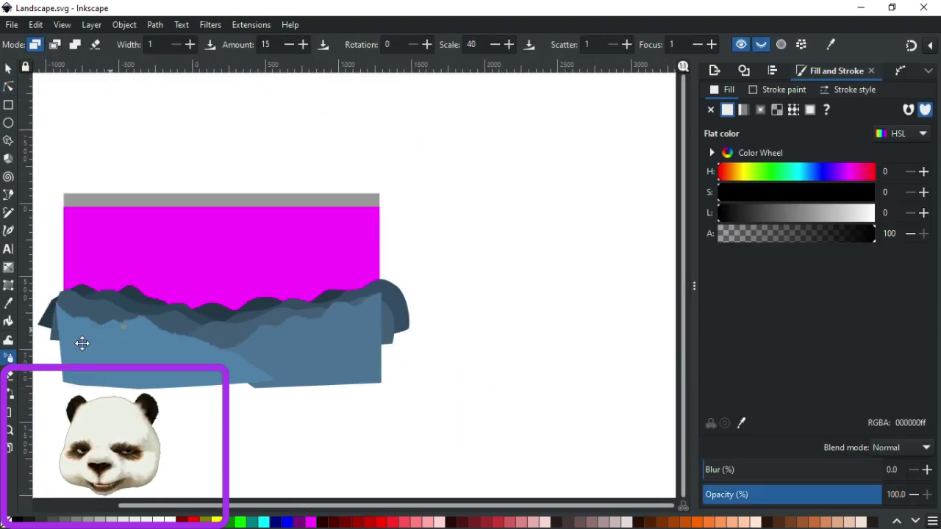
{"action": "scroll", "coordinate": [162, 357], "scroll_direction": "up", "scroll_amount": 5}
{"action": "scroll", "coordinate": [159, 358], "scroll_direction": "up", "scroll_amount": 1}
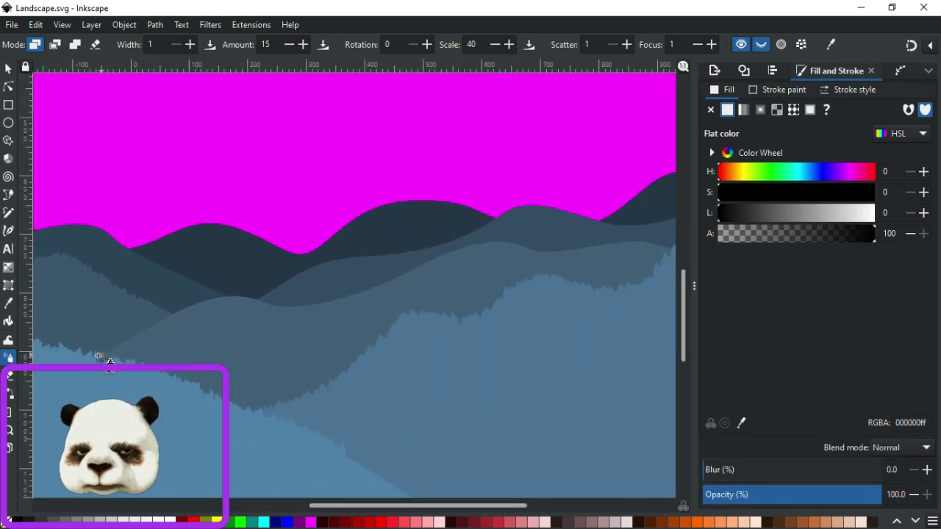
{"action": "scroll", "coordinate": [100, 357], "scroll_direction": "up", "scroll_amount": 2}
{"action": "mouse_move", "coordinate": [126, 341]}
{"action": "left_mouse_down"}
{"action": "mouse_move", "coordinate": [317, 243]}
{"action": "mouse_move", "coordinate": [377, 237]}
{"action": "mouse_move", "coordinate": [496, 259]}
{"action": "mouse_move", "coordinate": [651, 227]}
{"action": "left_mouse_up"}
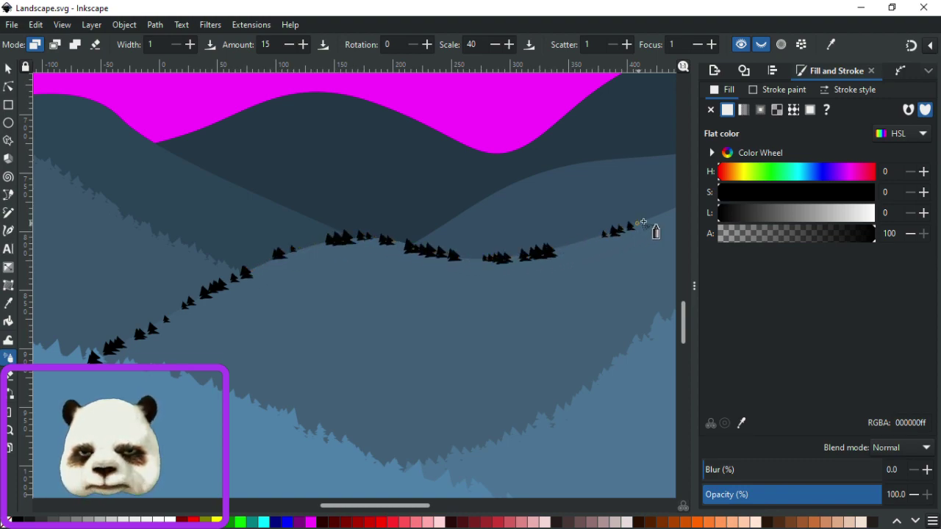
{"action": "key", "text": "Escape"}
Continue spraying the same small pine along the slate hill's crest, from about X 450 to 920.
{"action": "scroll", "coordinate": [353, 220], "scroll_direction": "up", "scroll_amount": 5}
{"action": "scroll", "coordinate": [353, 220], "scroll_direction": "right", "scroll_amount": 15}
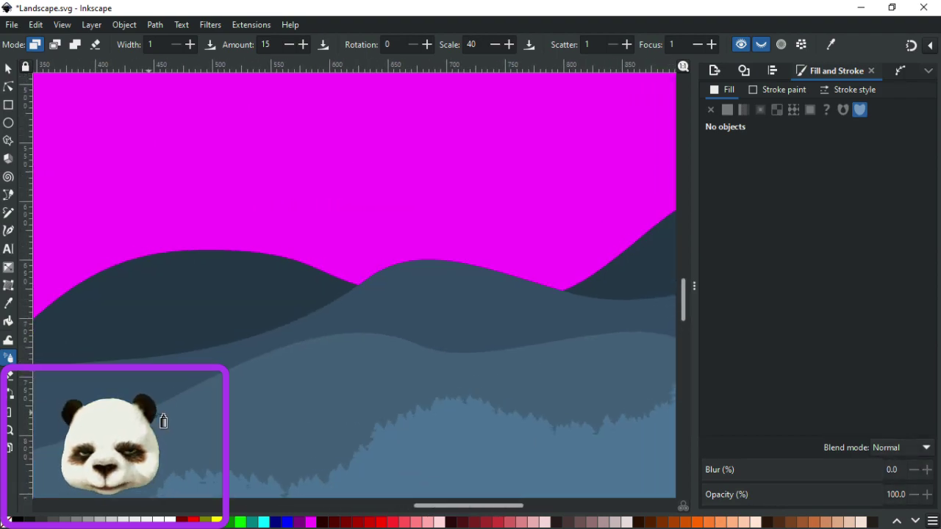
{"action": "left_click", "coordinate": [163, 420]}
{"action": "mouse_move", "coordinate": [235, 381]}
{"action": "left_mouse_down"}
{"action": "mouse_move", "coordinate": [348, 335]}
{"action": "mouse_move", "coordinate": [483, 355]}
{"action": "mouse_move", "coordinate": [563, 352]}
{"action": "left_mouse_up"}
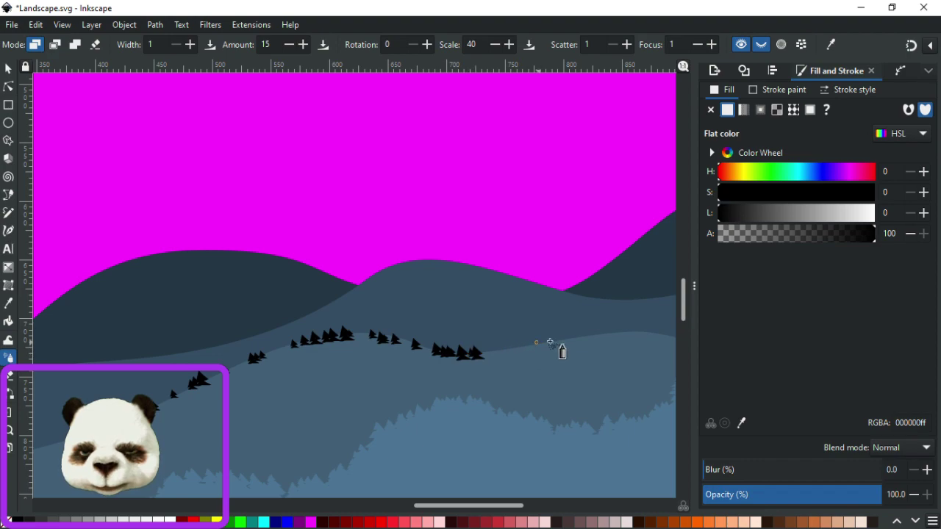
{"action": "key", "text": "Escape"}
Try spraying pines along the slate hill's last visible crest near the sky's right edge, undoing each stroke.
{"action": "mouse_move", "coordinate": [645, 361]}
{"action": "left_mouse_down"}
{"action": "mouse_move", "coordinate": [236, 458]}
{"action": "mouse_move", "coordinate": [292, 460]}
{"action": "left_mouse_up"}
{"action": "left_click_drag", "start_coordinate": [358, 428], "coordinate": [412, 406]}
{"action": "key", "text": "ctrl+z"}
{"action": "left_click_drag", "start_coordinate": [227, 448], "coordinate": [289, 458]}
{"action": "key", "text": "ctrl+z"}
{"action": "mouse_move", "coordinate": [212, 444]}
{"action": "left_mouse_down"}
{"action": "mouse_move", "coordinate": [269, 455]}
{"action": "mouse_move", "coordinate": [451, 401]}
{"action": "mouse_move", "coordinate": [255, 442]}
{"action": "mouse_move", "coordinate": [270, 435]}
{"action": "mouse_move", "coordinate": [278, 436]}
{"action": "mouse_move", "coordinate": [247, 455]}
{"action": "mouse_move", "coordinate": [245, 446]}
{"action": "mouse_move", "coordinate": [303, 419]}
{"action": "mouse_move", "coordinate": [408, 402]}
{"action": "left_mouse_up"}
{"action": "scroll", "coordinate": [473, 408], "scroll_direction": "right", "scroll_amount": 5}
{"action": "scroll", "coordinate": [286, 439], "scroll_direction": "up", "scroll_amount": 2}
{"action": "key", "text": "ctrl+z"}
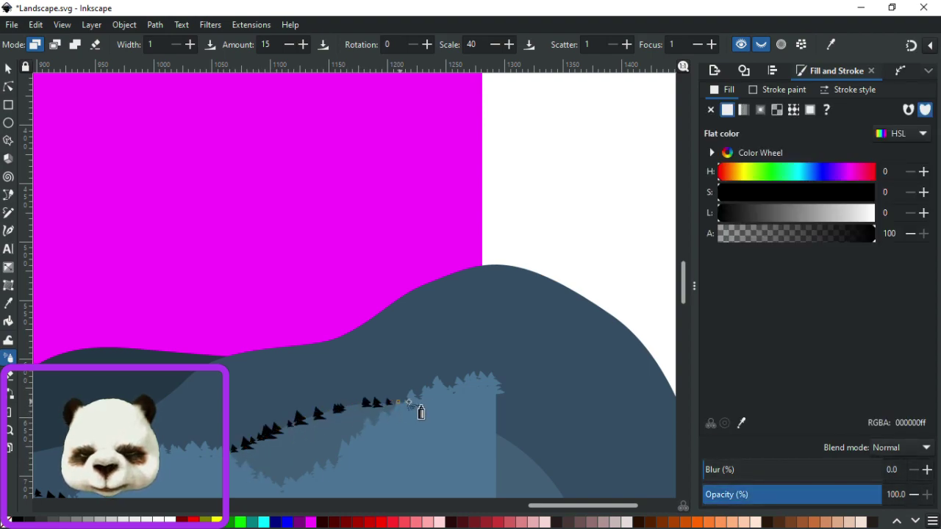
{"action": "key", "text": "ctrl+z"}
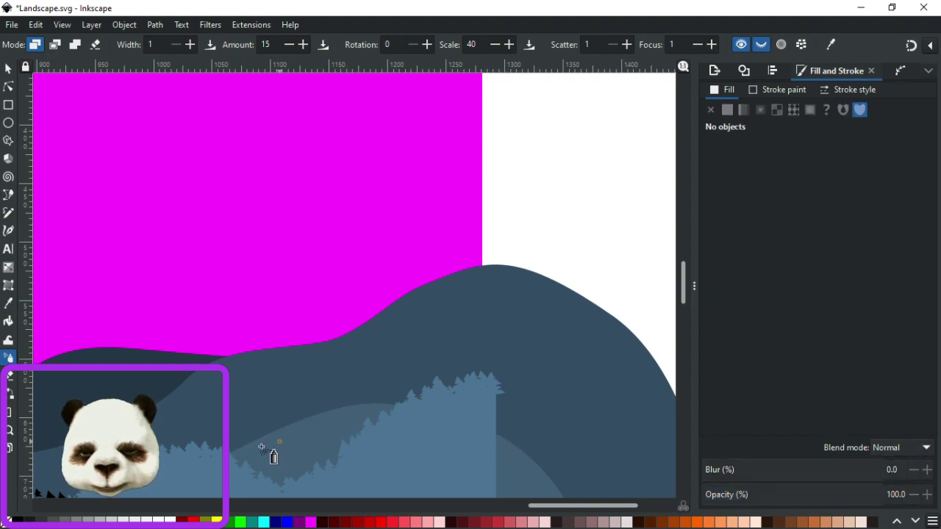
Spray the small pine along the slate hill's last visible crest stretch, about X 1060 to 1220.
{"action": "mouse_move", "coordinate": [230, 455]}
{"action": "left_mouse_down"}
{"action": "mouse_move", "coordinate": [312, 414]}
{"action": "mouse_move", "coordinate": [417, 406]}
{"action": "left_mouse_up"}
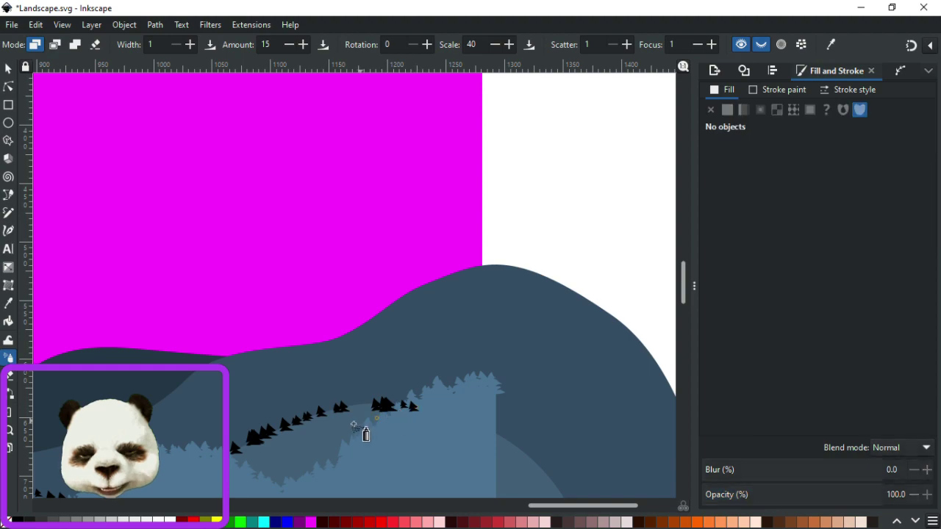
{"action": "scroll", "coordinate": [247, 410], "scroll_direction": "down", "scroll_amount": 2}
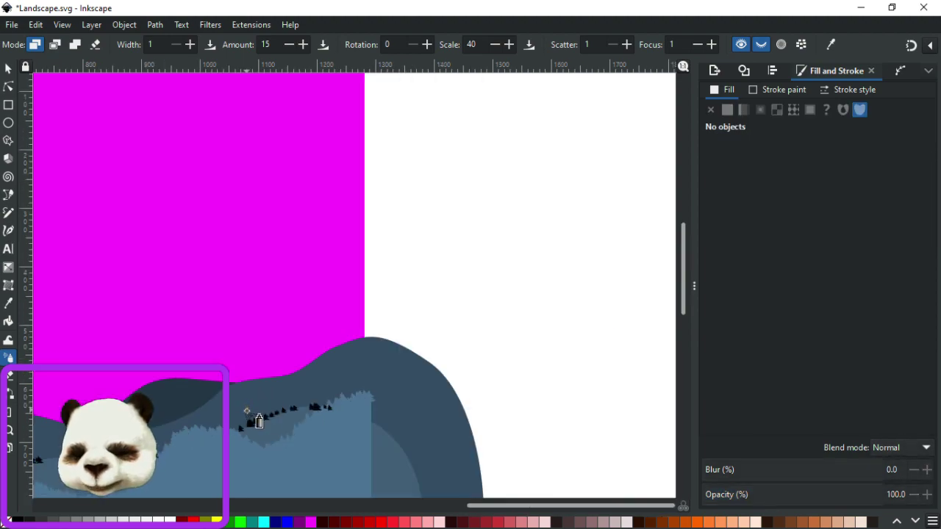
{"action": "scroll", "coordinate": [325, 435], "scroll_direction": "up", "scroll_amount": 2}
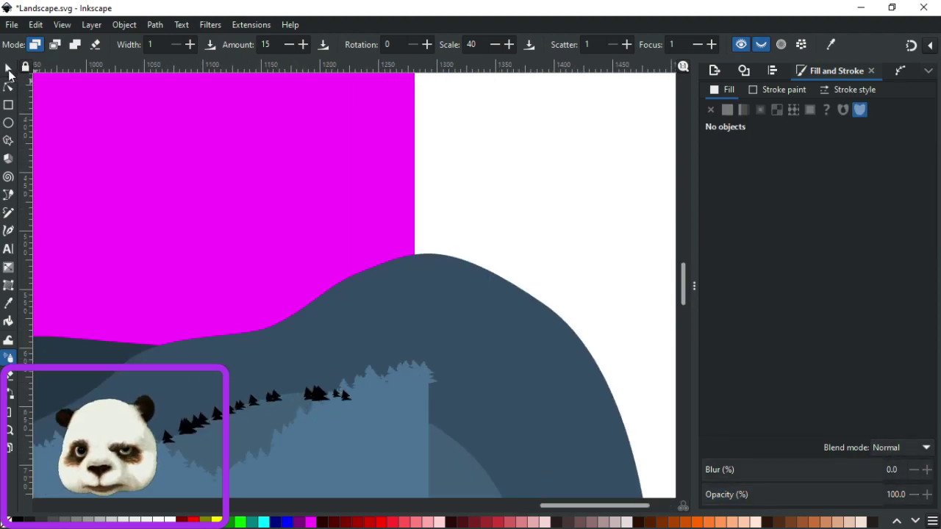
Delete the two stray pines at the end of the sprayed row where it meets the nearer pine-edged hill.
{"action": "left_click", "coordinate": [9, 71]}
{"action": "left_click", "coordinate": [263, 298]}
{"action": "left_click", "coordinate": [349, 394]}
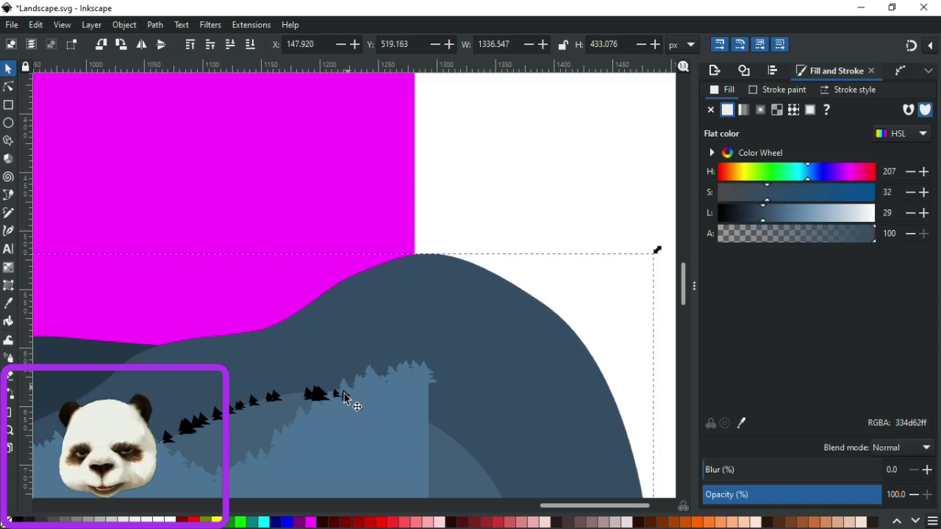
{"action": "left_click", "coordinate": [340, 394]}
{"action": "key", "text": "Escape"}
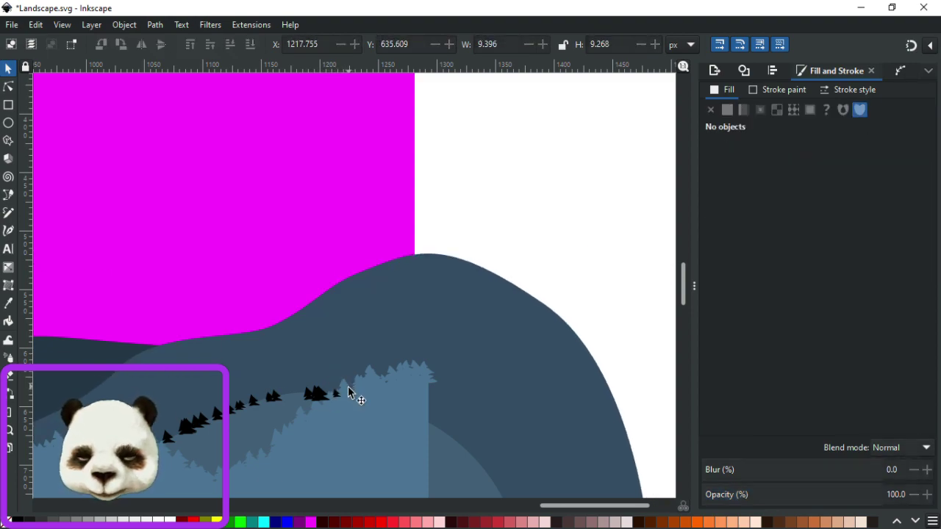
{"action": "left_click", "coordinate": [336, 393]}
{"action": "key", "text": "Escape"}
{"action": "scroll", "coordinate": [235, 417], "scroll_direction": "down", "scroll_amount": 1}
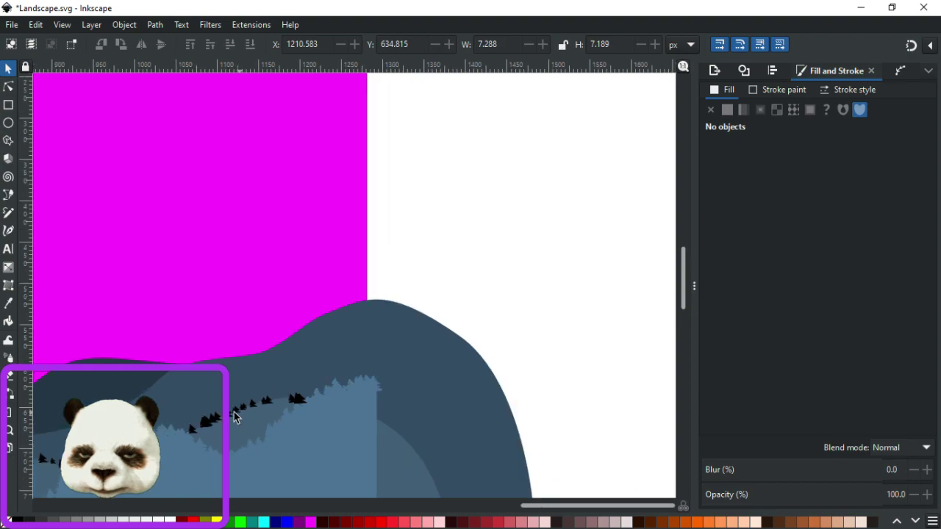
Spray the middle pine of the upper sample row into the gaps along the slate hill's first rise, about X -40 to 135.
{"action": "scroll", "coordinate": [235, 417], "scroll_direction": "down", "scroll_amount": 8}
{"action": "scroll", "coordinate": [426, 324], "scroll_direction": "up", "scroll_amount": 3}
{"action": "scroll", "coordinate": [440, 298], "scroll_direction": "up", "scroll_amount": 1}
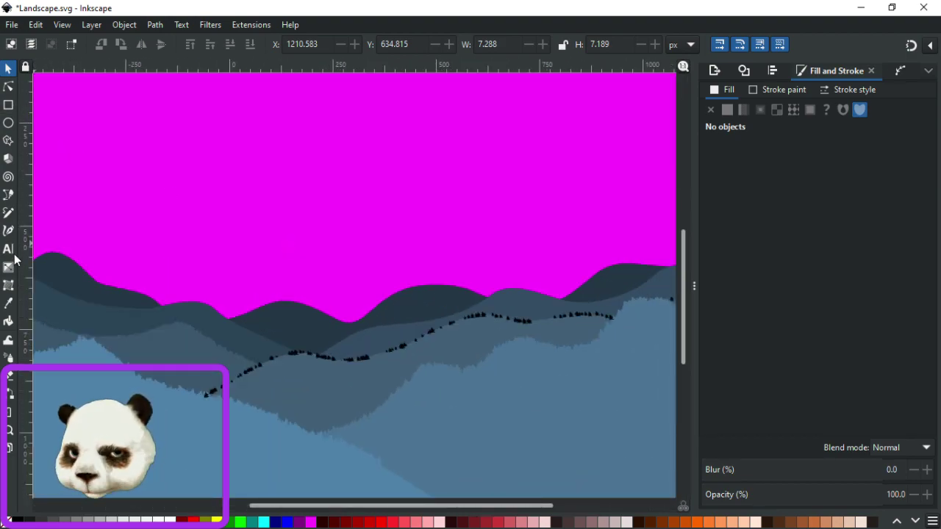
{"action": "scroll", "coordinate": [433, 284], "scroll_direction": "left", "scroll_amount": 3}
{"action": "scroll", "coordinate": [177, 316], "scroll_direction": "up", "scroll_amount": 5}
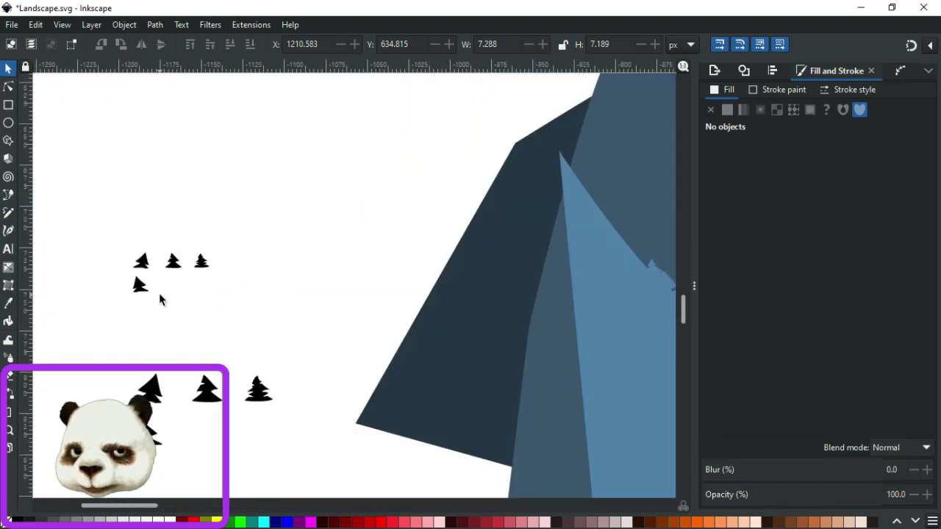
{"action": "scroll", "coordinate": [161, 299], "scroll_direction": "up", "scroll_amount": 1}
{"action": "left_click", "coordinate": [177, 253]}
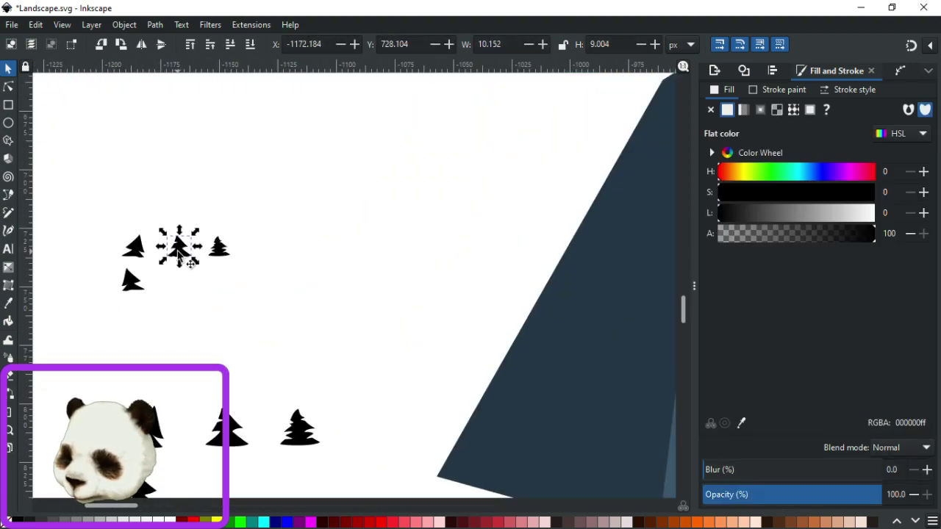
{"action": "key", "text": "a"}
{"action": "scroll", "coordinate": [341, 322], "scroll_direction": "down", "scroll_amount": 6}
{"action": "mouse_move", "coordinate": [646, 341]}
{"action": "left_mouse_down"}
{"action": "mouse_move", "coordinate": [248, 337]}
{"action": "mouse_move", "coordinate": [270, 339]}
{"action": "left_mouse_up"}
{"action": "scroll", "coordinate": [272, 339], "scroll_direction": "up", "scroll_amount": 2}
{"action": "scroll", "coordinate": [235, 400], "scroll_direction": "up", "scroll_amount": 3}
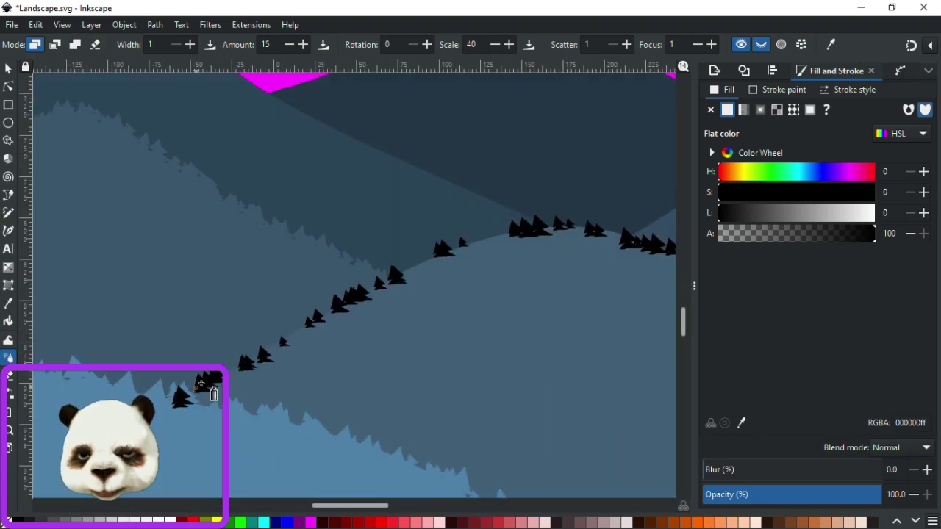
{"action": "left_click", "coordinate": [244, 365]}
{"action": "left_click_drag", "start_coordinate": [293, 346], "coordinate": [332, 322]}
{"action": "mouse_move", "coordinate": [370, 281]}
{"action": "left_mouse_down"}
{"action": "mouse_move", "coordinate": [448, 243]}
{"action": "mouse_move", "coordinate": [501, 234]}
{"action": "left_mouse_up"}
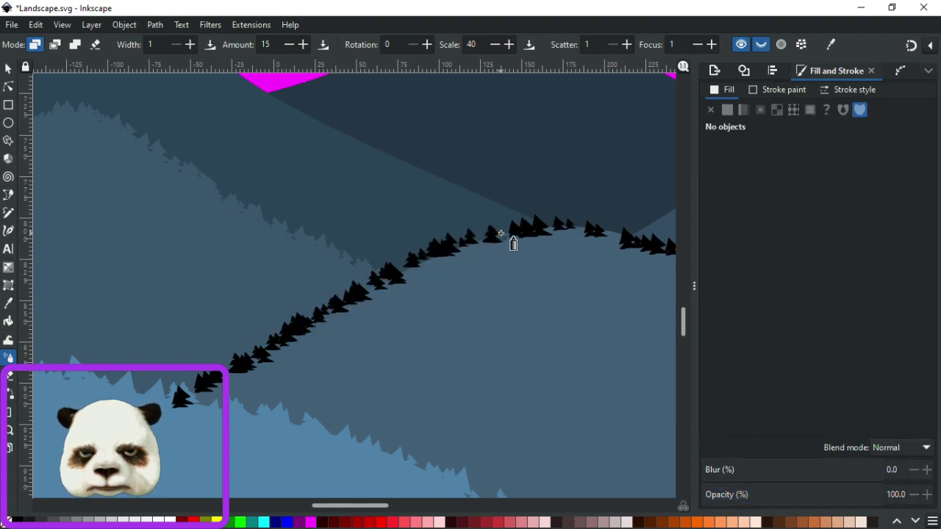
Fill the gaps between pines along the slate hill's dip and second rise with the same pine, about X 240 to 550.
{"action": "left_click_drag", "start_coordinate": [541, 286], "coordinate": [16, 458]}
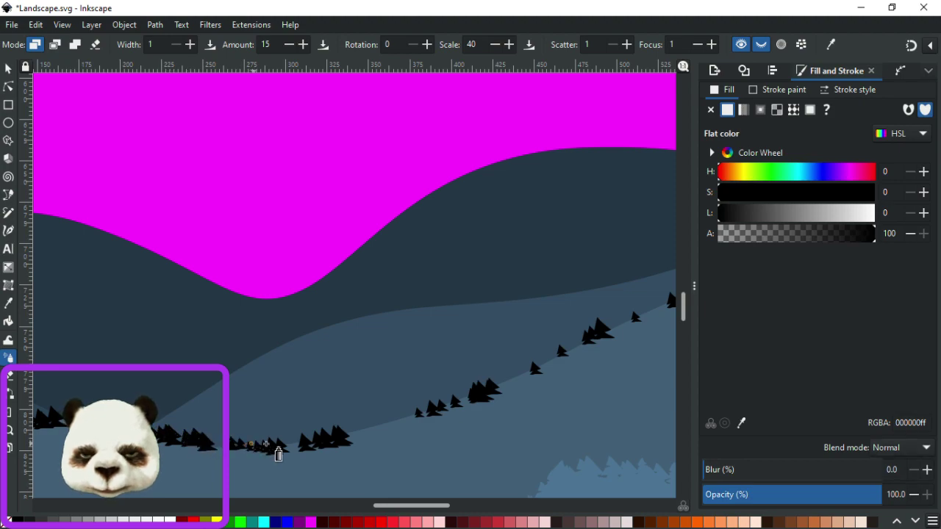
{"action": "left_click_drag", "start_coordinate": [505, 399], "coordinate": [145, 479]}
{"action": "left_click_drag", "start_coordinate": [446, 352], "coordinate": [218, 457]}
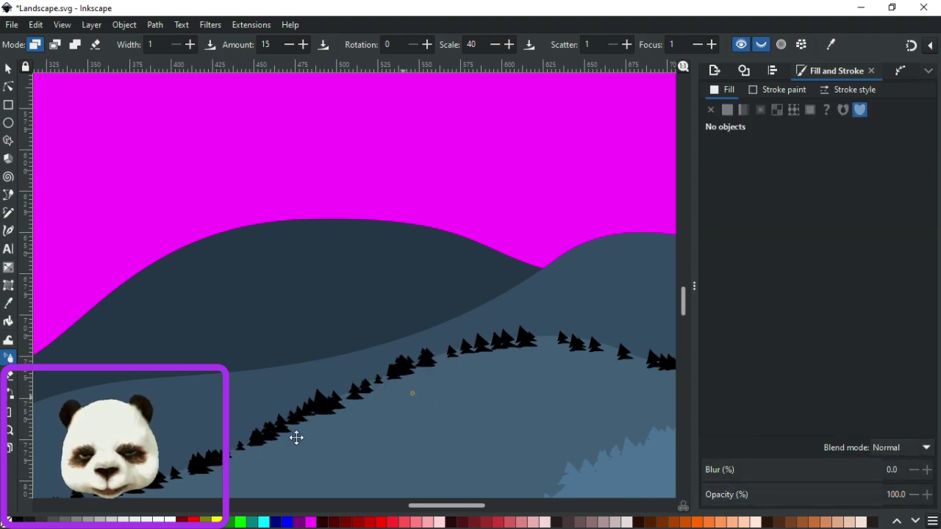
Thicken the pine row over the slate hill's second crest and shallow dip, about X 560 to 840.
{"action": "scroll", "coordinate": [240, 437], "scroll_direction": "right", "scroll_amount": 8}
{"action": "scroll", "coordinate": [240, 437], "scroll_direction": "up", "scroll_amount": 3}
{"action": "scroll", "coordinate": [340, 427], "scroll_direction": "down", "scroll_amount": 2}
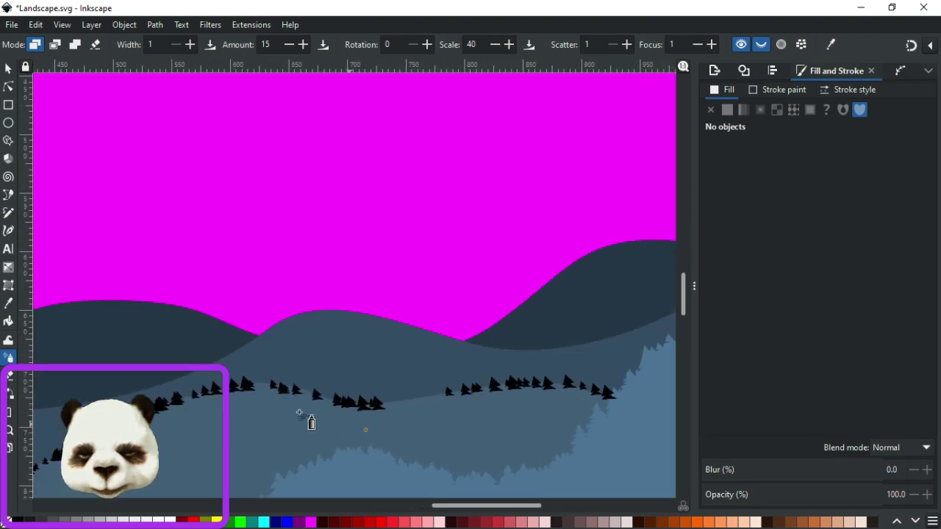
{"action": "left_click", "coordinate": [189, 397]}
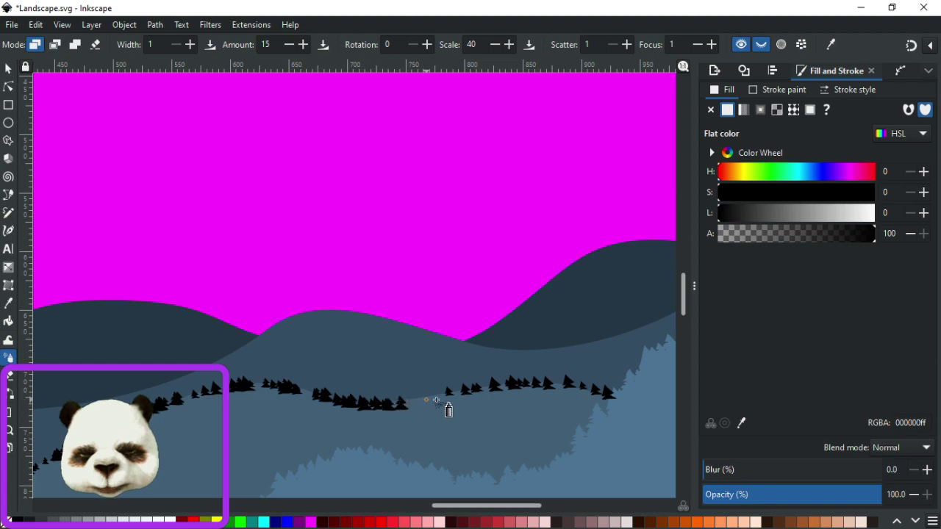
{"action": "key", "text": "Escape"}
{"action": "left_click_drag", "start_coordinate": [447, 395], "coordinate": [515, 388]}
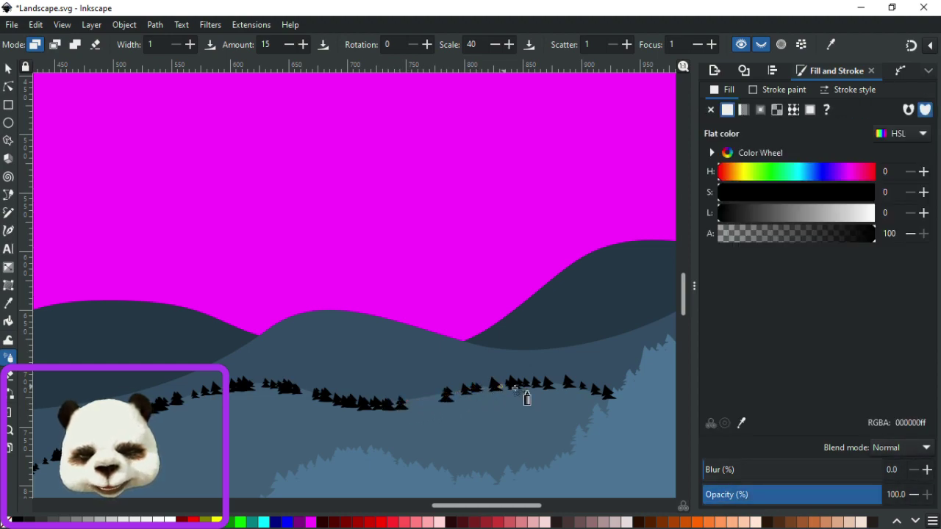
{"action": "key", "text": "Escape"}
Fill the gaps in the pine row on the slate hill's last visible stretch, about X 1065 to 1200.
{"action": "mouse_move", "coordinate": [613, 412]}
{"action": "left_mouse_down"}
{"action": "mouse_move", "coordinate": [474, 416]}
{"action": "mouse_move", "coordinate": [396, 434]}
{"action": "left_mouse_up"}
{"action": "mouse_move", "coordinate": [545, 389]}
{"action": "left_mouse_down"}
{"action": "mouse_move", "coordinate": [317, 461]}
{"action": "mouse_move", "coordinate": [351, 435]}
{"action": "left_mouse_up"}
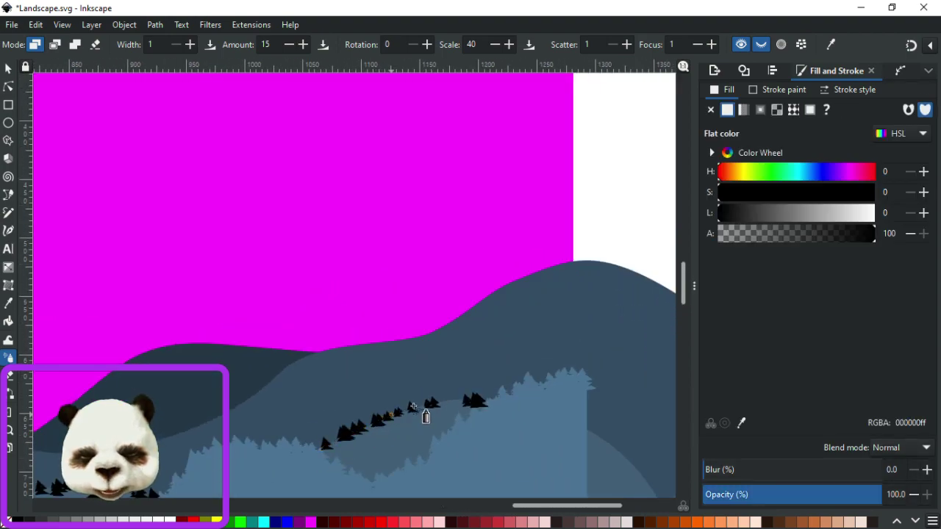
{"action": "key", "text": "Escape"}
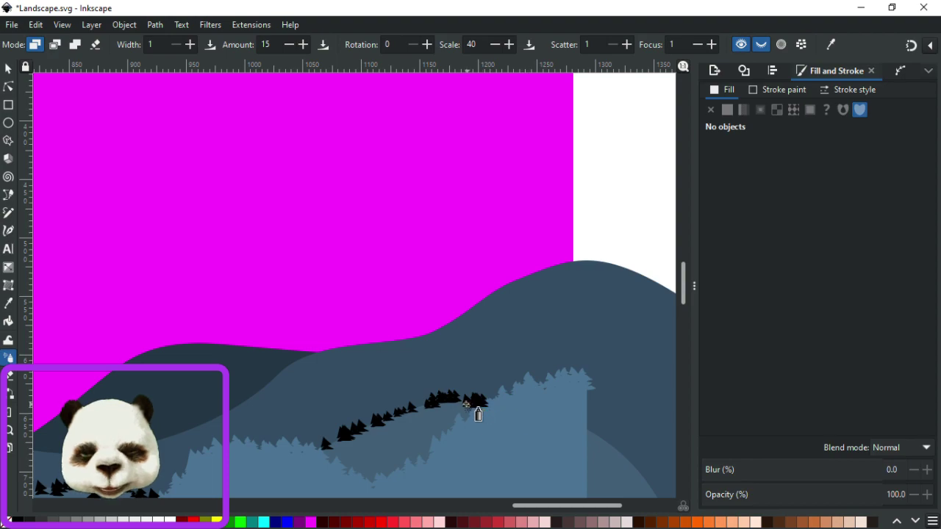
Add a few more pines of the same shape to the slate hill's last stretch, around X 1120 to 1150.
{"action": "left_click", "coordinate": [430, 417]}
{"action": "key", "text": "Escape"}
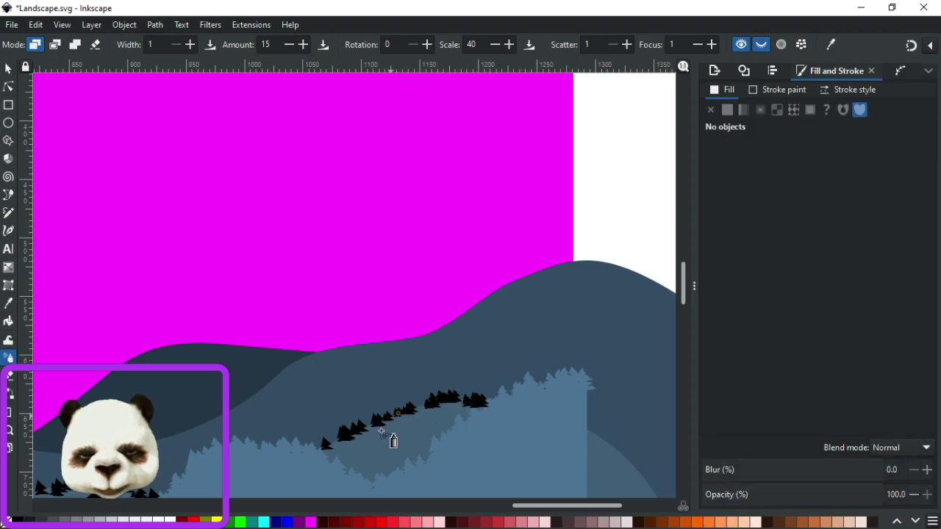
{"action": "scroll", "coordinate": [433, 423], "scroll_direction": "up", "scroll_amount": 4}
{"action": "mouse_move", "coordinate": [365, 369]}
{"action": "left_mouse_down"}
{"action": "mouse_move", "coordinate": [393, 348]}
{"action": "mouse_move", "coordinate": [358, 348]}
{"action": "left_mouse_up"}
{"action": "key", "text": "Escape"}
Select the rightmost pine of the upper sample row and save the drawing.
{"action": "scroll", "coordinate": [287, 402], "scroll_direction": "down", "scroll_amount": 8}
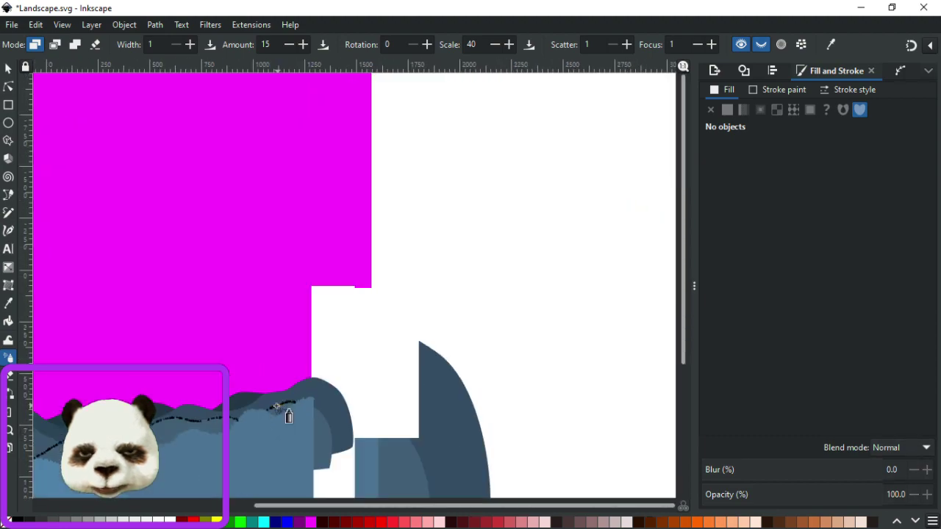
{"action": "scroll", "coordinate": [210, 416], "scroll_direction": "left", "scroll_amount": 3}
{"action": "scroll", "coordinate": [315, 384], "scroll_direction": "up", "scroll_amount": 8}
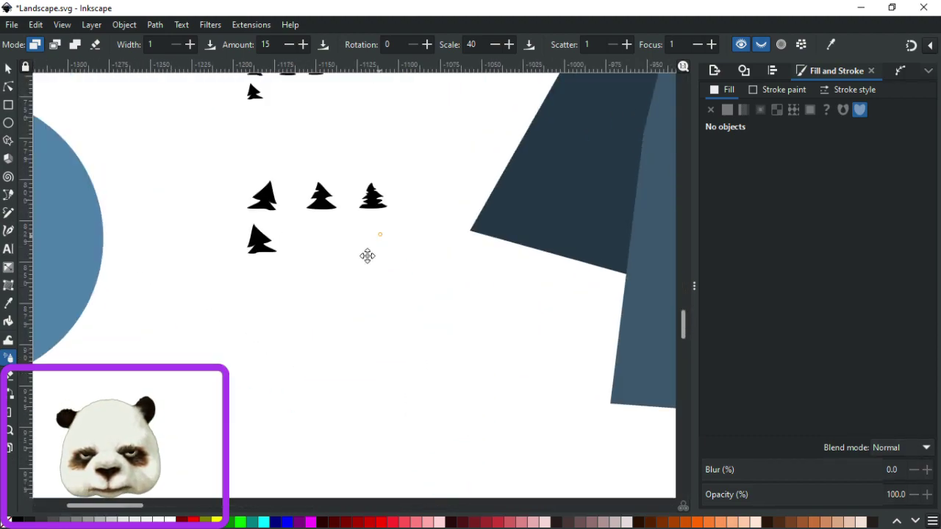
{"action": "scroll", "coordinate": [367, 255], "scroll_direction": "down", "scroll_amount": 2}
{"action": "left_click", "coordinate": [8, 68]}
{"action": "left_click", "coordinate": [247, 224]}
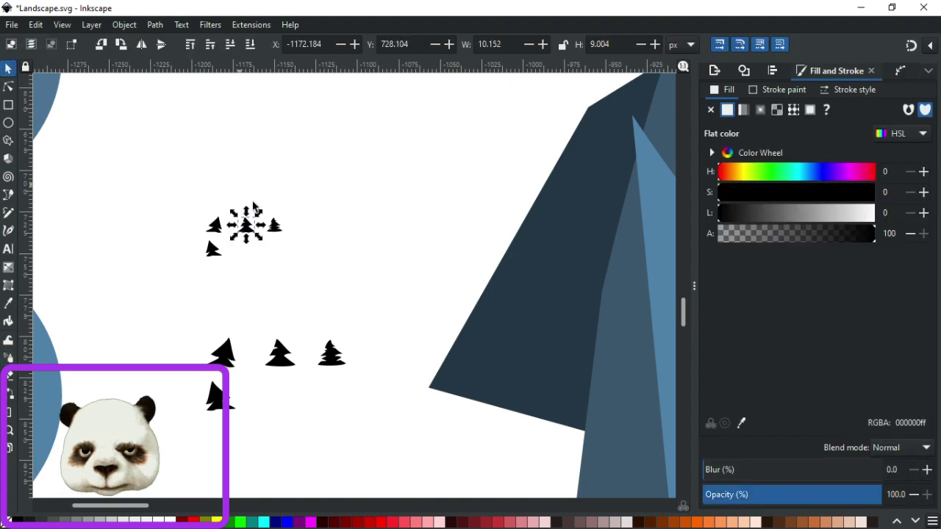
{"action": "left_click", "coordinate": [274, 228]}
{"action": "key", "text": "ctrl+s"}
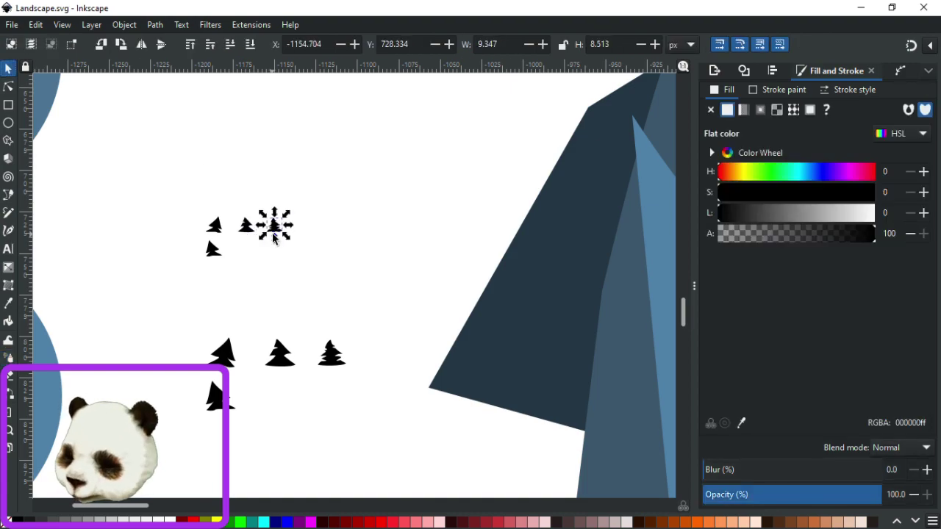
Spray the rightmost sample pine into the gaps along the slate hill's first rise, about X -50 to 100.
{"action": "key", "text": "a"}
{"action": "scroll", "coordinate": [411, 273], "scroll_direction": "down", "scroll_amount": 3}
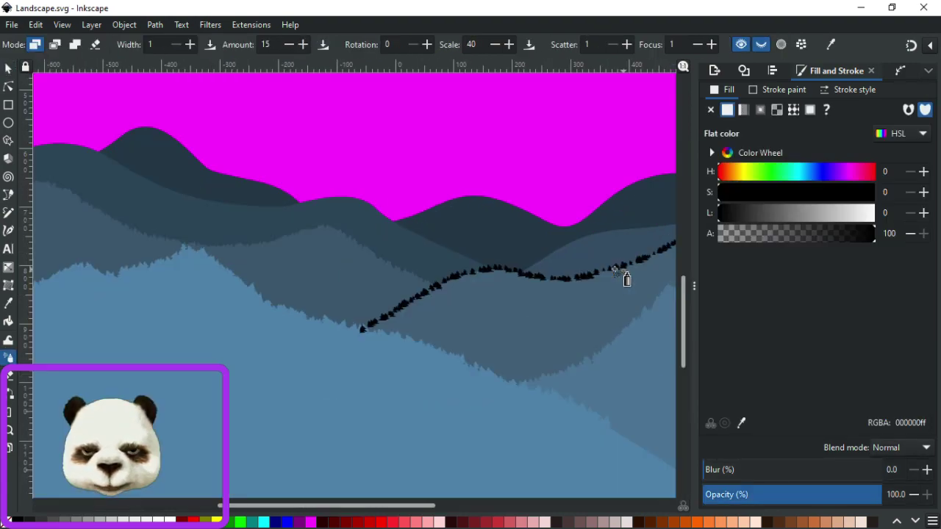
{"action": "scroll", "coordinate": [401, 332], "scroll_direction": "up", "scroll_amount": 3}
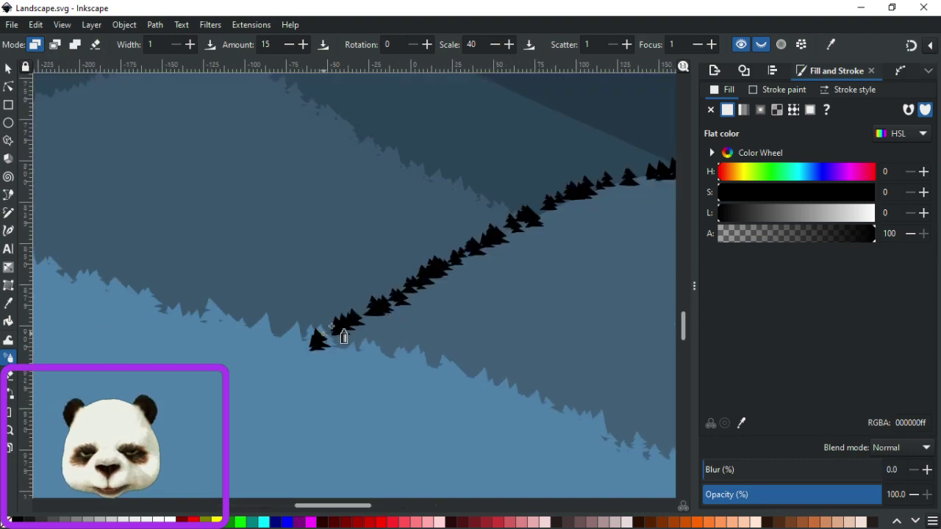
{"action": "mouse_move", "coordinate": [485, 248]}
{"action": "left_mouse_down"}
{"action": "mouse_move", "coordinate": [325, 334]}
{"action": "mouse_move", "coordinate": [350, 335]}
{"action": "left_mouse_up"}
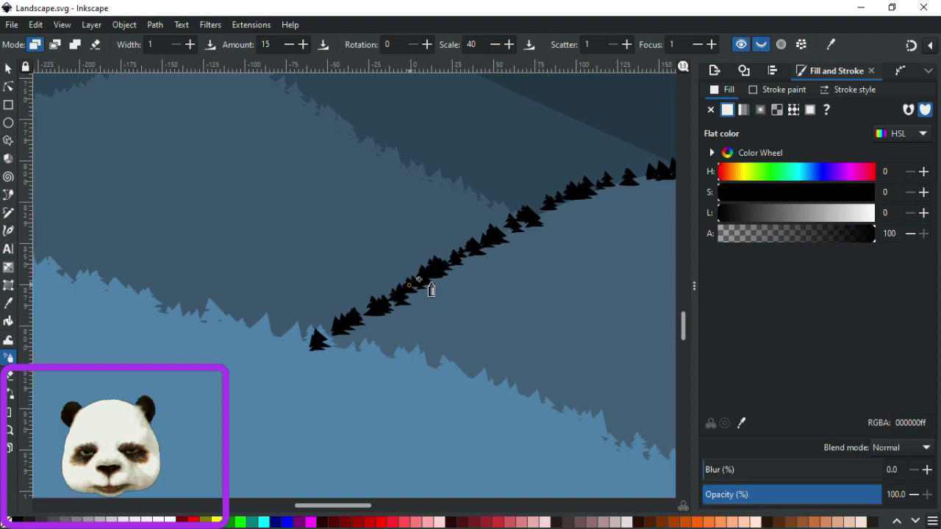
{"action": "left_click_drag", "start_coordinate": [527, 216], "coordinate": [563, 200]}
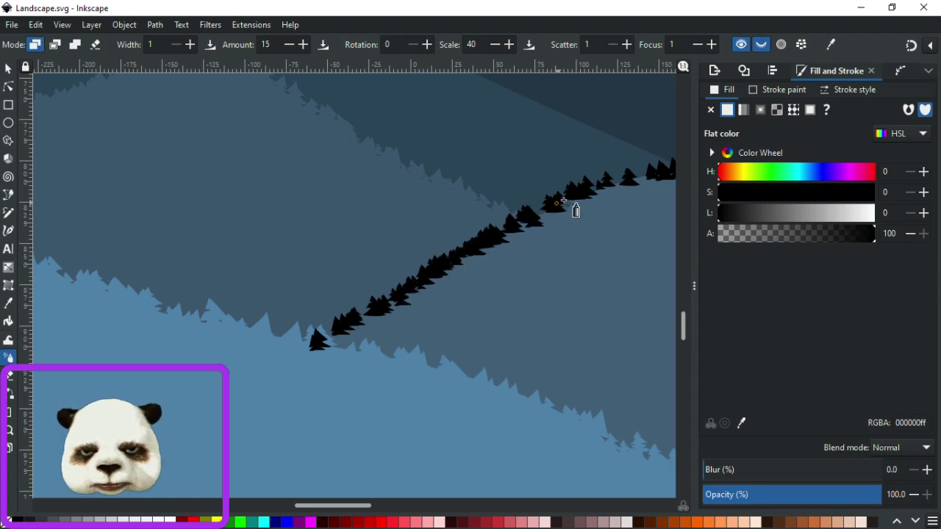
Spray more of this pine over the slate hill's first crest and dip, about X 150 to 390.
{"action": "mouse_move", "coordinate": [630, 195]}
{"action": "left_mouse_down"}
{"action": "mouse_move", "coordinate": [647, 178]}
{"action": "mouse_move", "coordinate": [455, 281]}
{"action": "mouse_move", "coordinate": [237, 335]}
{"action": "mouse_move", "coordinate": [258, 363]}
{"action": "left_mouse_up"}
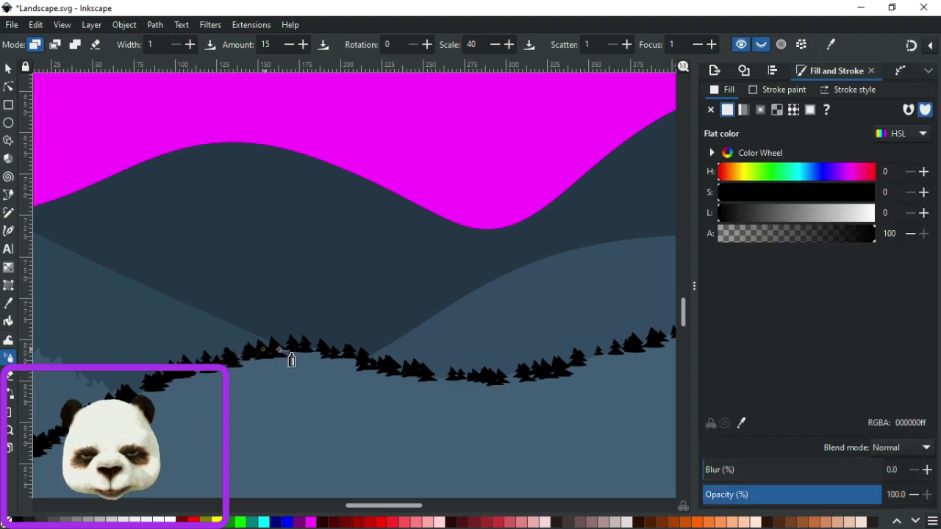
{"action": "left_click_drag", "start_coordinate": [327, 352], "coordinate": [368, 359]}
{"action": "left_click_drag", "start_coordinate": [463, 377], "coordinate": [536, 367]}
{"action": "left_click_drag", "start_coordinate": [643, 342], "coordinate": [621, 353]}
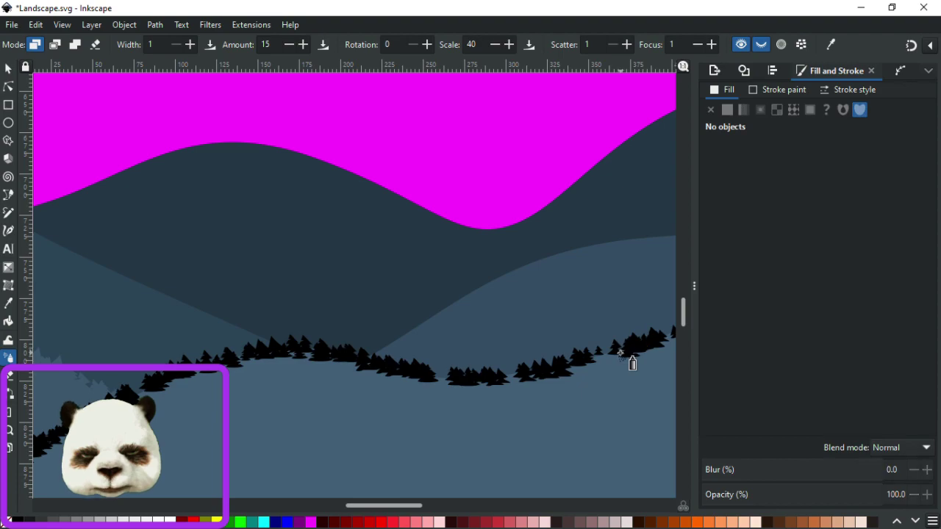
Thicken the pine row with the same pine over the slate hill's second rise and crest, about X 400 to 740.
{"action": "left_click_drag", "start_coordinate": [579, 411], "coordinate": [196, 459]}
{"action": "left_click_drag", "start_coordinate": [267, 399], "coordinate": [370, 360]}
{"action": "left_click_drag", "start_coordinate": [458, 296], "coordinate": [524, 269]}
{"action": "mouse_move", "coordinate": [585, 279]}
{"action": "left_mouse_down"}
{"action": "mouse_move", "coordinate": [343, 324]}
{"action": "mouse_move", "coordinate": [310, 319]}
{"action": "mouse_move", "coordinate": [355, 307]}
{"action": "mouse_move", "coordinate": [309, 317]}
{"action": "mouse_move", "coordinate": [402, 314]}
{"action": "mouse_move", "coordinate": [404, 302]}
{"action": "mouse_move", "coordinate": [368, 302]}
{"action": "mouse_move", "coordinate": [440, 292]}
{"action": "mouse_move", "coordinate": [513, 312]}
{"action": "left_mouse_up"}
{"action": "key", "text": "Escape"}
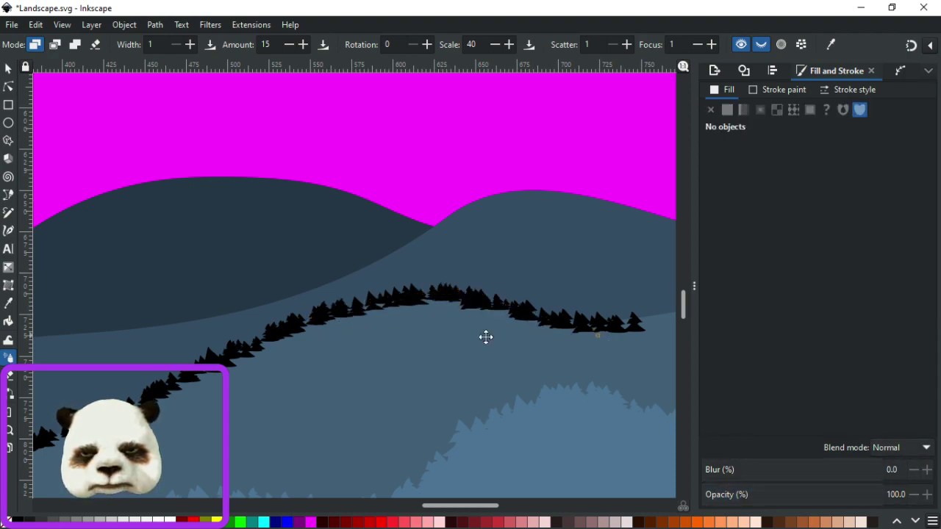
Fill the gaps in the pine group beyond the dip with the same pine, about X 780 to 925.
{"action": "scroll", "coordinate": [200, 358], "scroll_direction": "right", "scroll_amount": 5}
{"action": "left_click", "coordinate": [268, 331]}
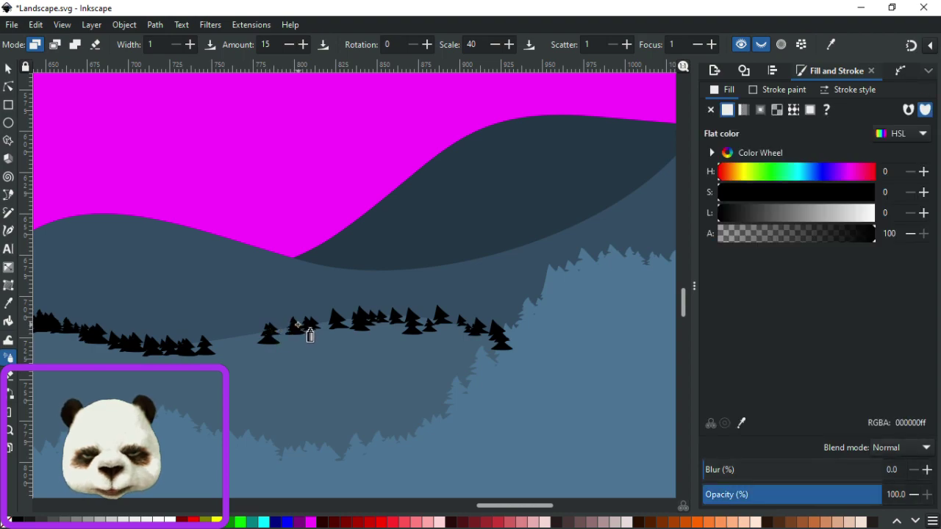
{"action": "mouse_move", "coordinate": [287, 343]}
{"action": "left_mouse_down"}
{"action": "mouse_move", "coordinate": [347, 325]}
{"action": "mouse_move", "coordinate": [422, 326]}
{"action": "mouse_move", "coordinate": [499, 335]}
{"action": "mouse_move", "coordinate": [536, 363]}
{"action": "left_mouse_up"}
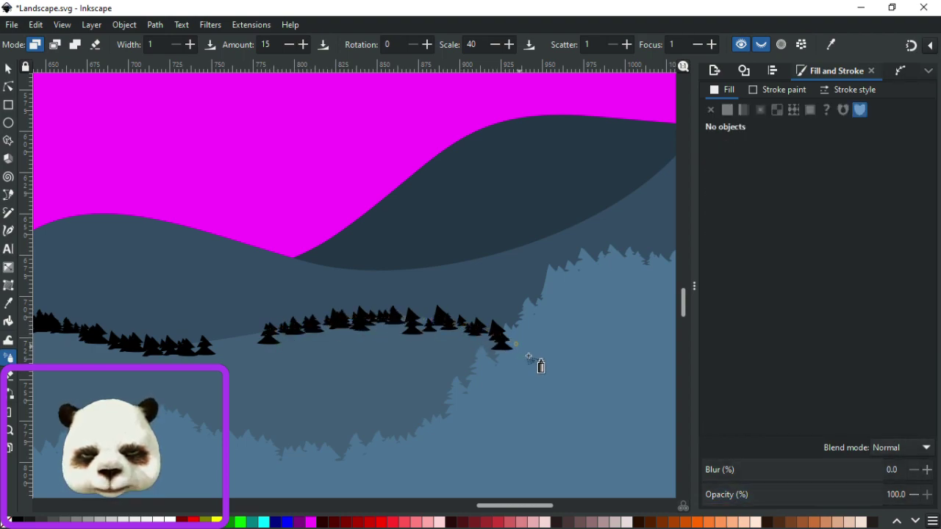
Spray the same pine along the slate hill's last rise, about X 1070 to 1175.
{"action": "scroll", "coordinate": [531, 378], "scroll_direction": "down", "scroll_amount": 4}
{"action": "scroll", "coordinate": [539, 357], "scroll_direction": "up", "scroll_amount": 4}
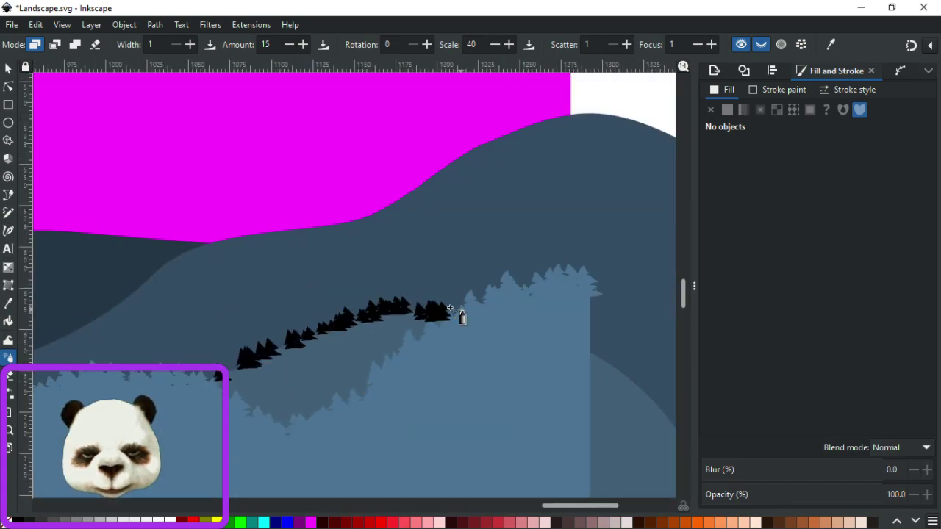
{"action": "left_click_drag", "start_coordinate": [368, 327], "coordinate": [226, 372]}
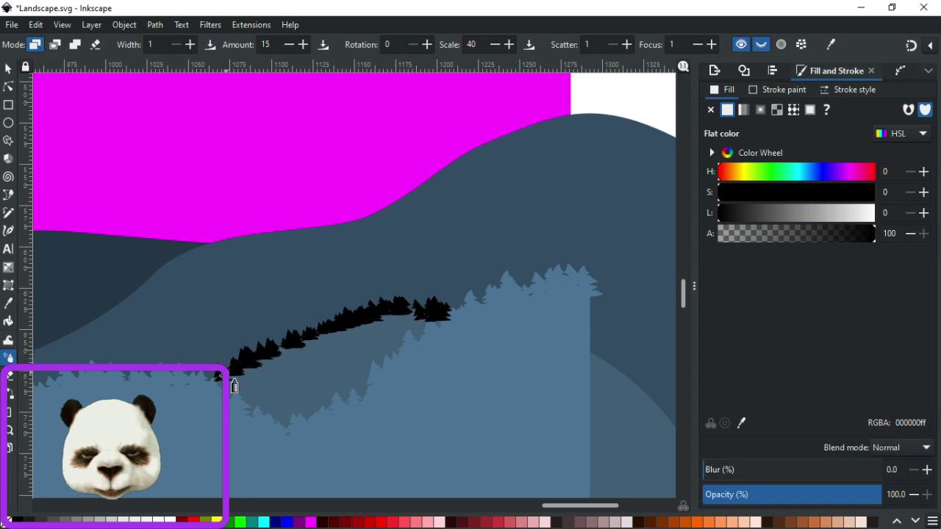
{"action": "key", "text": "Escape"}
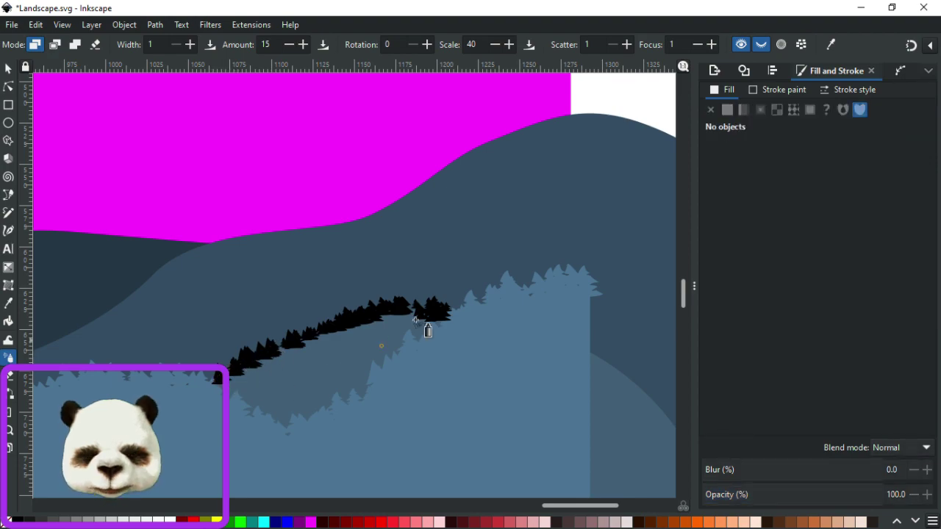
Move a single pine on the last crest into the neighbouring gap, at about X 1179, Y 631.
{"action": "left_click", "coordinate": [8, 73]}
{"action": "left_click", "coordinate": [300, 279]}
{"action": "scroll", "coordinate": [486, 365], "scroll_direction": "up", "scroll_amount": 5}
{"action": "scroll", "coordinate": [105, 152], "scroll_direction": "down", "scroll_amount": 2}
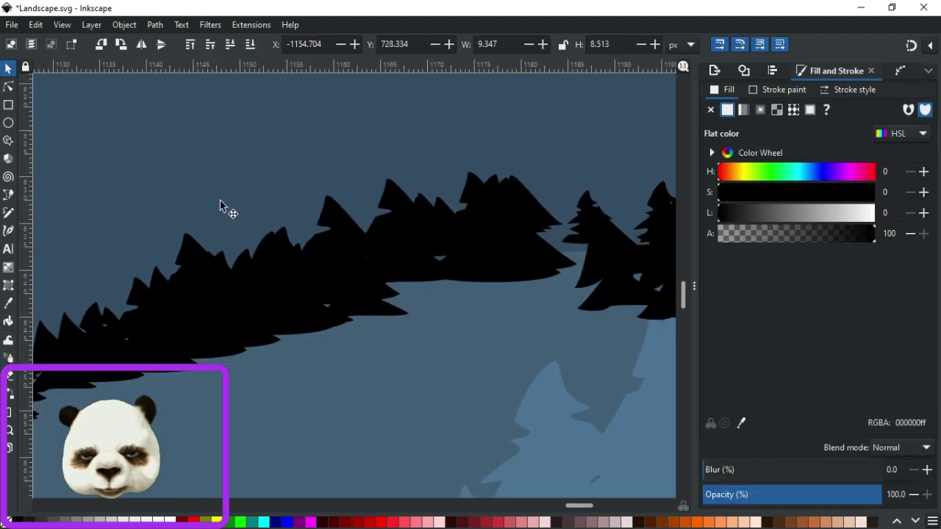
{"action": "left_click_drag", "start_coordinate": [538, 212], "coordinate": [607, 262]}
Reposition two pines in the group beyond the dip to about X 870, Y 706 and X 858, Y 704.
{"action": "scroll", "coordinate": [441, 321], "scroll_direction": "down", "scroll_amount": 2}
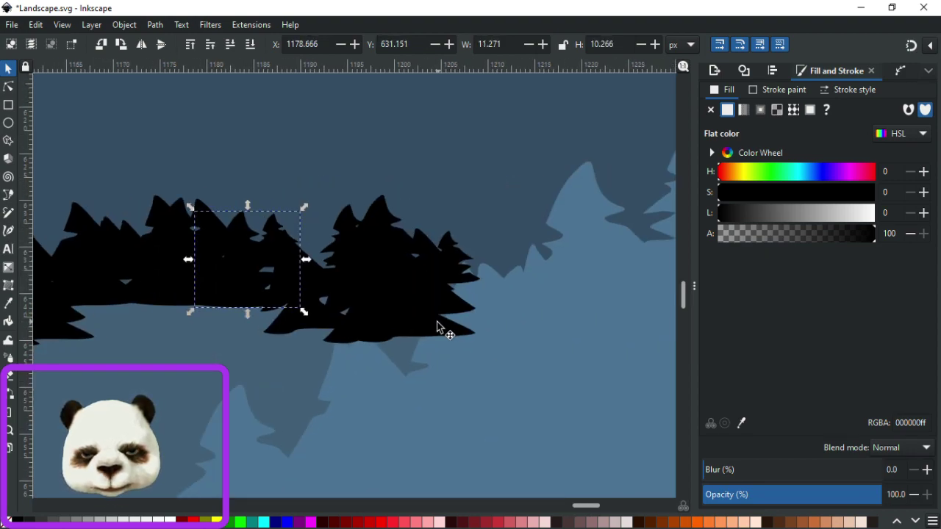
{"action": "scroll", "coordinate": [437, 322], "scroll_direction": "down", "scroll_amount": 3}
{"action": "scroll", "coordinate": [446, 330], "scroll_direction": "up", "scroll_amount": 5}
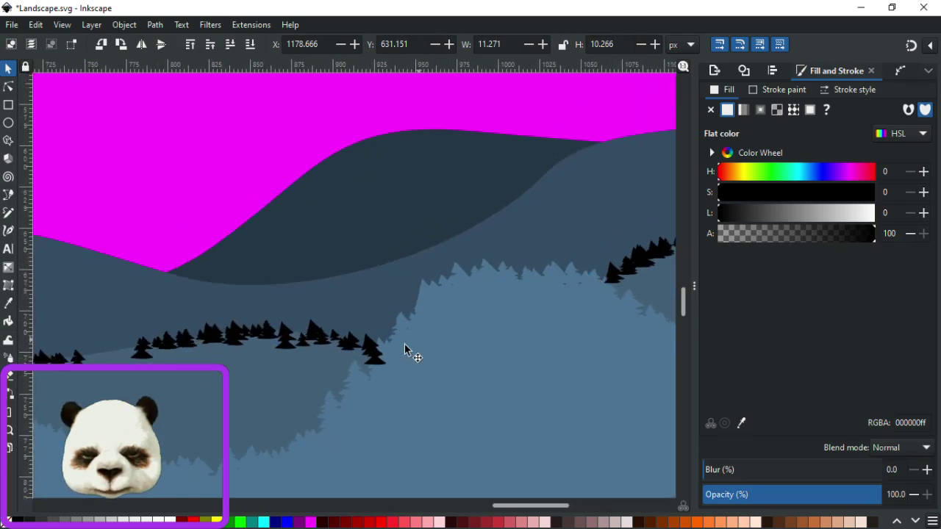
{"action": "left_click", "coordinate": [395, 390]}
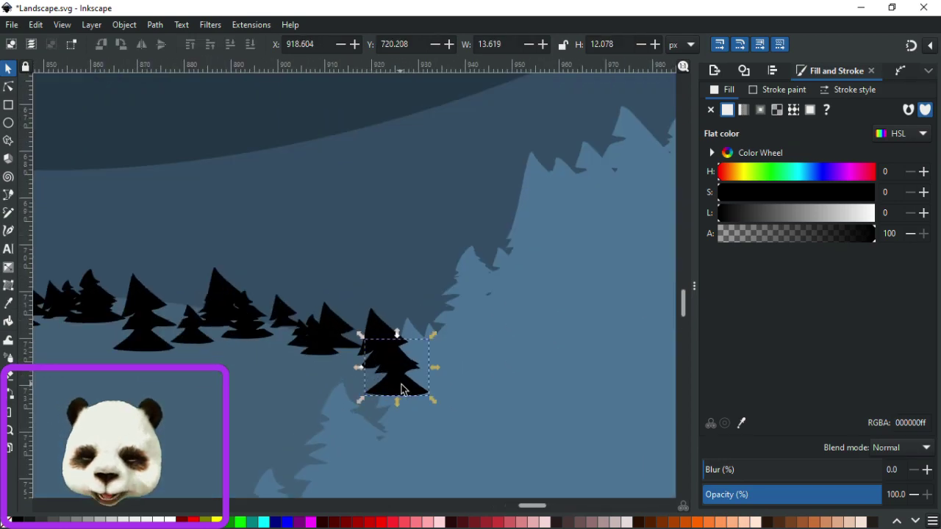
{"action": "left_click", "coordinate": [287, 375]}
{"action": "scroll", "coordinate": [390, 368], "scroll_direction": "left", "scroll_amount": 3}
{"action": "left_click_drag", "start_coordinate": [332, 361], "coordinate": [357, 351]}
{"action": "scroll", "coordinate": [441, 360], "scroll_direction": "left", "scroll_amount": 3}
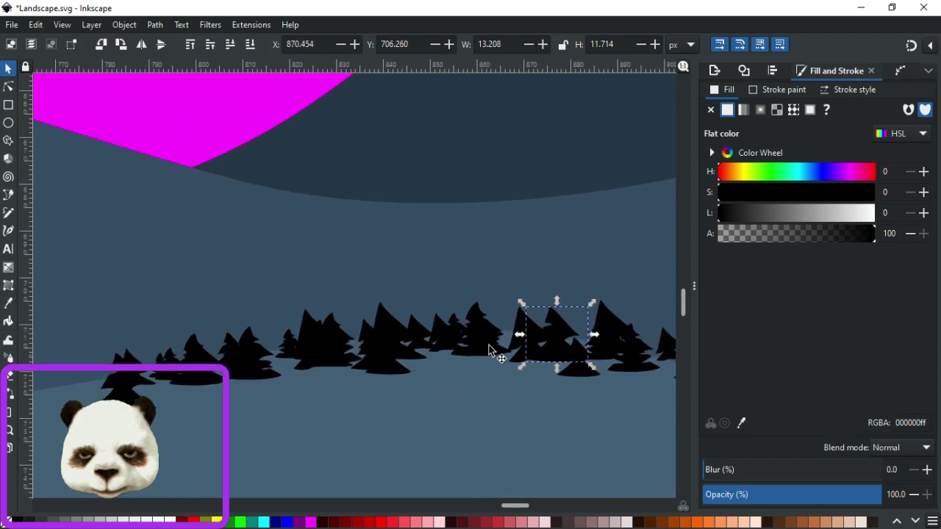
{"action": "left_click", "coordinate": [480, 337]}
{"action": "left_click_drag", "start_coordinate": [489, 338], "coordinate": [508, 333]}
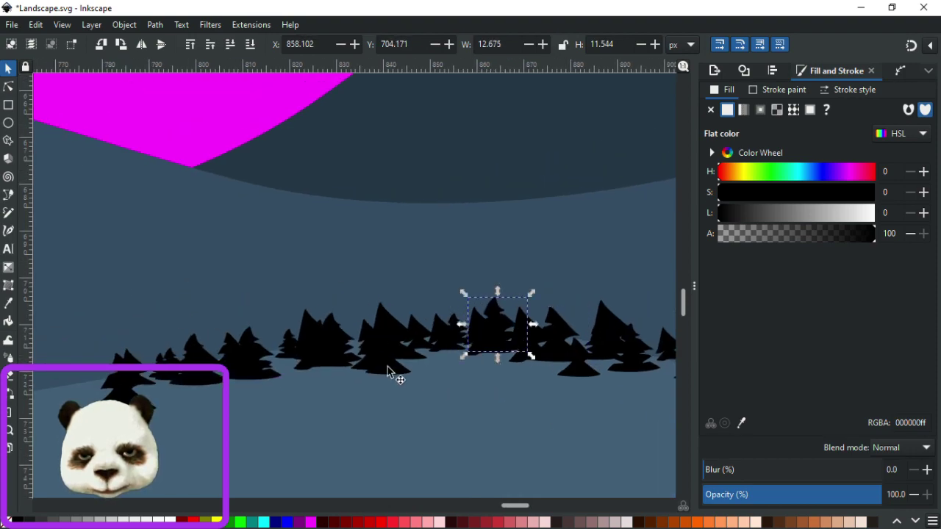
Adjust the two pines bordering the wide gap at the dip to about X 776, Y 715 and X 736, Y 721.
{"action": "scroll", "coordinate": [322, 373], "scroll_direction": "down", "scroll_amount": 3}
{"action": "scroll", "coordinate": [586, 390], "scroll_direction": "up", "scroll_amount": 3}
{"action": "scroll", "coordinate": [586, 391], "scroll_direction": "left", "scroll_amount": 4}
{"action": "left_click", "coordinate": [561, 356]}
{"action": "left_click_drag", "start_coordinate": [567, 351], "coordinate": [560, 350]}
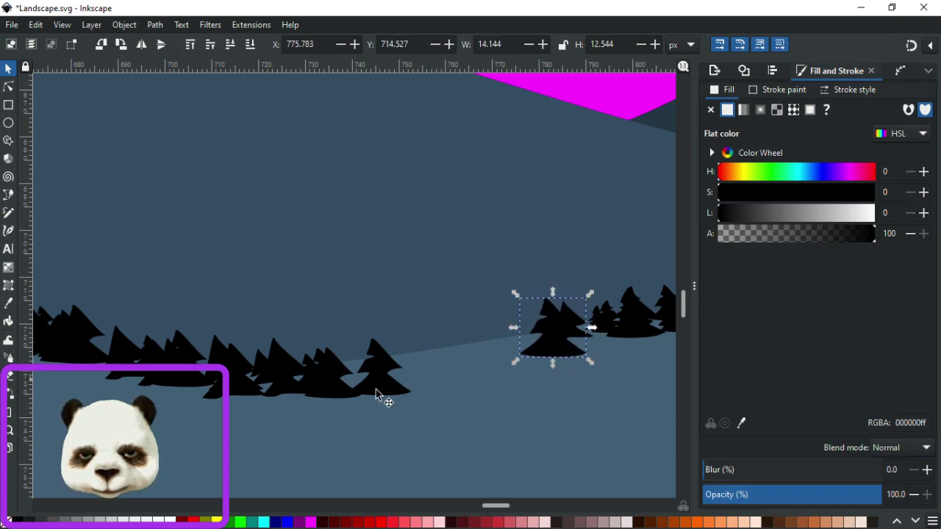
{"action": "left_click", "coordinate": [371, 388]}
{"action": "left_click_drag", "start_coordinate": [384, 377], "coordinate": [372, 374]}
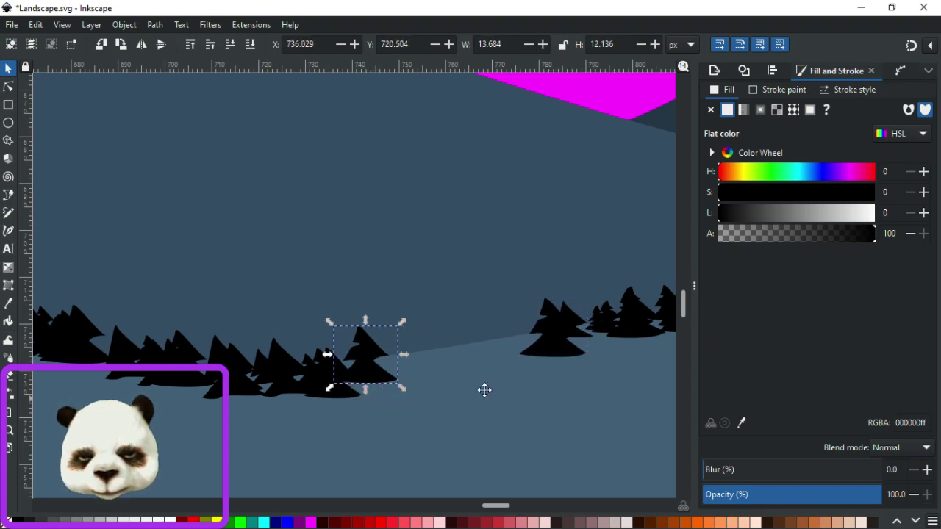
Move a pine from the group right of the wide gap to the end of the group left of it.
{"action": "scroll", "coordinate": [559, 387], "scroll_direction": "left", "scroll_amount": 3}
{"action": "scroll", "coordinate": [515, 368], "scroll_direction": "up", "scroll_amount": 1}
{"action": "scroll", "coordinate": [529, 361], "scroll_direction": "right", "scroll_amount": 5}
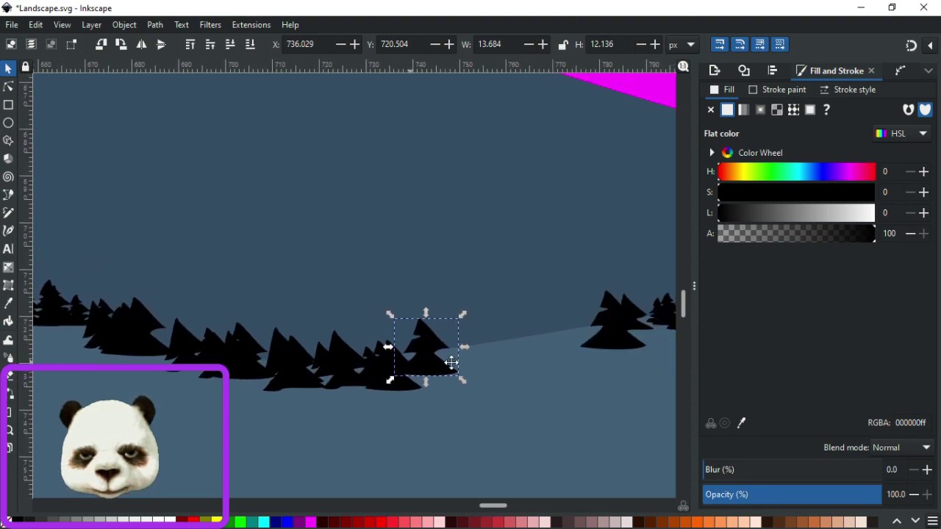
{"action": "left_click", "coordinate": [588, 321]}
{"action": "left_click_drag", "start_coordinate": [592, 311], "coordinate": [291, 359]}
Fine-tune the group left of the gap, placing its end pine at about X 742, Y 725 and another at X 708, Y 729.
{"action": "left_click", "coordinate": [258, 367]}
{"action": "key", "text": "Escape"}
{"action": "left_click", "coordinate": [263, 382]}
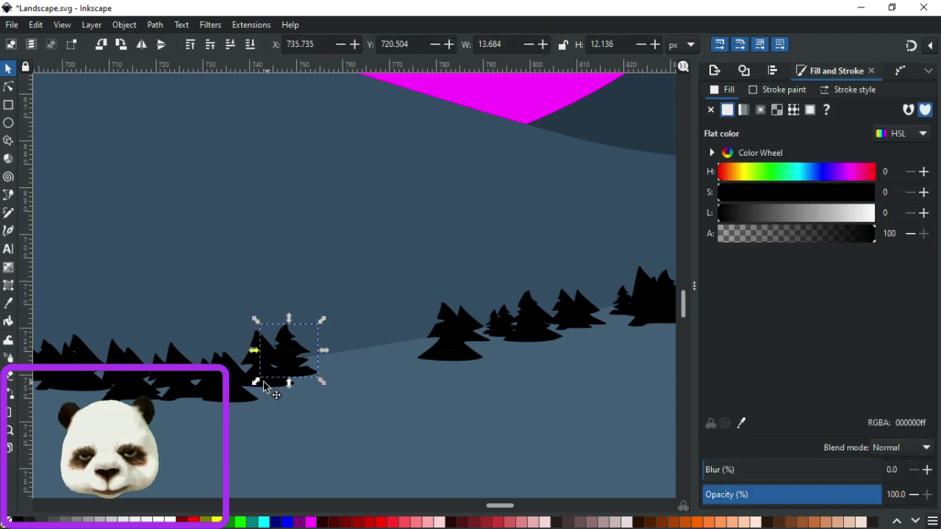
{"action": "left_click", "coordinate": [294, 357]}
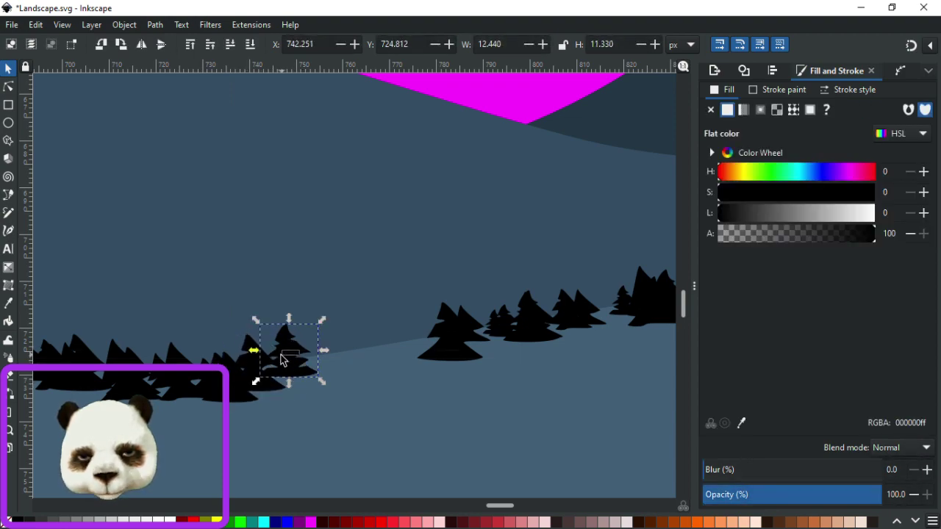
{"action": "key", "text": "Escape"}
{"action": "mouse_move", "coordinate": [292, 359]}
{"action": "left_mouse_down"}
{"action": "mouse_move", "coordinate": [276, 360]}
{"action": "mouse_move", "coordinate": [284, 356]}
{"action": "left_mouse_up"}
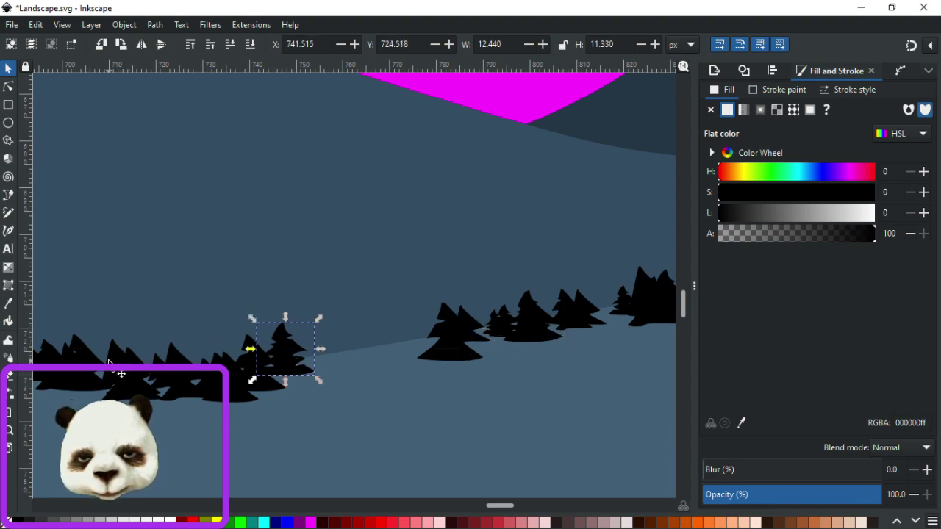
{"action": "left_click", "coordinate": [111, 363]}
{"action": "mouse_move", "coordinate": [153, 388]}
{"action": "left_mouse_down"}
{"action": "mouse_move", "coordinate": [441, 361]}
{"action": "mouse_move", "coordinate": [95, 383]}
{"action": "mouse_move", "coordinate": [154, 368]}
{"action": "mouse_move", "coordinate": [356, 355]}
{"action": "mouse_move", "coordinate": [444, 330]}
{"action": "mouse_move", "coordinate": [203, 378]}
{"action": "mouse_move", "coordinate": [156, 373]}
{"action": "left_mouse_up"}
Move a small pine from around X 808 to the start of the group right of the gap, at about X 773, Y 716.
{"action": "scroll", "coordinate": [409, 336], "scroll_direction": "right", "scroll_amount": 4}
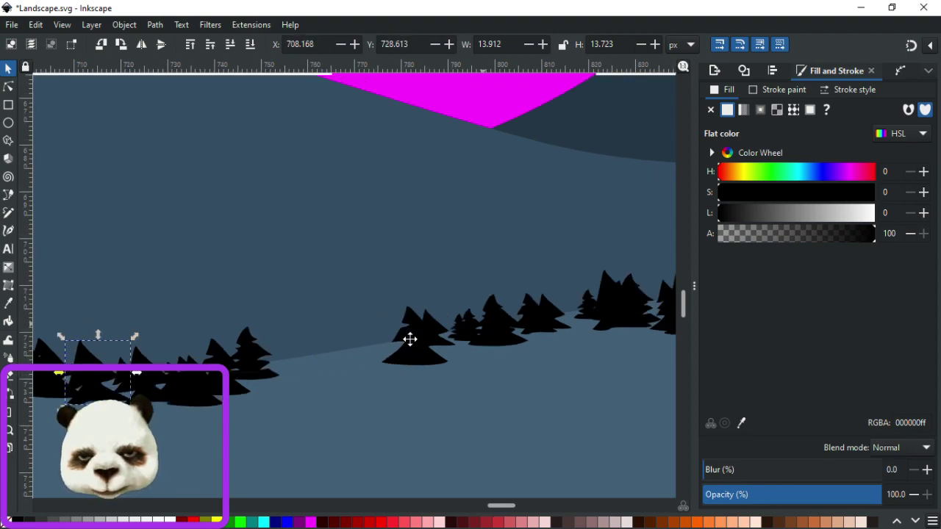
{"action": "left_click", "coordinate": [468, 341]}
{"action": "key", "text": "Escape"}
{"action": "left_click", "coordinate": [460, 335]}
{"action": "left_click", "coordinate": [474, 344]}
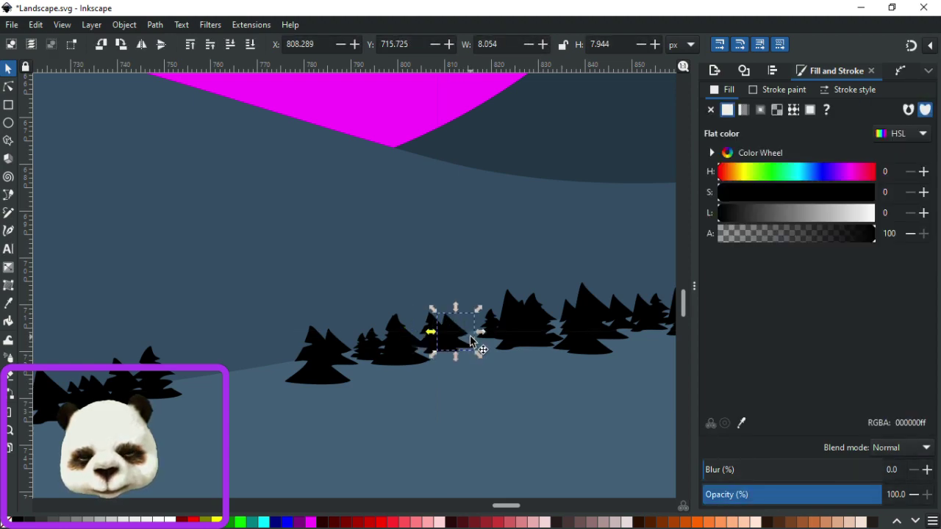
{"action": "scroll", "coordinate": [479, 343], "scroll_direction": "up", "scroll_amount": 2}
{"action": "left_click_drag", "start_coordinate": [441, 326], "coordinate": [102, 357]}
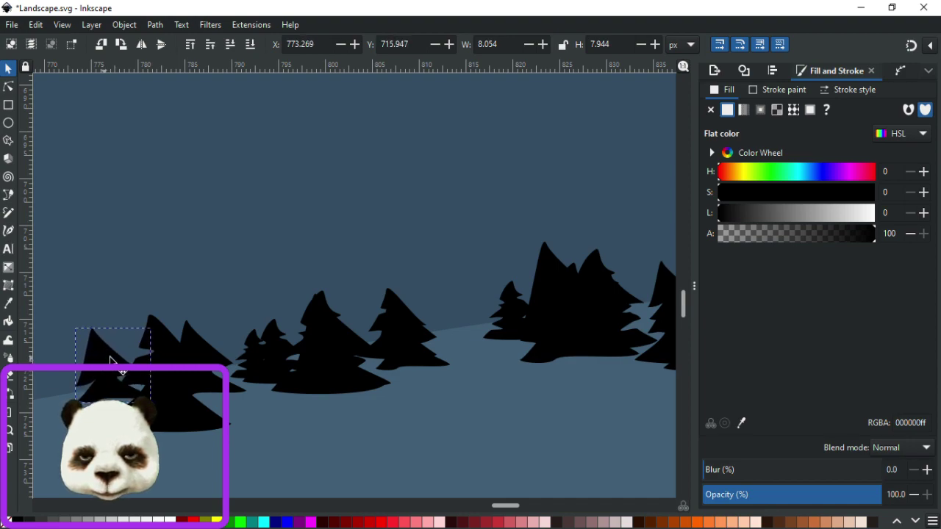
Close the small gap within the right group by moving two pines to about X 809, Y 711 and X 813, Y 712.
{"action": "left_click", "coordinate": [403, 336]}
{"action": "left_click_drag", "start_coordinate": [428, 327], "coordinate": [481, 316]}
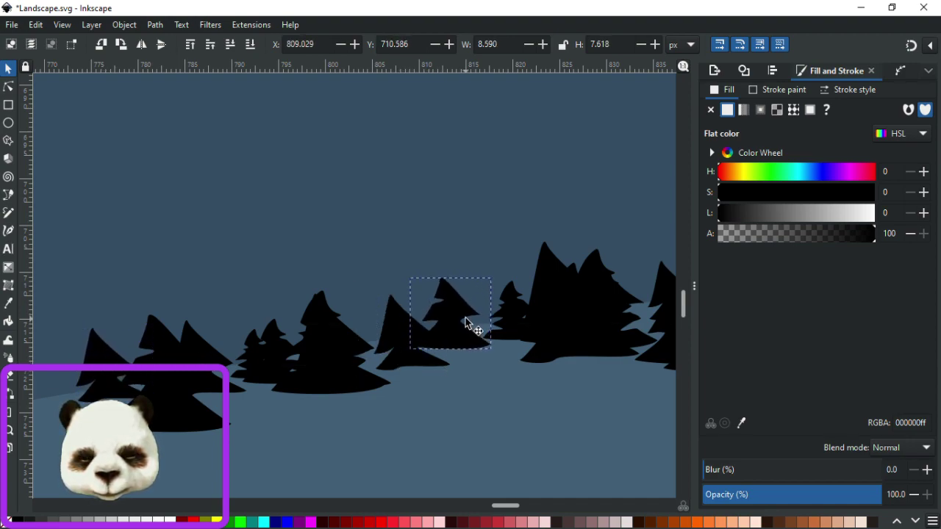
{"action": "left_click", "coordinate": [559, 302]}
{"action": "left_click_drag", "start_coordinate": [563, 305], "coordinate": [470, 331]}
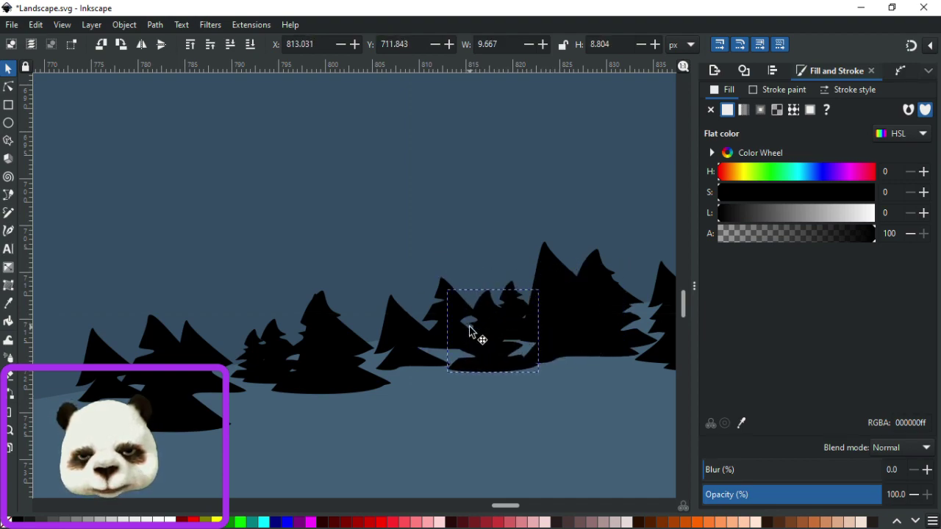
{"action": "left_click", "coordinate": [398, 327]}
{"action": "left_click", "coordinate": [506, 199]}
{"action": "scroll", "coordinate": [530, 235], "scroll_direction": "down", "scroll_amount": 2}
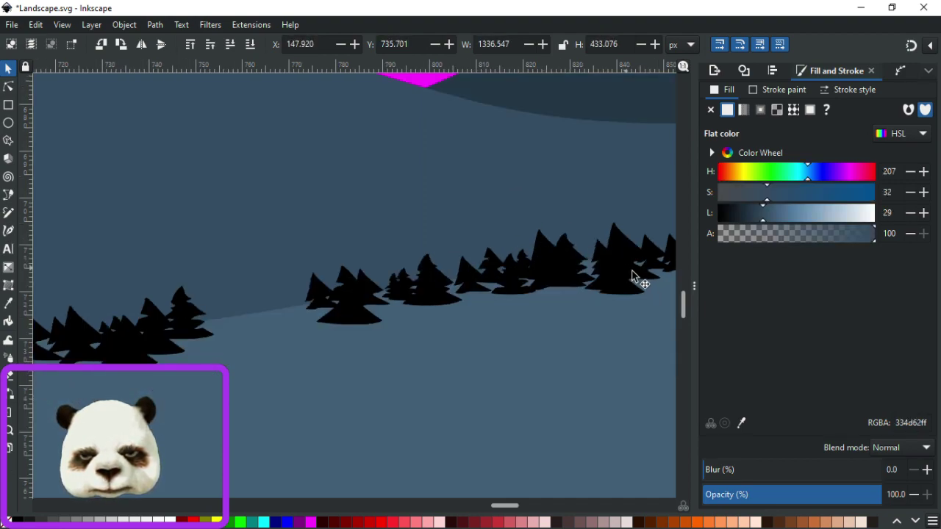
Move a small pine within the group right of the wide gap to about X 804, filling the opening between its neighbours.
{"action": "scroll", "coordinate": [624, 259], "scroll_direction": "up", "scroll_amount": 1}
{"action": "left_click", "coordinate": [543, 255]}
{"action": "left_click_drag", "start_coordinate": [542, 263], "coordinate": [375, 296]}
{"action": "left_click", "coordinate": [409, 255]}
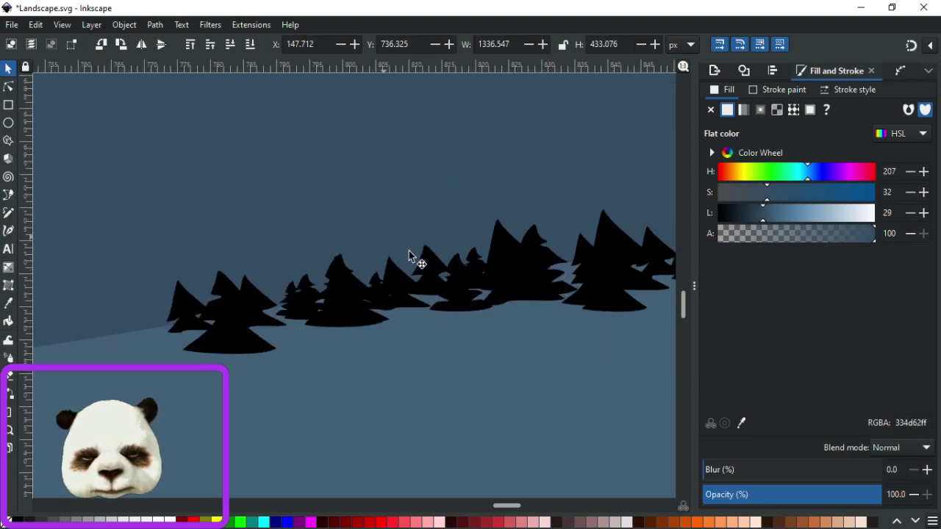
Shift the large pine near the start of the right group to about X 777 and nudge the small pine near X 790.
{"action": "scroll", "coordinate": [409, 255], "scroll_direction": "down", "scroll_amount": 3}
{"action": "scroll", "coordinate": [417, 277], "scroll_direction": "up", "scroll_amount": 3}
{"action": "left_click", "coordinate": [321, 314]}
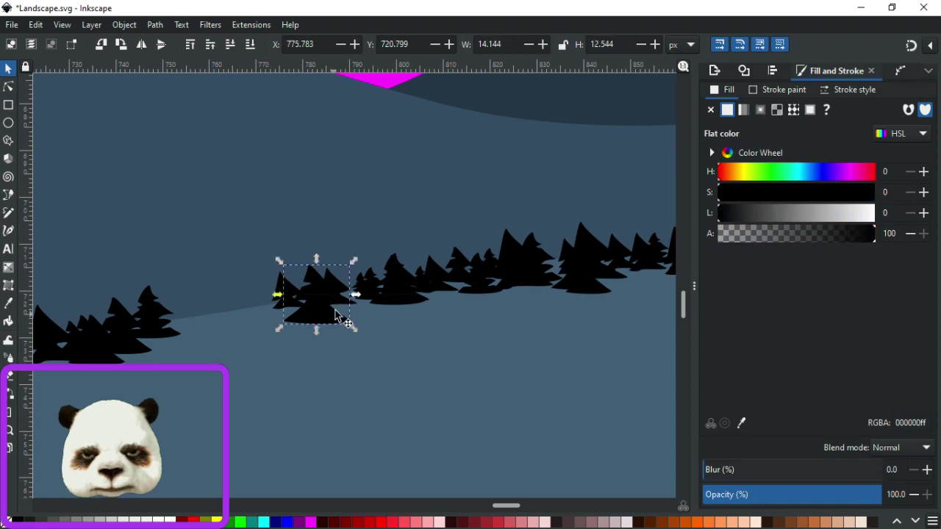
{"action": "scroll", "coordinate": [335, 286], "scroll_direction": "up", "scroll_amount": 3}
{"action": "left_click", "coordinate": [328, 305], "text": "shift"}
{"action": "left_click_drag", "start_coordinate": [277, 391], "coordinate": [316, 366]}
{"action": "left_click", "coordinate": [405, 134]}
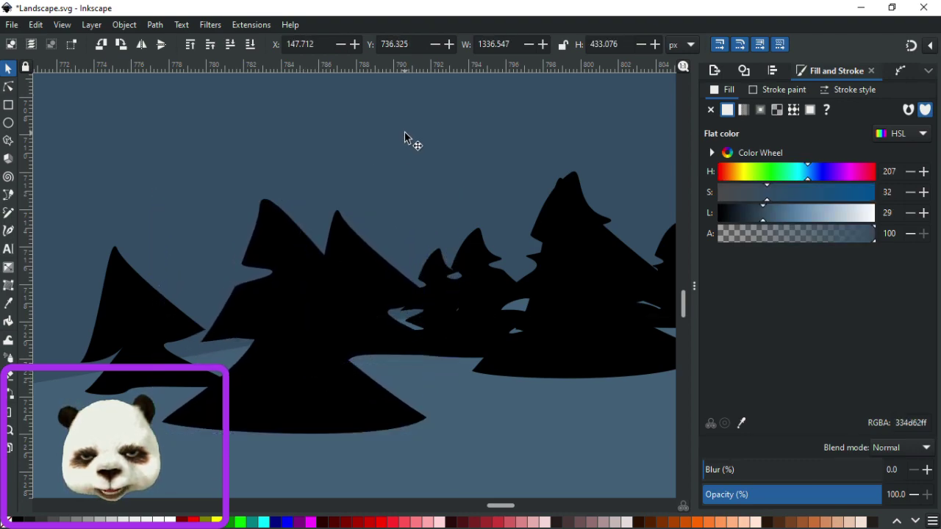
{"action": "left_click", "coordinate": [437, 267]}
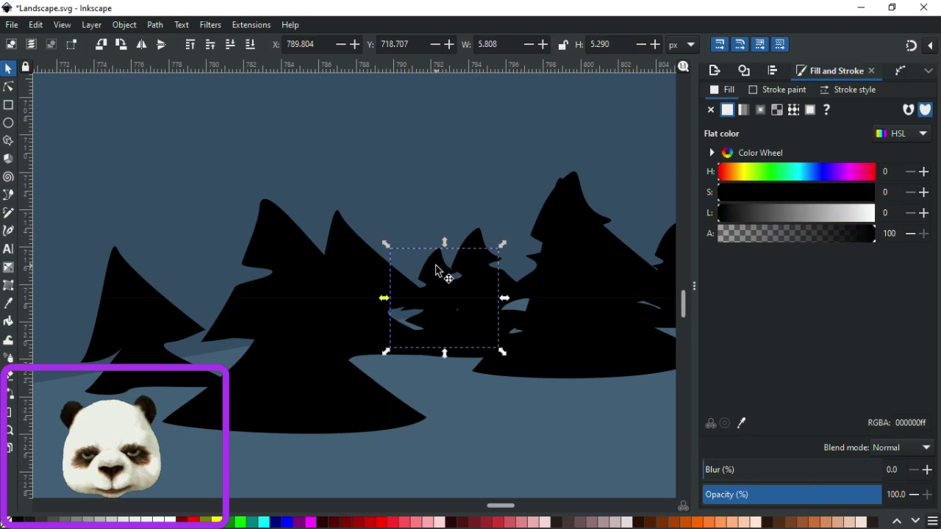
{"action": "key", "text": "n"}
{"action": "left_click", "coordinate": [9, 68]}
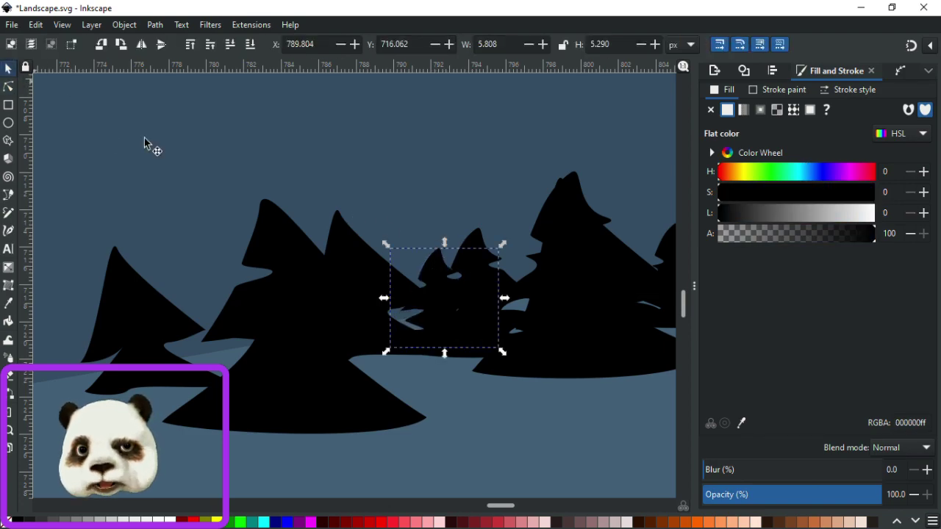
{"action": "mouse_move", "coordinate": [448, 269]}
{"action": "left_mouse_down"}
{"action": "mouse_move", "coordinate": [439, 262]}
{"action": "mouse_move", "coordinate": [446, 271]}
{"action": "left_mouse_up"}
{"action": "left_click", "coordinate": [436, 138]}
Reposition two pines on the descending stretch of the ridge, at about X 878, Y 709 and X 898, Y 713.
{"action": "scroll", "coordinate": [435, 138], "scroll_direction": "down", "scroll_amount": 6, "text": "ctrl"}
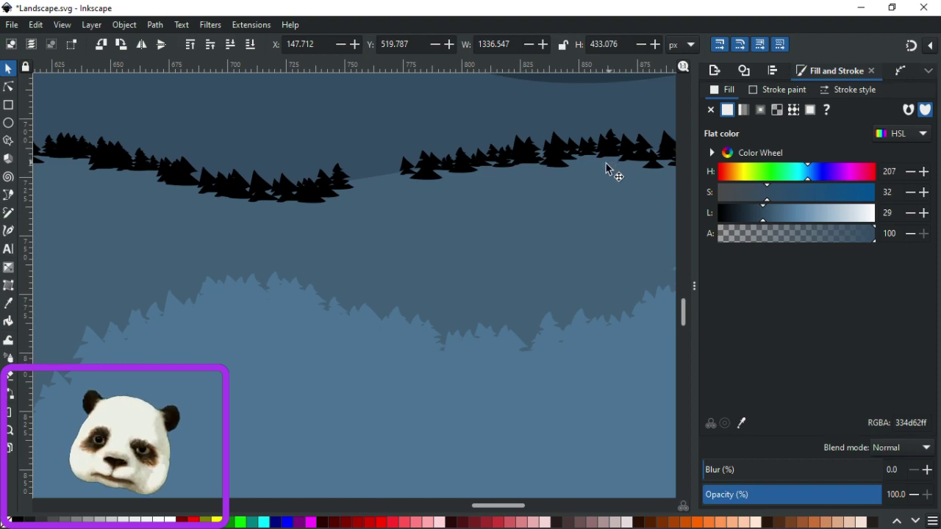
{"action": "scroll", "coordinate": [319, 273], "scroll_direction": "up", "scroll_amount": 2, "text": "ctrl"}
{"action": "scroll", "coordinate": [419, 279], "scroll_direction": "up", "scroll_amount": 2, "text": "ctrl"}
{"action": "scroll", "coordinate": [275, 258], "scroll_direction": "up", "scroll_amount": 1, "text": "ctrl"}
{"action": "left_click", "coordinate": [273, 269]}
{"action": "left_click_drag", "start_coordinate": [274, 269], "coordinate": [283, 230]}
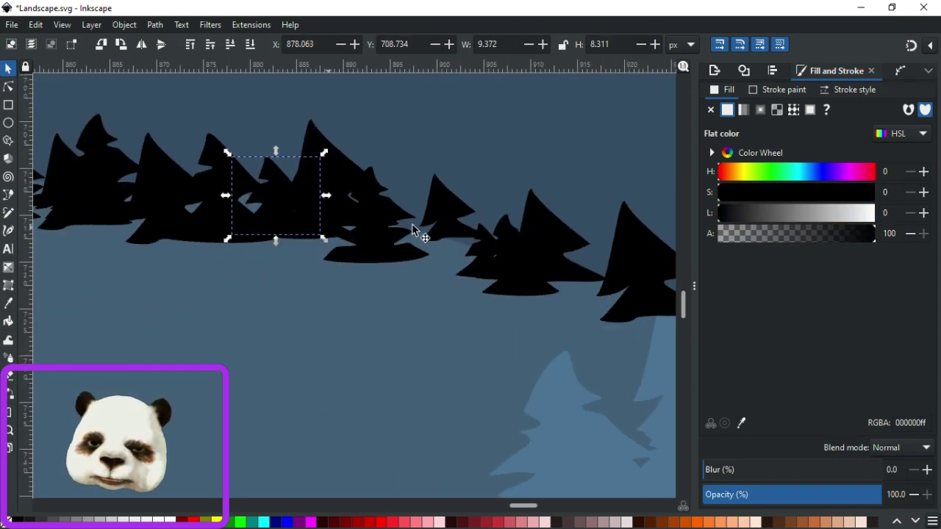
{"action": "left_click", "coordinate": [445, 204]}
{"action": "left_click_drag", "start_coordinate": [451, 214], "coordinate": [451, 225]}
Move a pine on the rising stretch left of the wide gap to about X 542, Y 724.
{"action": "left_click_drag", "start_coordinate": [617, 248], "coordinate": [360, 255]}
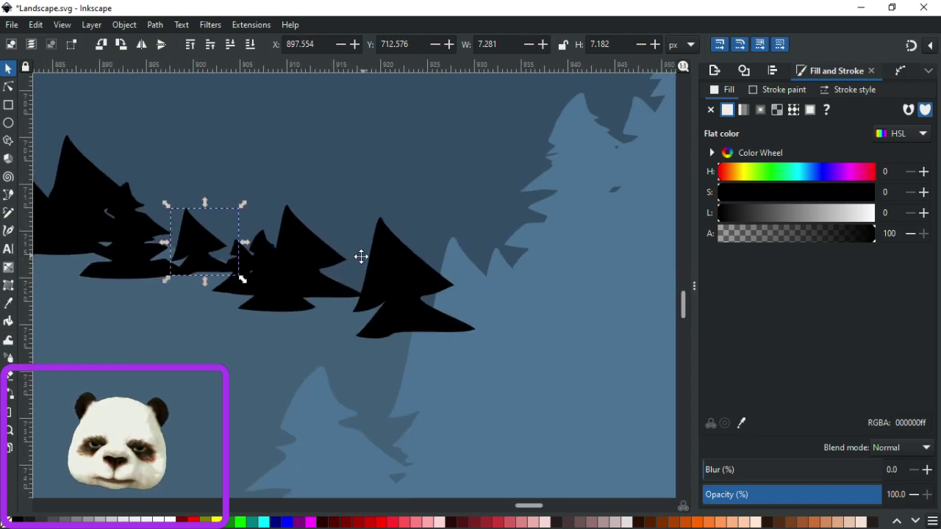
{"action": "scroll", "coordinate": [360, 255], "scroll_direction": "left", "scroll_amount": 15}
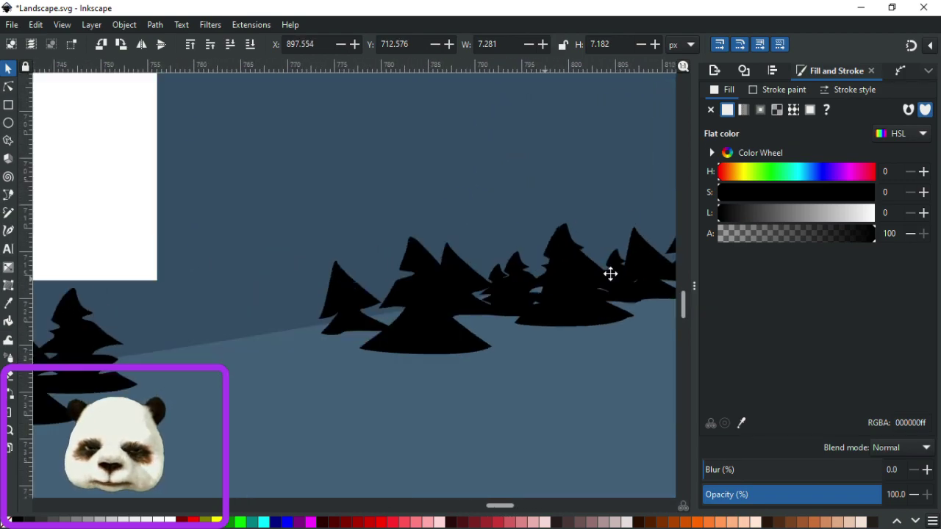
{"action": "scroll", "coordinate": [610, 273], "scroll_direction": "left", "scroll_amount": 9}
{"action": "scroll", "coordinate": [493, 324], "scroll_direction": "left", "scroll_amount": 8}
{"action": "scroll", "coordinate": [319, 282], "scroll_direction": "up", "scroll_amount": 1}
{"action": "scroll", "coordinate": [341, 330], "scroll_direction": "left", "scroll_amount": 8}
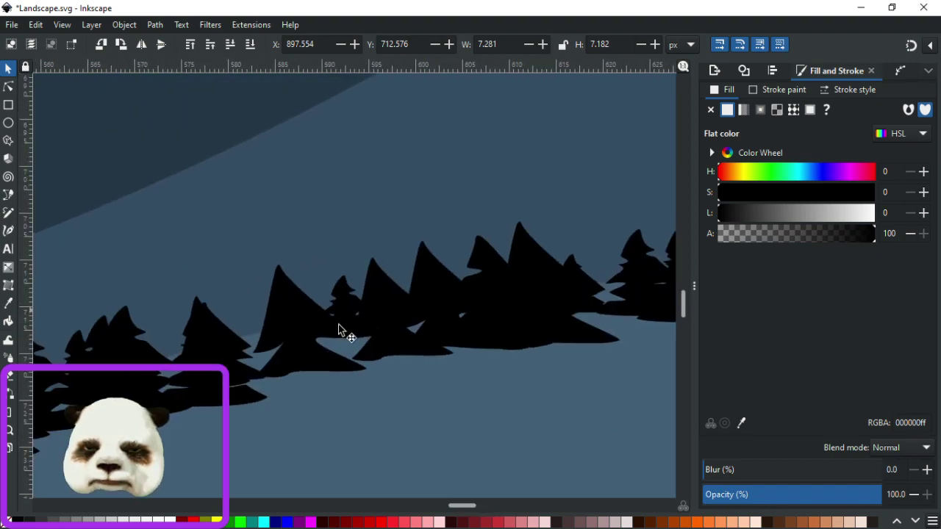
{"action": "scroll", "coordinate": [564, 232], "scroll_direction": "left", "scroll_amount": 4}
{"action": "scroll", "coordinate": [564, 231], "scroll_direction": "down", "scroll_amount": 2}
{"action": "scroll", "coordinate": [450, 253], "scroll_direction": "left", "scroll_amount": 4}
{"action": "left_click", "coordinate": [410, 258]}
{"action": "left_click_drag", "start_coordinate": [409, 258], "coordinate": [428, 245]}
Close the gap beside the lone pine near X 440 by moving a neighbouring pine to about X 441, Y 771.
{"action": "scroll", "coordinate": [330, 298], "scroll_direction": "left", "scroll_amount": 3}
{"action": "scroll", "coordinate": [383, 280], "scroll_direction": "down", "scroll_amount": 1}
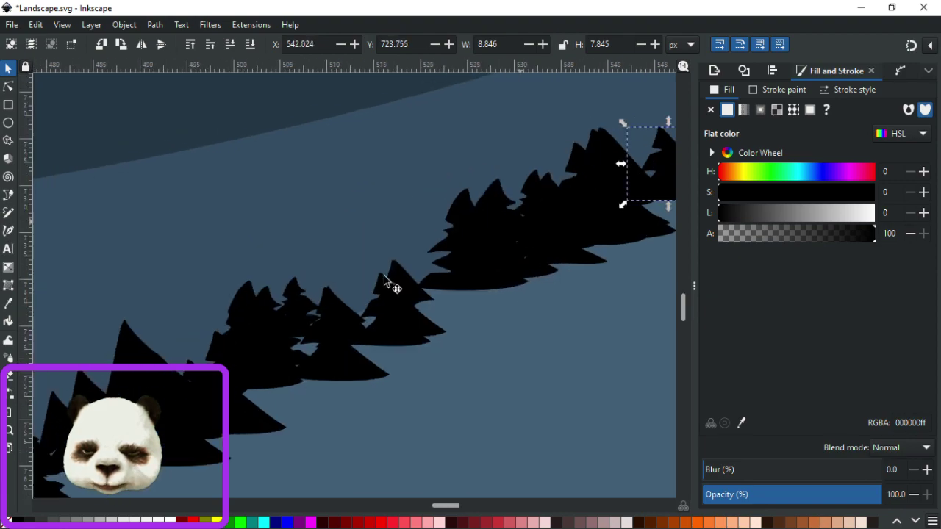
{"action": "scroll", "coordinate": [367, 277], "scroll_direction": "down", "scroll_amount": 3}
{"action": "scroll", "coordinate": [275, 317], "scroll_direction": "left", "scroll_amount": 15}
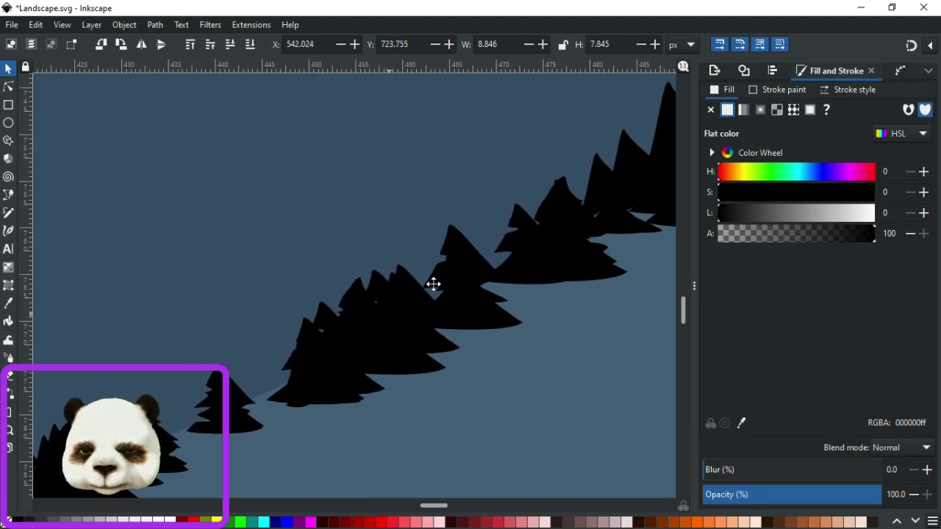
{"action": "left_click_drag", "start_coordinate": [334, 339], "coordinate": [327, 357]}
{"action": "left_click", "coordinate": [445, 310]}
{"action": "left_click_drag", "start_coordinate": [448, 311], "coordinate": [373, 317]}
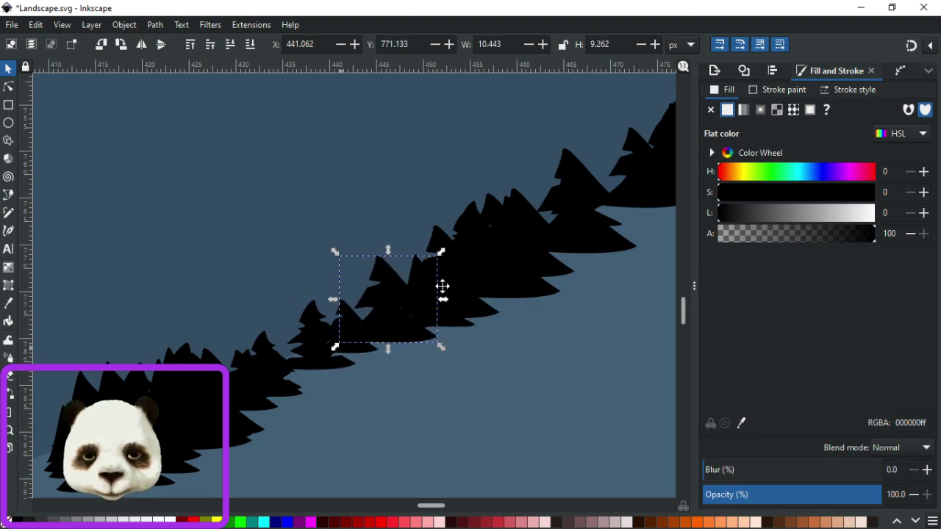
Tighten the next stretch down the slope, placing a small pine at about X 394, Y 792.
{"action": "scroll", "coordinate": [353, 324], "scroll_direction": "down", "scroll_amount": 3}
{"action": "scroll", "coordinate": [353, 323], "scroll_direction": "left", "scroll_amount": 4}
{"action": "left_click_drag", "start_coordinate": [258, 339], "coordinate": [201, 358]}
{"action": "scroll", "coordinate": [352, 345], "scroll_direction": "down", "scroll_amount": 2}
{"action": "scroll", "coordinate": [353, 346], "scroll_direction": "left", "scroll_amount": 5}
{"action": "left_click_drag", "start_coordinate": [273, 338], "coordinate": [323, 324]}
Fill the gap near X 360 with a pine at about X 357, Y 802 and nudge the small pine next to it.
{"action": "scroll", "coordinate": [309, 342], "scroll_direction": "down", "scroll_amount": 1}
{"action": "scroll", "coordinate": [309, 342], "scroll_direction": "left", "scroll_amount": 6}
{"action": "scroll", "coordinate": [500, 327], "scroll_direction": "left", "scroll_amount": 5}
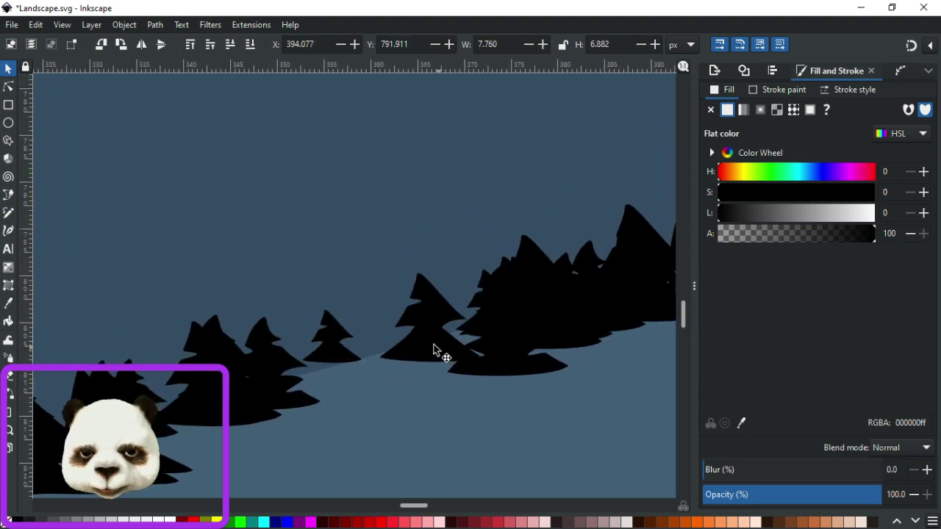
{"action": "left_click_drag", "start_coordinate": [518, 330], "coordinate": [343, 376]}
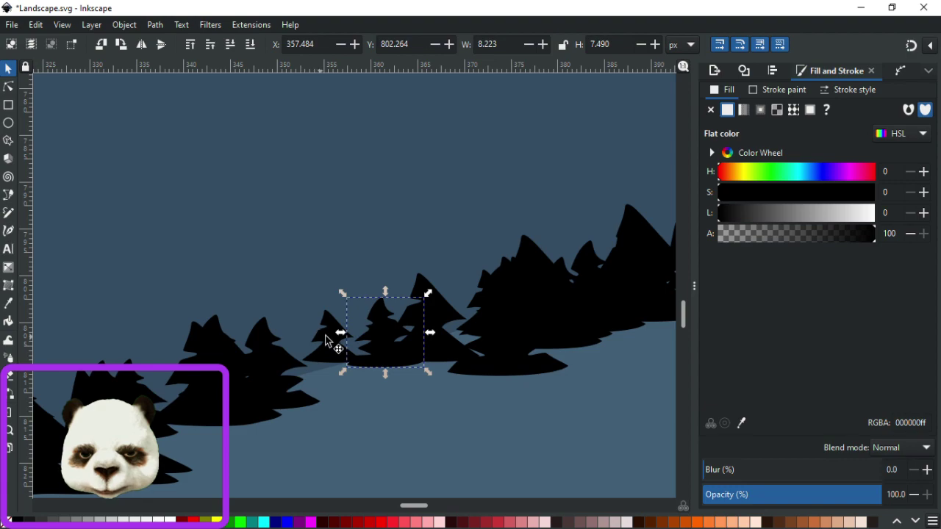
{"action": "left_click", "coordinate": [330, 340]}
{"action": "left_click_drag", "start_coordinate": [330, 340], "coordinate": [329, 344]}
Close two more openings along the row with pines at about X 255, Y 817 and X 137, Y 804.
{"action": "left_click_drag", "start_coordinate": [242, 405], "coordinate": [639, 242]}
{"action": "left_click_drag", "start_coordinate": [346, 316], "coordinate": [588, 318]}
{"action": "scroll", "coordinate": [289, 326], "scroll_direction": "left", "scroll_amount": 3}
{"action": "left_click_drag", "start_coordinate": [250, 312], "coordinate": [274, 305]}
{"action": "scroll", "coordinate": [273, 305], "scroll_direction": "right", "scroll_amount": 4}
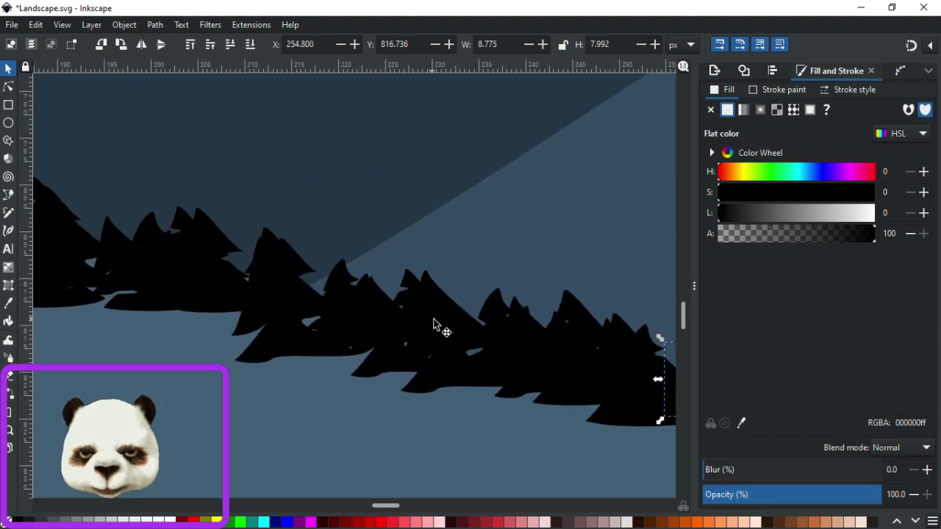
{"action": "scroll", "coordinate": [288, 273], "scroll_direction": "left", "scroll_amount": 15}
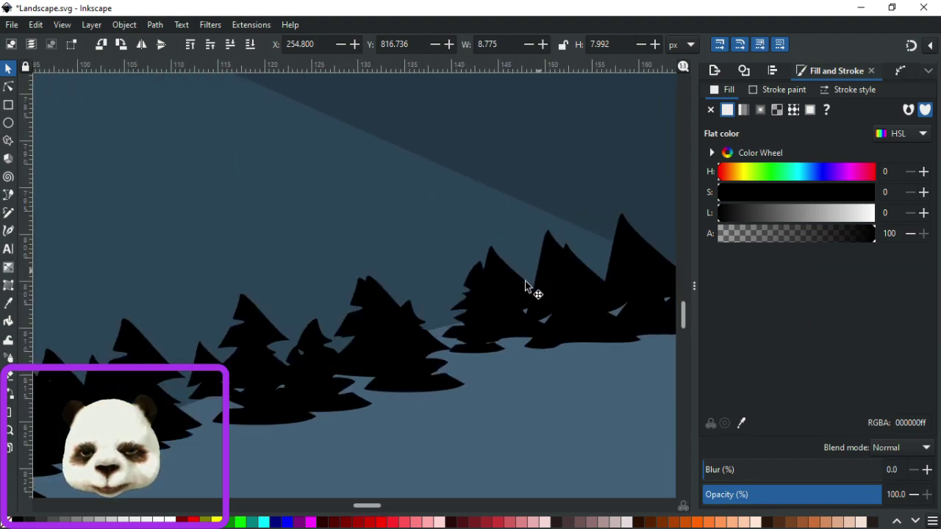
{"action": "left_click", "coordinate": [449, 324]}
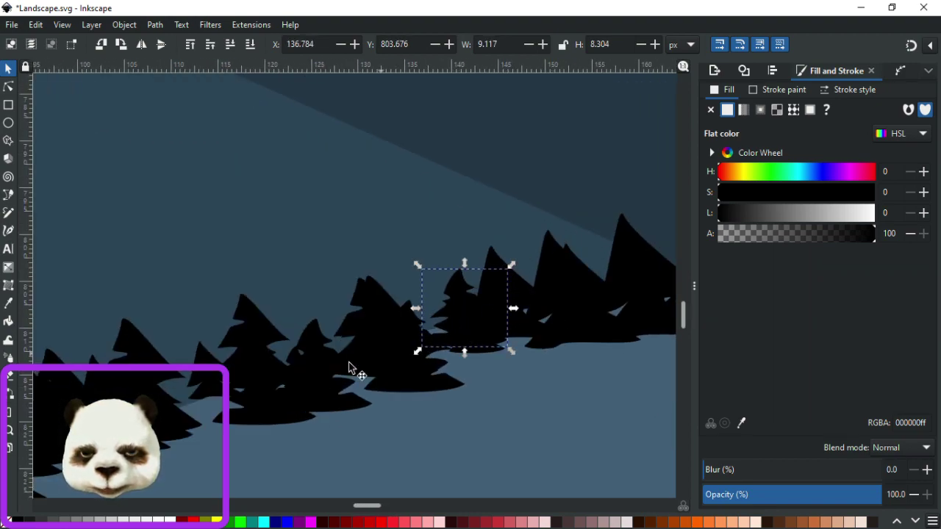
Adjust pines down the slope from X 137, moving a small one to about X 63, Y 833.
{"action": "scroll", "coordinate": [443, 321], "scroll_direction": "left", "scroll_amount": 4}
{"action": "scroll", "coordinate": [443, 321], "scroll_direction": "down", "scroll_amount": 1}
{"action": "left_click", "coordinate": [421, 300]}
{"action": "left_click_drag", "start_coordinate": [421, 301], "coordinate": [419, 294]}
{"action": "scroll", "coordinate": [531, 299], "scroll_direction": "left", "scroll_amount": 5}
{"action": "left_click_drag", "start_coordinate": [405, 357], "coordinate": [445, 346]}
{"action": "left_click", "coordinate": [320, 338]}
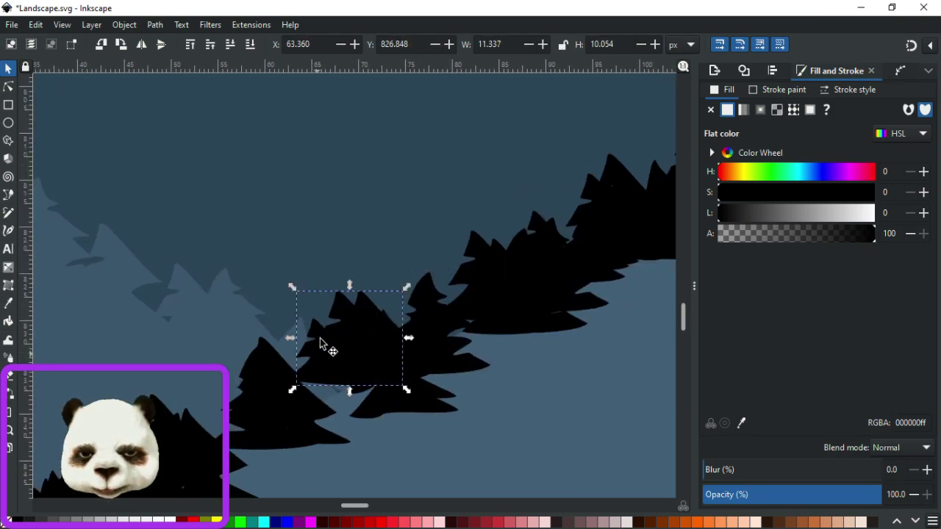
{"action": "left_click_drag", "start_coordinate": [312, 332], "coordinate": [327, 366]}
Remove the small pine at about X 63, Y 833 and move the wider pine beside it to about X 62, Y 829.
{"action": "scroll", "coordinate": [439, 205], "scroll_direction": "left", "scroll_amount": 4}
{"action": "scroll", "coordinate": [438, 206], "scroll_direction": "down", "scroll_amount": 2}
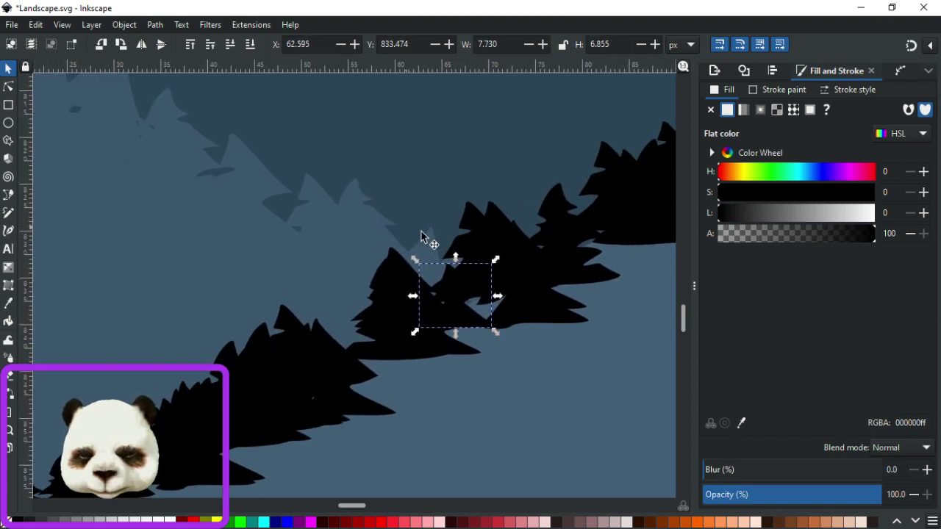
{"action": "key", "text": "Escape"}
{"action": "left_click", "coordinate": [456, 278]}
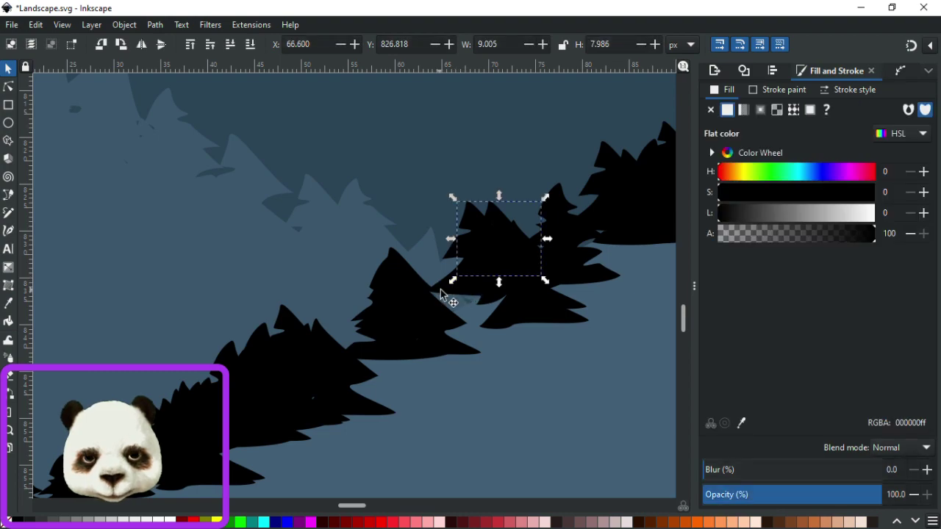
{"action": "left_click", "coordinate": [462, 298]}
{"action": "left_click_drag", "start_coordinate": [462, 299], "coordinate": [448, 321]}
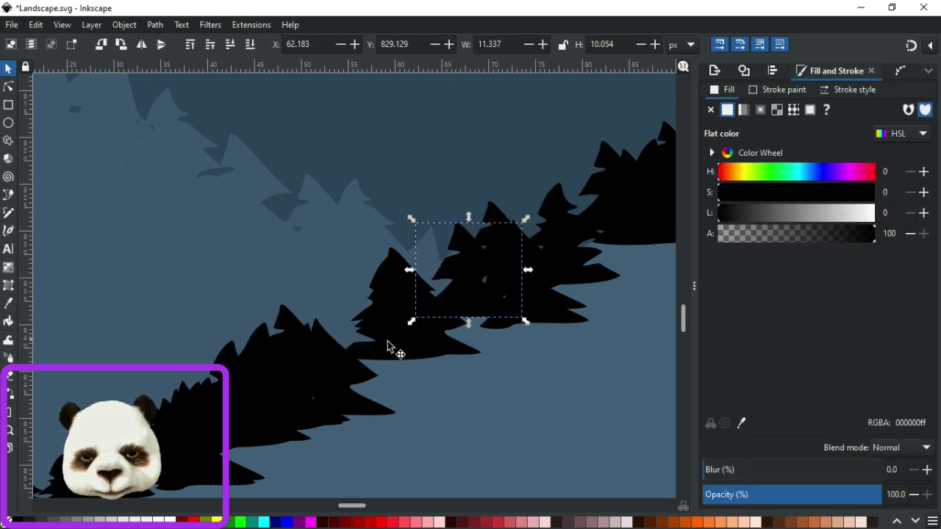
Move one pine to about X 50, Y 838 and another farther down the slope to about X -34, Y 887.
{"action": "scroll", "coordinate": [390, 346], "scroll_direction": "left", "scroll_amount": 4}
{"action": "scroll", "coordinate": [389, 346], "scroll_direction": "down", "scroll_amount": 2}
{"action": "left_click", "coordinate": [507, 315]}
{"action": "left_click", "coordinate": [517, 324]}
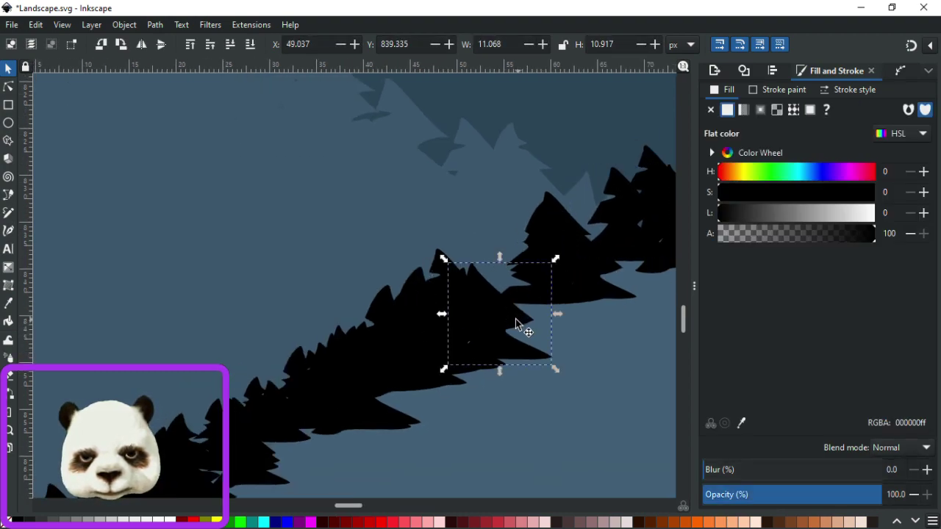
{"action": "left_click_drag", "start_coordinate": [517, 323], "coordinate": [531, 309]}
{"action": "scroll", "coordinate": [393, 326], "scroll_direction": "left", "scroll_amount": 6}
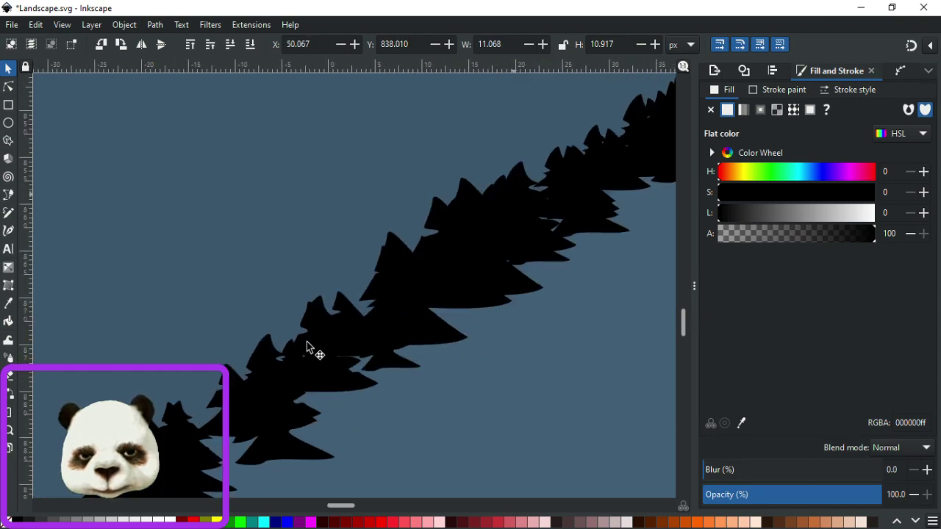
{"action": "scroll", "coordinate": [471, 238], "scroll_direction": "up", "scroll_amount": 1}
{"action": "left_click", "coordinate": [200, 369]}
{"action": "left_click_drag", "start_coordinate": [200, 369], "coordinate": [245, 358]}
Move one of the two stray pines onto the row's lower end and delete the other one near X -62, Y 905.
{"action": "scroll", "coordinate": [363, 322], "scroll_direction": "down", "scroll_amount": 4}
{"action": "scroll", "coordinate": [371, 358], "scroll_direction": "left", "scroll_amount": 8}
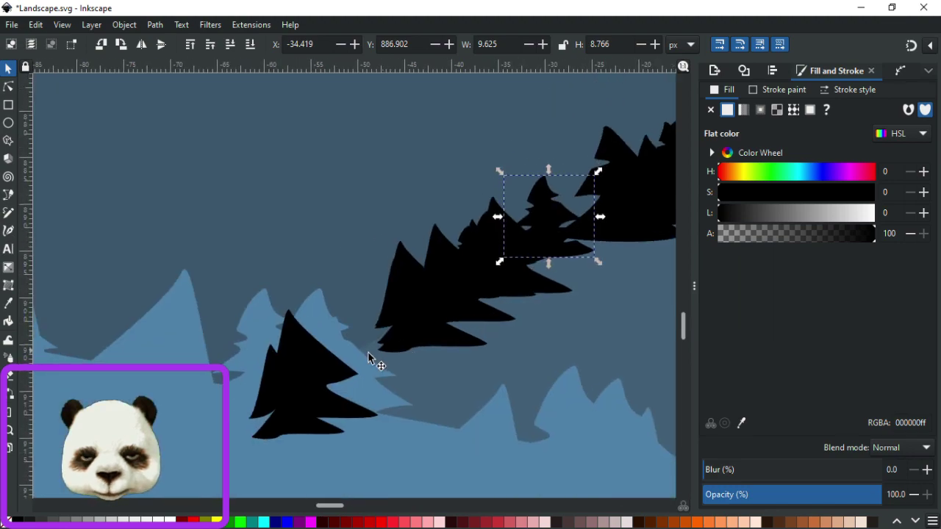
{"action": "left_click_drag", "start_coordinate": [301, 367], "coordinate": [357, 342]}
{"action": "left_click", "coordinate": [288, 393]}
{"action": "key", "text": "Escape"}
Unite all the black pines along the slate hill's edge into one shape and save the document.
{"action": "scroll", "coordinate": [412, 316], "scroll_direction": "down", "scroll_amount": 6}
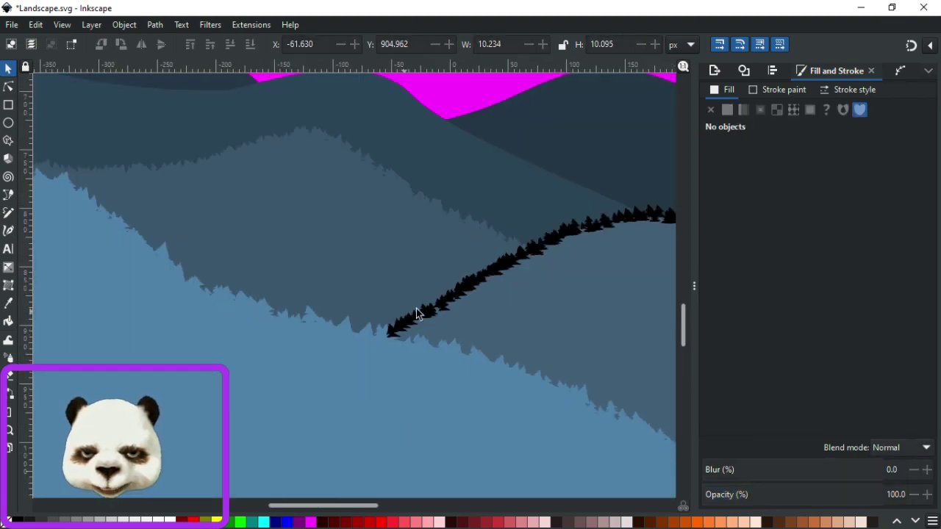
{"action": "scroll", "coordinate": [659, 285], "scroll_direction": "up", "scroll_amount": 2}
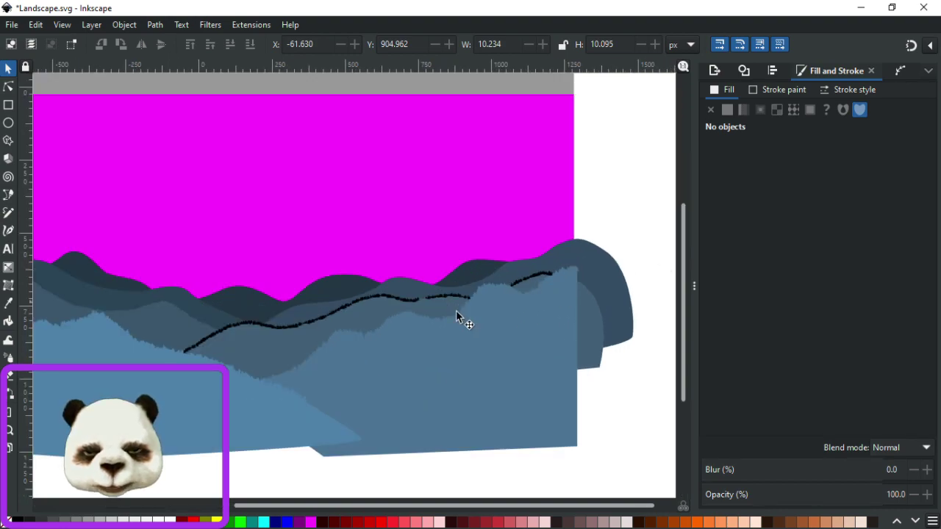
{"action": "scroll", "coordinate": [456, 312], "scroll_direction": "up", "scroll_amount": 2}
{"action": "scroll", "coordinate": [365, 296], "scroll_direction": "down", "scroll_amount": 4}
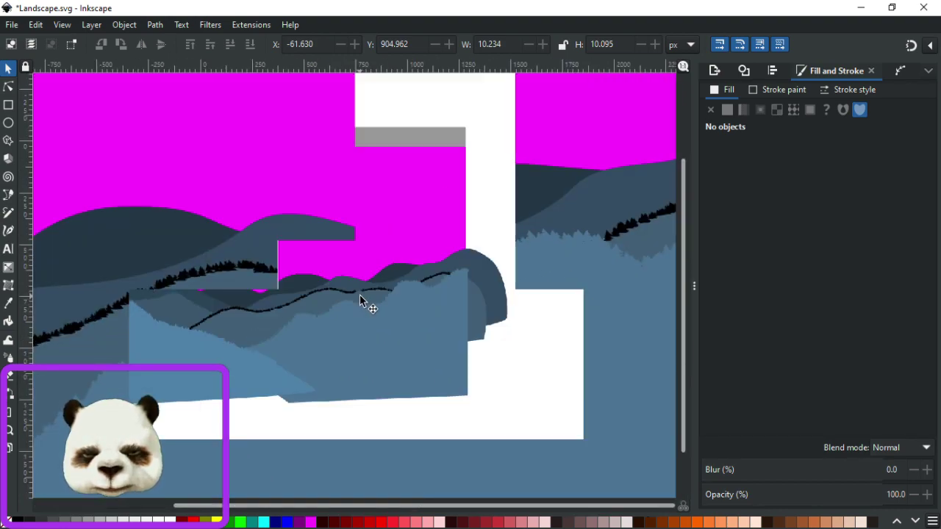
{"action": "mouse_move", "coordinate": [278, 311]}
{"action": "left_mouse_down"}
{"action": "mouse_move", "coordinate": [221, 328]}
{"action": "mouse_move", "coordinate": [234, 330]}
{"action": "left_mouse_up"}
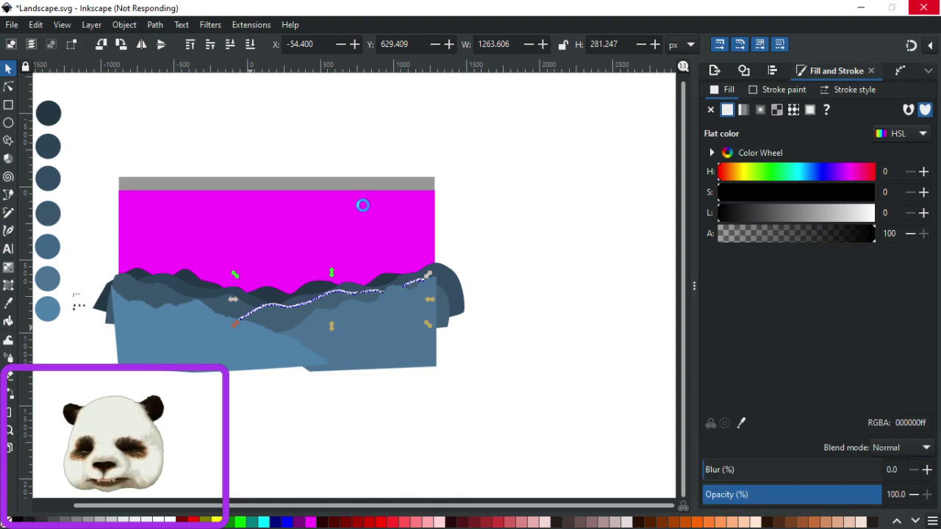
{"action": "key", "text": "ctrl+s"}
Unite the combined pine shape with the slate hill beneath it, keeping the hill's fill 426077.
{"action": "scroll", "coordinate": [331, 327], "scroll_direction": "up", "scroll_amount": 3}
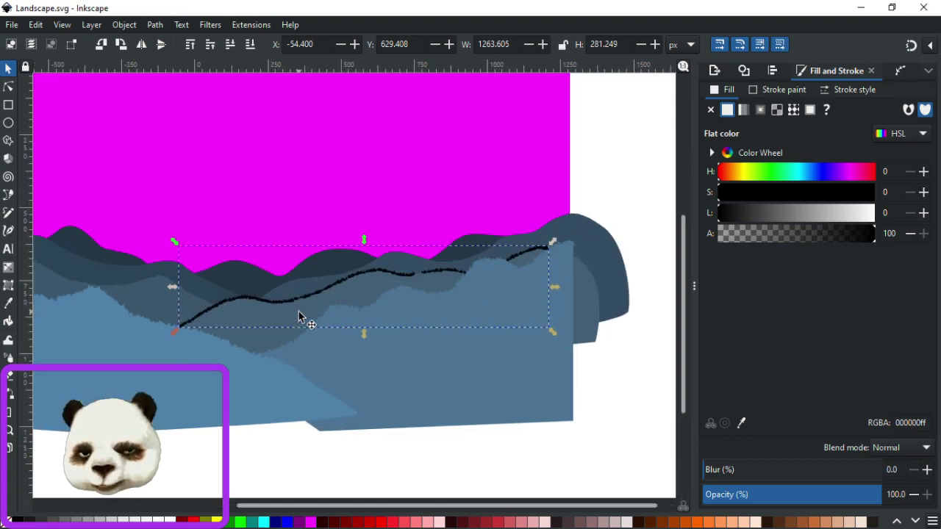
{"action": "left_click", "coordinate": [257, 346], "text": "shift"}
{"action": "key", "text": "ctrl+plus"}
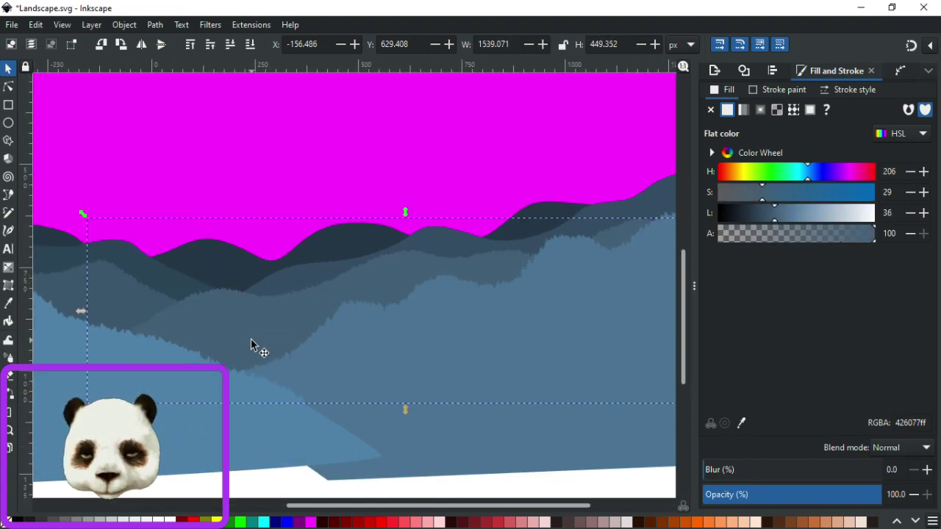
{"action": "scroll", "coordinate": [251, 327], "scroll_direction": "down", "scroll_amount": 5}
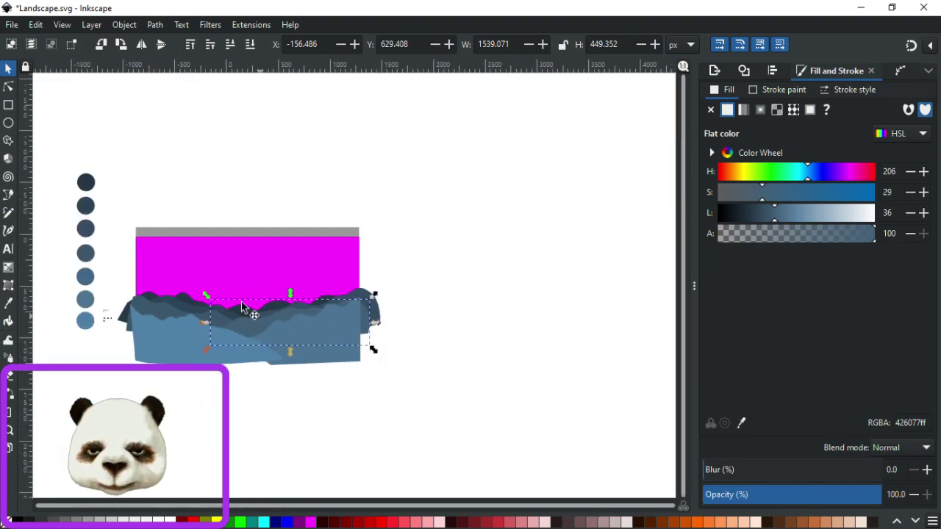
{"action": "scroll", "coordinate": [242, 307], "scroll_direction": "up", "scroll_amount": 4}
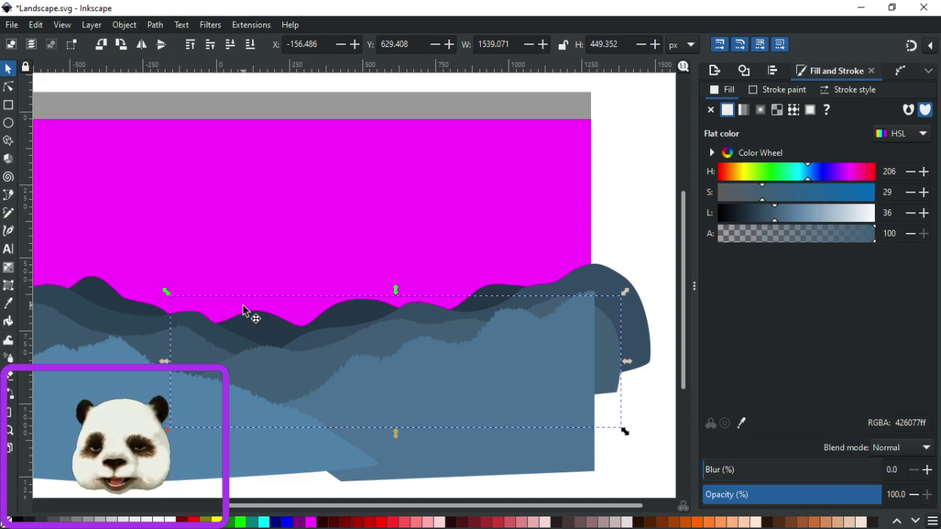
{"action": "scroll", "coordinate": [355, 343], "scroll_direction": "left", "scroll_amount": 3}
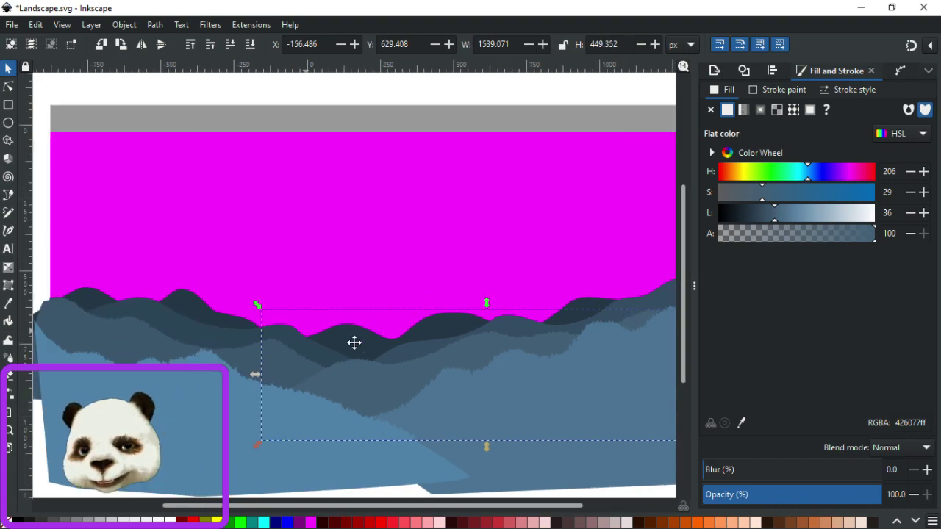
{"action": "scroll", "coordinate": [354, 343], "scroll_direction": "left", "scroll_amount": 2}
{"action": "scroll", "coordinate": [354, 342], "scroll_direction": "up", "scroll_amount": 1}
{"action": "scroll", "coordinate": [361, 342], "scroll_direction": "right", "scroll_amount": 1}
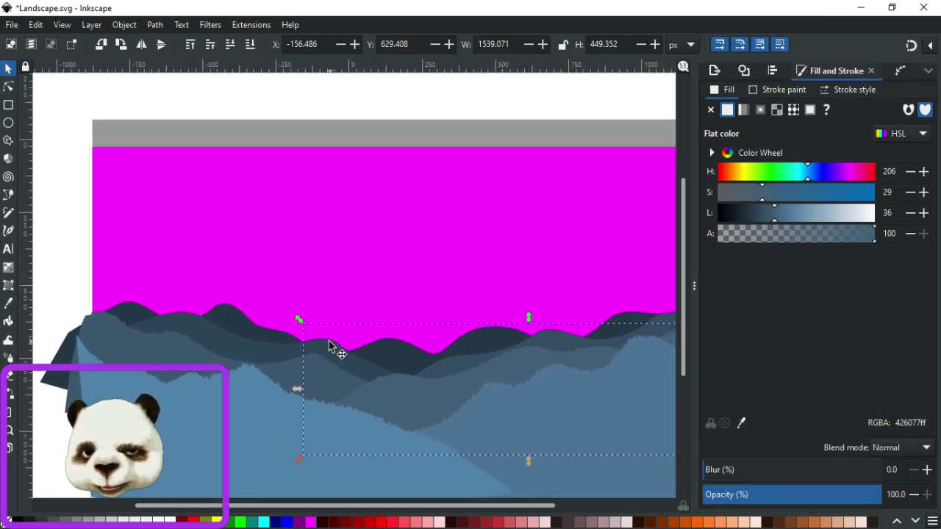
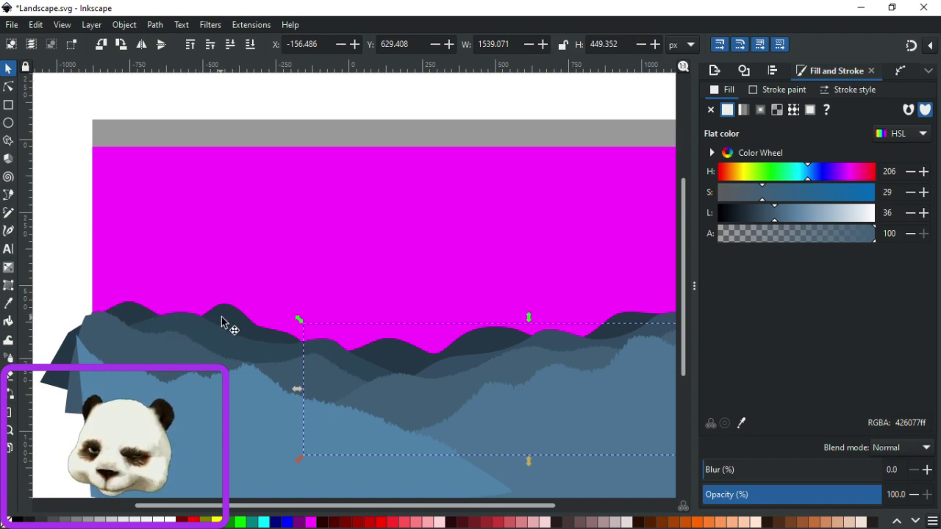
Duplicate the 2b4456 hill in front of the darkest back range and fill the copy with black.
{"action": "left_click", "coordinate": [298, 329]}
{"action": "scroll", "coordinate": [303, 319], "scroll_direction": "right", "scroll_amount": 2}
{"action": "scroll", "coordinate": [279, 316], "scroll_direction": "right", "scroll_amount": 5}
{"action": "scroll", "coordinate": [332, 321], "scroll_direction": "left", "scroll_amount": 5}
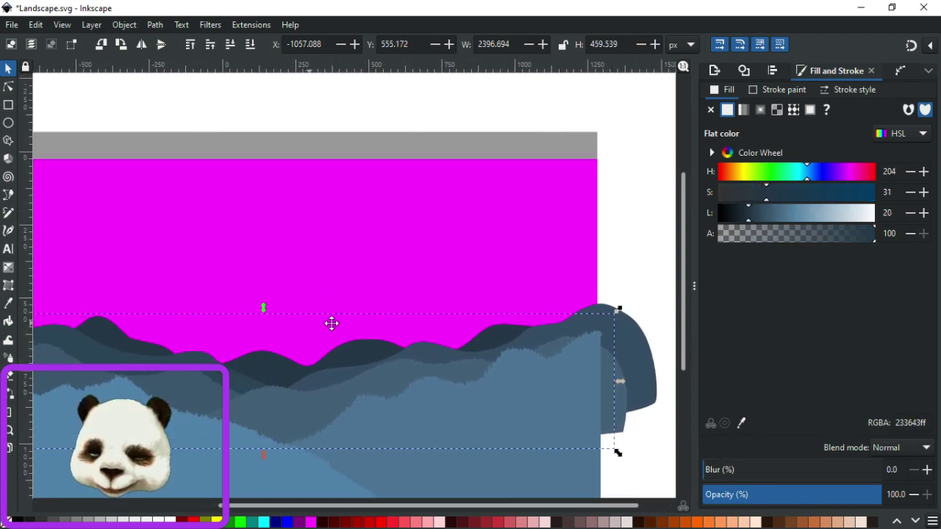
{"action": "scroll", "coordinate": [407, 330], "scroll_direction": "left", "scroll_amount": 3}
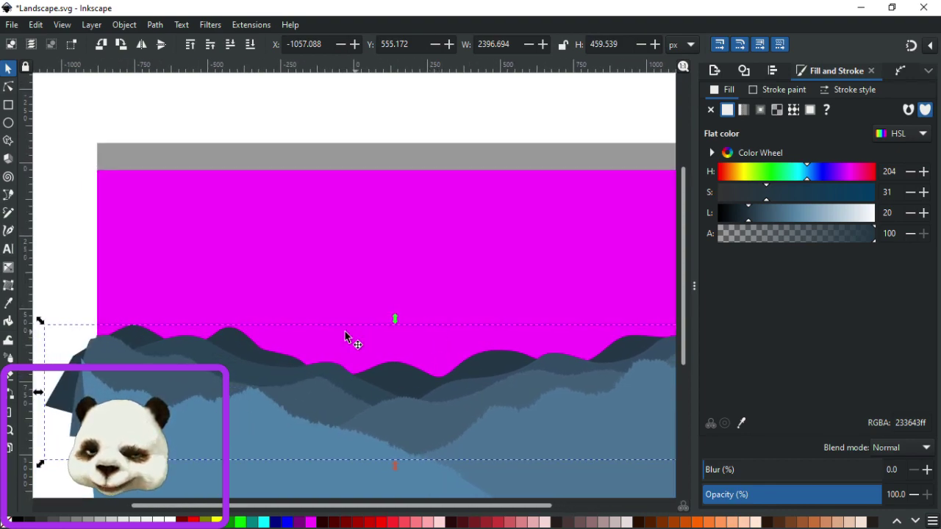
{"action": "left_click", "coordinate": [209, 358]}
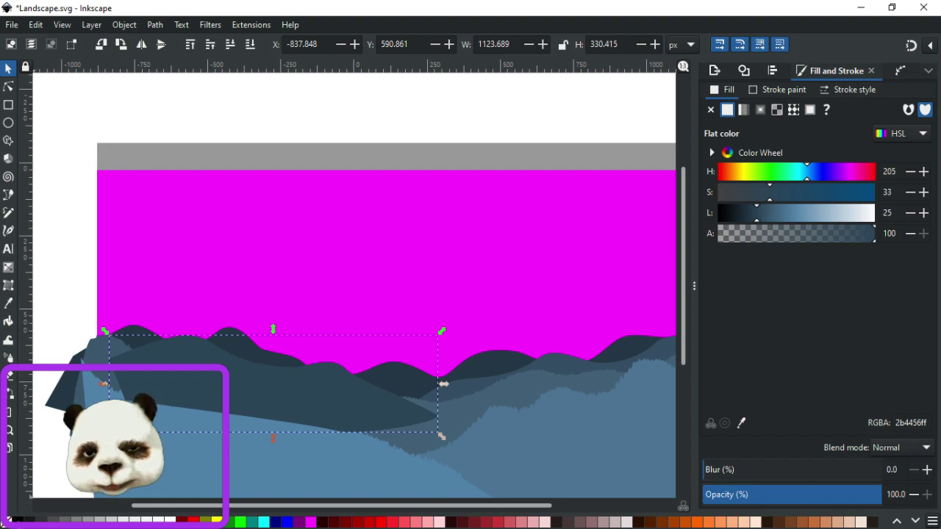
{"action": "left_click", "coordinate": [14, 522]}
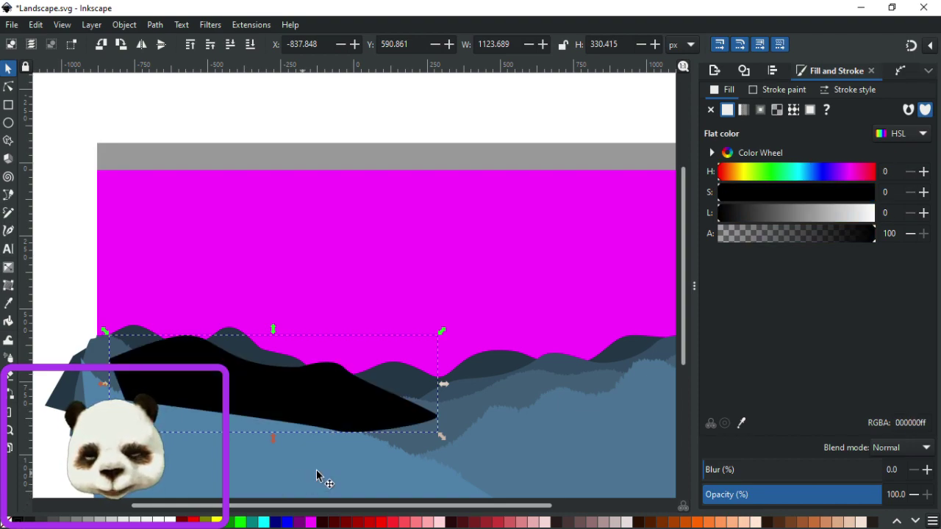
Duplicate the darkest 233643 back hill, bring the copy above the other hills and fill it with magenta ff00ff.
{"action": "left_click", "coordinate": [239, 350], "text": "alt"}
{"action": "key", "text": "Page_Up"}
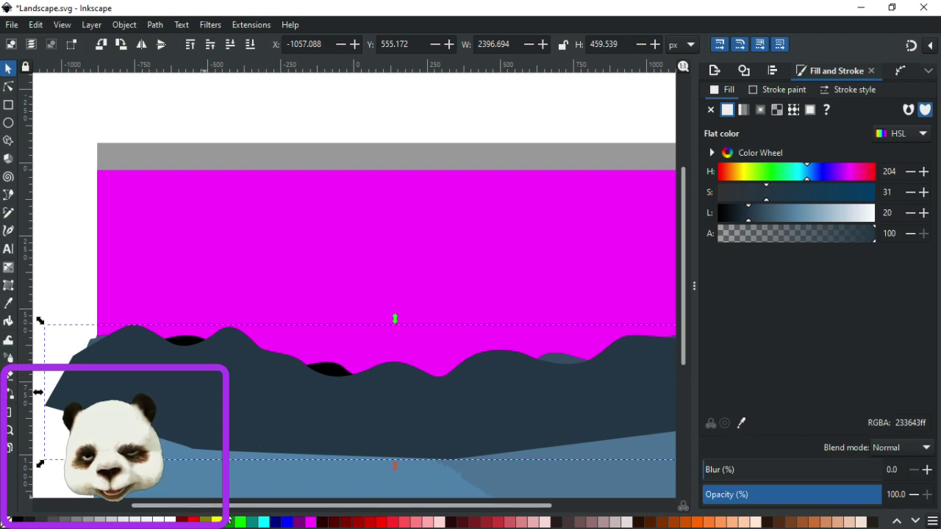
{"action": "left_click", "coordinate": [311, 522]}
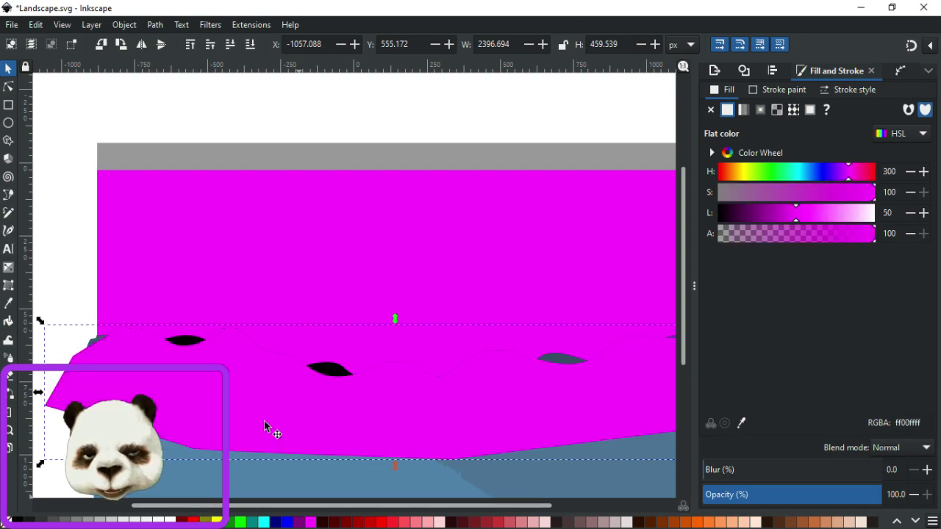
Clip the black hill copy with the magenta hill copy.
{"action": "left_click", "coordinate": [183, 353]}
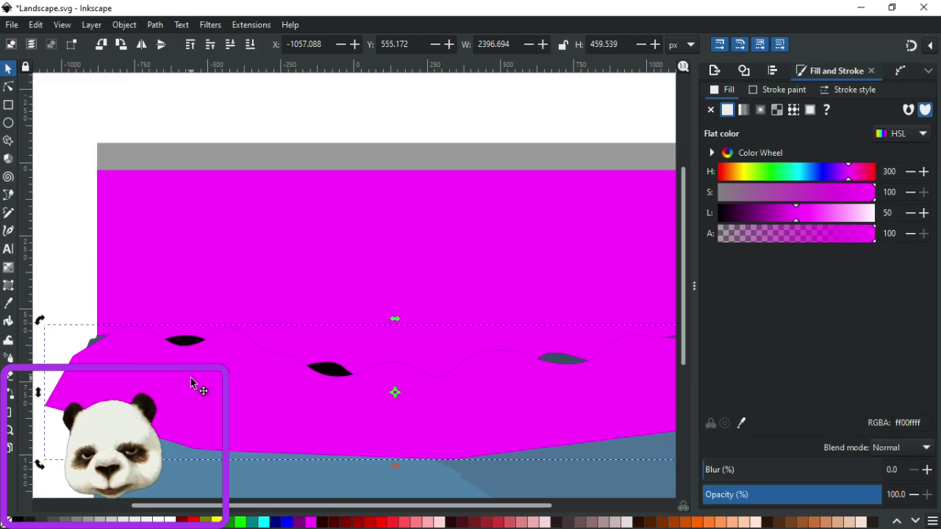
{"action": "left_click", "coordinate": [190, 381]}
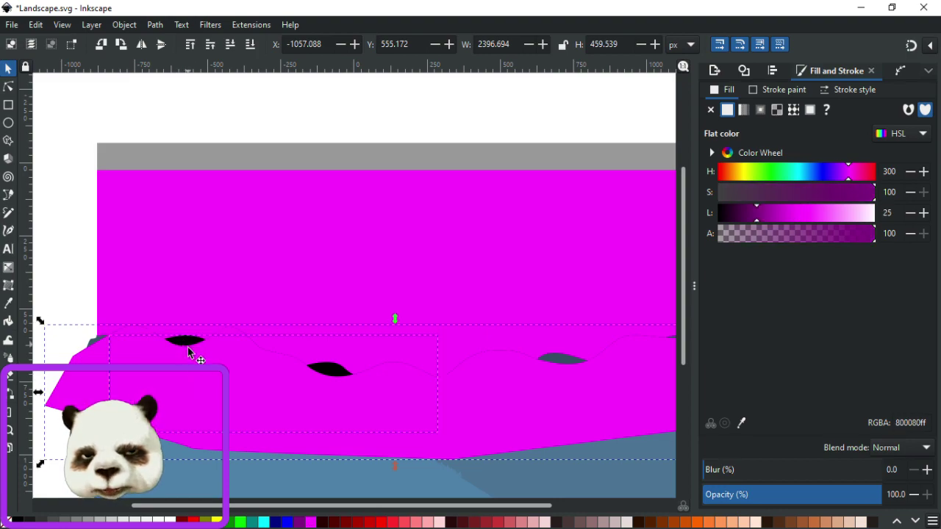
{"action": "right_click", "coordinate": [189, 378]}
{"action": "left_click", "coordinate": [250, 300]}
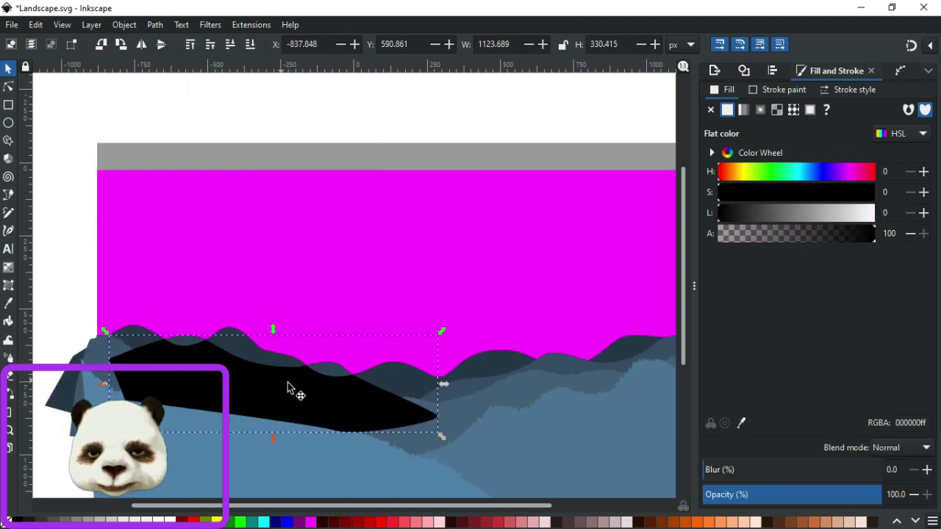
Place the clipped black shadow behind the 2b4456 hill with 40% blur and 60% opacity.
{"action": "left_click", "coordinate": [287, 382]}
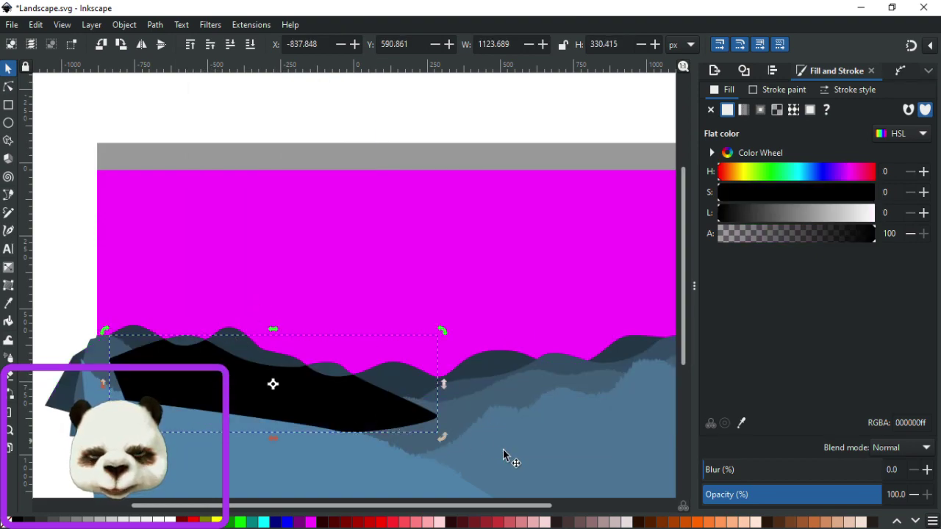
{"action": "left_click_drag", "start_coordinate": [762, 471], "coordinate": [774, 469]}
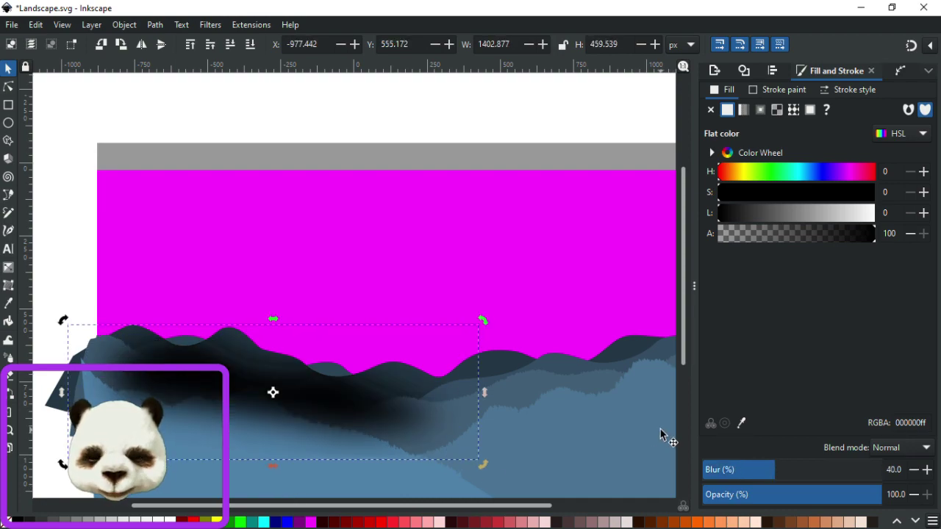
{"action": "key", "text": "Page_Down"}
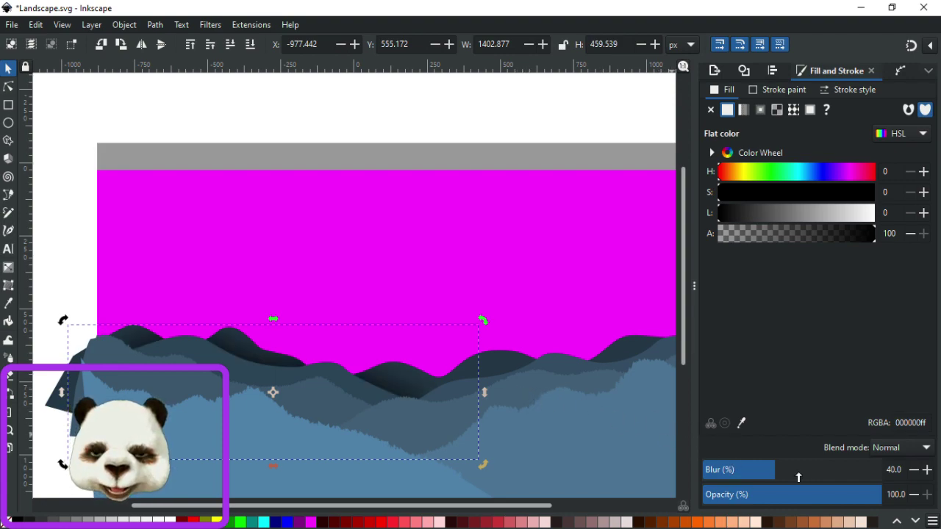
{"action": "mouse_move", "coordinate": [764, 473]}
{"action": "left_mouse_down"}
{"action": "mouse_move", "coordinate": [734, 471]}
{"action": "mouse_move", "coordinate": [773, 473]}
{"action": "left_mouse_up"}
{"action": "left_click_drag", "start_coordinate": [843, 496], "coordinate": [809, 494]}
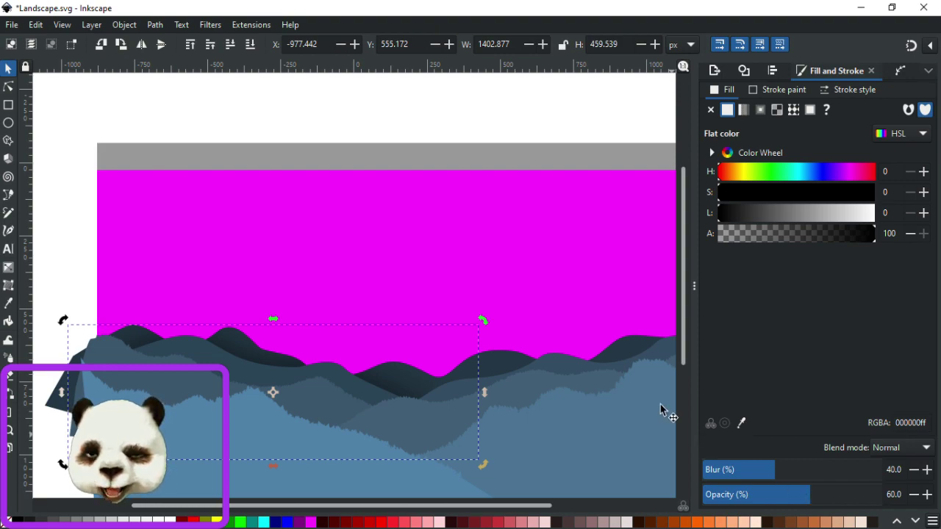
Bring the rounded 334d62 hill at the landscape's far end to the front of the hills.
{"action": "scroll", "coordinate": [529, 405], "scroll_direction": "right", "scroll_amount": 5}
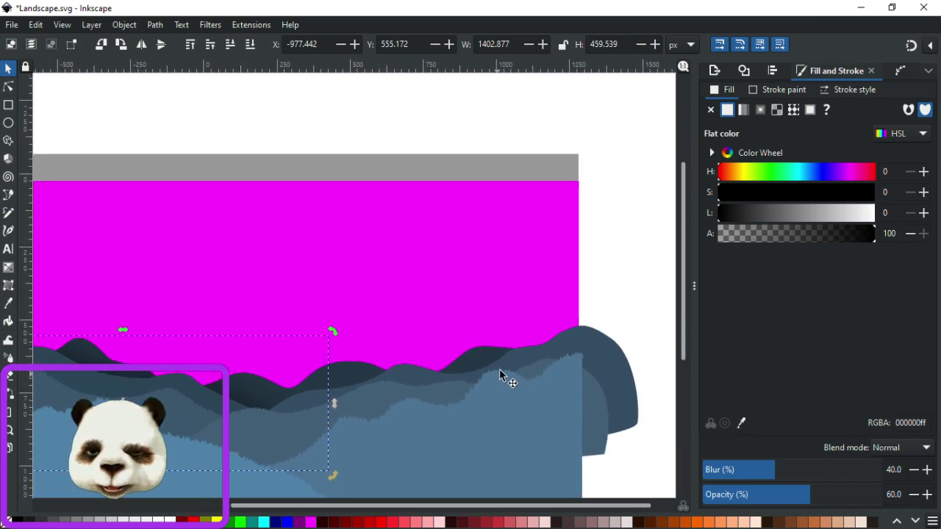
{"action": "left_click", "coordinate": [585, 345]}
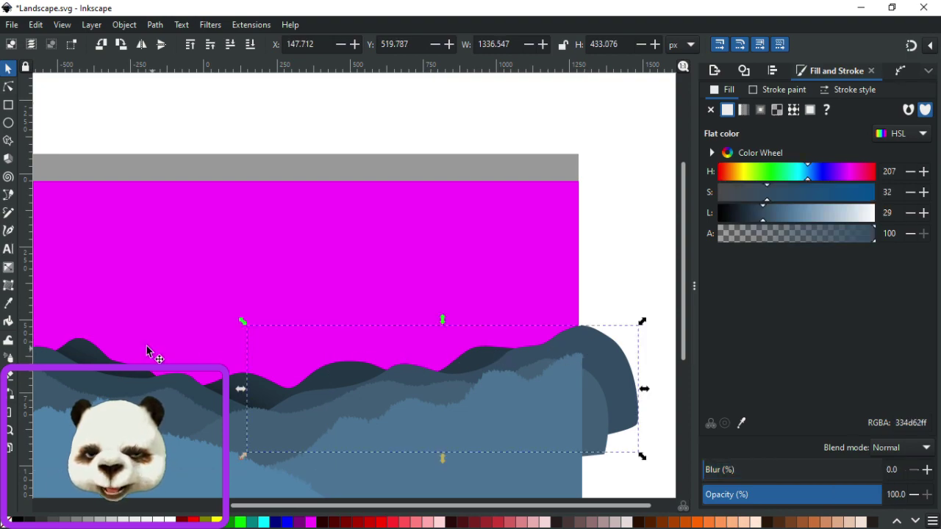
{"action": "key", "text": "Home"}
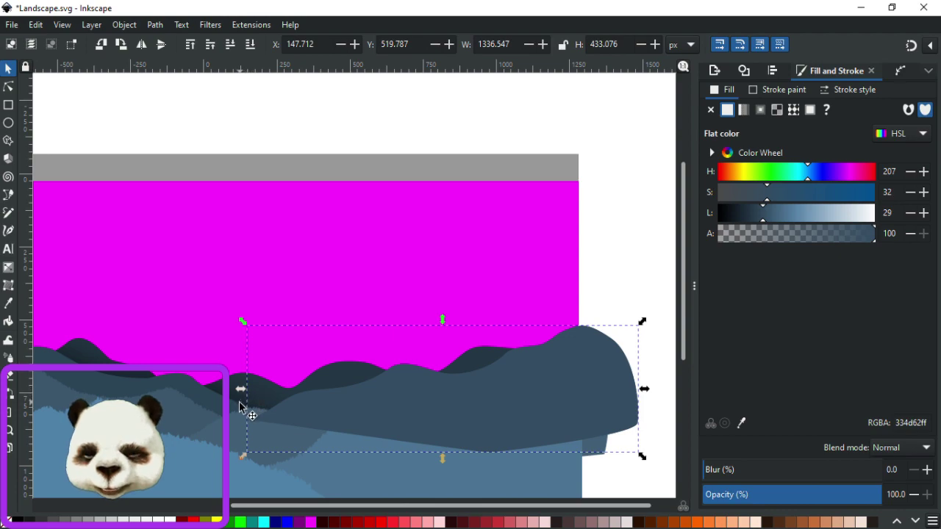
{"action": "left_click", "coordinate": [96, 375]}
{"action": "left_click", "coordinate": [80, 341]}
{"action": "right_click", "coordinate": [108, 359]}
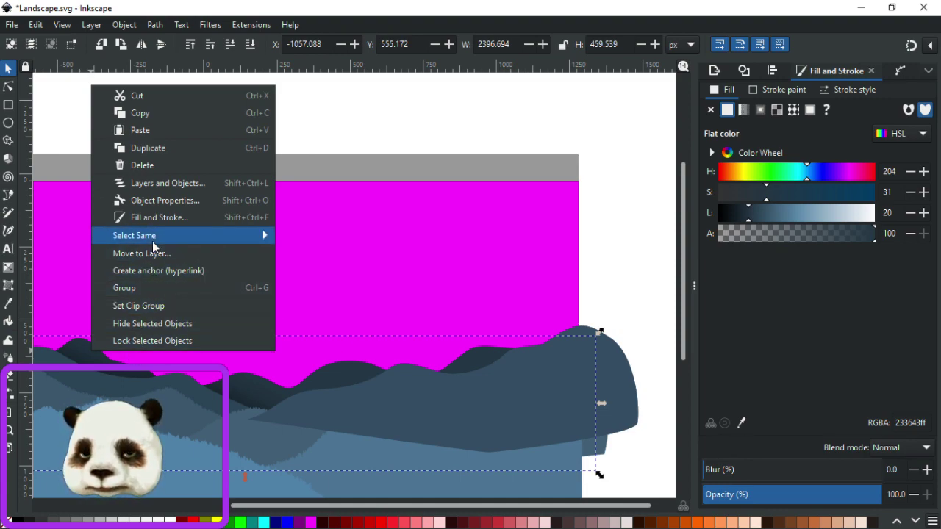
{"action": "left_click", "coordinate": [114, 373]}
{"action": "left_click_drag", "start_coordinate": [124, 371], "coordinate": [209, 313]}
{"action": "left_click", "coordinate": [152, 350]}
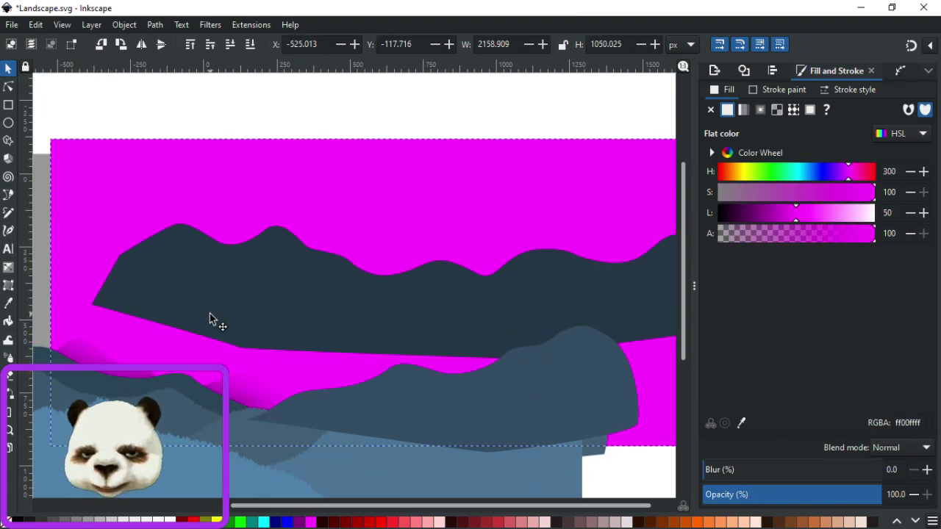
{"action": "left_click", "coordinate": [75, 353]}
{"action": "scroll", "coordinate": [396, 299], "scroll_direction": "left", "scroll_amount": 4}
{"action": "scroll", "coordinate": [396, 298], "scroll_direction": "down", "scroll_amount": 1}
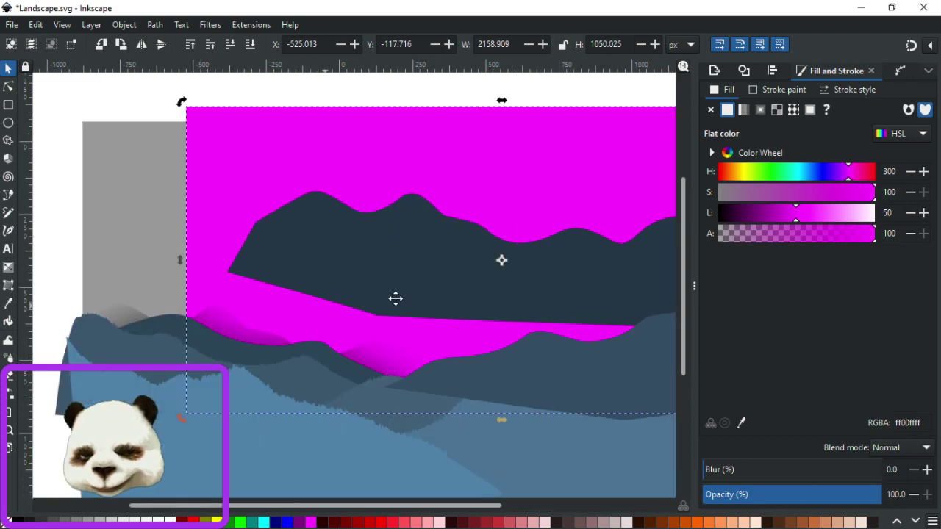
{"action": "scroll", "coordinate": [395, 298], "scroll_direction": "left", "scroll_amount": 4}
{"action": "left_click", "coordinate": [220, 306]}
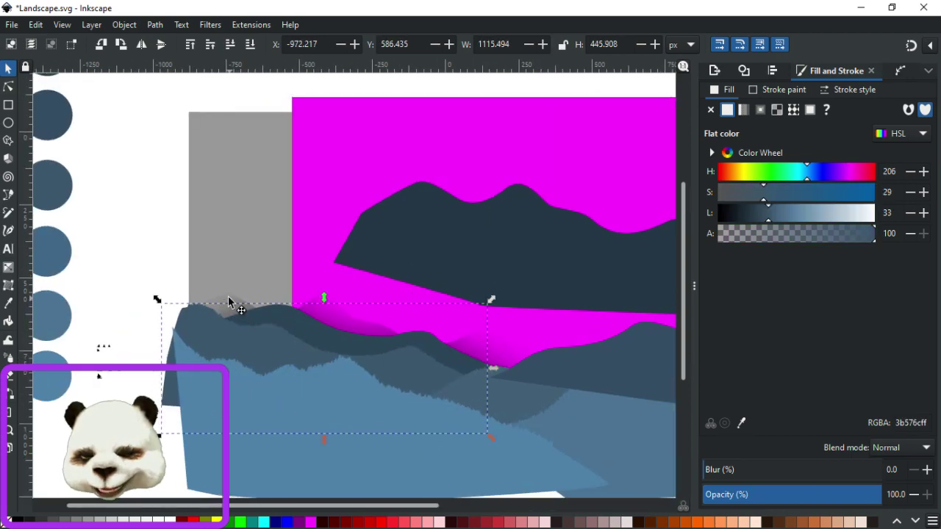
{"action": "left_click", "coordinate": [230, 303]}
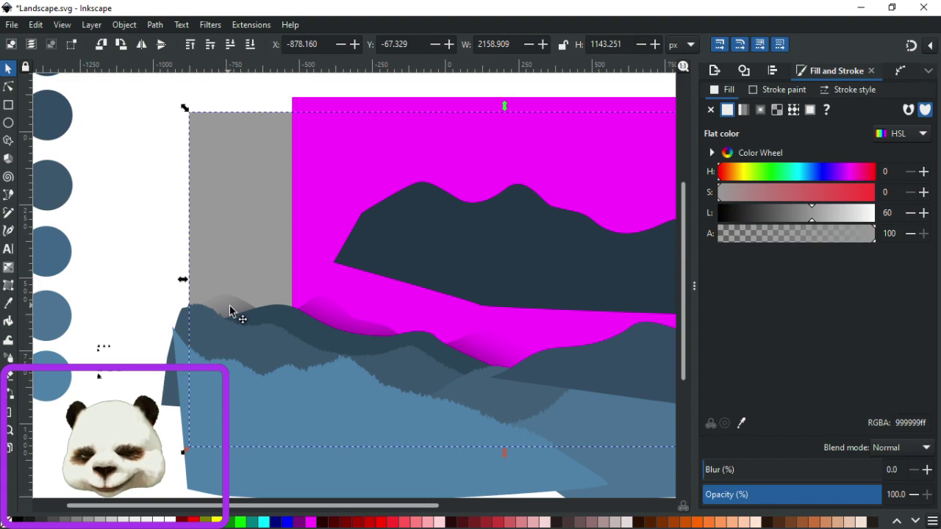
{"action": "scroll", "coordinate": [287, 297], "scroll_direction": "up", "scroll_amount": 4}
{"action": "left_click", "coordinate": [493, 371]}
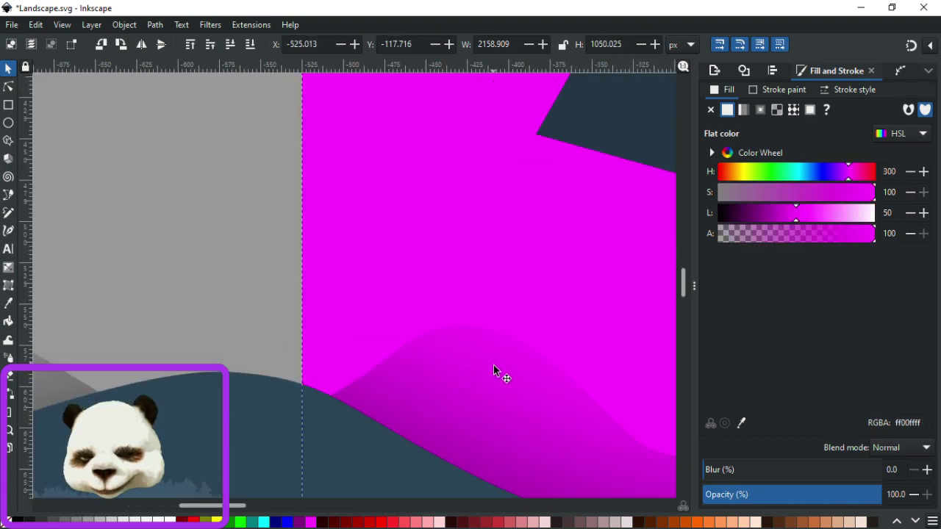
{"action": "scroll", "coordinate": [493, 364], "scroll_direction": "down", "scroll_amount": 6}
{"action": "key", "text": "ctrl+z"}
{"action": "key", "text": "ctrl+z"}
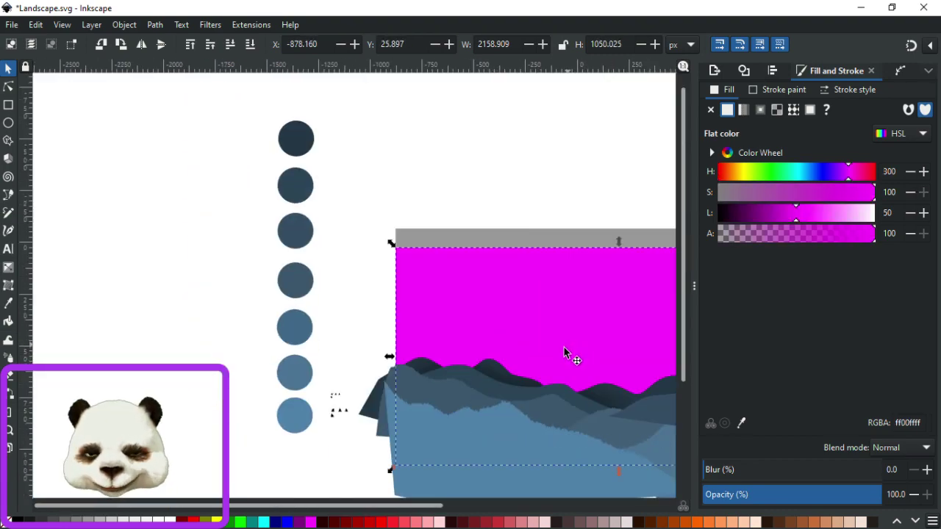
Select the clipped, blurred black shadow hidden beneath the hills and release its clip.
{"action": "left_click", "coordinate": [499, 380]}
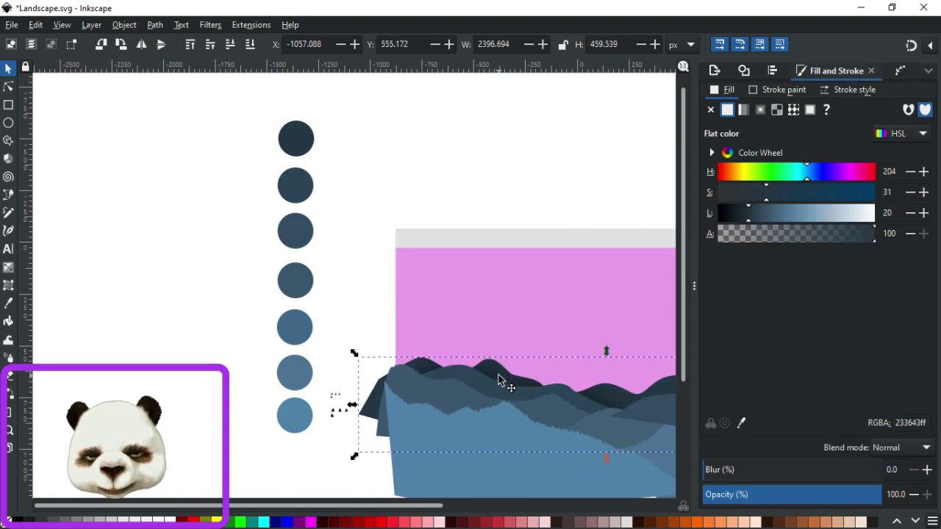
{"action": "left_click", "coordinate": [497, 380], "text": "alt"}
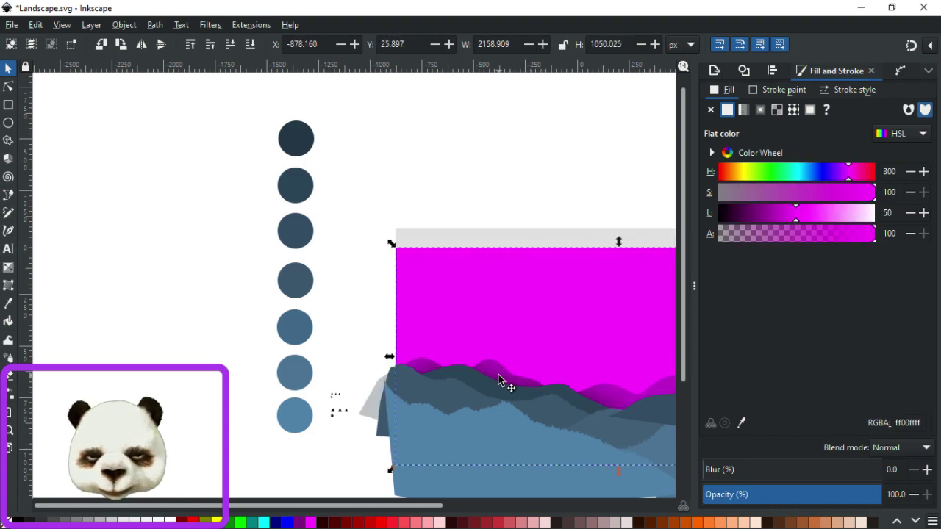
{"action": "left_click", "coordinate": [497, 379], "text": "alt"}
{"action": "left_click", "coordinate": [498, 380], "text": "alt"}
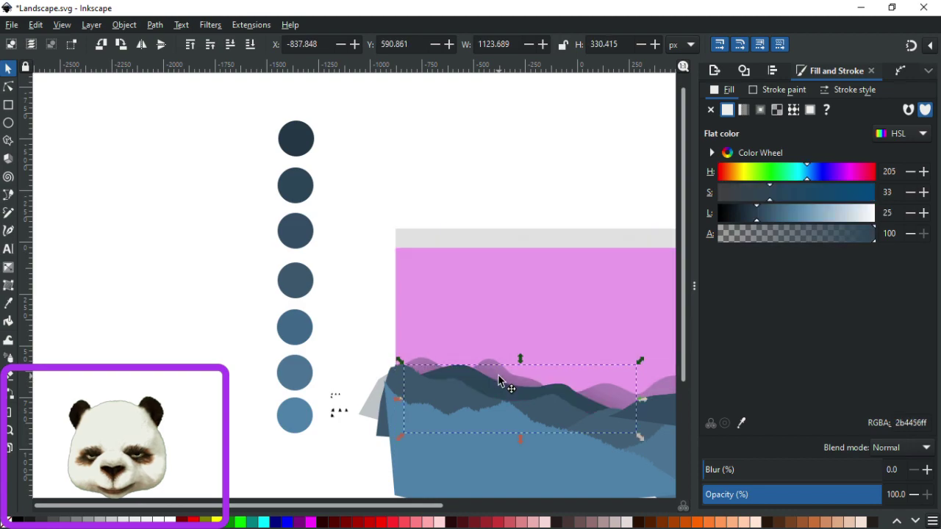
{"action": "left_click_drag", "start_coordinate": [573, 358], "coordinate": [343, 342]}
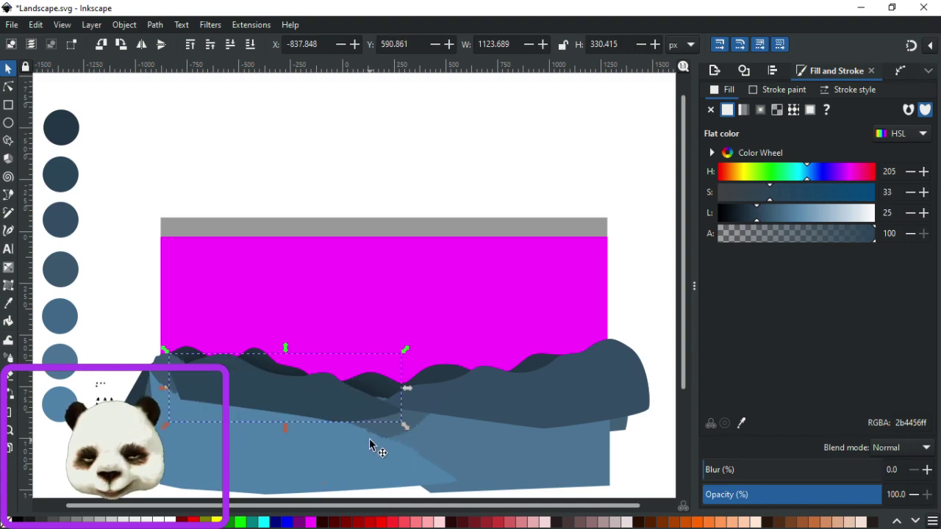
{"action": "left_click", "coordinate": [282, 379], "text": "alt"}
{"action": "left_click", "coordinate": [281, 379], "text": "alt"}
{"action": "left_click", "coordinate": [281, 378], "text": "alt"}
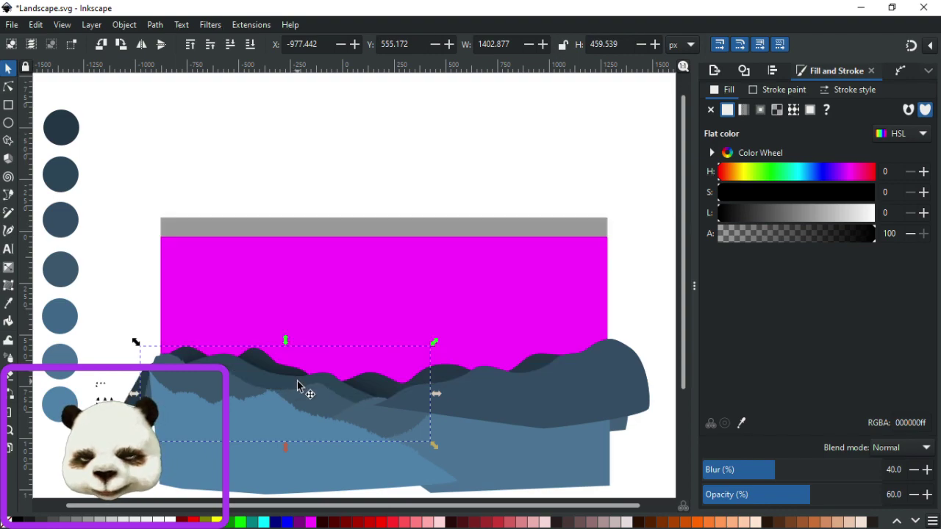
{"action": "right_click", "coordinate": [332, 402]}
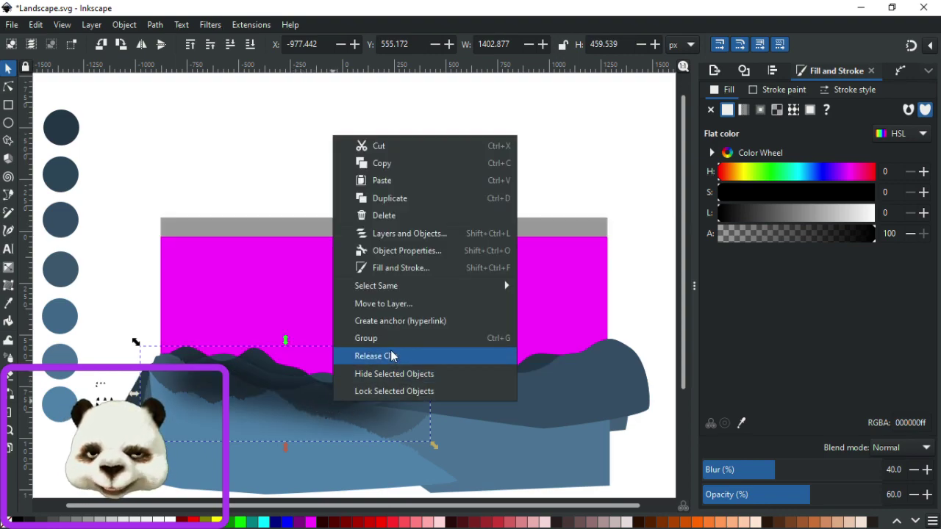
{"action": "left_click", "coordinate": [389, 358]}
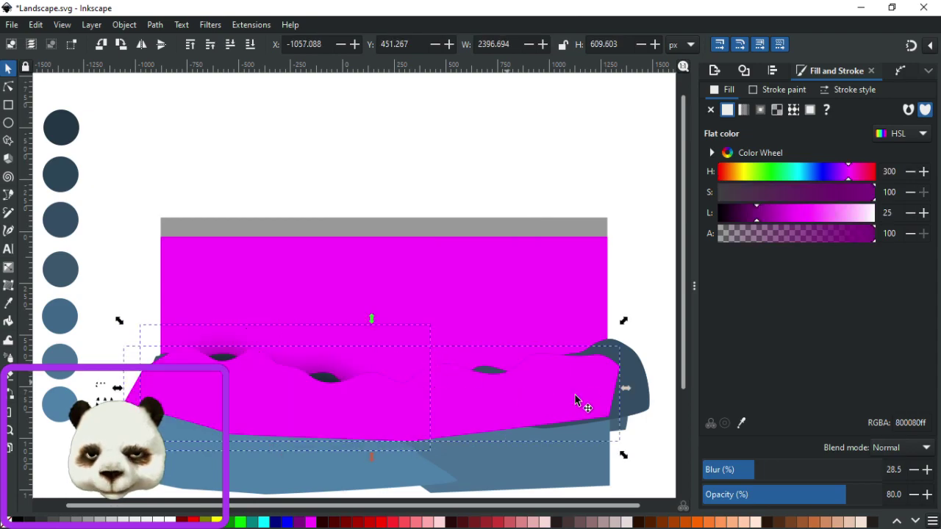
{"action": "left_click", "coordinate": [405, 395]}
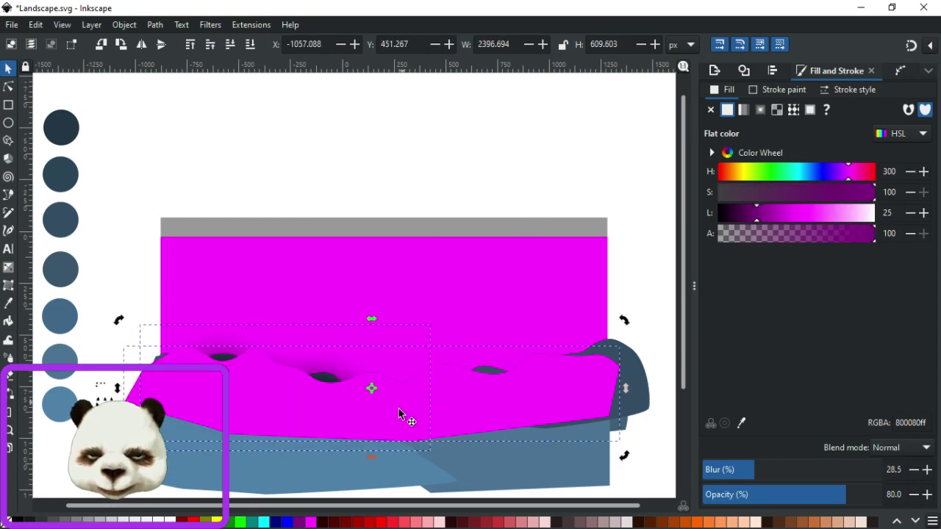
{"action": "left_click_drag", "start_coordinate": [409, 392], "coordinate": [414, 319]}
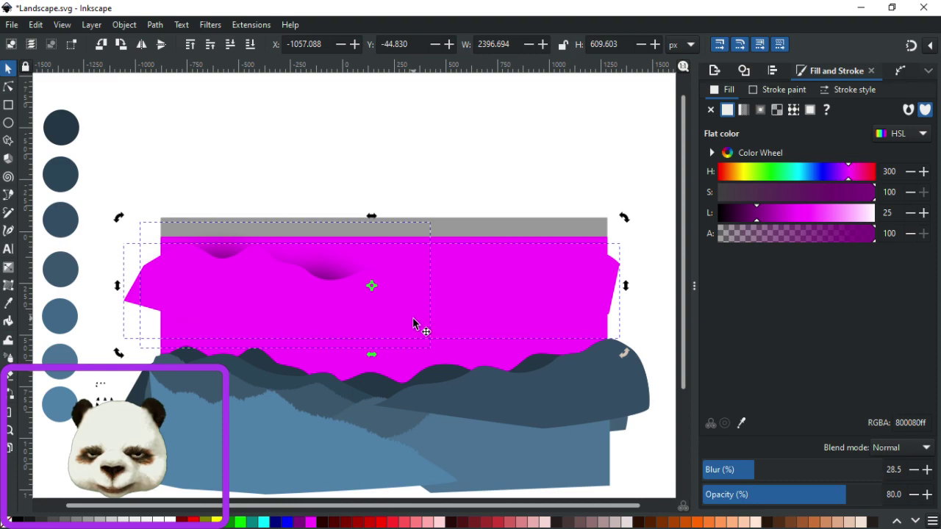
{"action": "key", "text": "ctrl+z"}
Move only the released magenta hill copy straight up off the hills to about Y 129.
{"action": "left_click", "coordinate": [639, 339]}
{"action": "left_click", "coordinate": [516, 404]}
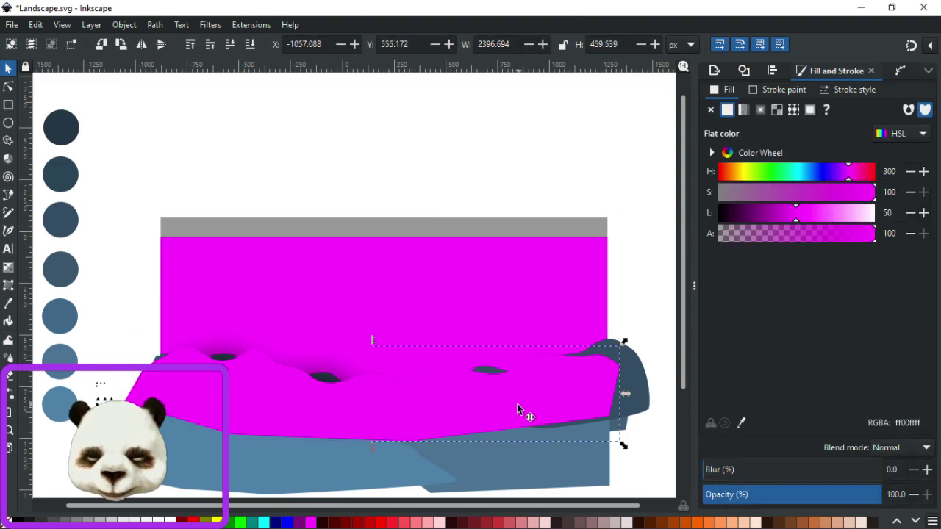
{"action": "left_click_drag", "start_coordinate": [516, 404], "coordinate": [531, 319]}
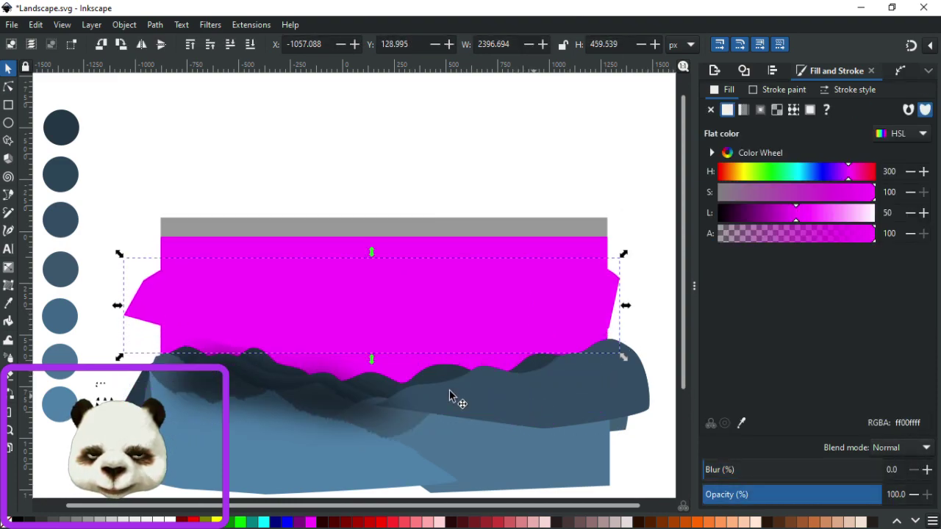
Return the magenta hill copy to its place over the hills and delete the released, blurred black shadow.
{"action": "left_click", "coordinate": [339, 396]}
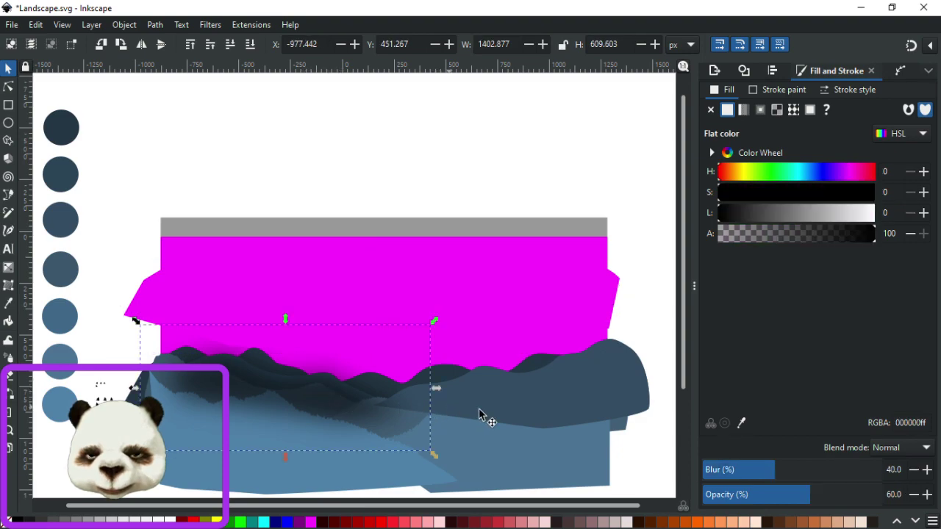
{"action": "key", "text": "ctrl+z"}
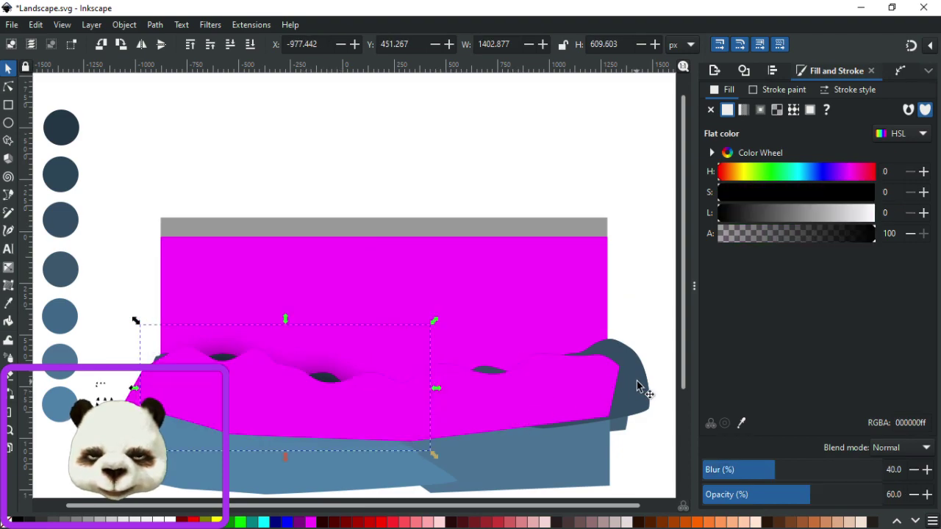
Clip the rounded 334d62 hill to the shape of the magenta hill copy covering it.
{"action": "left_click", "coordinate": [636, 385], "text": "shift"}
{"action": "left_click", "coordinate": [637, 385], "text": "alt"}
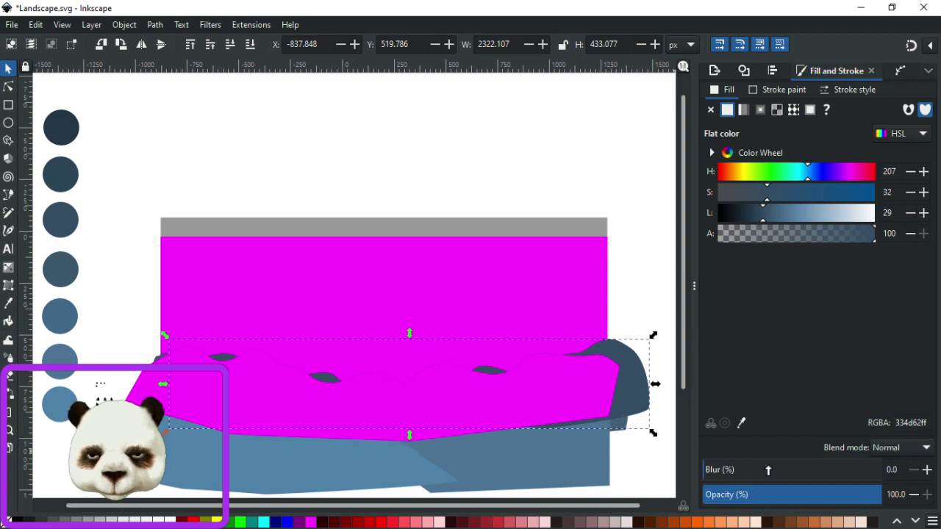
{"action": "left_click", "coordinate": [554, 400], "text": "alt"}
{"action": "left_click", "coordinate": [555, 399], "text": "shift"}
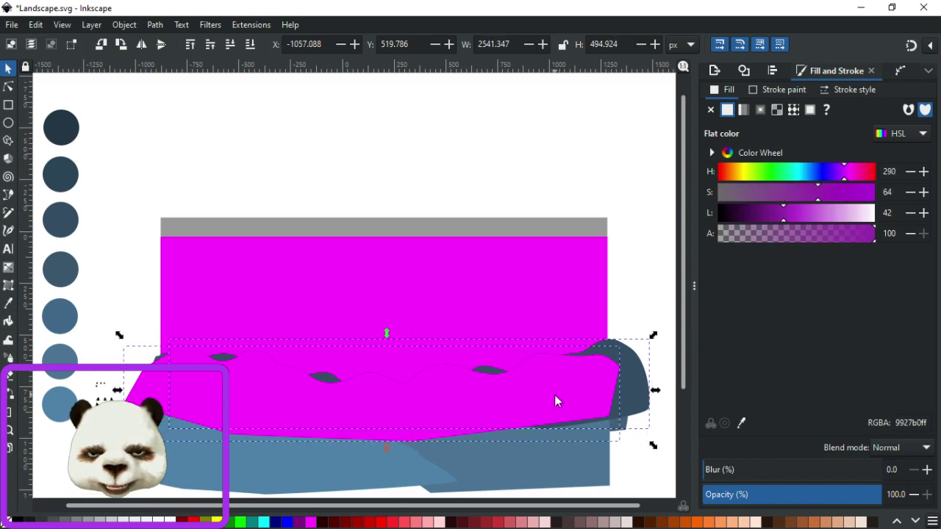
{"action": "right_click", "coordinate": [555, 399]}
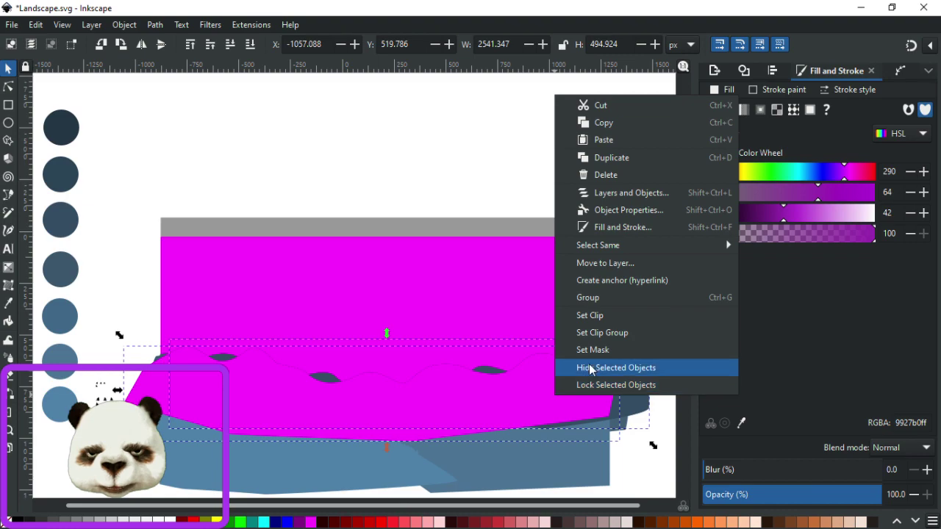
{"action": "left_click", "coordinate": [598, 315]}
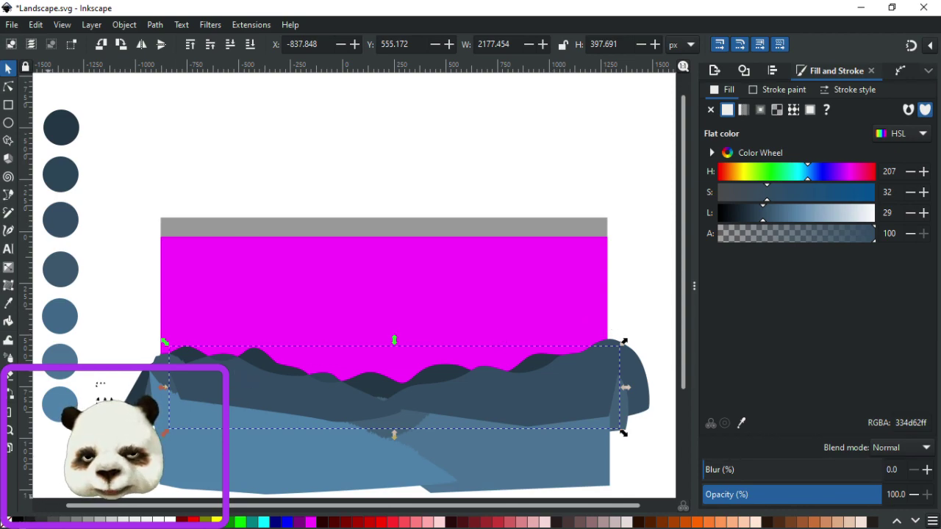
Fill the clipped hill shape with black and lower it in the stack, between the farthest hill and the second-farthest hill.
{"action": "left_click", "coordinate": [15, 520]}
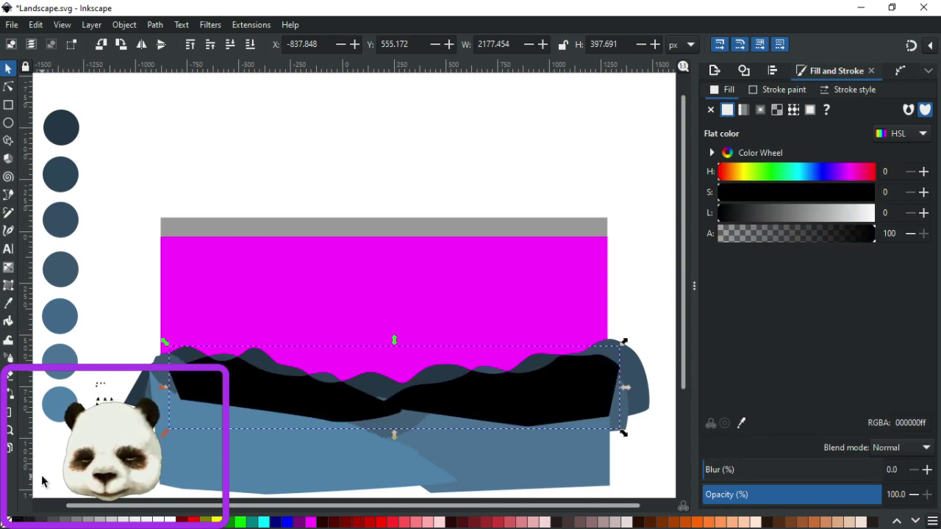
{"action": "key", "text": "ctrl+z"}
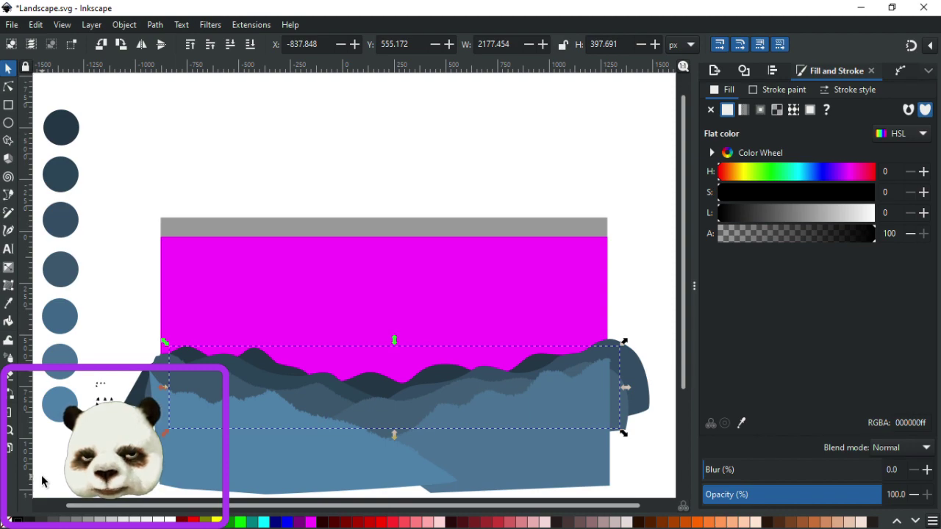
{"action": "key", "text": "ctrl+shift+z"}
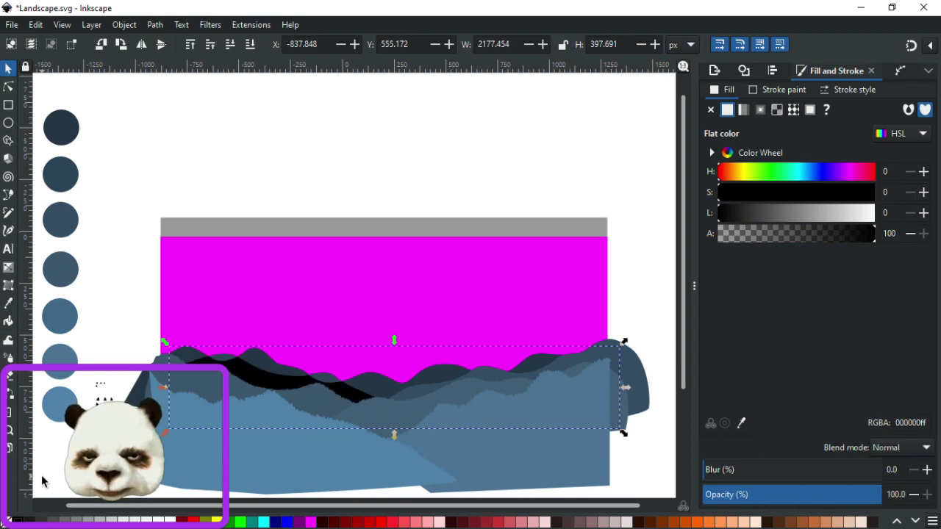
{"action": "key", "text": "ctrl+z"}
{"action": "key", "text": "ctrl+shift+z"}
{"action": "key", "text": "ctrl+z"}
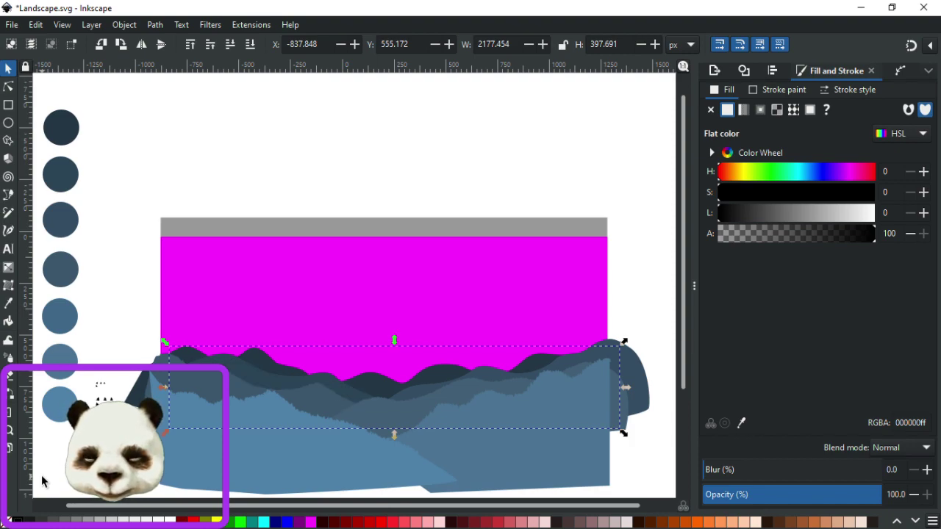
{"action": "key", "text": "ctrl+shift+z"}
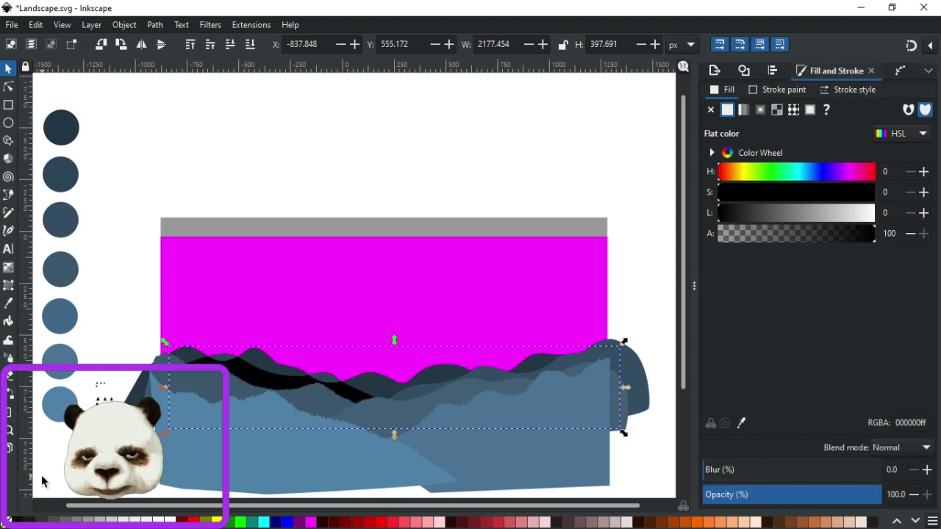
{"action": "key", "text": "ctrl+z"}
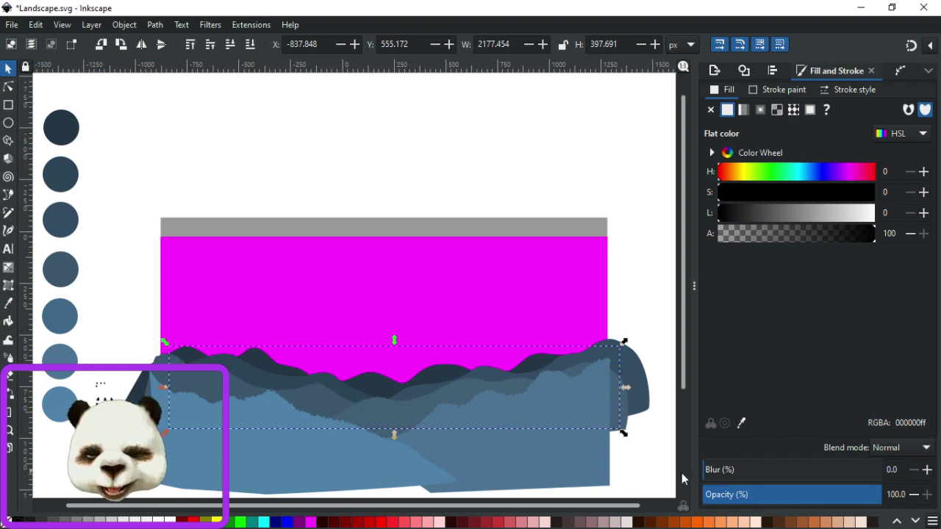
Set the blur of the black shadow behind the second-farthest hill to 30%.
{"action": "left_click", "coordinate": [760, 470]}
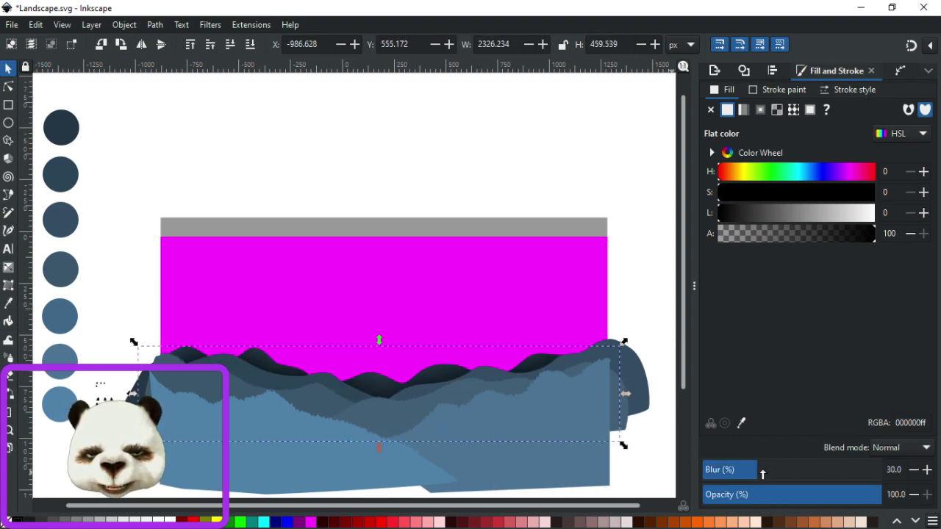
Set the selected black shadow shape's blur to 23% and its opacity to 60%.
{"action": "scroll", "coordinate": [428, 411], "scroll_direction": "up", "scroll_amount": 1}
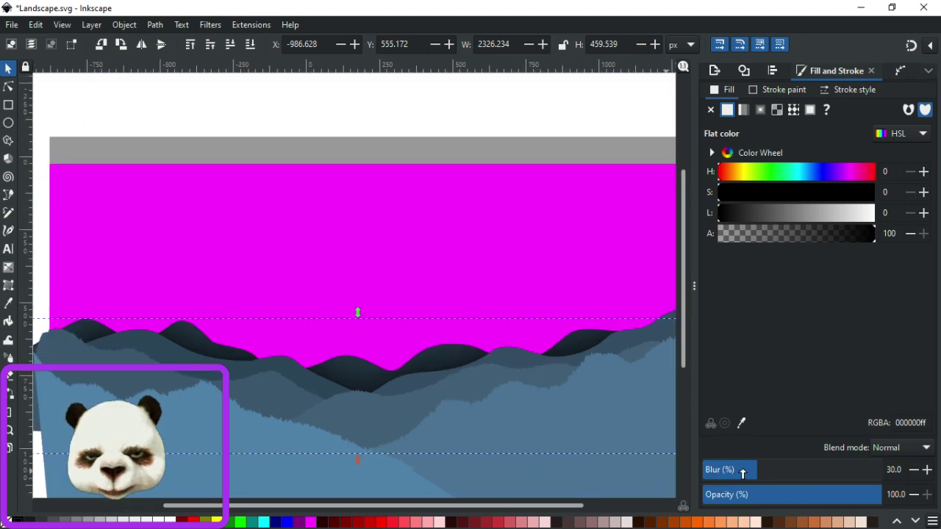
{"action": "left_click", "coordinate": [784, 471]}
{"action": "left_click", "coordinate": [760, 470]}
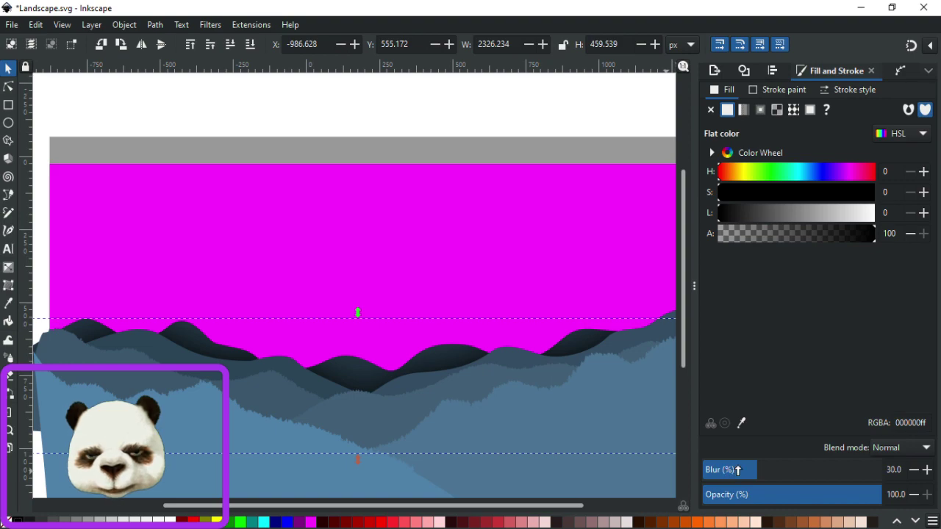
{"action": "left_click", "coordinate": [739, 471]}
{"action": "left_click_drag", "start_coordinate": [821, 496], "coordinate": [818, 498]}
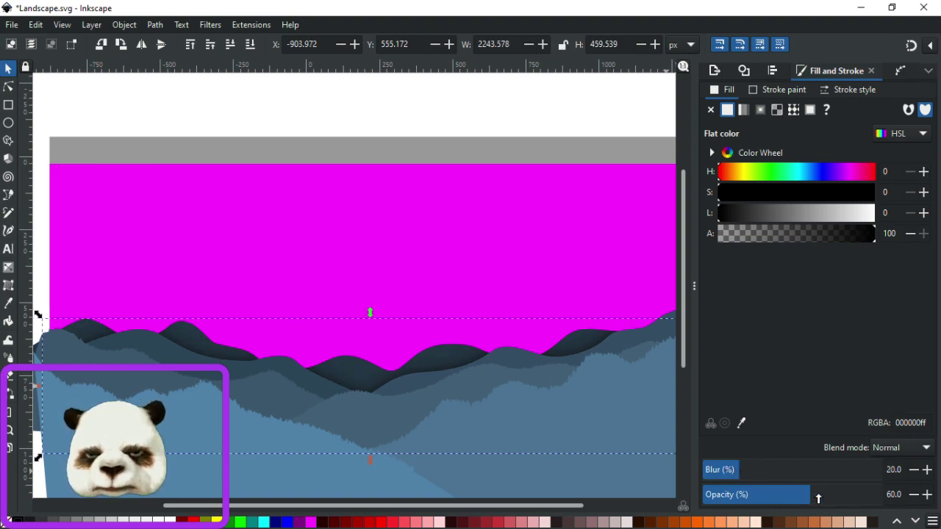
{"action": "left_click", "coordinate": [758, 474]}
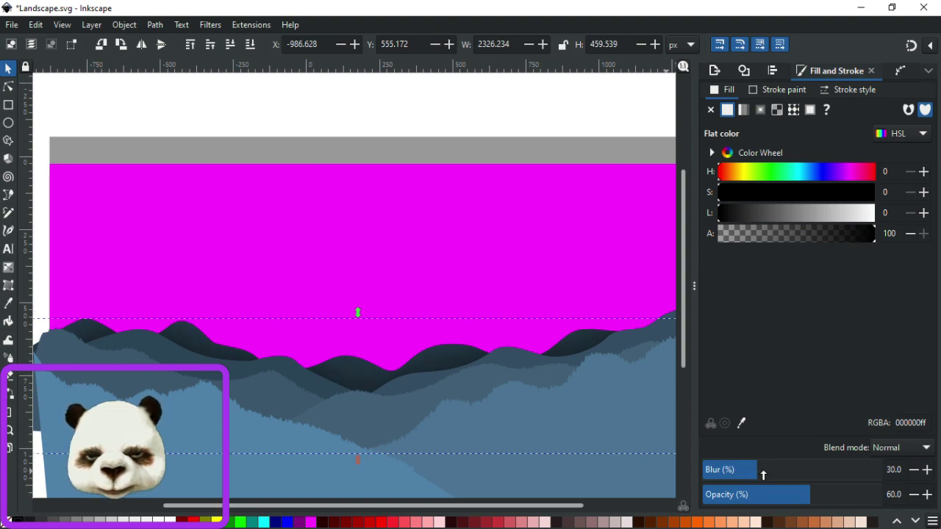
{"action": "left_click", "coordinate": [912, 470]}
{"action": "left_click", "coordinate": [912, 471]}
{"action": "left_click", "coordinate": [912, 471]}
{"action": "left_click", "coordinate": [912, 470]}
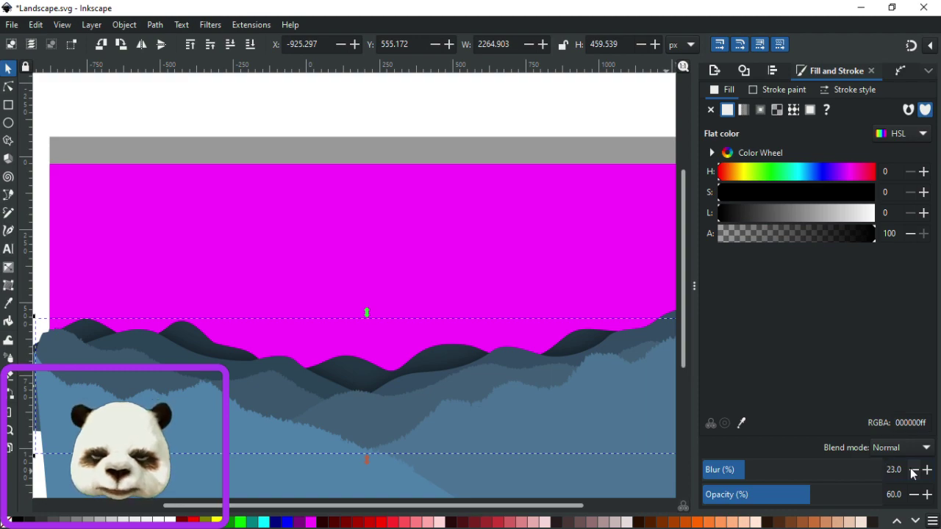
Set the black shadow shape's opacity to 40% and deselect it to check the shading between the hills.
{"action": "scroll", "coordinate": [573, 357], "scroll_direction": "down", "scroll_amount": 3}
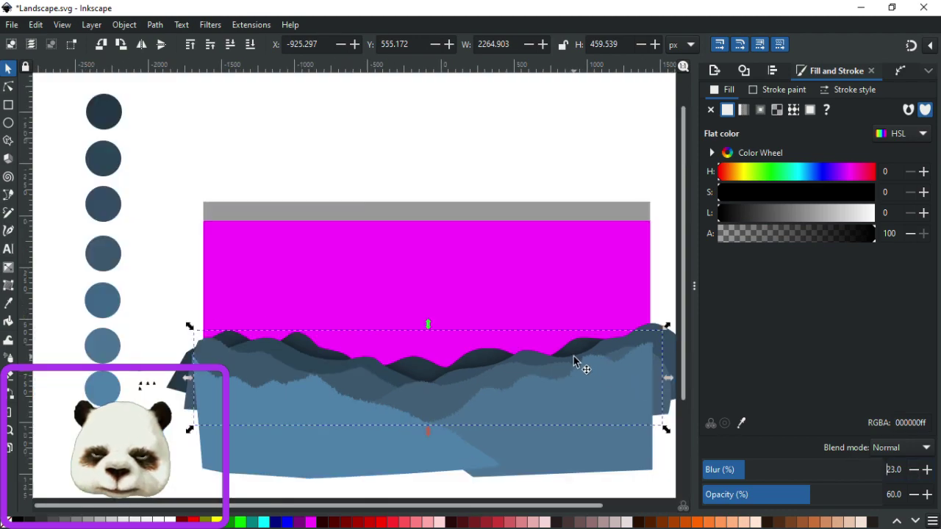
{"action": "scroll", "coordinate": [573, 356], "scroll_direction": "up", "scroll_amount": 3}
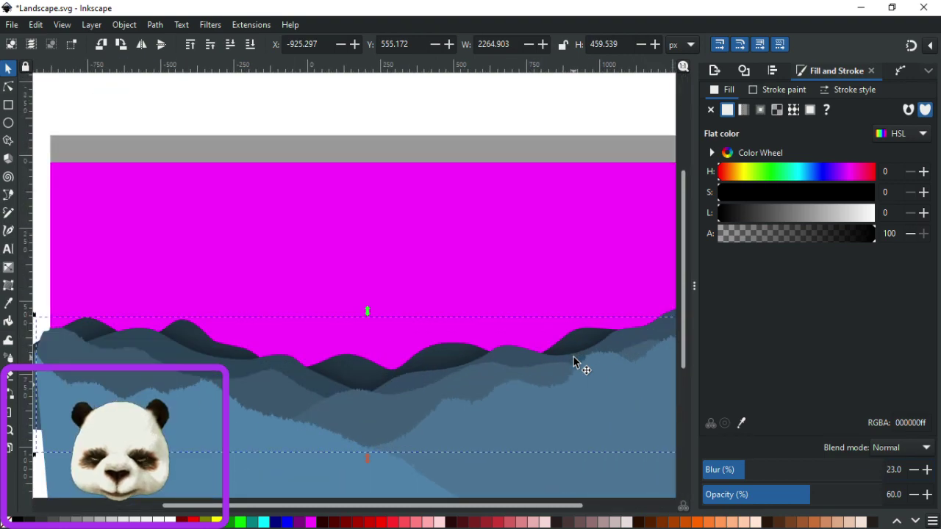
{"action": "scroll", "coordinate": [573, 356], "scroll_direction": "down", "scroll_amount": 3}
{"action": "scroll", "coordinate": [613, 370], "scroll_direction": "up", "scroll_amount": 2}
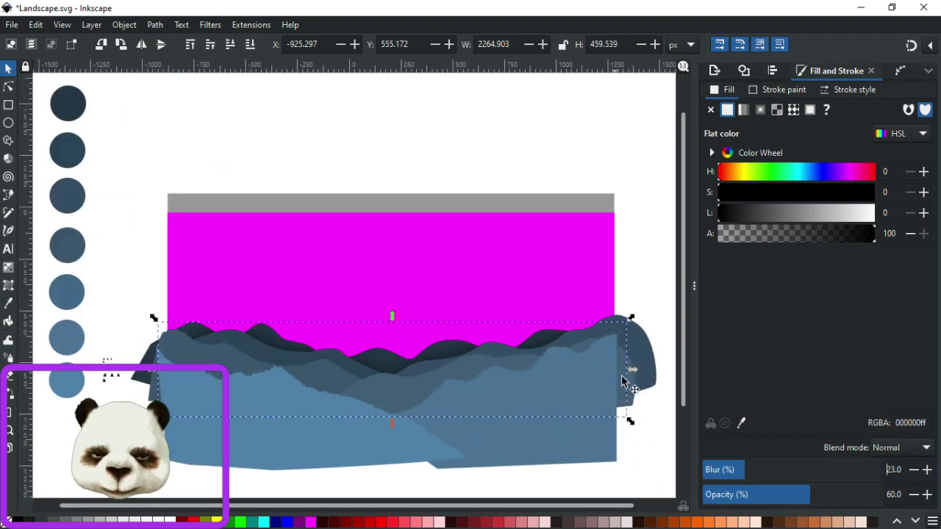
{"action": "scroll", "coordinate": [620, 393], "scroll_direction": "up", "scroll_amount": 2}
{"action": "left_click_drag", "start_coordinate": [794, 495], "coordinate": [771, 495]}
{"action": "scroll", "coordinate": [357, 300], "scroll_direction": "down", "scroll_amount": 4}
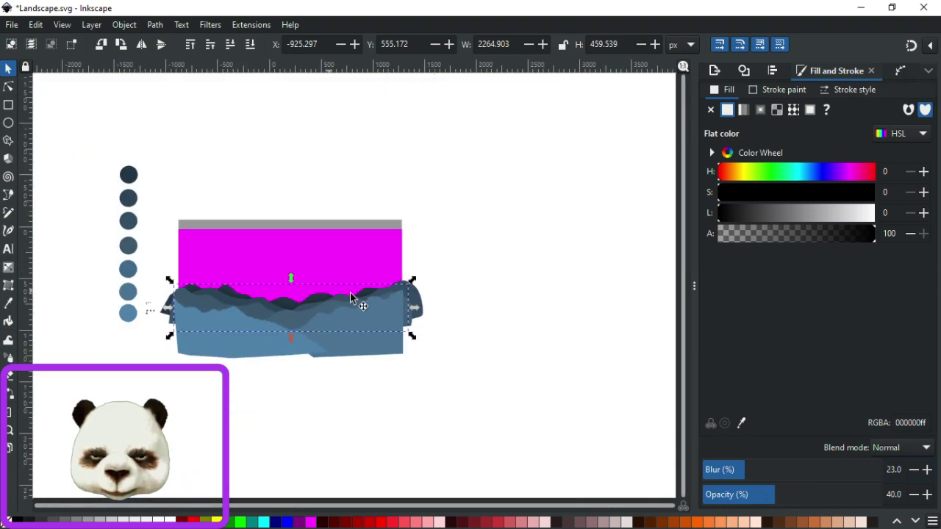
{"action": "left_click", "coordinate": [467, 256]}
{"action": "scroll", "coordinate": [287, 271], "scroll_direction": "up", "scroll_amount": 3}
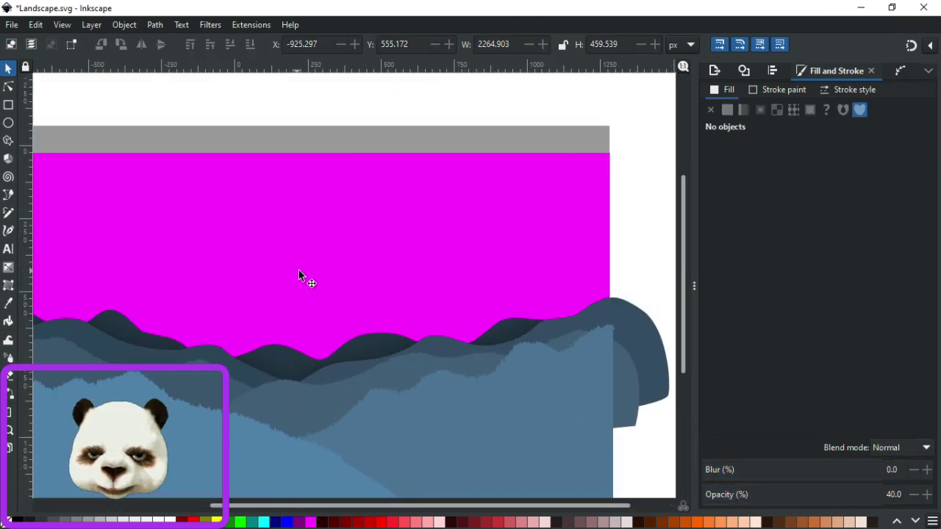
{"action": "scroll", "coordinate": [298, 269], "scroll_direction": "down", "scroll_amount": 2}
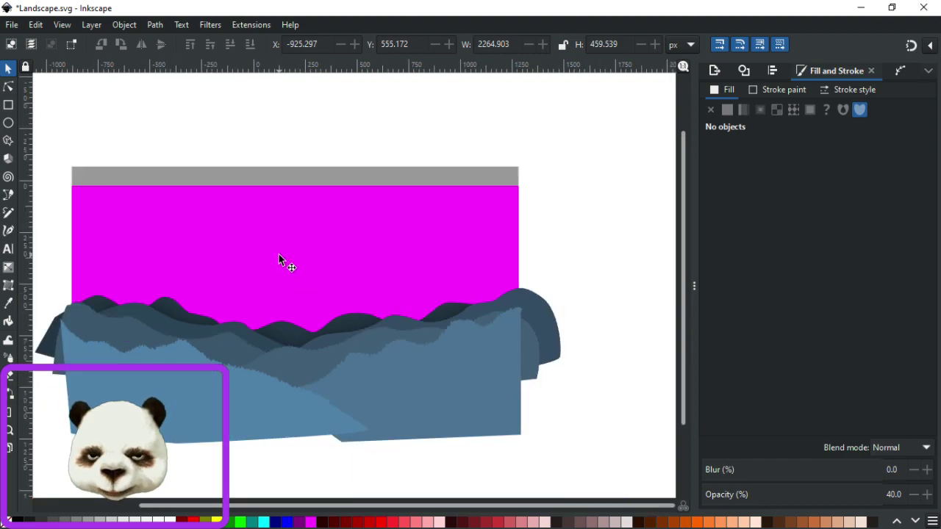
{"action": "left_click", "coordinate": [436, 286]}
{"action": "left_click", "coordinate": [574, 279]}
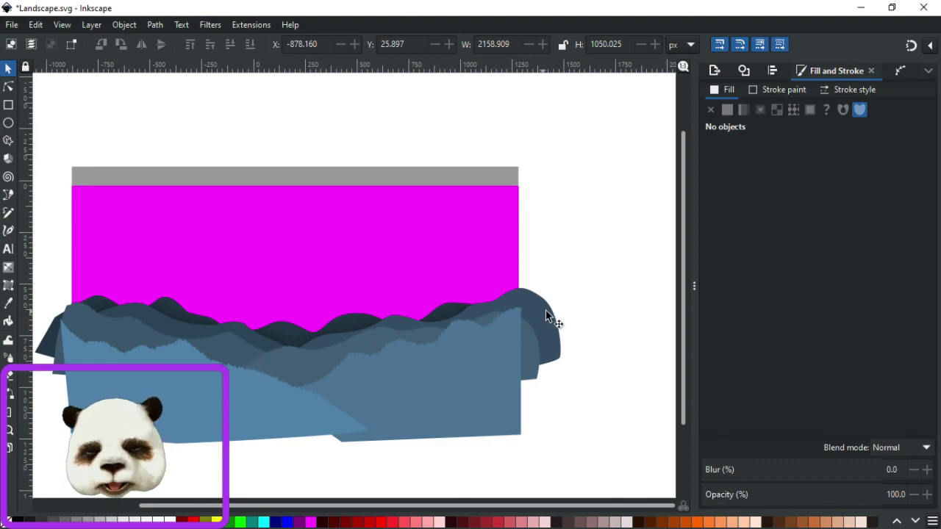
Select all the hill and shadow shapes, leaving out the small trees beside them, and group them.
{"action": "scroll", "coordinate": [587, 279], "scroll_direction": "down", "scroll_amount": 2}
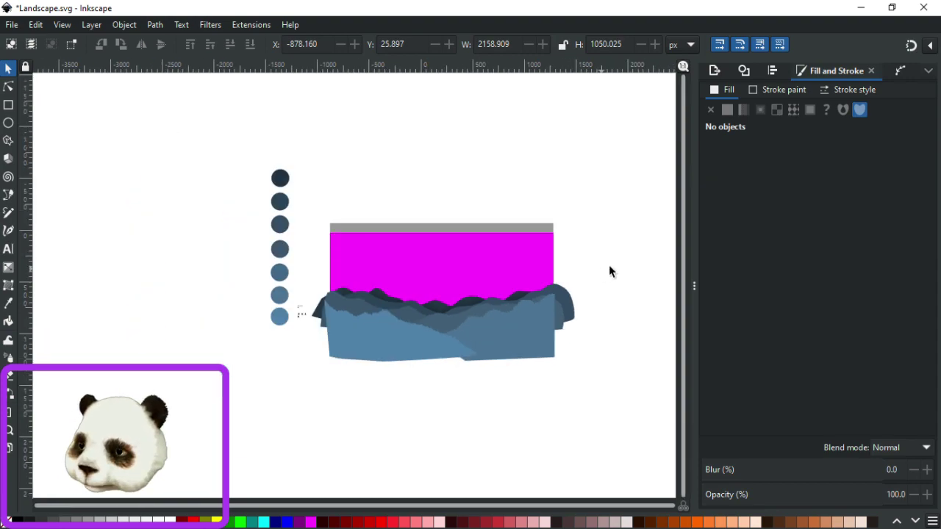
{"action": "left_click_drag", "start_coordinate": [607, 277], "coordinate": [312, 382]}
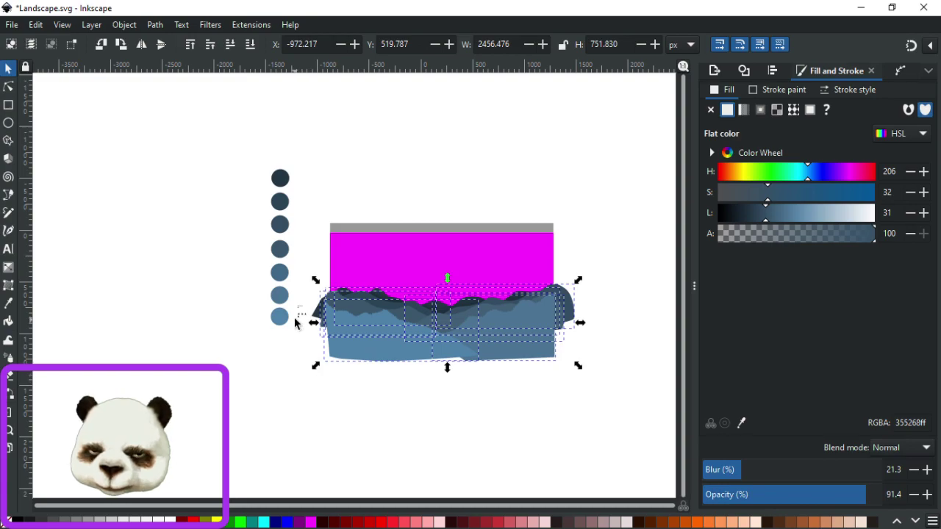
{"action": "scroll", "coordinate": [324, 346], "scroll_direction": "up", "scroll_amount": 4}
{"action": "scroll", "coordinate": [367, 301], "scroll_direction": "down", "scroll_amount": 3}
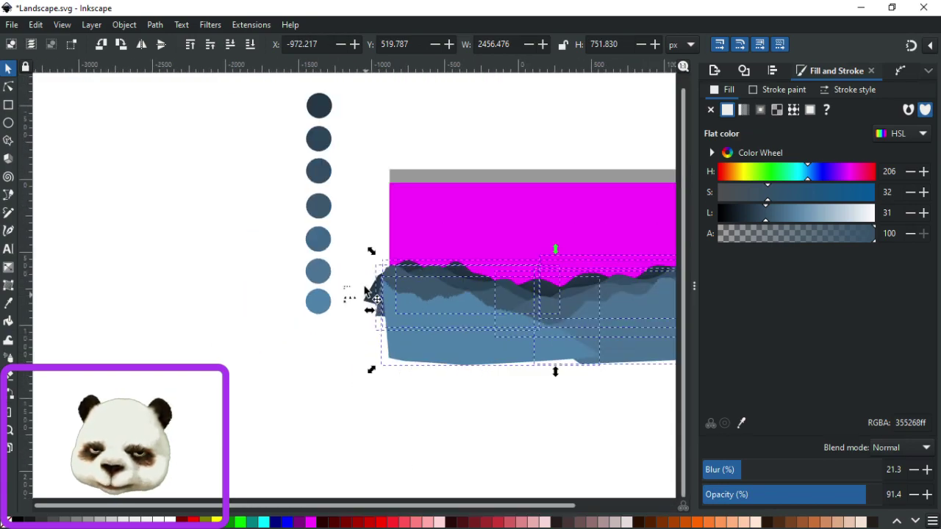
{"action": "left_click_drag", "start_coordinate": [352, 234], "coordinate": [176, 434]}
{"action": "left_click_drag", "start_coordinate": [271, 419], "coordinate": [638, 393]}
{"action": "left_click_drag", "start_coordinate": [377, 375], "coordinate": [727, 387]}
{"action": "scroll", "coordinate": [393, 292], "scroll_direction": "up", "scroll_amount": 5}
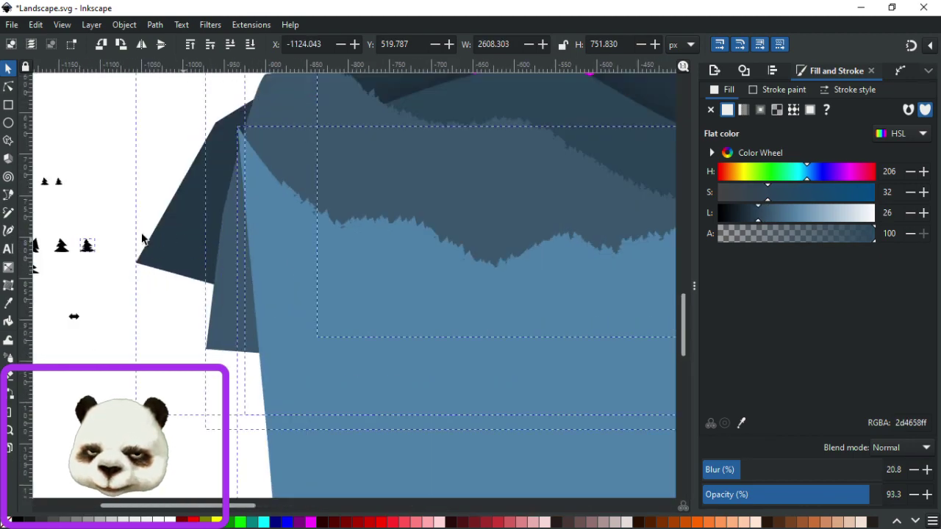
{"action": "left_click", "coordinate": [88, 249], "text": "shift"}
{"action": "scroll", "coordinate": [113, 274], "scroll_direction": "down", "scroll_amount": 3}
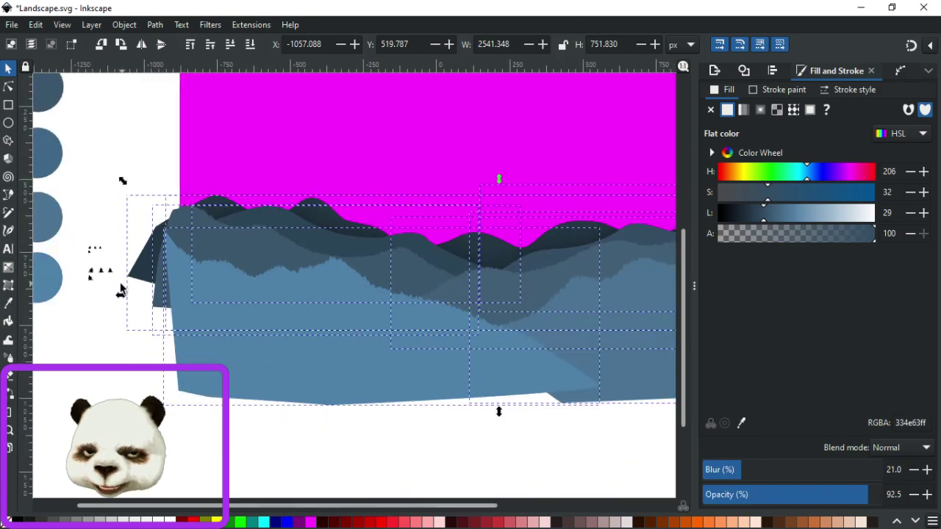
Raise the magenta rectangle above the grouped hills and use it to clip them.
{"action": "left_click", "coordinate": [271, 138]}
{"action": "key", "text": "Home"}
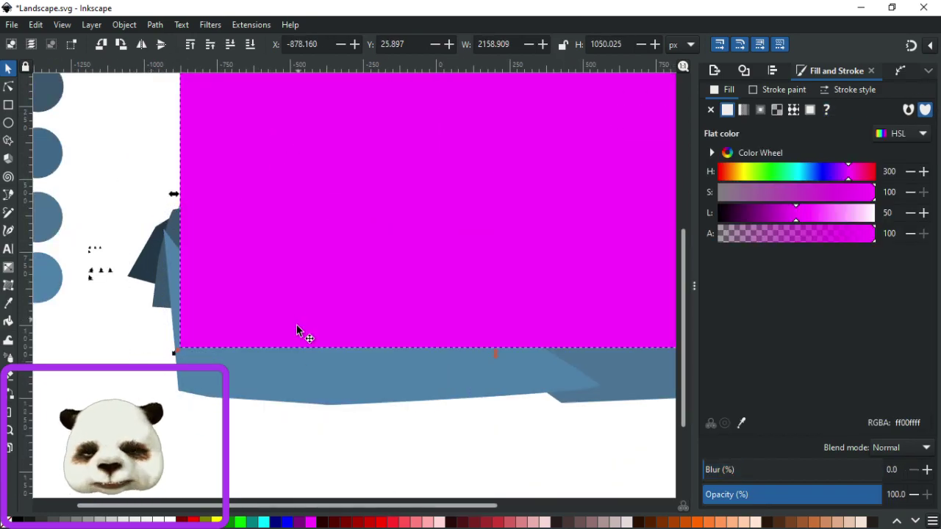
{"action": "left_click", "coordinate": [289, 364], "text": "shift"}
{"action": "right_click", "coordinate": [305, 271]}
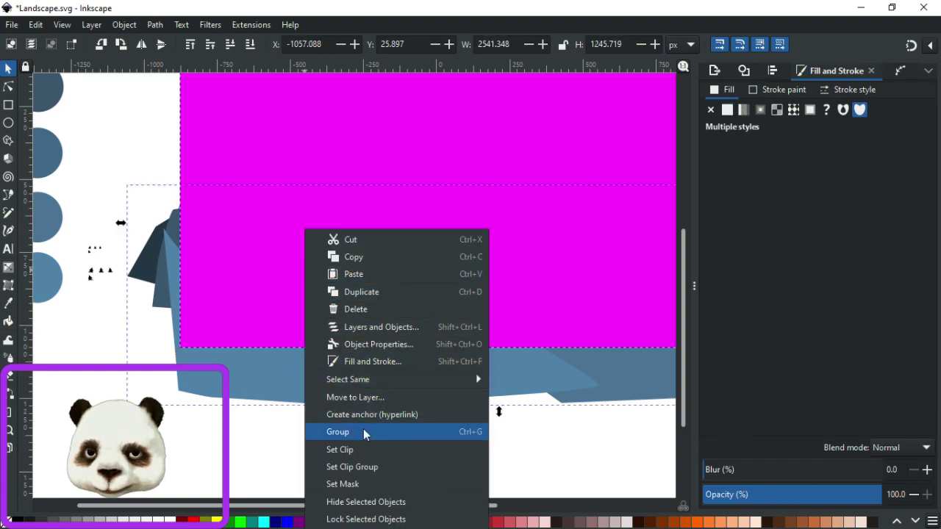
{"action": "left_click", "coordinate": [349, 447]}
{"action": "left_click", "coordinate": [358, 399]}
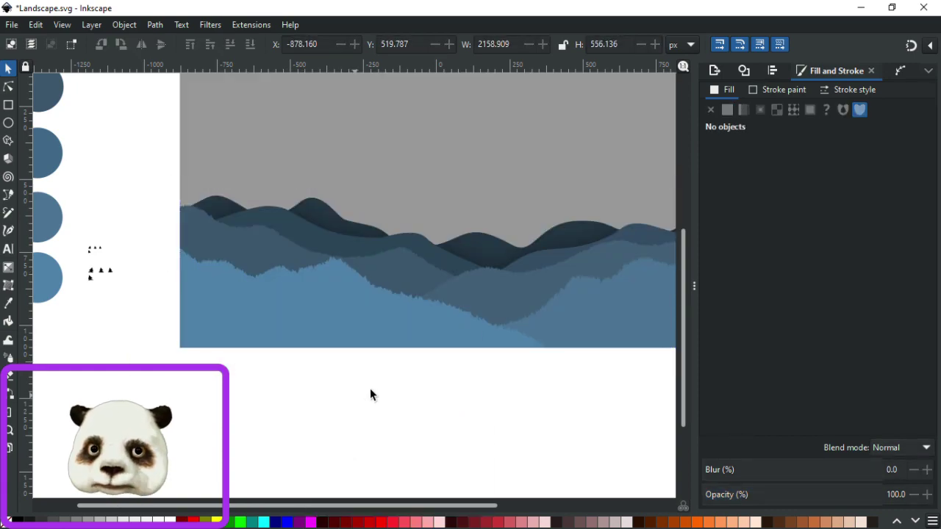
Examine the clipped landscape as a whole and the shaded hill edges up close.
{"action": "scroll", "coordinate": [370, 389], "scroll_direction": "down", "scroll_amount": 2}
{"action": "scroll", "coordinate": [534, 326], "scroll_direction": "up", "scroll_amount": 1}
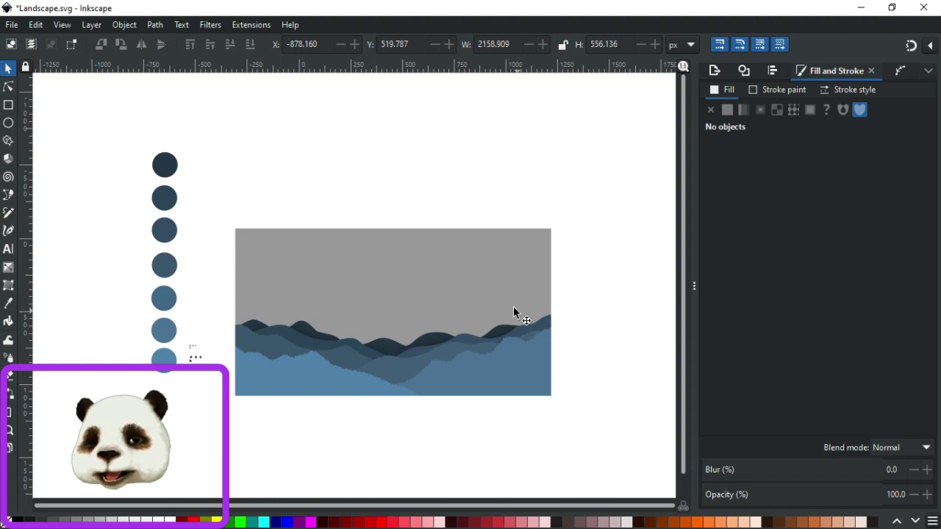
{"action": "scroll", "coordinate": [513, 307], "scroll_direction": "up", "scroll_amount": 1}
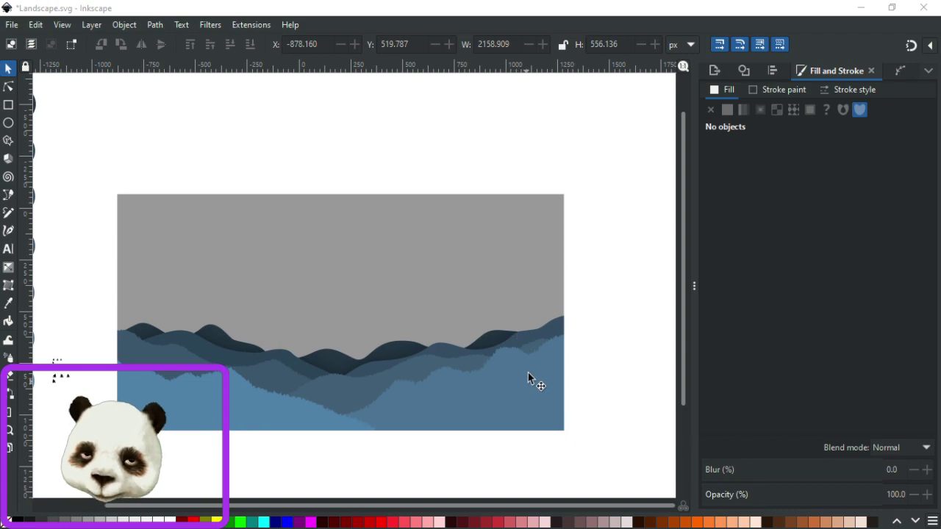
{"action": "scroll", "coordinate": [496, 356], "scroll_direction": "up", "scroll_amount": 3, "text": "ctrl"}
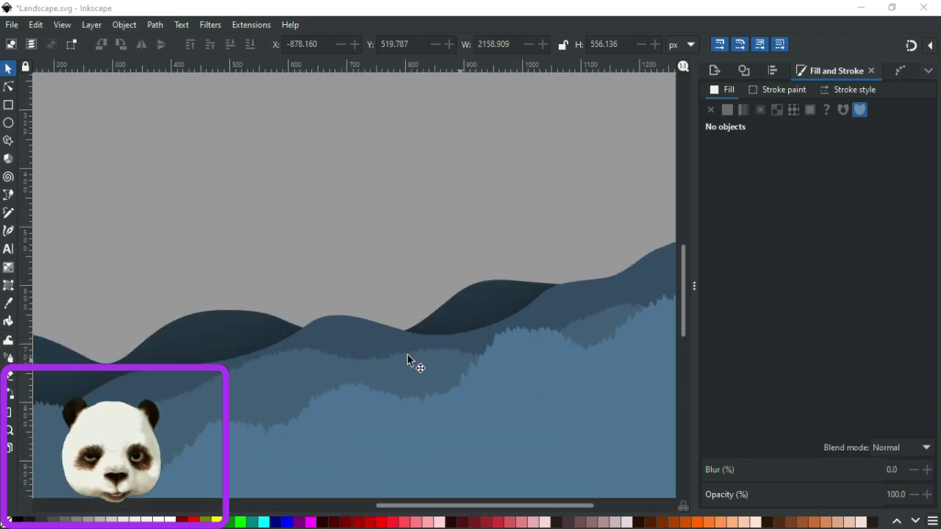
{"action": "scroll", "coordinate": [407, 354], "scroll_direction": "up", "scroll_amount": 3, "text": "ctrl"}
{"action": "scroll", "coordinate": [398, 379], "scroll_direction": "down", "scroll_amount": 7, "text": "ctrl"}
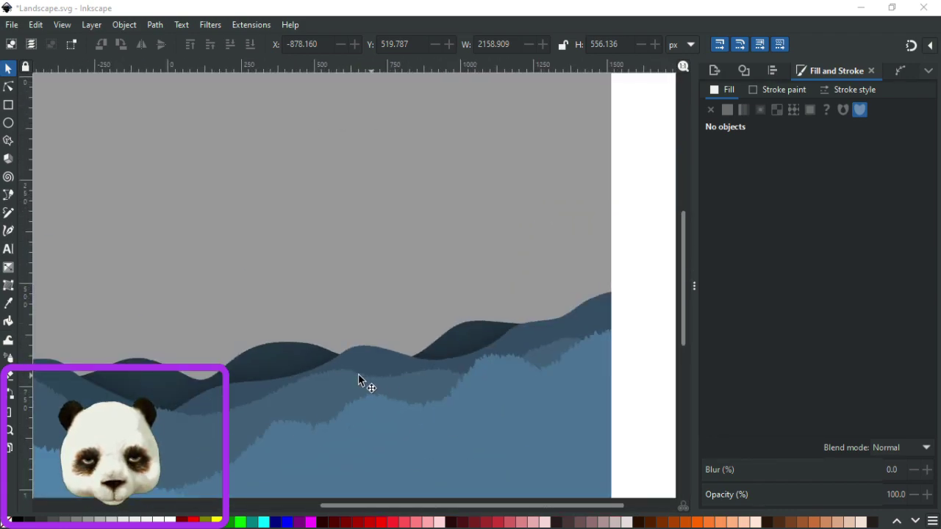
{"action": "scroll", "coordinate": [298, 383], "scroll_direction": "up", "scroll_amount": 1, "text": "ctrl"}
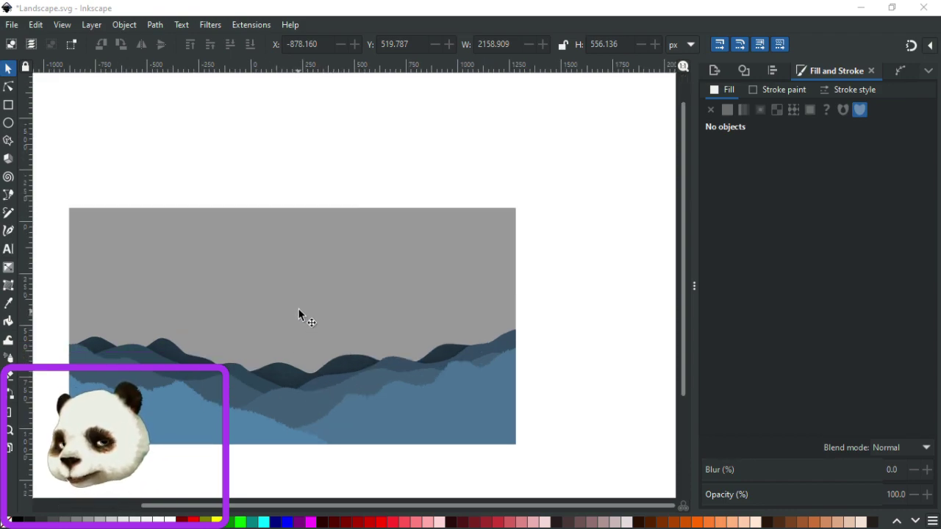
Raise the grey background rectangle to the top and give it a vertical linear gradient running from near its top edge down over the hills.
{"action": "left_click", "coordinate": [322, 266]}
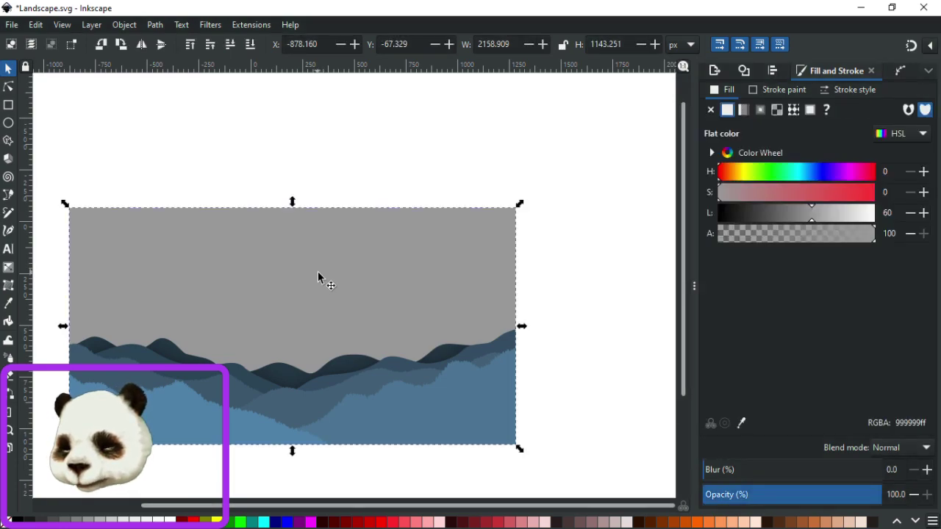
{"action": "key", "text": "Home"}
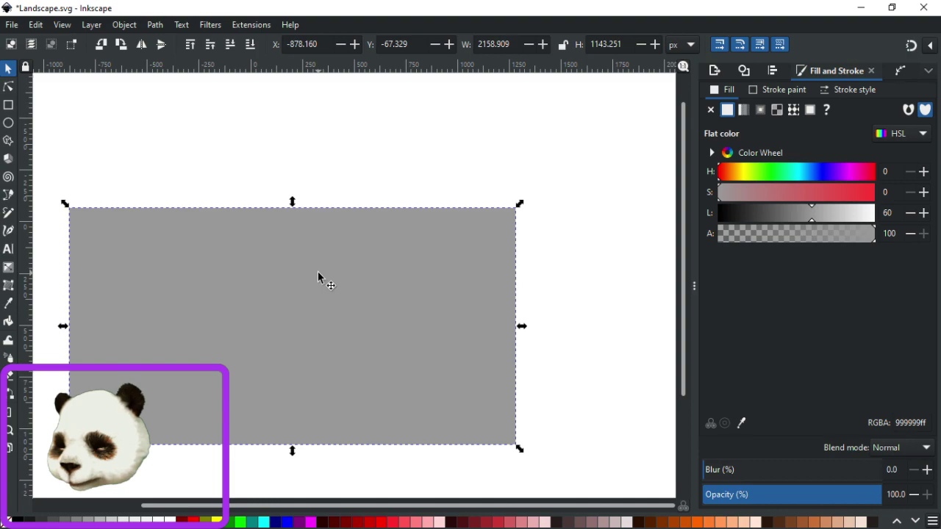
{"action": "left_click", "coordinate": [155, 24]}
{"action": "key", "text": "Escape"}
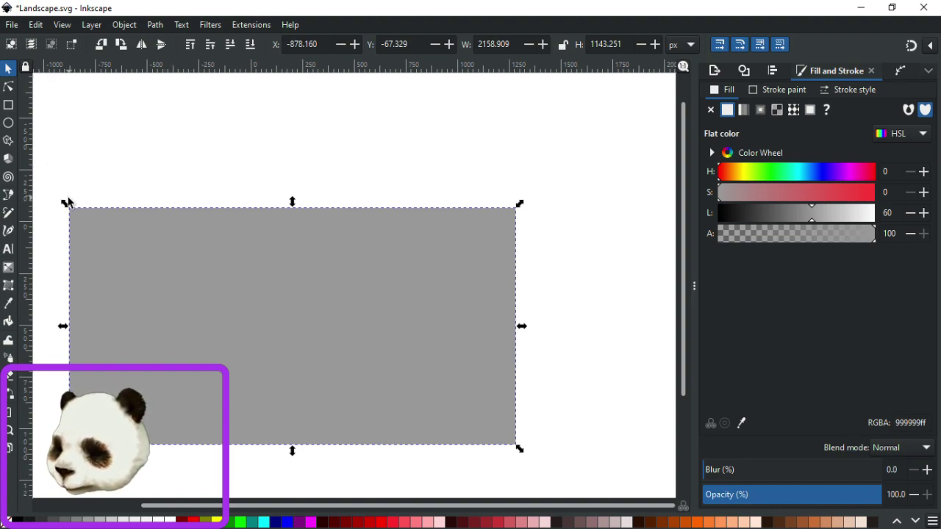
{"action": "key", "text": "g"}
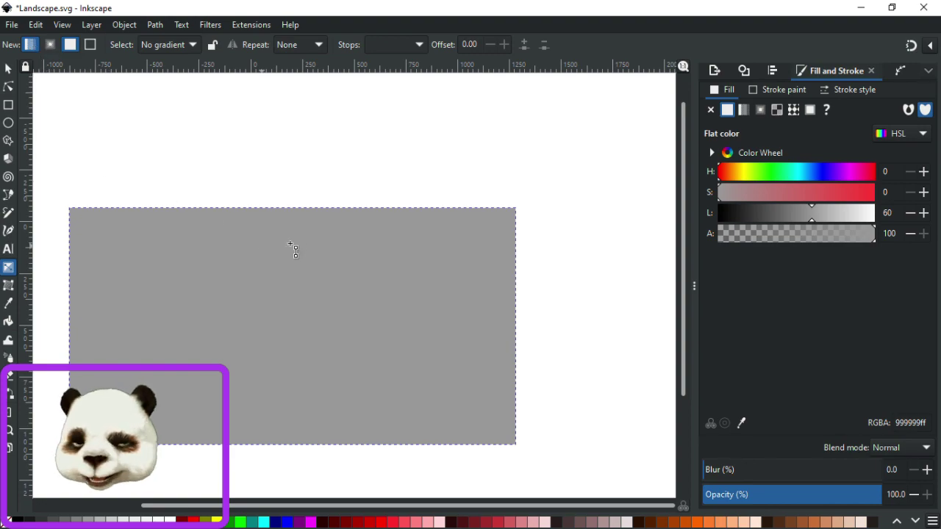
{"action": "left_click_drag", "start_coordinate": [283, 236], "coordinate": [291, 407]}
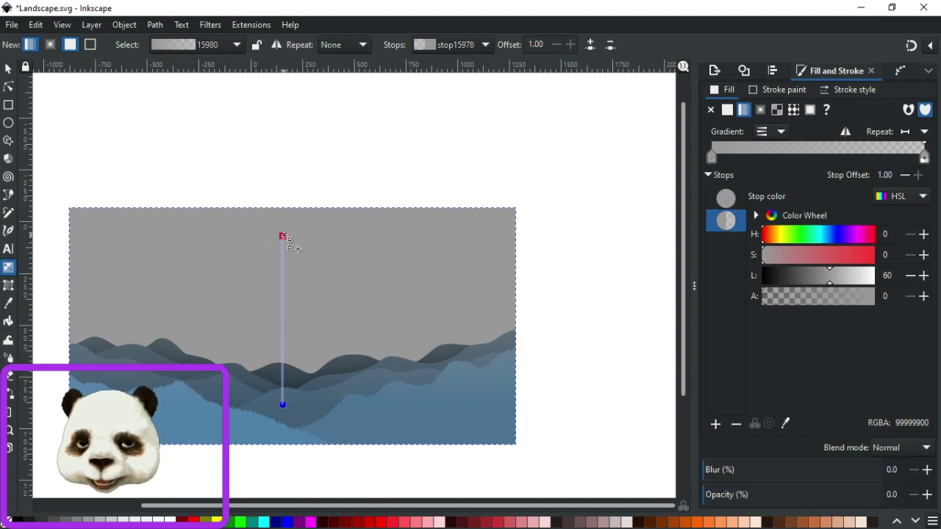
Apply the lightest blue swatch circle's colour to both gradient stops and set the upper stop's lightness to 31.
{"action": "left_click", "coordinate": [282, 236]}
{"action": "scroll", "coordinate": [308, 206], "scroll_direction": "left", "scroll_amount": 5}
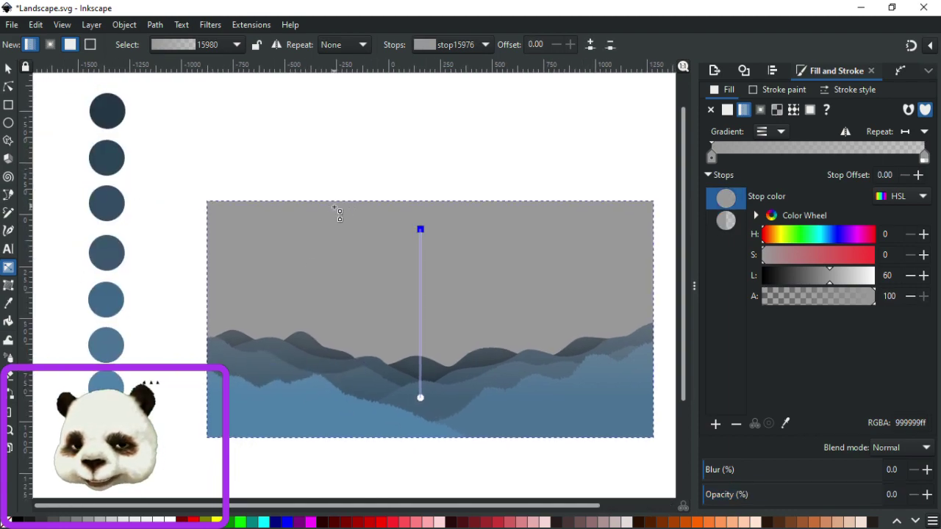
{"action": "key", "text": "d"}
{"action": "left_click", "coordinate": [119, 386]}
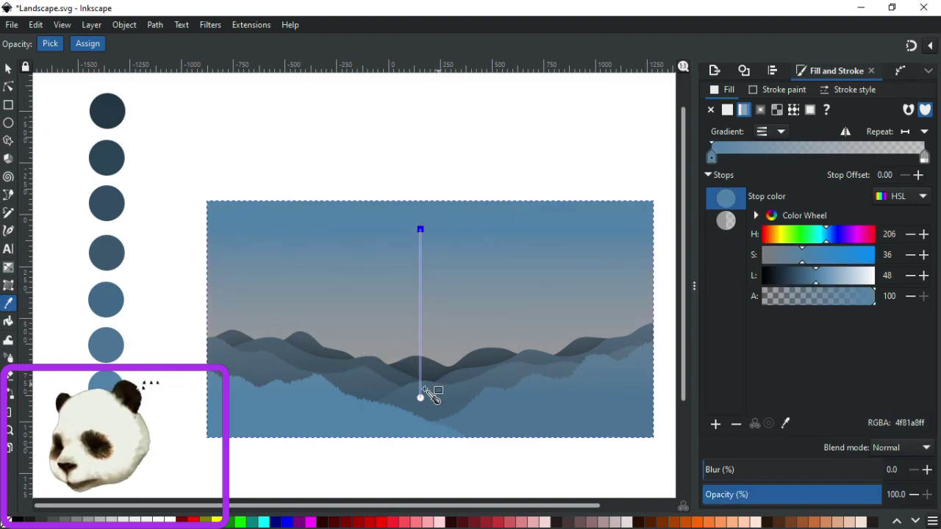
{"action": "left_click", "coordinate": [421, 399]}
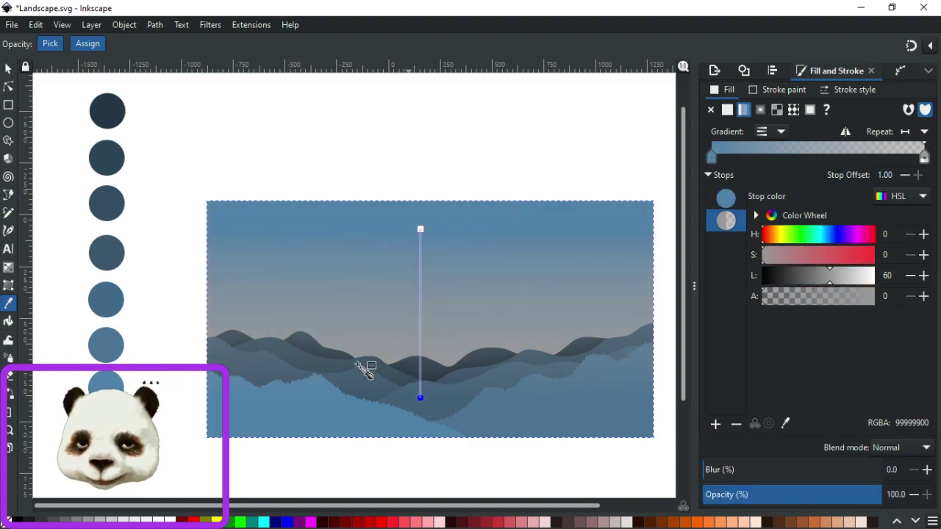
{"action": "left_click", "coordinate": [108, 388]}
{"action": "left_click", "coordinate": [420, 229]}
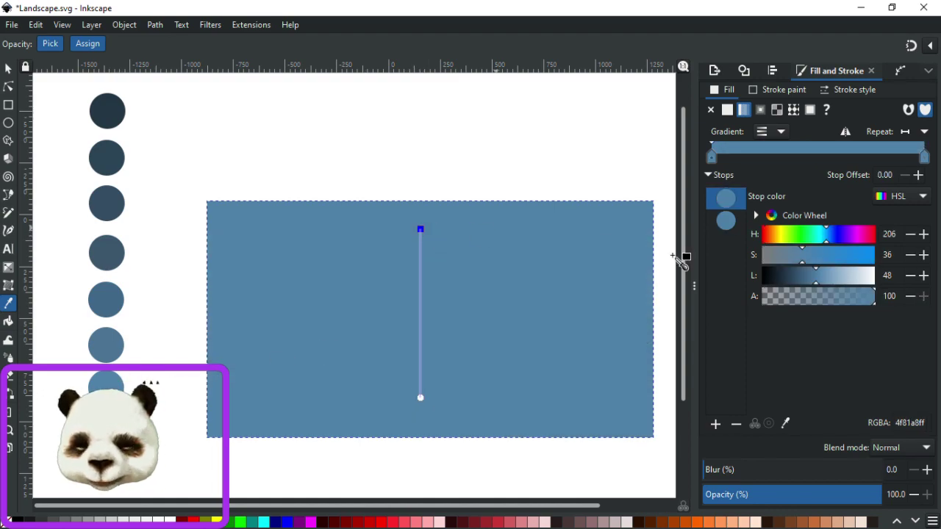
{"action": "left_click", "coordinate": [797, 278]}
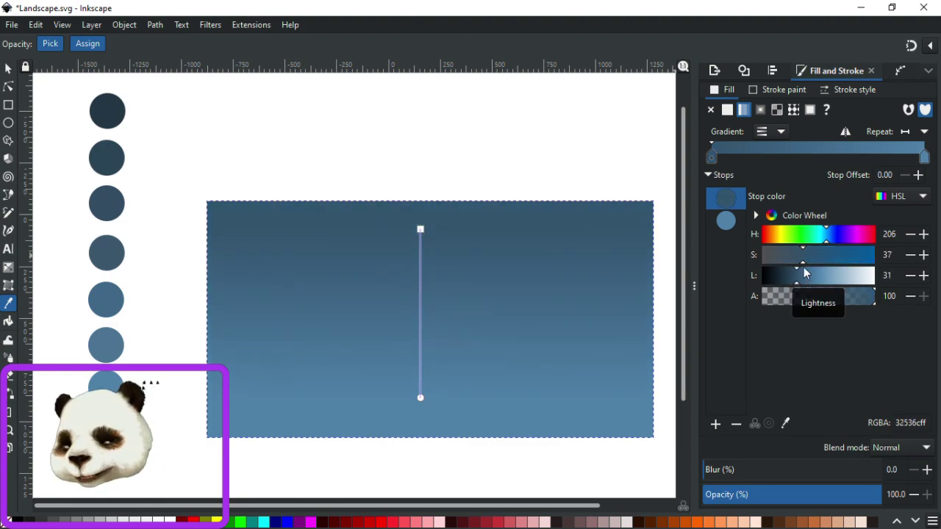
Set the upper gradient stop to saturation 64 and lightness 29, and the lower stop to saturation 49 and lightness 49.
{"action": "left_click_drag", "start_coordinate": [810, 258], "coordinate": [836, 257]}
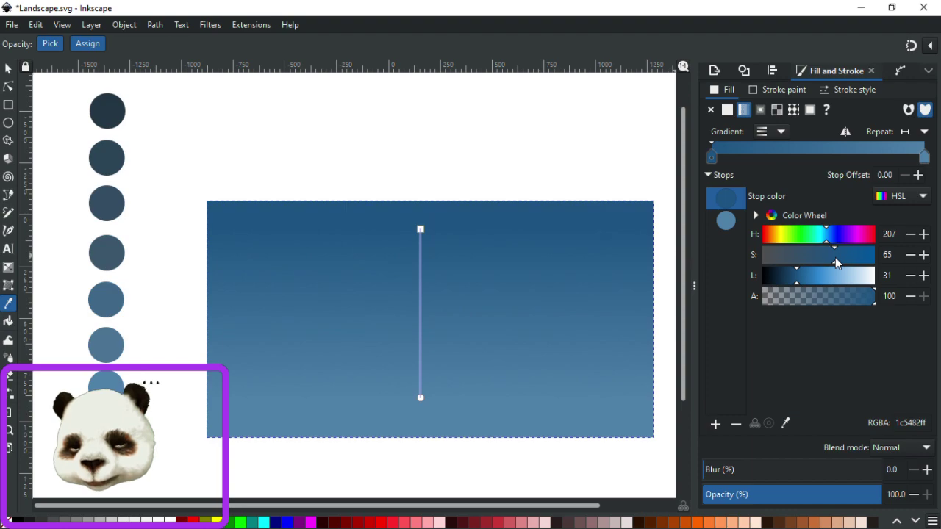
{"action": "left_click", "coordinate": [795, 281]}
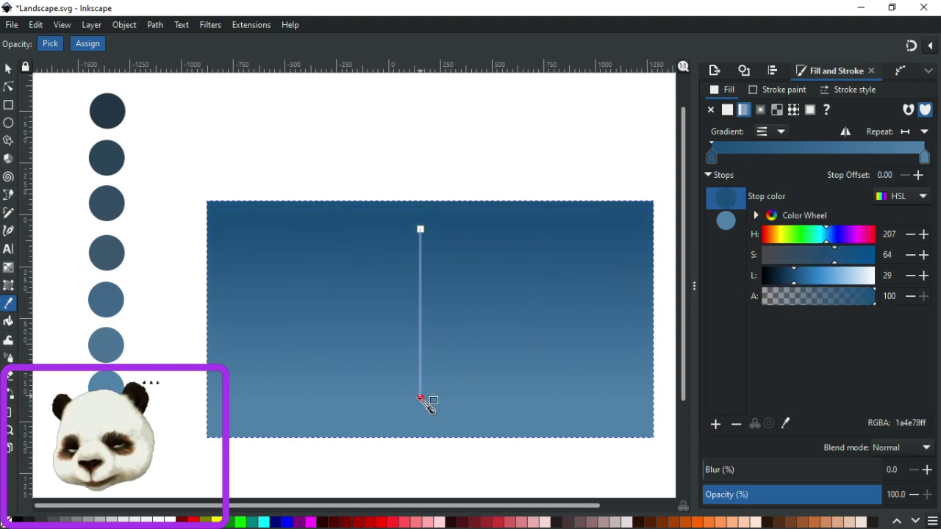
{"action": "left_click", "coordinate": [420, 397]}
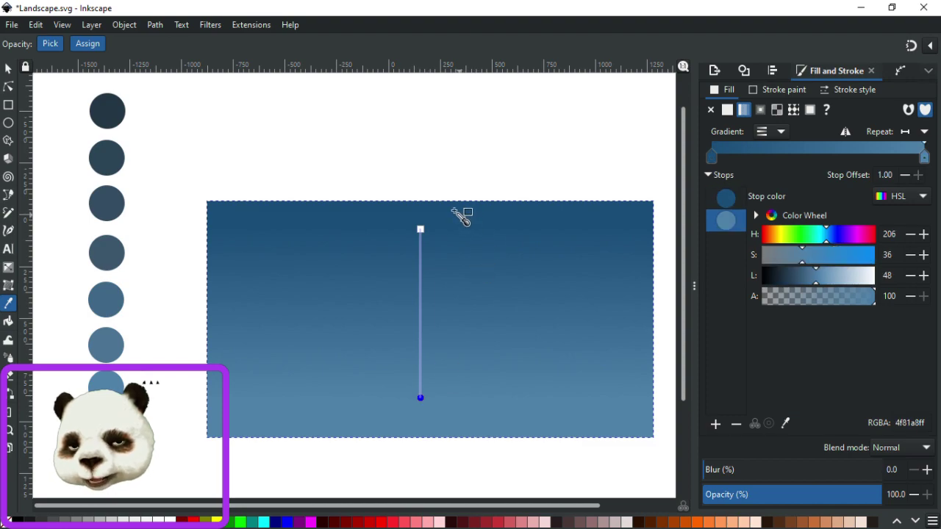
{"action": "left_click_drag", "start_coordinate": [795, 282], "coordinate": [816, 279]}
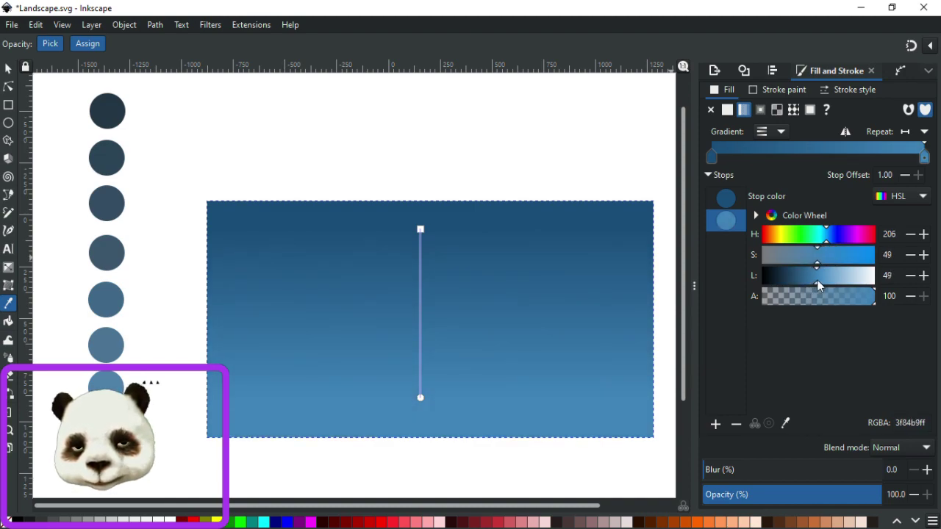
Lower the gradient rectangle behind the hills.
{"action": "left_click", "coordinate": [8, 68]}
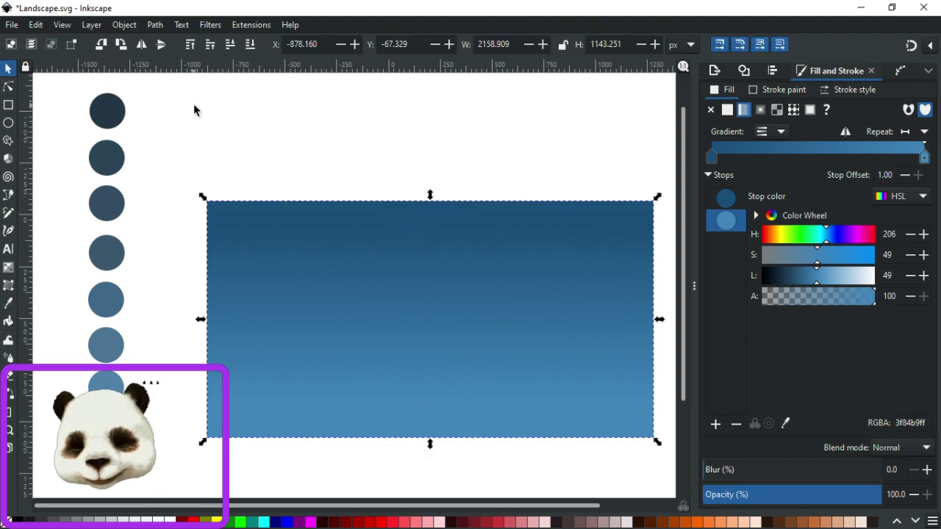
{"action": "key", "text": "End"}
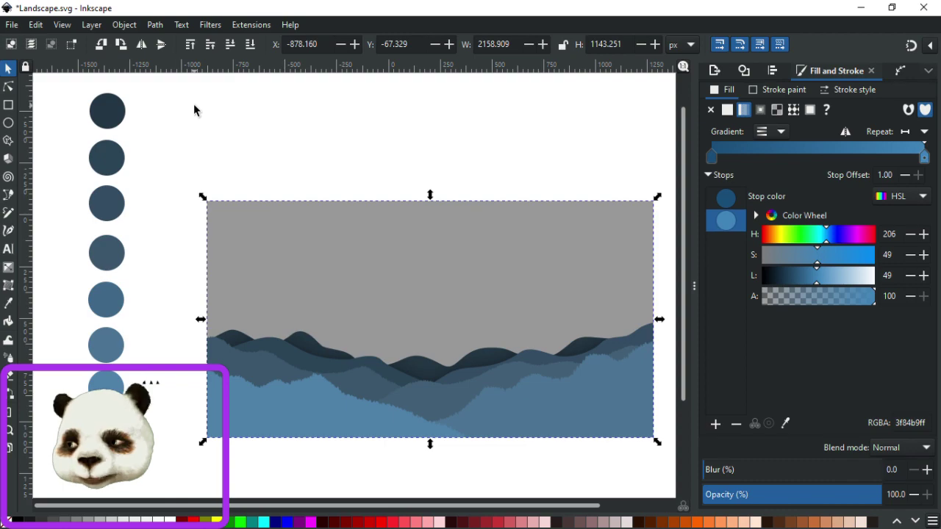
Adjust the background gradient's upper stop to hue 199, saturation 57 and lightness 25.
{"action": "left_click", "coordinate": [8, 86]}
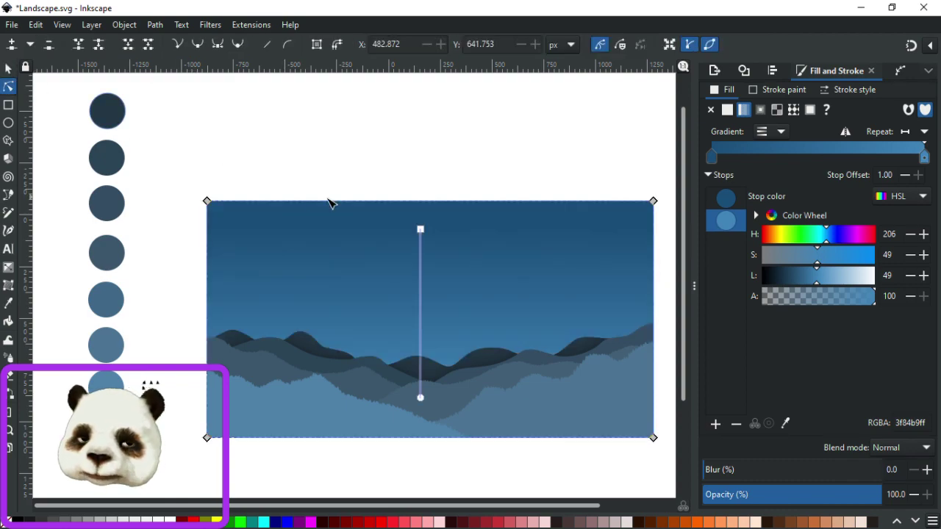
{"action": "left_click", "coordinate": [421, 229]}
{"action": "left_click_drag", "start_coordinate": [797, 285], "coordinate": [795, 285]}
{"action": "left_click_drag", "start_coordinate": [845, 263], "coordinate": [829, 265]}
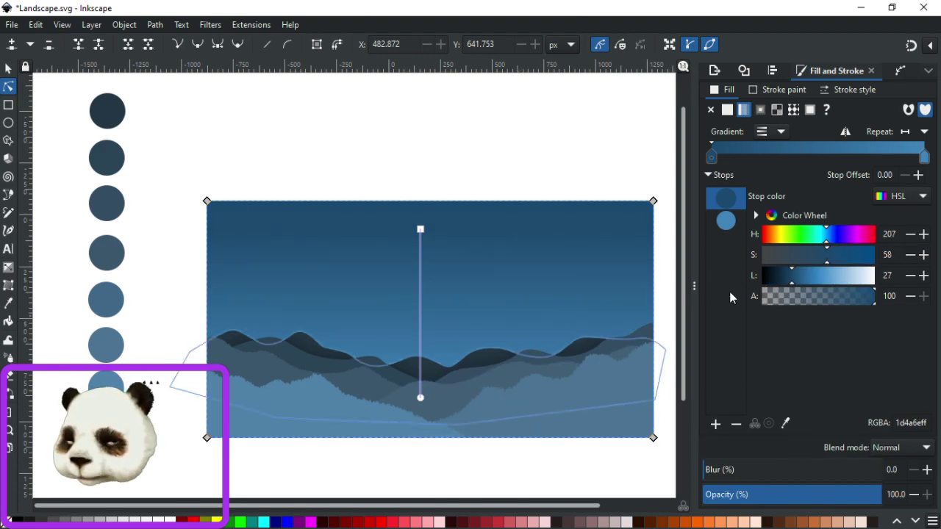
{"action": "left_click", "coordinate": [825, 247]}
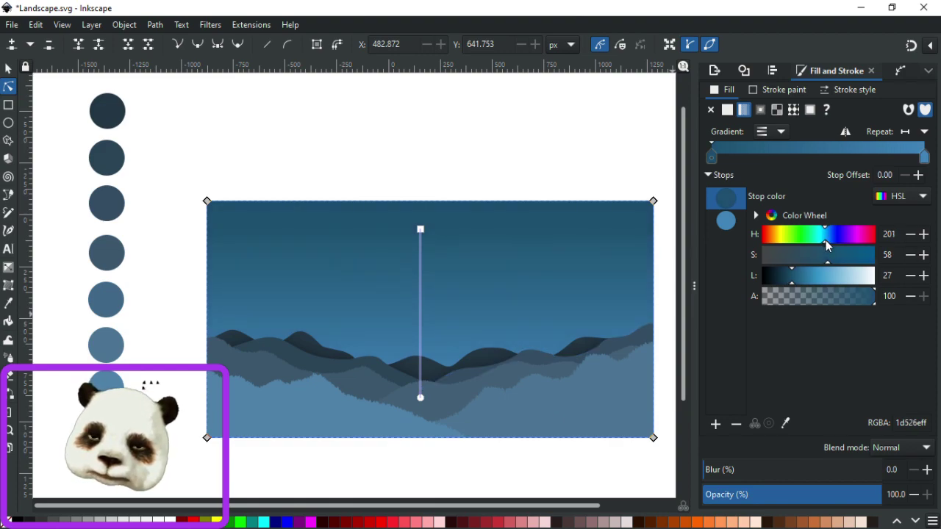
{"action": "left_click", "coordinate": [826, 245]}
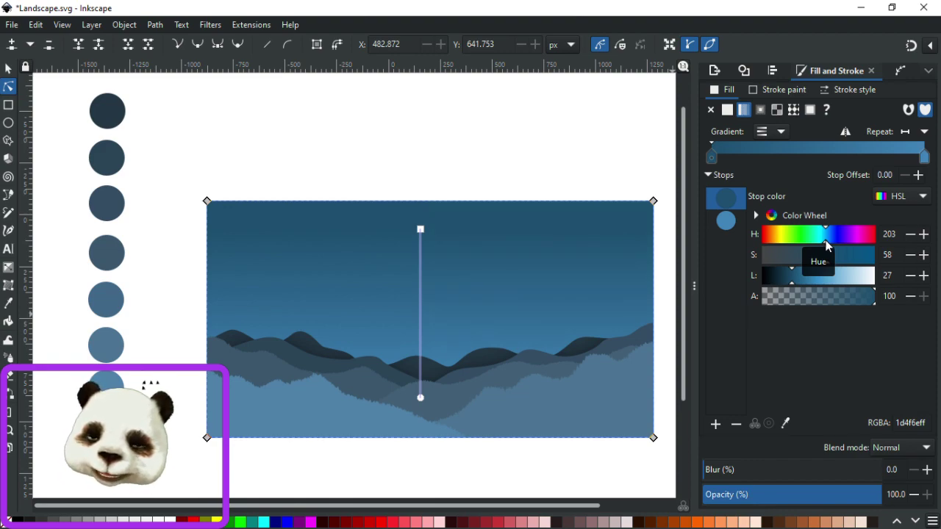
{"action": "left_click_drag", "start_coordinate": [827, 245], "coordinate": [826, 246]}
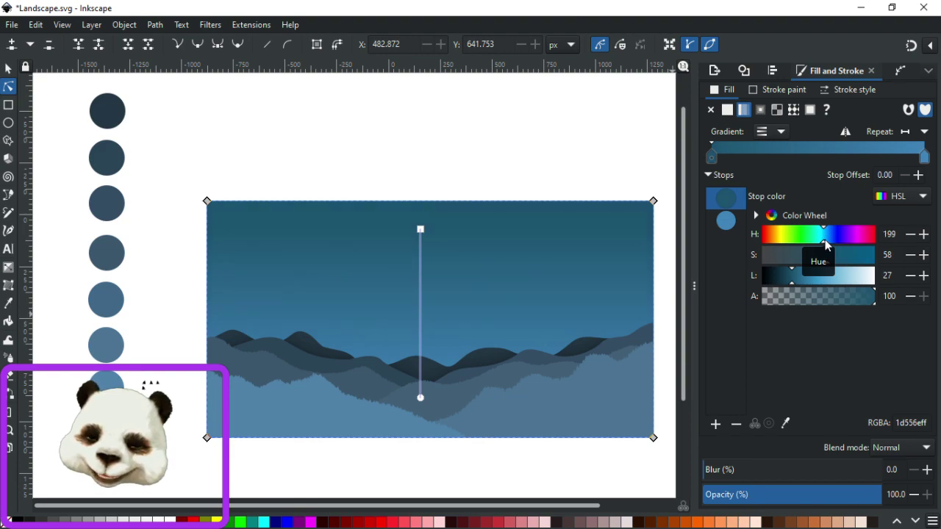
{"action": "left_click_drag", "start_coordinate": [793, 281], "coordinate": [790, 281]}
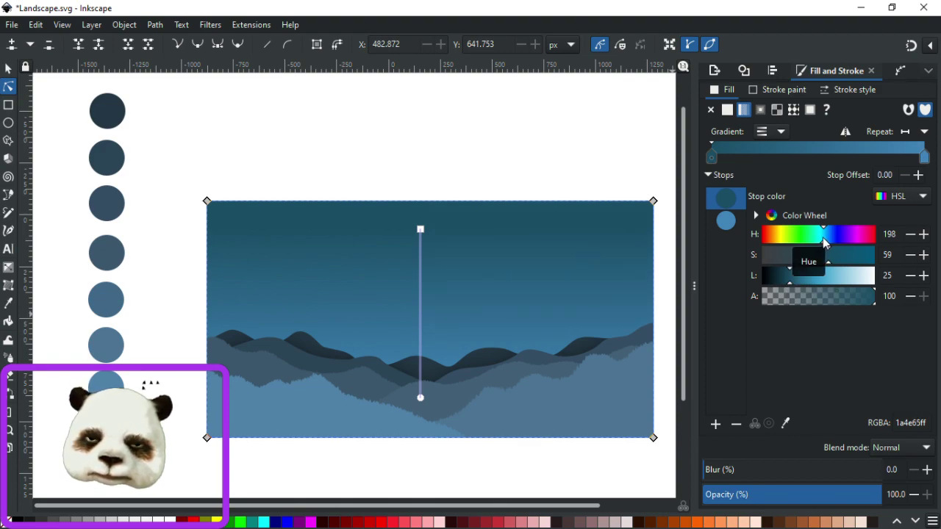
{"action": "left_click", "coordinate": [827, 257]}
{"action": "left_click_drag", "start_coordinate": [826, 262], "coordinate": [829, 262]}
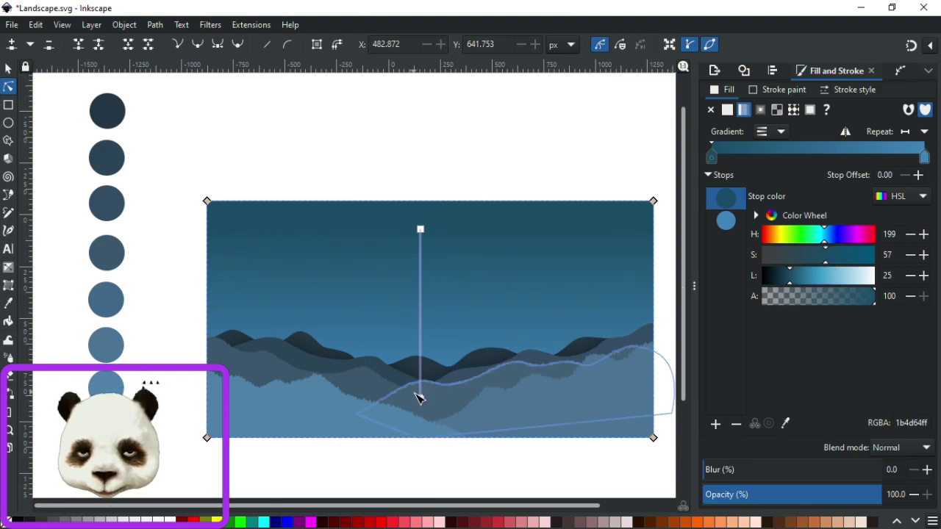
Adjust the background gradient's lower stop to hue 200, saturation 50 and lightness 25.
{"action": "left_click", "coordinate": [420, 397]}
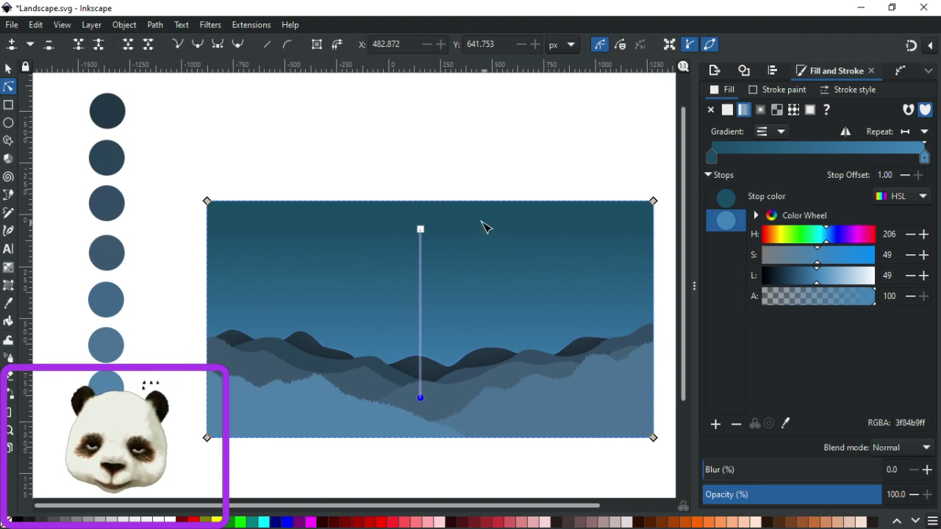
{"action": "key", "text": "d"}
{"action": "left_click", "coordinate": [660, 261]}
{"action": "left_click_drag", "start_coordinate": [792, 280], "coordinate": [811, 285]}
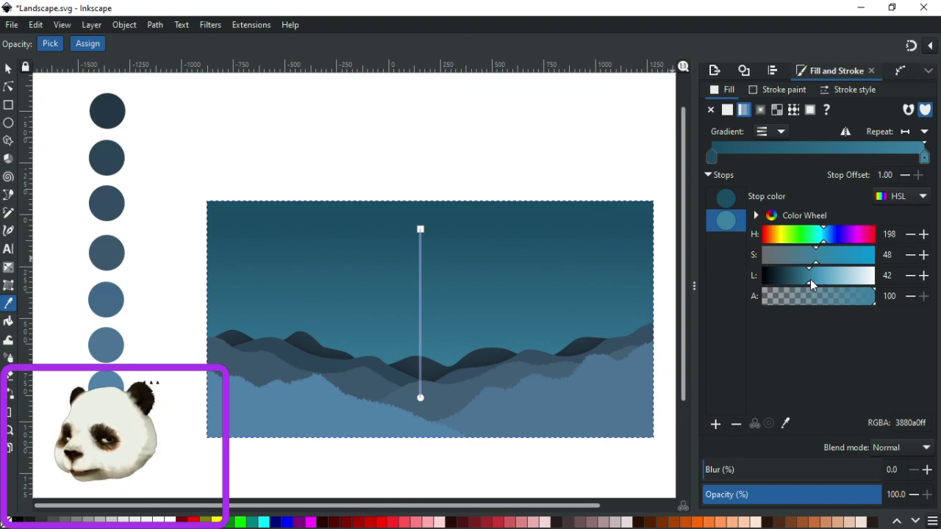
{"action": "left_click_drag", "start_coordinate": [811, 286], "coordinate": [809, 285]}
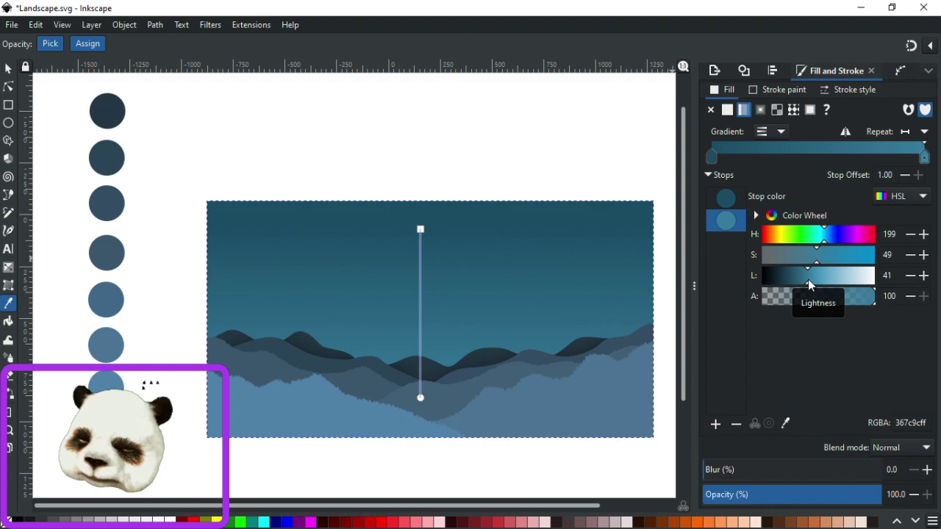
{"action": "left_click", "coordinate": [817, 266]}
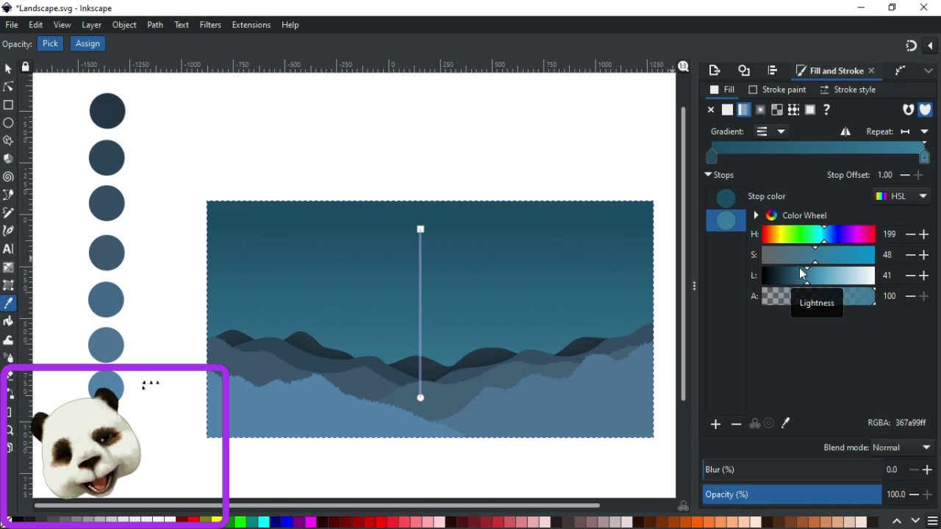
{"action": "left_click", "coordinate": [796, 279]}
{"action": "left_click_drag", "start_coordinate": [797, 283], "coordinate": [790, 283]}
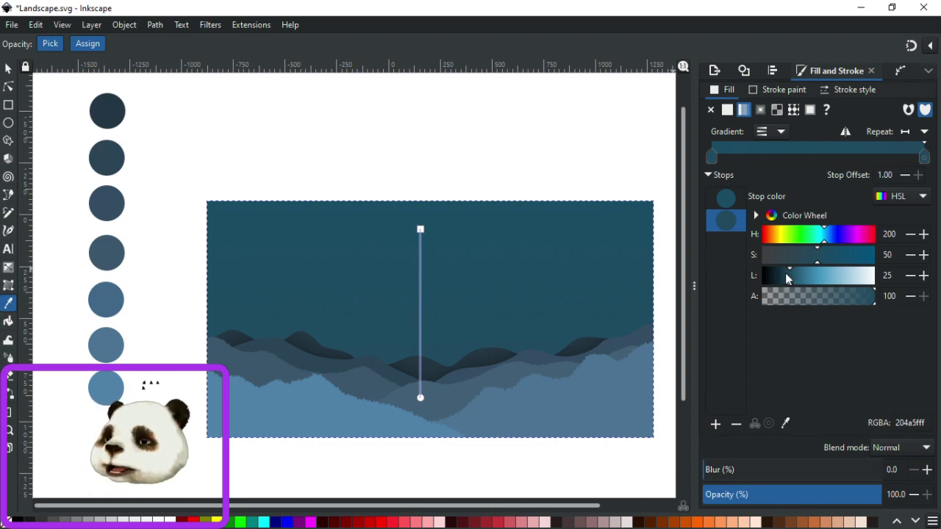
{"action": "left_click", "coordinate": [420, 228]}
{"action": "key", "text": "Delete"}
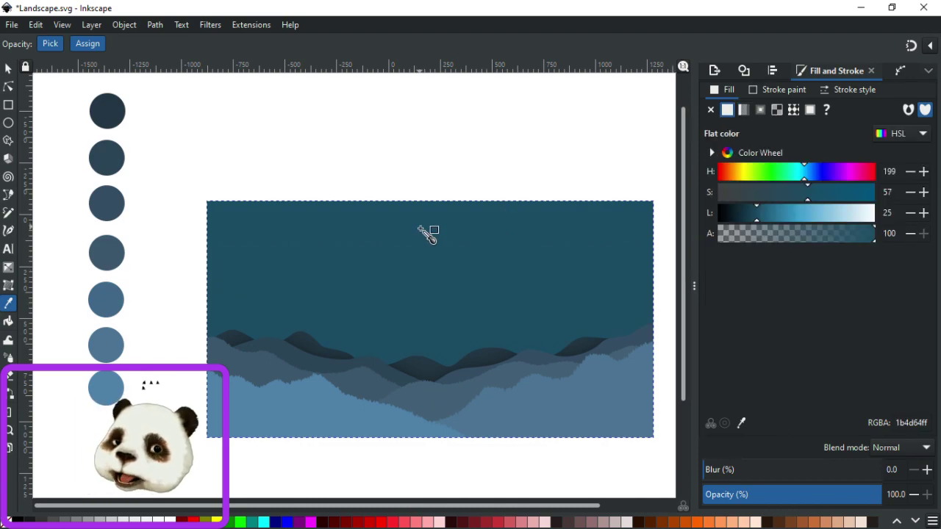
{"action": "left_click", "coordinate": [8, 87]}
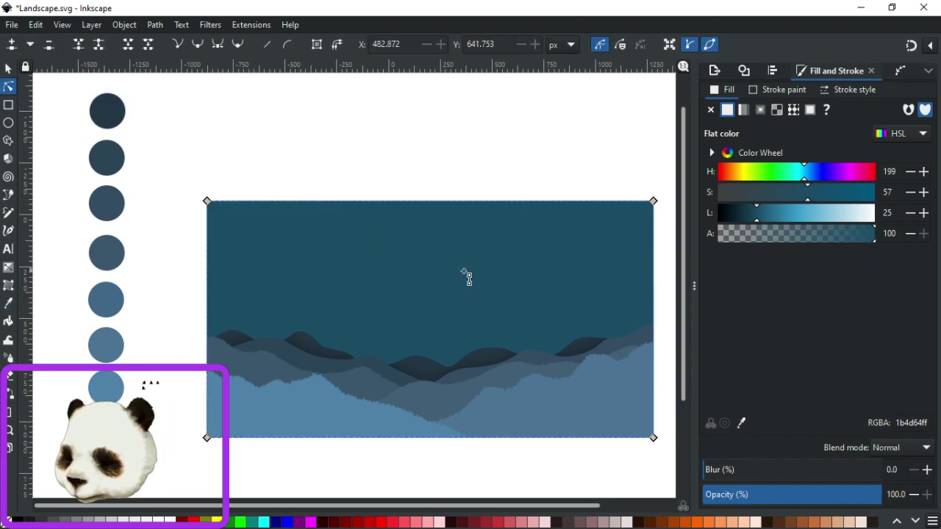
{"action": "key", "text": "g"}
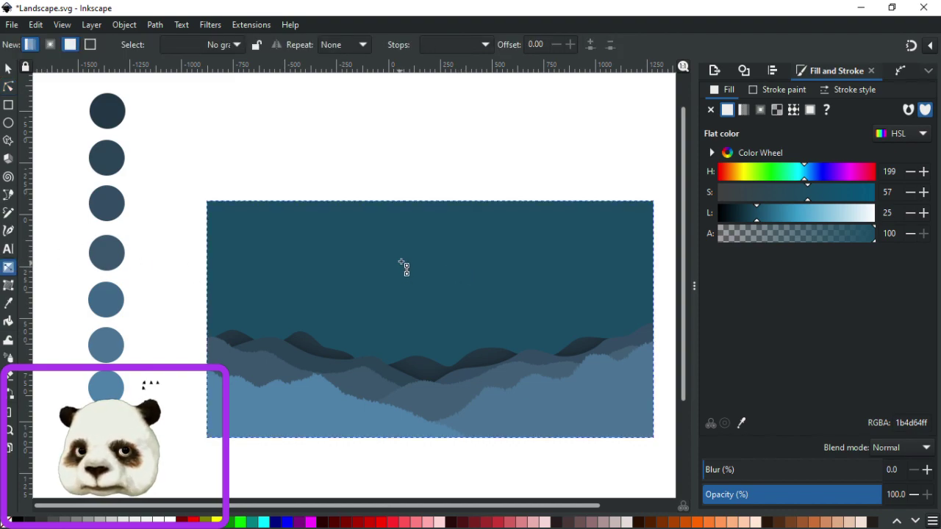
{"action": "double_click", "coordinate": [479, 249]}
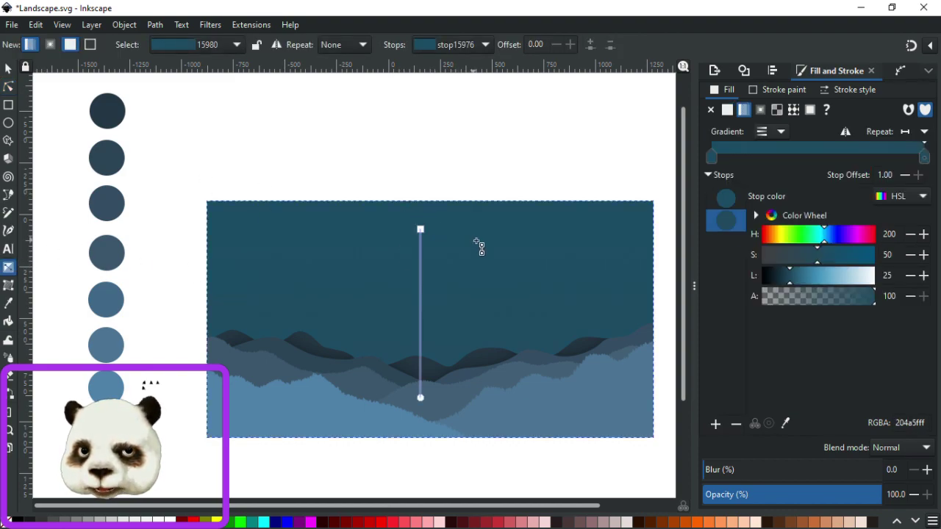
Set the background gradient's upper stop to hue 219, saturation 51 and lightness 22, and deselect the rectangle.
{"action": "left_click", "coordinate": [420, 230]}
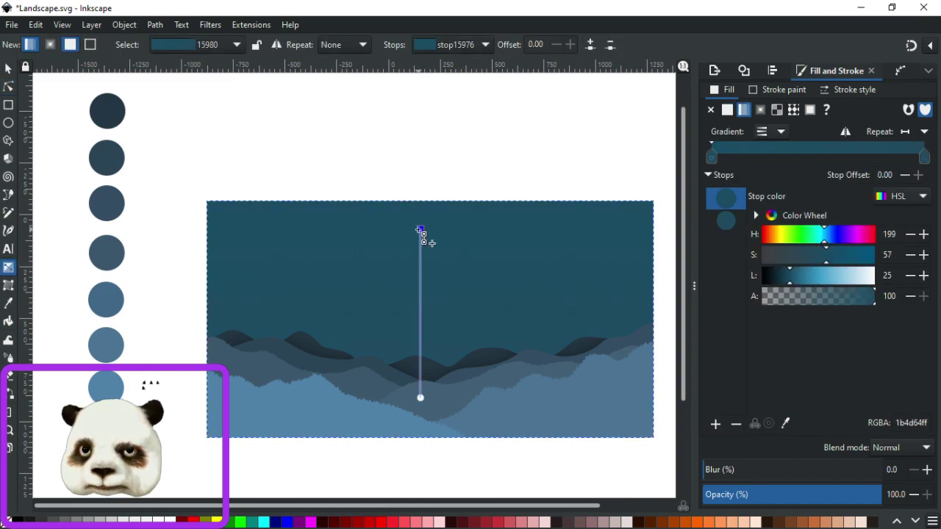
{"action": "left_click_drag", "start_coordinate": [791, 285], "coordinate": [824, 265]}
{"action": "left_click", "coordinate": [789, 286]}
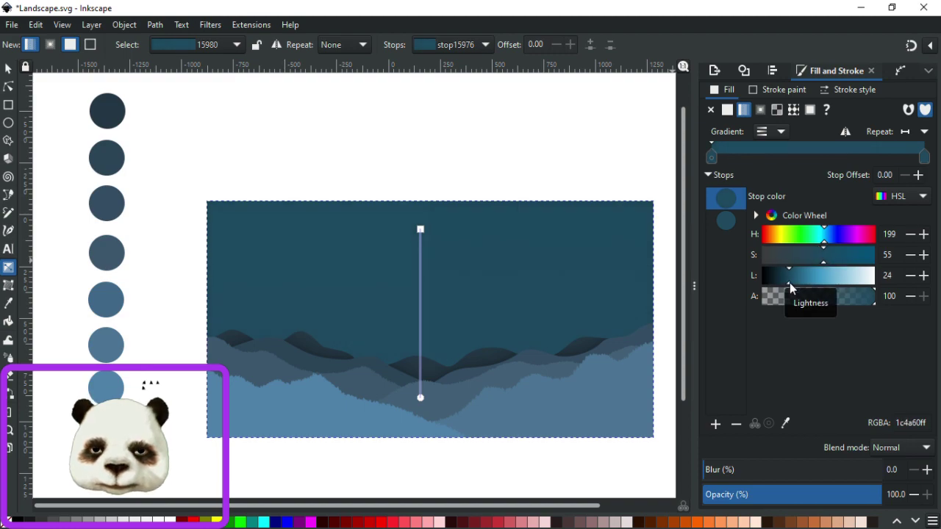
{"action": "left_click_drag", "start_coordinate": [825, 242], "coordinate": [830, 244]}
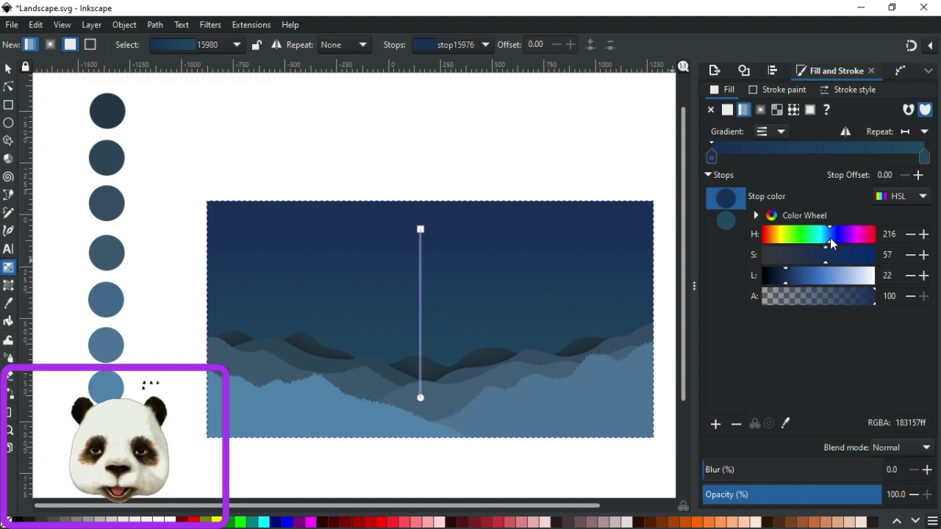
{"action": "left_click", "coordinate": [788, 285]}
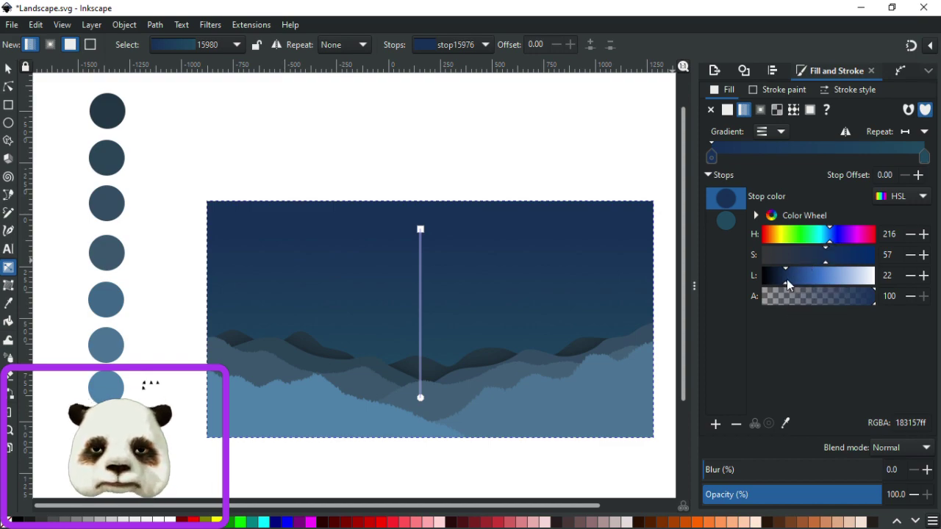
{"action": "left_click", "coordinate": [823, 265]}
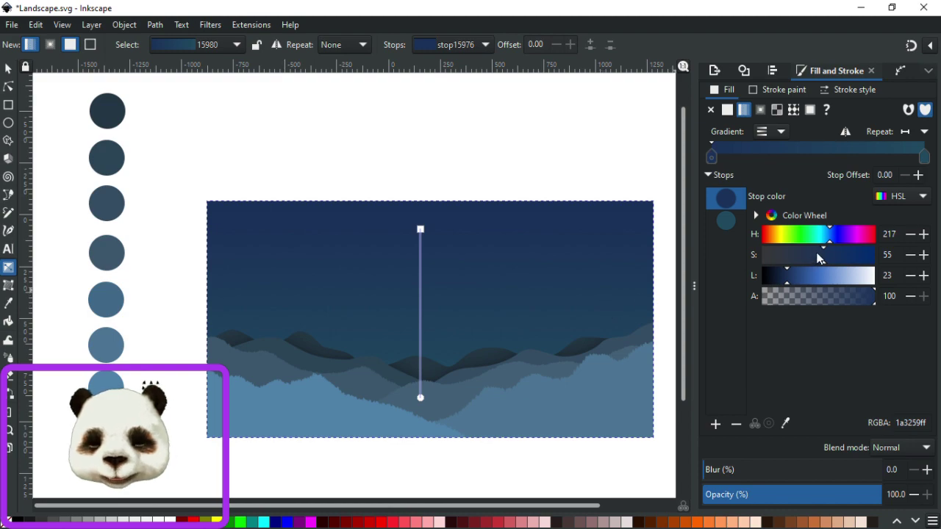
{"action": "left_click_drag", "start_coordinate": [786, 283], "coordinate": [787, 283]}
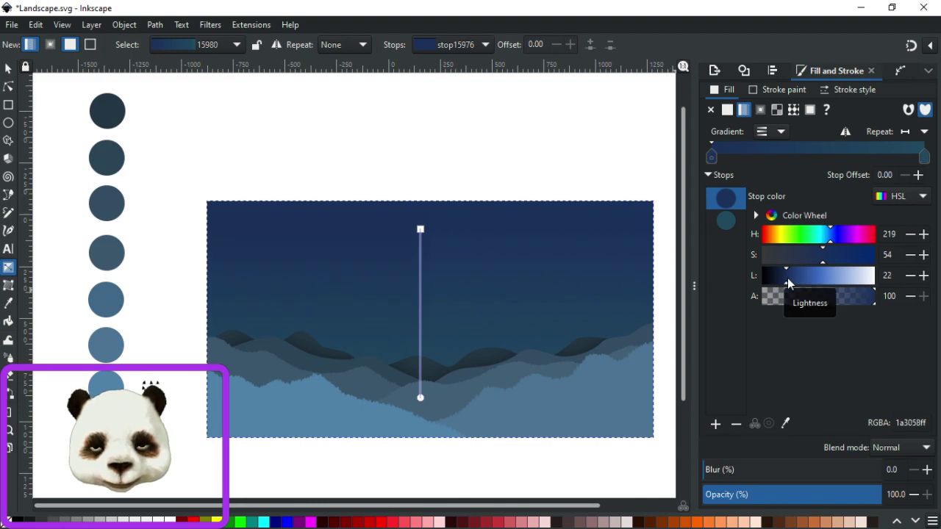
{"action": "left_click_drag", "start_coordinate": [823, 266], "coordinate": [821, 266]}
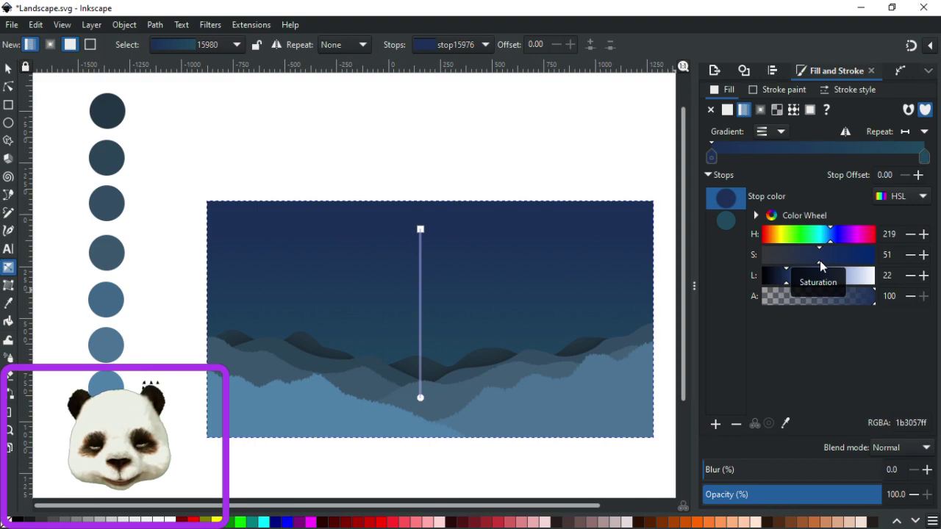
{"action": "left_click", "coordinate": [8, 68]}
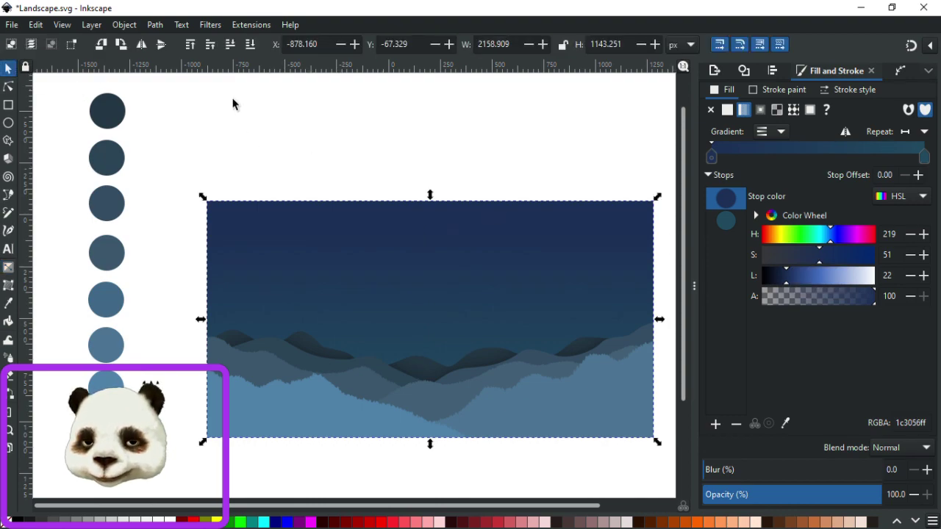
{"action": "left_click", "coordinate": [345, 132]}
Draw a circle with a radius of about 142 px in the upper right of the sky and fill it with light grey f2f2f2.
{"action": "scroll", "coordinate": [395, 149], "scroll_direction": "down", "scroll_amount": 2}
{"action": "scroll", "coordinate": [454, 255], "scroll_direction": "up", "scroll_amount": 1}
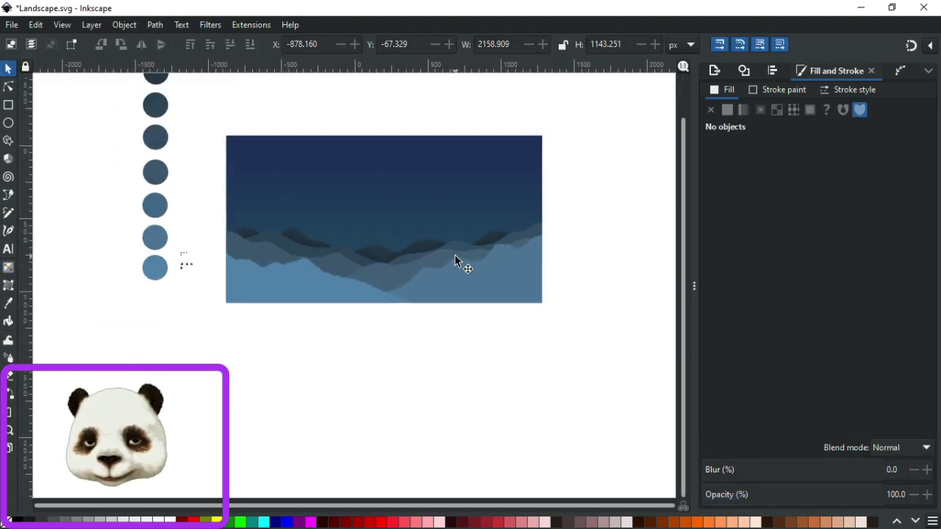
{"action": "scroll", "coordinate": [454, 254], "scroll_direction": "up", "scroll_amount": 1}
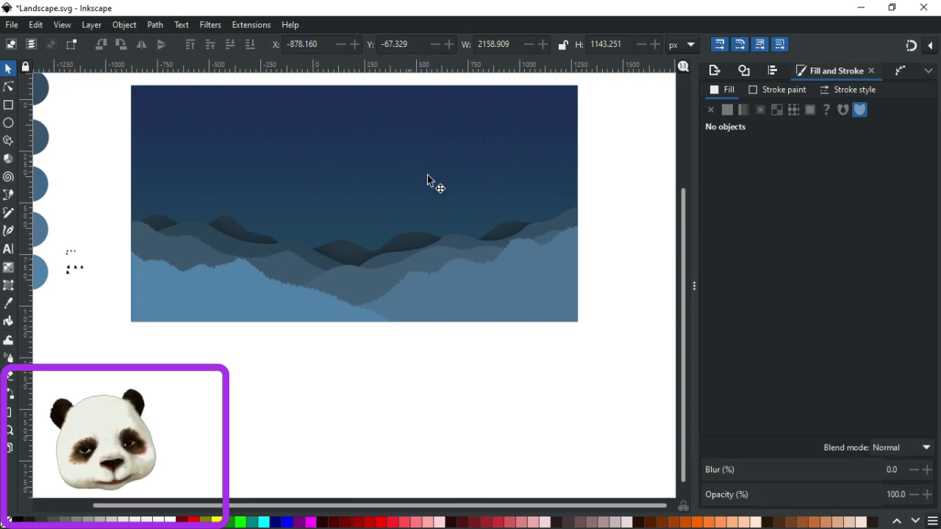
{"action": "scroll", "coordinate": [519, 265], "scroll_direction": "up", "scroll_amount": 3}
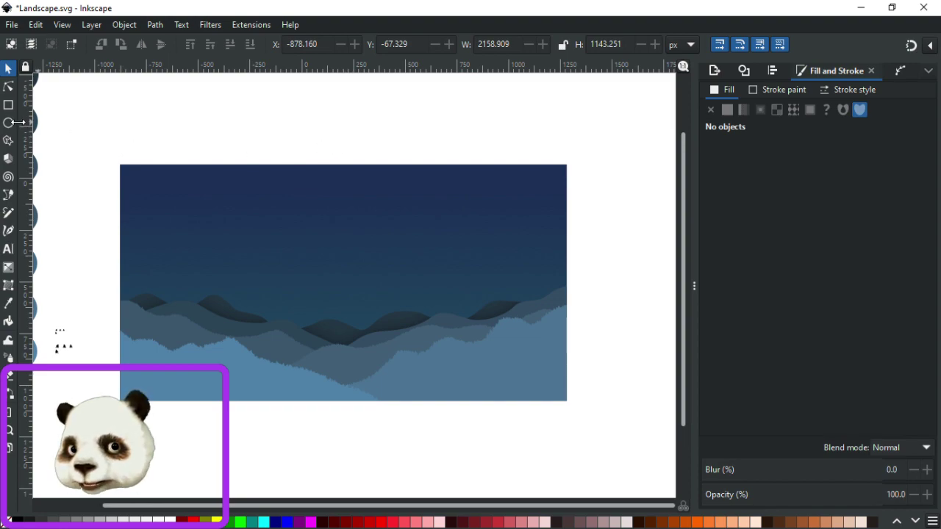
{"action": "key", "text": "e"}
{"action": "mouse_move", "coordinate": [447, 242]}
{"action": "left_mouse_down"}
{"action": "mouse_move", "coordinate": [481, 266]}
{"action": "mouse_move", "coordinate": [466, 245]}
{"action": "mouse_move", "coordinate": [449, 253]}
{"action": "mouse_move", "coordinate": [458, 262]}
{"action": "left_mouse_up"}
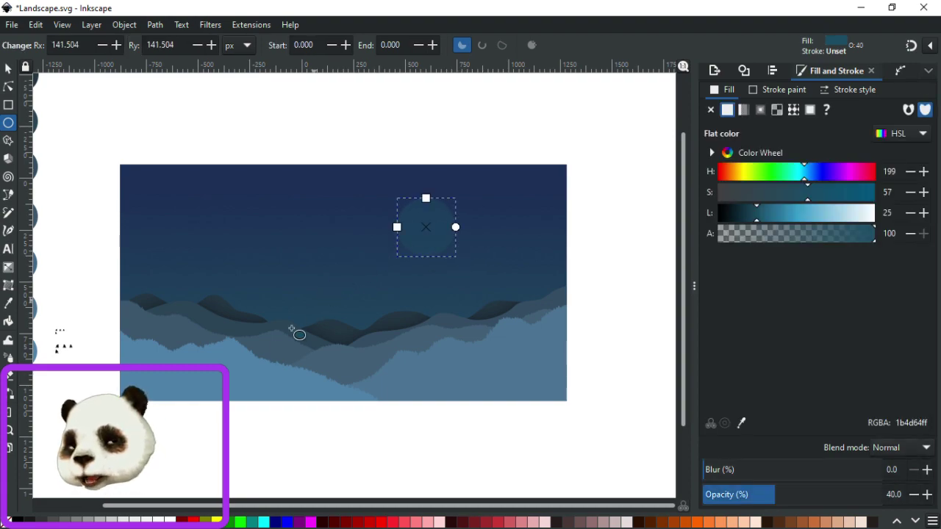
{"action": "left_click", "coordinate": [147, 521]}
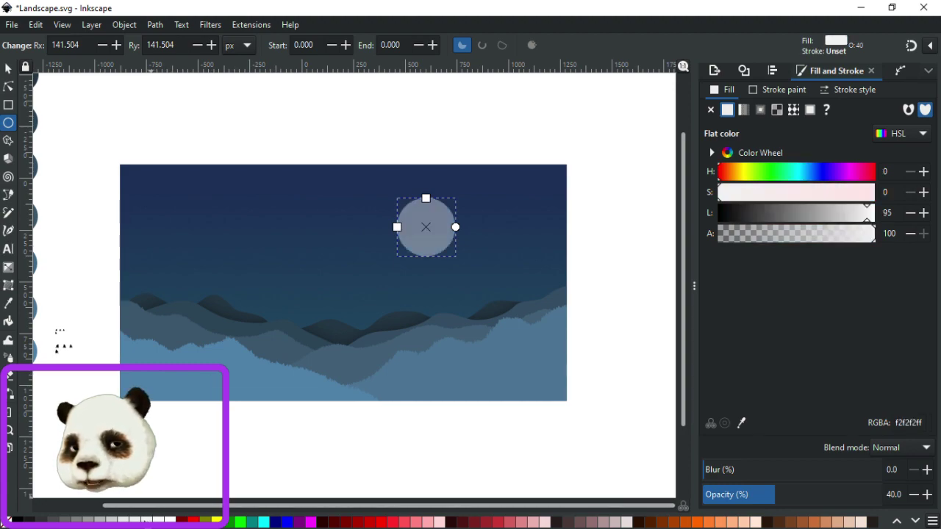
Make the moon circle fully opaque and shrink it to about 186 px across, slightly higher and further right in the sky.
{"action": "left_click_drag", "start_coordinate": [801, 496], "coordinate": [897, 492]}
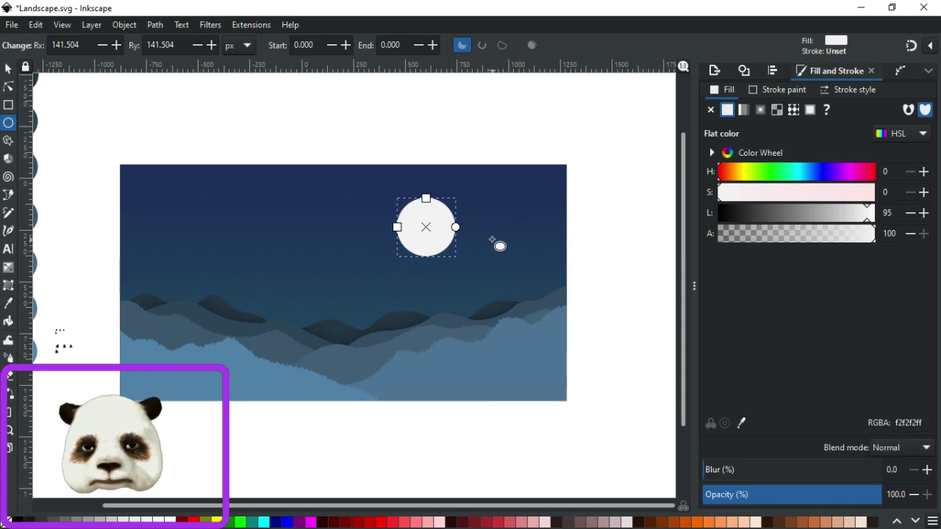
{"action": "left_click_drag", "start_coordinate": [409, 232], "coordinate": [413, 233]}
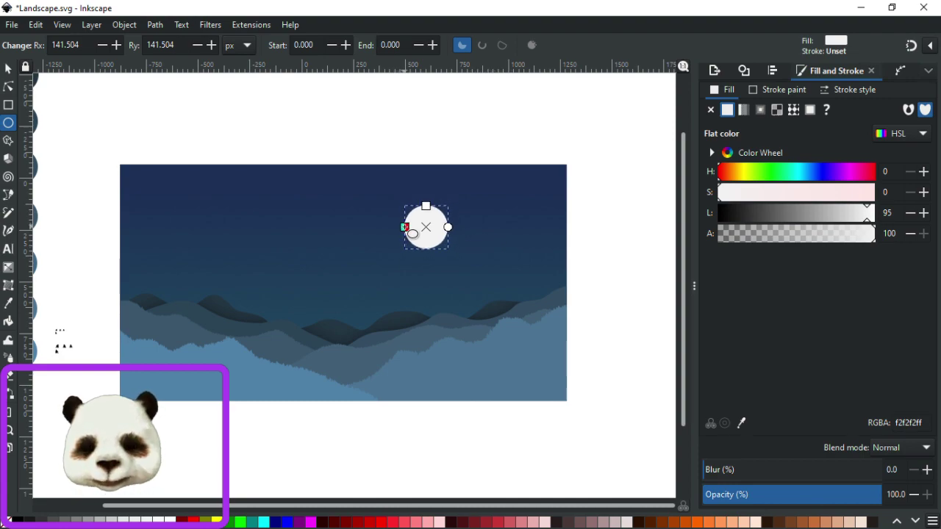
{"action": "left_click", "coordinate": [8, 69]}
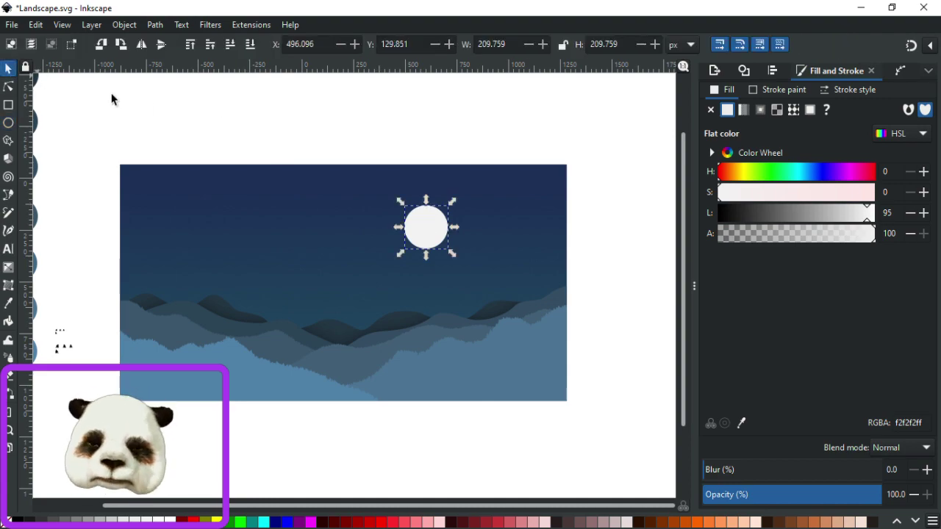
{"action": "left_click_drag", "start_coordinate": [441, 228], "coordinate": [453, 213]}
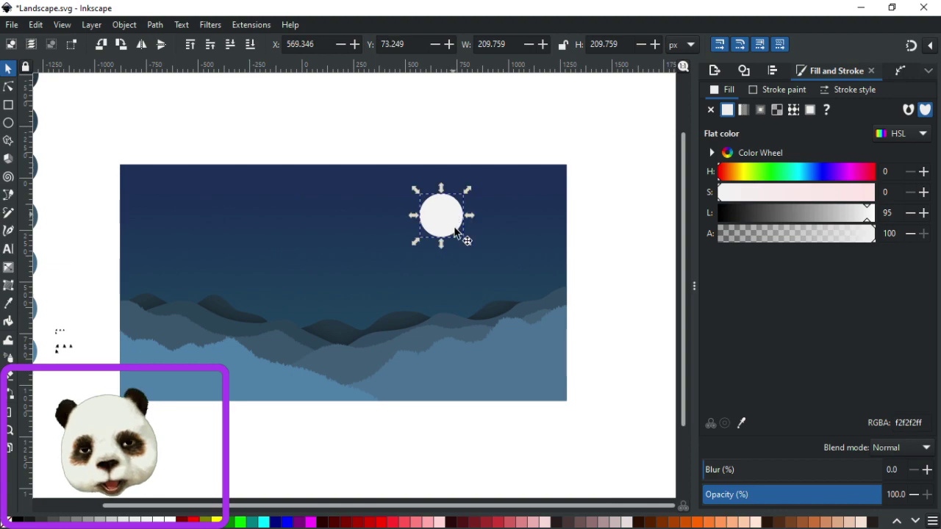
{"action": "left_click_drag", "start_coordinate": [419, 241], "coordinate": [422, 236]}
Give the moon circle a white stroke with a width of 10 px.
{"action": "scroll", "coordinate": [461, 190], "scroll_direction": "up", "scroll_amount": 3}
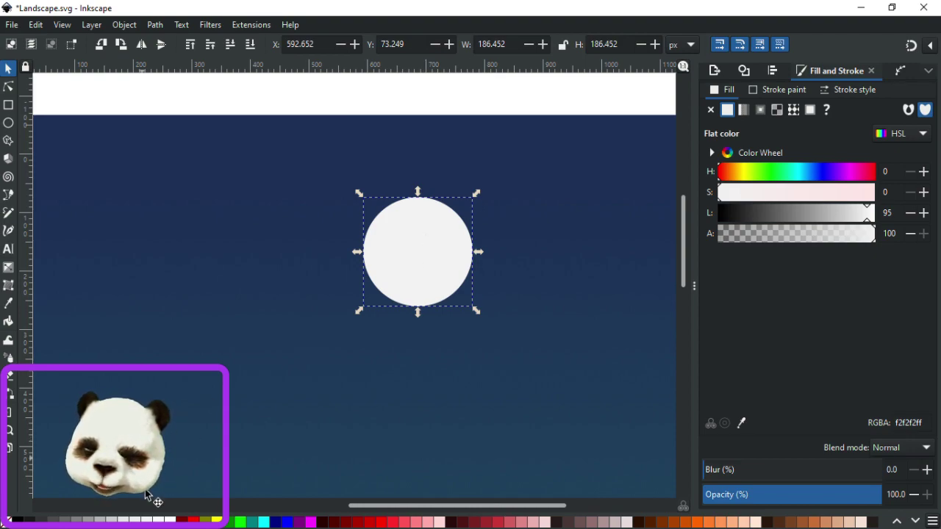
{"action": "left_click", "coordinate": [172, 521], "text": "shift"}
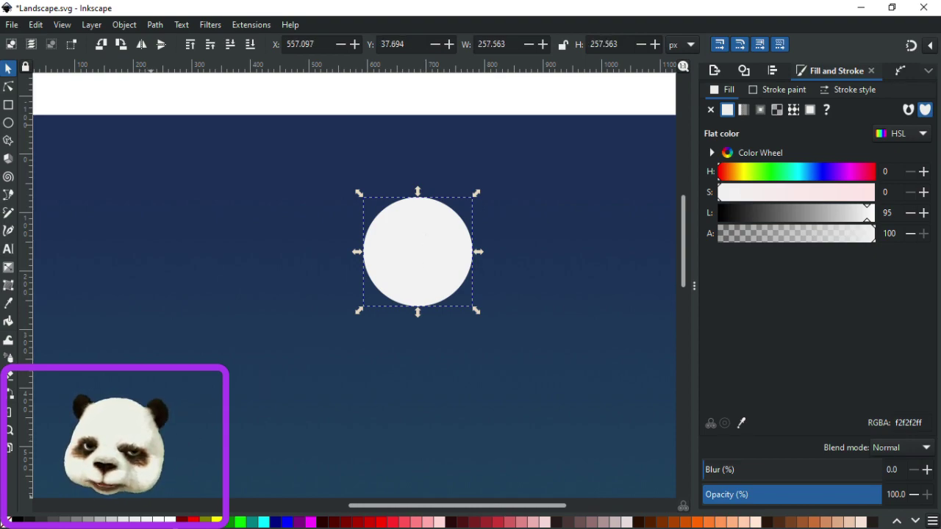
{"action": "left_click", "coordinate": [847, 89]}
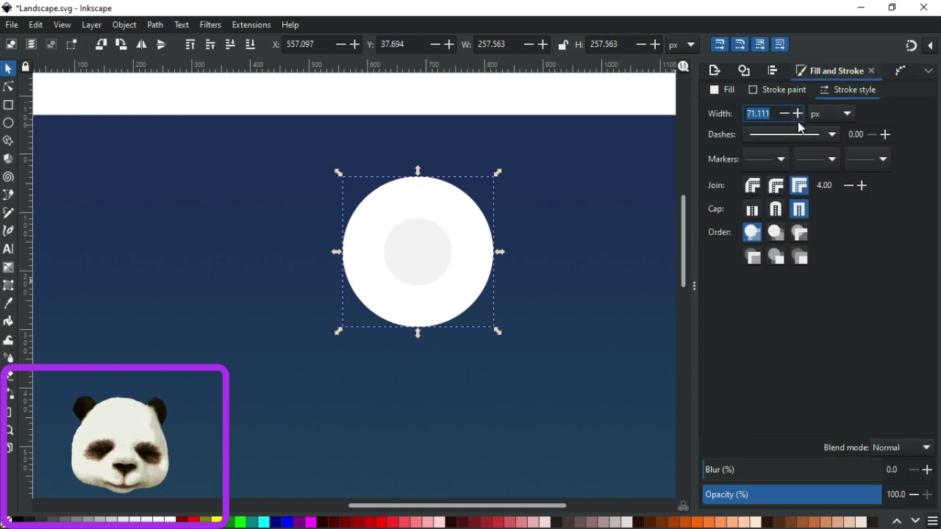
{"action": "type", "text": "10"}
{"action": "key", "text": "Return"}
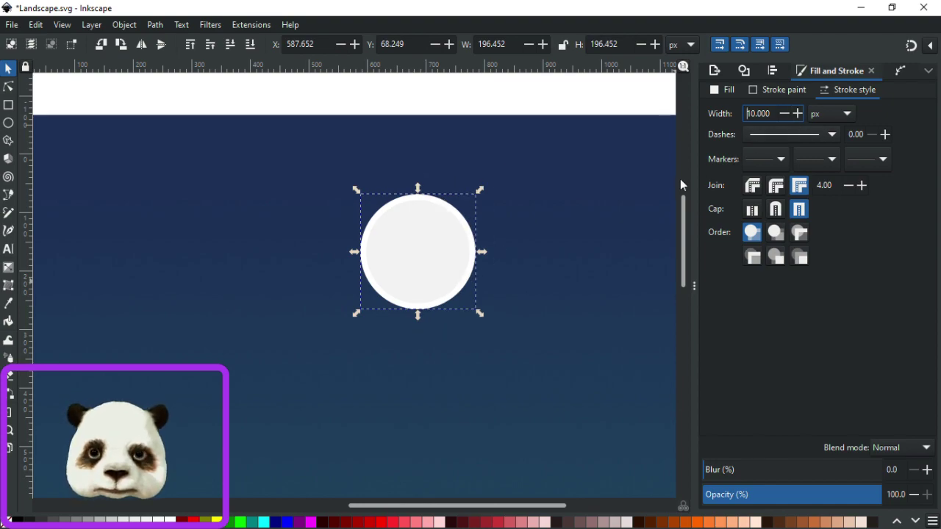
Reduce the moon circle's stroke width to 6 px and deselect the circle.
{"action": "key", "text": "ctrl+a"}
{"action": "type", "text": "5"}
{"action": "key", "text": "Return"}
{"action": "left_click", "coordinate": [798, 114]}
{"action": "left_click", "coordinate": [797, 114]}
{"action": "type", "text": "7"}
{"action": "key", "text": "Return"}
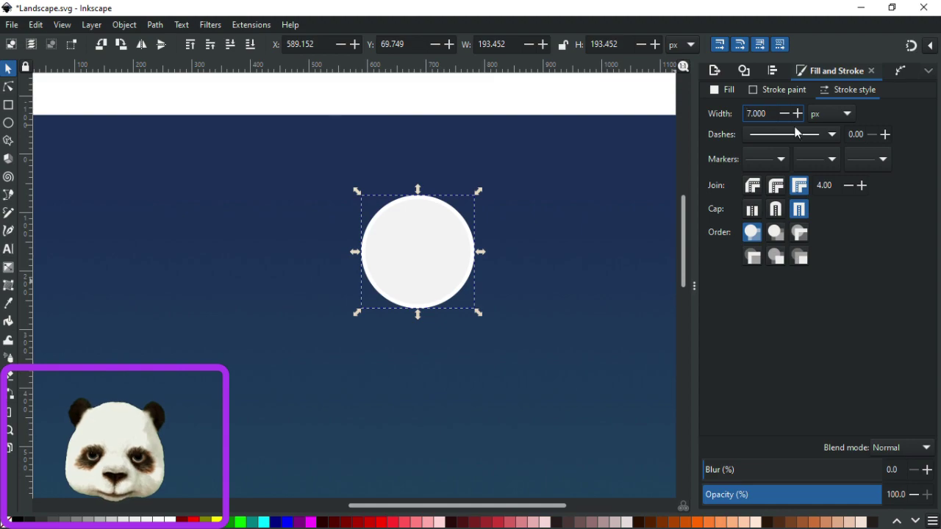
{"action": "type", "text": "6"}
{"action": "key", "text": "Return"}
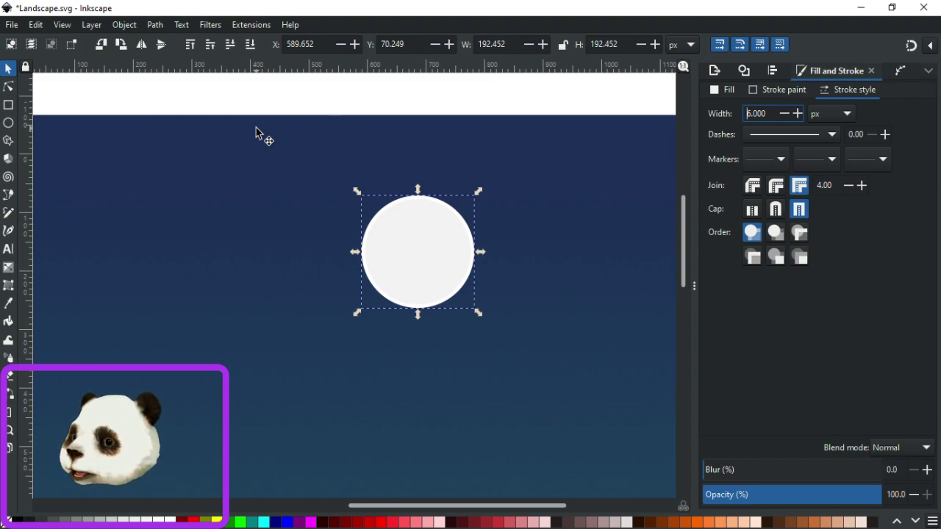
{"action": "left_click", "coordinate": [460, 185]}
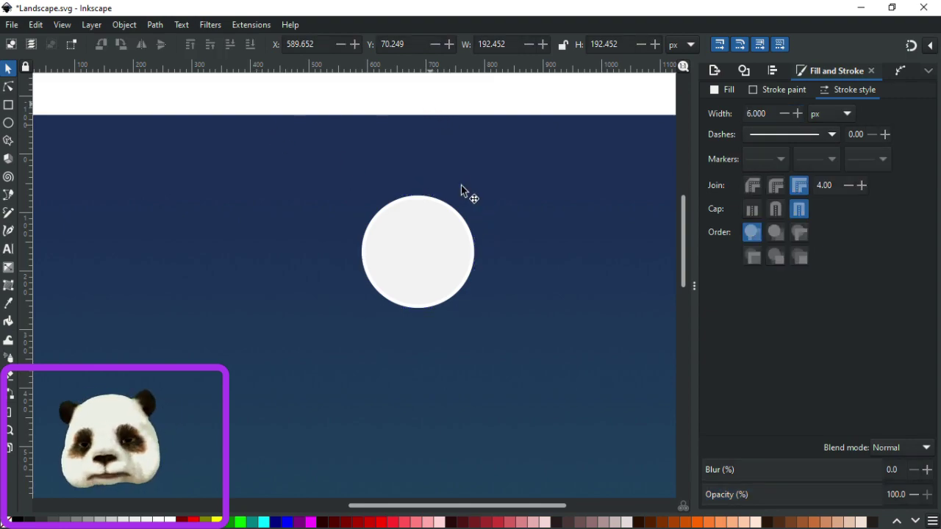
Convert the moon circle's white stroke to a path.
{"action": "scroll", "coordinate": [490, 225], "scroll_direction": "down", "scroll_amount": 2}
{"action": "scroll", "coordinate": [495, 225], "scroll_direction": "up", "scroll_amount": 1}
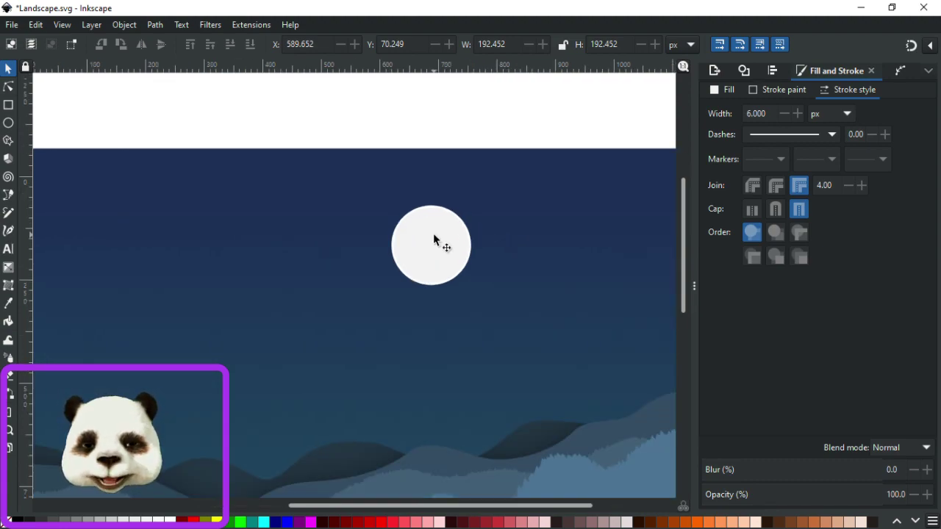
{"action": "scroll", "coordinate": [434, 242], "scroll_direction": "up", "scroll_amount": 2}
{"action": "left_click", "coordinate": [451, 220]}
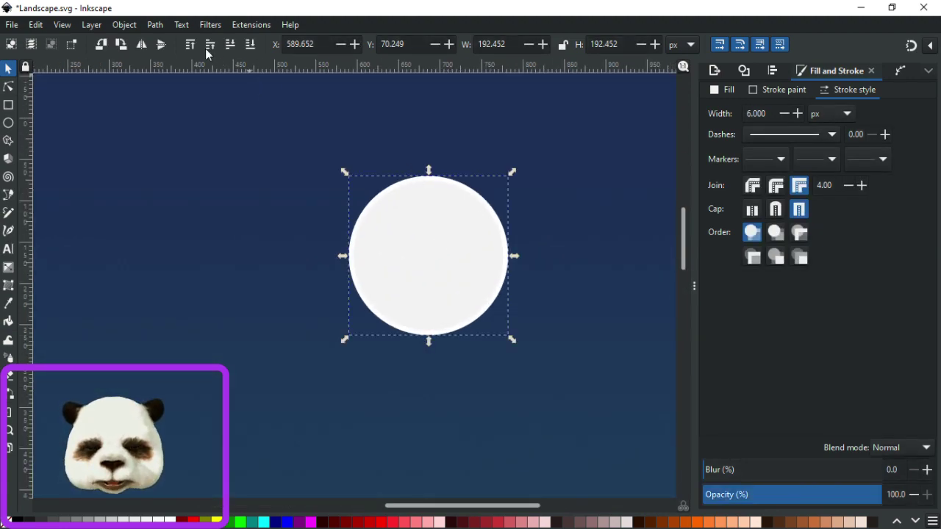
{"action": "left_click", "coordinate": [155, 27]}
{"action": "left_click", "coordinate": [152, 26]}
{"action": "left_click", "coordinate": [153, 26]}
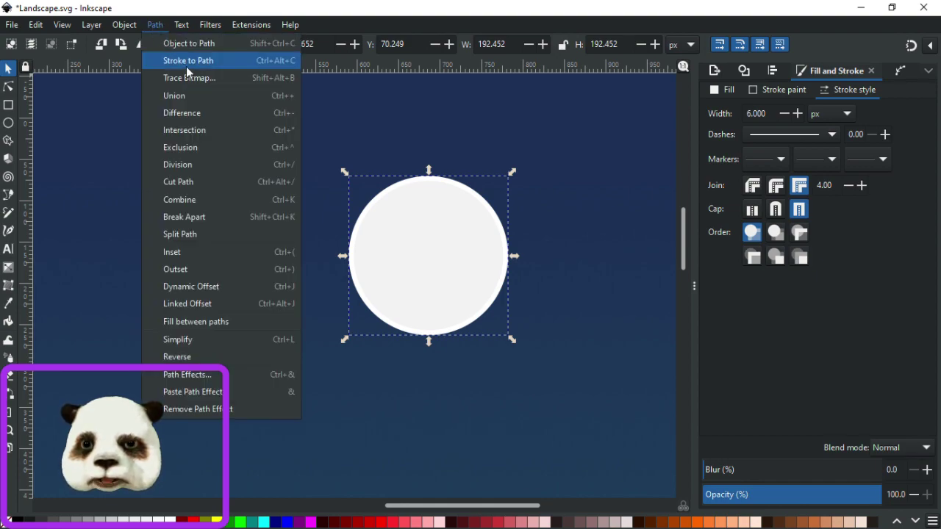
{"action": "left_click", "coordinate": [193, 63]}
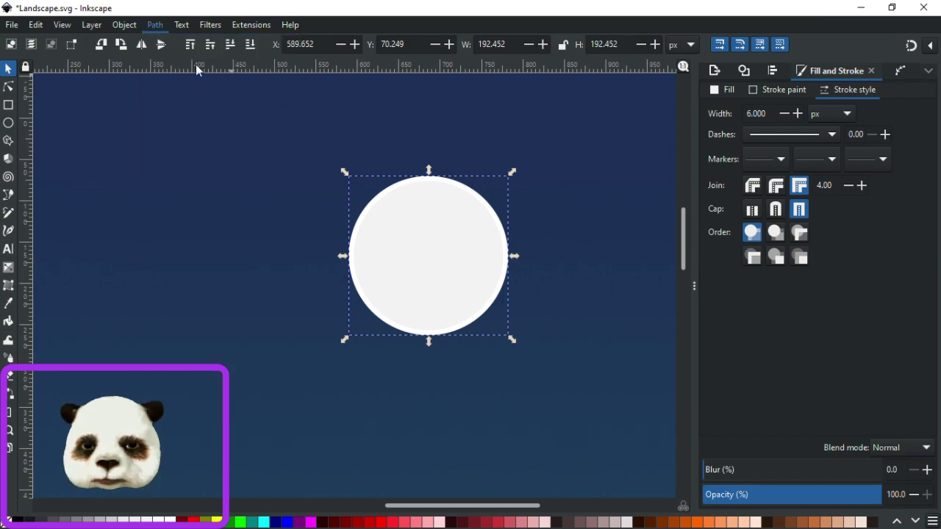
Blur the white circular shape around the moon to 46.6% to form a soft glow.
{"action": "left_click", "coordinate": [443, 216]}
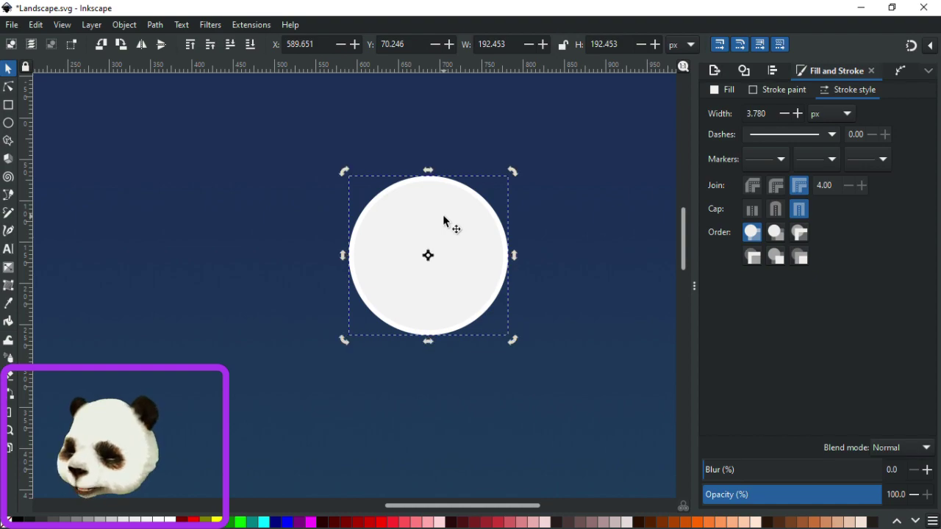
{"action": "left_click", "coordinate": [507, 175]}
{"action": "left_click_drag", "start_coordinate": [452, 185], "coordinate": [550, 174]}
{"action": "key", "text": "Escape"}
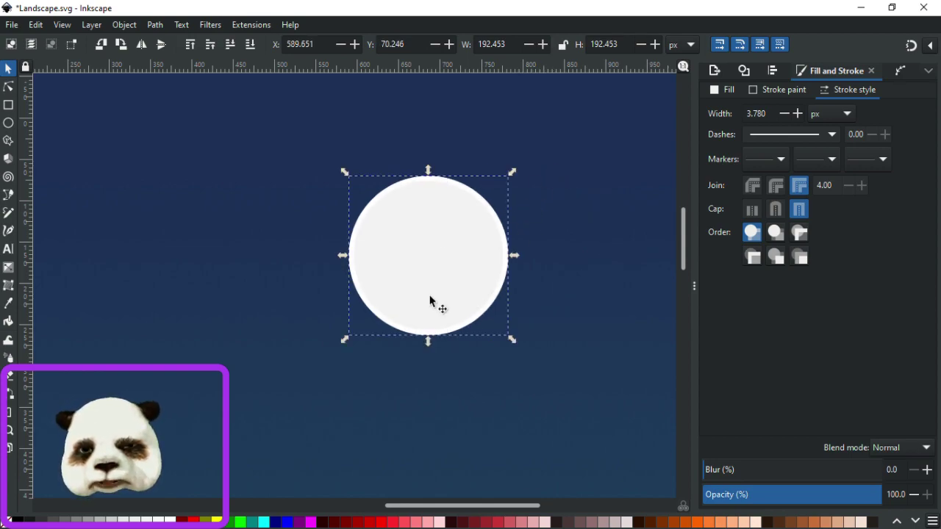
{"action": "left_click", "coordinate": [774, 471]}
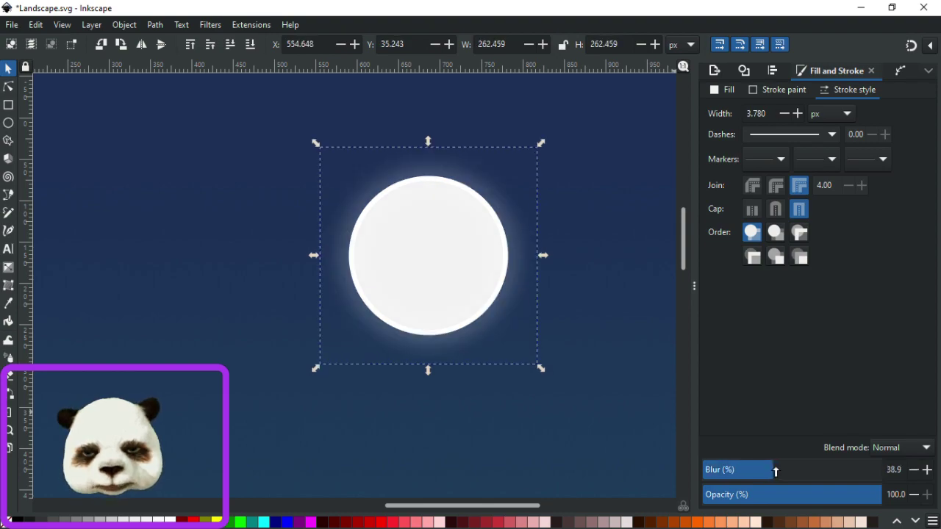
{"action": "left_click", "coordinate": [797, 472]}
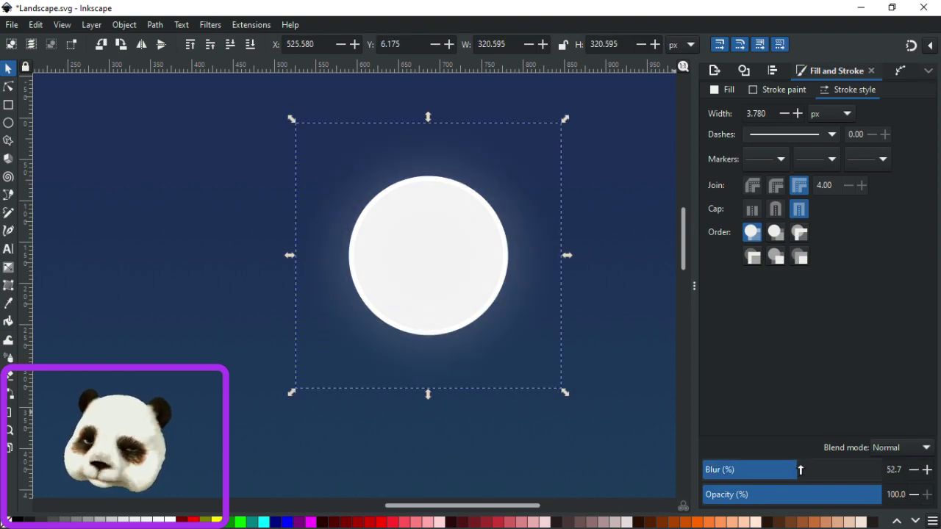
{"action": "left_click", "coordinate": [801, 470]}
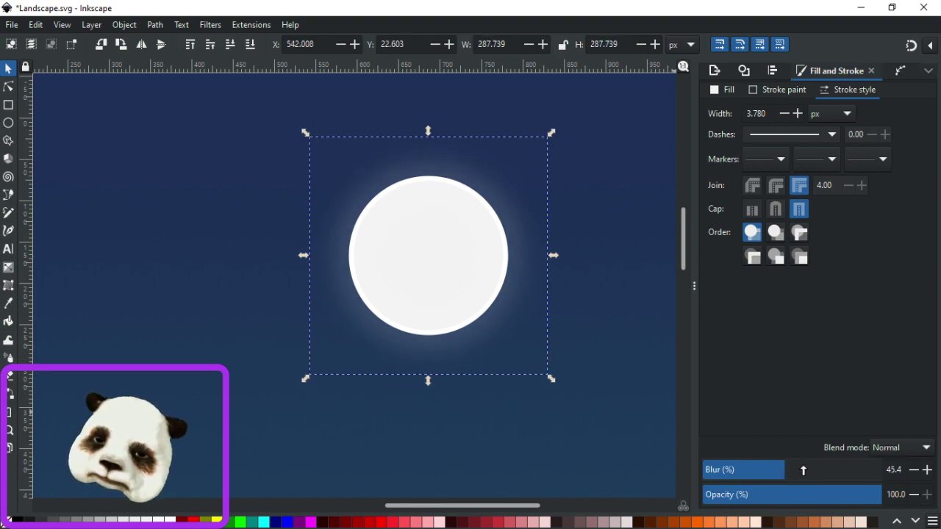
{"action": "left_click", "coordinate": [786, 471]}
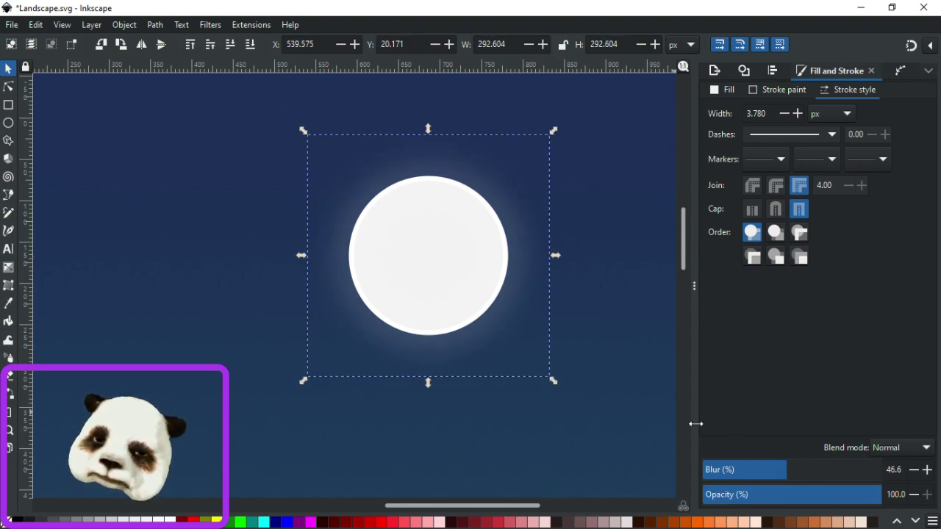
Fill the moon's inner circle with a slightly darker light grey from the palette.
{"action": "left_click", "coordinate": [443, 247]}
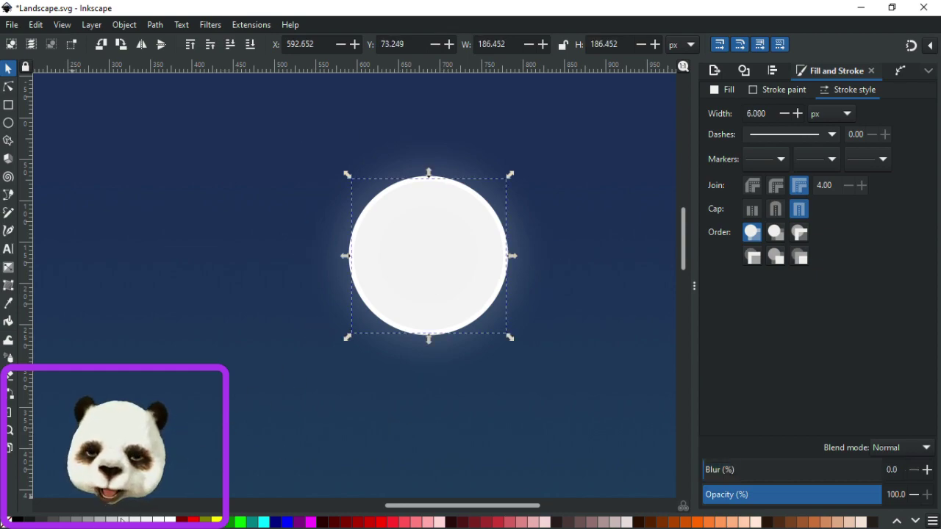
{"action": "left_click", "coordinate": [134, 522]}
{"action": "left_click", "coordinate": [157, 522]}
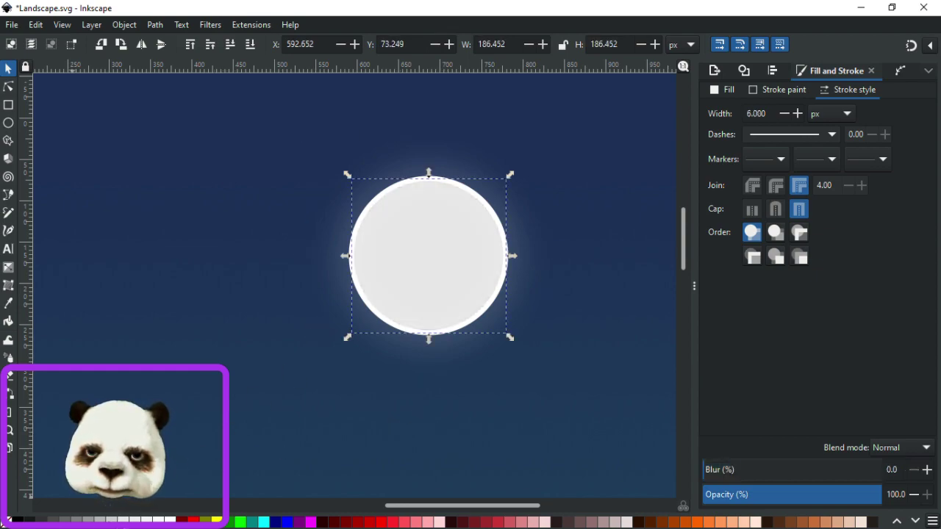
{"action": "left_click", "coordinate": [239, 427]}
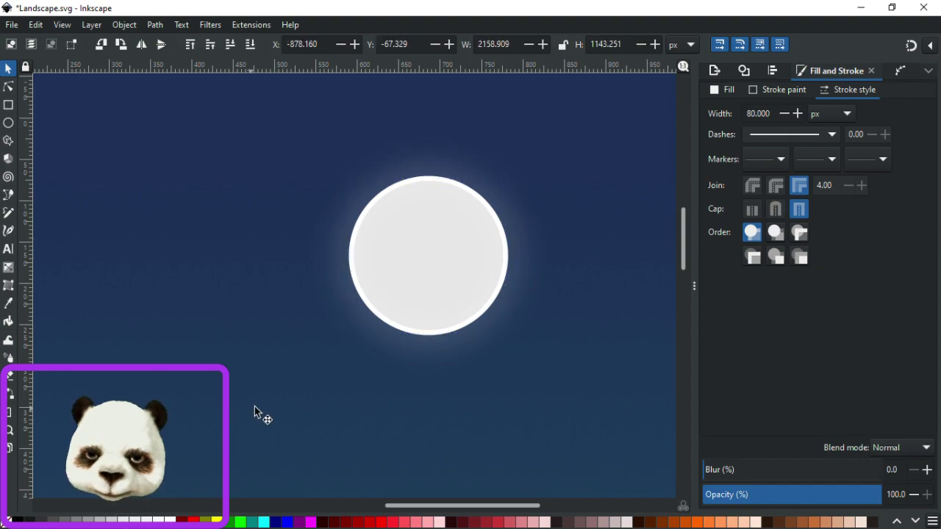
Bring the grey inner circle in front of the white ring so that it covers the ring's inner part.
{"action": "scroll", "coordinate": [256, 410], "scroll_direction": "down", "scroll_amount": 4}
{"action": "scroll", "coordinate": [301, 409], "scroll_direction": "up", "scroll_amount": 3}
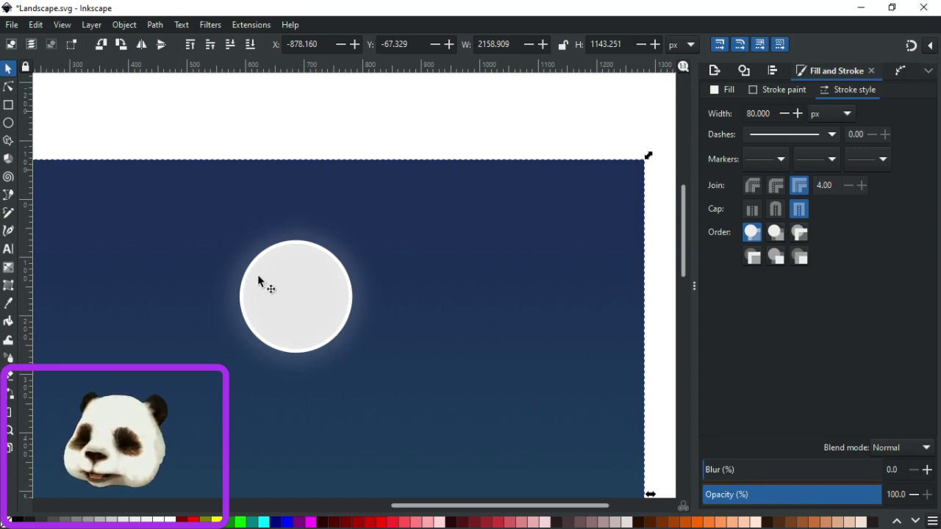
{"action": "scroll", "coordinate": [315, 345], "scroll_direction": "up", "scroll_amount": 1, "text": "ctrl"}
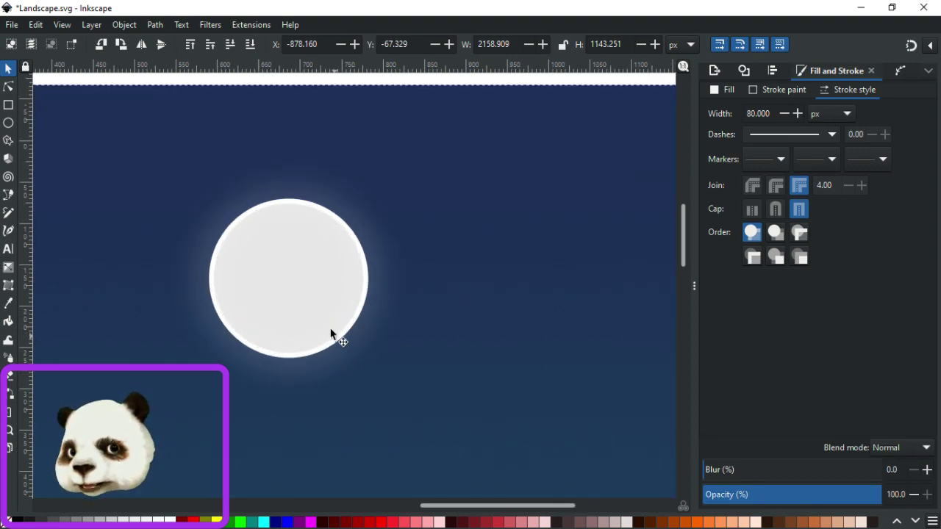
{"action": "left_click", "coordinate": [294, 296]}
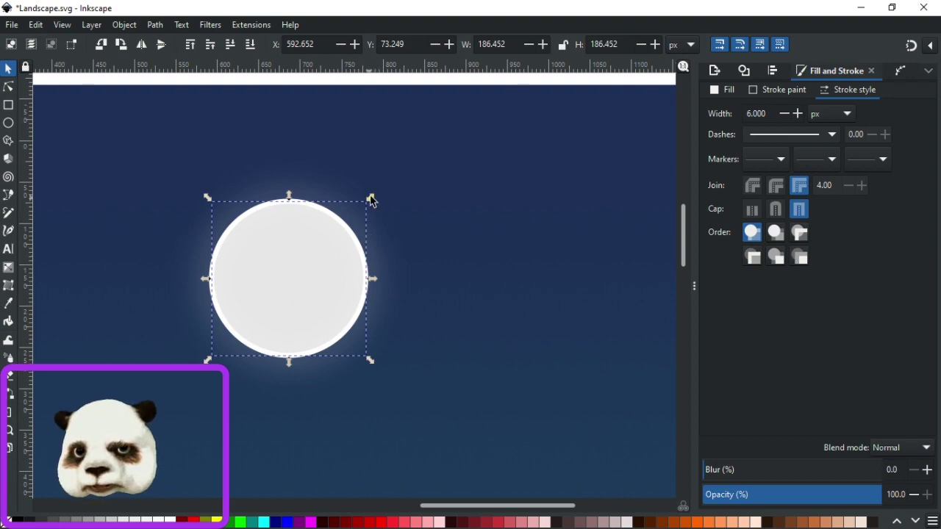
{"action": "left_click_drag", "start_coordinate": [371, 197], "coordinate": [408, 198]}
{"action": "key", "text": "Escape"}
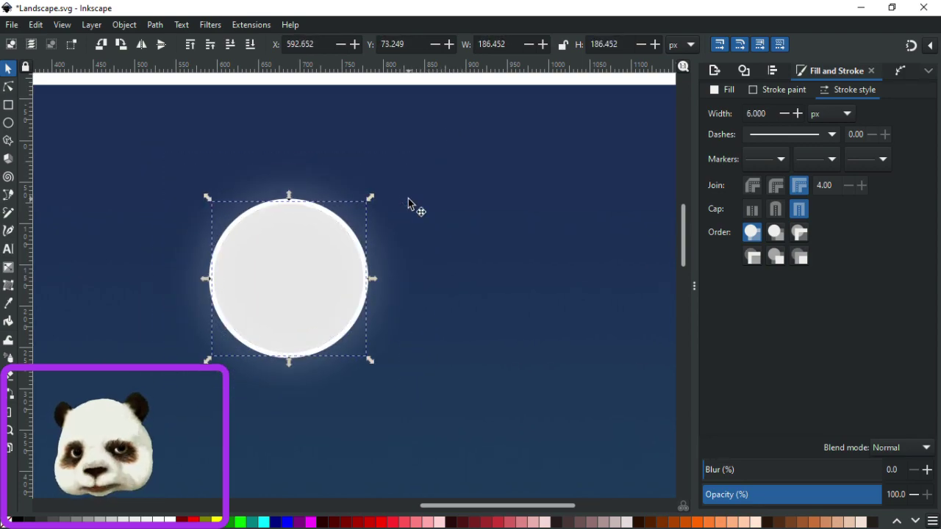
{"action": "left_click", "coordinate": [372, 88]}
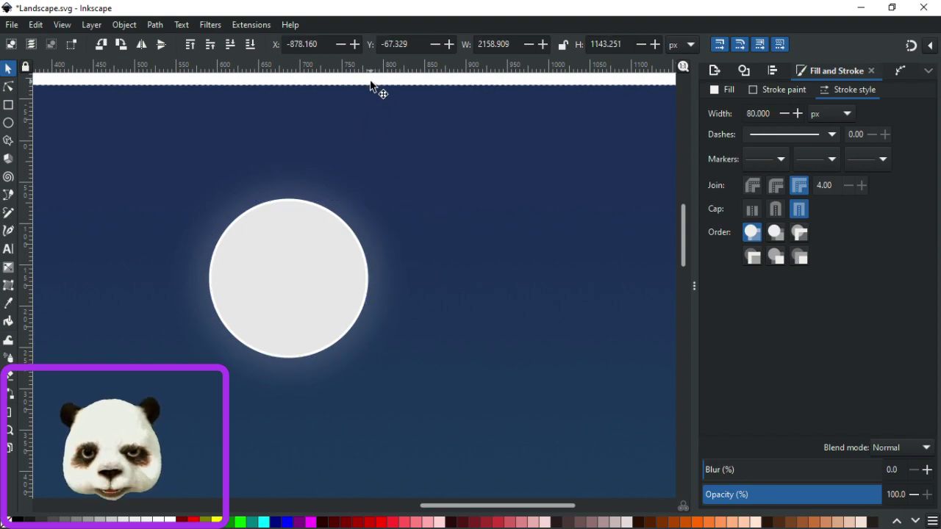
Save the landscape drawing.
{"action": "scroll", "coordinate": [389, 210], "scroll_direction": "down", "scroll_amount": 3}
{"action": "scroll", "coordinate": [370, 219], "scroll_direction": "up", "scroll_amount": 3}
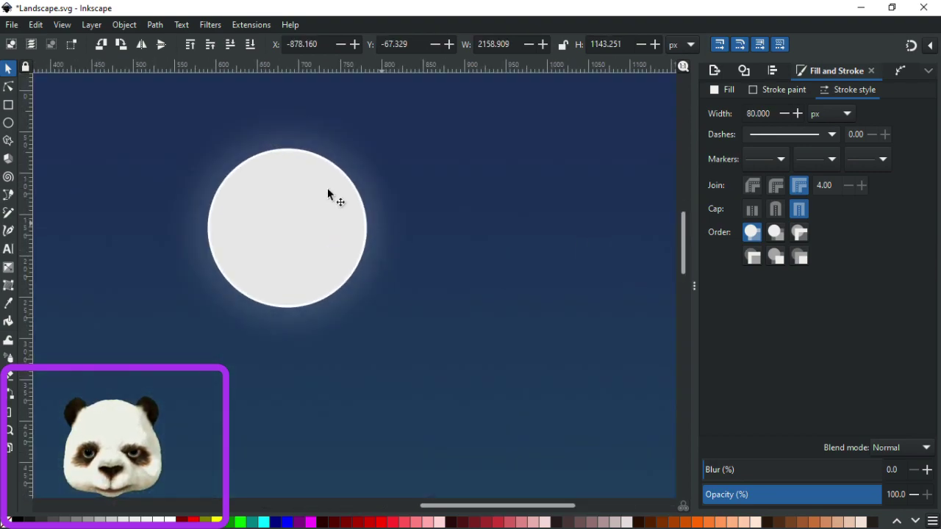
{"action": "scroll", "coordinate": [250, 190], "scroll_direction": "down", "scroll_amount": 4}
{"action": "scroll", "coordinate": [321, 198], "scroll_direction": "up", "scroll_amount": 4}
{"action": "scroll", "coordinate": [361, 208], "scroll_direction": "down", "scroll_amount": 4}
{"action": "key", "text": "ctrl+s"}
Delete the blurred glow shape around the moon and select the grey inner circle.
{"action": "scroll", "coordinate": [361, 206], "scroll_direction": "up", "scroll_amount": 5}
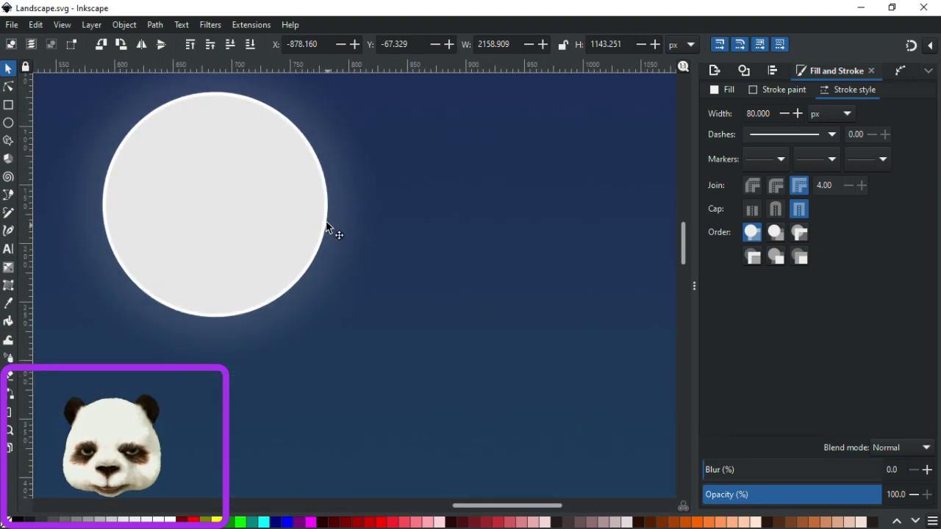
{"action": "left_click", "coordinate": [326, 226]}
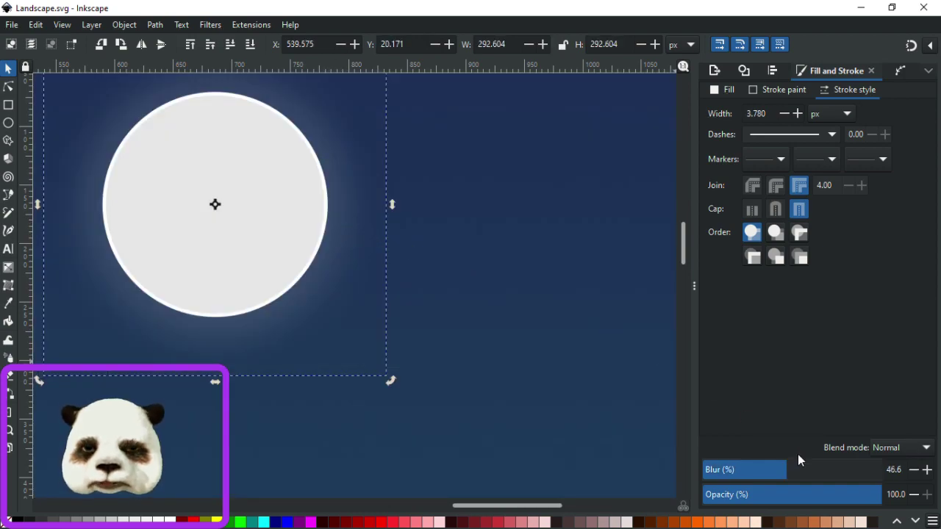
{"action": "left_click_drag", "start_coordinate": [779, 473], "coordinate": [767, 473]}
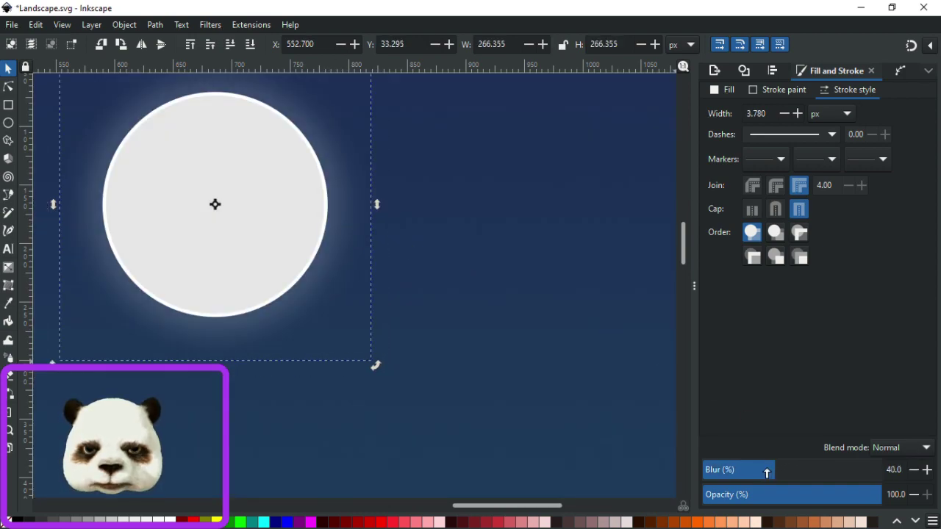
{"action": "key", "text": "Delete"}
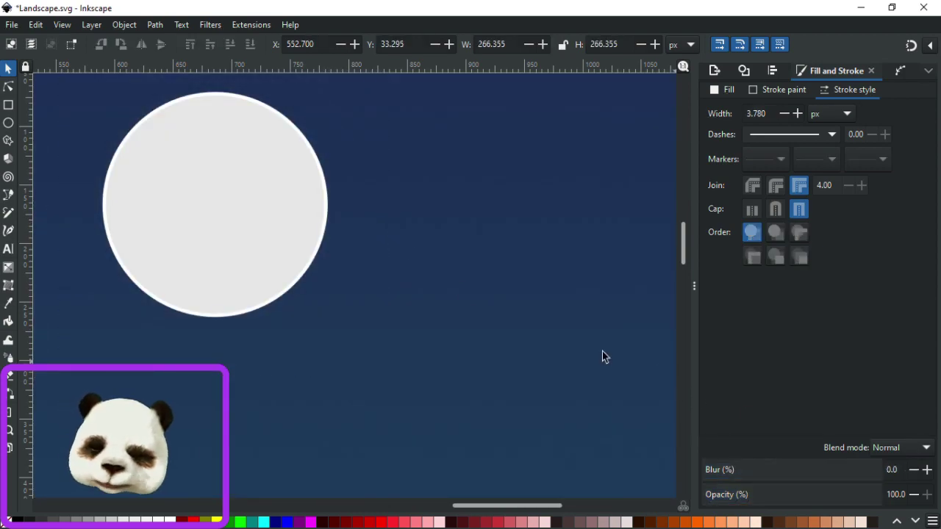
{"action": "left_click", "coordinate": [297, 217]}
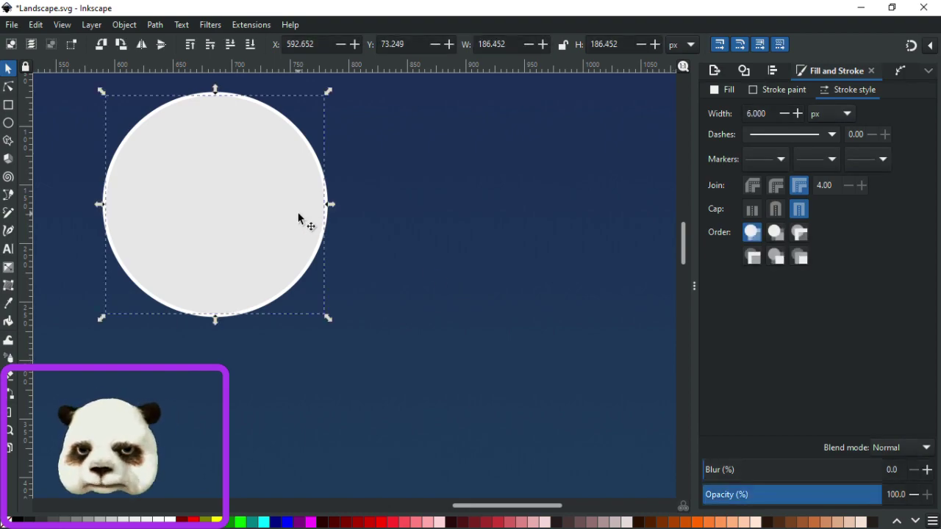
Blur the circle behind the moon to 50% so that it forms a soft white glow.
{"action": "left_click", "coordinate": [757, 470]}
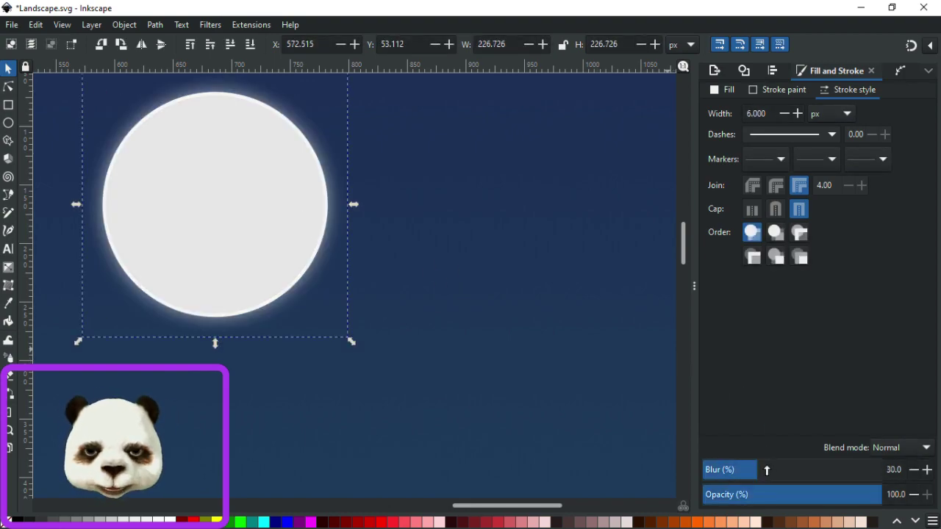
{"action": "left_click", "coordinate": [793, 469]}
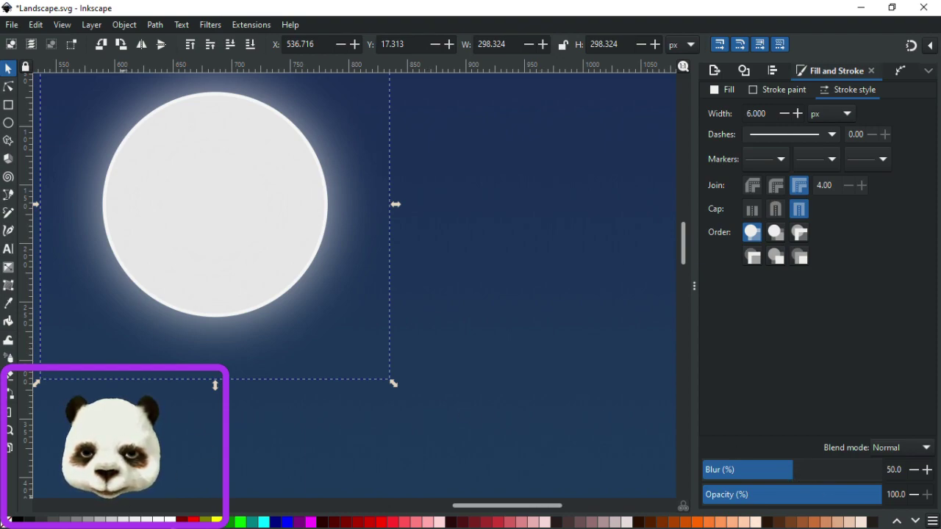
Try the blurred glow in front of the moon's grey circle, compare both versions and undo the change.
{"action": "left_click", "coordinate": [170, 520]}
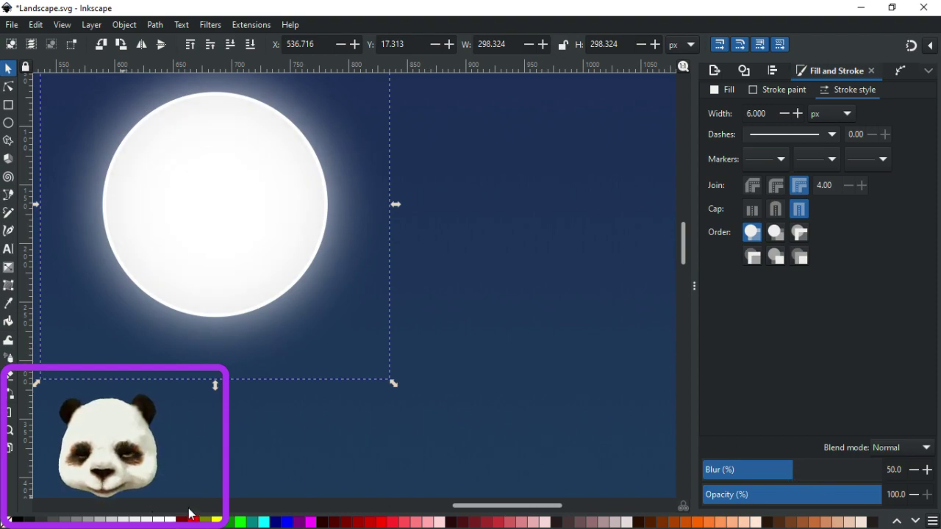
{"action": "key", "text": "ctrl+z"}
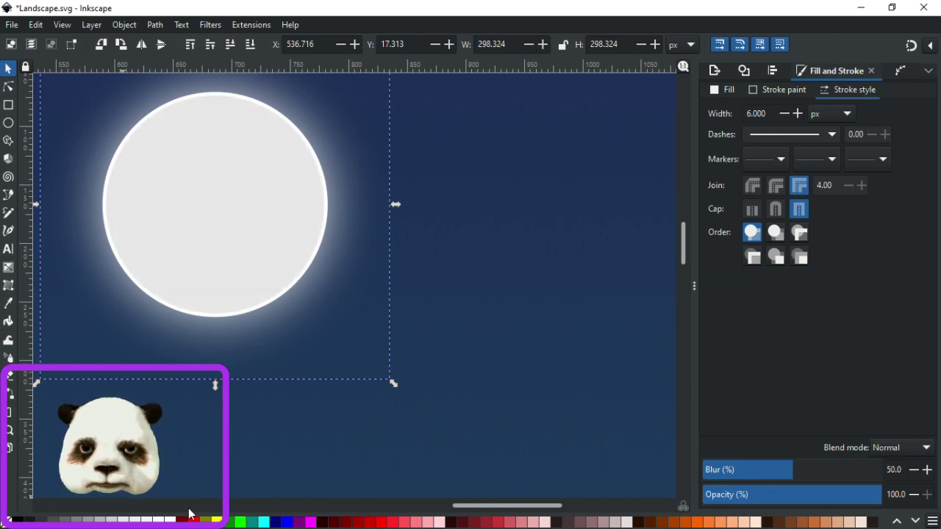
{"action": "key", "text": "ctrl+shift+z"}
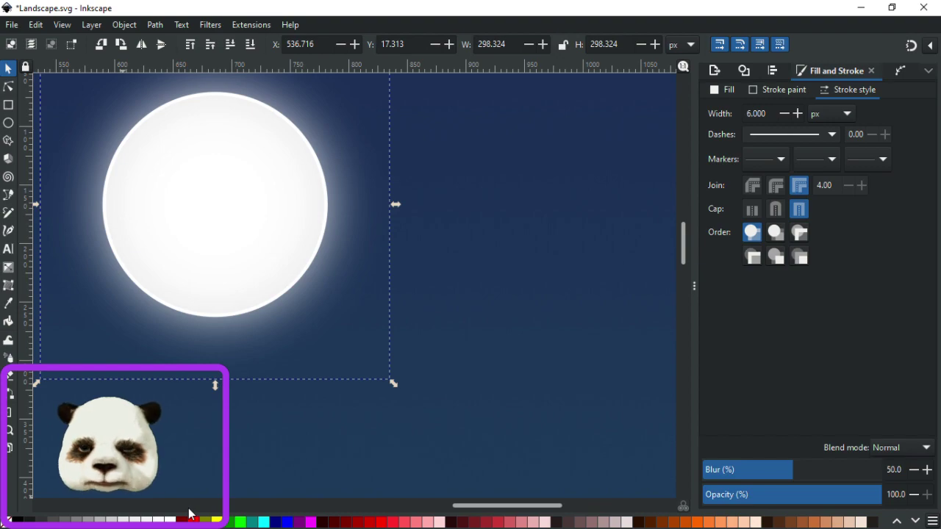
{"action": "key", "text": "ctrl+z"}
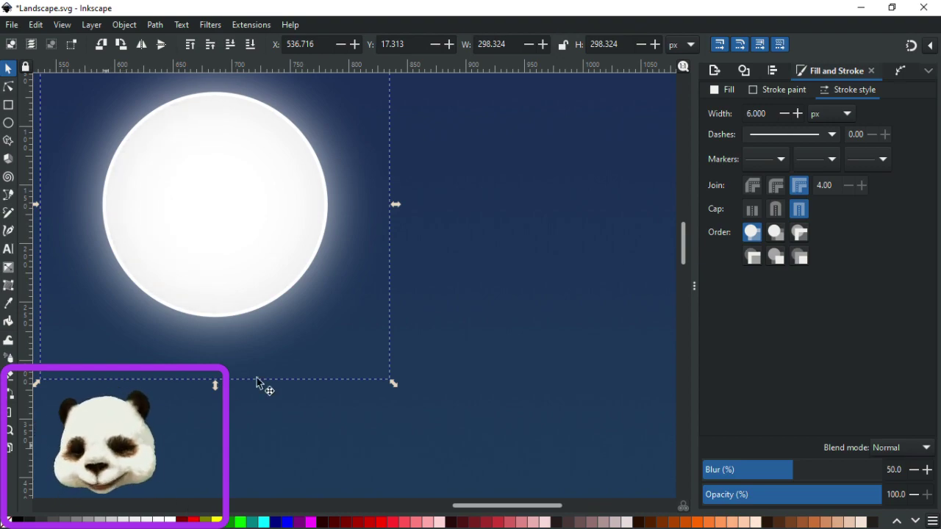
{"action": "scroll", "coordinate": [257, 377], "scroll_direction": "down", "scroll_amount": 3, "text": "ctrl"}
{"action": "scroll", "coordinate": [250, 383], "scroll_direction": "up", "scroll_amount": 1, "text": "ctrl"}
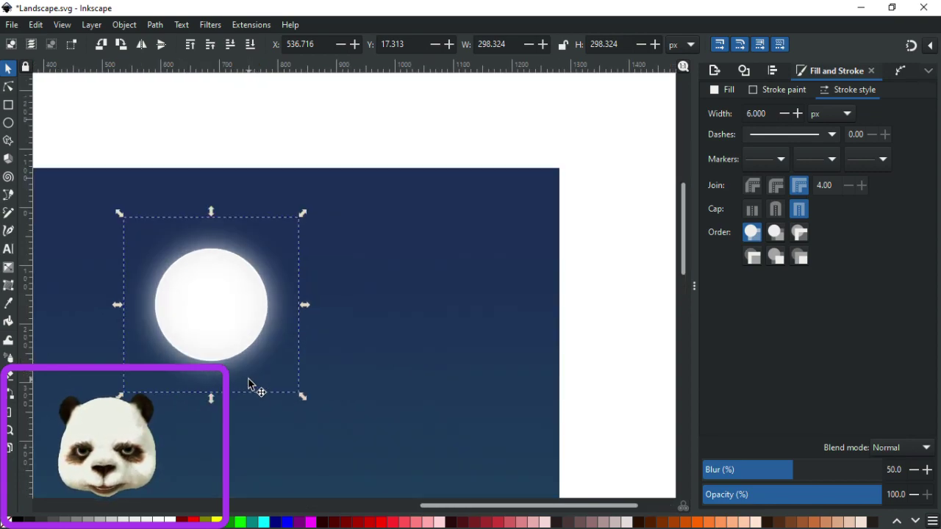
{"action": "scroll", "coordinate": [248, 383], "scroll_direction": "down", "scroll_amount": 3, "text": "ctrl"}
{"action": "scroll", "coordinate": [246, 379], "scroll_direction": "up", "scroll_amount": 4, "text": "ctrl"}
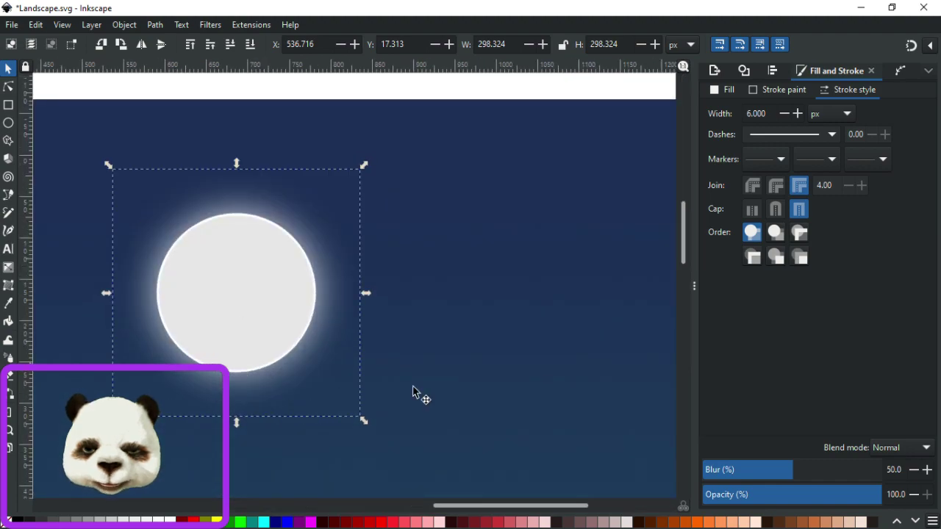
Reduce the moon glow's opacity to 80%.
{"action": "left_click", "coordinate": [851, 495]}
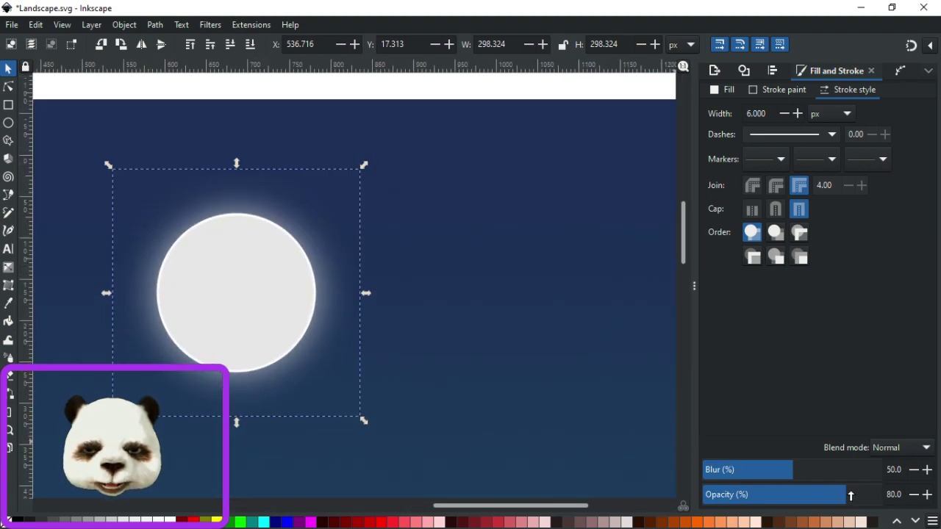
{"action": "mouse_move", "coordinate": [838, 495]}
{"action": "left_mouse_down"}
{"action": "mouse_move", "coordinate": [824, 495]}
{"action": "mouse_move", "coordinate": [844, 495]}
{"action": "left_mouse_up"}
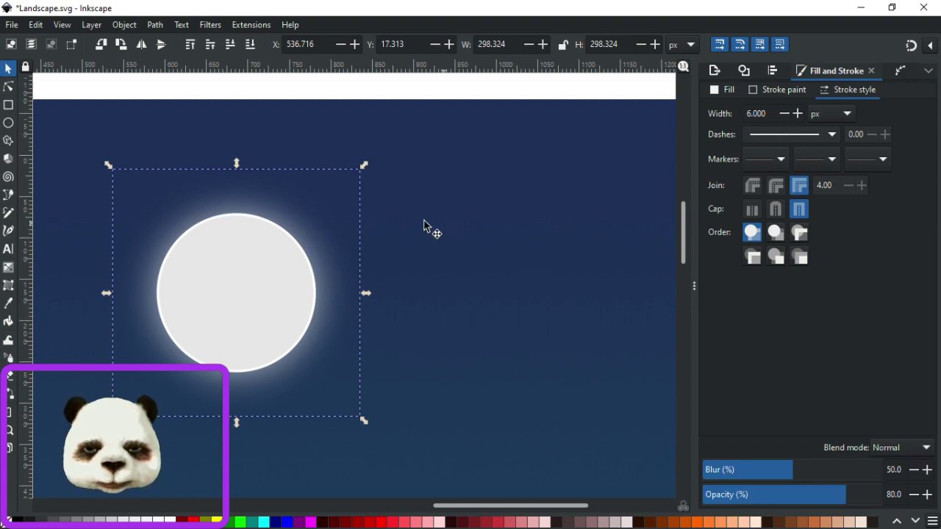
Pull the duplicate grey circle off the moon, delete it and save the drawing.
{"action": "left_click", "coordinate": [244, 274]}
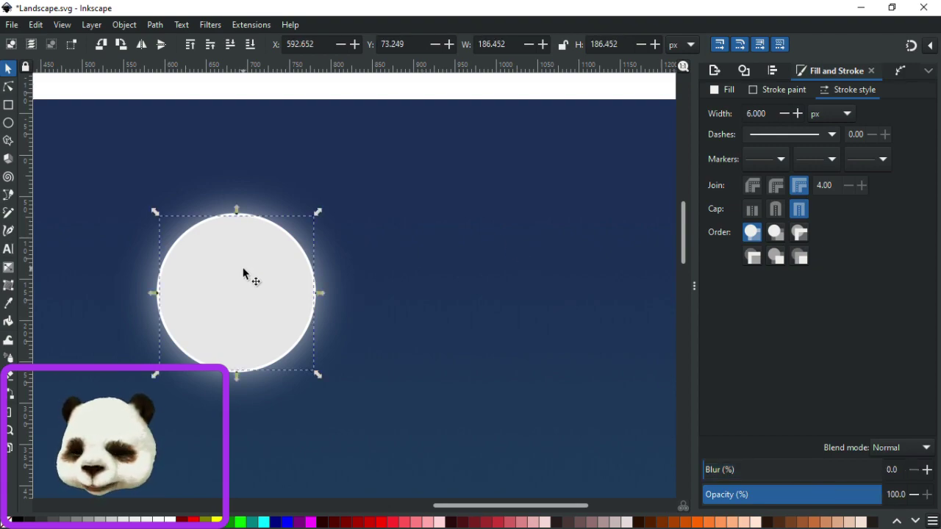
{"action": "left_click_drag", "start_coordinate": [233, 282], "coordinate": [466, 275]}
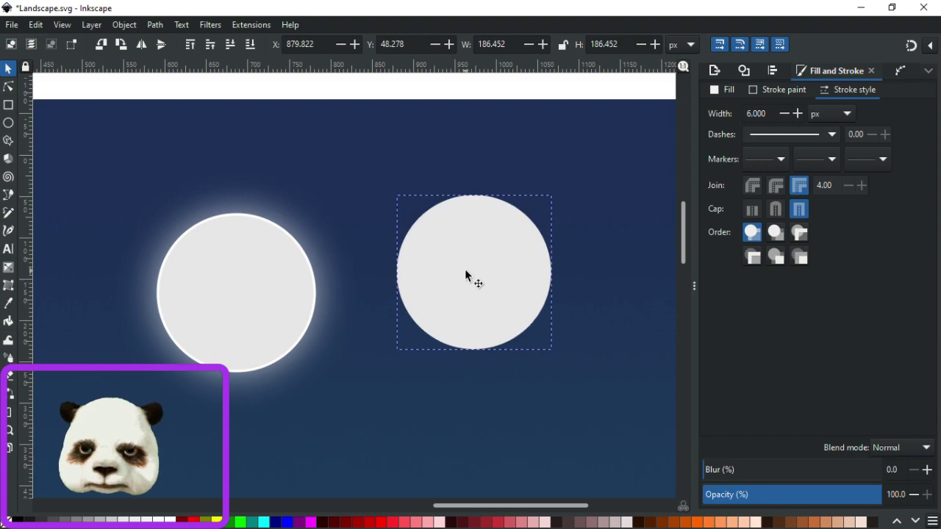
{"action": "key", "text": "Delete"}
{"action": "key", "text": "ctrl+s"}
Draw a closed bean-shaped patch about 74 by 90 px along the moon's lower-left edge with the Pen tool.
{"action": "left_click", "coordinate": [281, 283]}
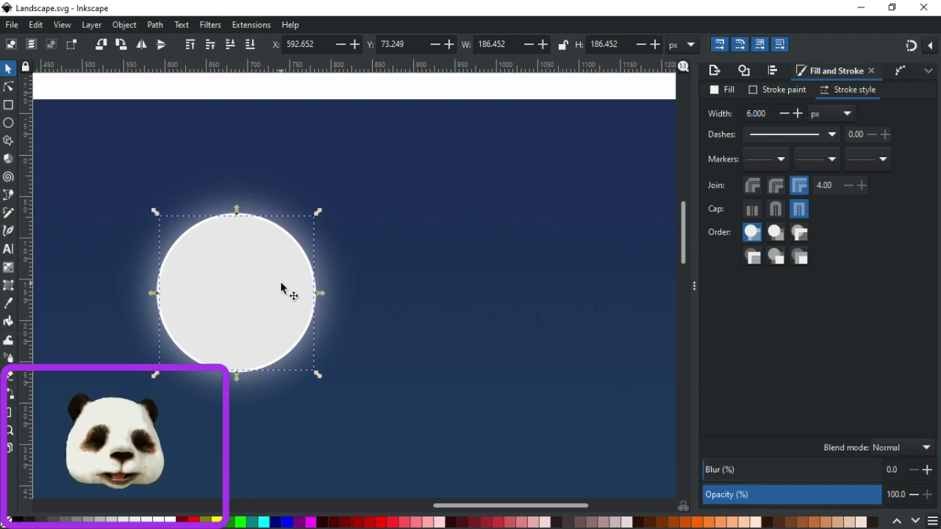
{"action": "left_click", "coordinate": [281, 284]}
{"action": "key", "text": "b"}
{"action": "scroll", "coordinate": [195, 318], "scroll_direction": "up", "scroll_amount": 2}
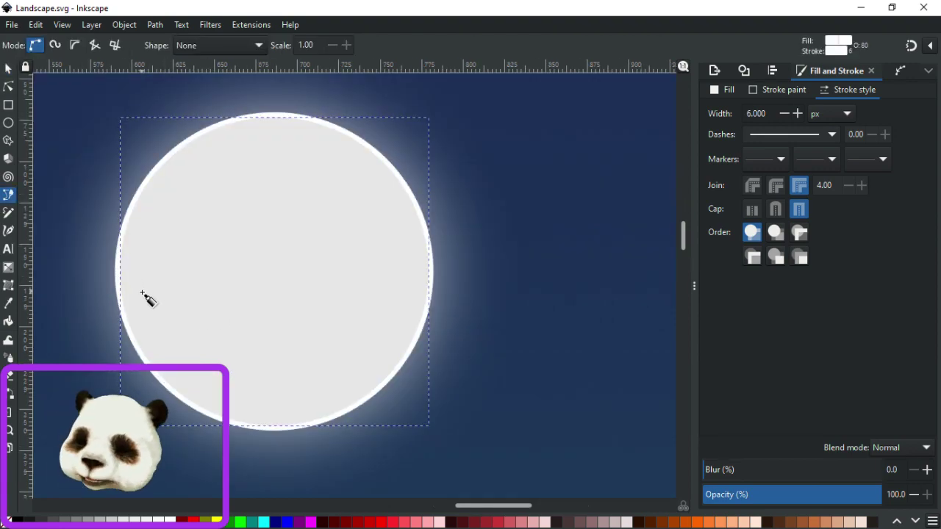
{"action": "left_click", "coordinate": [147, 265]}
{"action": "left_click_drag", "start_coordinate": [140, 302], "coordinate": [176, 353]}
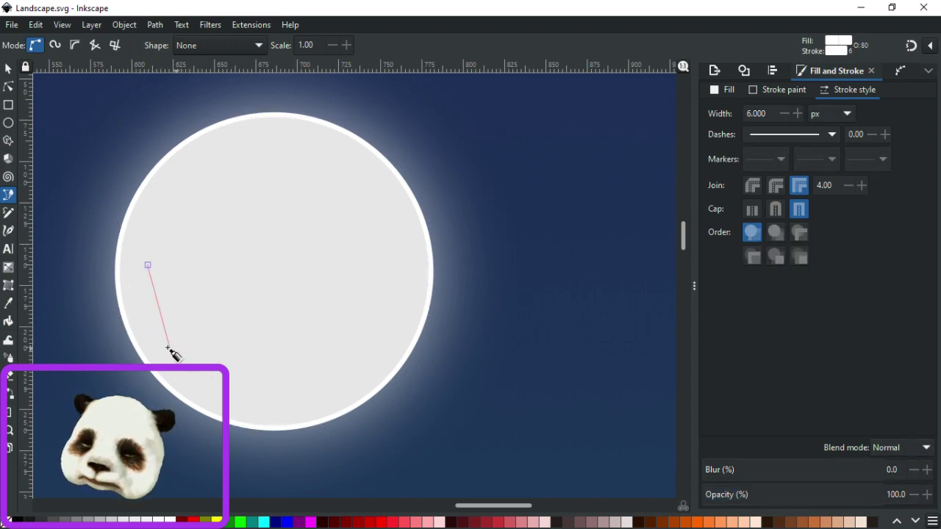
{"action": "left_click_drag", "start_coordinate": [213, 382], "coordinate": [237, 382]}
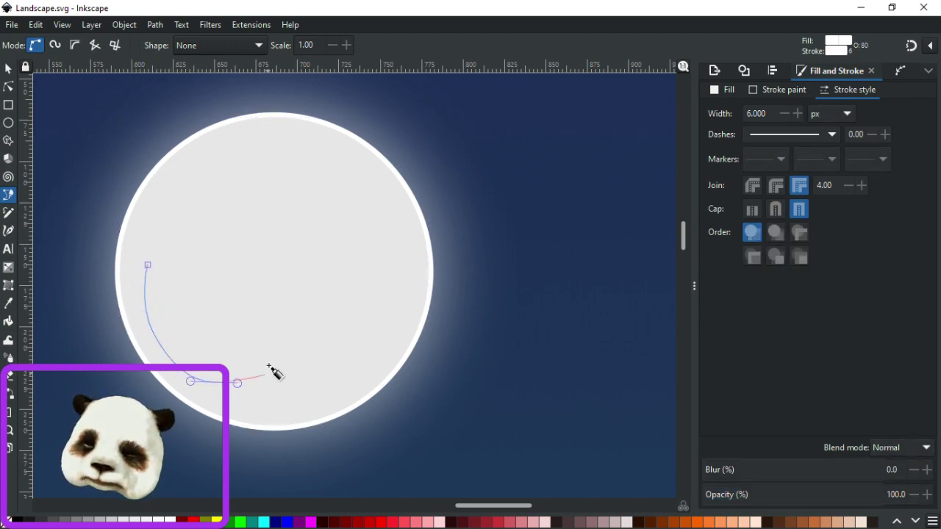
{"action": "left_click_drag", "start_coordinate": [248, 343], "coordinate": [173, 237]}
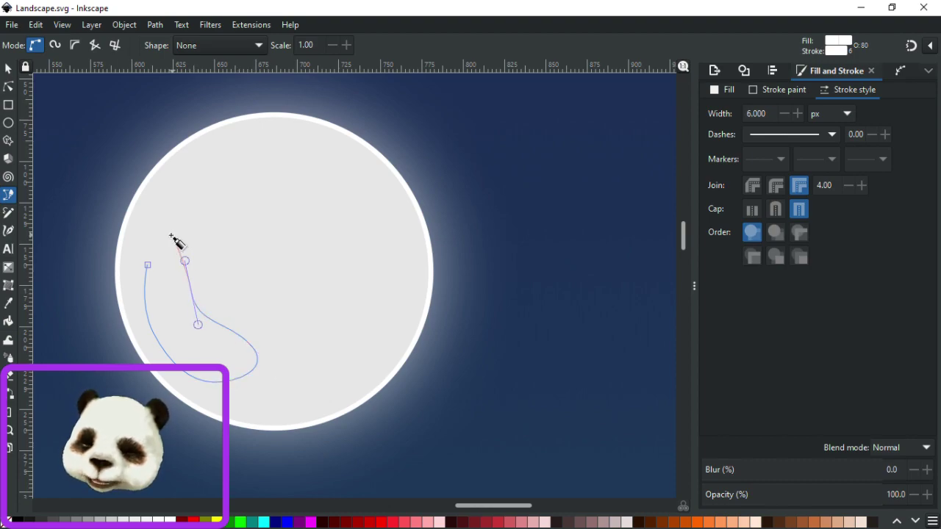
{"action": "left_click", "coordinate": [147, 265]}
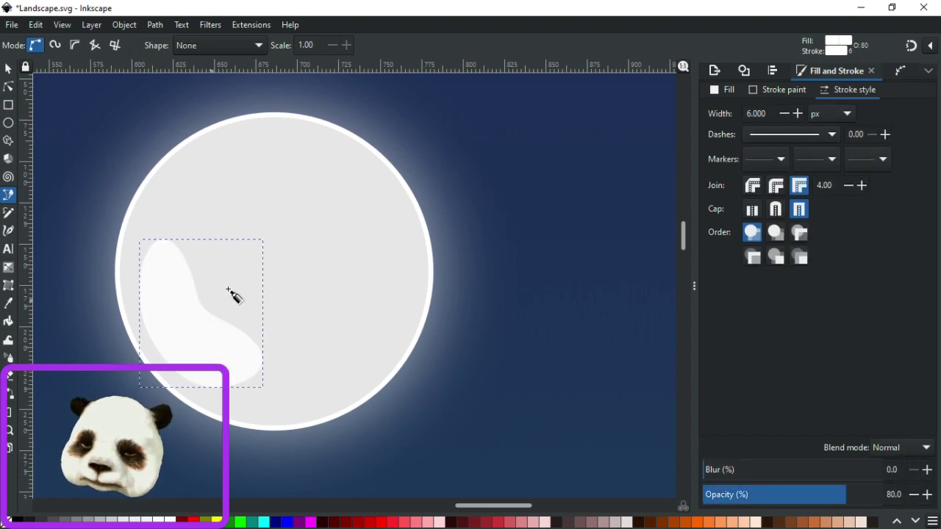
Draw a small slanted leaf-shaped patch just above the inner curve of the bean-shaped patch.
{"action": "left_click", "coordinate": [204, 251]}
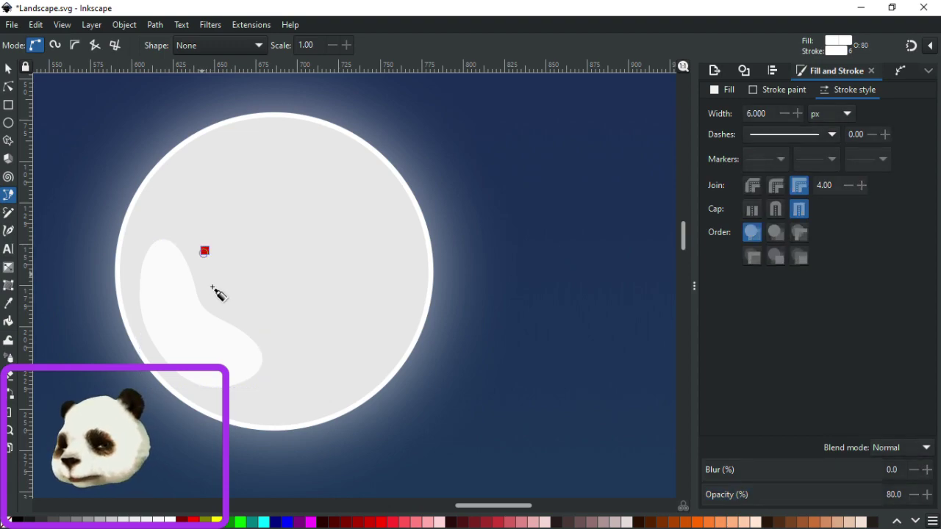
{"action": "left_click_drag", "start_coordinate": [252, 304], "coordinate": [209, 255]}
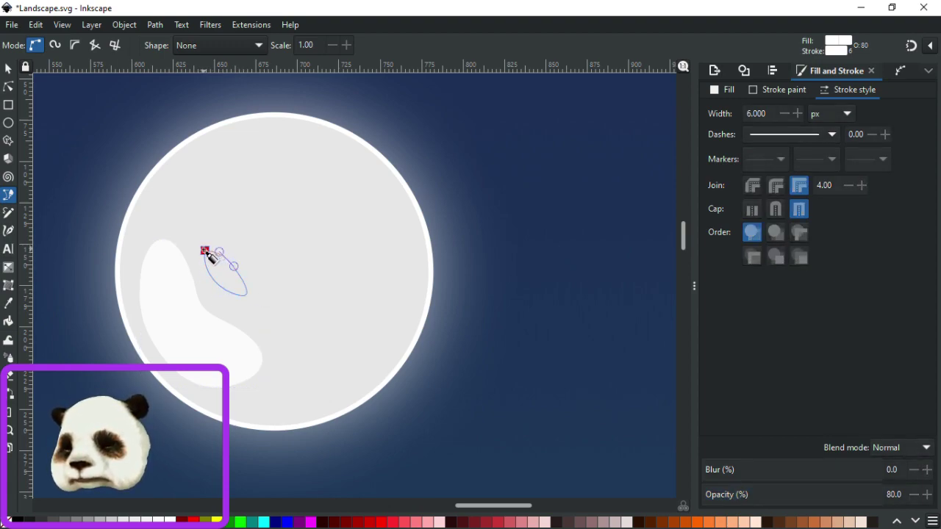
{"action": "left_click", "coordinate": [206, 251]}
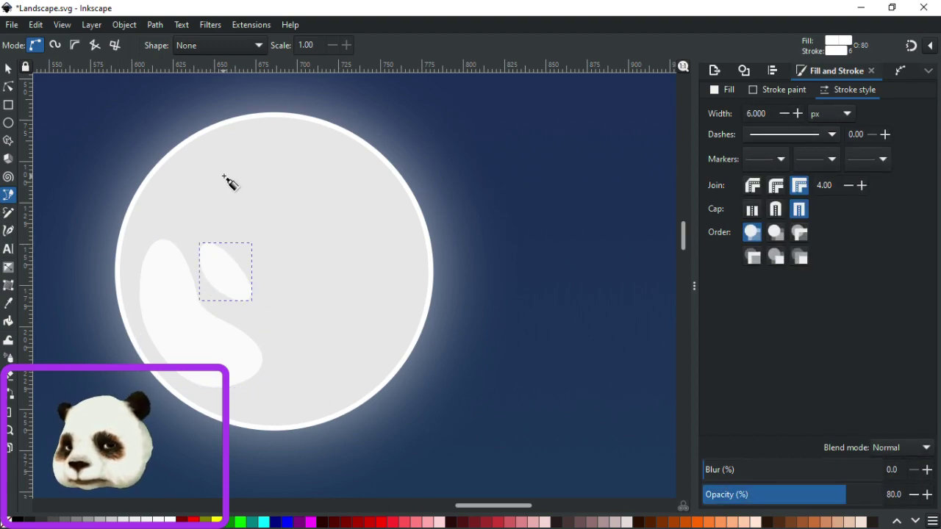
Draw a curved elongated patch on the moon's upper left and a rounded patch about 38 by 36 px beside it.
{"action": "left_click", "coordinate": [180, 194]}
{"action": "left_click_drag", "start_coordinate": [252, 197], "coordinate": [208, 167]}
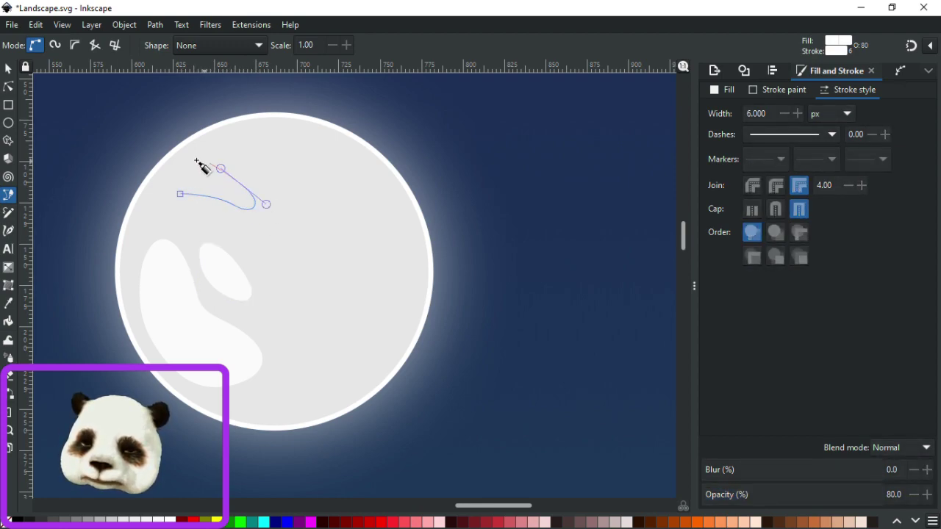
{"action": "left_click_drag", "start_coordinate": [198, 225], "coordinate": [202, 220]}
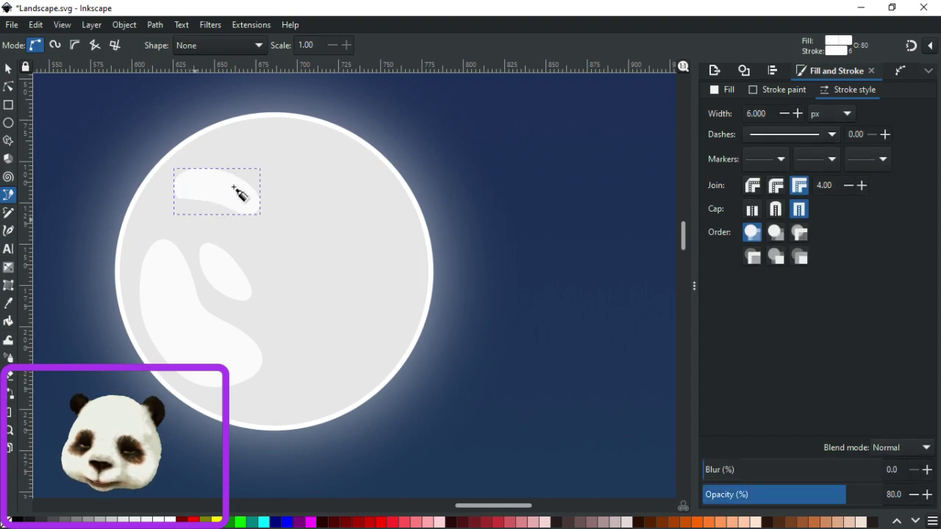
{"action": "left_click", "coordinate": [247, 152]}
{"action": "left_click", "coordinate": [306, 192]}
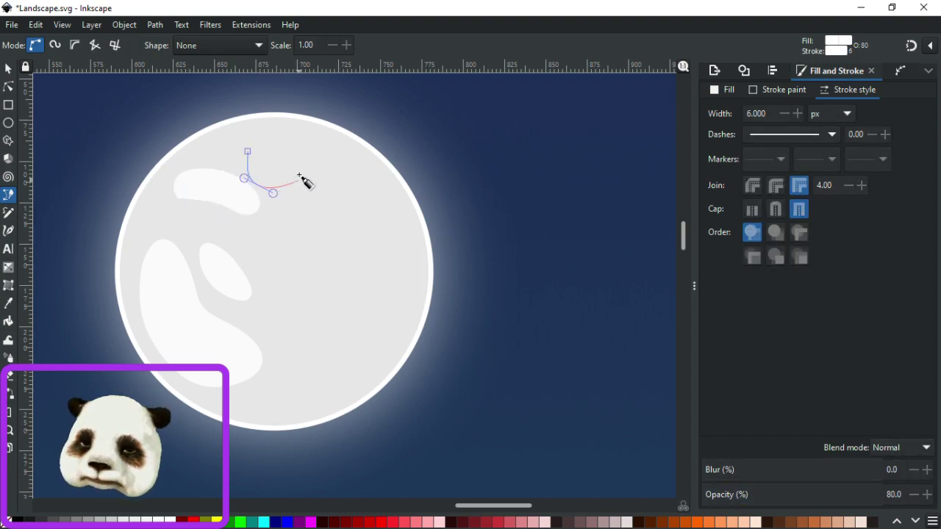
{"action": "left_click", "coordinate": [248, 152]}
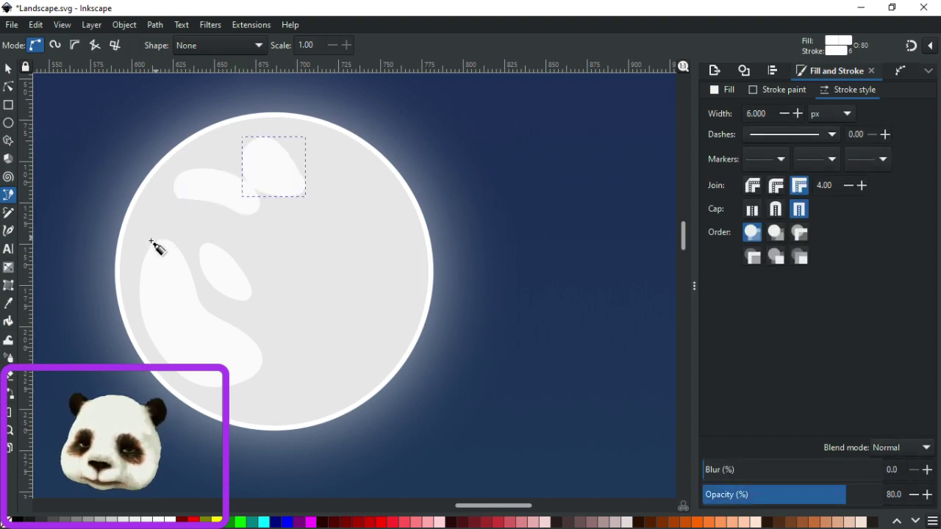
Fill the bean-shaped patch with teal, using hue 170, saturation 41 and lightness 56.
{"action": "left_click", "coordinate": [8, 69]}
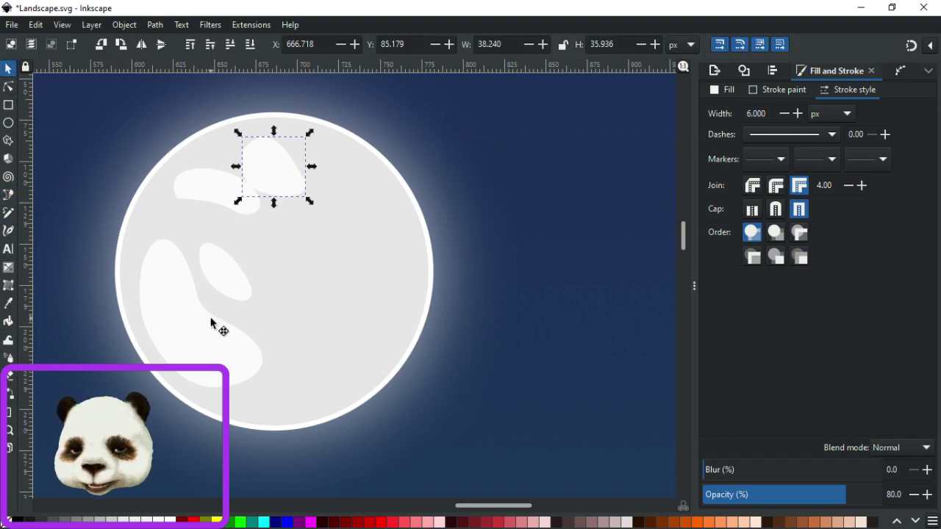
{"action": "left_click", "coordinate": [211, 322]}
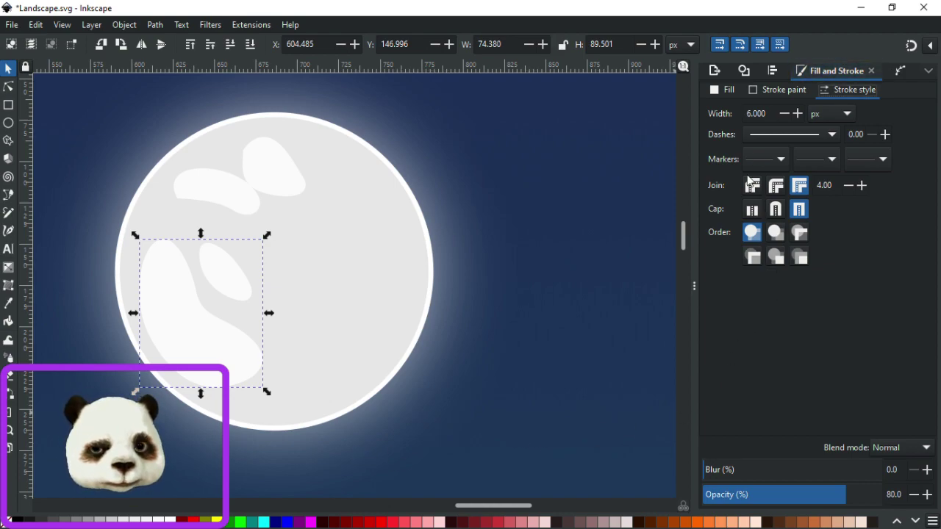
{"action": "left_click", "coordinate": [731, 93]}
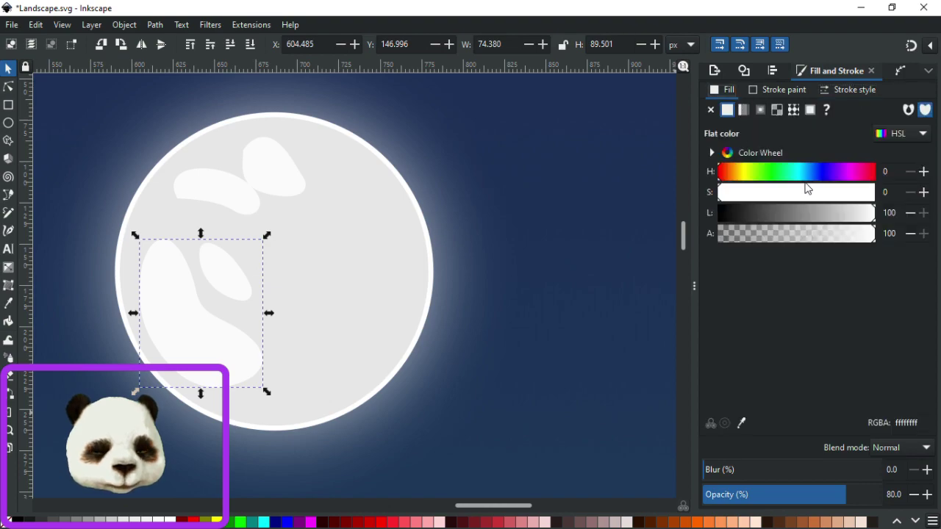
{"action": "left_click_drag", "start_coordinate": [794, 178], "coordinate": [801, 179]}
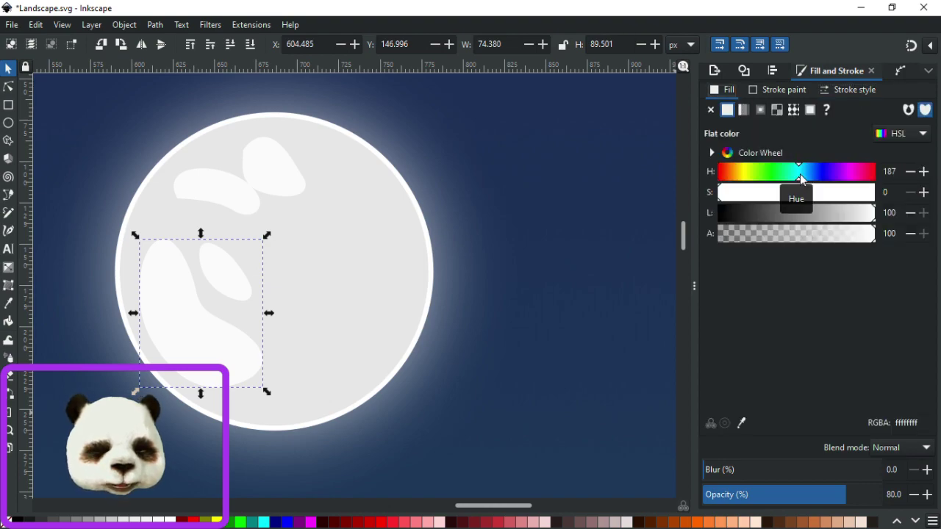
{"action": "mouse_move", "coordinate": [746, 197]}
{"action": "left_mouse_down"}
{"action": "mouse_move", "coordinate": [785, 194]}
{"action": "mouse_move", "coordinate": [792, 177]}
{"action": "left_mouse_up"}
{"action": "left_click_drag", "start_coordinate": [810, 215], "coordinate": [806, 218]}
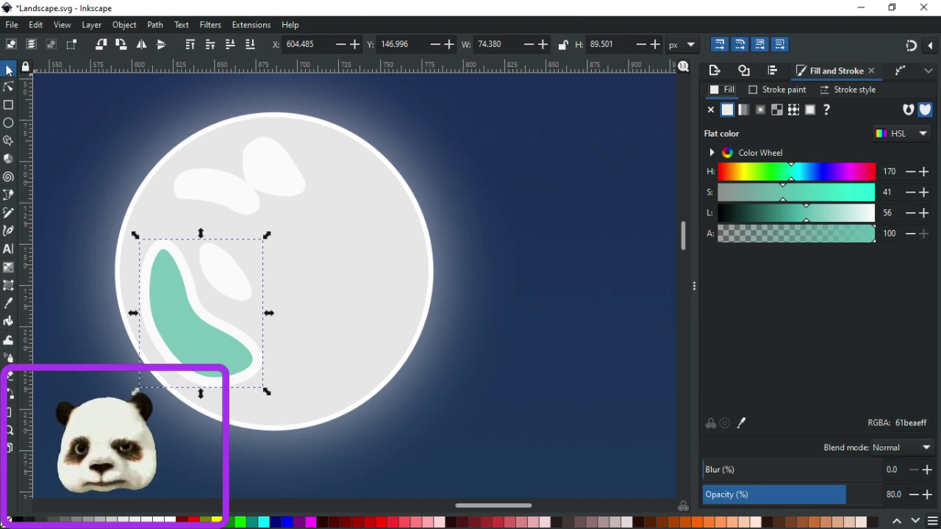
Remove the white outline from all four patches on the moon.
{"action": "left_click", "coordinate": [263, 184]}
{"action": "left_click", "coordinate": [214, 189], "text": "shift"}
{"action": "left_click", "coordinate": [231, 272], "text": "shift"}
{"action": "left_click", "coordinate": [185, 313], "text": "shift"}
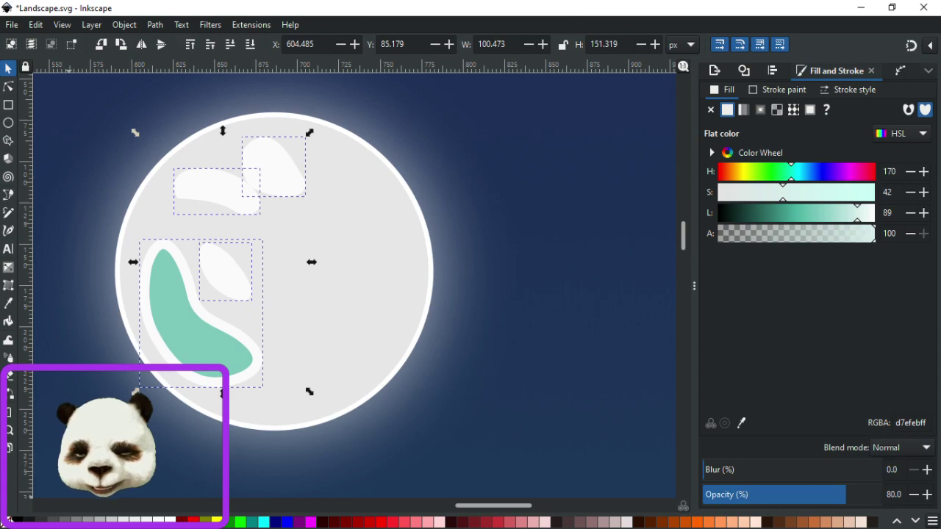
{"action": "left_click", "coordinate": [7, 521], "text": "shift"}
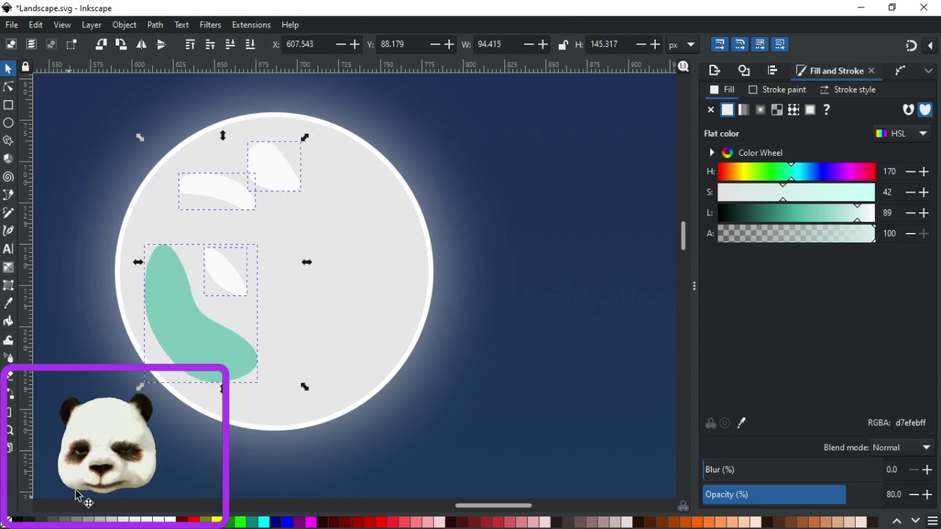
Lighten the teal patch's fill to a pale mint with hue 170, saturation 42 and lightness 86.
{"action": "left_click", "coordinate": [204, 338]}
{"action": "left_click", "coordinate": [201, 361]}
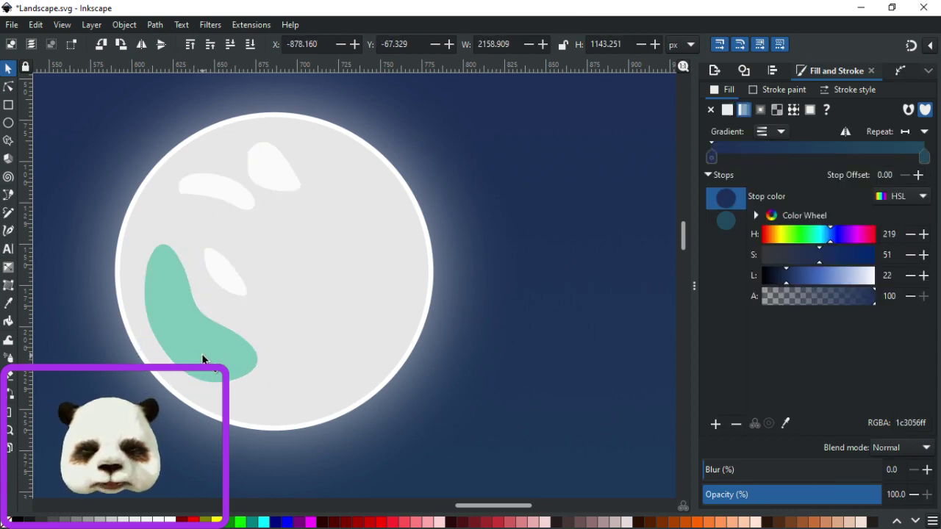
{"action": "left_click_drag", "start_coordinate": [814, 217], "coordinate": [855, 220]}
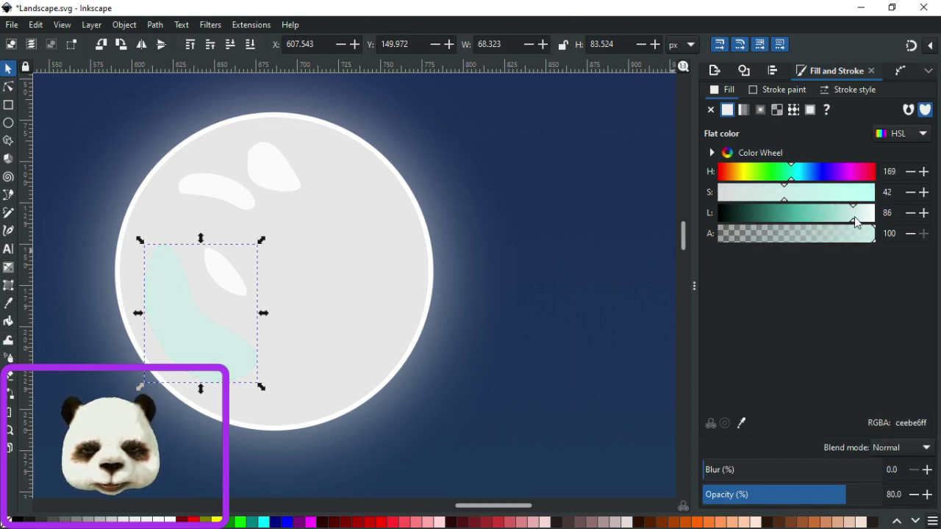
{"action": "left_click_drag", "start_coordinate": [794, 178], "coordinate": [793, 179]}
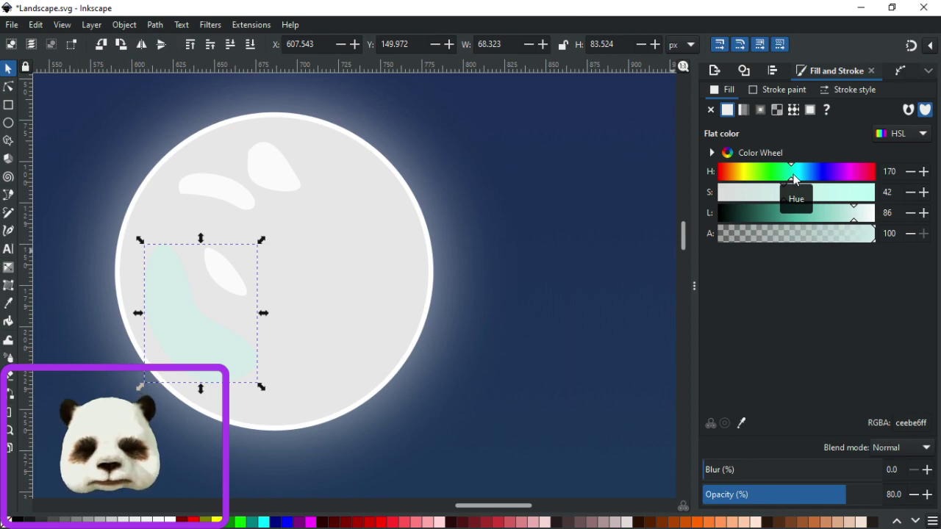
Shift the bean-shaped patch's fill to hue 157 and blur the patch by 30%.
{"action": "left_click_drag", "start_coordinate": [793, 179], "coordinate": [786, 180]}
{"action": "left_click_drag", "start_coordinate": [725, 471], "coordinate": [753, 468]}
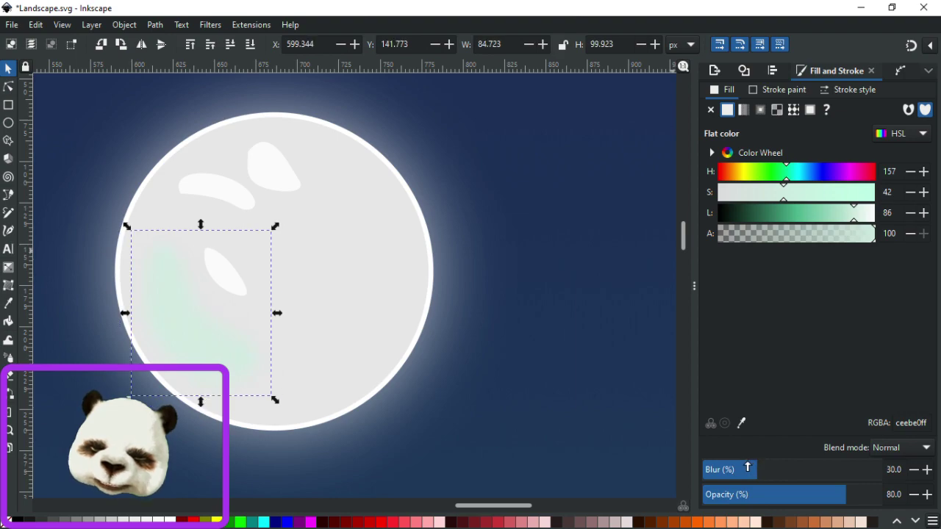
{"action": "scroll", "coordinate": [593, 363], "scroll_direction": "down", "scroll_amount": 3, "text": "ctrl"}
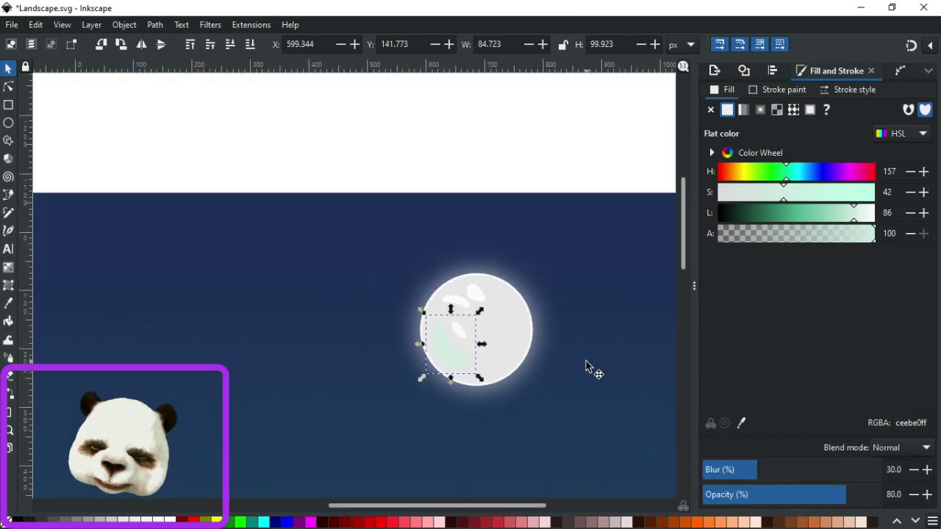
Recolour the small slanted patch on the moon with the mint colour sampled from the bean-shaped patch.
{"action": "scroll", "coordinate": [593, 362], "scroll_direction": "up", "scroll_amount": 1, "text": "ctrl"}
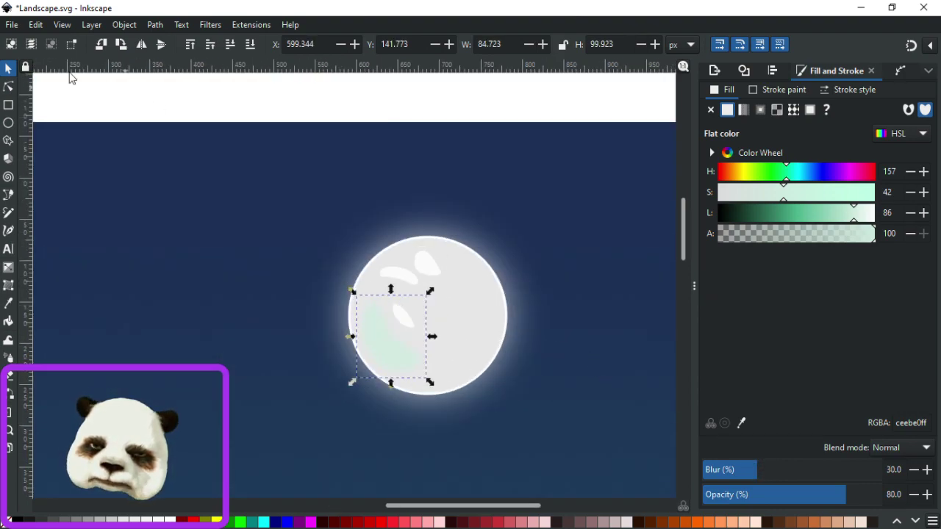
{"action": "left_click", "coordinate": [408, 323]}
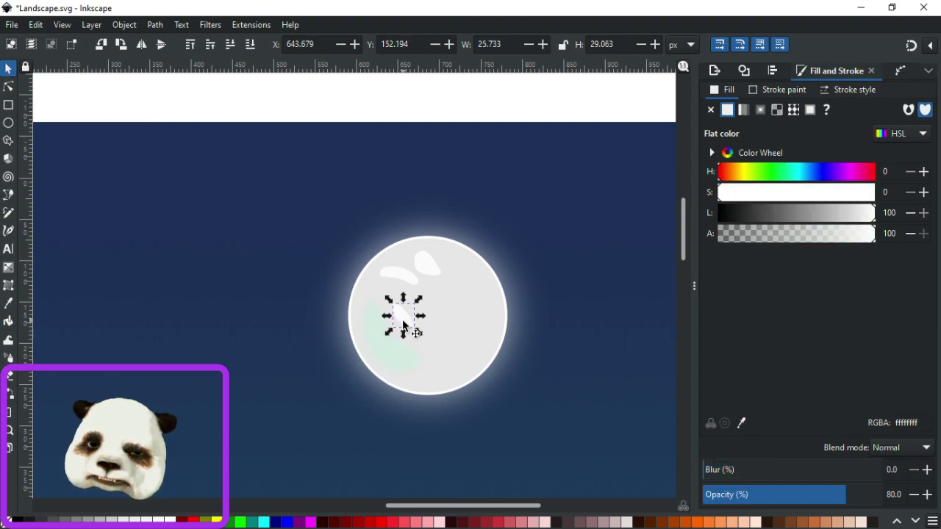
{"action": "key", "text": "d"}
{"action": "left_click", "coordinate": [387, 350]}
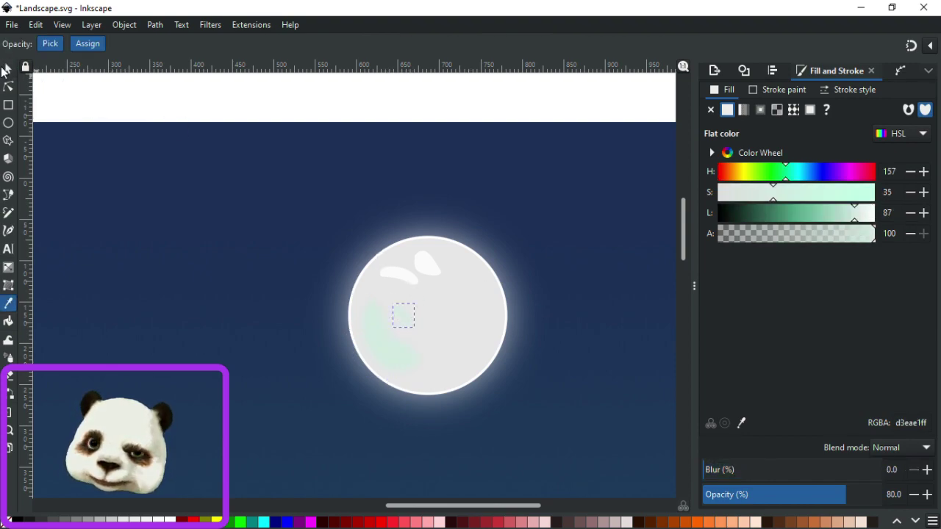
{"action": "left_click", "coordinate": [9, 69]}
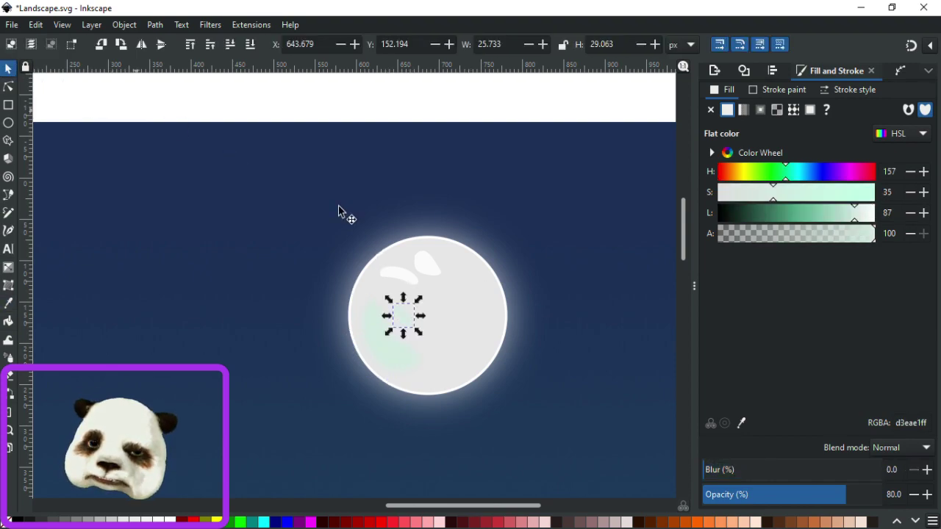
Set the two white patches near the moon's top to 100% opacity and 70% blur.
{"action": "left_click", "coordinate": [422, 266]}
{"action": "left_click", "coordinate": [399, 279], "text": "shift"}
{"action": "left_click", "coordinate": [754, 469]}
{"action": "left_click_drag", "start_coordinate": [863, 499], "coordinate": [907, 495]}
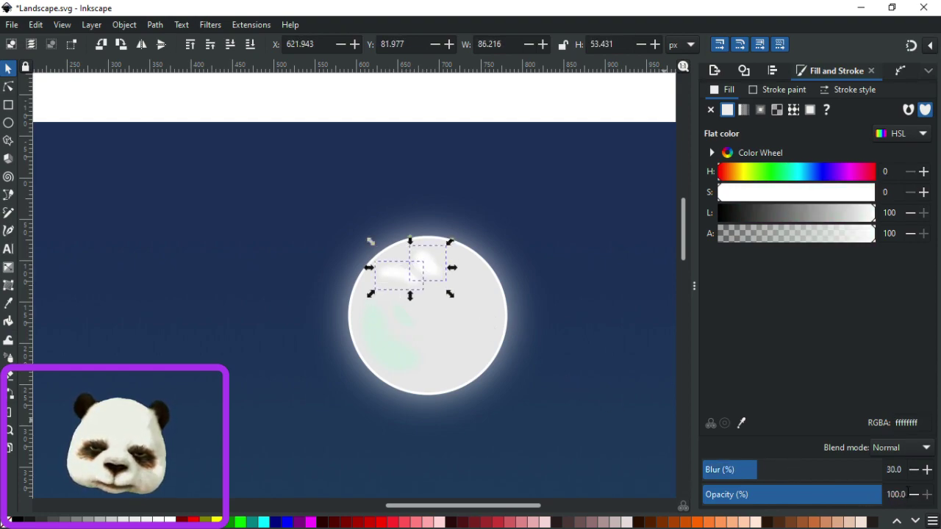
{"action": "left_click_drag", "start_coordinate": [793, 474], "coordinate": [832, 471]}
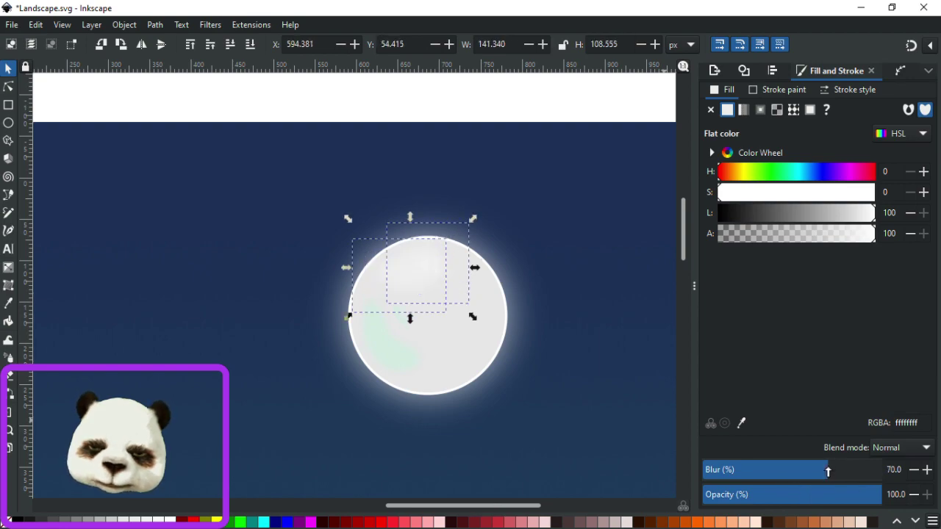
{"action": "scroll", "coordinate": [552, 375], "scroll_direction": "up", "scroll_amount": 2}
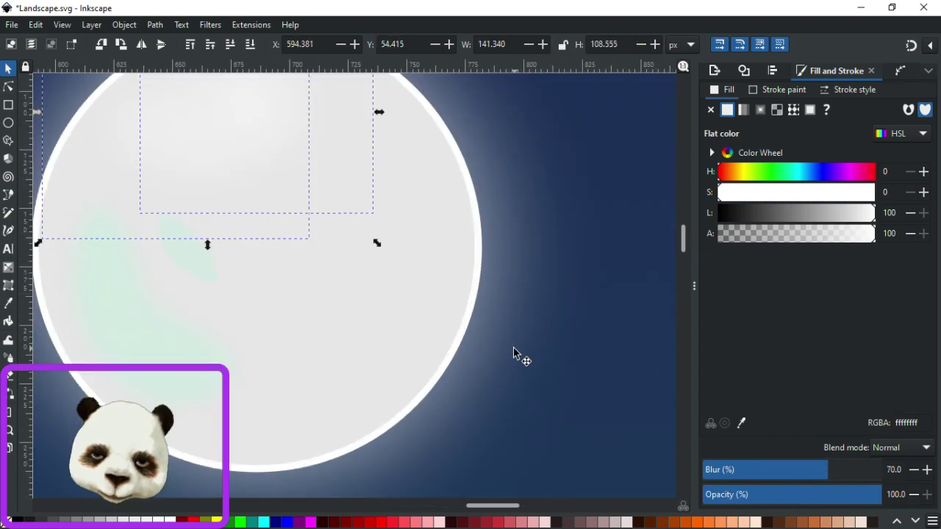
{"action": "scroll", "coordinate": [492, 345], "scroll_direction": "down", "scroll_amount": 1}
{"action": "mouse_move", "coordinate": [807, 472]}
{"action": "left_mouse_down"}
{"action": "mouse_move", "coordinate": [790, 472]}
{"action": "mouse_move", "coordinate": [824, 472]}
{"action": "left_mouse_up"}
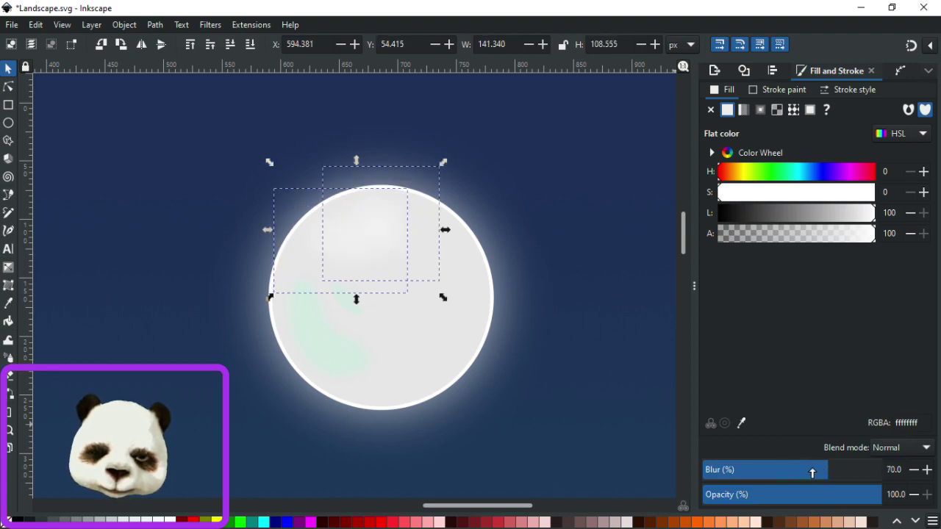
Blur the bean-shaped and small slanted mint patches together by 40%.
{"action": "left_click", "coordinate": [336, 349]}
{"action": "left_click", "coordinate": [347, 308], "text": "shift"}
{"action": "left_click", "coordinate": [777, 474]}
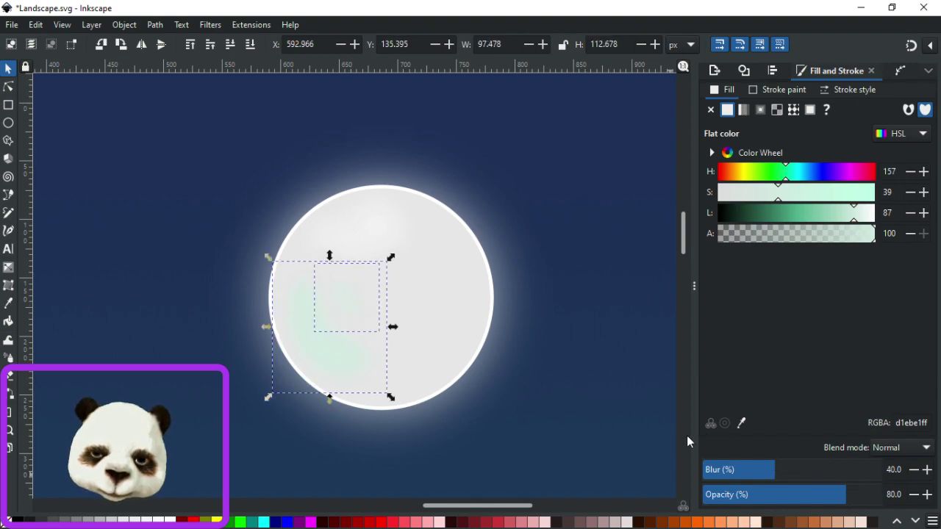
{"action": "left_click", "coordinate": [575, 371]}
{"action": "scroll", "coordinate": [577, 379], "scroll_direction": "down", "scroll_amount": 4}
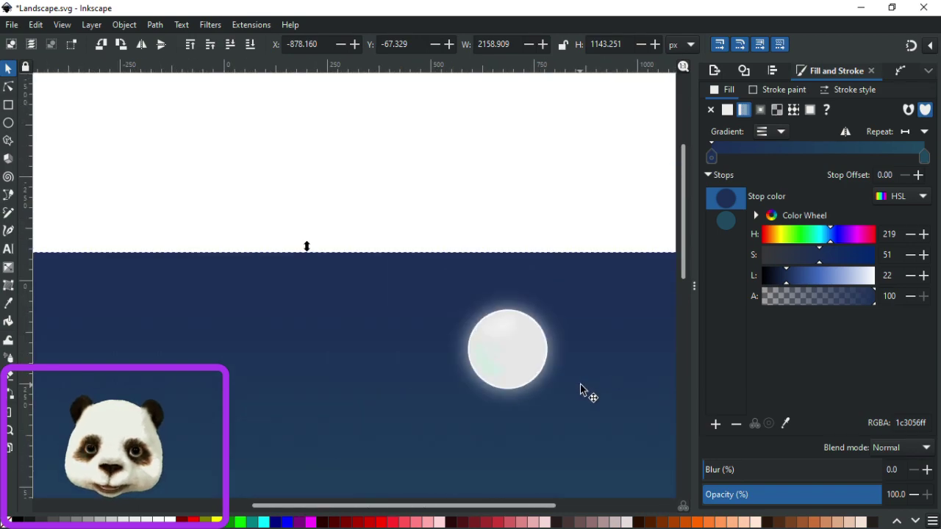
Change the fill of both mint patches to a paler aqua with hue 175 and lightness 90.
{"action": "scroll", "coordinate": [592, 403], "scroll_direction": "up", "scroll_amount": 1}
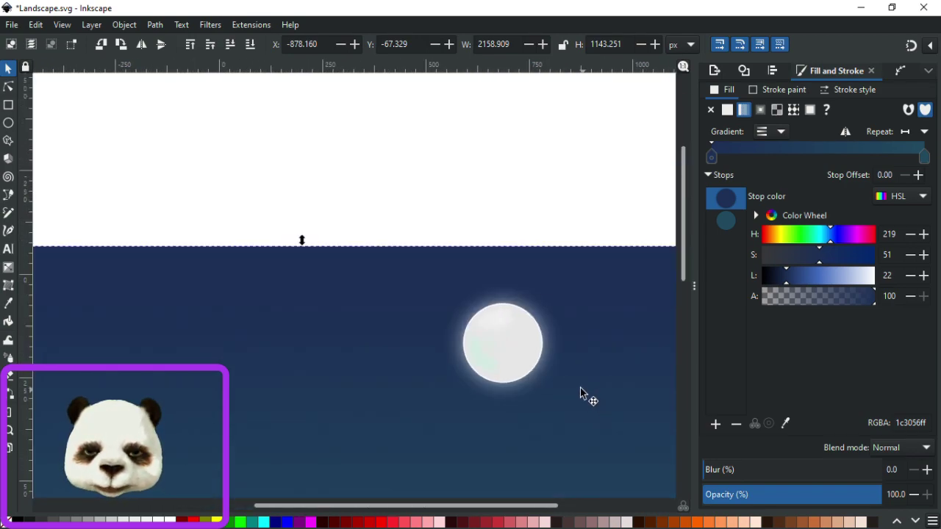
{"action": "scroll", "coordinate": [580, 393], "scroll_direction": "down", "scroll_amount": 2}
{"action": "scroll", "coordinate": [588, 404], "scroll_direction": "up", "scroll_amount": 5}
{"action": "left_click", "coordinate": [253, 230]}
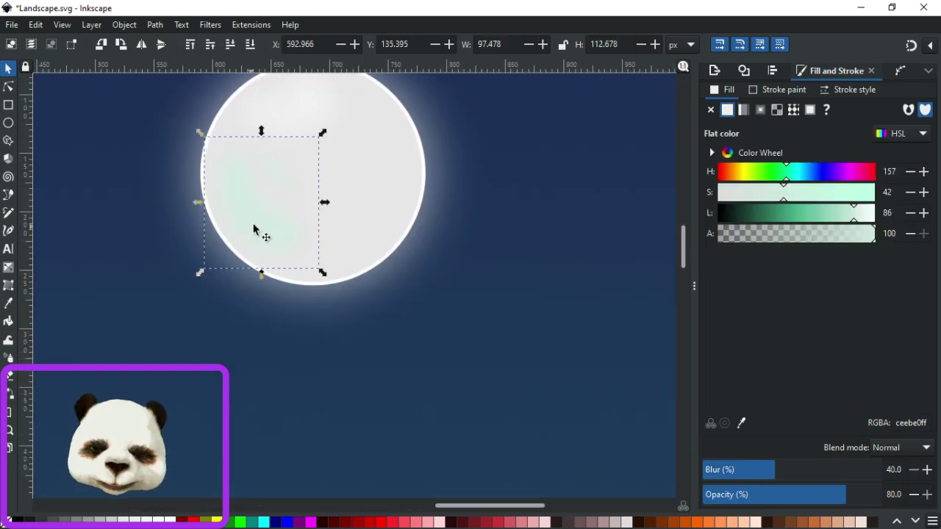
{"action": "left_click", "coordinate": [852, 219]}
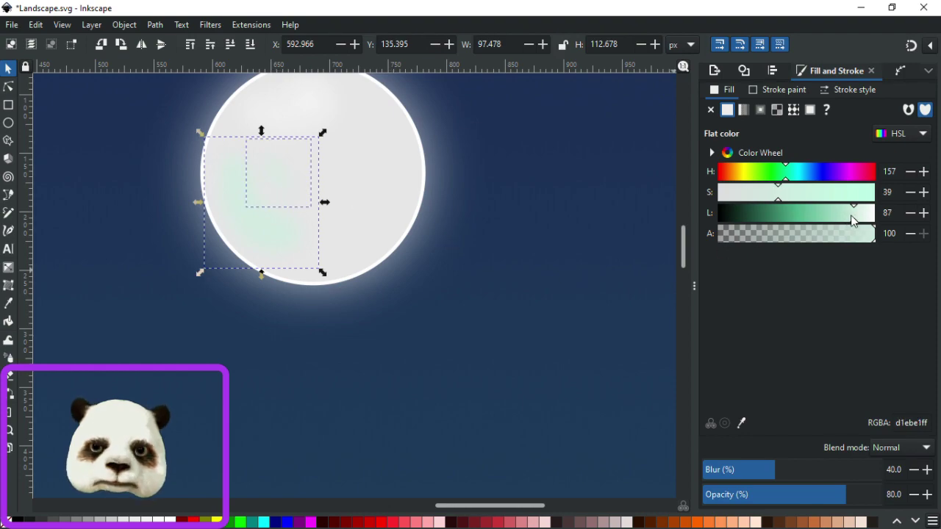
{"action": "left_click", "coordinate": [791, 179]}
{"action": "left_click_drag", "start_coordinate": [793, 183], "coordinate": [798, 184]}
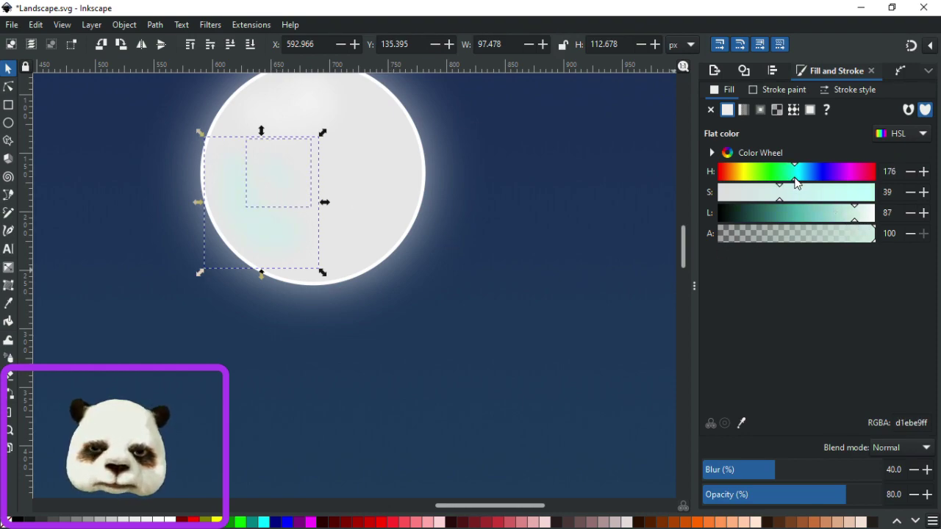
{"action": "left_click", "coordinate": [861, 222]}
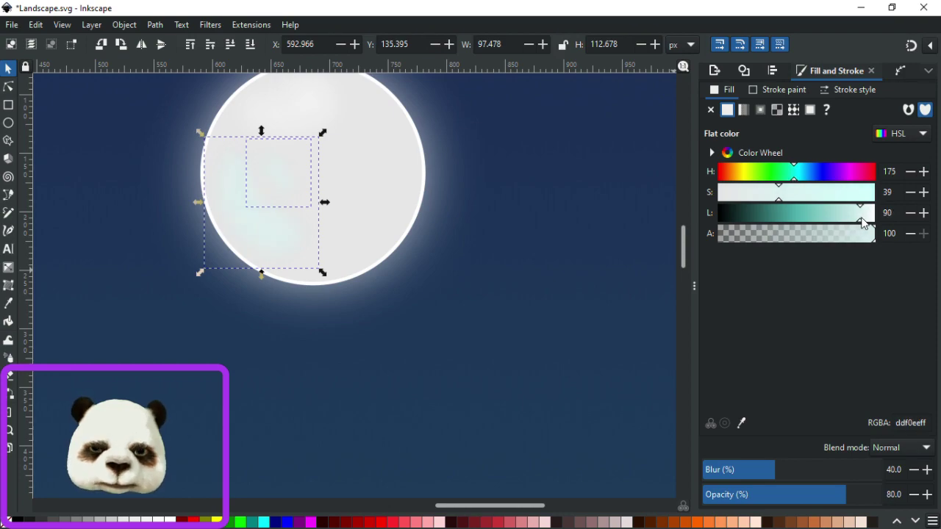
{"action": "left_click", "coordinate": [569, 262]}
Move the elongated white patch slightly down and right on the moon, to about X 600, Y 83 px.
{"action": "scroll", "coordinate": [569, 263], "scroll_direction": "down", "scroll_amount": 4}
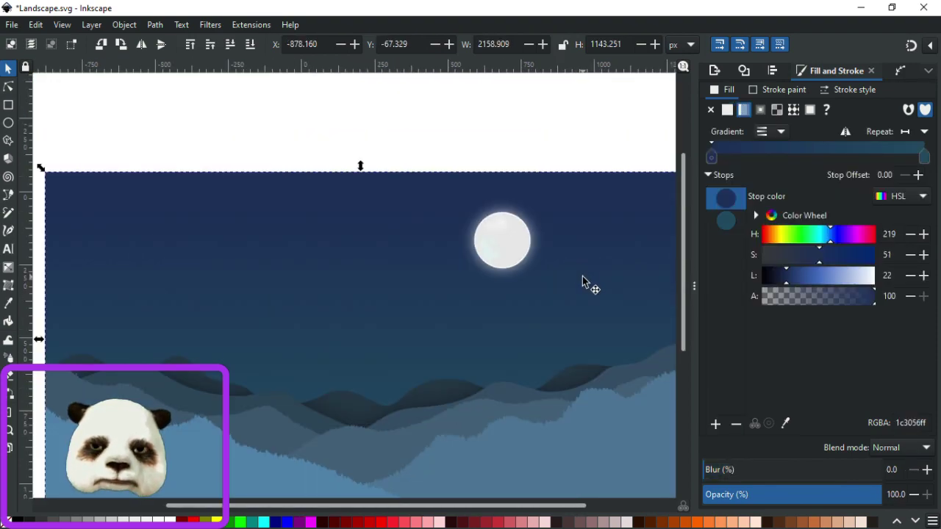
{"action": "scroll", "coordinate": [582, 281], "scroll_direction": "down", "scroll_amount": 1}
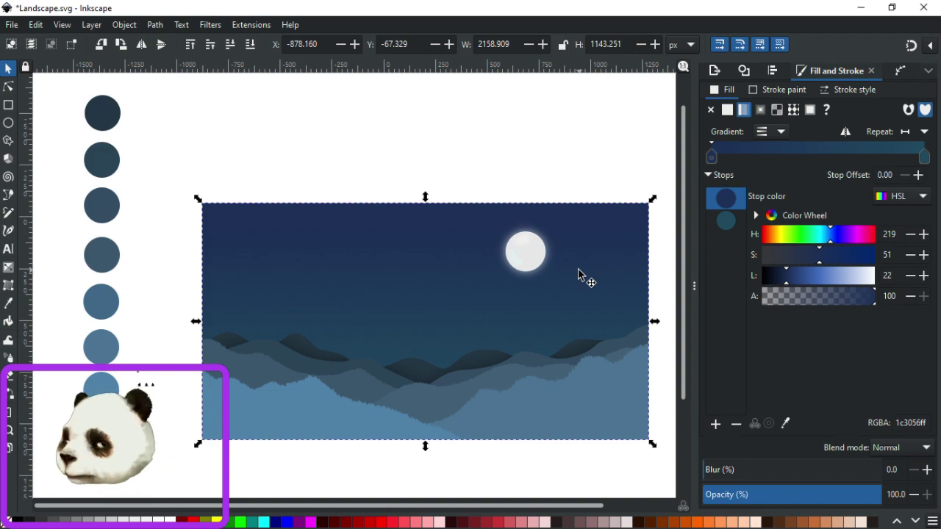
{"action": "scroll", "coordinate": [581, 273], "scroll_direction": "up", "scroll_amount": 3}
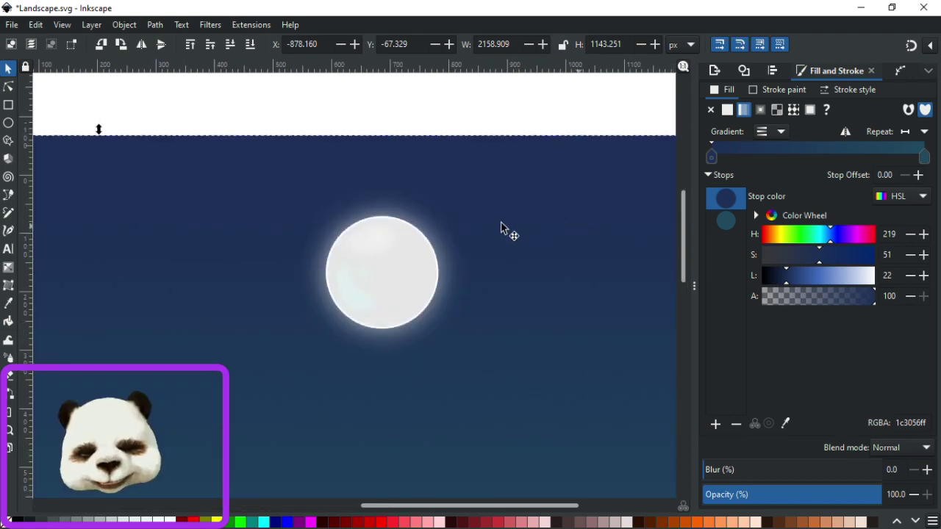
{"action": "scroll", "coordinate": [441, 228], "scroll_direction": "up", "scroll_amount": 1}
{"action": "left_click", "coordinate": [344, 263]}
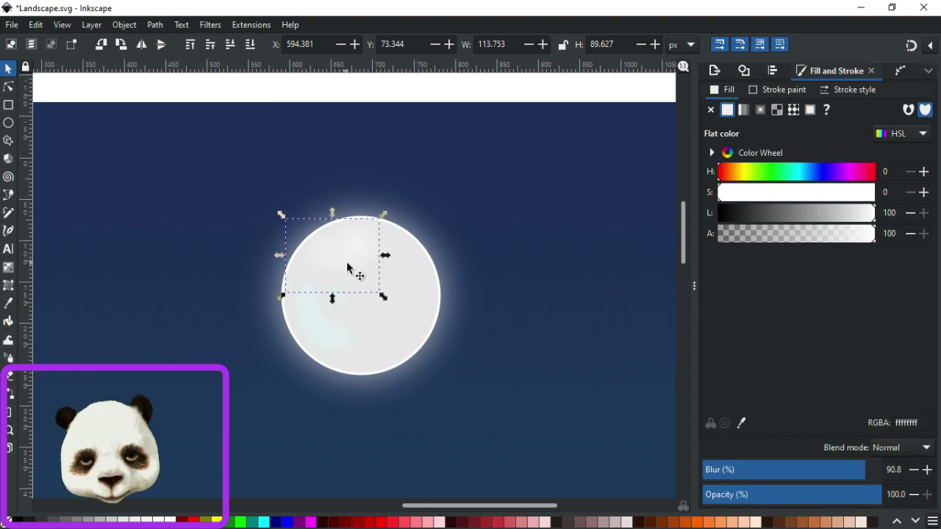
{"action": "left_click_drag", "start_coordinate": [342, 258], "coordinate": [347, 266]}
Fill the elongated patch with neutral grey at lightness 70 and set its blur to 80%.
{"action": "left_click", "coordinate": [88, 522]}
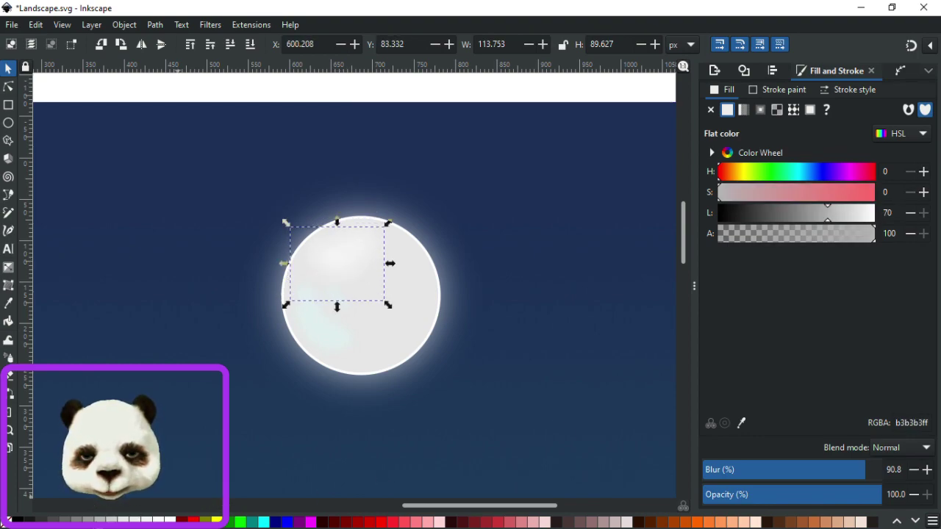
{"action": "left_click", "coordinate": [84, 521]}
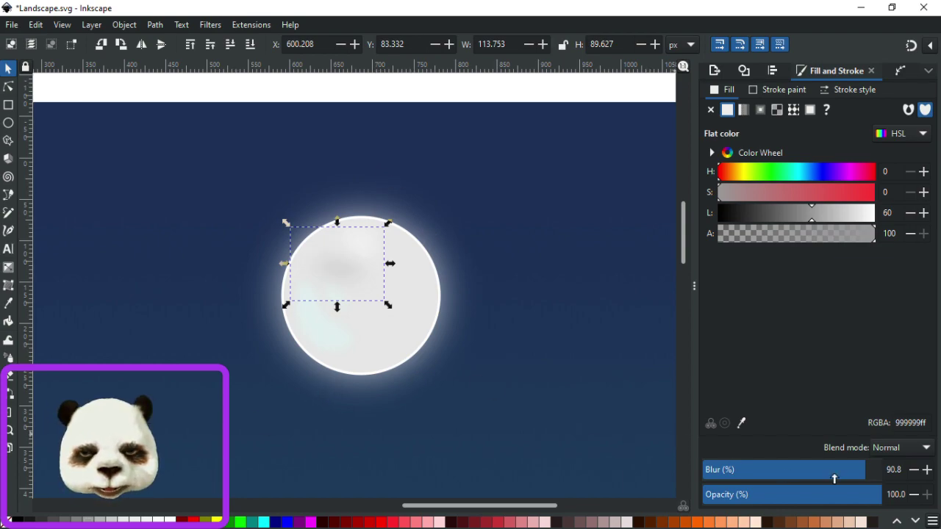
{"action": "left_click_drag", "start_coordinate": [854, 471], "coordinate": [842, 470]}
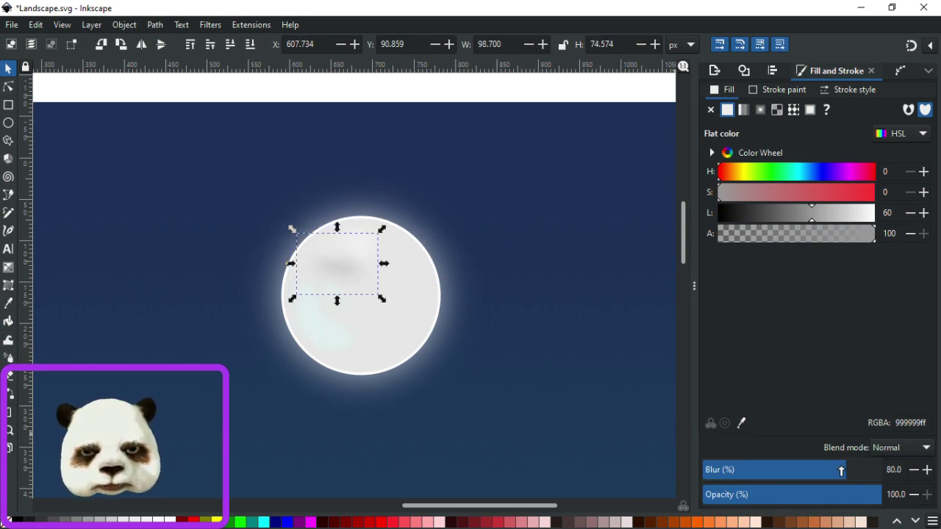
{"action": "left_click", "coordinate": [110, 522]}
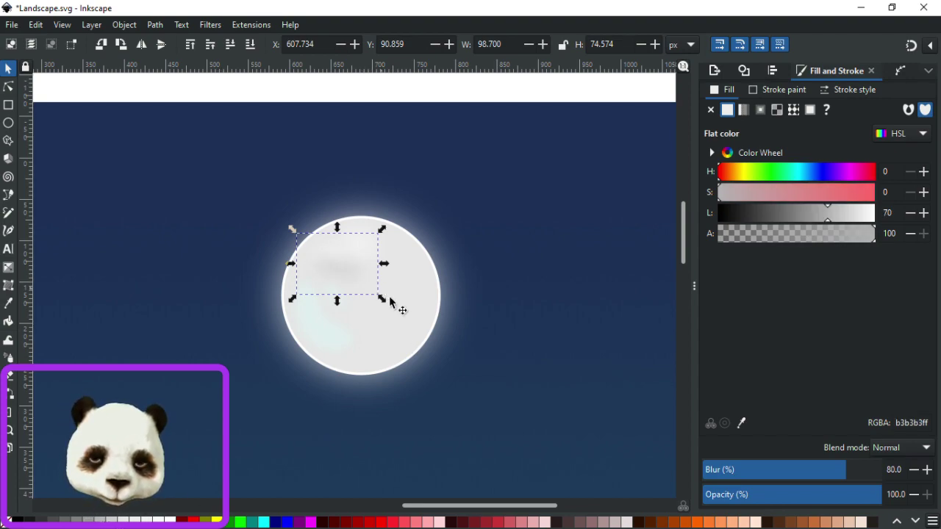
Enlarge the grey patch to about 112 by 85 px.
{"action": "left_click_drag", "start_coordinate": [383, 300], "coordinate": [392, 311]}
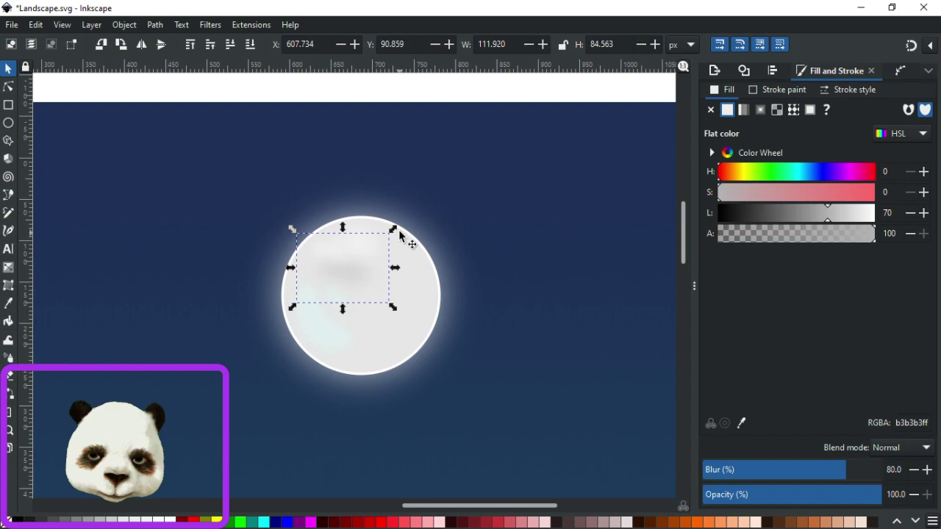
{"action": "left_click", "coordinate": [355, 101]}
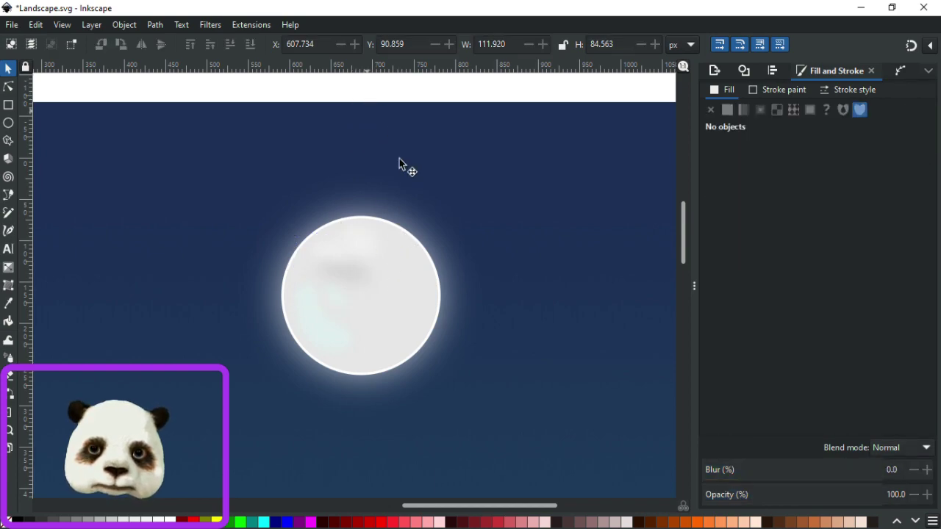
{"action": "scroll", "coordinate": [473, 216], "scroll_direction": "down", "scroll_amount": 3, "text": "ctrl"}
{"action": "scroll", "coordinate": [384, 196], "scroll_direction": "up", "scroll_amount": 3, "text": "ctrl"}
Lighten the grey patch's fill to lightness 77.
{"action": "left_click", "coordinate": [338, 237]}
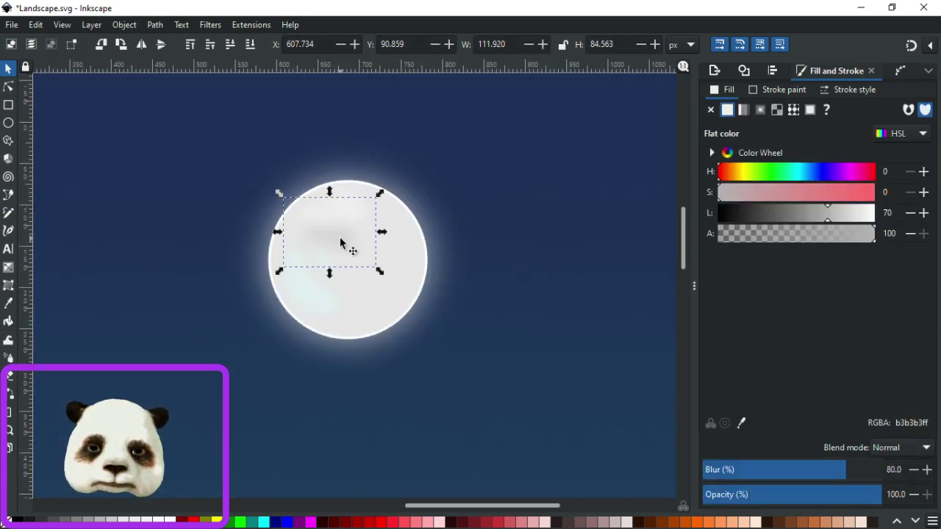
{"action": "scroll", "coordinate": [339, 262], "scroll_direction": "up", "scroll_amount": 2, "text": "ctrl"}
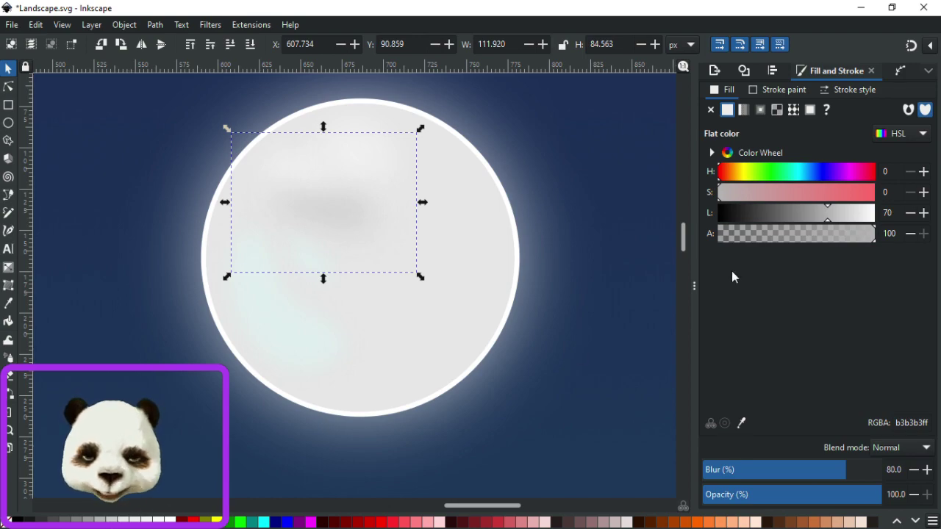
{"action": "left_click", "coordinate": [838, 214]}
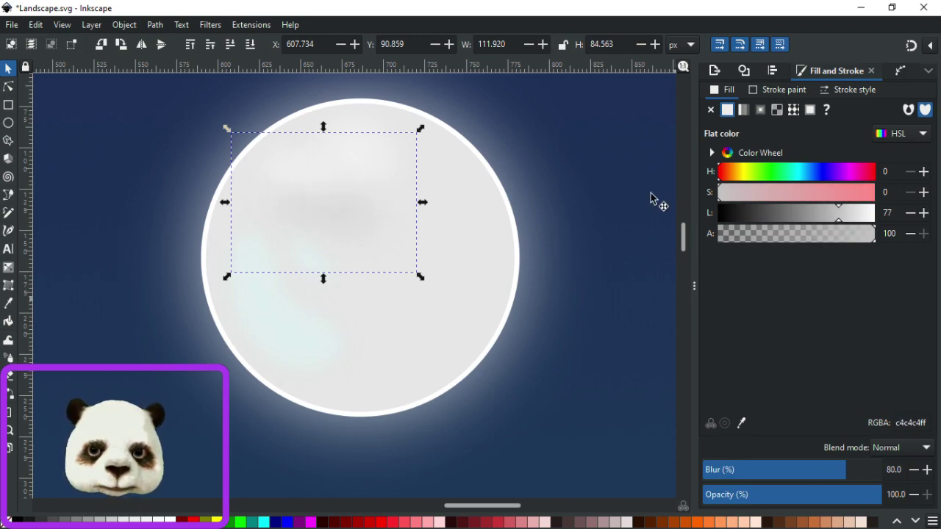
Move the grey patch toward the moon's upper right, to about X 648, Y 79 px, and rotate it around its centre.
{"action": "left_click_drag", "start_coordinate": [346, 213], "coordinate": [412, 193]}
{"action": "left_click", "coordinate": [405, 175]}
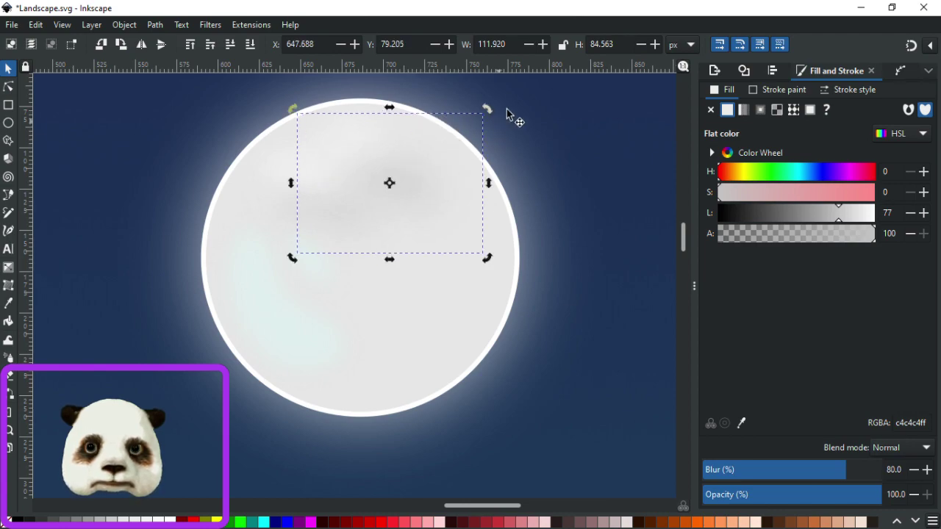
{"action": "mouse_move", "coordinate": [492, 115]}
{"action": "left_mouse_down"}
{"action": "mouse_move", "coordinate": [499, 133]}
{"action": "mouse_move", "coordinate": [490, 105]}
{"action": "mouse_move", "coordinate": [502, 127]}
{"action": "left_mouse_up"}
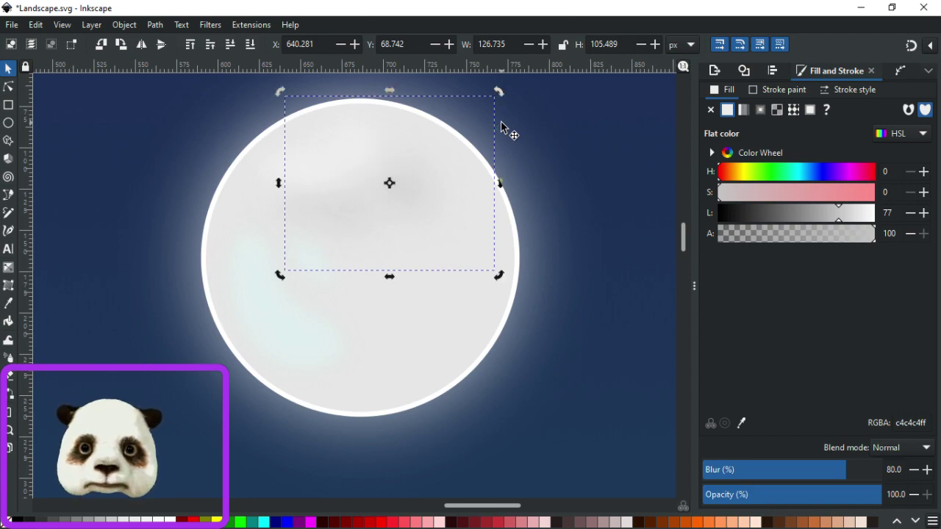
Recolour both aqua patches on the moon to hue 180, saturation 30 and lightness 94.
{"action": "scroll", "coordinate": [503, 125], "scroll_direction": "down", "scroll_amount": 3}
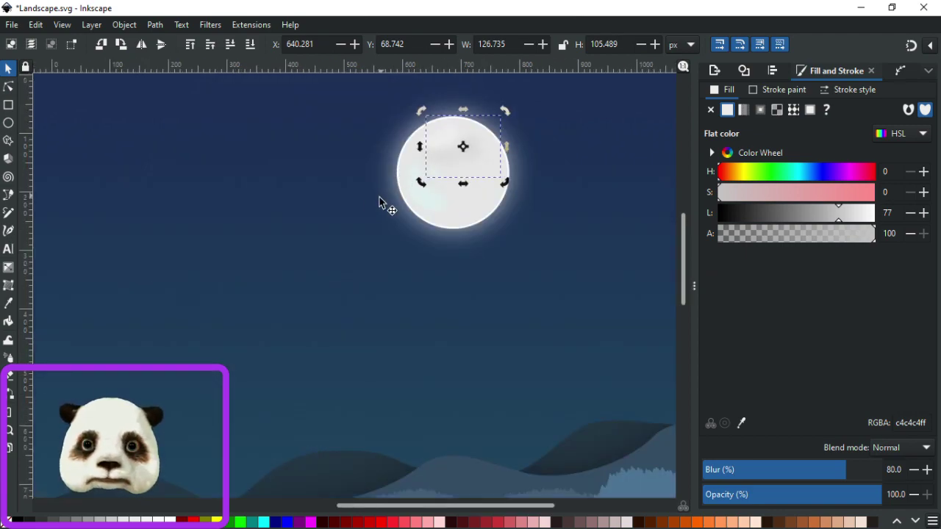
{"action": "left_click", "coordinate": [361, 202]}
{"action": "scroll", "coordinate": [363, 205], "scroll_direction": "down", "scroll_amount": 2}
{"action": "scroll", "coordinate": [436, 169], "scroll_direction": "up", "scroll_amount": 1}
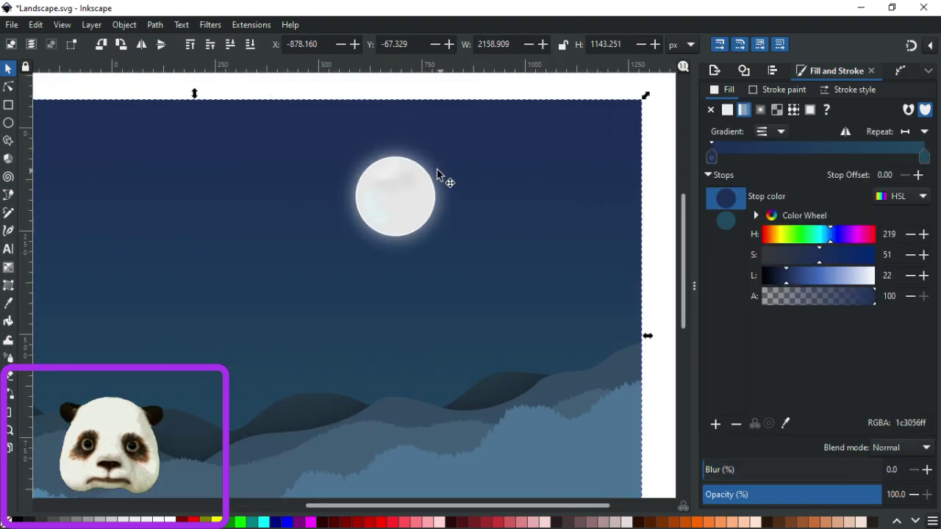
{"action": "scroll", "coordinate": [395, 201], "scroll_direction": "up", "scroll_amount": 2}
{"action": "left_click", "coordinate": [355, 217]}
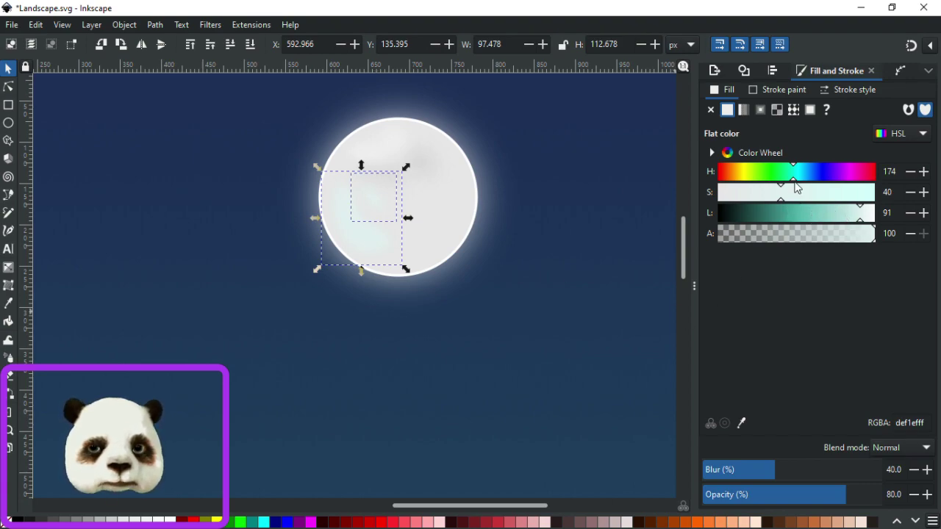
{"action": "scroll", "coordinate": [793, 185], "scroll_direction": "up", "scroll_amount": 3}
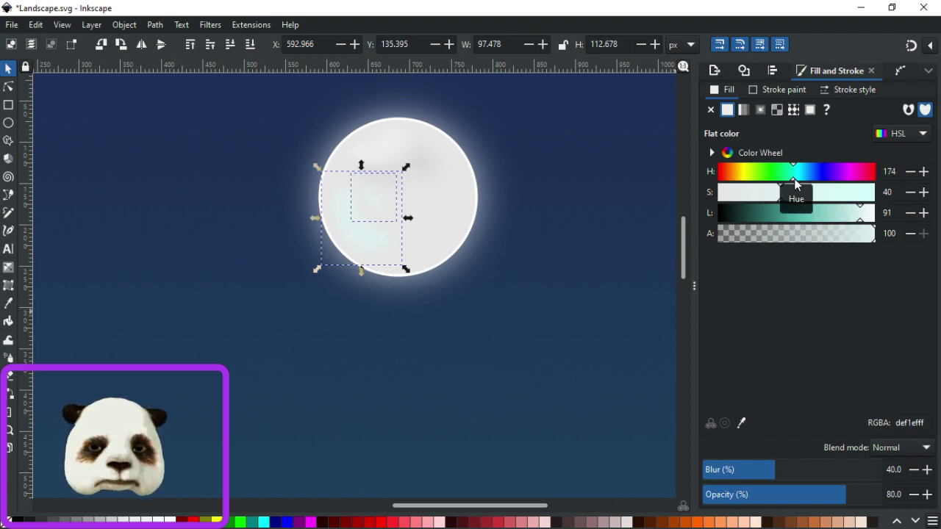
{"action": "scroll", "coordinate": [869, 222], "scroll_direction": "up", "scroll_amount": 3}
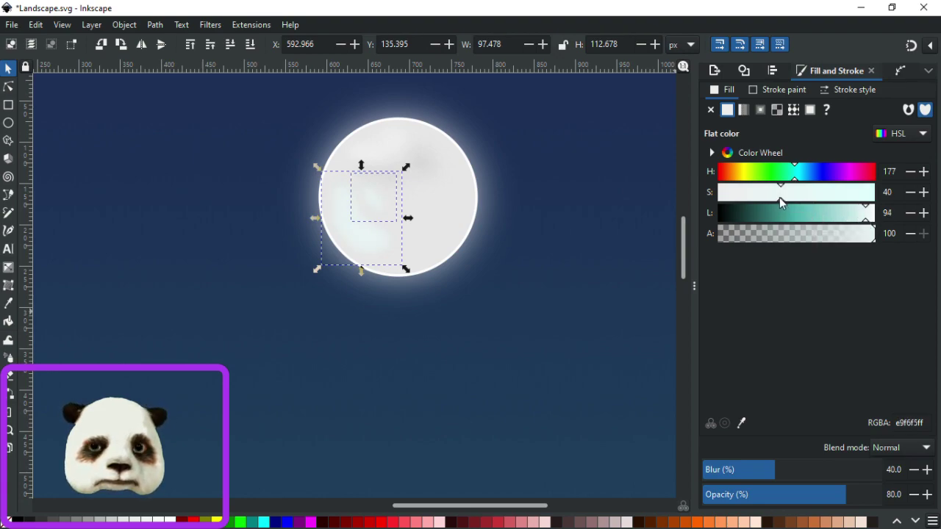
{"action": "scroll", "coordinate": [779, 197], "scroll_direction": "down", "scroll_amount": 10}
{"action": "scroll", "coordinate": [622, 176], "scroll_direction": "down", "scroll_amount": 3}
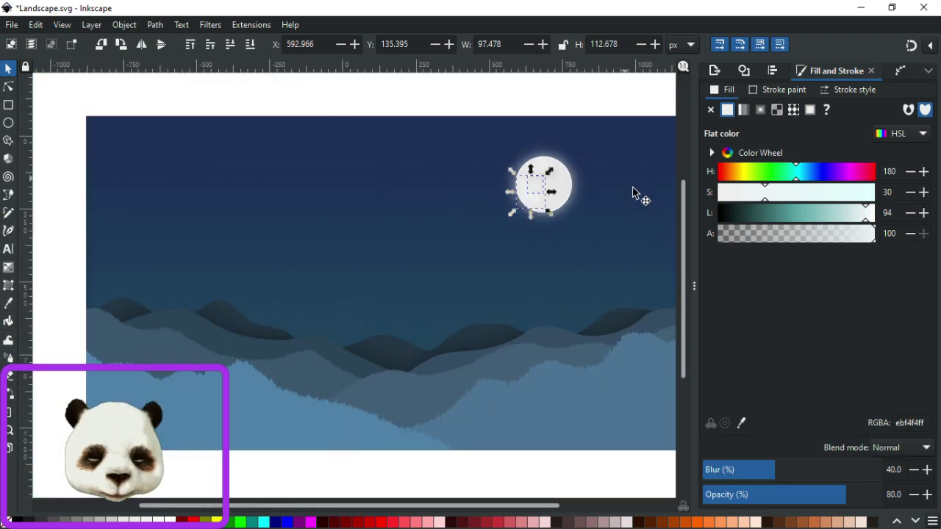
{"action": "left_click", "coordinate": [419, 101]}
{"action": "scroll", "coordinate": [624, 158], "scroll_direction": "down", "scroll_amount": 3}
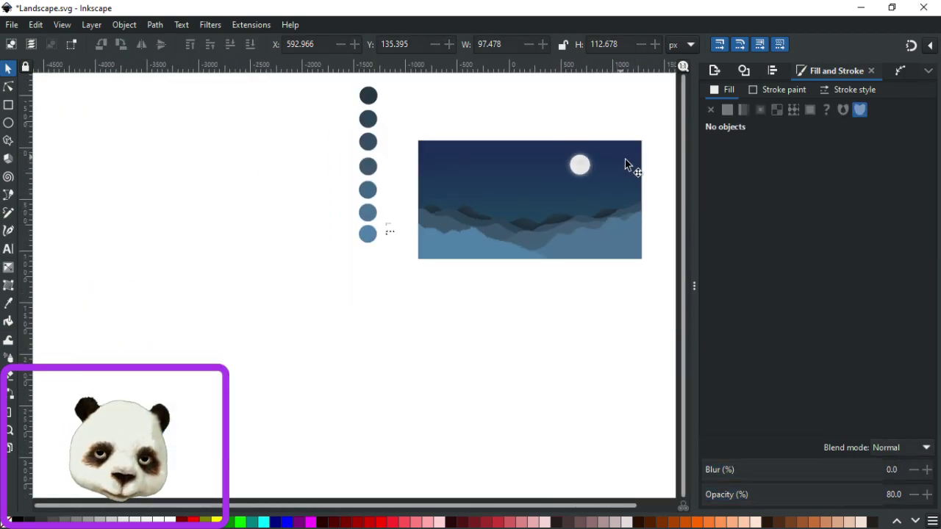
Set the opacity of the large aqua patch at the moon's lower left to 100%.
{"action": "scroll", "coordinate": [579, 149], "scroll_direction": "up", "scroll_amount": 3}
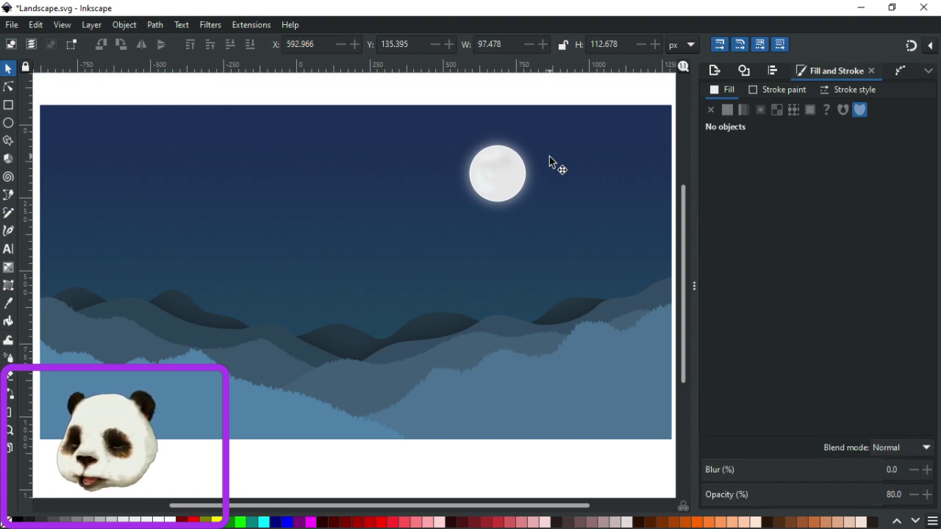
{"action": "scroll", "coordinate": [550, 155], "scroll_direction": "up", "scroll_amount": 4}
{"action": "scroll", "coordinate": [445, 207], "scroll_direction": "down", "scroll_amount": 2}
{"action": "scroll", "coordinate": [434, 205], "scroll_direction": "up", "scroll_amount": 2}
{"action": "left_click", "coordinate": [380, 247]}
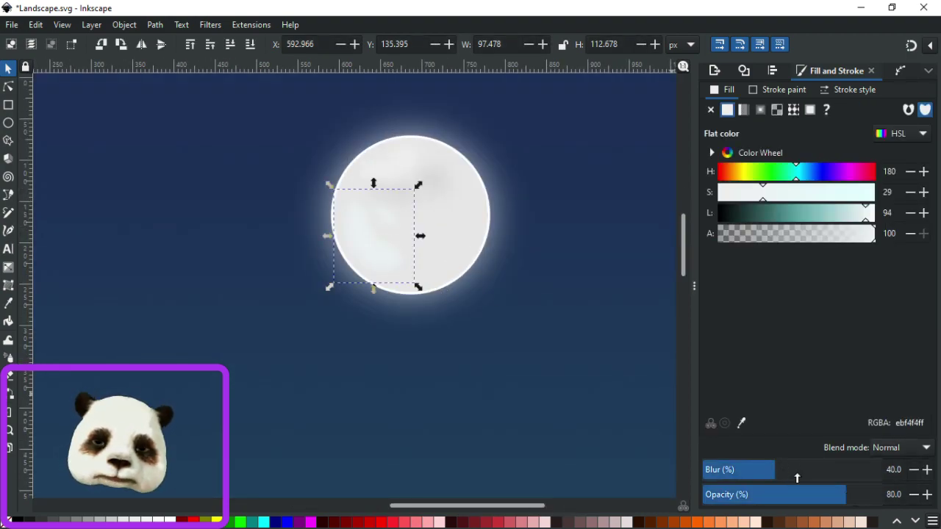
{"action": "left_click_drag", "start_coordinate": [855, 499], "coordinate": [914, 497]}
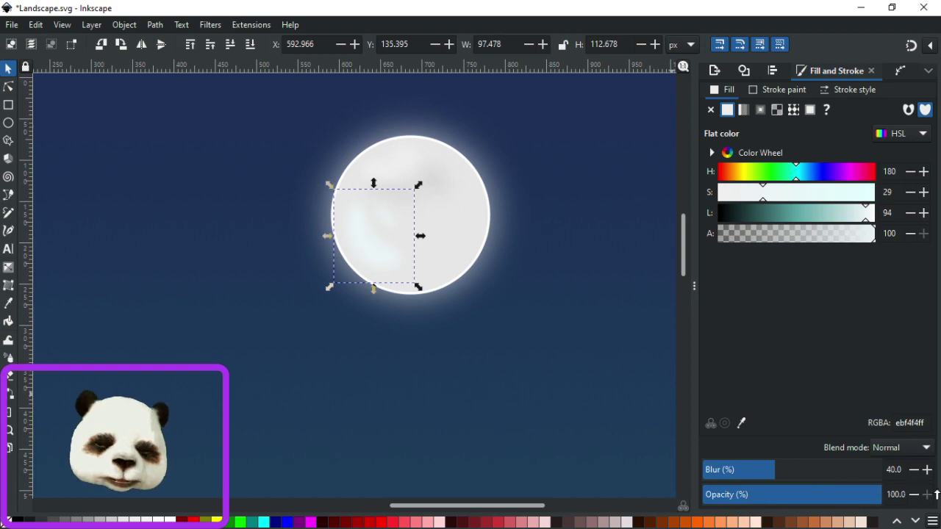
{"action": "scroll", "coordinate": [651, 342], "scroll_direction": "down", "scroll_amount": 5}
{"action": "left_click", "coordinate": [317, 271]}
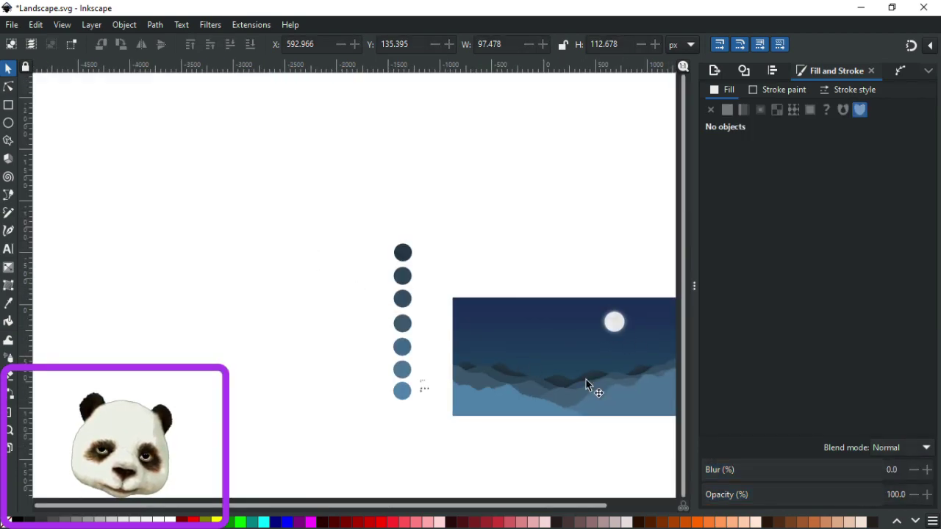
Tint the large aqua patch slightly stronger, with saturation 34 and lightness 92.
{"action": "scroll", "coordinate": [625, 360], "scroll_direction": "up", "scroll_amount": 2}
{"action": "scroll", "coordinate": [410, 319], "scroll_direction": "right", "scroll_amount": 6}
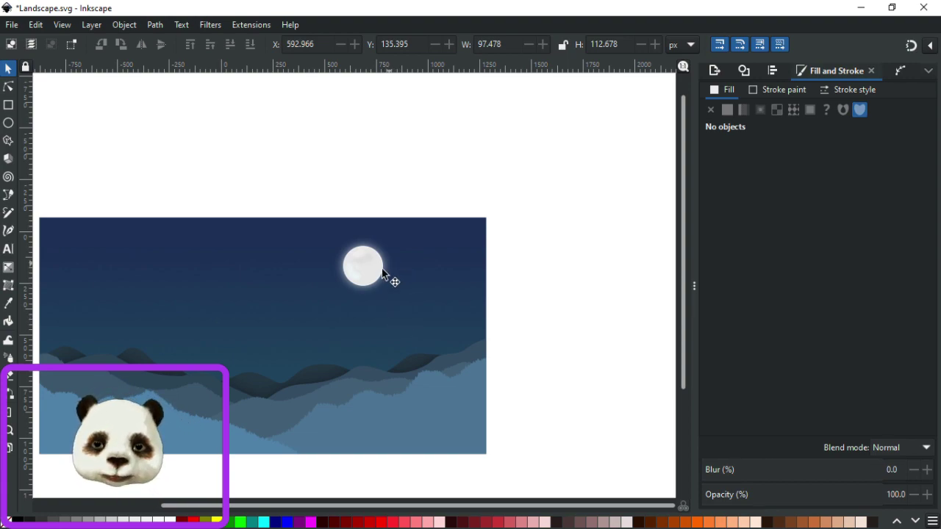
{"action": "scroll", "coordinate": [382, 273], "scroll_direction": "up", "scroll_amount": 3}
{"action": "scroll", "coordinate": [349, 273], "scroll_direction": "up", "scroll_amount": 2}
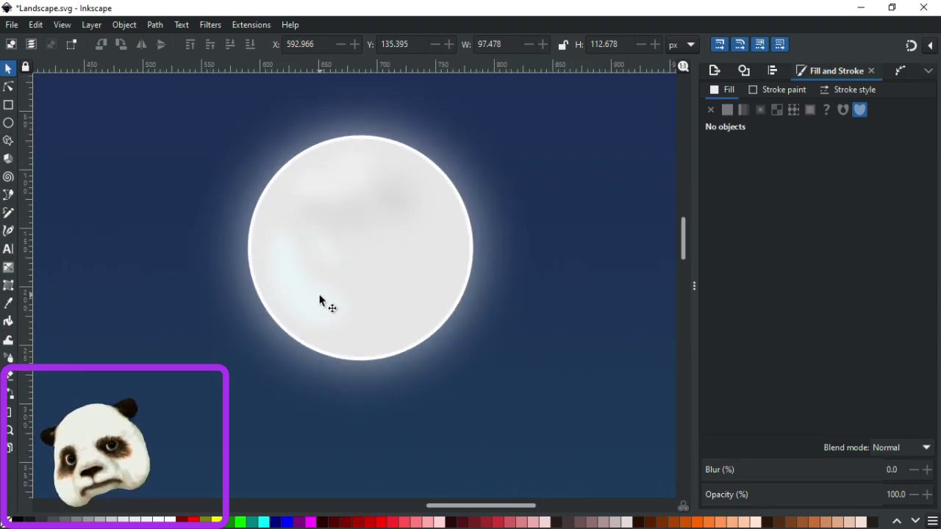
{"action": "left_click", "coordinate": [324, 305]}
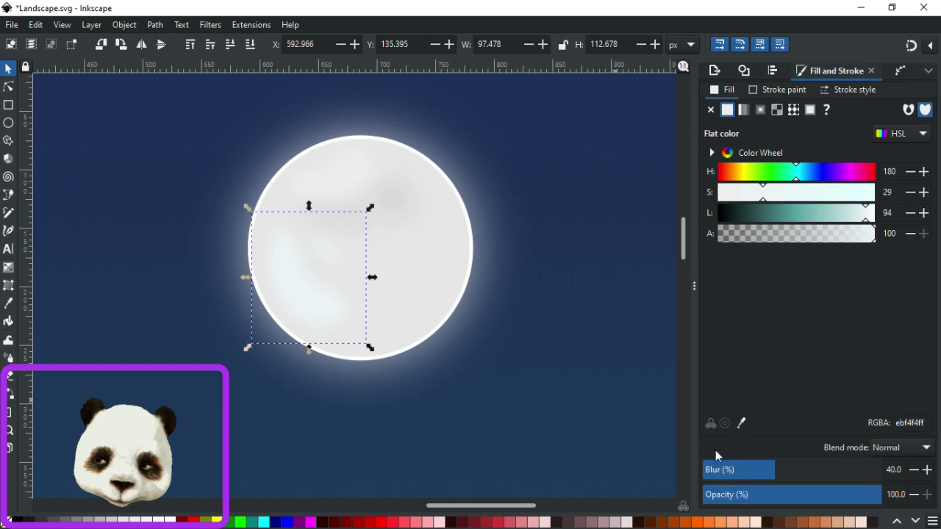
{"action": "mouse_move", "coordinate": [779, 474]}
{"action": "left_mouse_down"}
{"action": "mouse_move", "coordinate": [791, 472]}
{"action": "mouse_move", "coordinate": [753, 471]}
{"action": "mouse_move", "coordinate": [771, 471]}
{"action": "left_mouse_up"}
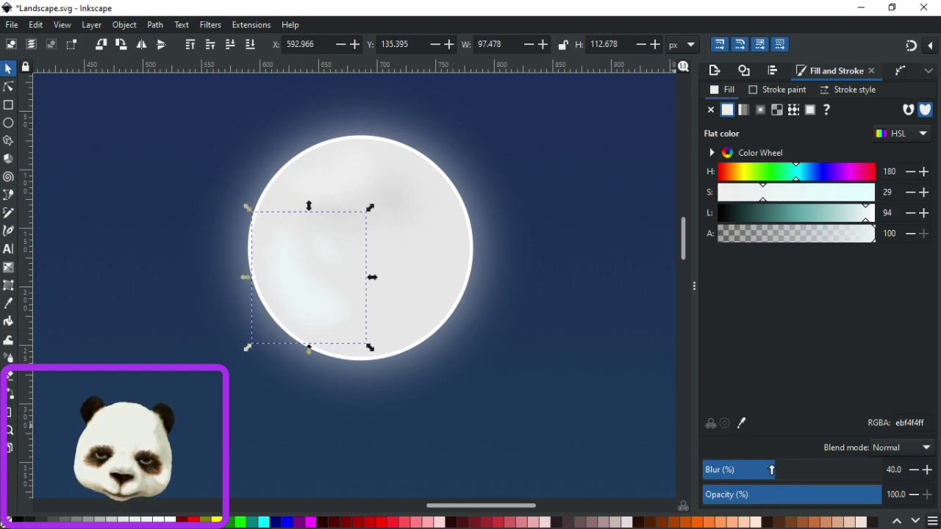
{"action": "mouse_move", "coordinate": [862, 219]}
{"action": "left_mouse_down"}
{"action": "mouse_move", "coordinate": [853, 219]}
{"action": "mouse_move", "coordinate": [864, 224]}
{"action": "left_mouse_up"}
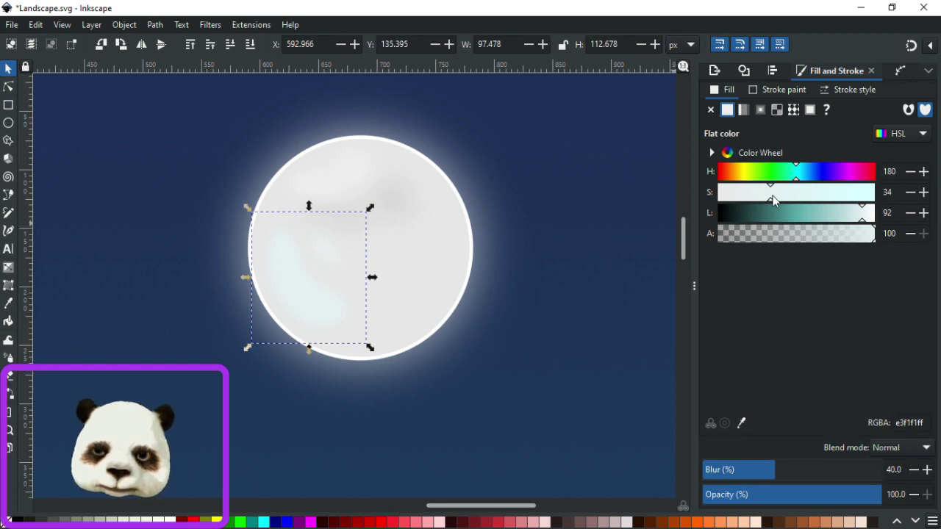
{"action": "left_click", "coordinate": [567, 254]}
{"action": "scroll", "coordinate": [574, 254], "scroll_direction": "down", "scroll_amount": 5}
{"action": "scroll", "coordinate": [604, 257], "scroll_direction": "down", "scroll_amount": 1}
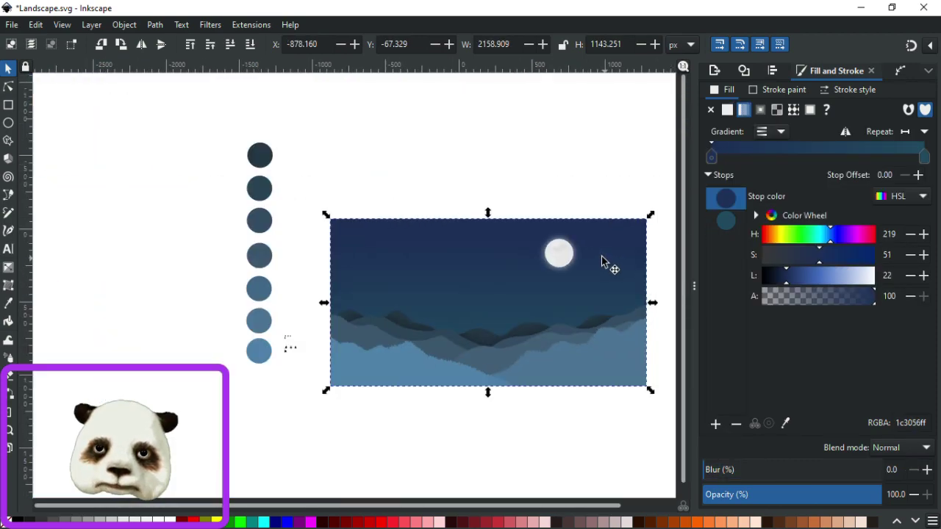
Duplicate the grey patch below the moon's upper white patch and place the copy at the lower right, about X 652, Y 165 px.
{"action": "scroll", "coordinate": [597, 257], "scroll_direction": "up", "scroll_amount": 2}
{"action": "scroll", "coordinate": [546, 249], "scroll_direction": "up", "scroll_amount": 2}
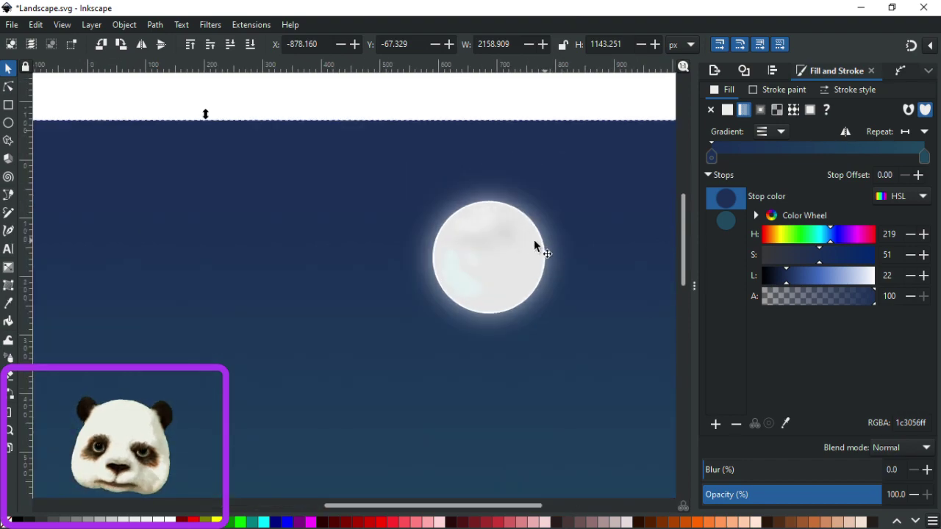
{"action": "left_click", "coordinate": [481, 250]}
{"action": "scroll", "coordinate": [481, 251], "scroll_direction": "up", "scroll_amount": 2}
{"action": "scroll", "coordinate": [481, 252], "scroll_direction": "up", "scroll_amount": 1}
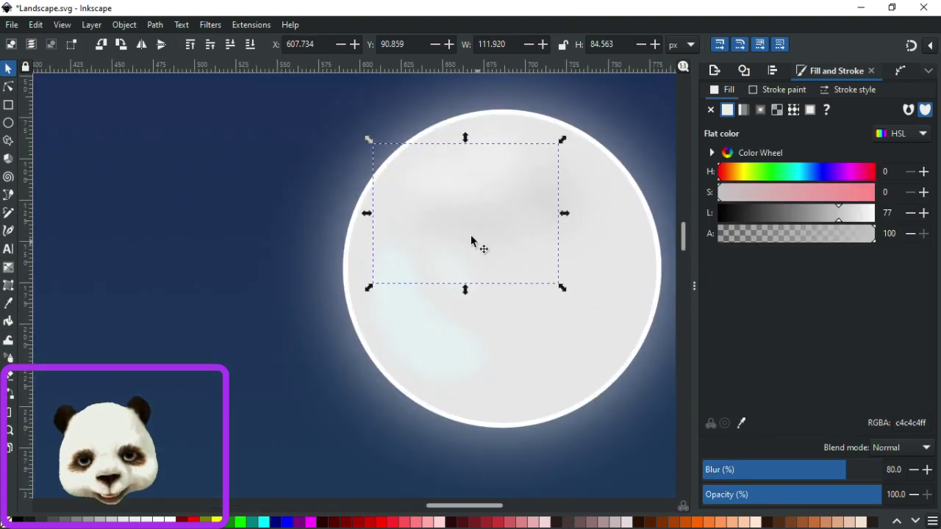
{"action": "left_click_drag", "start_coordinate": [464, 228], "coordinate": [527, 279]}
{"action": "key", "text": "Escape"}
{"action": "left_click_drag", "start_coordinate": [486, 239], "coordinate": [552, 352]}
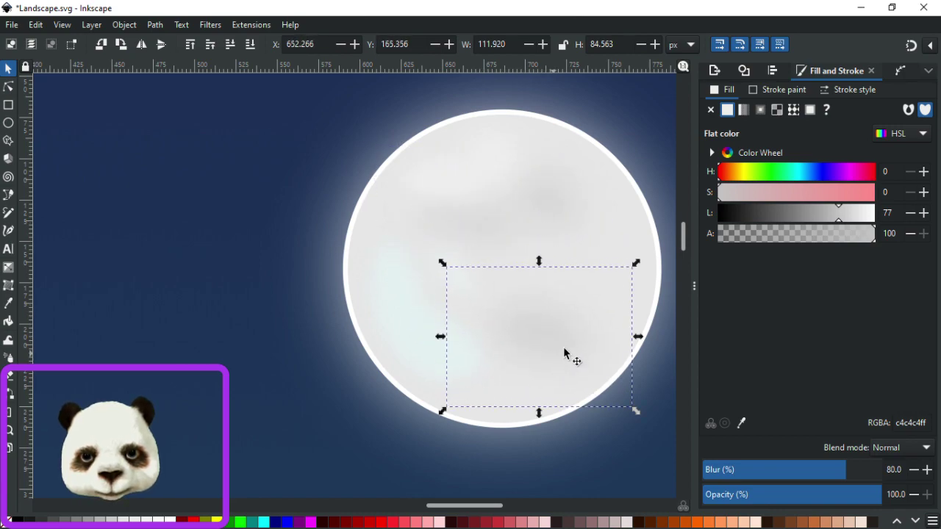
Duplicate the upper white patch and place the copy in the moon's lower right, about X 665, Y 172 px.
{"action": "left_click", "coordinate": [470, 191]}
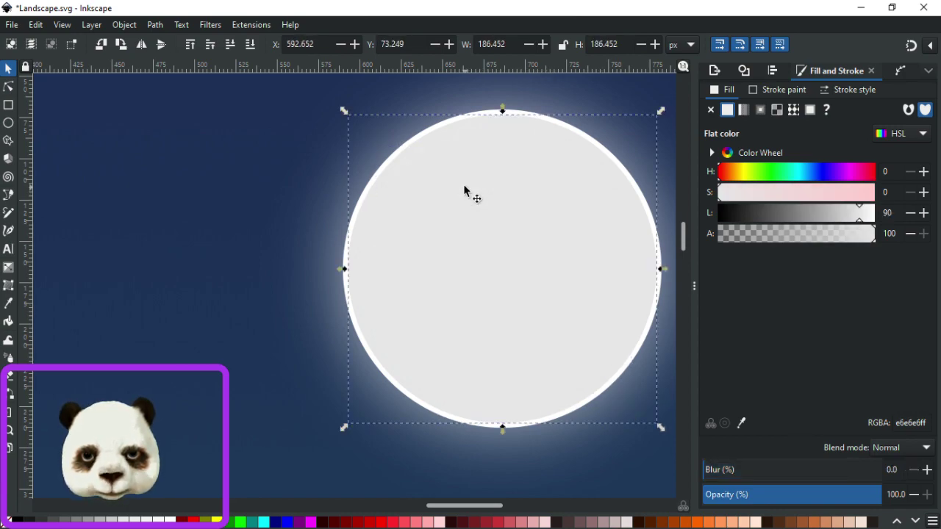
{"action": "key", "text": "Escape"}
{"action": "left_click", "coordinate": [449, 189]}
{"action": "left_click", "coordinate": [460, 189]}
{"action": "left_click_drag", "start_coordinate": [461, 189], "coordinate": [563, 334]}
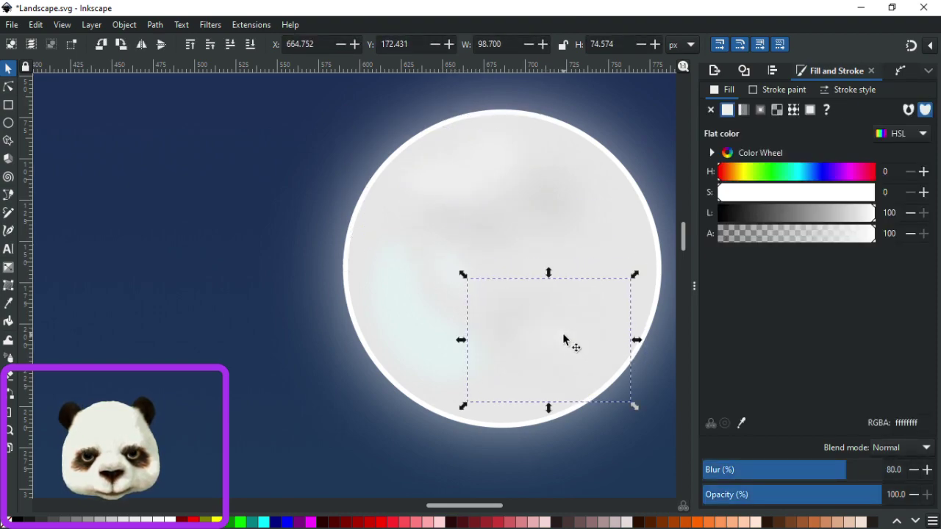
{"action": "scroll", "coordinate": [589, 325], "scroll_direction": "down", "scroll_amount": 6}
{"action": "left_click", "coordinate": [456, 207]}
Move the large aqua patch closer to the moon's lower-left edge, to about X 585, Y 141 px.
{"action": "scroll", "coordinate": [616, 271], "scroll_direction": "up", "scroll_amount": 1}
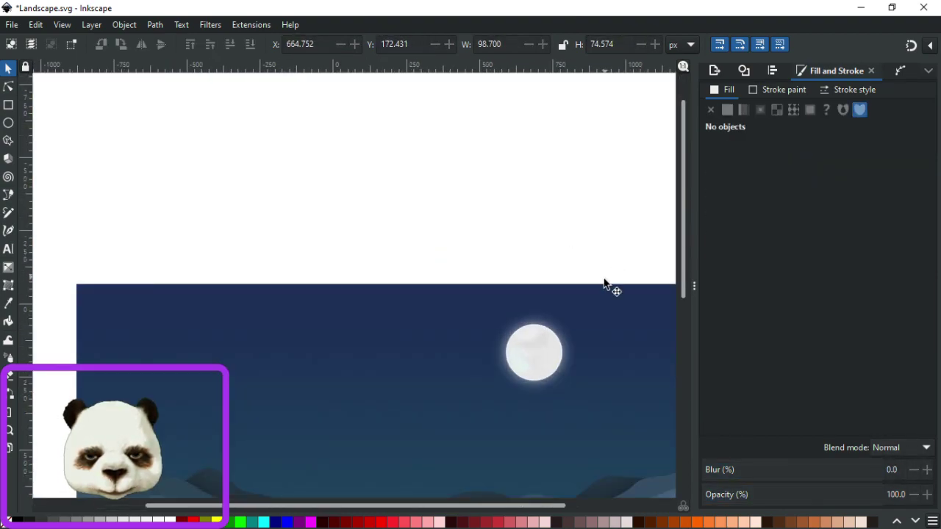
{"action": "scroll", "coordinate": [613, 376], "scroll_direction": "up", "scroll_amount": 2}
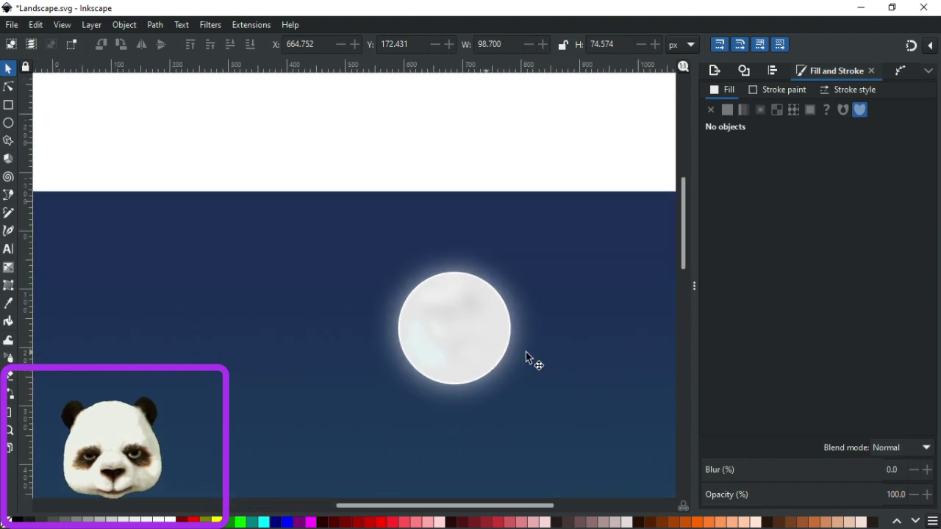
{"action": "scroll", "coordinate": [548, 353], "scroll_direction": "down", "scroll_amount": 4}
{"action": "scroll", "coordinate": [580, 378], "scroll_direction": "up", "scroll_amount": 3}
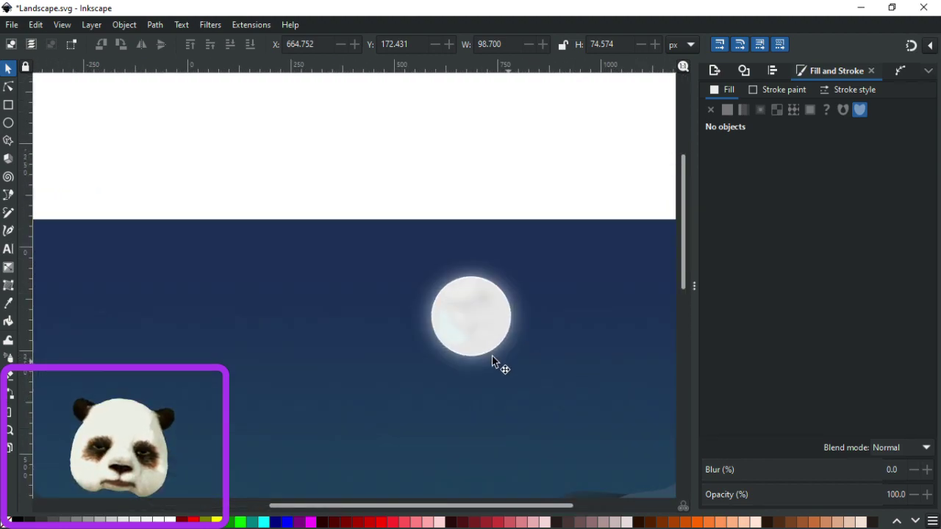
{"action": "scroll", "coordinate": [467, 351], "scroll_direction": "up", "scroll_amount": 3}
{"action": "mouse_move", "coordinate": [434, 309]}
{"action": "left_mouse_down"}
{"action": "mouse_move", "coordinate": [452, 305]}
{"action": "mouse_move", "coordinate": [424, 320]}
{"action": "mouse_move", "coordinate": [425, 310]}
{"action": "left_mouse_up"}
{"action": "scroll", "coordinate": [353, 227], "scroll_direction": "down", "scroll_amount": 3, "text": "ctrl"}
{"action": "left_click", "coordinate": [433, 118]}
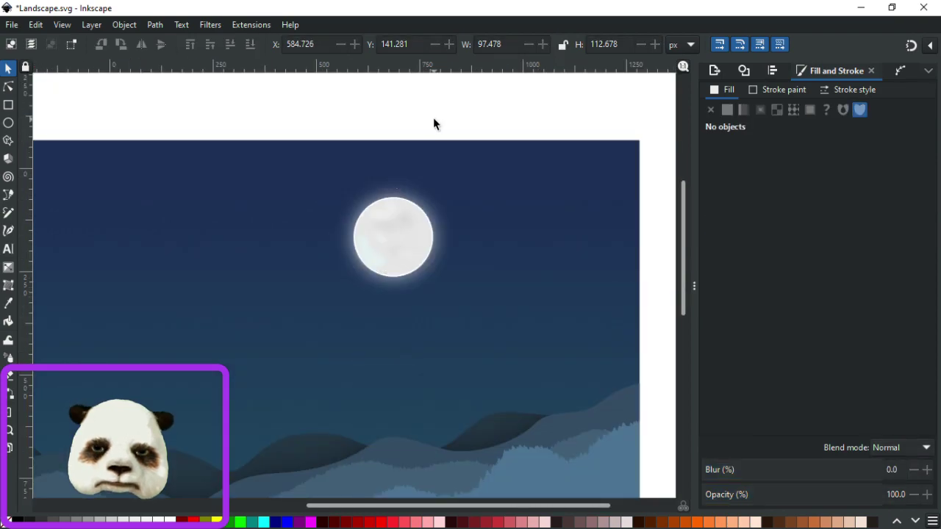
Move the lower grey patch up and left, toward the moon's centre.
{"action": "scroll", "coordinate": [441, 121], "scroll_direction": "down", "scroll_amount": 2, "text": "ctrl"}
{"action": "scroll", "coordinate": [450, 130], "scroll_direction": "up", "scroll_amount": 5, "text": "ctrl"}
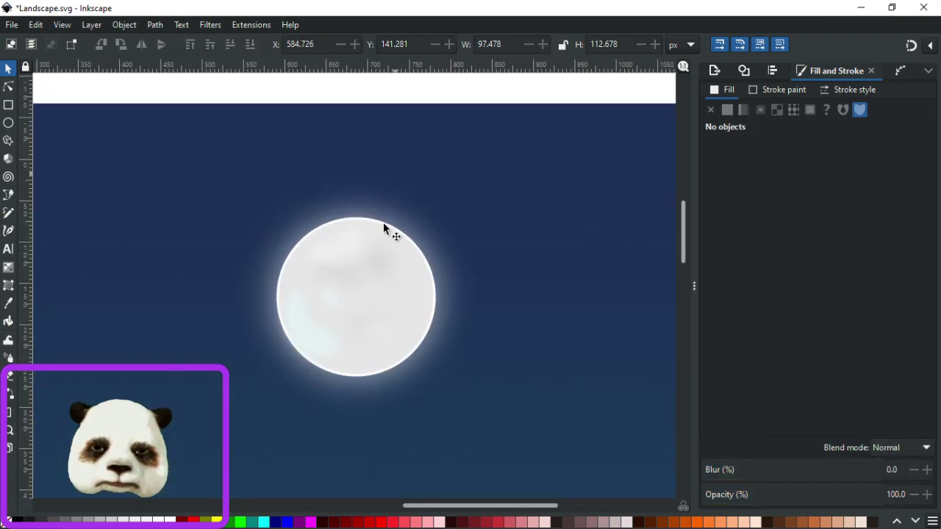
{"action": "left_click", "coordinate": [336, 299]}
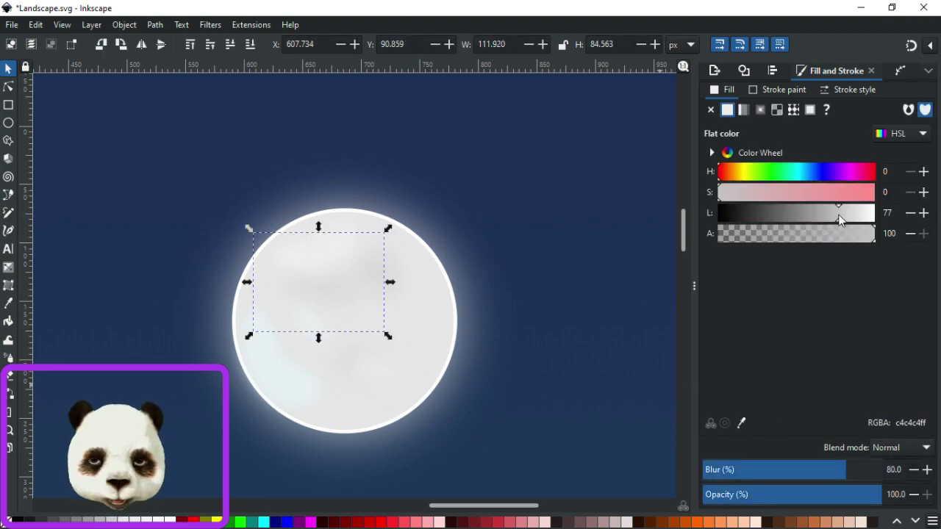
{"action": "mouse_move", "coordinate": [841, 219]}
{"action": "left_mouse_down"}
{"action": "mouse_move", "coordinate": [830, 216]}
{"action": "mouse_move", "coordinate": [840, 219]}
{"action": "left_mouse_up"}
{"action": "left_click", "coordinate": [373, 378]}
{"action": "mouse_move", "coordinate": [390, 376]}
{"action": "left_mouse_down"}
{"action": "mouse_move", "coordinate": [403, 375]}
{"action": "mouse_move", "coordinate": [399, 390]}
{"action": "mouse_move", "coordinate": [350, 333]}
{"action": "left_mouse_up"}
{"action": "left_click", "coordinate": [383, 352]}
Shift the lower-right white patch slightly, to about X 663, Y 174 px.
{"action": "left_click", "coordinate": [379, 402]}
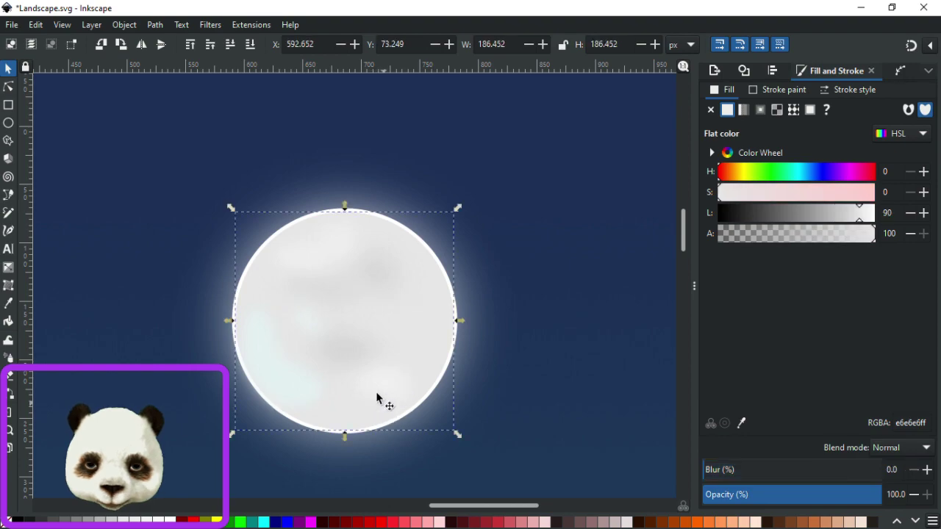
{"action": "left_click", "coordinate": [373, 405]}
{"action": "left_click", "coordinate": [379, 385]}
{"action": "left_click_drag", "start_coordinate": [384, 388], "coordinate": [377, 376]}
{"action": "scroll", "coordinate": [471, 292], "scroll_direction": "down", "scroll_amount": 5}
{"action": "left_click", "coordinate": [505, 201]}
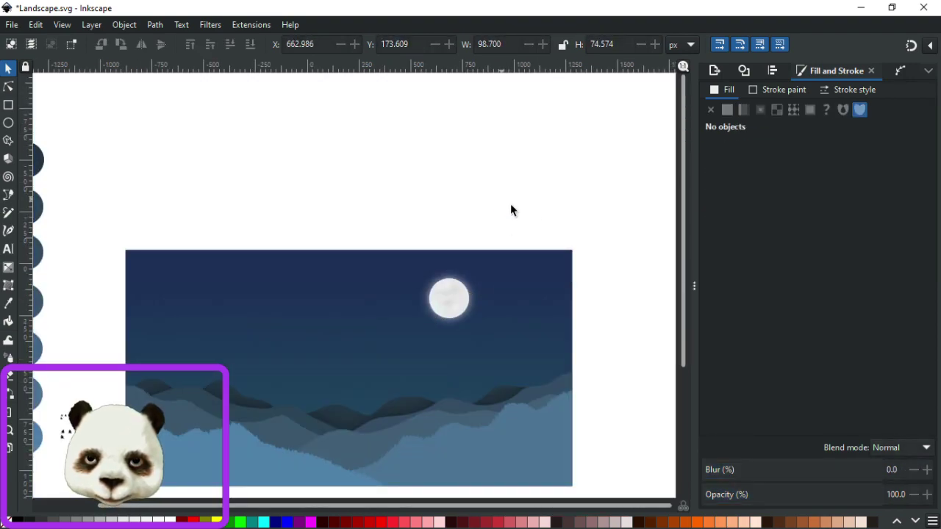
Rotate the lower grey patch clockwise around its centre, to an extent of about 126 by 105 px.
{"action": "scroll", "coordinate": [420, 373], "scroll_direction": "up", "scroll_amount": 3}
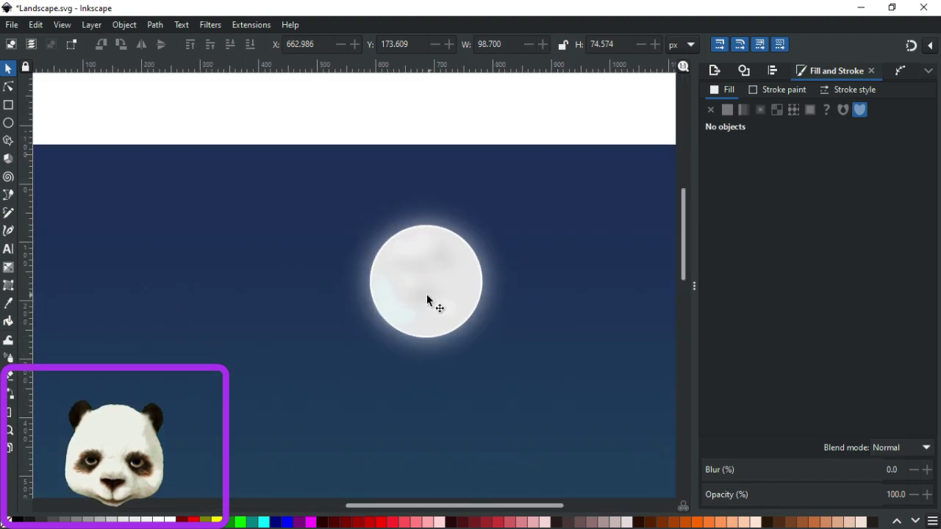
{"action": "left_click", "coordinate": [432, 303]}
{"action": "scroll", "coordinate": [433, 302], "scroll_direction": "left", "scroll_amount": 3}
{"action": "scroll", "coordinate": [588, 305], "scroll_direction": "up", "scroll_amount": 3}
{"action": "left_click", "coordinate": [562, 296]}
{"action": "mouse_move", "coordinate": [665, 230]}
{"action": "left_mouse_down"}
{"action": "mouse_move", "coordinate": [675, 266]}
{"action": "mouse_move", "coordinate": [657, 235]}
{"action": "mouse_move", "coordinate": [659, 247]}
{"action": "mouse_move", "coordinate": [668, 235]}
{"action": "mouse_move", "coordinate": [671, 254]}
{"action": "left_mouse_up"}
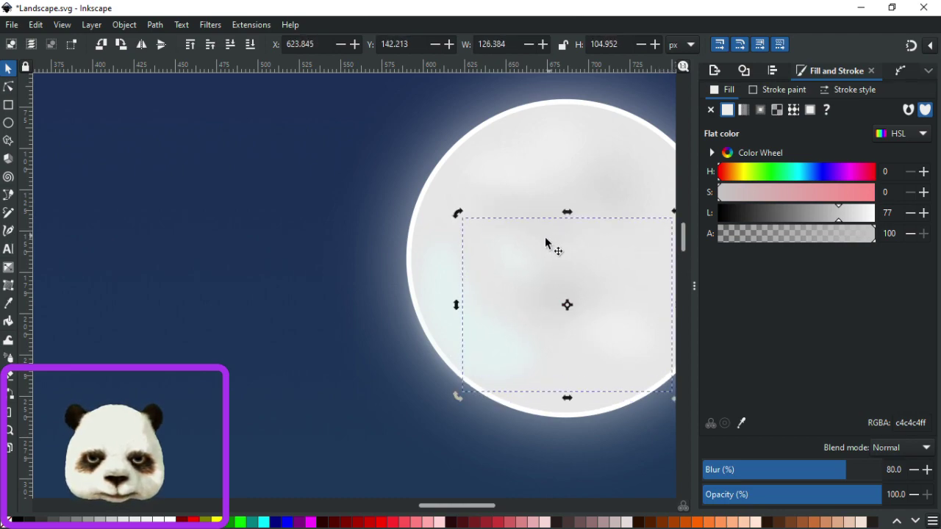
{"action": "scroll", "coordinate": [545, 237], "scroll_direction": "down", "scroll_amount": 4}
{"action": "left_click", "coordinate": [551, 122]}
{"action": "scroll", "coordinate": [613, 147], "scroll_direction": "down", "scroll_amount": 2}
{"action": "scroll", "coordinate": [620, 149], "scroll_direction": "up", "scroll_amount": 1}
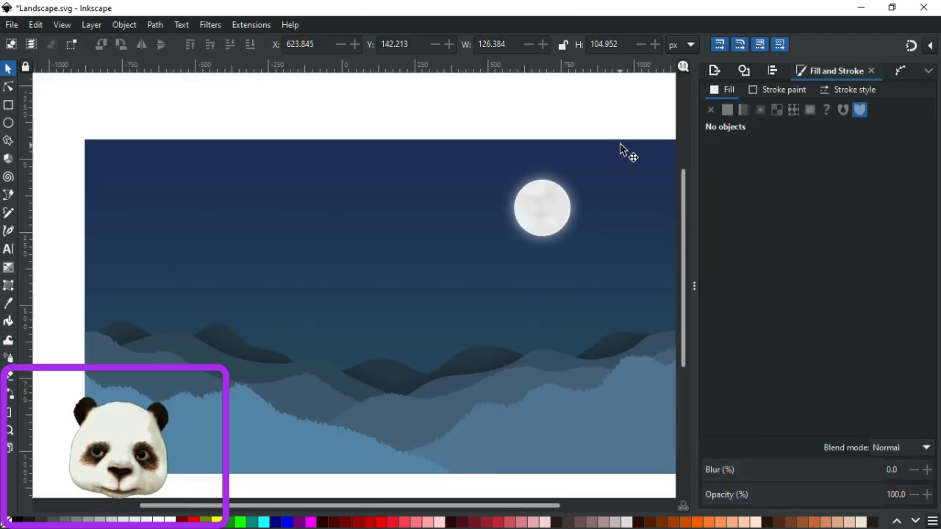
{"action": "scroll", "coordinate": [606, 175], "scroll_direction": "up", "scroll_amount": 1}
{"action": "scroll", "coordinate": [617, 184], "scroll_direction": "down", "scroll_amount": 2}
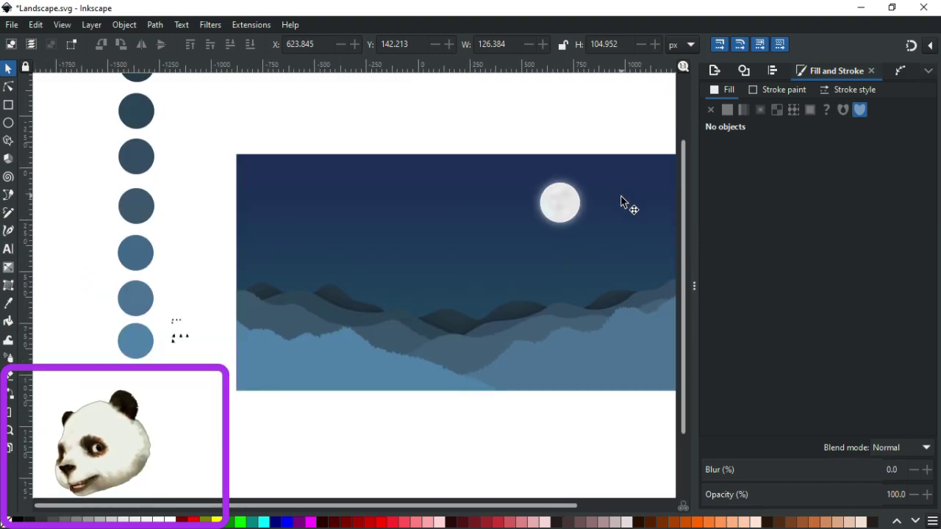
{"action": "scroll", "coordinate": [626, 191], "scroll_direction": "up", "scroll_amount": 2}
{"action": "scroll", "coordinate": [512, 218], "scroll_direction": "up", "scroll_amount": 2}
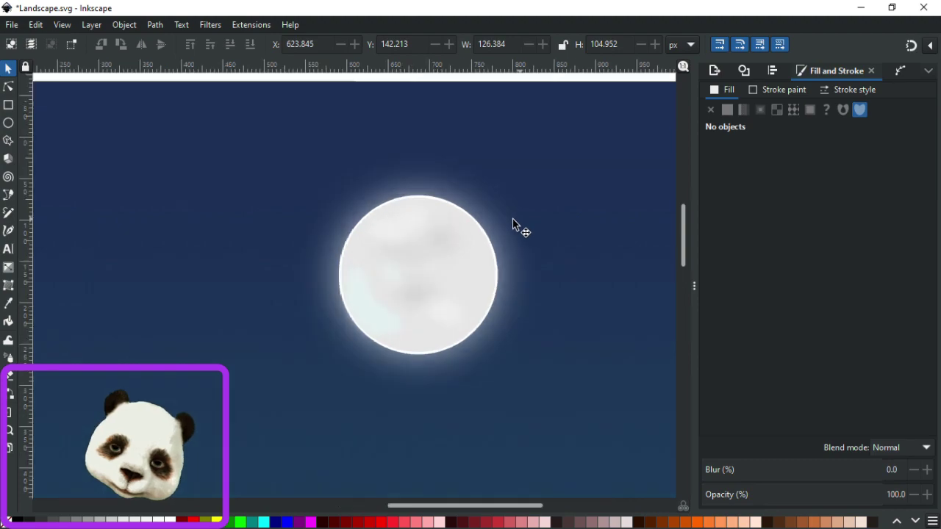
Set the blur of the grey patch in the moon's upper-left area to 60%.
{"action": "scroll", "coordinate": [370, 265], "scroll_direction": "up", "scroll_amount": 1}
{"action": "left_click", "coordinate": [370, 265]}
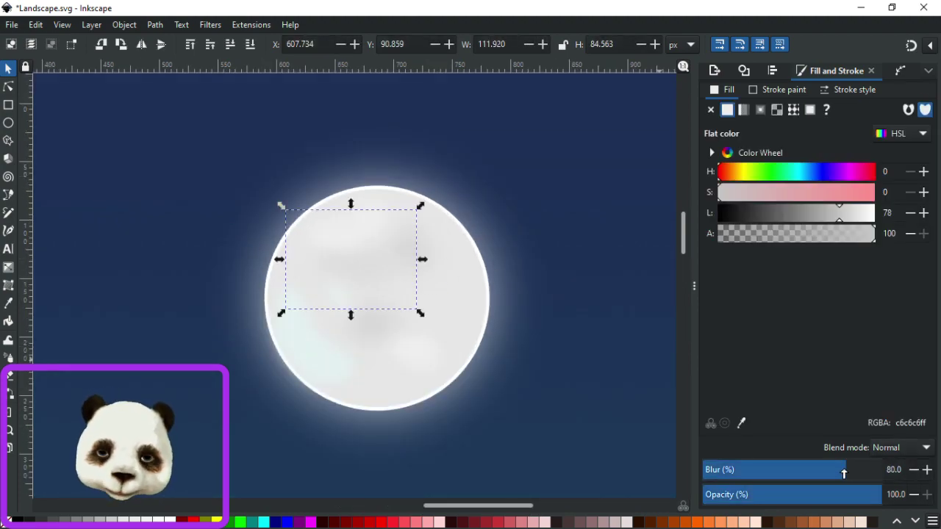
{"action": "left_click_drag", "start_coordinate": [836, 473], "coordinate": [794, 472]}
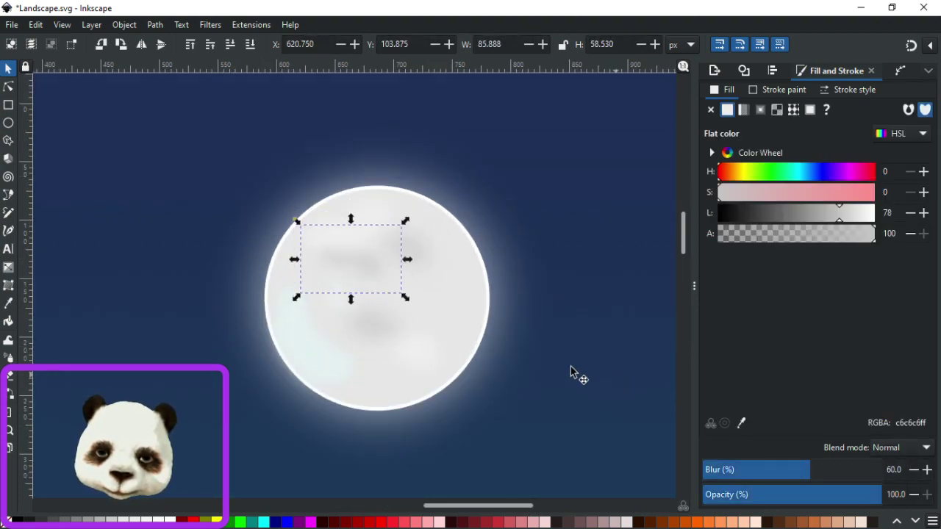
{"action": "scroll", "coordinate": [558, 357], "scroll_direction": "down", "scroll_amount": 3}
{"action": "left_click", "coordinate": [554, 209]}
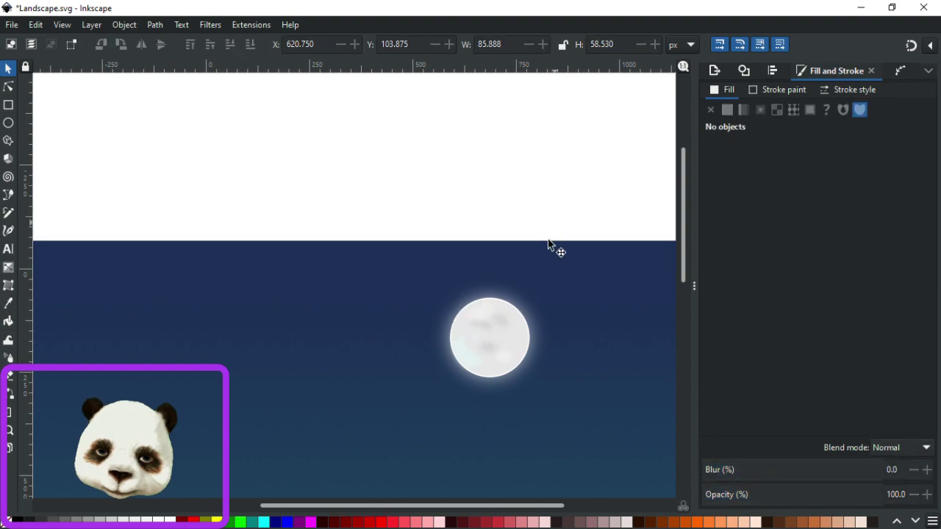
Lighten the fill of the upper-left grey patch to an HSL lightness of 85.
{"action": "left_click", "coordinate": [483, 332]}
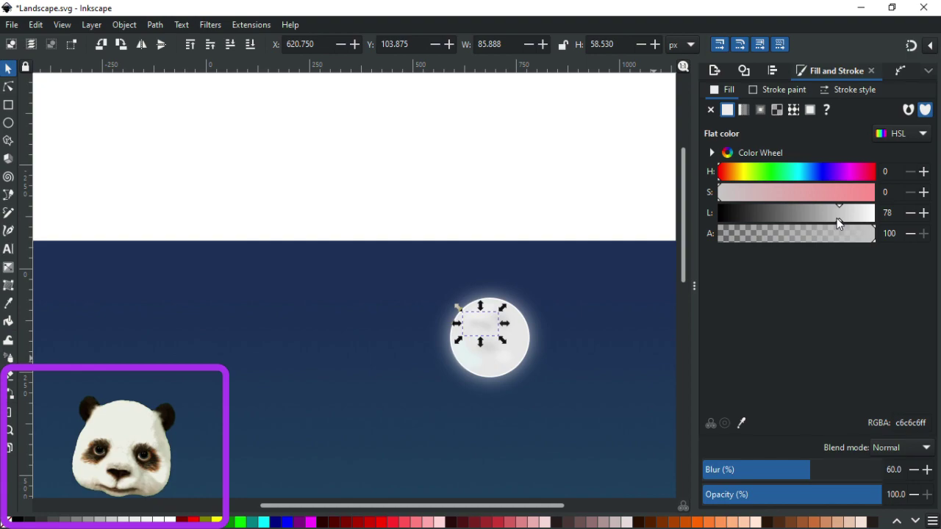
{"action": "left_click_drag", "start_coordinate": [844, 217], "coordinate": [851, 217]}
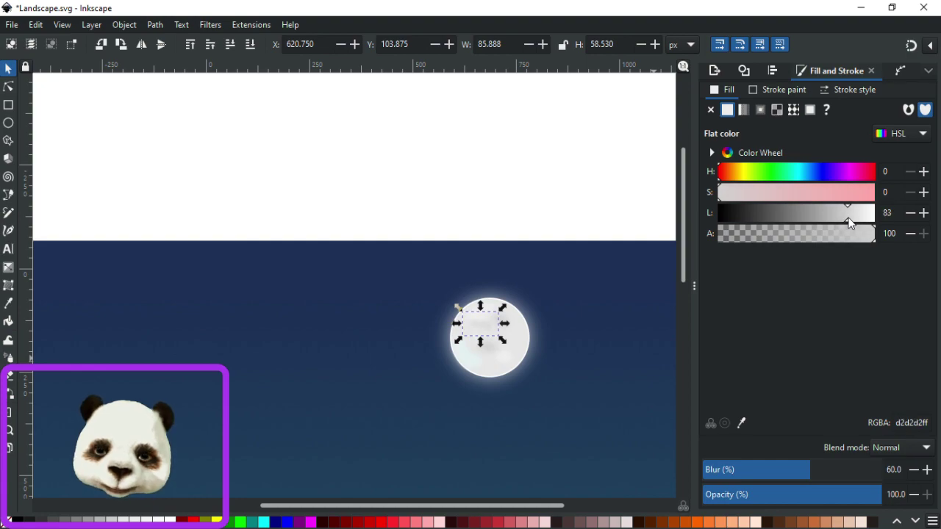
{"action": "left_click", "coordinate": [570, 204]}
{"action": "key", "text": "5"}
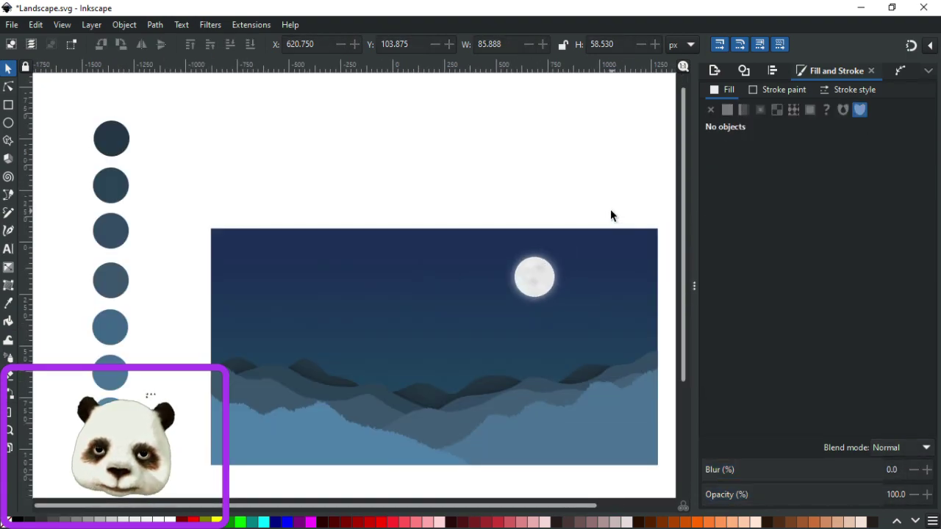
Reduce the blur of the white patch in the moon's upper-left area to about 75%.
{"action": "scroll", "coordinate": [575, 250], "scroll_direction": "up", "scroll_amount": 4, "text": "ctrl"}
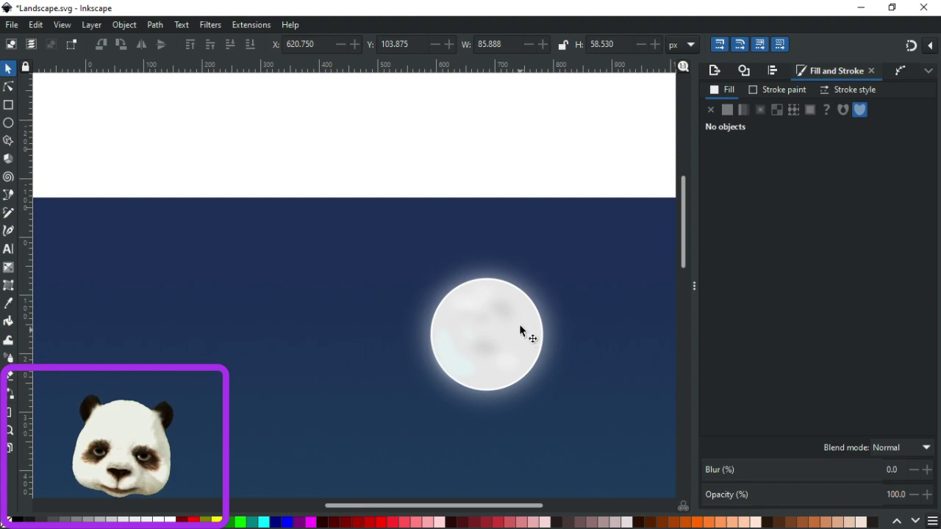
{"action": "left_click", "coordinate": [475, 307]}
{"action": "scroll", "coordinate": [507, 309], "scroll_direction": "up", "scroll_amount": 2, "text": "ctrl"}
{"action": "scroll", "coordinate": [509, 307], "scroll_direction": "up", "scroll_amount": 1, "text": "ctrl"}
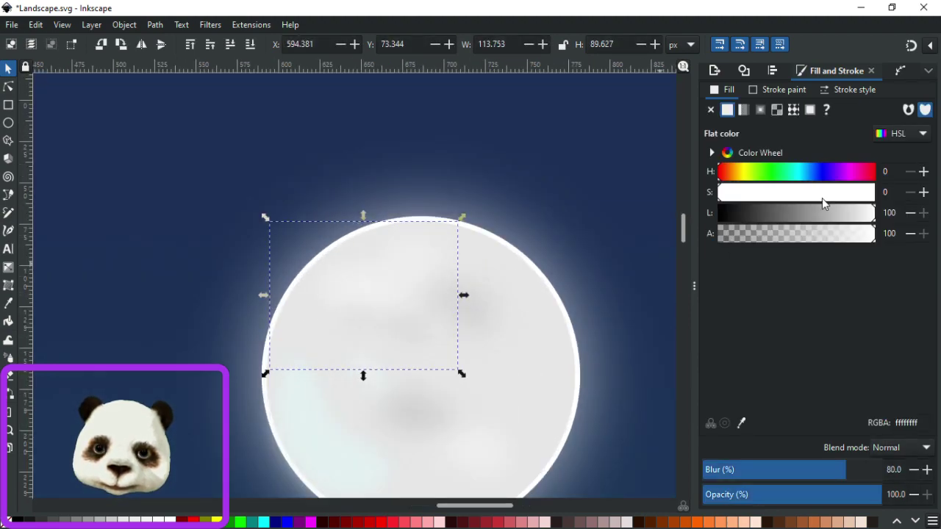
{"action": "left_click_drag", "start_coordinate": [839, 469], "coordinate": [822, 480]}
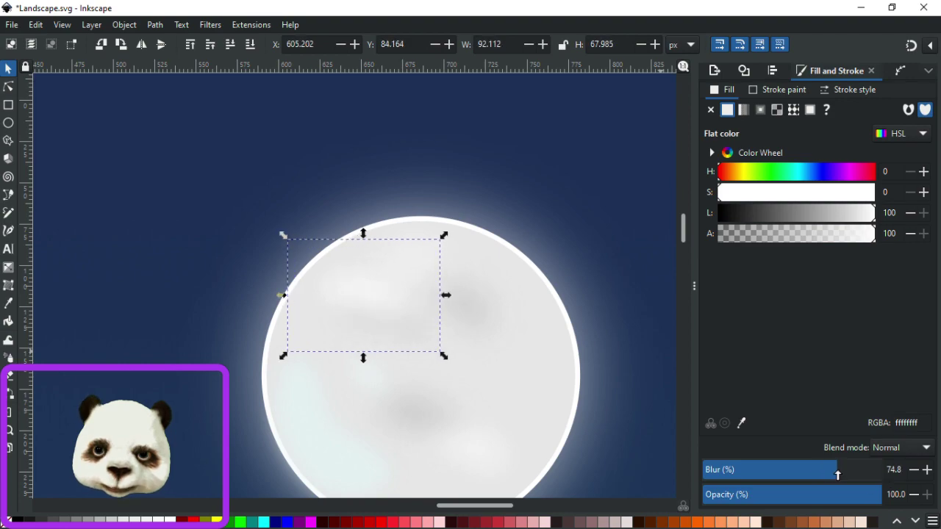
{"action": "left_click", "coordinate": [599, 187]}
Reduce the blur of the white patch near the moon's top edge, to an extent of about 85 by 83 px.
{"action": "scroll", "coordinate": [599, 187], "scroll_direction": "down", "scroll_amount": 4, "text": "ctrl"}
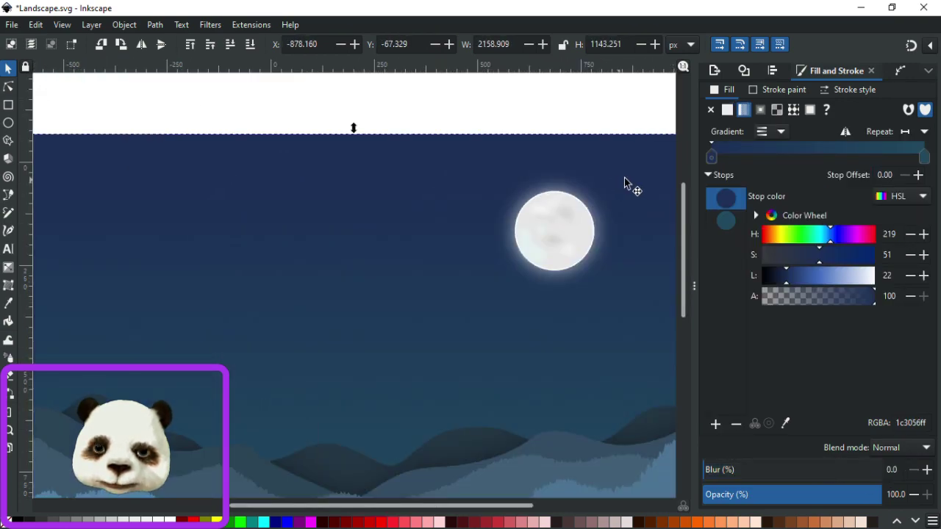
{"action": "scroll", "coordinate": [623, 176], "scroll_direction": "up", "scroll_amount": 1, "text": "ctrl"}
{"action": "left_click", "coordinate": [530, 212]}
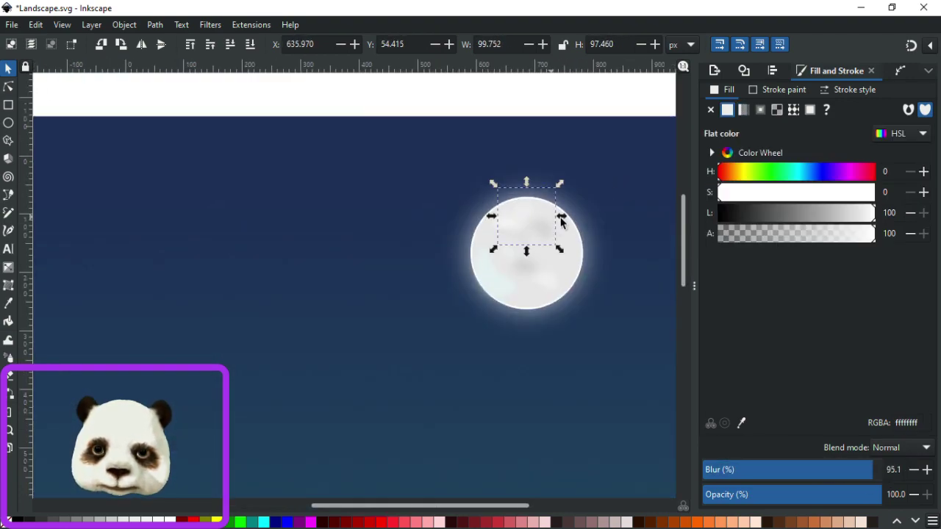
{"action": "left_click", "coordinate": [847, 470]}
{"action": "left_click_drag", "start_coordinate": [847, 472], "coordinate": [852, 471]}
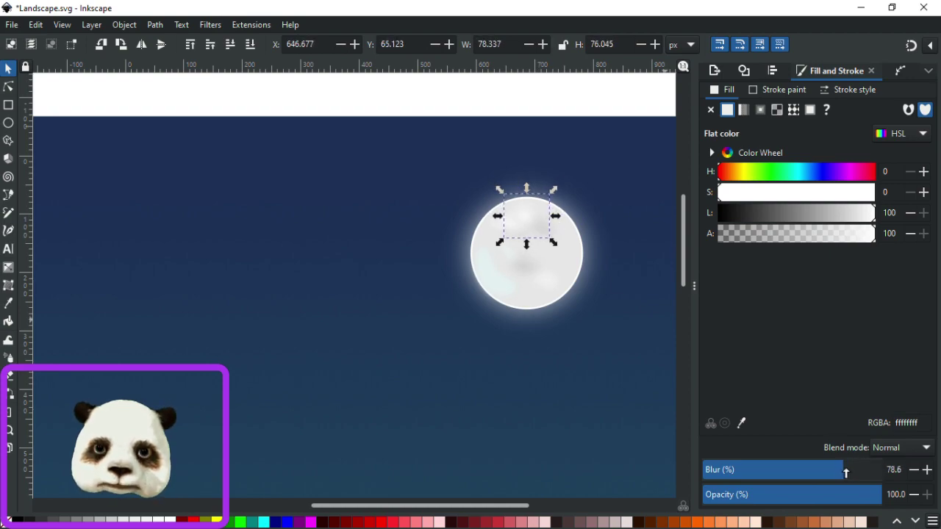
{"action": "left_click", "coordinate": [552, 94]}
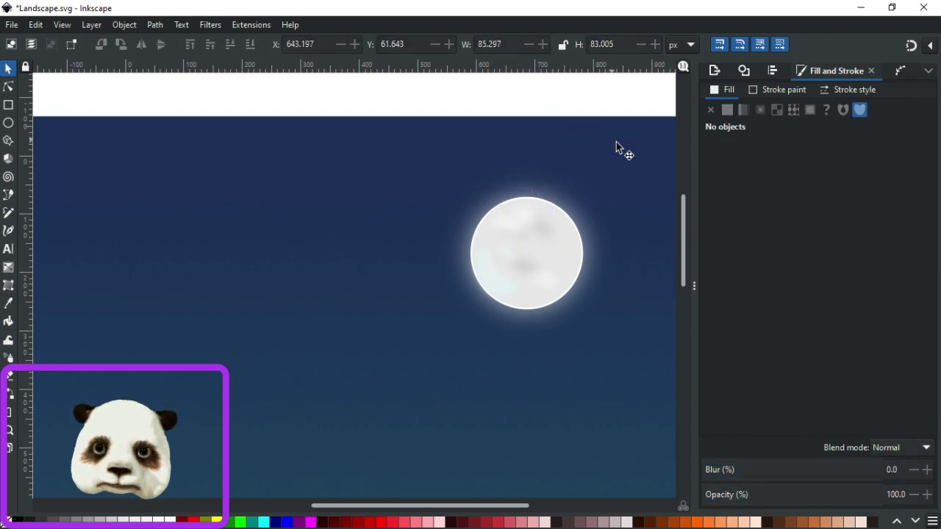
Select the moon with its glow and all its surface patches, and group them.
{"action": "scroll", "coordinate": [636, 160], "scroll_direction": "down", "scroll_amount": 2, "text": "ctrl"}
{"action": "scroll", "coordinate": [635, 159], "scroll_direction": "up", "scroll_amount": 1, "text": "ctrl"}
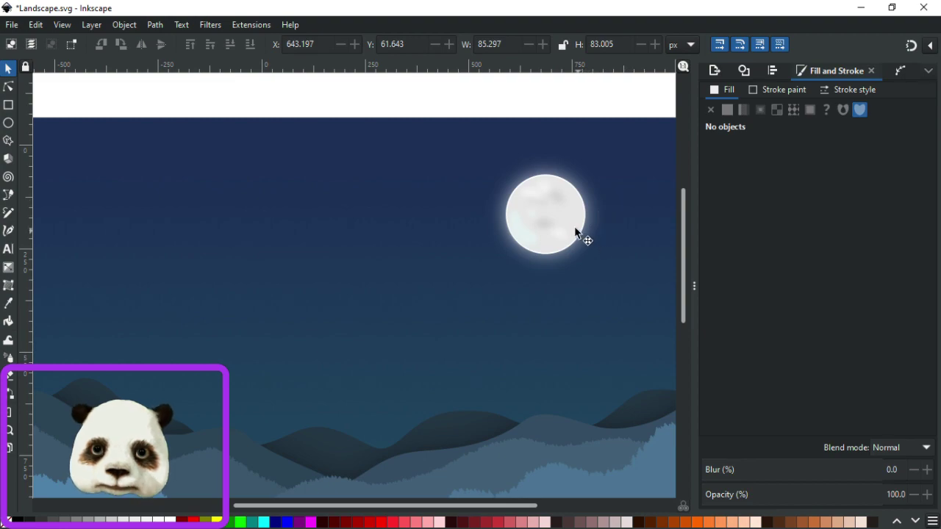
{"action": "scroll", "coordinate": [571, 263], "scroll_direction": "down", "scroll_amount": 2, "text": "ctrl"}
{"action": "scroll", "coordinate": [590, 260], "scroll_direction": "up", "scroll_amount": 1, "text": "ctrl"}
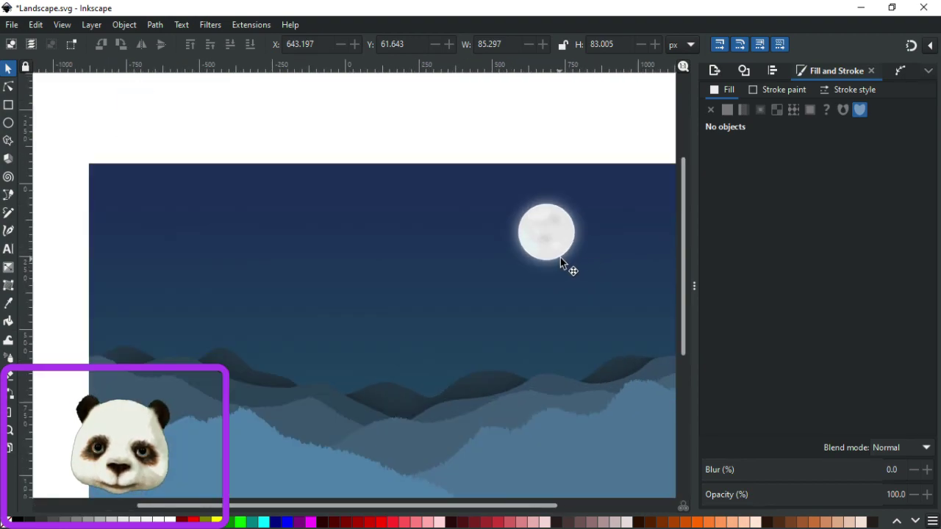
{"action": "scroll", "coordinate": [560, 257], "scroll_direction": "up", "scroll_amount": 3, "text": "ctrl"}
{"action": "scroll", "coordinate": [527, 213], "scroll_direction": "down", "scroll_amount": 2, "text": "ctrl"}
{"action": "scroll", "coordinate": [407, 182], "scroll_direction": "up", "scroll_amount": 2}
{"action": "left_click_drag", "start_coordinate": [426, 210], "coordinate": [553, 358]}
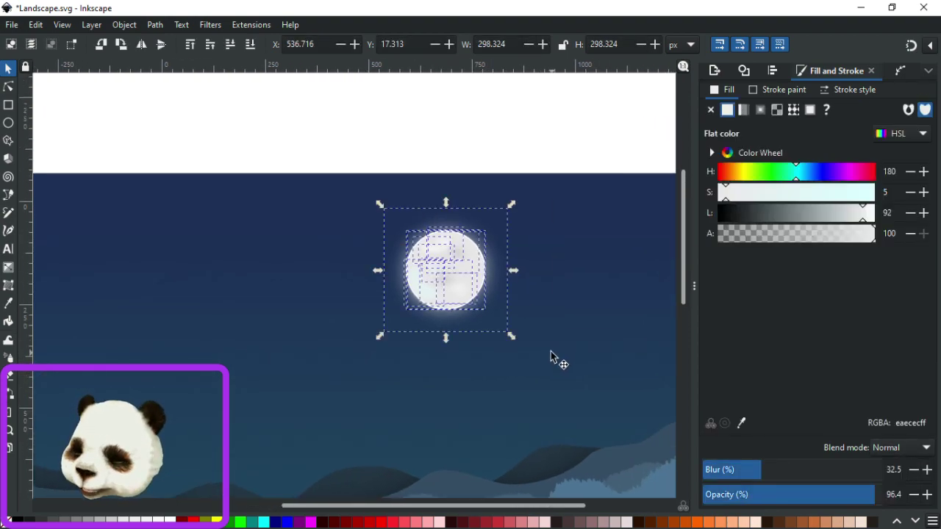
{"action": "key", "text": "ctrl+g"}
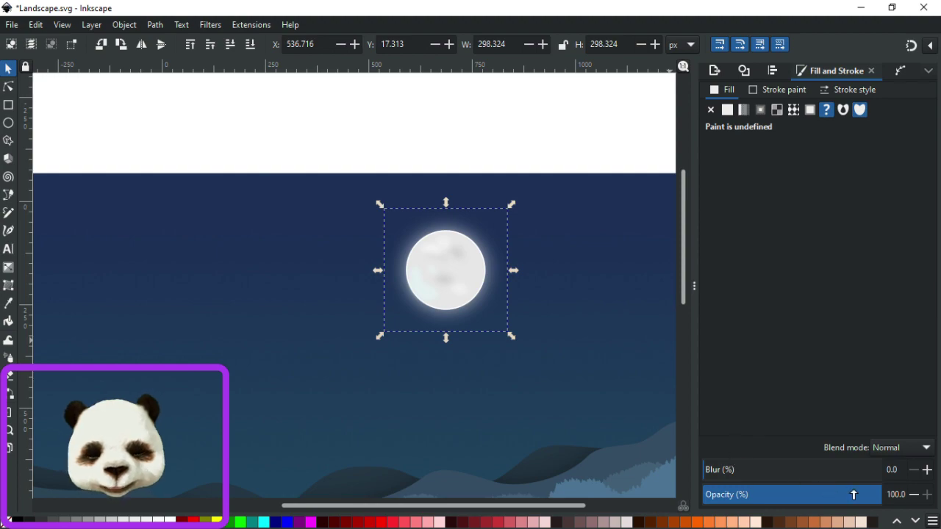
Set the moon group's opacity to 95%.
{"action": "left_click_drag", "start_coordinate": [873, 497], "coordinate": [867, 497]}
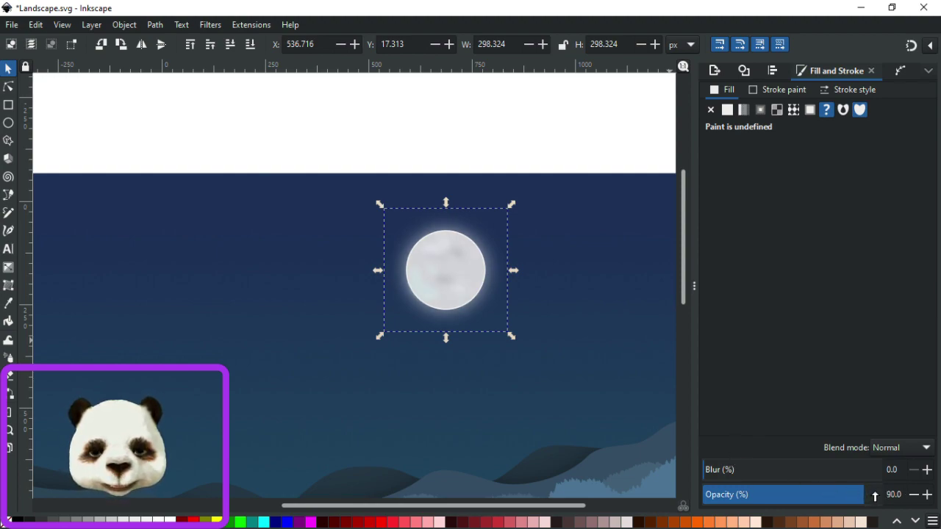
{"action": "left_click", "coordinate": [928, 495]}
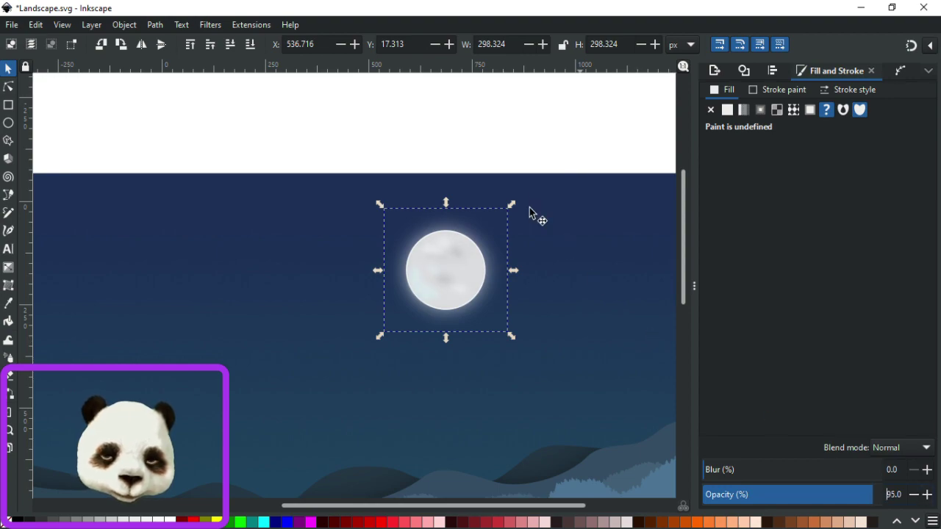
{"action": "left_click", "coordinate": [498, 173]}
Shift the upper-right grey patch inside the moon group slightly to the right and set its opacity to 90%.
{"action": "scroll", "coordinate": [444, 239], "scroll_direction": "up", "scroll_amount": 3}
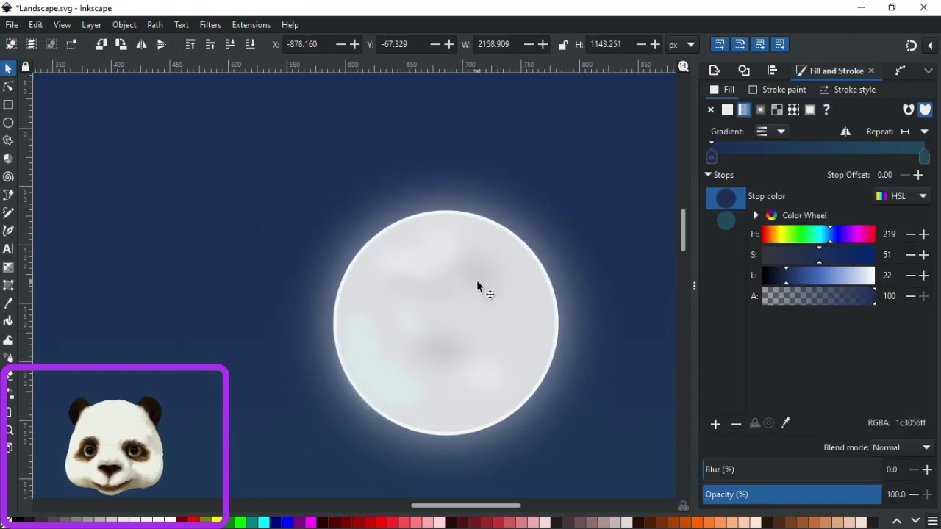
{"action": "key", "text": "Escape"}
{"action": "left_click", "coordinate": [478, 284], "text": "ctrl"}
{"action": "left_click_drag", "start_coordinate": [478, 290], "coordinate": [490, 289]}
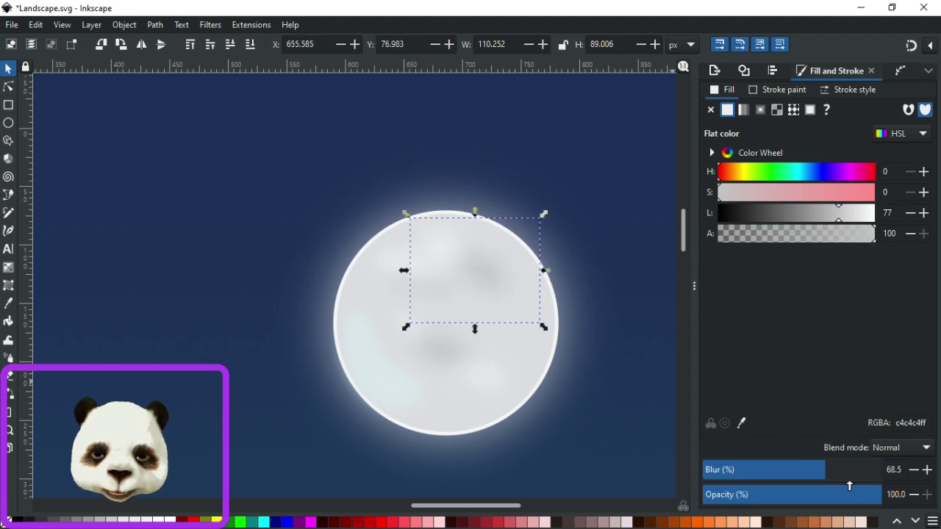
{"action": "left_click_drag", "start_coordinate": [874, 504], "coordinate": [869, 505]}
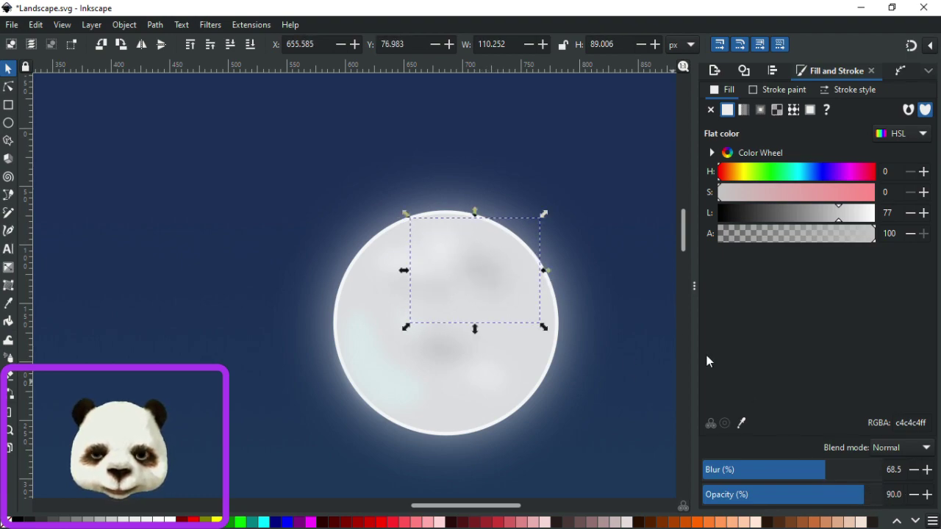
{"action": "scroll", "coordinate": [632, 253], "scroll_direction": "down", "scroll_amount": 5}
{"action": "left_click", "coordinate": [586, 210]}
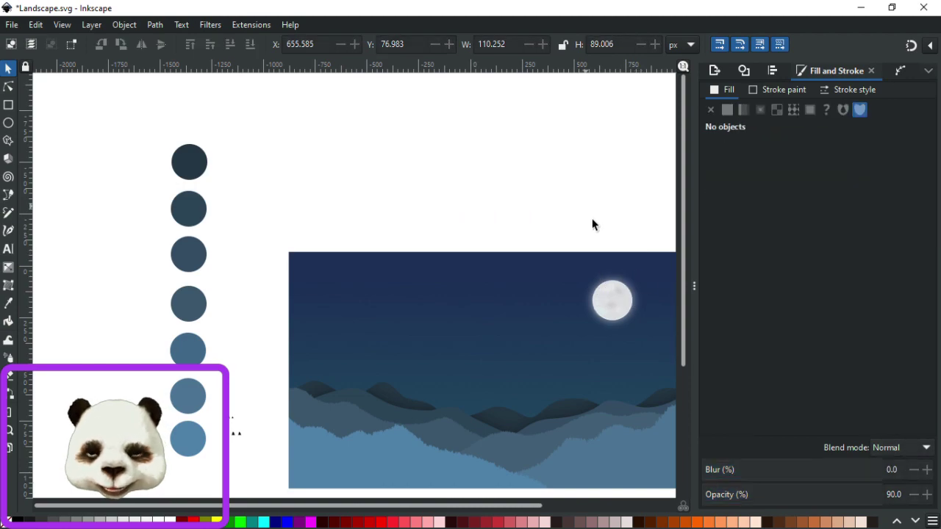
Reshape the upper-left grey patch by pulling its lower-right node down to about X 681, Y 164 px.
{"action": "scroll", "coordinate": [643, 290], "scroll_direction": "up", "scroll_amount": 3}
{"action": "scroll", "coordinate": [553, 316], "scroll_direction": "up", "scroll_amount": 3}
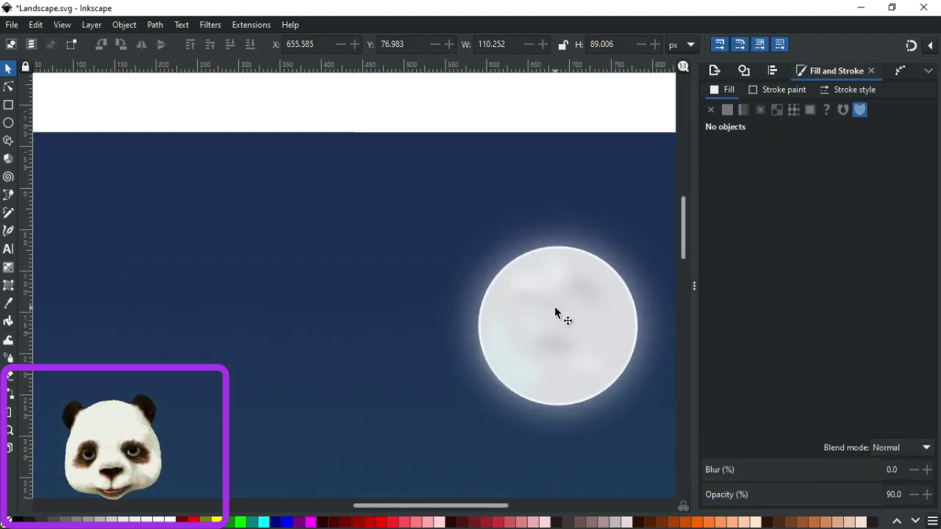
{"action": "double_click", "coordinate": [546, 307]}
{"action": "left_click", "coordinate": [547, 306]}
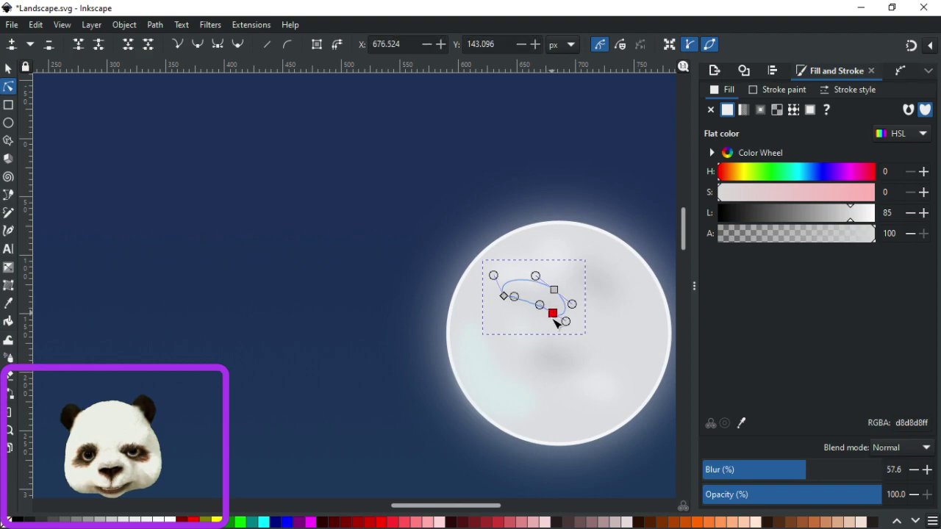
{"action": "left_click", "coordinate": [512, 159]}
{"action": "scroll", "coordinate": [519, 162], "scroll_direction": "down", "scroll_amount": 5}
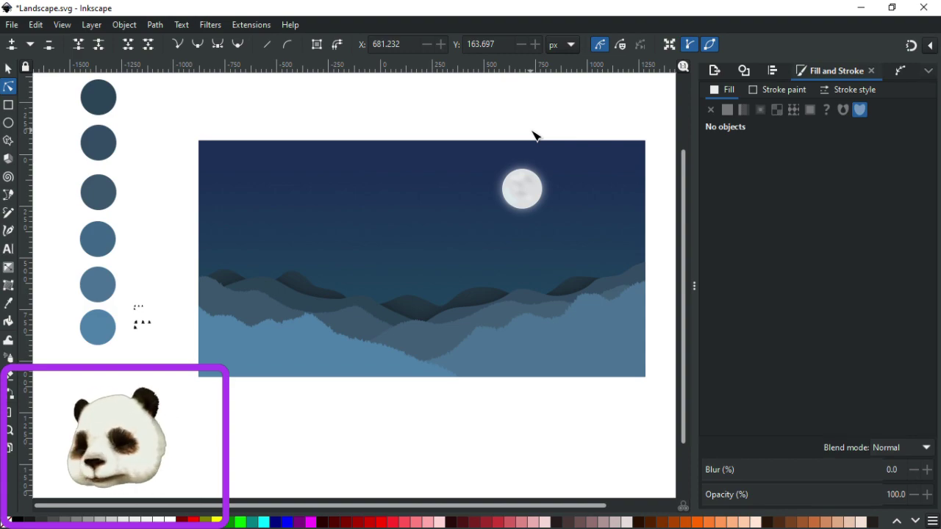
Darken the fill of the large aqua patch at the moon's lower left to an HSL lightness of 90.
{"action": "scroll", "coordinate": [542, 222], "scroll_direction": "up", "scroll_amount": 5}
{"action": "left_click", "coordinate": [419, 161]}
{"action": "scroll", "coordinate": [448, 184], "scroll_direction": "up", "scroll_amount": 5}
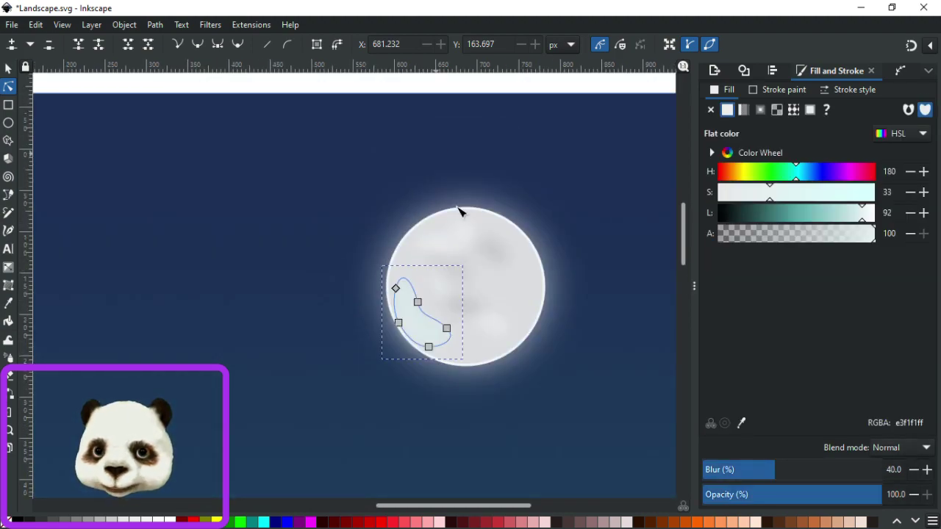
{"action": "left_click", "coordinate": [860, 214]}
{"action": "left_click_drag", "start_coordinate": [861, 222], "coordinate": [859, 221]}
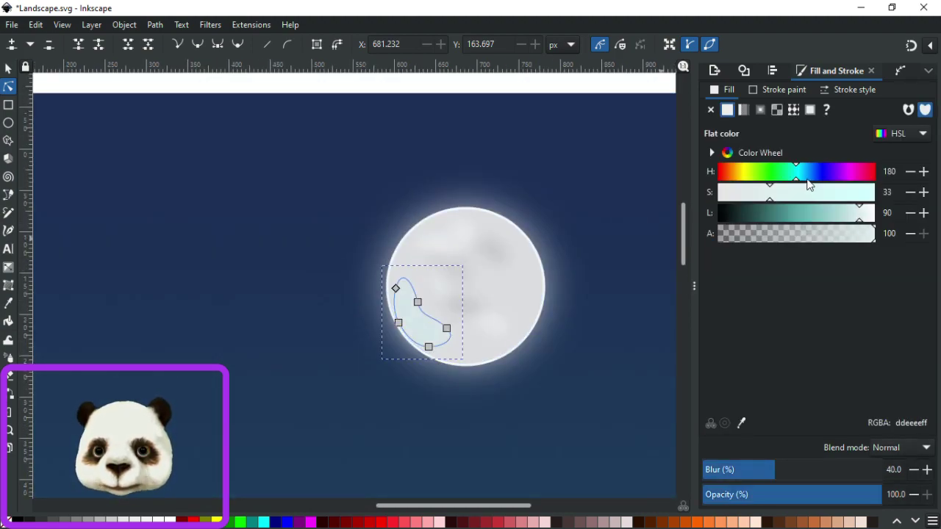
{"action": "left_click", "coordinate": [463, 127]}
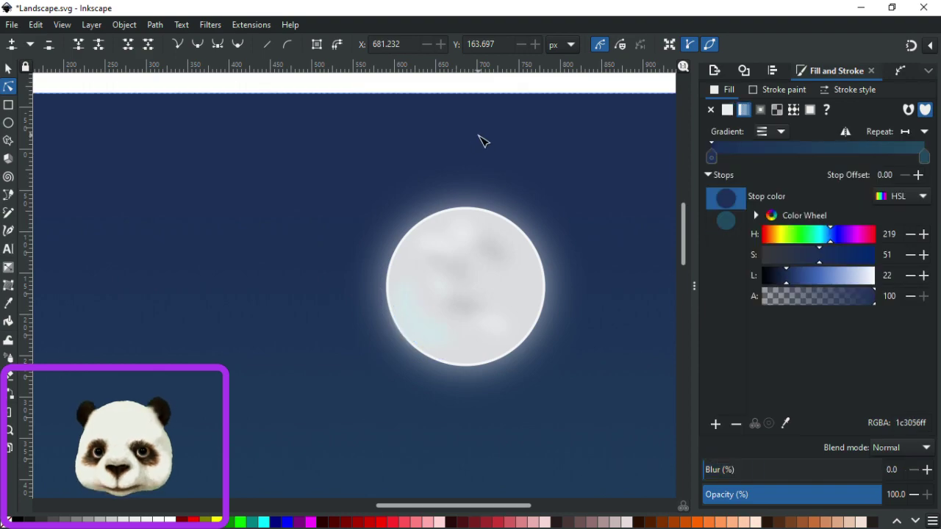
Deselect everything and save the changes to Landscape.svg.
{"action": "scroll", "coordinate": [481, 140], "scroll_direction": "down", "scroll_amount": 2}
{"action": "scroll", "coordinate": [517, 147], "scroll_direction": "down", "scroll_amount": 2}
{"action": "left_click", "coordinate": [468, 100]}
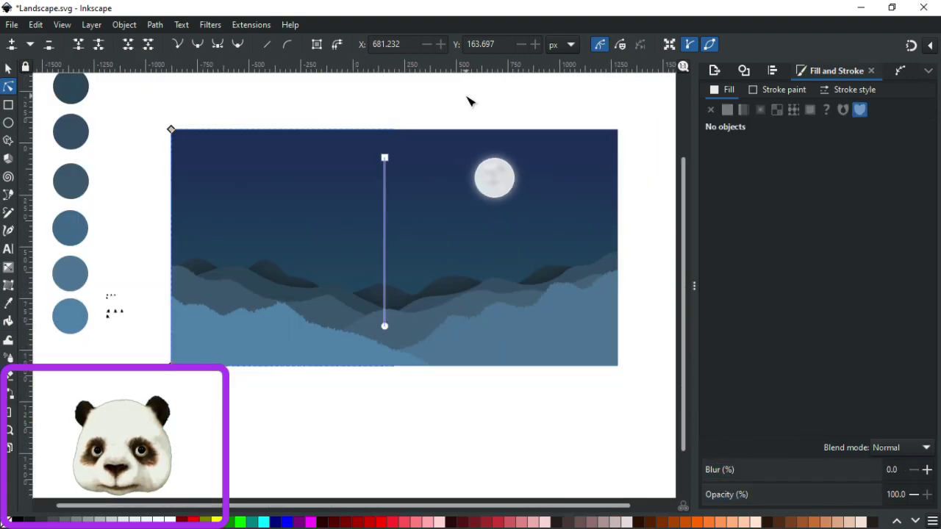
{"action": "key", "text": "ctrl+s"}
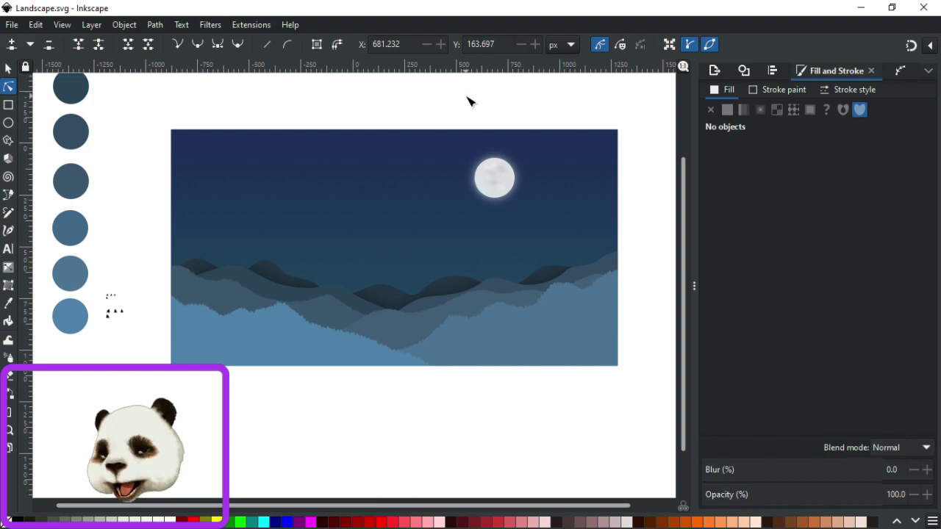
Set the opacity of the moon's large aqua patch to 90% and save the drawing again.
{"action": "scroll", "coordinate": [494, 178], "scroll_direction": "up", "scroll_amount": 4}
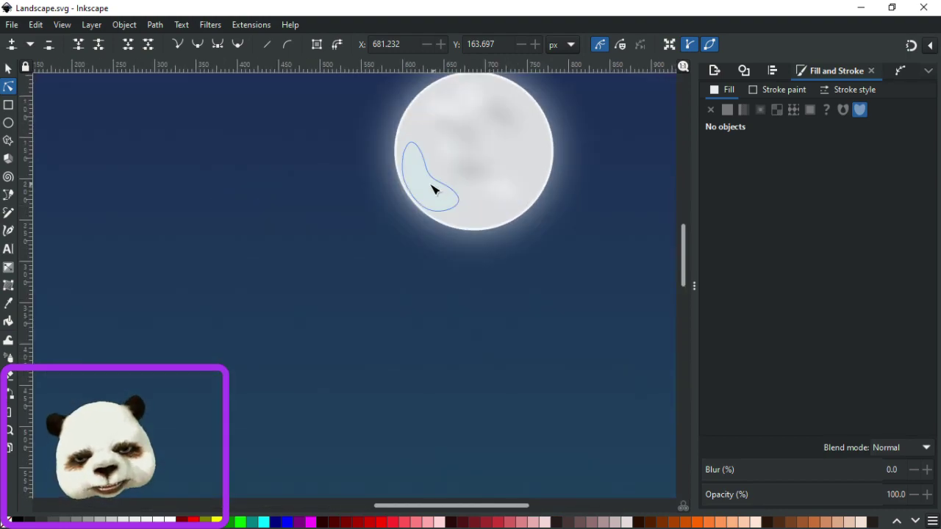
{"action": "left_click", "coordinate": [435, 189]}
{"action": "left_click", "coordinate": [869, 494]}
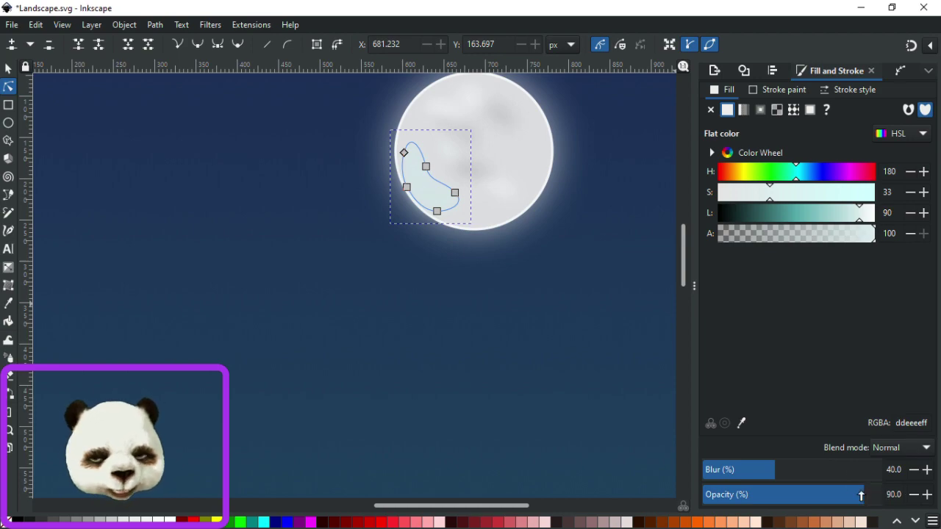
{"action": "left_click", "coordinate": [603, 235]}
{"action": "scroll", "coordinate": [603, 235], "scroll_direction": "down", "scroll_amount": 1}
{"action": "scroll", "coordinate": [603, 235], "scroll_direction": "down", "scroll_amount": 5}
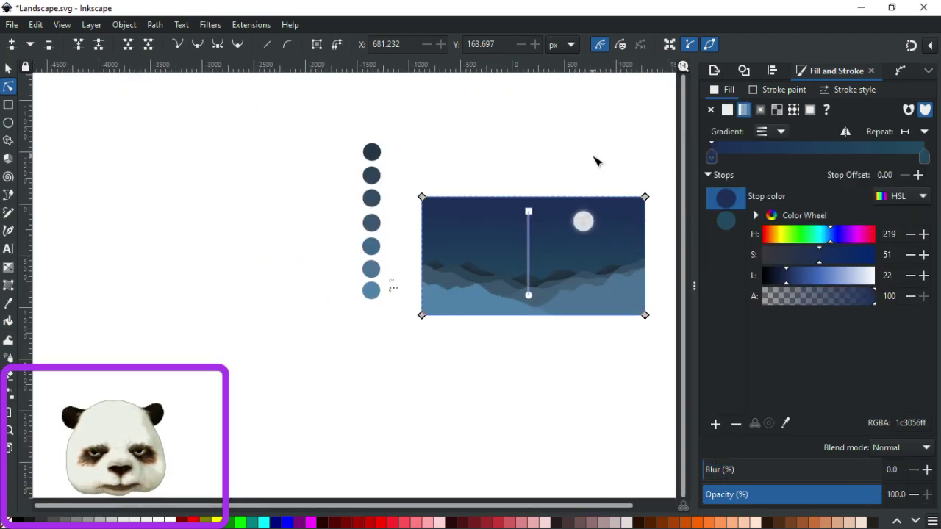
{"action": "left_click", "coordinate": [596, 160]}
{"action": "scroll", "coordinate": [636, 183], "scroll_direction": "up", "scroll_amount": 2}
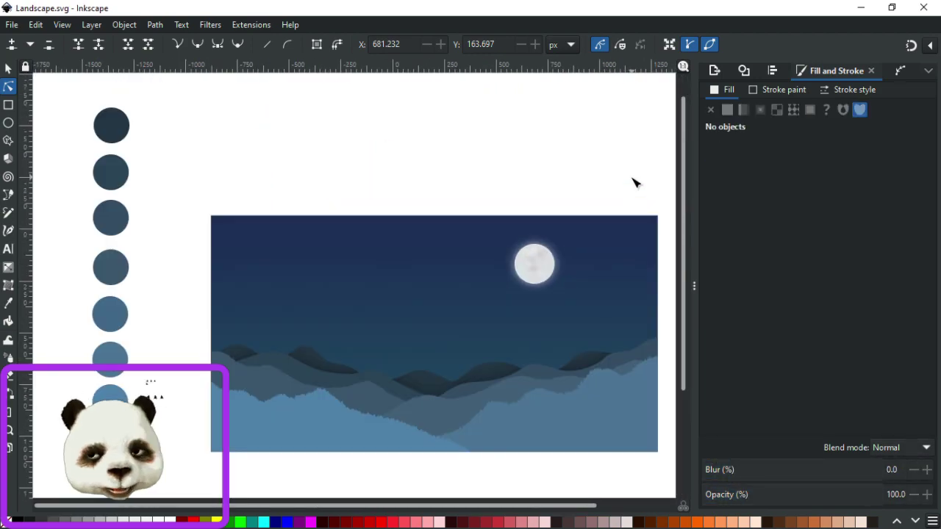
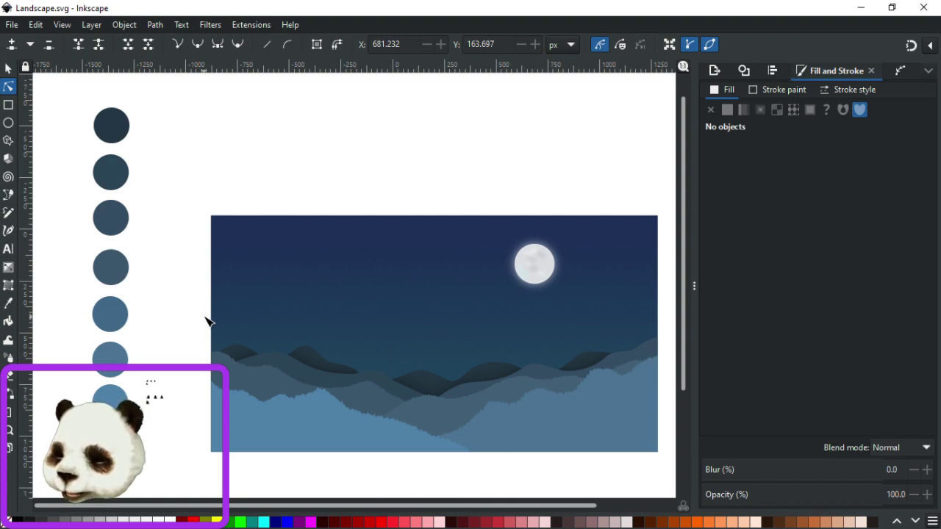
Draw a small circle about 4.12 px wide over the hill near the scene's left edge and fill it with white.
{"action": "scroll", "coordinate": [152, 399], "scroll_direction": "up", "scroll_amount": 4}
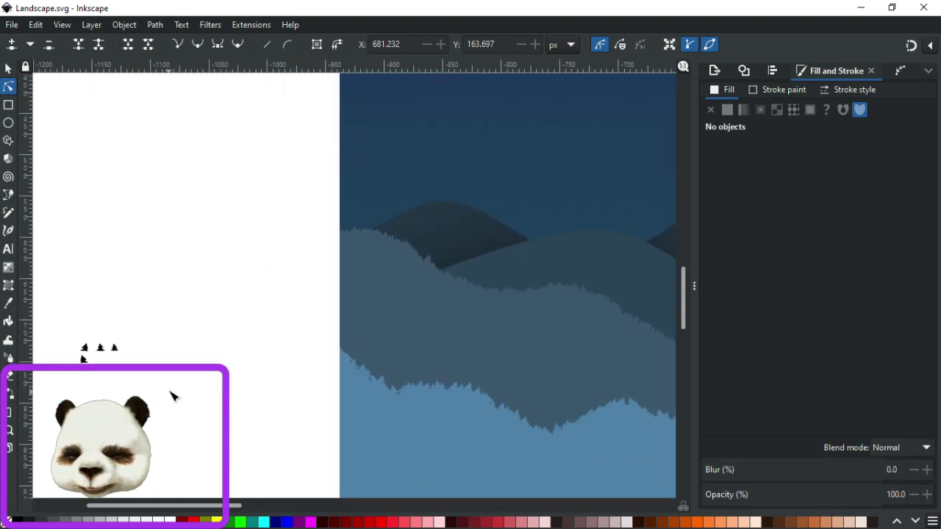
{"action": "left_click", "coordinate": [10, 125]}
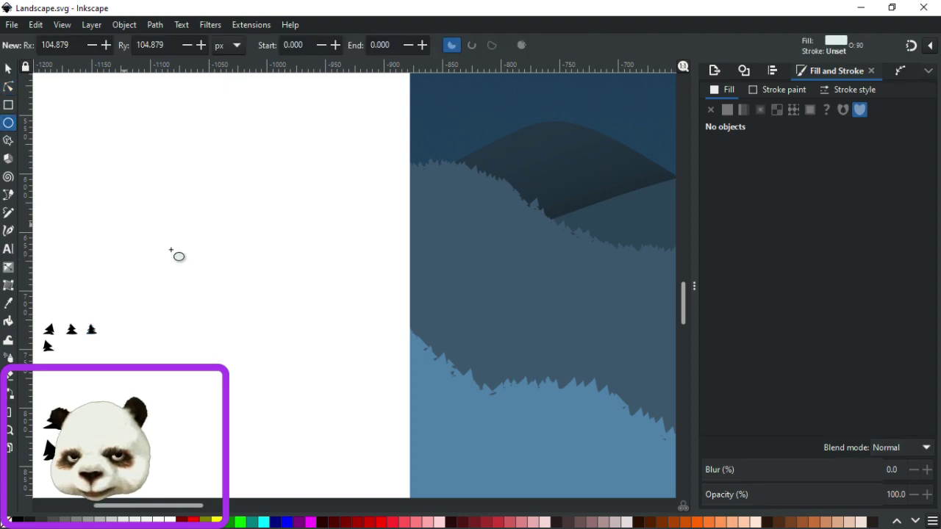
{"action": "left_click_drag", "start_coordinate": [436, 267], "coordinate": [439, 273]}
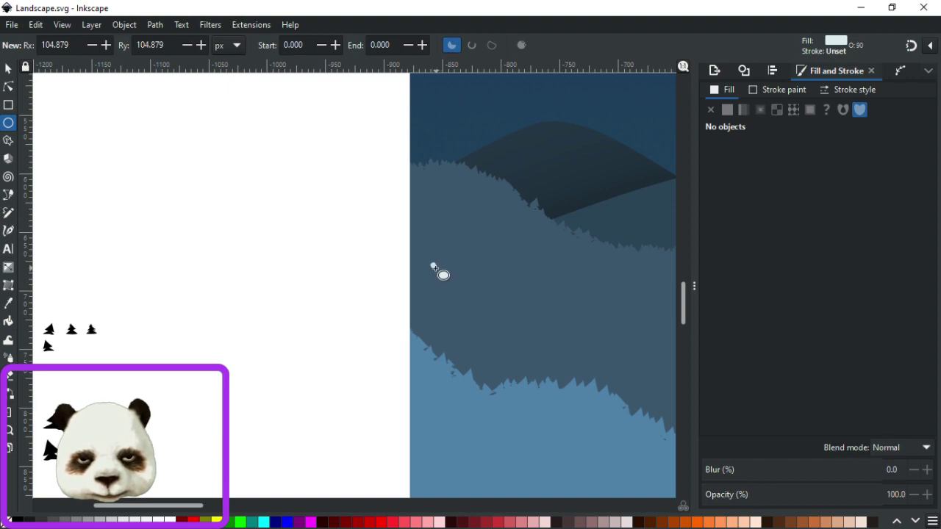
{"action": "left_click_drag", "start_coordinate": [434, 266], "coordinate": [439, 272]}
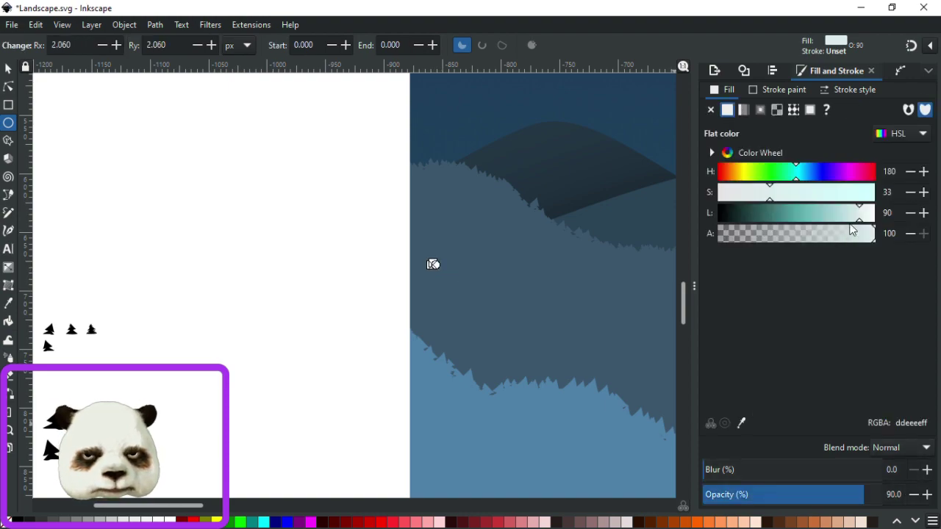
{"action": "left_click", "coordinate": [163, 522]}
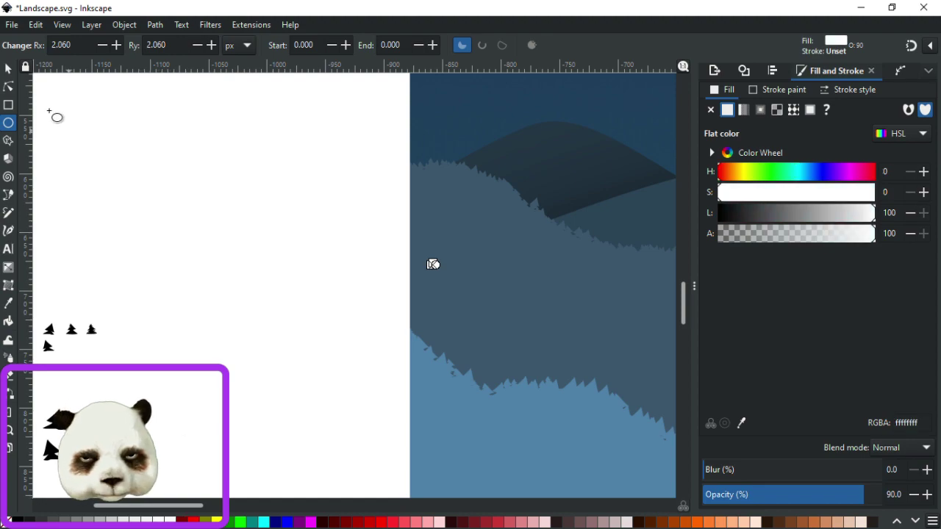
Move the small white dot off the scene's left side and set its opacity to 100%.
{"action": "left_click", "coordinate": [8, 69]}
{"action": "scroll", "coordinate": [466, 294], "scroll_direction": "up", "scroll_amount": 3}
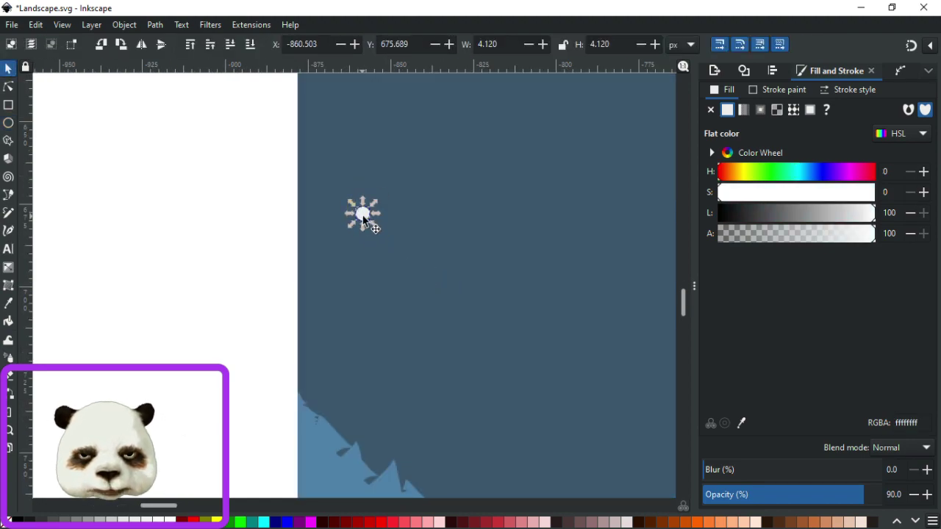
{"action": "left_click_drag", "start_coordinate": [362, 219], "coordinate": [159, 226]}
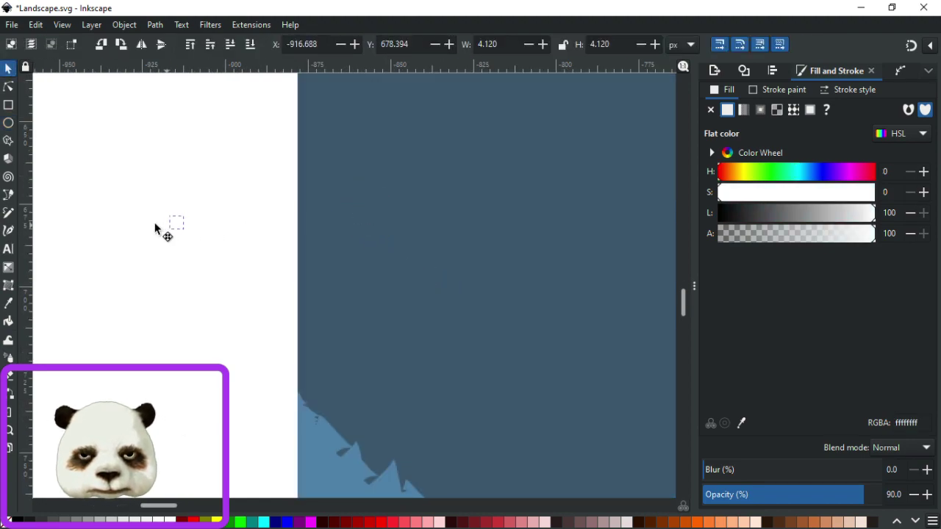
{"action": "left_click", "coordinate": [887, 494]}
Move the white dot to the middle of the lowest blue palette circle, reselect it and save the drawing.
{"action": "scroll", "coordinate": [322, 313], "scroll_direction": "down", "scroll_amount": 3}
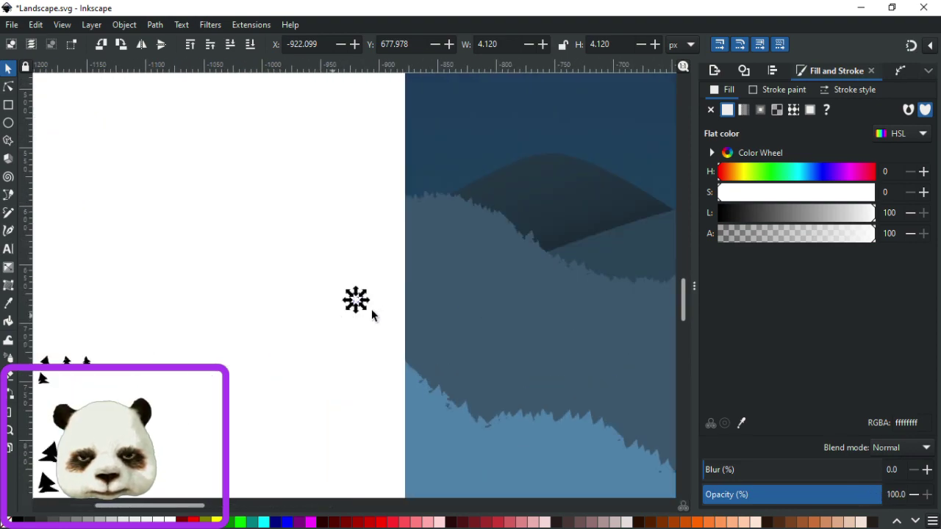
{"action": "left_click_drag", "start_coordinate": [366, 308], "coordinate": [107, 316]}
{"action": "scroll", "coordinate": [395, 311], "scroll_direction": "left", "scroll_amount": 10}
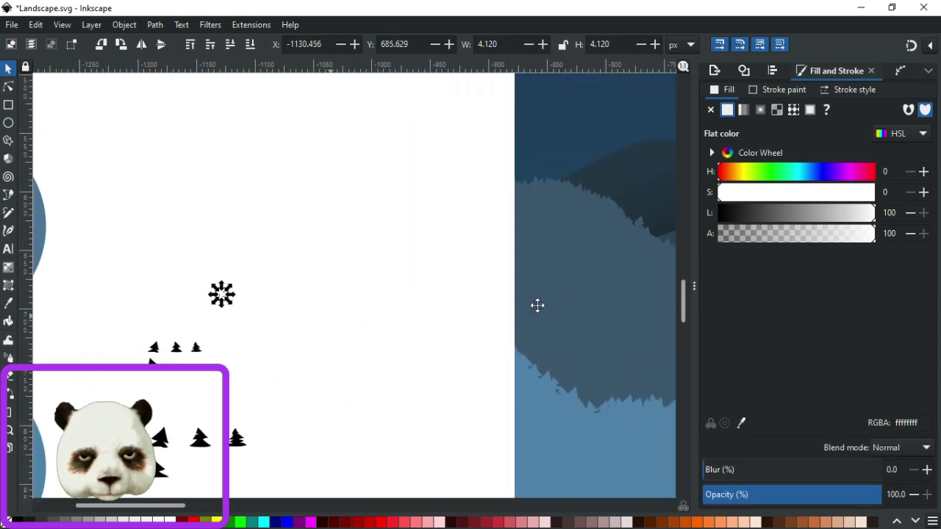
{"action": "left_click_drag", "start_coordinate": [584, 271], "coordinate": [299, 418]}
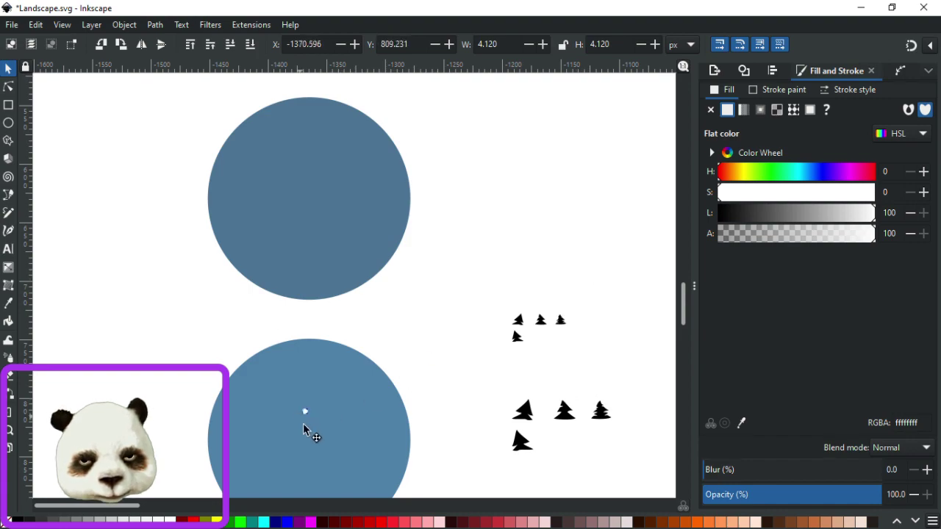
{"action": "left_click", "coordinate": [409, 327]}
{"action": "scroll", "coordinate": [429, 361], "scroll_direction": "down", "scroll_amount": 4}
{"action": "scroll", "coordinate": [404, 385], "scroll_direction": "up", "scroll_amount": 5}
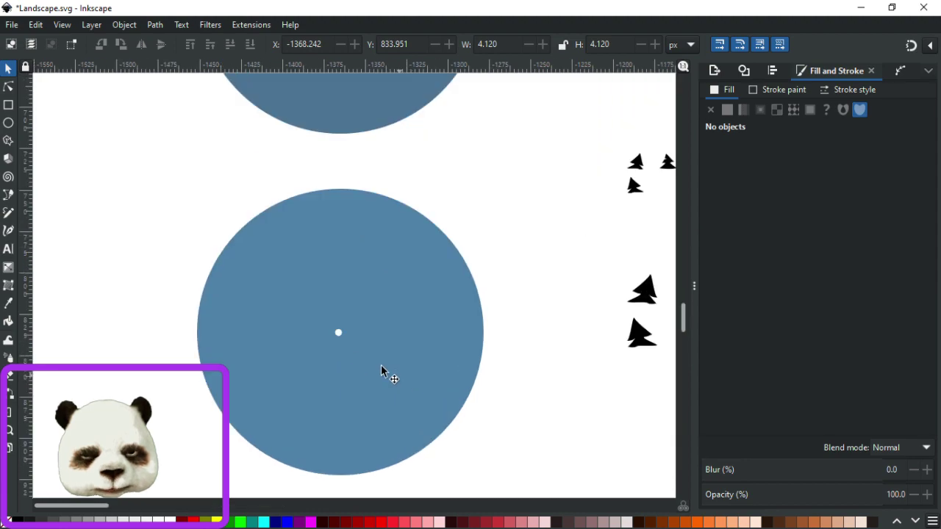
{"action": "left_click", "coordinate": [338, 334]}
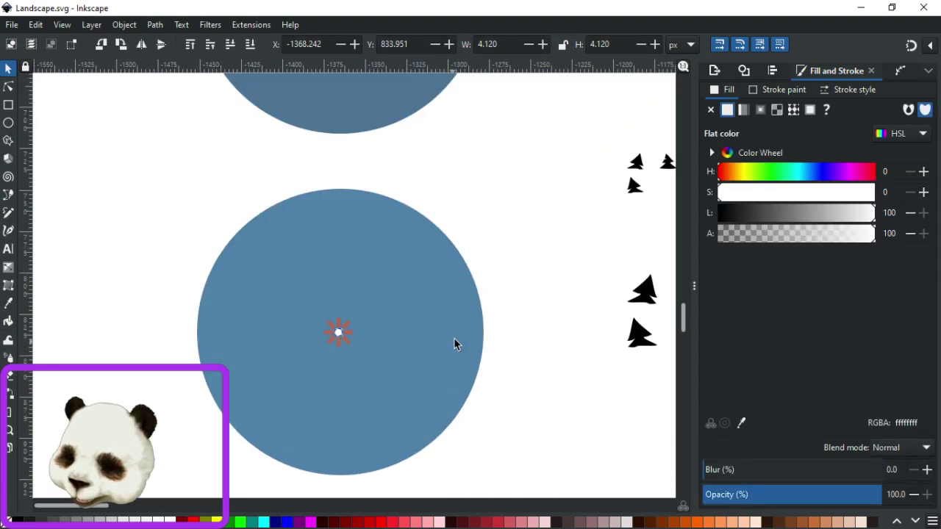
Set up the Spray tool for the white dot with an amount of 40 and overlapping objects prevented.
{"action": "scroll", "coordinate": [456, 343], "scroll_direction": "down", "scroll_amount": 5}
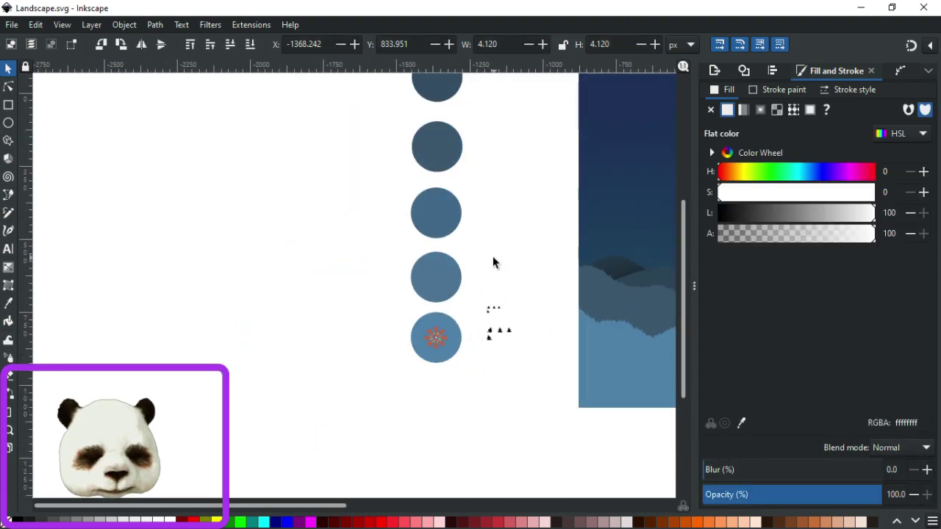
{"action": "scroll", "coordinate": [487, 257], "scroll_direction": "right", "scroll_amount": 6}
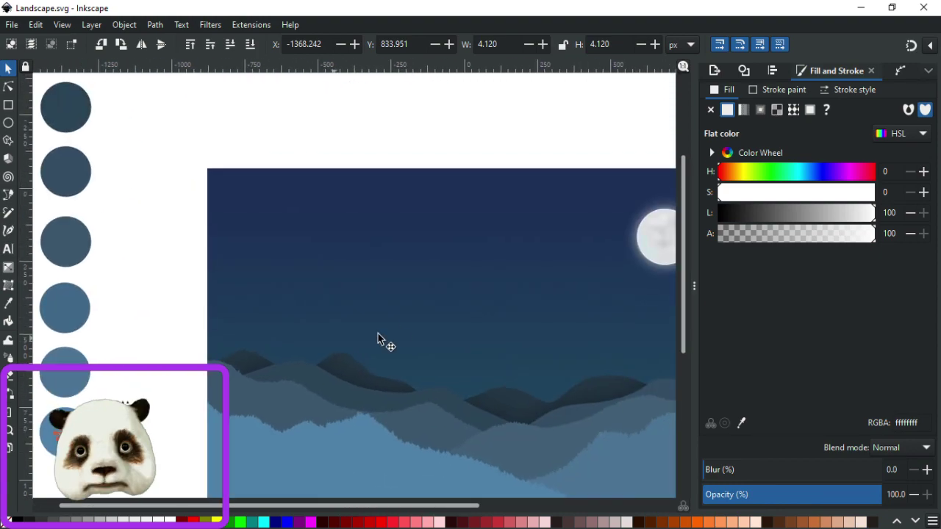
{"action": "scroll", "coordinate": [443, 311], "scroll_direction": "right", "scroll_amount": 4}
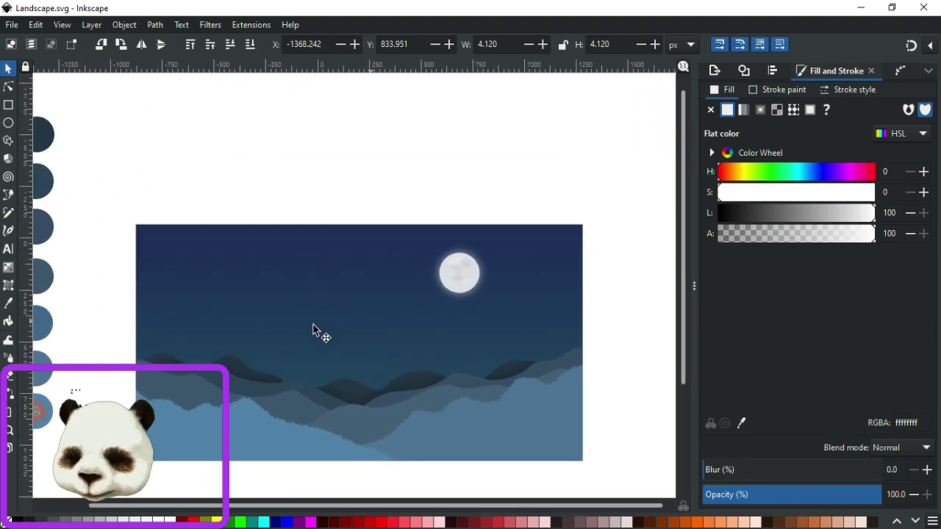
{"action": "left_click", "coordinate": [9, 357]}
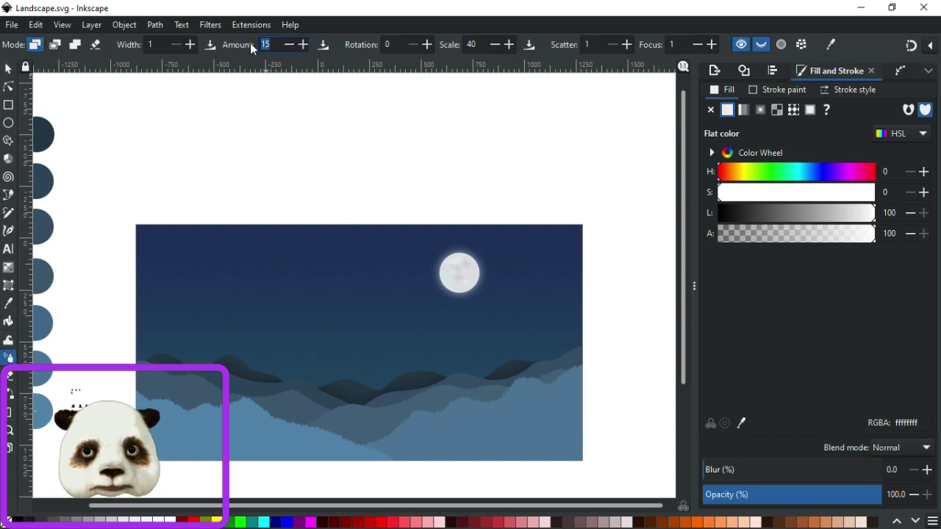
{"action": "type", "text": "40"}
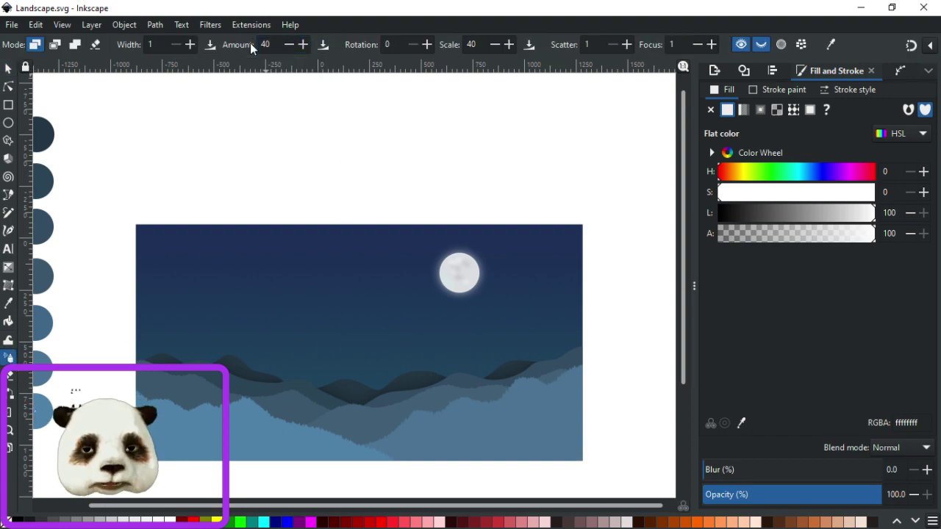
{"action": "left_click", "coordinate": [801, 47]}
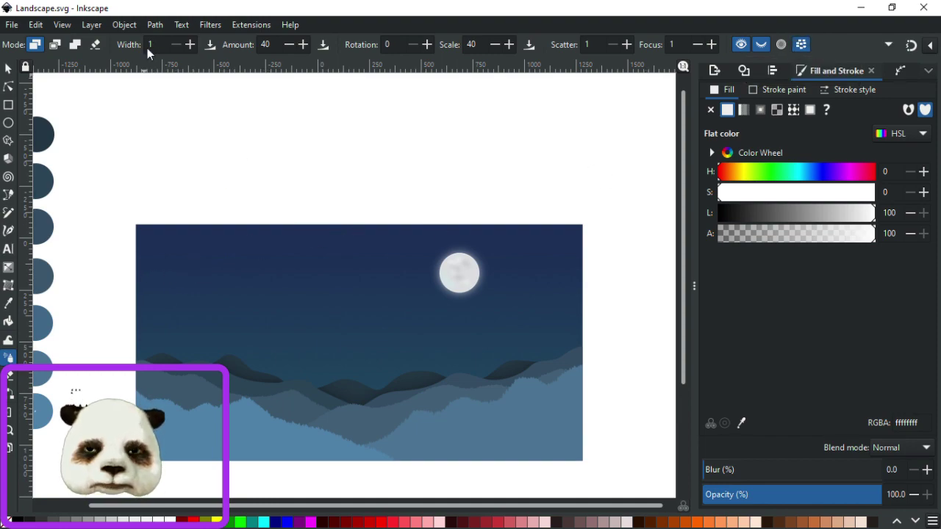
Try a spray stroke across the sky, undo it and set the spray width to 25.
{"action": "mouse_move", "coordinate": [175, 266]}
{"action": "left_mouse_down"}
{"action": "mouse_move", "coordinate": [278, 276]}
{"action": "mouse_move", "coordinate": [339, 299]}
{"action": "mouse_move", "coordinate": [342, 275]}
{"action": "left_mouse_up"}
{"action": "key", "text": "ctrl+z"}
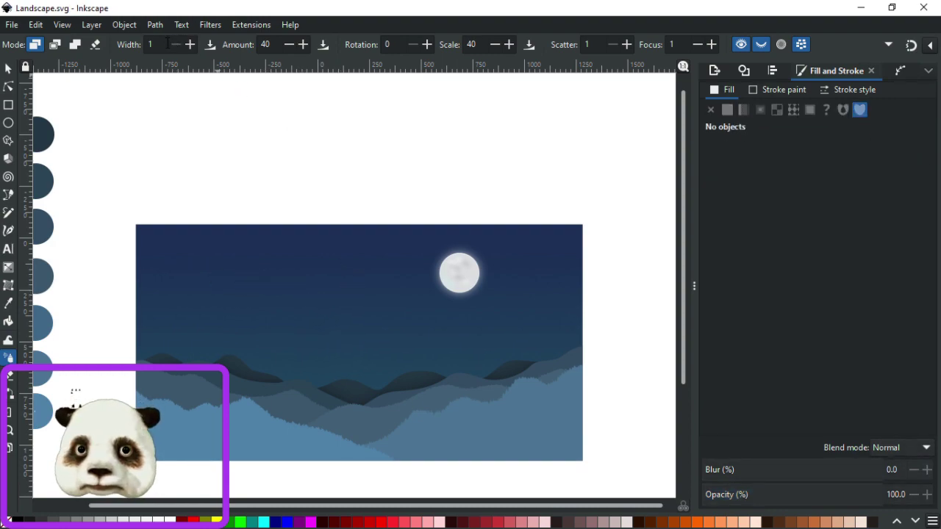
{"action": "left_click_drag", "start_coordinate": [161, 45], "coordinate": [146, 48]}
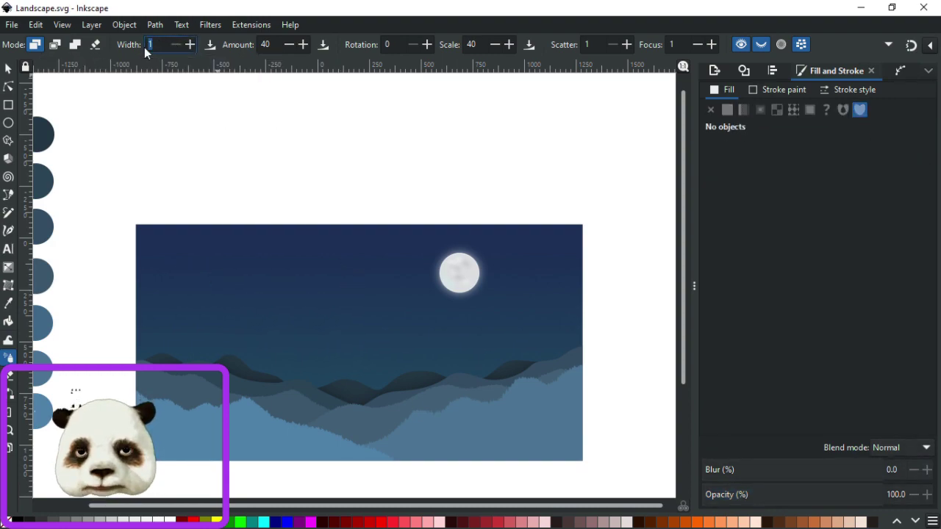
{"action": "type", "text": "25"}
Test-spray stars across the sky at width 25, repeat with the amount set to 80, and undo both trials.
{"action": "mouse_move", "coordinate": [152, 260]}
{"action": "left_mouse_down"}
{"action": "mouse_move", "coordinate": [244, 282]}
{"action": "mouse_move", "coordinate": [401, 284]}
{"action": "mouse_move", "coordinate": [505, 302]}
{"action": "mouse_move", "coordinate": [553, 285]}
{"action": "mouse_move", "coordinate": [513, 251]}
{"action": "mouse_move", "coordinate": [298, 262]}
{"action": "mouse_move", "coordinate": [183, 254]}
{"action": "mouse_move", "coordinate": [220, 300]}
{"action": "left_mouse_up"}
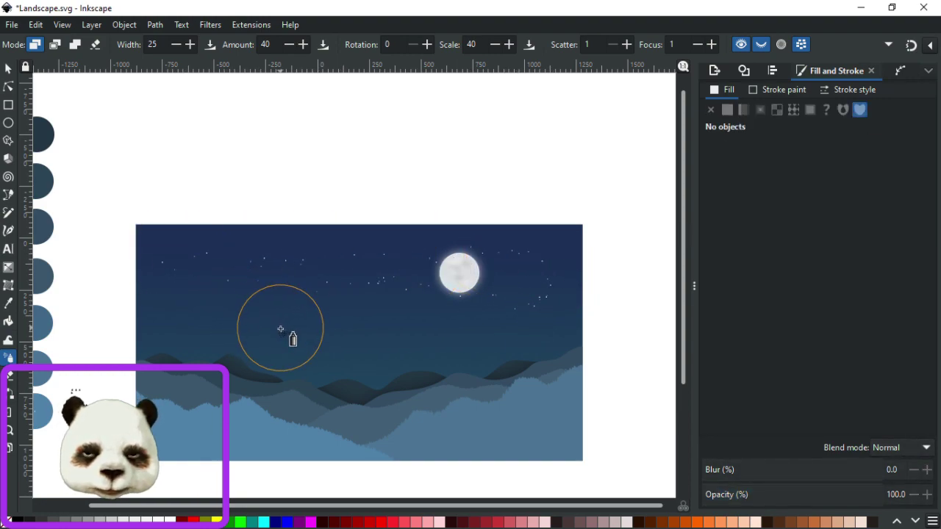
{"action": "key", "text": "ctrl+z"}
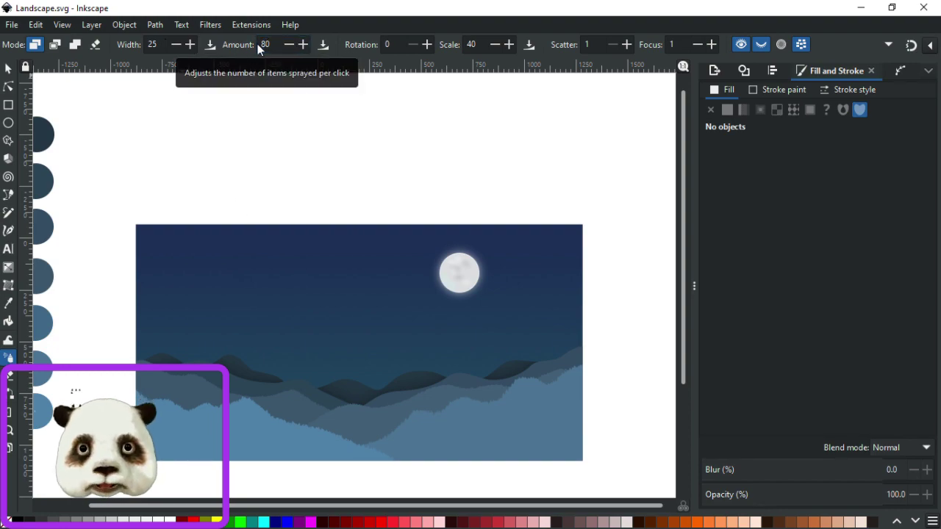
{"action": "mouse_move", "coordinate": [157, 252]}
{"action": "left_mouse_down"}
{"action": "mouse_move", "coordinate": [474, 264]}
{"action": "mouse_move", "coordinate": [533, 278]}
{"action": "left_mouse_up"}
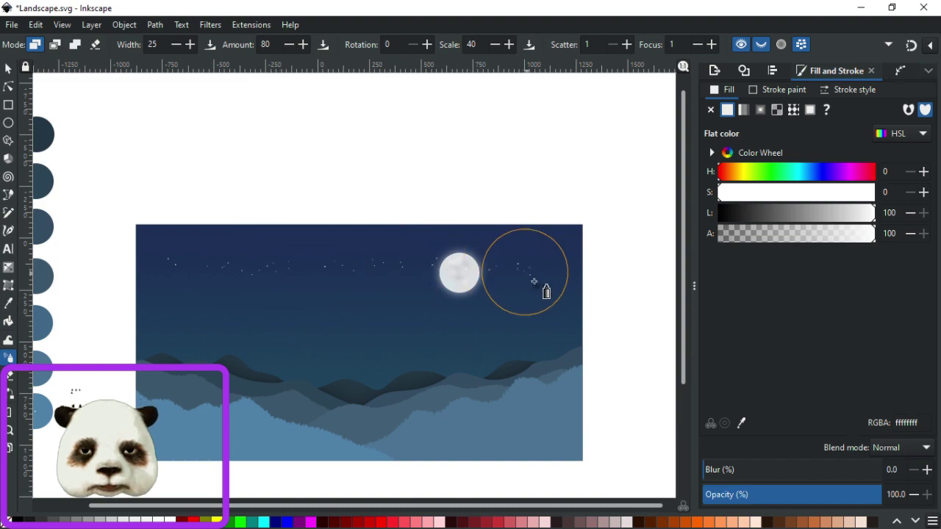
{"action": "key", "text": "ctrl+z"}
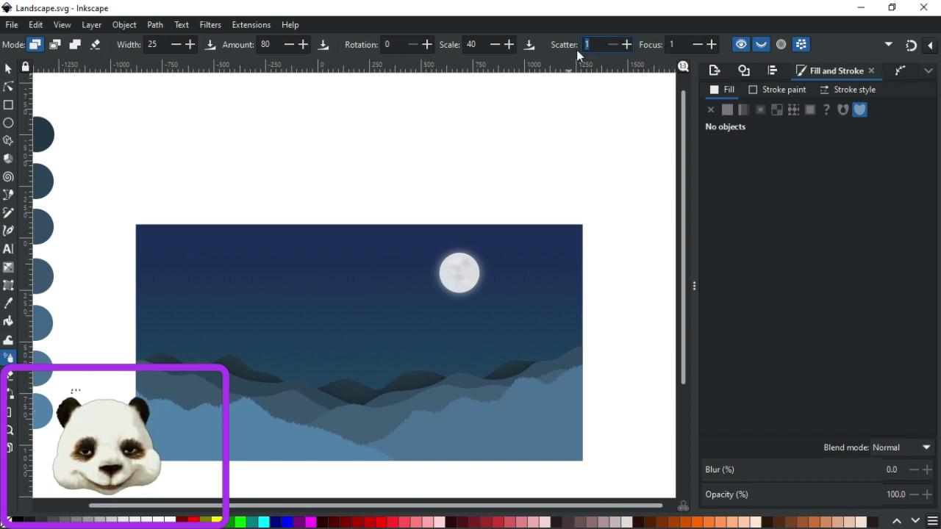
Set the spray scatter to 20 and spray white stars across the whole sky down to the hills.
{"action": "type", "text": "20"}
{"action": "key", "text": "Return"}
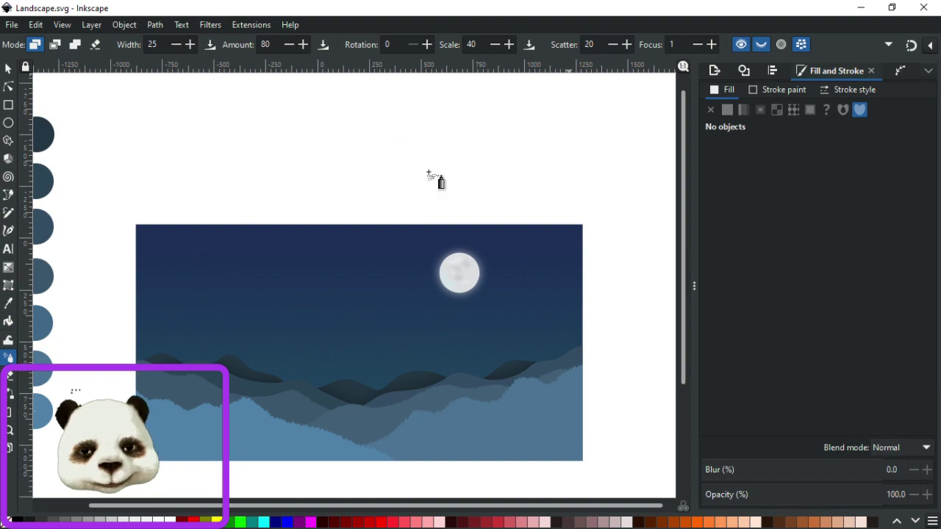
{"action": "mouse_move", "coordinate": [172, 262]}
{"action": "left_mouse_down"}
{"action": "mouse_move", "coordinate": [353, 255]}
{"action": "mouse_move", "coordinate": [467, 264]}
{"action": "mouse_move", "coordinate": [535, 273]}
{"action": "mouse_move", "coordinate": [545, 302]}
{"action": "mouse_move", "coordinate": [446, 321]}
{"action": "mouse_move", "coordinate": [340, 324]}
{"action": "mouse_move", "coordinate": [226, 306]}
{"action": "mouse_move", "coordinate": [147, 313]}
{"action": "mouse_move", "coordinate": [166, 332]}
{"action": "mouse_move", "coordinate": [251, 349]}
{"action": "mouse_move", "coordinate": [380, 314]}
{"action": "mouse_move", "coordinate": [343, 299]}
{"action": "mouse_move", "coordinate": [353, 343]}
{"action": "mouse_move", "coordinate": [162, 364]}
{"action": "mouse_move", "coordinate": [445, 391]}
{"action": "mouse_move", "coordinate": [547, 371]}
{"action": "mouse_move", "coordinate": [669, 384]}
{"action": "left_mouse_up"}
{"action": "left_click_drag", "start_coordinate": [323, 376], "coordinate": [367, 397]}
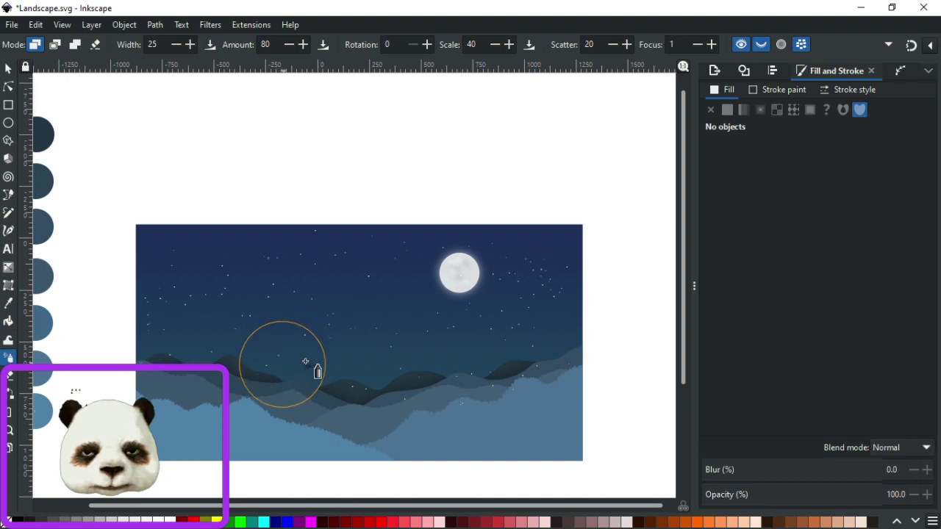
Undo the sprayed stars and set the spray scale variation to 100.
{"action": "scroll", "coordinate": [367, 359], "scroll_direction": "up", "scroll_amount": 3, "text": "ctrl"}
{"action": "scroll", "coordinate": [409, 350], "scroll_direction": "down", "scroll_amount": 3, "text": "ctrl"}
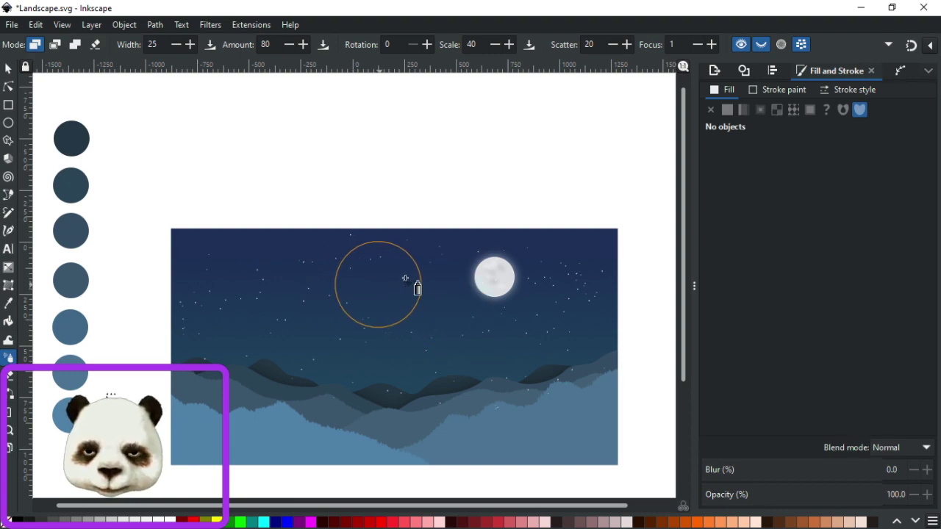
{"action": "key", "text": "ctrl+s"}
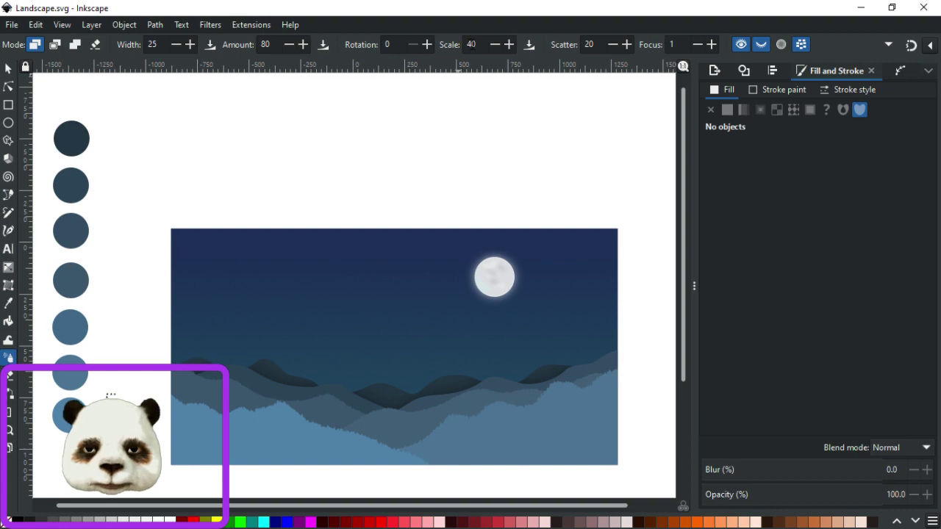
{"action": "type", "text": "0"}
{"action": "key", "text": "Return"}
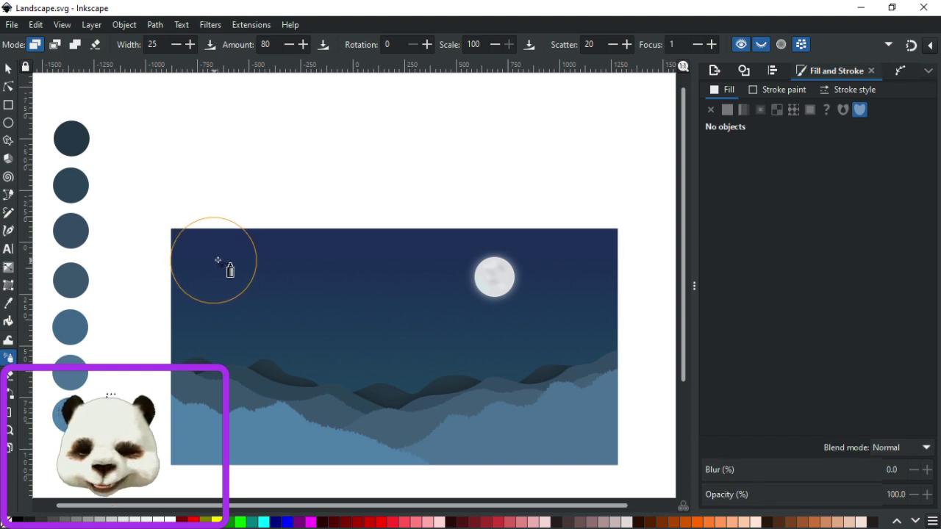
Duplicate the gradient sky rectangle and place the copy beyond the scene's right side at about X 1972, Y -67 px.
{"action": "left_click", "coordinate": [9, 69]}
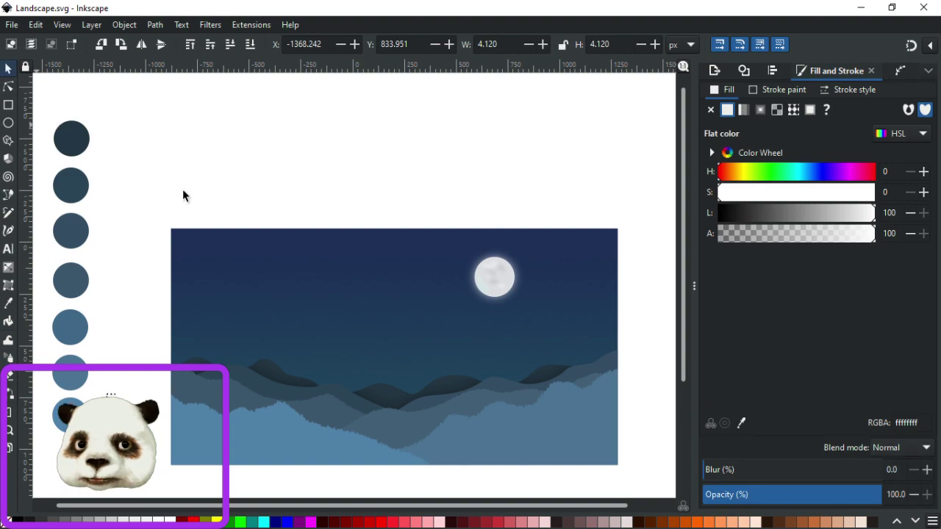
{"action": "scroll", "coordinate": [259, 231], "scroll_direction": "down", "scroll_amount": 4}
{"action": "left_click", "coordinate": [301, 252]}
{"action": "key", "text": "ctrl+d"}
{"action": "left_click_drag", "start_coordinate": [277, 260], "coordinate": [427, 266]}
{"action": "scroll", "coordinate": [497, 250], "scroll_direction": "up", "scroll_amount": 3}
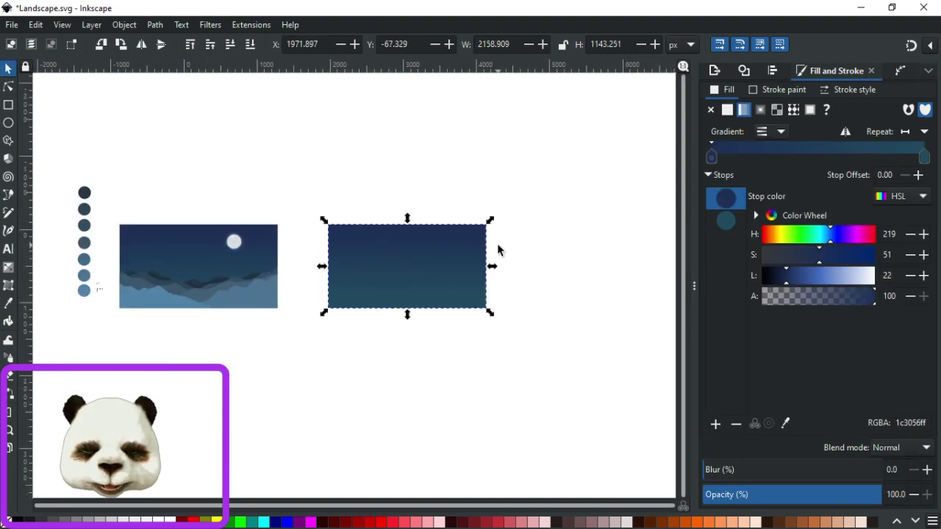
Place a horizontal guide across the duplicated sky rectangle, about two thirds of the way down.
{"action": "scroll", "coordinate": [173, 271], "scroll_direction": "down", "scroll_amount": 3}
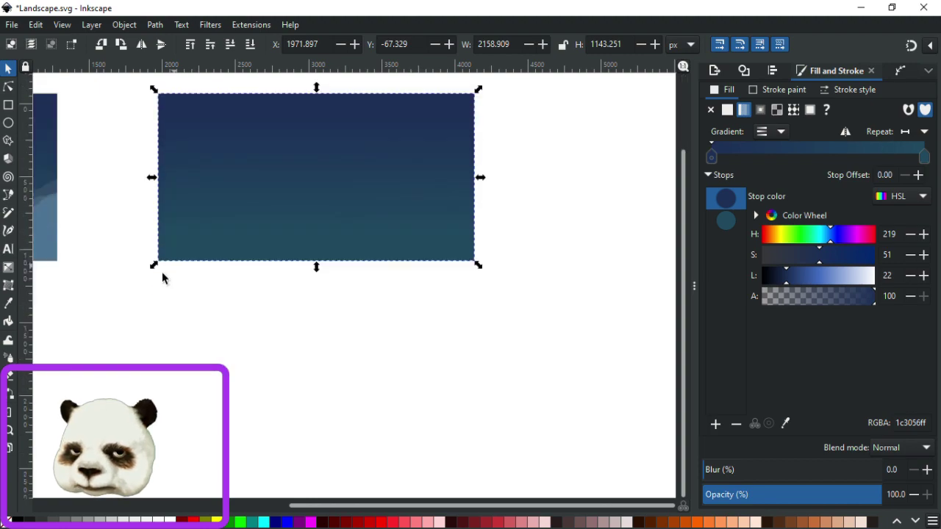
{"action": "scroll", "coordinate": [168, 285], "scroll_direction": "down", "scroll_amount": 1}
{"action": "scroll", "coordinate": [220, 279], "scroll_direction": "left", "scroll_amount": 3}
{"action": "scroll", "coordinate": [220, 220], "scroll_direction": "up", "scroll_amount": 1}
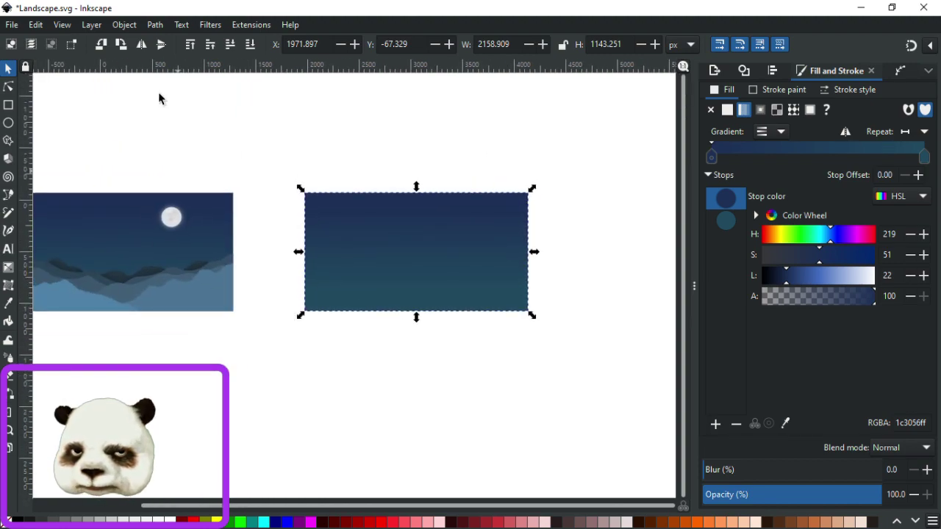
{"action": "left_click_drag", "start_coordinate": [137, 69], "coordinate": [354, 274]}
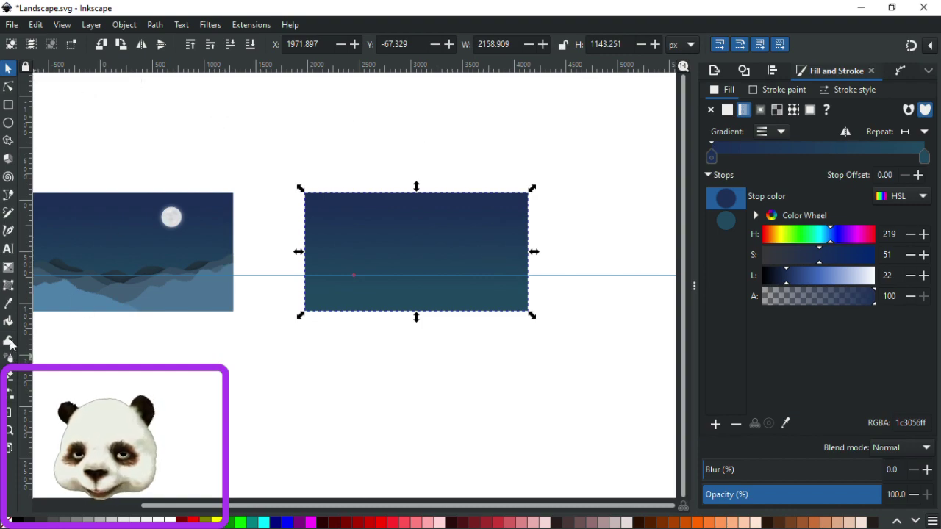
Select the tiny white circle on the lowest palette circle and spray stars across the duplicated sky down to the guide.
{"action": "scroll", "coordinate": [405, 389], "scroll_direction": "left", "scroll_amount": 5}
{"action": "scroll", "coordinate": [244, 287], "scroll_direction": "up", "scroll_amount": 4}
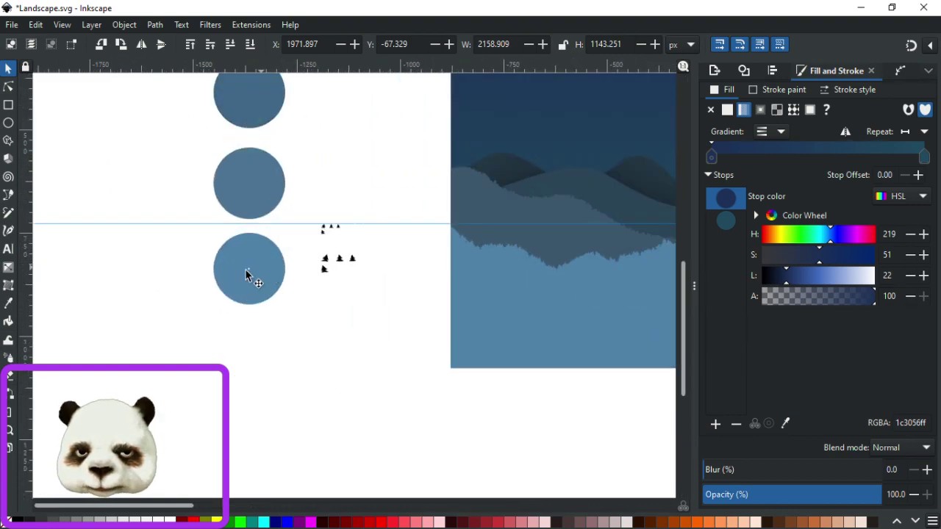
{"action": "key", "text": "Escape"}
{"action": "scroll", "coordinate": [540, 308], "scroll_direction": "down", "scroll_amount": 4}
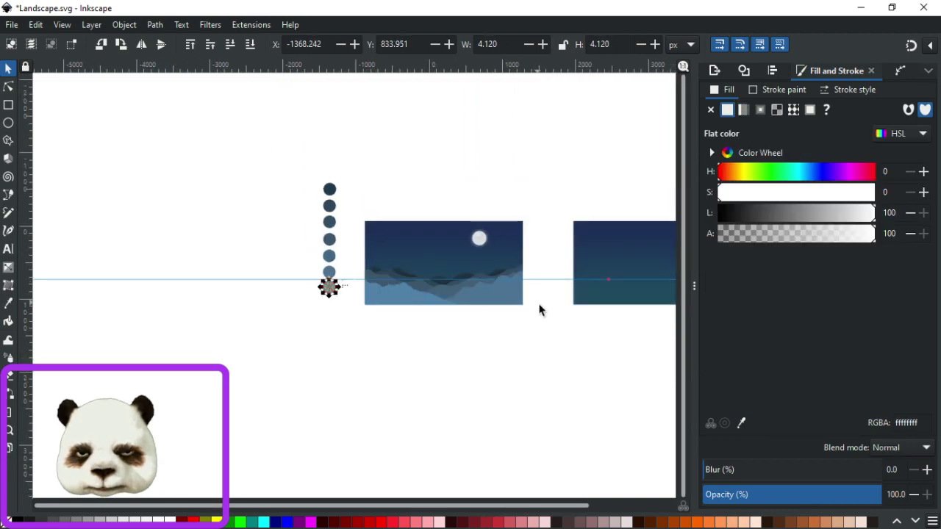
{"action": "key", "text": "a"}
{"action": "scroll", "coordinate": [345, 317], "scroll_direction": "up", "scroll_amount": 2}
{"action": "mouse_move", "coordinate": [263, 254]}
{"action": "left_mouse_down"}
{"action": "mouse_move", "coordinate": [376, 277]}
{"action": "mouse_move", "coordinate": [500, 253]}
{"action": "mouse_move", "coordinate": [595, 273]}
{"action": "mouse_move", "coordinate": [549, 346]}
{"action": "mouse_move", "coordinate": [430, 310]}
{"action": "mouse_move", "coordinate": [282, 307]}
{"action": "mouse_move", "coordinate": [253, 320]}
{"action": "mouse_move", "coordinate": [427, 324]}
{"action": "mouse_move", "coordinate": [563, 293]}
{"action": "mouse_move", "coordinate": [436, 248]}
{"action": "mouse_move", "coordinate": [245, 238]}
{"action": "mouse_move", "coordinate": [331, 313]}
{"action": "mouse_move", "coordinate": [581, 325]}
{"action": "mouse_move", "coordinate": [631, 317]}
{"action": "mouse_move", "coordinate": [427, 315]}
{"action": "mouse_move", "coordinate": [393, 324]}
{"action": "mouse_move", "coordinate": [434, 307]}
{"action": "mouse_move", "coordinate": [598, 328]}
{"action": "mouse_move", "coordinate": [587, 342]}
{"action": "mouse_move", "coordinate": [492, 299]}
{"action": "mouse_move", "coordinate": [261, 327]}
{"action": "mouse_move", "coordinate": [410, 353]}
{"action": "left_mouse_up"}
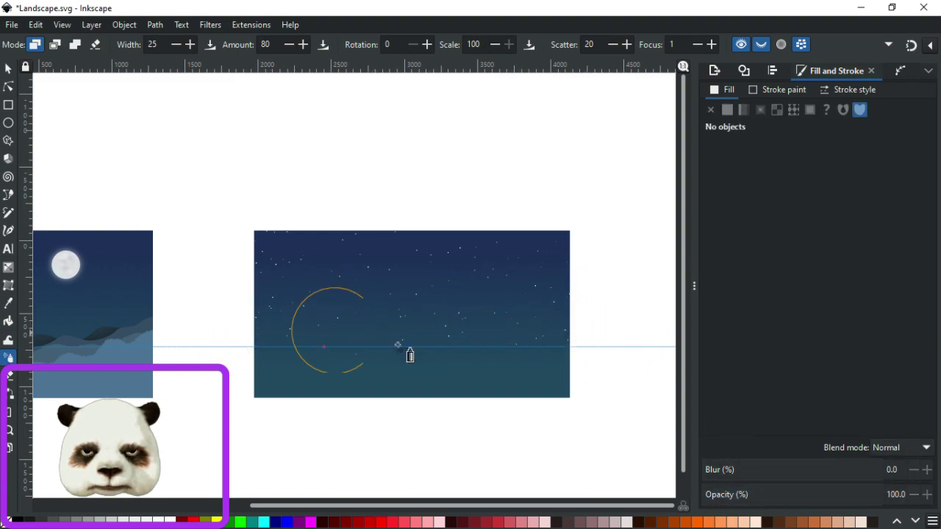
Examine the size and distribution of the sprayed stars across the duplicated sky and compare them with the scene.
{"action": "scroll", "coordinate": [515, 356], "scroll_direction": "up", "scroll_amount": 3, "text": "ctrl"}
{"action": "scroll", "coordinate": [506, 357], "scroll_direction": "down", "scroll_amount": 3, "text": "ctrl"}
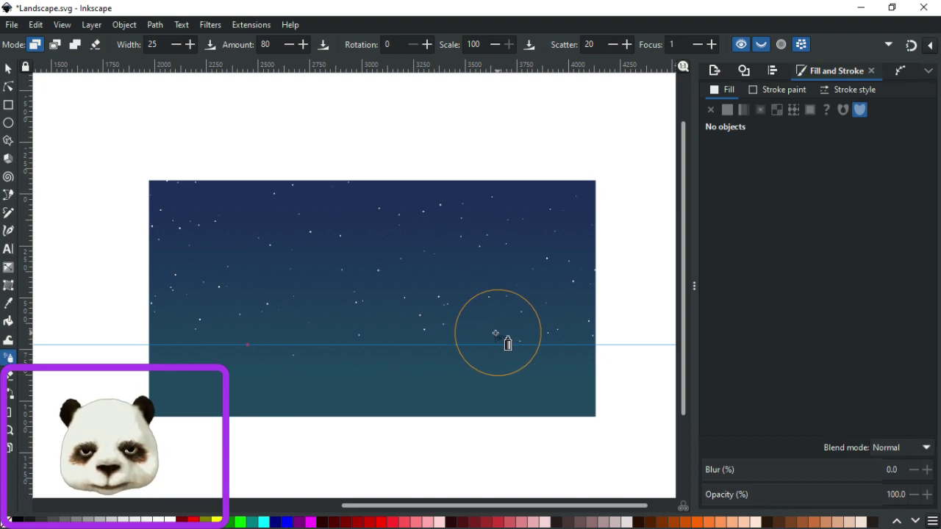
{"action": "scroll", "coordinate": [420, 332], "scroll_direction": "down", "scroll_amount": 3, "text": "ctrl"}
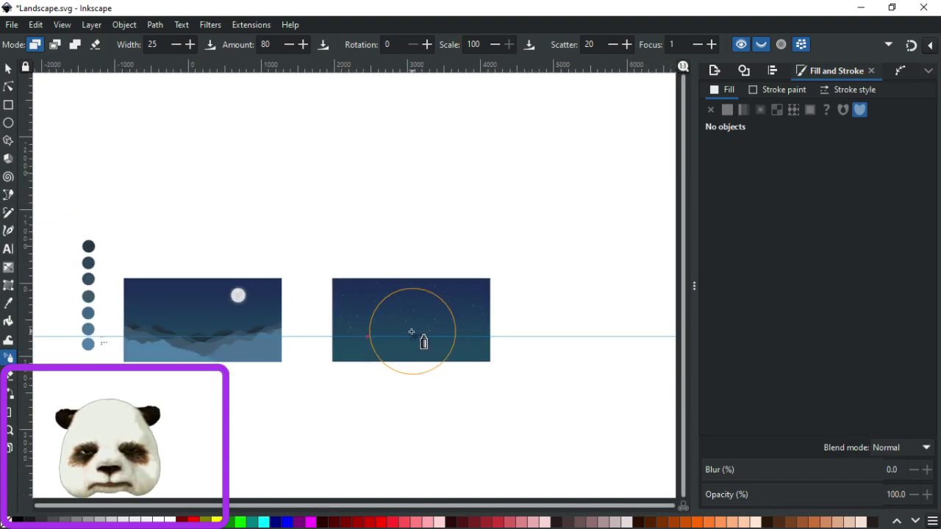
{"action": "scroll", "coordinate": [412, 332], "scroll_direction": "up", "scroll_amount": 1, "text": "ctrl"}
{"action": "scroll", "coordinate": [411, 332], "scroll_direction": "down", "scroll_amount": 1, "text": "ctrl"}
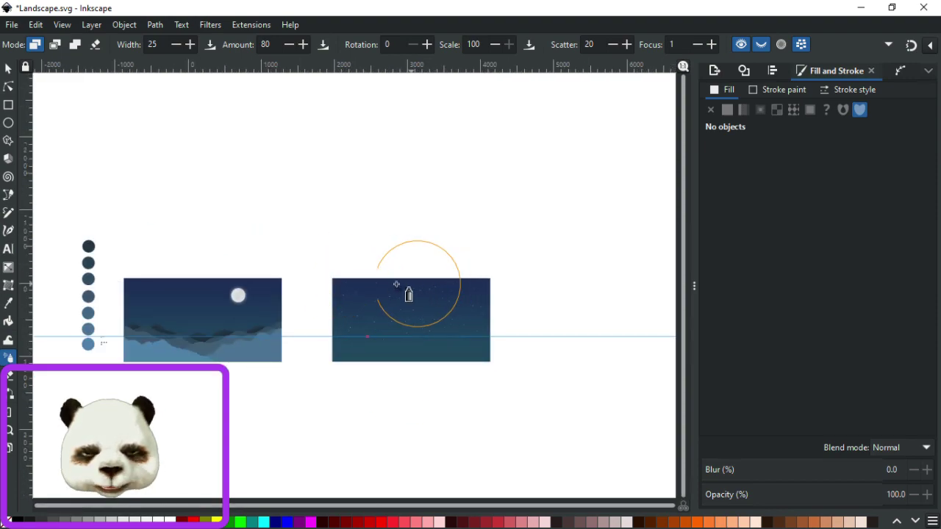
{"action": "scroll", "coordinate": [361, 294], "scroll_direction": "up", "scroll_amount": 3, "text": "ctrl"}
{"action": "scroll", "coordinate": [351, 298], "scroll_direction": "down", "scroll_amount": 1, "text": "ctrl"}
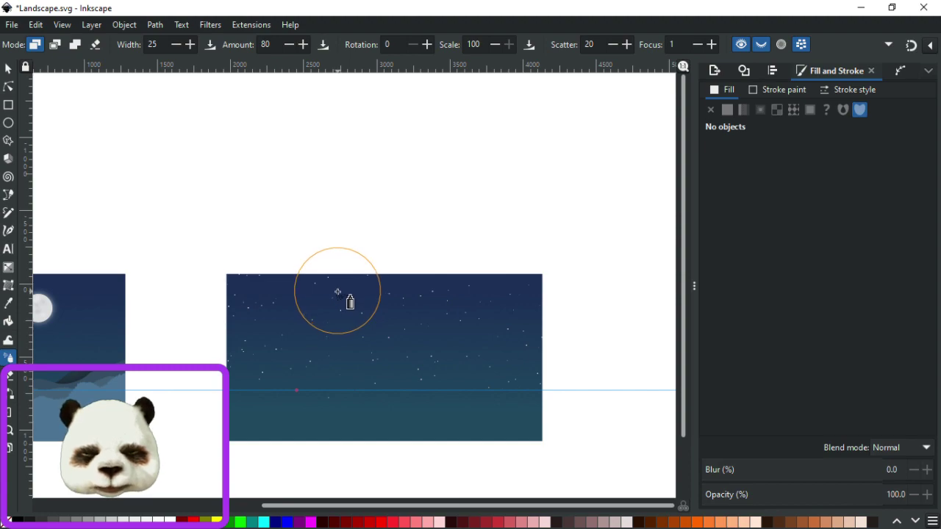
{"action": "scroll", "coordinate": [337, 292], "scroll_direction": "up", "scroll_amount": 2, "text": "ctrl"}
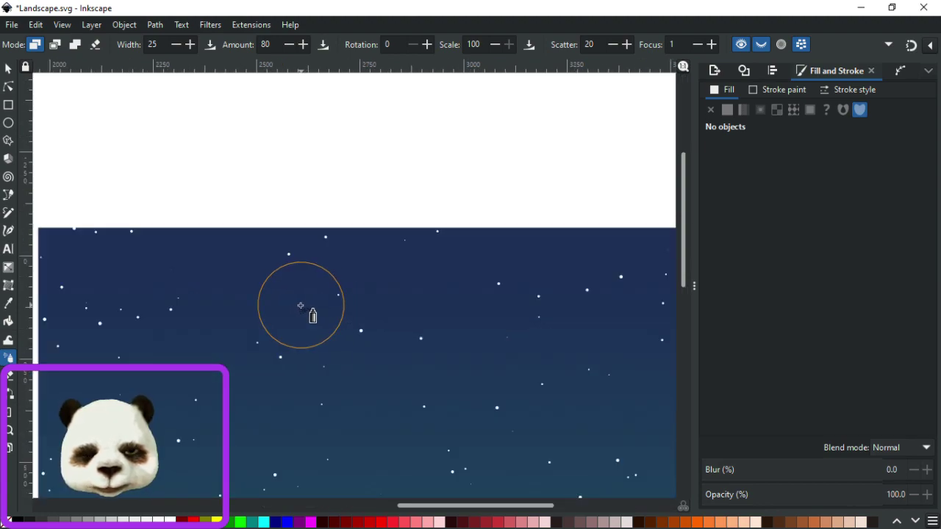
{"action": "scroll", "coordinate": [301, 306], "scroll_direction": "down", "scroll_amount": 3, "text": "ctrl"}
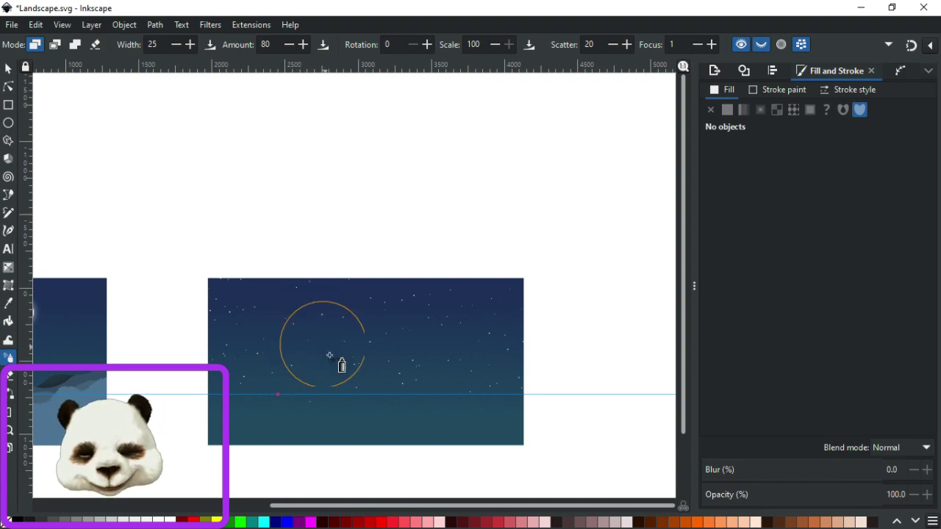
{"action": "scroll", "coordinate": [291, 367], "scroll_direction": "down", "scroll_amount": 2, "text": "ctrl"}
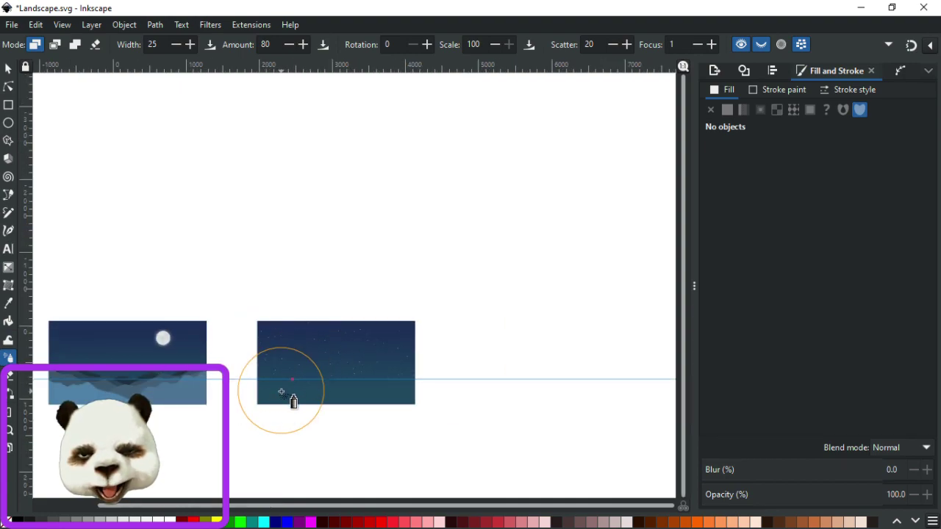
{"action": "scroll", "coordinate": [293, 401], "scroll_direction": "up", "scroll_amount": 4, "text": "ctrl"}
{"action": "scroll", "coordinate": [405, 238], "scroll_direction": "up", "scroll_amount": 3}
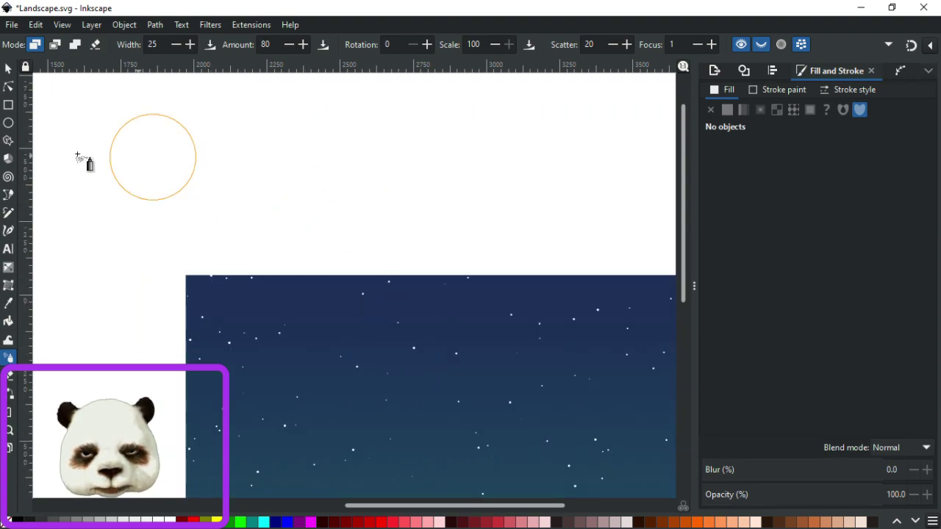
Delete the stars that lie along the top edge of the duplicated sky rectangle.
{"action": "left_click", "coordinate": [8, 87]}
{"action": "left_click", "coordinate": [201, 254]}
{"action": "left_click_drag", "start_coordinate": [202, 254], "coordinate": [282, 299]}
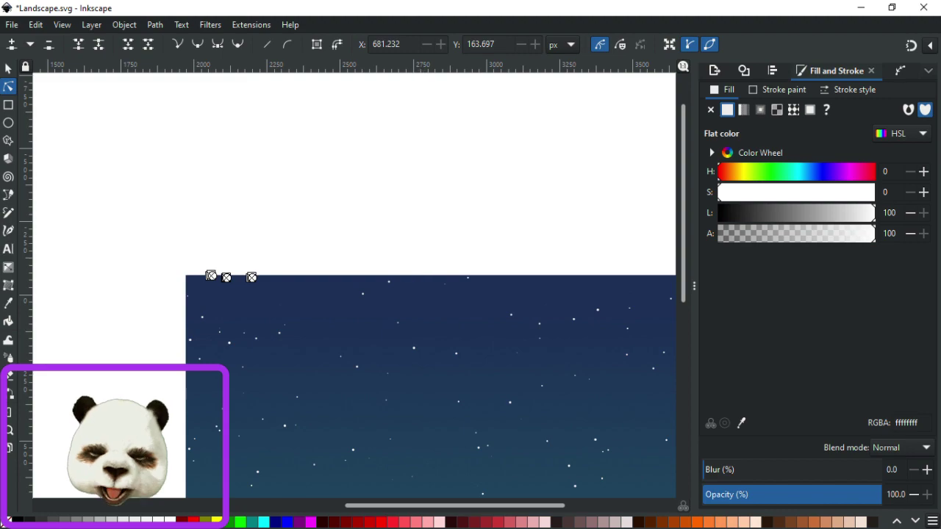
{"action": "left_click", "coordinate": [8, 69]}
{"action": "left_click_drag", "start_coordinate": [421, 261], "coordinate": [497, 302]}
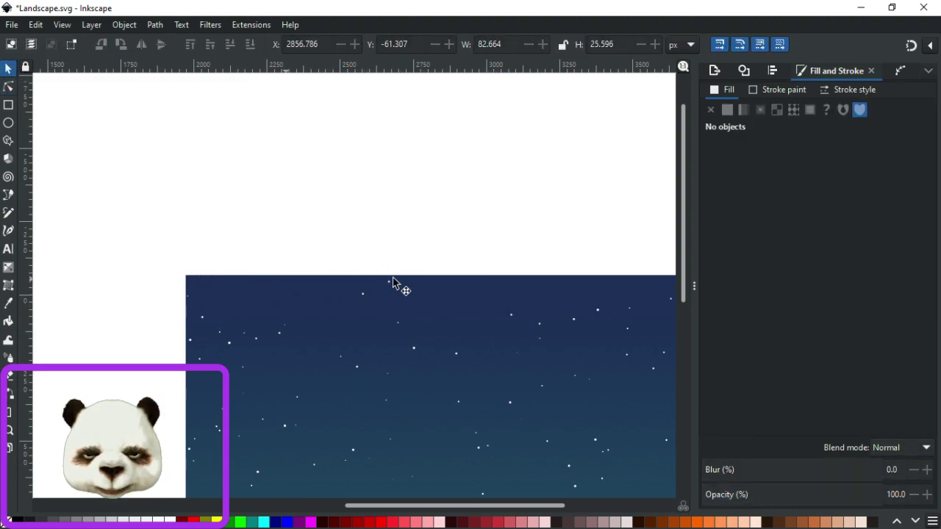
{"action": "mouse_move", "coordinate": [415, 293]}
{"action": "left_mouse_down"}
{"action": "mouse_move", "coordinate": [427, 298]}
{"action": "mouse_move", "coordinate": [420, 289]}
{"action": "left_mouse_up"}
{"action": "key", "text": "Escape"}
Delete the stars that touch the left edge of the duplicated sky rectangle.
{"action": "left_click_drag", "start_coordinate": [152, 279], "coordinate": [191, 348]}
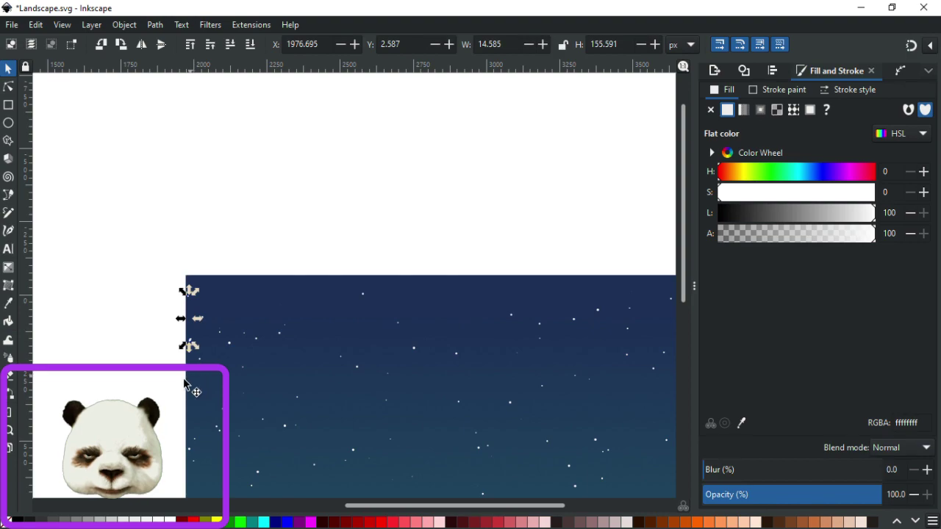
{"action": "key", "text": "Escape"}
{"action": "scroll", "coordinate": [168, 349], "scroll_direction": "down", "scroll_amount": 5}
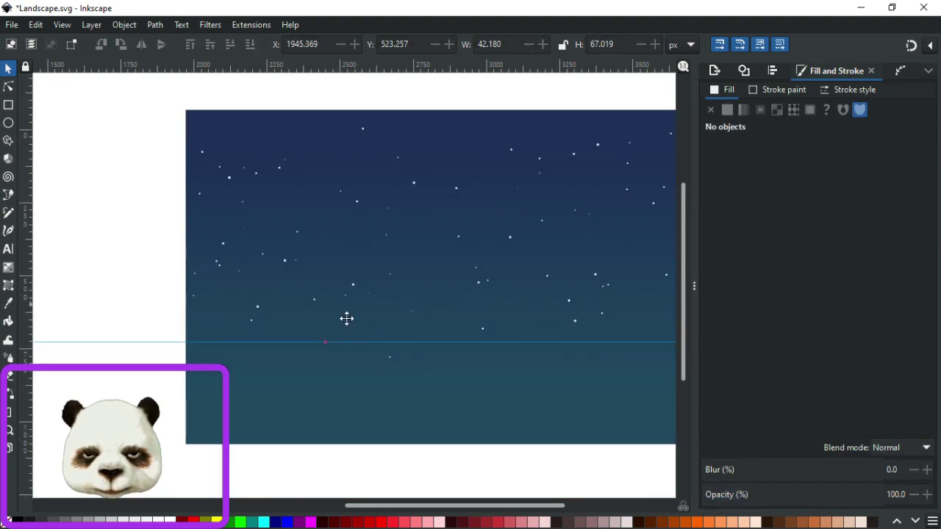
Delete the stars that touch the right edge of the duplicated sky rectangle.
{"action": "scroll", "coordinate": [309, 334], "scroll_direction": "right", "scroll_amount": 8}
{"action": "scroll", "coordinate": [309, 335], "scroll_direction": "up", "scroll_amount": 1}
{"action": "left_click", "coordinate": [493, 240]}
{"action": "left_click", "coordinate": [532, 280]}
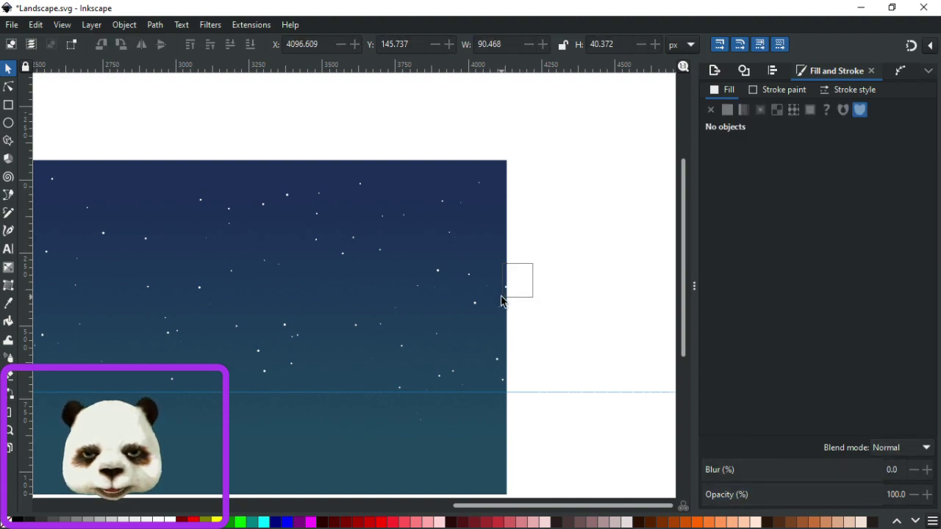
{"action": "left_click", "coordinate": [499, 394]}
{"action": "left_click", "coordinate": [554, 322]}
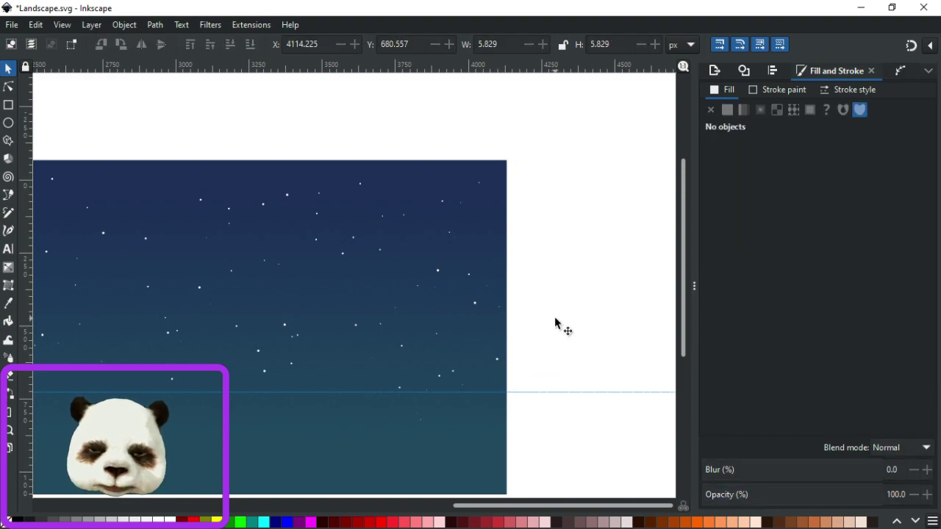
Delete the stray white stars outside the right side of the duplicated sky rectangle.
{"action": "scroll", "coordinate": [555, 319], "scroll_direction": "down", "scroll_amount": 4}
{"action": "scroll", "coordinate": [555, 318], "scroll_direction": "up", "scroll_amount": 2}
{"action": "scroll", "coordinate": [555, 319], "scroll_direction": "down", "scroll_amount": 1}
{"action": "left_click_drag", "start_coordinate": [309, 254], "coordinate": [588, 379]}
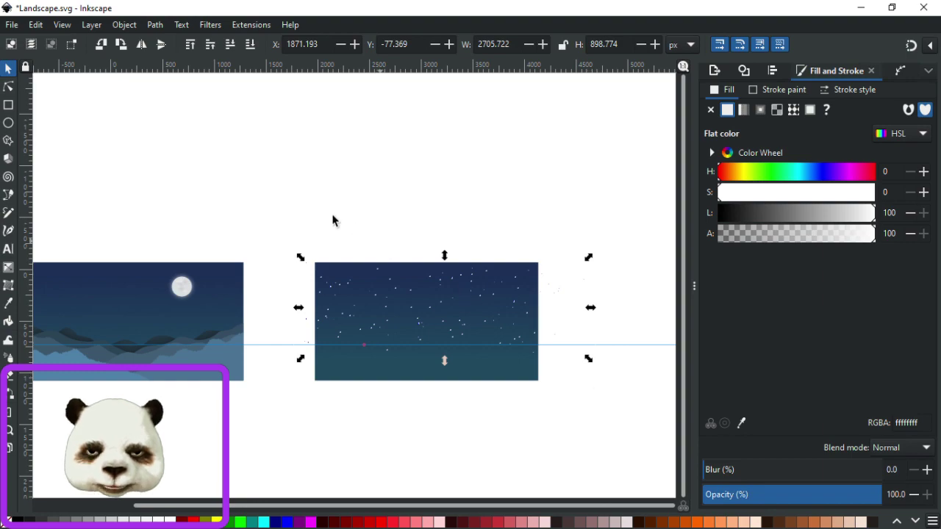
{"action": "left_click_drag", "start_coordinate": [277, 212], "coordinate": [572, 355]}
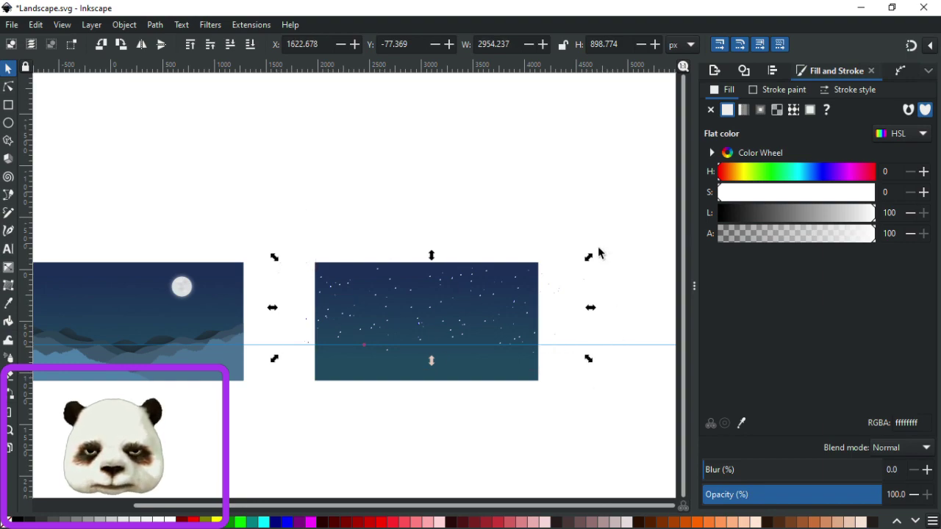
{"action": "left_click", "coordinate": [631, 224]}
{"action": "mouse_move", "coordinate": [632, 223]}
{"action": "left_mouse_down"}
{"action": "mouse_move", "coordinate": [542, 349]}
{"action": "mouse_move", "coordinate": [539, 374]}
{"action": "mouse_move", "coordinate": [557, 364]}
{"action": "left_mouse_up"}
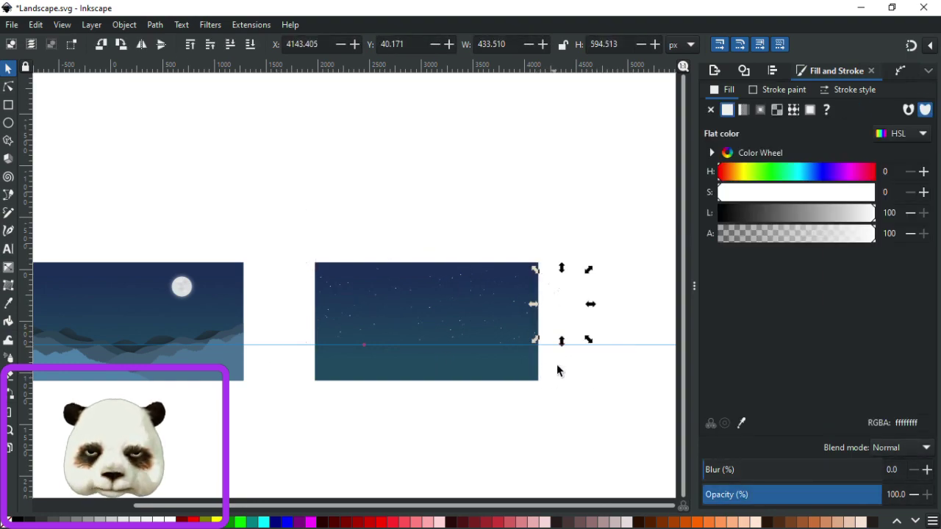
{"action": "left_click", "coordinate": [563, 360]}
Delete the stray white stars outside the left side and above the duplicated sky rectangle.
{"action": "left_click_drag", "start_coordinate": [267, 235], "coordinate": [319, 378]}
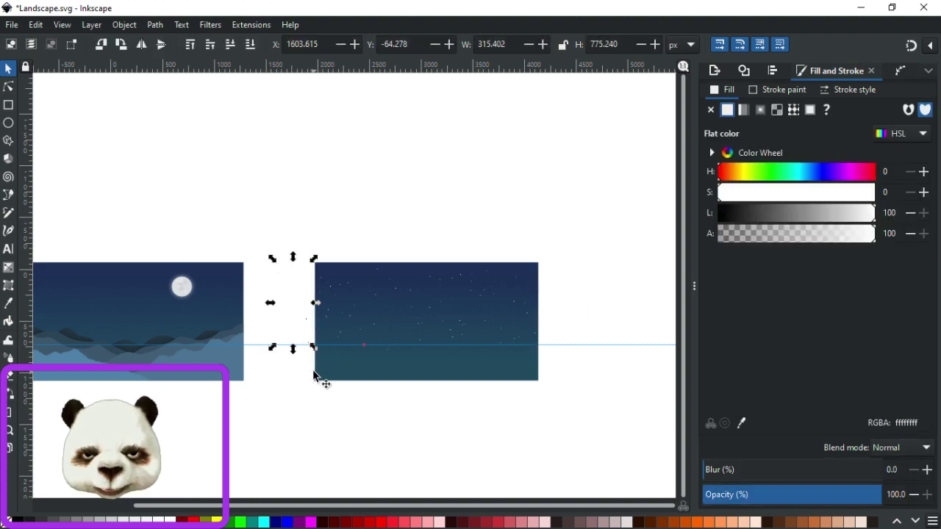
{"action": "left_click", "coordinate": [266, 214]}
{"action": "left_click_drag", "start_coordinate": [266, 213], "coordinate": [567, 261]}
{"action": "left_click", "coordinate": [547, 293]}
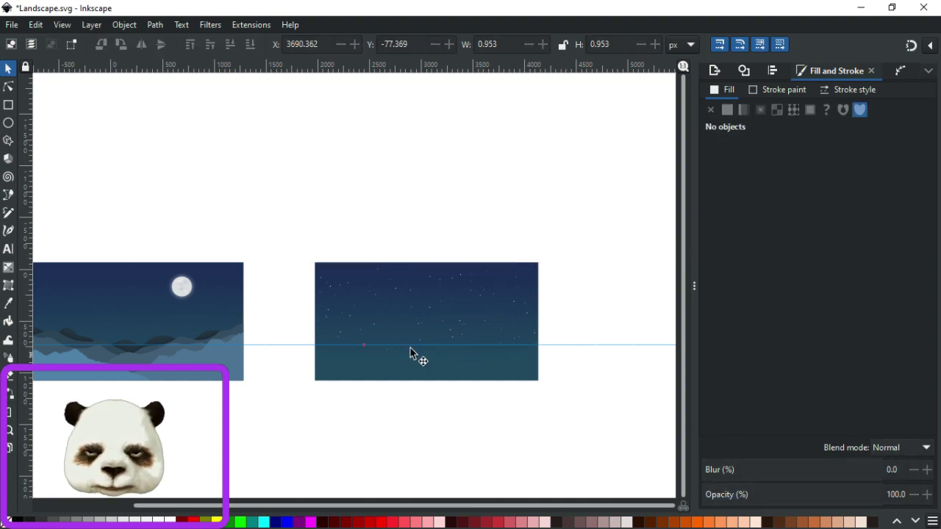
Select all remaining stars on the duplicated sky and move them horizontally over the moon landscape to about X -841 px.
{"action": "left_click_drag", "start_coordinate": [287, 238], "coordinate": [553, 371]}
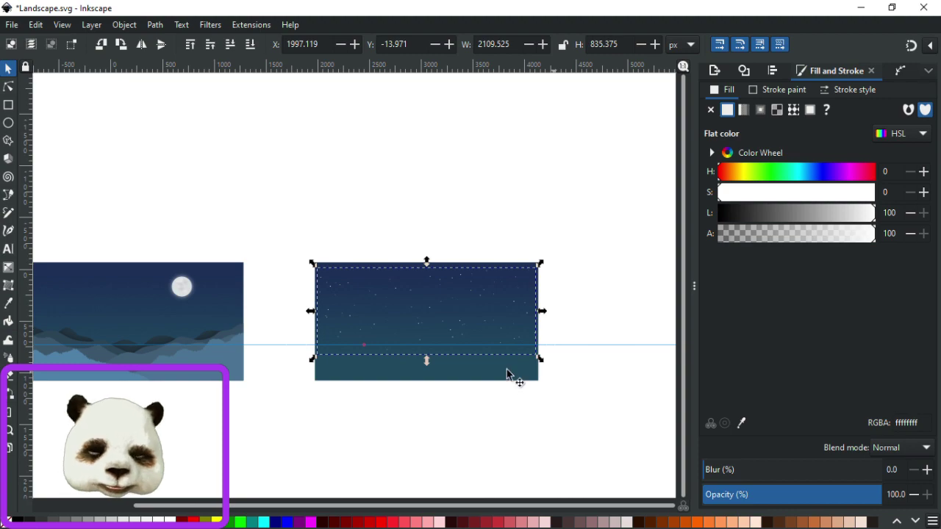
{"action": "scroll", "coordinate": [456, 323], "scroll_direction": "up", "scroll_amount": 5, "text": "ctrl"}
{"action": "scroll", "coordinate": [441, 327], "scroll_direction": "down", "scroll_amount": 6, "text": "ctrl"}
{"action": "scroll", "coordinate": [409, 330], "scroll_direction": "up", "scroll_amount": 3, "text": "ctrl"}
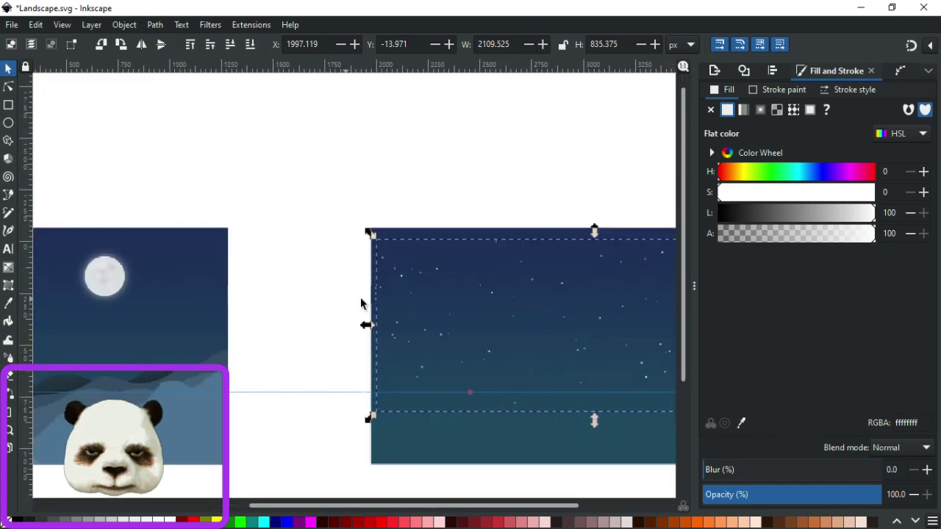
{"action": "scroll", "coordinate": [346, 309], "scroll_direction": "left", "scroll_amount": 4}
{"action": "scroll", "coordinate": [412, 316], "scroll_direction": "right", "scroll_amount": 10}
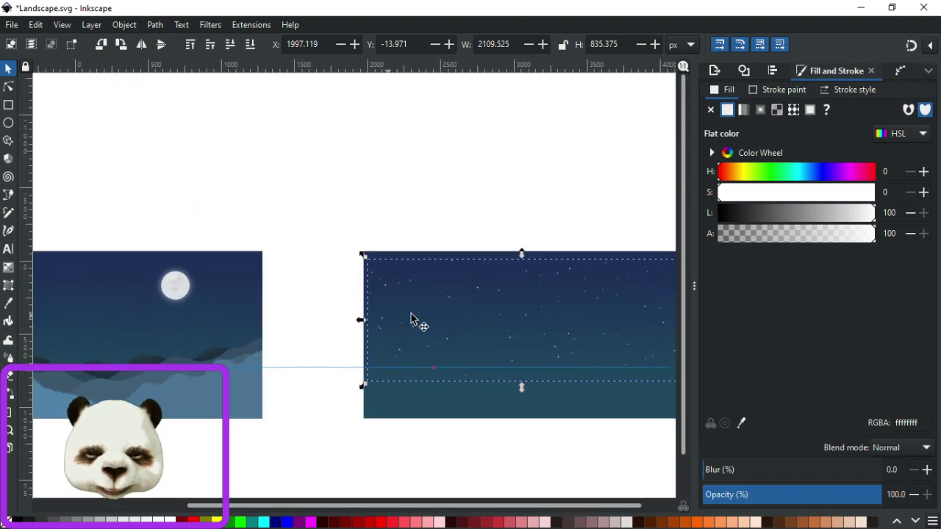
{"action": "scroll", "coordinate": [368, 320], "scroll_direction": "left", "scroll_amount": 8}
{"action": "scroll", "coordinate": [507, 320], "scroll_direction": "left", "scroll_amount": 2}
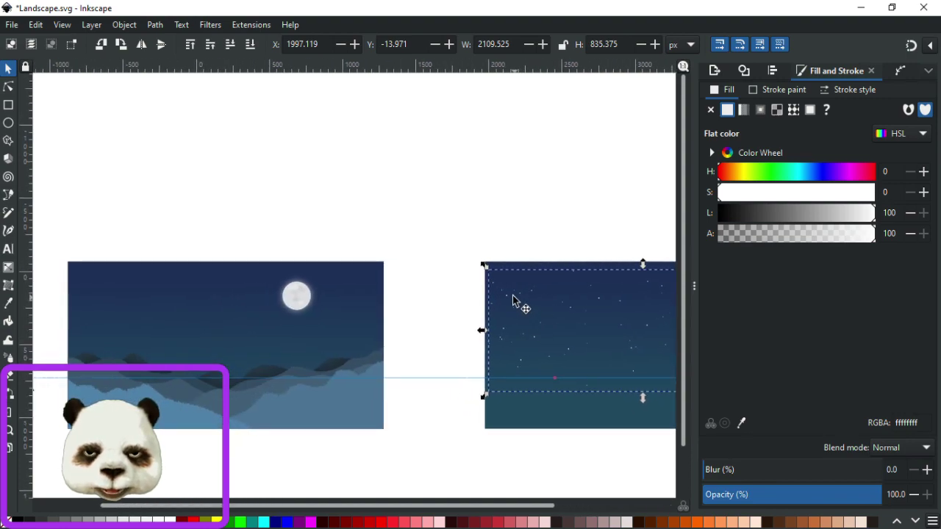
{"action": "scroll", "coordinate": [515, 304], "scroll_direction": "left", "scroll_amount": 1}
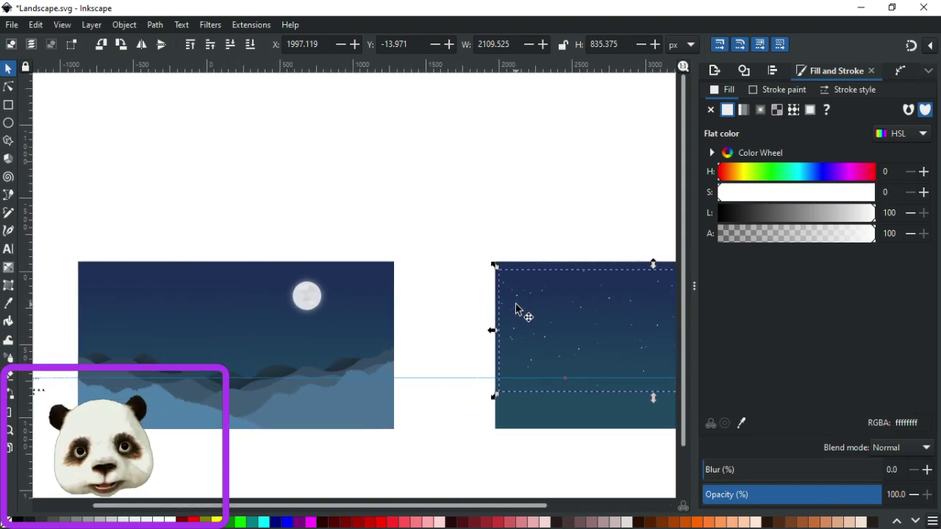
{"action": "scroll", "coordinate": [516, 304], "scroll_direction": "right", "scroll_amount": 1}
{"action": "key", "text": "shift+Left"}
{"action": "key", "text": "shift+Left"}
{"action": "key", "text": "Left"}
{"action": "key", "text": "Left"}
{"action": "key", "text": "Left"}
{"action": "key", "text": "Left"}
{"action": "key", "text": "Left"}
{"action": "key", "text": "Left"}
{"action": "key", "text": "Left"}
{"action": "key", "text": "Left"}
{"action": "key", "text": "Left"}
{"action": "key", "text": "Left"}
{"action": "key", "text": "Left"}
{"action": "key", "text": "Left"}
{"action": "key", "text": "Left"}
{"action": "key", "text": "Left"}
{"action": "key", "text": "Left"}
{"action": "key", "text": "Left"}
{"action": "key", "text": "Left"}
{"action": "key", "text": "Left"}
{"action": "key", "text": "shift+Left"}
{"action": "key", "text": "shift+Left"}
{"action": "key", "text": "shift+Left"}
{"action": "key", "text": "shift+Left"}
{"action": "key", "text": "shift+Left"}
{"action": "key", "text": "shift+Left"}
{"action": "key", "text": "shift+Left"}
{"action": "key", "text": "shift+Left"}
{"action": "key", "text": "shift+Left"}
{"action": "key", "text": "shift+Left"}
{"action": "key", "text": "shift+Left"}
{"action": "key", "text": "shift+Left"}
{"action": "key", "text": "shift+Left"}
{"action": "key", "text": "shift+Left"}
{"action": "key", "text": "shift+Left"}
{"action": "key", "text": "shift+Left"}
{"action": "key", "text": "shift+Left"}
{"action": "key", "text": "shift+Left"}
{"action": "key", "text": "shift+Left"}
{"action": "key", "text": "shift+Left"}
{"action": "key", "text": "shift+Left"}
{"action": "key", "text": "shift+Left"}
{"action": "key", "text": "shift+Left"}
{"action": "key", "text": "shift+Left"}
{"action": "key", "text": "shift+Left"}
{"action": "key", "text": "shift+Left"}
{"action": "key", "text": "shift+Left"}
{"action": "key", "text": "shift+Left"}
{"action": "key", "text": "shift+Left"}
{"action": "key", "text": "shift+Left"}
{"action": "key", "text": "shift+Left"}
{"action": "key", "text": "shift+Left"}
{"action": "key", "text": "shift+Left"}
{"action": "key", "text": "shift+Left"}
{"action": "key", "text": "shift+Left"}
{"action": "key", "text": "shift+Left"}
{"action": "key", "text": "shift+Left"}
{"action": "key", "text": "shift+Left"}
{"action": "key", "text": "shift+Left"}
{"action": "key", "text": "shift+Left"}
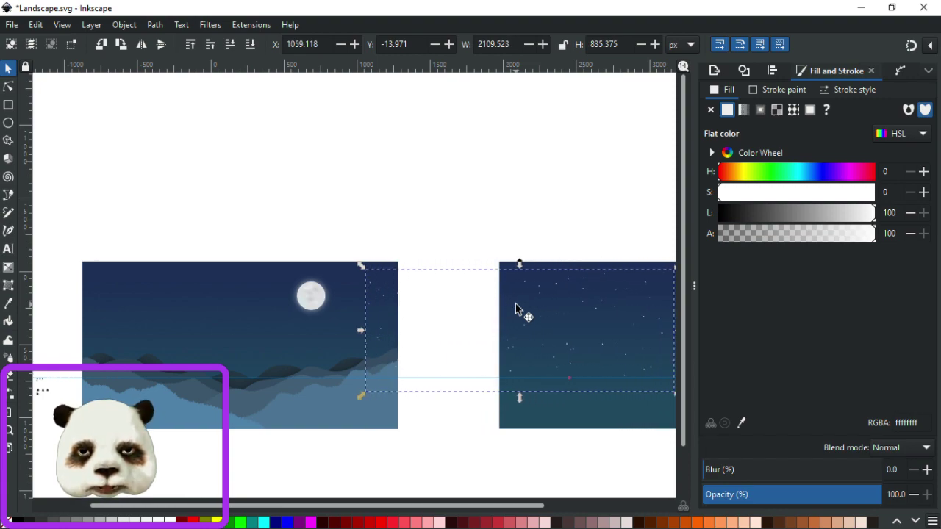
{"action": "key", "text": "shift+Left"}
{"action": "key", "text": "shift+Left"}
{"action": "key", "text": "shift+Left"}
{"action": "key", "text": "shift+Left"}
{"action": "key", "text": "shift+Left"}
{"action": "key", "text": "shift+Left"}
{"action": "key", "text": "shift+Left"}
{"action": "key", "text": "shift+Left"}
{"action": "key", "text": "shift+Left"}
{"action": "key", "text": "shift+Left"}
{"action": "key", "text": "shift+Left"}
{"action": "key", "text": "shift+Left"}
{"action": "key", "text": "shift+Left"}
{"action": "key", "text": "shift+Left"}
{"action": "key", "text": "shift+Left"}
{"action": "key", "text": "shift+Left"}
{"action": "key", "text": "shift+Left"}
{"action": "key", "text": "shift+Left"}
{"action": "key", "text": "shift+Left"}
{"action": "key", "text": "shift+Left"}
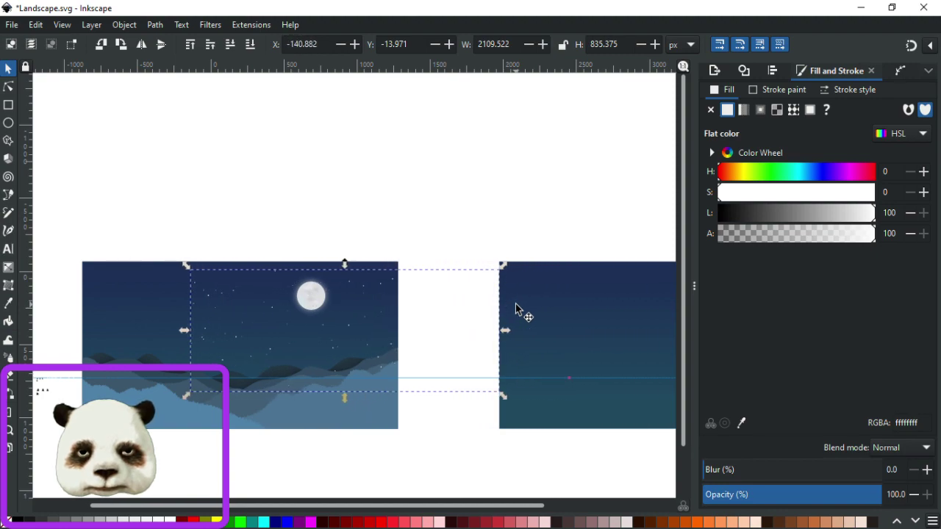
{"action": "key", "text": "shift+Right"}
{"action": "key", "text": "shift+Right"}
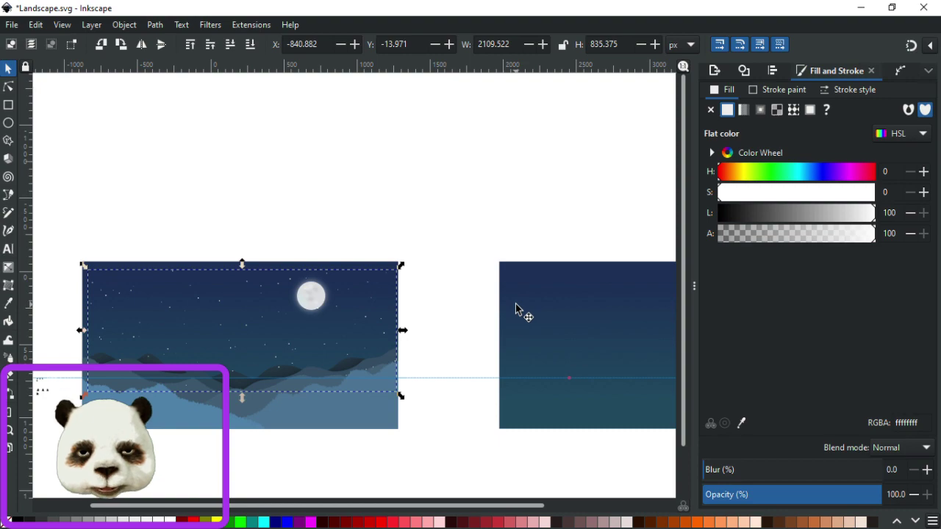
Nudge the stars up and left to about X -861, Y -44 px so they fit the landscape's sky.
{"action": "key", "text": "Up"}
{"action": "key", "text": "Up"}
{"action": "key", "text": "Up"}
{"action": "key", "text": "Up"}
{"action": "key", "text": "Up"}
{"action": "key", "text": "Up"}
{"action": "key", "text": "Up"}
{"action": "key", "text": "Up"}
{"action": "key", "text": "Up"}
{"action": "key", "text": "Up"}
{"action": "key", "text": "Up"}
{"action": "key", "text": "Up"}
{"action": "key", "text": "Up"}
{"action": "key", "text": "Up"}
{"action": "key", "text": "Up"}
{"action": "key", "text": "shift+Left"}
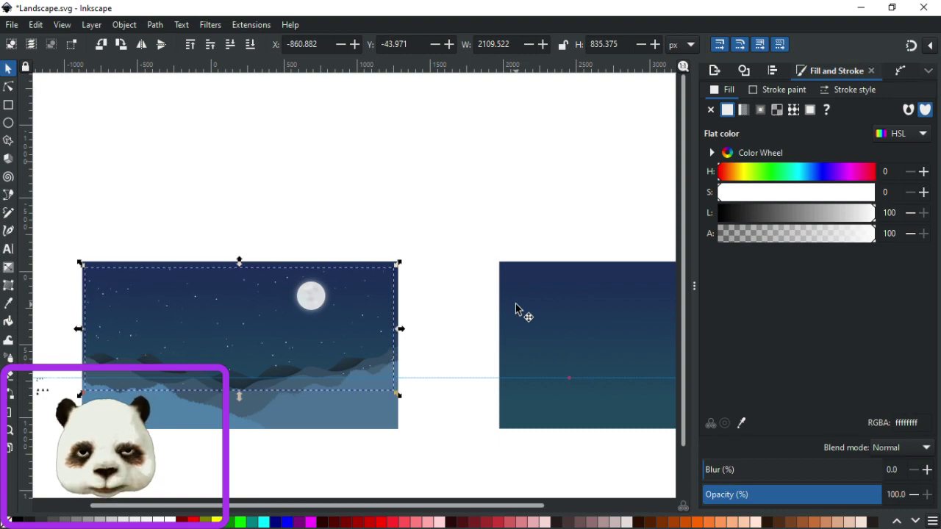
{"action": "scroll", "coordinate": [358, 360], "scroll_direction": "up", "scroll_amount": 2}
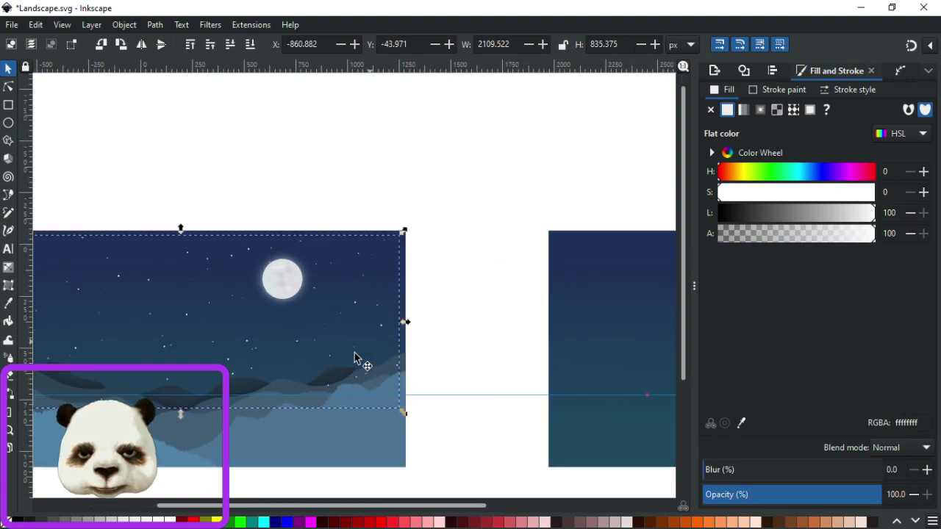
{"action": "left_click_drag", "start_coordinate": [370, 346], "coordinate": [617, 313]}
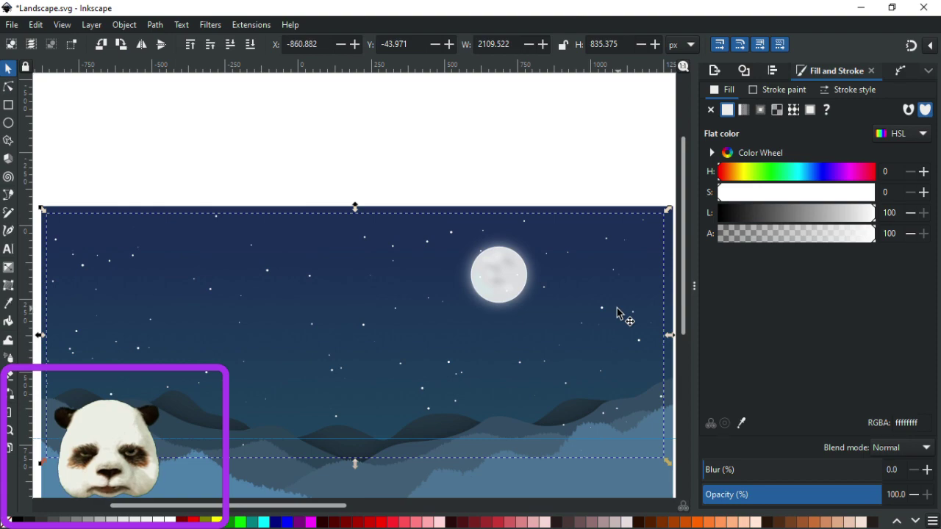
Nudge the selected stars slightly right and up to about X -857, Y -50 px.
{"action": "key", "text": "Right"}
{"action": "key", "text": "Up"}
{"action": "key", "text": "Up"}
{"action": "key", "text": "Right"}
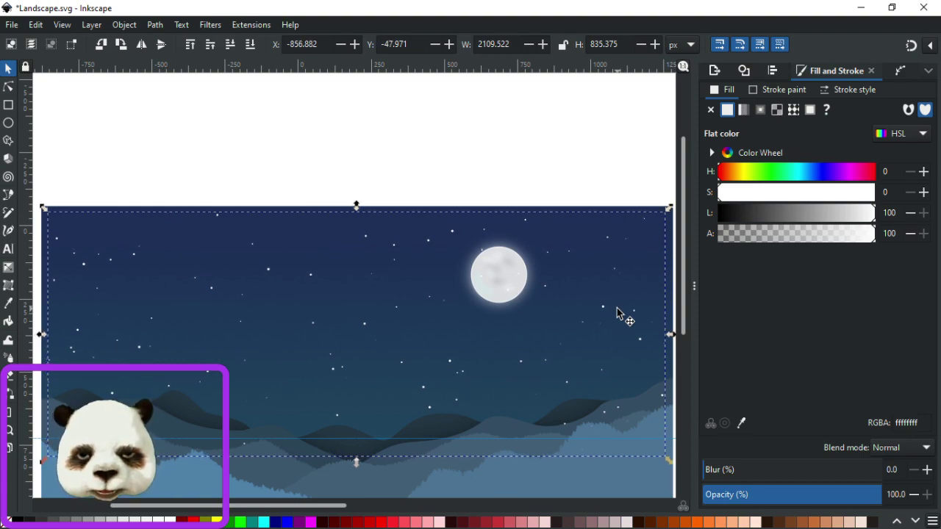
{"action": "key", "text": "Up"}
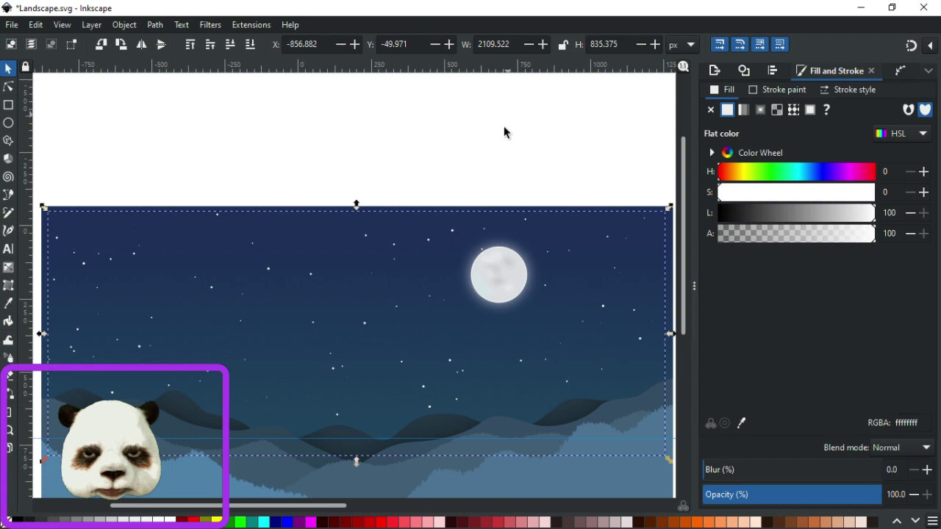
{"action": "scroll", "coordinate": [557, 206], "scroll_direction": "up", "scroll_amount": 2}
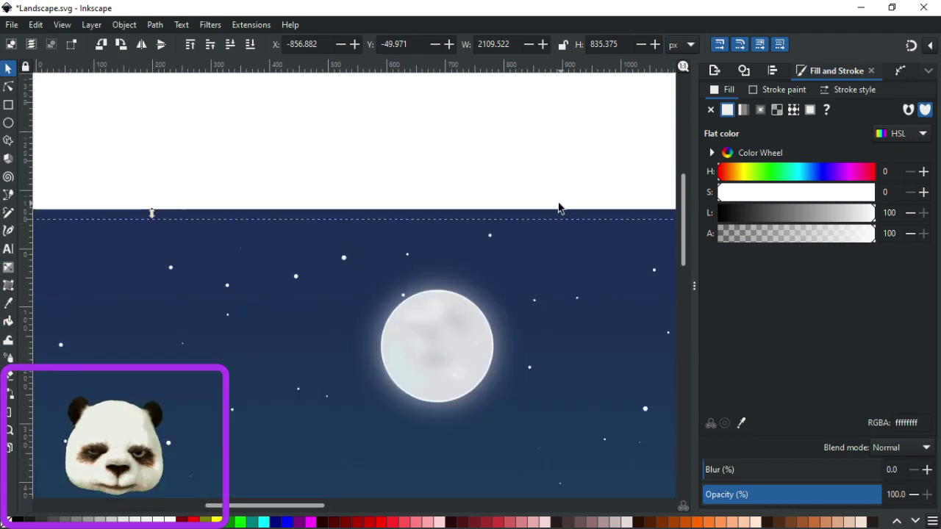
{"action": "scroll", "coordinate": [462, 272], "scroll_direction": "up", "scroll_amount": 2}
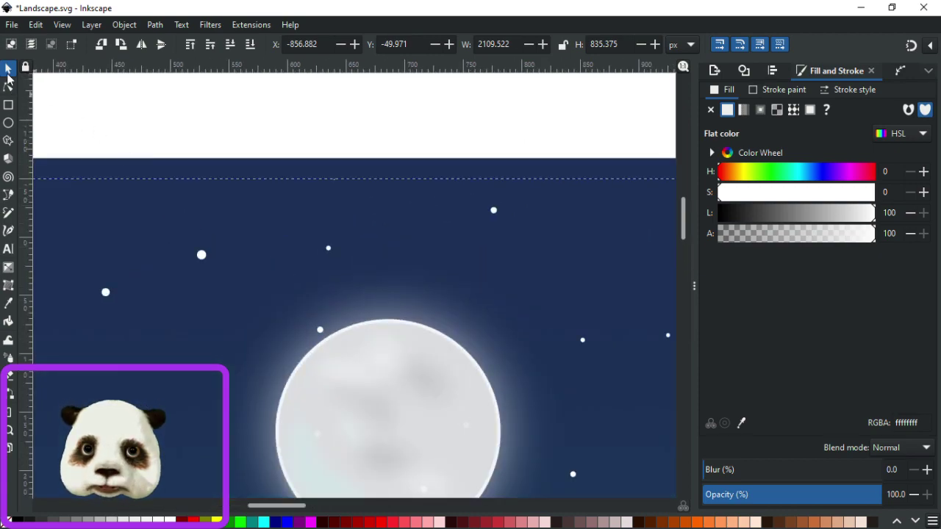
{"action": "left_click", "coordinate": [319, 332], "text": "alt"}
{"action": "left_click", "coordinate": [322, 336], "text": "alt"}
{"action": "left_click", "coordinate": [320, 335], "text": "alt"}
{"action": "left_click", "coordinate": [320, 335], "text": "alt"}
{"action": "left_click", "coordinate": [321, 335], "text": "alt"}
{"action": "left_click", "coordinate": [320, 333], "text": "alt"}
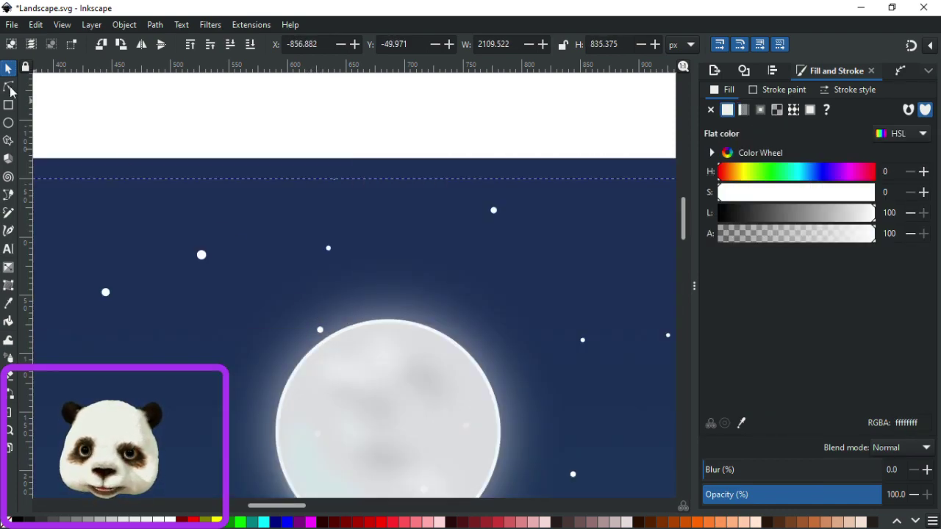
{"action": "left_click", "coordinate": [8, 86]}
{"action": "left_click_drag", "start_coordinate": [298, 314], "coordinate": [342, 347]}
{"action": "left_click", "coordinate": [8, 68]}
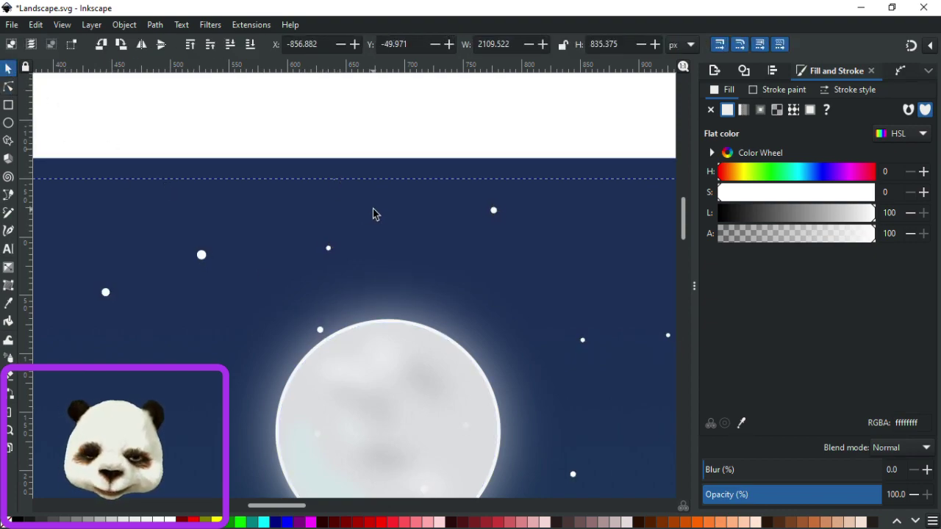
{"action": "key", "text": "Delete"}
{"action": "key", "text": "ctrl+z"}
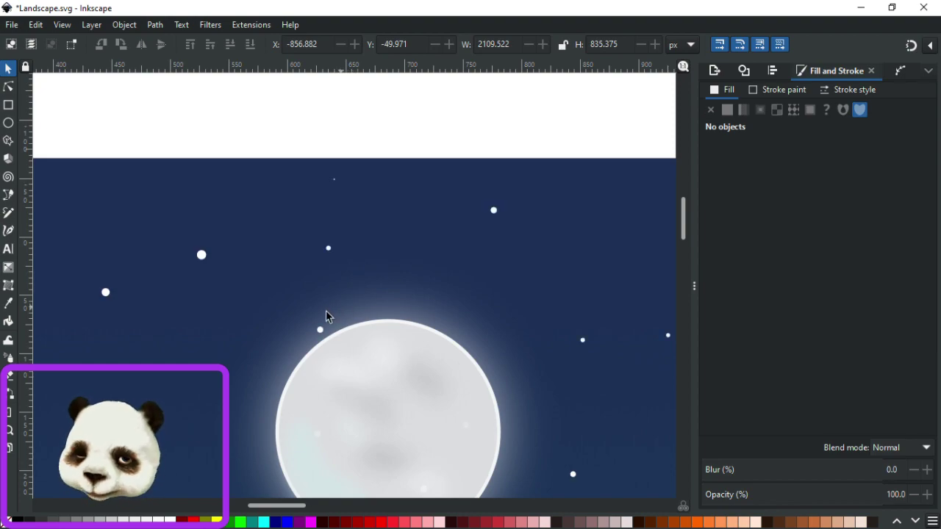
Delete the nodes of the star touching the moon's upper-left edge and of the three stars lying over the moon.
{"action": "left_click", "coordinate": [9, 87]}
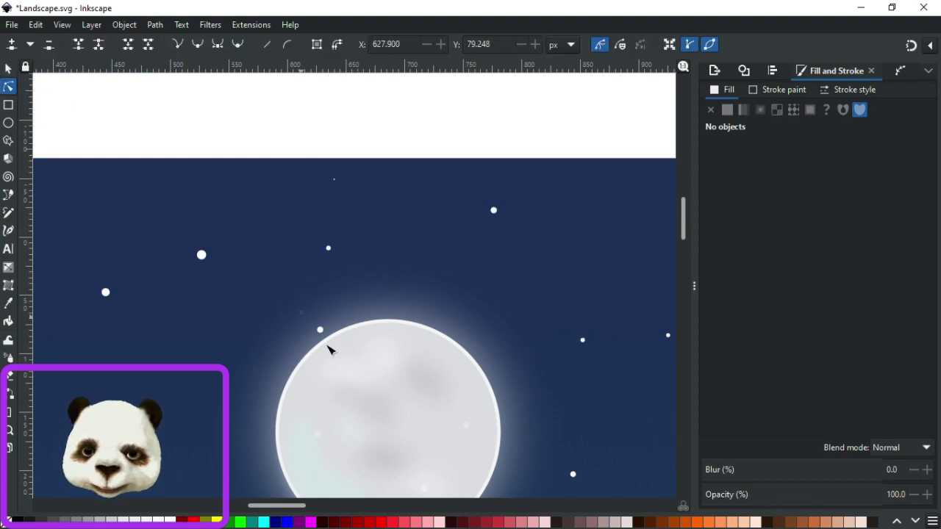
{"action": "left_click", "coordinate": [321, 331]}
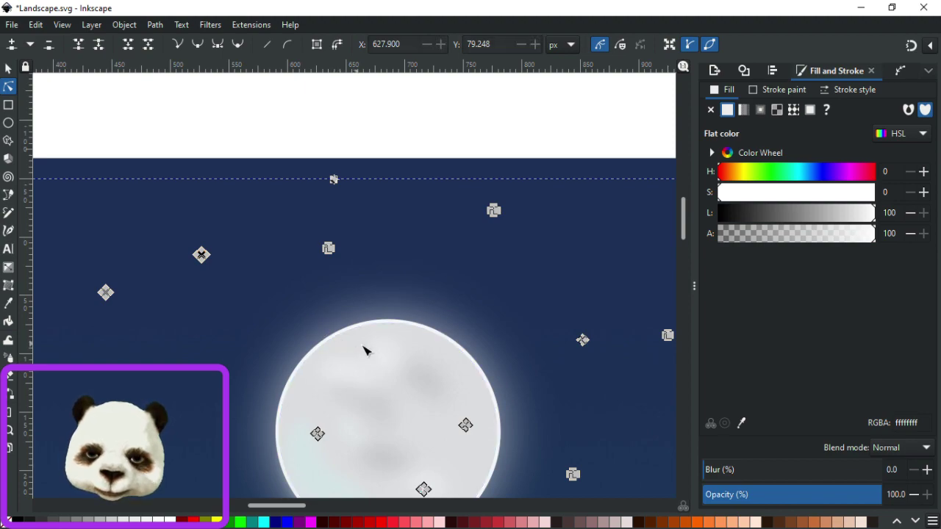
{"action": "scroll", "coordinate": [368, 348], "scroll_direction": "down", "scroll_amount": 5}
{"action": "left_click_drag", "start_coordinate": [258, 169], "coordinate": [513, 326]}
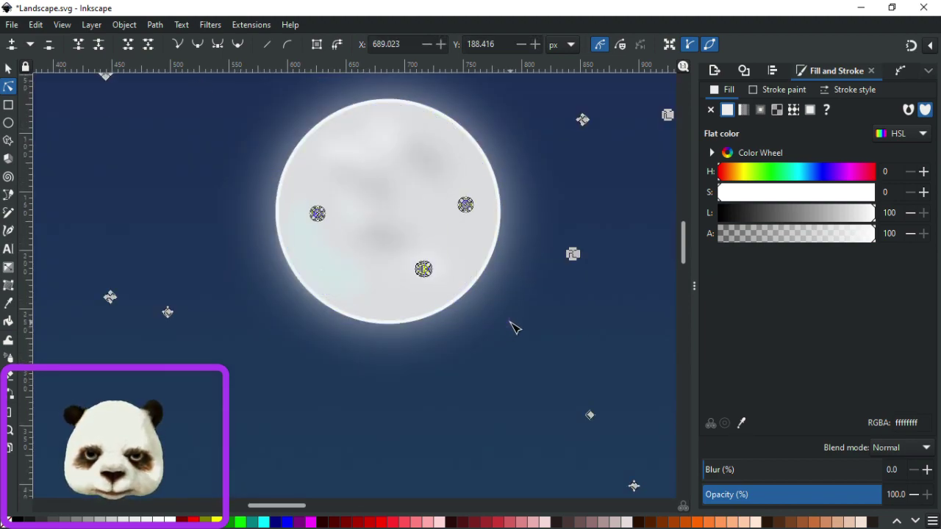
Delete the nodes of all stars overlapping the hills in the right part of the landscape.
{"action": "scroll", "coordinate": [498, 309], "scroll_direction": "down", "scroll_amount": 4}
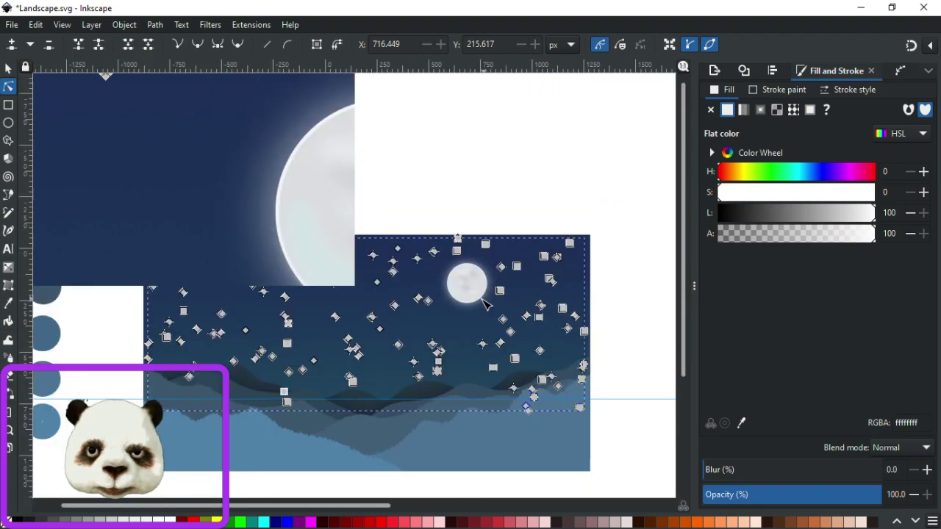
{"action": "scroll", "coordinate": [460, 353], "scroll_direction": "up", "scroll_amount": 3}
{"action": "scroll", "coordinate": [640, 367], "scroll_direction": "down", "scroll_amount": 2}
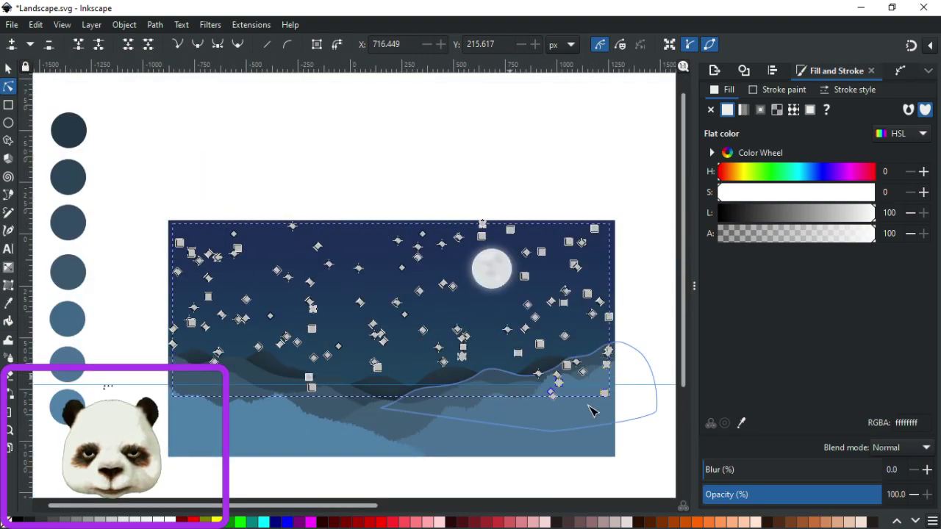
{"action": "scroll", "coordinate": [661, 393], "scroll_direction": "up", "scroll_amount": 2}
{"action": "scroll", "coordinate": [621, 309], "scroll_direction": "up", "scroll_amount": 1}
{"action": "left_click_drag", "start_coordinate": [603, 250], "coordinate": [308, 425]}
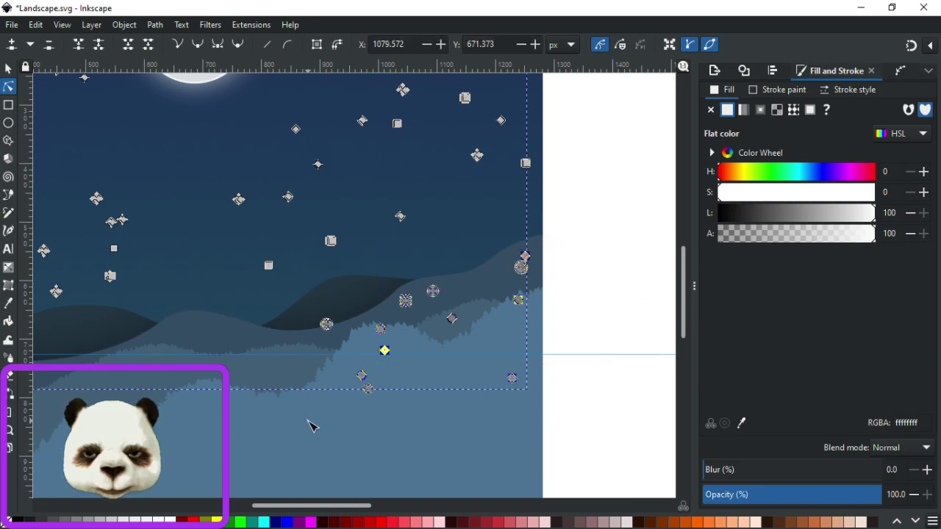
Delete the nodes of the stars overlapping the hills in the left half of the landscape.
{"action": "scroll", "coordinate": [246, 393], "scroll_direction": "down", "scroll_amount": 5}
{"action": "scroll", "coordinate": [422, 382], "scroll_direction": "left", "scroll_amount": 3}
{"action": "scroll", "coordinate": [423, 382], "scroll_direction": "up", "scroll_amount": 4}
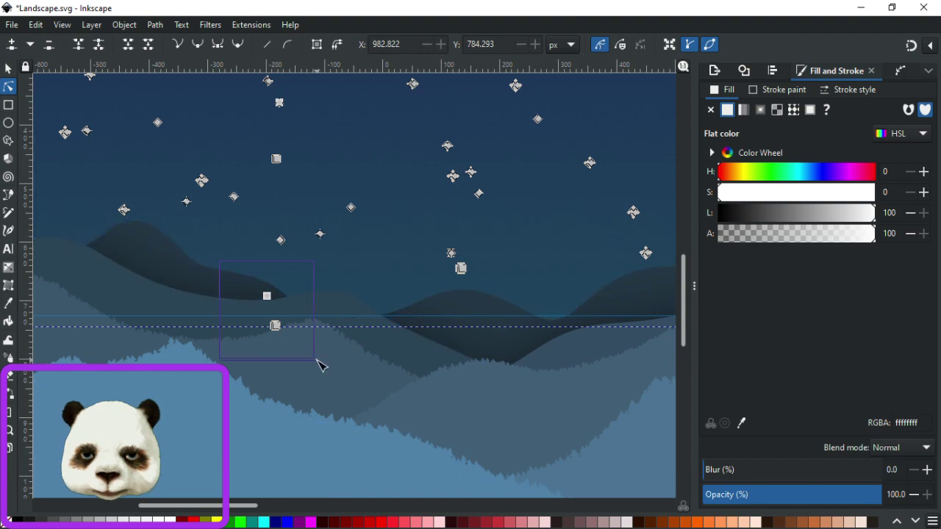
{"action": "left_click", "coordinate": [177, 311]}
{"action": "scroll", "coordinate": [546, 346], "scroll_direction": "left", "scroll_amount": 5}
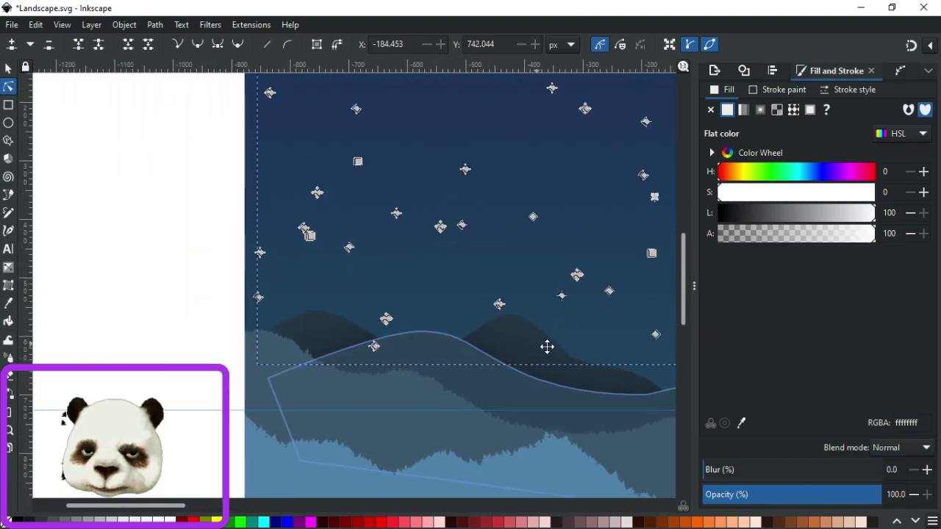
{"action": "left_click", "coordinate": [390, 350]}
{"action": "left_click", "coordinate": [424, 375]}
{"action": "left_click", "coordinate": [431, 372]}
{"action": "left_click", "coordinate": [431, 374]}
Leave node editing, deselect the stars and save the document.
{"action": "scroll", "coordinate": [433, 370], "scroll_direction": "down", "scroll_amount": 5}
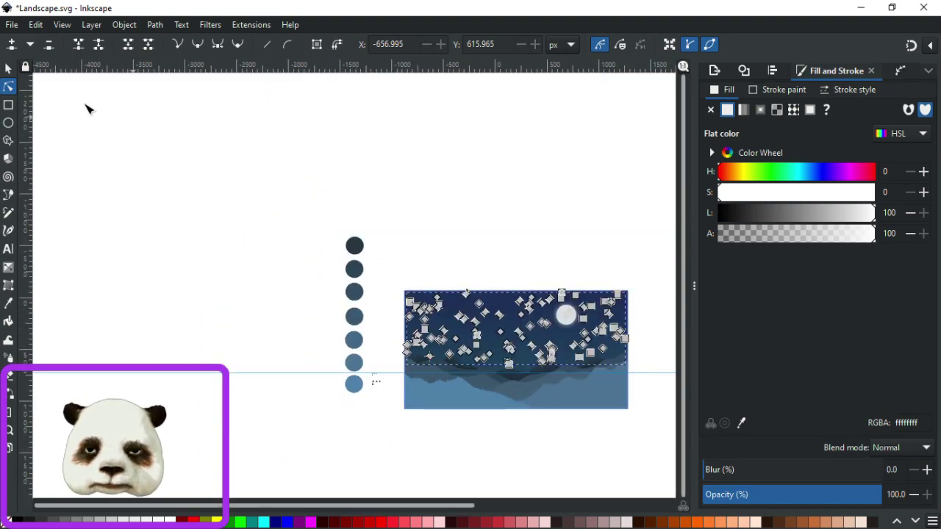
{"action": "left_click", "coordinate": [9, 69]}
{"action": "left_click", "coordinate": [195, 148]}
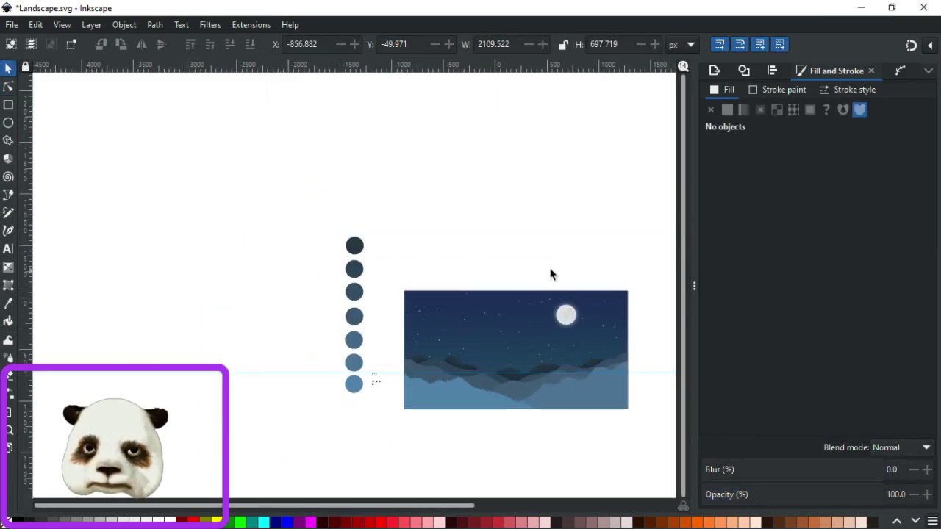
{"action": "scroll", "coordinate": [591, 317], "scroll_direction": "up", "scroll_amount": 2}
{"action": "key", "text": "ctrl+s"}
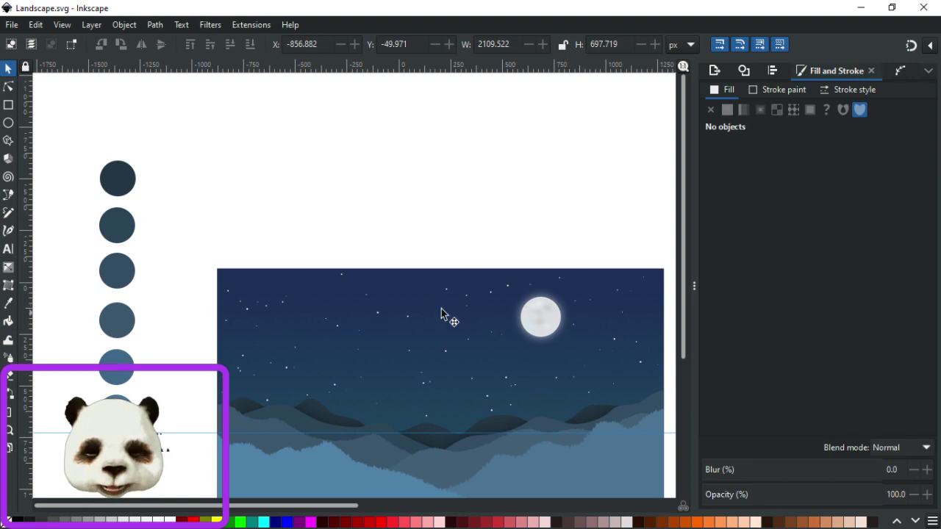
Duplicate the stars object in place and set the copy's blur to 10% for a glow.
{"action": "scroll", "coordinate": [401, 325], "scroll_direction": "up", "scroll_amount": 5}
{"action": "left_click", "coordinate": [390, 346]}
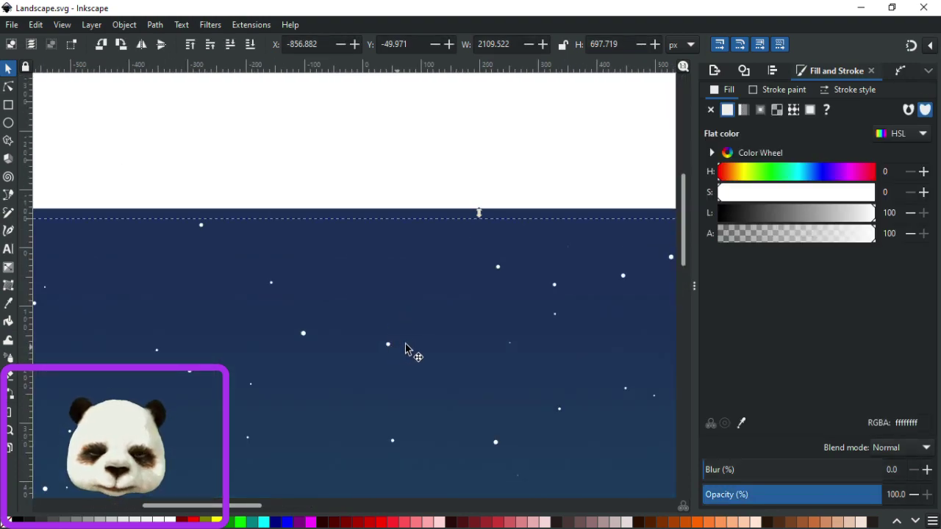
{"action": "scroll", "coordinate": [441, 335], "scroll_direction": "down", "scroll_amount": 5}
{"action": "scroll", "coordinate": [441, 356], "scroll_direction": "up", "scroll_amount": 4}
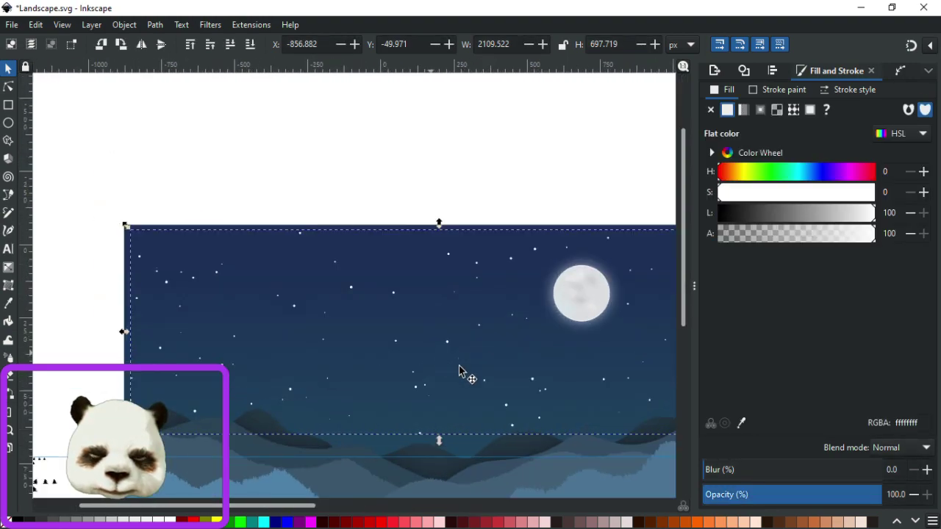
{"action": "left_click_drag", "start_coordinate": [728, 471], "coordinate": [737, 471]}
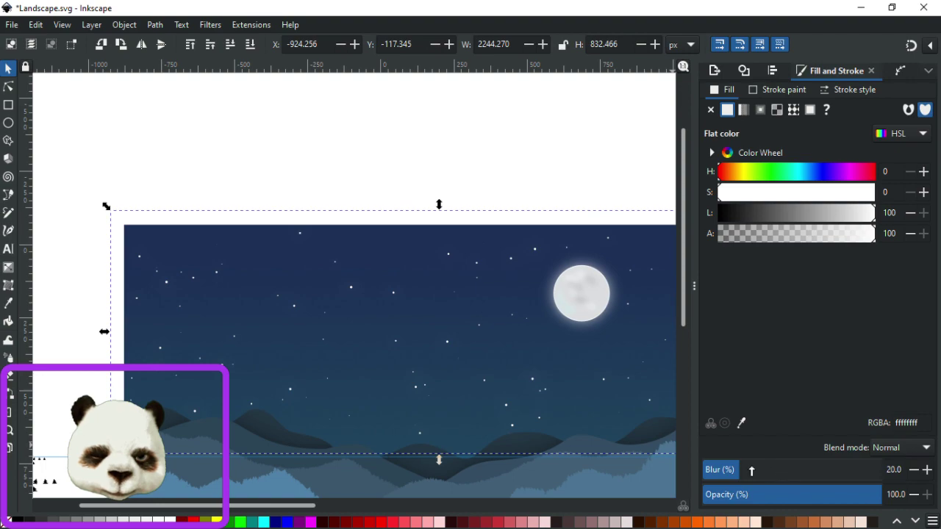
{"action": "left_click_drag", "start_coordinate": [751, 470], "coordinate": [724, 473]}
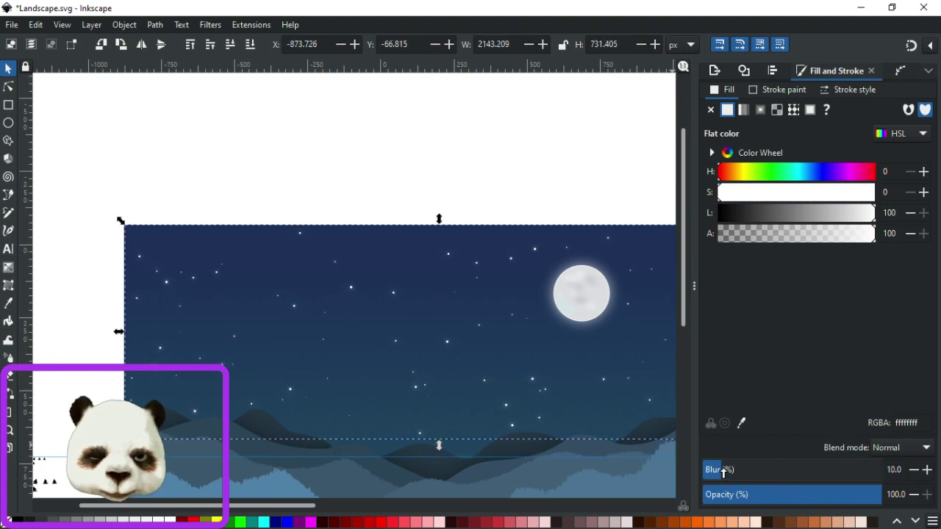
Lower the blurred star copy's opacity to 70% and check the glow against the night sky.
{"action": "left_click_drag", "start_coordinate": [863, 497], "coordinate": [822, 499]}
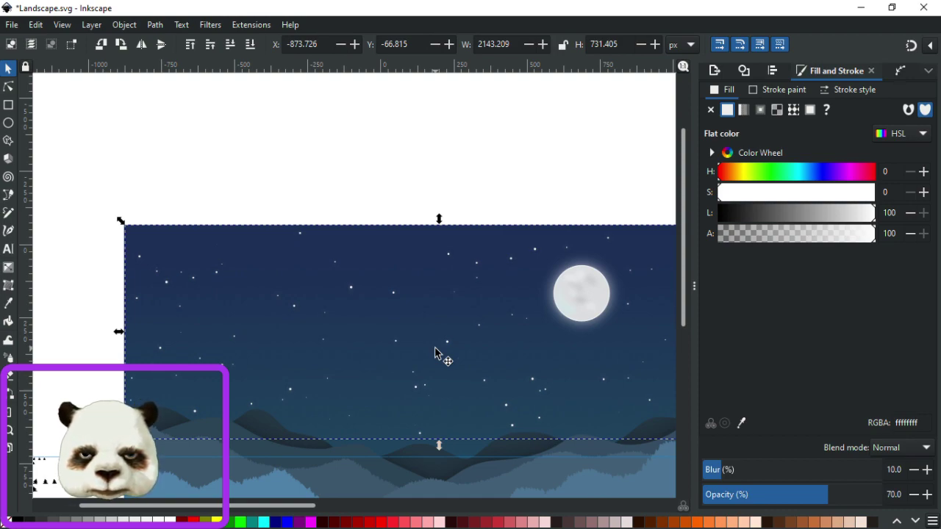
{"action": "scroll", "coordinate": [251, 324], "scroll_direction": "up", "scroll_amount": 2, "text": "ctrl"}
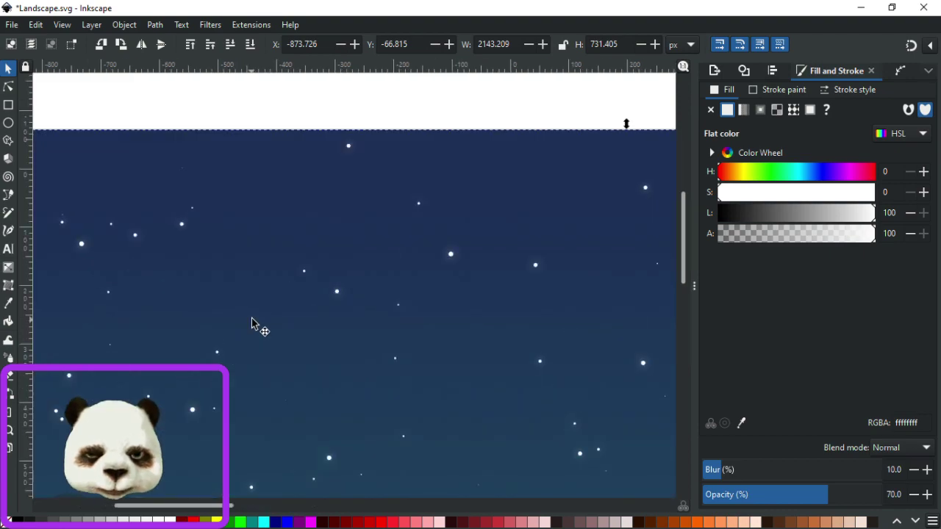
{"action": "scroll", "coordinate": [309, 318], "scroll_direction": "down", "scroll_amount": 3, "text": "ctrl"}
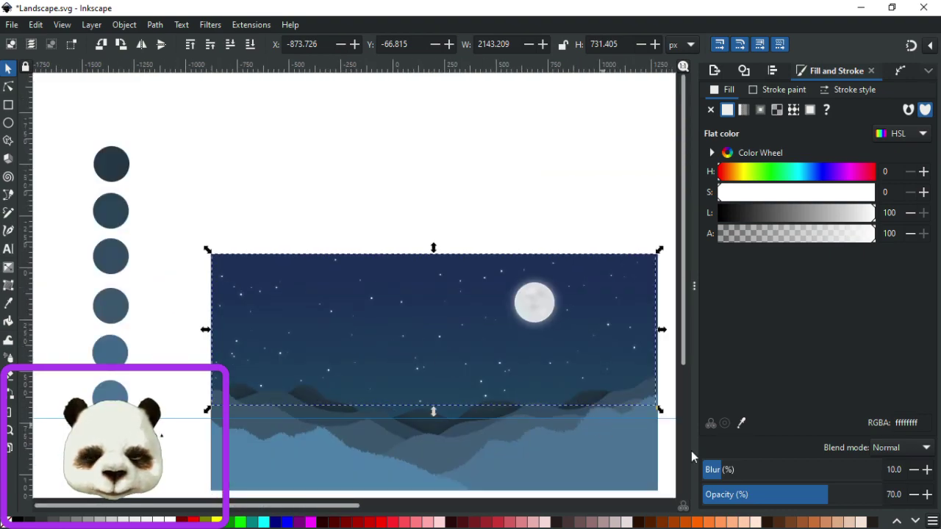
{"action": "scroll", "coordinate": [478, 383], "scroll_direction": "up", "scroll_amount": 2, "text": "ctrl"}
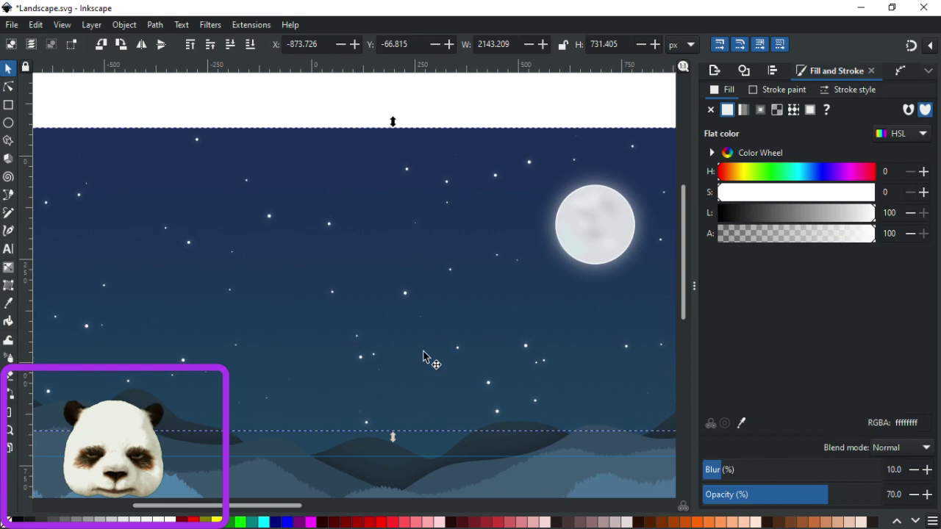
Select the original unblurred stars beneath the blurred copy and reduce their opacity to 50%.
{"action": "left_click", "coordinate": [359, 357], "text": "alt"}
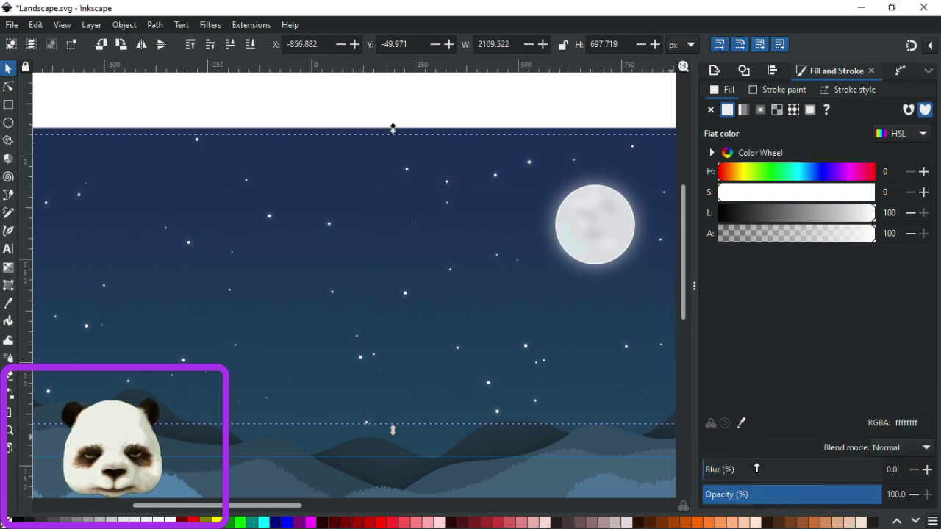
{"action": "key", "text": "ctrl+s"}
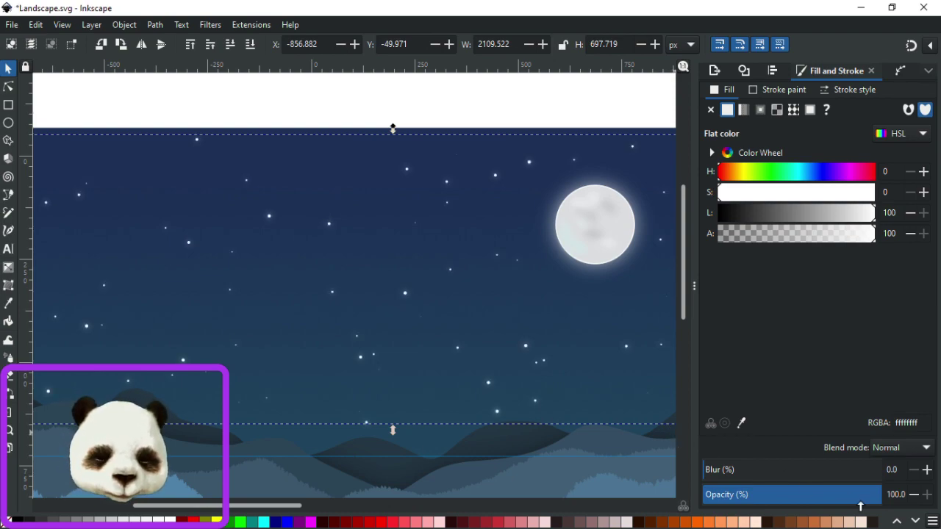
{"action": "left_click_drag", "start_coordinate": [860, 497], "coordinate": [834, 502]}
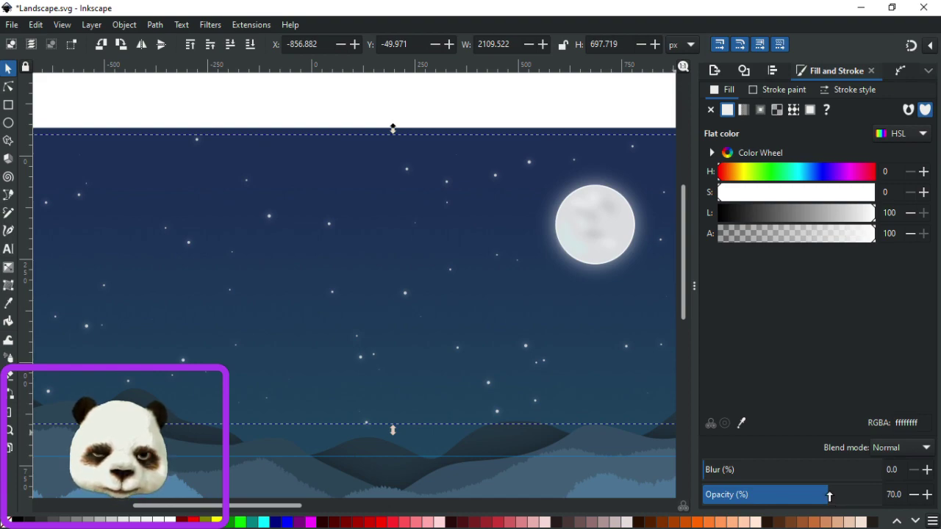
{"action": "left_click_drag", "start_coordinate": [819, 501], "coordinate": [818, 501]}
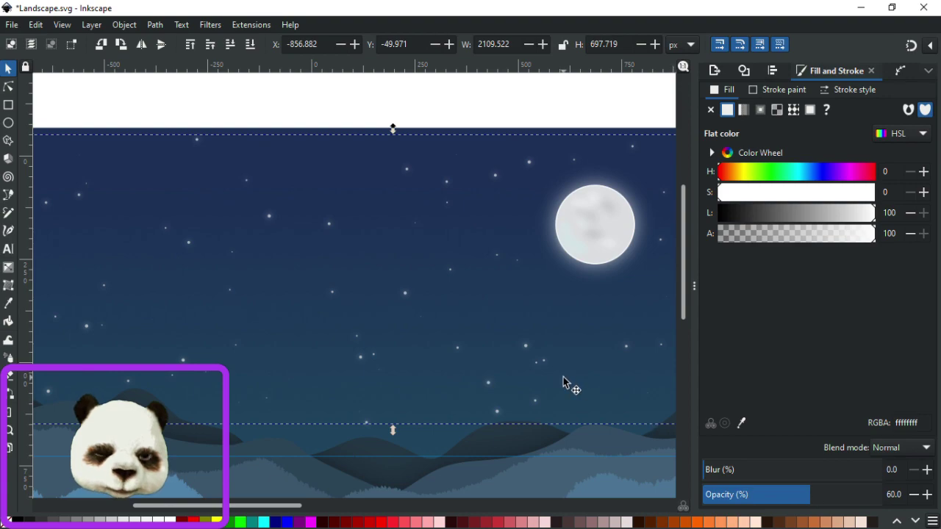
{"action": "scroll", "coordinate": [563, 376], "scroll_direction": "down", "scroll_amount": 2}
{"action": "scroll", "coordinate": [554, 316], "scroll_direction": "up", "scroll_amount": 3}
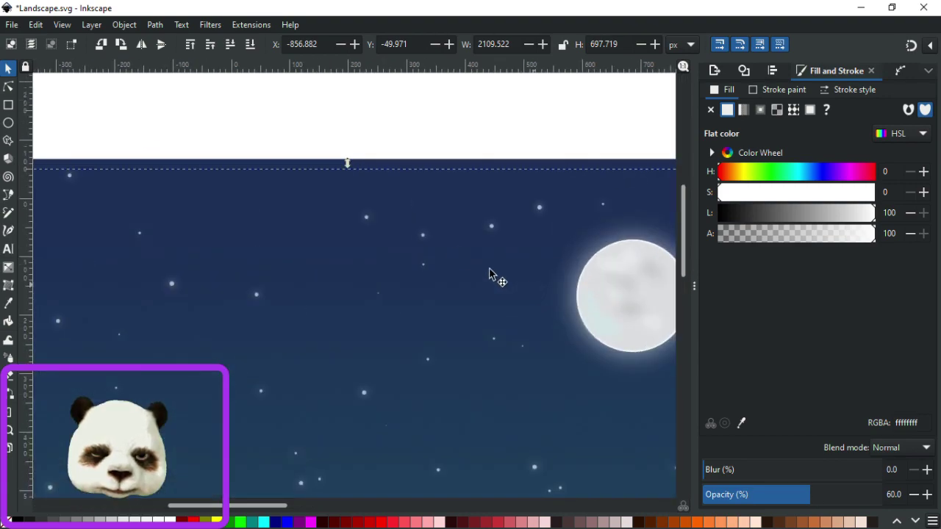
{"action": "left_click", "coordinate": [425, 242]}
{"action": "scroll", "coordinate": [423, 237], "scroll_direction": "up", "scroll_amount": 3}
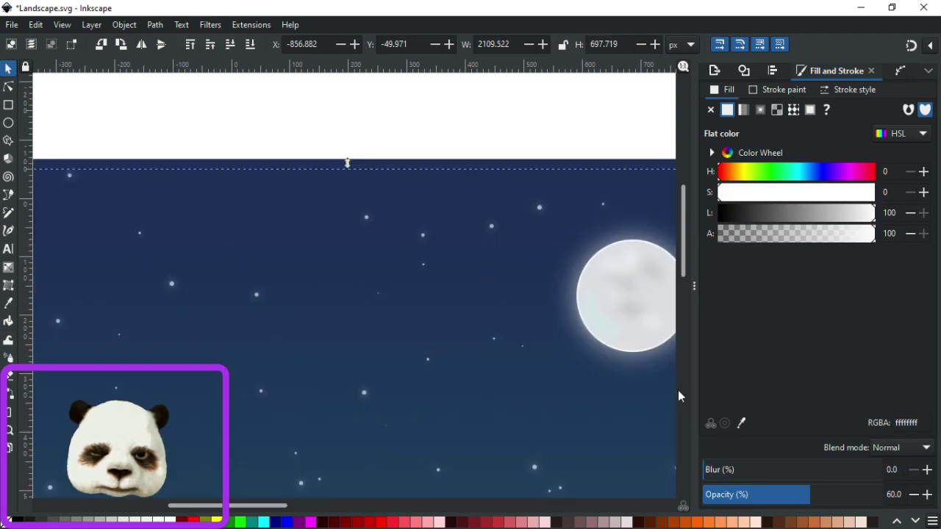
{"action": "left_click", "coordinate": [792, 494]}
{"action": "left_click_drag", "start_coordinate": [786, 495], "coordinate": [780, 497]}
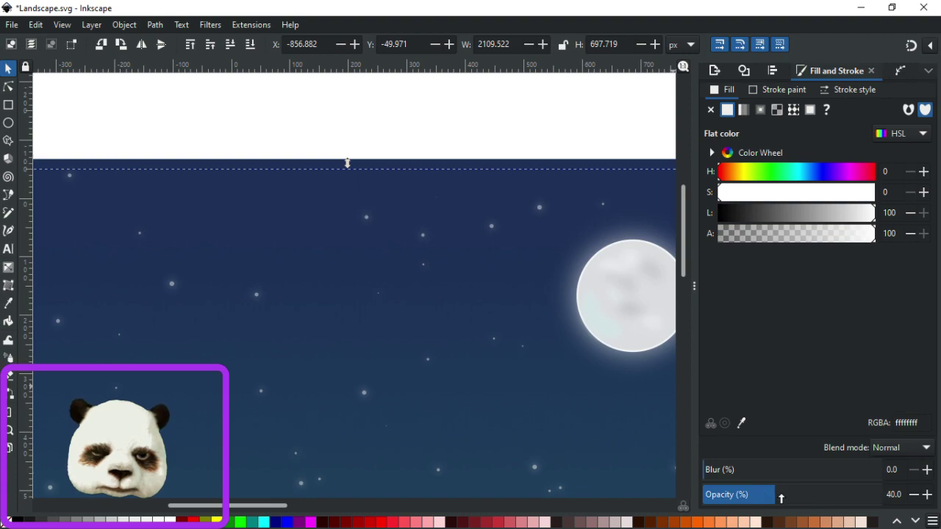
{"action": "left_click_drag", "start_coordinate": [783, 499], "coordinate": [786, 498]}
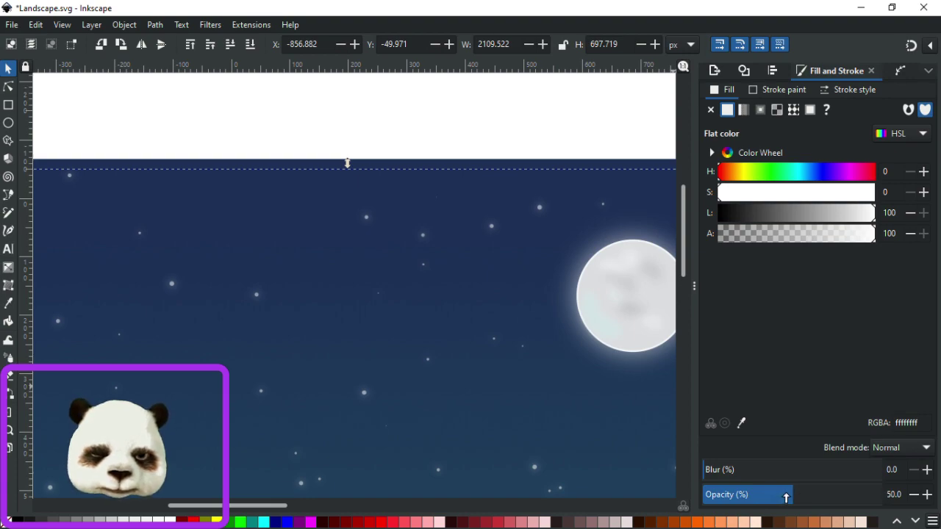
{"action": "scroll", "coordinate": [456, 264], "scroll_direction": "down", "scroll_amount": 4}
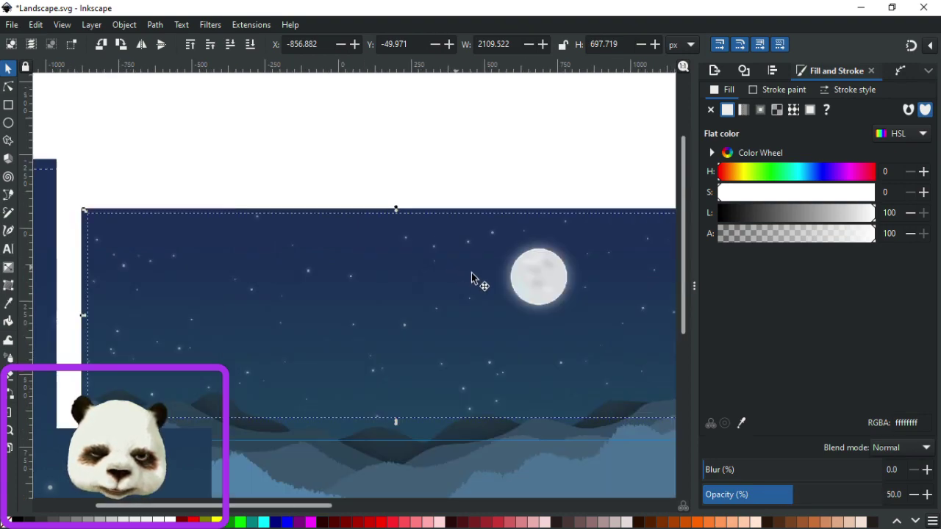
Shift the blurred star copy aside from the sharp stars and undo that move.
{"action": "scroll", "coordinate": [456, 254], "scroll_direction": "up", "scroll_amount": 3}
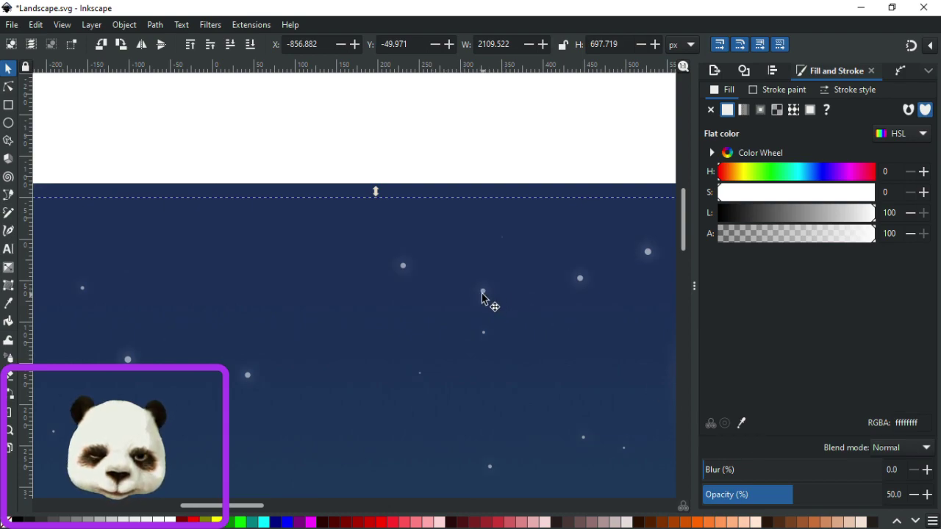
{"action": "left_click", "coordinate": [404, 269]}
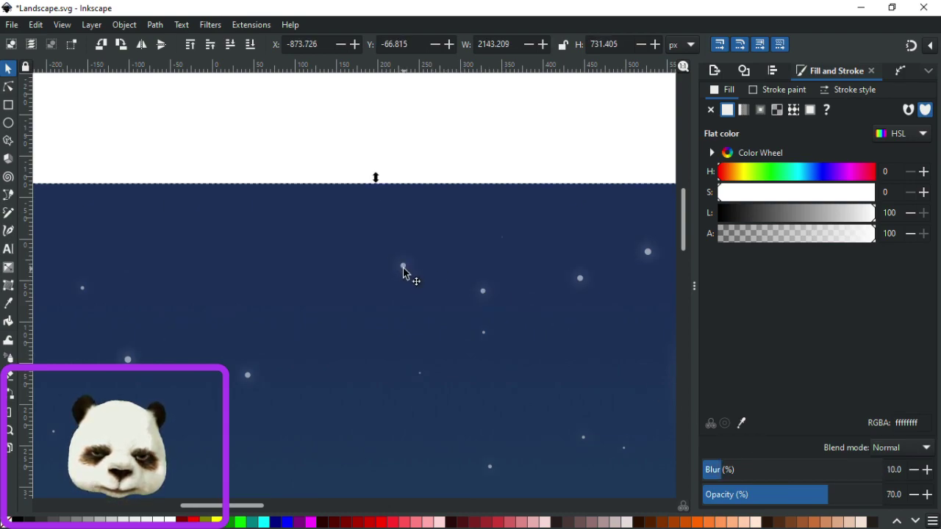
{"action": "left_click_drag", "start_coordinate": [402, 268], "coordinate": [451, 250]}
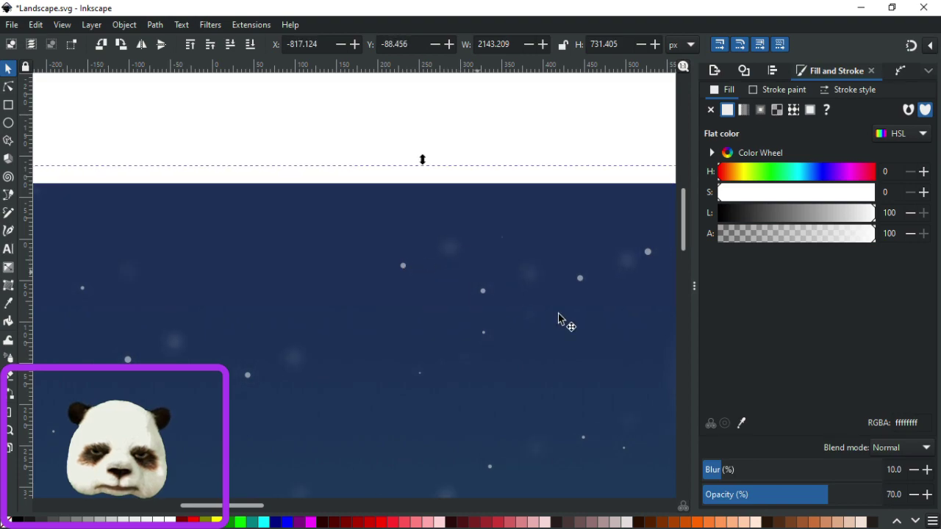
{"action": "key", "text": "ctrl+z"}
Lower the blurred star copy's opacity to 60%, deselect it and save the document.
{"action": "left_click_drag", "start_coordinate": [816, 501], "coordinate": [813, 502]}
{"action": "scroll", "coordinate": [490, 319], "scroll_direction": "down", "scroll_amount": 3}
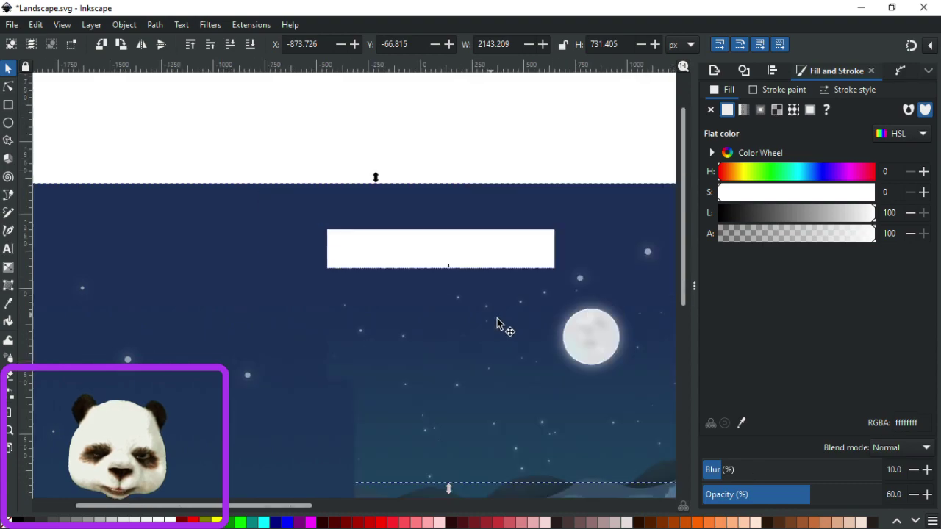
{"action": "left_click_drag", "start_coordinate": [542, 216], "coordinate": [390, 196]}
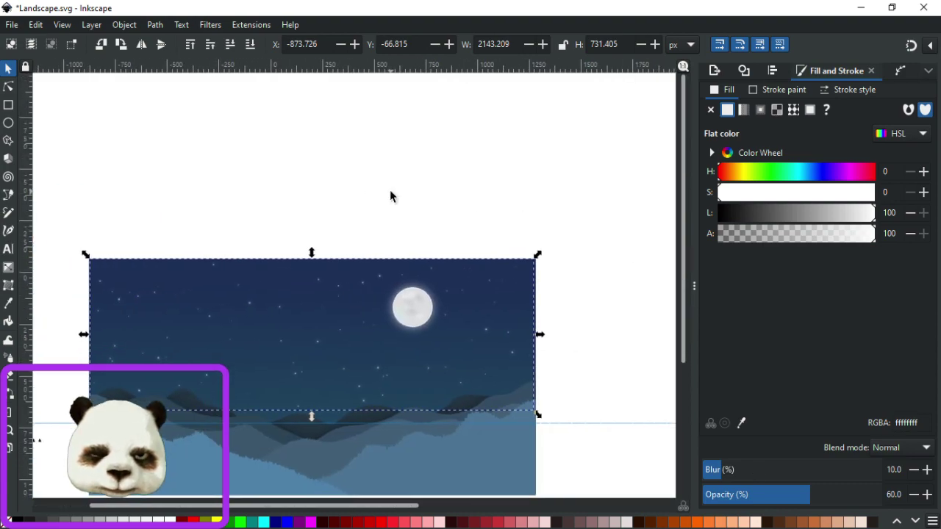
{"action": "left_click", "coordinate": [390, 191]}
{"action": "key", "text": "ctrl+s"}
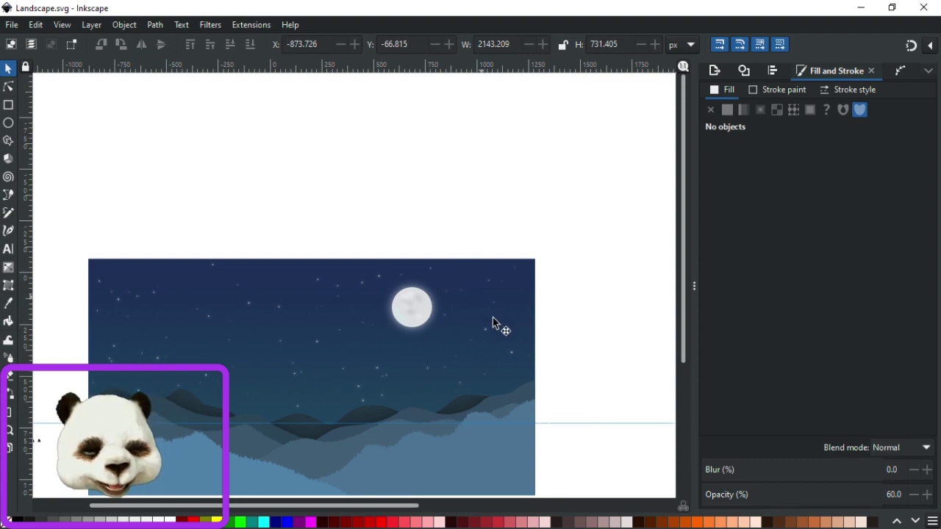
Select the blurred star copy again and raise its opacity to 70%.
{"action": "scroll", "coordinate": [275, 399], "scroll_direction": "up", "scroll_amount": 3, "text": "ctrl"}
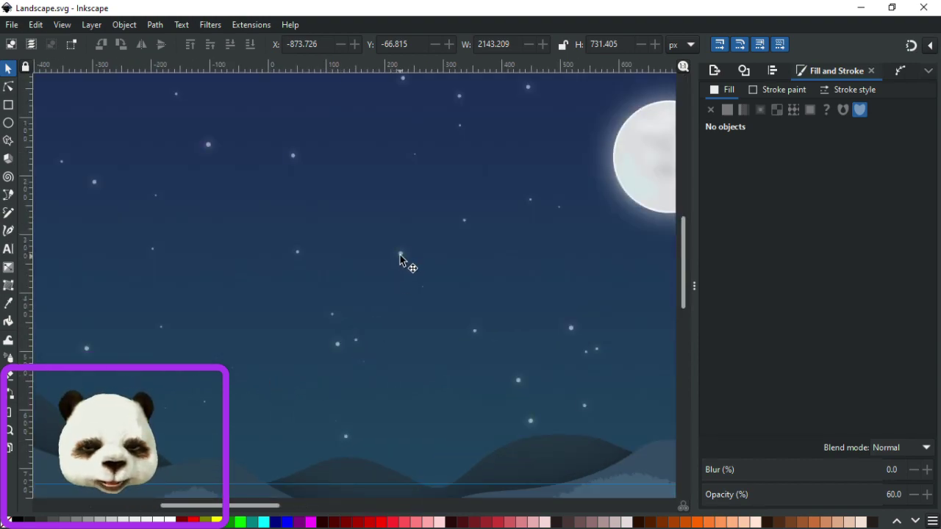
{"action": "left_click", "coordinate": [400, 259]}
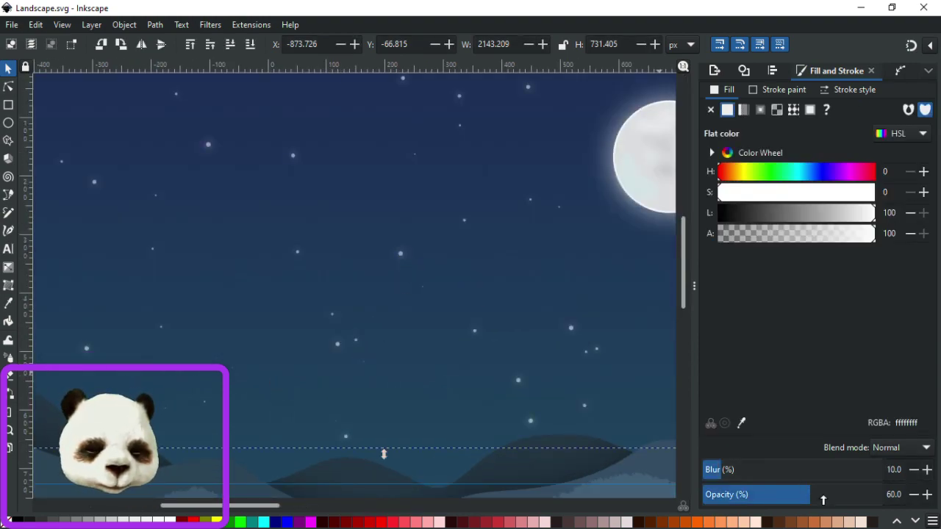
{"action": "mouse_move", "coordinate": [831, 495]}
{"action": "left_mouse_down"}
{"action": "mouse_move", "coordinate": [915, 500]}
{"action": "mouse_move", "coordinate": [828, 496]}
{"action": "left_mouse_up"}
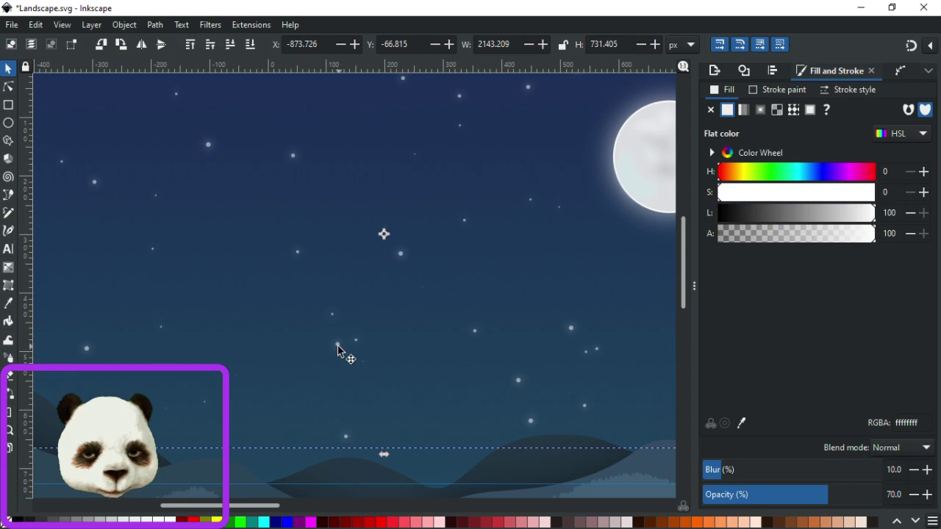
Select the sharp stars beneath the blurred copy, set their opacity to 100% and darken their fill to a lightness of 60.
{"action": "left_click_drag", "start_coordinate": [337, 347], "coordinate": [408, 343]}
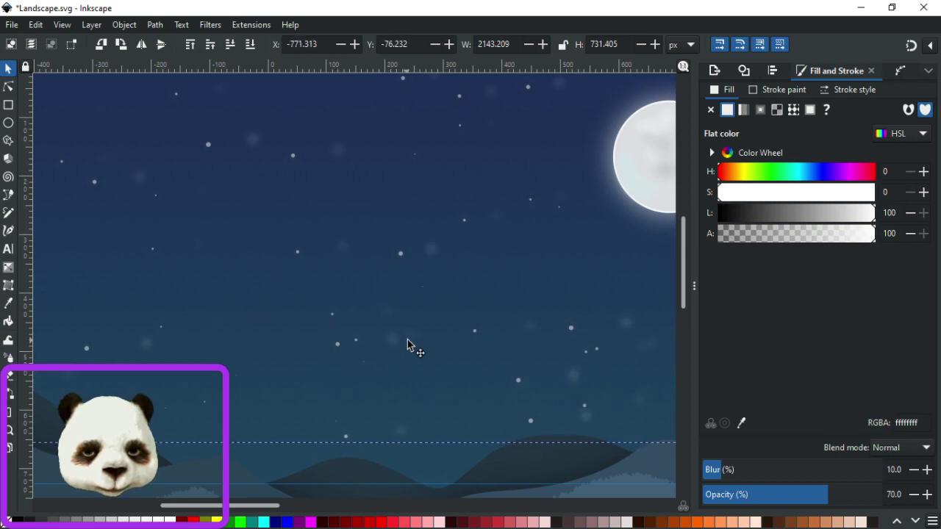
{"action": "left_click", "coordinate": [338, 347]}
{"action": "left_click_drag", "start_coordinate": [824, 492], "coordinate": [925, 494]}
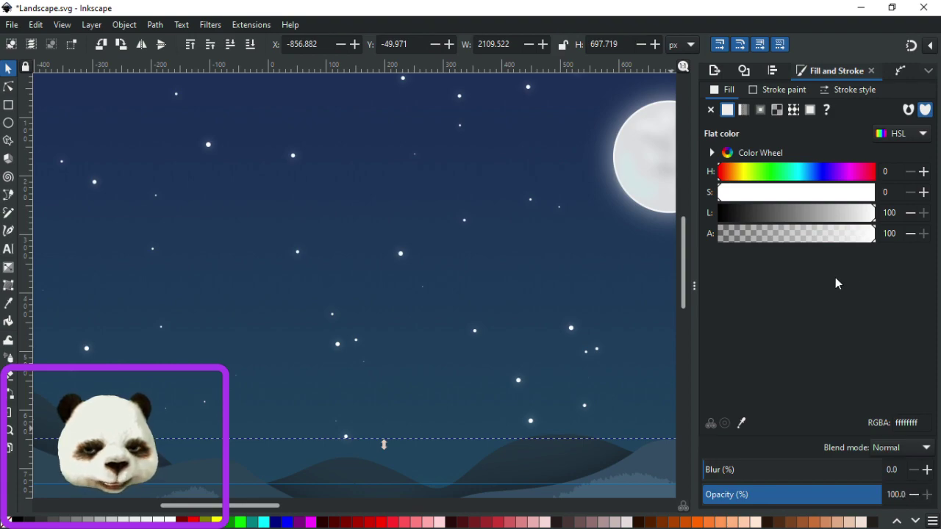
{"action": "left_click_drag", "start_coordinate": [872, 215], "coordinate": [811, 220]}
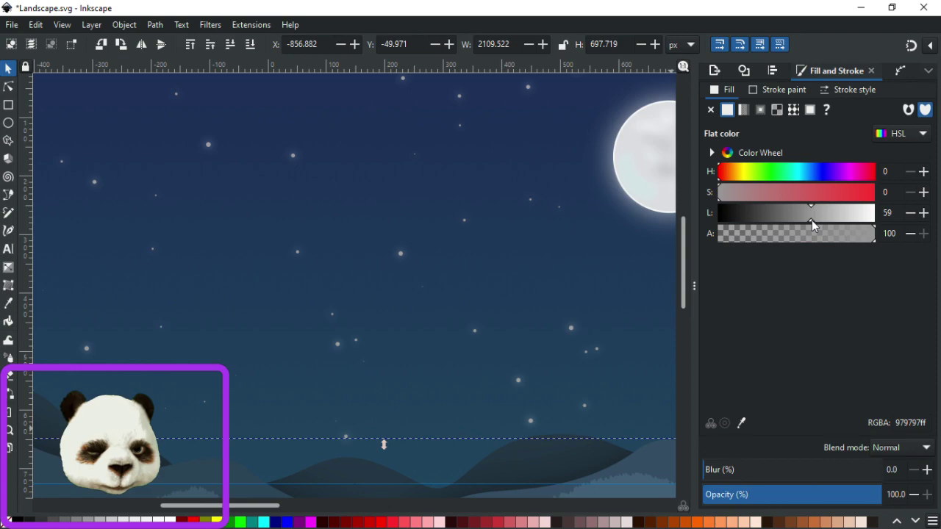
{"action": "left_click", "coordinate": [812, 220]}
Deselect the stars, save the document and check how the dimmed stars look across the night sky.
{"action": "scroll", "coordinate": [527, 262], "scroll_direction": "down", "scroll_amount": 2}
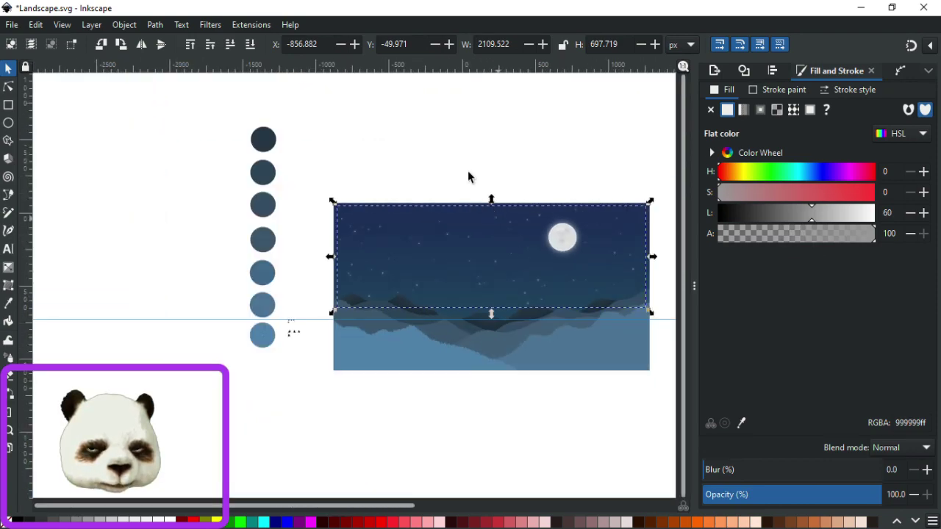
{"action": "left_click", "coordinate": [574, 182]}
{"action": "scroll", "coordinate": [575, 182], "scroll_direction": "up", "scroll_amount": 1}
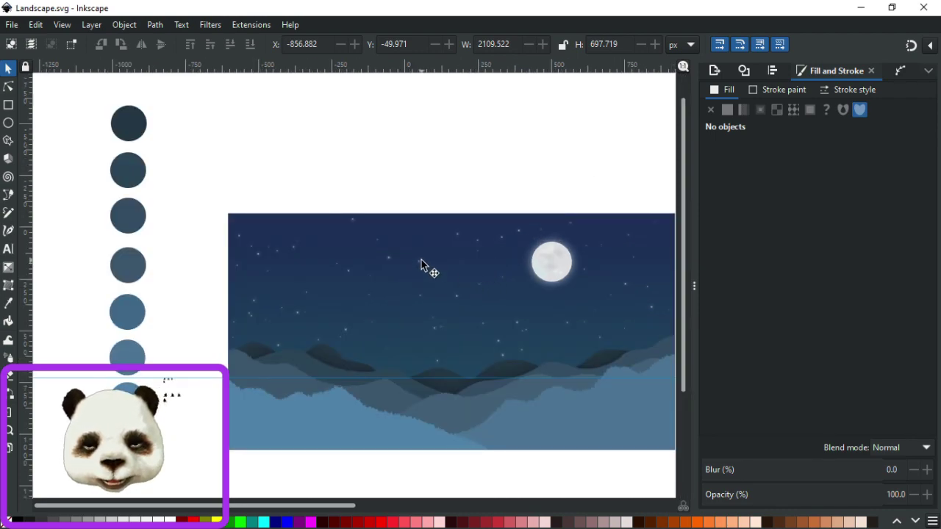
{"action": "scroll", "coordinate": [423, 261], "scroll_direction": "up", "scroll_amount": 3}
{"action": "scroll", "coordinate": [426, 261], "scroll_direction": "down", "scroll_amount": 4}
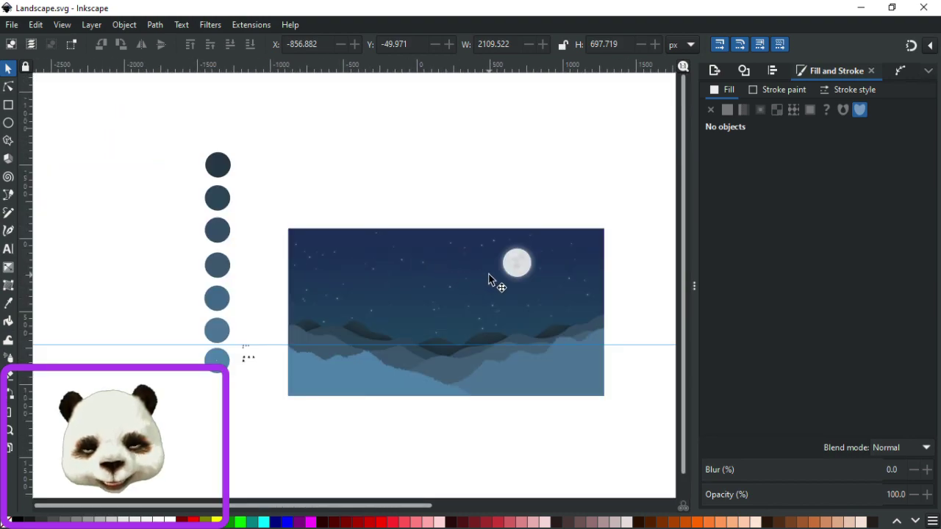
{"action": "scroll", "coordinate": [553, 303], "scroll_direction": "up", "scroll_amount": 1}
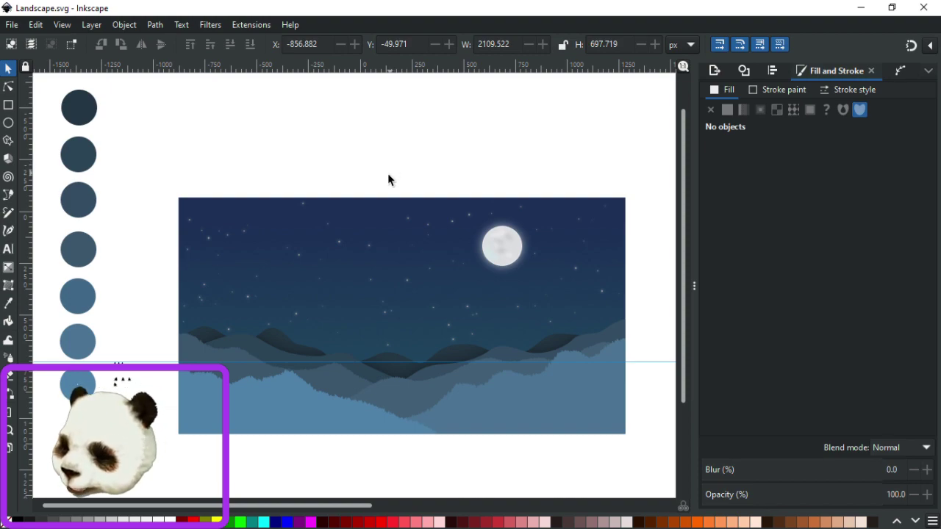
Trace a wavy cloud top edge with the Pen tool from just beyond the sky's right border down to below the moon.
{"action": "key", "text": "b"}
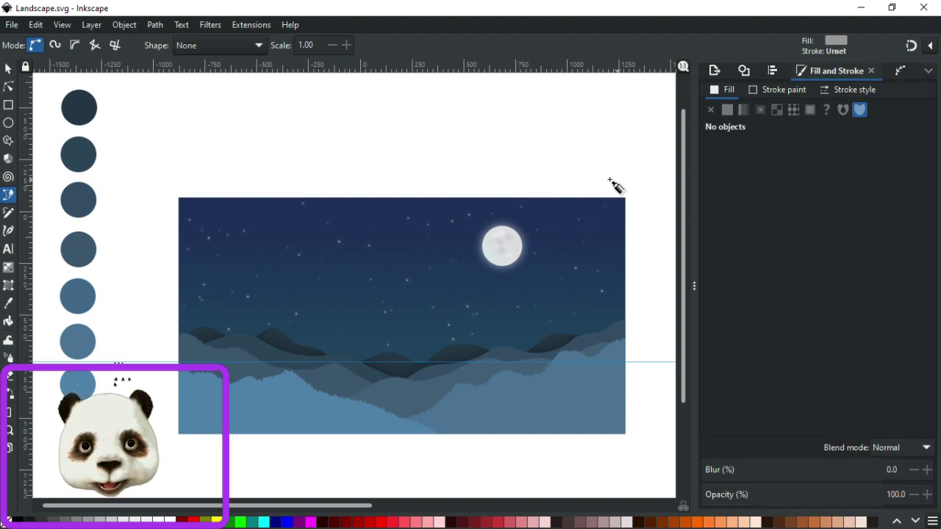
{"action": "left_click_drag", "start_coordinate": [616, 184], "coordinate": [250, 201]}
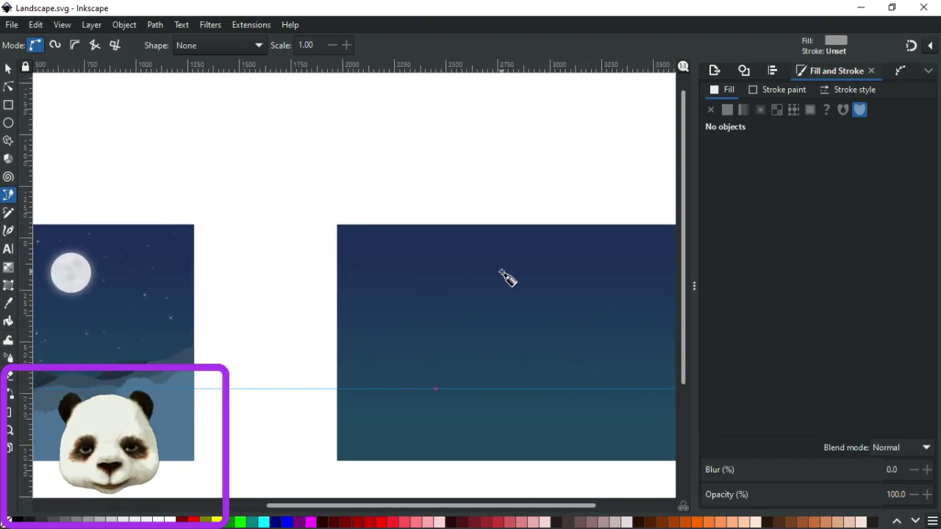
{"action": "scroll", "coordinate": [504, 275], "scroll_direction": "down", "scroll_amount": 2}
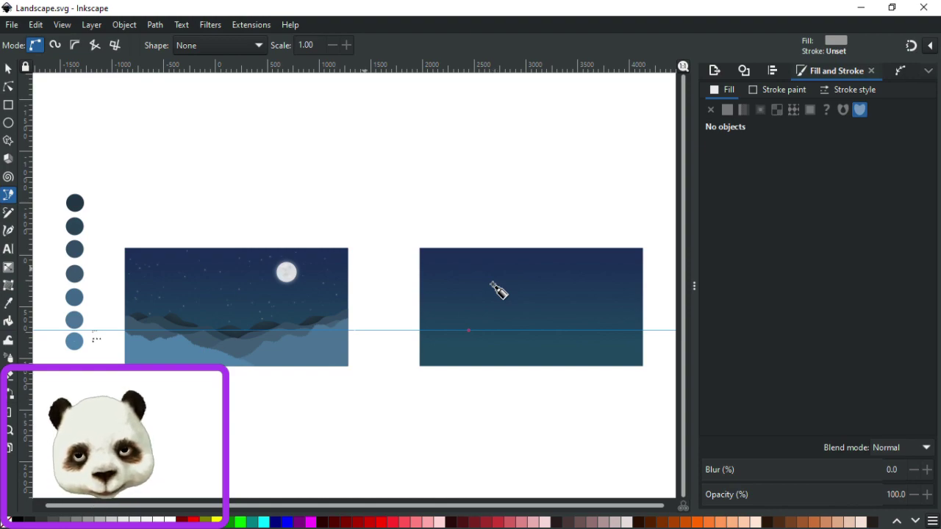
{"action": "scroll", "coordinate": [228, 287], "scroll_direction": "up", "scroll_amount": 2, "text": "ctrl"}
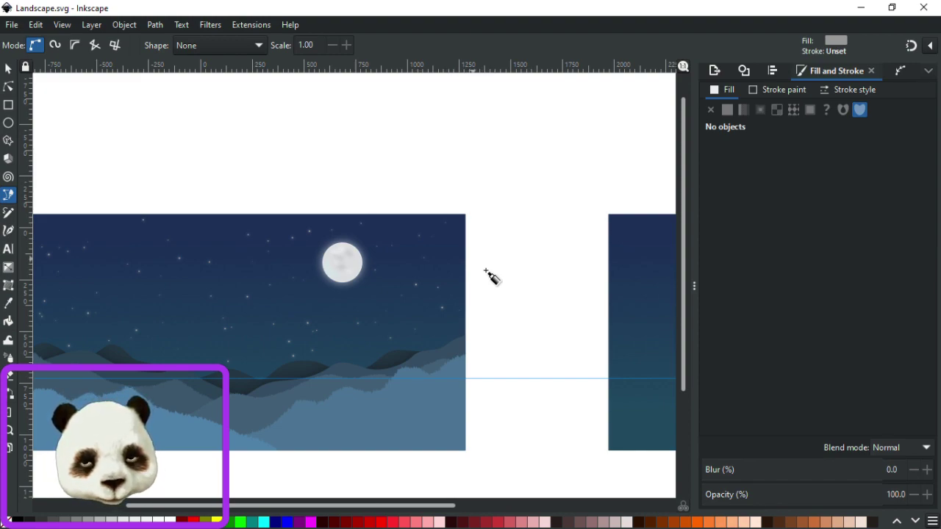
{"action": "left_click", "coordinate": [450, 254]}
{"action": "left_click", "coordinate": [441, 263]}
{"action": "left_click", "coordinate": [427, 269]}
{"action": "left_click", "coordinate": [417, 278]}
{"action": "left_click", "coordinate": [409, 277]}
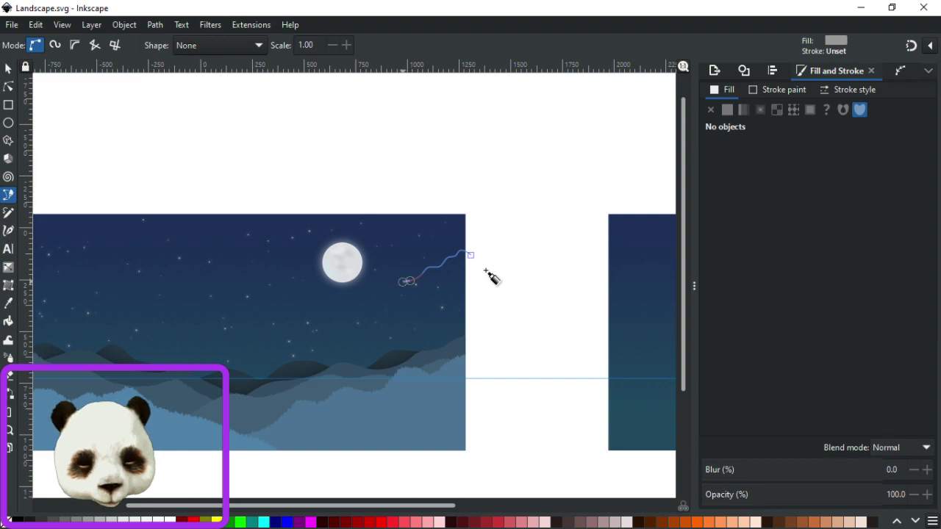
{"action": "left_click", "coordinate": [401, 285]}
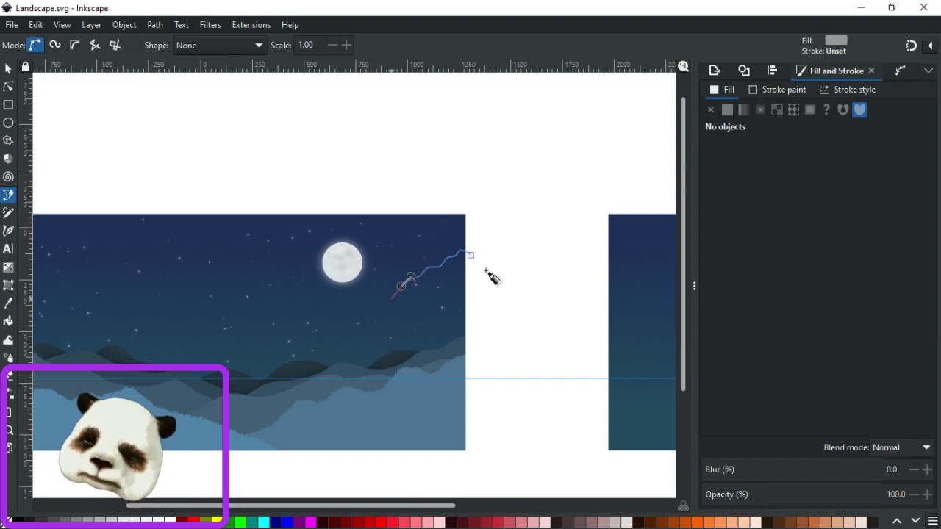
{"action": "left_click", "coordinate": [391, 294]}
{"action": "left_click", "coordinate": [374, 293]}
{"action": "left_click", "coordinate": [354, 297]}
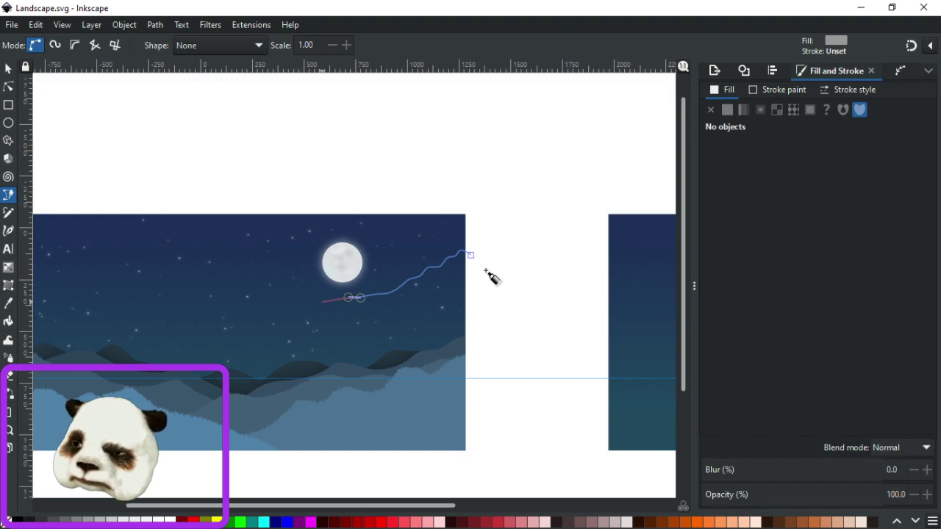
{"action": "left_click", "coordinate": [323, 302]}
Trace the cloud's ragged underside back past the sky's right border and finish the shape, about 866 by 319 px.
{"action": "mouse_move", "coordinate": [310, 300]}
{"action": "left_mouse_down"}
{"action": "mouse_move", "coordinate": [346, 307]}
{"action": "mouse_move", "coordinate": [339, 314]}
{"action": "mouse_move", "coordinate": [383, 314]}
{"action": "left_mouse_up"}
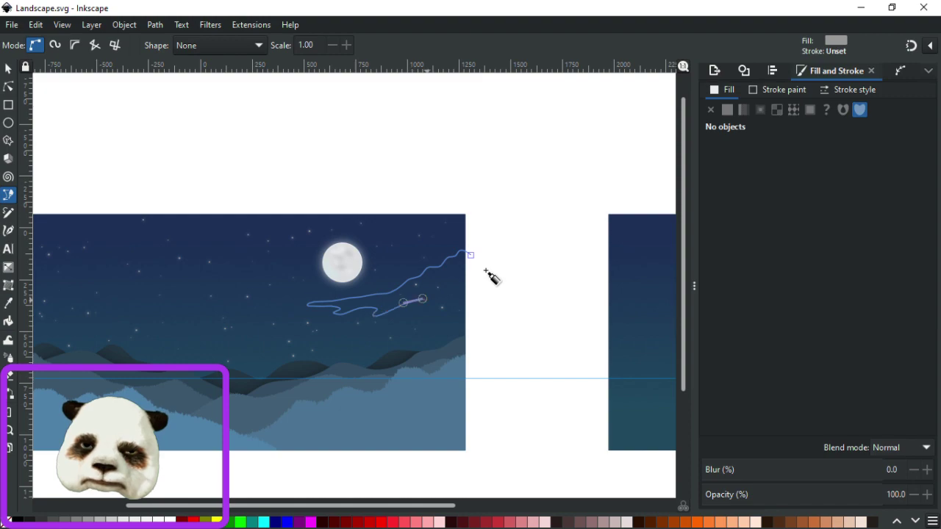
{"action": "left_click_drag", "start_coordinate": [429, 299], "coordinate": [435, 299]}
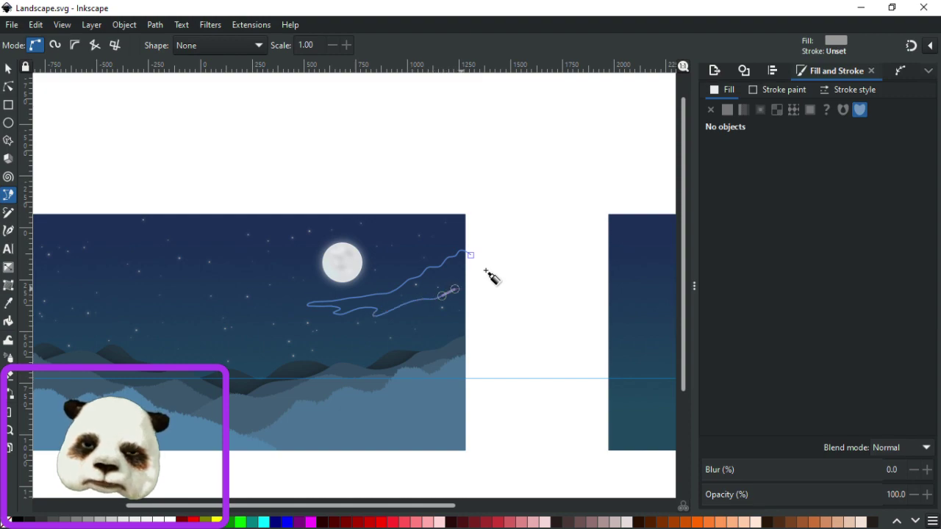
{"action": "left_click_drag", "start_coordinate": [485, 277], "coordinate": [486, 266]}
{"action": "key", "text": "Return"}
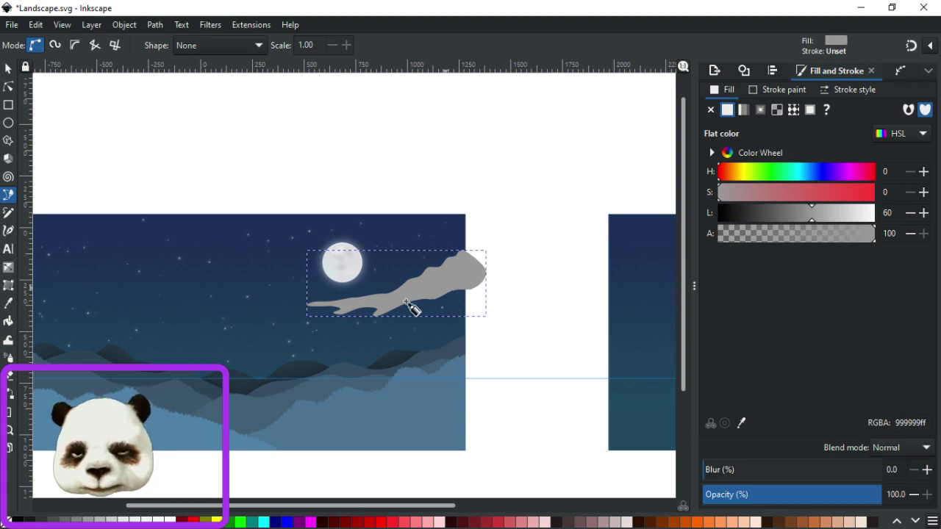
Try a hue of 179 on the grey cloud shape's fill.
{"action": "scroll", "coordinate": [357, 321], "scroll_direction": "down", "scroll_amount": 4}
{"action": "left_click_drag", "start_coordinate": [357, 321], "coordinate": [534, 380]}
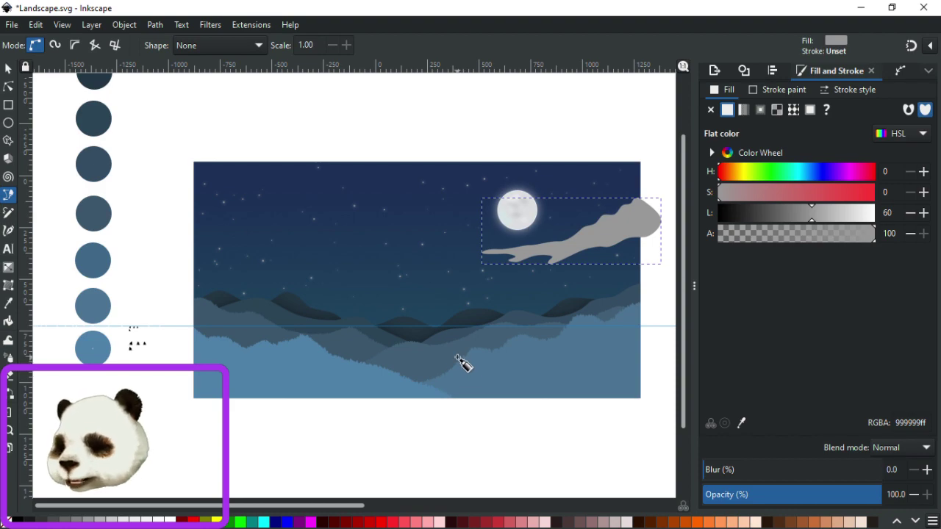
{"action": "left_click", "coordinate": [801, 173]}
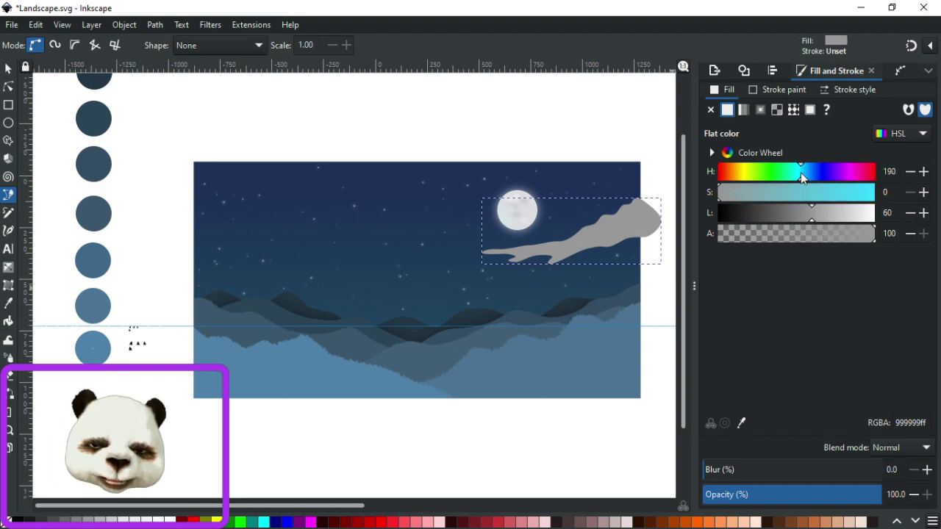
{"action": "left_click", "coordinate": [795, 176]}
{"action": "left_click_drag", "start_coordinate": [796, 178], "coordinate": [798, 177]}
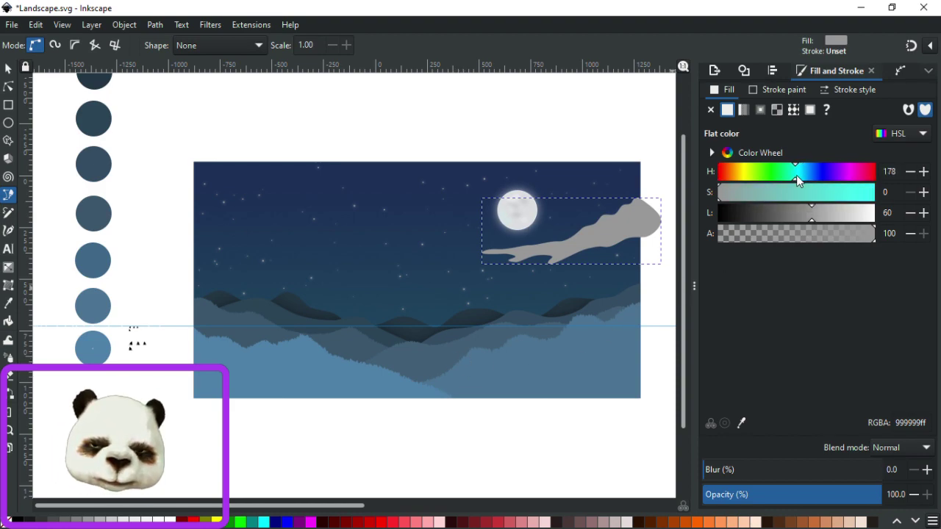
{"action": "scroll", "coordinate": [630, 184], "scroll_direction": "down", "scroll_amount": 1}
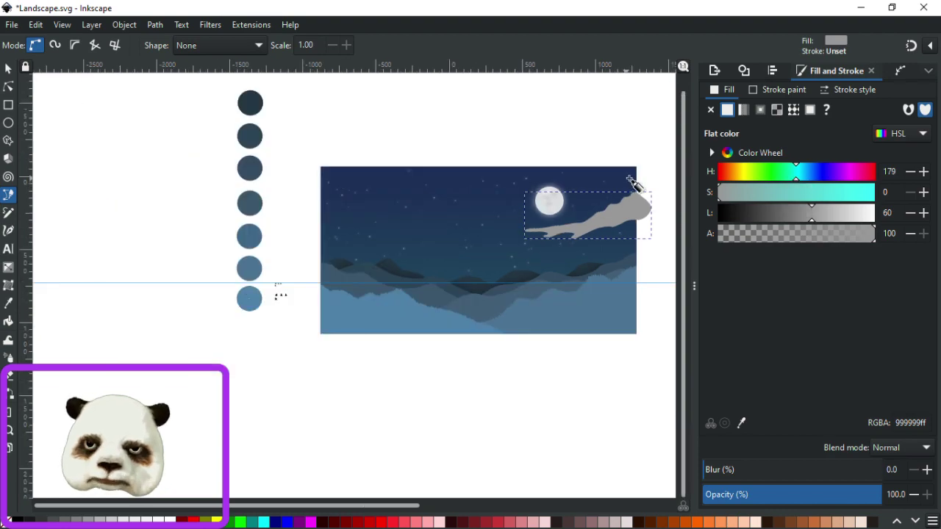
{"action": "scroll", "coordinate": [640, 182], "scroll_direction": "up", "scroll_amount": 2}
{"action": "scroll", "coordinate": [654, 180], "scroll_direction": "up", "scroll_amount": 2}
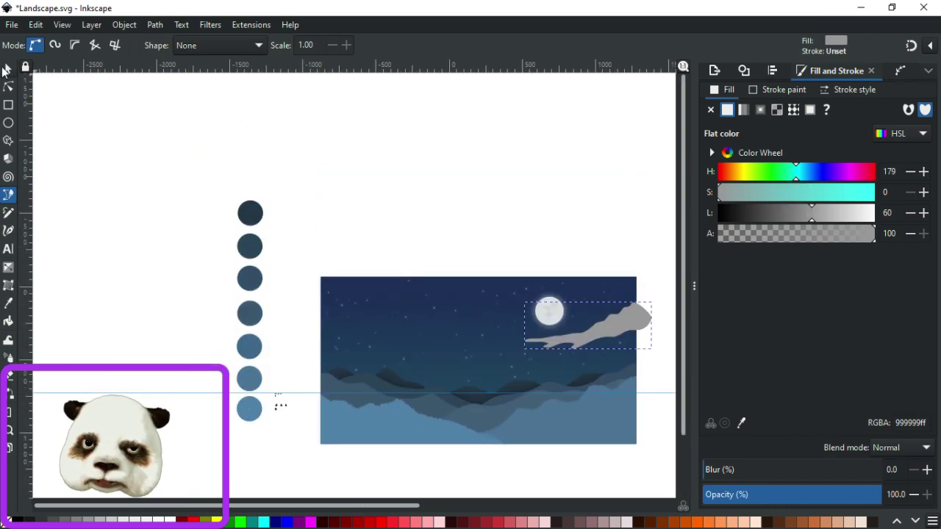
Fill the cloud shape with cyan and soften it to a saturation of 45 and a lightness of 75.
{"action": "left_click", "coordinate": [8, 69]}
{"action": "scroll", "coordinate": [500, 254], "scroll_direction": "down", "scroll_amount": 1}
{"action": "scroll", "coordinate": [452, 276], "scroll_direction": "right", "scroll_amount": 6}
{"action": "scroll", "coordinate": [452, 275], "scroll_direction": "up", "scroll_amount": 2}
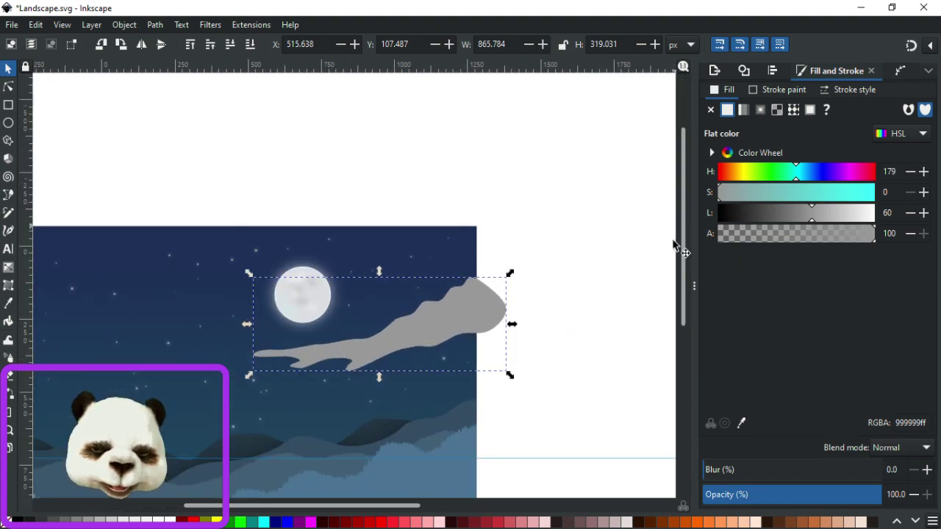
{"action": "left_click", "coordinate": [263, 522]}
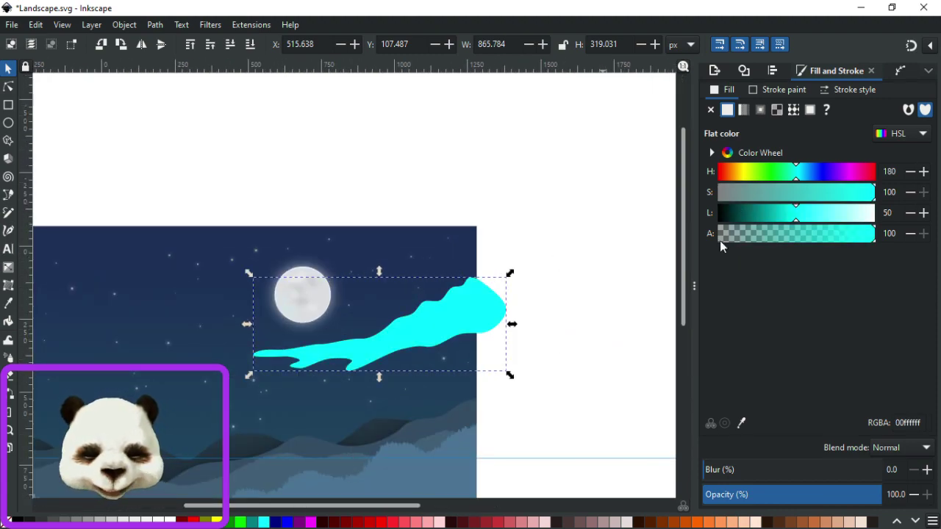
{"action": "left_click_drag", "start_coordinate": [800, 212], "coordinate": [788, 195]}
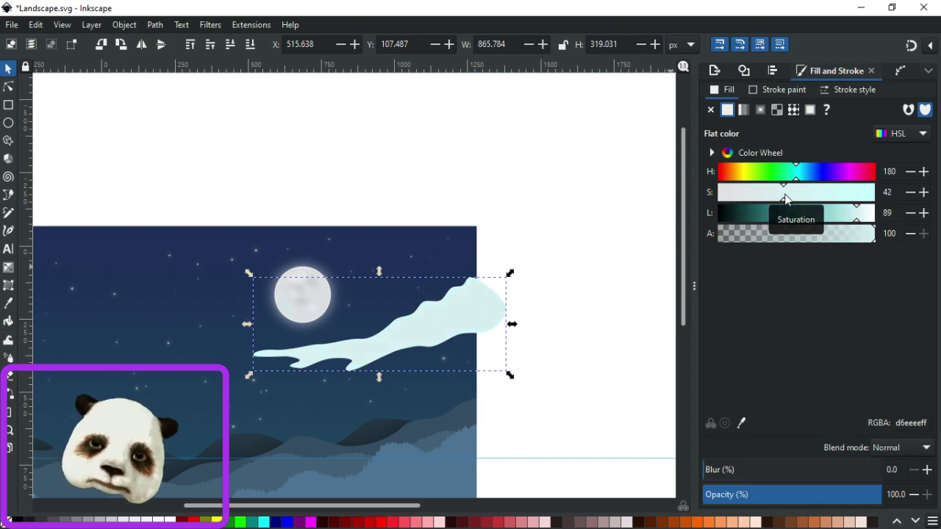
{"action": "left_click_drag", "start_coordinate": [854, 218], "coordinate": [837, 221]}
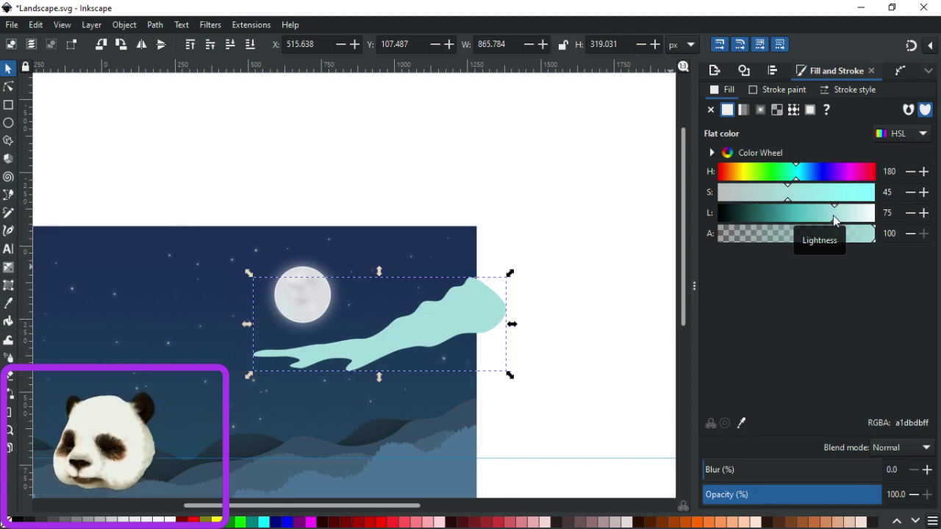
{"action": "scroll", "coordinate": [587, 278], "scroll_direction": "down", "scroll_amount": 2}
{"action": "scroll", "coordinate": [587, 278], "scroll_direction": "left", "scroll_amount": 1}
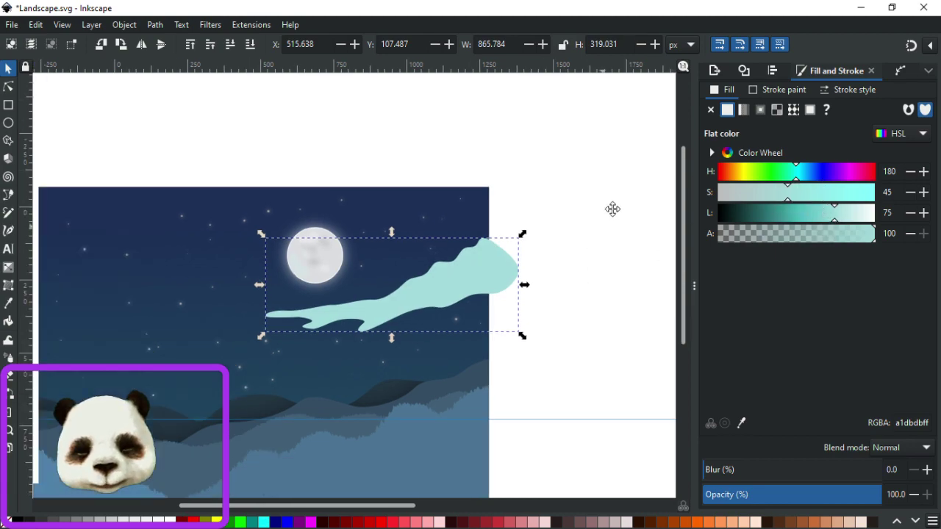
Sample a hill colour for the cloud fill and adjust it to hue 193, saturation 26 and lightness 43.
{"action": "key", "text": "d"}
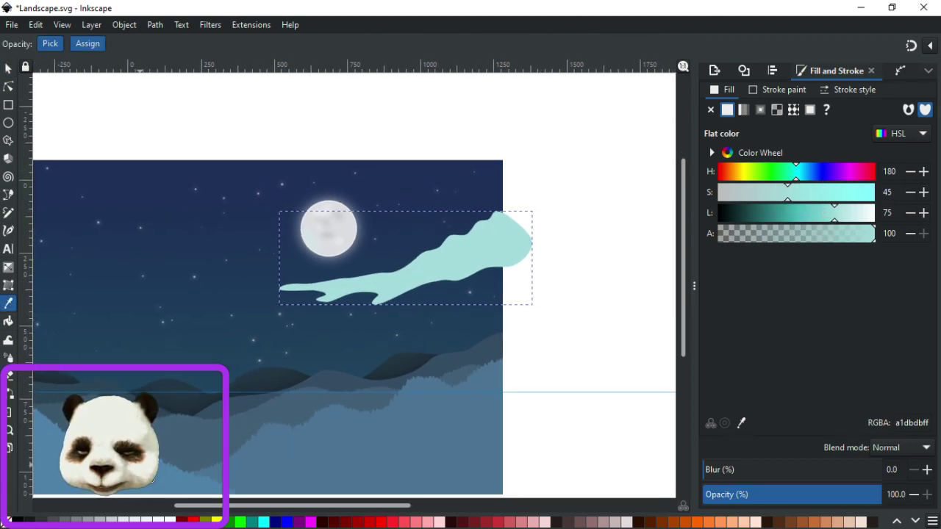
{"action": "left_click", "coordinate": [168, 470]}
{"action": "left_click_drag", "start_coordinate": [770, 196], "coordinate": [803, 176]}
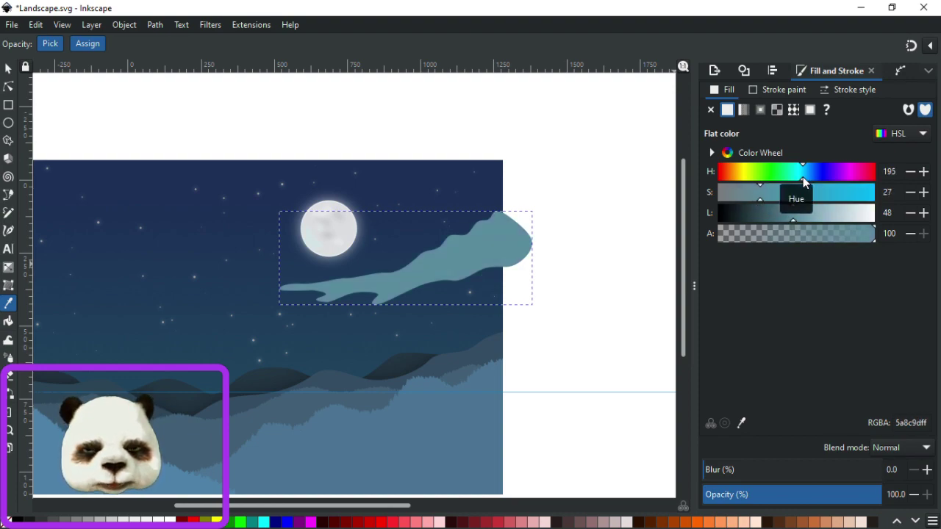
{"action": "left_click_drag", "start_coordinate": [758, 196], "coordinate": [752, 194]}
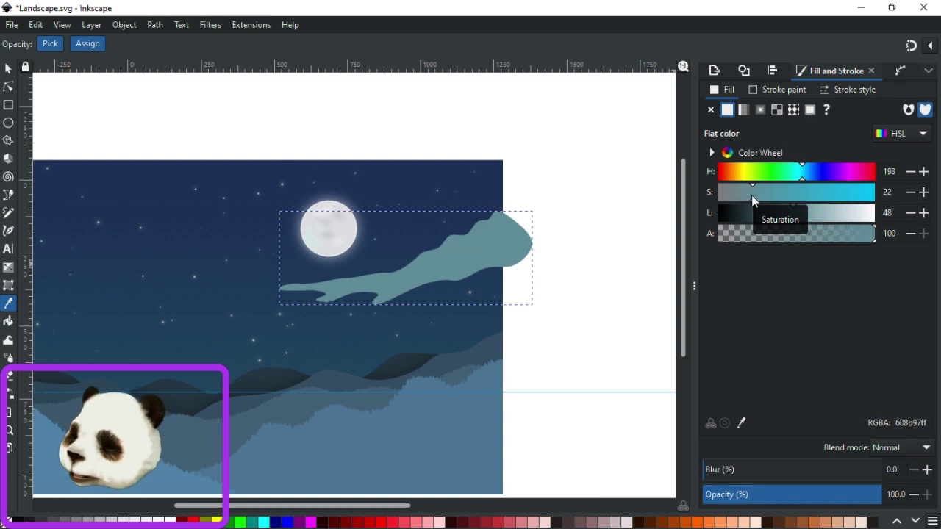
{"action": "left_click_drag", "start_coordinate": [752, 195], "coordinate": [759, 195]}
{"action": "left_click", "coordinate": [785, 215]}
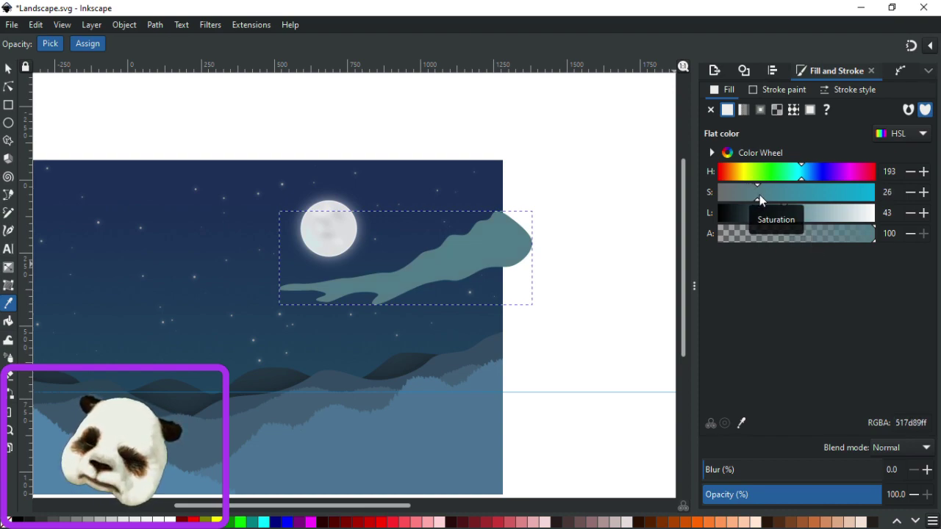
Try a muted blue-green fill on the cloud with hue 190, saturation 19 and lightness 40.
{"action": "left_click", "coordinate": [810, 177]}
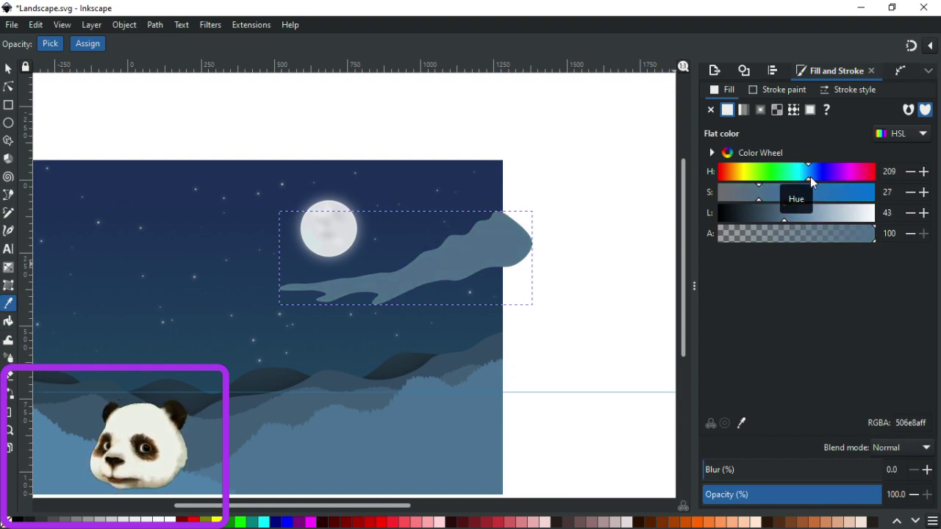
{"action": "left_click_drag", "start_coordinate": [810, 176], "coordinate": [799, 179]}
{"action": "left_click_drag", "start_coordinate": [799, 181], "coordinate": [781, 219]}
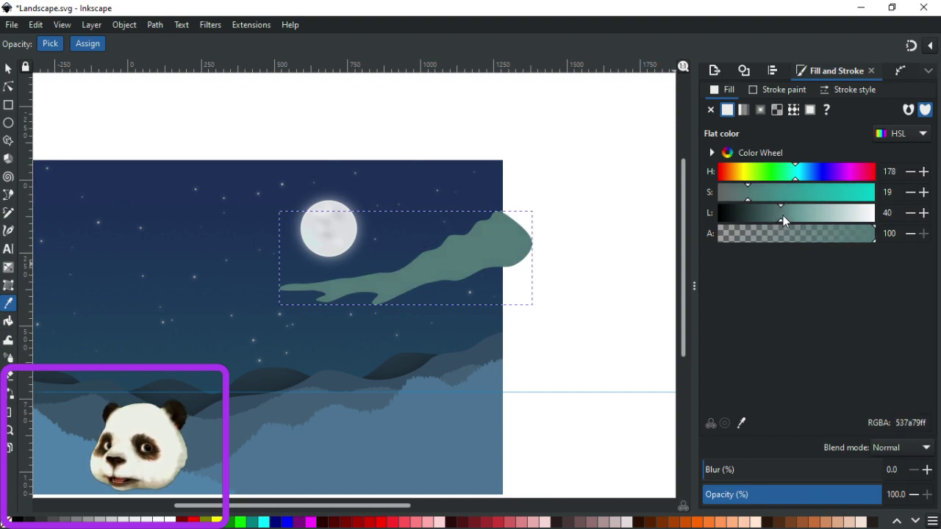
{"action": "left_click_drag", "start_coordinate": [796, 177], "coordinate": [802, 179]}
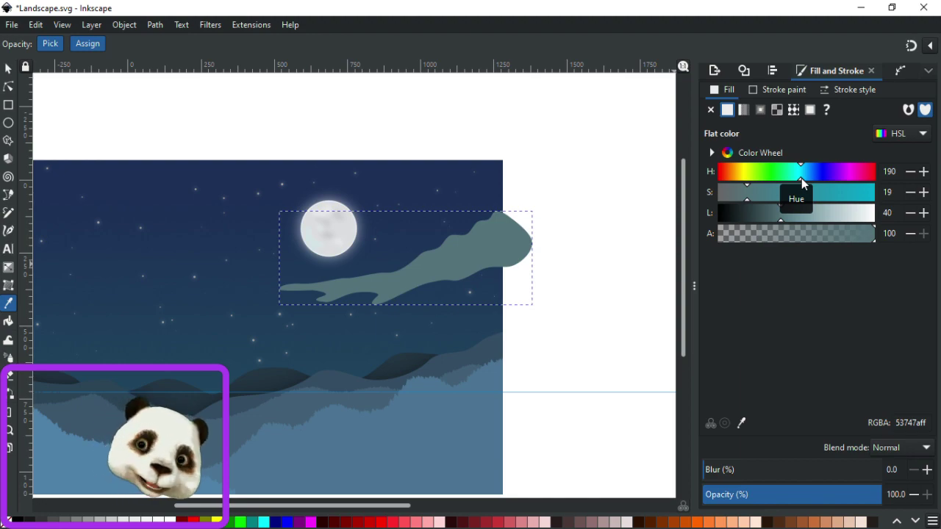
Set the cloud's flat fill to a darker teal with hue 190, saturation 43 and lightness 31.
{"action": "left_click_drag", "start_coordinate": [764, 194], "coordinate": [829, 197]}
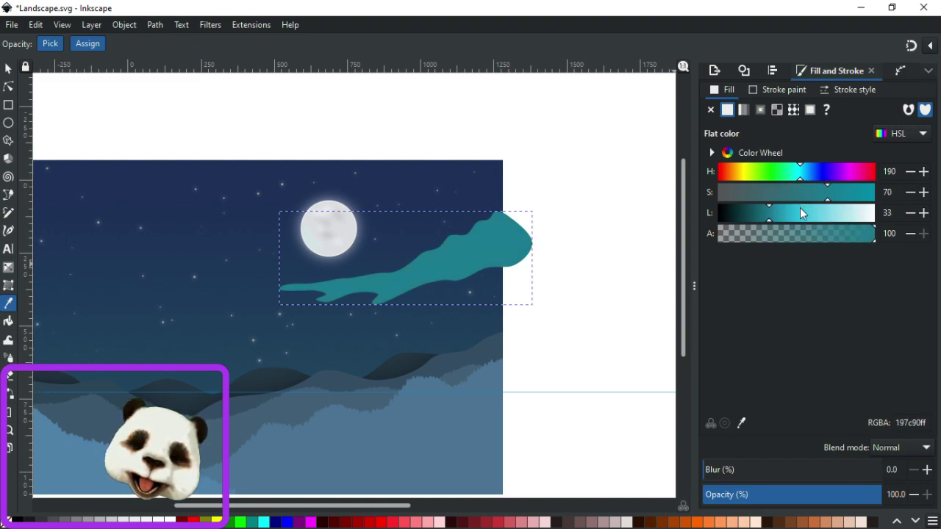
{"action": "left_click", "coordinate": [768, 216]}
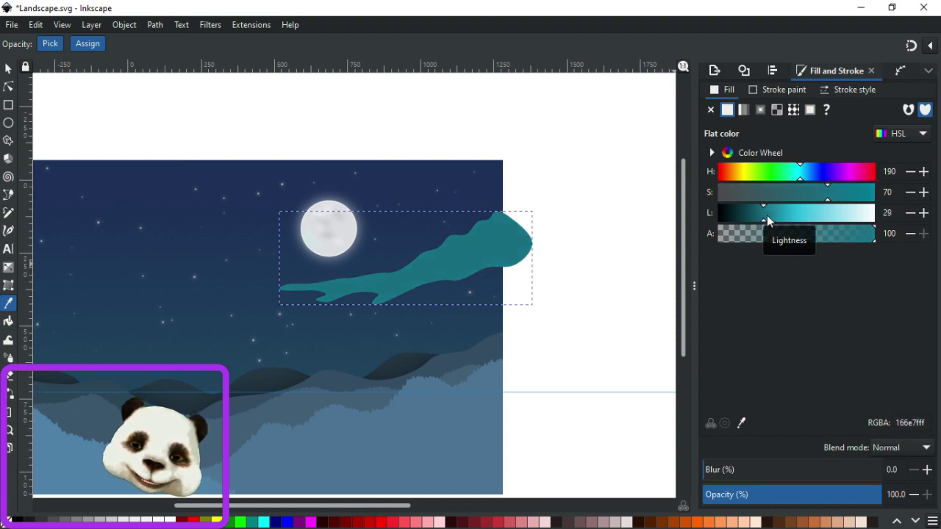
{"action": "left_click_drag", "start_coordinate": [822, 194], "coordinate": [793, 198]}
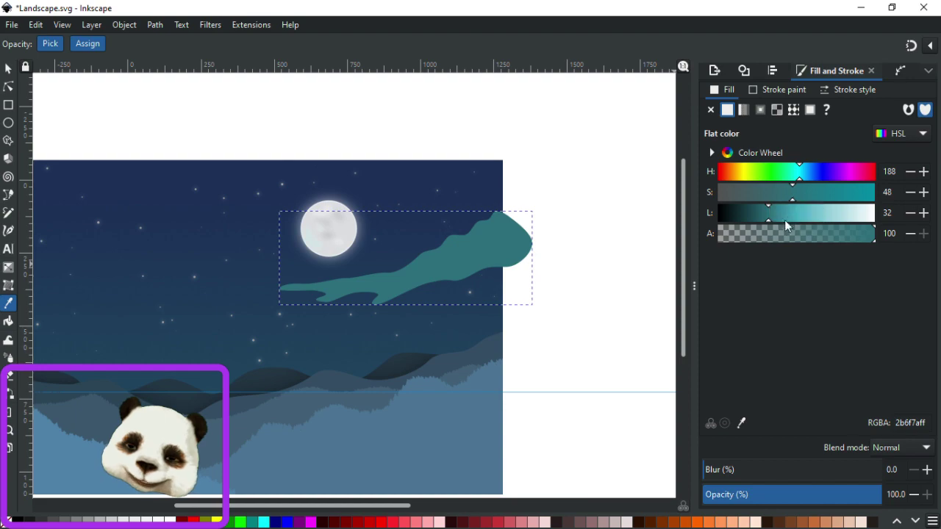
{"action": "left_click", "coordinate": [765, 216]}
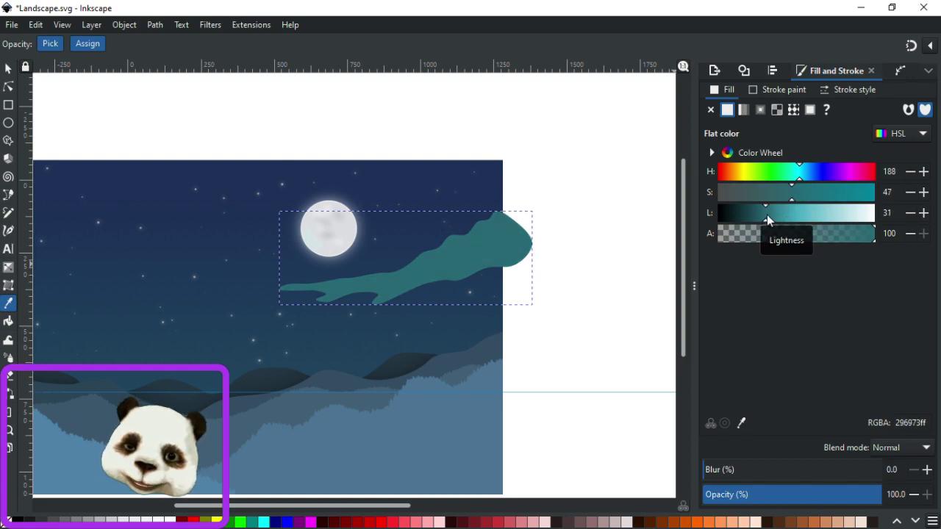
{"action": "left_click_drag", "start_coordinate": [793, 197], "coordinate": [773, 194]}
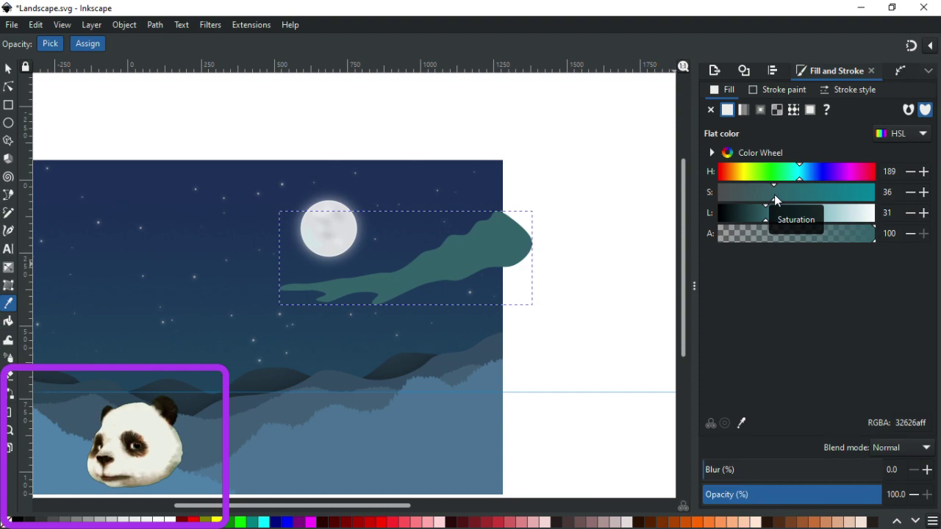
{"action": "left_click_drag", "start_coordinate": [764, 217], "coordinate": [765, 216]}
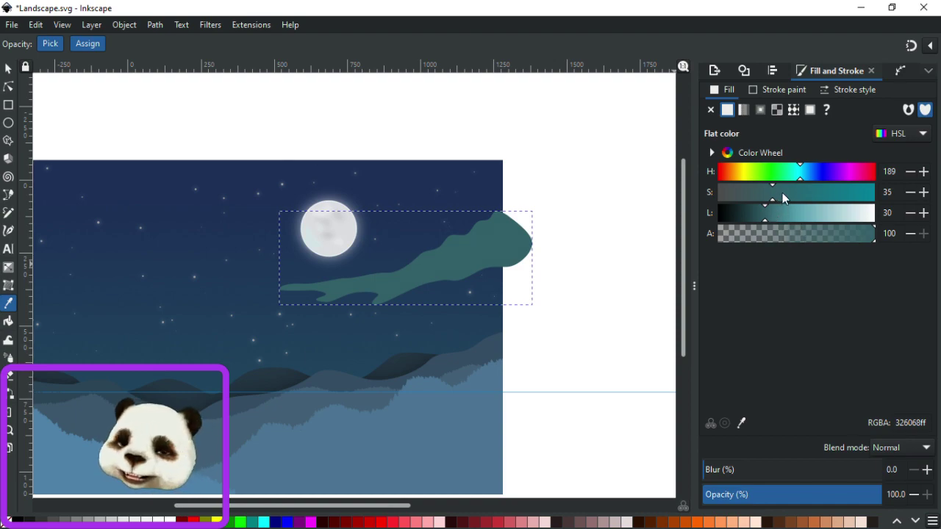
{"action": "left_click", "coordinate": [775, 195]}
{"action": "left_click_drag", "start_coordinate": [775, 196], "coordinate": [783, 195]}
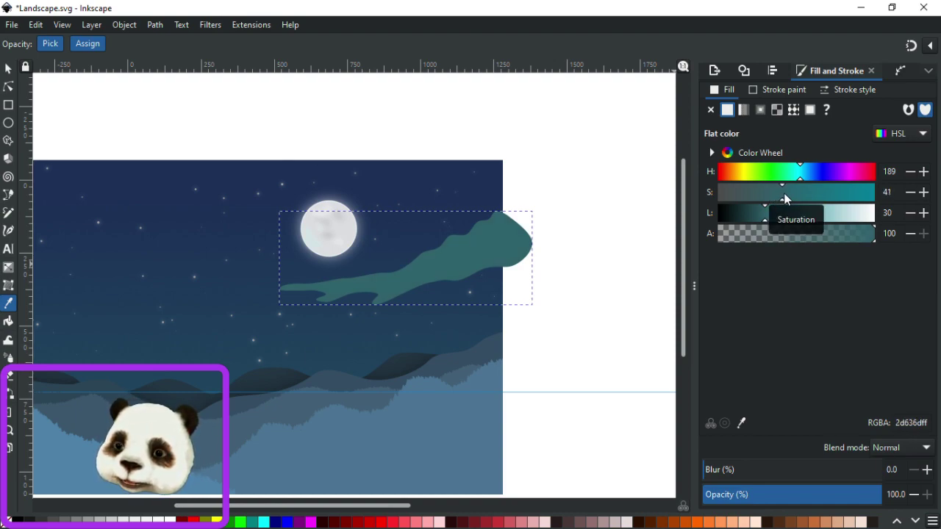
{"action": "left_click_drag", "start_coordinate": [784, 192], "coordinate": [785, 193]}
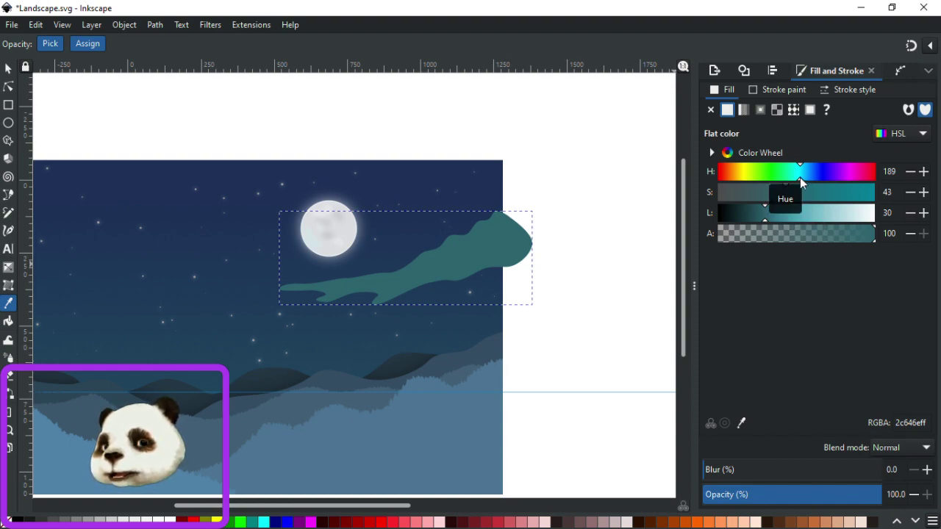
{"action": "left_click_drag", "start_coordinate": [762, 216], "coordinate": [766, 216]}
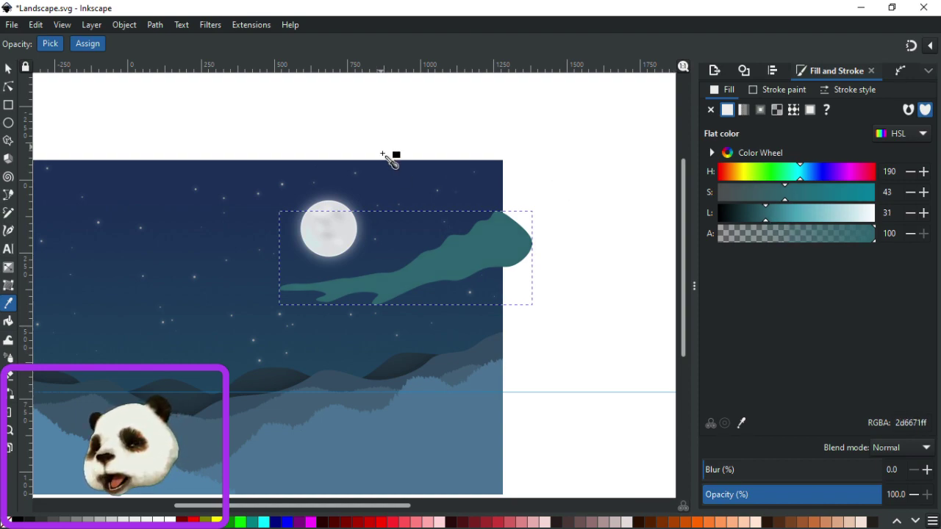
Edit the cloud's path nodes to reshape its upper edge near the wide end at the sky's border.
{"action": "left_click", "coordinate": [8, 86]}
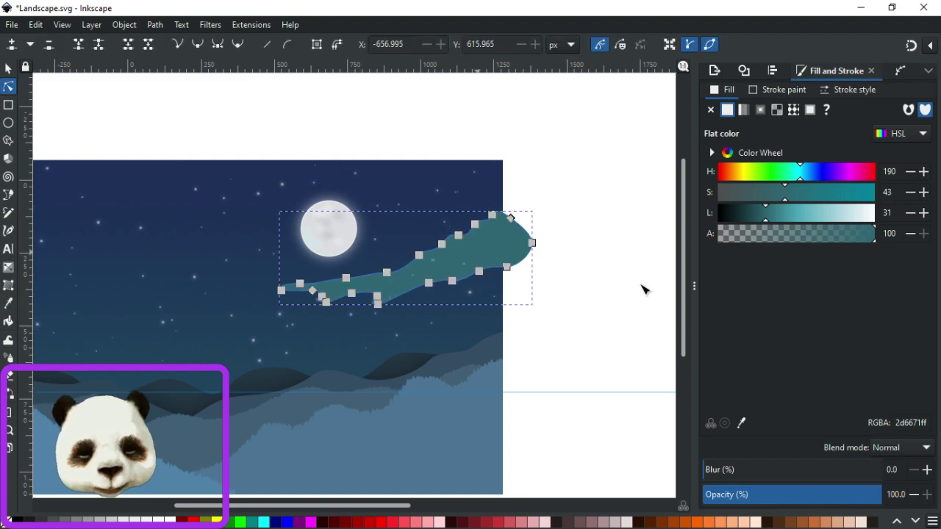
{"action": "scroll", "coordinate": [643, 285], "scroll_direction": "up", "scroll_amount": 2, "text": "ctrl"}
{"action": "left_click_drag", "start_coordinate": [368, 177], "coordinate": [385, 173]}
{"action": "double_click", "coordinate": [432, 190]}
{"action": "left_click", "coordinate": [334, 196]}
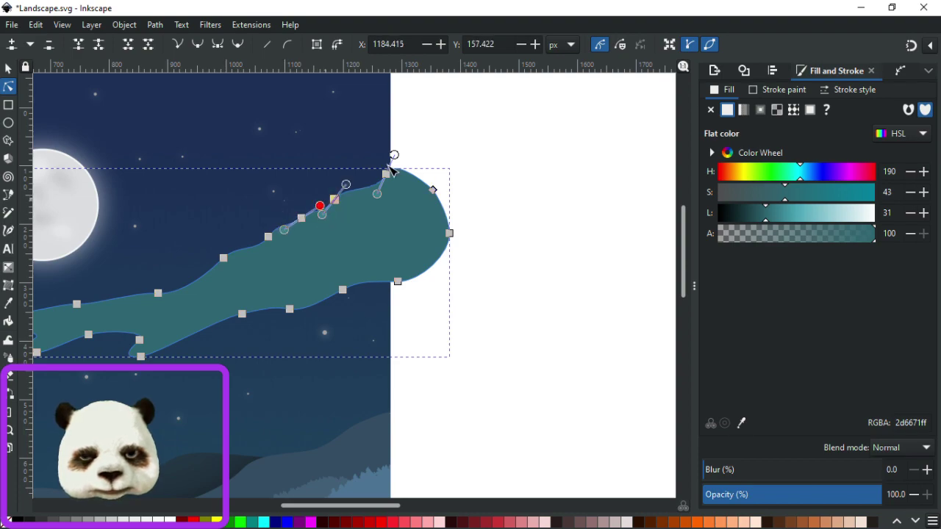
{"action": "left_click", "coordinate": [474, 152]}
{"action": "left_click", "coordinate": [479, 152]}
{"action": "scroll", "coordinate": [470, 160], "scroll_direction": "down", "scroll_amount": 3}
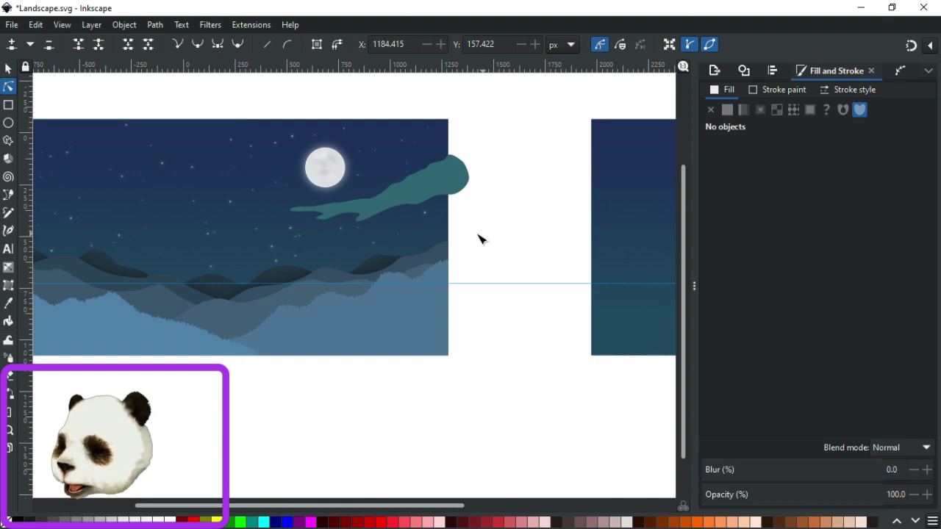
Reshape the larger notch on the cloud's lower edge into a long, thin tongue pointing toward the tail.
{"action": "scroll", "coordinate": [361, 231], "scroll_direction": "up", "scroll_amount": 3}
{"action": "scroll", "coordinate": [344, 340], "scroll_direction": "up", "scroll_amount": 1}
{"action": "scroll", "coordinate": [344, 341], "scroll_direction": "up", "scroll_amount": 2}
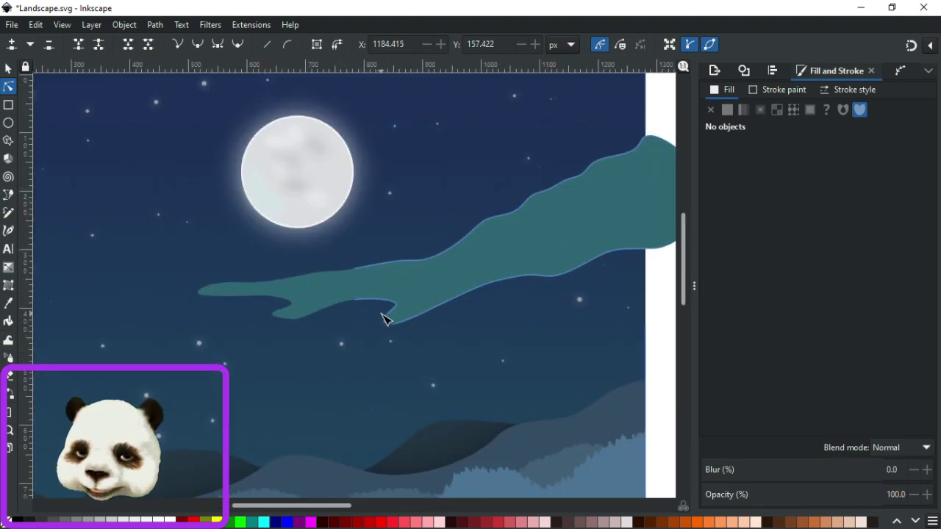
{"action": "left_click", "coordinate": [393, 310]}
{"action": "left_click", "coordinate": [399, 301]}
{"action": "left_click_drag", "start_coordinate": [411, 297], "coordinate": [357, 319]}
{"action": "left_click", "coordinate": [396, 322]}
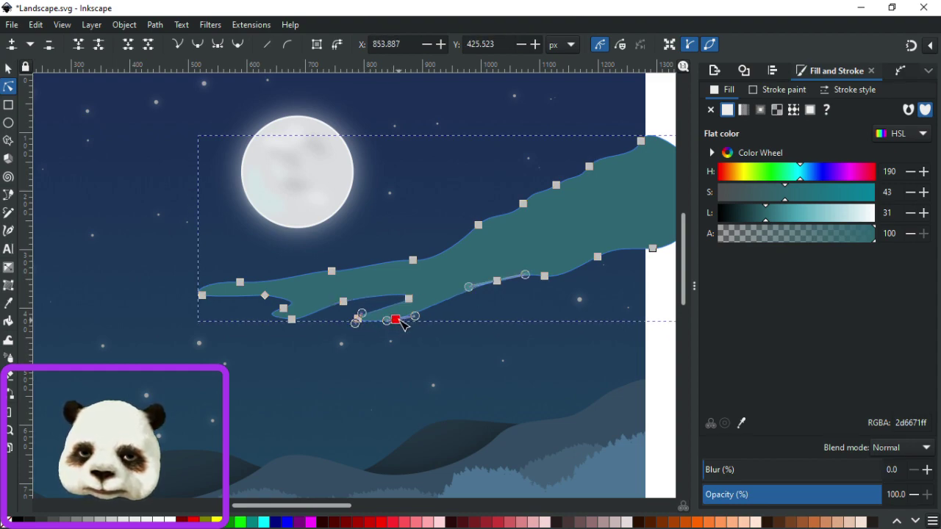
{"action": "left_click", "coordinate": [449, 327]}
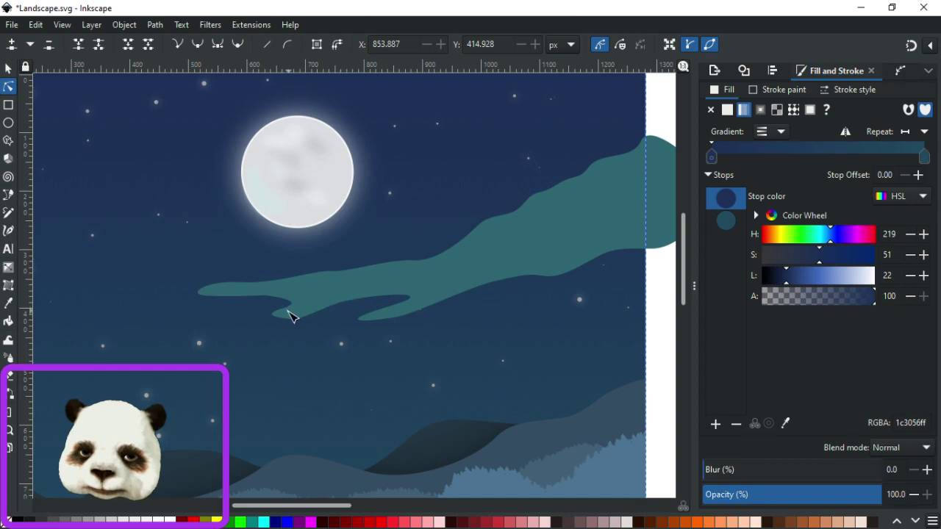
{"action": "scroll", "coordinate": [357, 328], "scroll_direction": "down", "scroll_amount": 3}
{"action": "left_click", "coordinate": [474, 291]}
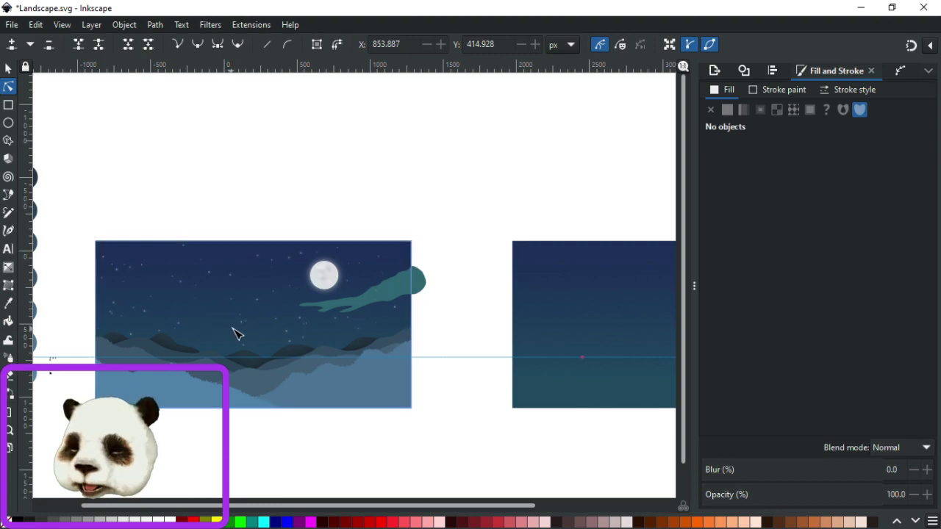
Select the nodes along the cloud's narrow tail together and move them slightly downward.
{"action": "scroll", "coordinate": [338, 308], "scroll_direction": "up", "scroll_amount": 2}
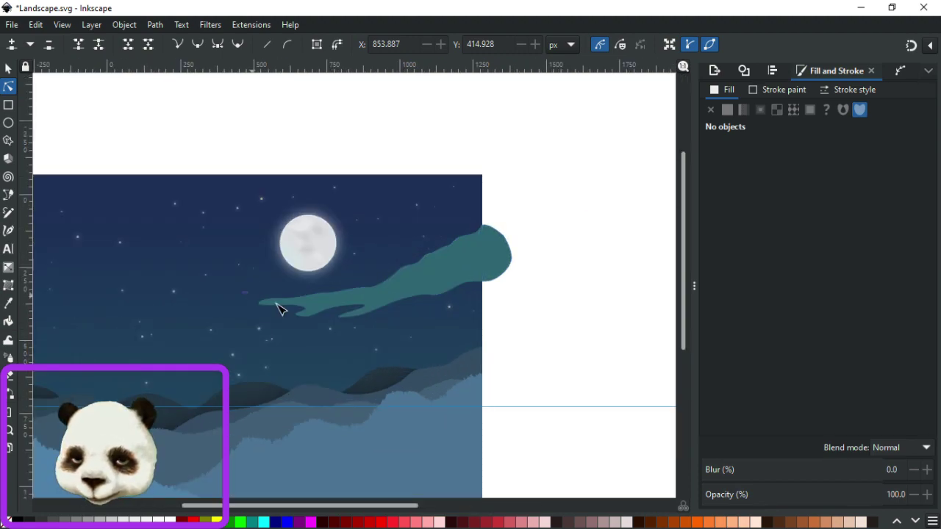
{"action": "left_click", "coordinate": [314, 302]}
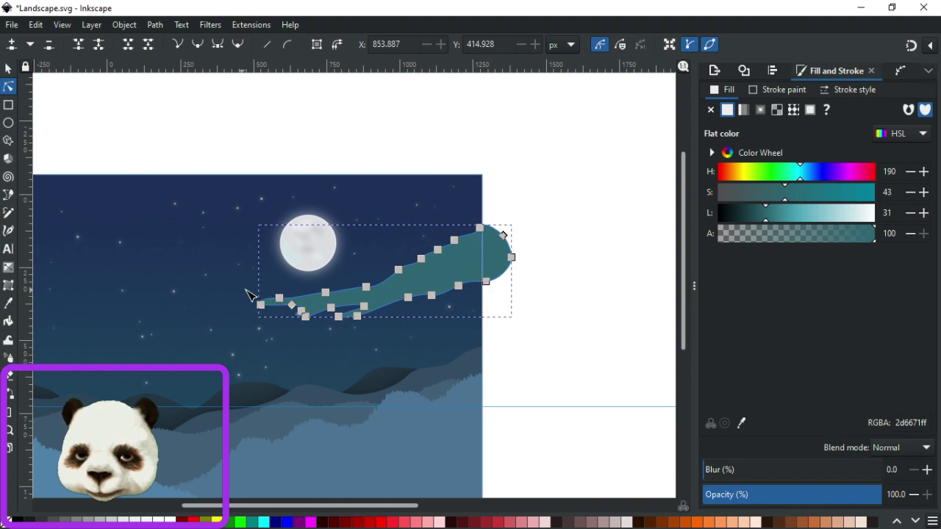
{"action": "left_click", "coordinate": [305, 296]}
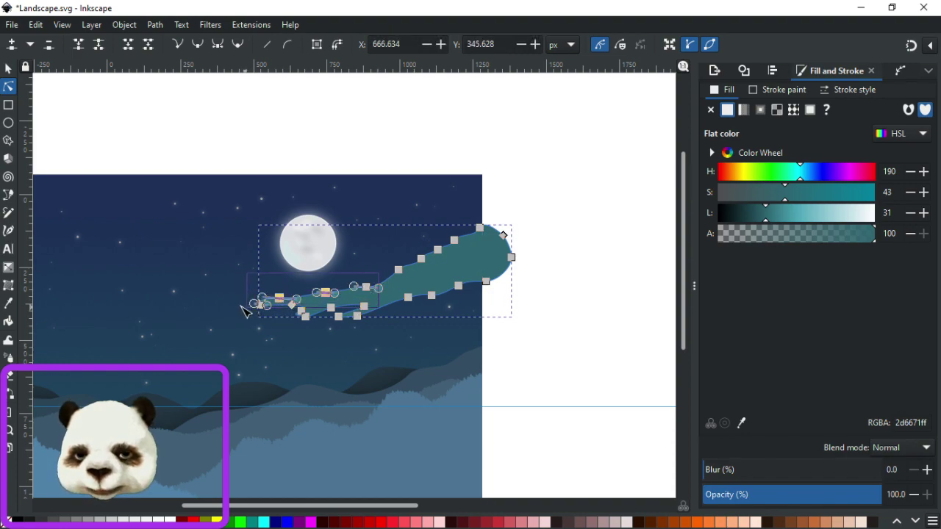
{"action": "scroll", "coordinate": [252, 305], "scroll_direction": "up", "scroll_amount": 3}
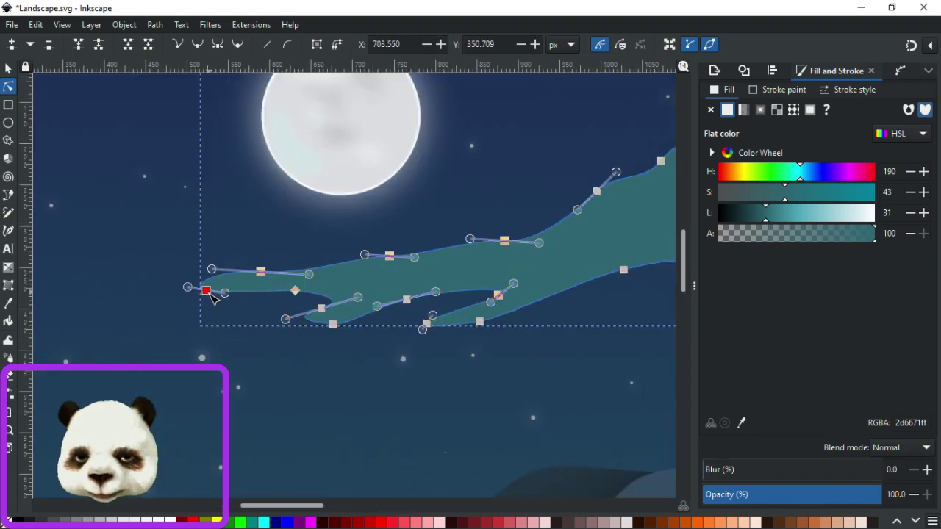
{"action": "left_click_drag", "start_coordinate": [206, 290], "coordinate": [209, 302]}
Reposition the inner notch node and smooth the cloud's upper edge beside the moon by shifting its nodes.
{"action": "left_click", "coordinate": [502, 315]}
{"action": "left_click", "coordinate": [500, 307]}
{"action": "left_click", "coordinate": [484, 305]}
{"action": "left_click_drag", "start_coordinate": [485, 306], "coordinate": [509, 246]}
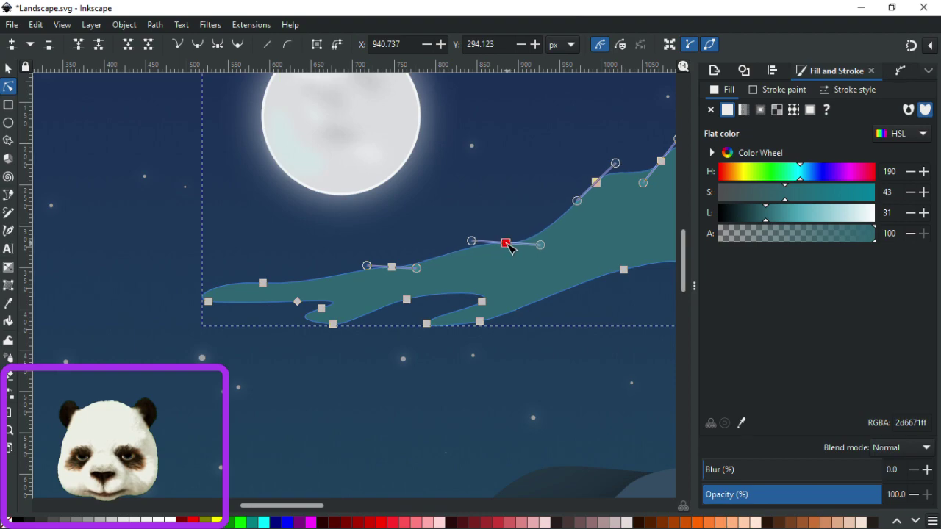
{"action": "left_click", "coordinate": [596, 183]}
{"action": "left_click_drag", "start_coordinate": [594, 191], "coordinate": [594, 198]}
{"action": "left_click", "coordinate": [602, 306]}
Refine the bumps along the middle of the cloud's upper edge by adjusting a single node there.
{"action": "scroll", "coordinate": [607, 317], "scroll_direction": "down", "scroll_amount": 3}
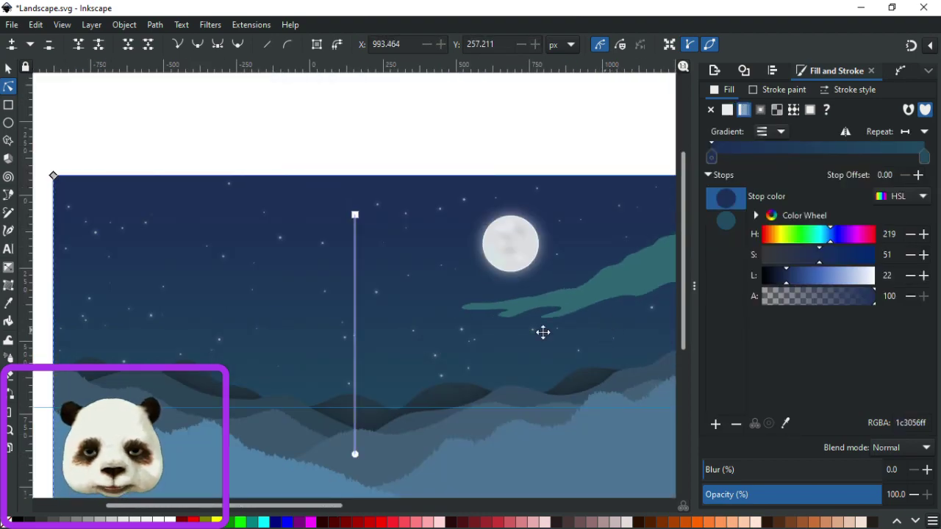
{"action": "scroll", "coordinate": [405, 380], "scroll_direction": "right", "scroll_amount": 5}
{"action": "scroll", "coordinate": [474, 316], "scroll_direction": "up", "scroll_amount": 2}
{"action": "scroll", "coordinate": [474, 316], "scroll_direction": "up", "scroll_amount": 2}
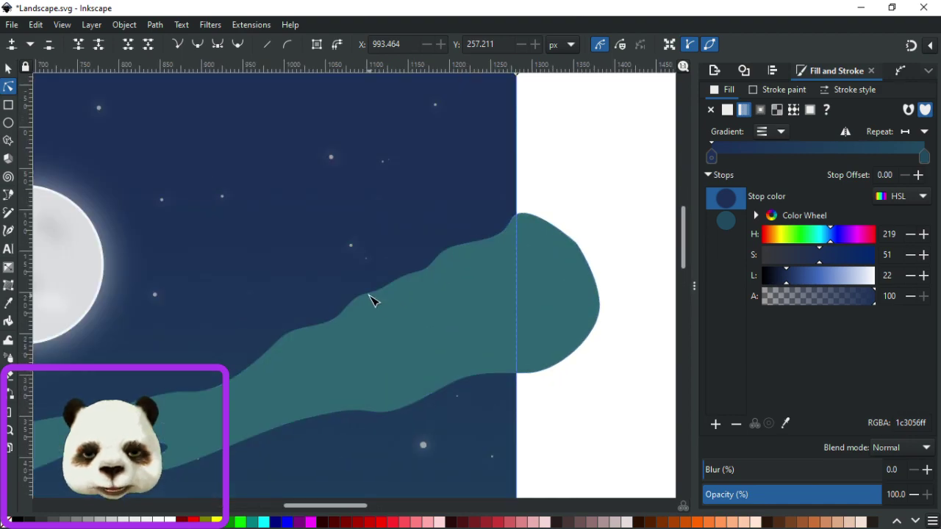
{"action": "left_click", "coordinate": [390, 294]}
{"action": "left_click", "coordinate": [399, 285]}
{"action": "left_click", "coordinate": [577, 197]}
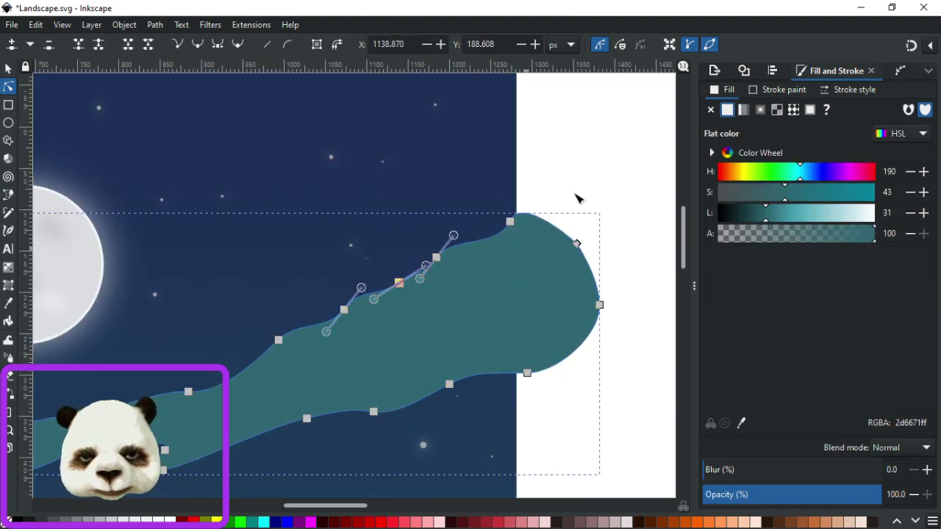
{"action": "left_click", "coordinate": [570, 184]}
Pull the top node of the cloud's wide end up and outward past the sky's edge, to about X 1325, Y 73 px.
{"action": "scroll", "coordinate": [558, 189], "scroll_direction": "down", "scroll_amount": 4}
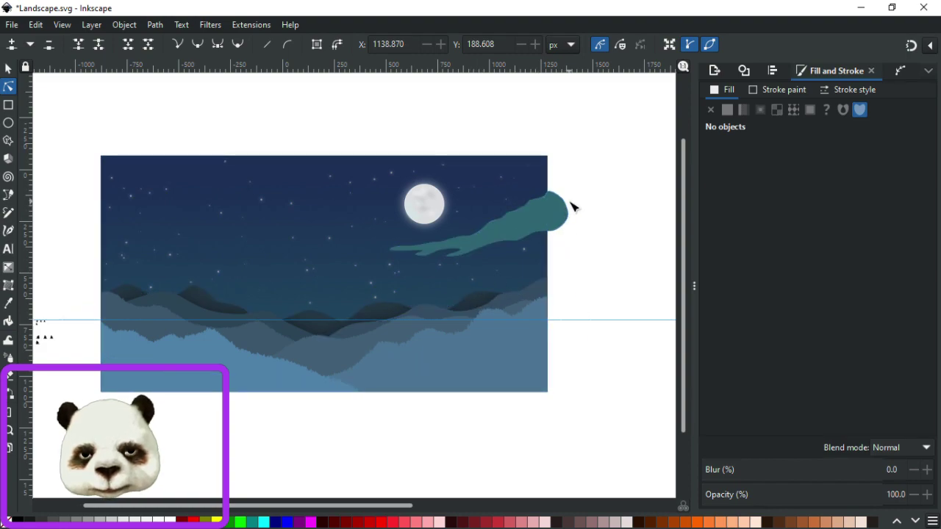
{"action": "scroll", "coordinate": [571, 204], "scroll_direction": "up", "scroll_amount": 3}
{"action": "left_click", "coordinate": [495, 195]}
{"action": "left_click_drag", "start_coordinate": [504, 179], "coordinate": [533, 154]}
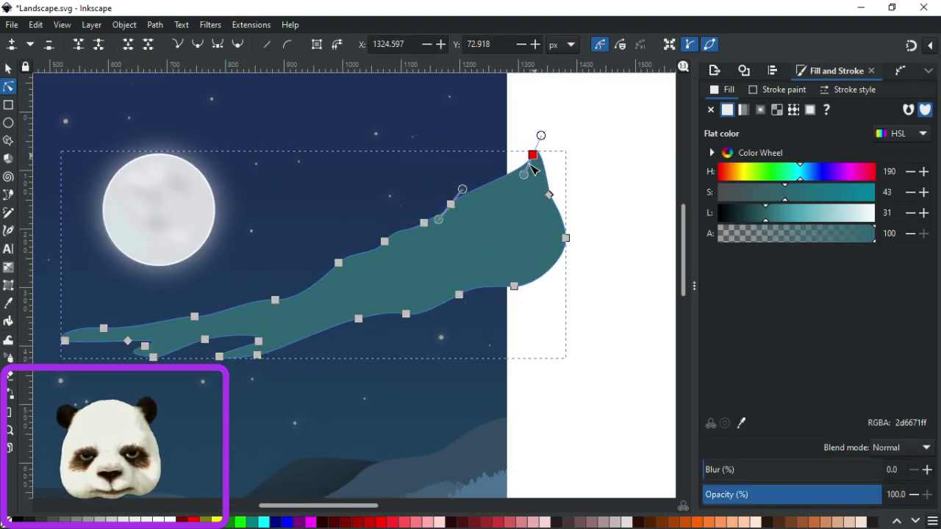
{"action": "left_click", "coordinate": [592, 210]}
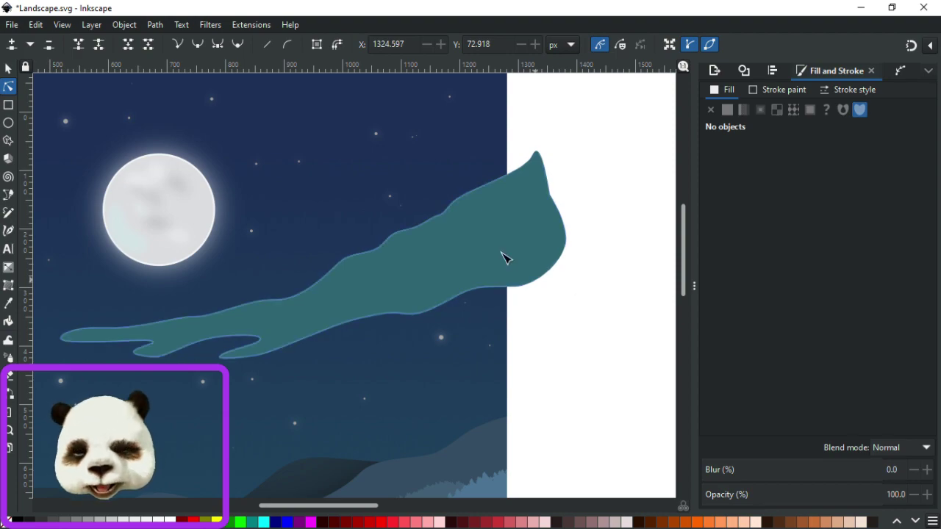
Try drawing a wavy cloud edge below the teal cloud with the Pen tool, starting past the sky's edge, and undo most of its segments.
{"action": "scroll", "coordinate": [498, 288], "scroll_direction": "down", "scroll_amount": 3}
{"action": "left_click", "coordinate": [493, 367]}
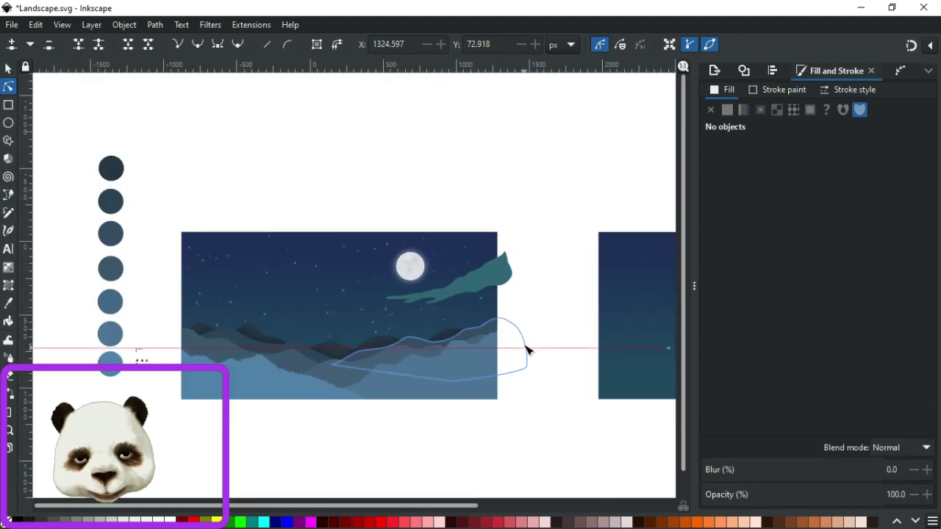
{"action": "scroll", "coordinate": [527, 348], "scroll_direction": "up", "scroll_amount": 1}
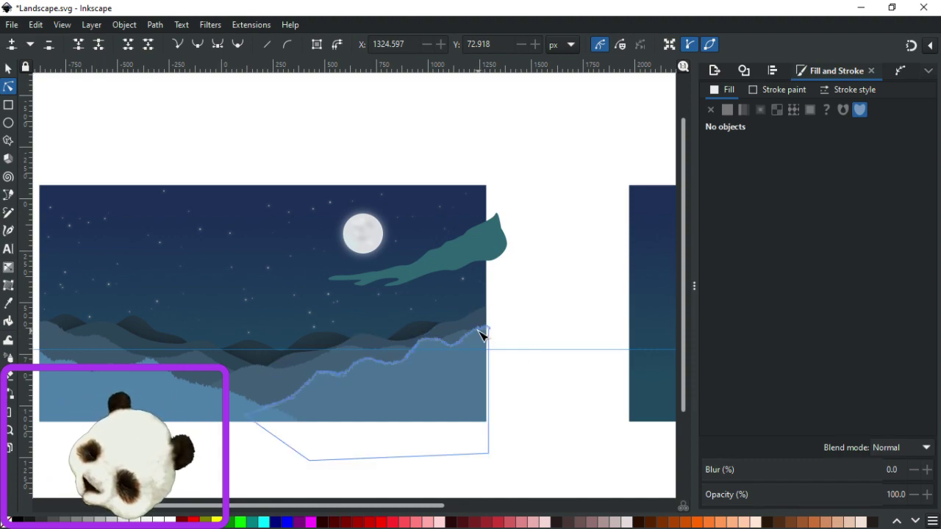
{"action": "key", "text": "Escape"}
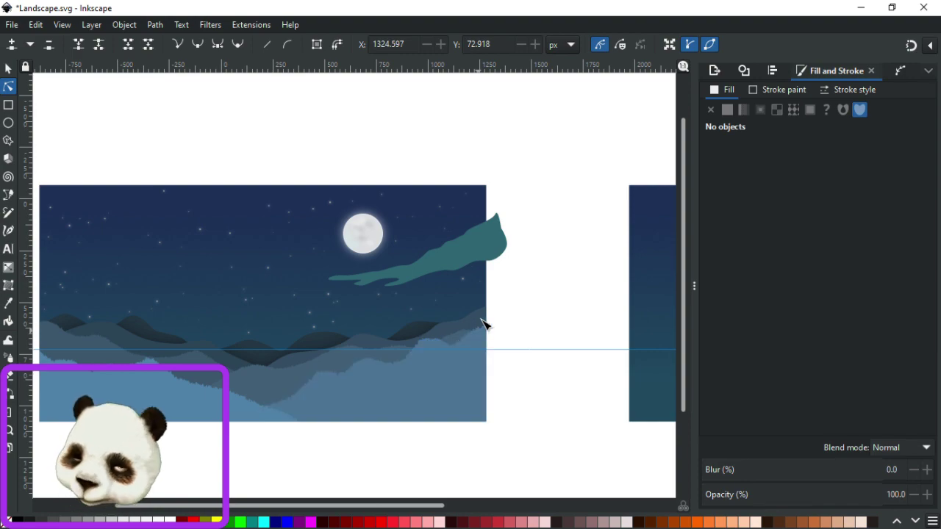
{"action": "key", "text": "b"}
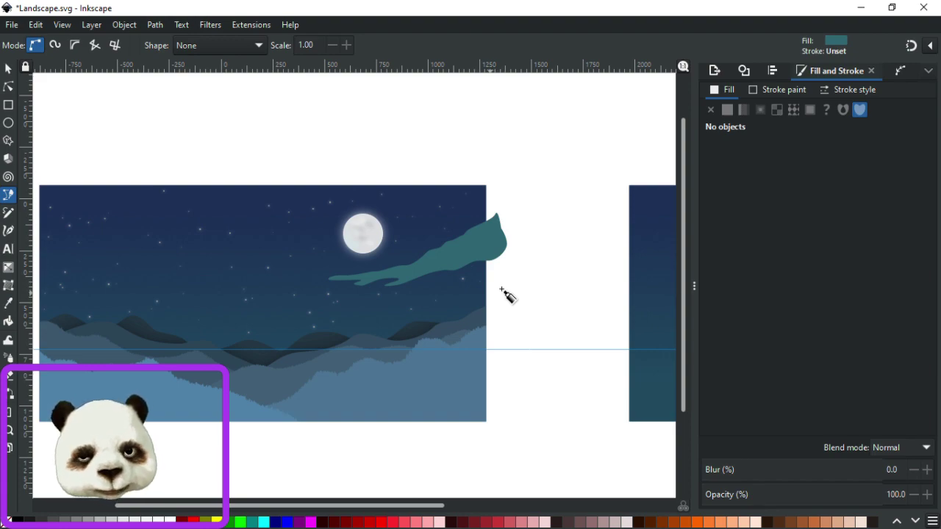
{"action": "scroll", "coordinate": [500, 294], "scroll_direction": "up", "scroll_amount": 5}
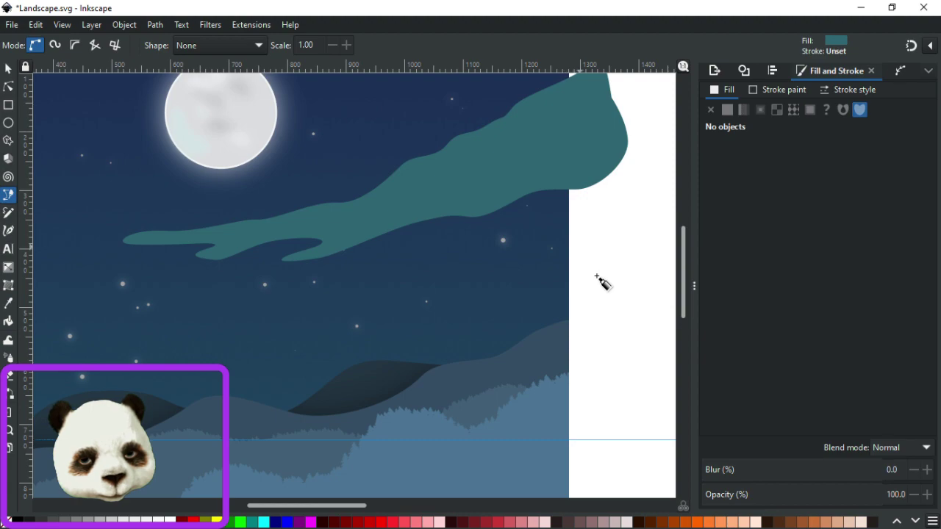
{"action": "mouse_move", "coordinate": [569, 246]}
{"action": "left_mouse_down"}
{"action": "mouse_move", "coordinate": [509, 275]}
{"action": "mouse_move", "coordinate": [491, 272]}
{"action": "left_mouse_up"}
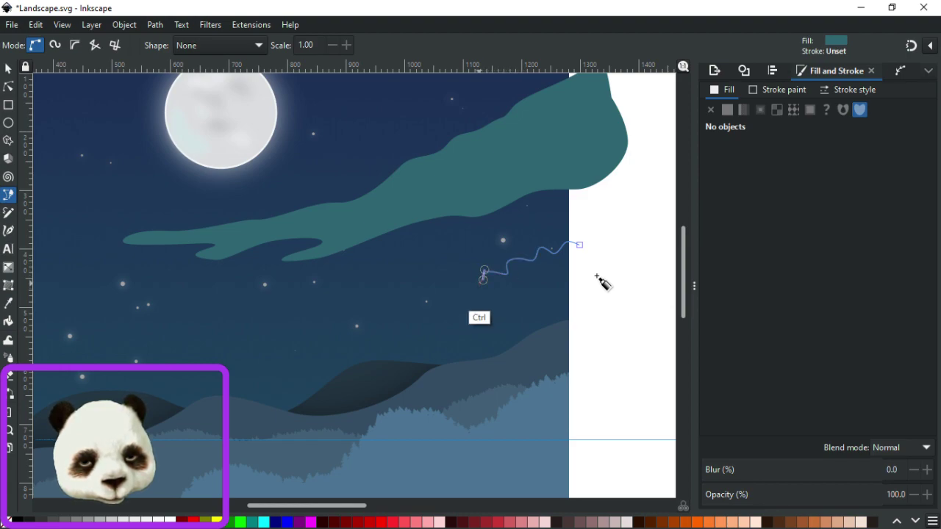
{"action": "key", "text": "ctrl+z"}
{"action": "key", "text": "ctrl+z"}
{"action": "key", "text": "ctrl+z"}
{"action": "key", "text": "ctrl+z"}
{"action": "key", "text": "ctrl+z"}
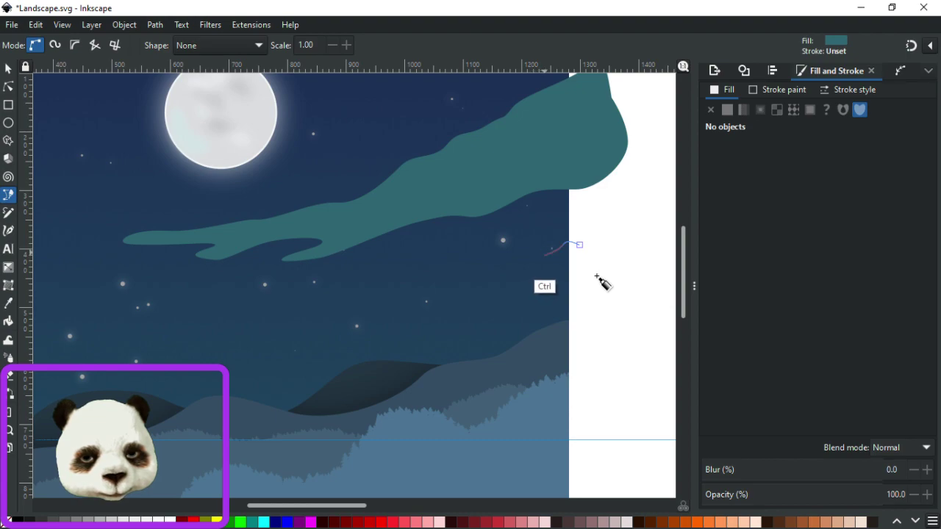
Try a different curve for the second bump of the wavy cloud edge and undo it.
{"action": "key", "text": "ctrl+shift+z"}
{"action": "key", "text": "ctrl+shift+z"}
{"action": "key", "text": "ctrl+shift+z"}
{"action": "key", "text": "ctrl+shift+z"}
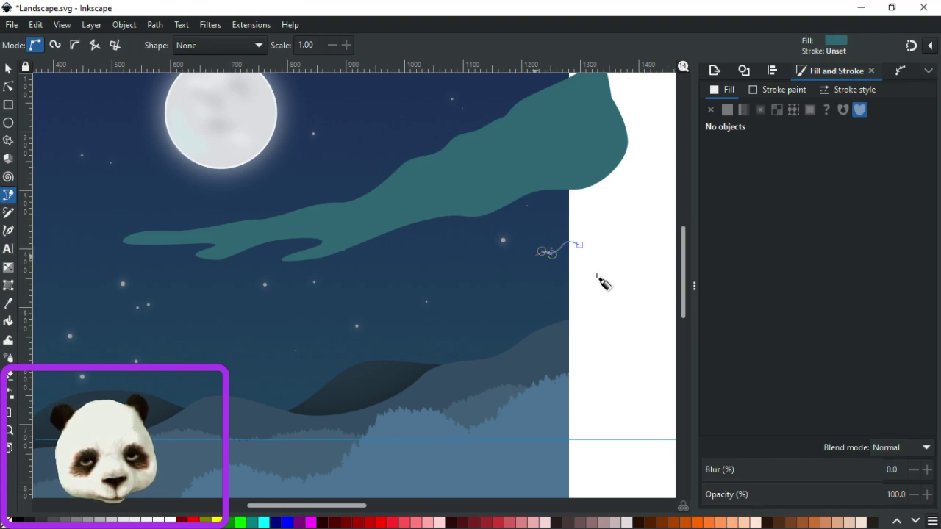
{"action": "key", "text": "ctrl+z"}
{"action": "key", "text": "ctrl+z"}
{"action": "key", "text": "ctrl+z"}
{"action": "key", "text": "ctrl+z"}
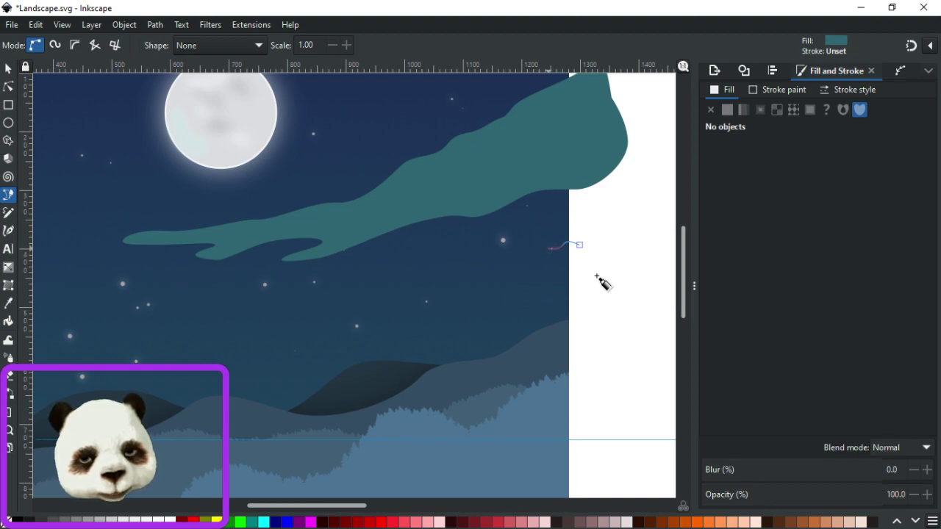
Continue the new cloud's upper edge as a chain of small rounded bumps descending diagonally toward the hills.
{"action": "key", "text": "ctrl+shift+z"}
{"action": "key", "text": "ctrl+shift+z"}
{"action": "key", "text": "ctrl+shift+z"}
{"action": "key", "text": "ctrl+shift+z"}
{"action": "key", "text": "ctrl+shift+z"}
{"action": "key", "text": "ctrl+shift+z"}
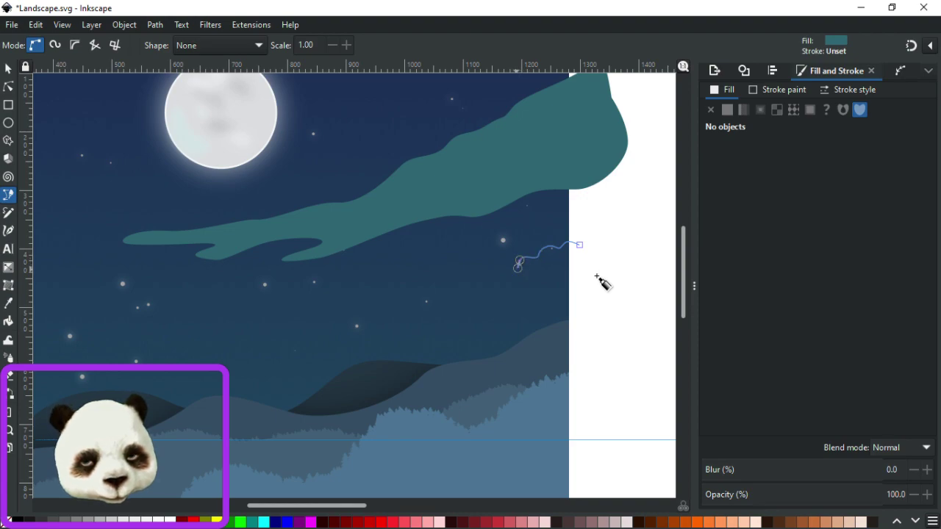
{"action": "key", "text": "ctrl+shift+z"}
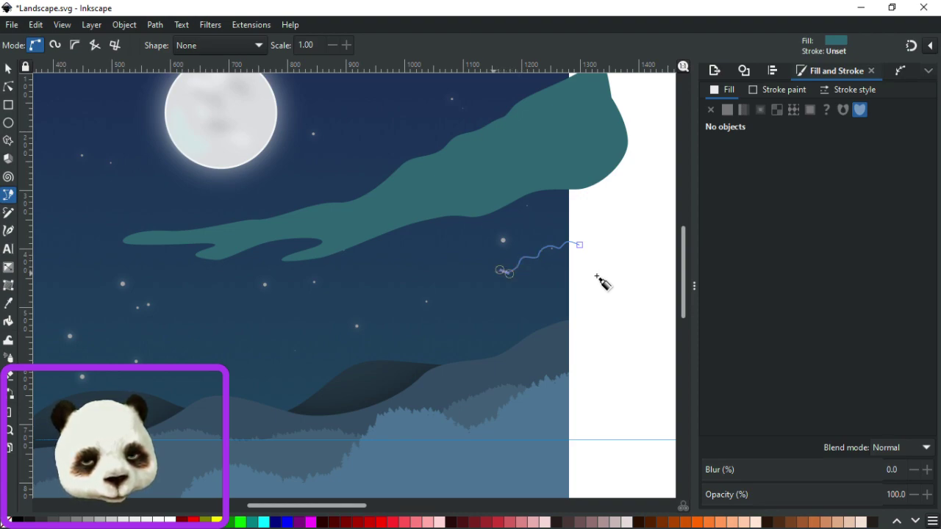
{"action": "key", "text": "ctrl+shift+z"}
{"action": "key", "text": "ctrl+shift+z"}
{"action": "key", "text": "ctrl+shift+z"}
{"action": "key", "text": "ctrl+shift+z"}
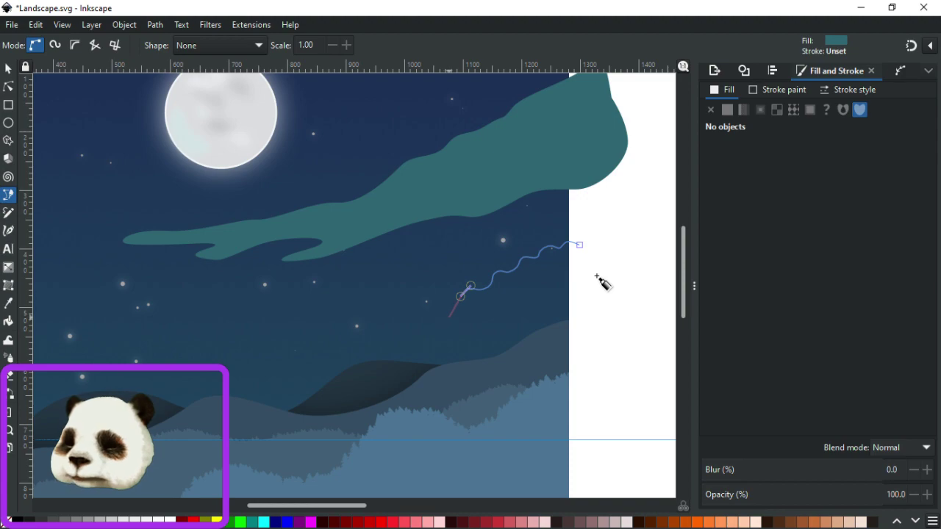
{"action": "key", "text": "ctrl+shift+z"}
{"action": "key", "text": "ctrl+shift+z"}
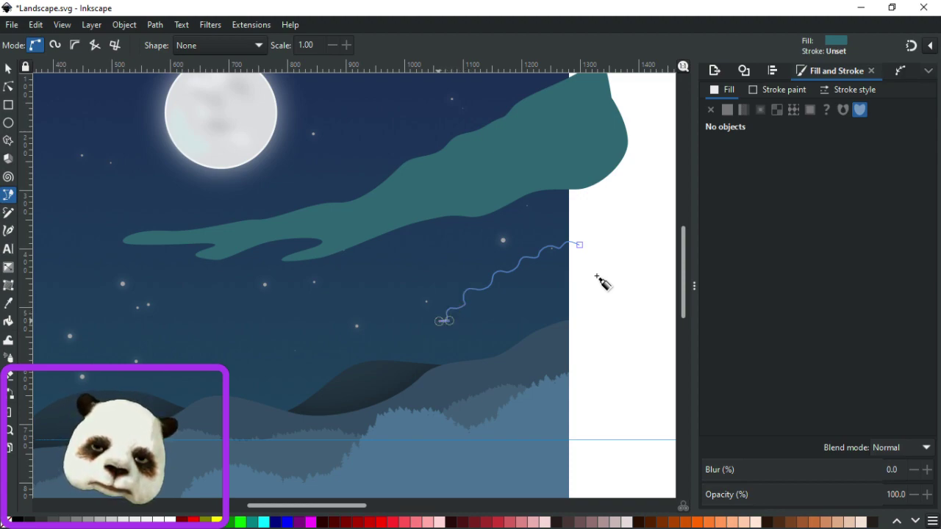
Extend the bumpy cloud edge with more small curves down to just above the dark hill.
{"action": "key", "text": "ctrl+shift+z"}
{"action": "key", "text": "ctrl+shift+z"}
{"action": "key", "text": "ctrl+shift+z"}
{"action": "key", "text": "ctrl+shift+z"}
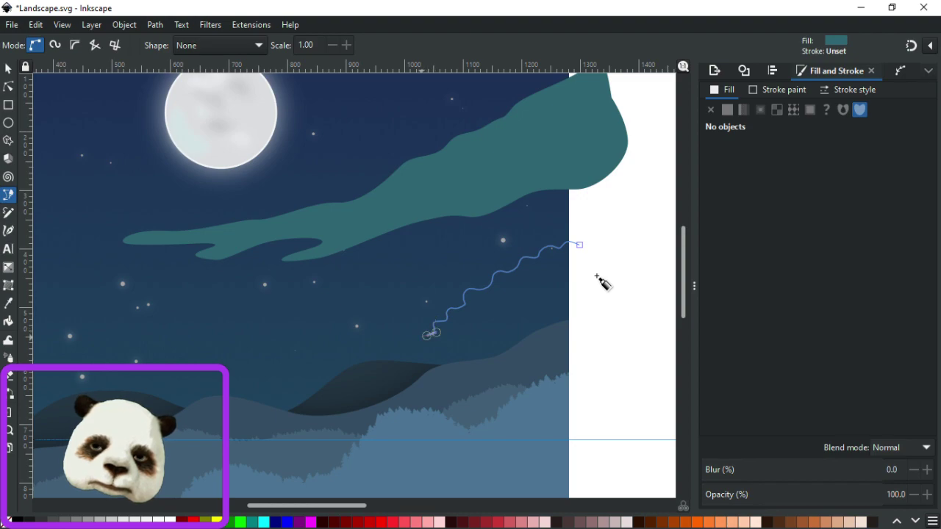
{"action": "key", "text": "ctrl+shift+z"}
{"action": "key", "text": "ctrl+shift+z"}
{"action": "key", "text": "ctrl+shift+z"}
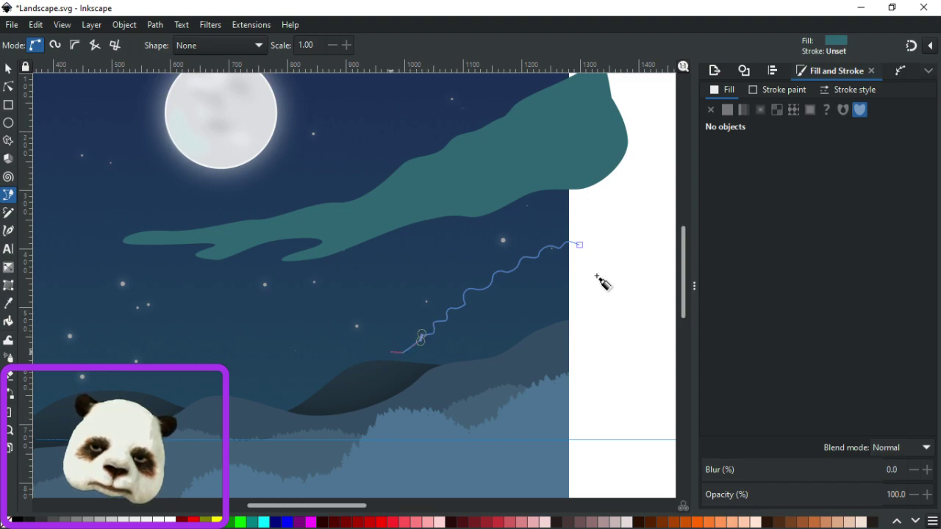
{"action": "key", "text": "ctrl+shift+z"}
{"action": "key", "text": "ctrl+shift+z"}
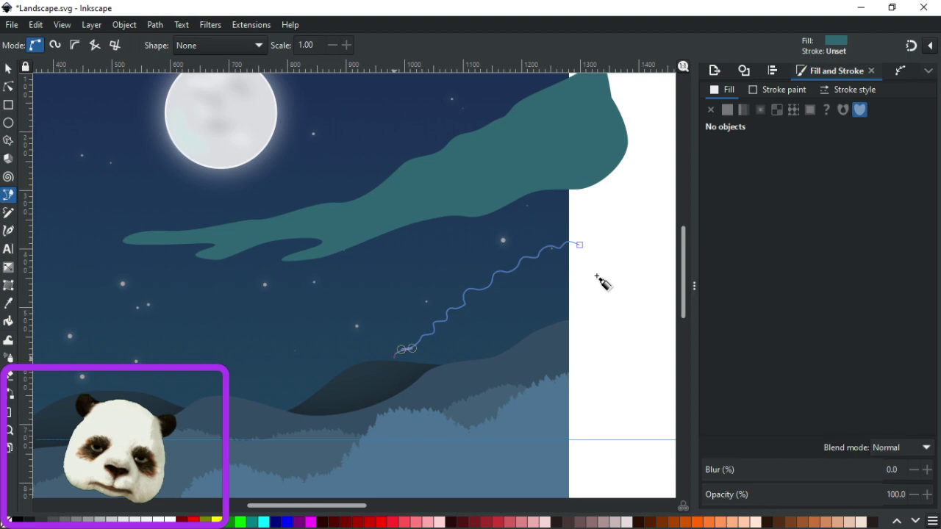
Run the bumpy cloud's outline across the hills, close it beyond the sky's edge, and stack the shape behind the hills.
{"action": "key", "text": "ctrl+shift+z"}
{"action": "key", "text": "ctrl+shift+z"}
{"action": "key", "text": "ctrl+shift+z"}
{"action": "key", "text": "ctrl+shift+z"}
{"action": "key", "text": "ctrl+shift+z"}
{"action": "key", "text": "ctrl+shift+z"}
{"action": "key", "text": "ctrl+shift+z"}
{"action": "key", "text": "ctrl+shift+z"}
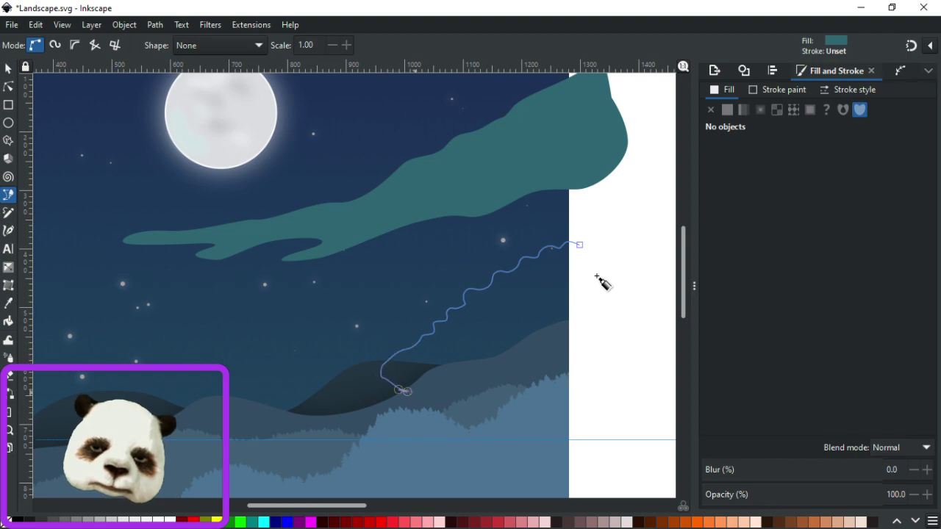
{"action": "key", "text": "ctrl+shift+z"}
{"action": "key", "text": "ctrl+shift+z"}
{"action": "key", "text": "ctrl+shift+z"}
{"action": "key", "text": "ctrl+shift+z"}
{"action": "key", "text": "ctrl+shift+z"}
{"action": "key", "text": "ctrl+shift+z"}
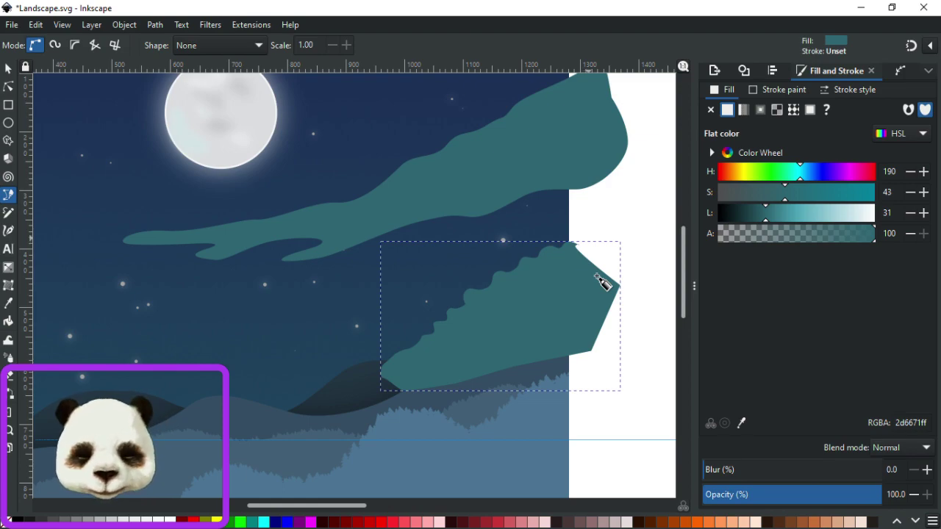
{"action": "key", "text": "ctrl+shift+z"}
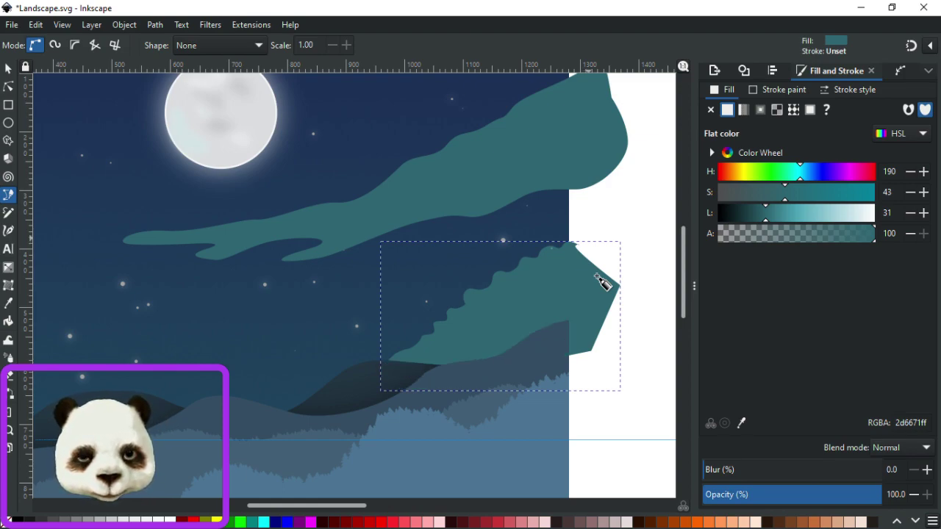
{"action": "key", "text": "ctrl+shift+z"}
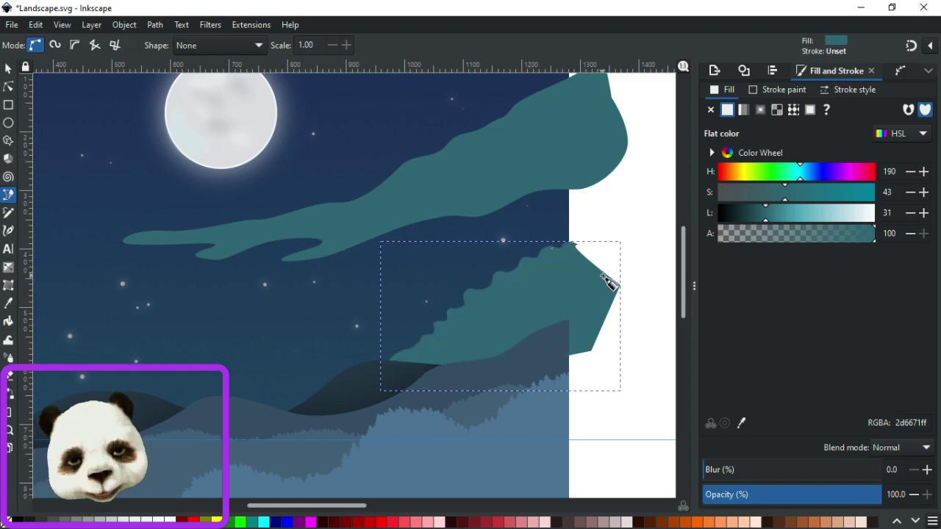
Delete the bumpy-edged cloud shape below the first cloud.
{"action": "scroll", "coordinate": [603, 277], "scroll_direction": "down", "scroll_amount": 3}
{"action": "scroll", "coordinate": [603, 276], "scroll_direction": "up", "scroll_amount": 2}
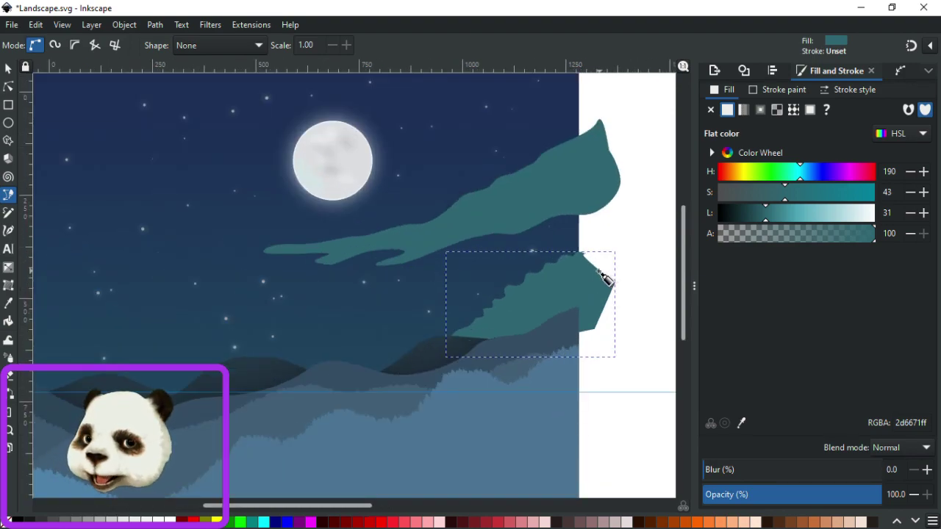
{"action": "key", "text": "Delete"}
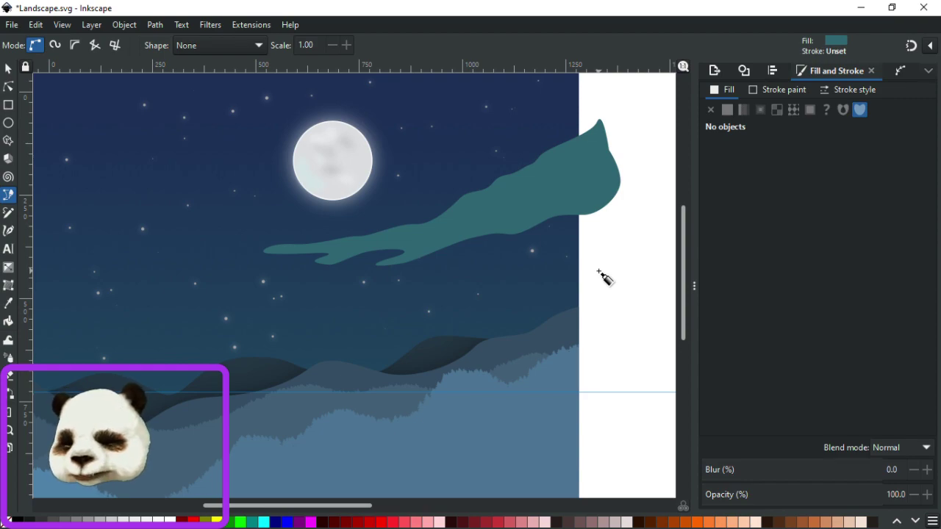
Draw a large, smoother cloud from beyond the sky's right edge down across the hills and stack it between the sky and the hills.
{"action": "left_click", "coordinate": [605, 232]}
{"action": "mouse_move", "coordinate": [516, 264]}
{"action": "left_mouse_down"}
{"action": "mouse_move", "coordinate": [523, 280]}
{"action": "mouse_move", "coordinate": [442, 304]}
{"action": "left_mouse_up"}
{"action": "left_click_drag", "start_coordinate": [378, 349], "coordinate": [326, 354]}
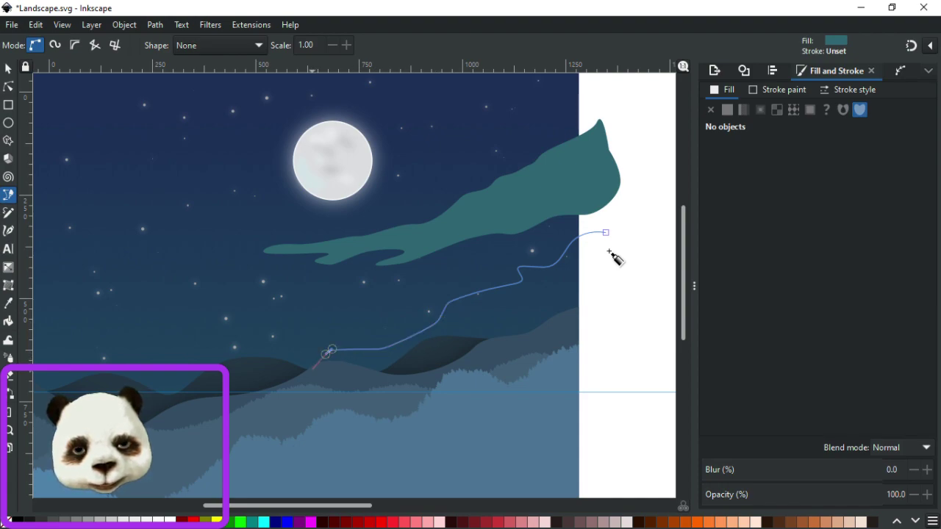
{"action": "left_click_drag", "start_coordinate": [276, 378], "coordinate": [280, 386]}
{"action": "left_click_drag", "start_coordinate": [624, 345], "coordinate": [622, 319]}
{"action": "left_click", "coordinate": [605, 232]}
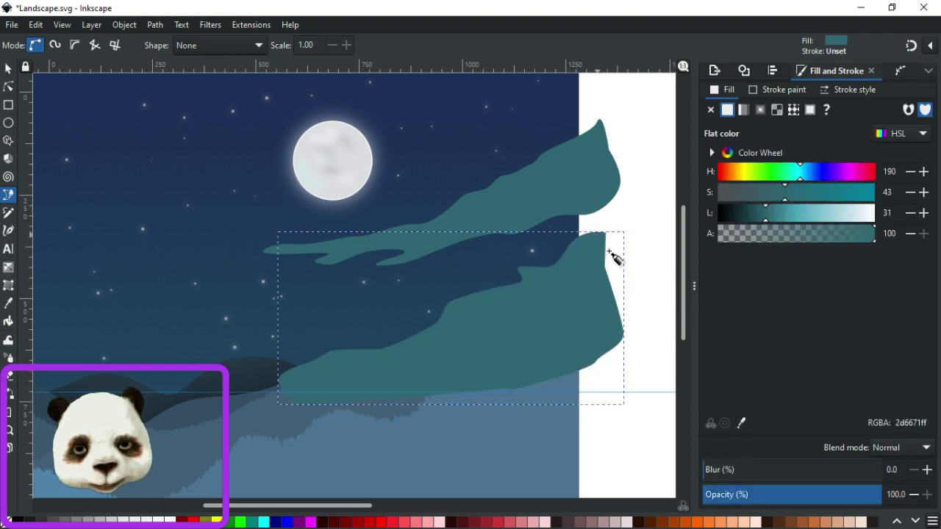
{"action": "key", "text": "End"}
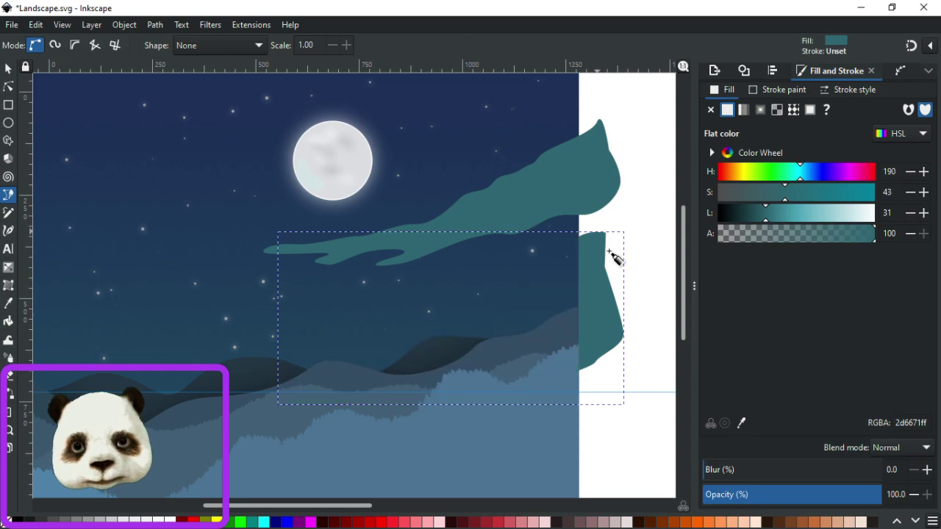
{"action": "key", "text": "Page_Up"}
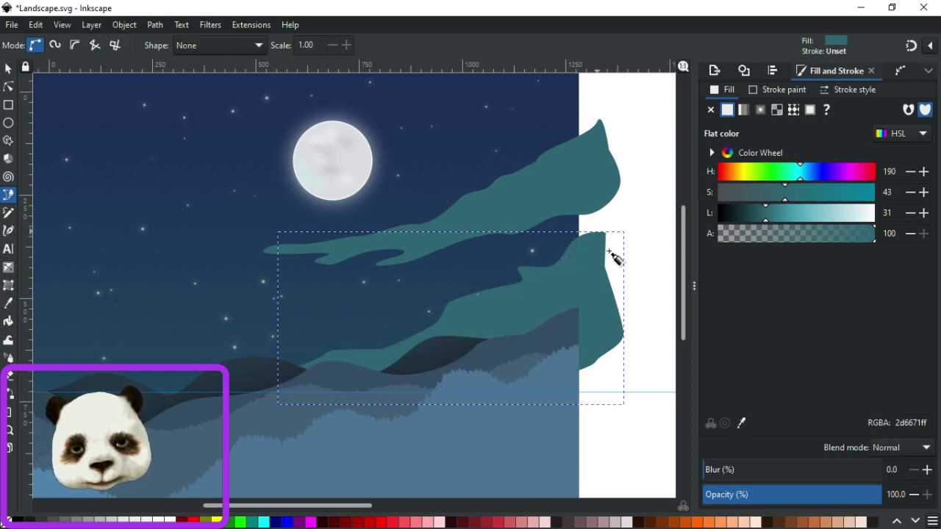
Draw a wide teal cloud over the sky's upper-left corner, extending past its edges and tapering to a point toward the middle.
{"action": "scroll", "coordinate": [581, 257], "scroll_direction": "down", "scroll_amount": 2, "text": "ctrl"}
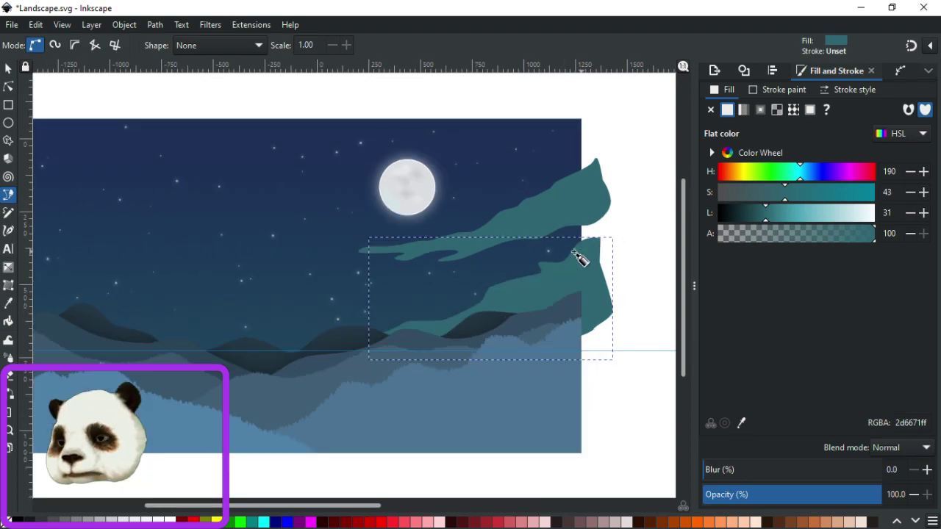
{"action": "scroll", "coordinate": [515, 269], "scroll_direction": "down", "scroll_amount": 1, "text": "ctrl"}
{"action": "scroll", "coordinate": [322, 263], "scroll_direction": "up", "scroll_amount": 1, "text": "ctrl"}
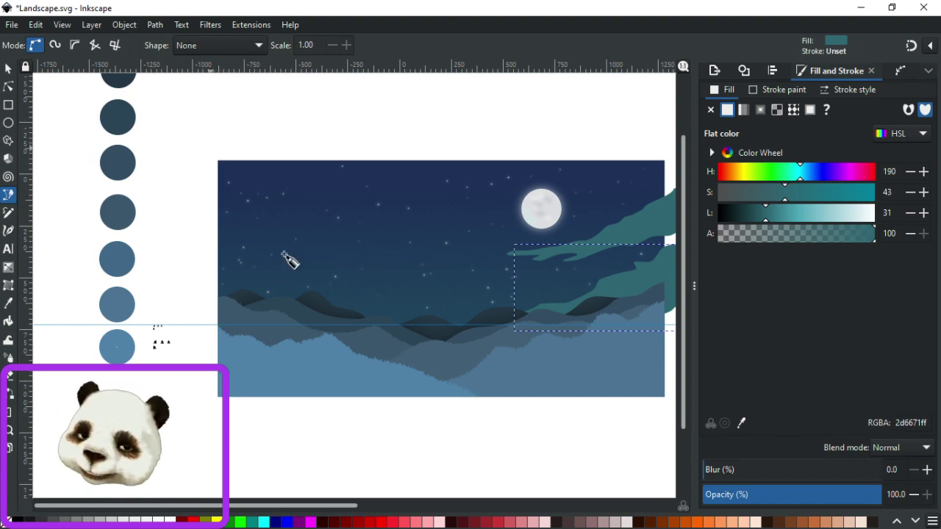
{"action": "key", "text": "Escape"}
{"action": "mouse_move", "coordinate": [205, 153]}
{"action": "left_mouse_down"}
{"action": "mouse_move", "coordinate": [264, 153]}
{"action": "mouse_move", "coordinate": [395, 241]}
{"action": "mouse_move", "coordinate": [360, 236]}
{"action": "left_mouse_up"}
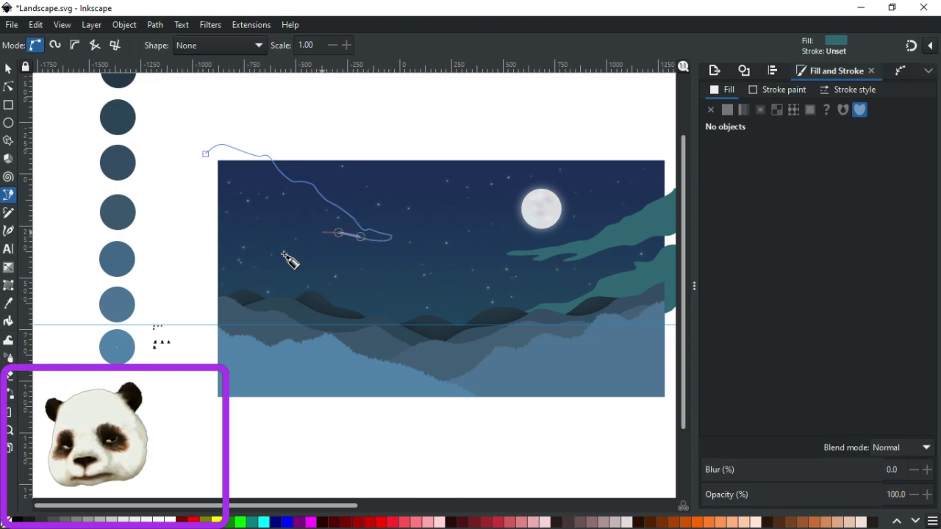
{"action": "left_click_drag", "start_coordinate": [285, 255], "coordinate": [287, 257]}
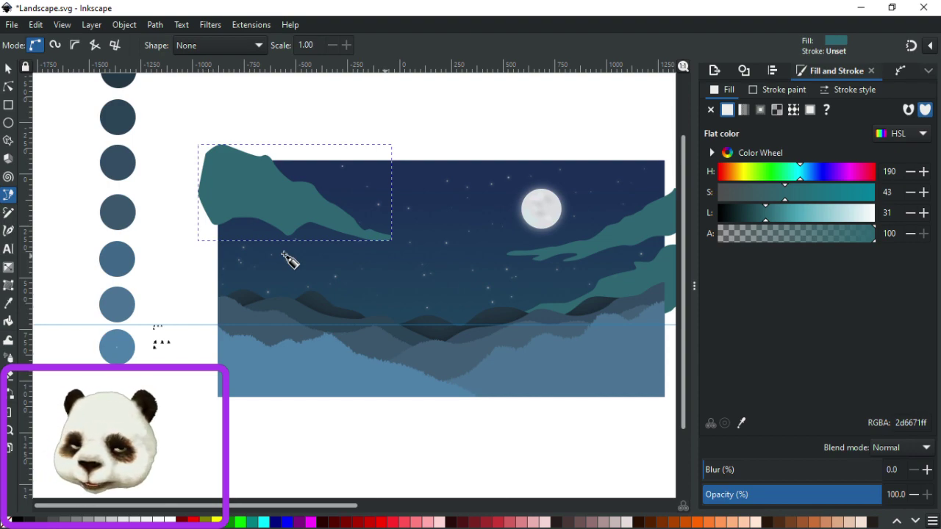
Draw a thin, wavy closed wisp of cloud in mid-sky between the tips of the upper-left cloud and the cloud beside the moon.
{"action": "key", "text": "Escape"}
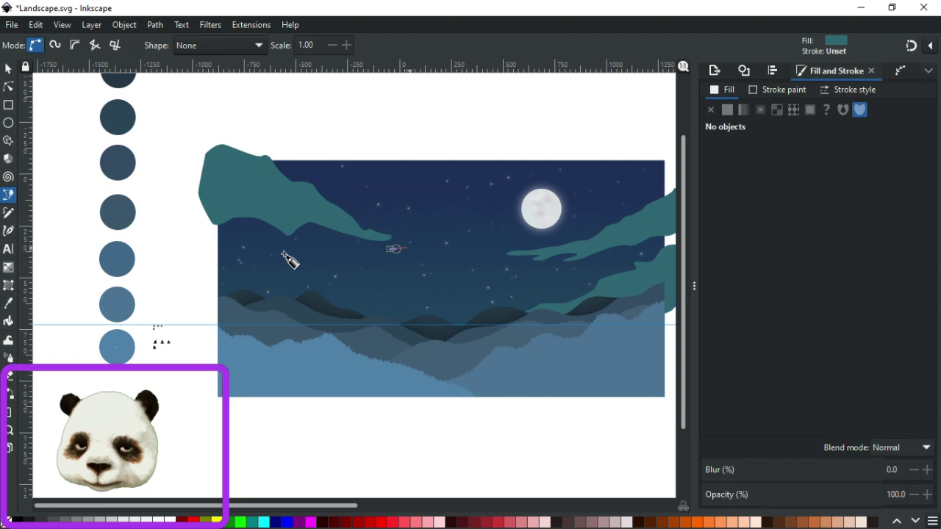
{"action": "mouse_move", "coordinate": [429, 250]}
{"action": "left_mouse_down"}
{"action": "mouse_move", "coordinate": [475, 254]}
{"action": "mouse_move", "coordinate": [454, 256]}
{"action": "left_mouse_up"}
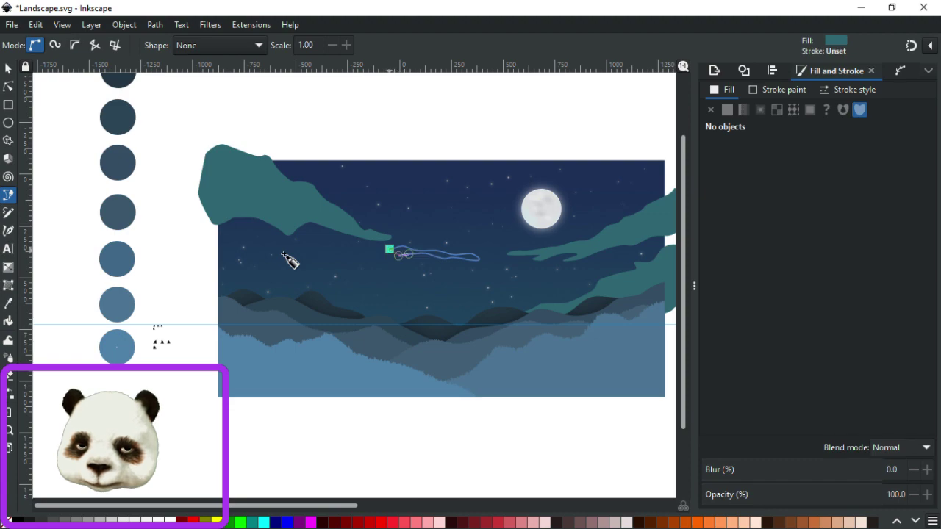
{"action": "left_click", "coordinate": [389, 249]}
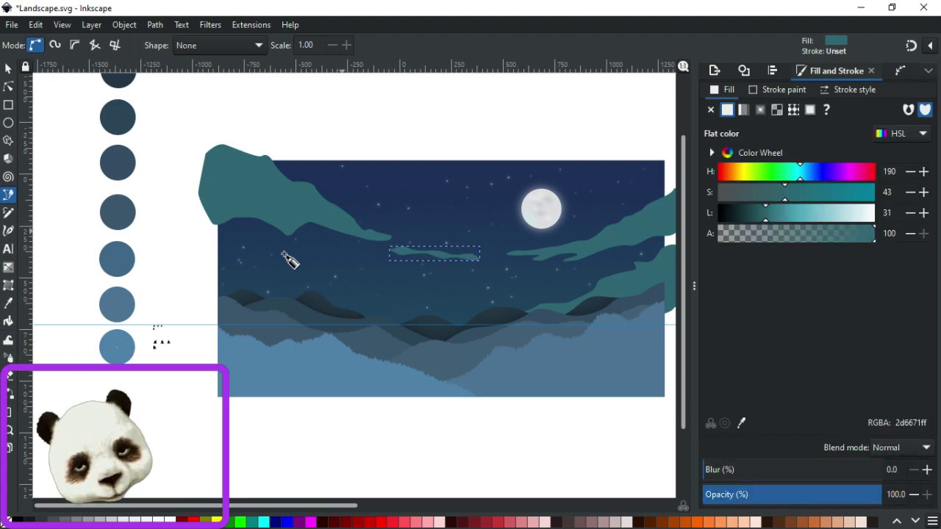
Draw a small closed wisp, about 207 by 66 px, just below the tip of the upper-left cloud.
{"action": "left_click", "coordinate": [341, 241]}
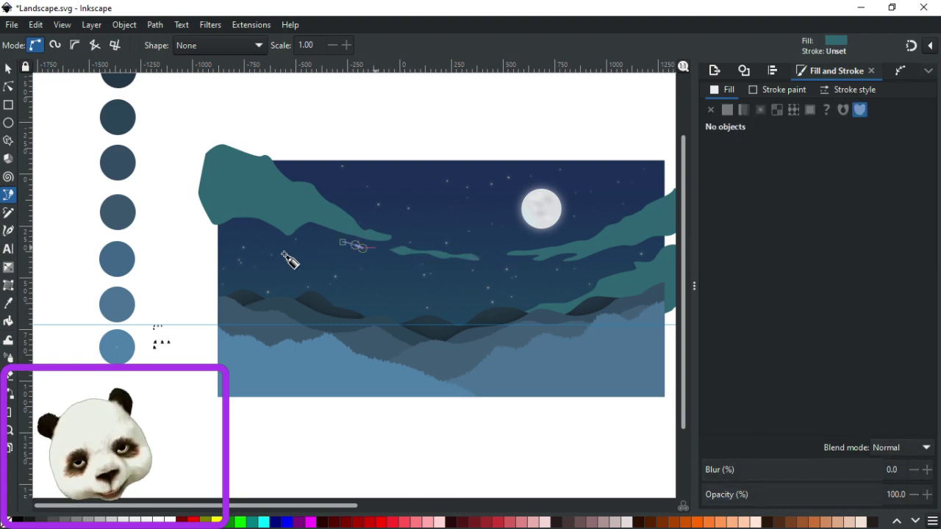
{"action": "left_click_drag", "start_coordinate": [377, 255], "coordinate": [385, 257]}
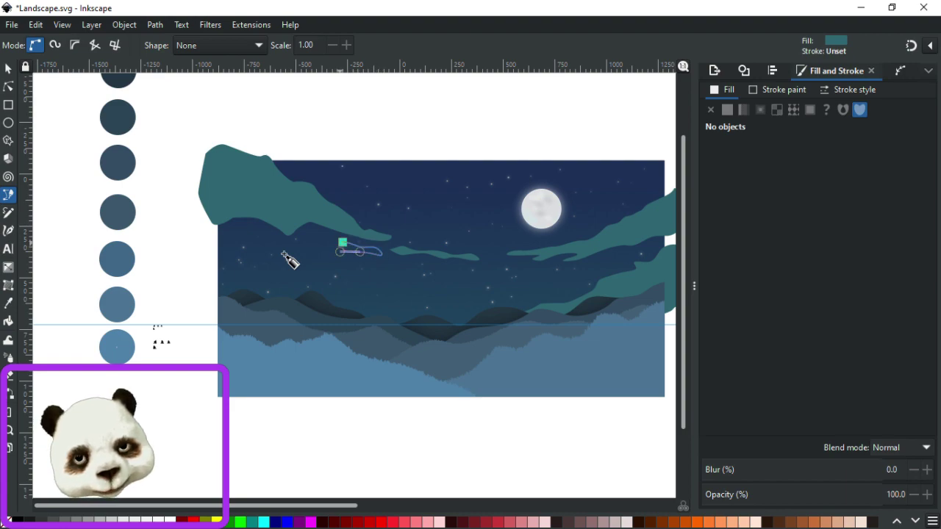
{"action": "left_click", "coordinate": [342, 241]}
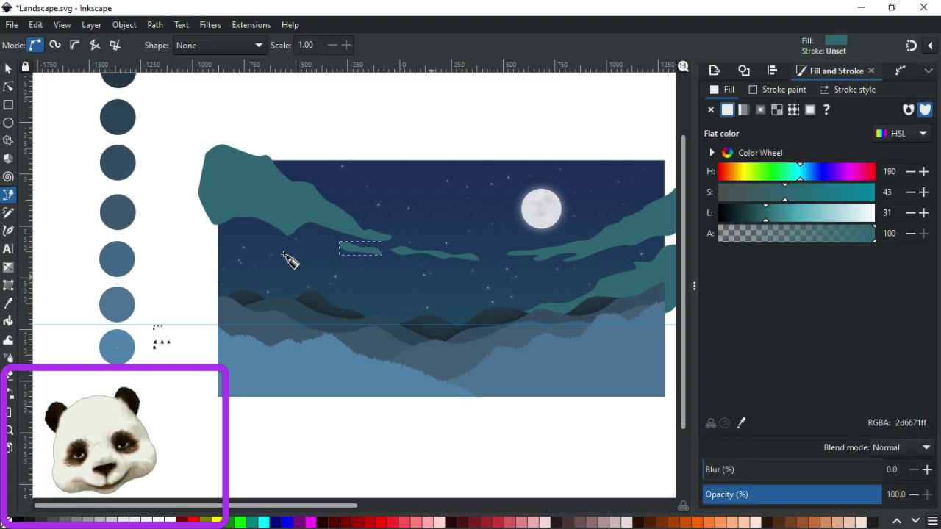
Draw a large, wavy-topped cloud from beyond the sky's lower-left edge tapering toward the middle, and stack it behind the hills.
{"action": "left_click", "coordinate": [202, 251]}
{"action": "left_click_drag", "start_coordinate": [240, 256], "coordinate": [249, 257]}
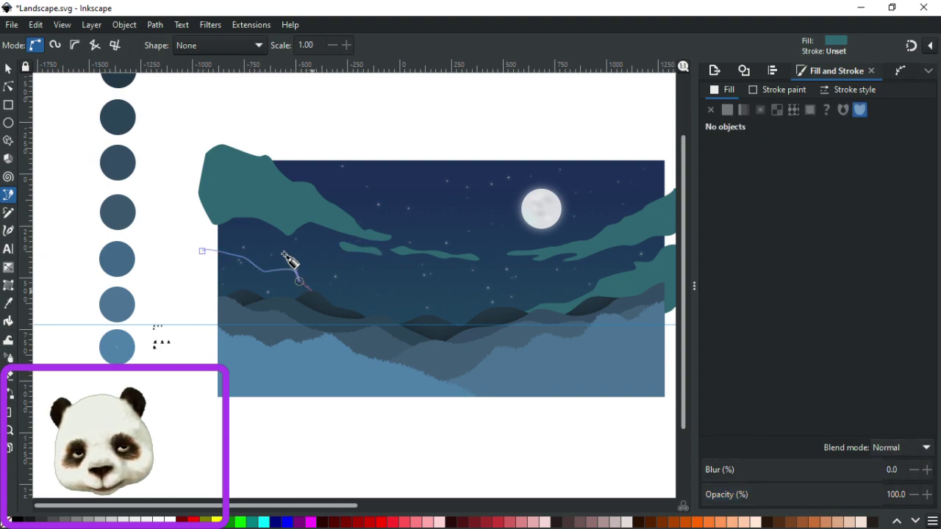
{"action": "left_click_drag", "start_coordinate": [338, 296], "coordinate": [346, 311]}
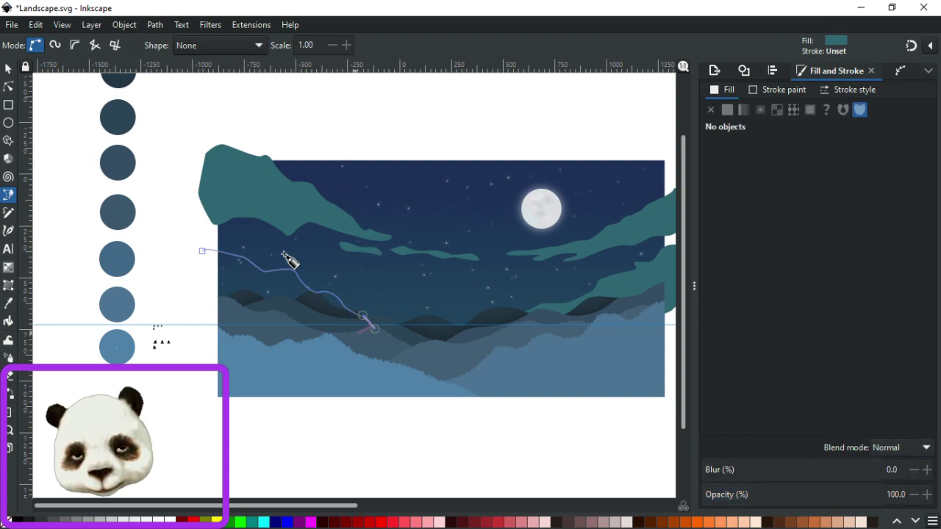
{"action": "left_click_drag", "start_coordinate": [222, 317], "coordinate": [207, 307]}
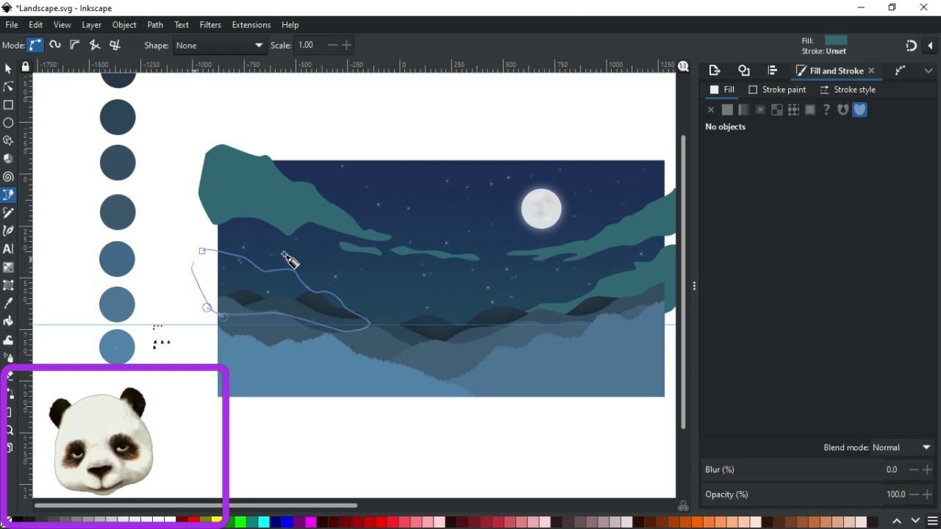
{"action": "left_click", "coordinate": [203, 250]}
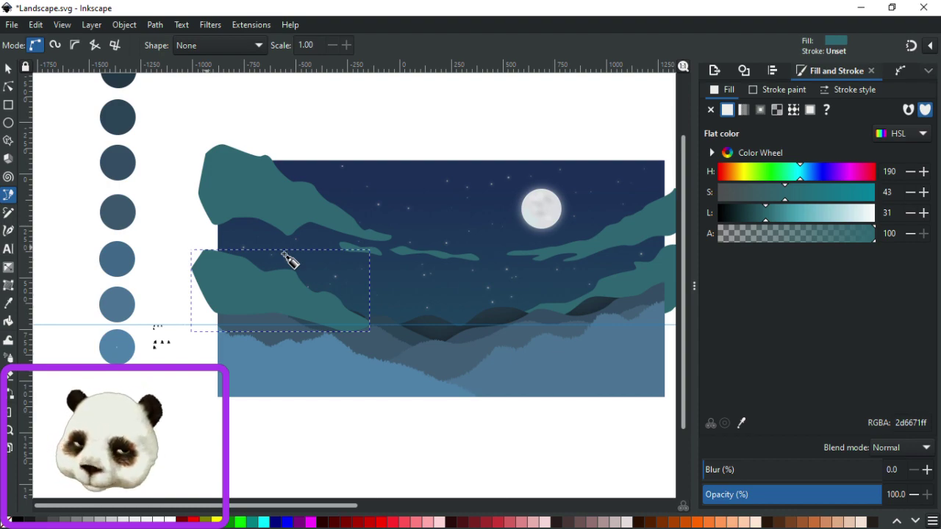
{"action": "key", "text": "Page_Down"}
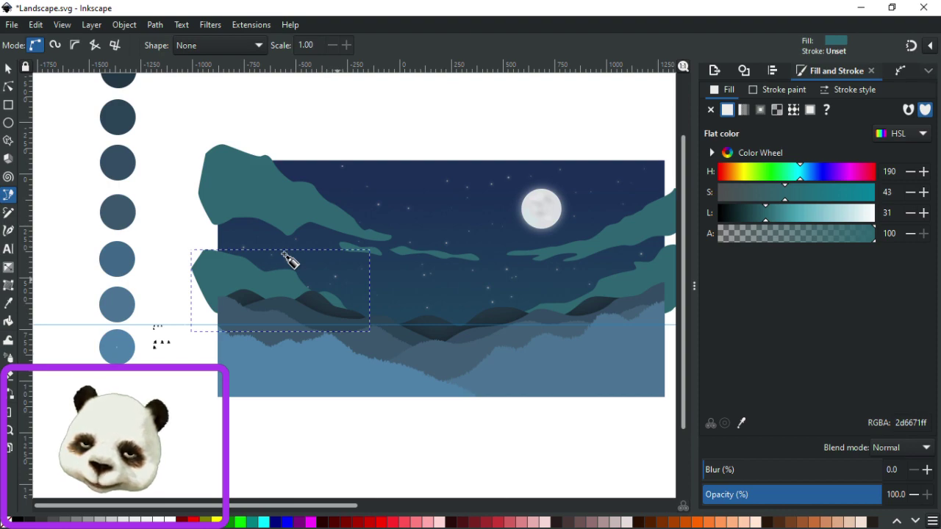
{"action": "key", "text": "Escape"}
Draw a long, low cloud with a forked tapering end just above the middle hills, beside the lower-left cloud.
{"action": "left_click", "coordinate": [337, 279]}
{"action": "left_click", "coordinate": [402, 286]}
{"action": "left_click", "coordinate": [417, 286]}
{"action": "left_click", "coordinate": [441, 292]}
{"action": "left_click_drag", "start_coordinate": [476, 302], "coordinate": [396, 305]}
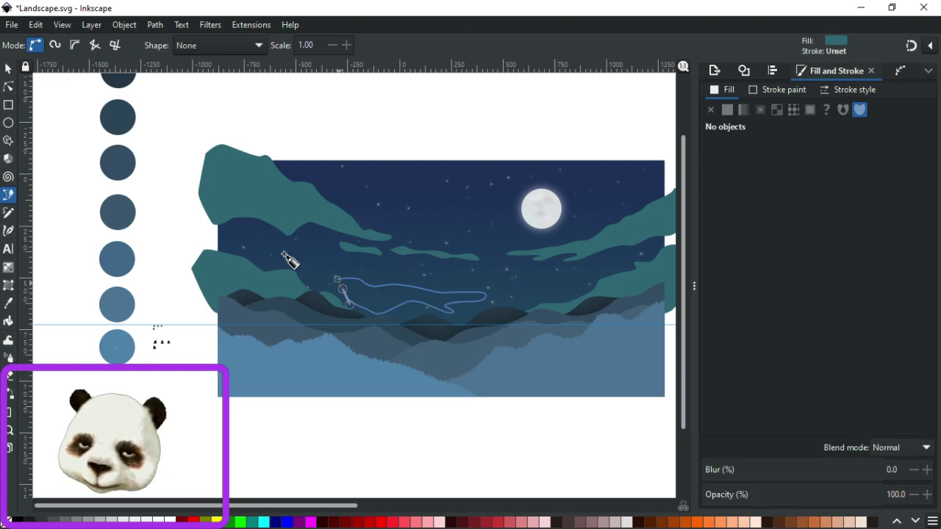
{"action": "left_click", "coordinate": [337, 279]}
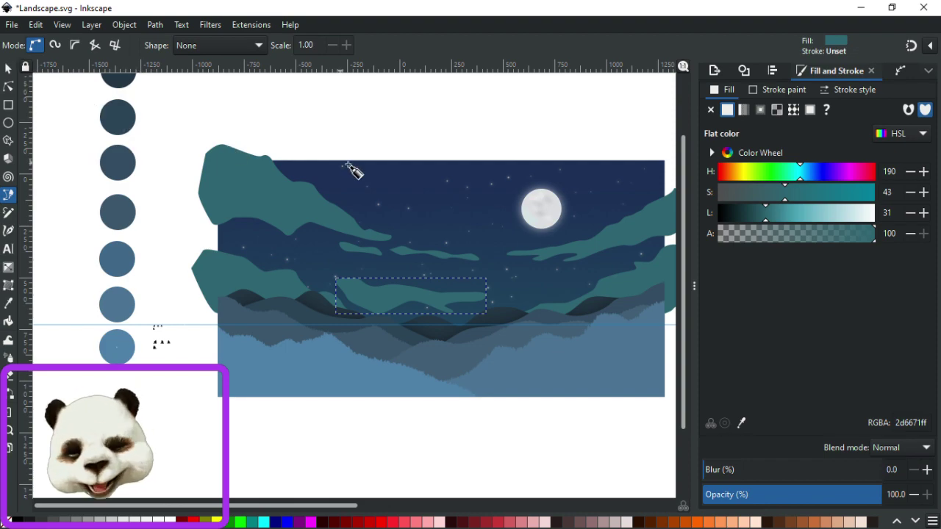
{"action": "key", "text": "Escape"}
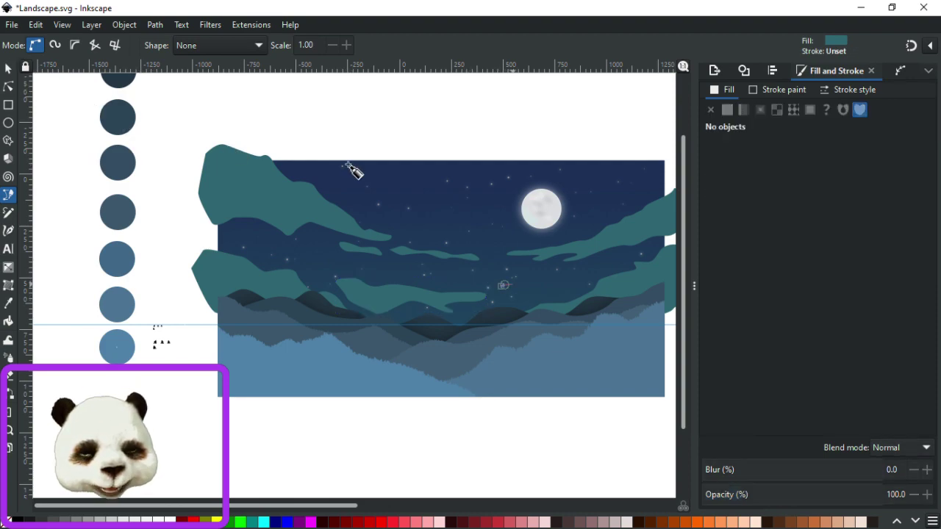
Draw a tiny wisp and a small irregular cloud between the low middle cloud and the lower-right cloud.
{"action": "key", "text": "Return"}
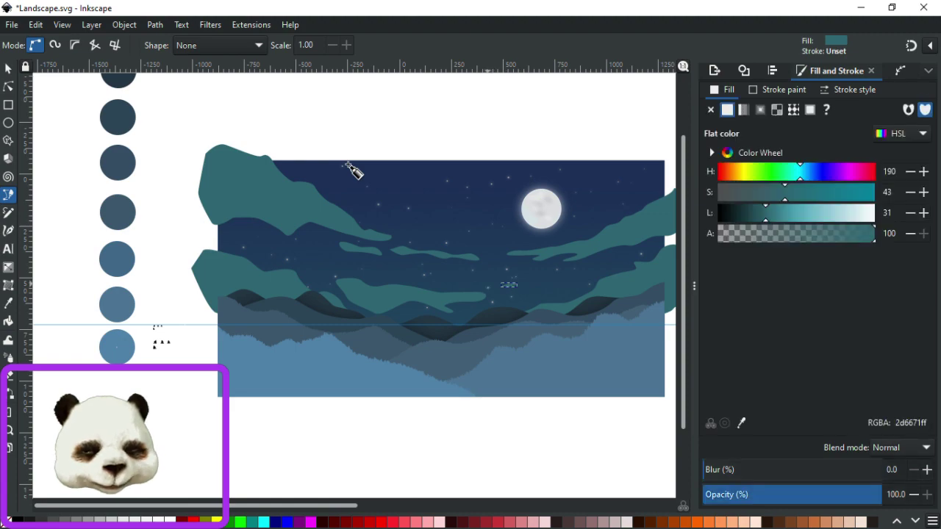
{"action": "key", "text": "Escape"}
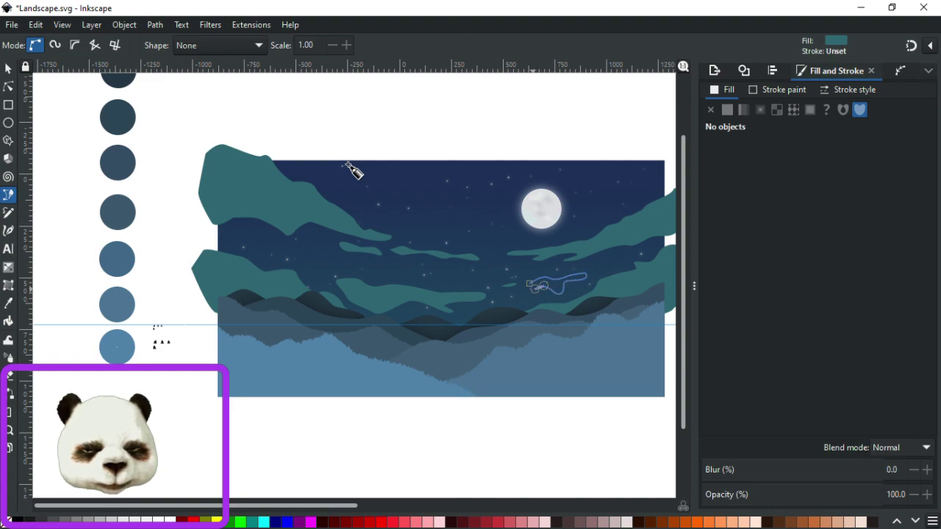
{"action": "left_click", "coordinate": [529, 284]}
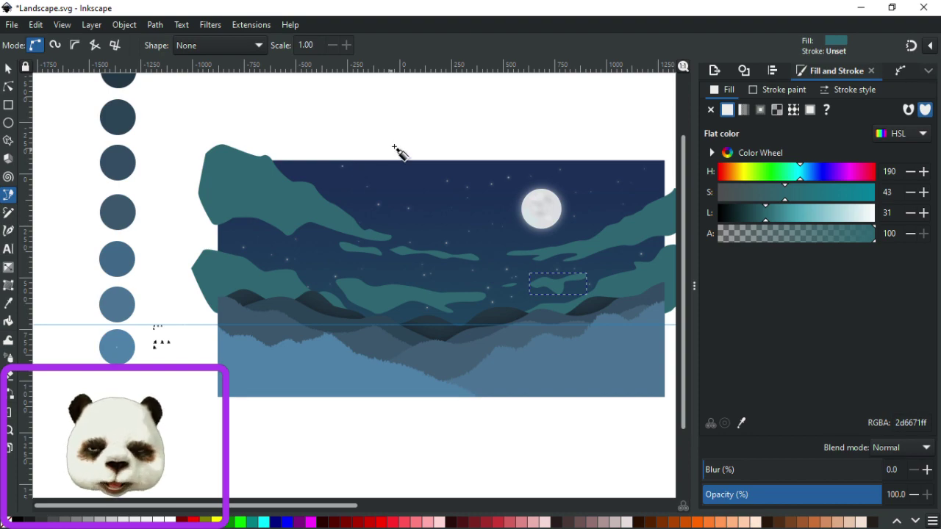
Move the long mid-sky wisp and the small wisp beside it slightly lower in the sky.
{"action": "scroll", "coordinate": [492, 159], "scroll_direction": "down", "scroll_amount": 2}
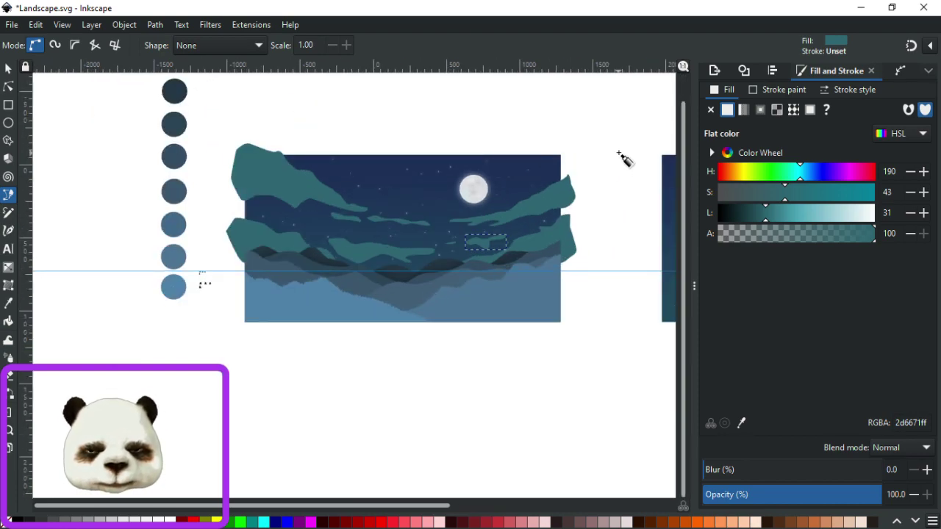
{"action": "scroll", "coordinate": [591, 151], "scroll_direction": "up", "scroll_amount": 1}
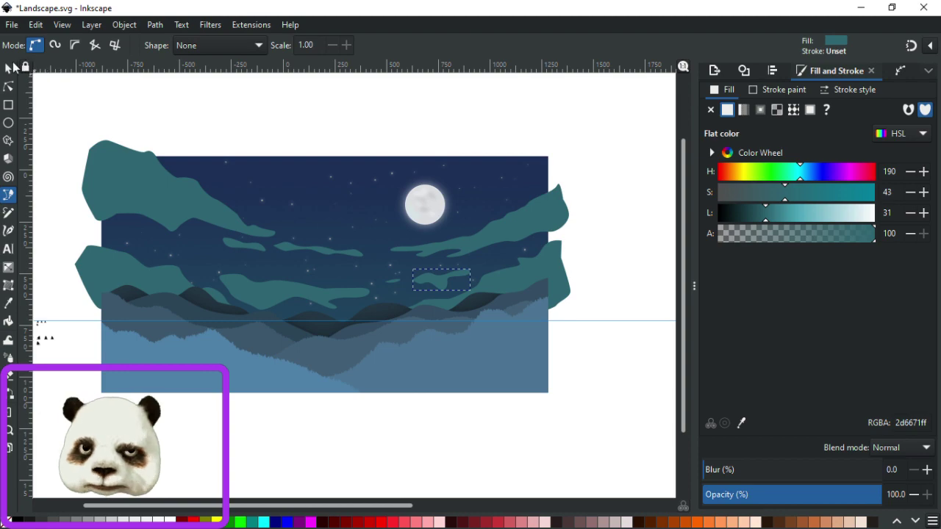
{"action": "key", "text": "s"}
{"action": "left_click_drag", "start_coordinate": [311, 253], "coordinate": [331, 271]}
{"action": "left_click_drag", "start_coordinate": [246, 251], "coordinate": [248, 259]}
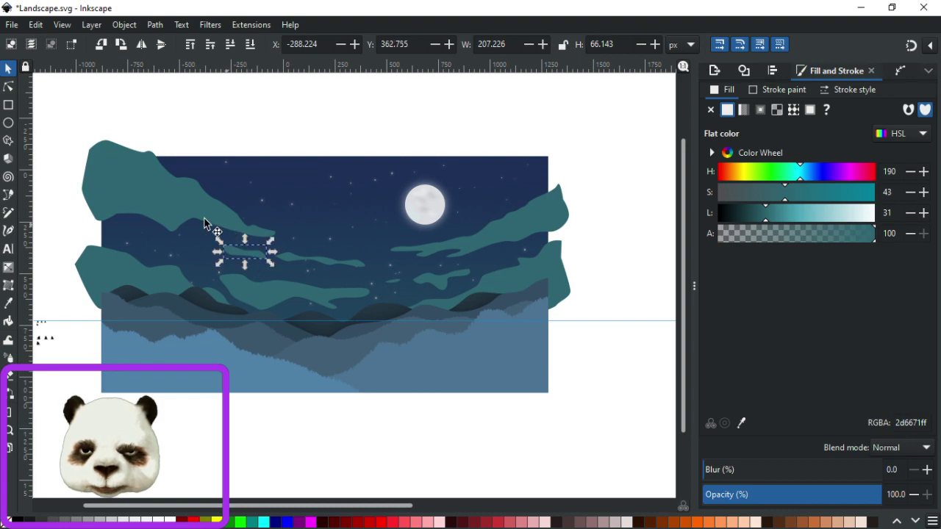
Reshape the lower edge of the upper-left cloud by repositioning its nodes into a flatter, gently wavy outline.
{"action": "scroll", "coordinate": [117, 239], "scroll_direction": "up", "scroll_amount": 2, "text": "ctrl"}
{"action": "left_click", "coordinate": [126, 213]}
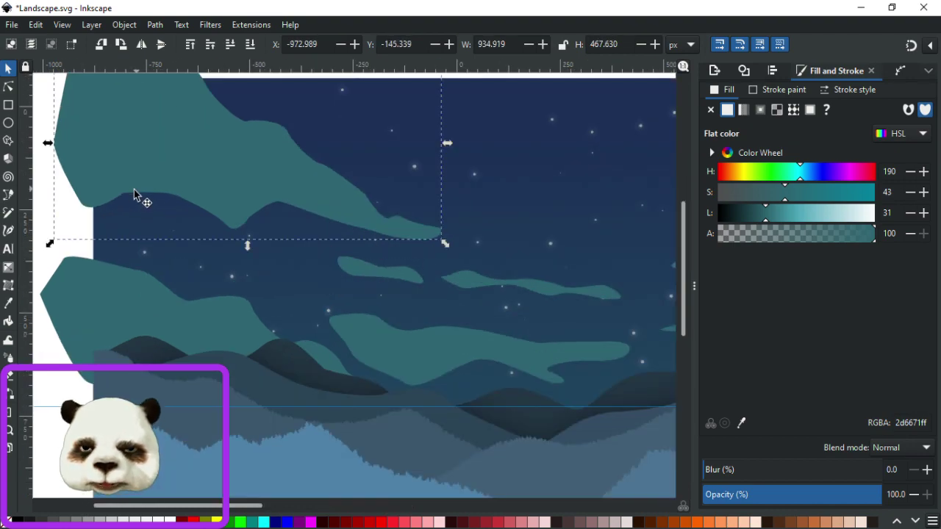
{"action": "key", "text": "n"}
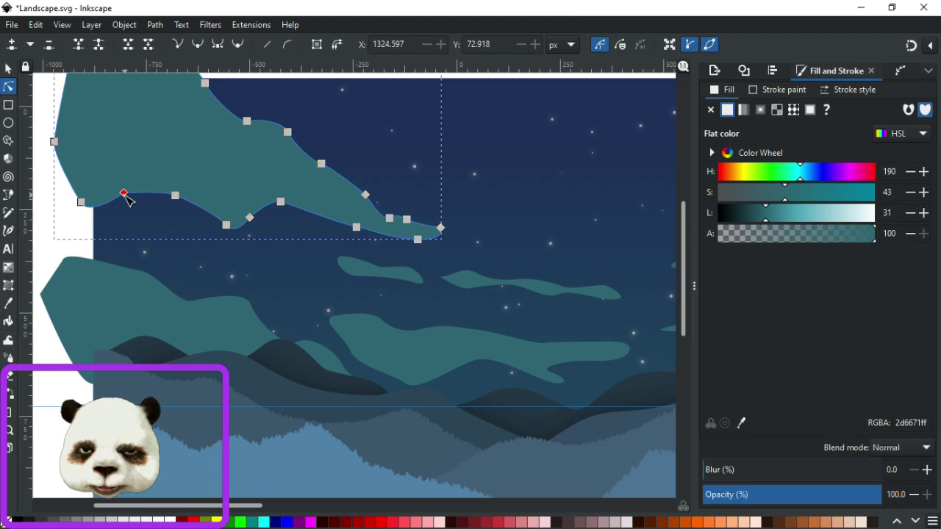
{"action": "left_click", "coordinate": [118, 198]}
{"action": "mouse_move", "coordinate": [175, 195]}
{"action": "left_mouse_down"}
{"action": "mouse_move", "coordinate": [143, 197]}
{"action": "mouse_move", "coordinate": [185, 204]}
{"action": "mouse_move", "coordinate": [162, 201]}
{"action": "left_mouse_up"}
{"action": "left_click_drag", "start_coordinate": [227, 224], "coordinate": [206, 213]}
{"action": "left_click_drag", "start_coordinate": [357, 226], "coordinate": [338, 218]}
{"action": "left_click_drag", "start_coordinate": [280, 201], "coordinate": [333, 213]}
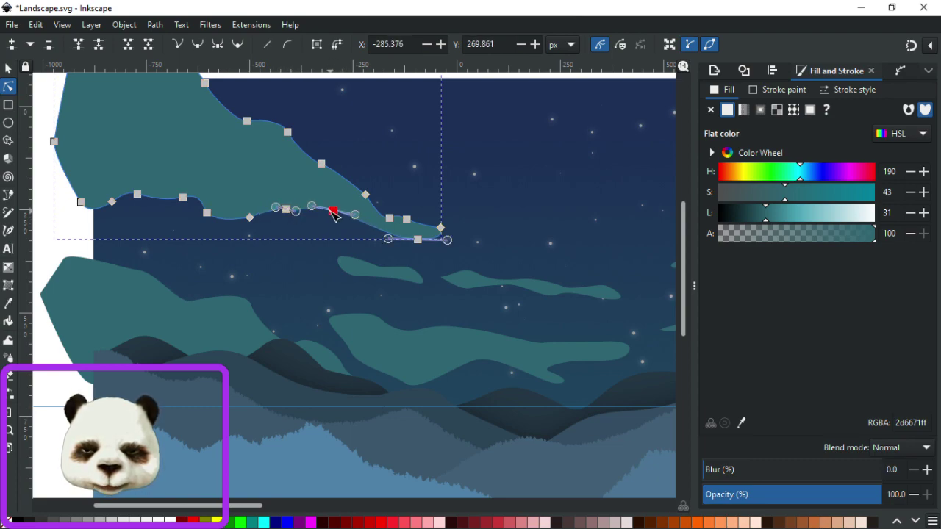
Stretch the upper-left cloud's inner tip to a longer, sharper point and pull the node beneath it back toward the cloud.
{"action": "left_click", "coordinate": [407, 219]}
{"action": "left_click", "coordinate": [421, 223]}
{"action": "left_click_drag", "start_coordinate": [441, 230], "coordinate": [404, 240]}
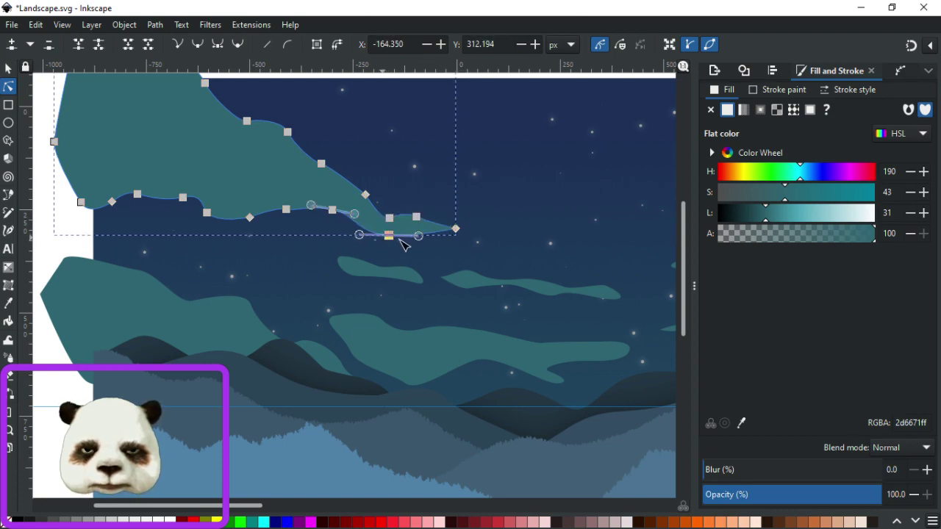
Extend the outer end of the small wisp below the upper-left cloud's tip upward and outward by moving its node.
{"action": "left_click", "coordinate": [504, 216]}
{"action": "scroll", "coordinate": [547, 242], "scroll_direction": "up", "scroll_amount": 2}
{"action": "scroll", "coordinate": [426, 287], "scroll_direction": "right", "scroll_amount": 4}
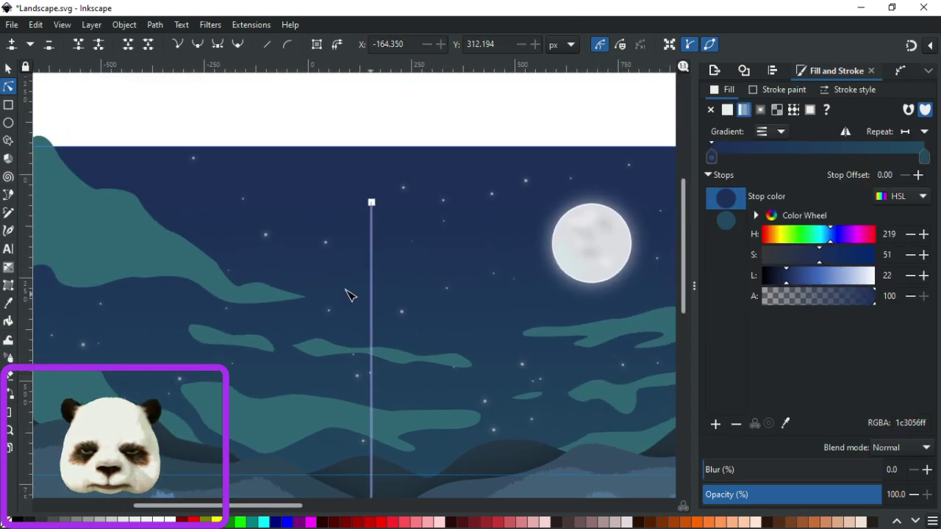
{"action": "left_click", "coordinate": [195, 331]}
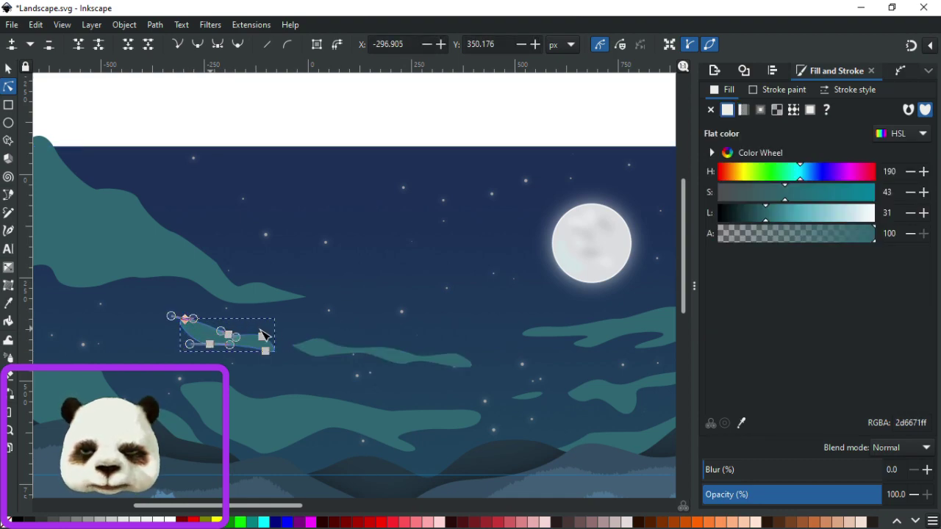
Examine the arrangement of all the clouds across the whole landscape.
{"action": "left_click", "coordinate": [326, 243]}
{"action": "left_click", "coordinate": [353, 122]}
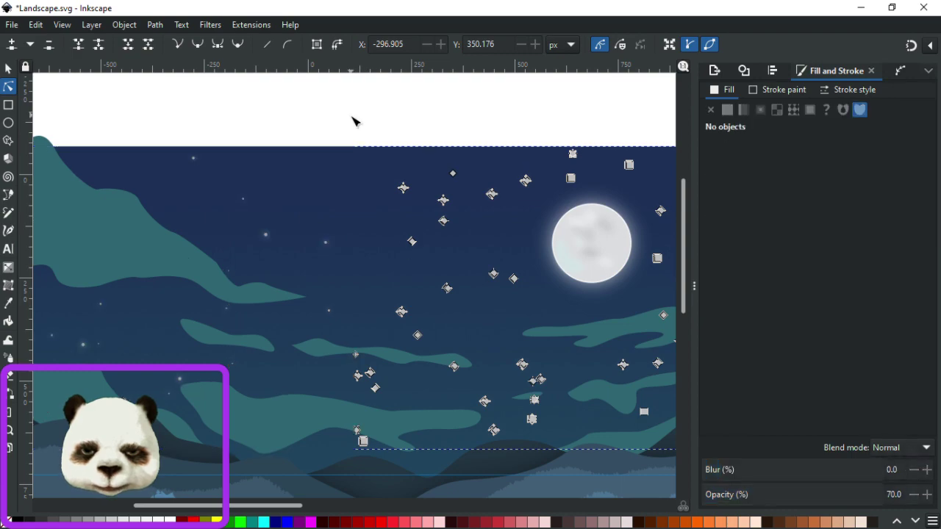
{"action": "scroll", "coordinate": [360, 128], "scroll_direction": "down", "scroll_amount": 2}
{"action": "scroll", "coordinate": [566, 163], "scroll_direction": "down", "scroll_amount": 2}
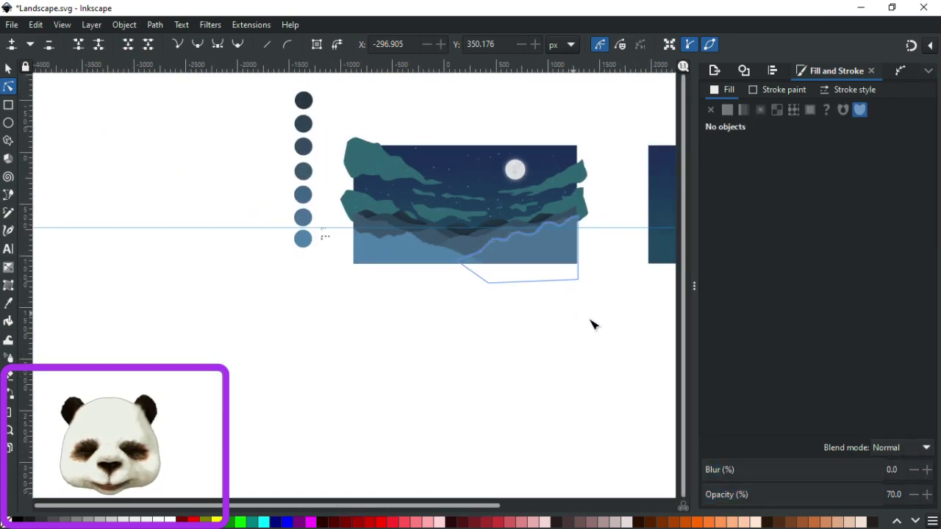
{"action": "scroll", "coordinate": [605, 229], "scroll_direction": "up", "scroll_amount": 1}
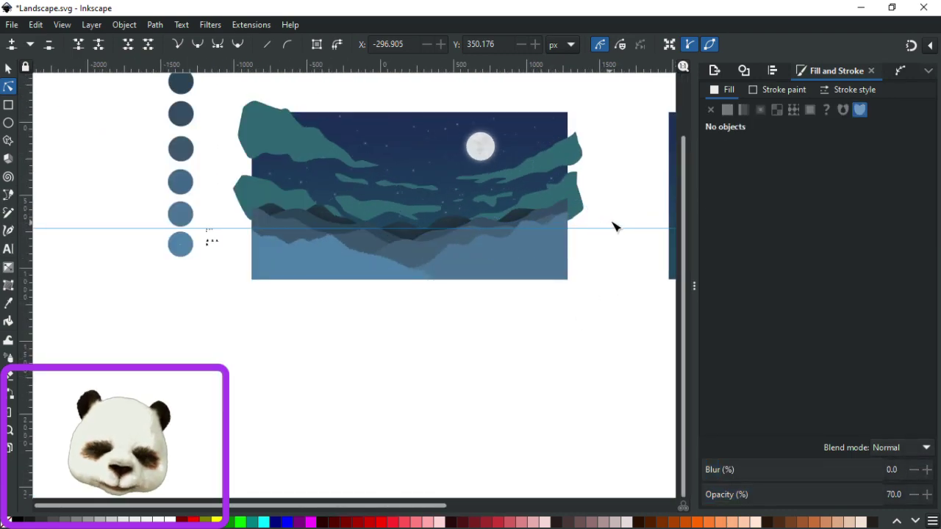
{"action": "scroll", "coordinate": [368, 219], "scroll_direction": "up", "scroll_amount": 1}
{"action": "scroll", "coordinate": [441, 204], "scroll_direction": "down", "scroll_amount": 3}
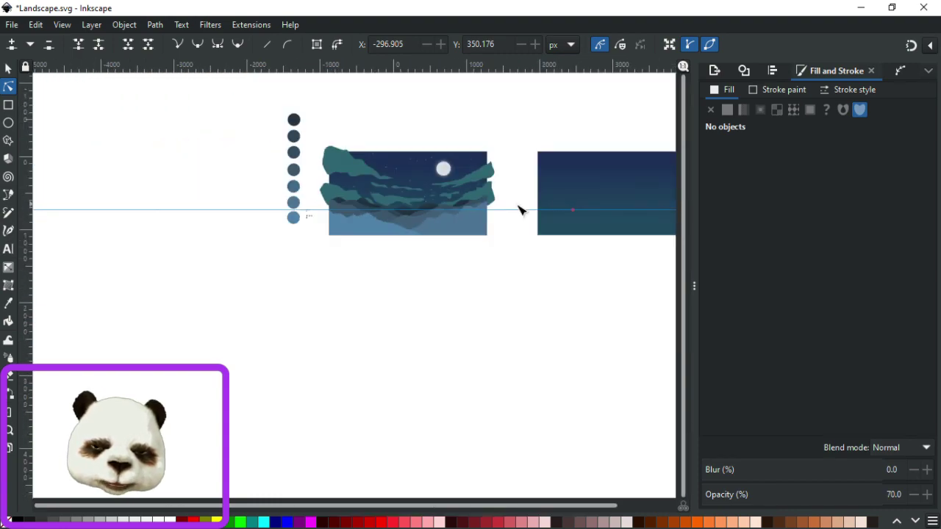
{"action": "scroll", "coordinate": [515, 189], "scroll_direction": "up", "scroll_amount": 1}
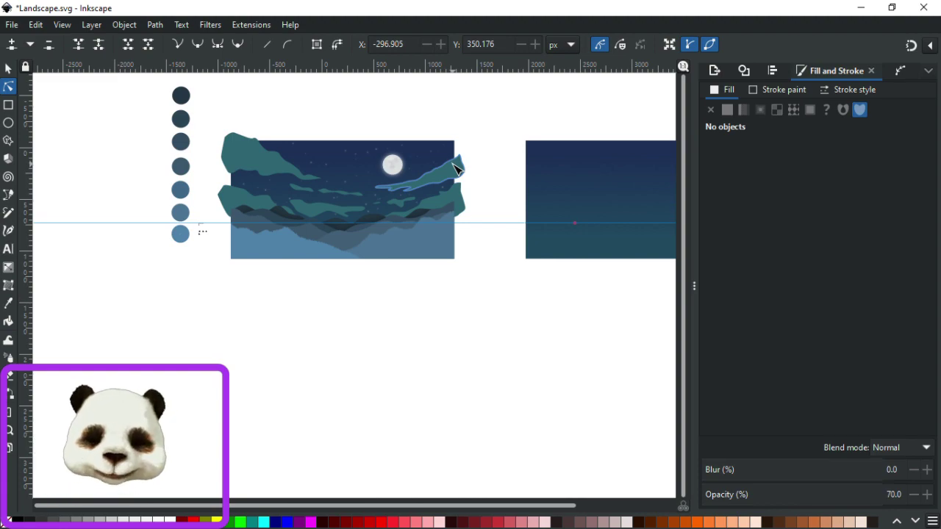
{"action": "scroll", "coordinate": [405, 165], "scroll_direction": "up", "scroll_amount": 2}
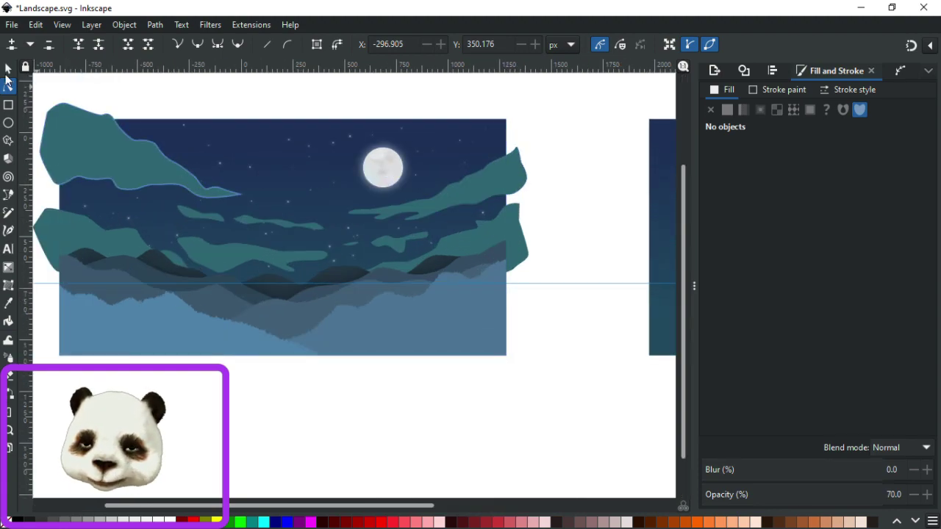
Move the long mid-sky wisp slightly lower, and shift the small wisp under the upper-left cloud outward and down.
{"action": "left_click", "coordinate": [7, 70]}
{"action": "left_click", "coordinate": [262, 224]}
{"action": "left_click_drag", "start_coordinate": [271, 224], "coordinate": [279, 243]}
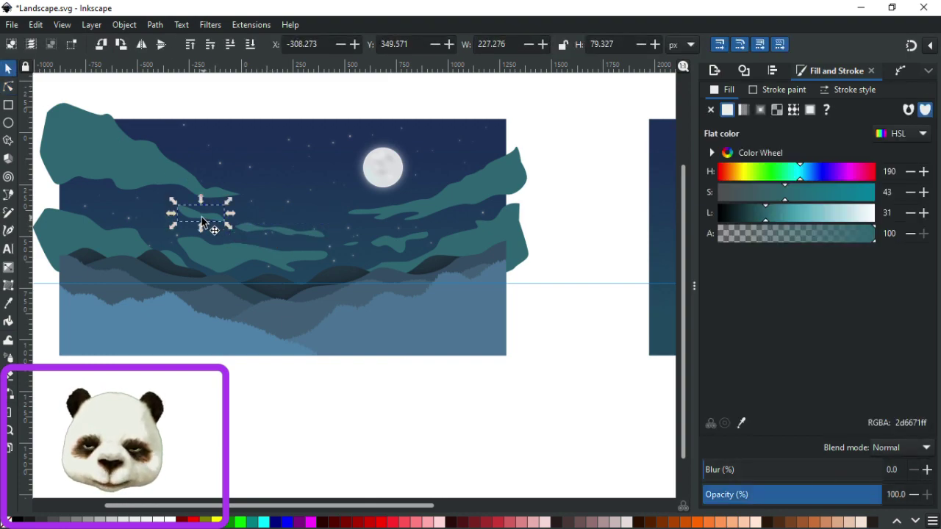
{"action": "double_click", "coordinate": [206, 219]}
{"action": "left_click", "coordinate": [8, 70]}
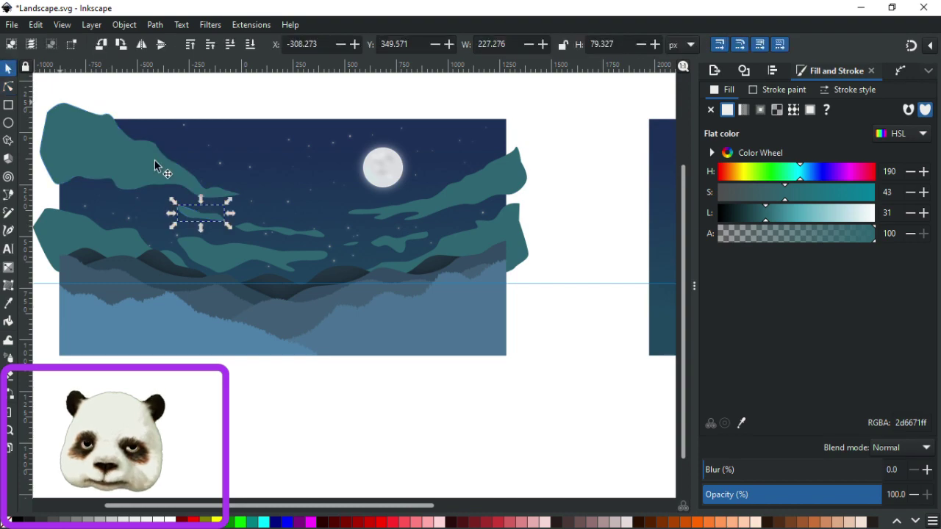
{"action": "mouse_move", "coordinate": [194, 220]}
{"action": "left_mouse_down"}
{"action": "mouse_move", "coordinate": [179, 228]}
{"action": "mouse_move", "coordinate": [185, 211]}
{"action": "left_mouse_up"}
Rotate the upper-left cloud slightly clockwise and move it further toward the sky's left edge.
{"action": "left_click", "coordinate": [193, 196]}
{"action": "left_click", "coordinate": [232, 203]}
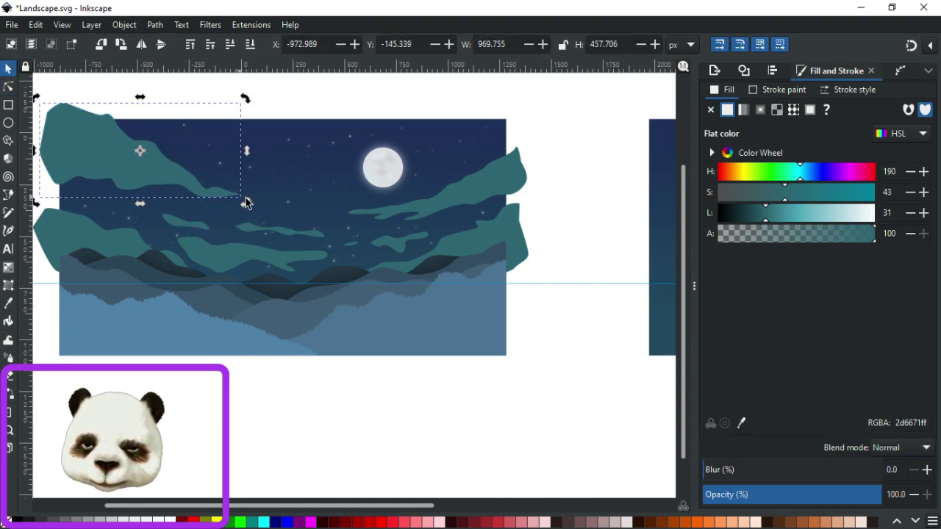
{"action": "left_click_drag", "start_coordinate": [246, 202], "coordinate": [241, 211]}
{"action": "left_click_drag", "start_coordinate": [176, 194], "coordinate": [157, 197]}
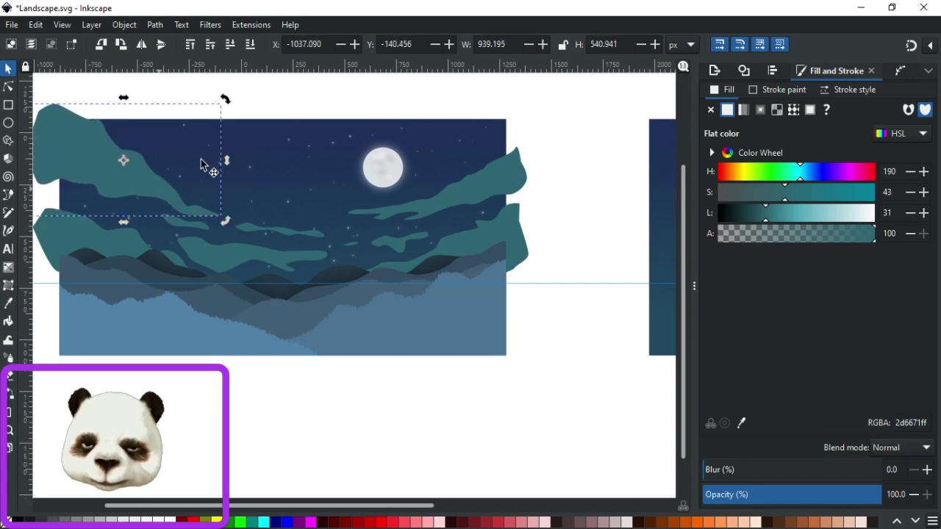
{"action": "left_click", "coordinate": [277, 101]}
Rotate the cloud beside the moon slightly counterclockwise so that its outer end rises, undoing the unwanted extra adjustments.
{"action": "left_click", "coordinate": [515, 189]}
{"action": "left_click", "coordinate": [531, 180]}
{"action": "left_click_drag", "start_coordinate": [523, 140], "coordinate": [523, 136]}
{"action": "key", "text": "ctrl+z"}
{"action": "key", "text": "ctrl+z"}
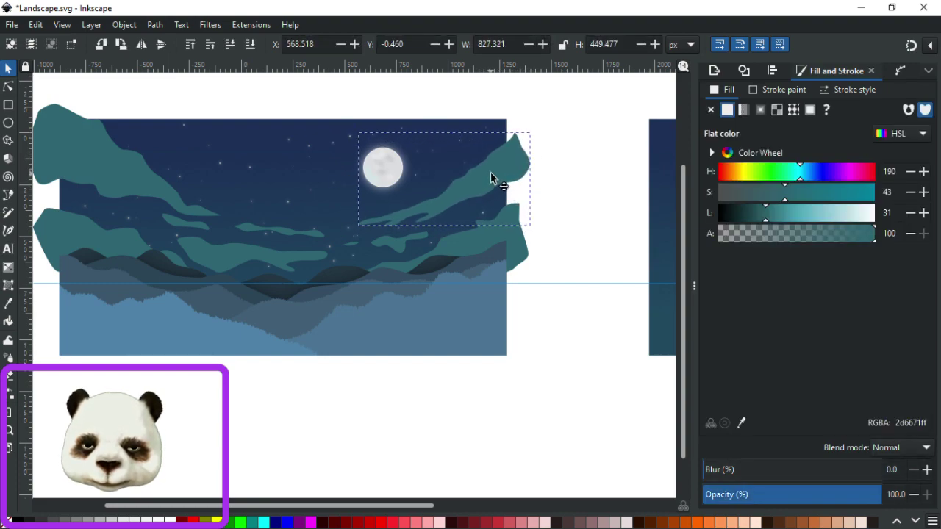
Reshape the long mid-sky wisp by raising its moonward end nodes and extending them slightly outward.
{"action": "left_click", "coordinate": [313, 236]}
{"action": "scroll", "coordinate": [328, 232], "scroll_direction": "up", "scroll_amount": 2}
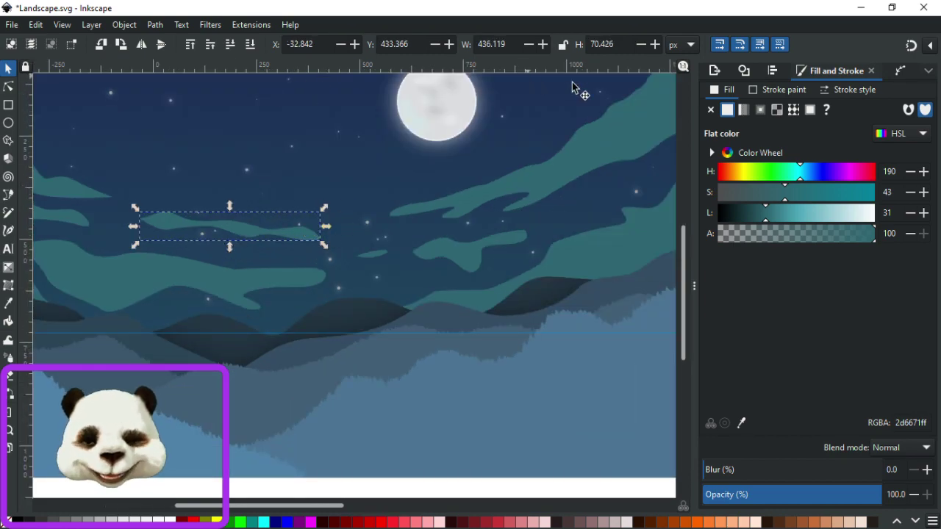
{"action": "left_click", "coordinate": [255, 237]}
{"action": "key", "text": "n"}
{"action": "left_click", "coordinate": [313, 241]}
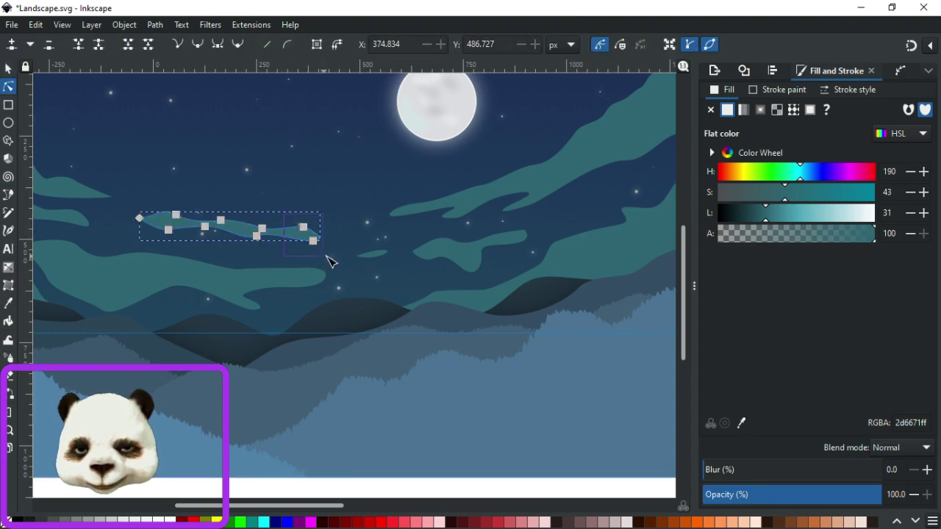
{"action": "left_click_drag", "start_coordinate": [314, 242], "coordinate": [321, 219]}
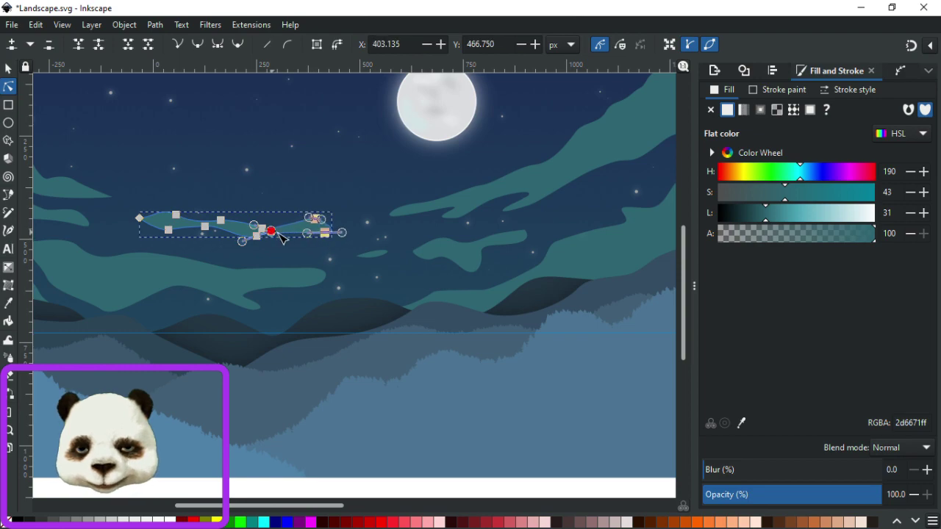
{"action": "left_click", "coordinate": [287, 209]}
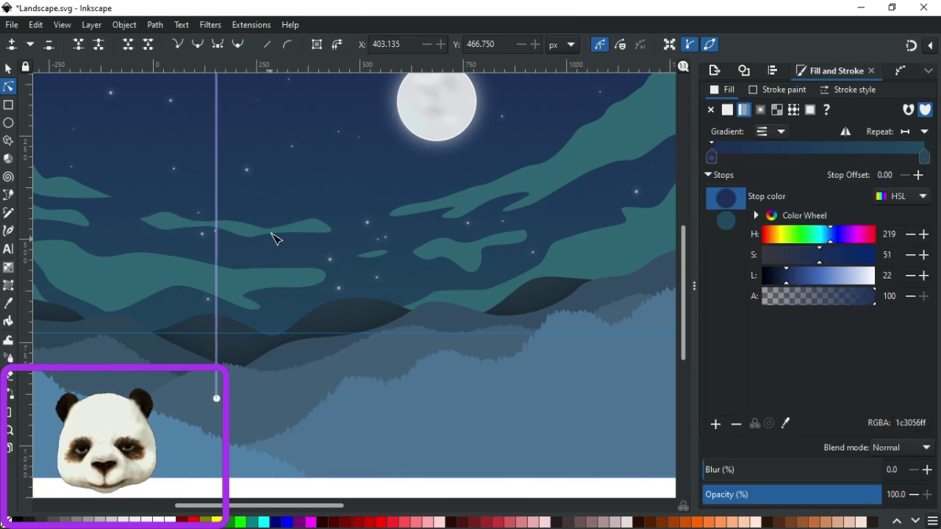
Pull the lower node at the mid-sky wisp's moonward end slightly inward and upward to refine its tip.
{"action": "left_click", "coordinate": [337, 237]}
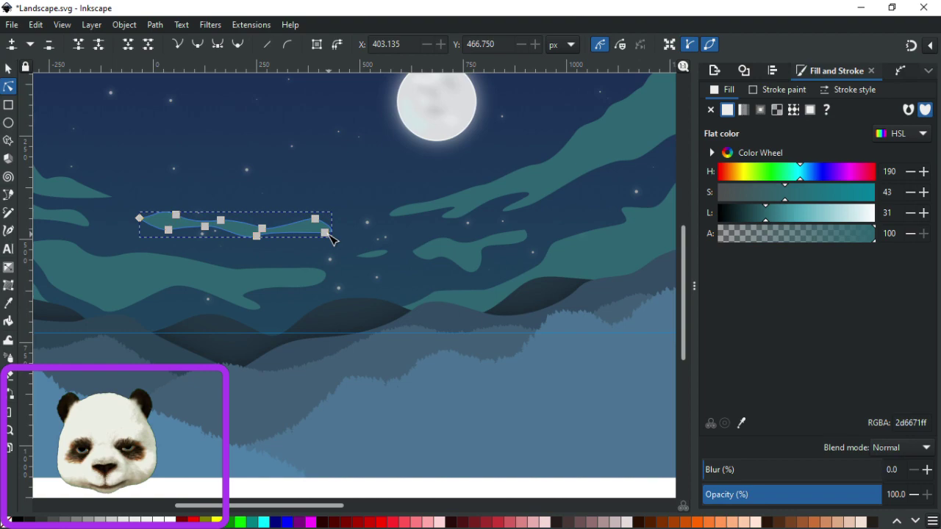
{"action": "left_click", "coordinate": [338, 233]}
{"action": "left_click_drag", "start_coordinate": [342, 236], "coordinate": [316, 226]}
{"action": "left_click", "coordinate": [296, 177]}
{"action": "scroll", "coordinate": [301, 174], "scroll_direction": "down", "scroll_amount": 3}
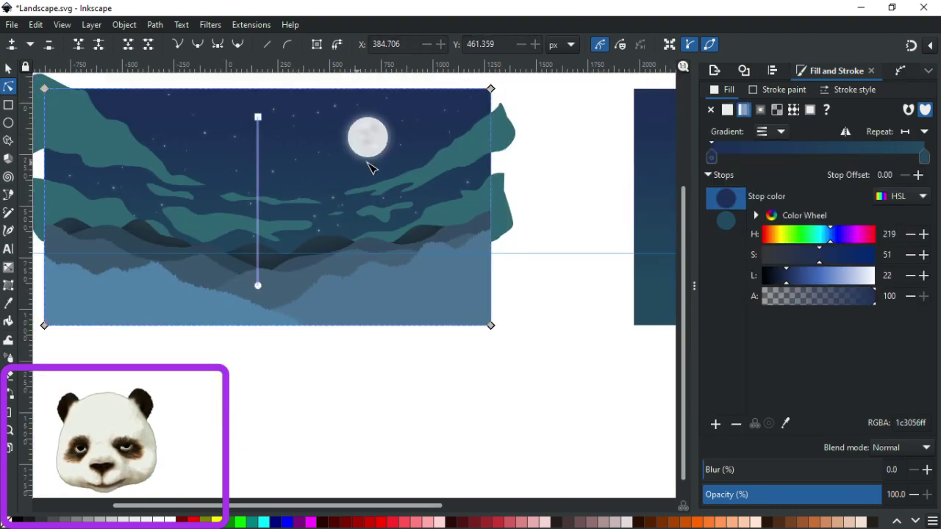
Deselect everything and save the landscape document.
{"action": "left_click", "coordinate": [488, 271]}
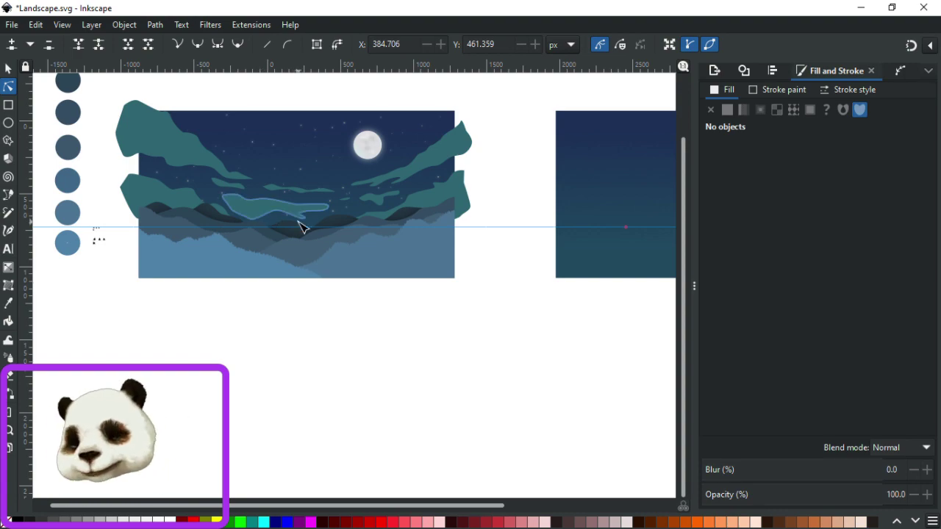
{"action": "scroll", "coordinate": [470, 162], "scroll_direction": "up", "scroll_amount": 1}
{"action": "scroll", "coordinate": [471, 162], "scroll_direction": "right", "scroll_amount": 2}
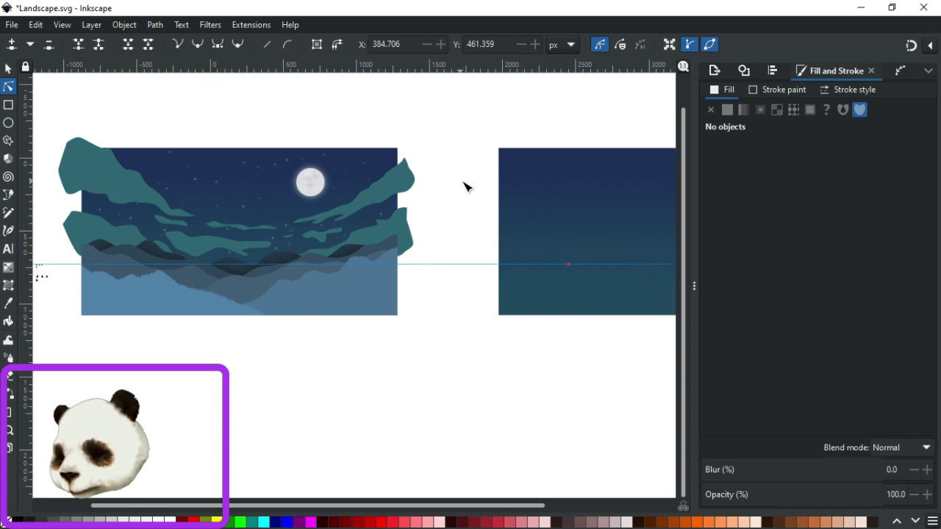
{"action": "mouse_move", "coordinate": [479, 201]}
{"action": "left_mouse_down"}
{"action": "mouse_move", "coordinate": [410, 200]}
{"action": "mouse_move", "coordinate": [394, 211]}
{"action": "left_mouse_up"}
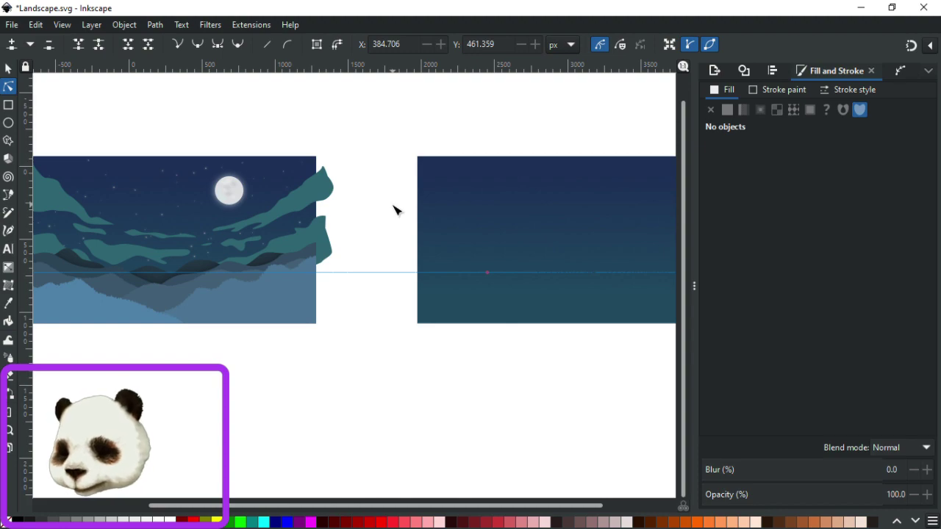
{"action": "key", "text": "ctrl+s"}
Draw a closed, long teal cloud about 1640 px wide on the blank sky panel, with a bumpy top, flat base and notched, tapering tip.
{"action": "key", "text": "b"}
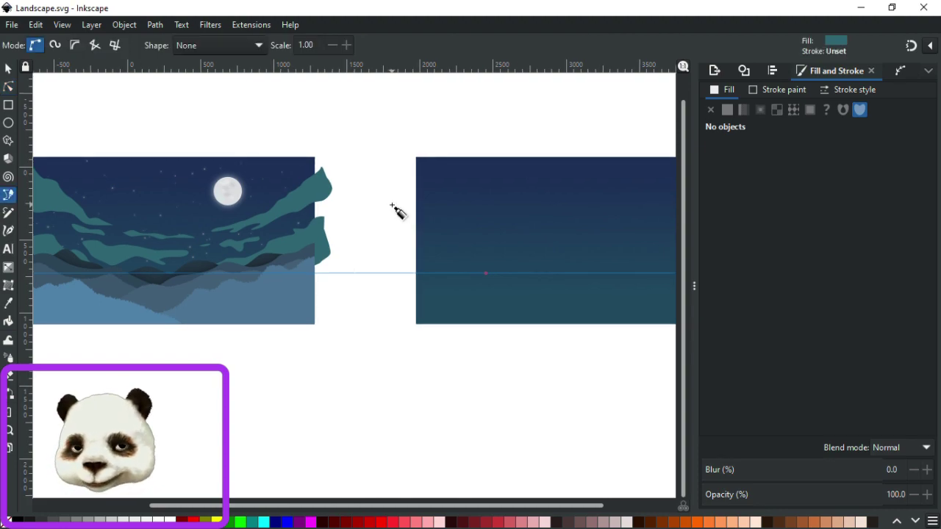
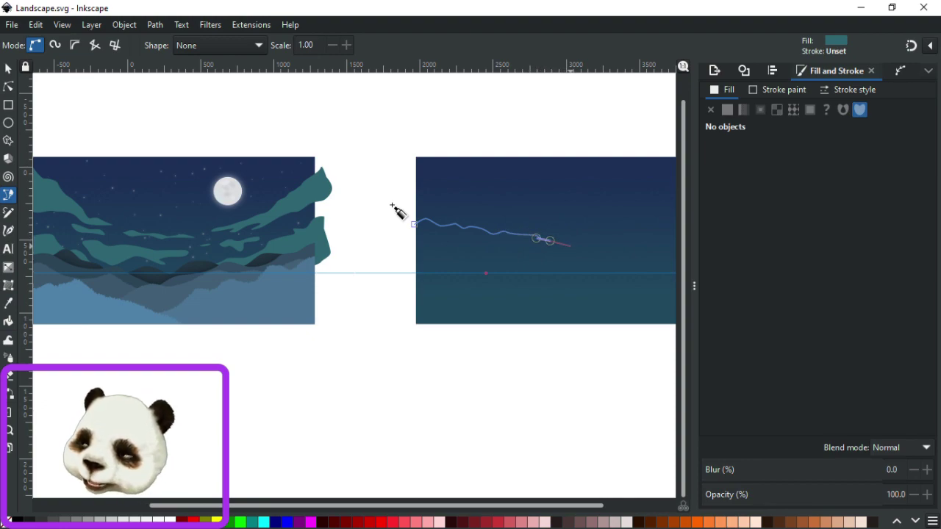
{"action": "left_click_drag", "start_coordinate": [576, 241], "coordinate": [619, 250]}
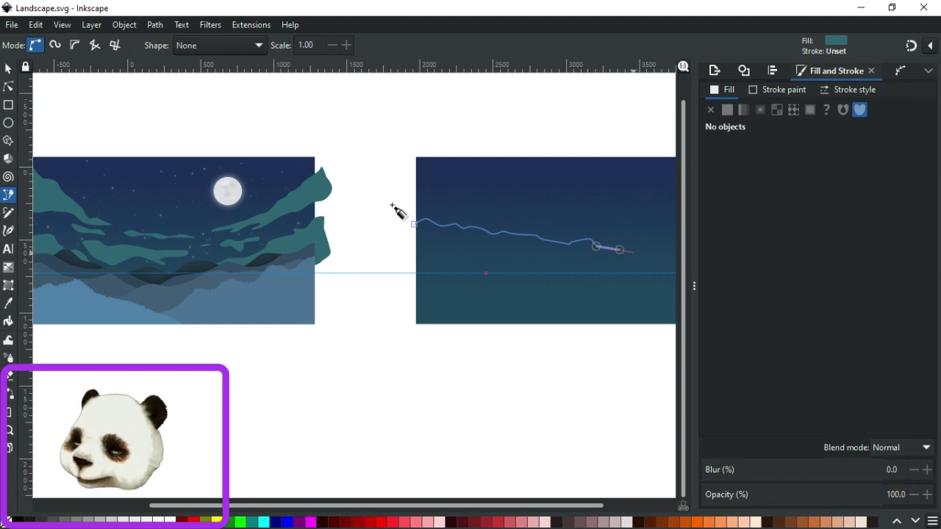
{"action": "mouse_move", "coordinate": [634, 250]}
{"action": "left_mouse_down"}
{"action": "mouse_move", "coordinate": [644, 256]}
{"action": "mouse_move", "coordinate": [585, 256]}
{"action": "mouse_move", "coordinate": [639, 255]}
{"action": "left_mouse_up"}
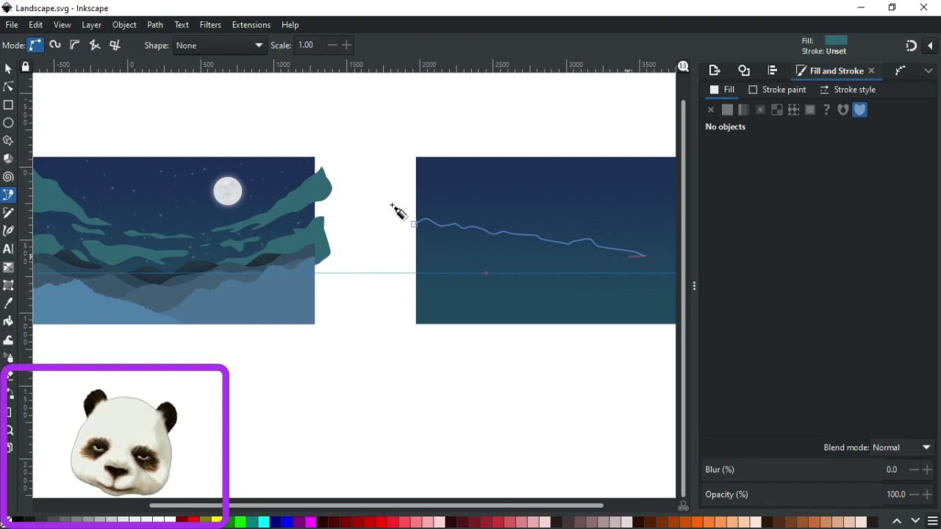
{"action": "mouse_move", "coordinate": [639, 255]}
{"action": "left_mouse_down"}
{"action": "mouse_move", "coordinate": [611, 259]}
{"action": "mouse_move", "coordinate": [637, 254]}
{"action": "left_mouse_up"}
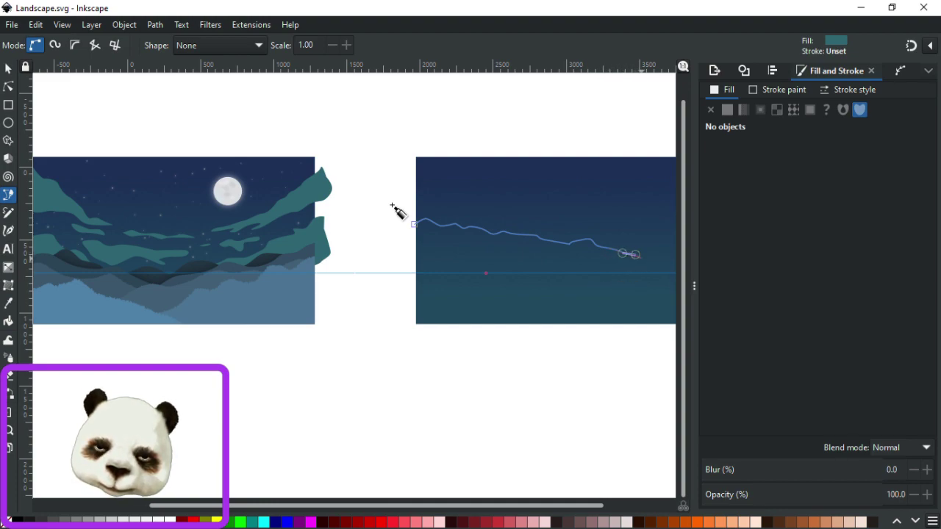
{"action": "left_click_drag", "start_coordinate": [634, 255], "coordinate": [566, 266]}
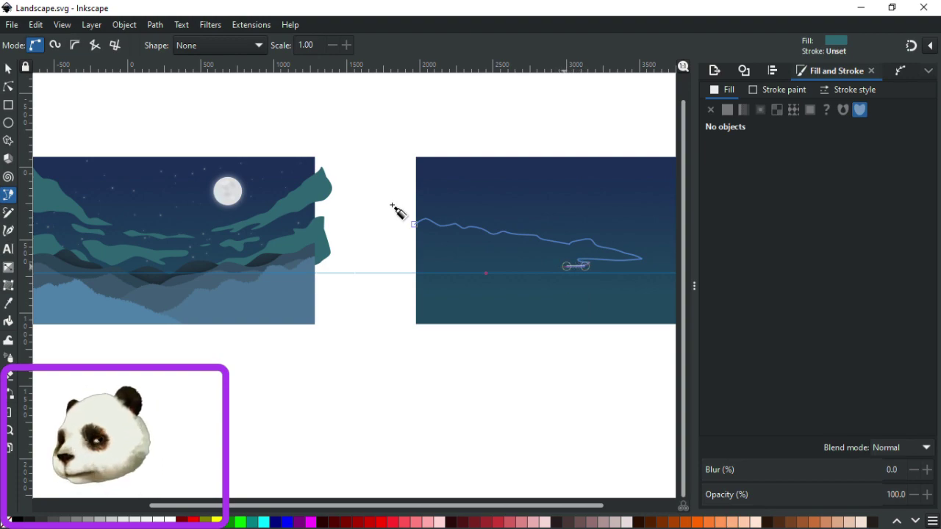
{"action": "scroll", "coordinate": [408, 212], "scroll_direction": "up", "scroll_amount": 2}
{"action": "left_click_drag", "start_coordinate": [518, 272], "coordinate": [330, 255]}
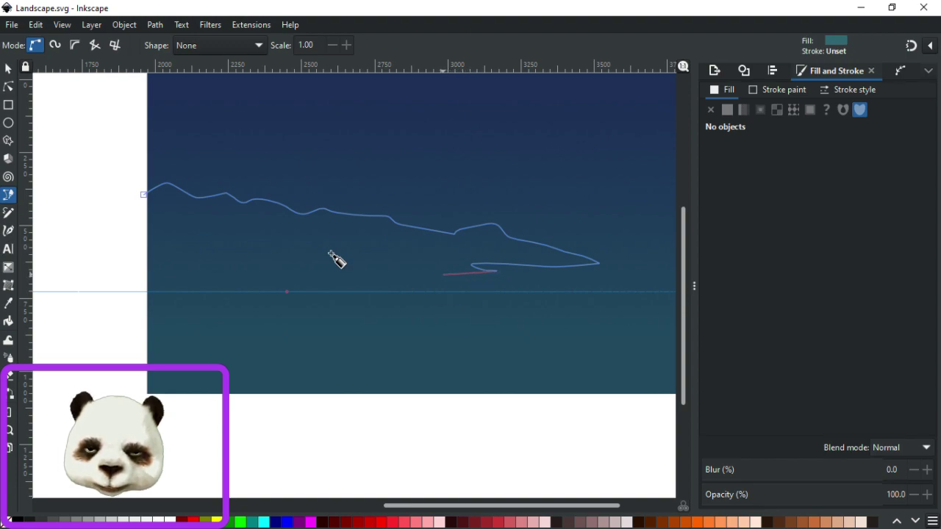
{"action": "left_click_drag", "start_coordinate": [444, 274], "coordinate": [394, 273]}
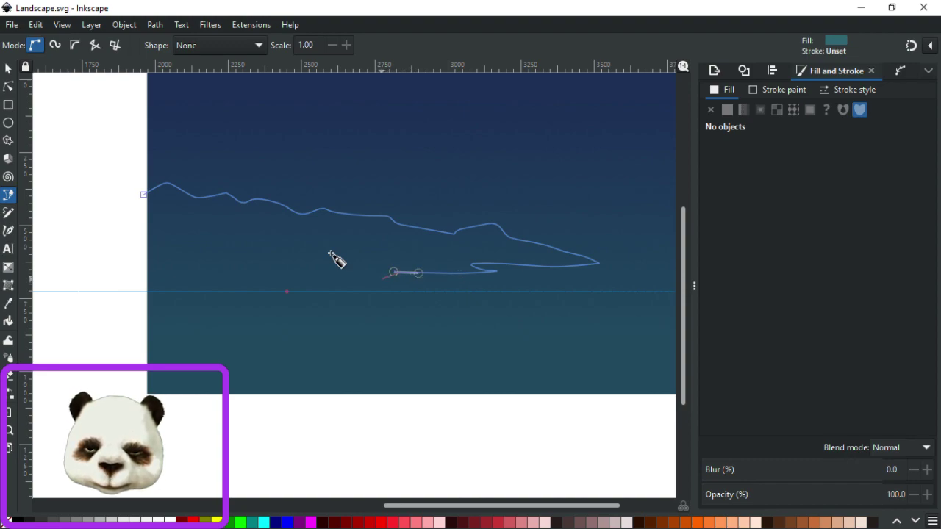
{"action": "left_click_drag", "start_coordinate": [294, 274], "coordinate": [277, 274]}
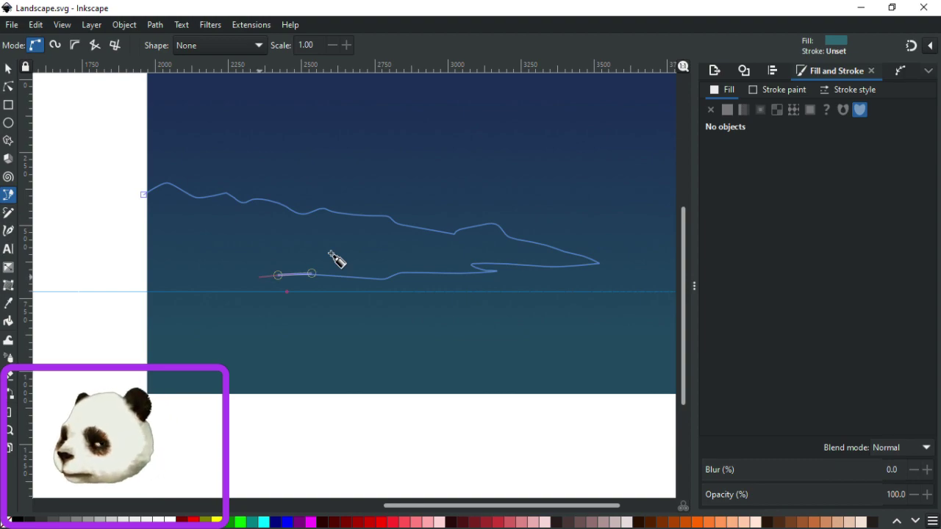
{"action": "left_click_drag", "start_coordinate": [117, 274], "coordinate": [117, 263]}
{"action": "left_click", "coordinate": [143, 194]}
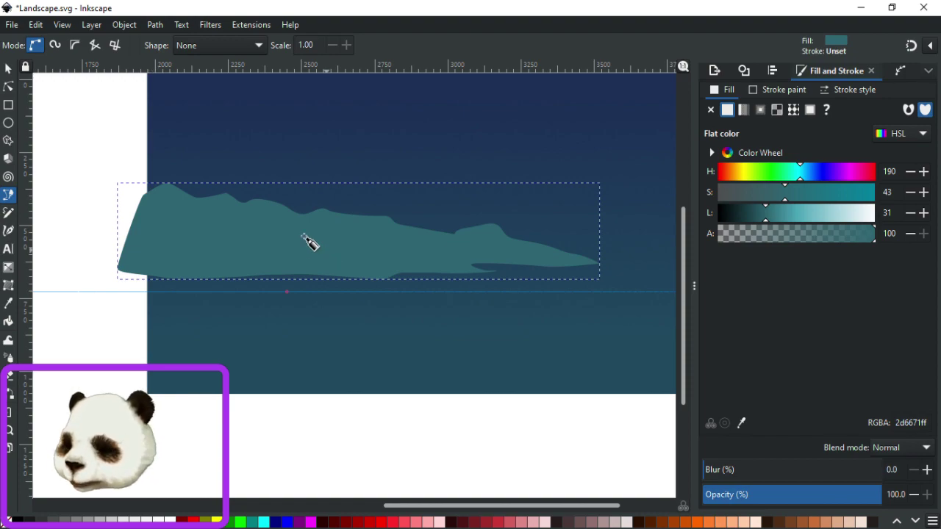
Lower the new cloud's upper-edge nodes together slightly to make the cloud thinner.
{"action": "left_click", "coordinate": [7, 87]}
{"action": "left_click_drag", "start_coordinate": [105, 150], "coordinate": [612, 255]}
{"action": "left_click_drag", "start_coordinate": [253, 206], "coordinate": [252, 218]}
Refine the new cloud's pointed end: raise the node before the tip, lower the tip, and smooth the small notch underneath.
{"action": "scroll", "coordinate": [632, 280], "scroll_direction": "up", "scroll_amount": 2}
{"action": "scroll", "coordinate": [632, 279], "scroll_direction": "up", "scroll_amount": 1}
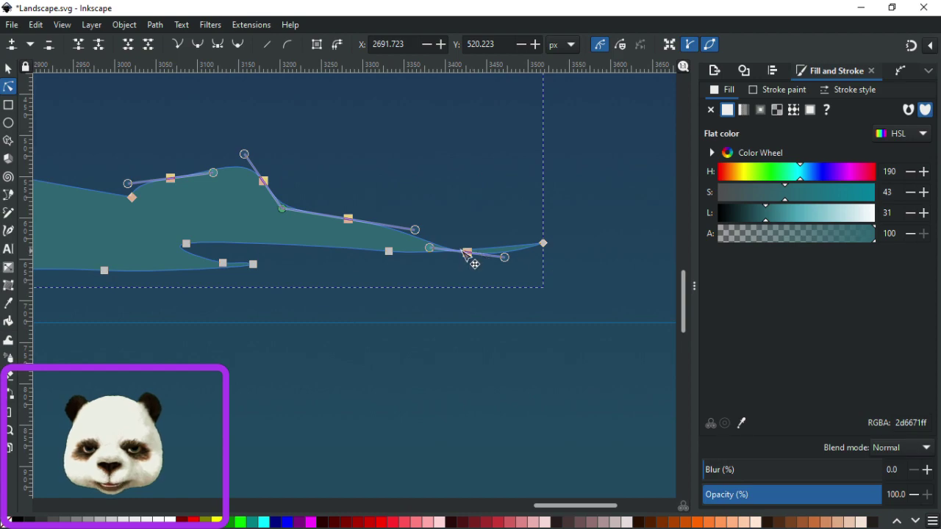
{"action": "left_click", "coordinate": [466, 245]}
{"action": "mouse_move", "coordinate": [469, 246]}
{"action": "left_mouse_down"}
{"action": "mouse_move", "coordinate": [476, 257]}
{"action": "mouse_move", "coordinate": [475, 239]}
{"action": "mouse_move", "coordinate": [462, 247]}
{"action": "left_mouse_up"}
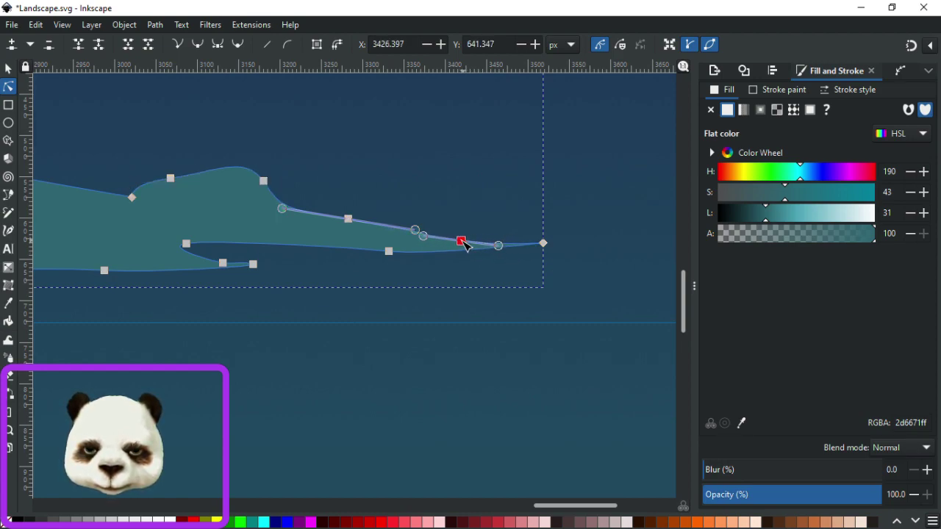
{"action": "left_click_drag", "start_coordinate": [548, 248], "coordinate": [544, 258]}
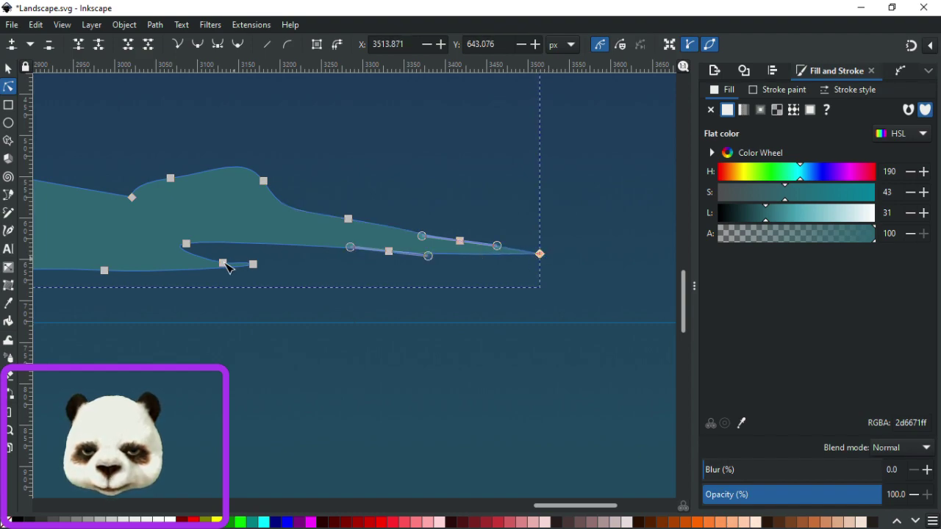
{"action": "left_click_drag", "start_coordinate": [221, 263], "coordinate": [214, 258]}
{"action": "left_click", "coordinate": [367, 176]}
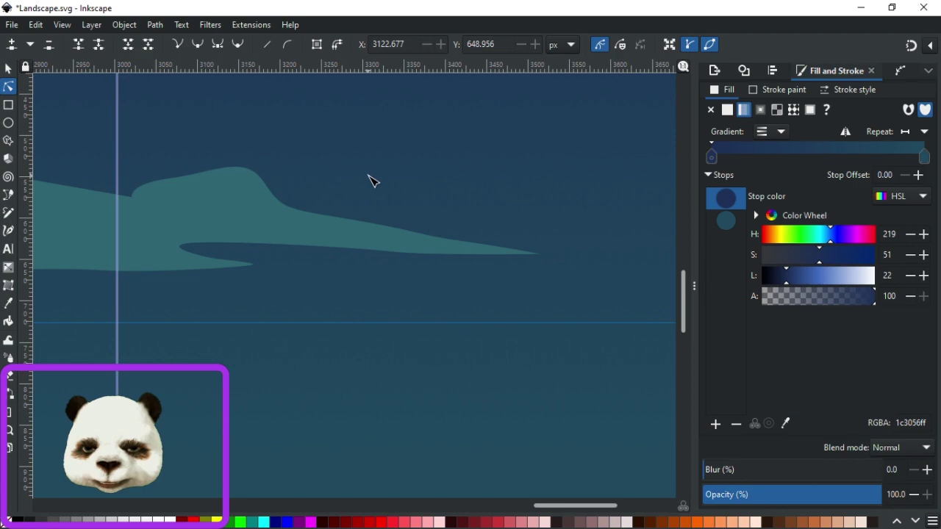
Move the top nodes at the new cloud's thick end together slightly upward and outward.
{"action": "scroll", "coordinate": [372, 176], "scroll_direction": "down", "scroll_amount": 3}
{"action": "scroll", "coordinate": [378, 175], "scroll_direction": "down", "scroll_amount": 3}
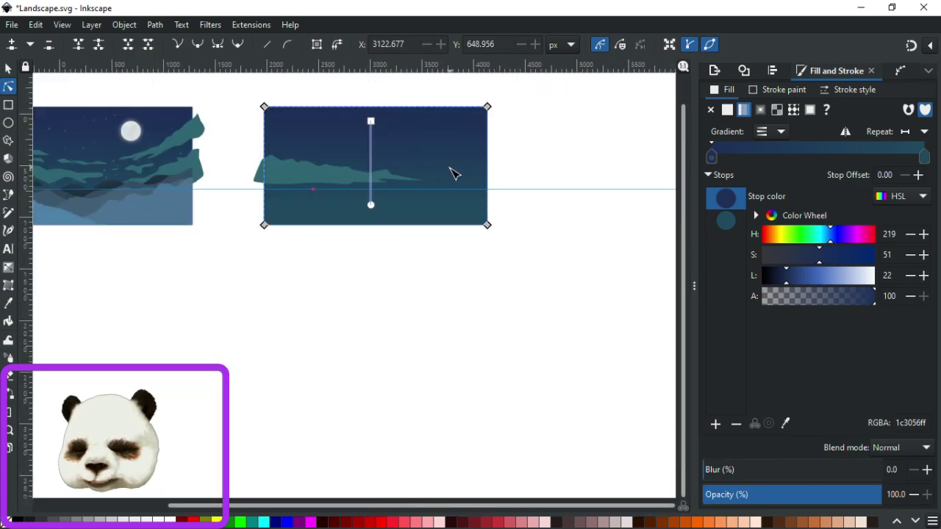
{"action": "scroll", "coordinate": [275, 153], "scroll_direction": "left", "scroll_amount": 4}
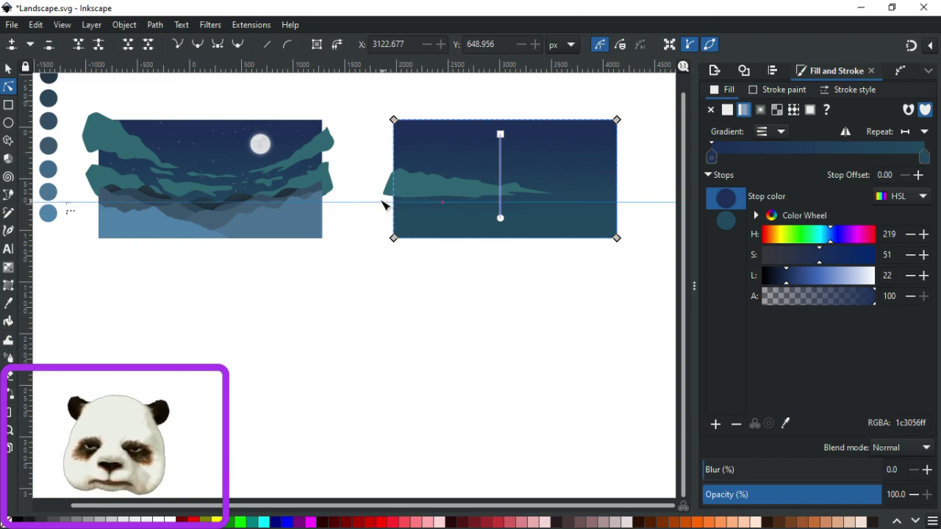
{"action": "left_click_drag", "start_coordinate": [358, 175], "coordinate": [405, 209]}
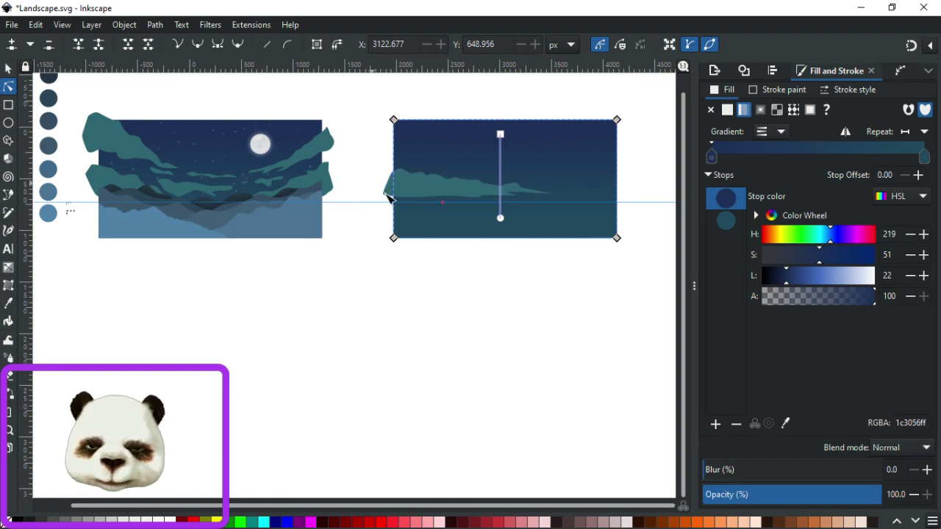
{"action": "left_click", "coordinate": [434, 188]}
{"action": "left_click_drag", "start_coordinate": [378, 159], "coordinate": [397, 183]}
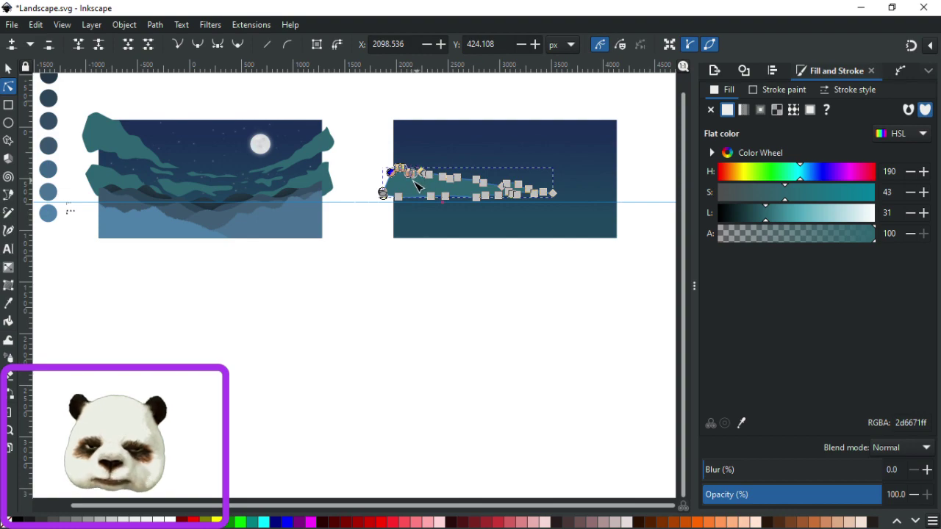
{"action": "scroll", "coordinate": [413, 178], "scroll_direction": "up", "scroll_amount": 2}
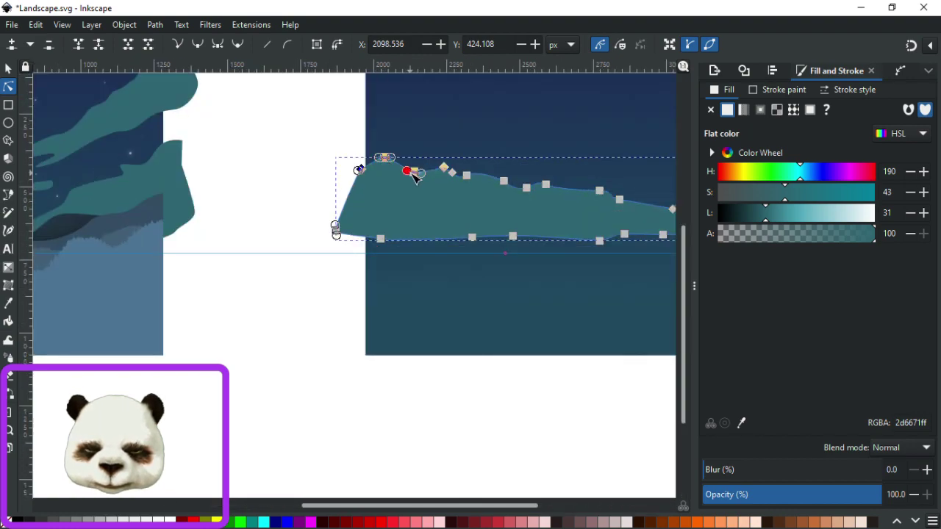
{"action": "left_click_drag", "start_coordinate": [416, 175], "coordinate": [402, 166]}
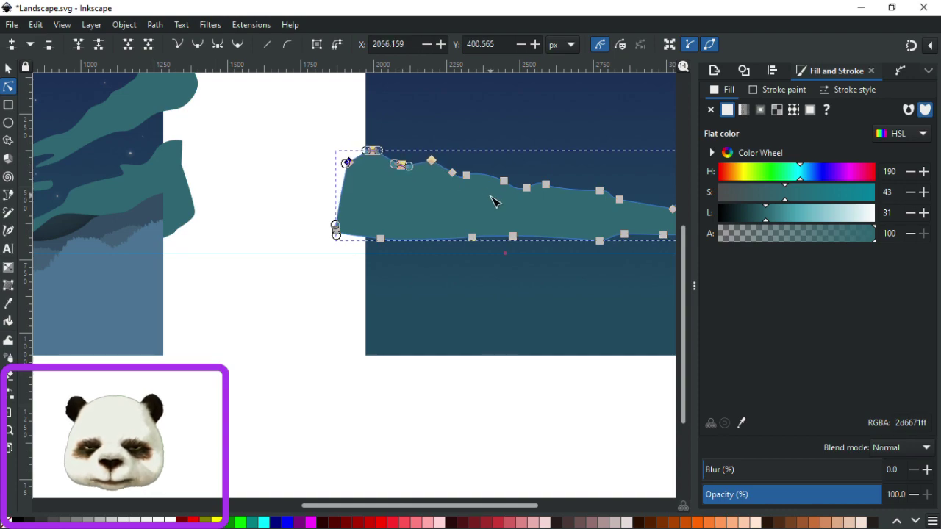
Adjust the middle of the new cloud's upper edge by shifting its contour slightly toward the thick end.
{"action": "left_click", "coordinate": [545, 184]}
{"action": "left_click_drag", "start_coordinate": [545, 184], "coordinate": [492, 184]}
{"action": "left_click", "coordinate": [512, 153]}
{"action": "scroll", "coordinate": [549, 189], "scroll_direction": "down", "scroll_amount": 3}
{"action": "scroll", "coordinate": [445, 330], "scroll_direction": "down", "scroll_amount": 2}
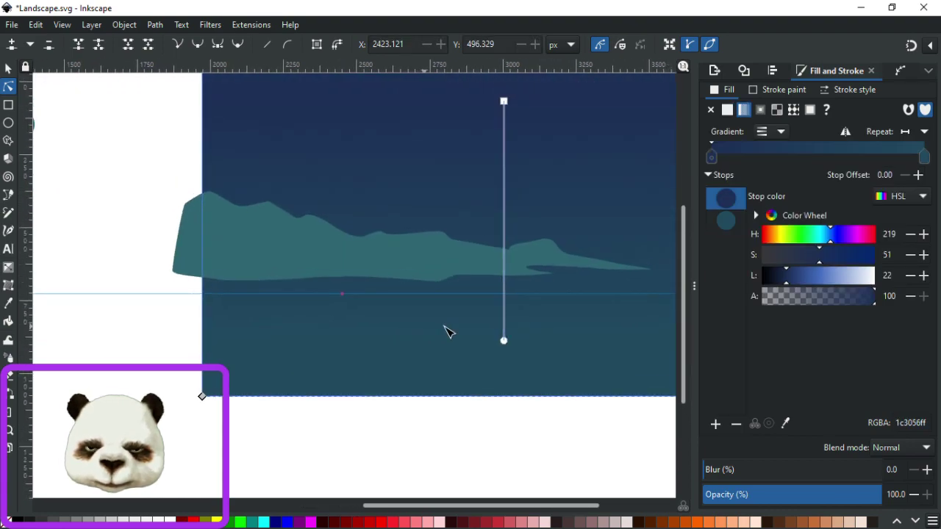
{"action": "scroll", "coordinate": [513, 270], "scroll_direction": "down", "scroll_amount": 3}
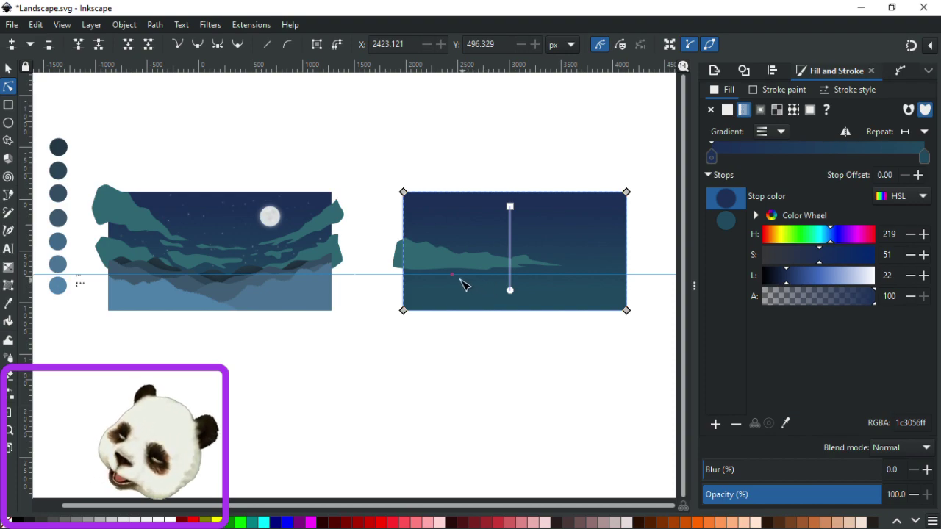
Remove the old low cloud at the landscape's left edge and move the new cloud from the blank sky panel into its place.
{"action": "left_click", "coordinate": [8, 68]}
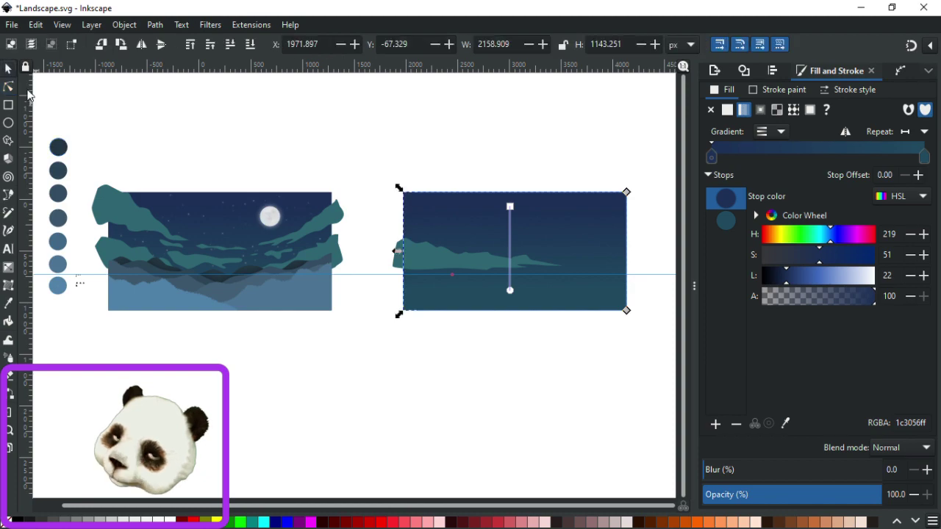
{"action": "left_click", "coordinate": [124, 255]}
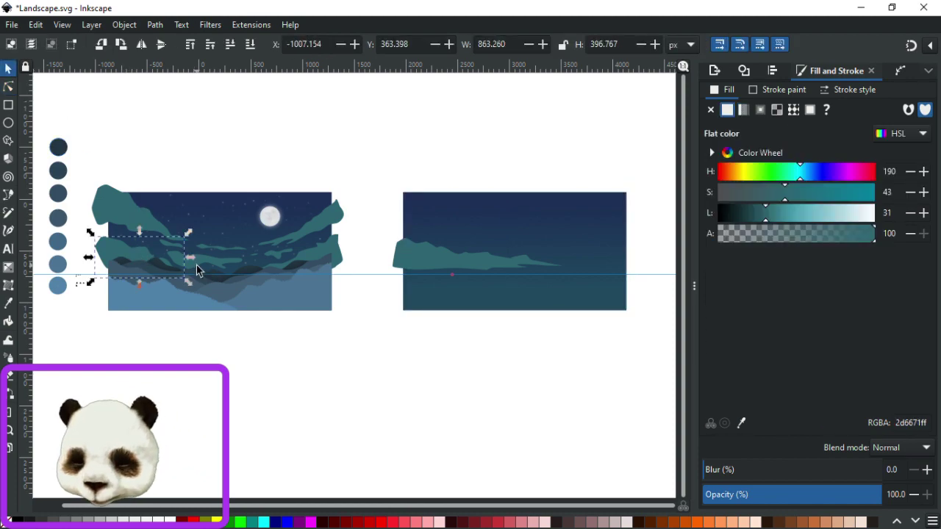
{"action": "key", "text": "Escape"}
{"action": "left_click_drag", "start_coordinate": [482, 258], "coordinate": [129, 259]}
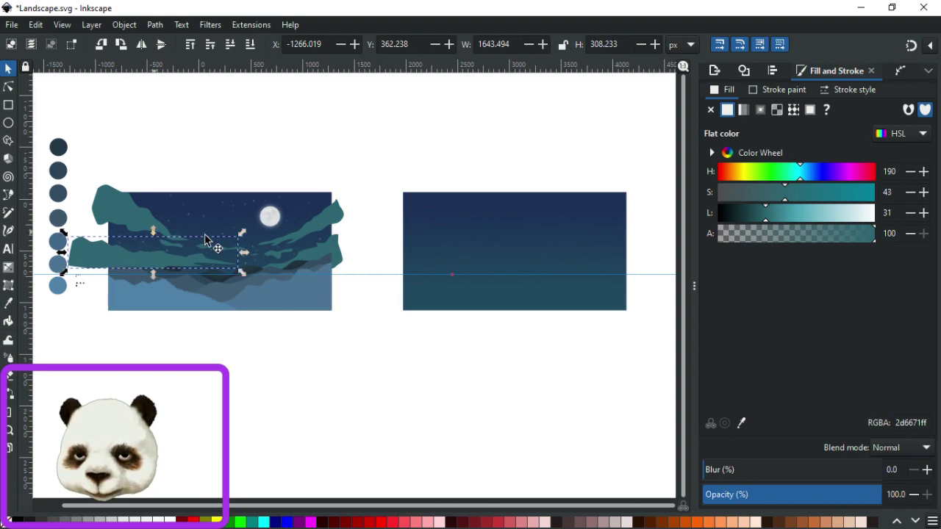
Scale the new cloud proportionally to about 1253 px wide and position it just above the hills at the landscape's left edge.
{"action": "left_click_drag", "start_coordinate": [243, 234], "coordinate": [213, 247]}
{"action": "left_click_drag", "start_coordinate": [128, 263], "coordinate": [154, 259]}
{"action": "scroll", "coordinate": [129, 248], "scroll_direction": "up", "scroll_amount": 2, "text": "ctrl"}
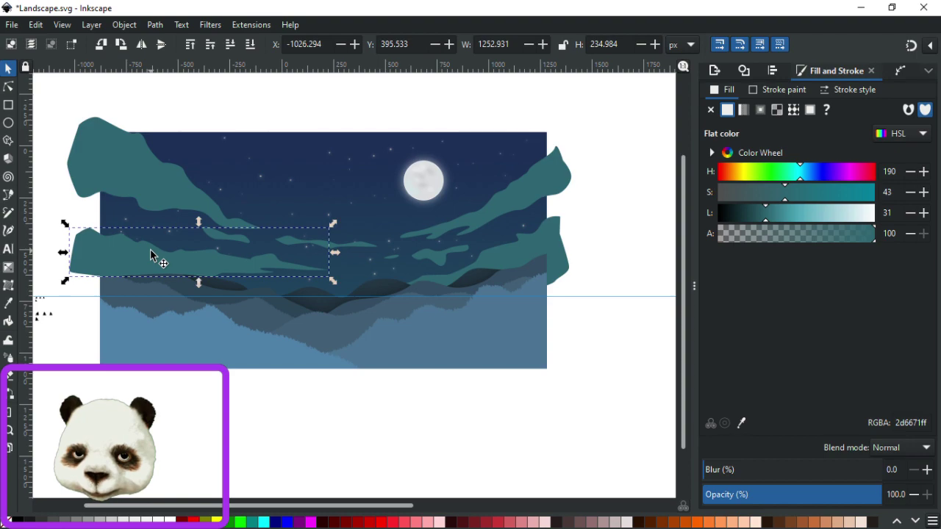
Lower the left low cloud behind the hills and flatten the small dip in its upper edge near the thick end.
{"action": "key", "text": "Page_Down"}
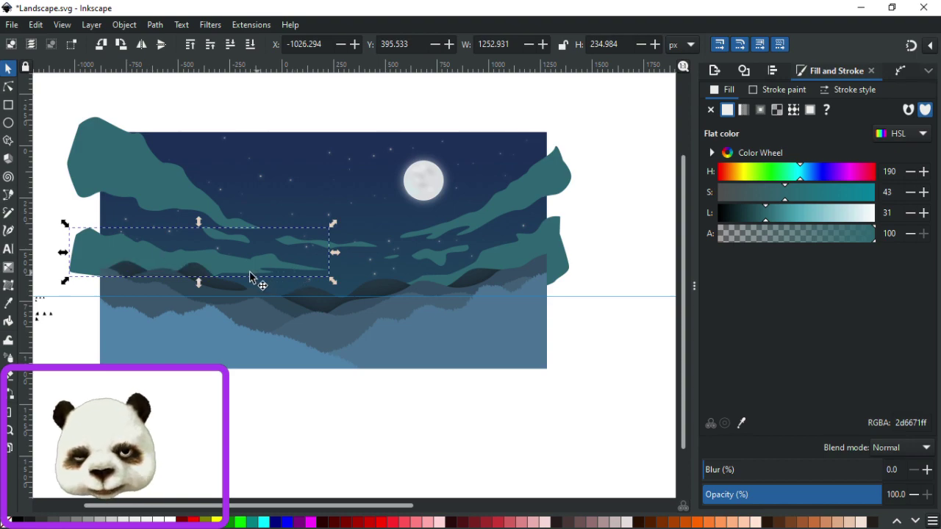
{"action": "scroll", "coordinate": [110, 240], "scroll_direction": "up", "scroll_amount": 1, "text": "ctrl"}
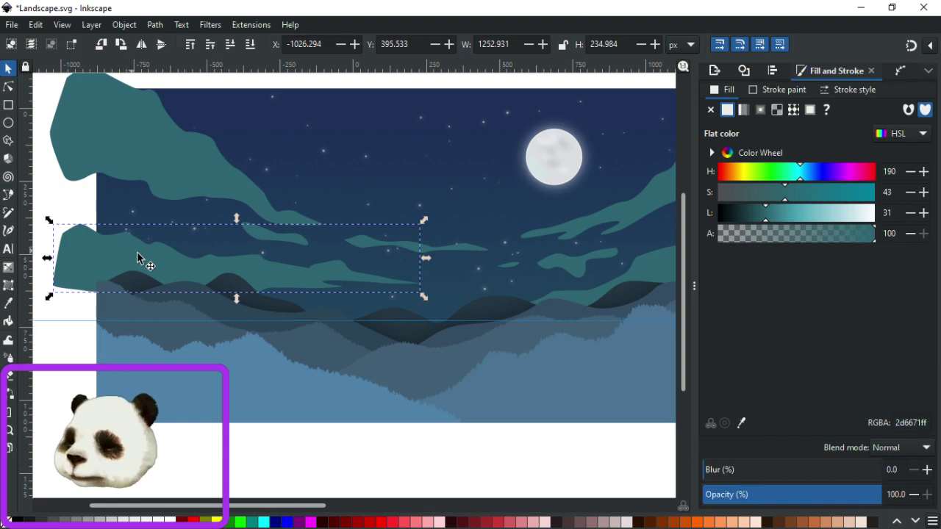
{"action": "scroll", "coordinate": [150, 261], "scroll_direction": "up", "scroll_amount": 3, "text": "ctrl"}
{"action": "left_click", "coordinate": [9, 87]}
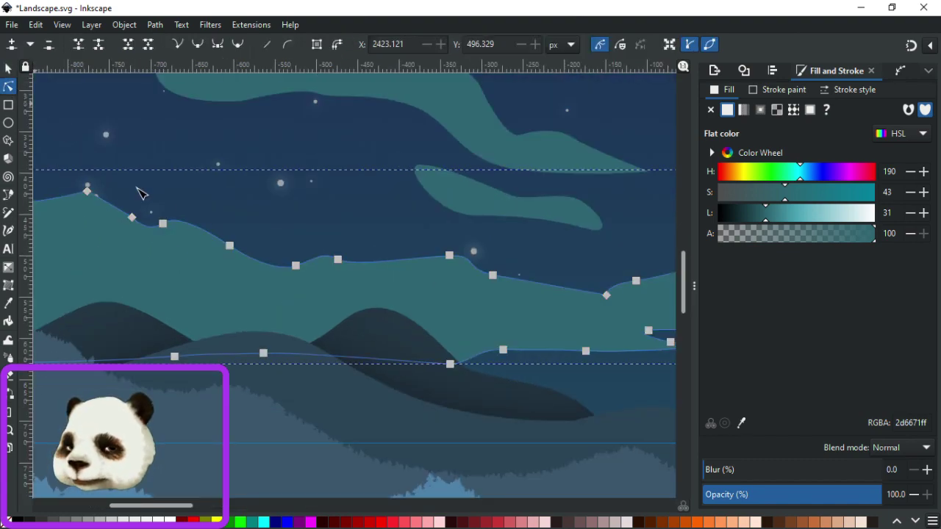
{"action": "left_click", "coordinate": [163, 225]}
{"action": "mouse_move", "coordinate": [180, 215]}
{"action": "left_mouse_down"}
{"action": "mouse_move", "coordinate": [186, 229]}
{"action": "mouse_move", "coordinate": [146, 219]}
{"action": "mouse_move", "coordinate": [155, 233]}
{"action": "mouse_move", "coordinate": [178, 221]}
{"action": "mouse_move", "coordinate": [181, 232]}
{"action": "mouse_move", "coordinate": [168, 219]}
{"action": "left_mouse_up"}
{"action": "left_click", "coordinate": [235, 205]}
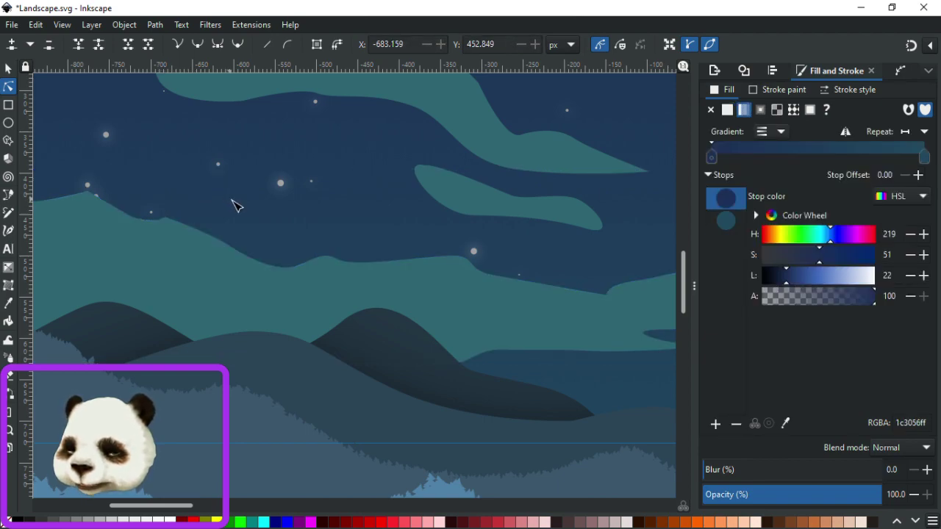
Shift the node at the end of the low cloud's upper-edge dip slightly toward the tip and raise the next node slightly.
{"action": "scroll", "coordinate": [340, 193], "scroll_direction": "down", "scroll_amount": 2}
{"action": "scroll", "coordinate": [384, 213], "scroll_direction": "down", "scroll_amount": 1}
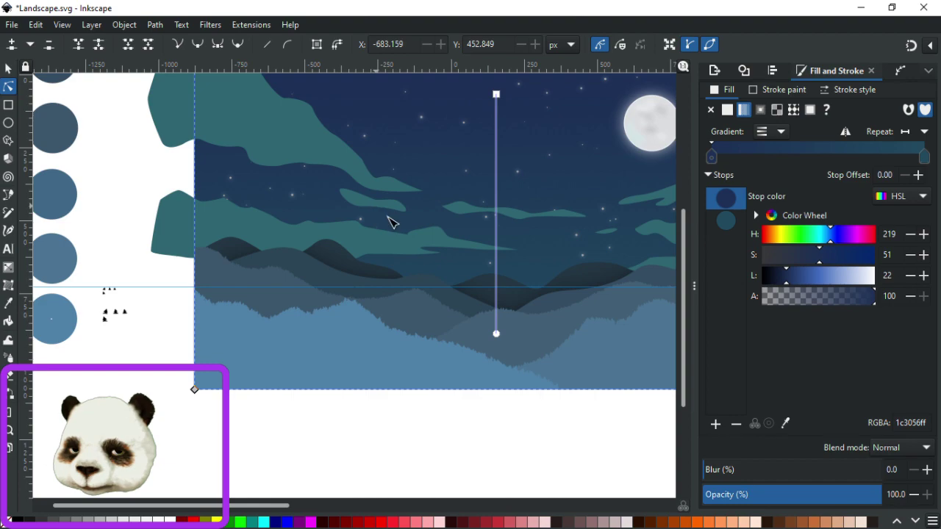
{"action": "scroll", "coordinate": [267, 207], "scroll_direction": "up", "scroll_amount": 2}
{"action": "left_click", "coordinate": [243, 217]}
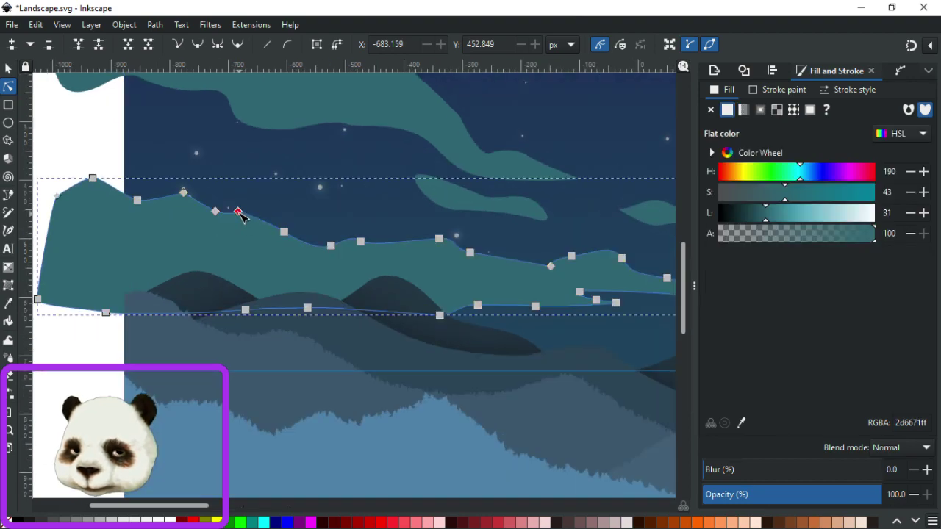
{"action": "left_click", "coordinate": [269, 174]}
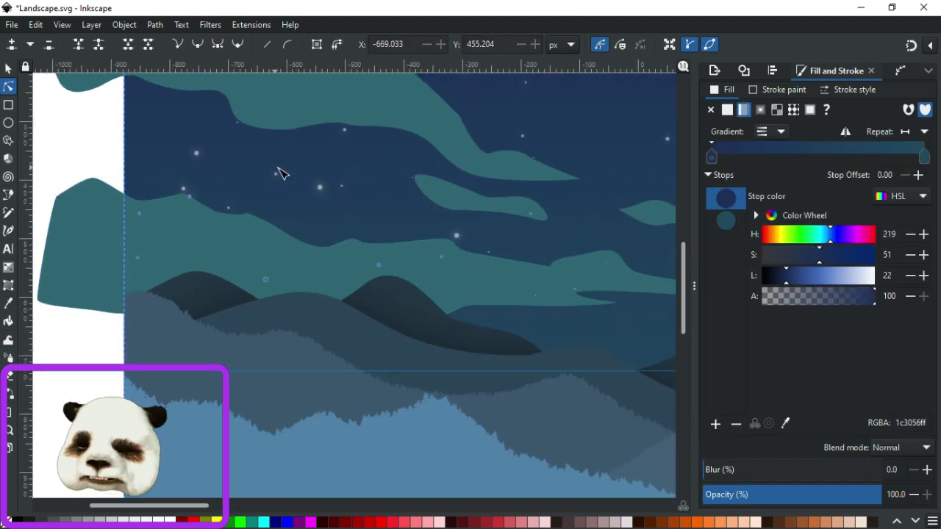
{"action": "left_click", "coordinate": [278, 229]}
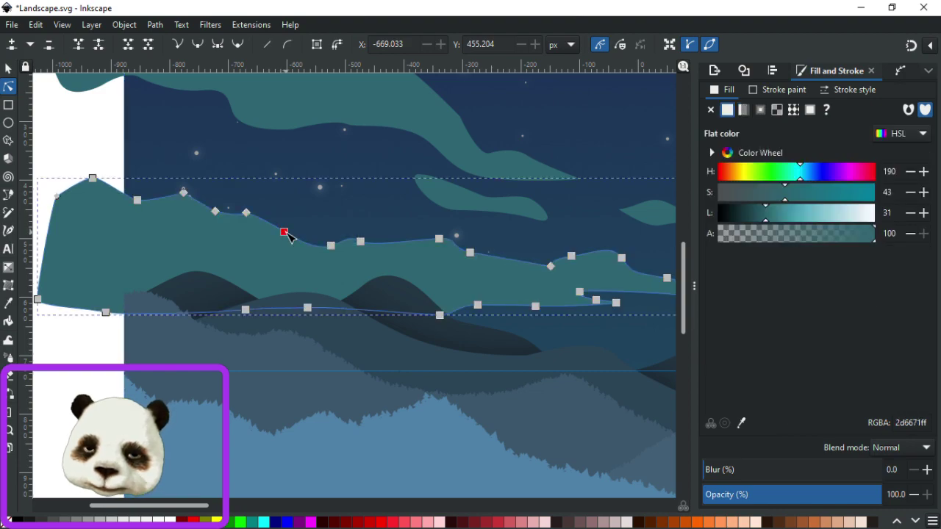
{"action": "mouse_move", "coordinate": [285, 232]}
{"action": "left_mouse_down"}
{"action": "mouse_move", "coordinate": [276, 217]}
{"action": "mouse_move", "coordinate": [285, 225]}
{"action": "left_mouse_up"}
{"action": "left_click", "coordinate": [354, 212]}
Move the node just past the middle hump of the low cloud's upper edge slightly down and toward the thick end.
{"action": "scroll", "coordinate": [356, 213], "scroll_direction": "down", "scroll_amount": 3}
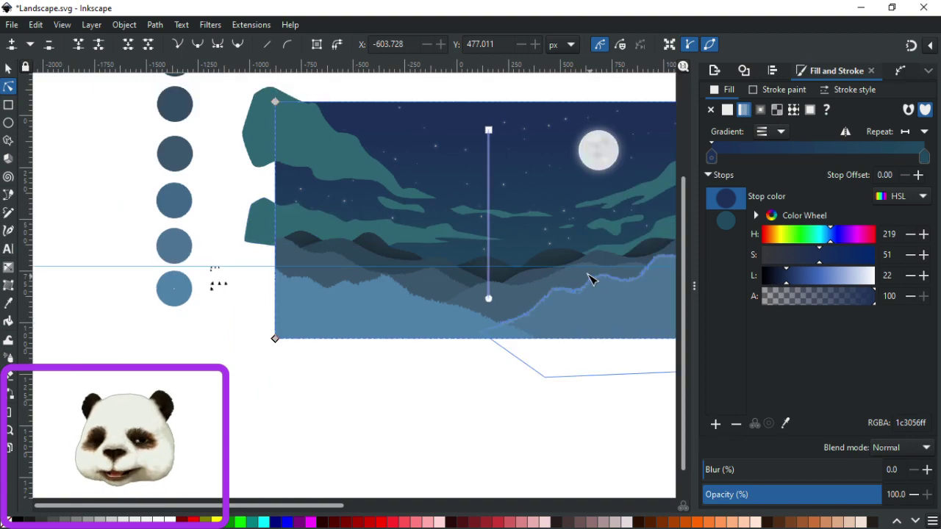
{"action": "scroll", "coordinate": [485, 258], "scroll_direction": "up", "scroll_amount": 2}
{"action": "scroll", "coordinate": [485, 257], "scroll_direction": "right", "scroll_amount": 3}
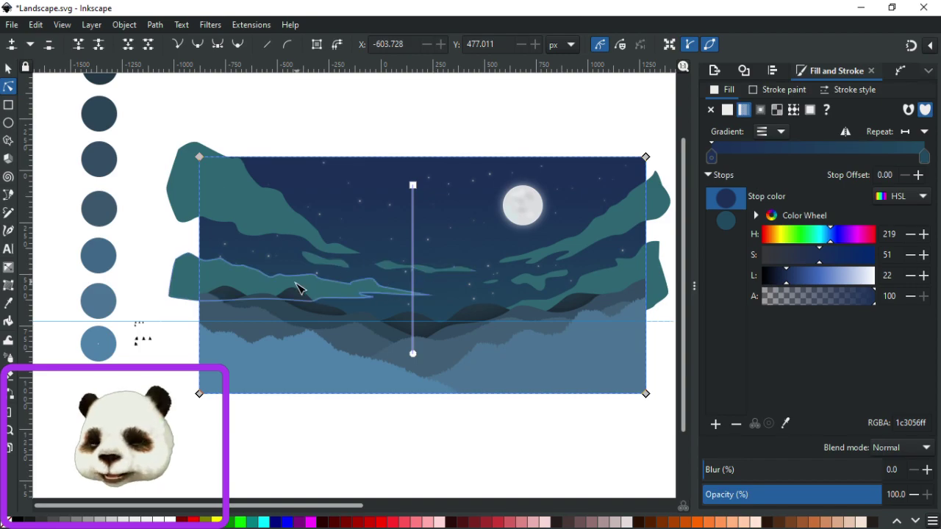
{"action": "scroll", "coordinate": [296, 292], "scroll_direction": "up", "scroll_amount": 4}
{"action": "scroll", "coordinate": [323, 319], "scroll_direction": "down", "scroll_amount": 6}
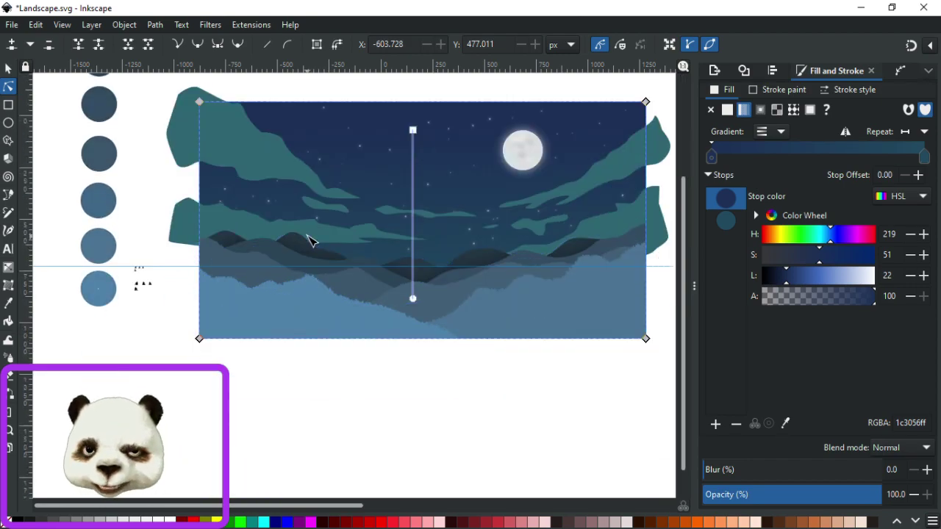
{"action": "scroll", "coordinate": [314, 235], "scroll_direction": "up", "scroll_amount": 1}
{"action": "left_click", "coordinate": [318, 229]}
{"action": "left_click", "coordinate": [324, 223]}
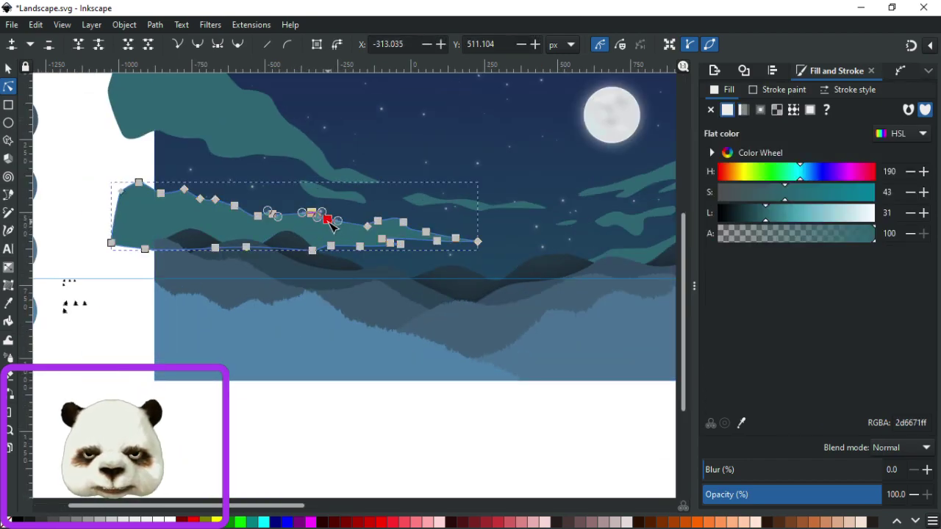
{"action": "left_click", "coordinate": [400, 158]}
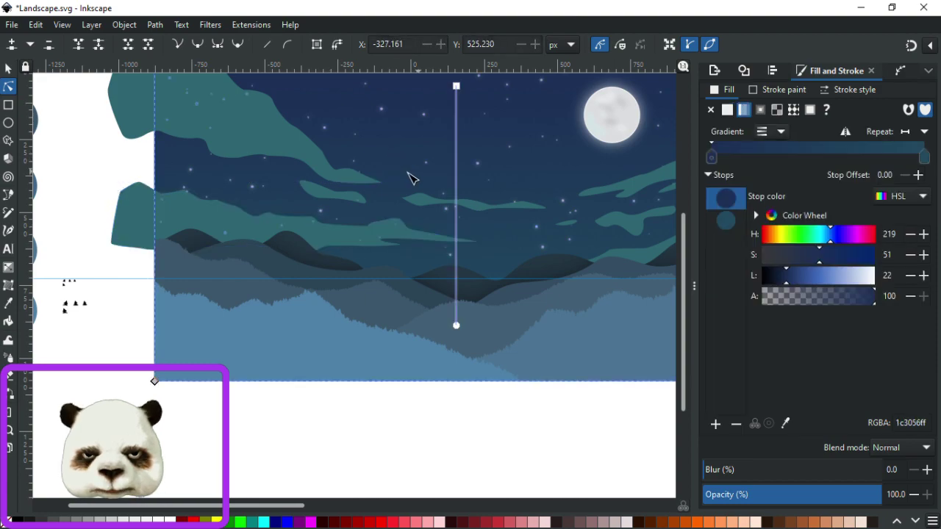
Delete the thin wispy cloud in the centre of the sky and save the file.
{"action": "scroll", "coordinate": [371, 196], "scroll_direction": "down", "scroll_amount": 2}
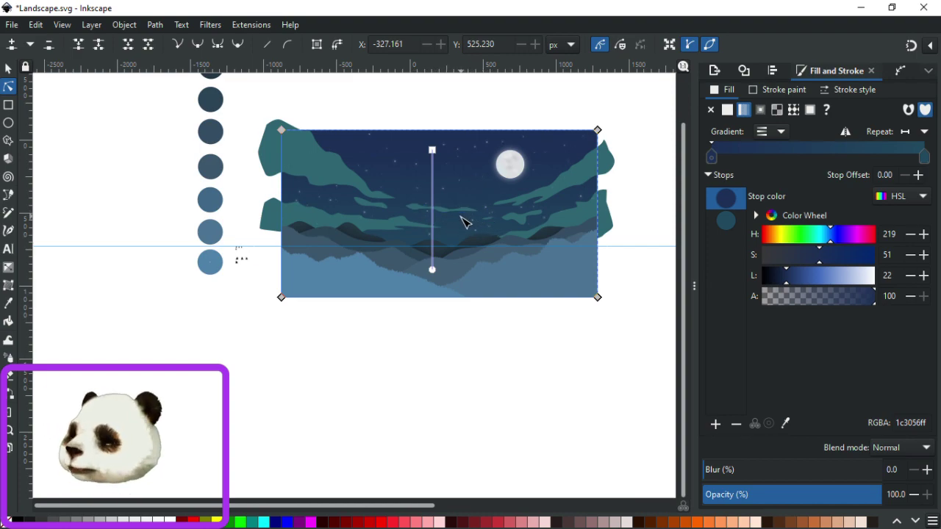
{"action": "scroll", "coordinate": [463, 221], "scroll_direction": "up", "scroll_amount": 2}
{"action": "left_click", "coordinate": [391, 206]}
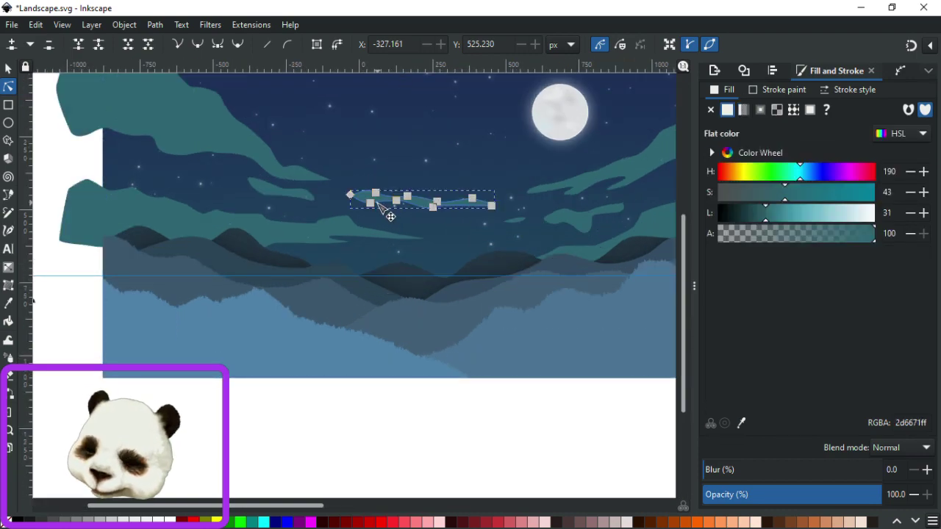
{"action": "left_click", "coordinate": [8, 68]}
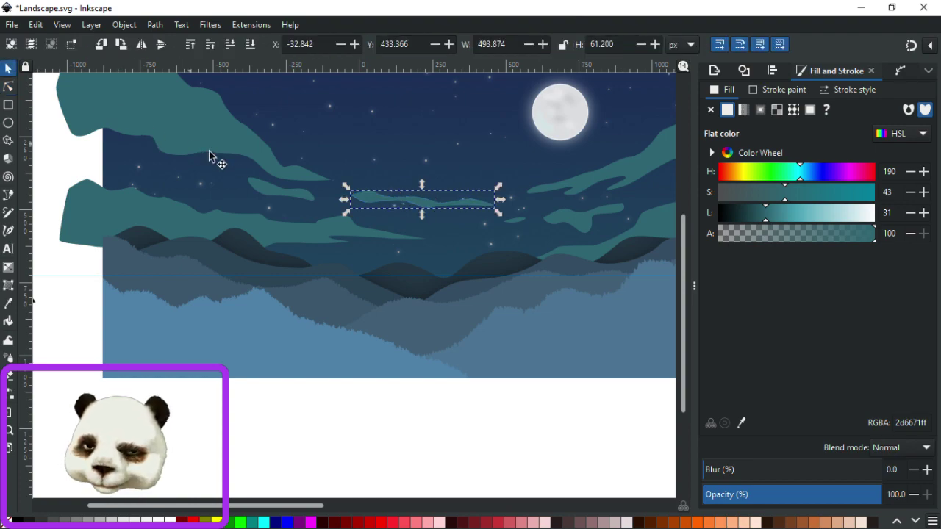
{"action": "left_click", "coordinate": [267, 166]}
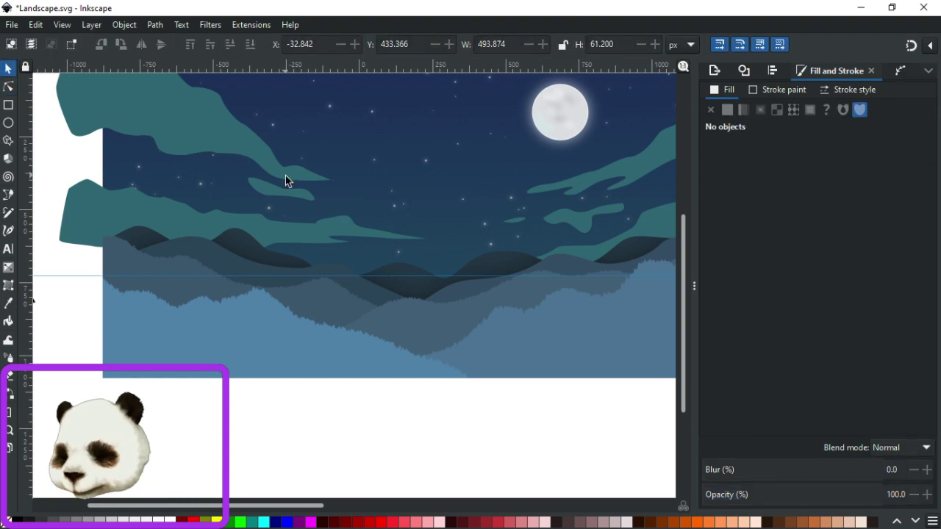
{"action": "key", "text": "ctrl+s"}
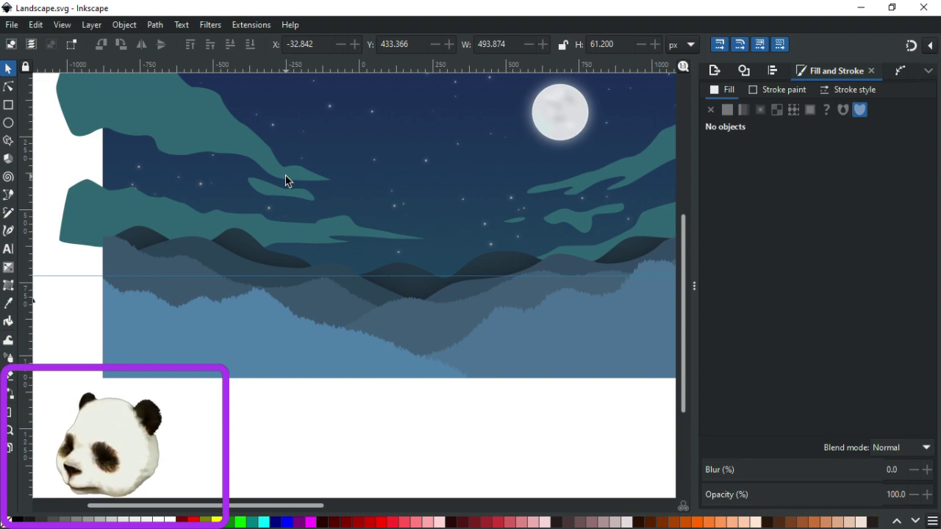
Draw the bumpy upper contour of a new teal cloud, about 340 px wide, in the centre of the sky with the Pen tool.
{"action": "key", "text": "b"}
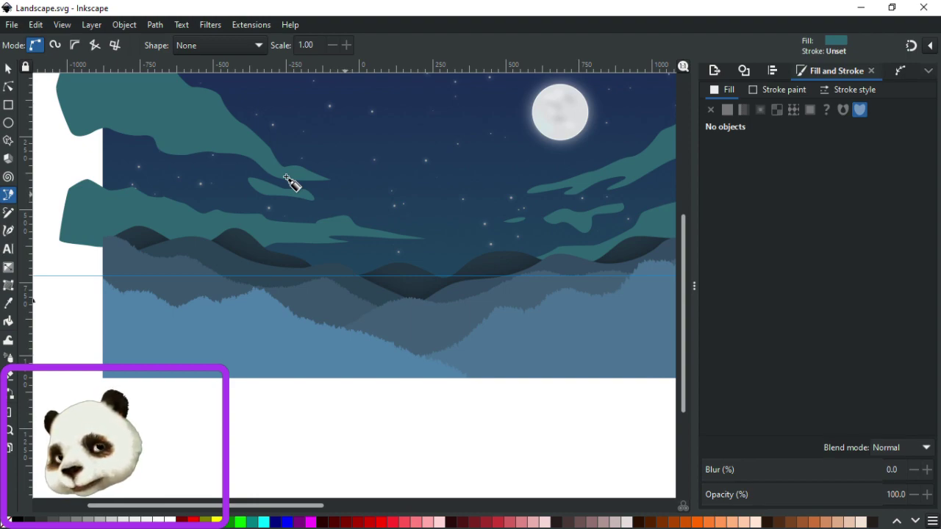
{"action": "mouse_move", "coordinate": [355, 193]}
{"action": "left_mouse_down"}
{"action": "mouse_move", "coordinate": [373, 183]}
{"action": "mouse_move", "coordinate": [366, 188]}
{"action": "left_mouse_up"}
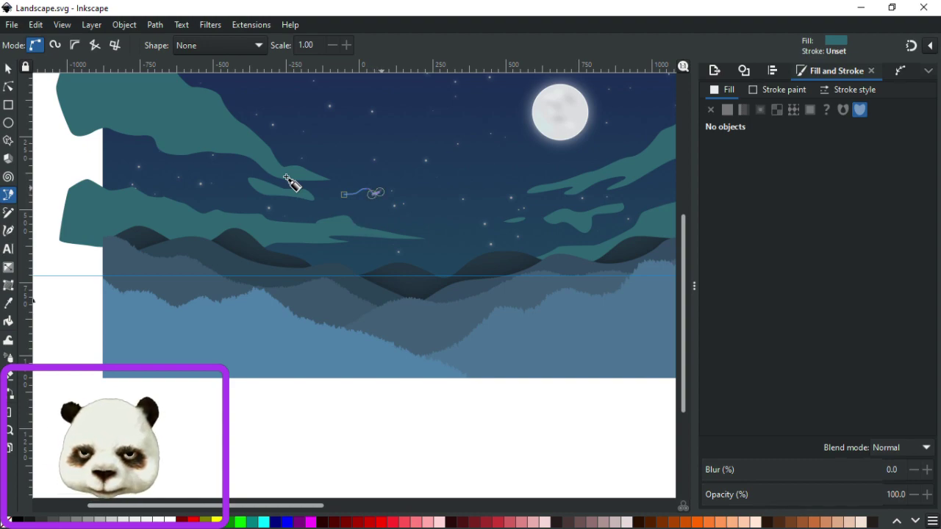
{"action": "key", "text": "ctrl"}
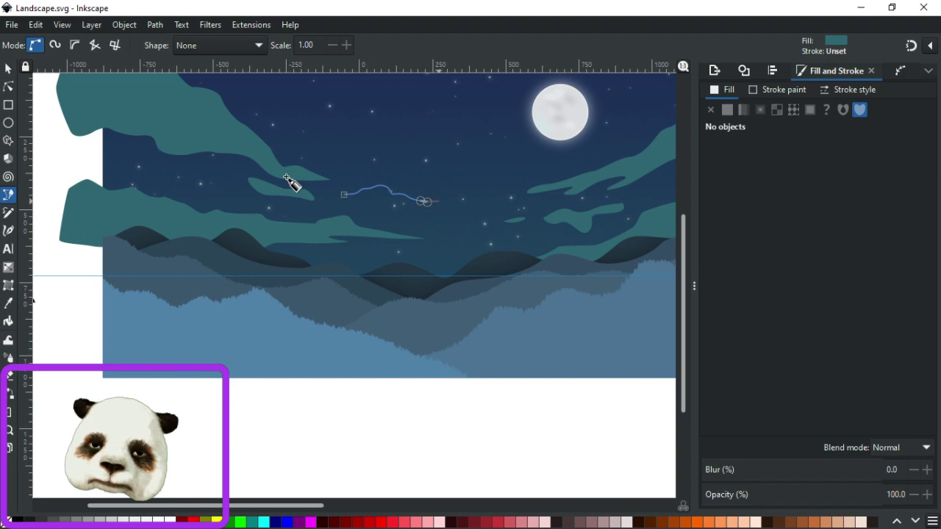
{"action": "key", "text": "Return"}
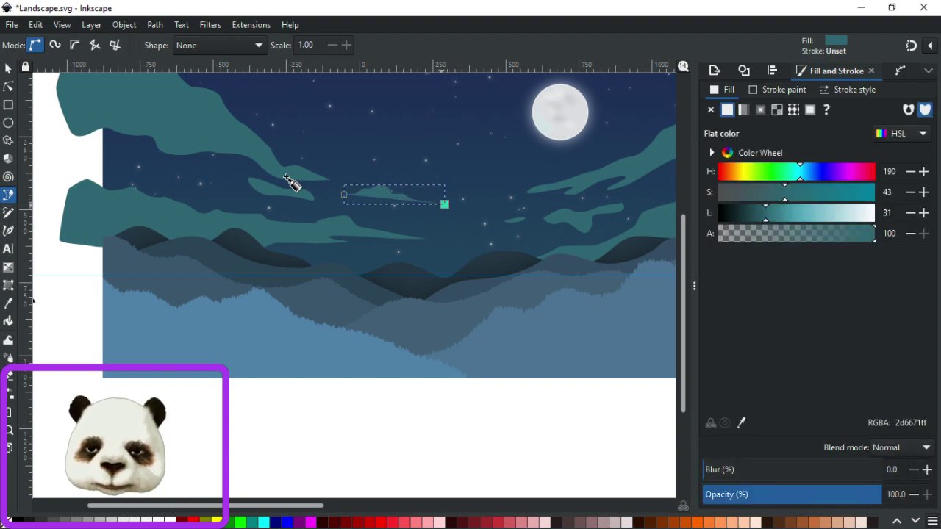
{"action": "scroll", "coordinate": [288, 179], "scroll_direction": "up", "scroll_amount": 3}
{"action": "left_click_drag", "start_coordinate": [420, 210], "coordinate": [152, 206]}
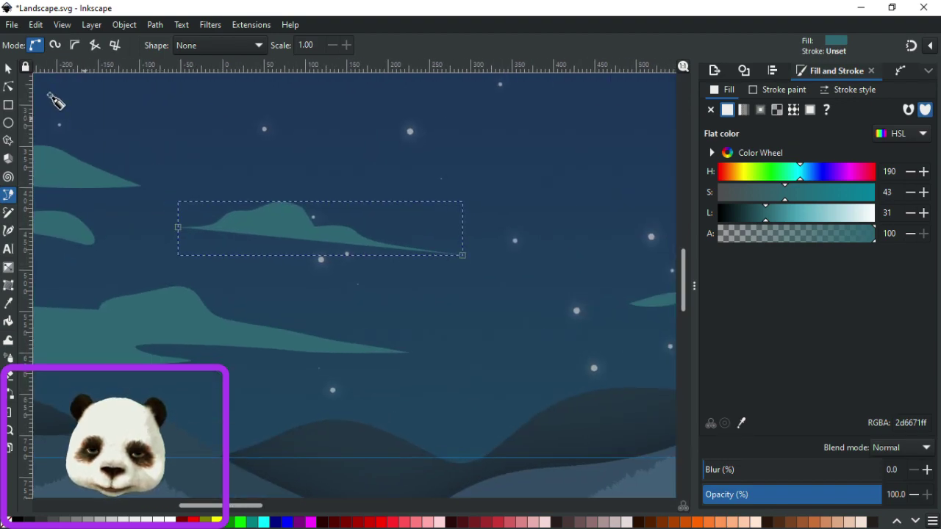
Continue the new cloud's path from its right tip, drawing a notched underside back to the left tip to close the shape.
{"action": "left_click", "coordinate": [8, 86]}
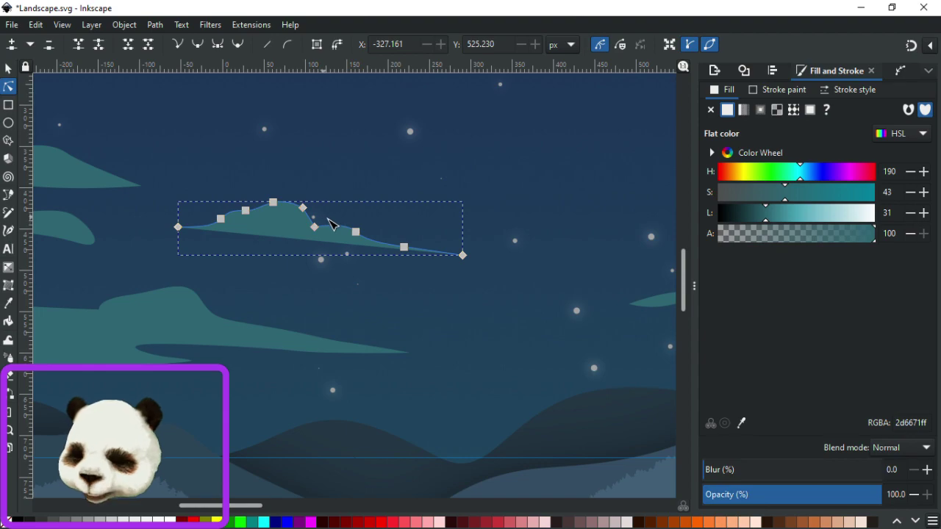
{"action": "key", "text": "b"}
{"action": "left_click", "coordinate": [462, 255]}
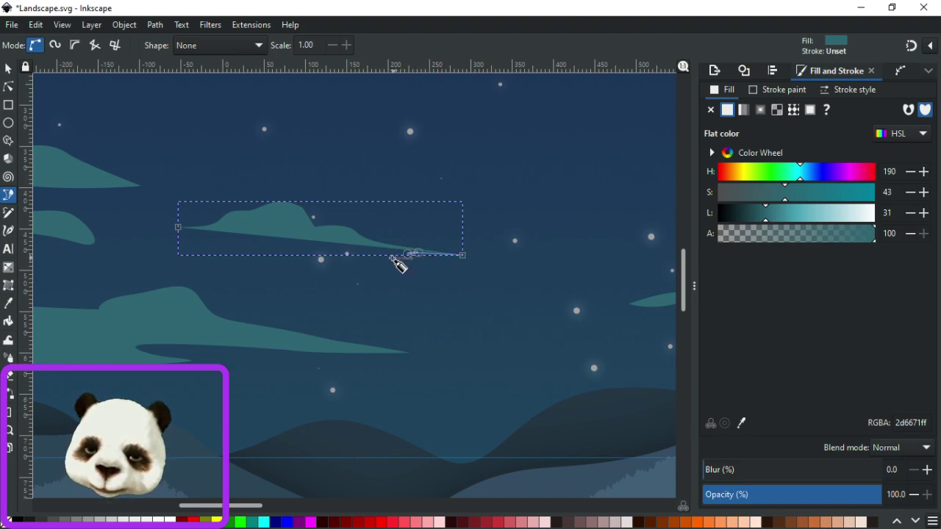
{"action": "left_click", "coordinate": [278, 249]}
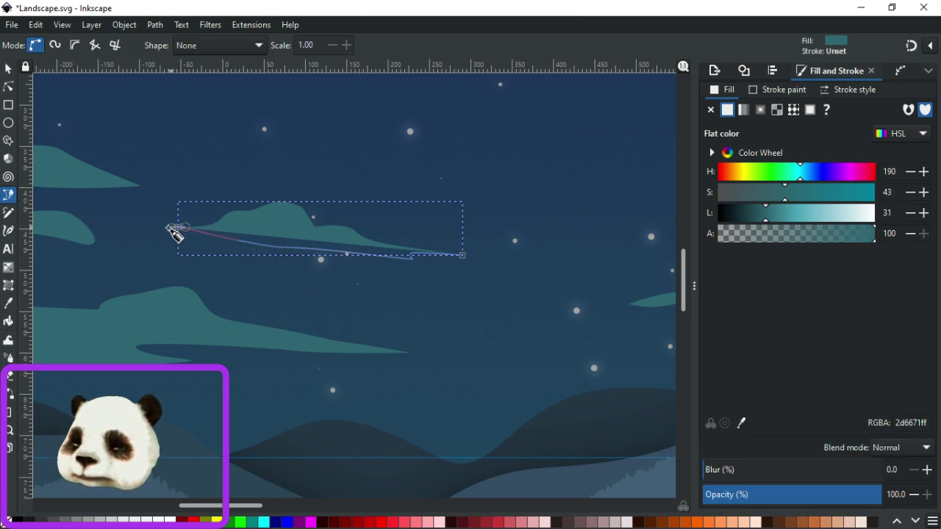
{"action": "left_click", "coordinate": [177, 228]}
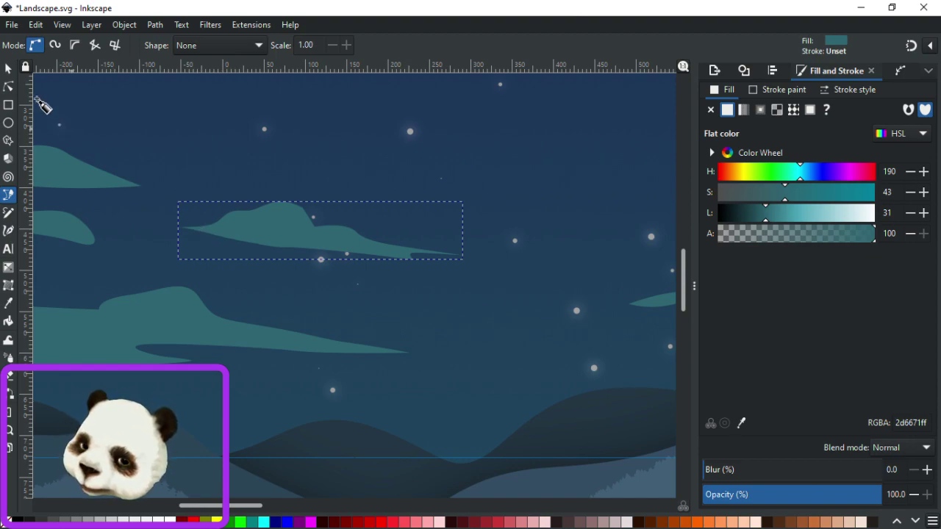
Add nodes to the centre cloud's underside near its left tip and shape them into a small pointed notch.
{"action": "left_click", "coordinate": [12, 87]}
{"action": "scroll", "coordinate": [190, 216], "scroll_direction": "up", "scroll_amount": 2, "text": "ctrl"}
{"action": "double_click", "coordinate": [224, 255]}
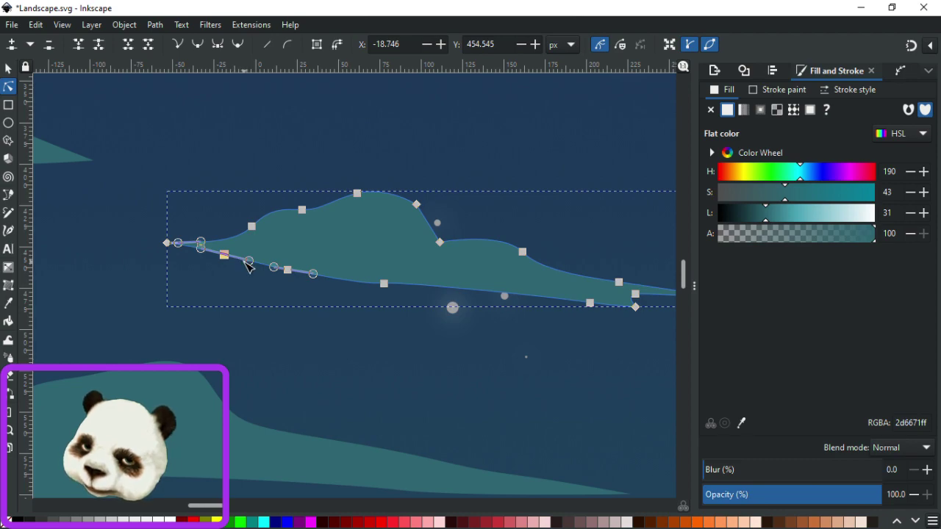
{"action": "double_click", "coordinate": [243, 261]}
{"action": "mouse_move", "coordinate": [243, 261]}
{"action": "left_mouse_down"}
{"action": "mouse_move", "coordinate": [272, 252]}
{"action": "mouse_move", "coordinate": [253, 269]}
{"action": "left_mouse_up"}
{"action": "left_click", "coordinate": [294, 300]}
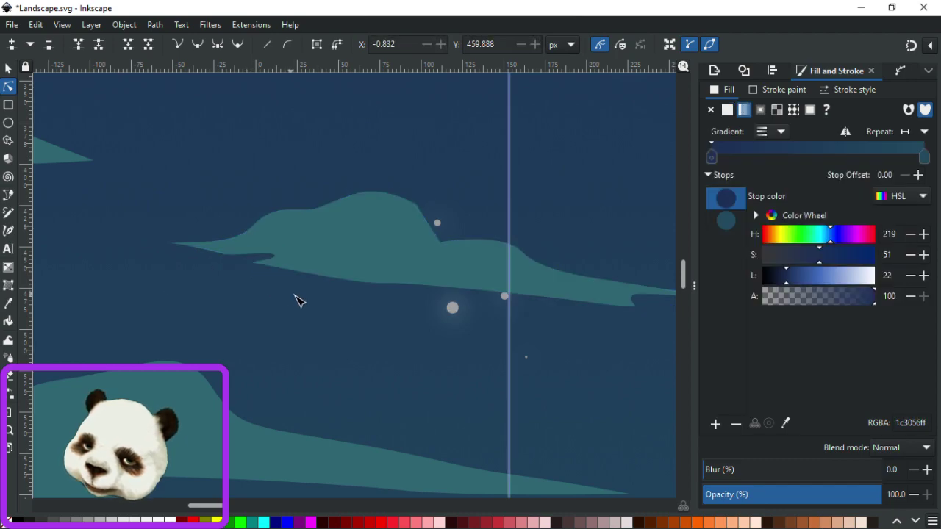
Adjust the sharp corner under the centre cloud's right tip and smooth it into a rounded underside.
{"action": "scroll", "coordinate": [340, 316], "scroll_direction": "down", "scroll_amount": 4}
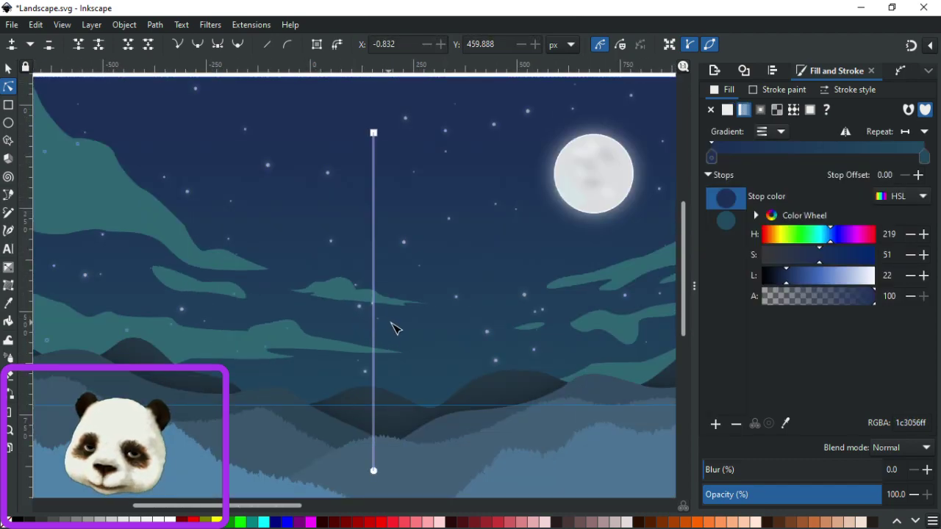
{"action": "scroll", "coordinate": [391, 329], "scroll_direction": "down", "scroll_amount": 1}
{"action": "scroll", "coordinate": [396, 317], "scroll_direction": "up", "scroll_amount": 3}
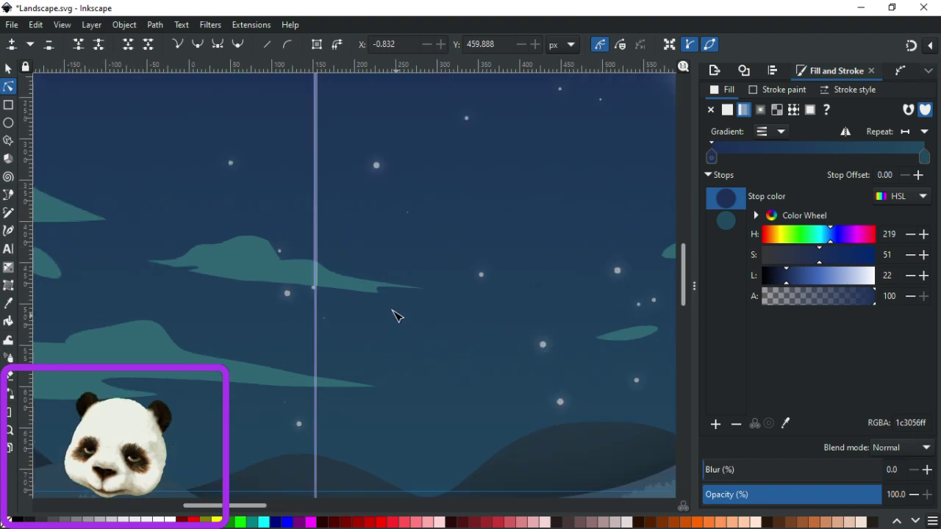
{"action": "scroll", "coordinate": [380, 296], "scroll_direction": "up", "scroll_amount": 1}
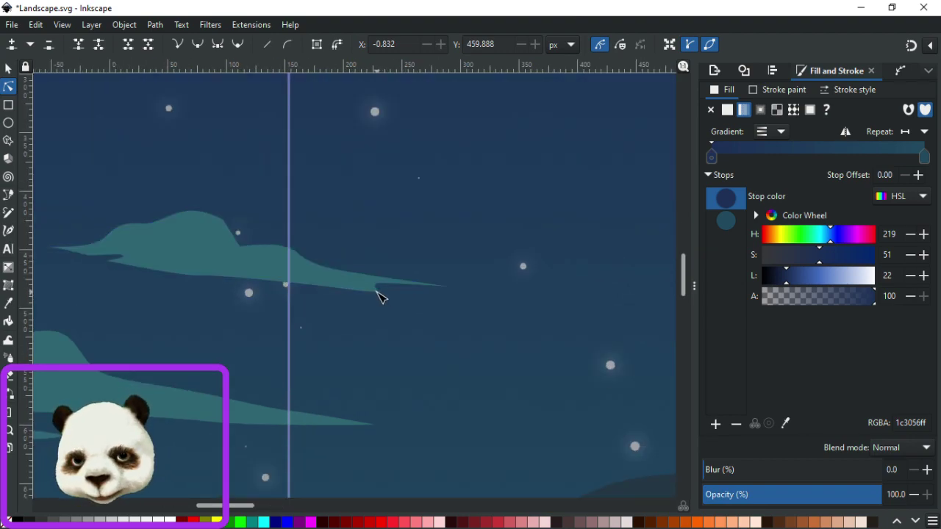
{"action": "left_click", "coordinate": [380, 296]}
{"action": "left_click", "coordinate": [384, 306]}
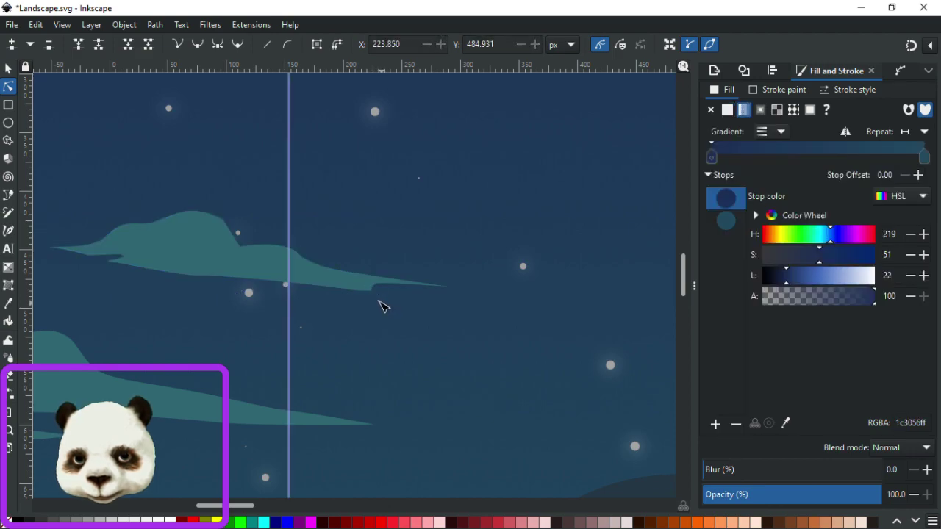
{"action": "scroll", "coordinate": [381, 297], "scroll_direction": "up", "scroll_amount": 2}
{"action": "left_click", "coordinate": [366, 281]}
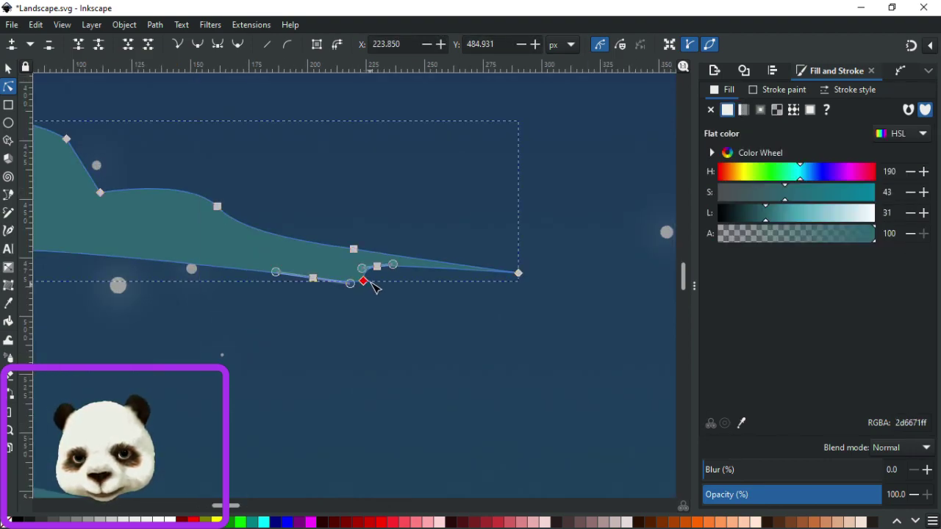
{"action": "mouse_move", "coordinate": [369, 286]}
{"action": "left_mouse_down"}
{"action": "mouse_move", "coordinate": [359, 288]}
{"action": "mouse_move", "coordinate": [372, 281]}
{"action": "left_mouse_up"}
{"action": "left_click", "coordinate": [414, 308]}
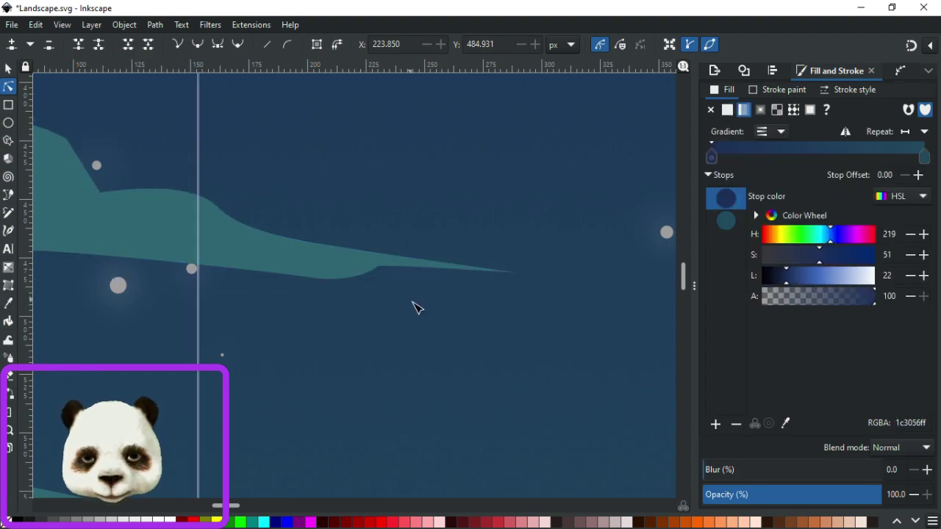
Adjust the node handle where the centre cloud's underside meets its right tail to give the joint a softer curve.
{"action": "left_click", "coordinate": [383, 275]}
{"action": "scroll", "coordinate": [383, 275], "scroll_direction": "up", "scroll_amount": 2}
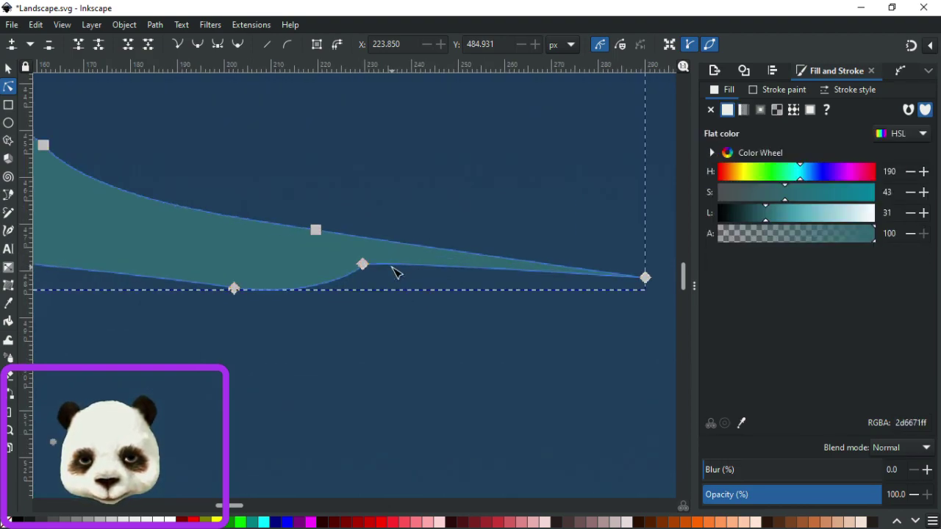
{"action": "left_click_drag", "start_coordinate": [394, 260], "coordinate": [378, 250]}
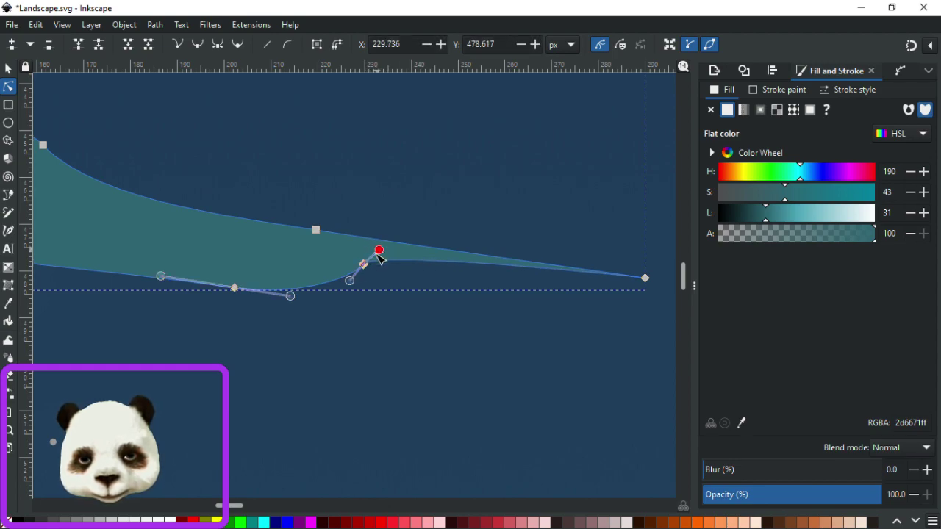
{"action": "left_click", "coordinate": [400, 297]}
{"action": "scroll", "coordinate": [425, 296], "scroll_direction": "down", "scroll_amount": 6}
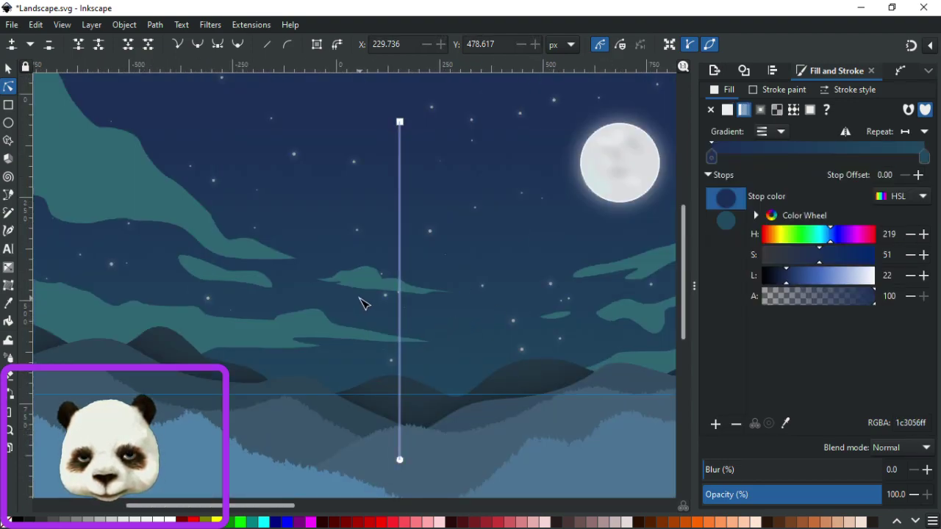
Lower the middle node of the centre cloud's underside and shift the node on its right shoulder slightly down and left.
{"action": "scroll", "coordinate": [360, 280], "scroll_direction": "up", "scroll_amount": 3}
{"action": "left_click", "coordinate": [342, 269]}
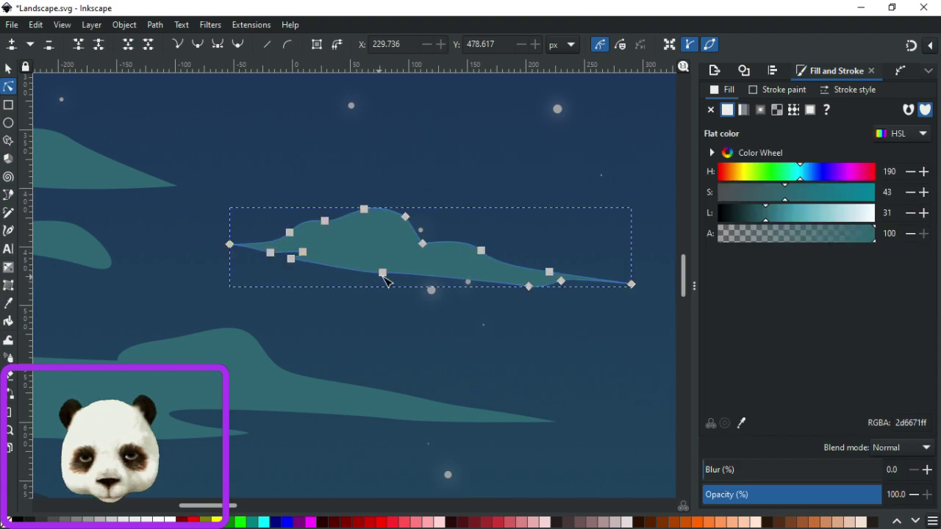
{"action": "left_click", "coordinate": [510, 346]}
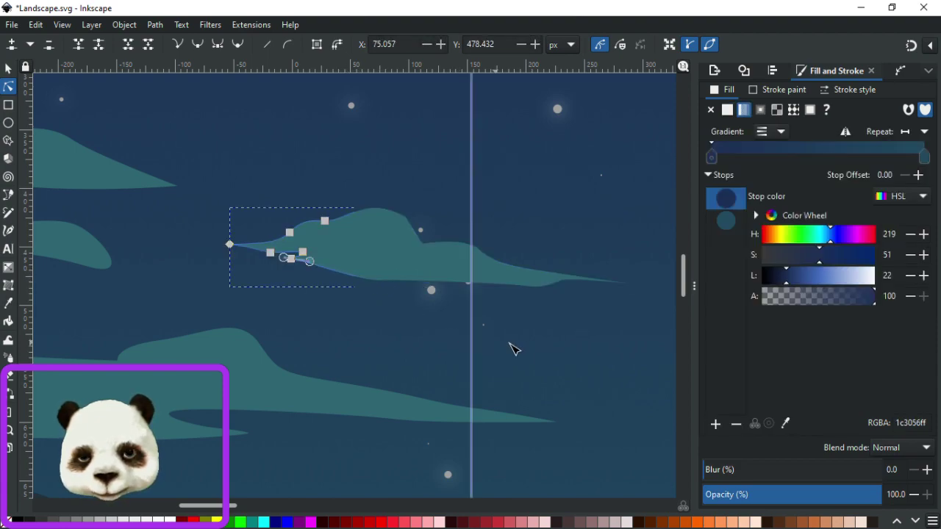
{"action": "left_click", "coordinate": [471, 256]}
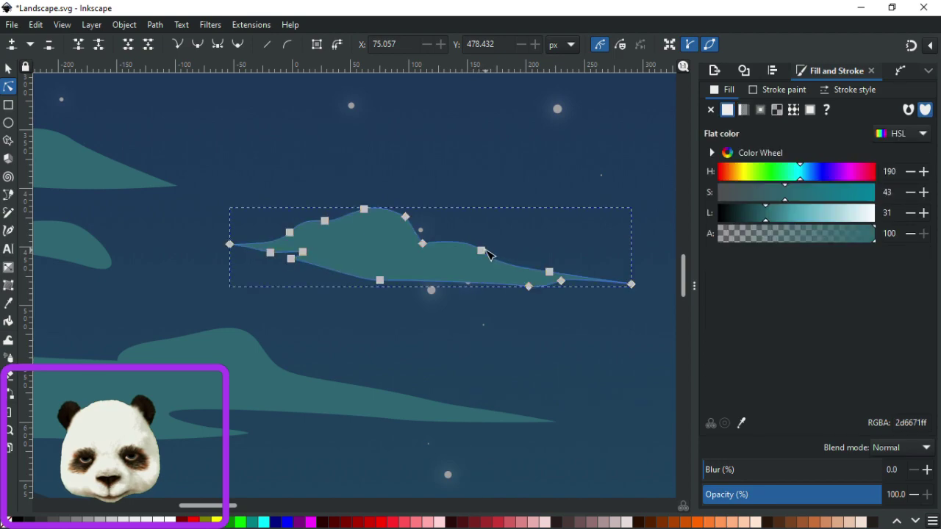
{"action": "left_click", "coordinate": [474, 257]}
{"action": "left_click", "coordinate": [513, 213]}
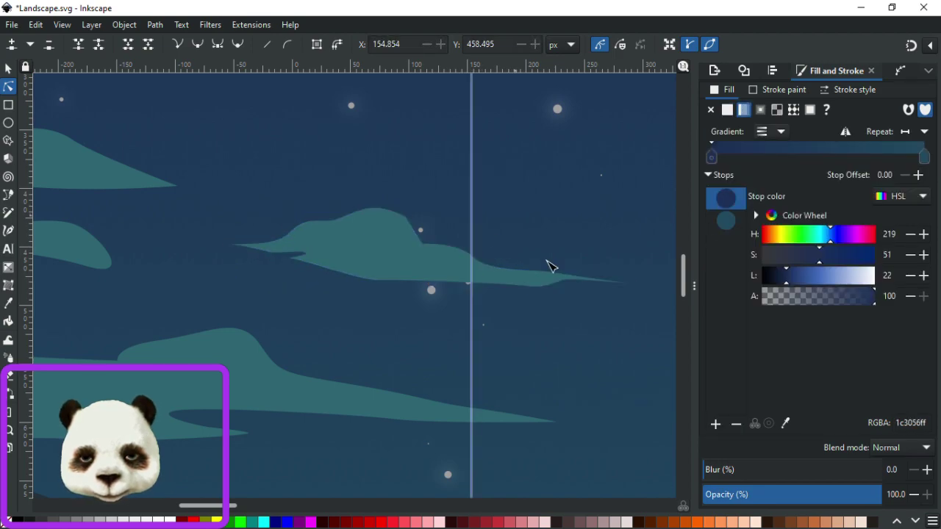
Raise the centre cloud's right tip and reposition the nodes above and below its tail to form a slimmer, smoothly tapering end.
{"action": "left_click", "coordinate": [545, 279]}
{"action": "left_click", "coordinate": [631, 284]}
{"action": "left_click_drag", "start_coordinate": [632, 283], "coordinate": [631, 277]}
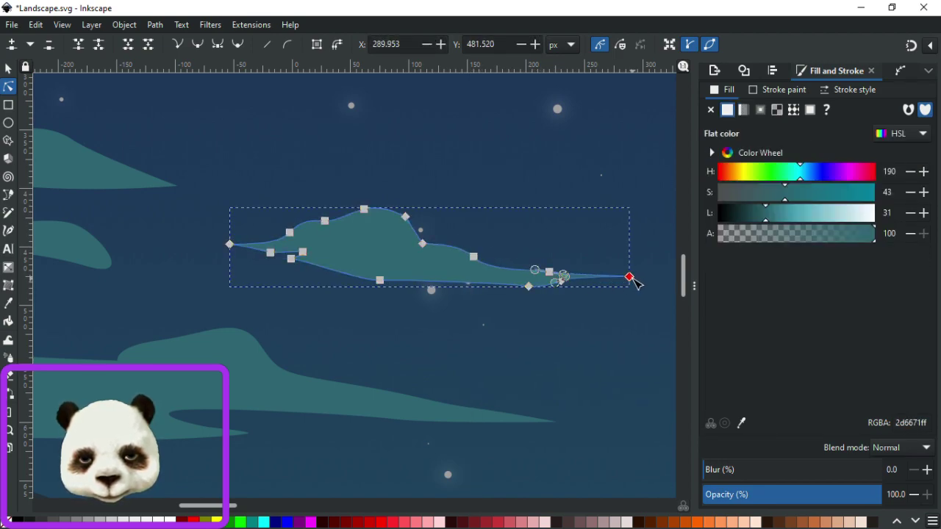
{"action": "scroll", "coordinate": [624, 294], "scroll_direction": "up", "scroll_amount": 2}
{"action": "scroll", "coordinate": [627, 297], "scroll_direction": "up", "scroll_amount": 1}
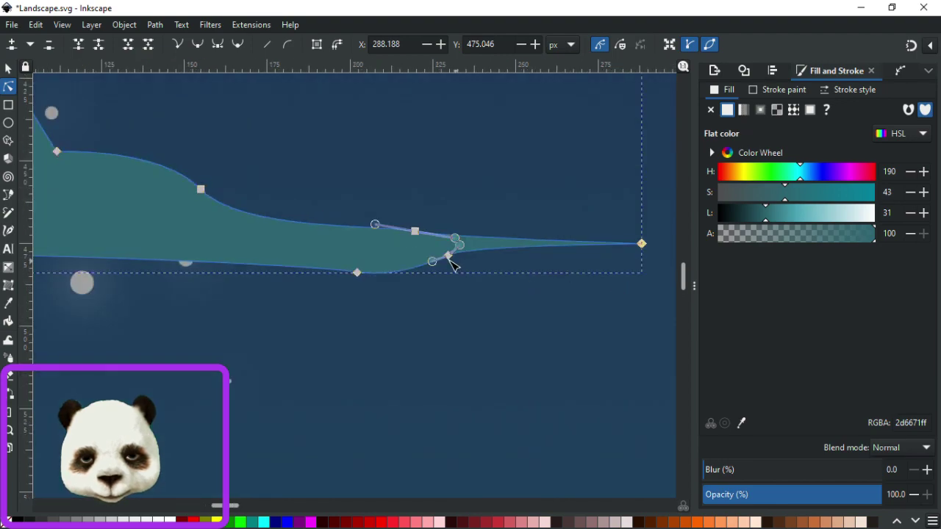
{"action": "left_click_drag", "start_coordinate": [450, 257], "coordinate": [444, 260]}
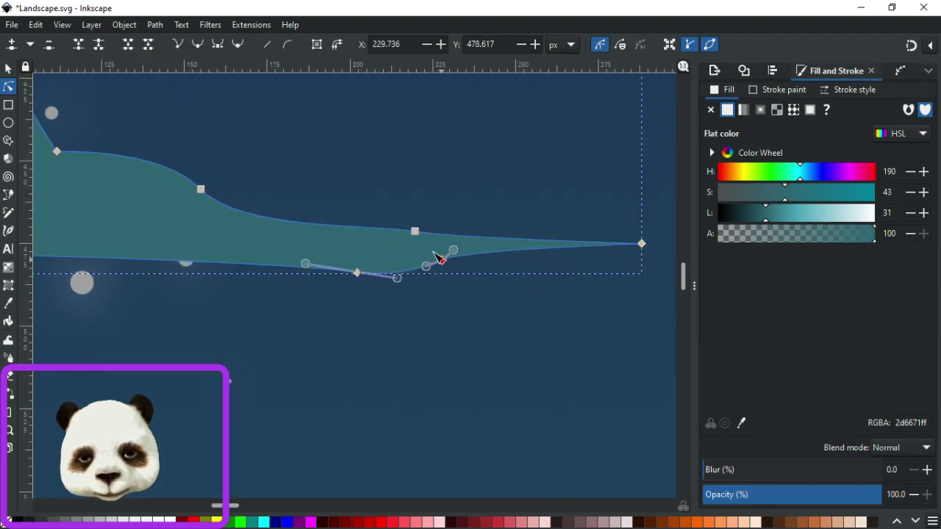
{"action": "left_click_drag", "start_coordinate": [415, 232], "coordinate": [398, 233]}
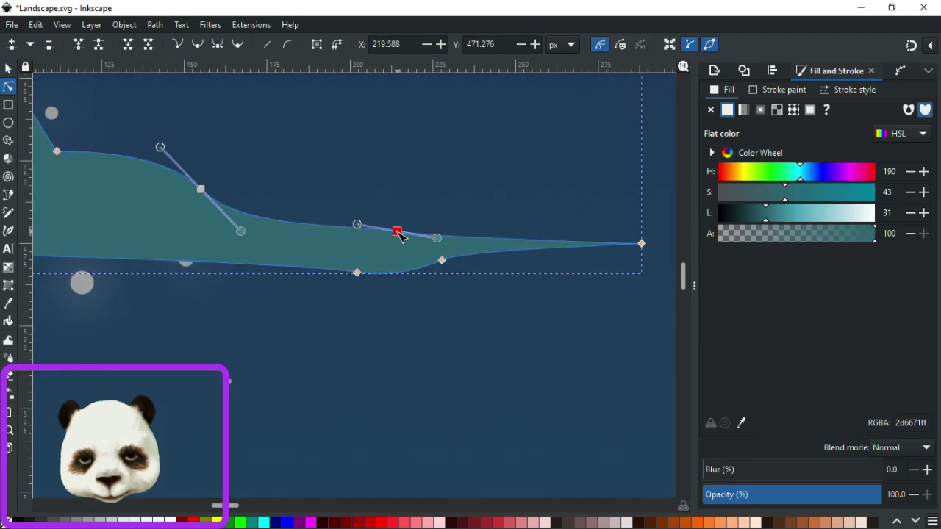
{"action": "left_click", "coordinate": [481, 191]}
{"action": "left_click_drag", "start_coordinate": [499, 243], "coordinate": [485, 259]}
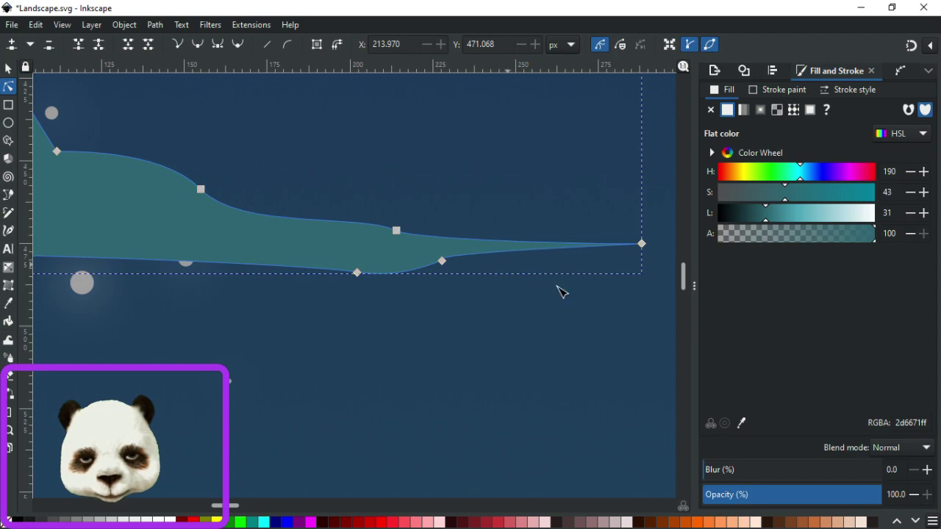
{"action": "left_click", "coordinate": [561, 326]}
{"action": "scroll", "coordinate": [573, 325], "scroll_direction": "down", "scroll_amount": 6}
{"action": "scroll", "coordinate": [616, 337], "scroll_direction": "down", "scroll_amount": 3}
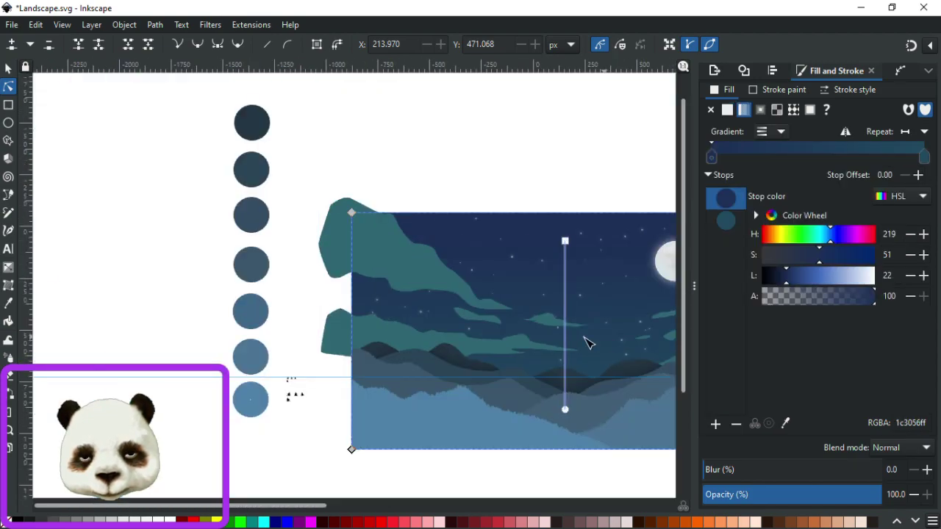
Make the sharp corner node on the low left cloud's upper contour smooth and move it slightly up and left.
{"action": "scroll", "coordinate": [514, 342], "scroll_direction": "right", "scroll_amount": 5}
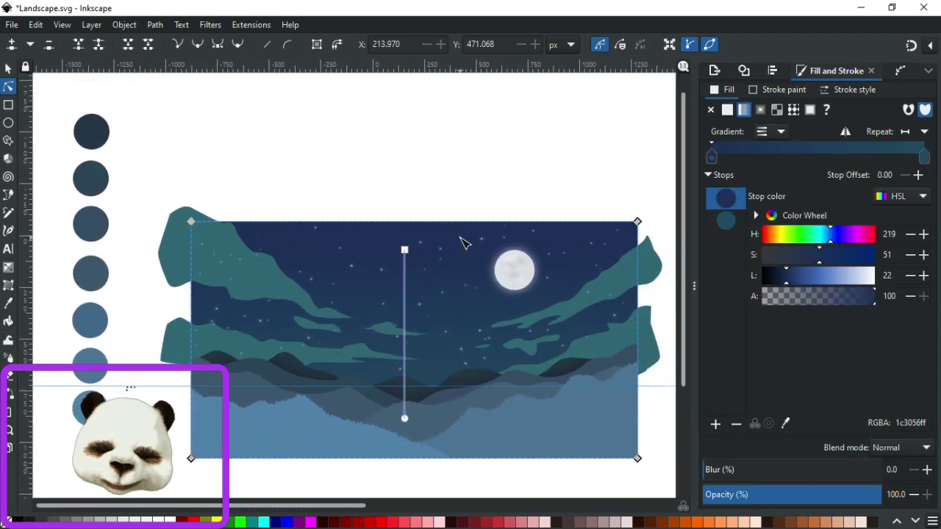
{"action": "scroll", "coordinate": [363, 332], "scroll_direction": "up", "scroll_amount": 3}
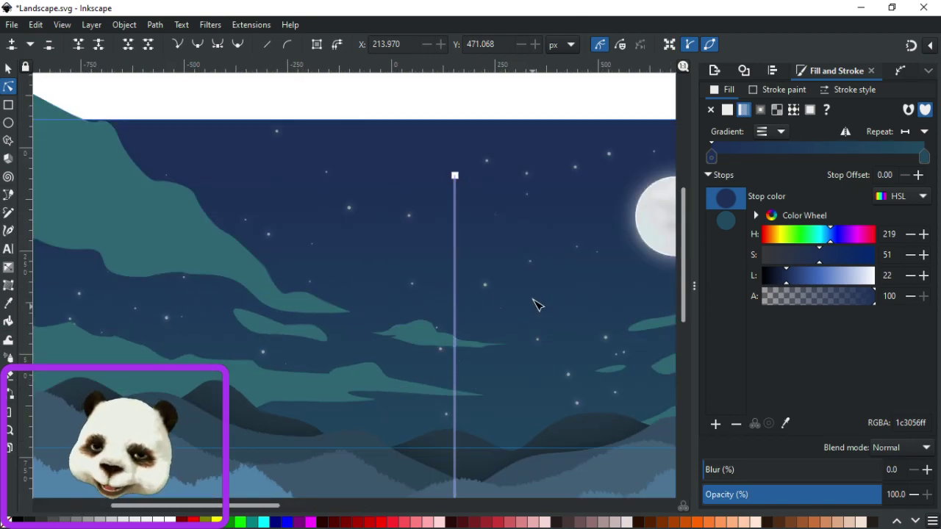
{"action": "scroll", "coordinate": [330, 374], "scroll_direction": "up", "scroll_amount": 2}
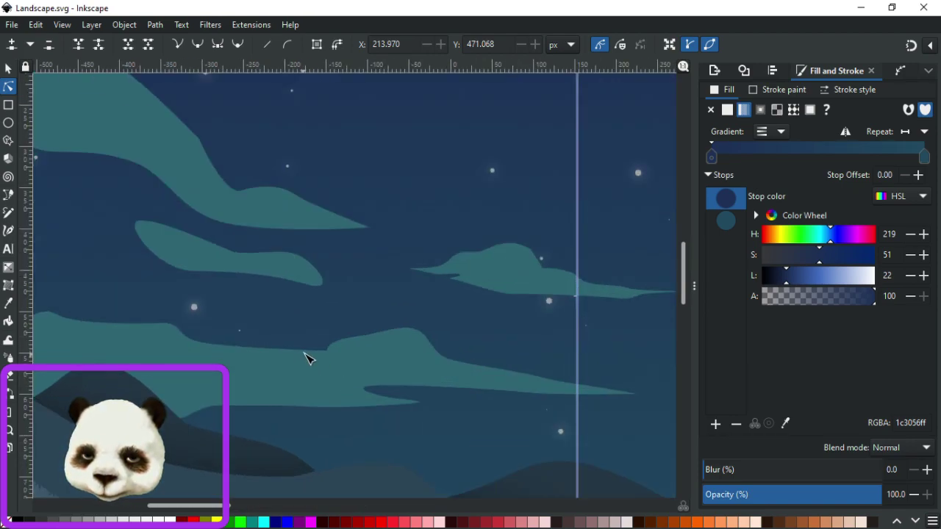
{"action": "left_click", "coordinate": [305, 354]}
{"action": "scroll", "coordinate": [294, 360], "scroll_direction": "up", "scroll_amount": 4}
{"action": "left_click", "coordinate": [420, 325]}
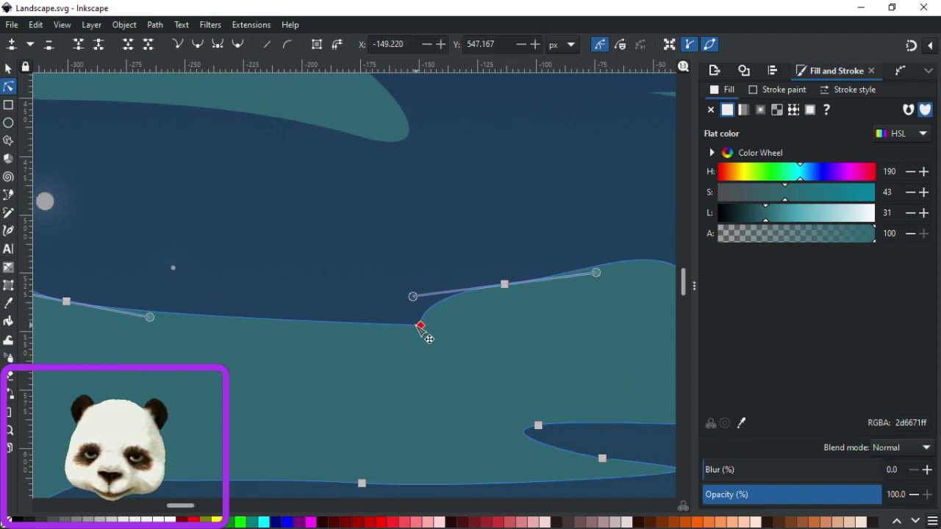
{"action": "key", "text": "shift+s"}
{"action": "left_click_drag", "start_coordinate": [419, 326], "coordinate": [395, 320]}
{"action": "left_click", "coordinate": [359, 251]}
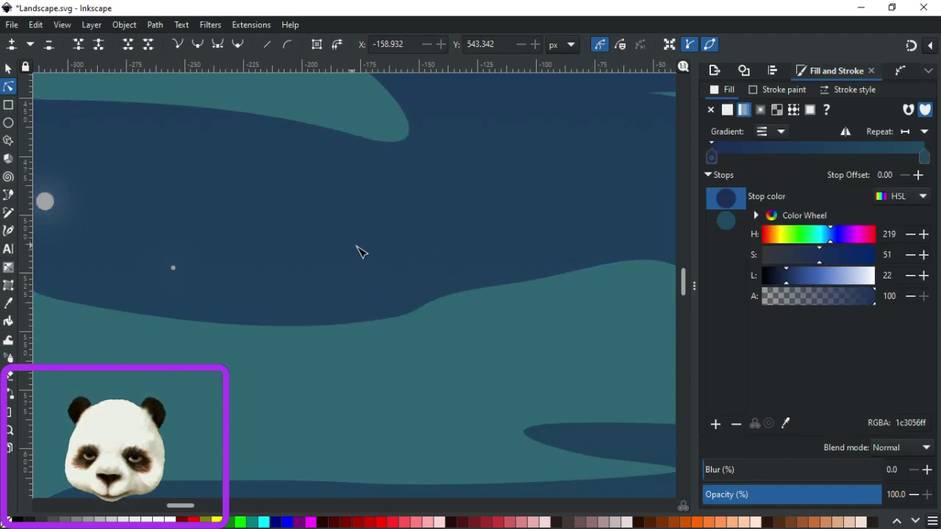
Try to reshape the hump on the low left cloud into an overhanging, rounded left end.
{"action": "scroll", "coordinate": [380, 246], "scroll_direction": "down", "scroll_amount": 4}
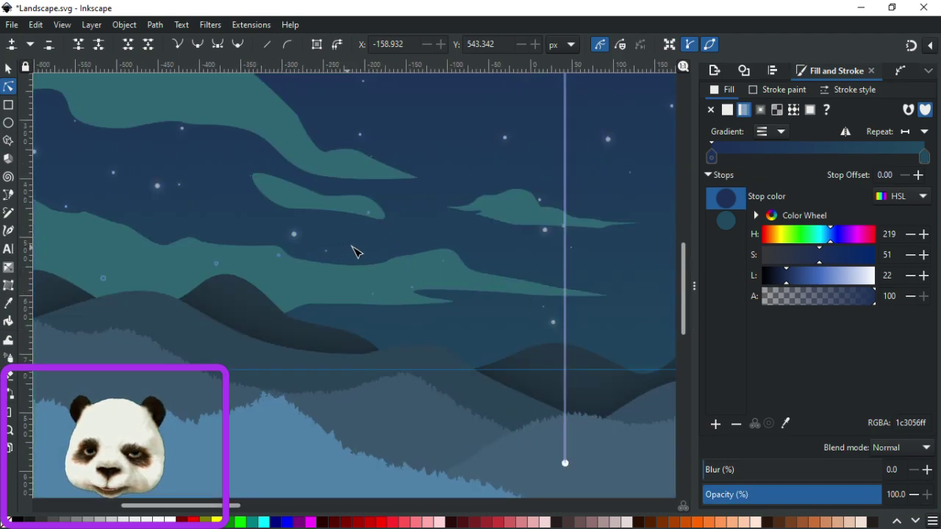
{"action": "scroll", "coordinate": [353, 251], "scroll_direction": "up", "scroll_amount": 3}
{"action": "left_click", "coordinate": [487, 264]}
{"action": "mouse_move", "coordinate": [480, 271]}
{"action": "left_mouse_down"}
{"action": "mouse_move", "coordinate": [471, 259]}
{"action": "mouse_move", "coordinate": [495, 270]}
{"action": "left_mouse_up"}
{"action": "left_click", "coordinate": [502, 228]}
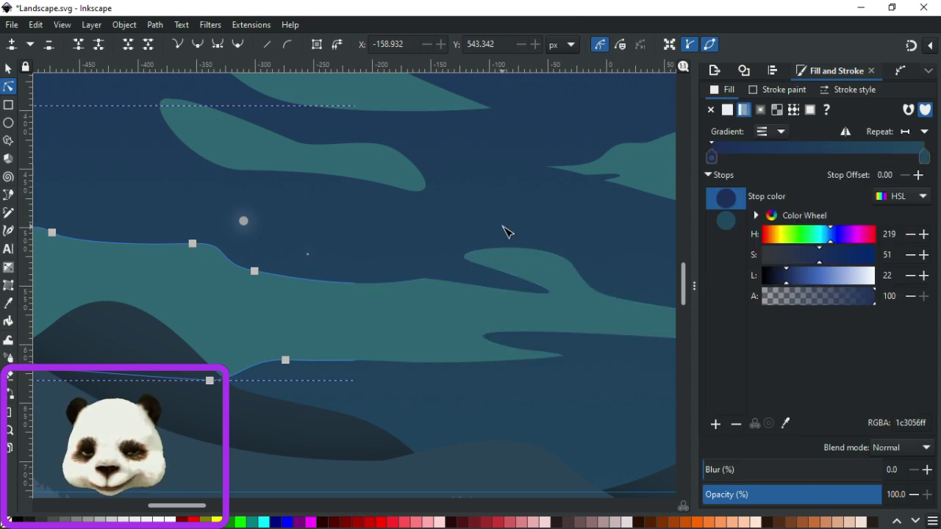
{"action": "scroll", "coordinate": [502, 232], "scroll_direction": "down", "scroll_amount": 3}
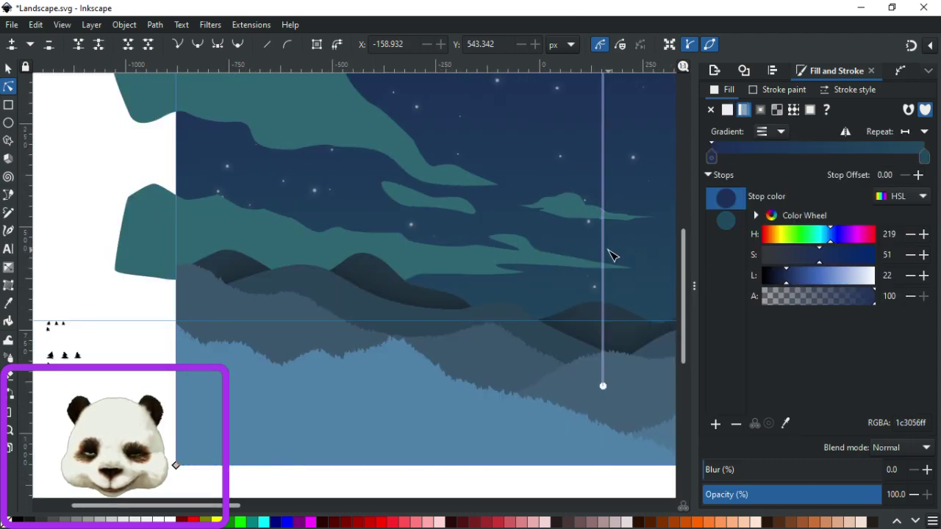
{"action": "scroll", "coordinate": [610, 253], "scroll_direction": "down", "scroll_amount": 1}
Shift the smooth node left of the low cloud's hump further left and adjust the hump's upper node for a gentler rise.
{"action": "scroll", "coordinate": [610, 254], "scroll_direction": "up", "scroll_amount": 5}
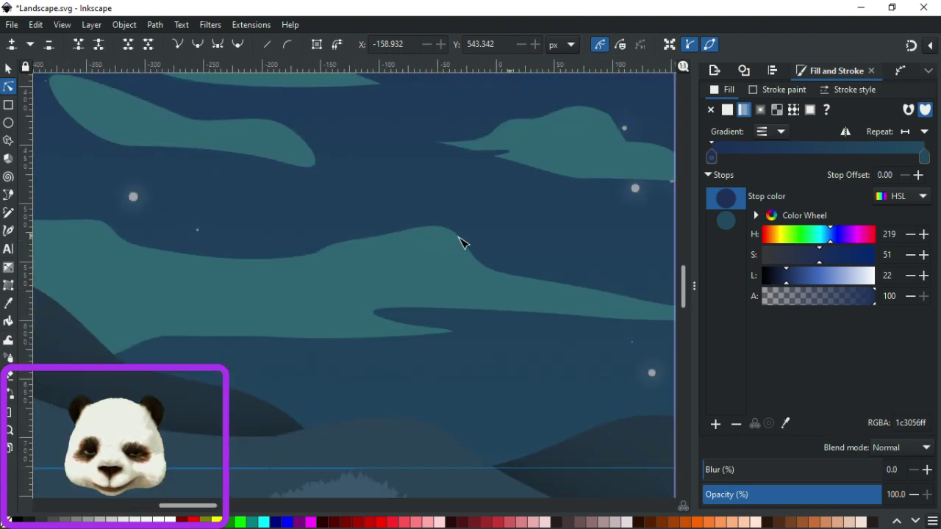
{"action": "left_click", "coordinate": [365, 240]}
{"action": "left_click", "coordinate": [357, 235]}
{"action": "left_click_drag", "start_coordinate": [364, 232], "coordinate": [283, 256]}
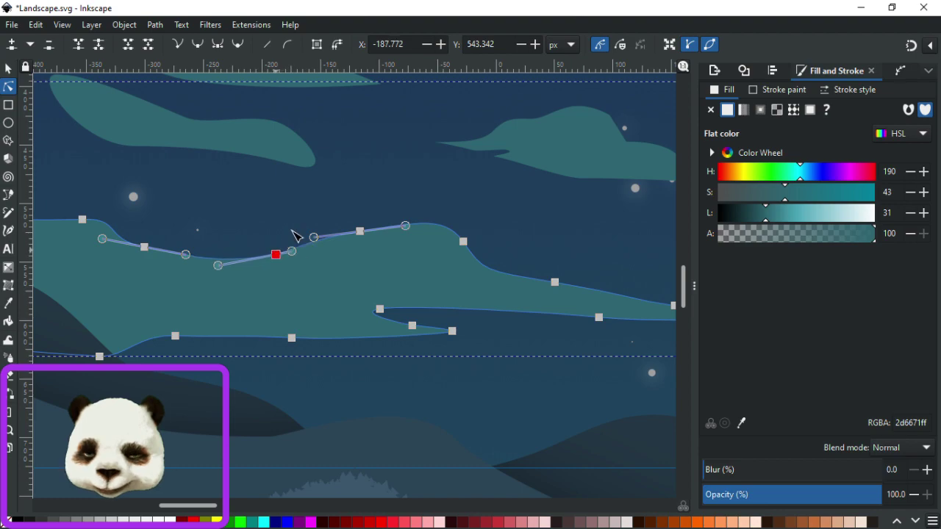
{"action": "left_click", "coordinate": [318, 225]}
{"action": "scroll", "coordinate": [346, 221], "scroll_direction": "down", "scroll_amount": 3}
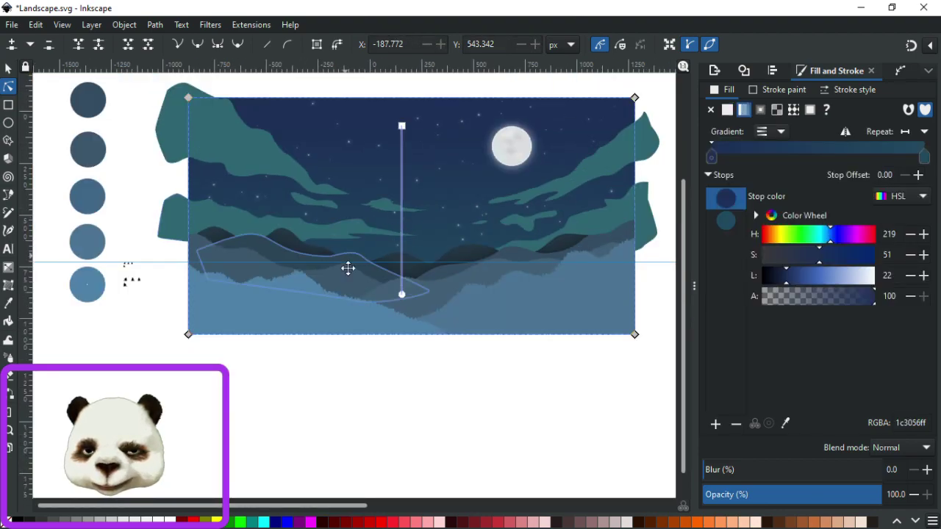
Draw a thin teal cloud sliver about 98 px wide and 22 px high above the low left cloud's right tail with the Pen tool.
{"action": "left_click_drag", "start_coordinate": [348, 268], "coordinate": [405, 333]}
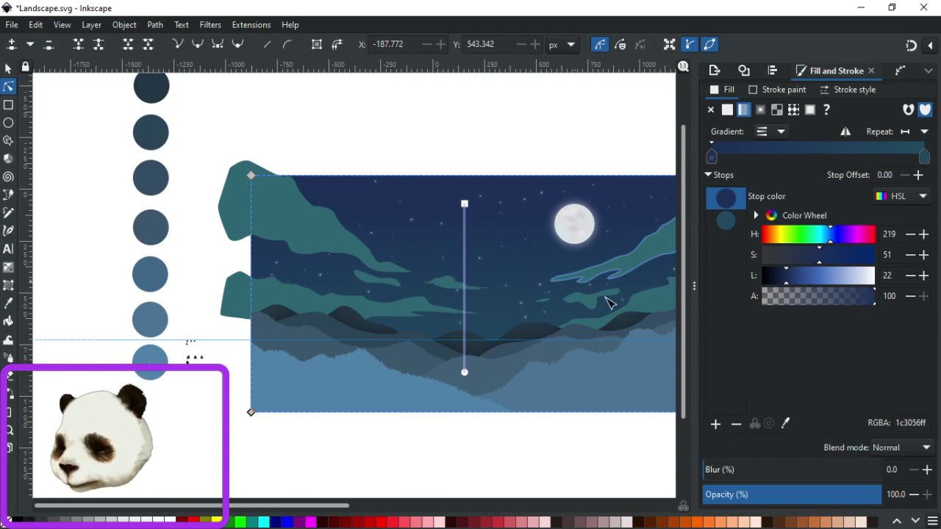
{"action": "scroll", "coordinate": [538, 313], "scroll_direction": "up", "scroll_amount": 2}
{"action": "scroll", "coordinate": [376, 269], "scroll_direction": "up", "scroll_amount": 2}
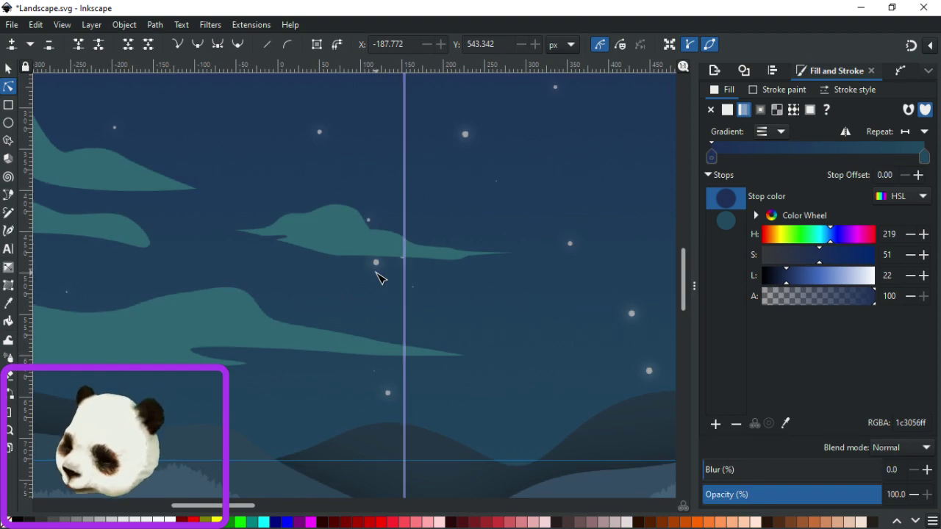
{"action": "key", "text": "b"}
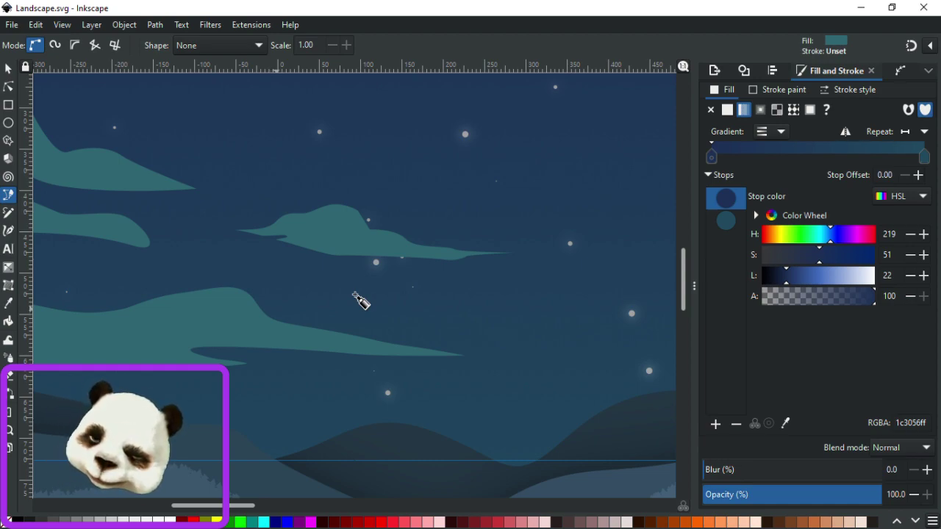
{"action": "key", "text": "Escape"}
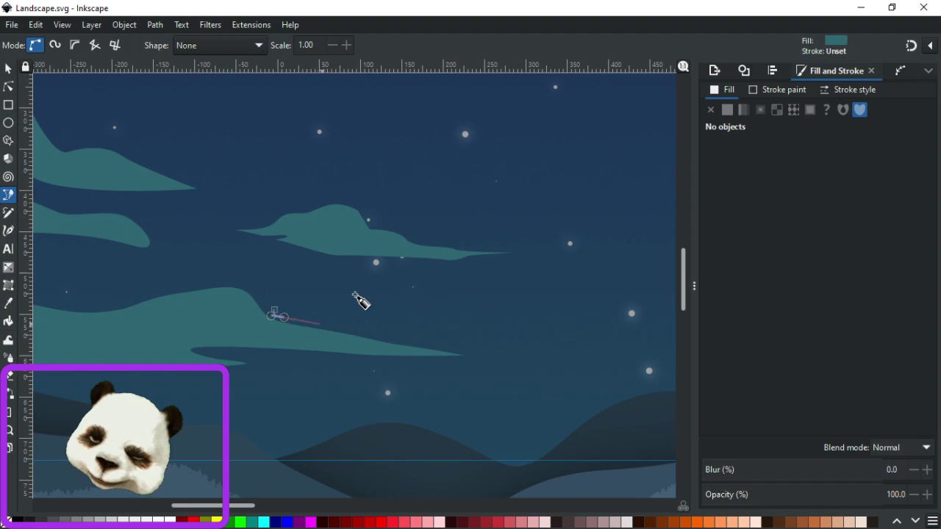
{"action": "left_click_drag", "start_coordinate": [310, 321], "coordinate": [357, 330]}
{"action": "key", "text": "BackSpace"}
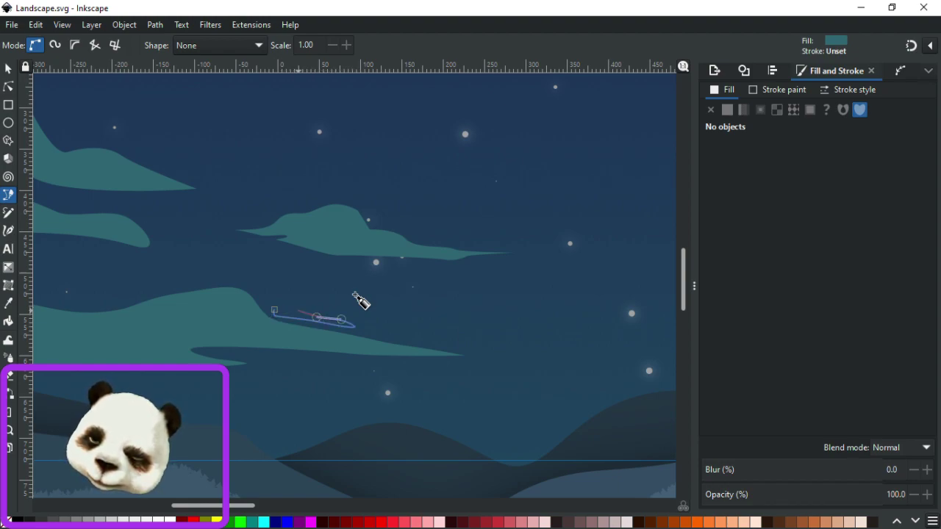
{"action": "key", "text": "Return"}
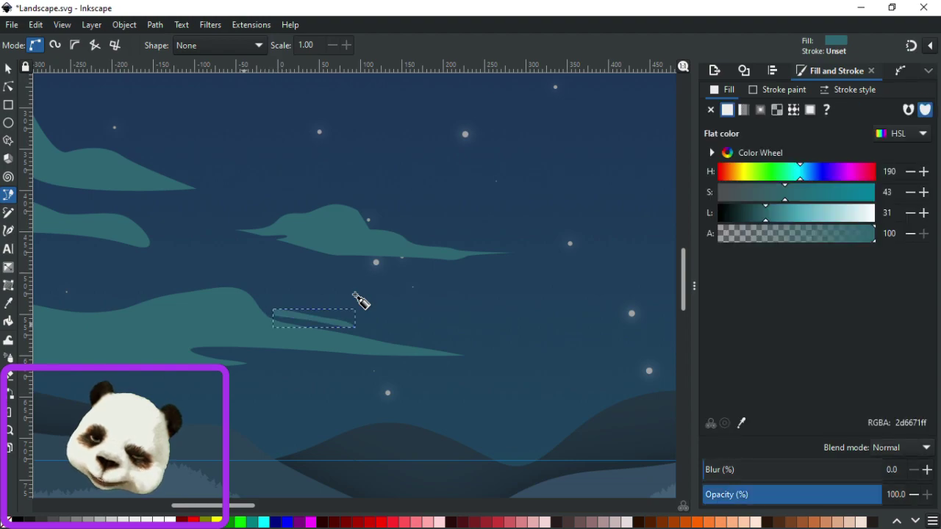
{"action": "scroll", "coordinate": [360, 299], "scroll_direction": "down", "scroll_amount": 2}
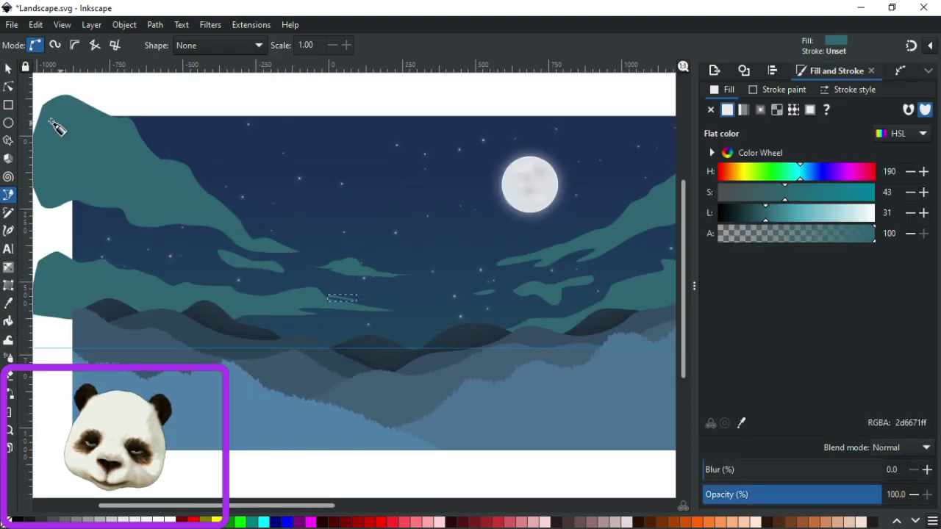
{"action": "key", "text": "Escape"}
{"action": "key", "text": "s"}
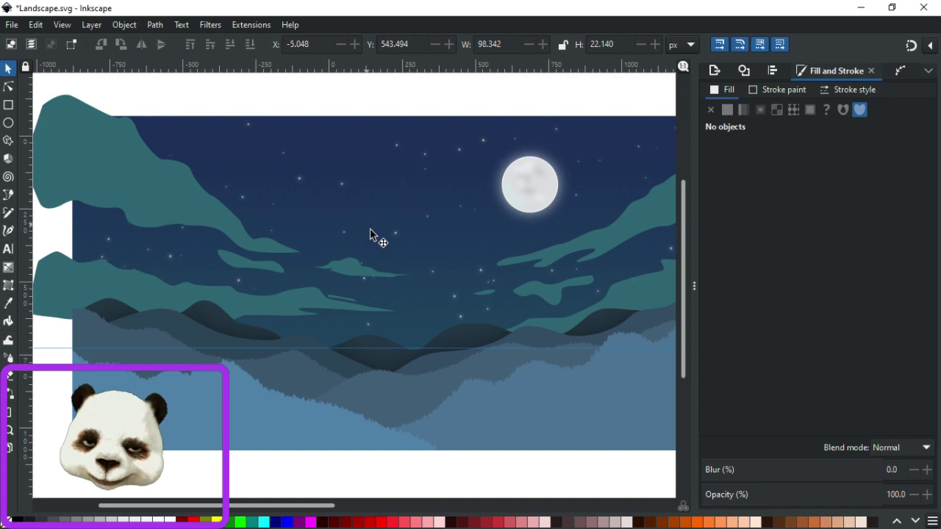
Reshape the thin cloud sliver: move its left tip up and left, shift the upper middle node left, and extend the right tip outward.
{"action": "scroll", "coordinate": [416, 287], "scroll_direction": "up", "scroll_amount": 3}
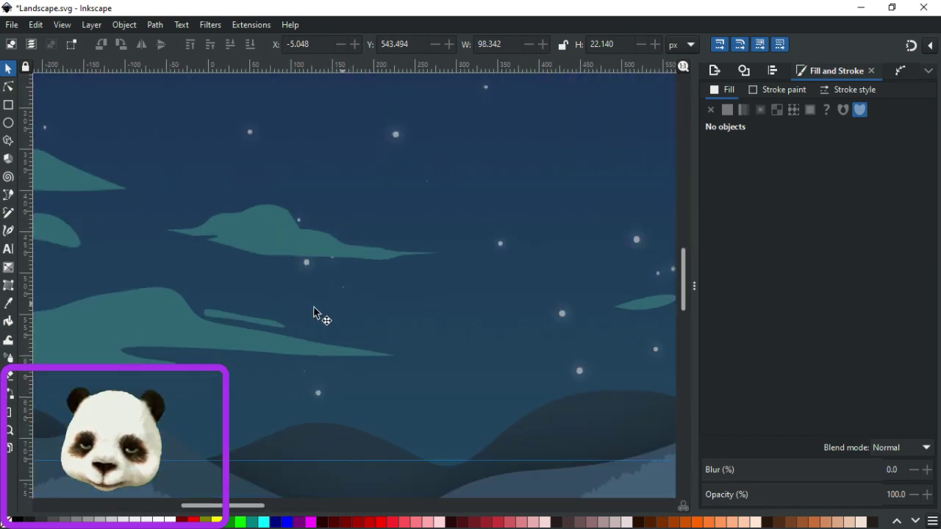
{"action": "left_click", "coordinate": [11, 87]}
{"action": "scroll", "coordinate": [184, 297], "scroll_direction": "up", "scroll_amount": 3}
{"action": "left_click", "coordinate": [252, 330]}
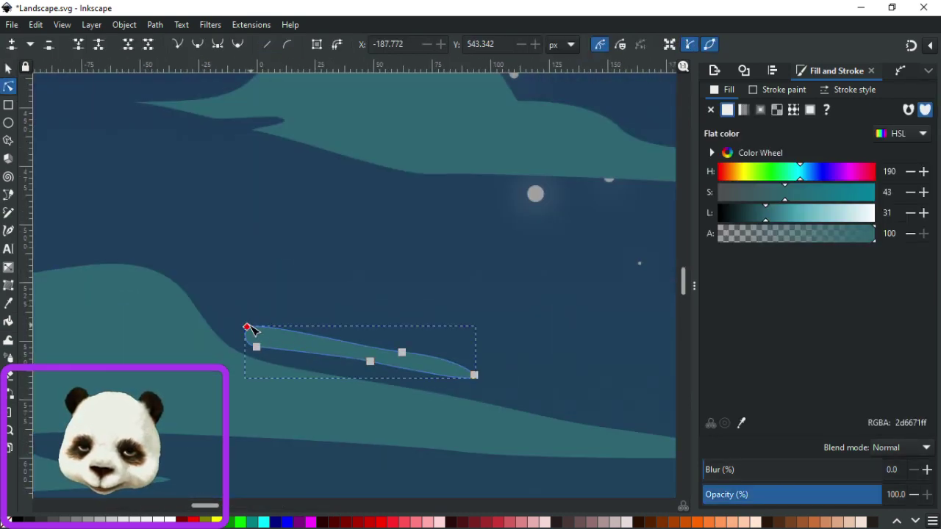
{"action": "left_click_drag", "start_coordinate": [246, 325], "coordinate": [239, 315]}
{"action": "left_click", "coordinate": [401, 353]}
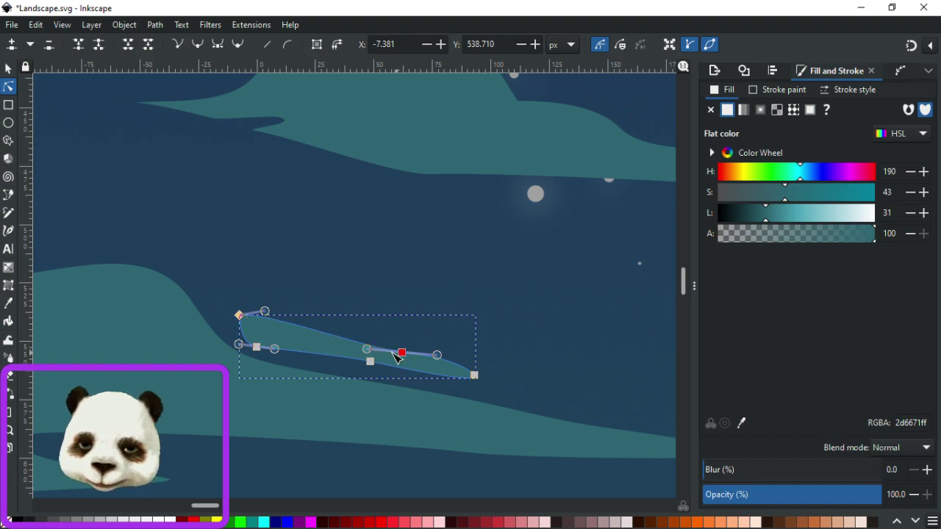
{"action": "left_click_drag", "start_coordinate": [402, 353], "coordinate": [381, 346]}
{"action": "left_click_drag", "start_coordinate": [475, 374], "coordinate": [513, 376]}
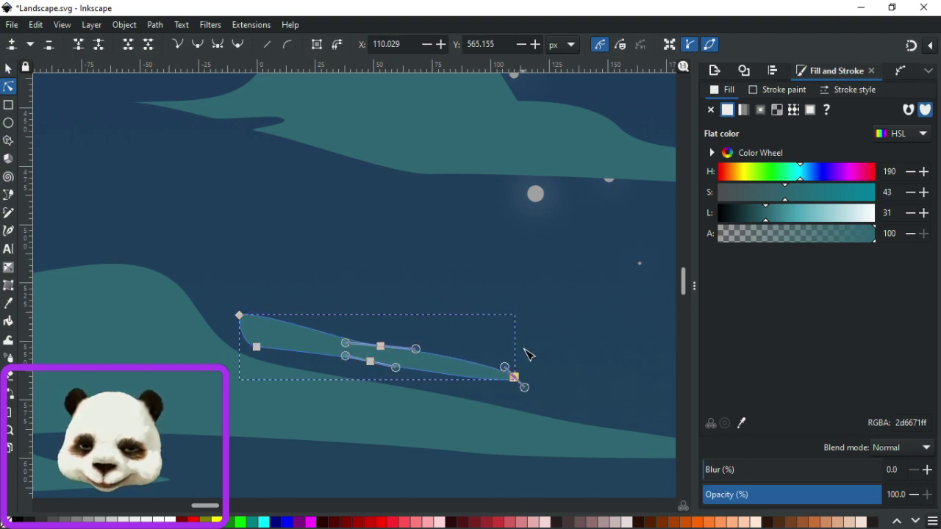
{"action": "mouse_move", "coordinate": [414, 351]}
{"action": "left_mouse_down"}
{"action": "mouse_move", "coordinate": [382, 346]}
{"action": "mouse_move", "coordinate": [425, 346]}
{"action": "left_mouse_up"}
{"action": "left_click", "coordinate": [463, 303]}
{"action": "scroll", "coordinate": [530, 298], "scroll_direction": "down", "scroll_amount": 3}
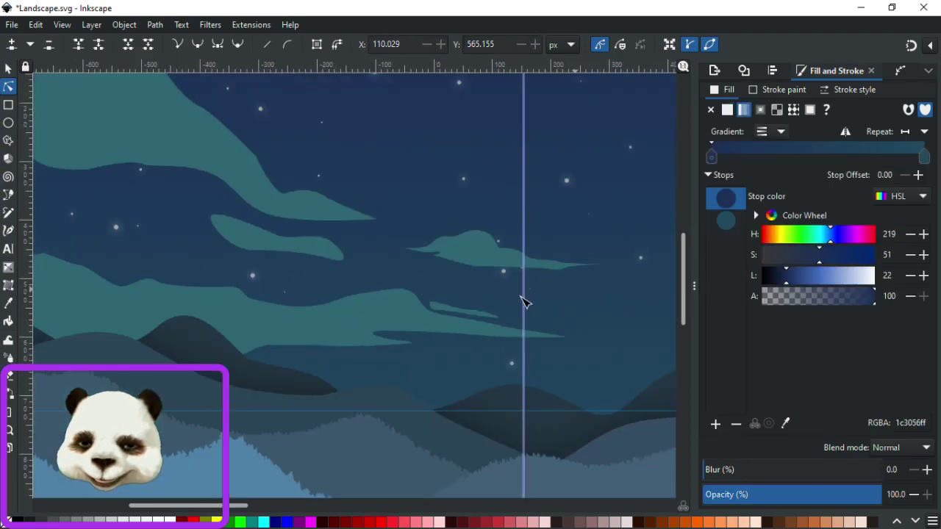
Round the thin sliver's left end by pulling out the lower handle of its tip node.
{"action": "scroll", "coordinate": [515, 298], "scroll_direction": "up", "scroll_amount": 1}
{"action": "scroll", "coordinate": [390, 295], "scroll_direction": "up", "scroll_amount": 2}
{"action": "left_click", "coordinate": [315, 312]}
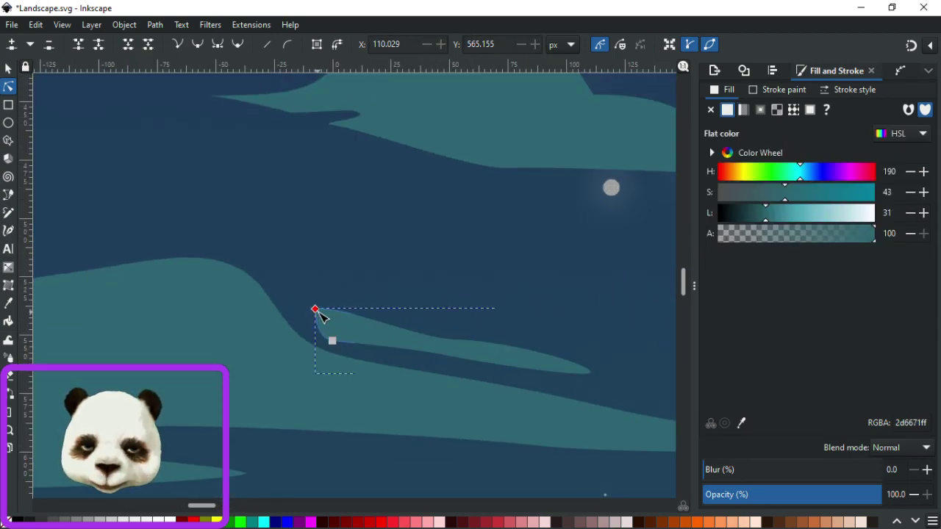
{"action": "left_click_drag", "start_coordinate": [318, 323], "coordinate": [307, 313]}
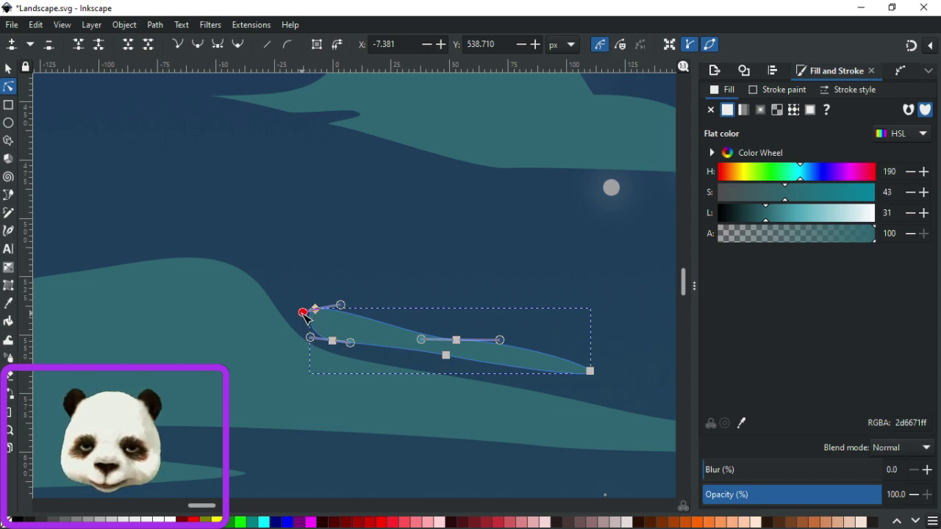
{"action": "left_click", "coordinate": [349, 271]}
{"action": "scroll", "coordinate": [368, 265], "scroll_direction": "down", "scroll_amount": 3}
{"action": "scroll", "coordinate": [559, 252], "scroll_direction": "down", "scroll_amount": 4}
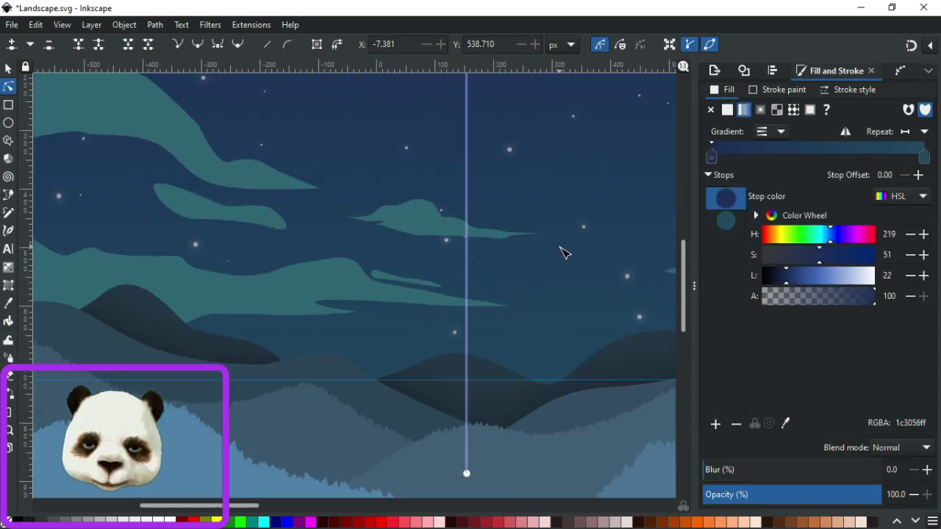
Move the thin cloud sliver slightly upward, rotate it a few degrees clockwise, and save the document.
{"action": "scroll", "coordinate": [581, 268], "scroll_direction": "up", "scroll_amount": 6}
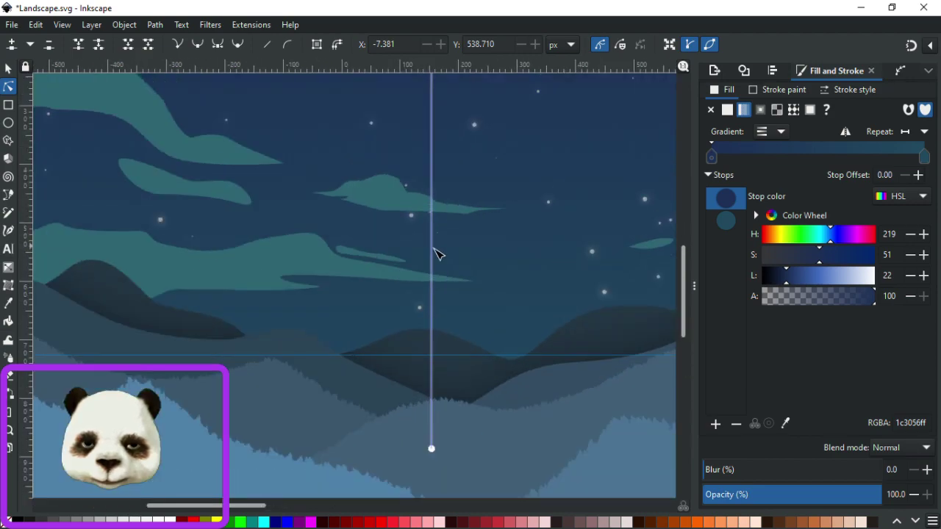
{"action": "scroll", "coordinate": [187, 185], "scroll_direction": "up", "scroll_amount": 1}
{"action": "left_click", "coordinate": [9, 70]}
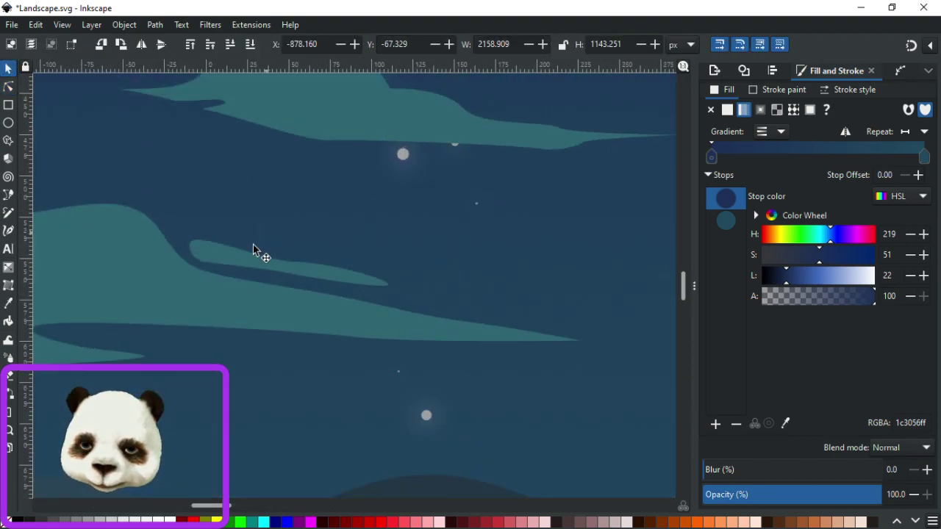
{"action": "left_click", "coordinate": [229, 260]}
{"action": "left_click_drag", "start_coordinate": [227, 262], "coordinate": [229, 253]}
{"action": "left_click", "coordinate": [372, 278]}
{"action": "left_click_drag", "start_coordinate": [395, 228], "coordinate": [402, 238]}
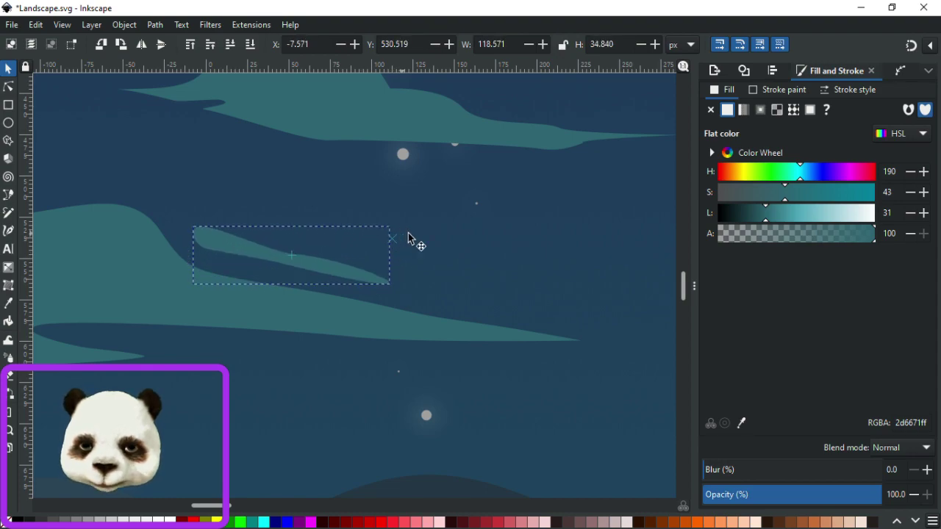
{"action": "left_click", "coordinate": [434, 235]}
{"action": "scroll", "coordinate": [507, 254], "scroll_direction": "down", "scroll_amount": 6}
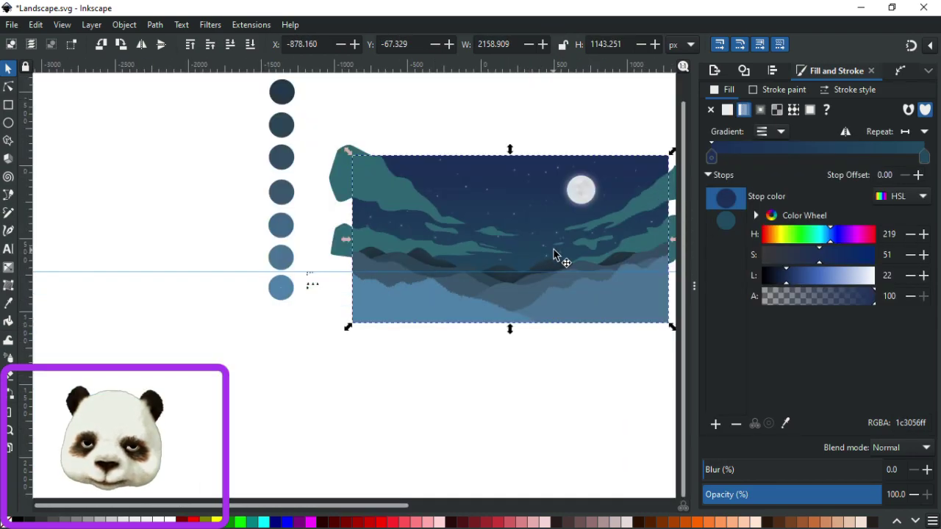
{"action": "scroll", "coordinate": [554, 250], "scroll_direction": "up", "scroll_amount": 2}
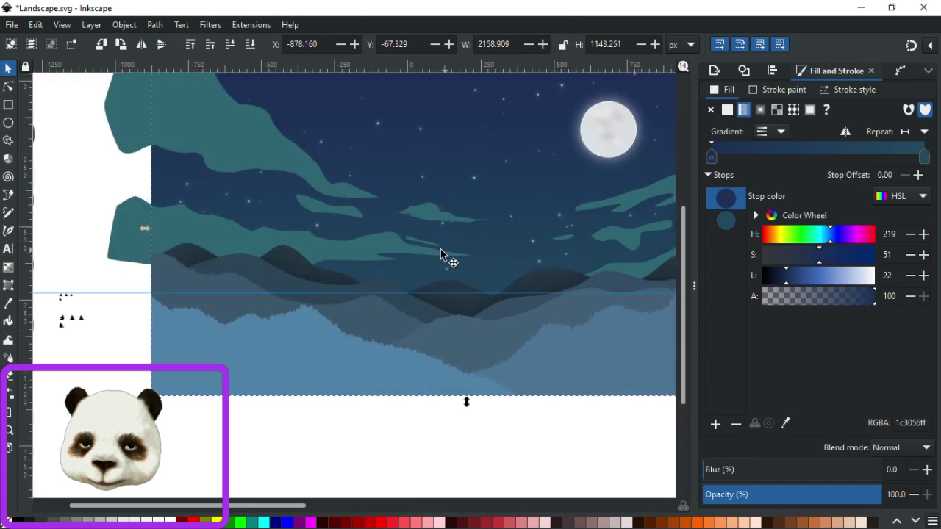
{"action": "scroll", "coordinate": [340, 235], "scroll_direction": "up", "scroll_amount": 1}
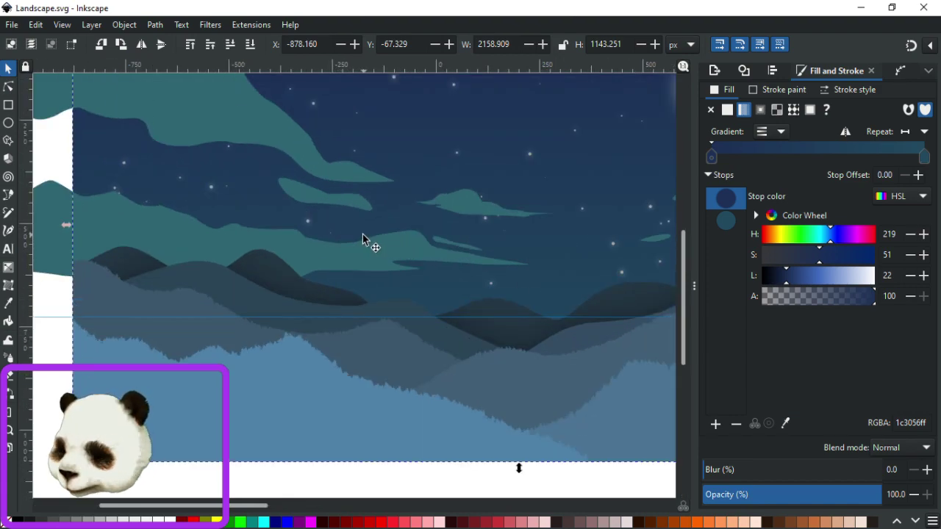
Draw a small teal cloud puff with the Pen tool above the dip in the low left cloud's upper contour.
{"action": "key", "text": "b"}
{"action": "scroll", "coordinate": [352, 239], "scroll_direction": "up", "scroll_amount": 1}
{"action": "scroll", "coordinate": [357, 244], "scroll_direction": "up", "scroll_amount": 1}
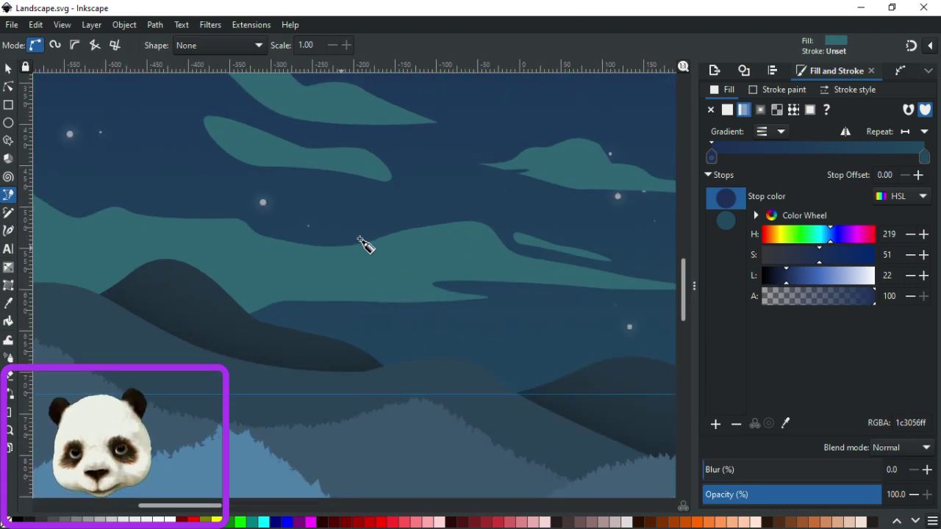
{"action": "key", "text": "Escape"}
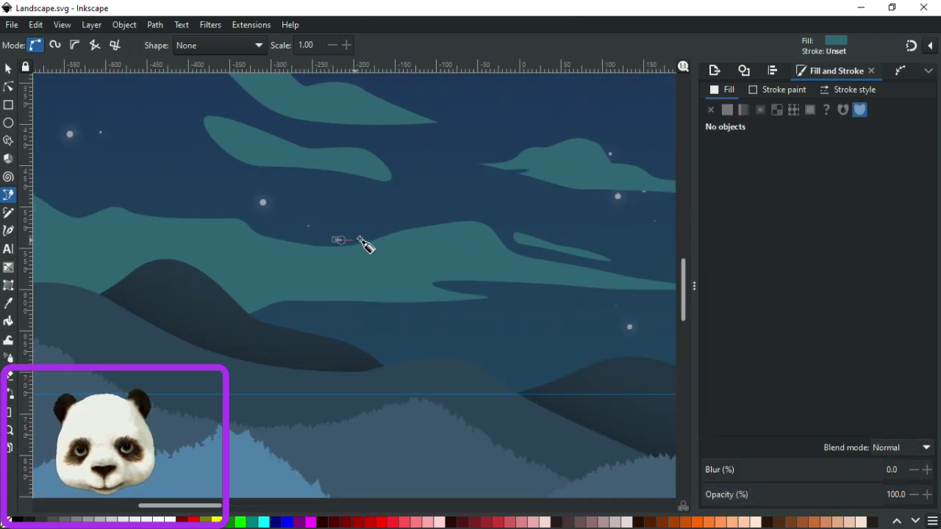
{"action": "left_click", "coordinate": [360, 240]}
{"action": "left_click_drag", "start_coordinate": [364, 222], "coordinate": [339, 232]}
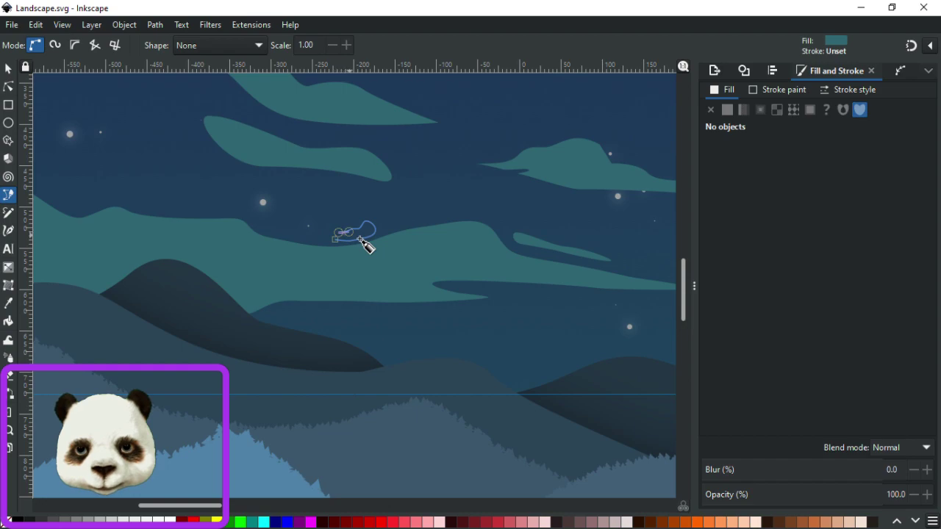
{"action": "key", "text": "Return"}
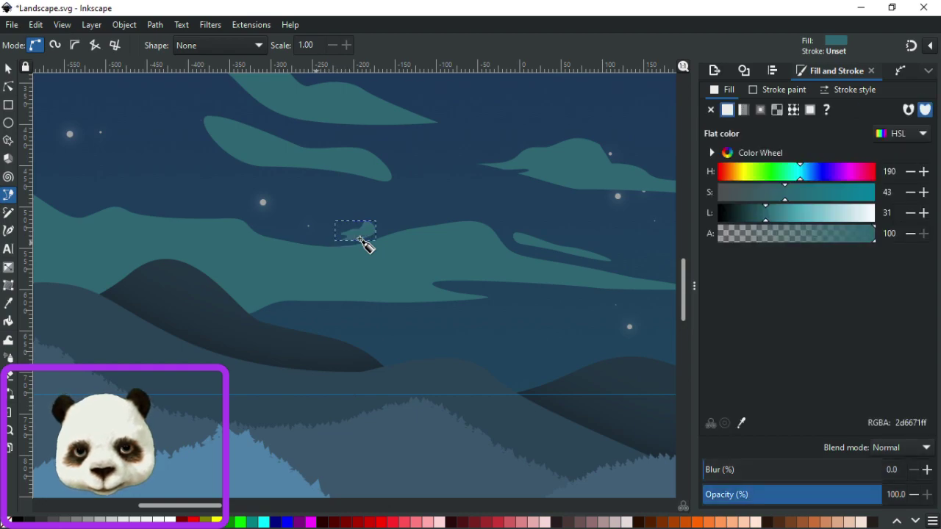
Draw a second tiny teal cloud about 27 px wide and 18 px high just right of the small puff with the Pen tool.
{"action": "scroll", "coordinate": [498, 234], "scroll_direction": "up", "scroll_amount": 2}
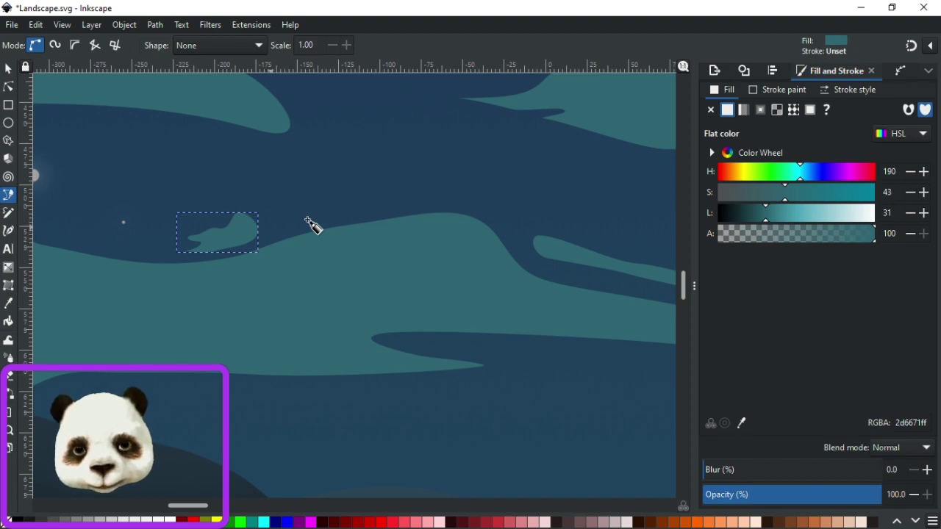
{"action": "key", "text": "Escape"}
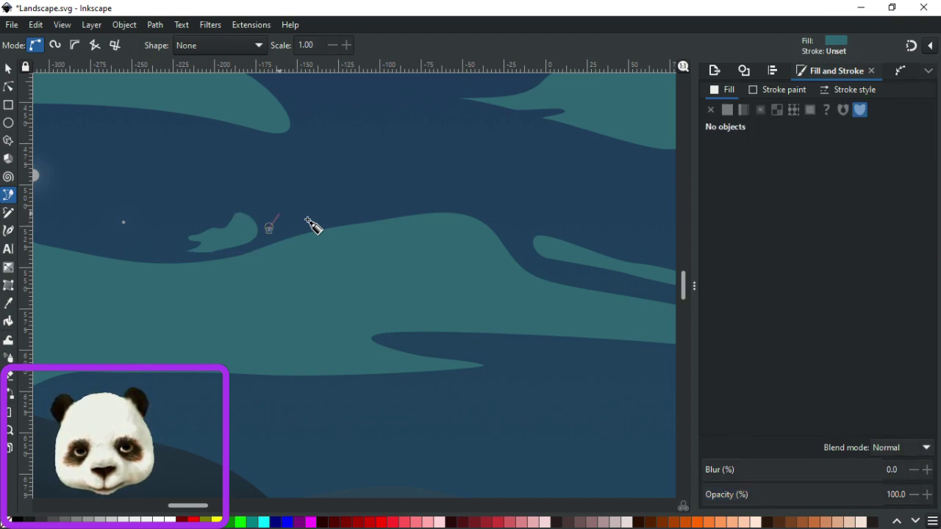
{"action": "left_click_drag", "start_coordinate": [287, 198], "coordinate": [302, 217]}
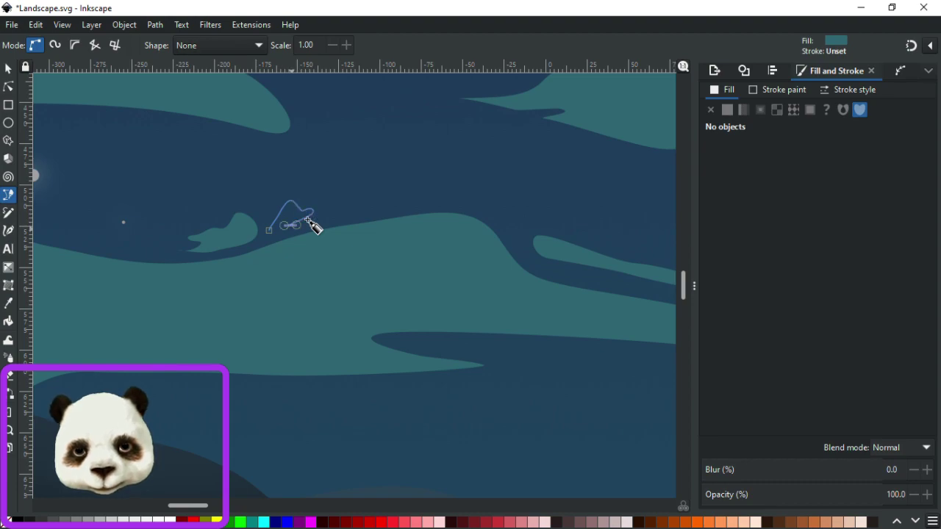
{"action": "left_click", "coordinate": [269, 230]}
{"action": "left_click", "coordinate": [269, 230]}
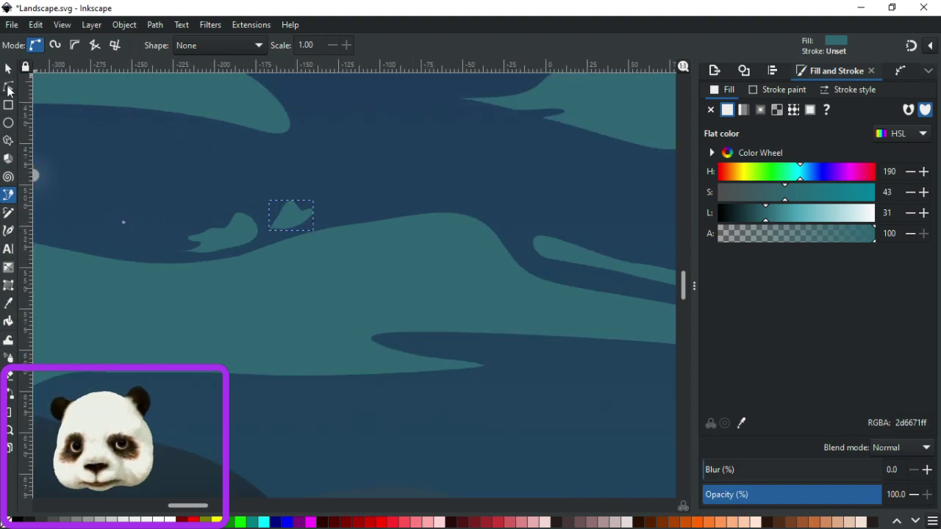
Delete the second tiny cloud beside the small puff.
{"action": "left_click", "coordinate": [13, 89]}
{"action": "left_click", "coordinate": [410, 172]}
{"action": "scroll", "coordinate": [473, 216], "scroll_direction": "down", "scroll_amount": 5}
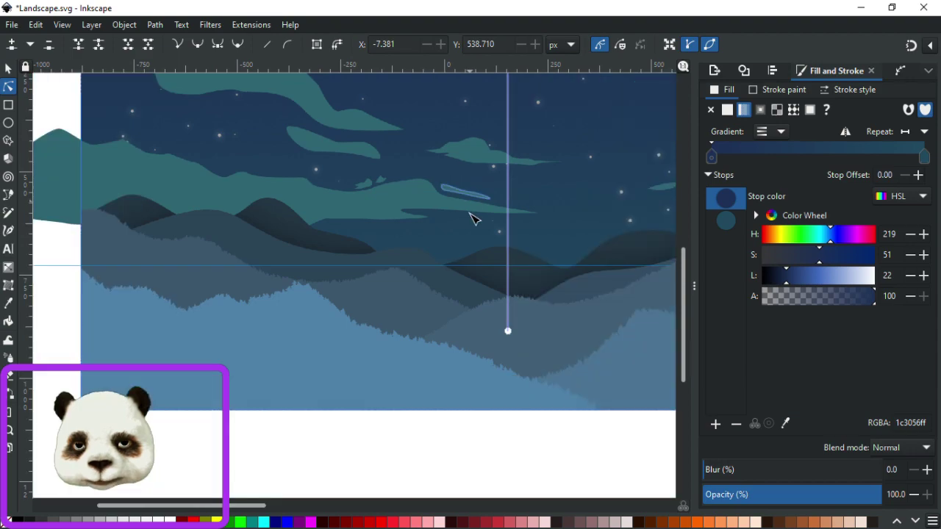
{"action": "scroll", "coordinate": [473, 252], "scroll_direction": "up", "scroll_amount": 5}
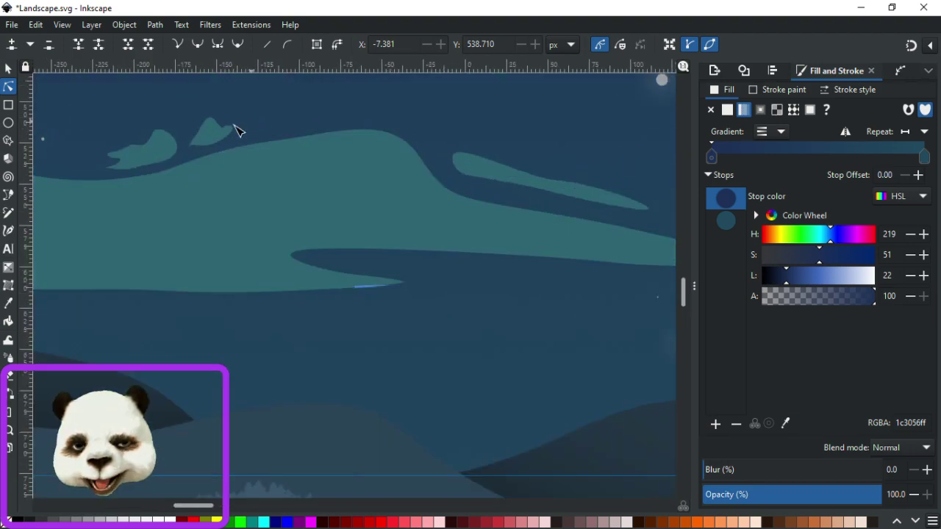
{"action": "left_click", "coordinate": [204, 141]}
{"action": "left_click", "coordinate": [10, 70]}
{"action": "key", "text": "Escape"}
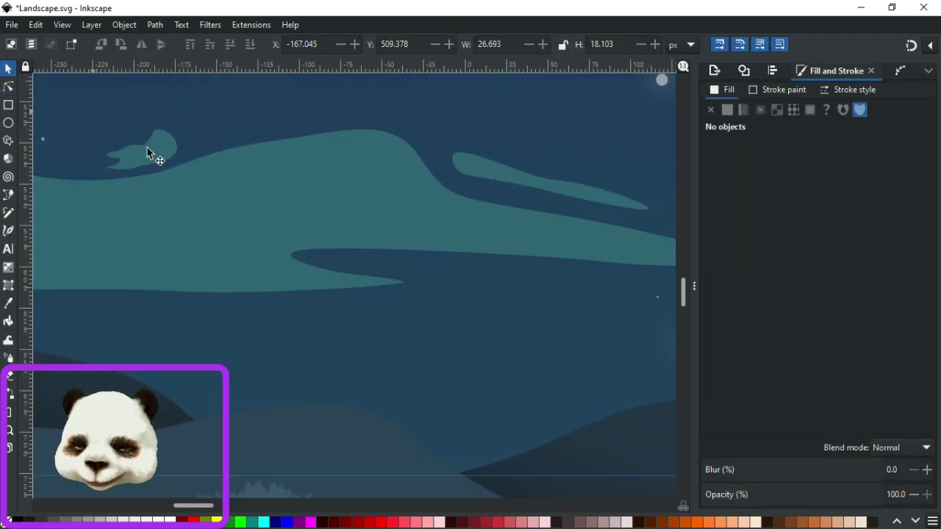
Move the small cloud puff's left tip further left and raise its handle to lengthen the tail.
{"action": "scroll", "coordinate": [99, 172], "scroll_direction": "up", "scroll_amount": 3}
{"action": "left_click", "coordinate": [127, 163]}
{"action": "left_click", "coordinate": [125, 166]}
{"action": "left_click", "coordinate": [9, 86]}
{"action": "scroll", "coordinate": [86, 151], "scroll_direction": "up", "scroll_amount": 1}
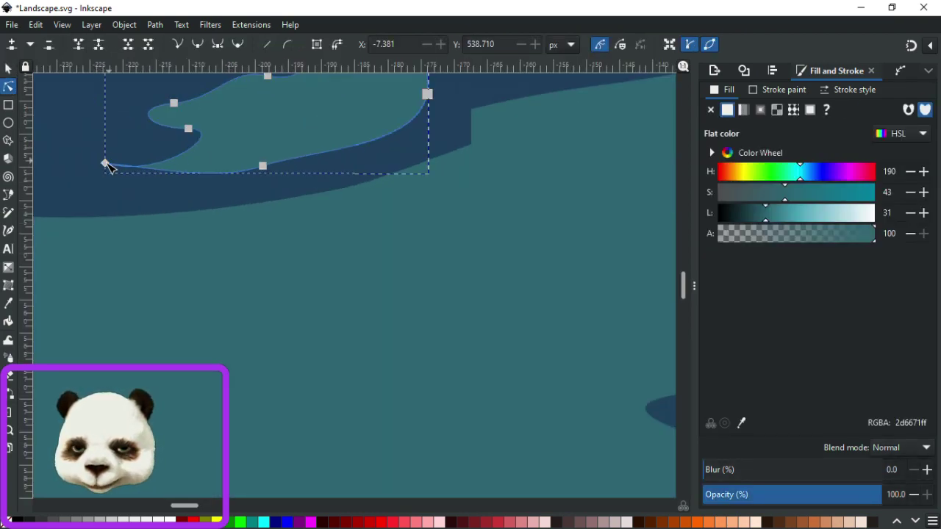
{"action": "left_click", "coordinate": [79, 172]}
{"action": "left_click_drag", "start_coordinate": [80, 172], "coordinate": [130, 156]}
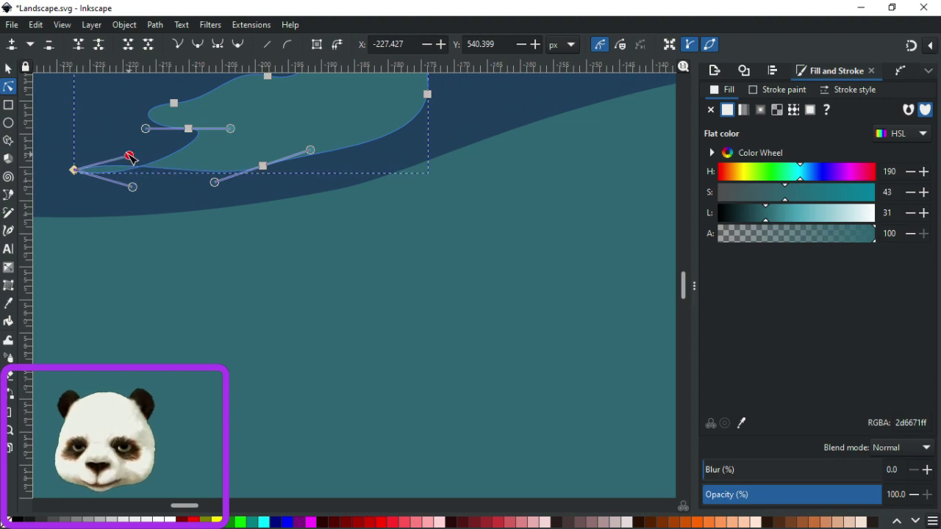
{"action": "left_click", "coordinate": [307, 193]}
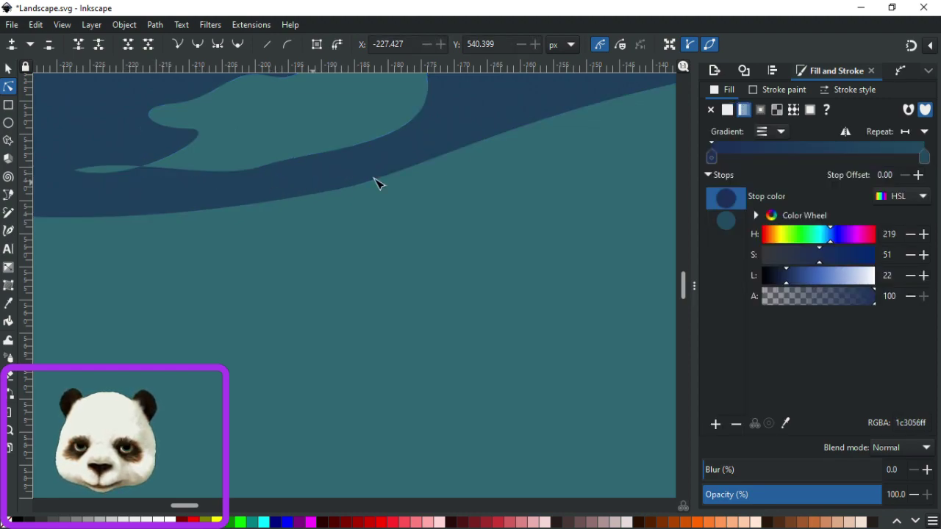
Pull the two handles of the small puff's left tip node apart to make the tail fuller, and save the document.
{"action": "scroll", "coordinate": [390, 191], "scroll_direction": "down", "scroll_amount": 5}
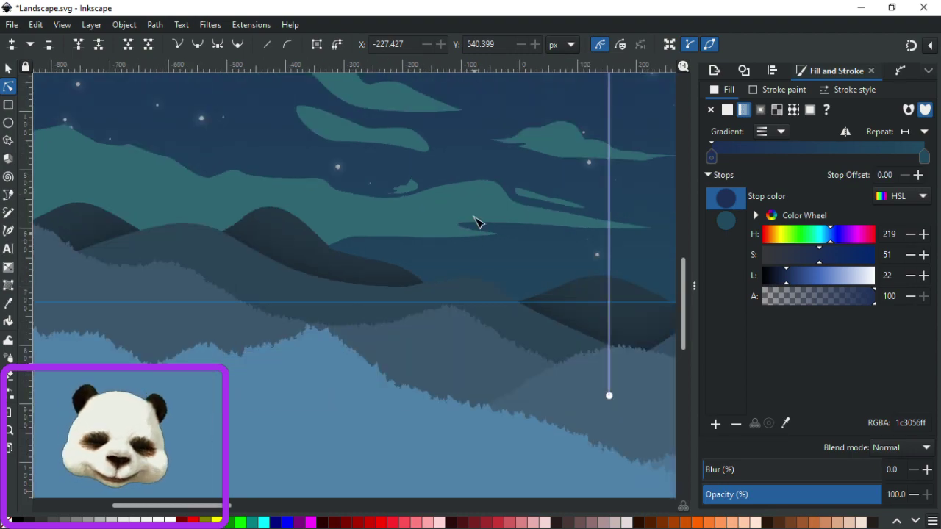
{"action": "scroll", "coordinate": [474, 218], "scroll_direction": "down", "scroll_amount": 2}
{"action": "scroll", "coordinate": [466, 214], "scroll_direction": "up", "scroll_amount": 2}
{"action": "scroll", "coordinate": [412, 193], "scroll_direction": "up", "scroll_amount": 1}
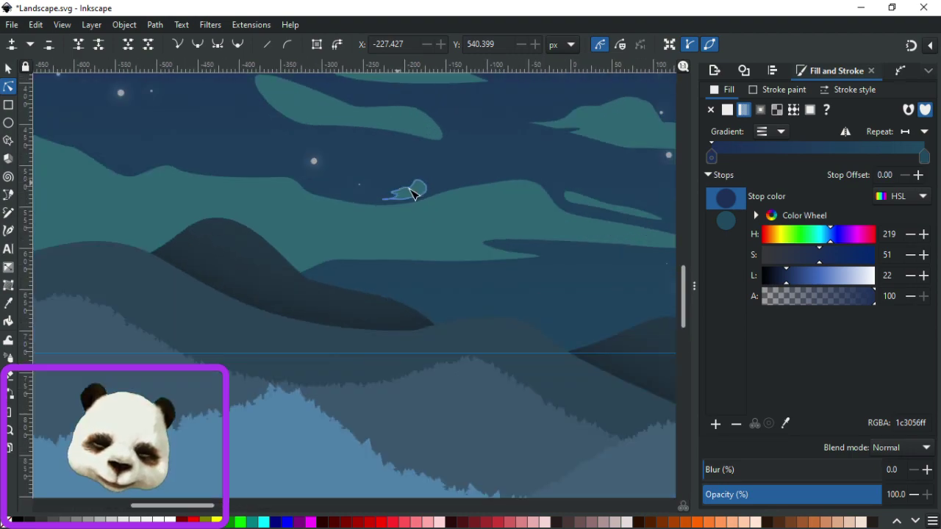
{"action": "scroll", "coordinate": [401, 202], "scroll_direction": "up", "scroll_amount": 3}
{"action": "scroll", "coordinate": [320, 210], "scroll_direction": "up", "scroll_amount": 5}
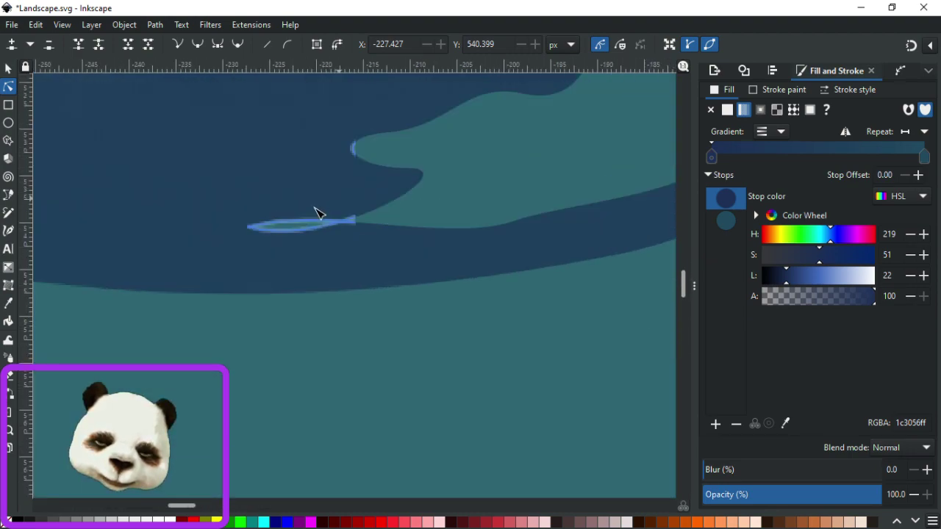
{"action": "left_click", "coordinate": [279, 229]}
{"action": "left_click", "coordinate": [247, 226]}
{"action": "left_click_drag", "start_coordinate": [322, 206], "coordinate": [306, 183]}
{"action": "left_click_drag", "start_coordinate": [332, 258], "coordinate": [287, 271]}
{"action": "left_click", "coordinate": [391, 266]}
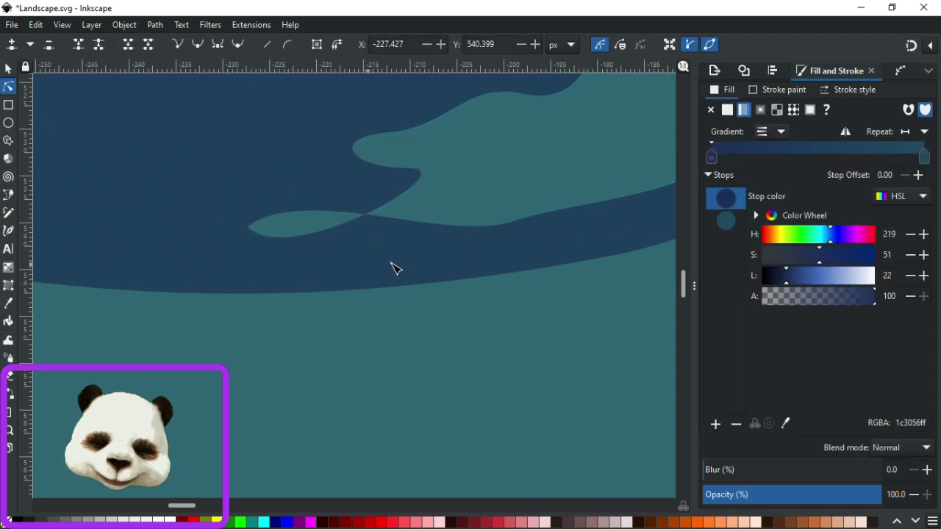
{"action": "scroll", "coordinate": [399, 260], "scroll_direction": "down", "scroll_amount": 4}
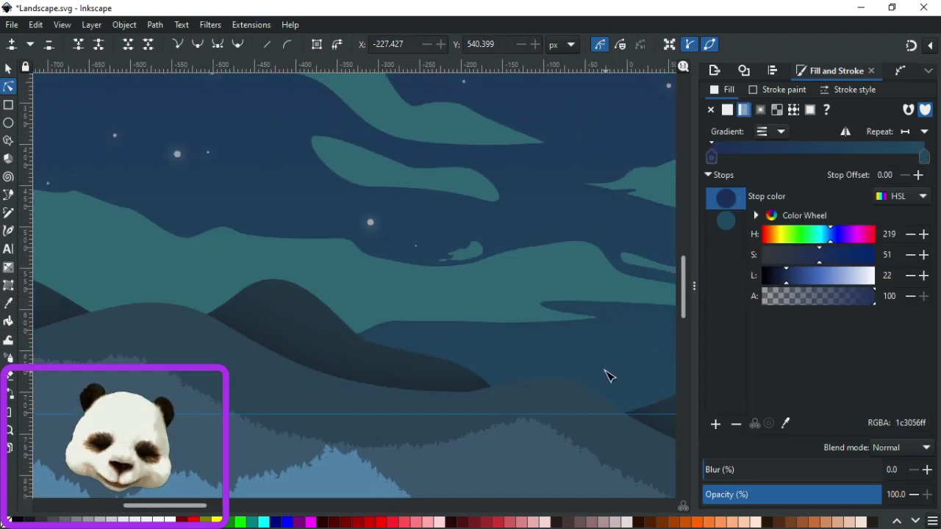
{"action": "key", "text": "ctrl+s"}
Adjust the upper middle curve and lower-left node of the thin sliver beside the low left cloud, and save the document.
{"action": "scroll", "coordinate": [483, 377], "scroll_direction": "down", "scroll_amount": 3}
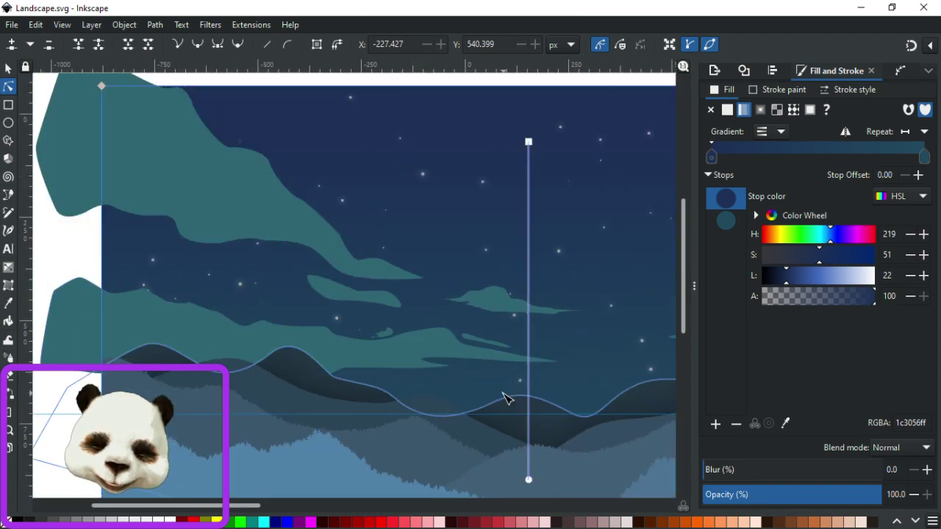
{"action": "scroll", "coordinate": [524, 392], "scroll_direction": "up", "scroll_amount": 3}
{"action": "left_click", "coordinate": [426, 260]}
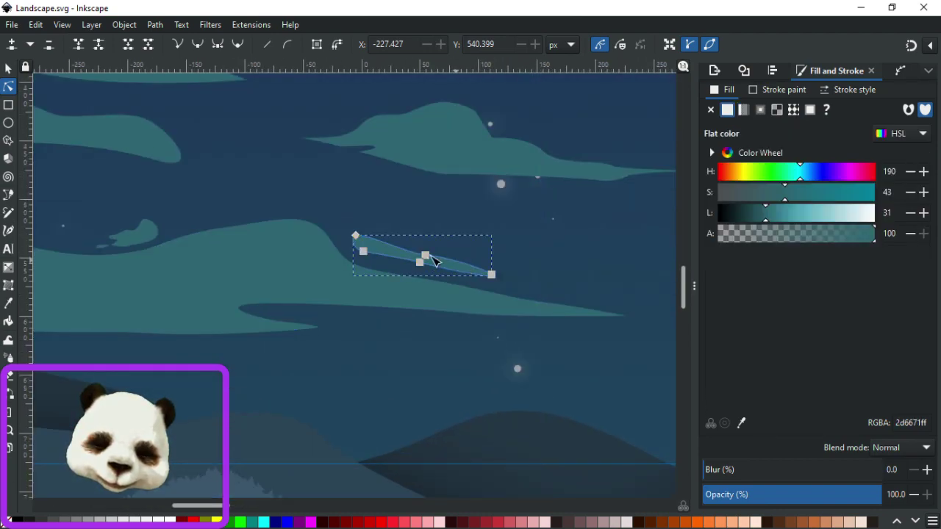
{"action": "left_click_drag", "start_coordinate": [426, 257], "coordinate": [470, 259]}
{"action": "left_click", "coordinate": [553, 265]}
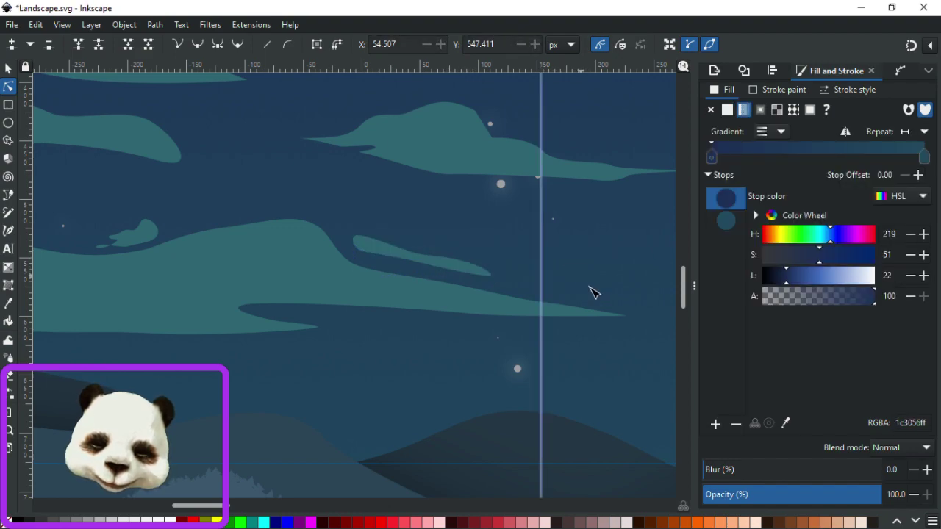
{"action": "left_click", "coordinate": [365, 255]}
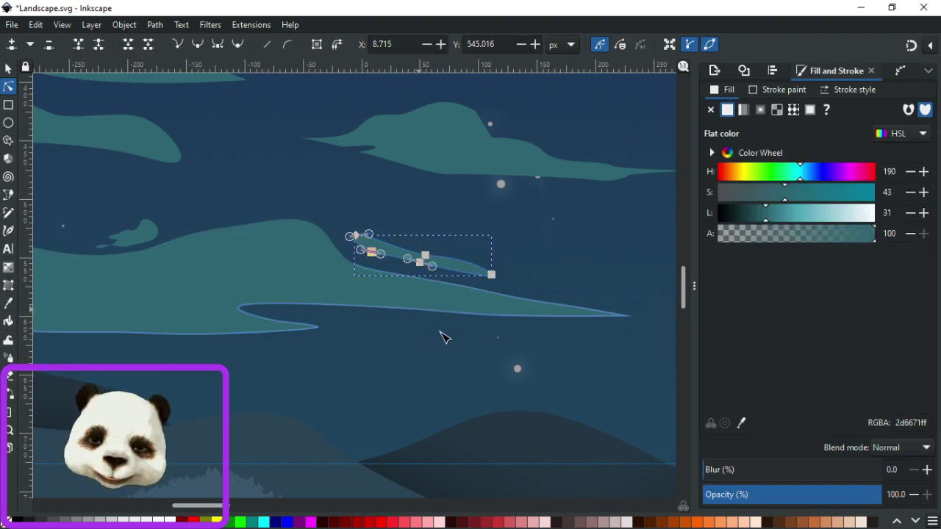
{"action": "left_click", "coordinate": [470, 361]}
{"action": "key", "text": "ctrl+s"}
Delete the thin sliver above the low left cloud's right tail and save the document.
{"action": "scroll", "coordinate": [470, 362], "scroll_direction": "down", "scroll_amount": 4, "text": "ctrl"}
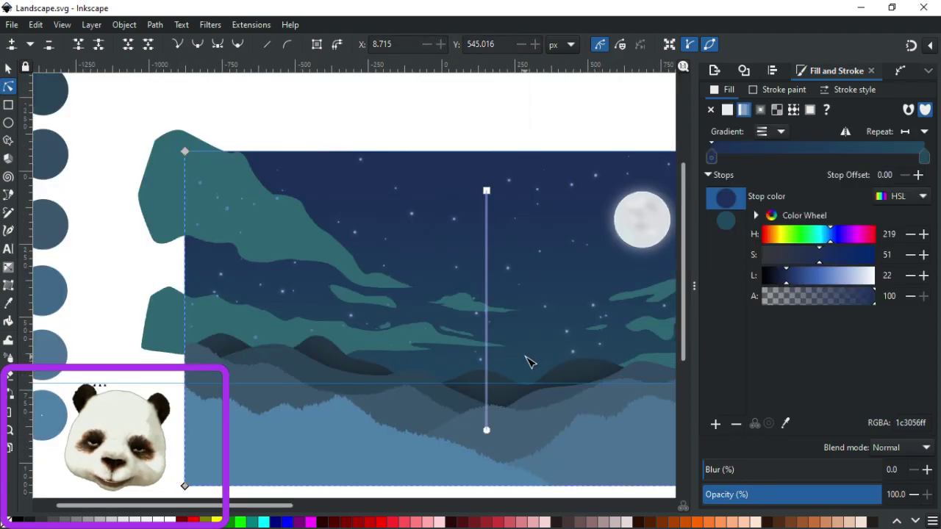
{"action": "scroll", "coordinate": [533, 365], "scroll_direction": "down", "scroll_amount": 2, "text": "ctrl"}
{"action": "scroll", "coordinate": [568, 358], "scroll_direction": "up", "scroll_amount": 2, "text": "ctrl"}
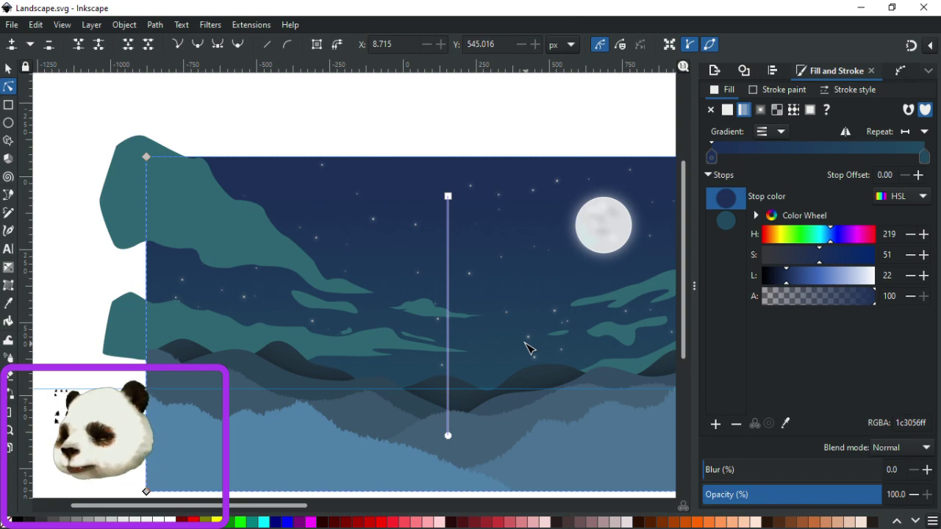
{"action": "scroll", "coordinate": [463, 353], "scroll_direction": "up", "scroll_amount": 3, "text": "ctrl"}
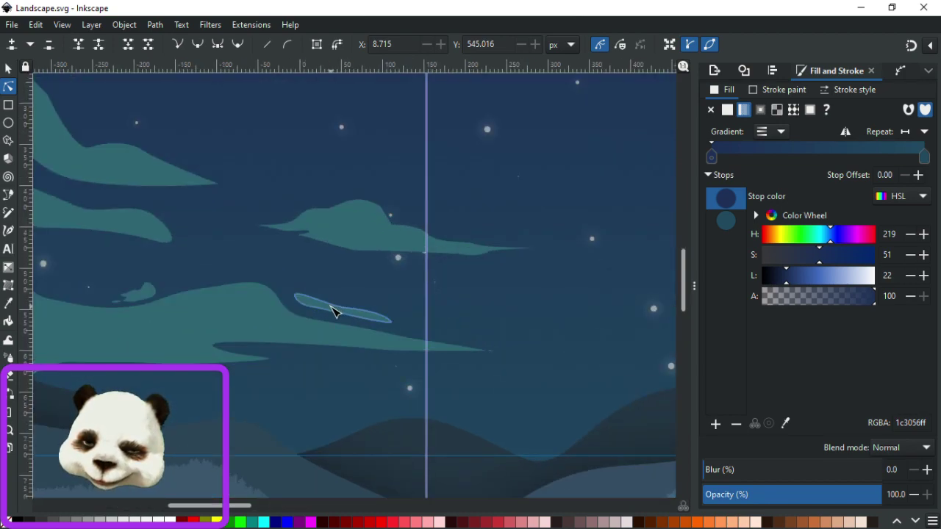
{"action": "left_click", "coordinate": [333, 312]}
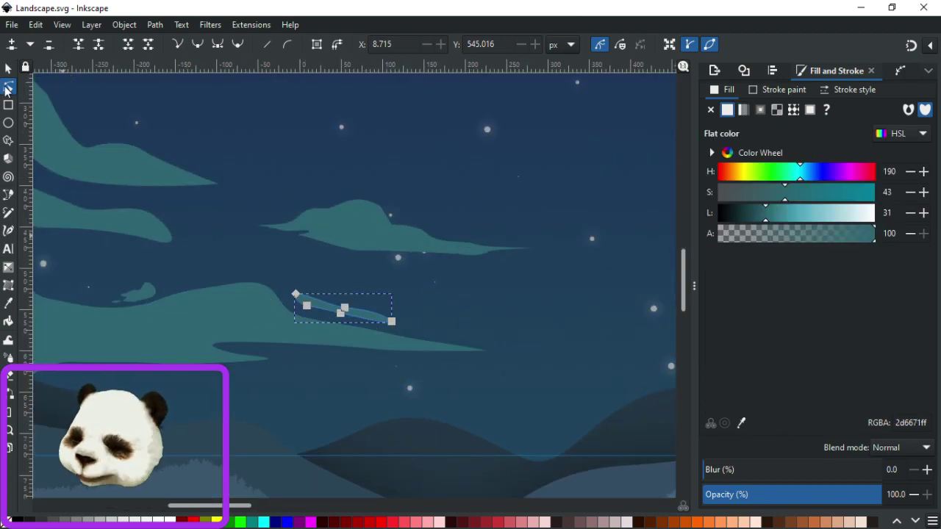
{"action": "left_click", "coordinate": [9, 69]}
{"action": "key", "text": "Delete"}
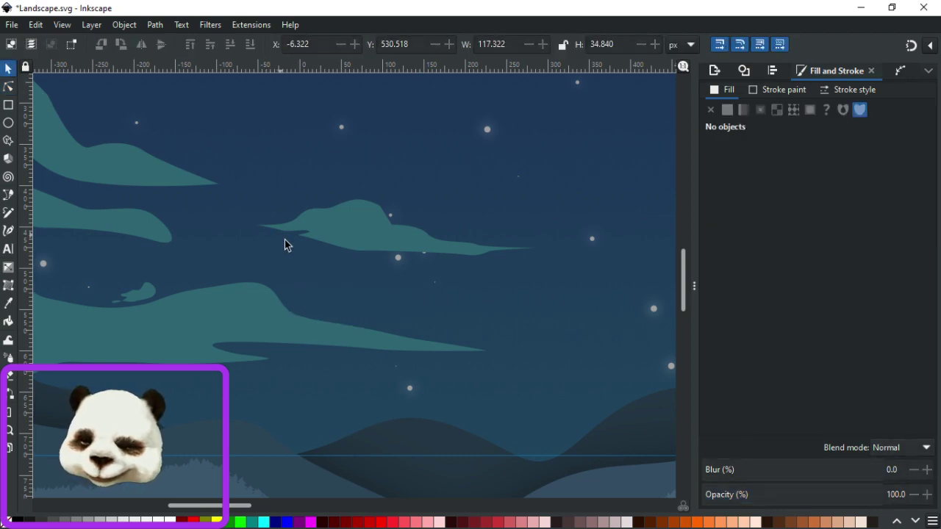
{"action": "key", "text": "ctrl+s"}
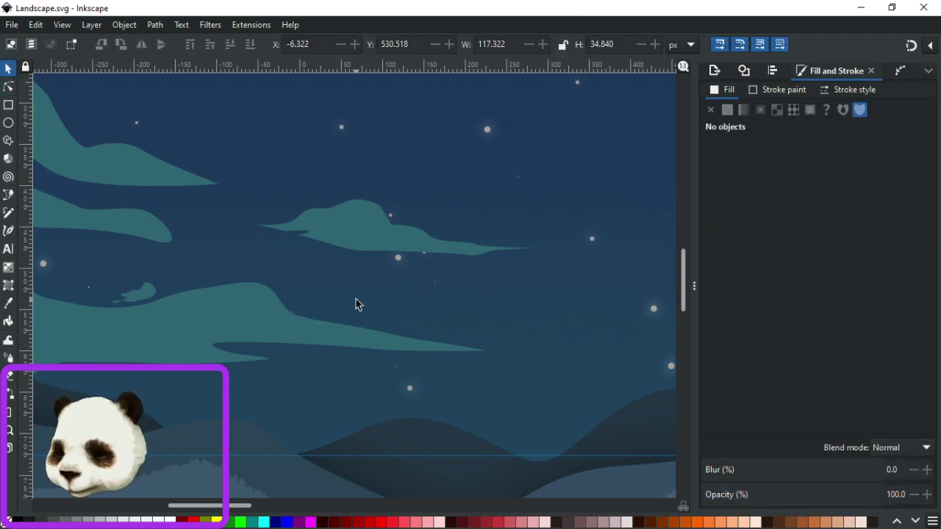
Draw a wavy teal sliver about 122 px wide and 19 px high above the low left cloud's tail with the Pen tool.
{"action": "key", "text": "b"}
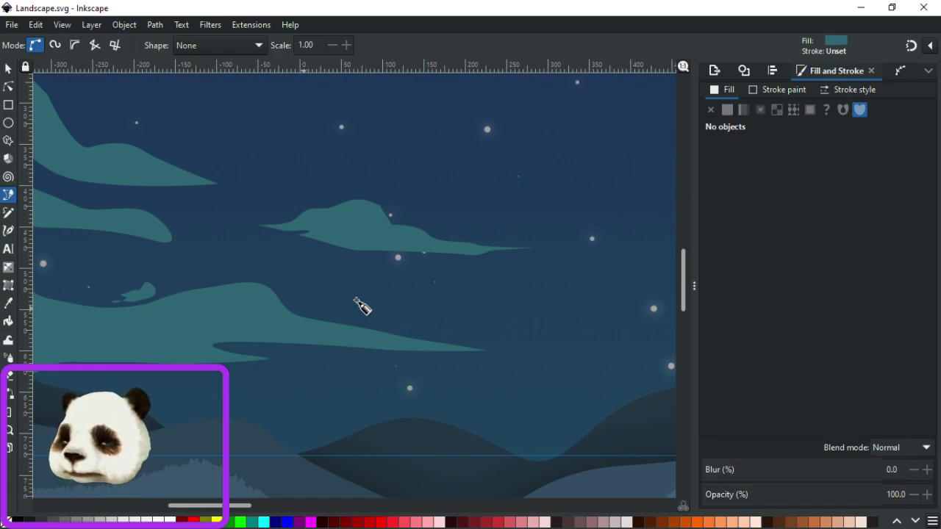
{"action": "left_click_drag", "start_coordinate": [311, 309], "coordinate": [332, 316]}
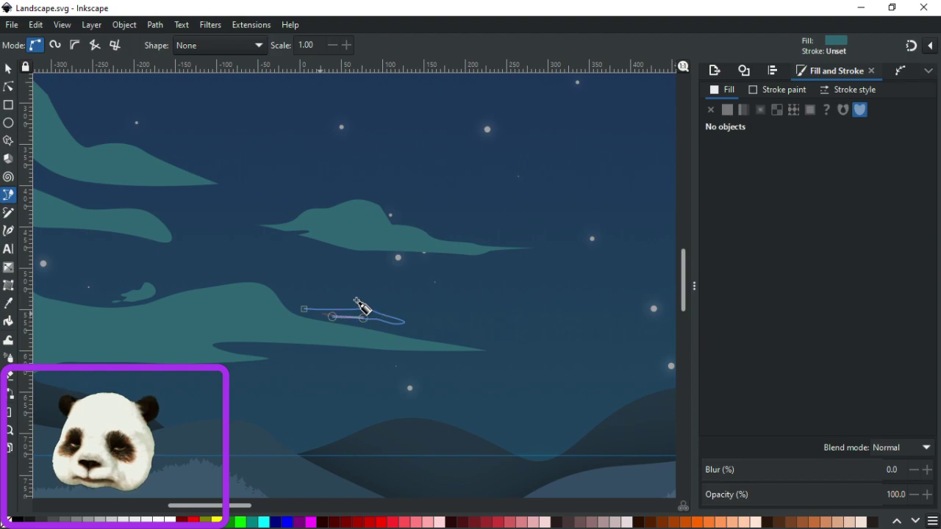
{"action": "key", "text": "Return"}
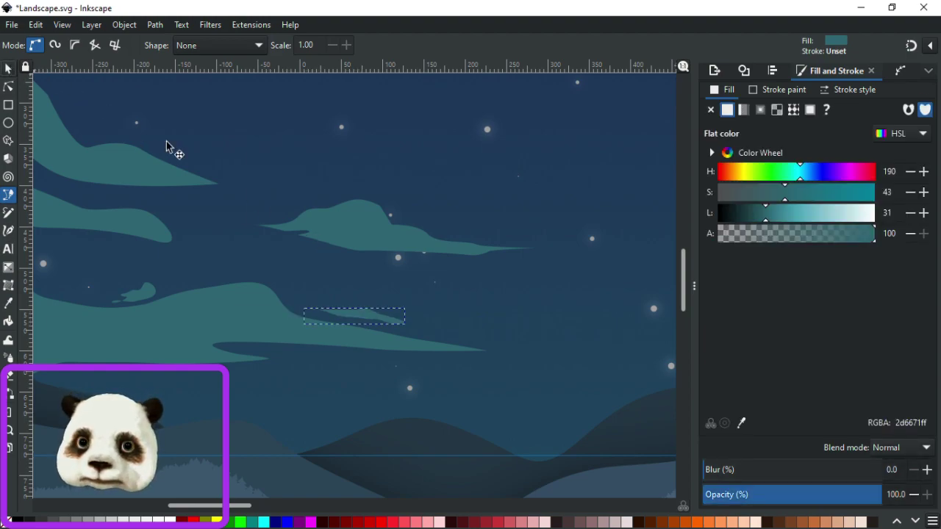
Pull the lower handle of the new sliver's left tip below the upper edge so the outline no longer crosses itself.
{"action": "key", "text": "s"}
{"action": "left_click", "coordinate": [301, 220]}
{"action": "scroll", "coordinate": [340, 319], "scroll_direction": "up", "scroll_amount": 2}
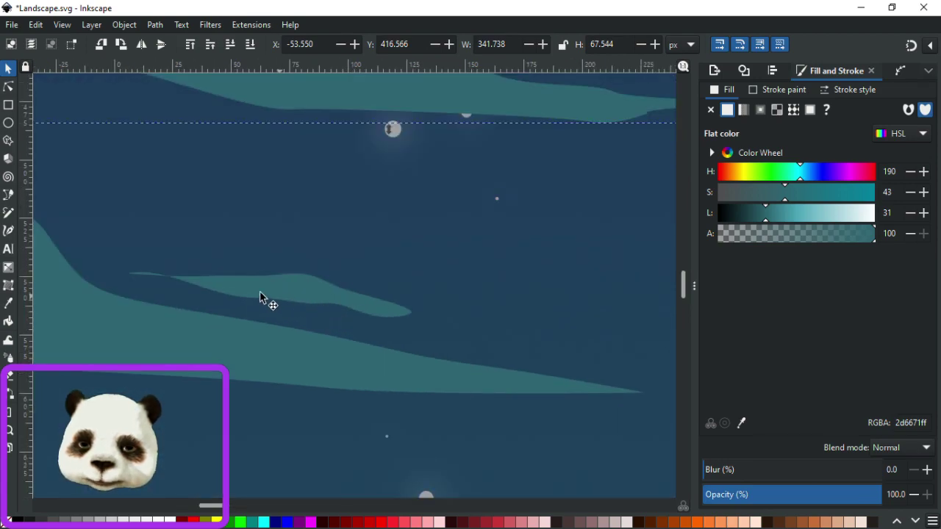
{"action": "left_click", "coordinate": [180, 286]}
{"action": "key", "text": "3"}
{"action": "left_click", "coordinate": [170, 278]}
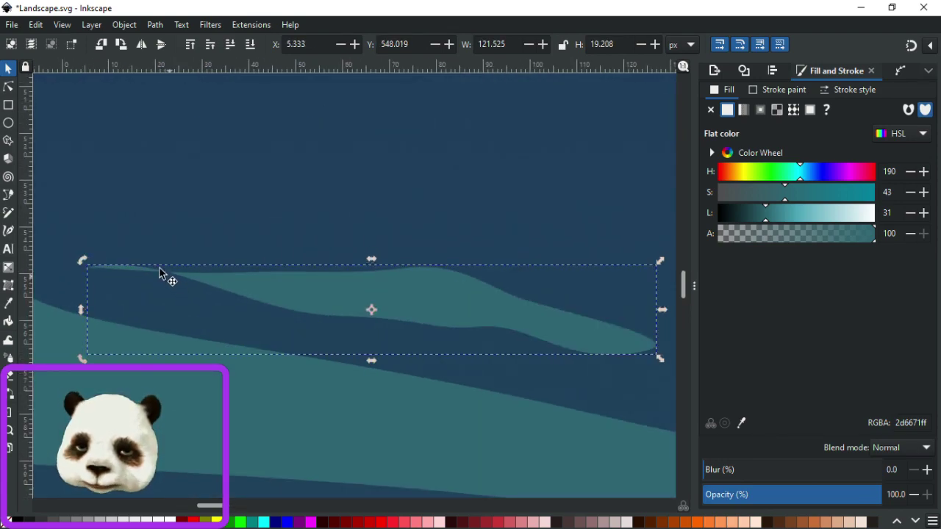
{"action": "left_click", "coordinate": [9, 88]}
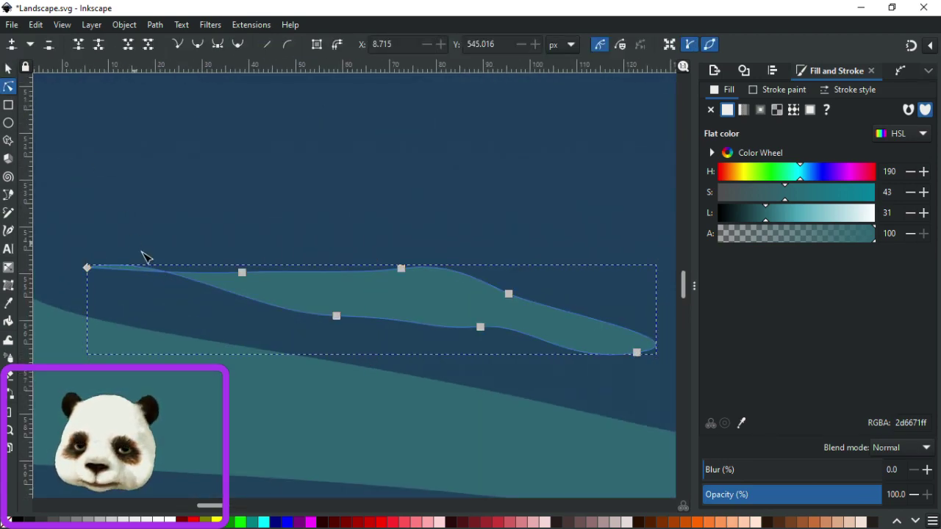
{"action": "left_click", "coordinate": [87, 269]}
{"action": "left_click_drag", "start_coordinate": [168, 253], "coordinate": [189, 289]}
{"action": "left_click", "coordinate": [205, 232]}
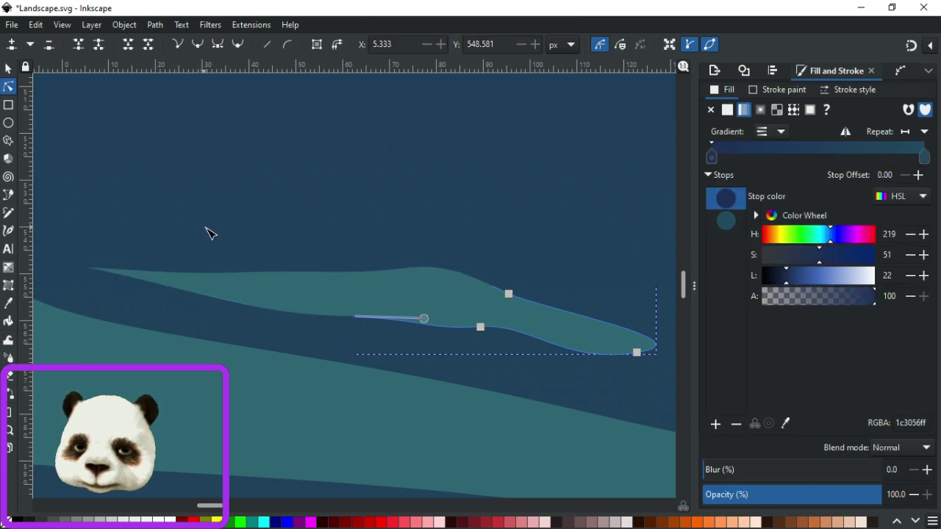
Raise the node at the middle of the new sliver's upper edge into a gentle peak, and save the document.
{"action": "scroll", "coordinate": [404, 252], "scroll_direction": "down", "scroll_amount": 6}
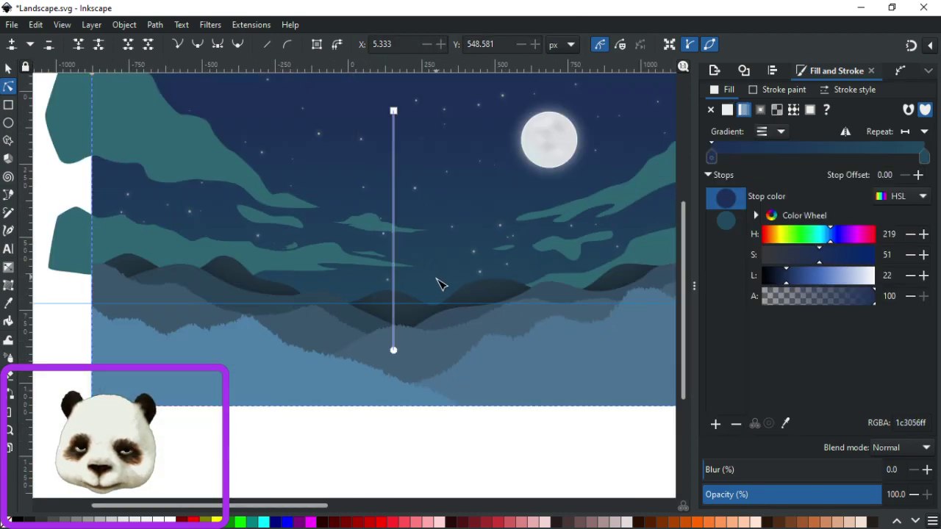
{"action": "scroll", "coordinate": [434, 283], "scroll_direction": "up", "scroll_amount": 6}
{"action": "left_click", "coordinate": [246, 193]}
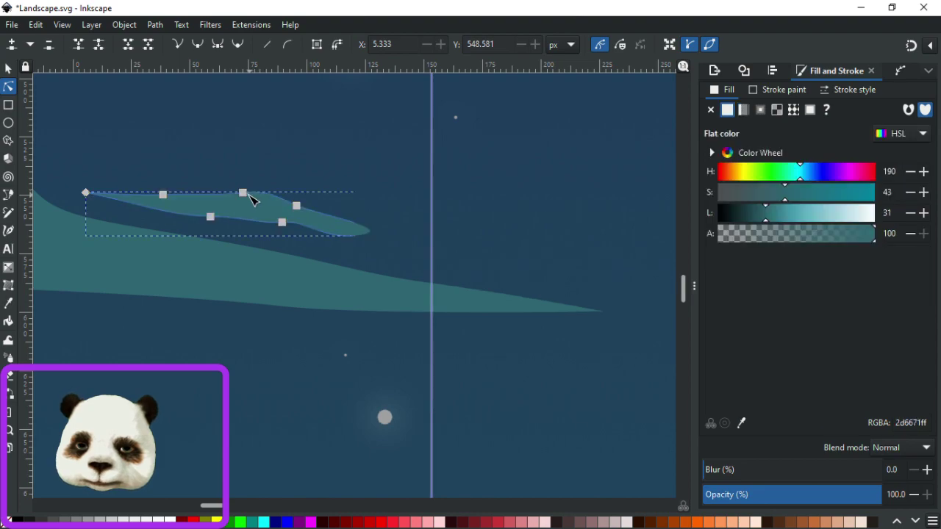
{"action": "left_click", "coordinate": [342, 169]}
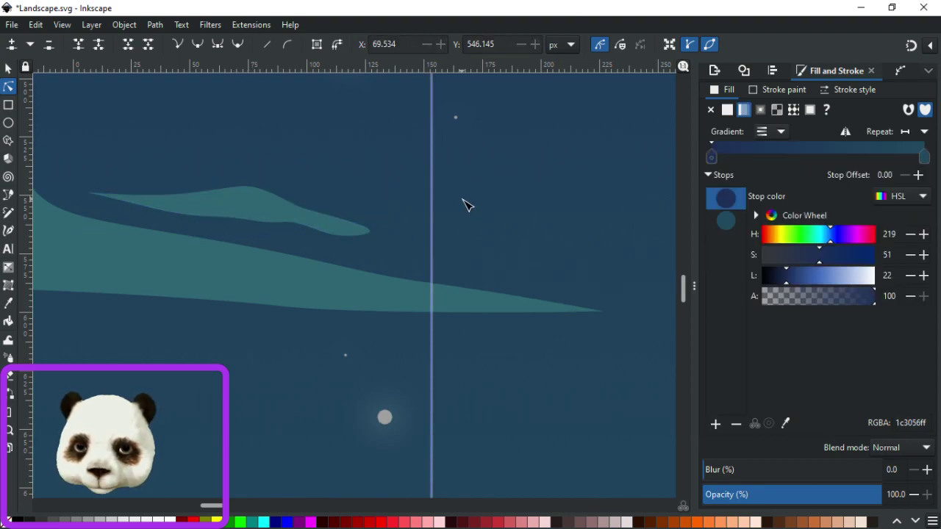
{"action": "scroll", "coordinate": [486, 210], "scroll_direction": "down", "scroll_amount": 2}
{"action": "scroll", "coordinate": [540, 226], "scroll_direction": "down", "scroll_amount": 4}
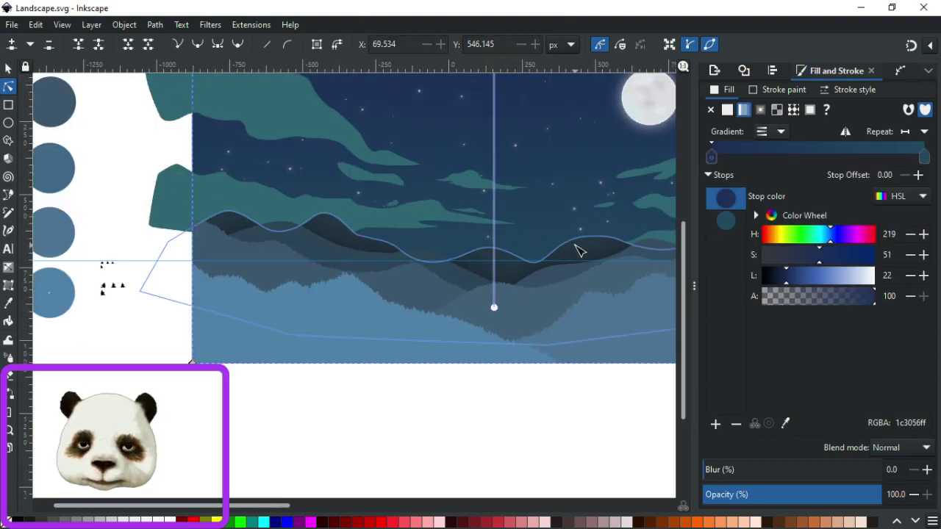
Stretch the small cloud puff by moving its right end outward and raising its upper node, and save the document.
{"action": "scroll", "coordinate": [420, 227], "scroll_direction": "up", "scroll_amount": 3}
{"action": "scroll", "coordinate": [324, 125], "scroll_direction": "up", "scroll_amount": 2}
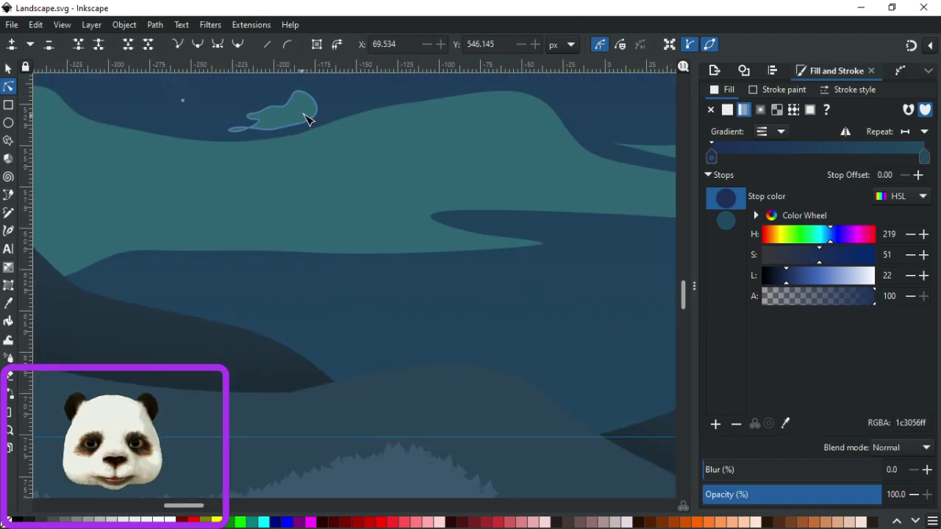
{"action": "left_click", "coordinate": [309, 118]}
{"action": "scroll", "coordinate": [363, 150], "scroll_direction": "up", "scroll_amount": 5}
{"action": "left_click_drag", "start_coordinate": [318, 277], "coordinate": [353, 269]}
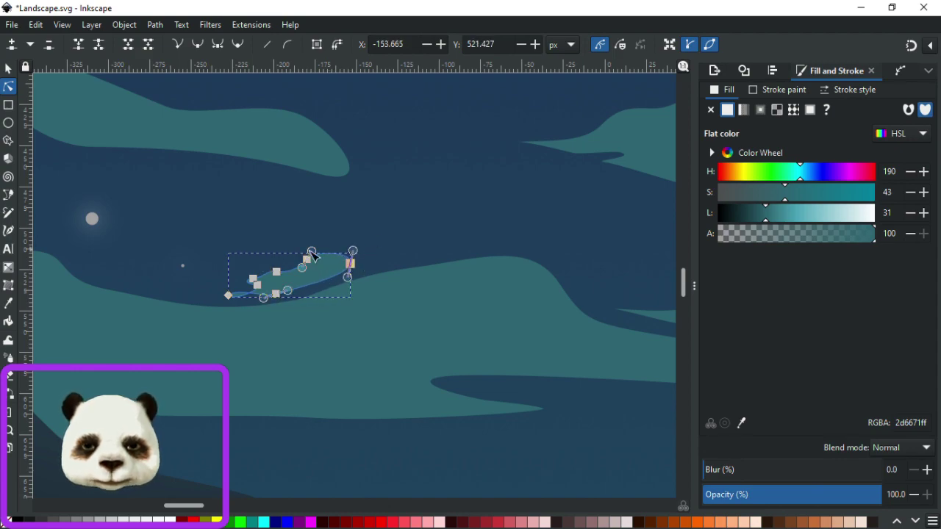
{"action": "left_click", "coordinate": [419, 231]}
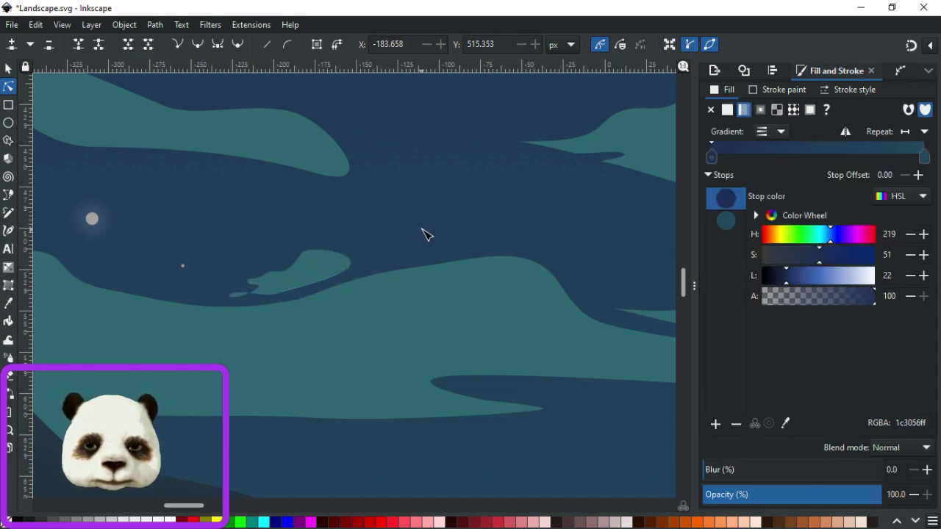
{"action": "scroll", "coordinate": [505, 225], "scroll_direction": "down", "scroll_amount": 3}
{"action": "scroll", "coordinate": [506, 224], "scroll_direction": "down", "scroll_amount": 2}
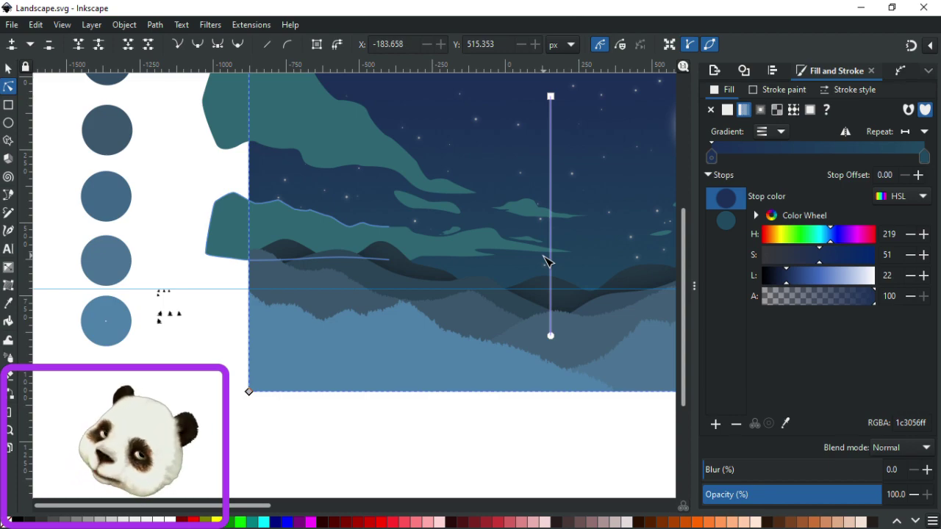
Pull the left tip's upper handle inward on the tiny cloud below the moon to sharpen its point.
{"action": "scroll", "coordinate": [525, 210], "scroll_direction": "right", "scroll_amount": 5}
{"action": "scroll", "coordinate": [525, 211], "scroll_direction": "up", "scroll_amount": 2}
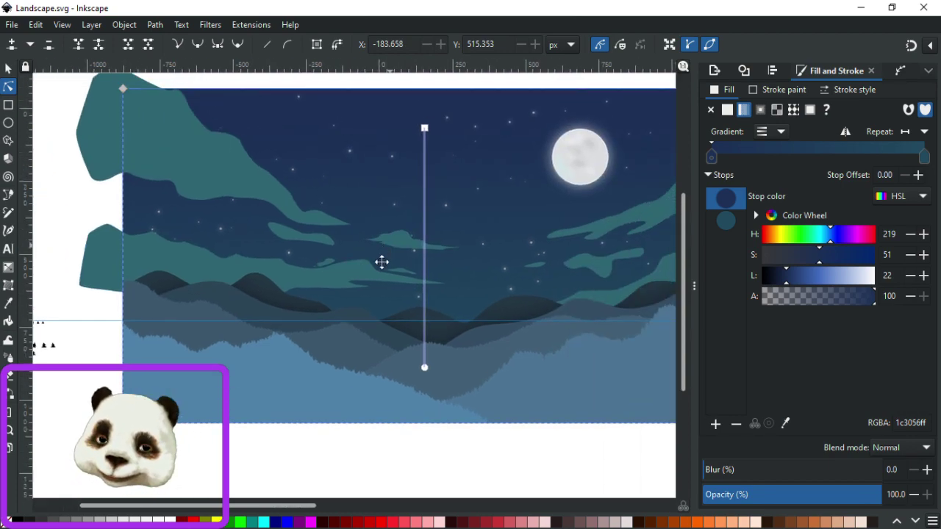
{"action": "scroll", "coordinate": [511, 336], "scroll_direction": "down", "scroll_amount": 1}
{"action": "scroll", "coordinate": [529, 327], "scroll_direction": "up", "scroll_amount": 3}
{"action": "left_click", "coordinate": [460, 295]}
{"action": "scroll", "coordinate": [460, 307], "scroll_direction": "up", "scroll_amount": 3}
{"action": "left_click_drag", "start_coordinate": [412, 282], "coordinate": [457, 275]}
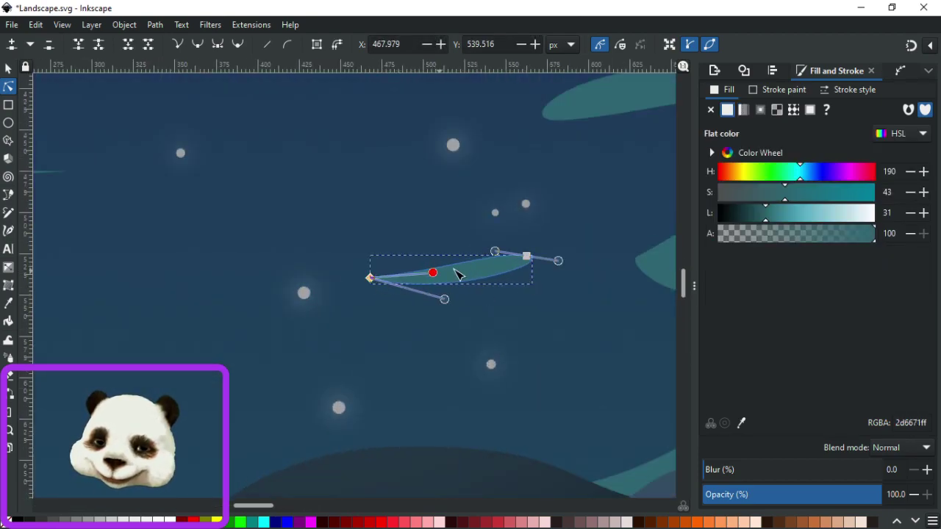
{"action": "left_click", "coordinate": [560, 325]}
Raise the right tip of the low left cloud's tail slightly to about X 228, Y 592 px.
{"action": "scroll", "coordinate": [561, 327], "scroll_direction": "down", "scroll_amount": 4}
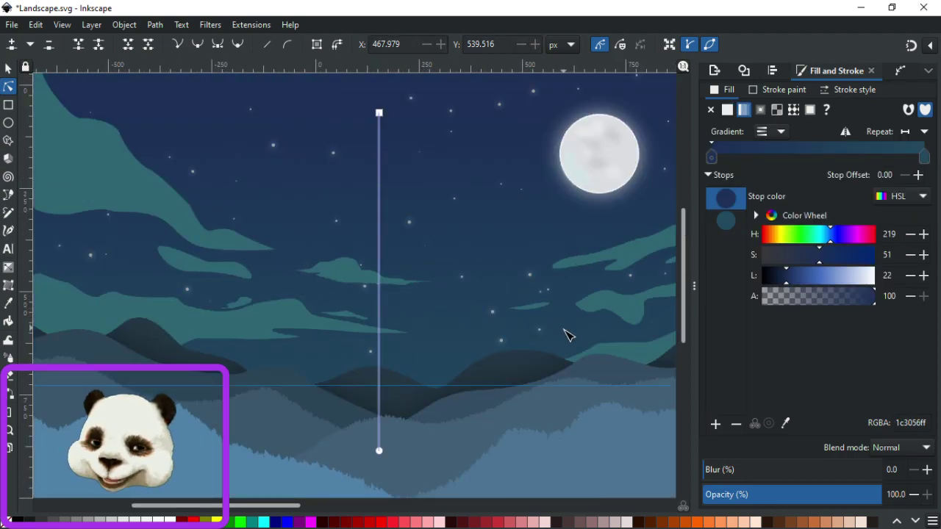
{"action": "scroll", "coordinate": [404, 353], "scroll_direction": "up", "scroll_amount": 5}
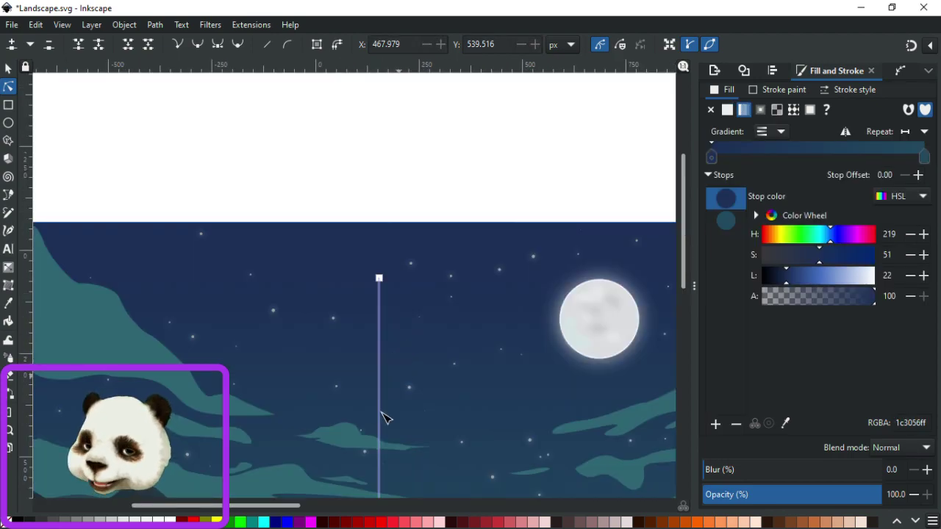
{"action": "scroll", "coordinate": [397, 408], "scroll_direction": "down", "scroll_amount": 7}
{"action": "scroll", "coordinate": [405, 287], "scroll_direction": "up", "scroll_amount": 3}
{"action": "left_click", "coordinate": [450, 252]}
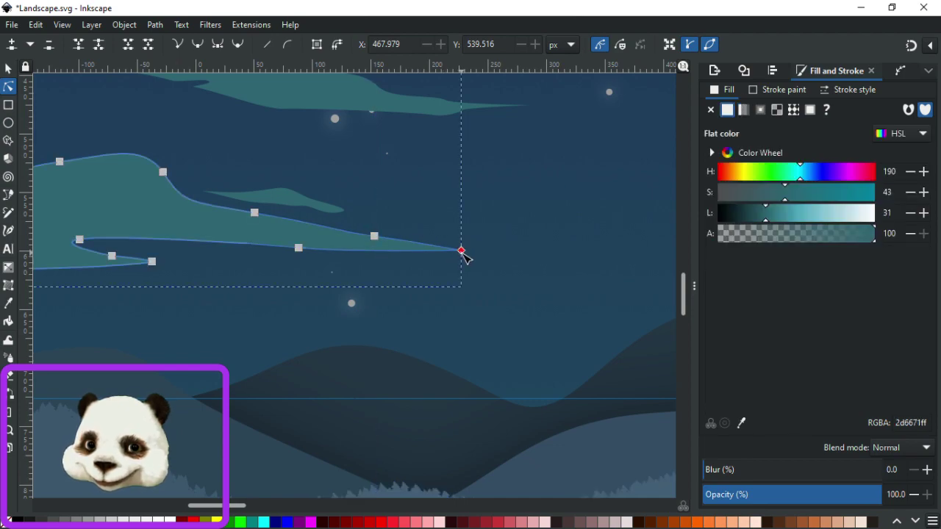
{"action": "left_click", "coordinate": [462, 242]}
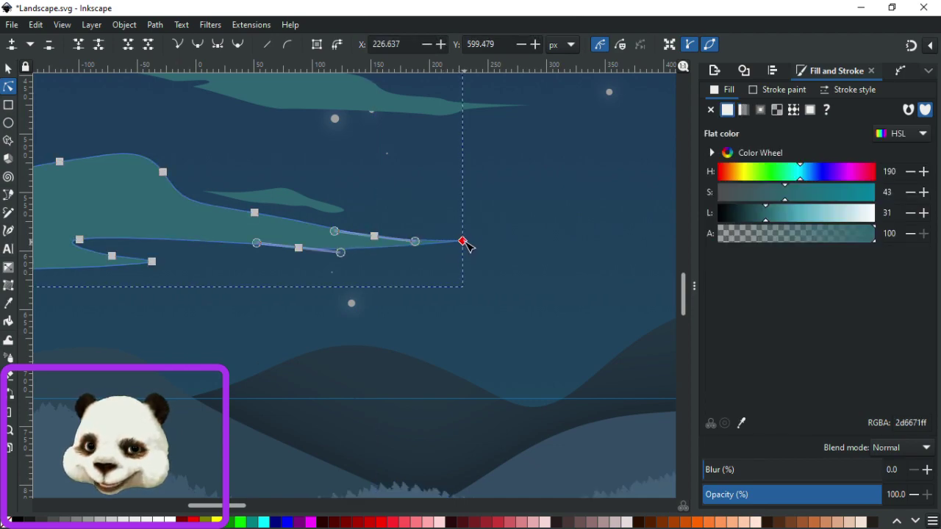
{"action": "left_click", "coordinate": [573, 244]}
Move the left tip of the small cloud below the moon further left and pull its lower handle inward to form a sharp point.
{"action": "scroll", "coordinate": [603, 243], "scroll_direction": "down", "scroll_amount": 2}
{"action": "scroll", "coordinate": [522, 288], "scroll_direction": "up", "scroll_amount": 3}
{"action": "scroll", "coordinate": [507, 309], "scroll_direction": "right", "scroll_amount": 4}
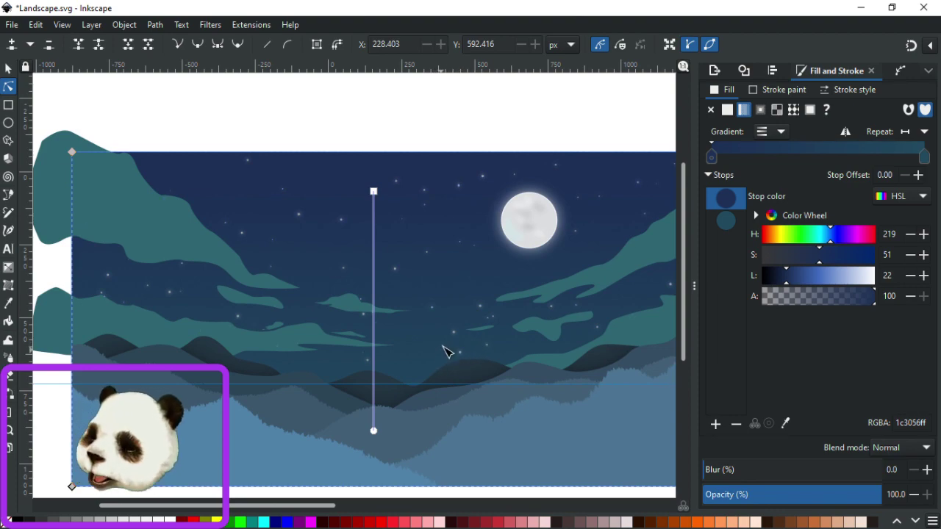
{"action": "scroll", "coordinate": [445, 351], "scroll_direction": "right", "scroll_amount": 4}
{"action": "scroll", "coordinate": [404, 366], "scroll_direction": "up", "scroll_amount": 1}
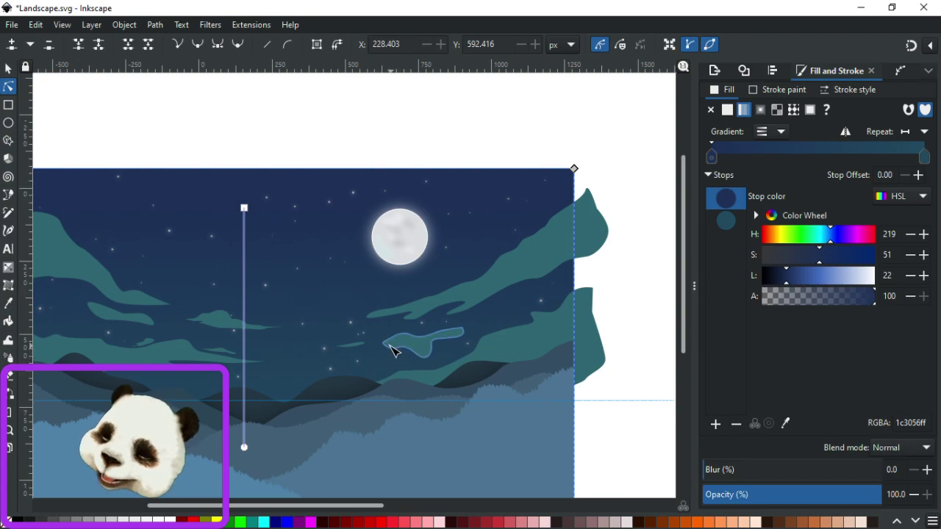
{"action": "left_click", "coordinate": [391, 351]}
{"action": "scroll", "coordinate": [390, 350], "scroll_direction": "up", "scroll_amount": 3}
{"action": "left_click", "coordinate": [347, 315]}
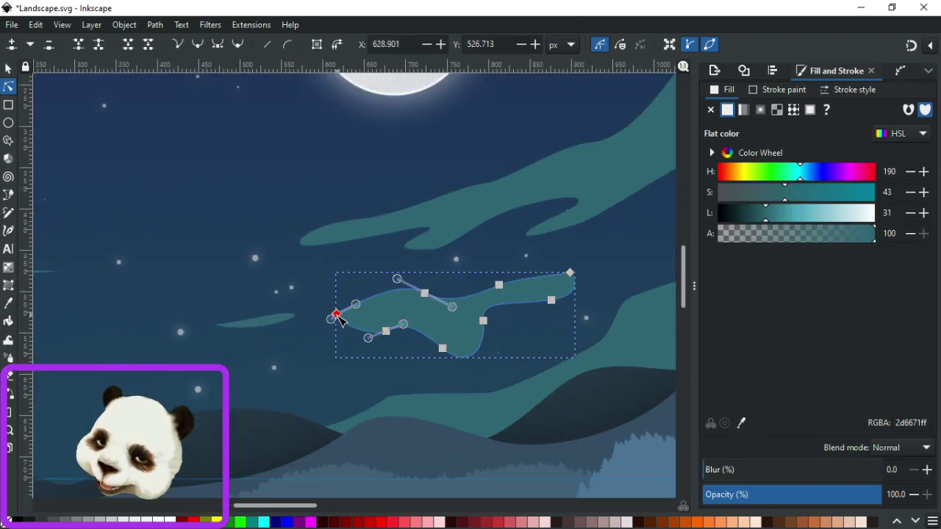
{"action": "scroll", "coordinate": [347, 316], "scroll_direction": "up", "scroll_amount": 3}
{"action": "left_click_drag", "start_coordinate": [309, 312], "coordinate": [384, 314]}
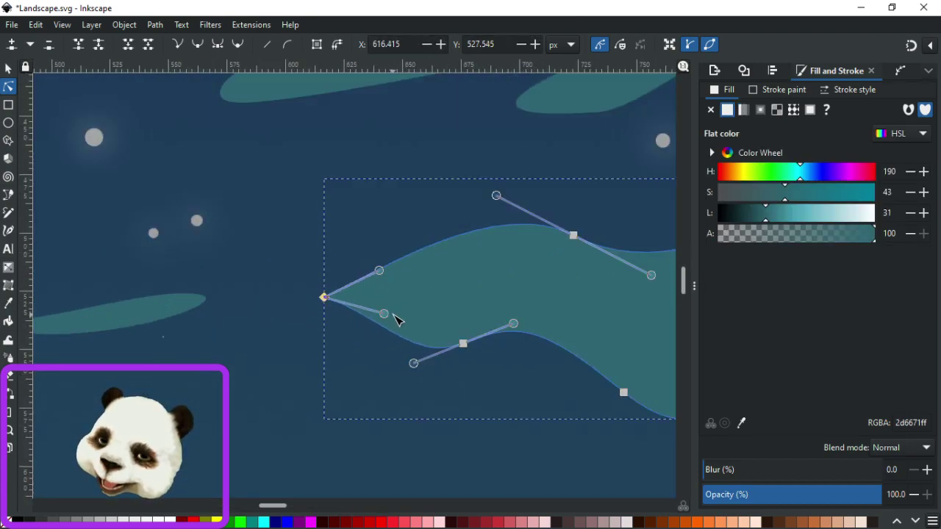
Move the lower-edge node near the left end of the small cloud right and up to about X 687, Y 540 px.
{"action": "left_click_drag", "start_coordinate": [462, 343], "coordinate": [473, 336]}
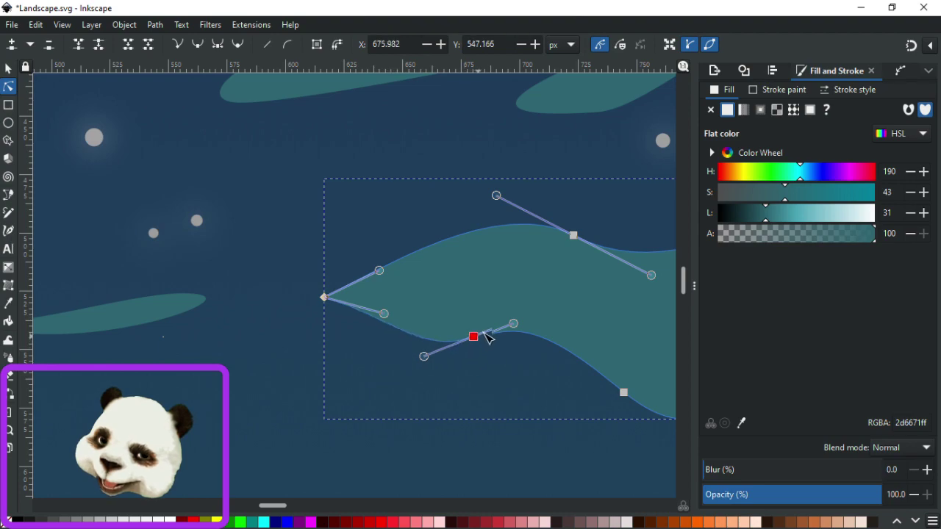
{"action": "left_click", "coordinate": [508, 378]}
{"action": "scroll", "coordinate": [543, 372], "scroll_direction": "down", "scroll_amount": 2}
{"action": "scroll", "coordinate": [494, 327], "scroll_direction": "down", "scroll_amount": 2}
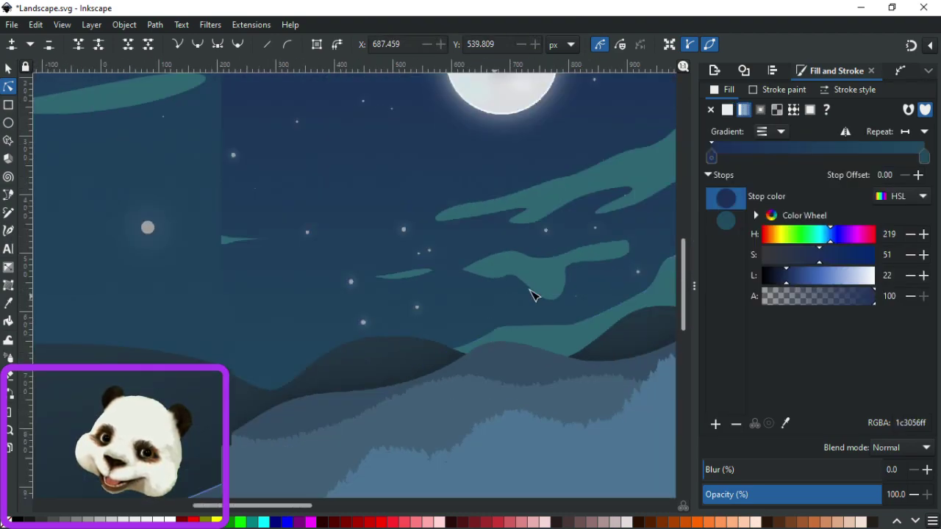
Delete the node at the bottom of the small cloud's bulge and adjust the neighbouring node's handles to flatten its underside.
{"action": "scroll", "coordinate": [588, 273], "scroll_direction": "up", "scroll_amount": 2}
{"action": "left_click", "coordinate": [521, 330]}
{"action": "mouse_move", "coordinate": [492, 325]}
{"action": "left_mouse_down"}
{"action": "mouse_move", "coordinate": [500, 300]}
{"action": "mouse_move", "coordinate": [493, 325]}
{"action": "left_mouse_up"}
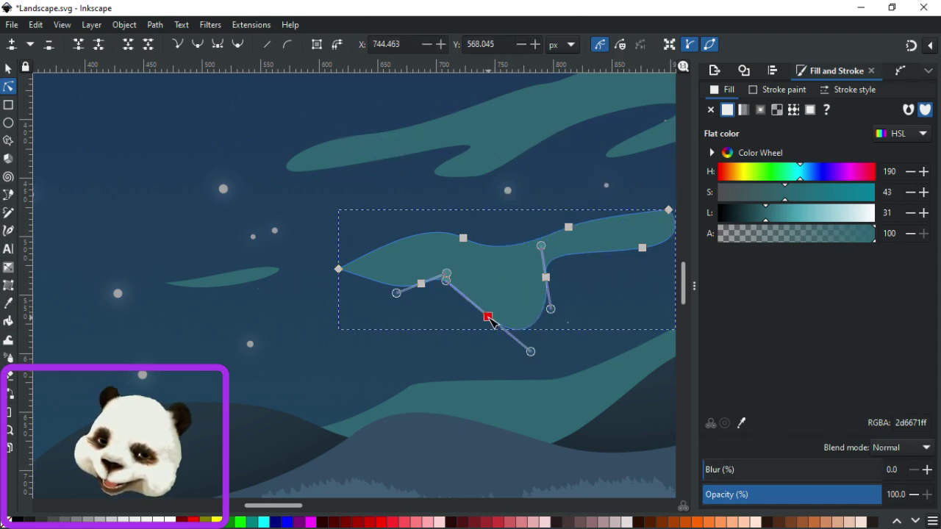
{"action": "key", "text": "Delete"}
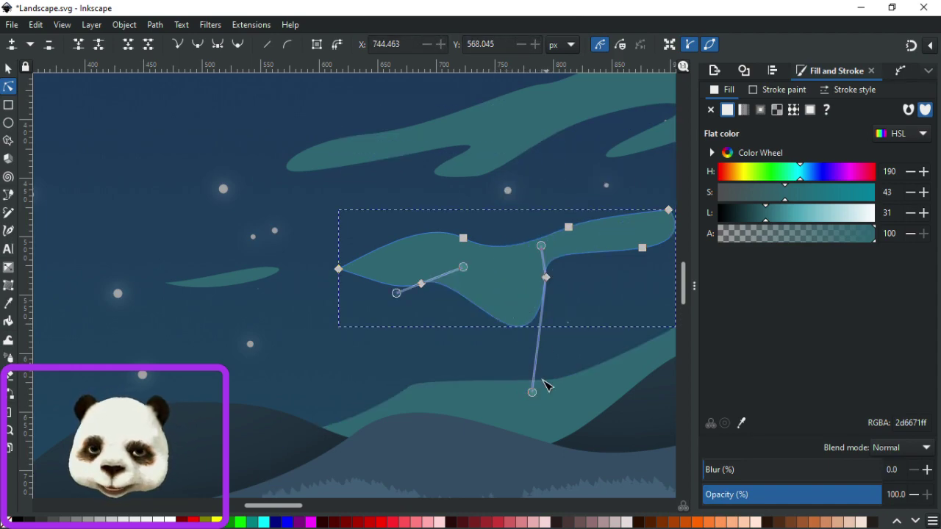
{"action": "key", "text": "ctrl+z"}
{"action": "key", "text": "ctrl+z"}
{"action": "left_click_drag", "start_coordinate": [492, 302], "coordinate": [475, 285]}
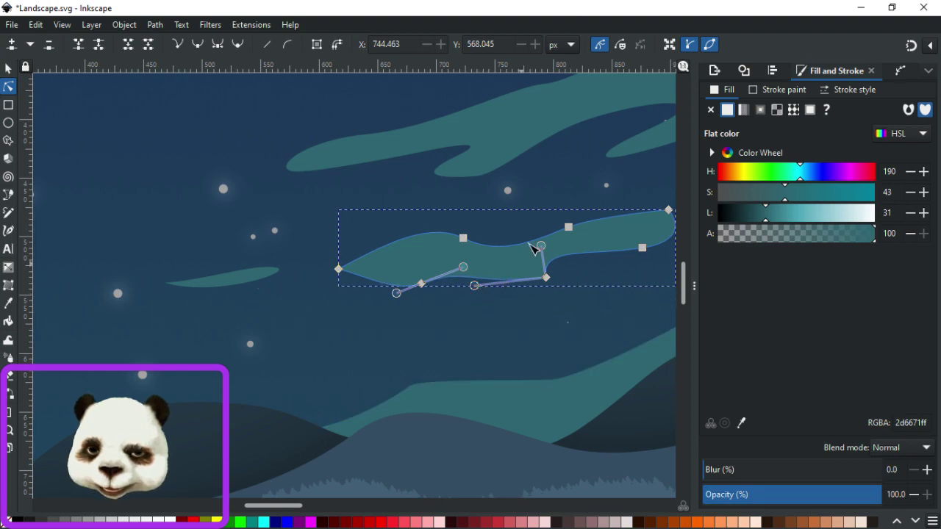
{"action": "left_click_drag", "start_coordinate": [541, 247], "coordinate": [409, 312]}
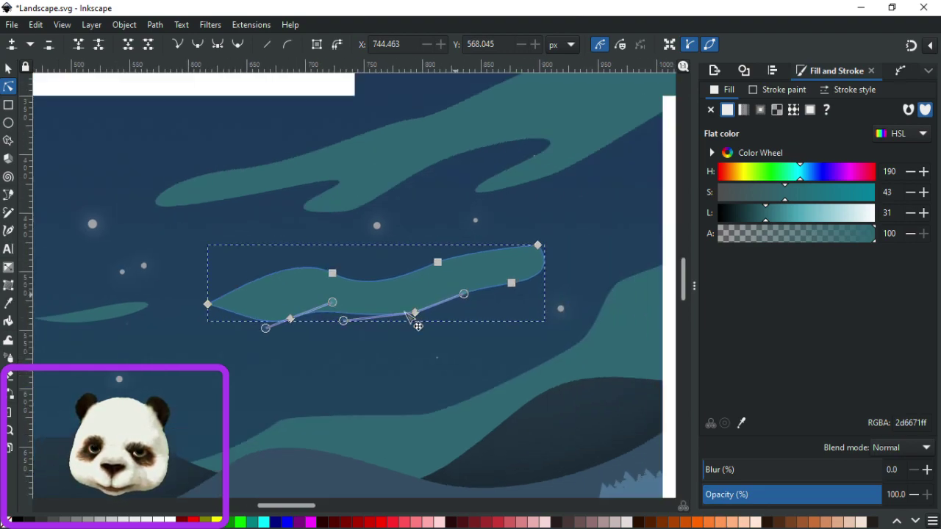
Narrow the small cloud's right end by shifting its upper end node inward and its tip node to about X 913, Y 504 px.
{"action": "left_click_drag", "start_coordinate": [457, 275], "coordinate": [498, 300]}
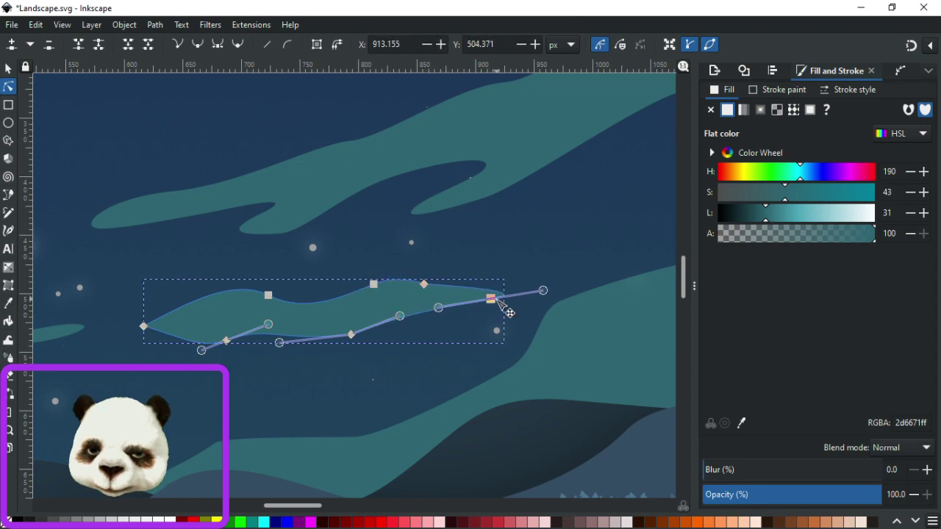
{"action": "left_click", "coordinate": [541, 267]}
{"action": "scroll", "coordinate": [527, 267], "scroll_direction": "down", "scroll_amount": 5}
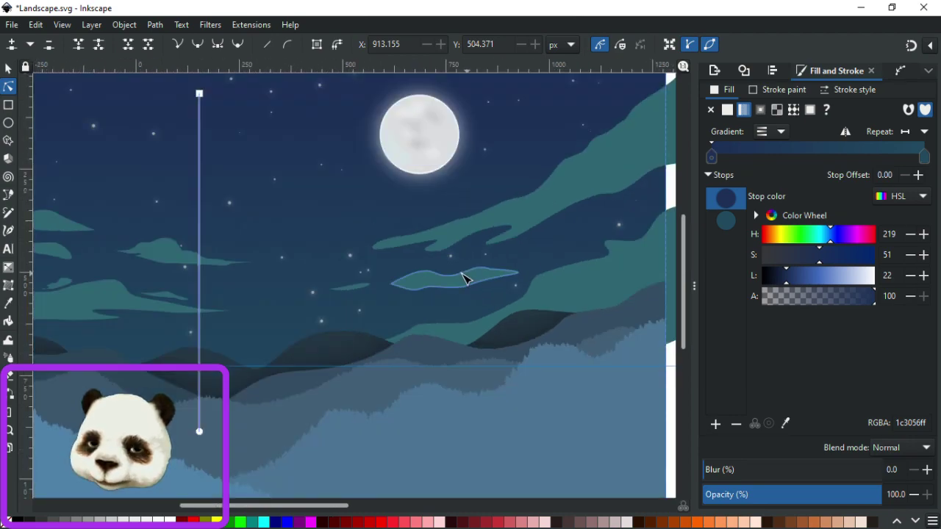
Add a node on the small cloud's lower edge and pull it left to about X 692, Y 528 px to form a hooked notch.
{"action": "scroll", "coordinate": [464, 275], "scroll_direction": "up", "scroll_amount": 10}
{"action": "left_click", "coordinate": [444, 279]}
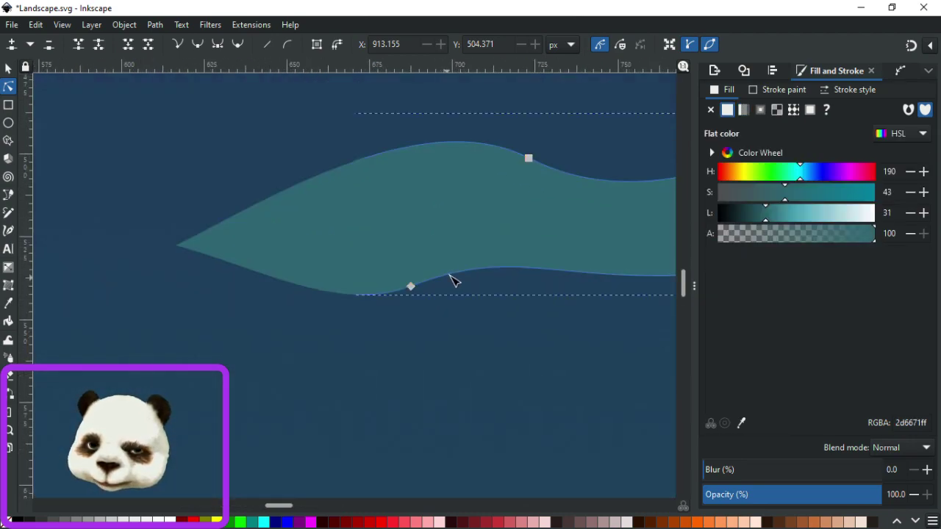
{"action": "double_click", "coordinate": [475, 270]}
{"action": "left_click_drag", "start_coordinate": [475, 269], "coordinate": [327, 264]}
{"action": "left_click", "coordinate": [519, 335]}
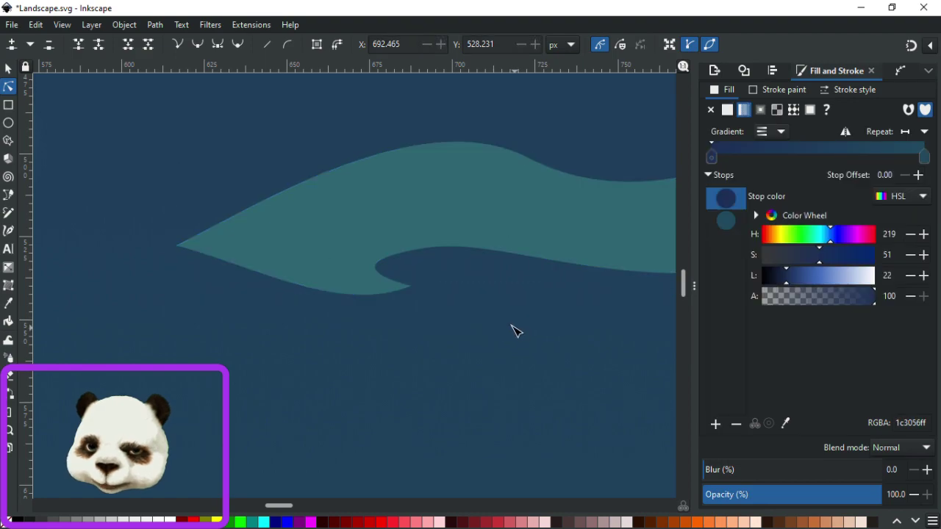
{"action": "scroll", "coordinate": [512, 330], "scroll_direction": "down", "scroll_amount": 4}
Lower the upper node near the small cloud's right end to about X 845, Y 497 px, make it smooth, and adjust its handle.
{"action": "scroll", "coordinate": [547, 347], "scroll_direction": "up", "scroll_amount": 5}
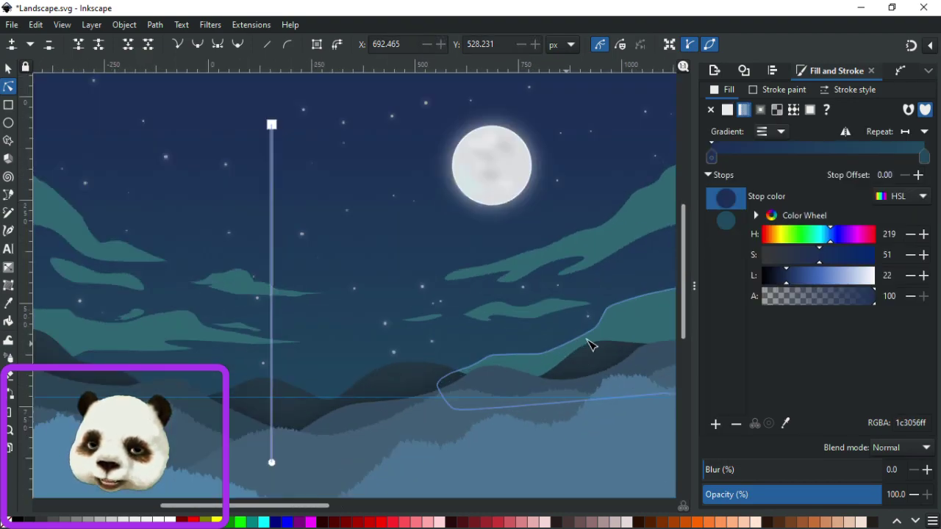
{"action": "left_click", "coordinate": [471, 204]}
{"action": "left_click_drag", "start_coordinate": [471, 203], "coordinate": [444, 217]}
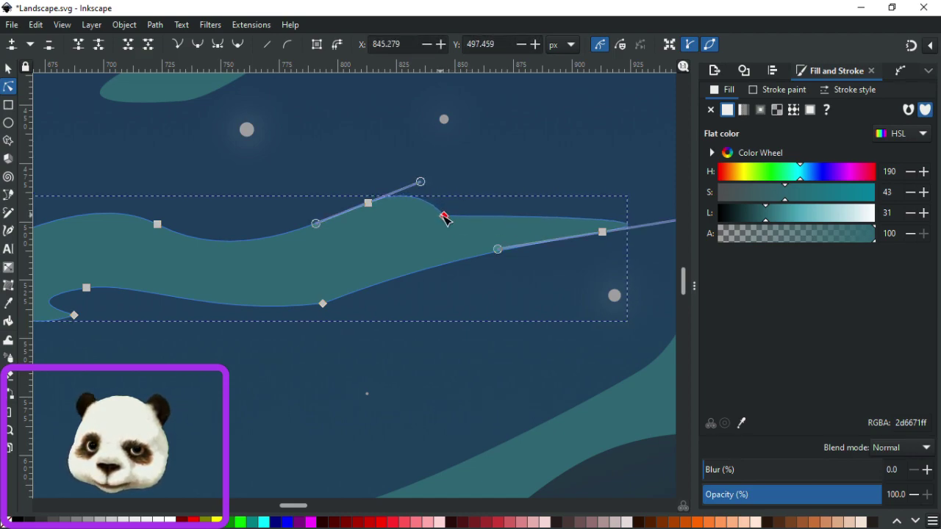
{"action": "key", "text": "shift+s"}
{"action": "left_click_drag", "start_coordinate": [500, 223], "coordinate": [495, 198]}
{"action": "left_click_drag", "start_coordinate": [508, 276], "coordinate": [310, 332]}
{"action": "left_click", "coordinate": [467, 214]}
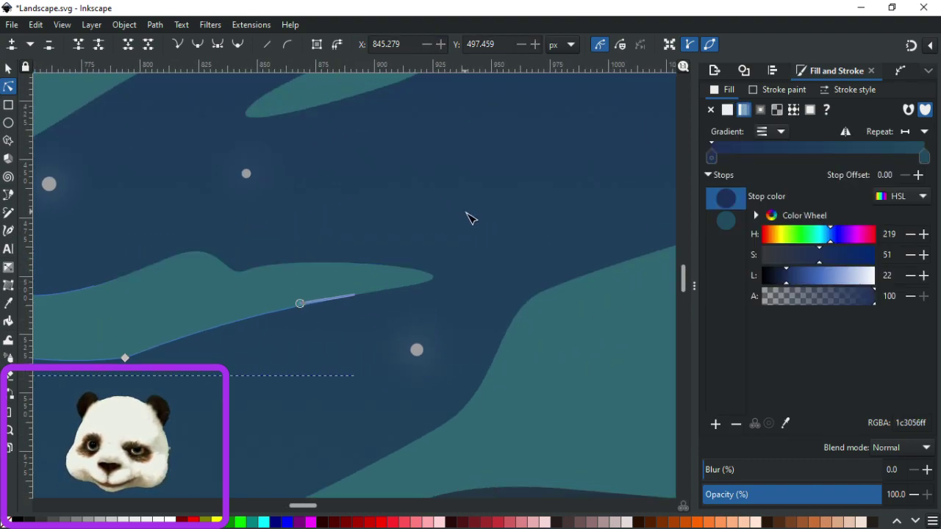
{"action": "scroll", "coordinate": [468, 219], "scroll_direction": "down", "scroll_amount": 3}
{"action": "scroll", "coordinate": [471, 224], "scroll_direction": "down", "scroll_amount": 3}
Shift the node at the small cloud's upper hump left to about X 797, Y 494 px to soften the curve.
{"action": "scroll", "coordinate": [372, 218], "scroll_direction": "up", "scroll_amount": 4}
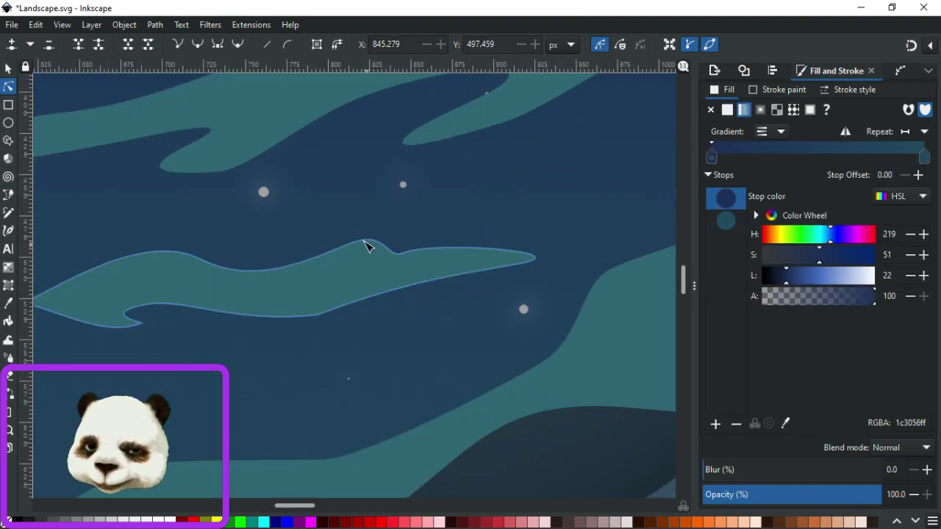
{"action": "left_click", "coordinate": [358, 242]}
{"action": "left_click_drag", "start_coordinate": [343, 248], "coordinate": [325, 248]}
{"action": "left_click", "coordinate": [531, 220]}
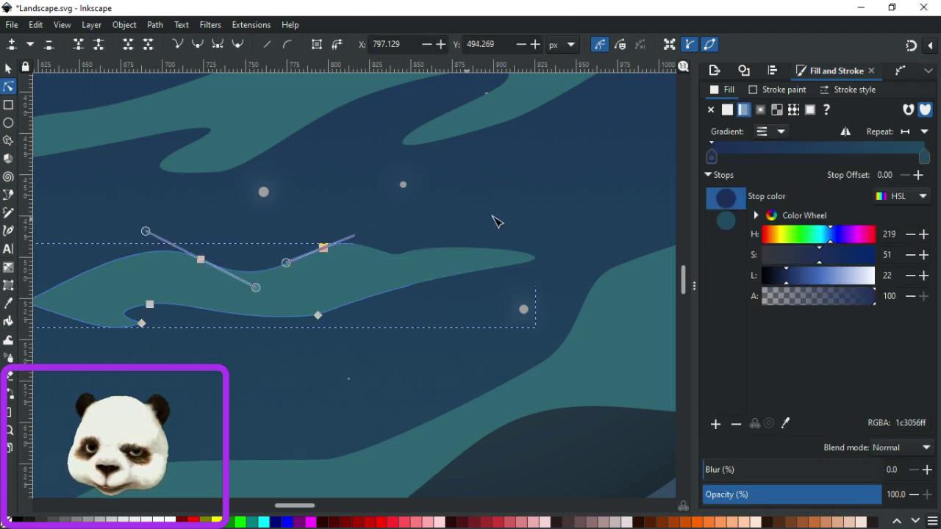
{"action": "scroll", "coordinate": [537, 224], "scroll_direction": "down", "scroll_amount": 4}
{"action": "scroll", "coordinate": [537, 224], "scroll_direction": "down", "scroll_amount": 1}
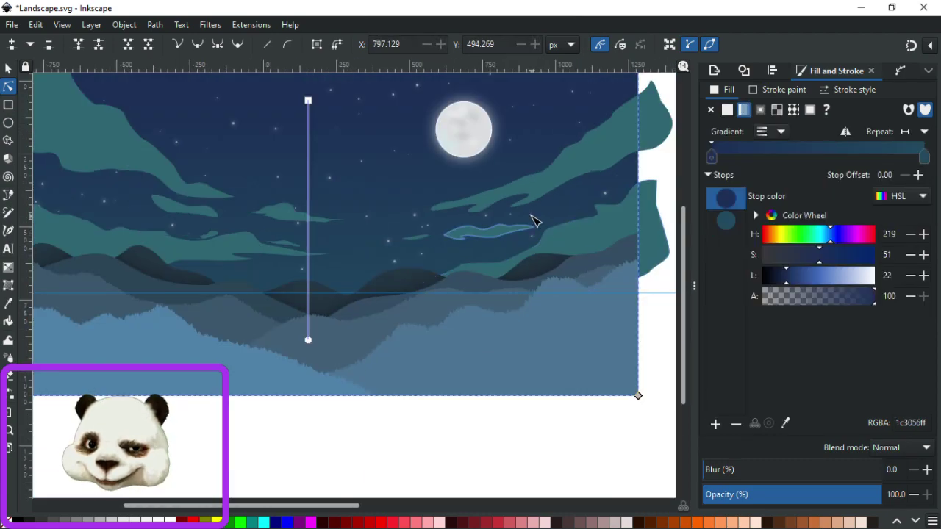
Raise the small cloud's right tip node to about X 913, Y 496 px and tilt its outer handle upward.
{"action": "scroll", "coordinate": [533, 220], "scroll_direction": "up", "scroll_amount": 3}
{"action": "left_click", "coordinate": [525, 263]}
{"action": "left_click_drag", "start_coordinate": [530, 251], "coordinate": [530, 243]}
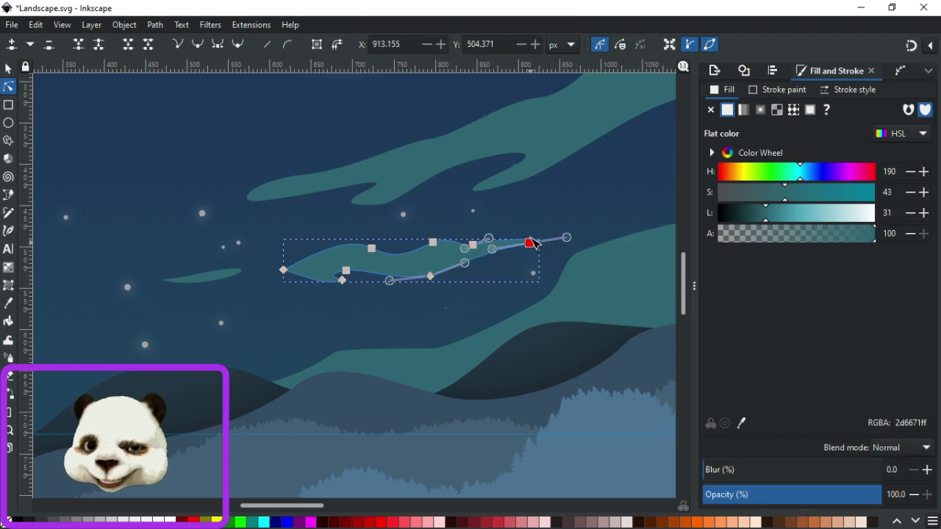
{"action": "scroll", "coordinate": [540, 230], "scroll_direction": "up", "scroll_amount": 3}
{"action": "left_click_drag", "start_coordinate": [618, 262], "coordinate": [610, 252]}
{"action": "left_click", "coordinate": [559, 236]}
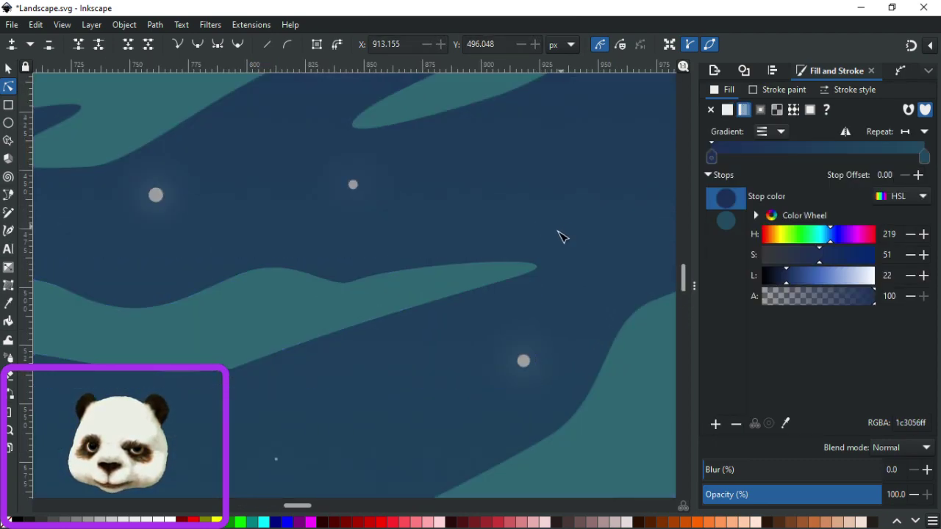
Pull the right handle of the small cloud's lower middle node outward and down to smooth the underside, and save the document.
{"action": "left_click", "coordinate": [230, 372]}
{"action": "left_click", "coordinate": [232, 369]}
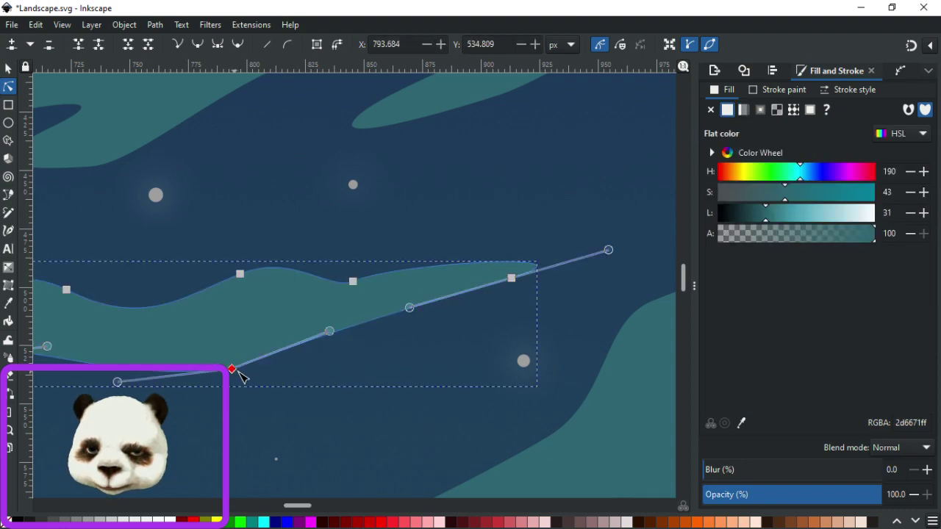
{"action": "left_click_drag", "start_coordinate": [329, 330], "coordinate": [358, 346]}
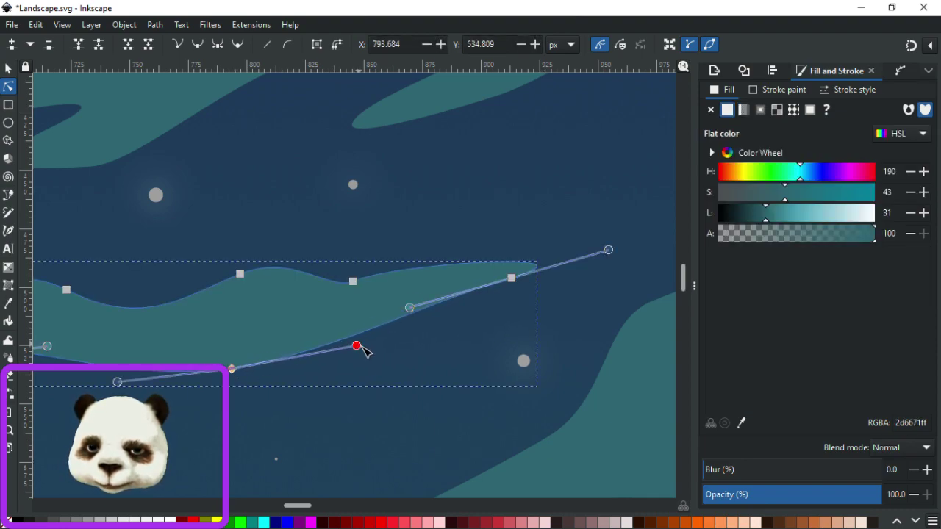
{"action": "left_click", "coordinate": [425, 353]}
{"action": "scroll", "coordinate": [439, 348], "scroll_direction": "down", "scroll_amount": 4}
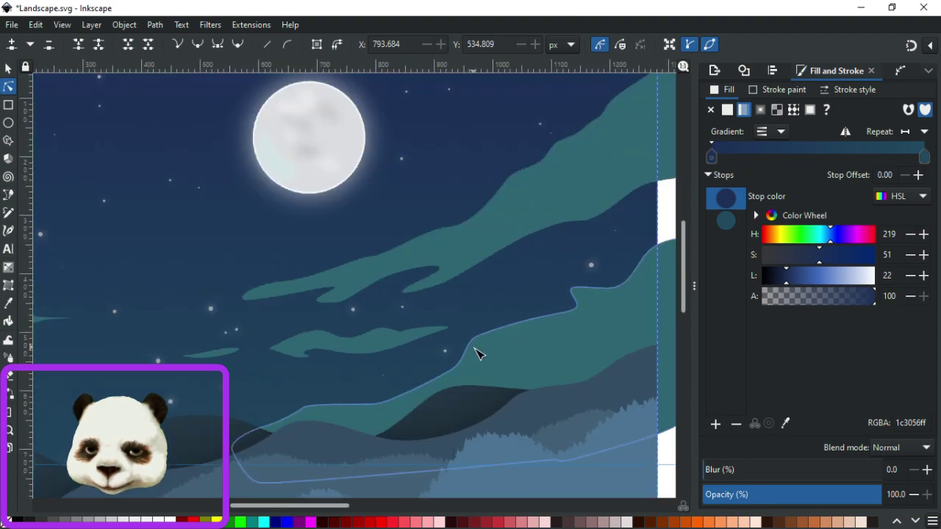
{"action": "scroll", "coordinate": [488, 360], "scroll_direction": "down", "scroll_amount": 2}
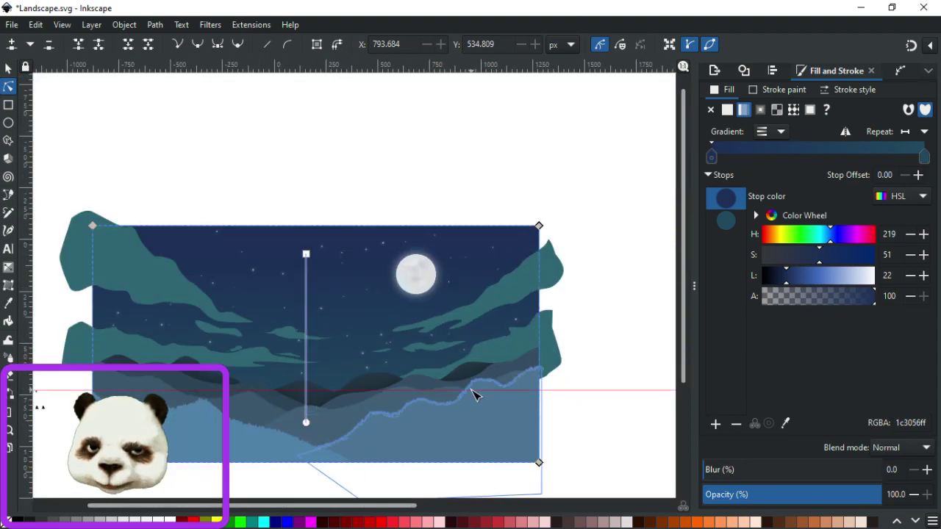
{"action": "scroll", "coordinate": [500, 367], "scroll_direction": "up", "scroll_amount": 1}
{"action": "scroll", "coordinate": [217, 279], "scroll_direction": "down", "scroll_amount": 4}
{"action": "scroll", "coordinate": [225, 285], "scroll_direction": "up", "scroll_amount": 4}
{"action": "scroll", "coordinate": [536, 330], "scroll_direction": "left", "scroll_amount": 5}
{"action": "scroll", "coordinate": [536, 330], "scroll_direction": "up", "scroll_amount": 2}
{"action": "key", "text": "ctrl+s"}
Delete the small elongated cloud beneath the tail of the large upper-left cloud.
{"action": "scroll", "coordinate": [269, 340], "scroll_direction": "down", "scroll_amount": 3}
{"action": "scroll", "coordinate": [379, 340], "scroll_direction": "up", "scroll_amount": 4}
{"action": "left_click", "coordinate": [384, 335]}
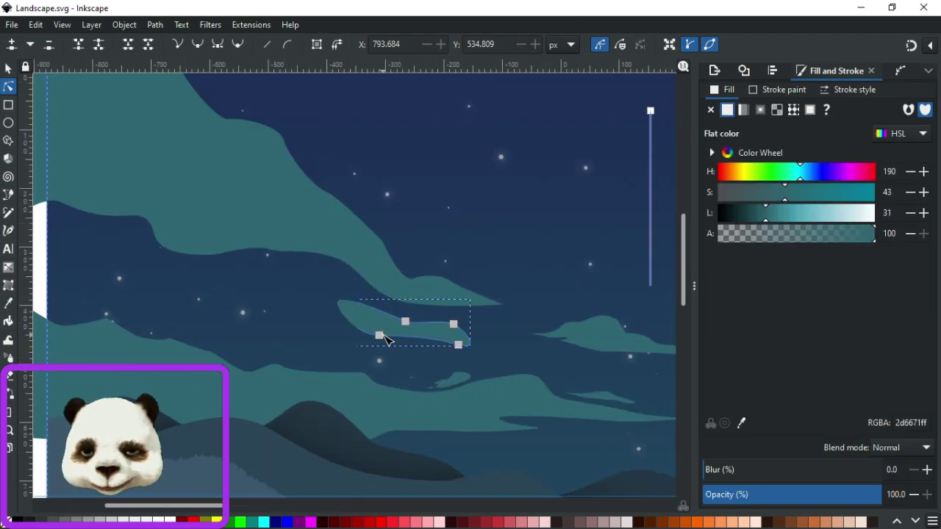
{"action": "key", "text": "s"}
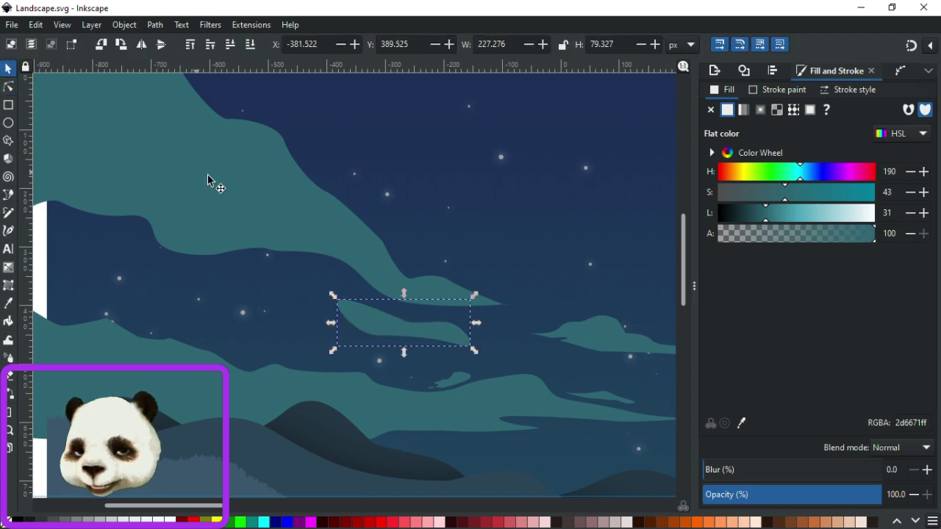
{"action": "key", "text": "Delete"}
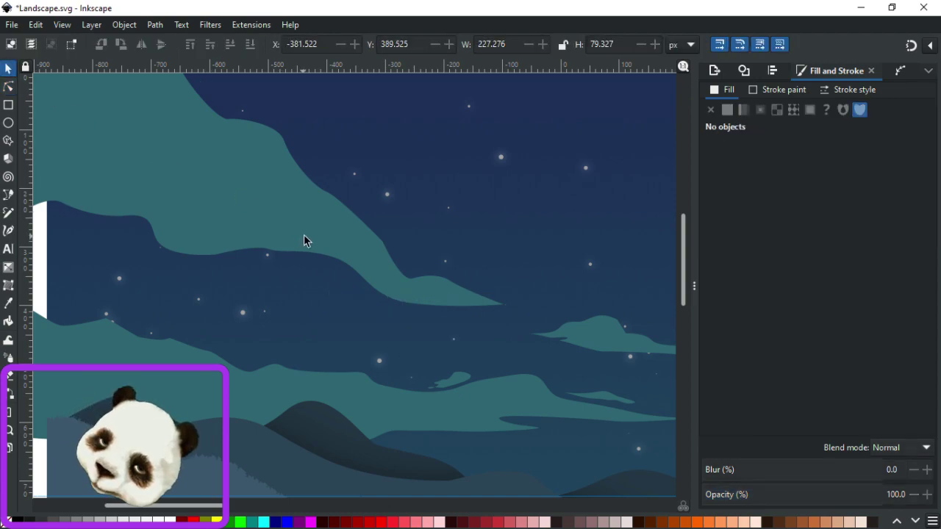
{"action": "scroll", "coordinate": [401, 261], "scroll_direction": "down", "scroll_amount": 4}
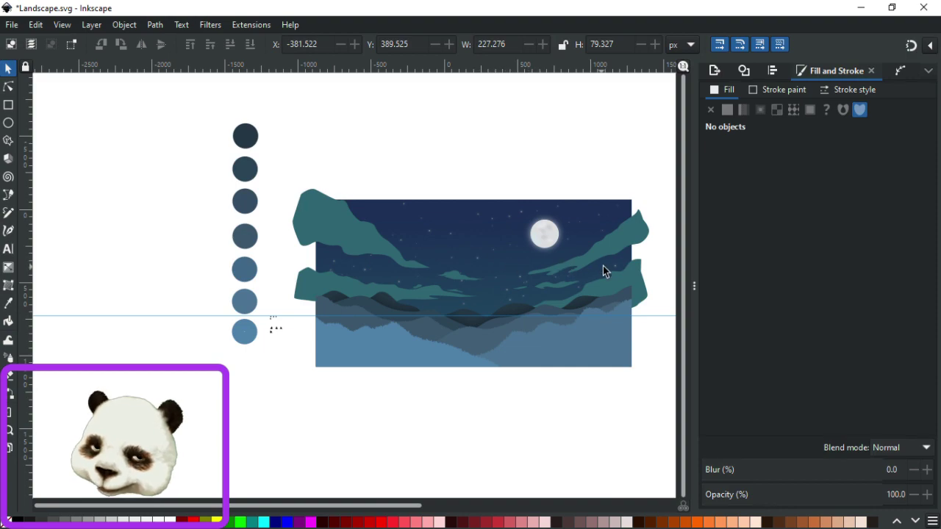
Delete the large cloud behind the hills at the lower right of the scene and save the document.
{"action": "scroll", "coordinate": [580, 272], "scroll_direction": "up", "scroll_amount": 3}
{"action": "left_click_drag", "start_coordinate": [598, 263], "coordinate": [467, 309]}
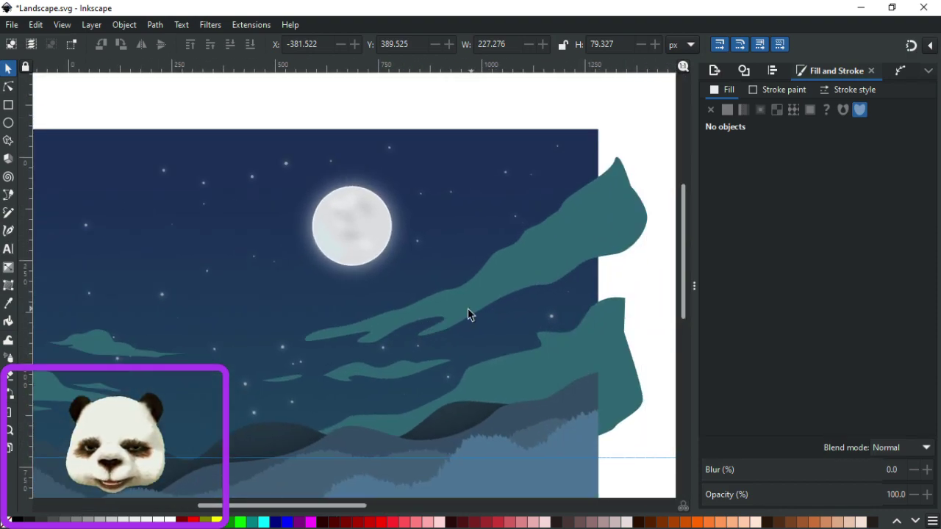
{"action": "scroll", "coordinate": [478, 305], "scroll_direction": "down", "scroll_amount": 4}
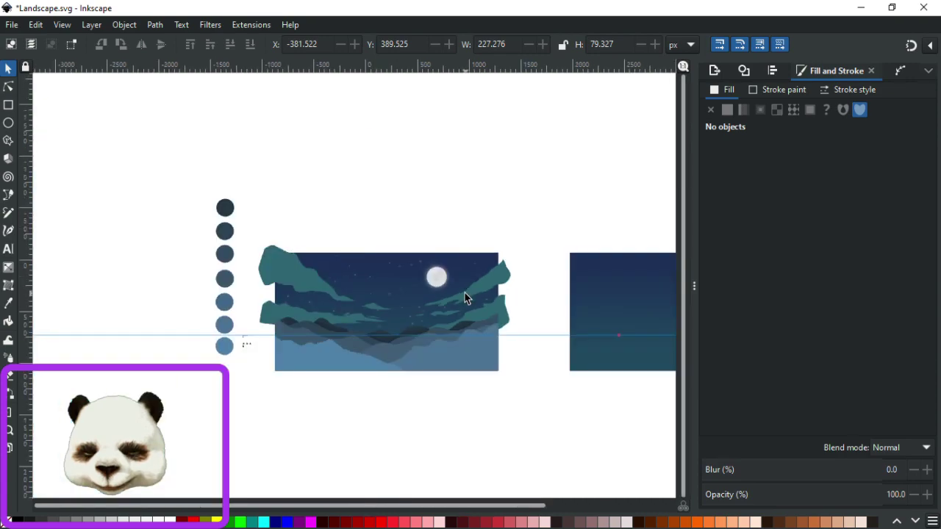
{"action": "scroll", "coordinate": [465, 293], "scroll_direction": "up", "scroll_amount": 3}
{"action": "left_click", "coordinate": [501, 316]}
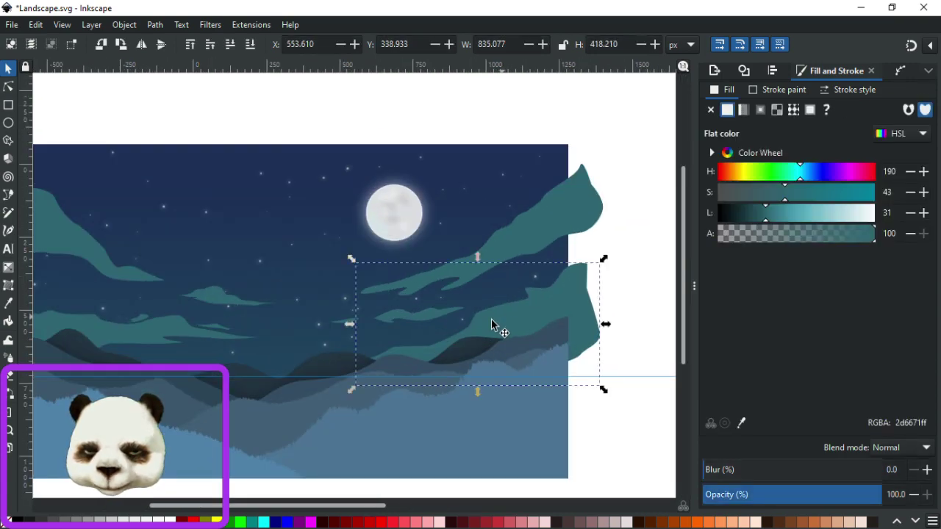
{"action": "key", "text": "Escape"}
{"action": "scroll", "coordinate": [476, 322], "scroll_direction": "down", "scroll_amount": 3}
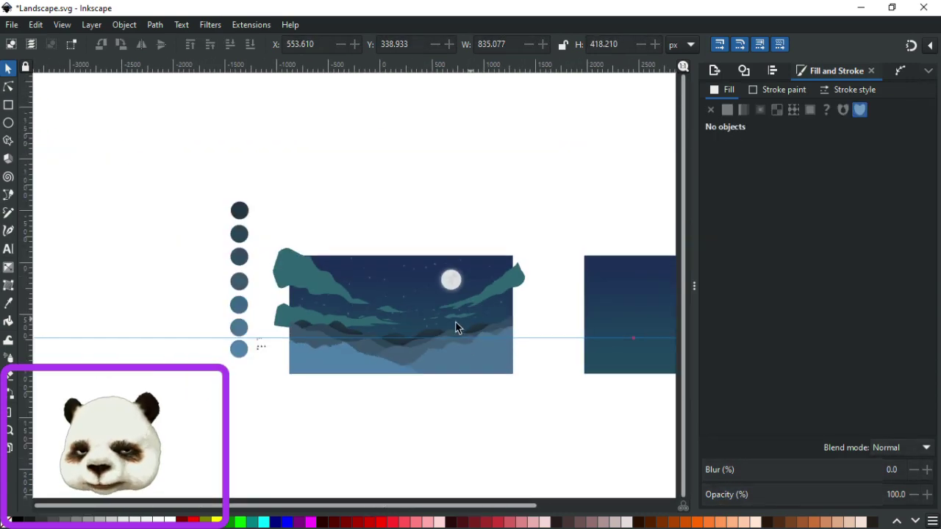
{"action": "scroll", "coordinate": [358, 318], "scroll_direction": "up", "scroll_amount": 3}
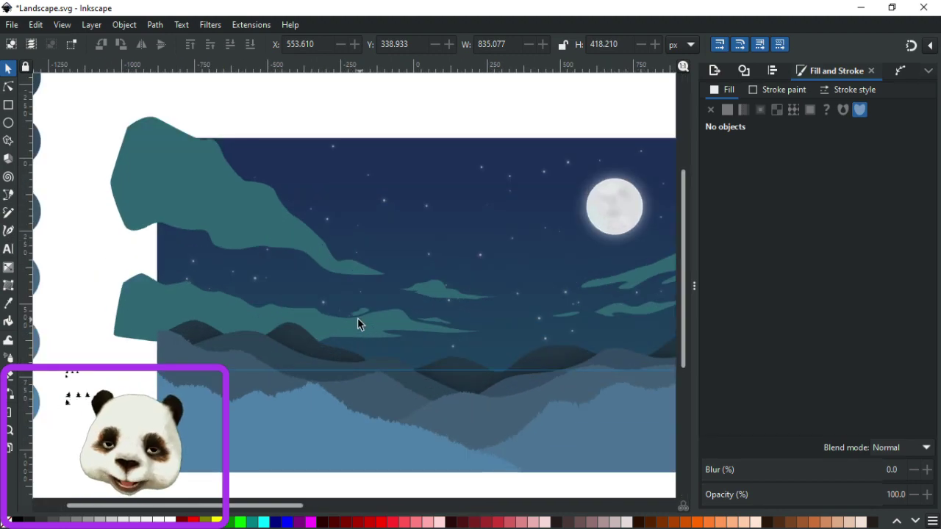
{"action": "key", "text": "ctrl+s"}
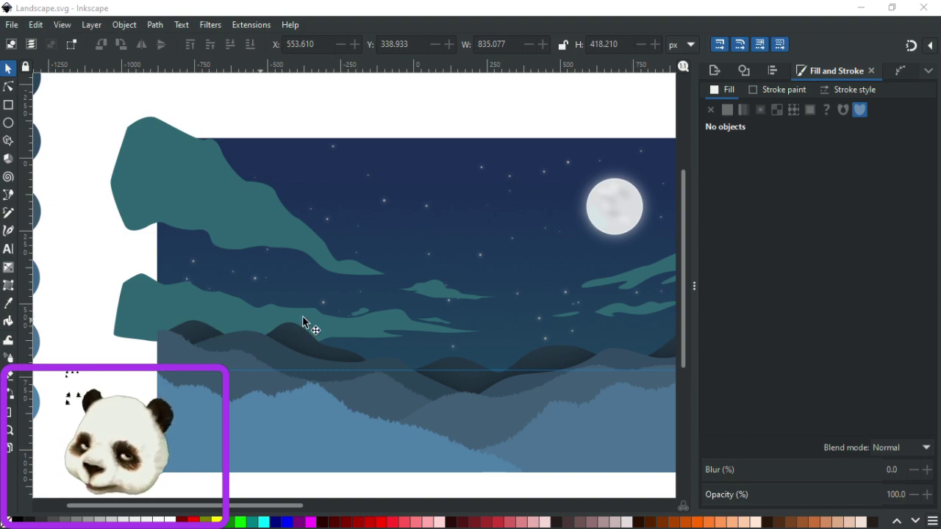
{"action": "scroll", "coordinate": [231, 337], "scroll_direction": "right", "scroll_amount": 8}
{"action": "scroll", "coordinate": [187, 368], "scroll_direction": "up", "scroll_amount": 2}
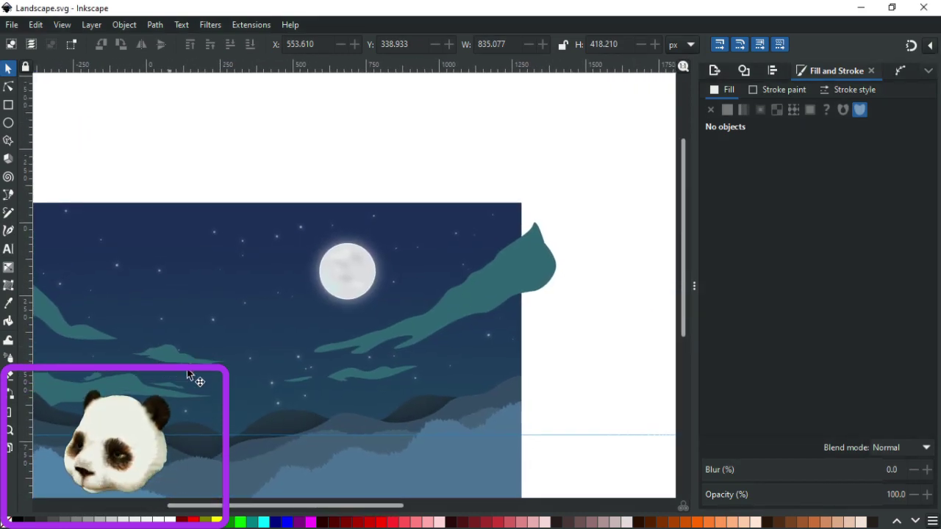
{"action": "scroll", "coordinate": [280, 367], "scroll_direction": "left", "scroll_amount": 4}
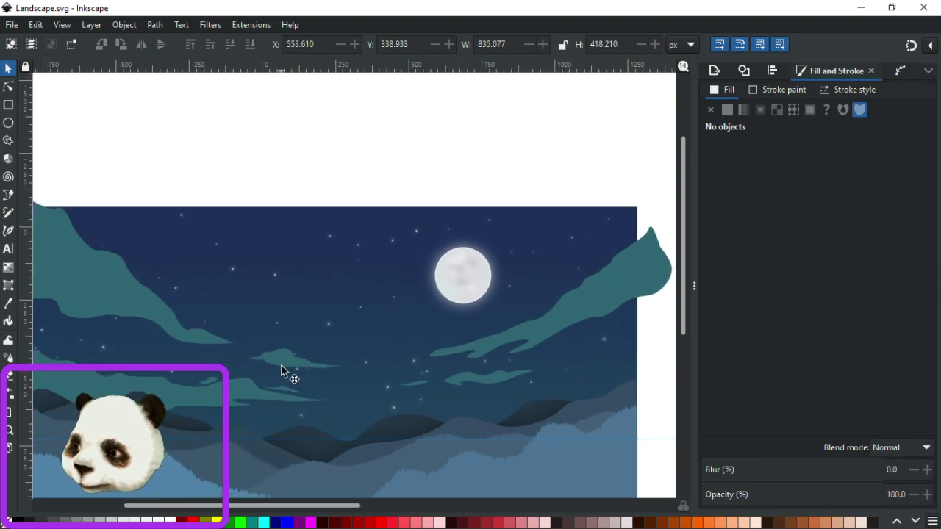
{"action": "scroll", "coordinate": [298, 374], "scroll_direction": "left", "scroll_amount": 1}
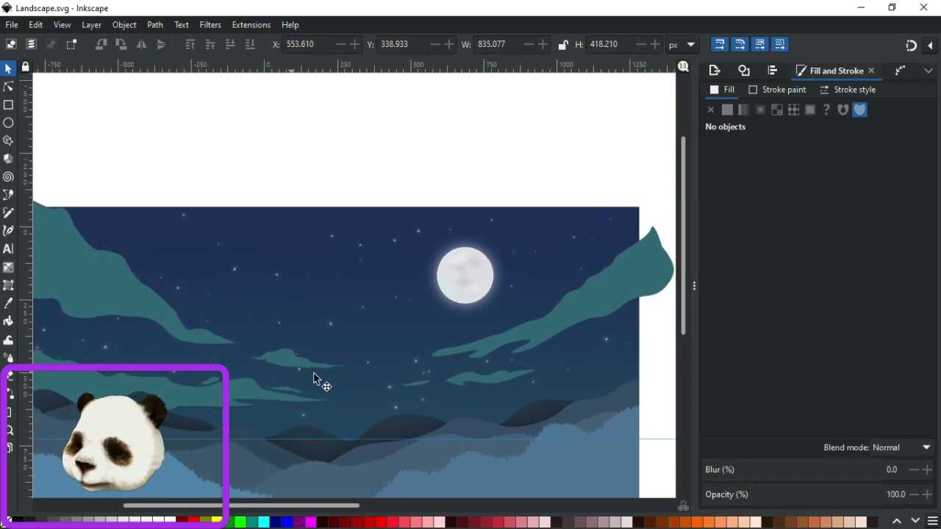
Delete the large teal cloud that extends past the scene's right edge beside the moon.
{"action": "scroll", "coordinate": [515, 444], "scroll_direction": "up", "scroll_amount": 6}
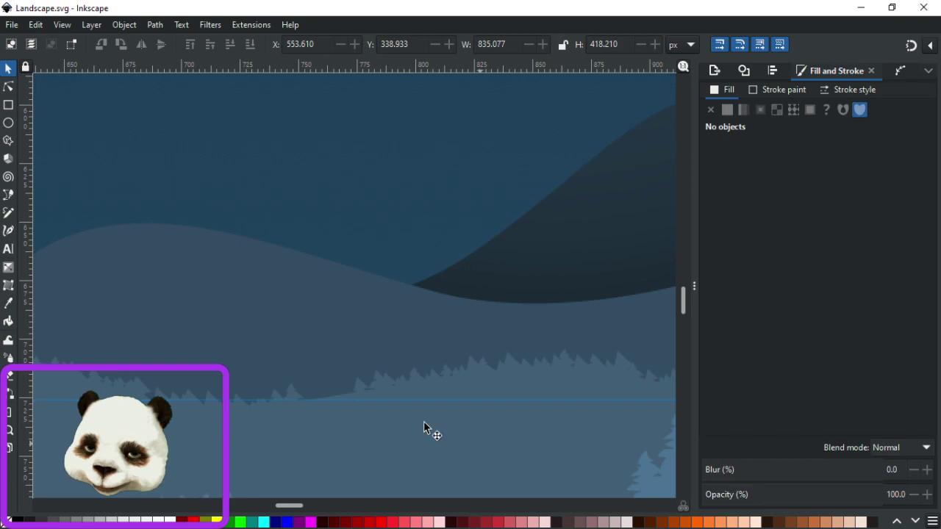
{"action": "scroll", "coordinate": [345, 410], "scroll_direction": "down", "scroll_amount": 7}
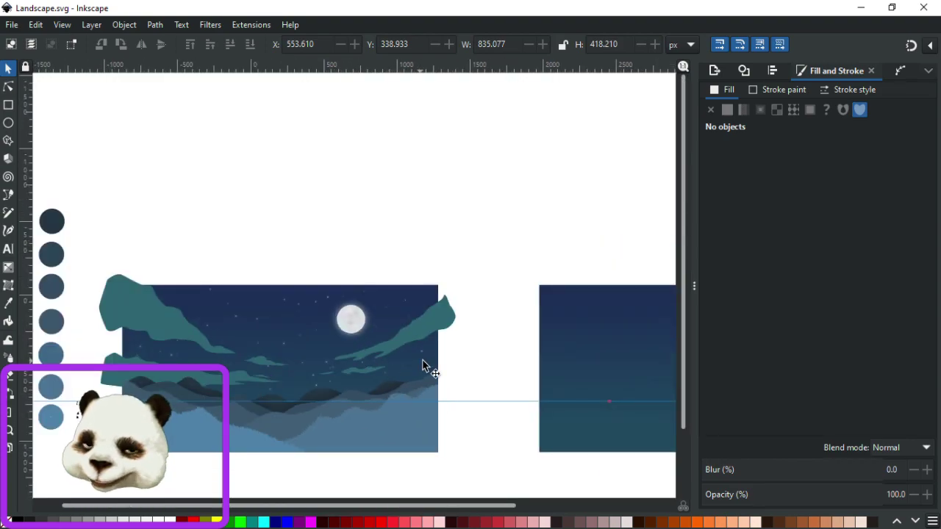
{"action": "left_click", "coordinate": [408, 342]}
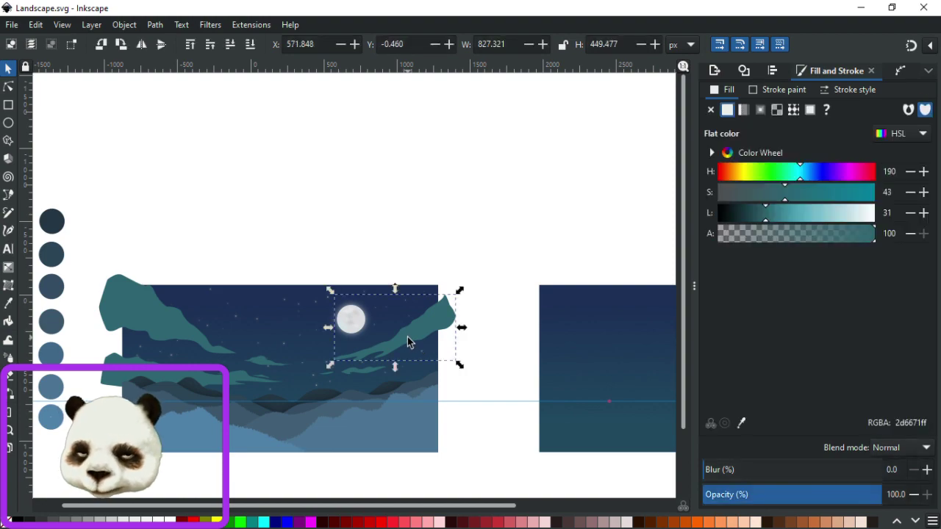
{"action": "key", "text": "Delete"}
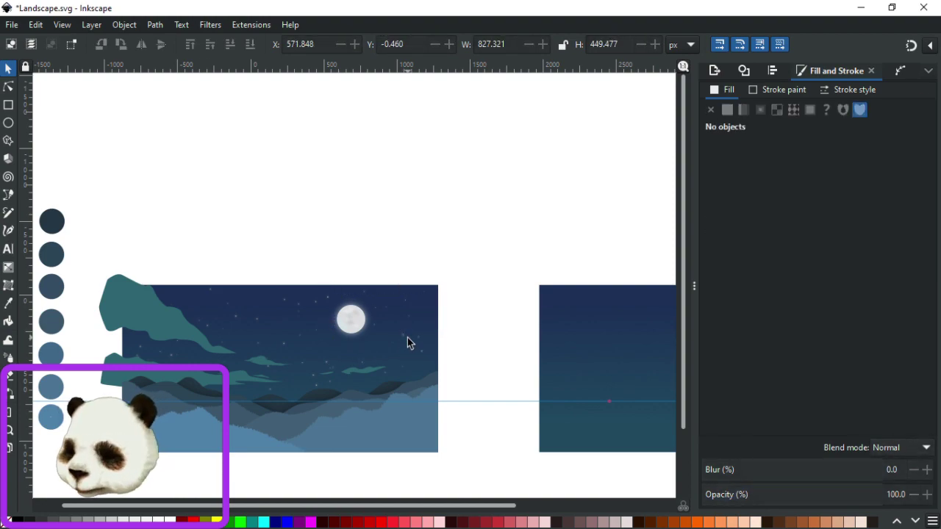
Draw a closed, wavy teal cloud with the Pen tool, rising from a narrow tip below the moon to beyond the scene's right edge.
{"action": "key", "text": "b"}
{"action": "scroll", "coordinate": [388, 369], "scroll_direction": "up", "scroll_amount": 2}
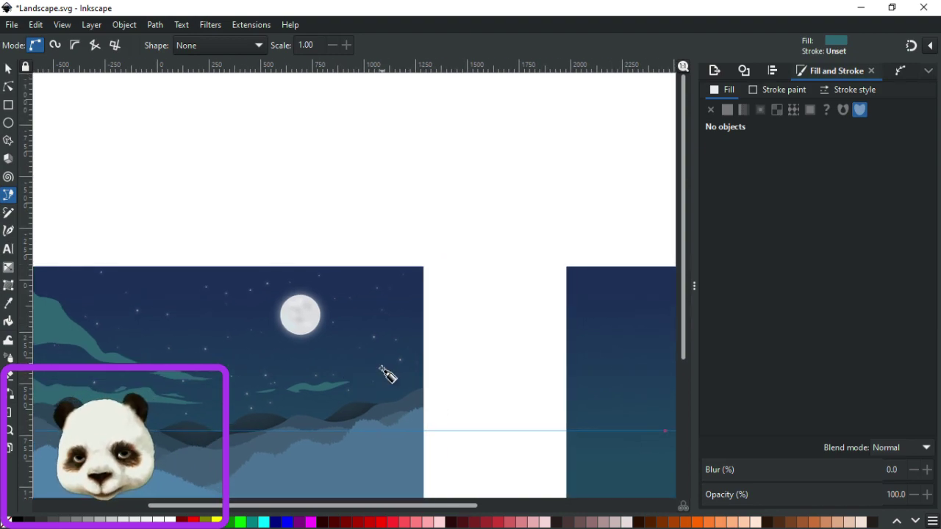
{"action": "left_click_drag", "start_coordinate": [382, 369], "coordinate": [379, 371]}
{"action": "scroll", "coordinate": [387, 371], "scroll_direction": "up", "scroll_amount": 2}
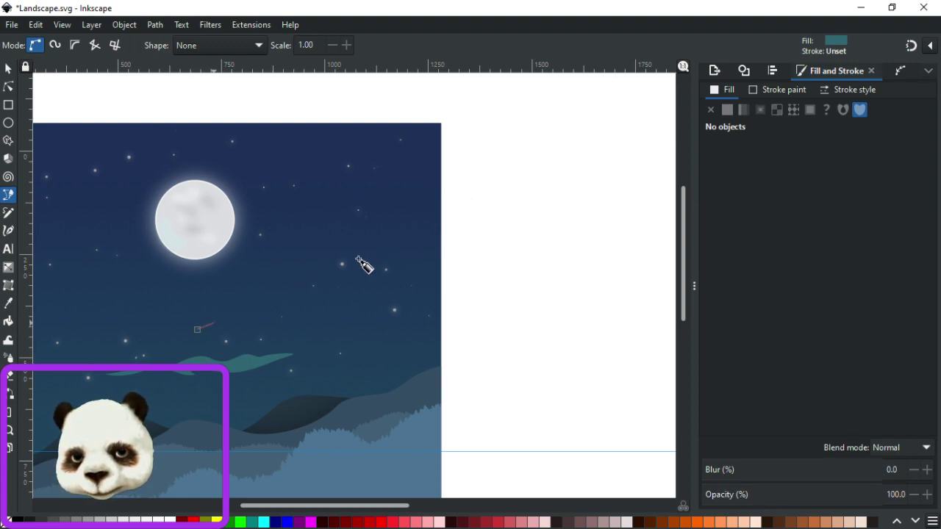
{"action": "left_click_drag", "start_coordinate": [250, 316], "coordinate": [270, 302]}
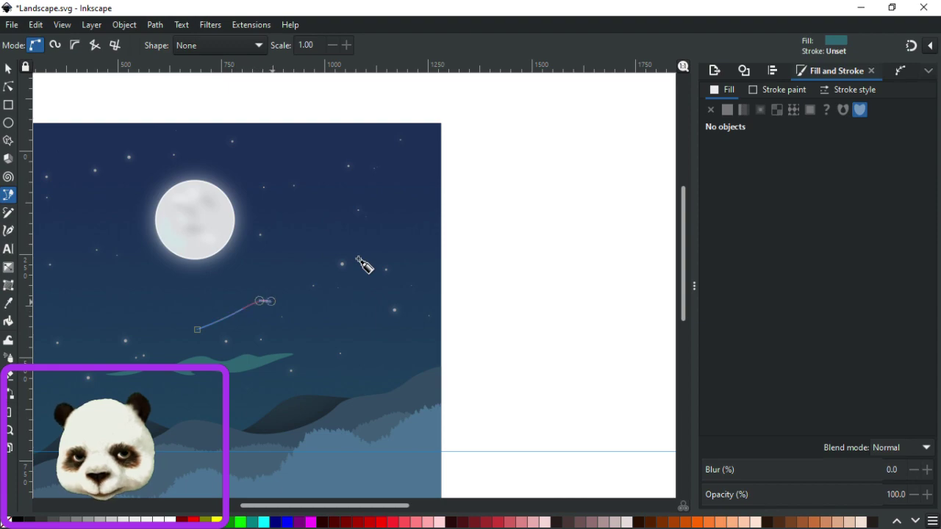
{"action": "left_click_drag", "start_coordinate": [285, 295], "coordinate": [351, 253]}
{"action": "left_click_drag", "start_coordinate": [397, 225], "coordinate": [473, 215]}
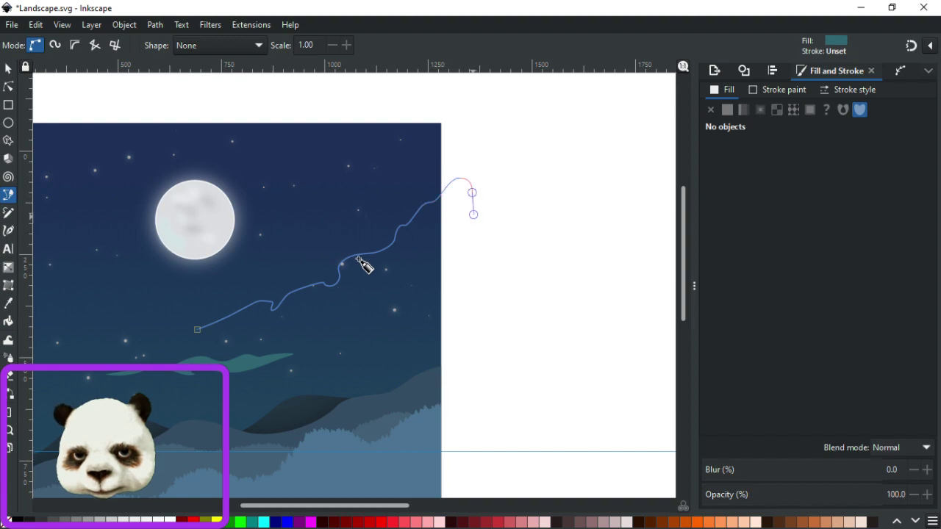
{"action": "left_click_drag", "start_coordinate": [456, 251], "coordinate": [161, 350]}
{"action": "left_click", "coordinate": [197, 330]}
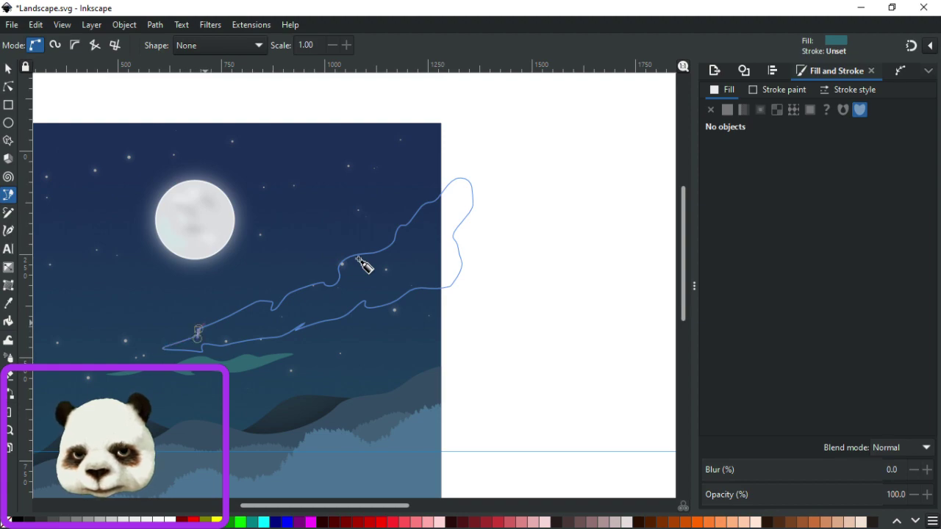
{"action": "key", "text": "Return"}
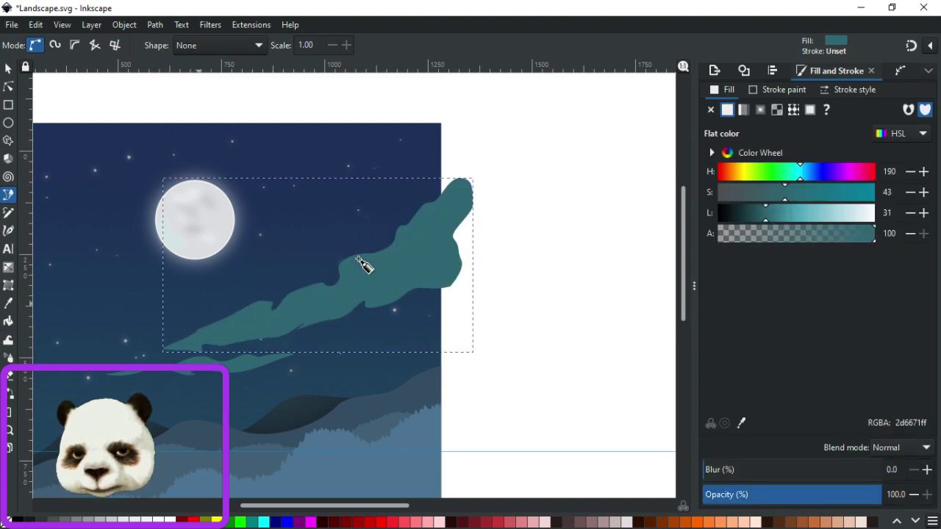
Reshape the new cloud's underside near its left tip, moving the lower-edge node to about X 788, Y 452 px.
{"action": "scroll", "coordinate": [374, 312], "scroll_direction": "up", "scroll_amount": 3}
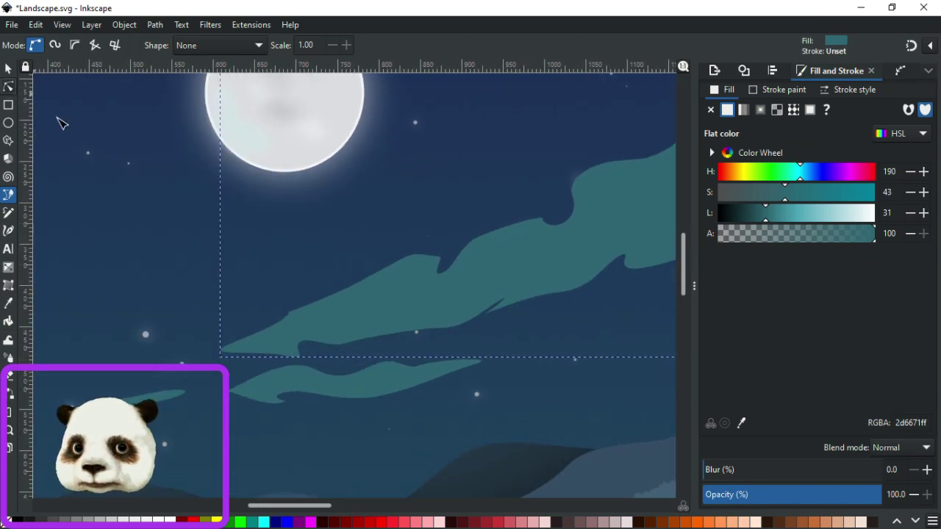
{"action": "key", "text": "n"}
{"action": "left_click", "coordinate": [300, 356]}
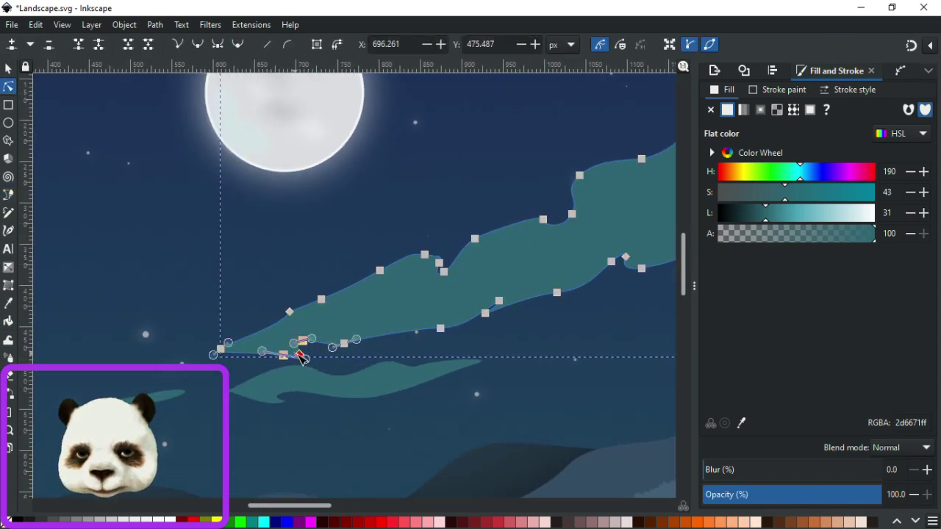
{"action": "left_click_drag", "start_coordinate": [301, 355], "coordinate": [368, 328]}
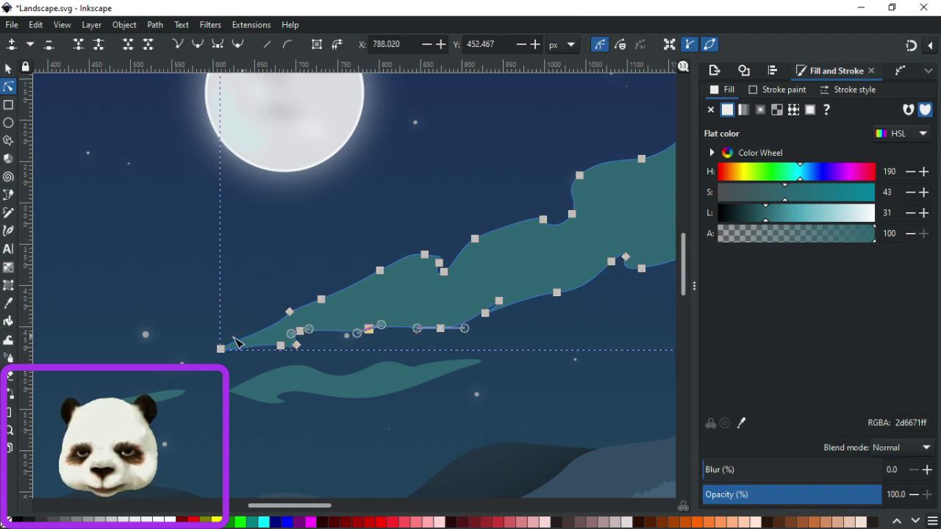
Move the new cloud's left tip node to about X 605, Y 466 px, make it a cusp, and adjust the nearby handles into a sharp point.
{"action": "mouse_move", "coordinate": [223, 349]}
{"action": "left_mouse_down"}
{"action": "mouse_move", "coordinate": [215, 336]}
{"action": "mouse_move", "coordinate": [213, 350]}
{"action": "left_mouse_up"}
{"action": "scroll", "coordinate": [217, 346], "scroll_direction": "up", "scroll_amount": 3}
{"action": "key", "text": "shift+a"}
{"action": "key", "text": "shift+c"}
{"action": "left_click_drag", "start_coordinate": [268, 376], "coordinate": [308, 325]}
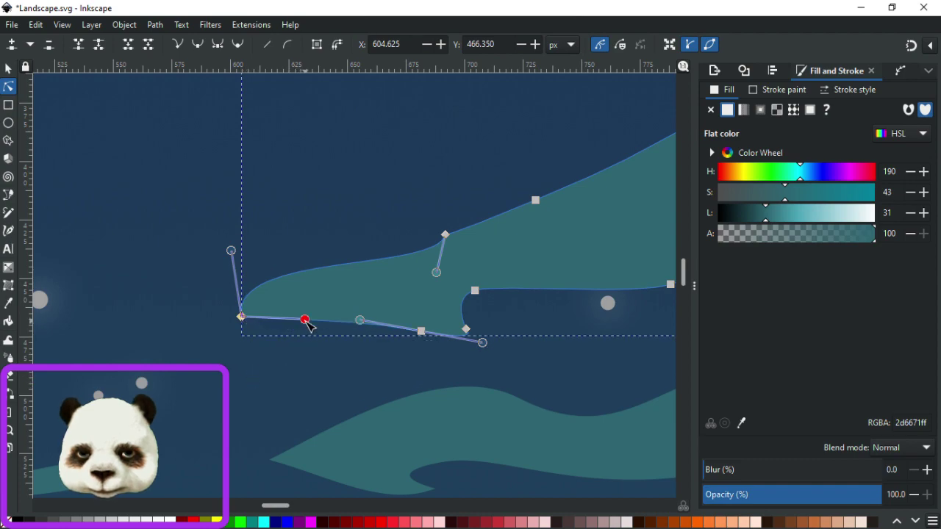
{"action": "left_click_drag", "start_coordinate": [232, 253], "coordinate": [397, 300]}
{"action": "left_click_drag", "start_coordinate": [439, 274], "coordinate": [508, 249]}
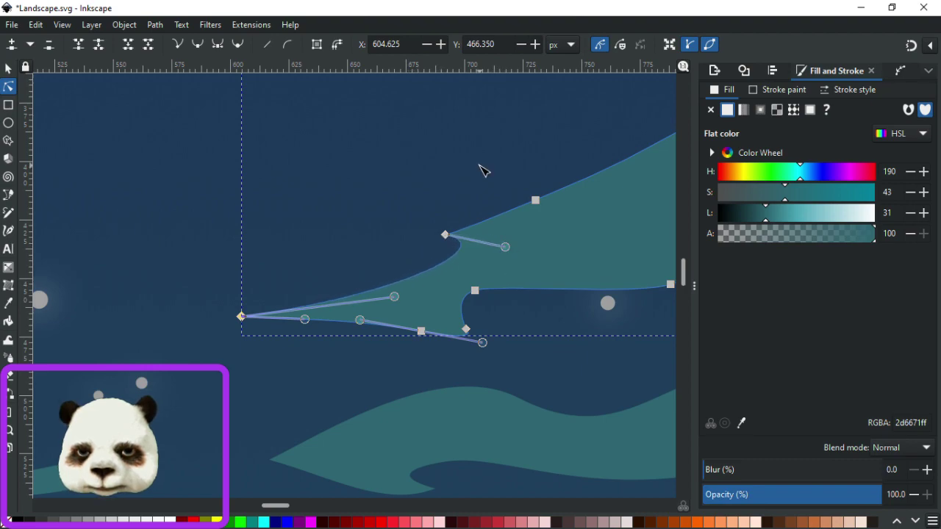
{"action": "left_click", "coordinate": [484, 171]}
Adjust the small notch on the new cloud's lower edge, placing its outer node at about X 938, Y 437 px.
{"action": "scroll", "coordinate": [487, 168], "scroll_direction": "down", "scroll_amount": 6}
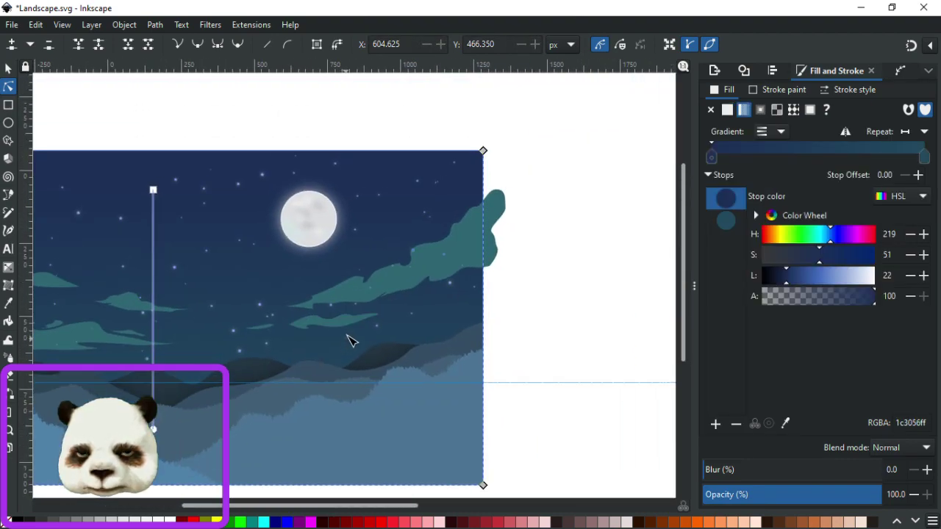
{"action": "scroll", "coordinate": [357, 319], "scroll_direction": "up", "scroll_amount": 5}
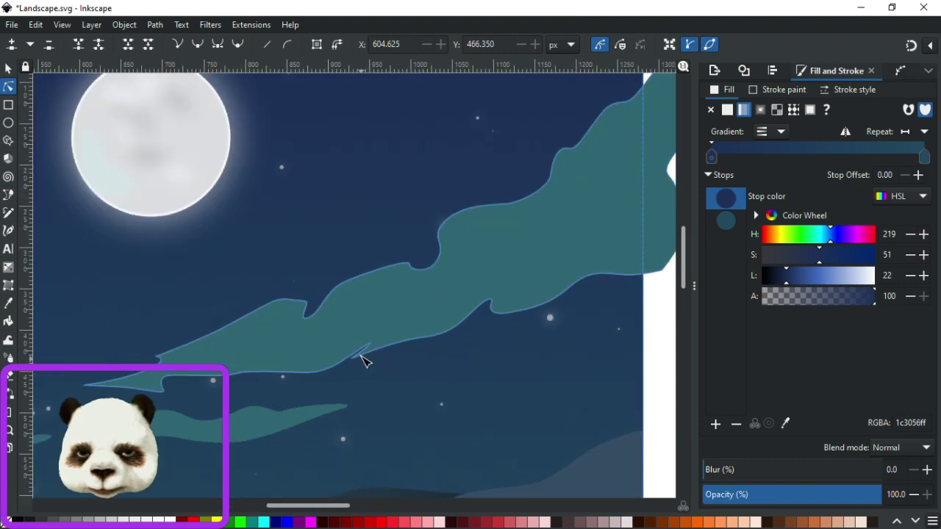
{"action": "left_click", "coordinate": [365, 360]}
{"action": "left_click", "coordinate": [358, 359]}
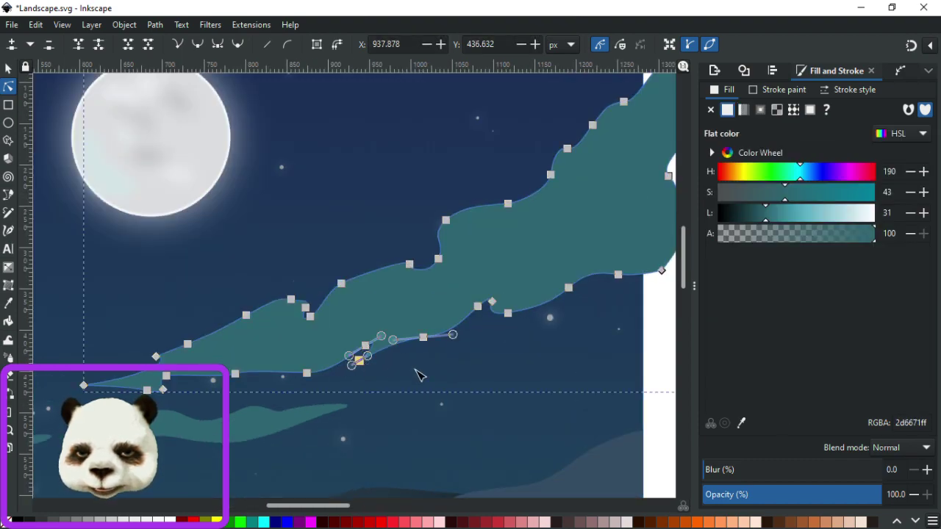
{"action": "left_click", "coordinate": [487, 331]}
{"action": "left_click_drag", "start_coordinate": [487, 331], "coordinate": [367, 390]}
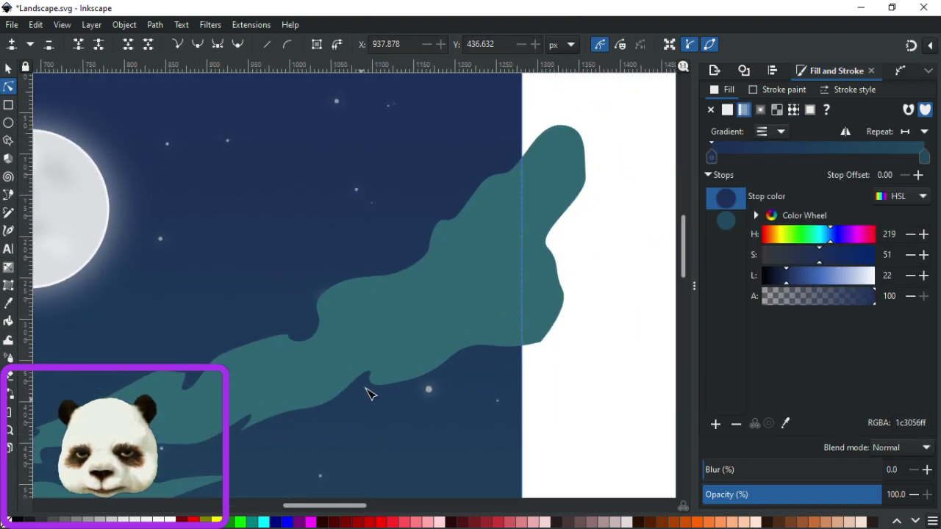
Shift the notch node on the new cloud's upper edge to about X 989, Y 318 px and refine the handle at the higher bump.
{"action": "left_click", "coordinate": [291, 344]}
{"action": "left_click", "coordinate": [281, 331]}
{"action": "left_click_drag", "start_coordinate": [236, 351], "coordinate": [247, 348]}
{"action": "key", "text": "Delete"}
{"action": "left_click", "coordinate": [324, 291]}
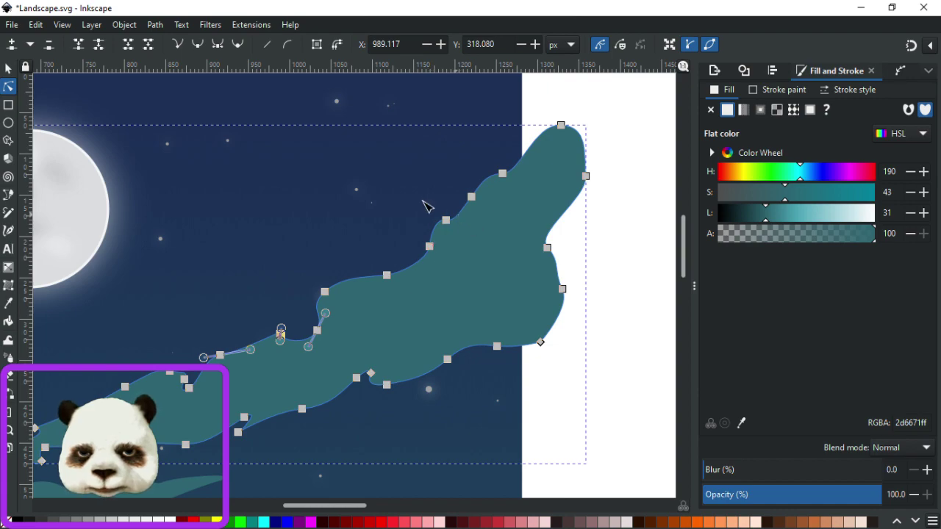
{"action": "left_click", "coordinate": [447, 220]}
{"action": "left_click_drag", "start_coordinate": [461, 228], "coordinate": [464, 222]}
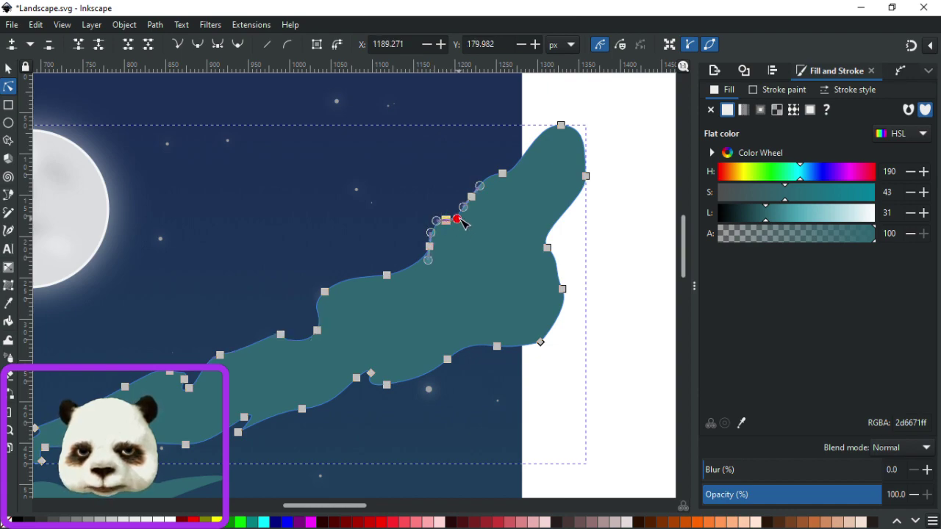
{"action": "left_click", "coordinate": [394, 190]}
Extend the new cloud's left tip outward to about X 575, Y 470 px.
{"action": "scroll", "coordinate": [441, 209], "scroll_direction": "down", "scroll_amount": 2}
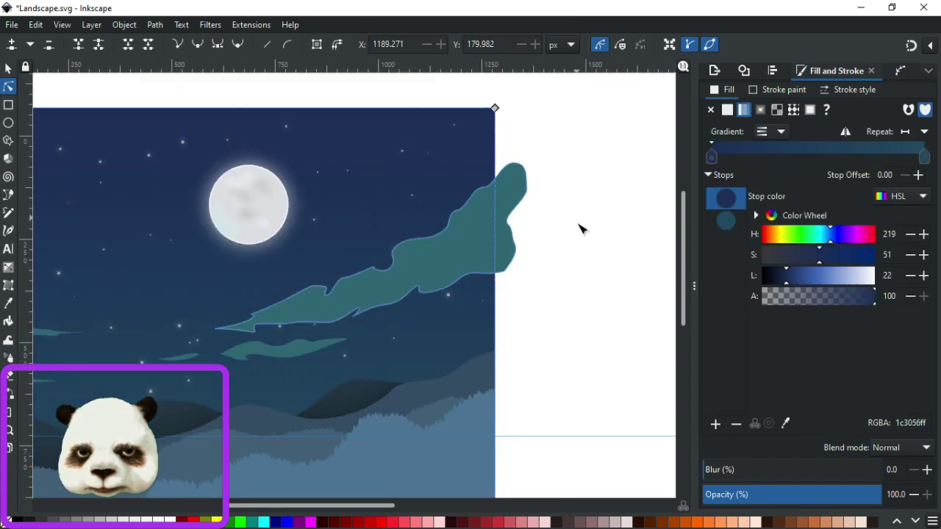
{"action": "scroll", "coordinate": [580, 235], "scroll_direction": "down", "scroll_amount": 2}
{"action": "scroll", "coordinate": [455, 270], "scroll_direction": "up", "scroll_amount": 3}
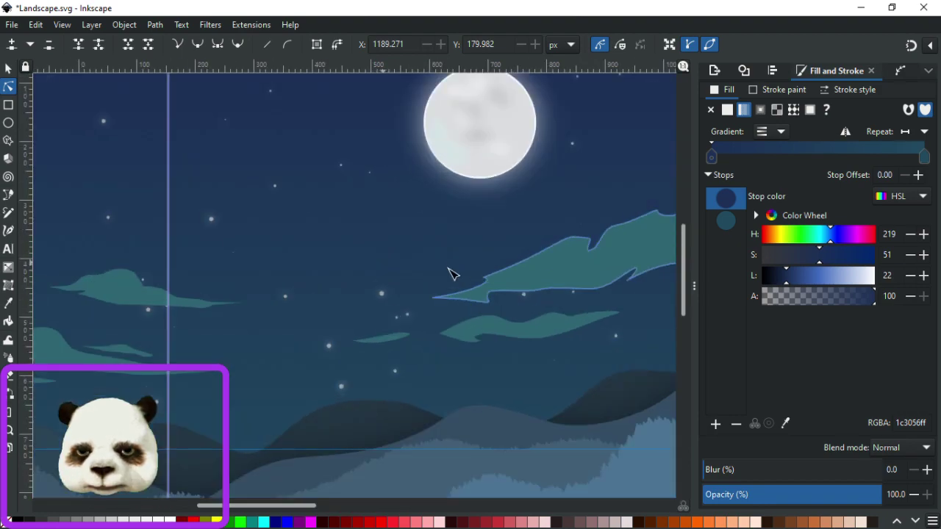
{"action": "scroll", "coordinate": [441, 316], "scroll_direction": "up", "scroll_amount": 2}
{"action": "left_click", "coordinate": [416, 314]}
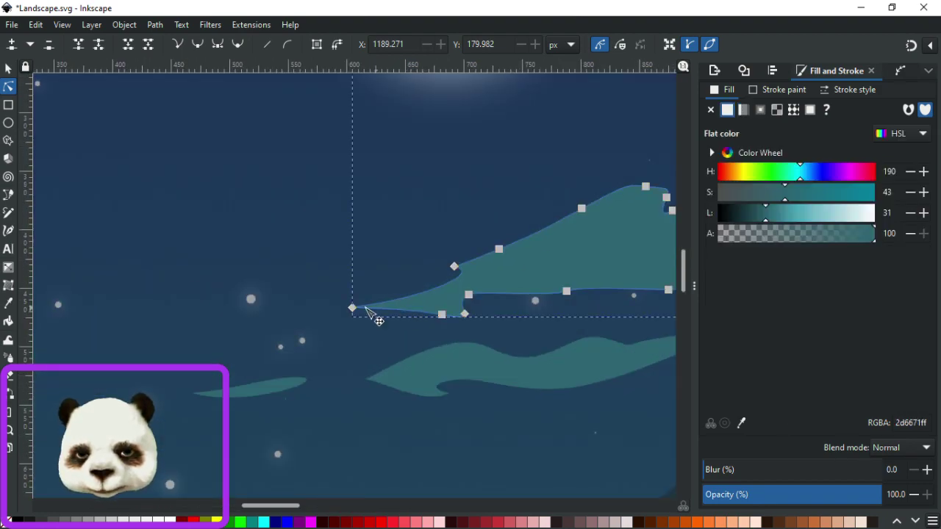
{"action": "left_click_drag", "start_coordinate": [352, 309], "coordinate": [318, 311]}
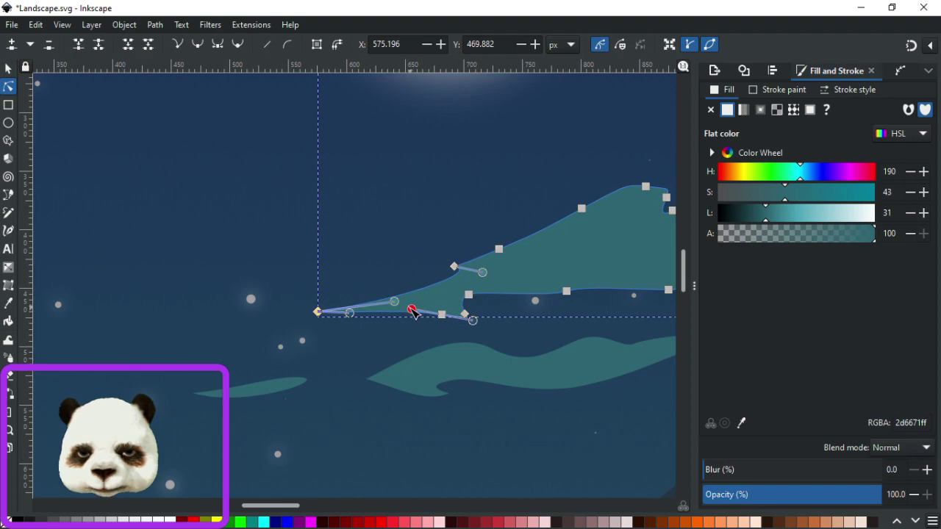
Smooth the underside behind the new cloud's left tip, setting the notch node at about X 707, Y 467 px.
{"action": "left_click", "coordinate": [458, 312]}
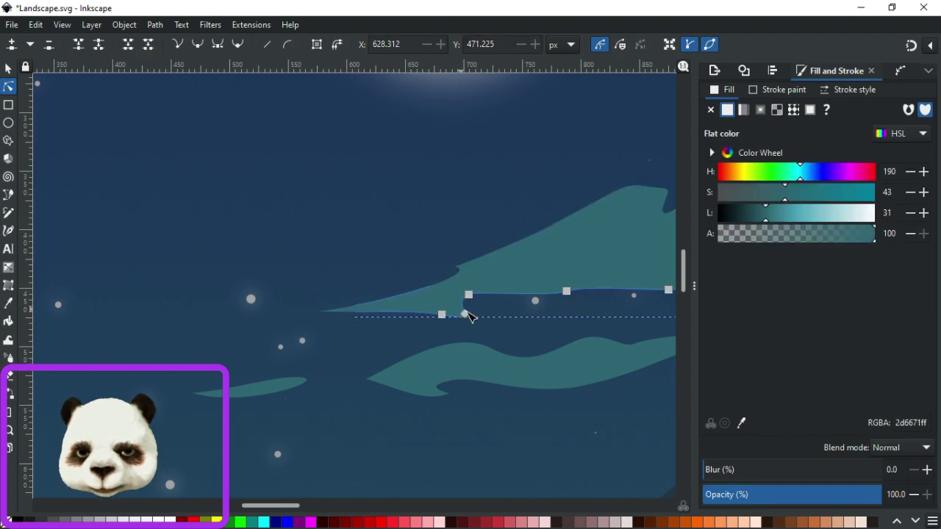
{"action": "mouse_move", "coordinate": [476, 296]}
{"action": "left_mouse_down"}
{"action": "mouse_move", "coordinate": [483, 306]}
{"action": "mouse_move", "coordinate": [468, 317]}
{"action": "mouse_move", "coordinate": [477, 314]}
{"action": "mouse_move", "coordinate": [466, 306]}
{"action": "left_mouse_up"}
{"action": "left_click", "coordinate": [514, 322]}
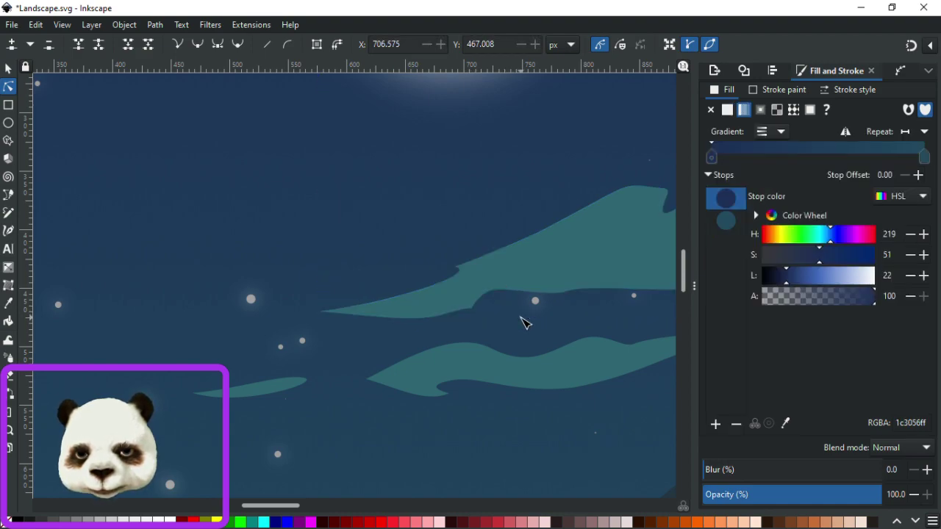
Raise the underside node near the new cloud's left tip to about X 677, Y 470 px, tilt its handles, and save the document.
{"action": "scroll", "coordinate": [596, 330], "scroll_direction": "down", "scroll_amount": 8}
{"action": "scroll", "coordinate": [412, 357], "scroll_direction": "up", "scroll_amount": 4}
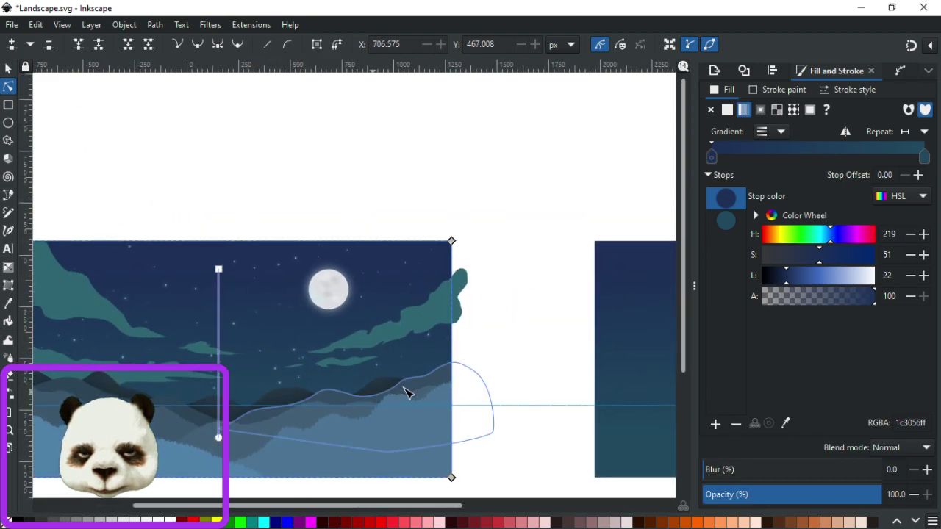
{"action": "scroll", "coordinate": [209, 337], "scroll_direction": "up", "scroll_amount": 5}
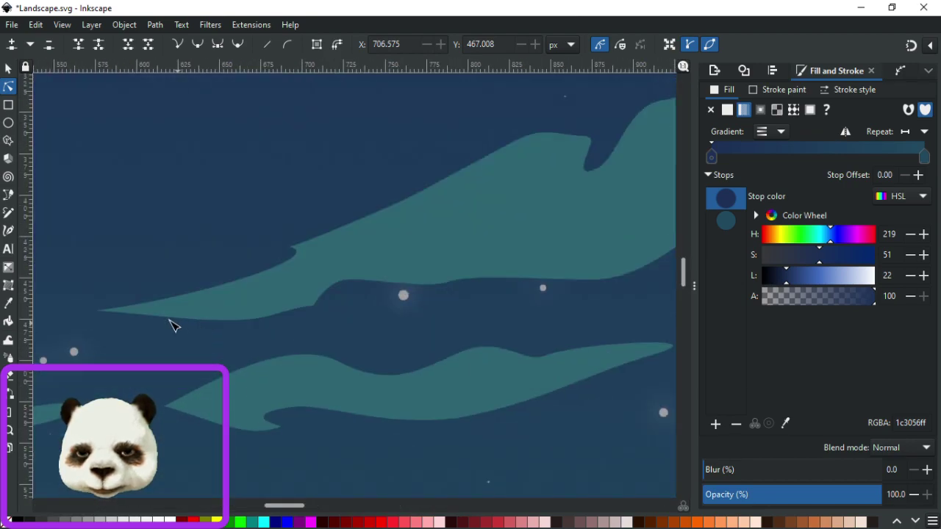
{"action": "left_click", "coordinate": [254, 321]}
{"action": "left_click", "coordinate": [272, 318]}
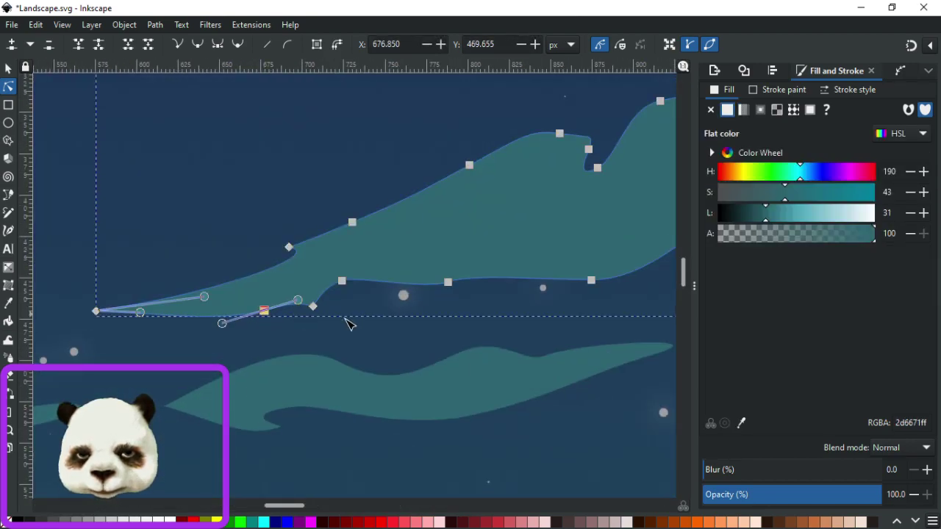
{"action": "left_click", "coordinate": [379, 327]}
{"action": "scroll", "coordinate": [382, 327], "scroll_direction": "down", "scroll_amount": 5}
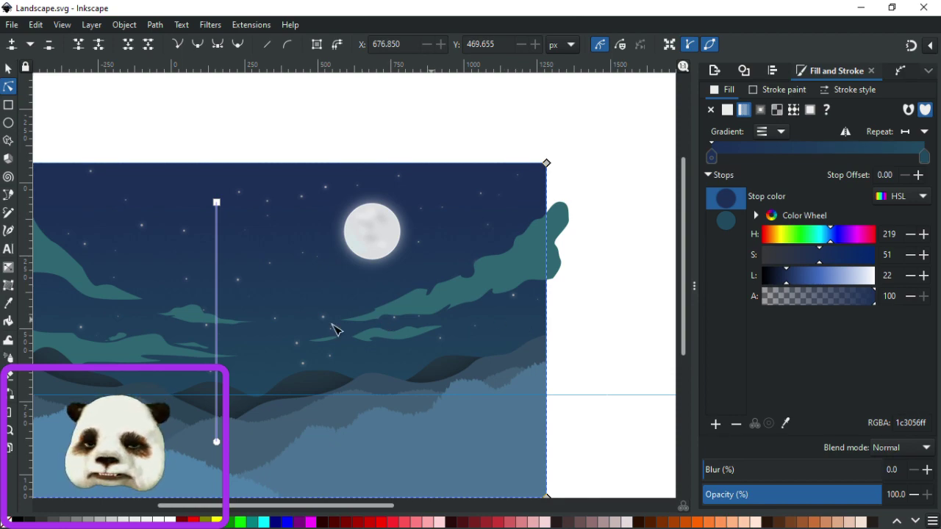
Tilt the handles of the two underside nodes on the large lower-left cloud to give its bottom edge a gentle wave.
{"action": "scroll", "coordinate": [335, 328], "scroll_direction": "up", "scroll_amount": 5}
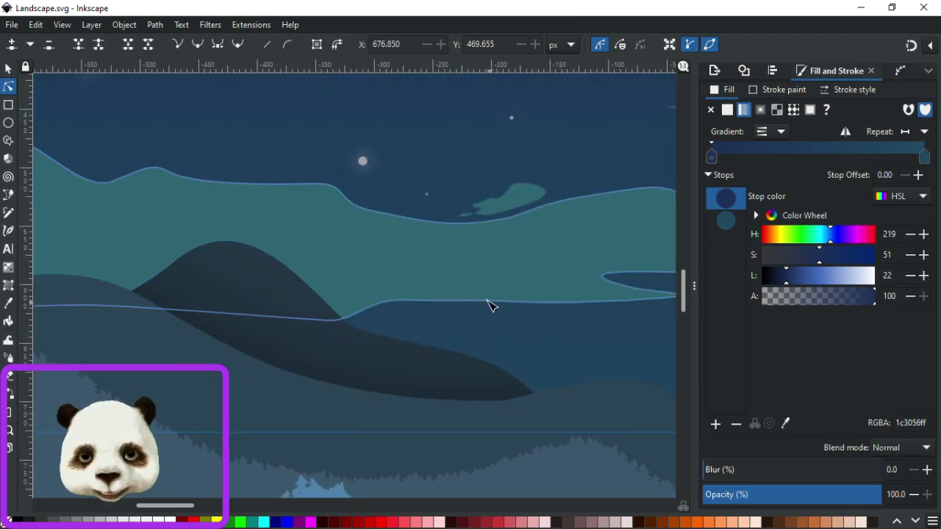
{"action": "left_click", "coordinate": [491, 306]}
{"action": "left_click", "coordinate": [435, 305]}
{"action": "left_click_drag", "start_coordinate": [441, 307], "coordinate": [466, 297]}
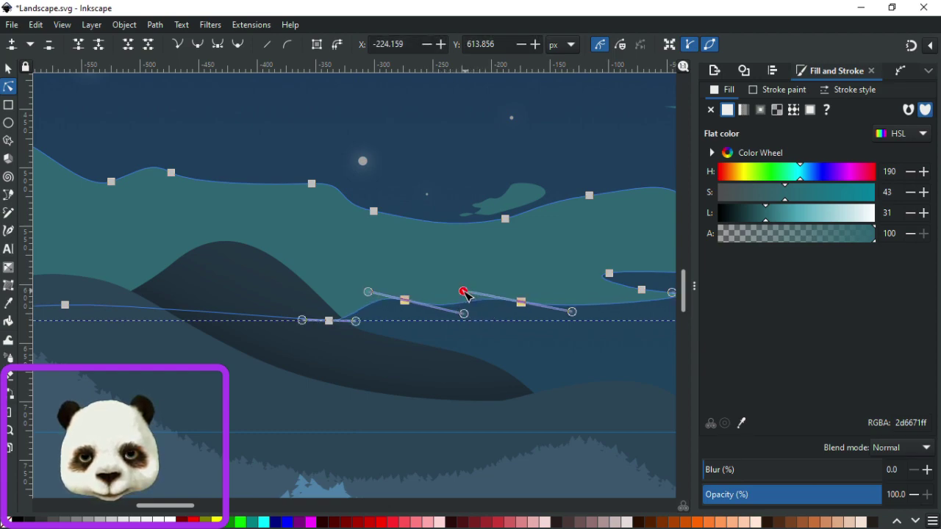
{"action": "mouse_move", "coordinate": [576, 309]}
{"action": "left_mouse_down"}
{"action": "mouse_move", "coordinate": [570, 297]}
{"action": "mouse_move", "coordinate": [577, 308]}
{"action": "left_mouse_up"}
{"action": "left_click", "coordinate": [604, 324]}
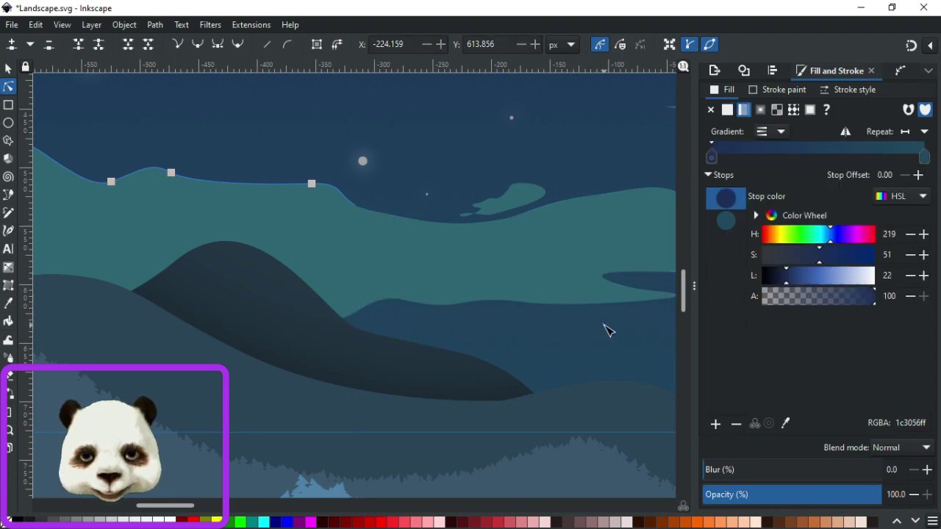
{"action": "scroll", "coordinate": [577, 326], "scroll_direction": "down", "scroll_amount": 3}
{"action": "left_click_drag", "start_coordinate": [512, 331], "coordinate": [381, 356]}
{"action": "scroll", "coordinate": [382, 361], "scroll_direction": "up", "scroll_amount": 3}
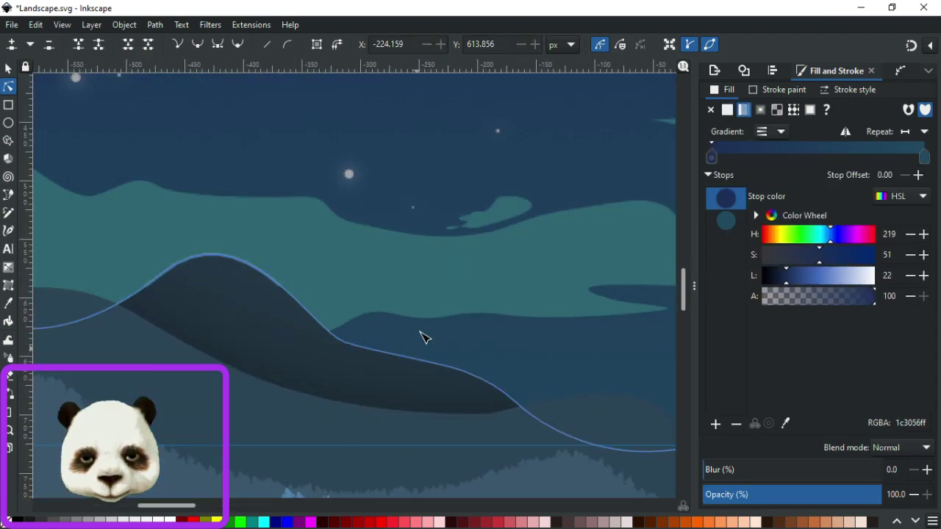
Move the underside node of the large lower-left cloud behind the dark hill, to about X -365, Y 618 px.
{"action": "left_click", "coordinate": [342, 337]}
{"action": "left_click_drag", "start_coordinate": [318, 339], "coordinate": [291, 320]}
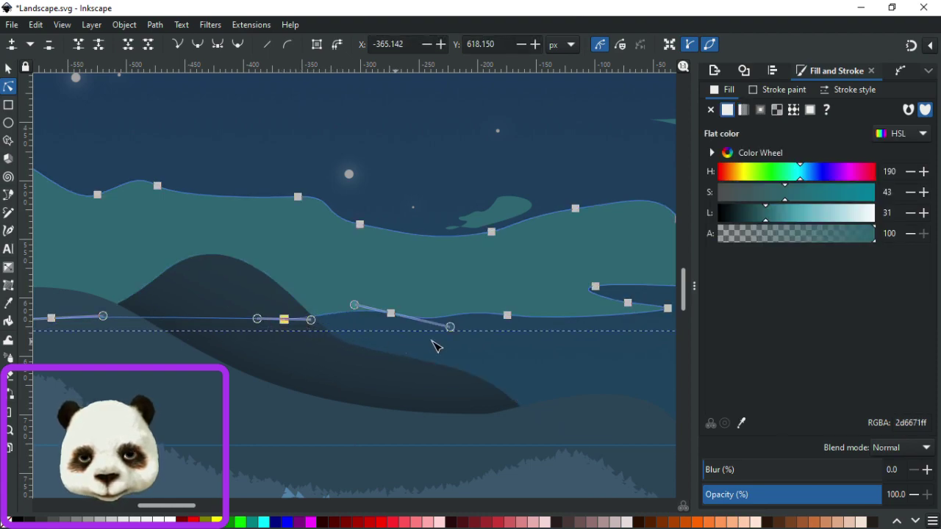
{"action": "left_click", "coordinate": [394, 309]}
{"action": "scroll", "coordinate": [441, 265], "scroll_direction": "down", "scroll_amount": 5}
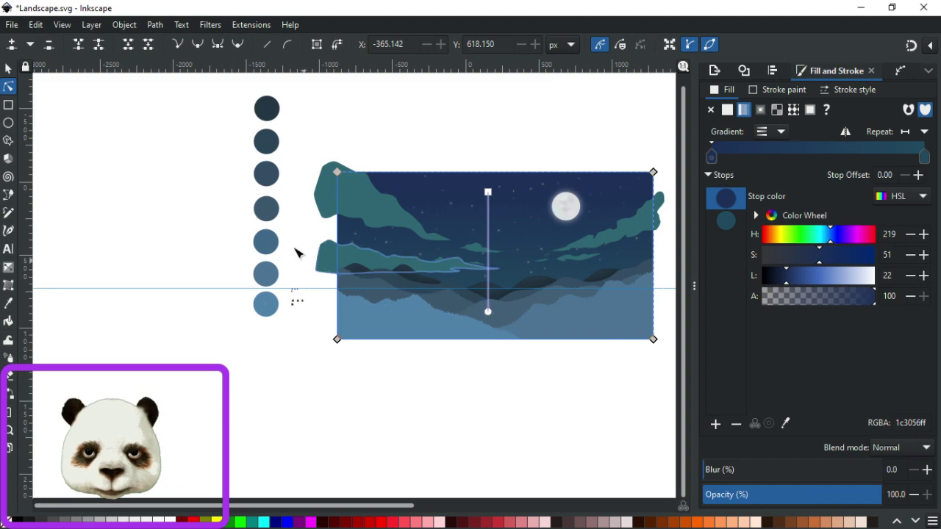
{"action": "left_click", "coordinate": [204, 212]}
Reshape the upper-left cloud's underside, setting two nodes at about X -671, Y 289 px and X -416, Y 334 px.
{"action": "left_click_drag", "start_coordinate": [377, 214], "coordinate": [100, 294]}
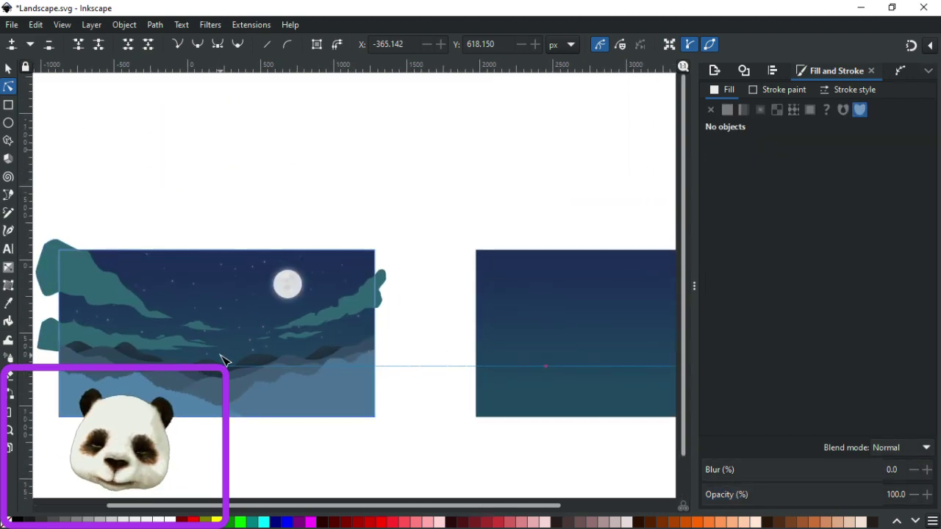
{"action": "scroll", "coordinate": [179, 377], "scroll_direction": "up", "scroll_amount": 2}
{"action": "left_click_drag", "start_coordinate": [171, 388], "coordinate": [435, 399]}
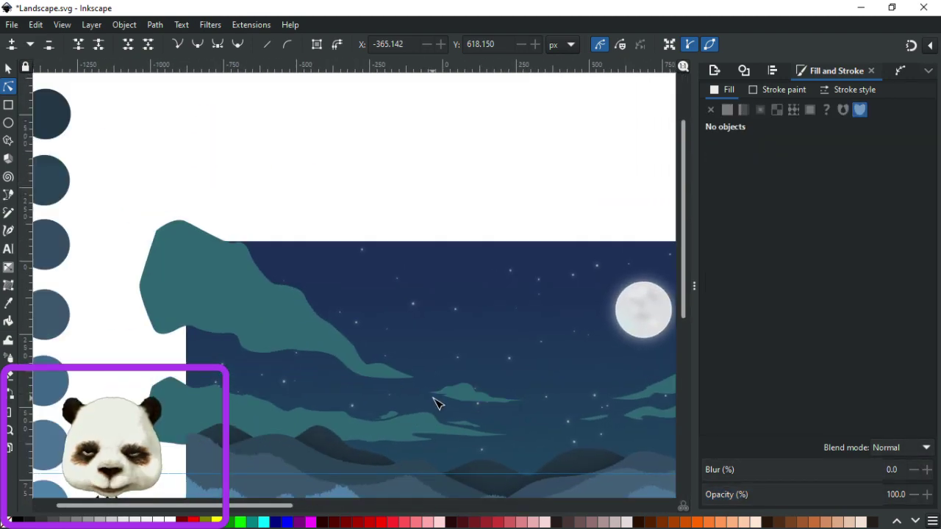
{"action": "scroll", "coordinate": [305, 369], "scroll_direction": "up", "scroll_amount": 3}
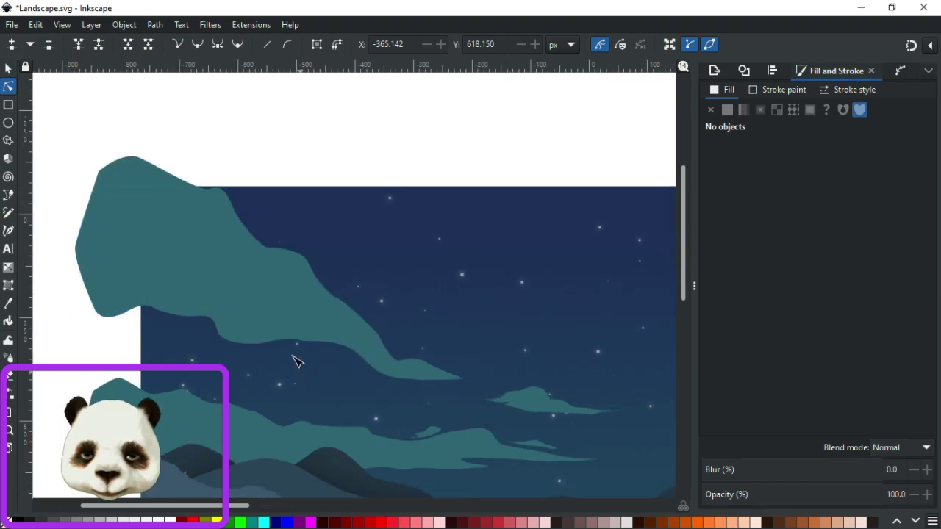
{"action": "left_click", "coordinate": [316, 343]}
{"action": "left_click_drag", "start_coordinate": [185, 319], "coordinate": [223, 330]}
{"action": "left_click", "coordinate": [433, 396]}
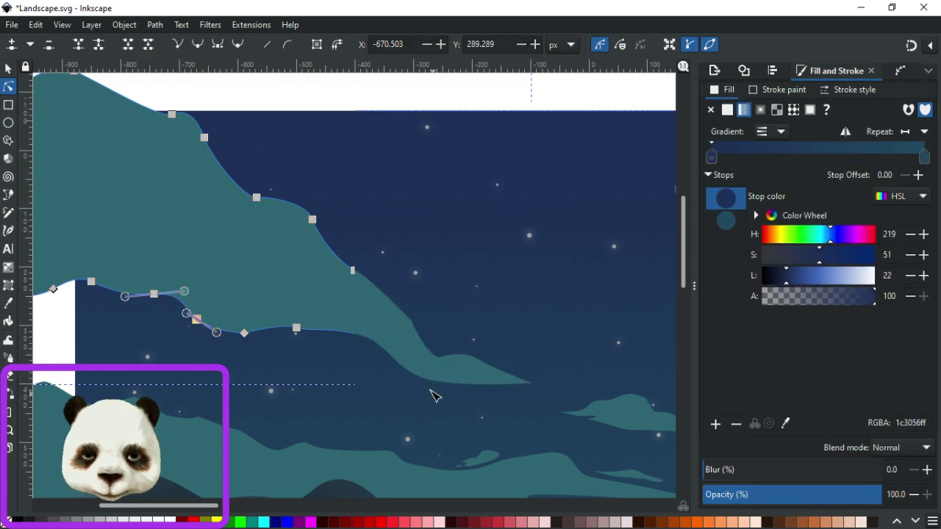
{"action": "left_click", "coordinate": [377, 350]}
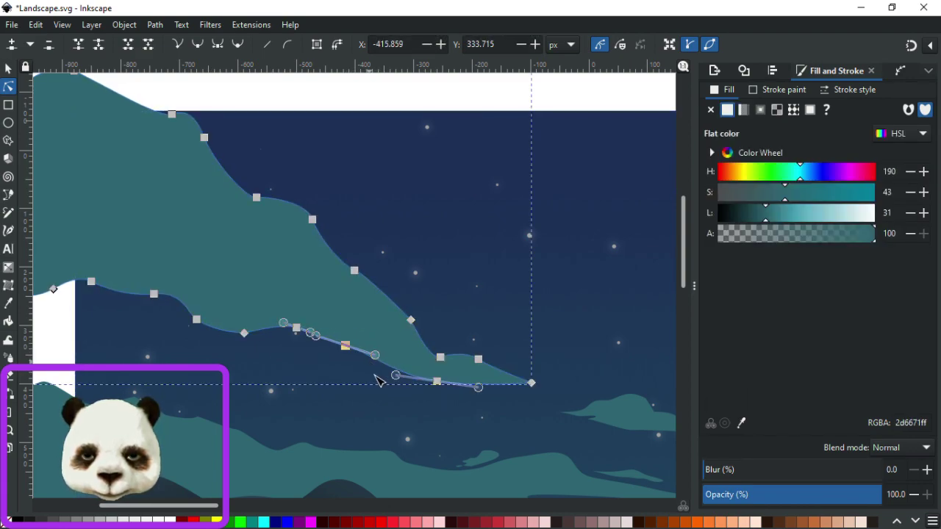
{"action": "left_click", "coordinate": [394, 385]}
Bend the upper-left cloud's upper edge inward just before the cusp node at about X -304, Y 290 px.
{"action": "left_click", "coordinate": [399, 308]}
{"action": "left_click", "coordinate": [410, 321]}
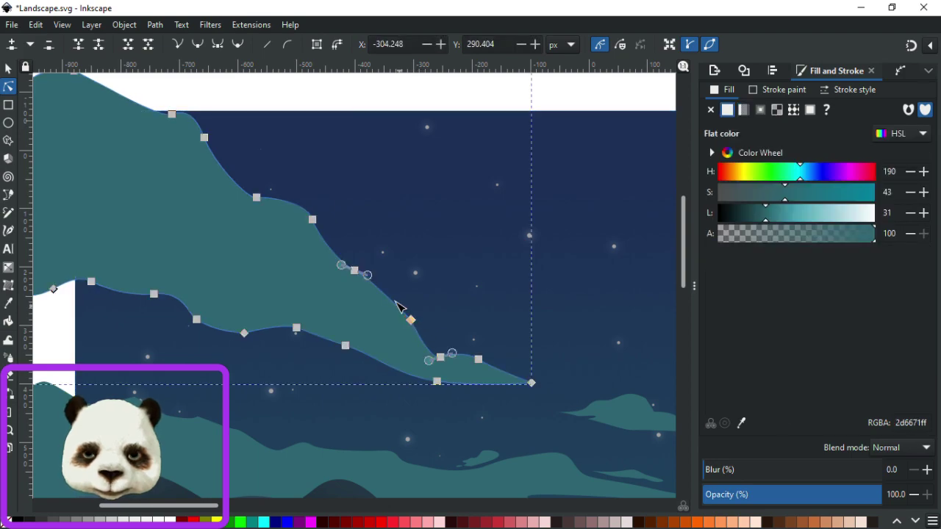
{"action": "left_click_drag", "start_coordinate": [403, 308], "coordinate": [388, 278]}
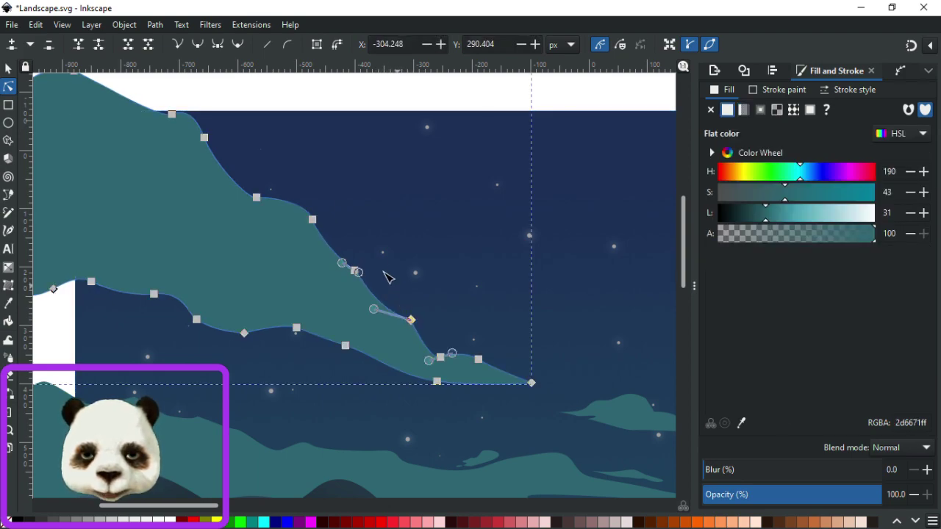
Reshape the top of the upper-left cloud's upper edge by shifting three nodes leftward, the lowest to about X -595, Y 57 px.
{"action": "left_click", "coordinate": [235, 171]}
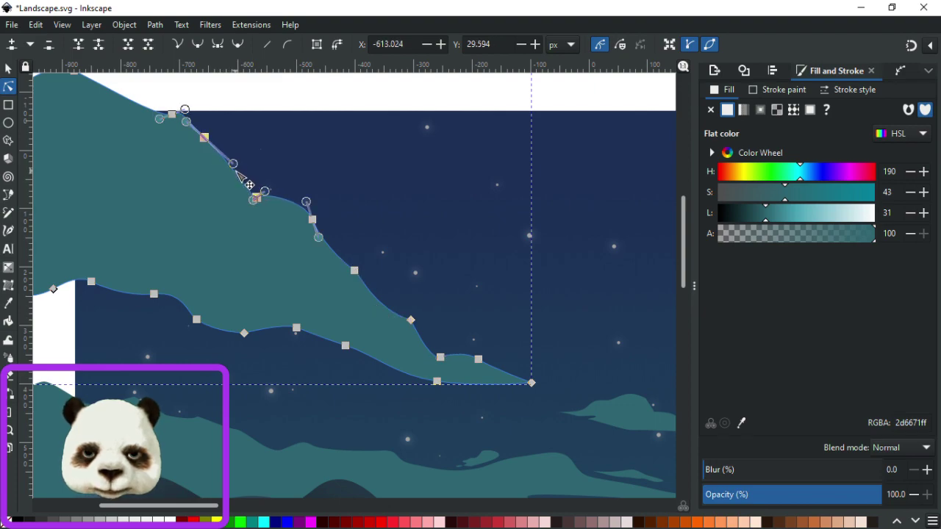
{"action": "left_click", "coordinate": [336, 179]}
{"action": "left_click", "coordinate": [266, 205]}
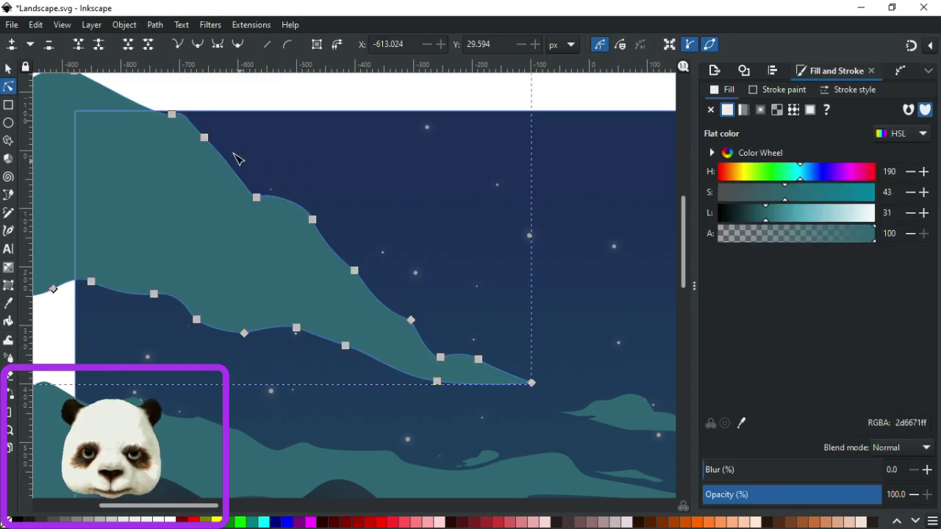
{"action": "left_click_drag", "start_coordinate": [171, 114], "coordinate": [126, 95]}
{"action": "left_click_drag", "start_coordinate": [203, 137], "coordinate": [182, 140]}
{"action": "left_click_drag", "start_coordinate": [211, 169], "coordinate": [190, 170]}
{"action": "left_click_drag", "start_coordinate": [254, 197], "coordinate": [241, 183]}
{"action": "left_click", "coordinate": [335, 184]}
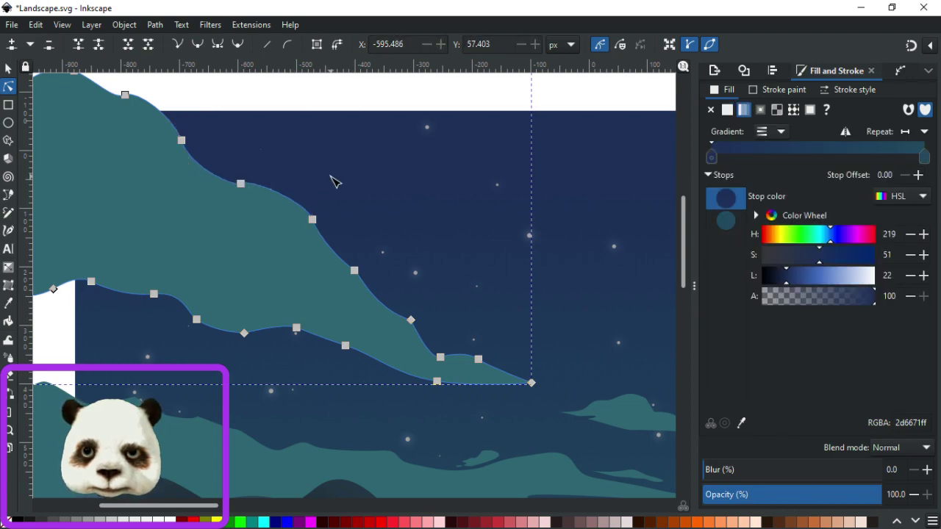
Add nodes to the small bump near the upper-left cloud's right tip and form a notch at about X -234, Y 355 px.
{"action": "scroll", "coordinate": [368, 186], "scroll_direction": "down", "scroll_amount": 3}
{"action": "scroll", "coordinate": [380, 271], "scroll_direction": "up", "scroll_amount": 3}
{"action": "scroll", "coordinate": [309, 321], "scroll_direction": "up", "scroll_amount": 2}
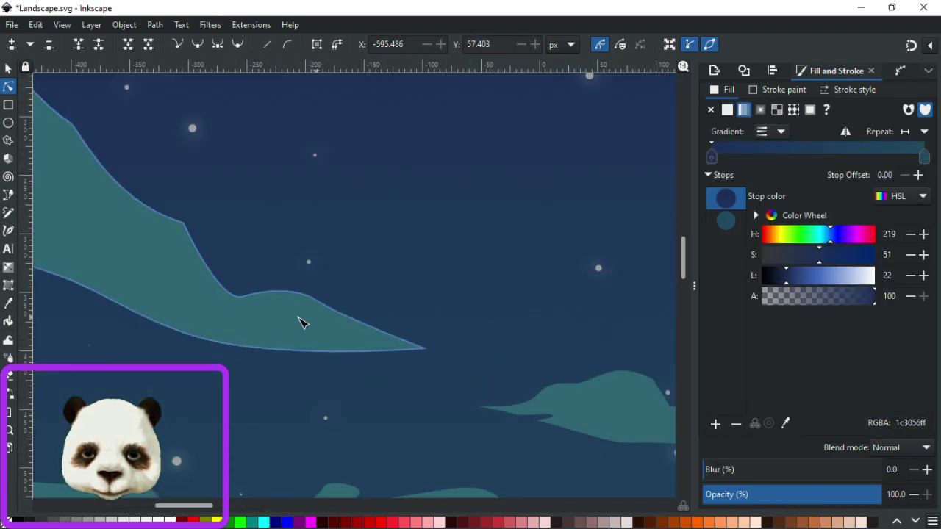
{"action": "left_click", "coordinate": [269, 303]}
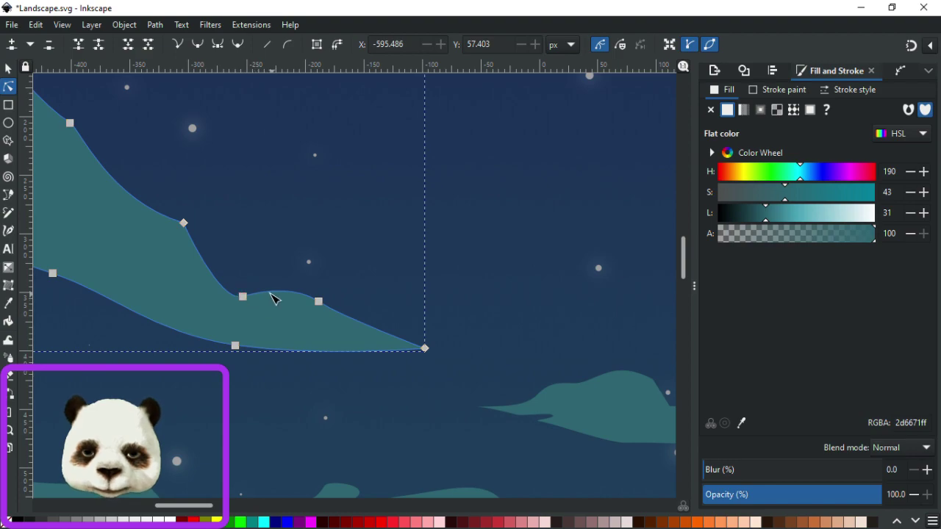
{"action": "left_click", "coordinate": [272, 296]}
{"action": "scroll", "coordinate": [257, 311], "scroll_direction": "up", "scroll_amount": 4}
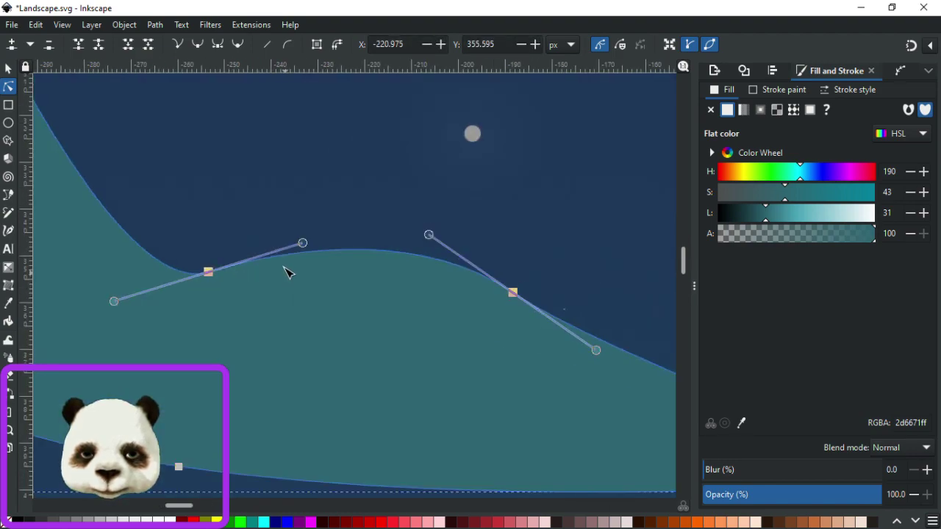
{"action": "double_click", "coordinate": [290, 255]}
{"action": "left_click_drag", "start_coordinate": [268, 261], "coordinate": [300, 279]}
{"action": "double_click", "coordinate": [257, 264]}
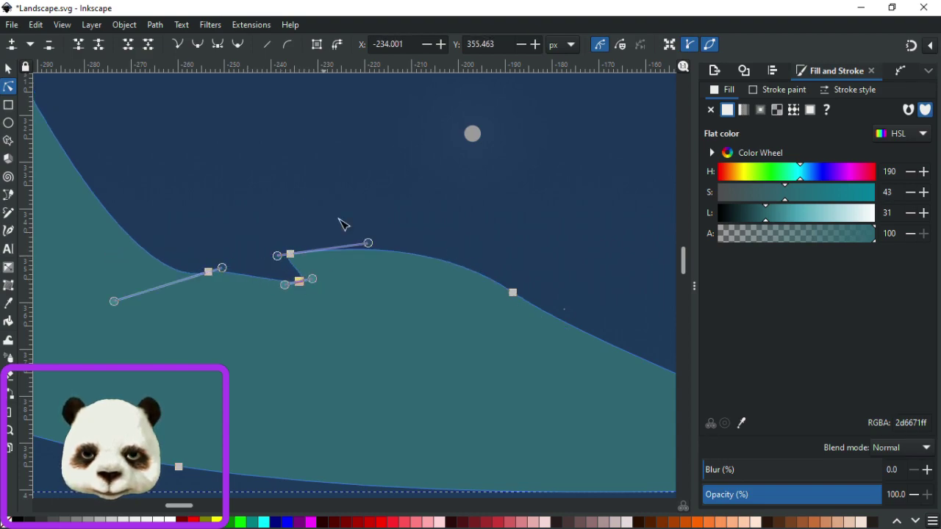
Move the upper-edge node just left of the new notch to about X -266, Y 345 px.
{"action": "left_click", "coordinate": [355, 206]}
{"action": "scroll", "coordinate": [357, 204], "scroll_direction": "down", "scroll_amount": 1}
{"action": "scroll", "coordinate": [465, 202], "scroll_direction": "down", "scroll_amount": 3}
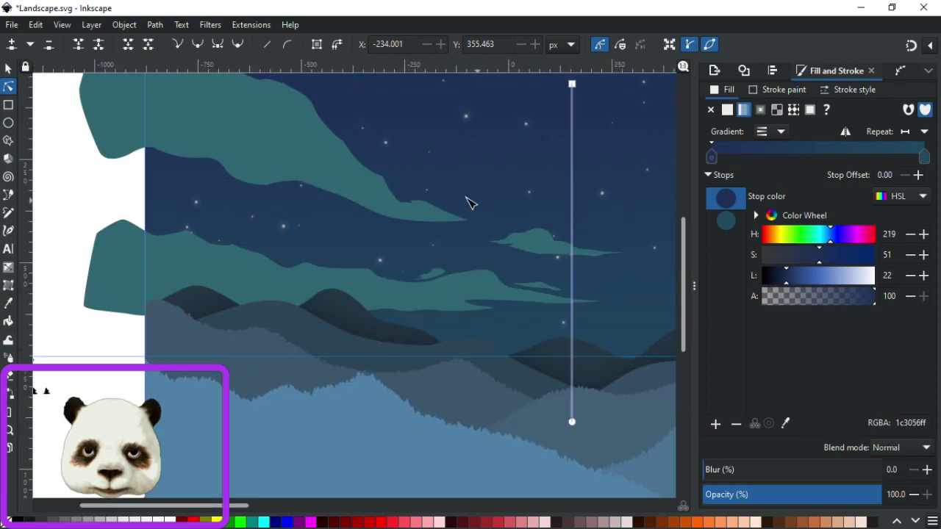
{"action": "scroll", "coordinate": [389, 196], "scroll_direction": "up", "scroll_amount": 3}
{"action": "left_click", "coordinate": [247, 272]}
{"action": "left_click_drag", "start_coordinate": [227, 274], "coordinate": [187, 252]}
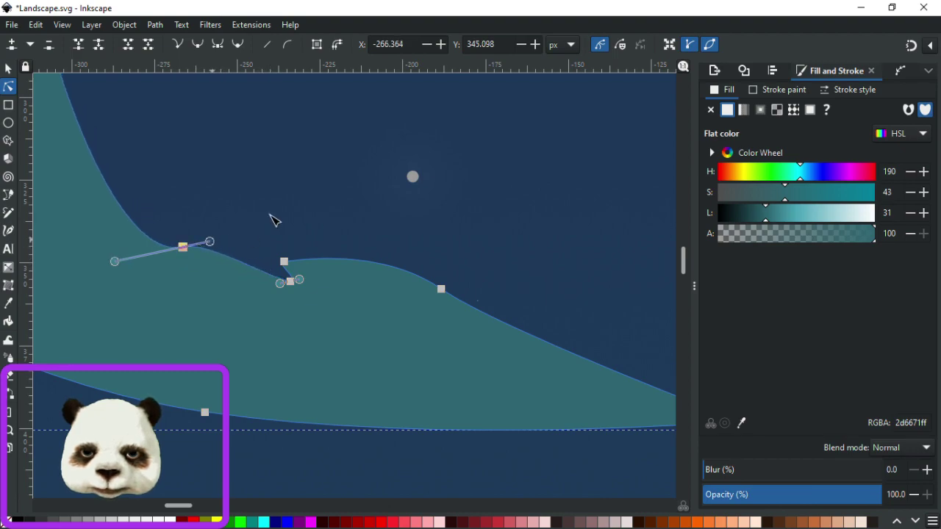
{"action": "left_click", "coordinate": [335, 216]}
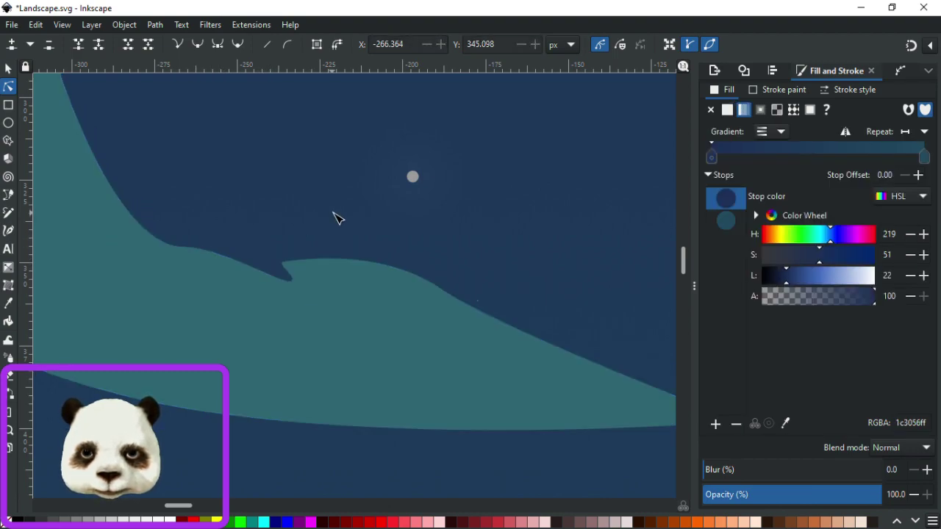
Raise the upper-left cloud's underside cusp to about X -615, Y 259 px and the adjacent left node to about X -679, Y 277 px.
{"action": "scroll", "coordinate": [390, 225], "scroll_direction": "down", "scroll_amount": 6}
{"action": "left_click_drag", "start_coordinate": [246, 219], "coordinate": [304, 313]}
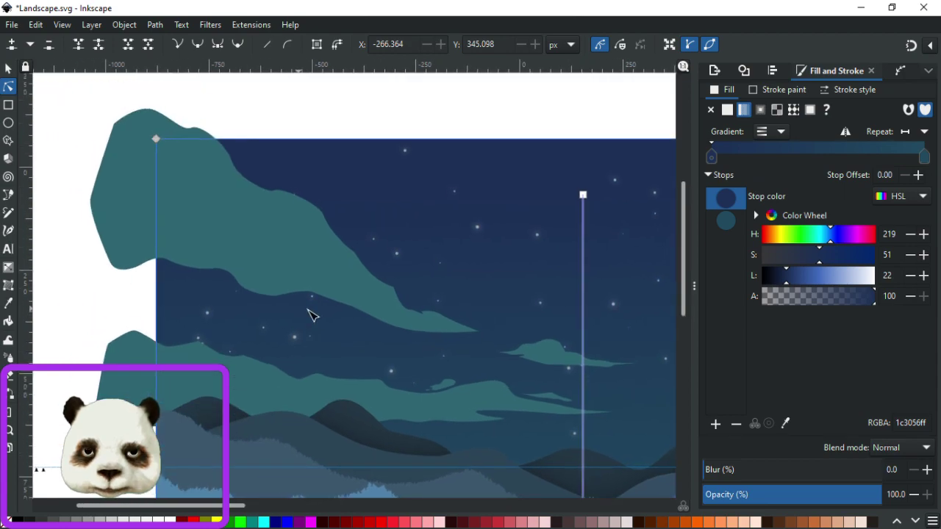
{"action": "scroll", "coordinate": [304, 306], "scroll_direction": "up", "scroll_amount": 4}
{"action": "left_click", "coordinate": [248, 295]}
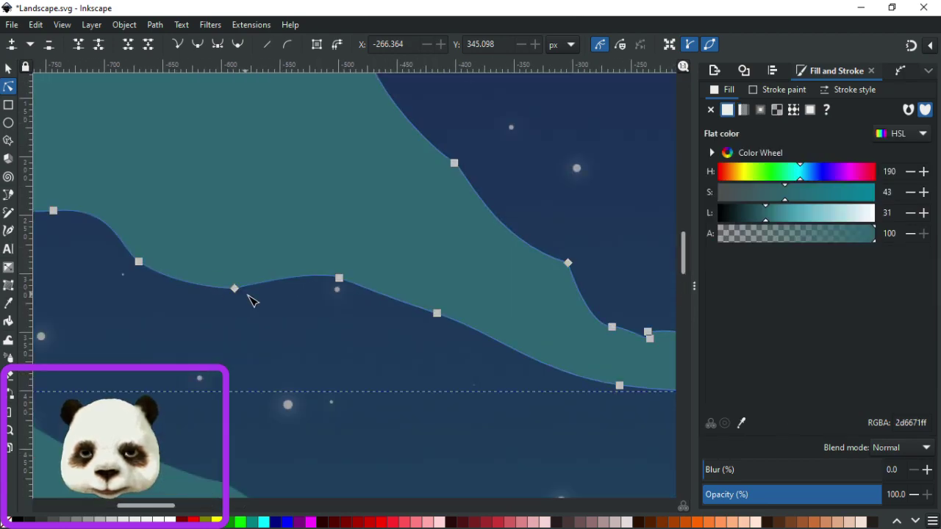
{"action": "left_click_drag", "start_coordinate": [237, 293], "coordinate": [241, 282]}
{"action": "left_click", "coordinate": [232, 301]}
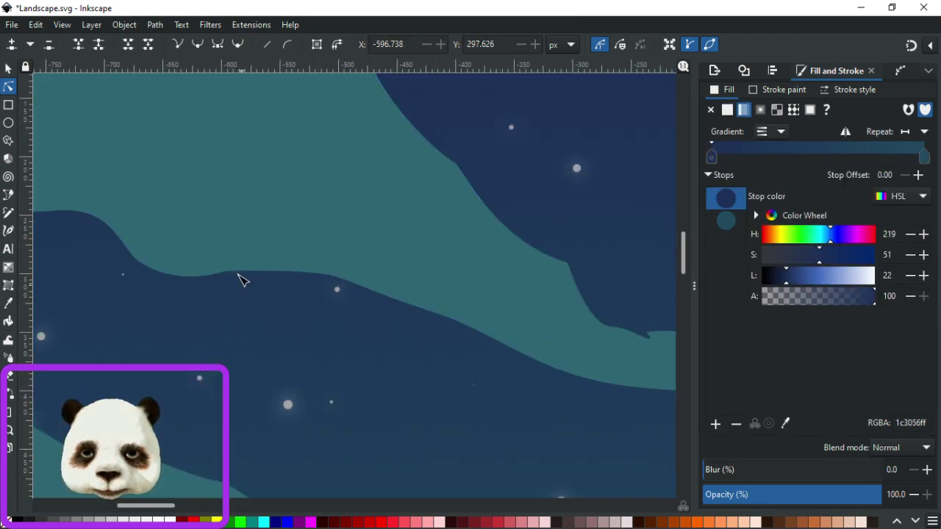
{"action": "left_click", "coordinate": [227, 272]}
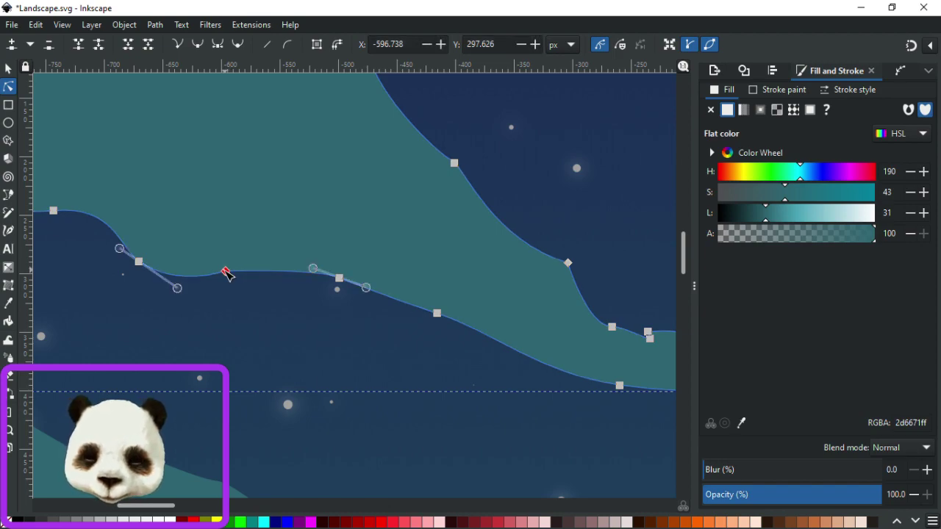
{"action": "left_click_drag", "start_coordinate": [227, 274], "coordinate": [206, 230]}
{"action": "left_click_drag", "start_coordinate": [181, 283], "coordinate": [205, 268]}
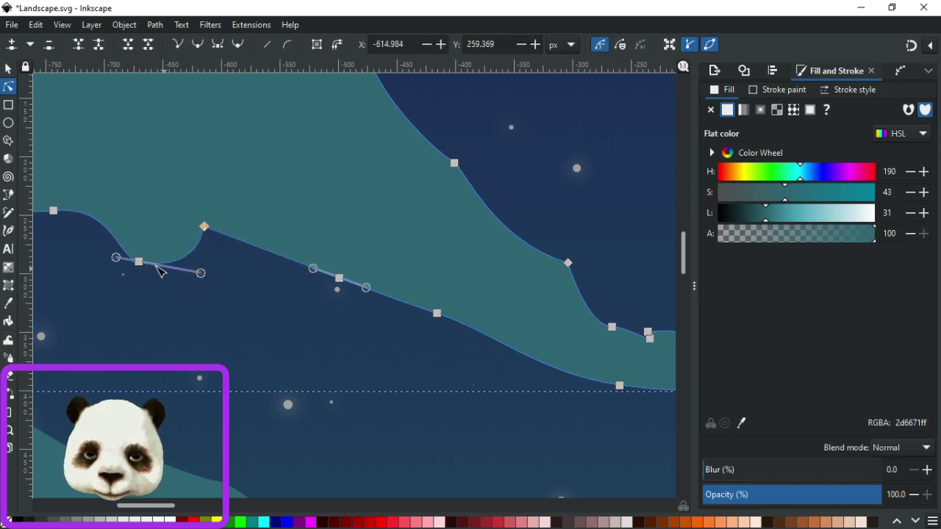
{"action": "left_click_drag", "start_coordinate": [137, 259], "coordinate": [130, 245]}
{"action": "left_click", "coordinate": [242, 286]}
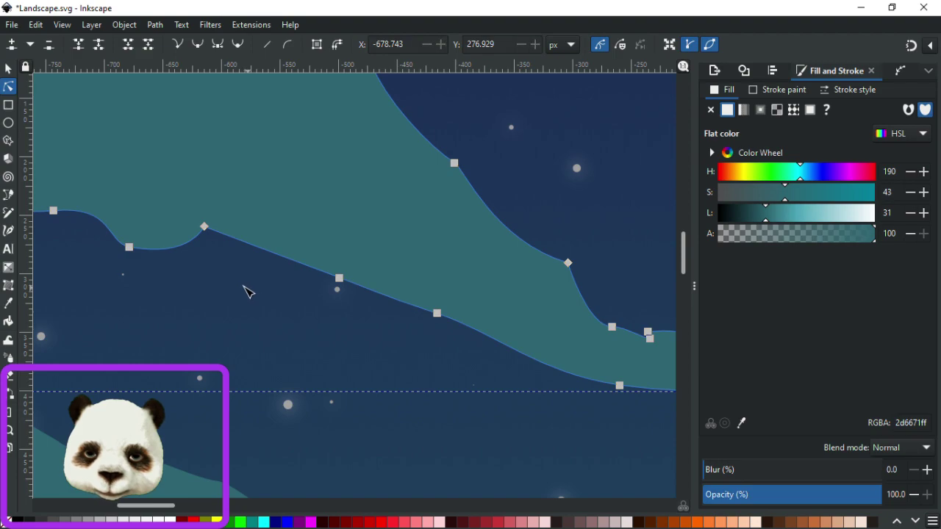
Shift the underside node right of the cusp to about X -555, Y 283 px to round that stretch.
{"action": "left_click", "coordinate": [245, 287]}
{"action": "left_click", "coordinate": [339, 283]}
{"action": "left_click", "coordinate": [342, 281]}
{"action": "left_click_drag", "start_coordinate": [338, 281], "coordinate": [298, 261]}
{"action": "left_click", "coordinate": [302, 290]}
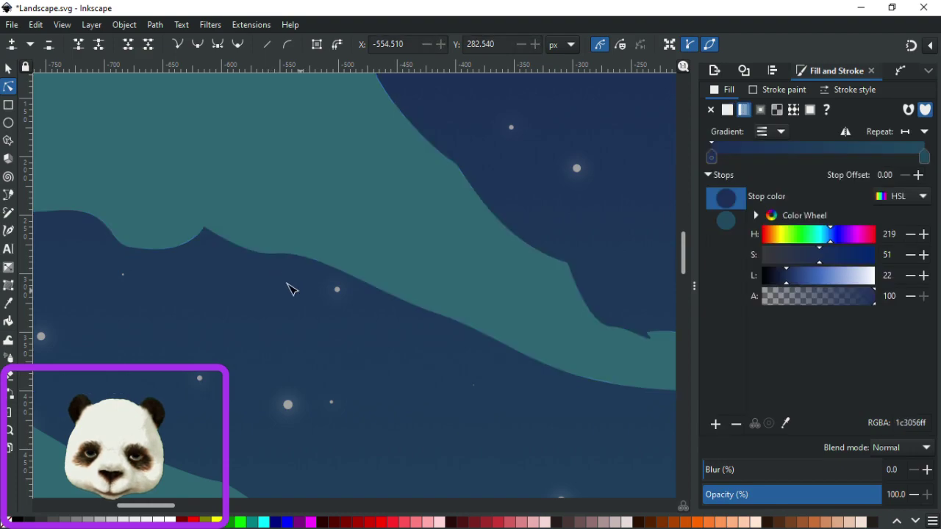
Shift the two underside nodes left of the cusp further left and up, the nearer one to about X -719, Y 259 px.
{"action": "scroll", "coordinate": [185, 294], "scroll_direction": "down", "scroll_amount": 4}
{"action": "scroll", "coordinate": [319, 357], "scroll_direction": "up", "scroll_amount": 4}
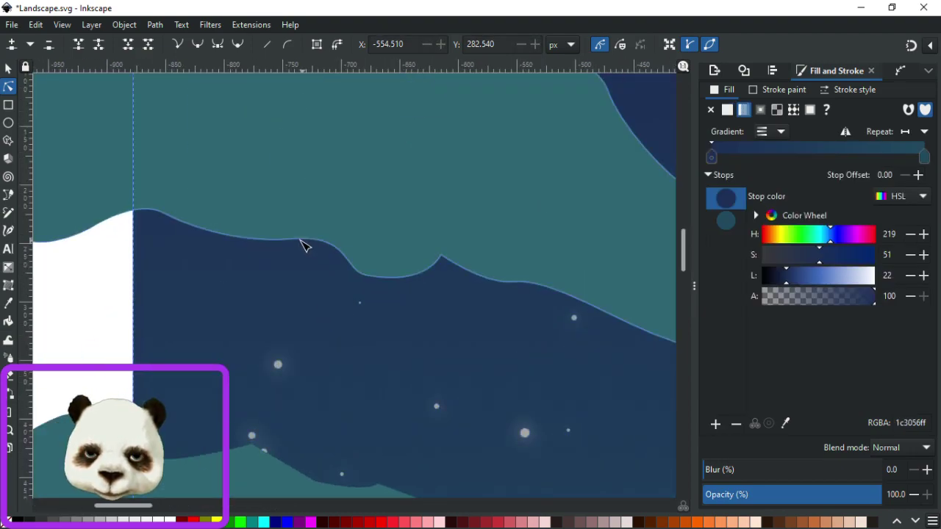
{"action": "left_click", "coordinate": [300, 241]}
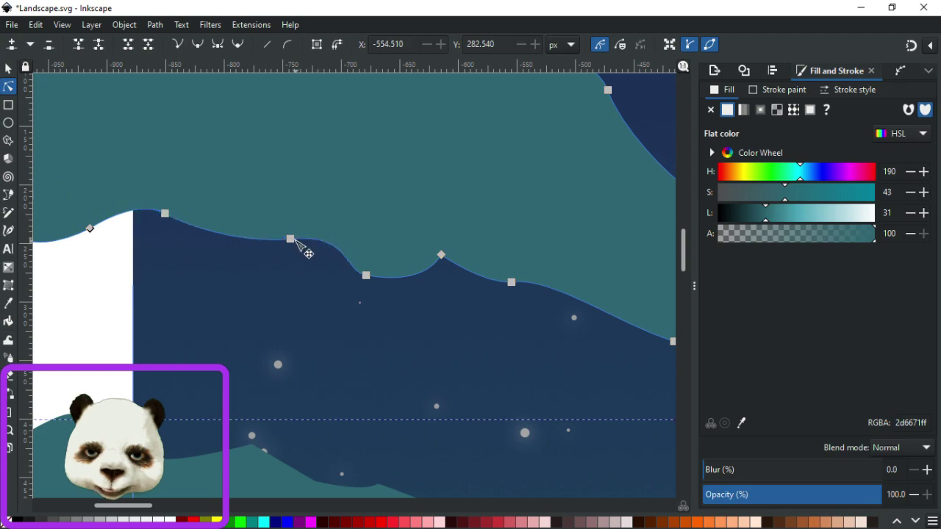
{"action": "left_click_drag", "start_coordinate": [277, 241], "coordinate": [229, 235]}
{"action": "left_click_drag", "start_coordinate": [368, 280], "coordinate": [318, 253]}
{"action": "left_click", "coordinate": [303, 283]}
{"action": "scroll", "coordinate": [309, 294], "scroll_direction": "down", "scroll_amount": 5, "text": "ctrl"}
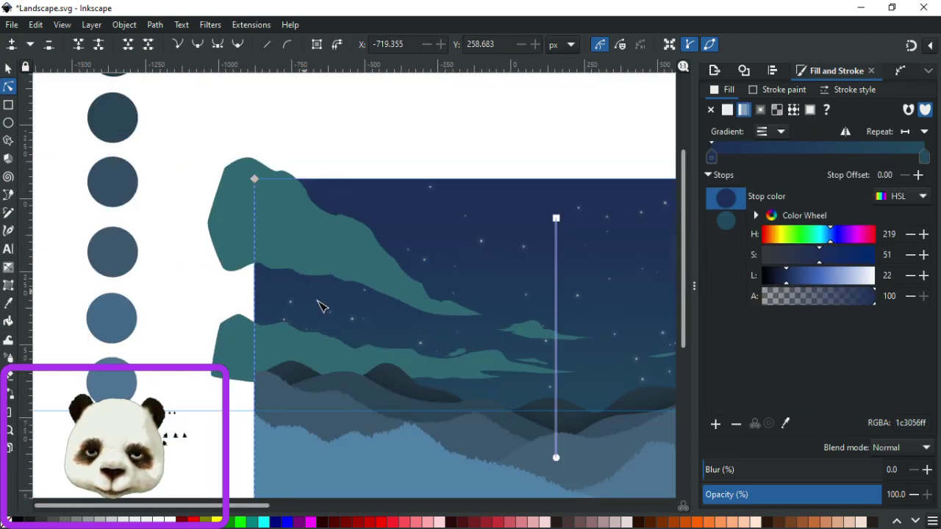
Add underside nodes near the upper-left cloud's right tip, pull one into a point at about X -446, Y 349 px, and save the document.
{"action": "scroll", "coordinate": [411, 297], "scroll_direction": "up", "scroll_amount": 4, "text": "ctrl"}
{"action": "left_click", "coordinate": [416, 291]}
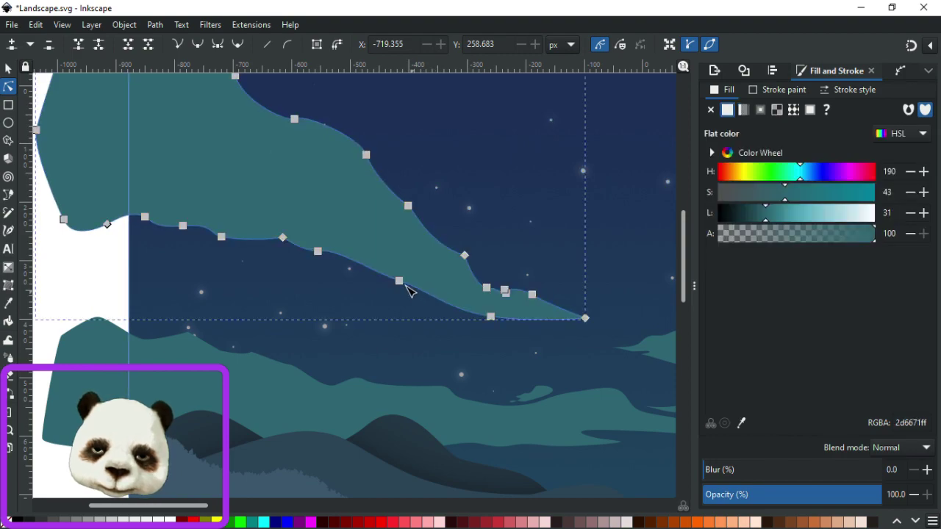
{"action": "scroll", "coordinate": [450, 302], "scroll_direction": "up", "scroll_amount": 3, "text": "ctrl"}
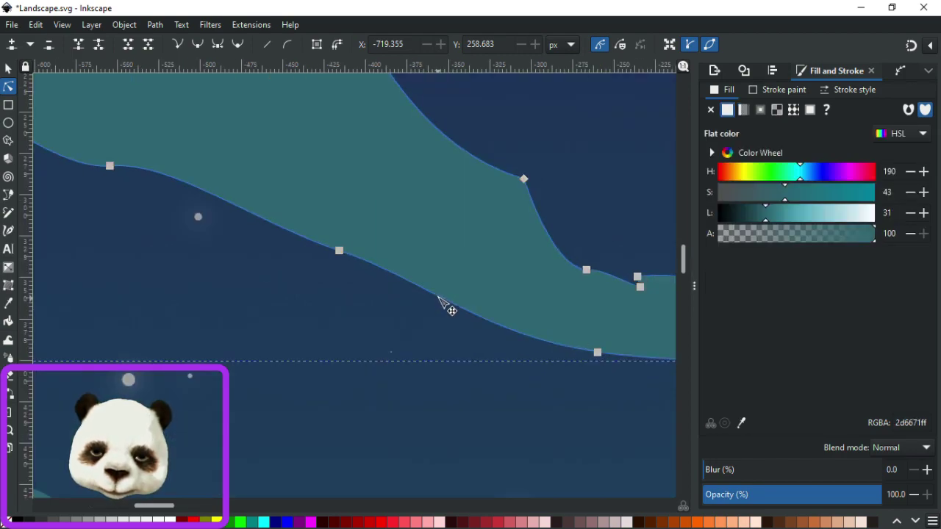
{"action": "double_click", "coordinate": [439, 298]}
{"action": "left_click_drag", "start_coordinate": [438, 296], "coordinate": [379, 305]}
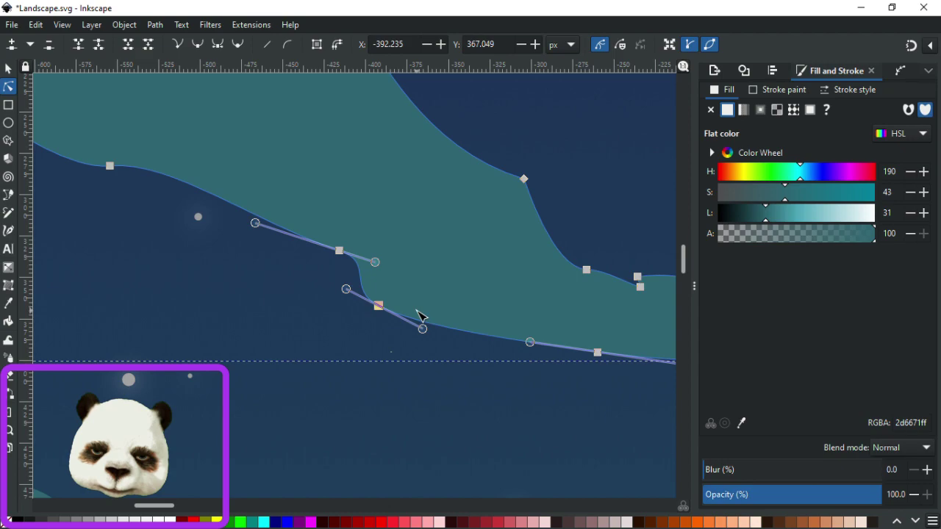
{"action": "key", "text": "ctrl+z"}
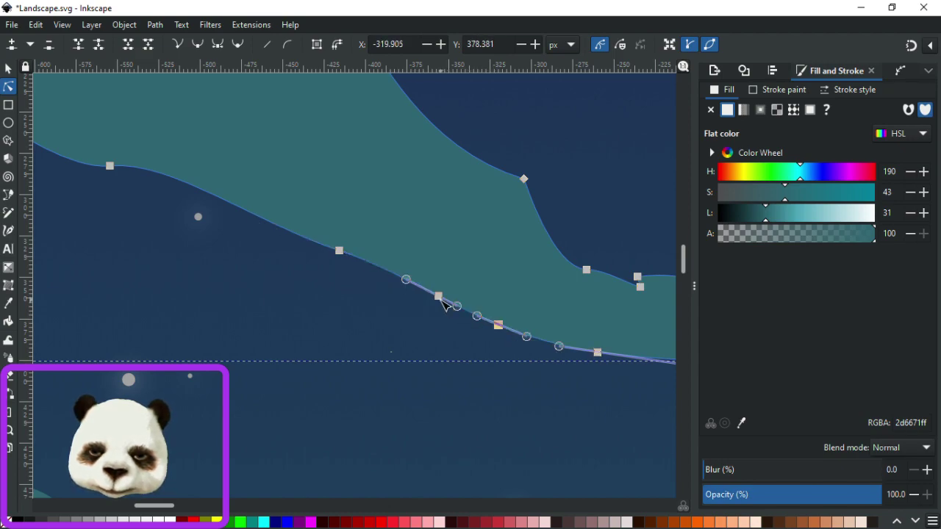
{"action": "mouse_move", "coordinate": [439, 296]}
{"action": "left_mouse_down"}
{"action": "mouse_move", "coordinate": [297, 283]}
{"action": "mouse_move", "coordinate": [403, 292]}
{"action": "mouse_move", "coordinate": [395, 288]}
{"action": "left_mouse_up"}
{"action": "left_click", "coordinate": [400, 334]}
{"action": "scroll", "coordinate": [416, 332], "scroll_direction": "down", "scroll_amount": 4}
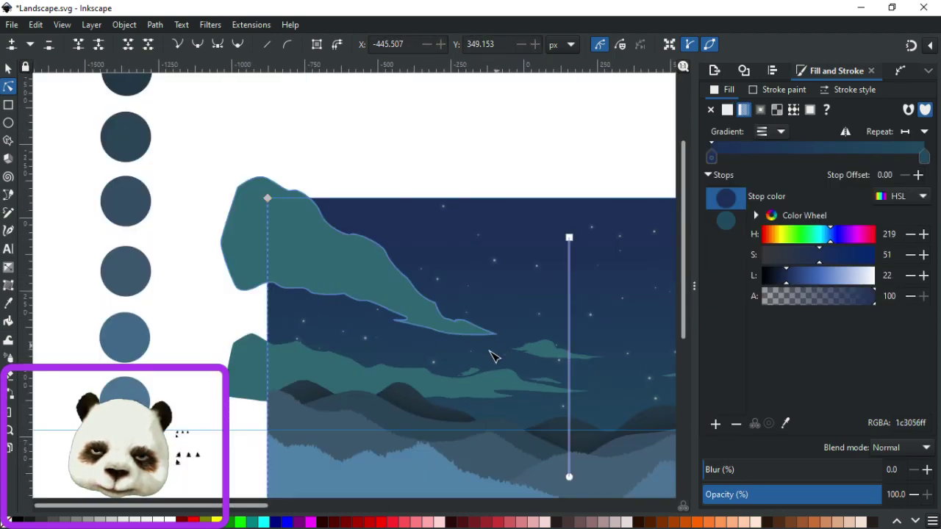
{"action": "scroll", "coordinate": [497, 353], "scroll_direction": "up", "scroll_amount": 2}
{"action": "key", "text": "ctrl+s"}
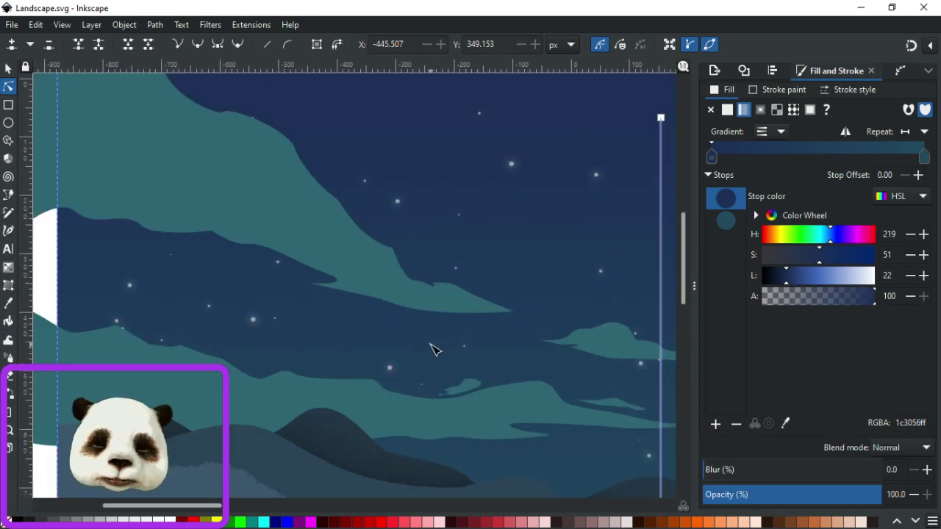
Move the upper-left cloud's underside cusp to about X -646, Y 234 px and adjust the curve just left of it.
{"action": "scroll", "coordinate": [268, 312], "scroll_direction": "up", "scroll_amount": 3}
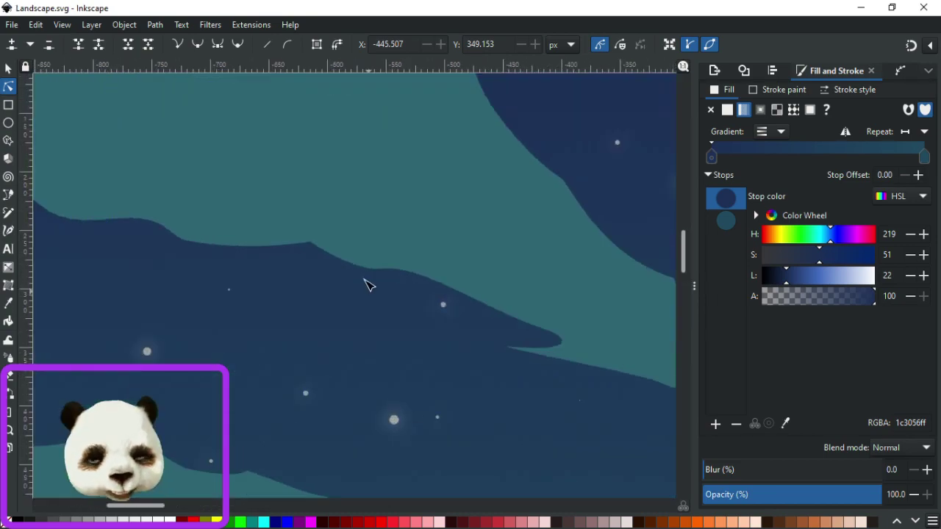
{"action": "left_click", "coordinate": [324, 248]}
{"action": "left_click_drag", "start_coordinate": [311, 242], "coordinate": [273, 211]}
{"action": "left_click_drag", "start_coordinate": [252, 257], "coordinate": [262, 273]}
{"action": "left_click", "coordinate": [357, 311]}
{"action": "scroll", "coordinate": [360, 317], "scroll_direction": "down", "scroll_amount": 3}
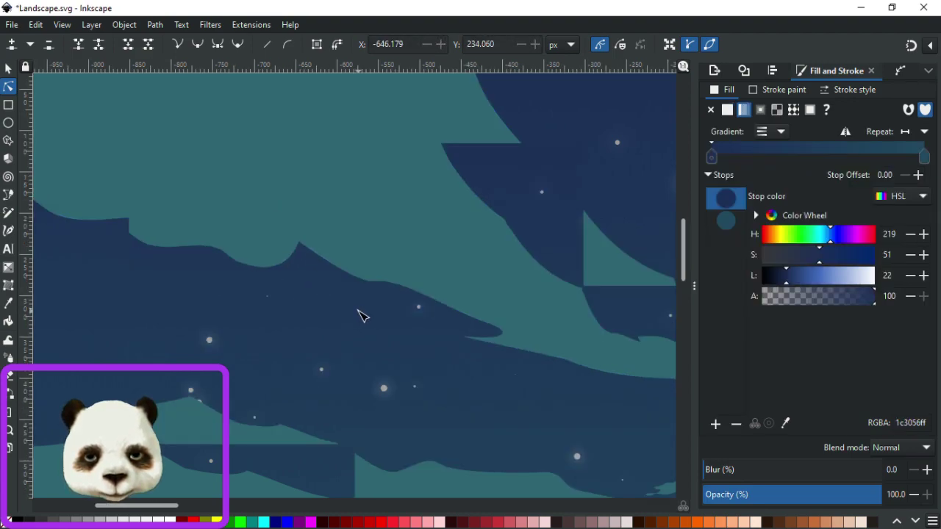
{"action": "scroll", "coordinate": [368, 329], "scroll_direction": "up", "scroll_amount": 1}
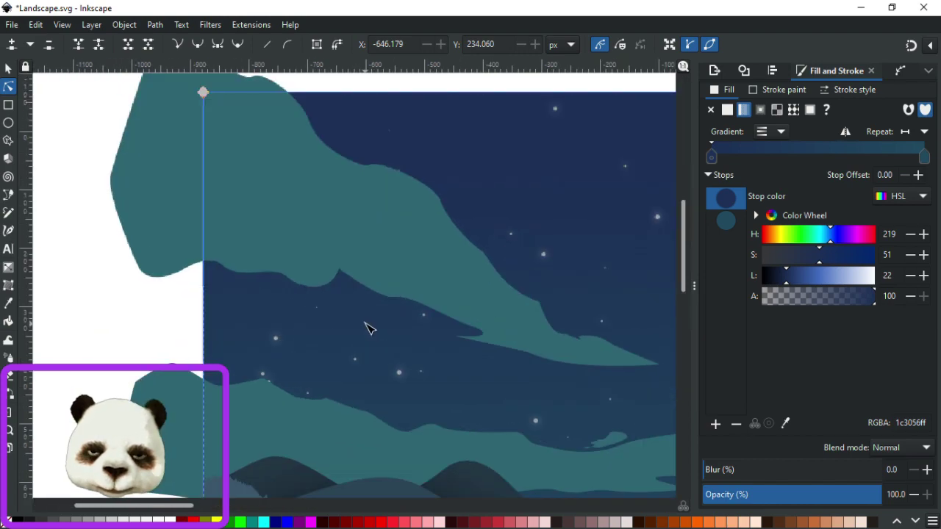
Raise the underside node right of the cusp to about X -558, Y 271 px, smooth the adjoining curve, and save the document.
{"action": "left_click", "coordinate": [405, 304]}
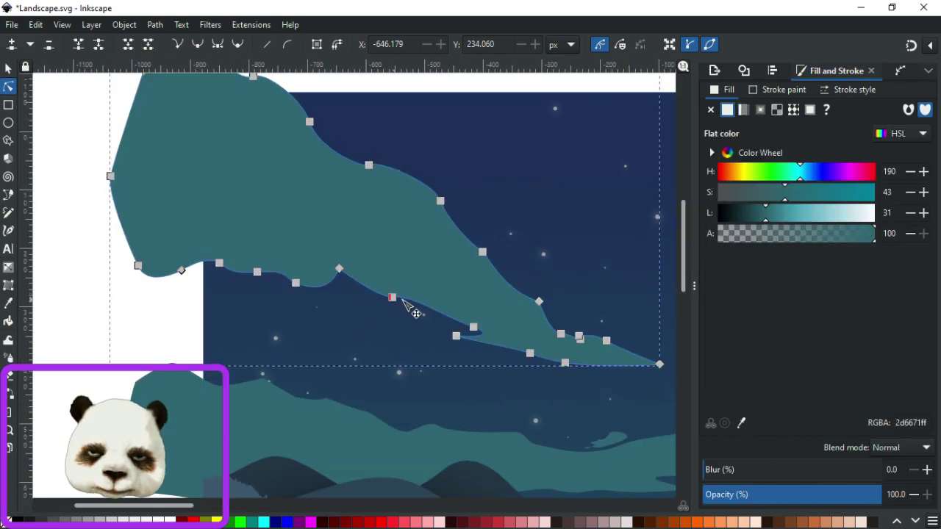
{"action": "left_click_drag", "start_coordinate": [396, 301], "coordinate": [430, 294]}
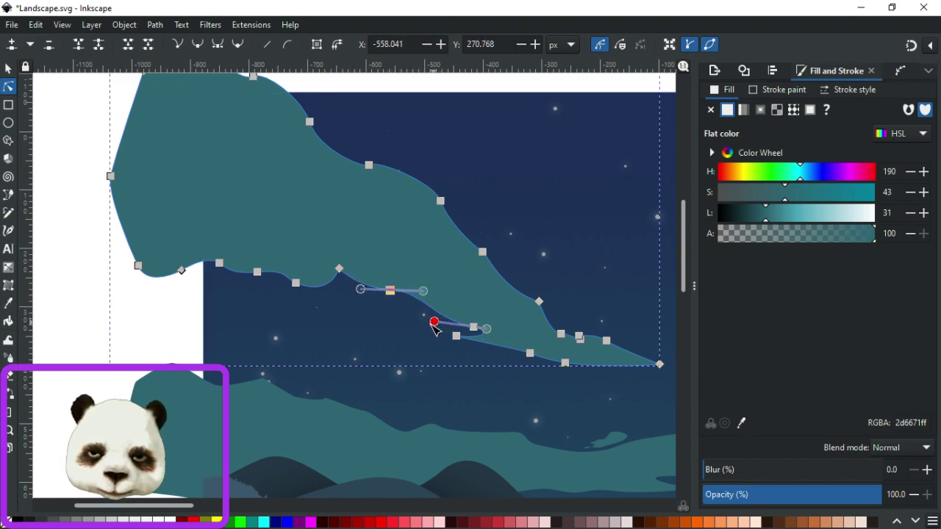
{"action": "left_click", "coordinate": [347, 332]}
{"action": "scroll", "coordinate": [347, 332], "scroll_direction": "down", "scroll_amount": 4}
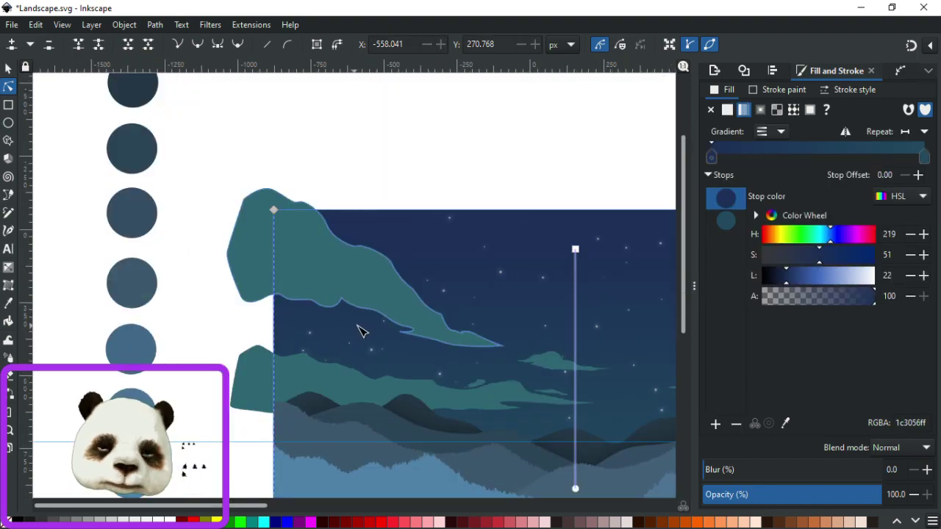
{"action": "key", "text": "ctrl+s"}
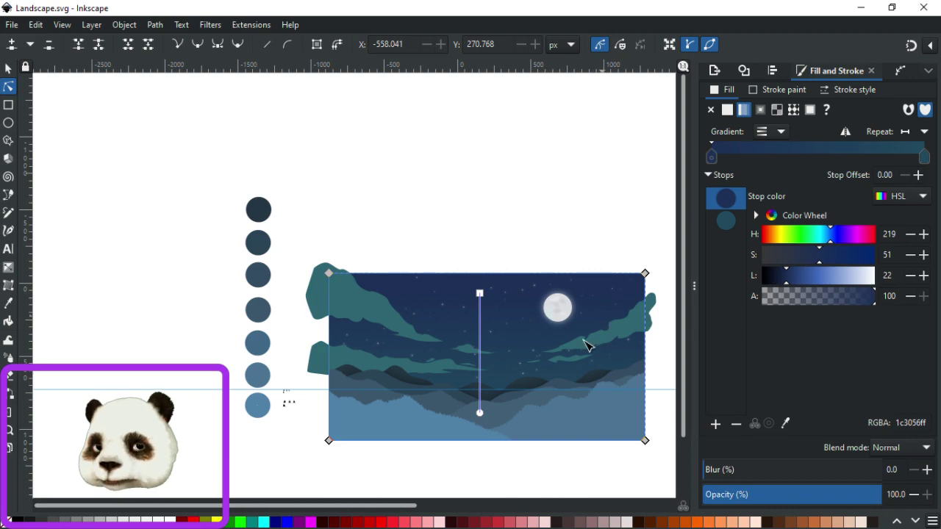
Shift two upper-edge nodes of the upper-left cloud together to about X -554, Y 115 px, and move the next node down and left.
{"action": "scroll", "coordinate": [563, 379], "scroll_direction": "up", "scroll_amount": 1}
{"action": "scroll", "coordinate": [456, 381], "scroll_direction": "up", "scroll_amount": 1}
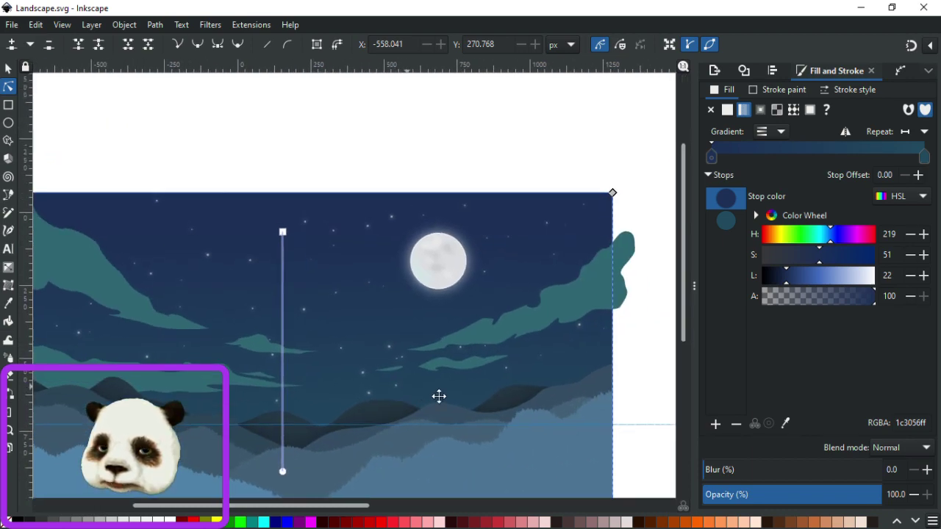
{"action": "left_click_drag", "start_coordinate": [419, 390], "coordinate": [527, 413]}
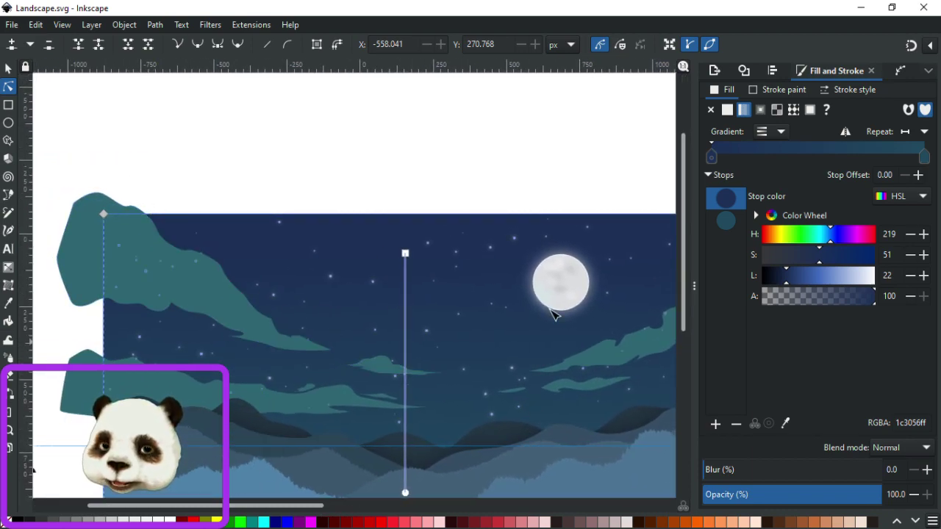
{"action": "left_click_drag", "start_coordinate": [625, 268], "coordinate": [550, 222]}
{"action": "scroll", "coordinate": [518, 243], "scroll_direction": "down", "scroll_amount": 2}
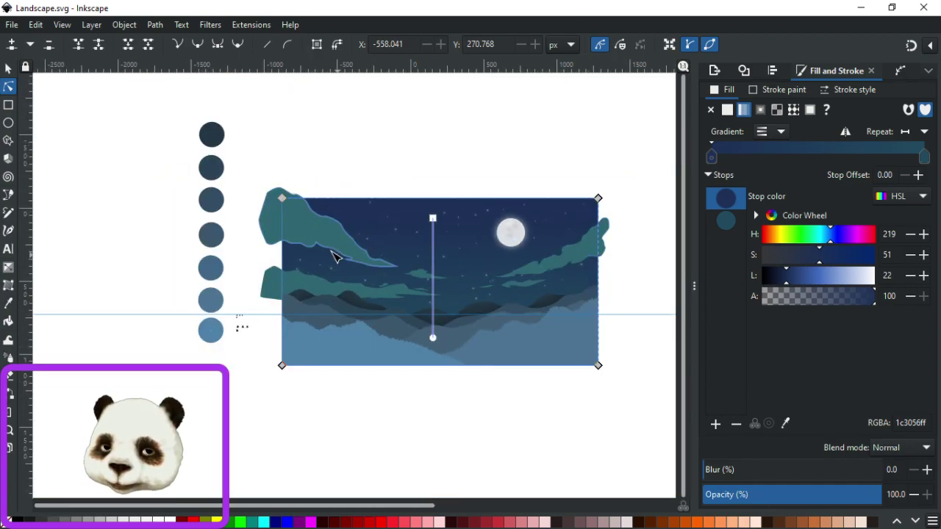
{"action": "scroll", "coordinate": [339, 206], "scroll_direction": "up", "scroll_amount": 4}
{"action": "left_click", "coordinate": [335, 132]}
{"action": "left_click_drag", "start_coordinate": [296, 105], "coordinate": [431, 197]}
{"action": "left_click_drag", "start_coordinate": [365, 173], "coordinate": [357, 184]}
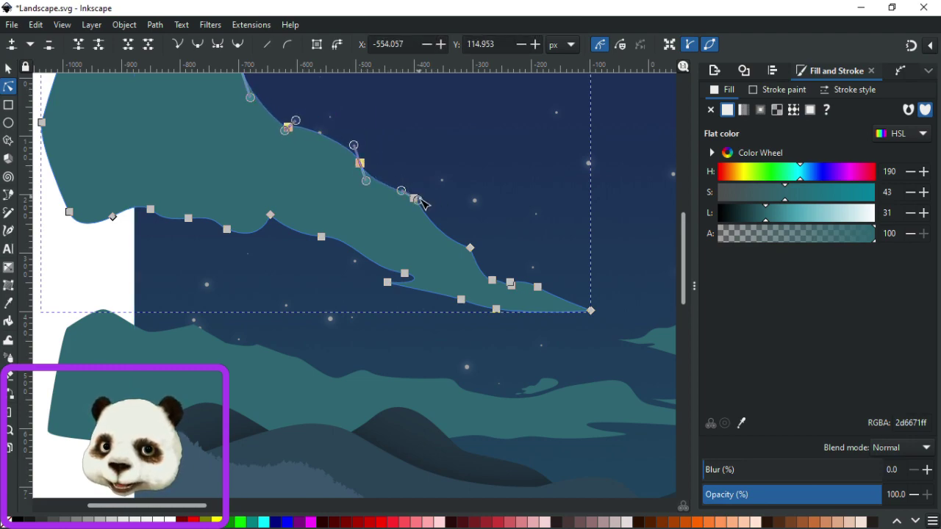
{"action": "left_click_drag", "start_coordinate": [416, 201], "coordinate": [405, 214]}
Select the group of nodes around the upper-left cloud's right tip.
{"action": "left_click_drag", "start_coordinate": [458, 228], "coordinate": [625, 330]}
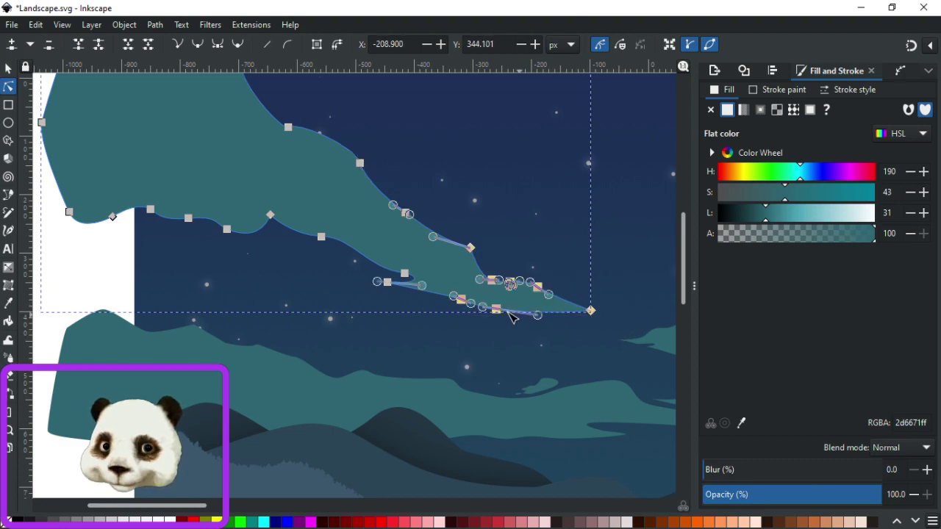
Shift the tapered tip of the large upper-left cloud left and slightly down, and raise the notch node on its underside.
{"action": "left_click_drag", "start_coordinate": [496, 309], "coordinate": [479, 320]}
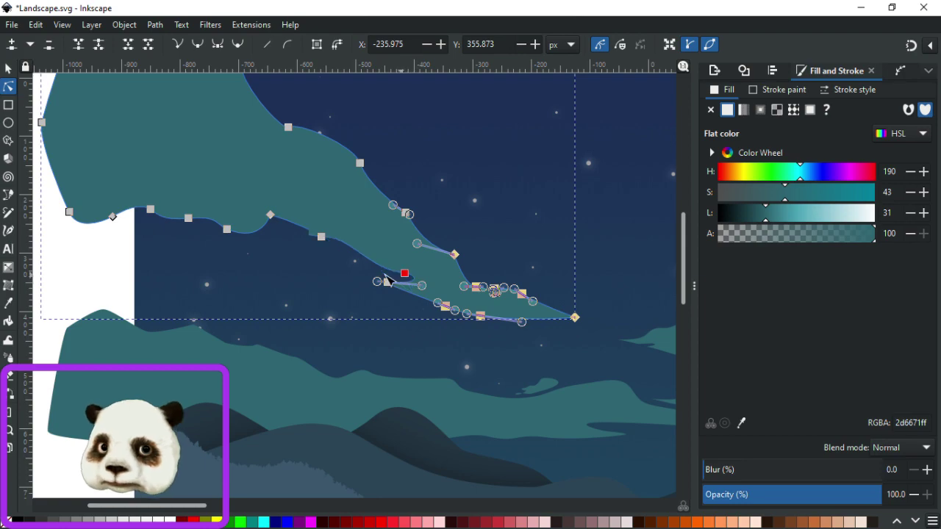
{"action": "left_click_drag", "start_coordinate": [362, 250], "coordinate": [417, 305]}
{"action": "mouse_move", "coordinate": [405, 274]}
{"action": "left_mouse_down"}
{"action": "mouse_move", "coordinate": [380, 273]}
{"action": "mouse_move", "coordinate": [392, 261]}
{"action": "mouse_move", "coordinate": [403, 266]}
{"action": "left_mouse_up"}
{"action": "left_click", "coordinate": [417, 308]}
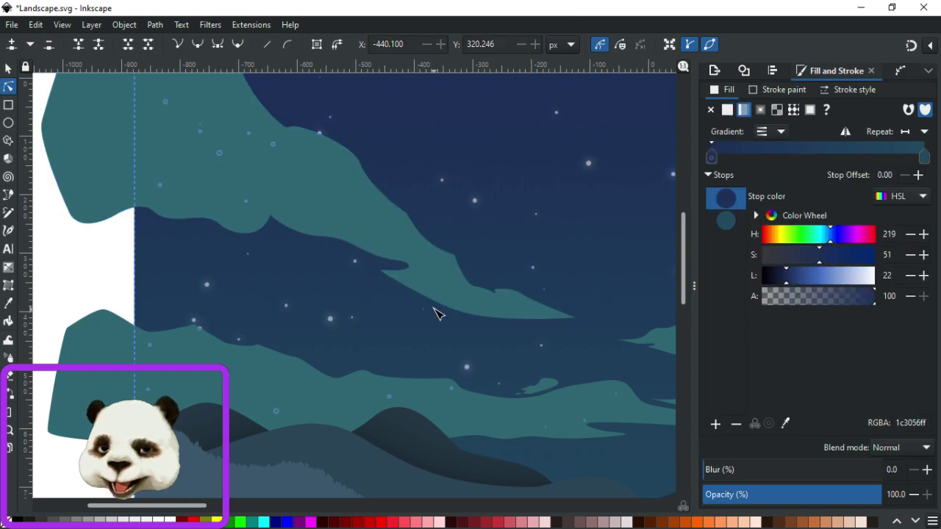
{"action": "scroll", "coordinate": [436, 314], "scroll_direction": "down", "scroll_amount": 4}
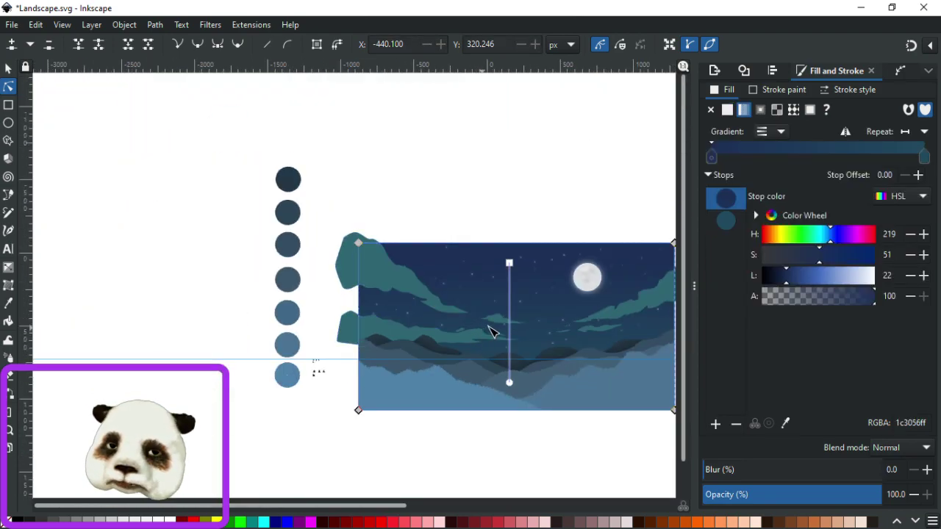
{"action": "scroll", "coordinate": [566, 333], "scroll_direction": "up", "scroll_amount": 2}
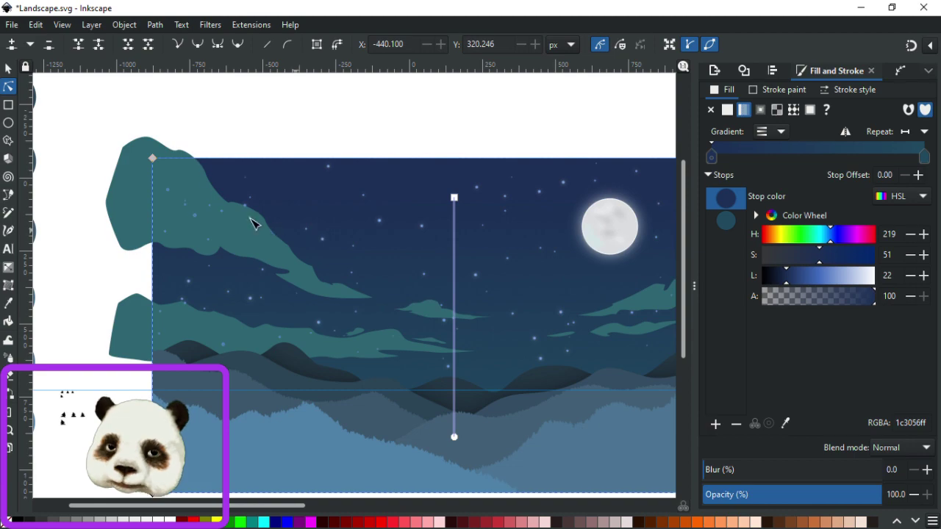
Move the node at the dip in the large cloud's upper edge to about X -643, Y 96 px.
{"action": "scroll", "coordinate": [242, 206], "scroll_direction": "up", "scroll_amount": 2}
{"action": "left_click", "coordinate": [217, 205]}
{"action": "left_click", "coordinate": [206, 202]}
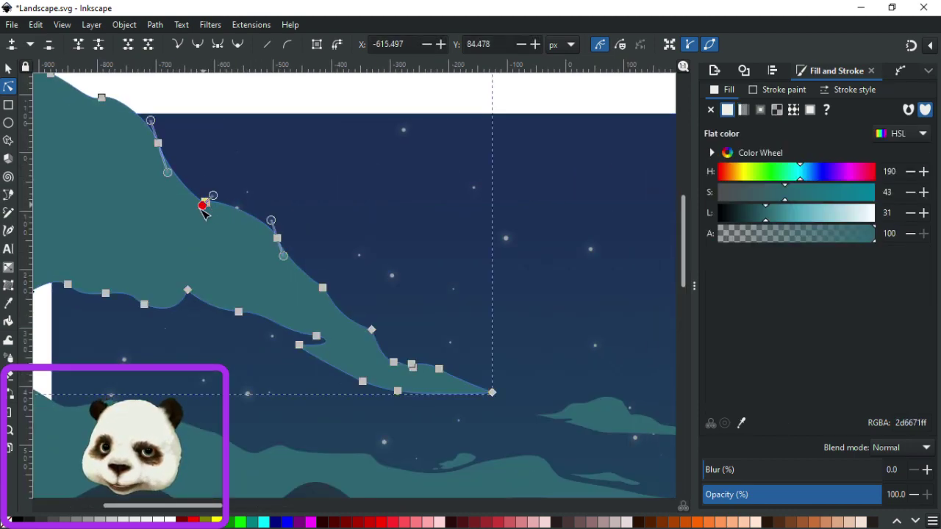
{"action": "left_click", "coordinate": [286, 184]}
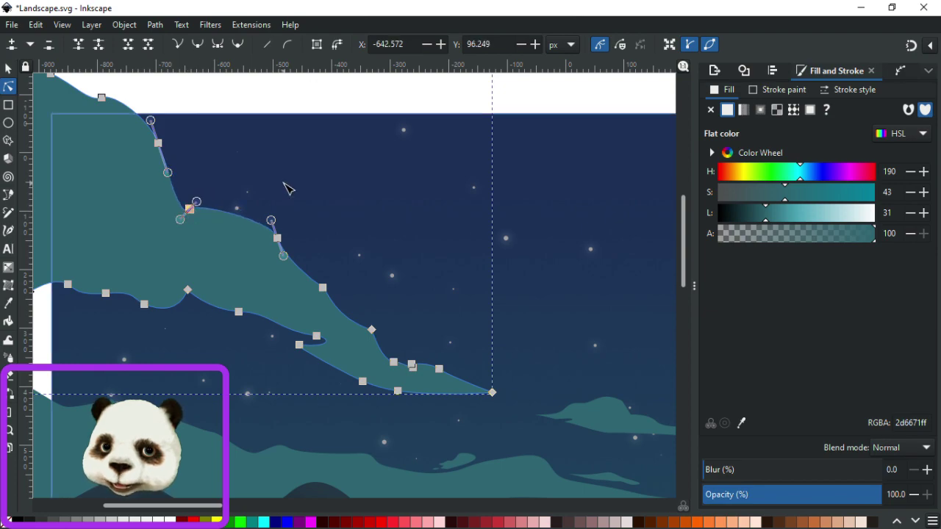
{"action": "scroll", "coordinate": [364, 206], "scroll_direction": "down", "scroll_amount": 2}
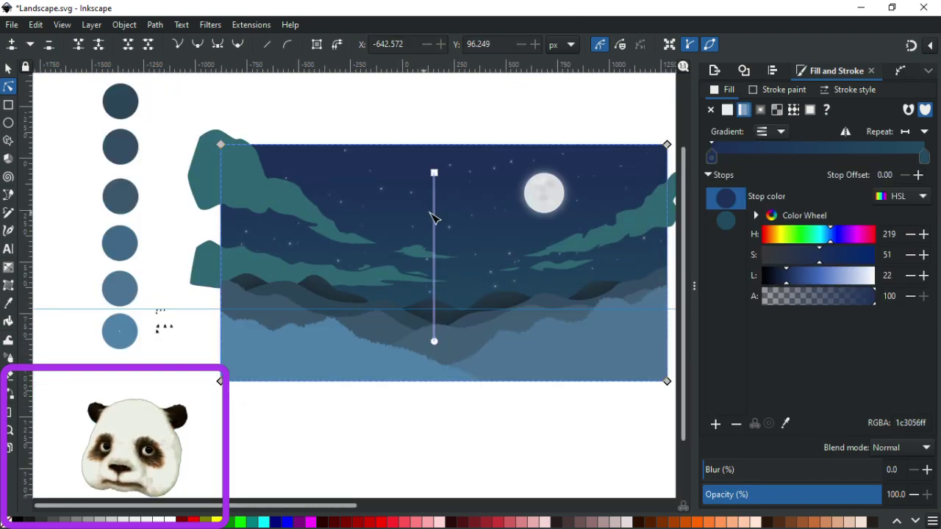
Shift the two shoulder nodes near the top of the large cloud to the left to reshape its crest.
{"action": "left_click", "coordinate": [254, 156]}
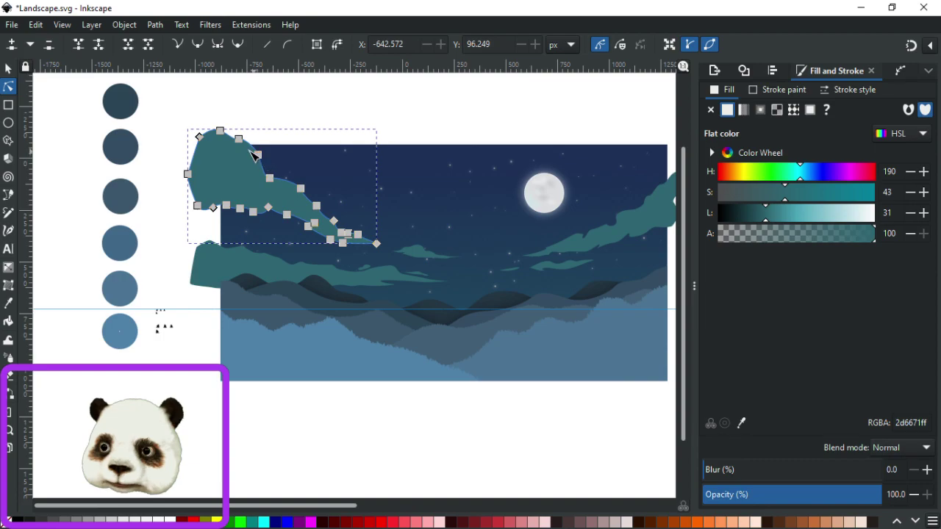
{"action": "scroll", "coordinate": [175, 127], "scroll_direction": "up", "scroll_amount": 3}
{"action": "left_click_drag", "start_coordinate": [333, 147], "coordinate": [378, 205]}
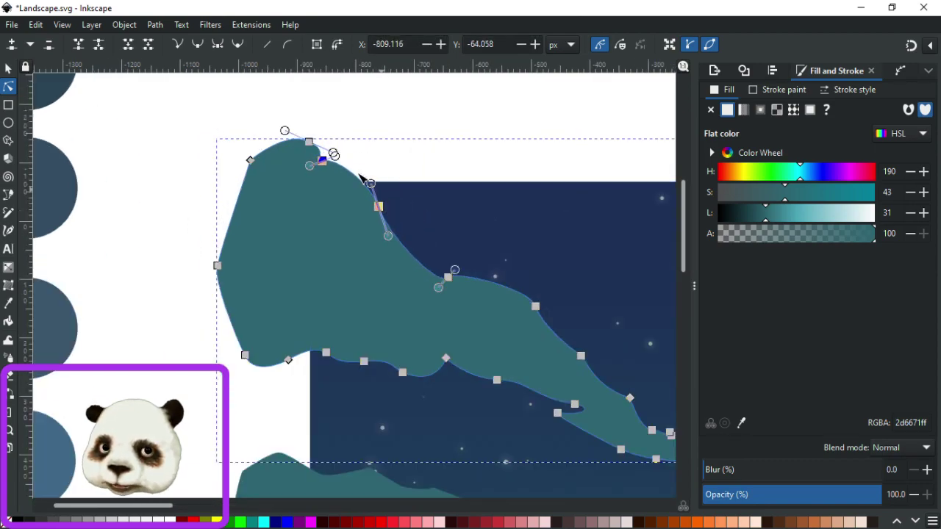
{"action": "left_click", "coordinate": [470, 182]}
Save the landscape drawing.
{"action": "scroll", "coordinate": [464, 174], "scroll_direction": "down", "scroll_amount": 5}
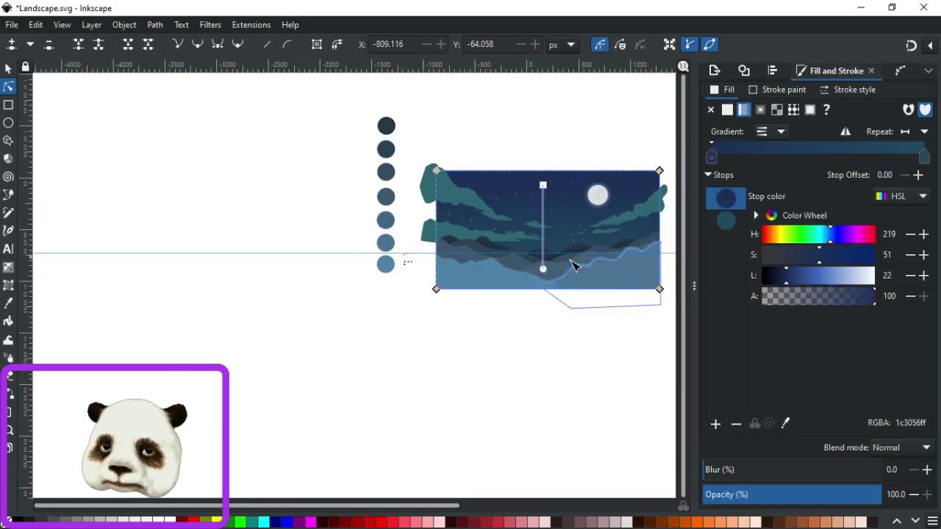
{"action": "scroll", "coordinate": [455, 353], "scroll_direction": "right", "scroll_amount": 3}
{"action": "scroll", "coordinate": [493, 336], "scroll_direction": "up", "scroll_amount": 2}
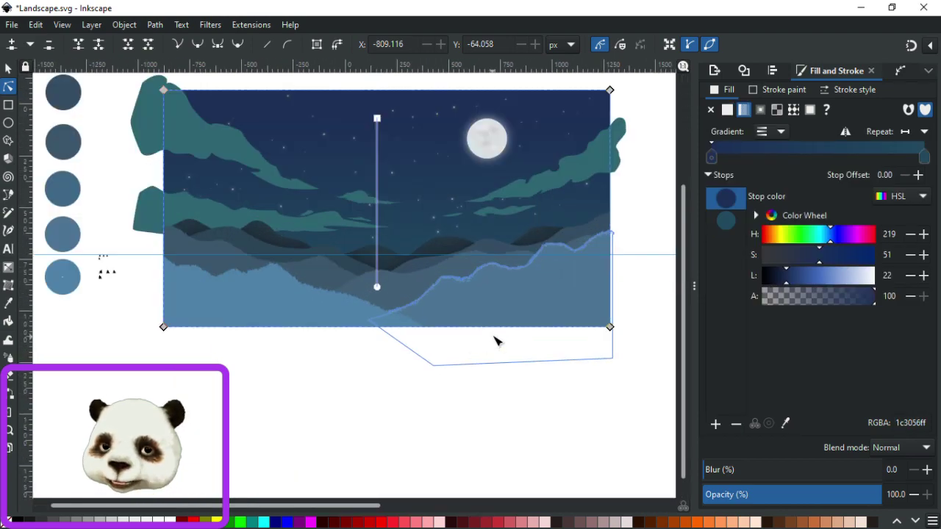
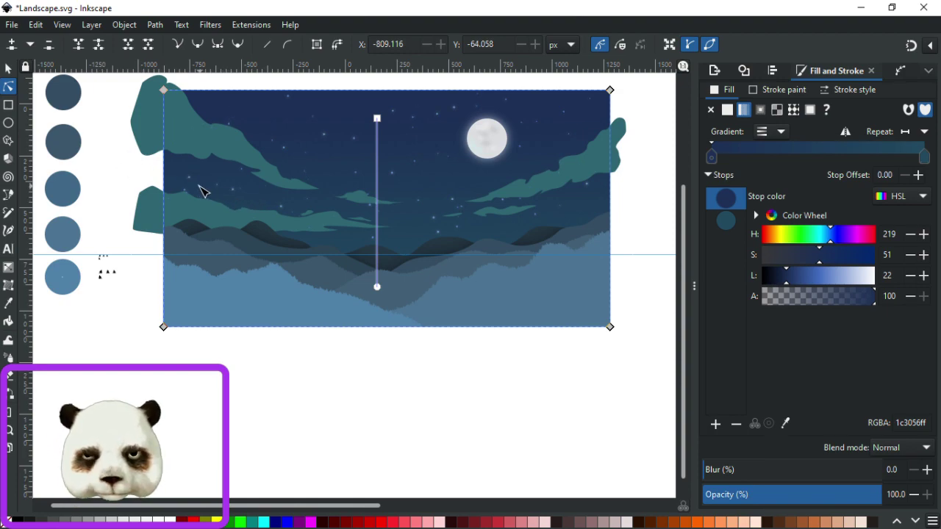
{"action": "left_click_drag", "start_coordinate": [198, 191], "coordinate": [277, 252]}
{"action": "key", "text": "ctrl+s"}
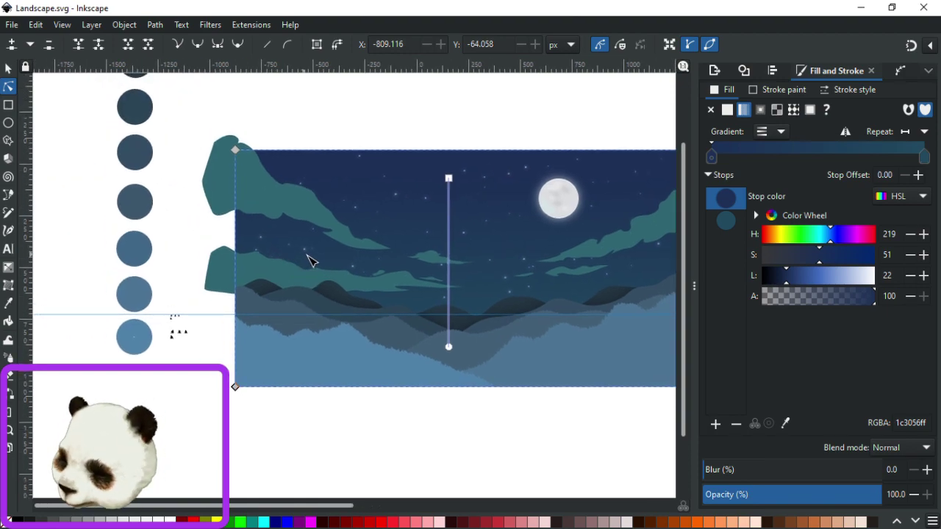
Draw a small closed wavy cloud with the Pen tool between the two left clouds, overlapping the scene's left edge.
{"action": "key", "text": "b"}
{"action": "scroll", "coordinate": [242, 241], "scroll_direction": "up", "scroll_amount": 2}
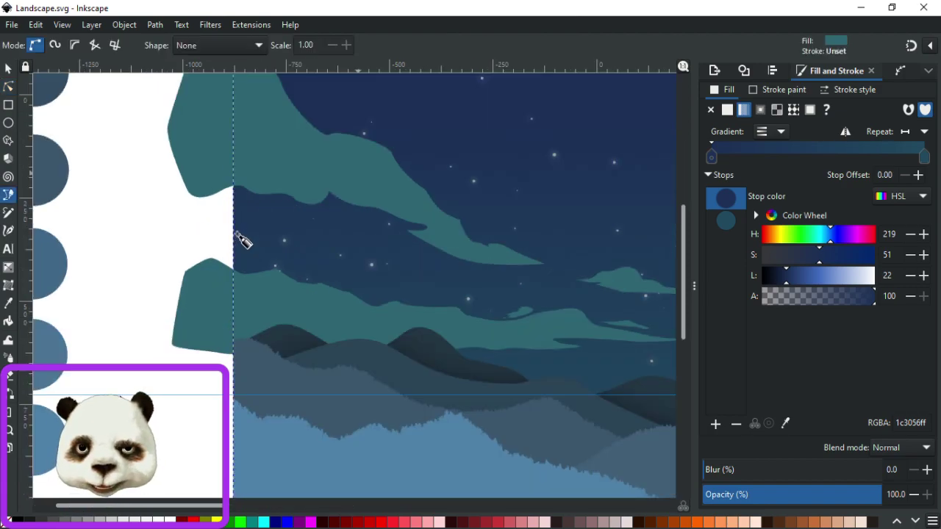
{"action": "key", "text": "Escape"}
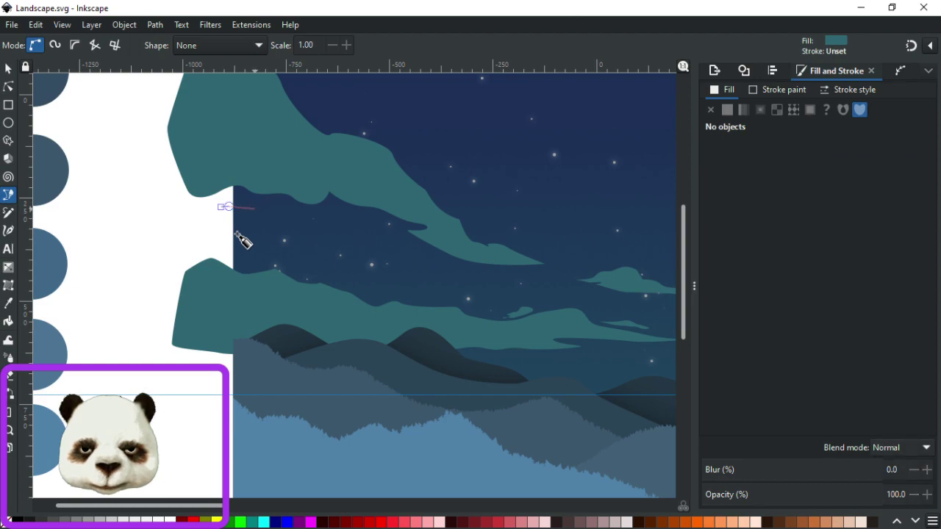
{"action": "mouse_move", "coordinate": [261, 221]}
{"action": "left_mouse_down"}
{"action": "mouse_move", "coordinate": [397, 246]}
{"action": "mouse_move", "coordinate": [351, 255]}
{"action": "left_mouse_up"}
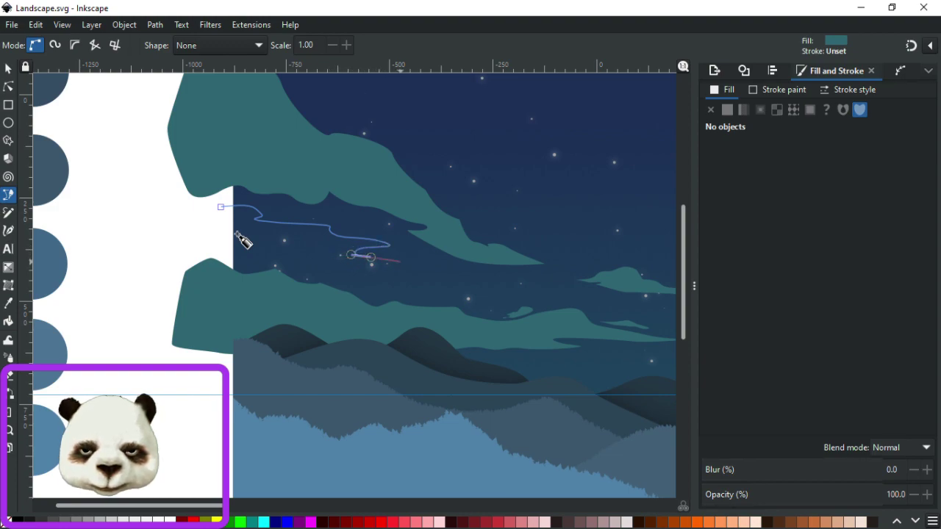
{"action": "key", "text": "BackSpace"}
{"action": "left_click_drag", "start_coordinate": [340, 253], "coordinate": [269, 248]}
{"action": "left_click", "coordinate": [208, 234]}
{"action": "left_click", "coordinate": [221, 207]}
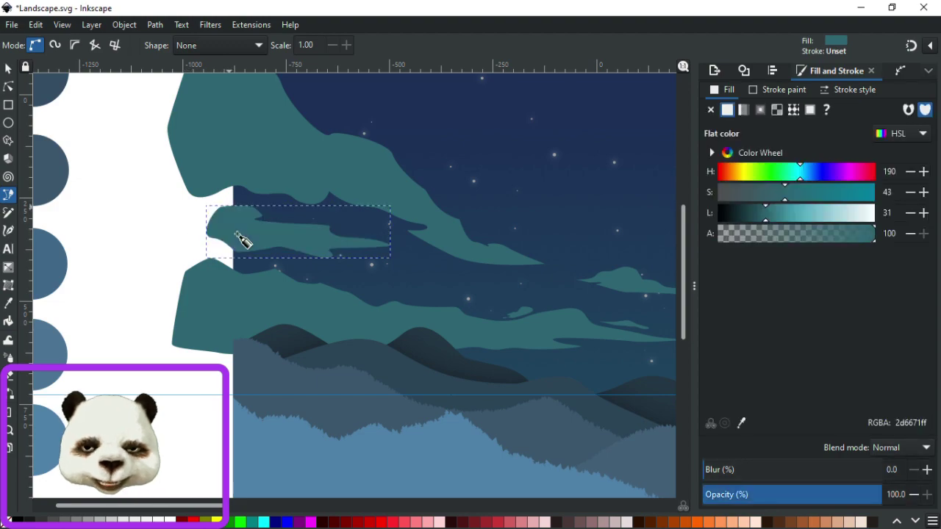
Extend the new small cloud's tip node right and down, and shift the lower-edge nodes behind it to the left.
{"action": "left_click", "coordinate": [8, 87]}
{"action": "scroll", "coordinate": [397, 272], "scroll_direction": "up", "scroll_amount": 4}
{"action": "scroll", "coordinate": [399, 363], "scroll_direction": "up", "scroll_amount": 2, "text": "ctrl"}
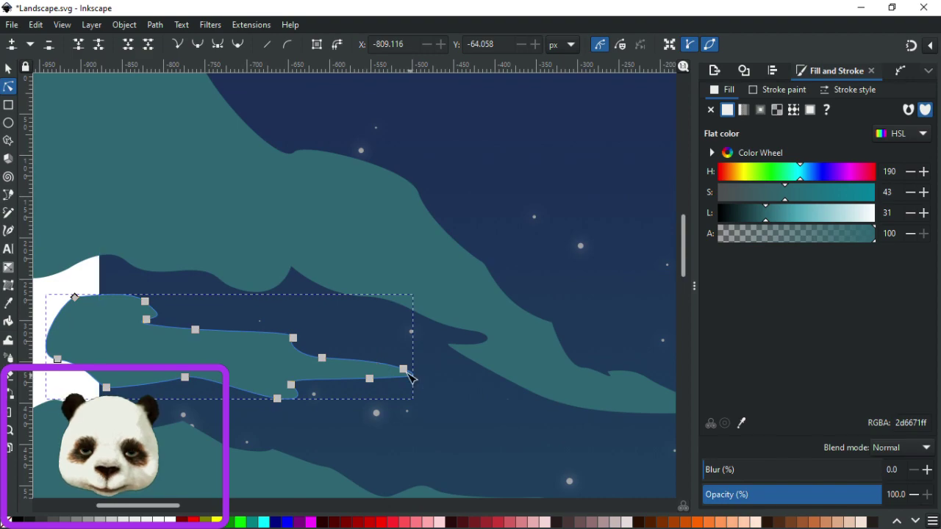
{"action": "left_click_drag", "start_coordinate": [403, 368], "coordinate": [416, 377]}
{"action": "left_click_drag", "start_coordinate": [278, 397], "coordinate": [252, 391]}
{"action": "left_click", "coordinate": [343, 427]}
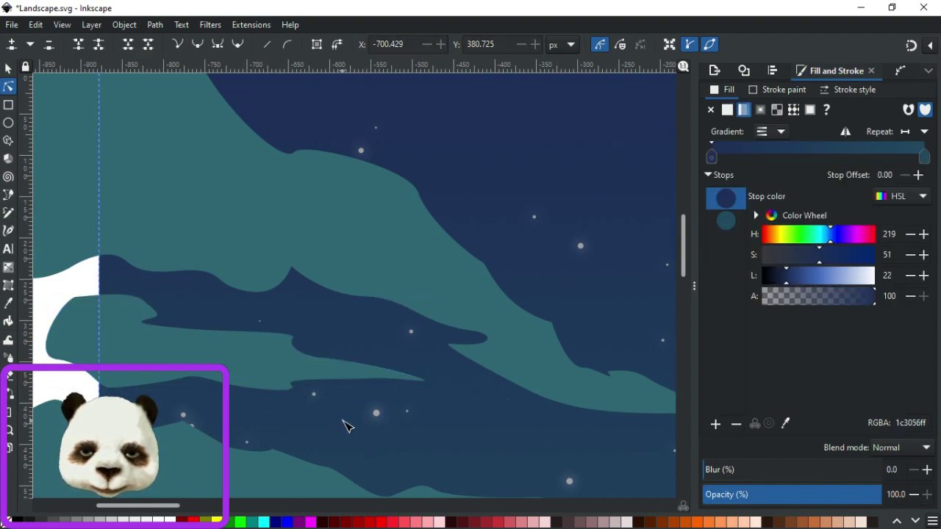
Lower the small cloud's tip, move the underside node beside it left, and angle the tip's handle downward.
{"action": "scroll", "coordinate": [343, 426], "scroll_direction": "down", "scroll_amount": 3, "text": "ctrl"}
{"action": "scroll", "coordinate": [350, 426], "scroll_direction": "up", "scroll_amount": 3, "text": "ctrl"}
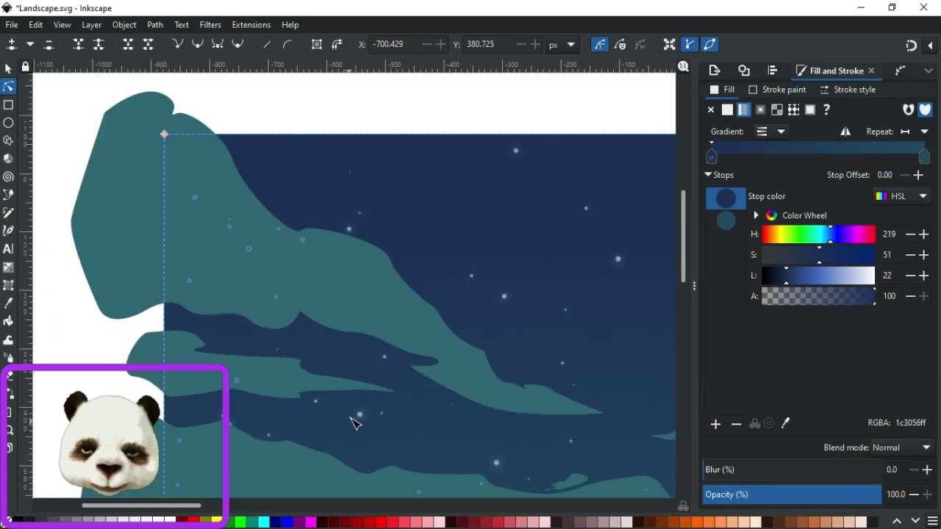
{"action": "left_click", "coordinate": [373, 394]}
{"action": "left_click", "coordinate": [388, 388]}
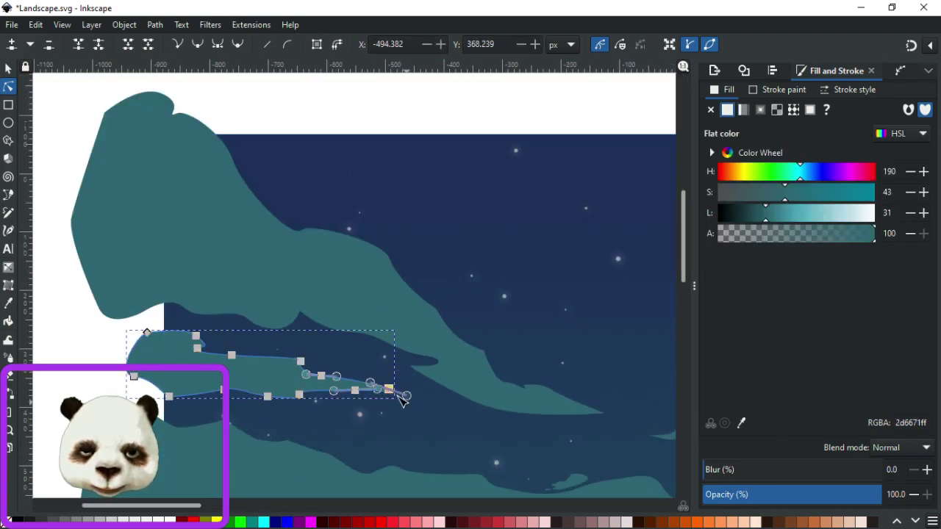
{"action": "left_click_drag", "start_coordinate": [390, 390], "coordinate": [338, 397]}
{"action": "left_click", "coordinate": [355, 390]}
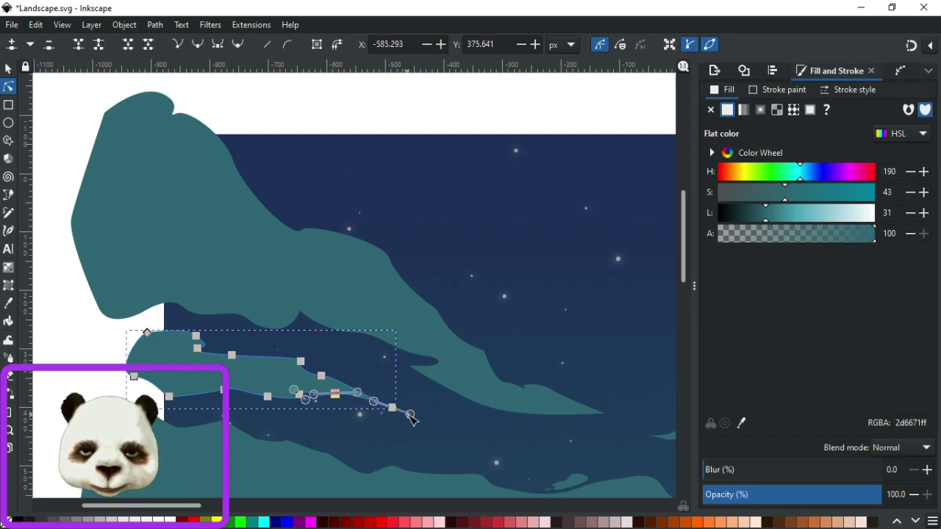
{"action": "left_click_drag", "start_coordinate": [406, 421], "coordinate": [404, 426]}
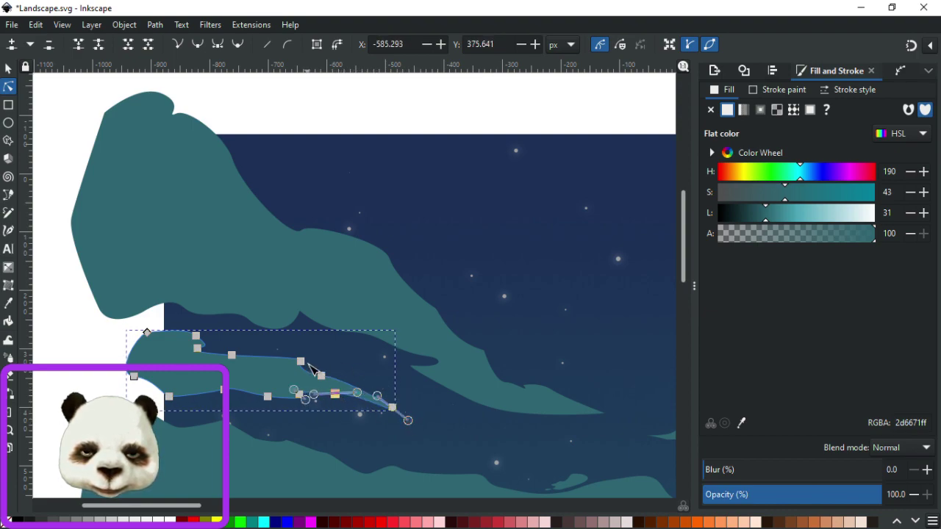
Move the step node on the small cloud's upper edge left to about X -687, Y 322 px.
{"action": "left_click", "coordinate": [300, 361]}
{"action": "left_click_drag", "start_coordinate": [300, 361], "coordinate": [278, 360]}
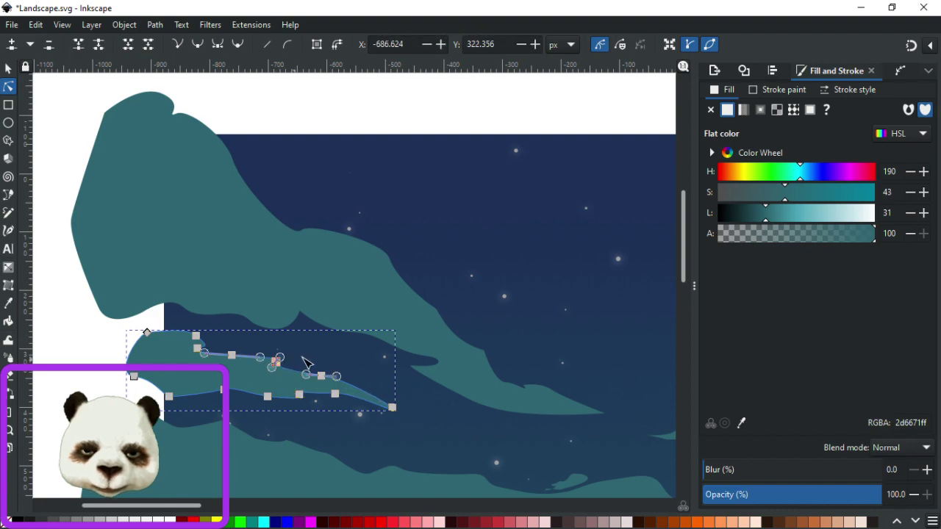
{"action": "left_click", "coordinate": [318, 361]}
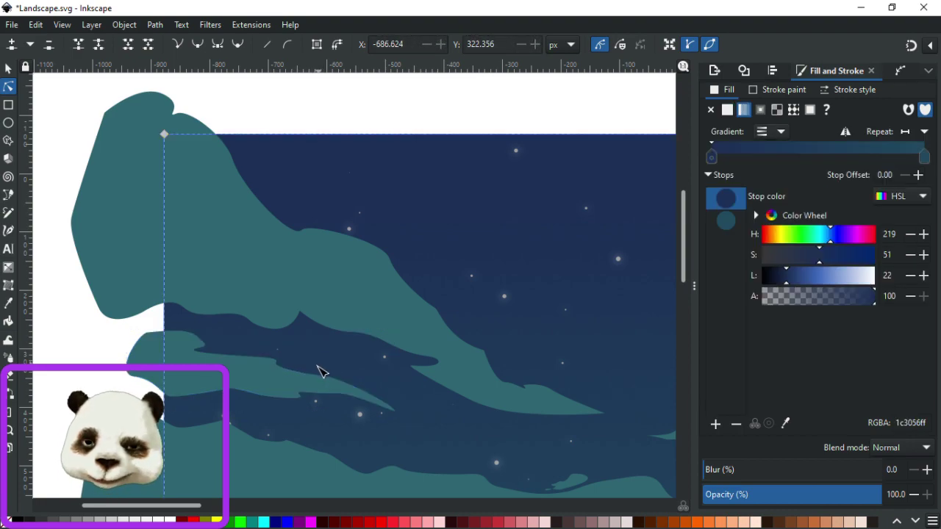
Shift the nodes along the small cloud's underside left and slightly down to give it a fuller wave.
{"action": "scroll", "coordinate": [438, 412], "scroll_direction": "down", "scroll_amount": 2}
{"action": "scroll", "coordinate": [441, 418], "scroll_direction": "up", "scroll_amount": 2}
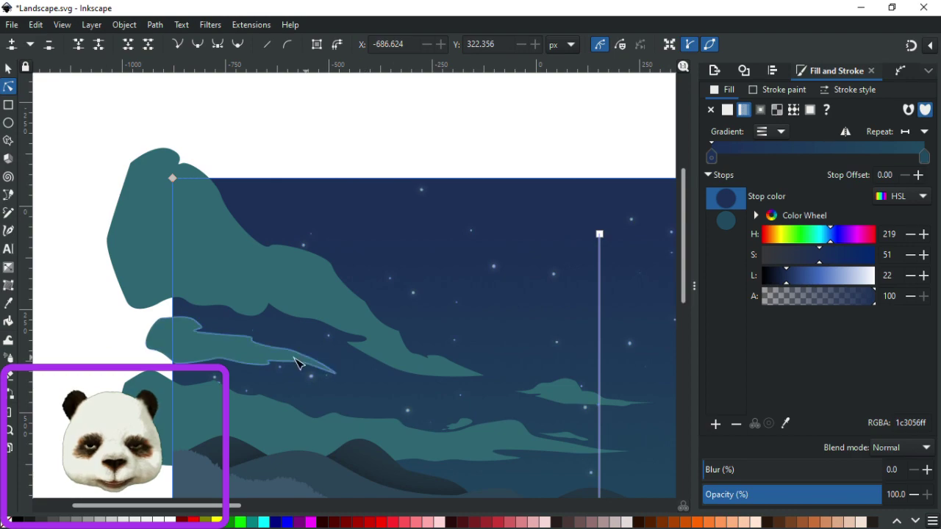
{"action": "scroll", "coordinate": [262, 399], "scroll_direction": "up", "scroll_amount": 3}
{"action": "scroll", "coordinate": [311, 370], "scroll_direction": "down", "scroll_amount": 5}
{"action": "scroll", "coordinate": [240, 239], "scroll_direction": "up", "scroll_amount": 1}
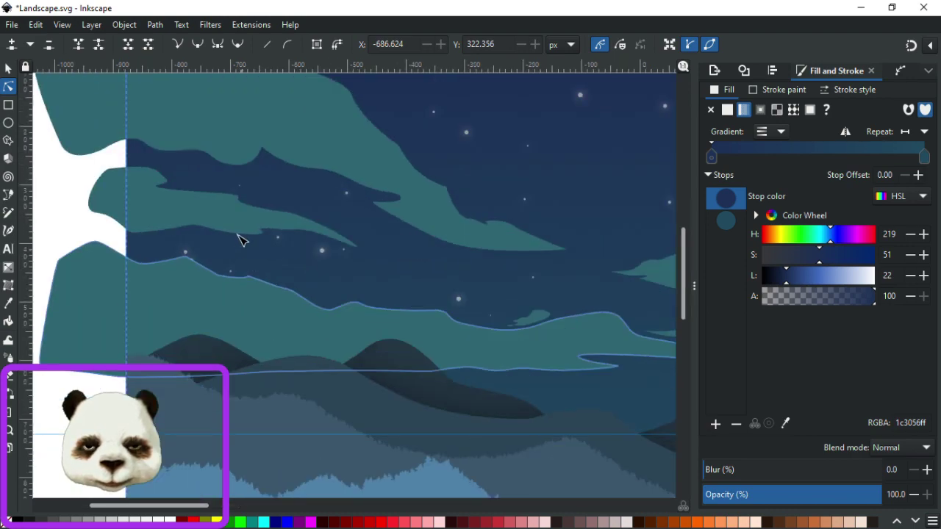
{"action": "left_click", "coordinate": [267, 235]}
{"action": "left_click_drag", "start_coordinate": [266, 234], "coordinate": [181, 235]}
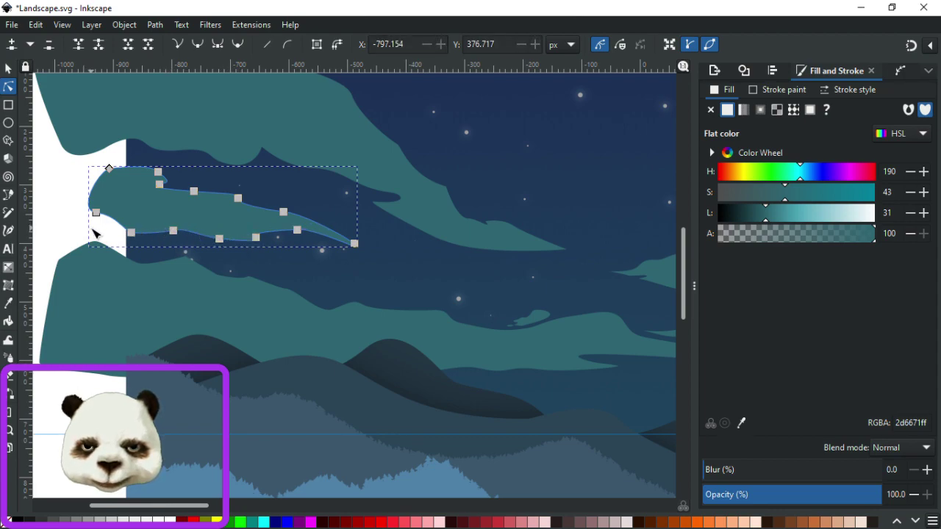
{"action": "left_click", "coordinate": [99, 234]}
Save the drawing with the reshaped clouds.
{"action": "scroll", "coordinate": [100, 233], "scroll_direction": "down", "scroll_amount": 3}
{"action": "key", "text": "ctrl+s"}
{"action": "scroll", "coordinate": [99, 234], "scroll_direction": "down", "scroll_amount": 1}
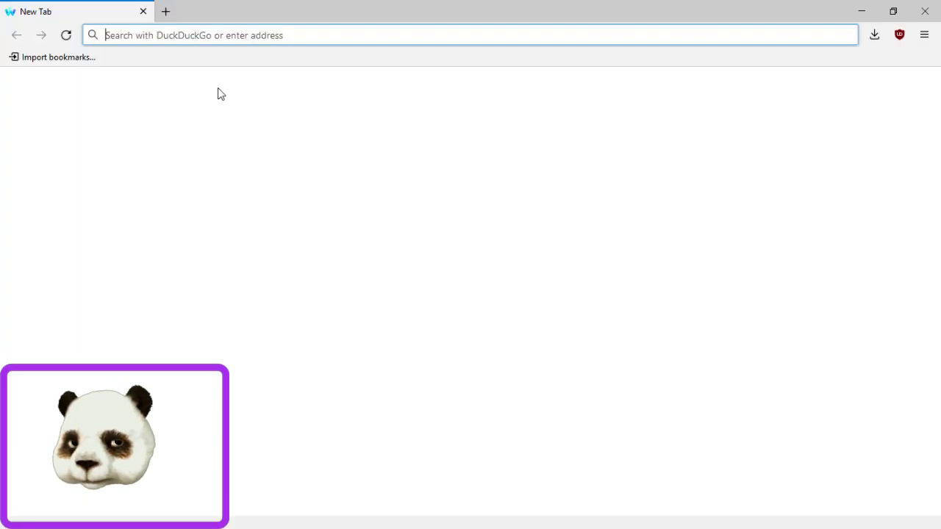
{"action": "left_click_drag", "start_coordinate": [256, 11], "coordinate": [0, 111]}
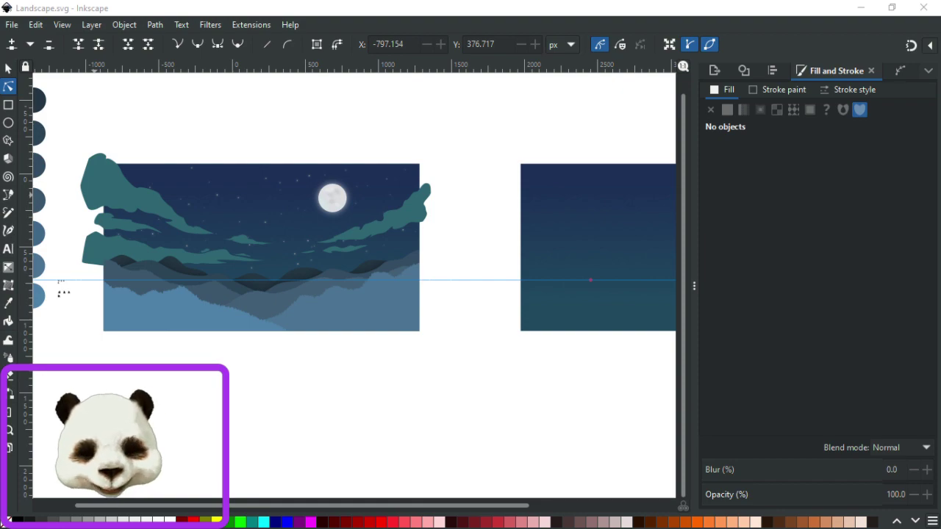
{"action": "scroll", "coordinate": [371, 215], "scroll_direction": "up", "scroll_amount": 2}
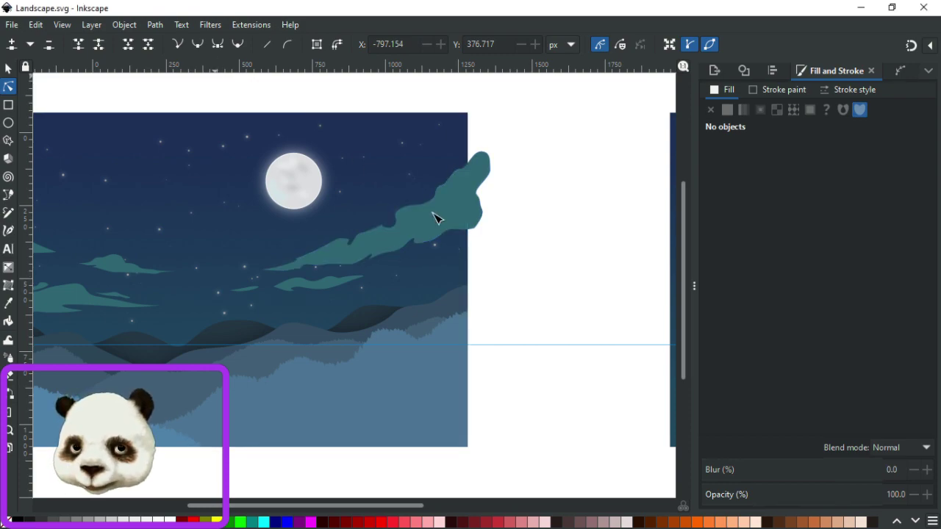
{"action": "scroll", "coordinate": [456, 272], "scroll_direction": "left", "scroll_amount": 2}
{"action": "scroll", "coordinate": [524, 267], "scroll_direction": "left", "scroll_amount": 3}
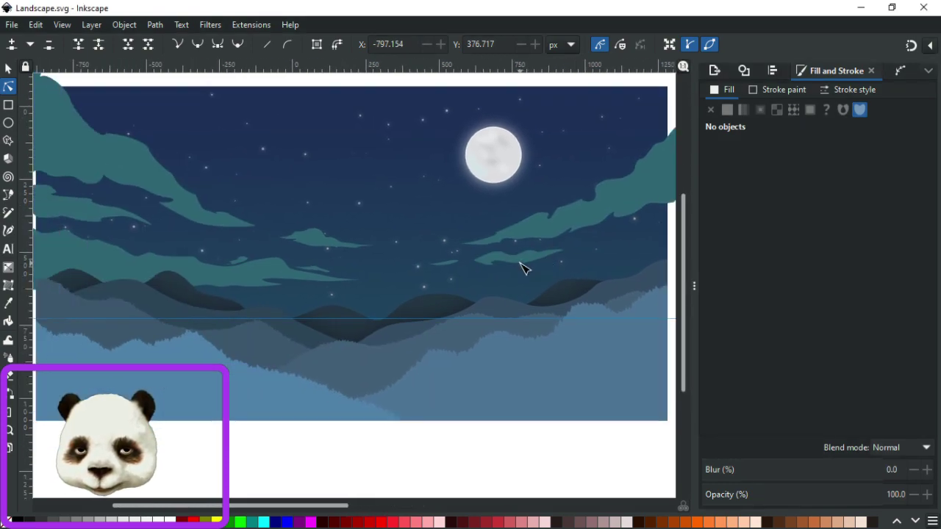
{"action": "scroll", "coordinate": [508, 263], "scroll_direction": "down", "scroll_amount": 2}
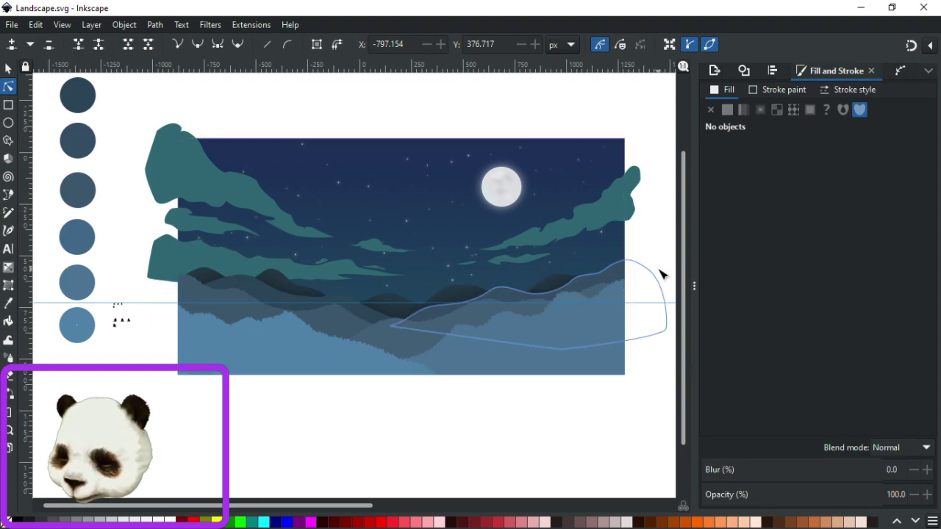
{"action": "key", "text": "b"}
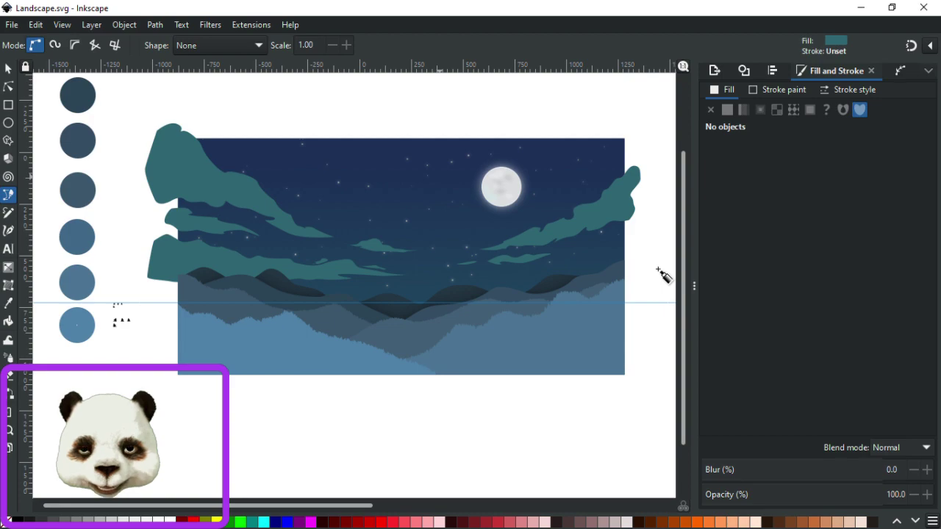
{"action": "left_click", "coordinate": [9, 86]}
{"action": "scroll", "coordinate": [252, 235], "scroll_direction": "up", "scroll_amount": 2}
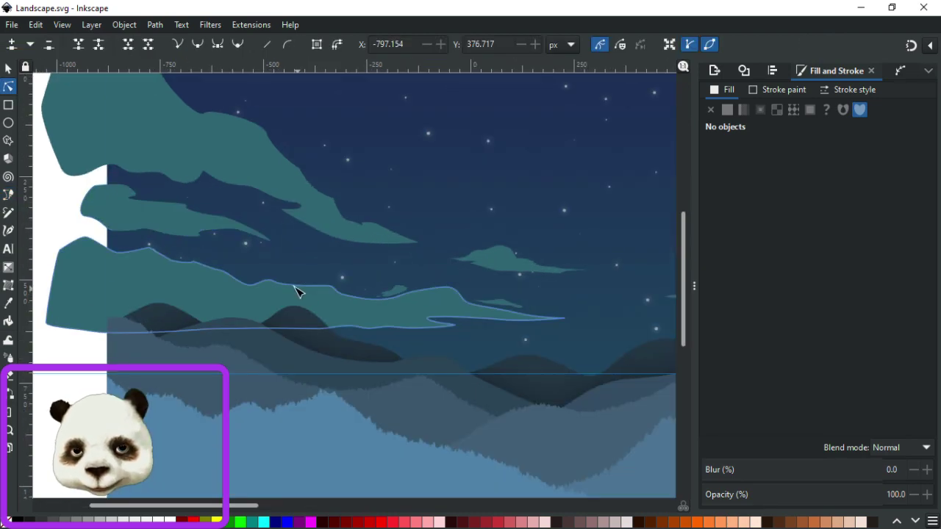
Move the upper-edge bump node of the long low cloud over the hills to about X -462, Y 506 px.
{"action": "left_click", "coordinate": [288, 291]}
{"action": "left_click", "coordinate": [279, 282]}
{"action": "left_click_drag", "start_coordinate": [281, 287], "coordinate": [286, 288]}
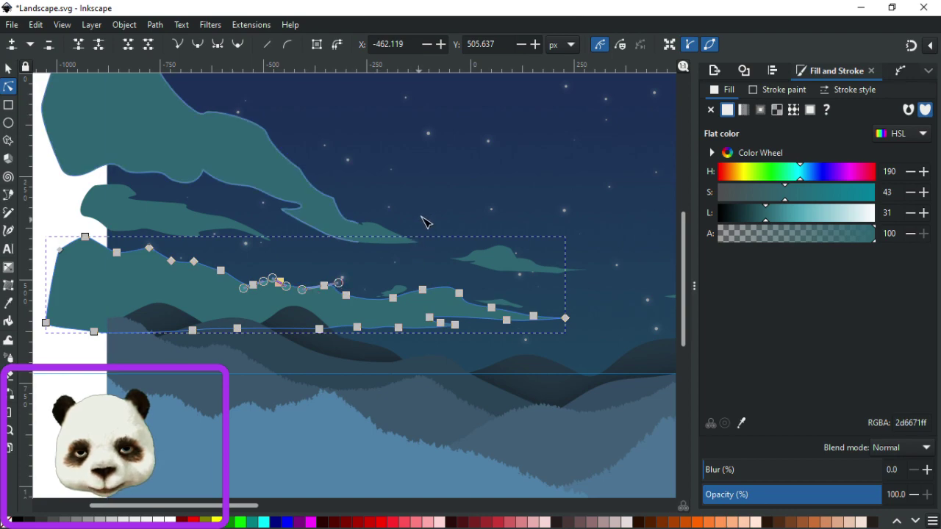
{"action": "left_click", "coordinate": [447, 203]}
{"action": "scroll", "coordinate": [479, 205], "scroll_direction": "down", "scroll_amount": 3, "text": "ctrl"}
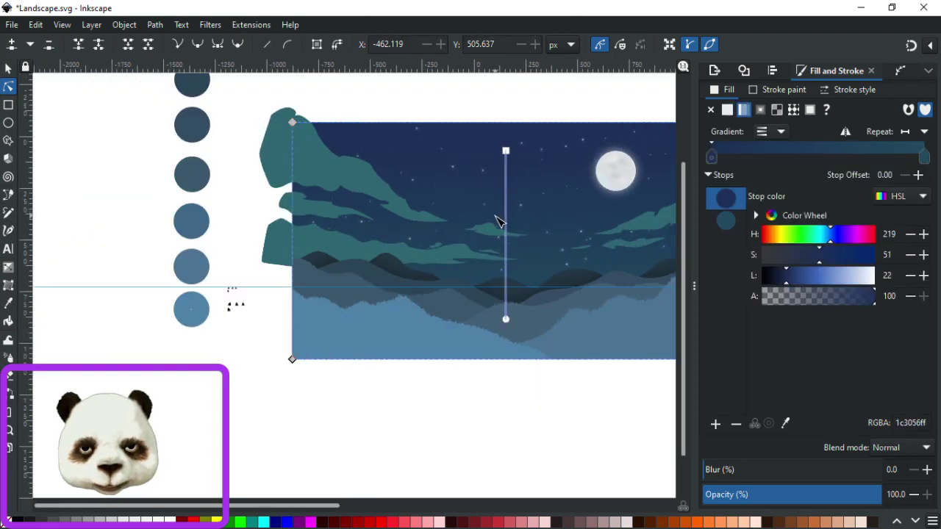
Shift the next upper-edge node of the long low cloud left and slightly down to about X -398, Y 527 px.
{"action": "scroll", "coordinate": [496, 222], "scroll_direction": "up", "scroll_amount": 1, "text": "ctrl"}
{"action": "left_click", "coordinate": [378, 248]}
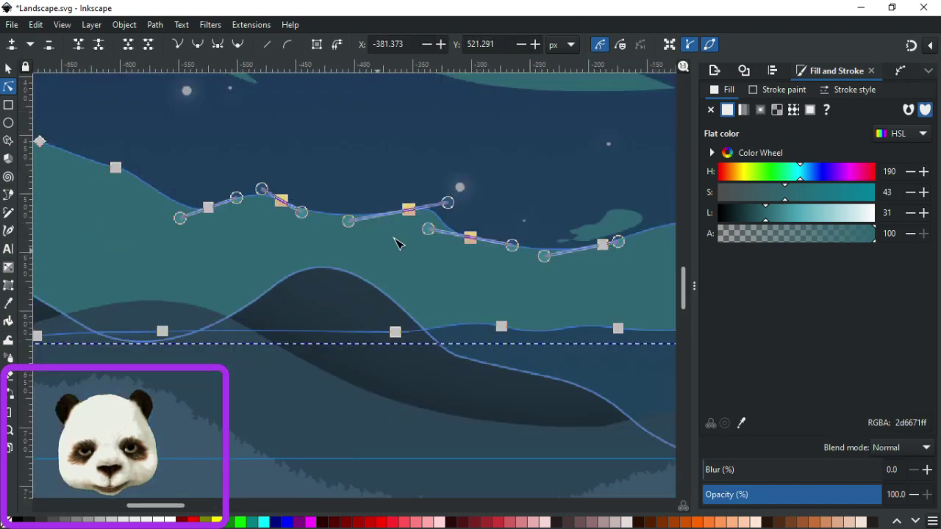
{"action": "scroll", "coordinate": [389, 250], "scroll_direction": "up", "scroll_amount": 3, "text": "ctrl"}
{"action": "left_click_drag", "start_coordinate": [410, 210], "coordinate": [391, 220]}
{"action": "left_click", "coordinate": [412, 153]}
{"action": "scroll", "coordinate": [518, 199], "scroll_direction": "down", "scroll_amount": 5, "text": "ctrl"}
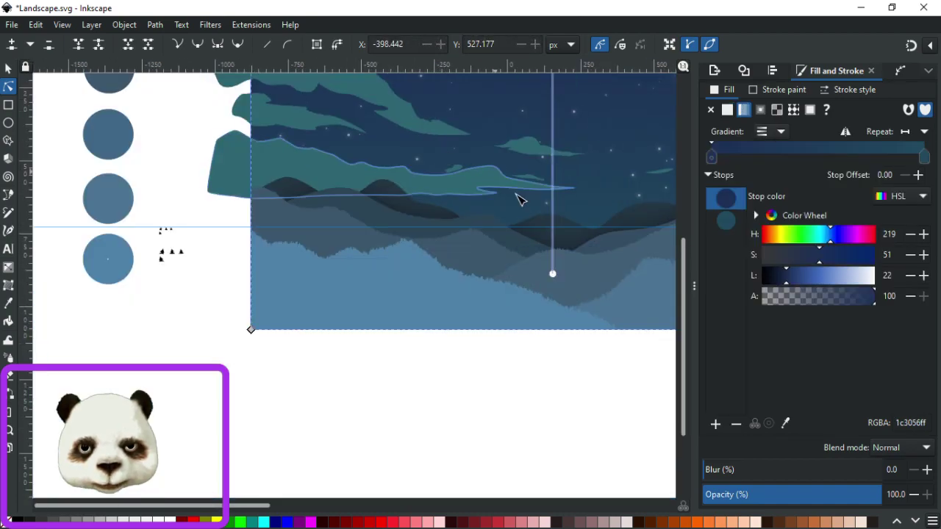
Look over the whole landscape and save the drawing with the adjusted cloud edge.
{"action": "scroll", "coordinate": [458, 269], "scroll_direction": "right", "scroll_amount": 8}
{"action": "scroll", "coordinate": [258, 336], "scroll_direction": "up", "scroll_amount": 2}
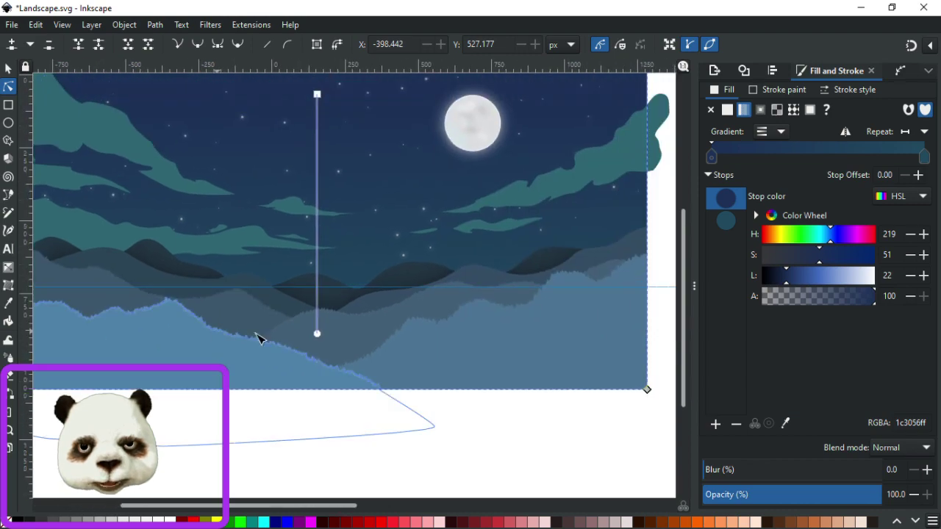
{"action": "scroll", "coordinate": [449, 299], "scroll_direction": "down", "scroll_amount": 5, "text": "ctrl"}
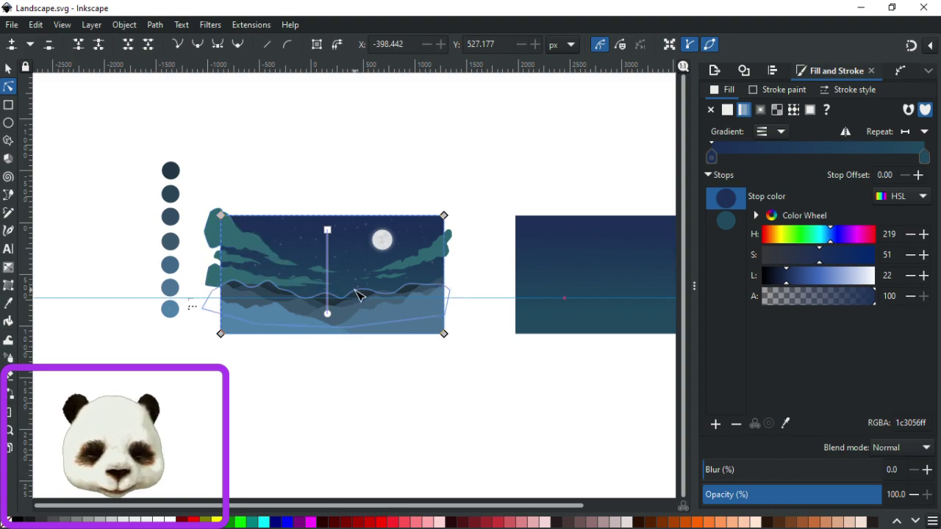
{"action": "scroll", "coordinate": [375, 298], "scroll_direction": "up", "scroll_amount": 1, "text": "ctrl"}
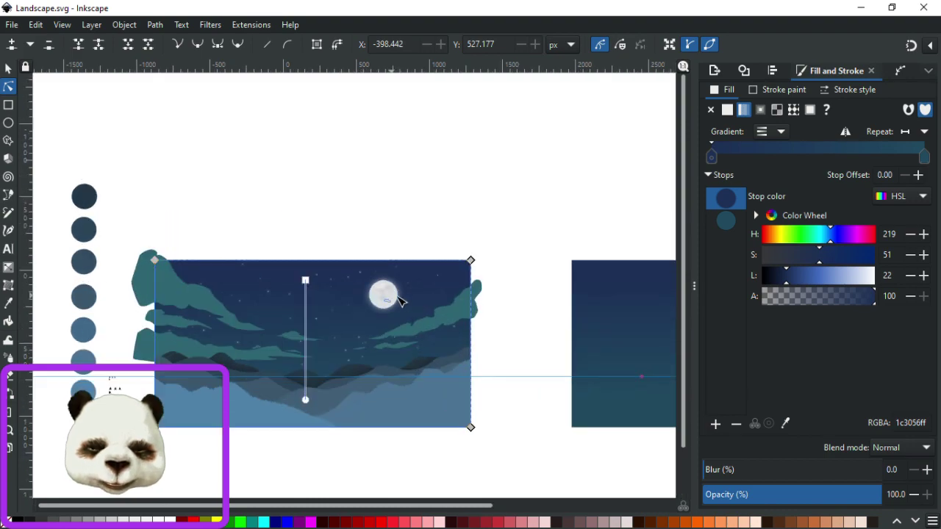
{"action": "scroll", "coordinate": [412, 375], "scroll_direction": "up", "scroll_amount": 2, "text": "ctrl"}
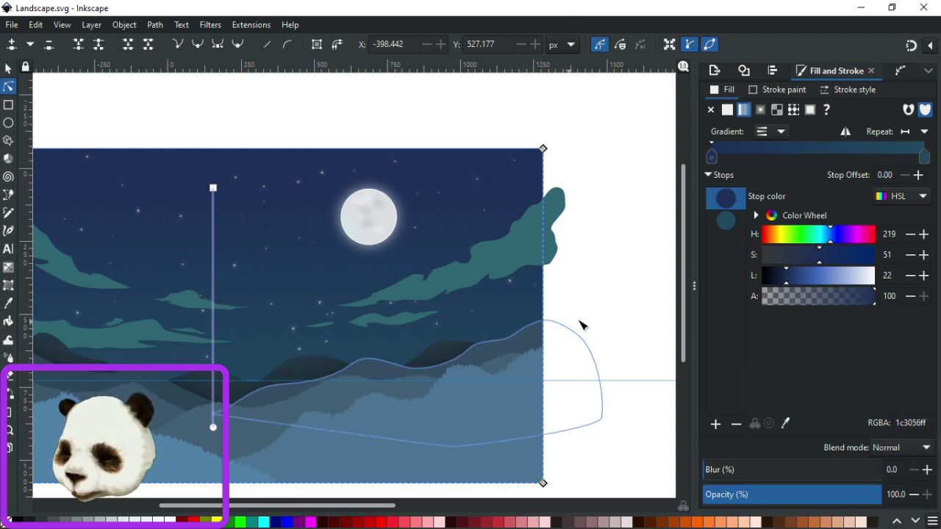
Draw a closed teal cloud about 830 px wide with the Pen tool, rising over the hills past the sky's right edge.
{"action": "key", "text": "Escape"}
{"action": "key", "text": "b"}
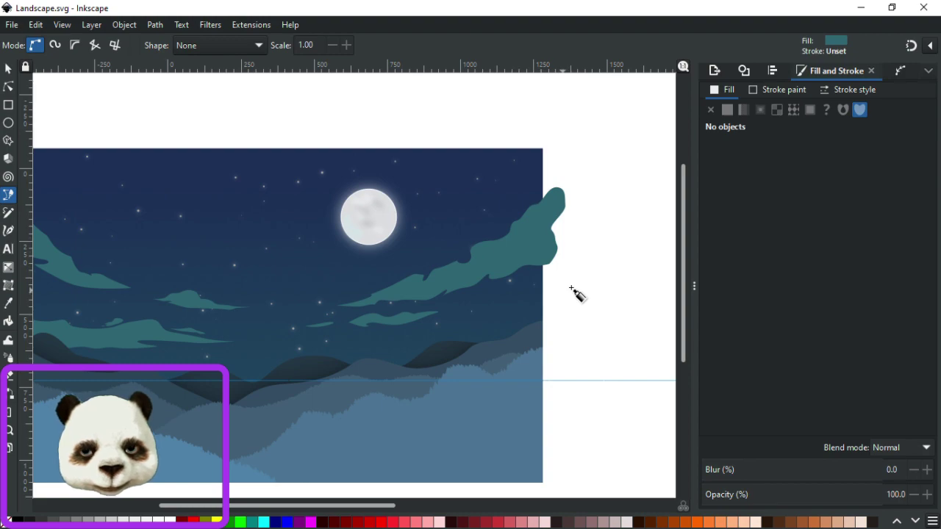
{"action": "left_click_drag", "start_coordinate": [531, 300], "coordinate": [417, 350]}
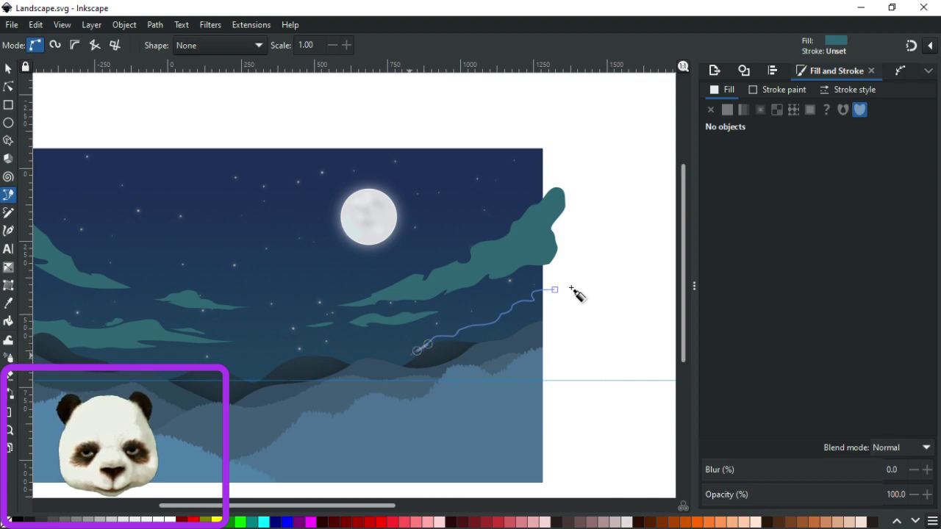
{"action": "left_click", "coordinate": [367, 352]}
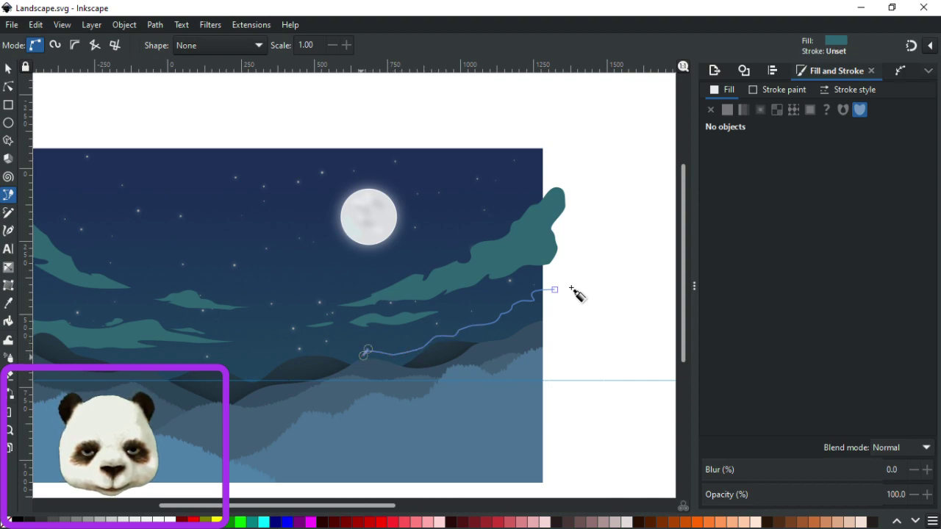
{"action": "left_click_drag", "start_coordinate": [337, 369], "coordinate": [335, 376]}
{"action": "left_click_drag", "start_coordinate": [342, 382], "coordinate": [349, 382]}
{"action": "left_click_drag", "start_coordinate": [439, 366], "coordinate": [449, 368]}
{"action": "left_click_drag", "start_coordinate": [535, 363], "coordinate": [563, 351]}
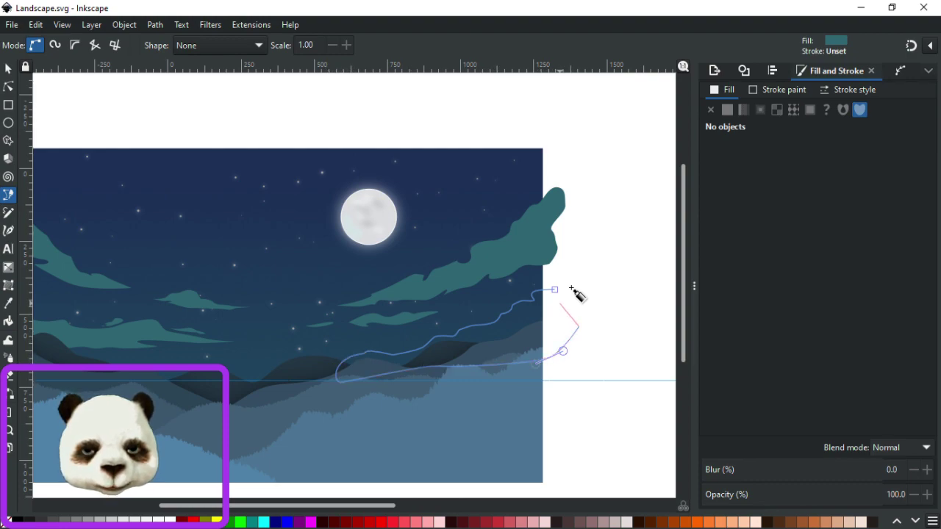
{"action": "left_click", "coordinate": [572, 289]}
{"action": "left_click", "coordinate": [572, 289]}
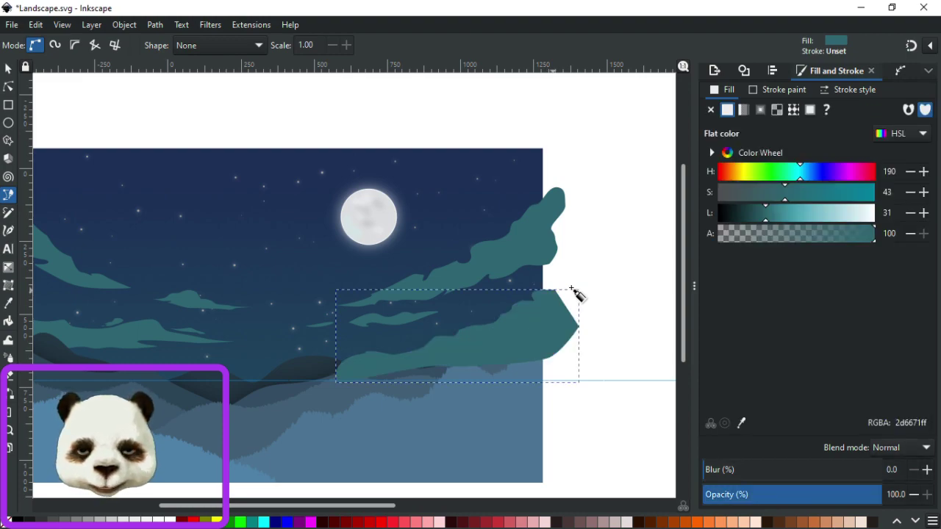
Lower the new right-hand cloud in the stacking order so it sits behind the hills, and deselect it.
{"action": "scroll", "coordinate": [441, 319], "scroll_direction": "down", "scroll_amount": 2}
{"action": "scroll", "coordinate": [422, 325], "scroll_direction": "up", "scroll_amount": 3}
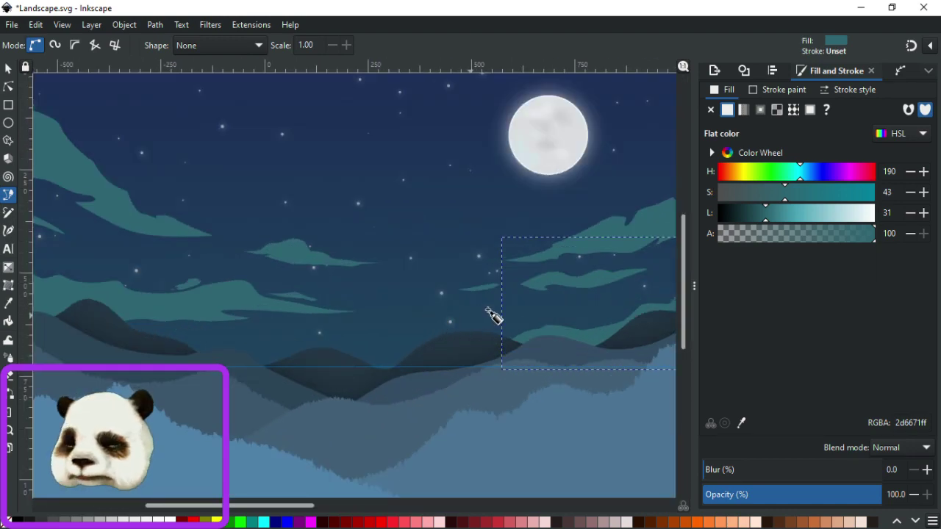
{"action": "scroll", "coordinate": [487, 308], "scroll_direction": "down", "scroll_amount": 1}
{"action": "scroll", "coordinate": [485, 303], "scroll_direction": "up", "scroll_amount": 1}
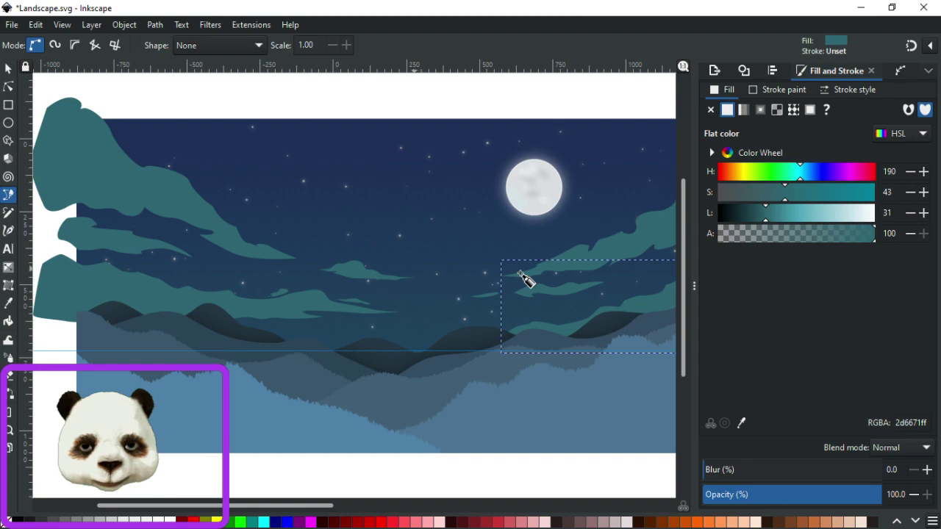
{"action": "key", "text": "Escape"}
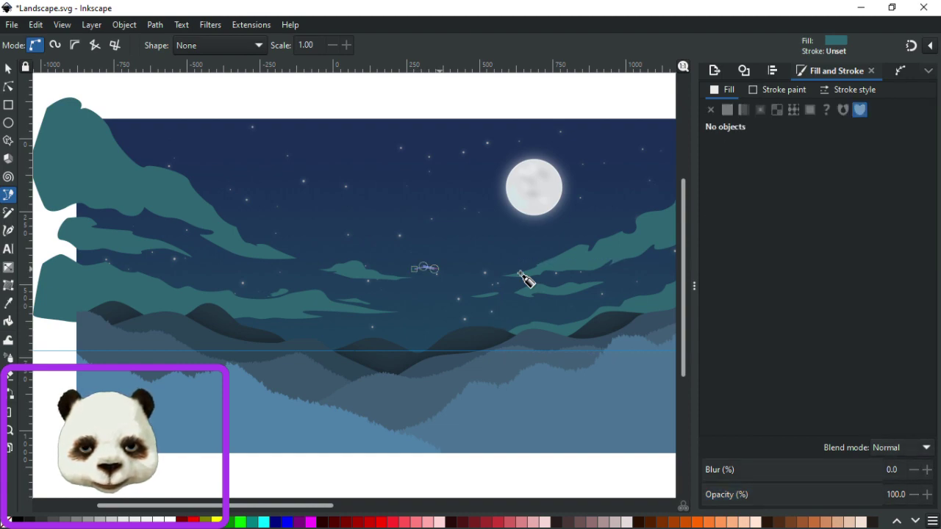
Draw a thin teal cloud streak about 365 px wide between the small central cloud and the right cloud, below the moon.
{"action": "left_click", "coordinate": [503, 263]}
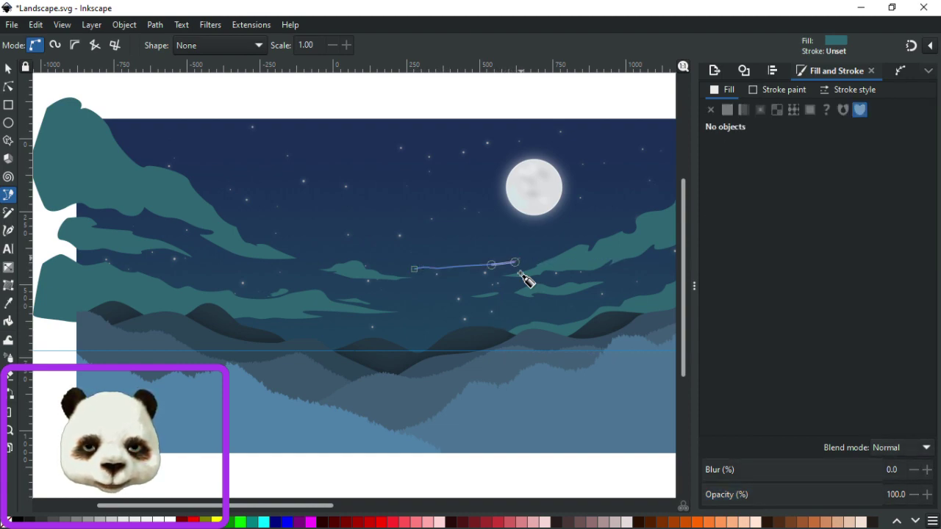
{"action": "left_click_drag", "start_coordinate": [510, 265], "coordinate": [497, 265]}
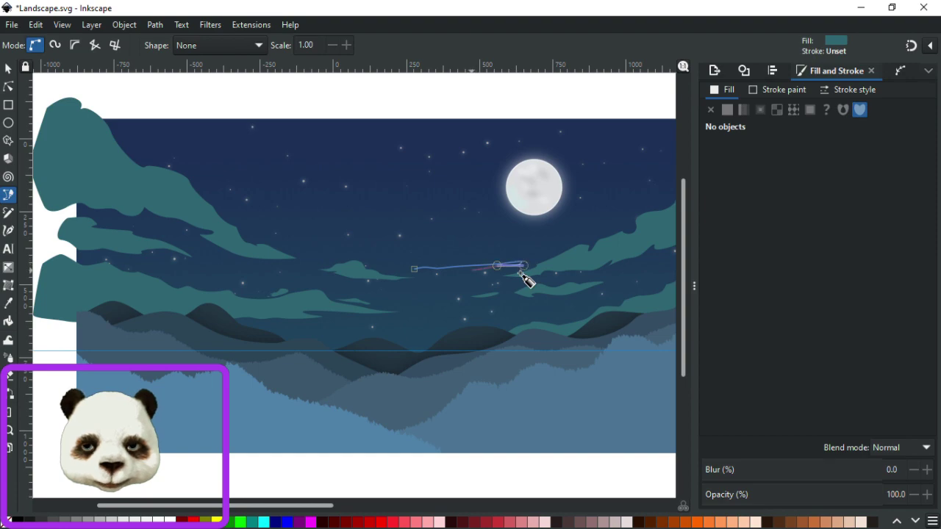
{"action": "key", "text": "BackSpace"}
{"action": "key", "text": "Return"}
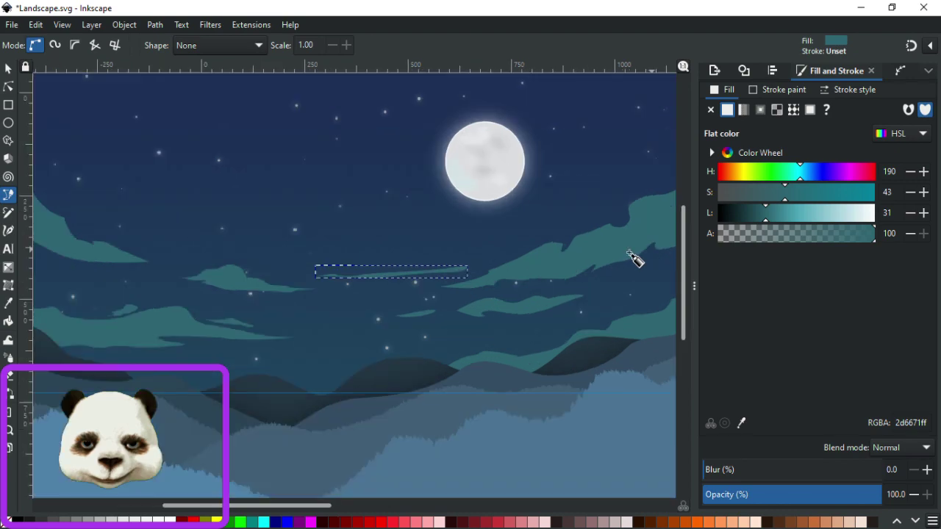
Pull in and raise the handle of the underside node near the streak's right end to sharpen the tip.
{"action": "scroll", "coordinate": [630, 256], "scroll_direction": "up", "scroll_amount": 3}
{"action": "scroll", "coordinate": [221, 248], "scroll_direction": "up", "scroll_amount": 1}
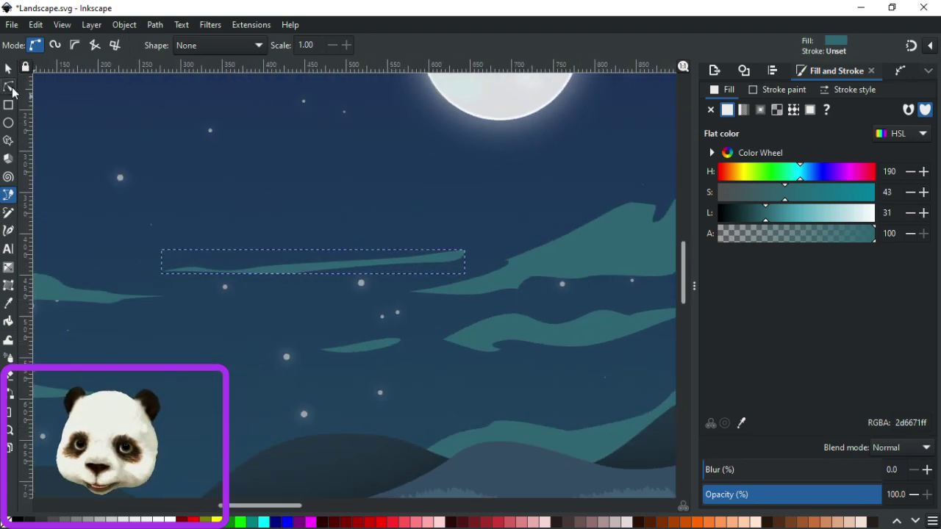
{"action": "left_click", "coordinate": [7, 88]}
{"action": "left_click", "coordinate": [465, 250]}
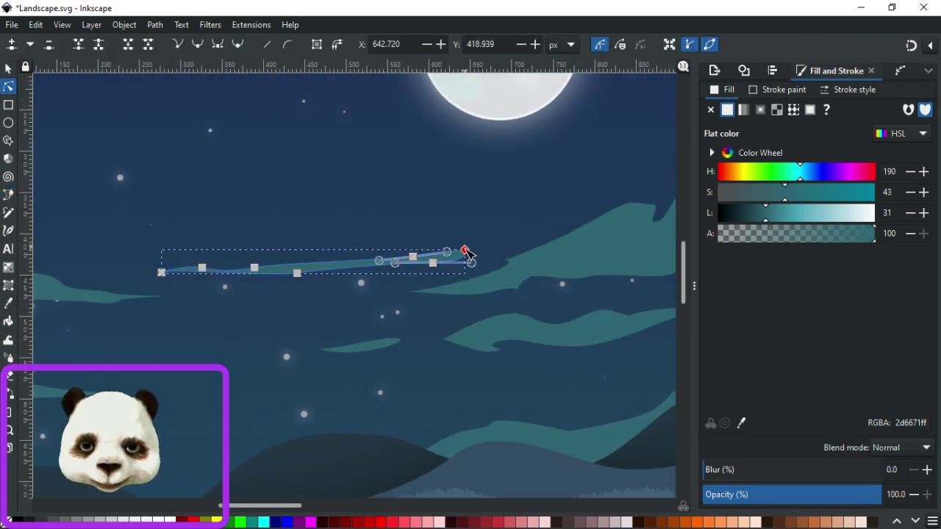
{"action": "scroll", "coordinate": [479, 259], "scroll_direction": "up", "scroll_amount": 4}
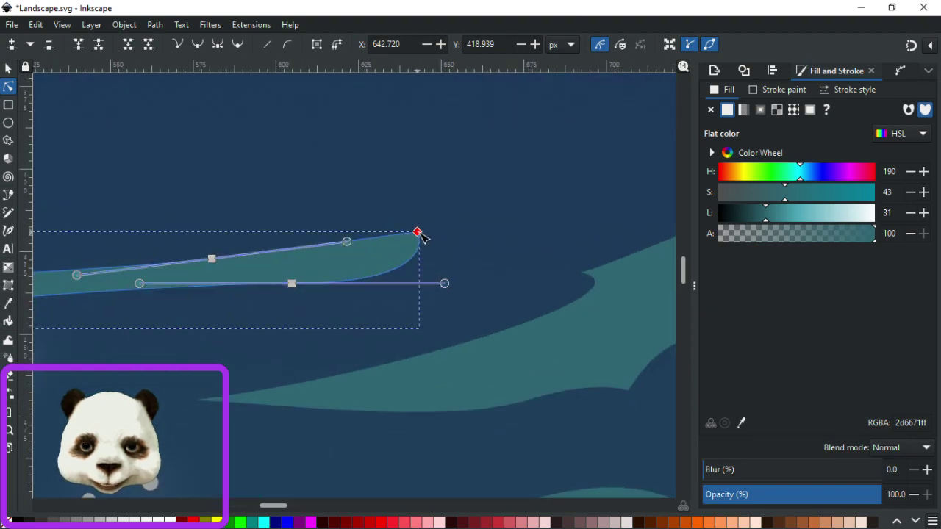
{"action": "left_click_drag", "start_coordinate": [444, 284], "coordinate": [399, 269]}
Move the streak's middle upper node right to about X 453, Y 446 px and lower the underside node beside it.
{"action": "scroll", "coordinate": [450, 300], "scroll_direction": "left", "scroll_amount": 5}
{"action": "scroll", "coordinate": [450, 300], "scroll_direction": "down", "scroll_amount": 2}
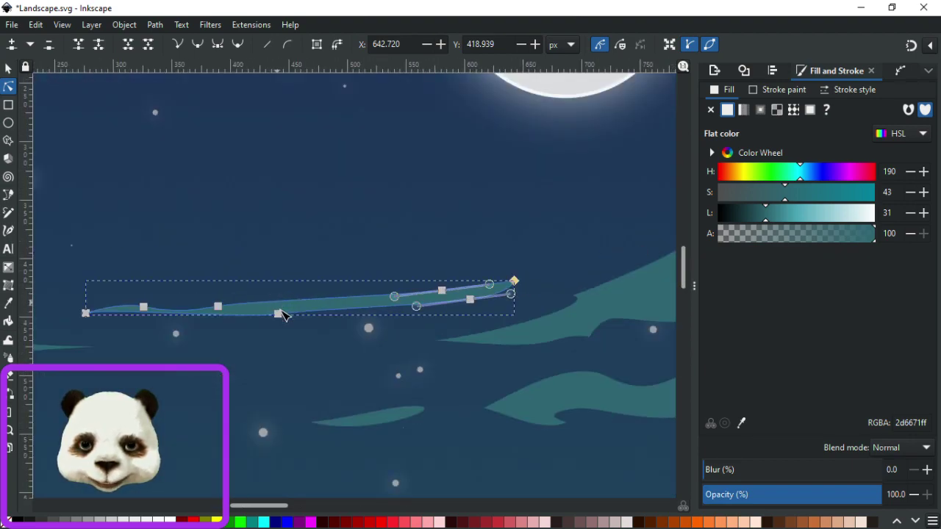
{"action": "left_click_drag", "start_coordinate": [217, 306], "coordinate": [302, 313]}
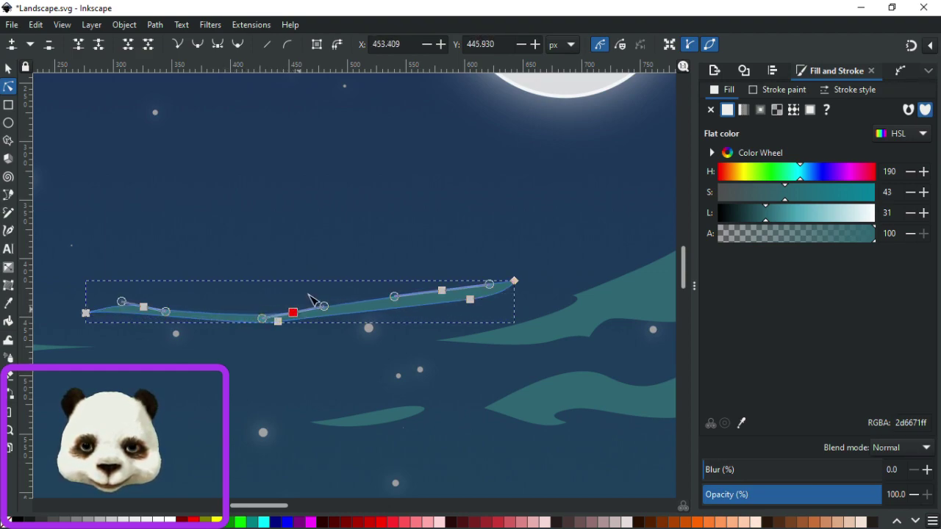
{"action": "left_click", "coordinate": [380, 343]}
{"action": "scroll", "coordinate": [309, 373], "scroll_direction": "down", "scroll_amount": 4}
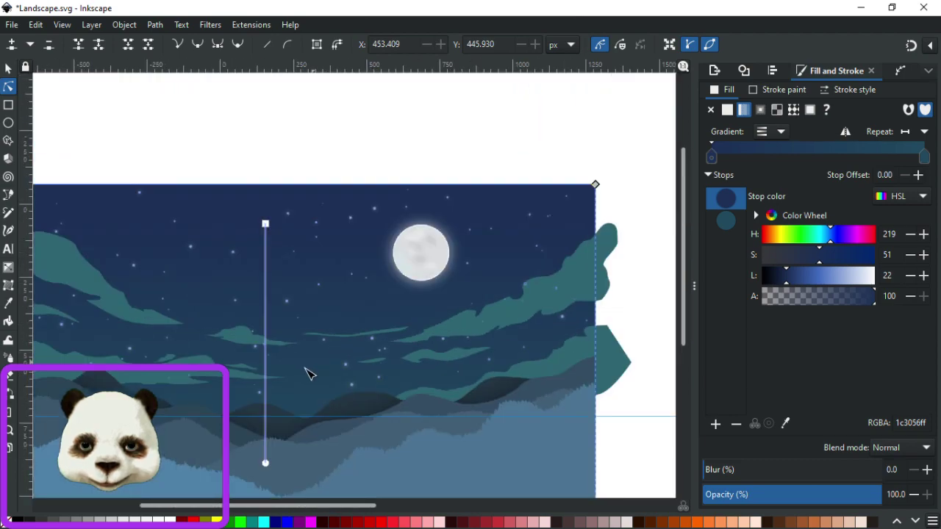
Lengthen the right handle of the streak's leftmost upper node and tilt it downward to deepen the dip.
{"action": "scroll", "coordinate": [330, 360], "scroll_direction": "up", "scroll_amount": 2}
{"action": "left_click", "coordinate": [361, 315]}
{"action": "scroll", "coordinate": [377, 285], "scroll_direction": "up", "scroll_amount": 3}
{"action": "left_click", "coordinate": [237, 263]}
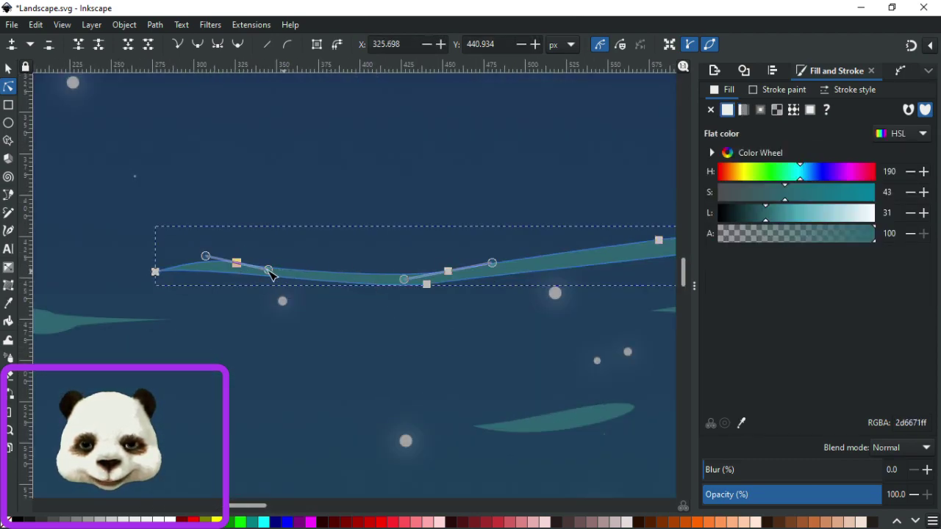
{"action": "left_click_drag", "start_coordinate": [281, 275], "coordinate": [303, 281]}
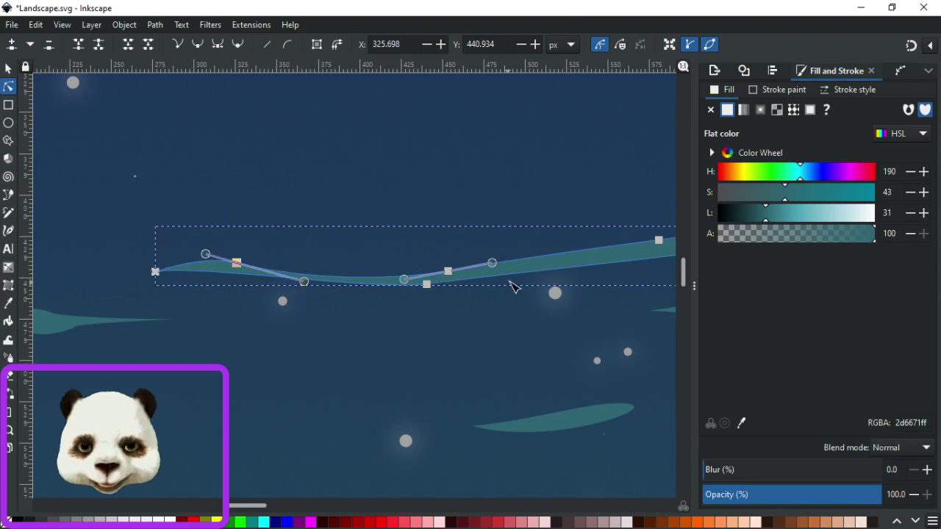
Move the streak's middle underside node left to about X 429, Y 453 px.
{"action": "scroll", "coordinate": [441, 301], "scroll_direction": "right", "scroll_amount": 3}
{"action": "scroll", "coordinate": [380, 318], "scroll_direction": "up", "scroll_amount": 1}
{"action": "left_click_drag", "start_coordinate": [343, 312], "coordinate": [326, 314]}
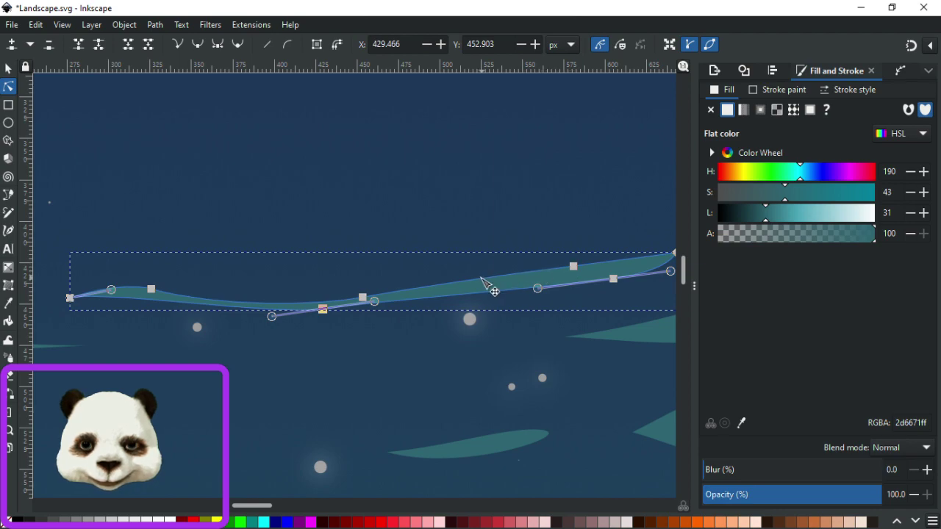
Add a node on the streak's upper edge and move it to about X 525, Y 439 px to form a shallow dip.
{"action": "left_click", "coordinate": [475, 280]}
{"action": "double_click", "coordinate": [467, 280]}
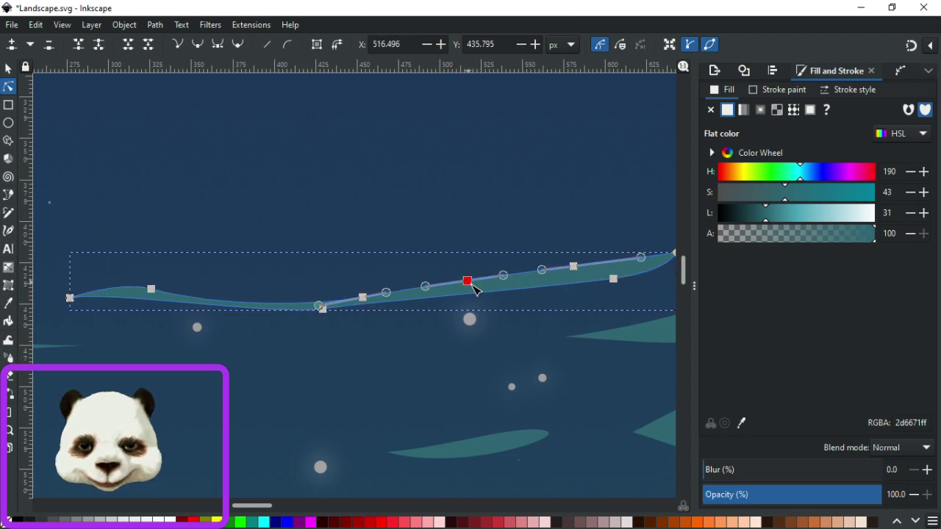
{"action": "left_click_drag", "start_coordinate": [472, 284], "coordinate": [476, 289]}
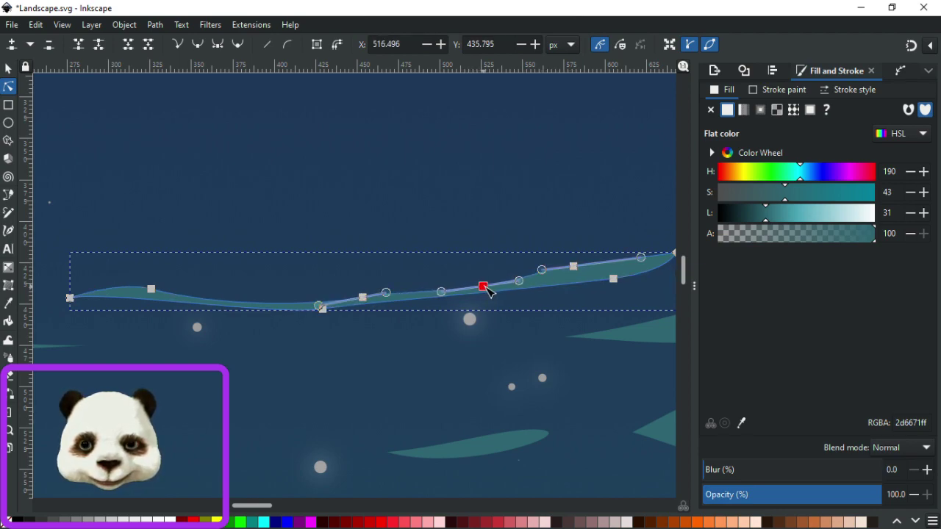
{"action": "left_click", "coordinate": [529, 314]}
{"action": "scroll", "coordinate": [534, 312], "scroll_direction": "down", "scroll_amount": 5}
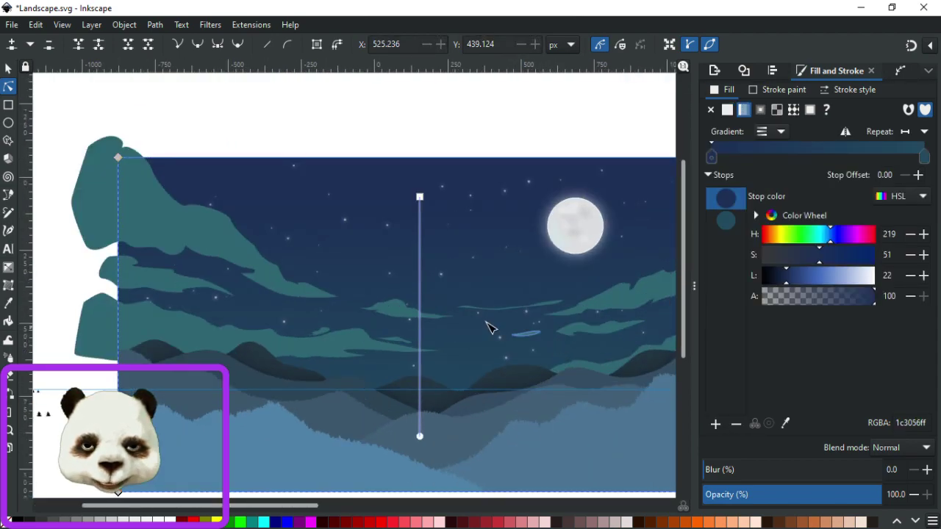
Flatten the streak's left tip by angling the leftmost node's lower handle rightward and tilting the middle underside node's left handle down.
{"action": "scroll", "coordinate": [482, 315], "scroll_direction": "up", "scroll_amount": 2}
{"action": "left_click", "coordinate": [457, 307]}
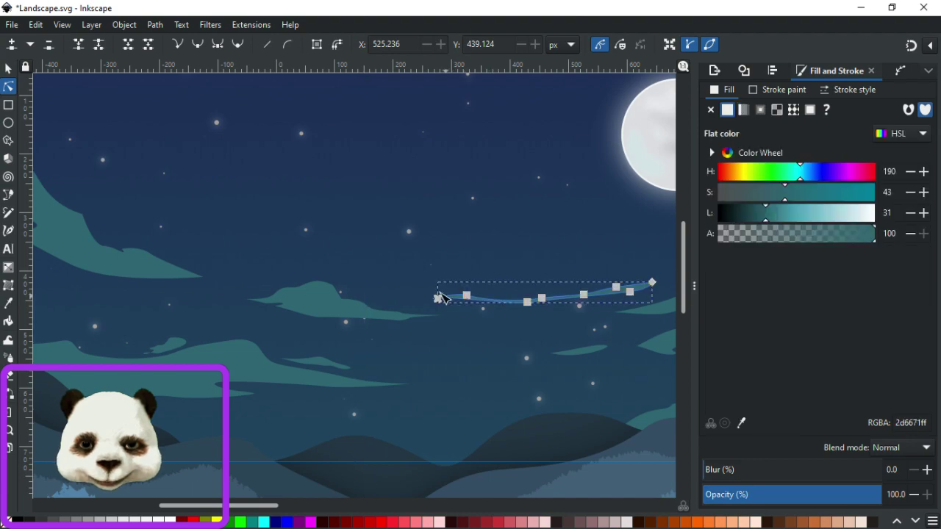
{"action": "left_click", "coordinate": [468, 297]}
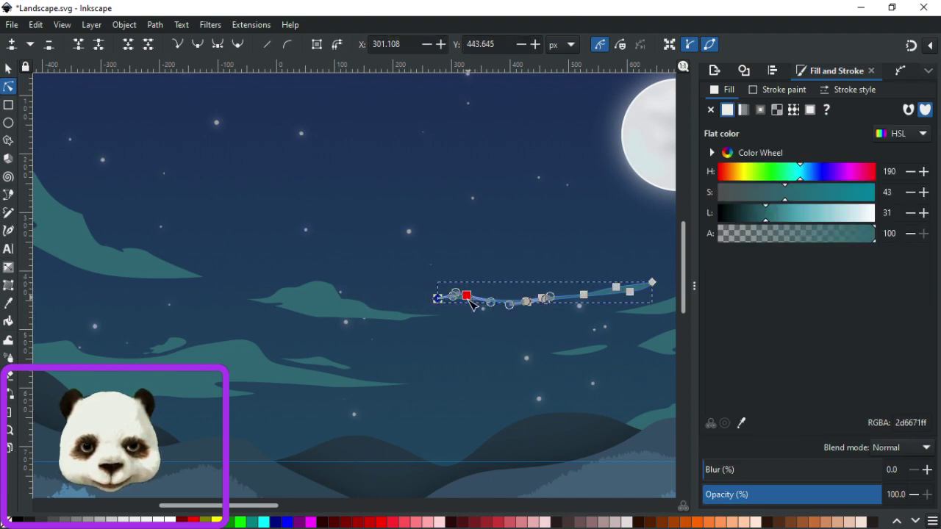
{"action": "scroll", "coordinate": [487, 316], "scroll_direction": "up", "scroll_amount": 3}
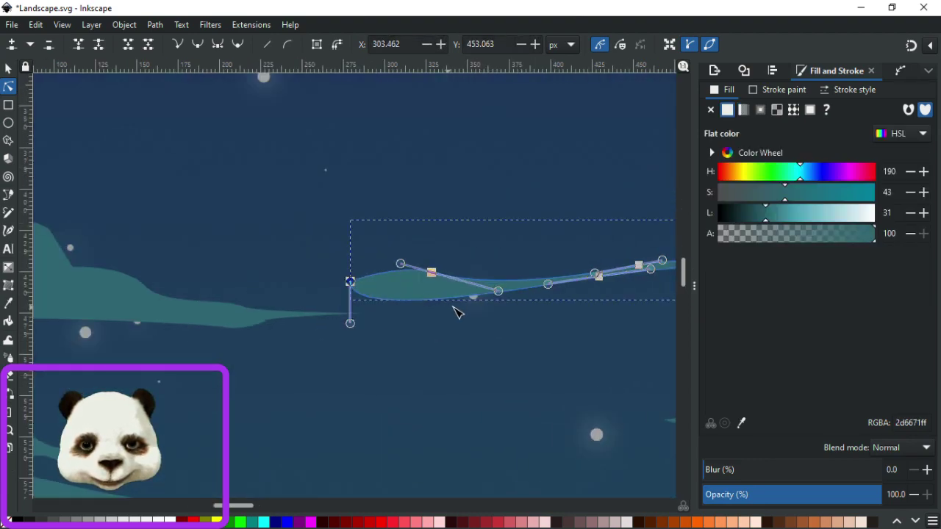
{"action": "left_click", "coordinate": [352, 281]}
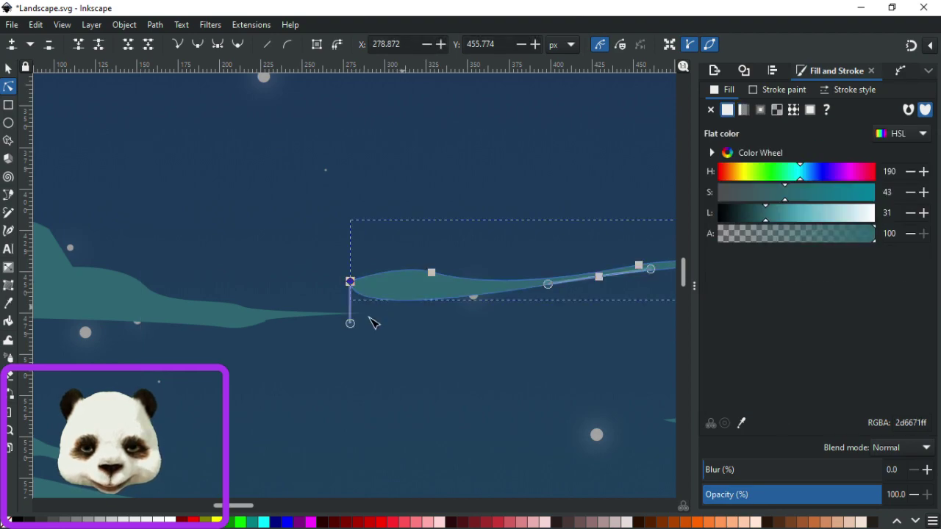
{"action": "left_click_drag", "start_coordinate": [353, 330], "coordinate": [405, 287]}
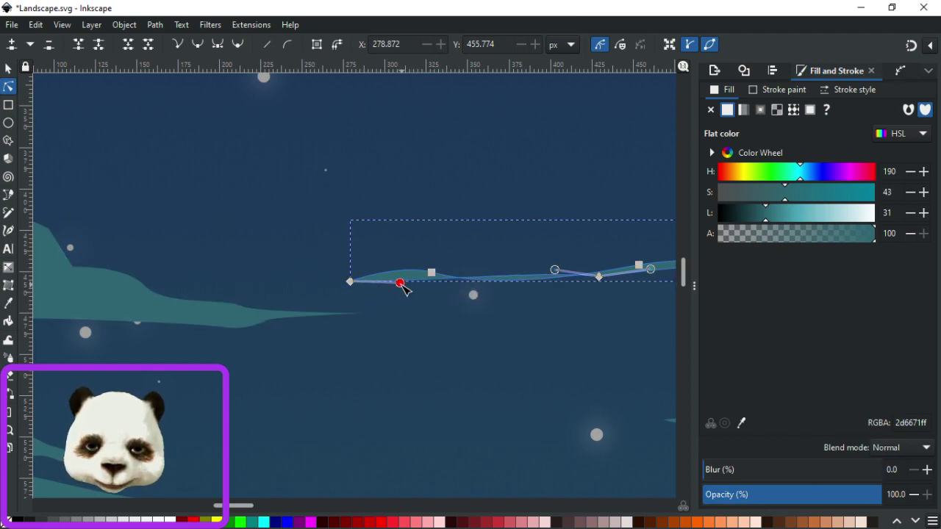
{"action": "left_click_drag", "start_coordinate": [556, 269], "coordinate": [543, 290]}
{"action": "left_click", "coordinate": [585, 318]}
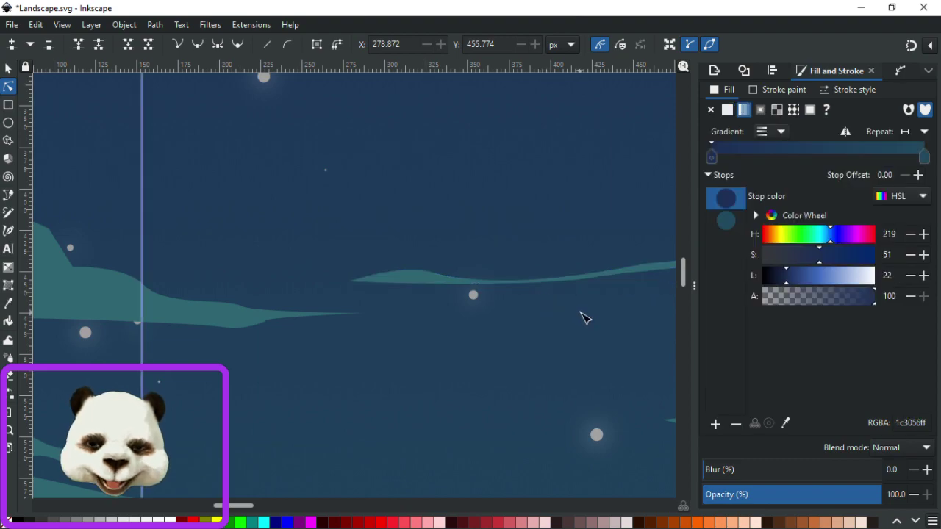
Move the upper-edge node nearest the streak's right tip to about X 590, Y 429 px.
{"action": "scroll", "coordinate": [595, 322], "scroll_direction": "down", "scroll_amount": 4}
{"action": "scroll", "coordinate": [478, 331], "scroll_direction": "up", "scroll_amount": 5}
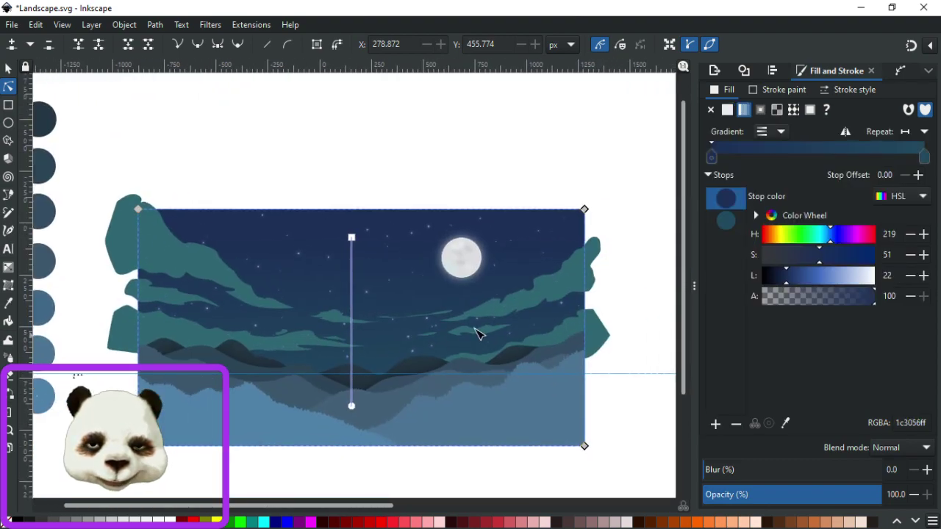
{"action": "scroll", "coordinate": [382, 300], "scroll_direction": "up", "scroll_amount": 2}
{"action": "left_click", "coordinate": [358, 293]}
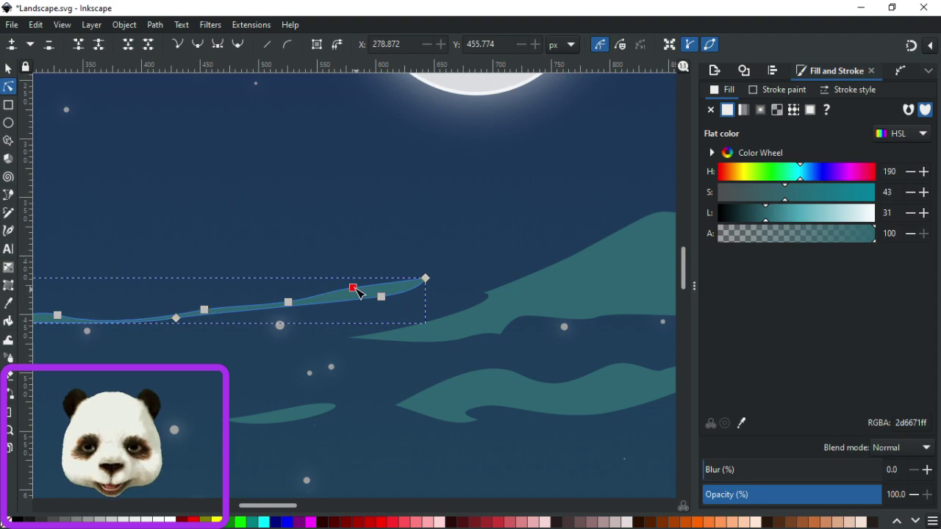
{"action": "left_click", "coordinate": [371, 243]}
{"action": "scroll", "coordinate": [433, 265], "scroll_direction": "down", "scroll_amount": 4}
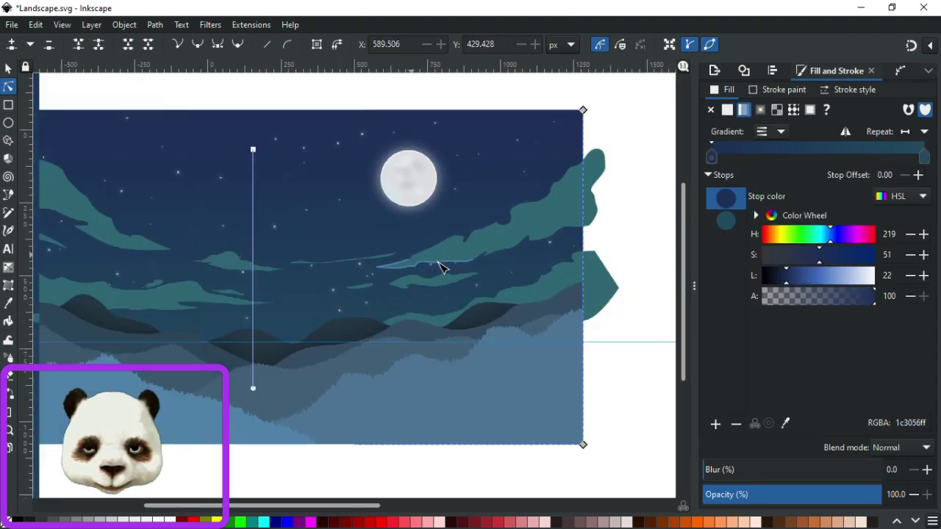
{"action": "scroll", "coordinate": [361, 327], "scroll_direction": "down", "scroll_amount": 1}
{"action": "scroll", "coordinate": [369, 330], "scroll_direction": "up", "scroll_amount": 1}
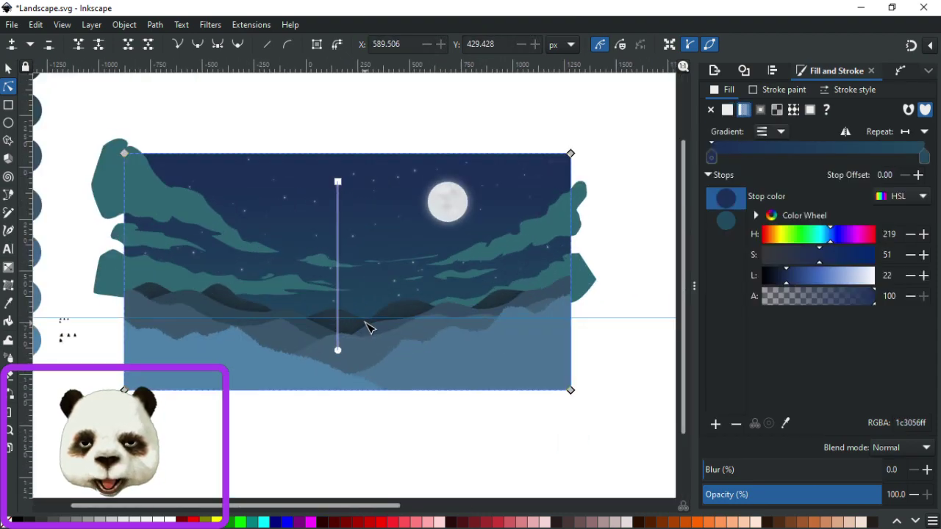
Move the whole streak down and left, just above the hills, to about X 237, Y 584 px.
{"action": "left_click", "coordinate": [8, 68]}
{"action": "scroll", "coordinate": [323, 239], "scroll_direction": "up", "scroll_amount": 2}
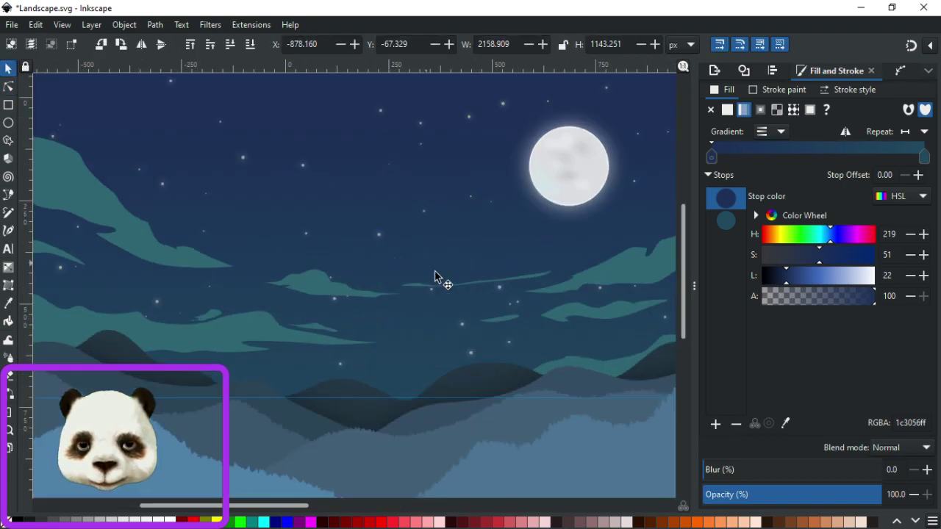
{"action": "left_click", "coordinate": [446, 285]}
{"action": "left_click_drag", "start_coordinate": [487, 285], "coordinate": [462, 350]}
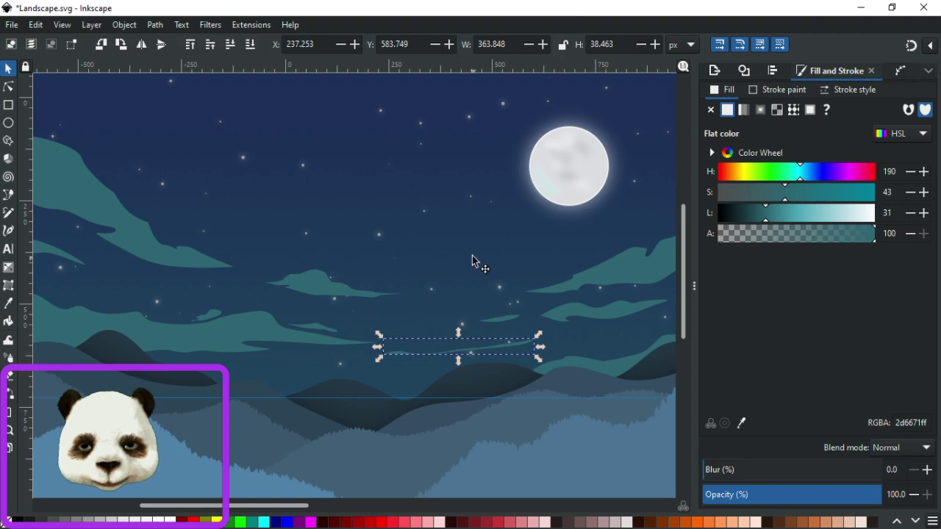
{"action": "left_click", "coordinate": [473, 254]}
{"action": "scroll", "coordinate": [473, 254], "scroll_direction": "down", "scroll_amount": 2}
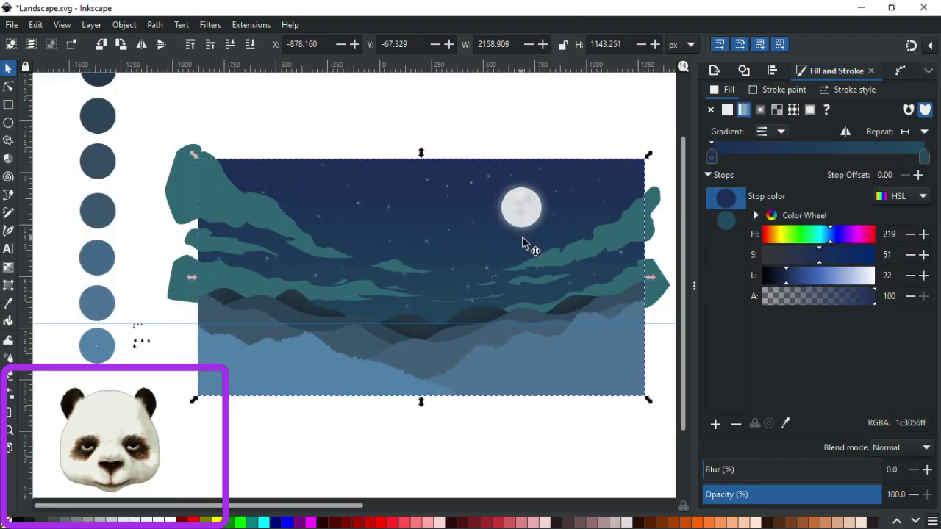
Shift the streak's two middle nodes, upper and underside, together slightly down and right to deepen the sag.
{"action": "scroll", "coordinate": [522, 238], "scroll_direction": "down", "scroll_amount": 1}
{"action": "scroll", "coordinate": [548, 266], "scroll_direction": "up", "scroll_amount": 5}
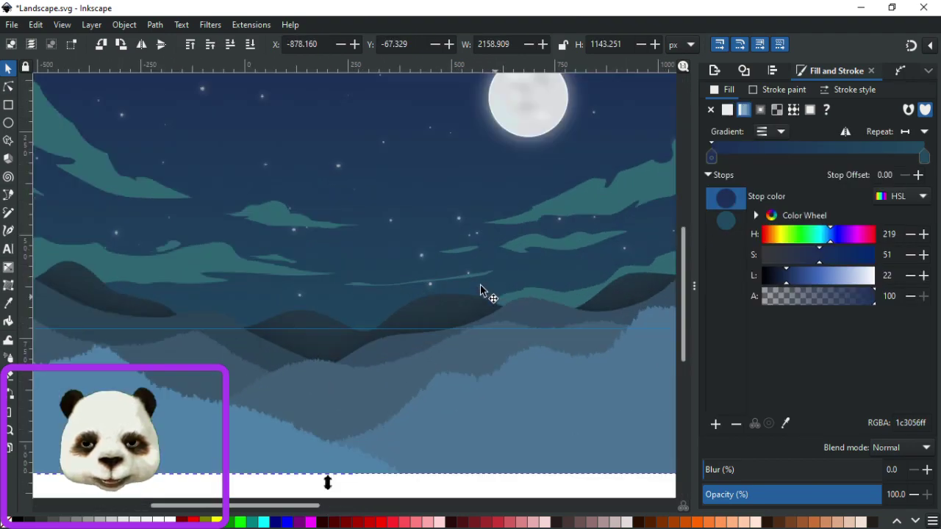
{"action": "left_click", "coordinate": [8, 89]}
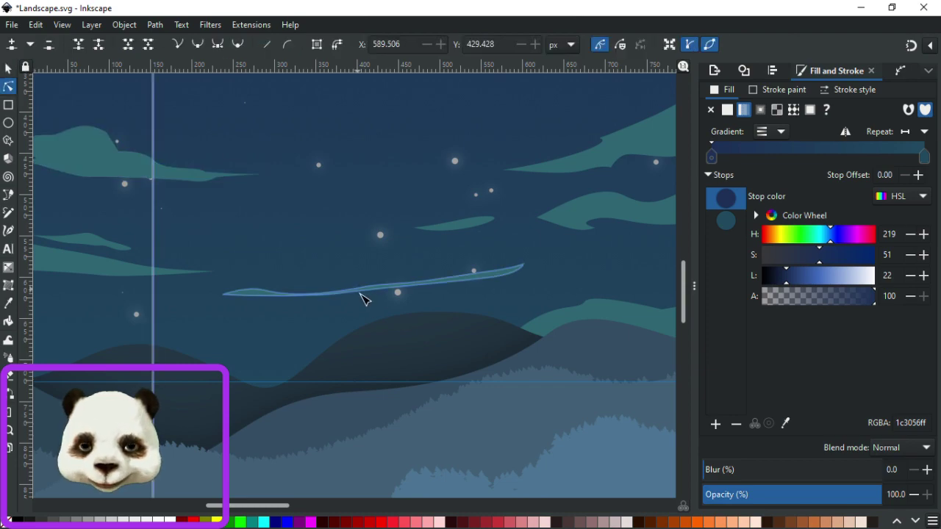
{"action": "left_click", "coordinate": [370, 290]}
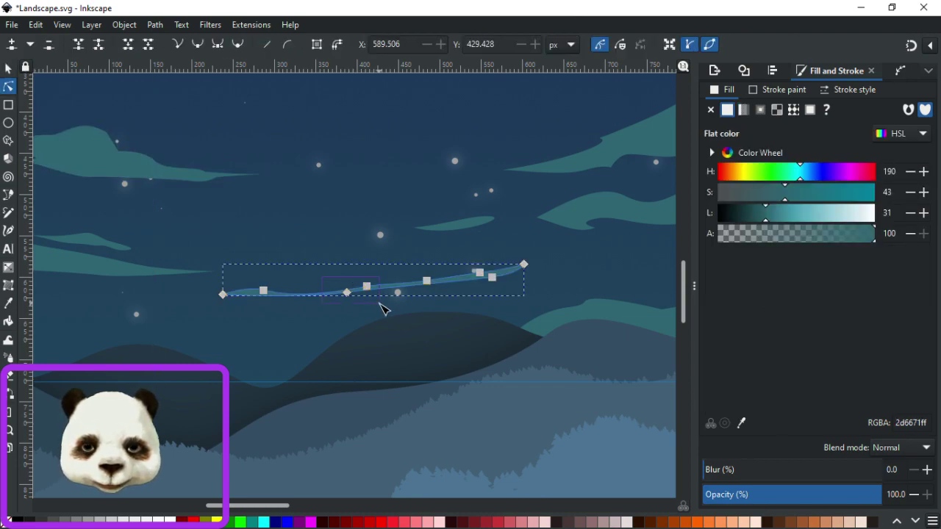
{"action": "left_click", "coordinate": [367, 286]}
{"action": "left_click_drag", "start_coordinate": [372, 294], "coordinate": [373, 294]}
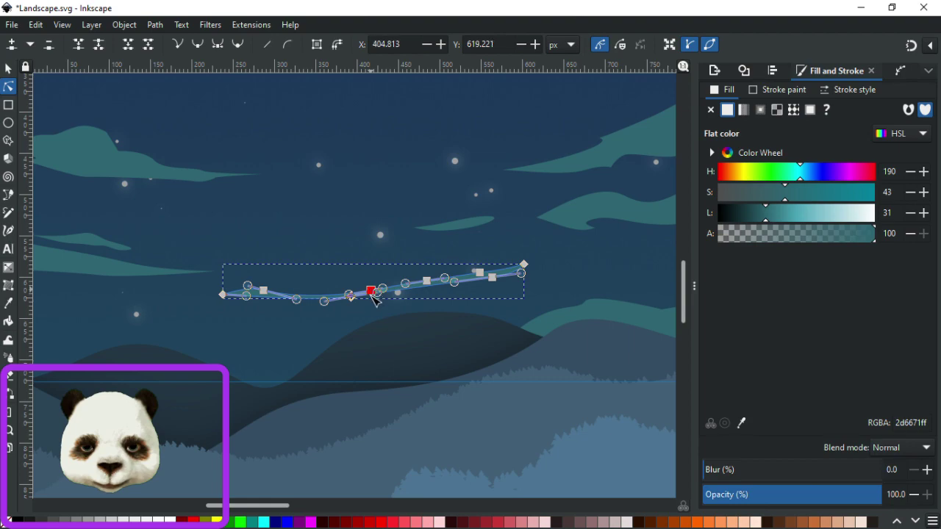
{"action": "left_click", "coordinate": [351, 321]}
{"action": "scroll", "coordinate": [341, 318], "scroll_direction": "down", "scroll_amount": 5}
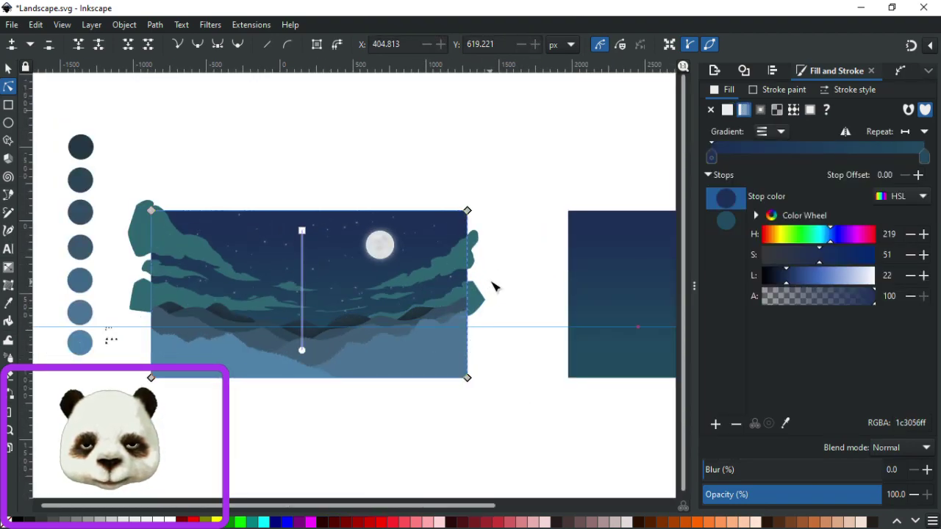
Move the streak's upper node near the right tip slightly left and the underside node beside it to about X 553, Y 603 px.
{"action": "scroll", "coordinate": [496, 282], "scroll_direction": "up", "scroll_amount": 2}
{"action": "scroll", "coordinate": [318, 340], "scroll_direction": "up", "scroll_amount": 3}
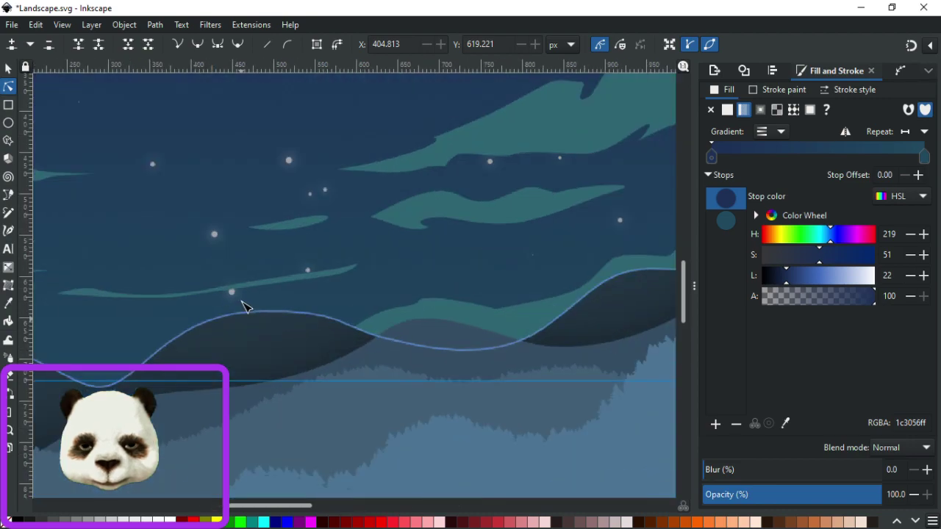
{"action": "left_click", "coordinate": [284, 287]}
{"action": "scroll", "coordinate": [349, 273], "scroll_direction": "up", "scroll_amount": 1}
{"action": "left_click_drag", "start_coordinate": [351, 266], "coordinate": [336, 264]}
{"action": "left_click", "coordinate": [426, 287]}
{"action": "left_click", "coordinate": [381, 277]}
{"action": "left_click", "coordinate": [357, 276]}
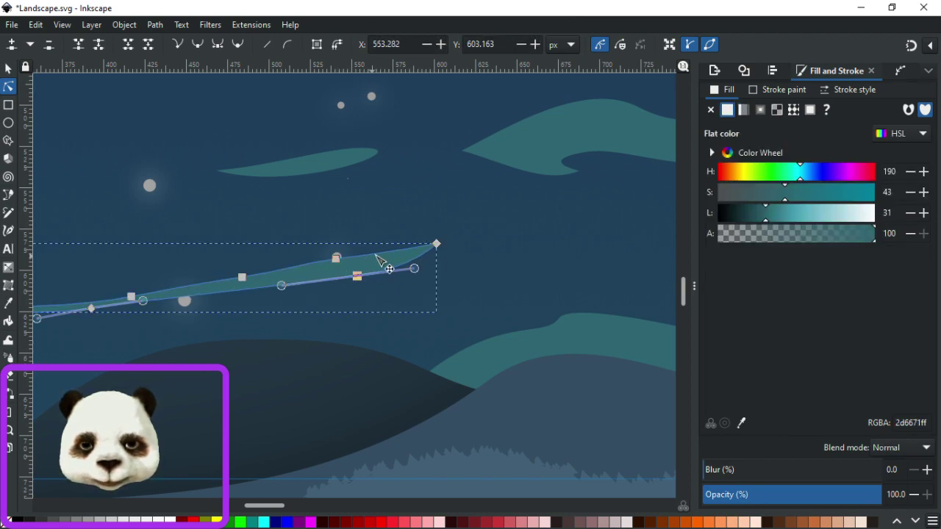
Bow the streak's upper edge down near its right tip and save the drawing.
{"action": "left_click", "coordinate": [466, 288]}
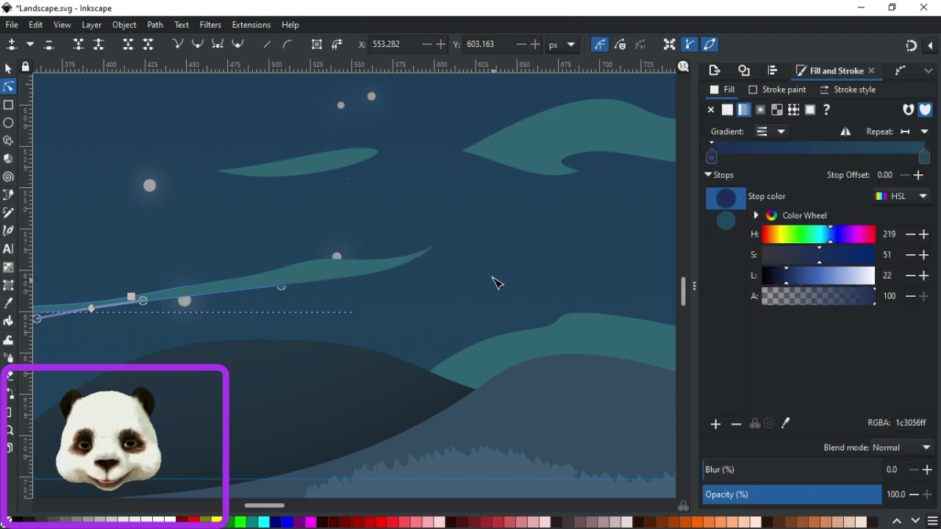
{"action": "scroll", "coordinate": [468, 291], "scroll_direction": "down", "scroll_amount": 4}
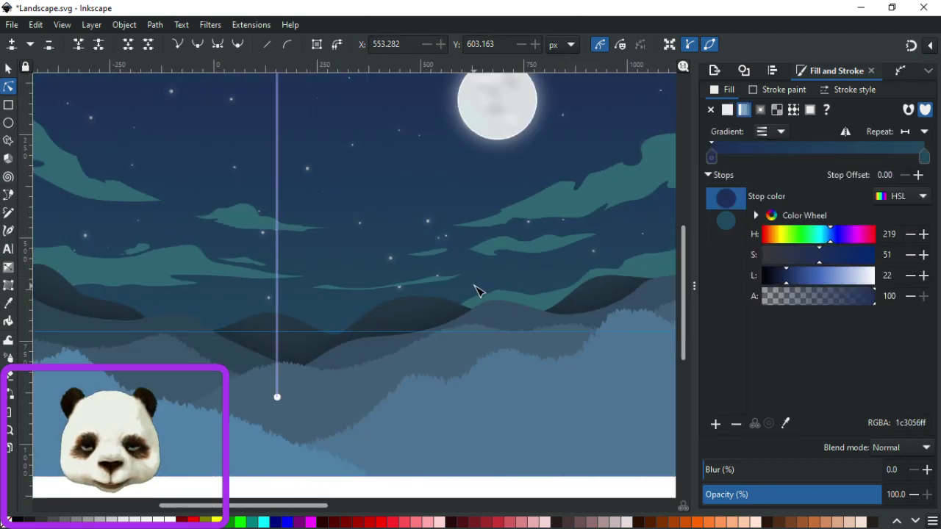
{"action": "scroll", "coordinate": [478, 290], "scroll_direction": "down", "scroll_amount": 1}
{"action": "scroll", "coordinate": [485, 286], "scroll_direction": "up", "scroll_amount": 1}
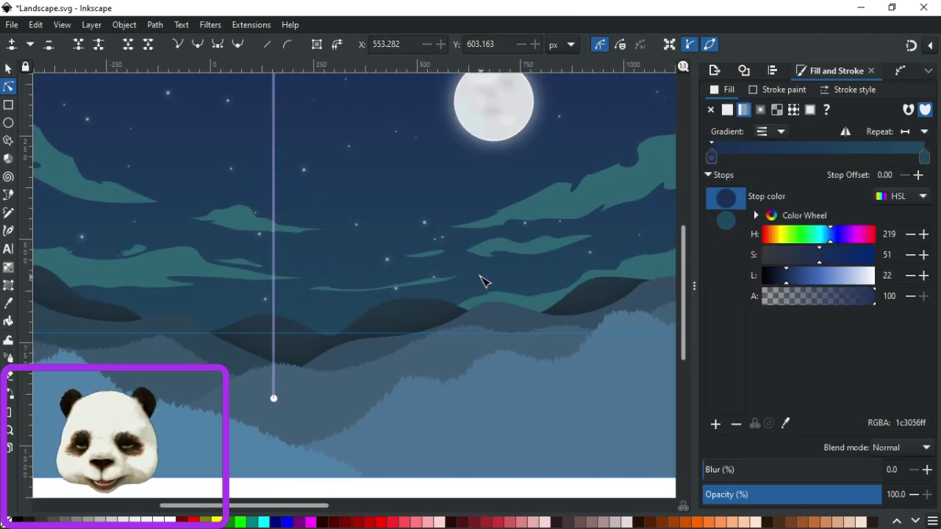
{"action": "key", "text": "ctrl+s"}
Draw a tiny teal cloud sliver about 46 × 8 px just past the streak's right tip and save the drawing.
{"action": "key", "text": "b"}
{"action": "scroll", "coordinate": [462, 276], "scroll_direction": "up", "scroll_amount": 2}
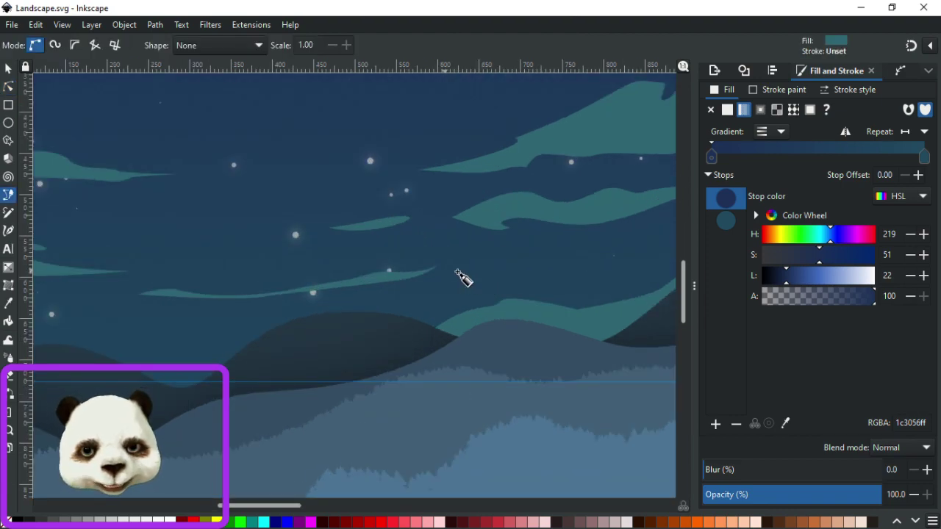
{"action": "left_click", "coordinate": [451, 267]}
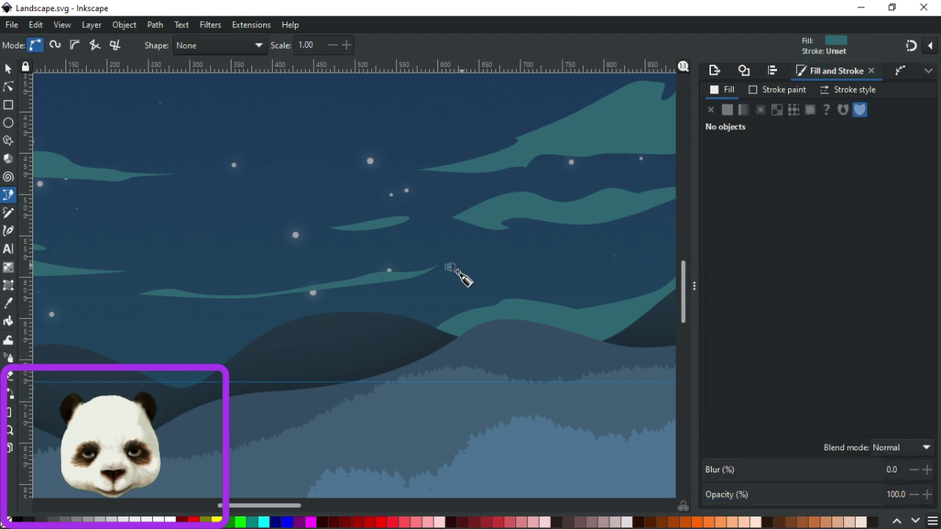
{"action": "left_click_drag", "start_coordinate": [483, 262], "coordinate": [477, 267]}
{"action": "key", "text": "Return"}
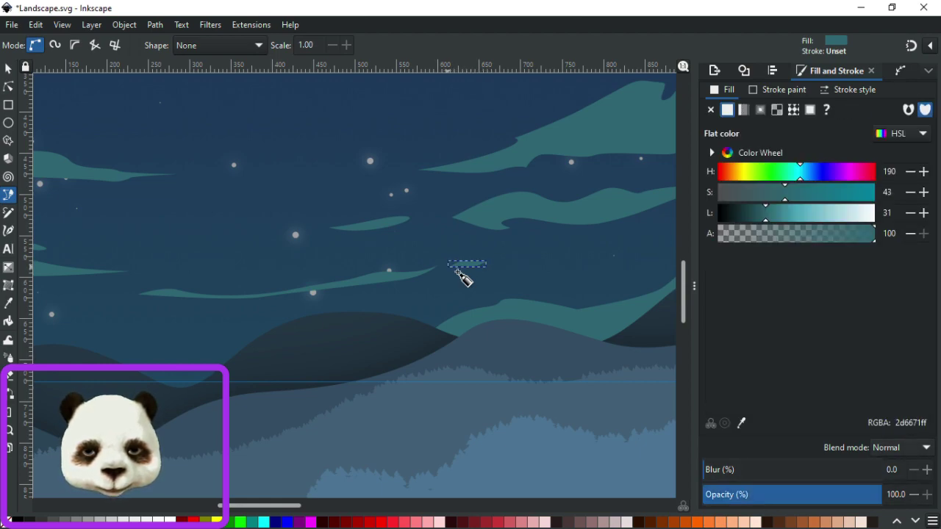
{"action": "key", "text": "ctrl+s"}
Draw a thin wavy teal streak about 137 × 18 px below the long streak's left end, at about X 146, Y 630 px.
{"action": "key", "text": "5"}
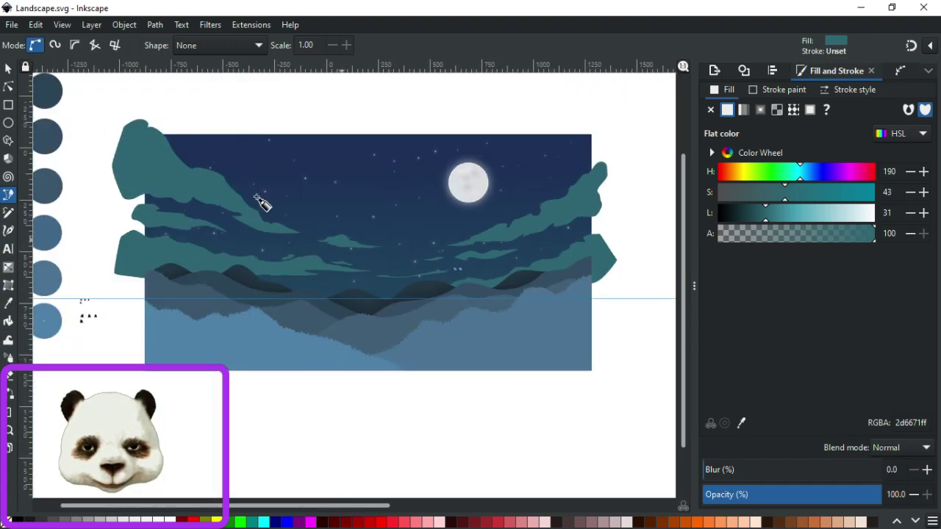
{"action": "left_click", "coordinate": [8, 69]}
{"action": "key", "text": "Escape"}
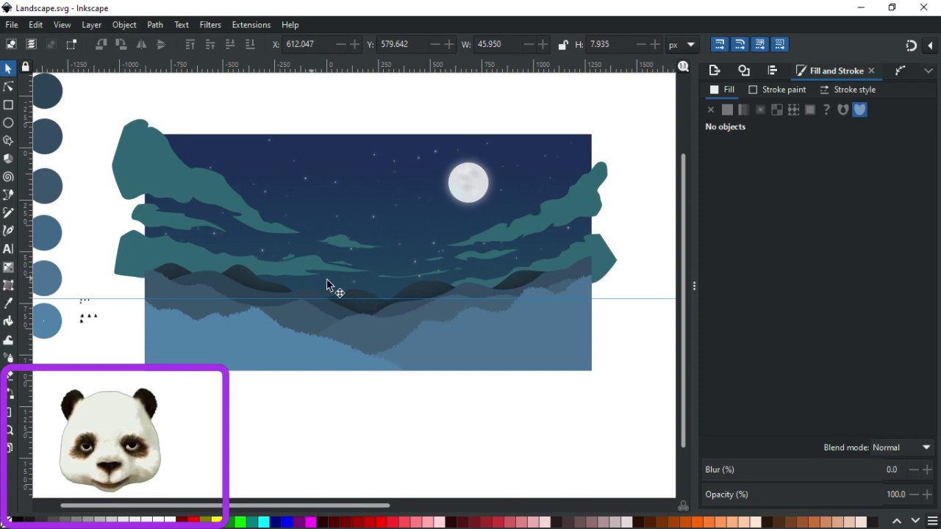
{"action": "scroll", "coordinate": [387, 287], "scroll_direction": "up", "scroll_amount": 3}
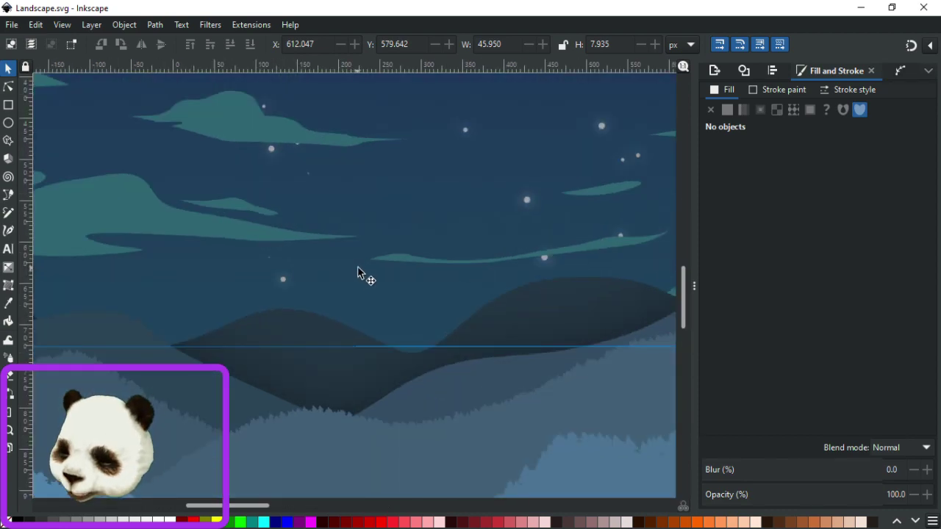
{"action": "key", "text": "b"}
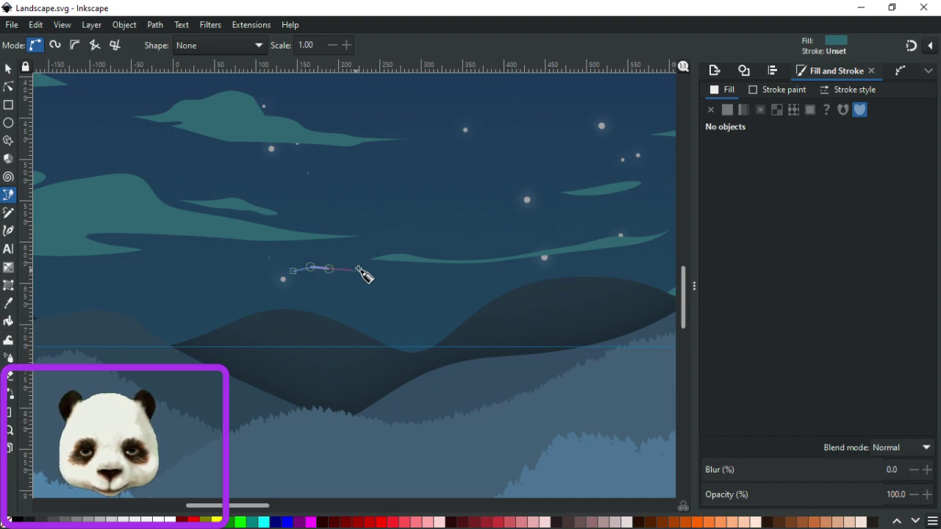
{"action": "left_click", "coordinate": [358, 272]}
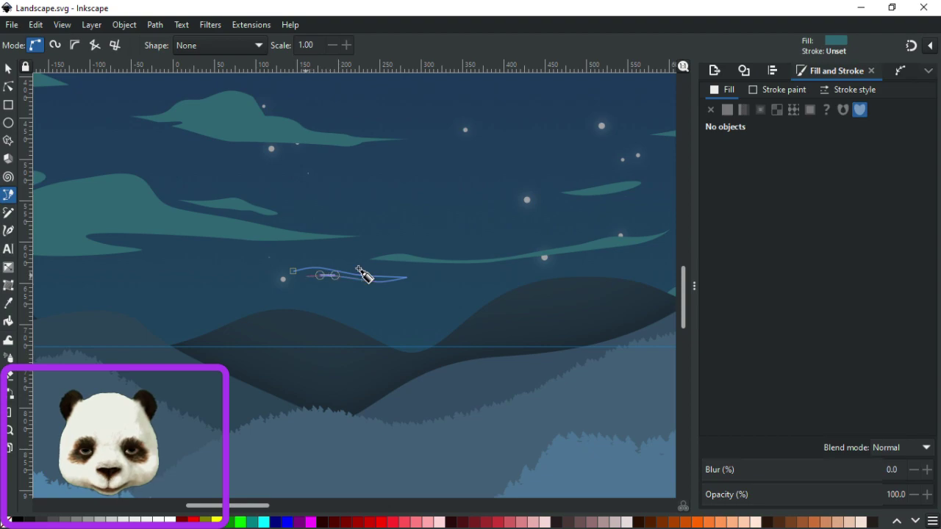
{"action": "key", "text": "Return"}
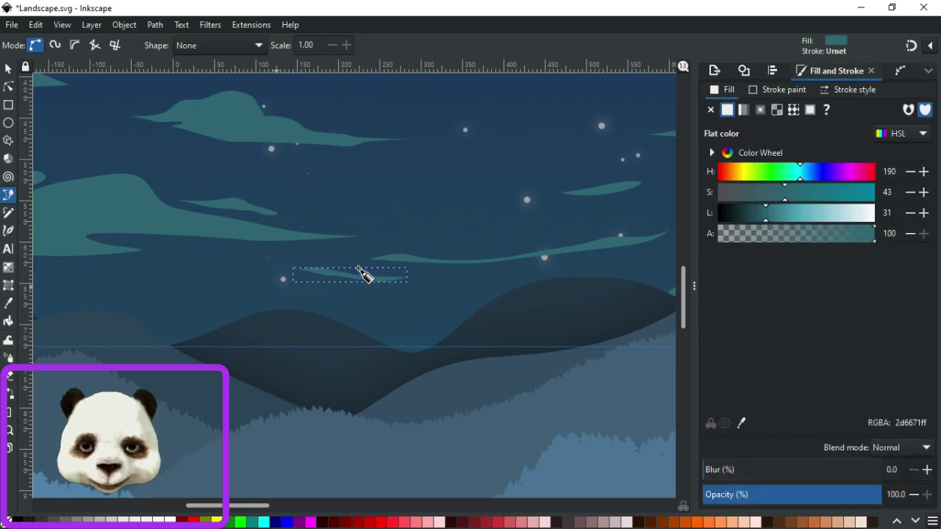
{"action": "left_click", "coordinate": [9, 69]}
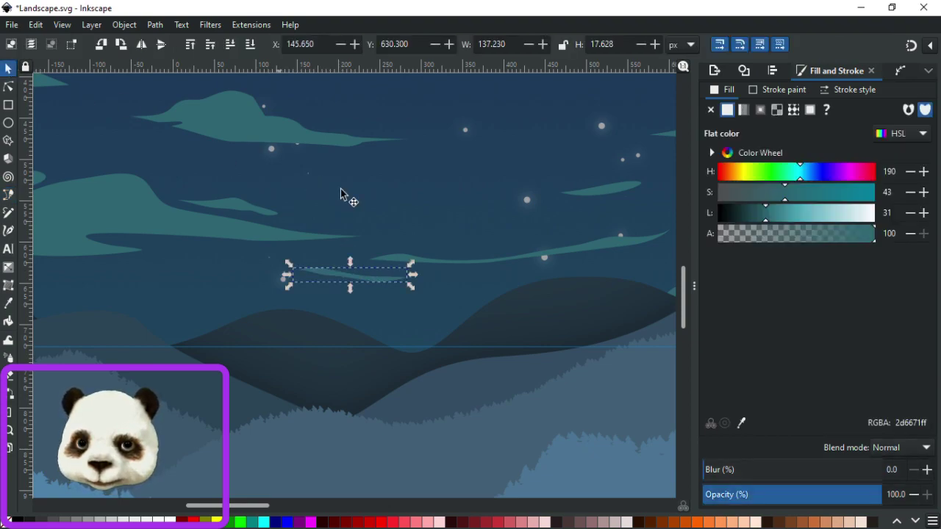
Deselect the new small streak, review the whole landscape and save the drawing.
{"action": "left_click", "coordinate": [406, 207]}
{"action": "scroll", "coordinate": [493, 205], "scroll_direction": "down", "scroll_amount": 6}
{"action": "scroll", "coordinate": [497, 234], "scroll_direction": "up", "scroll_amount": 2}
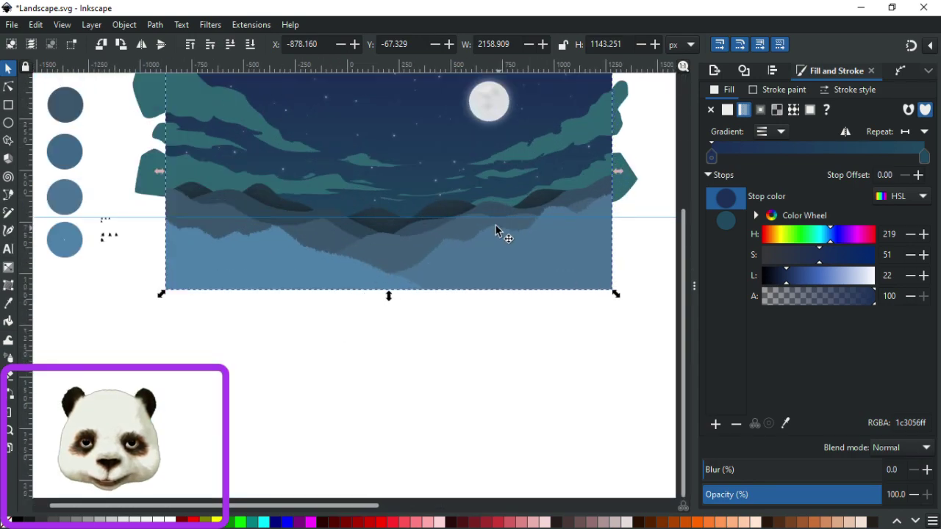
{"action": "scroll", "coordinate": [373, 194], "scroll_direction": "up", "scroll_amount": 2}
{"action": "scroll", "coordinate": [389, 192], "scroll_direction": "up", "scroll_amount": 1}
{"action": "key", "text": "ctrl+s"}
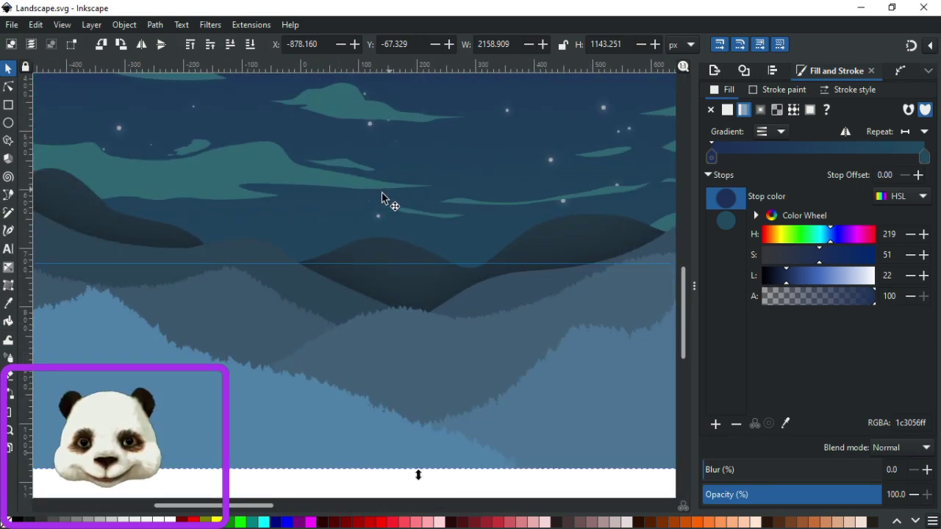
Draw a thin wavy teal cloud about 156 × 20 px low in the sky, just above the dip between the two central-left hills.
{"action": "key", "text": "b"}
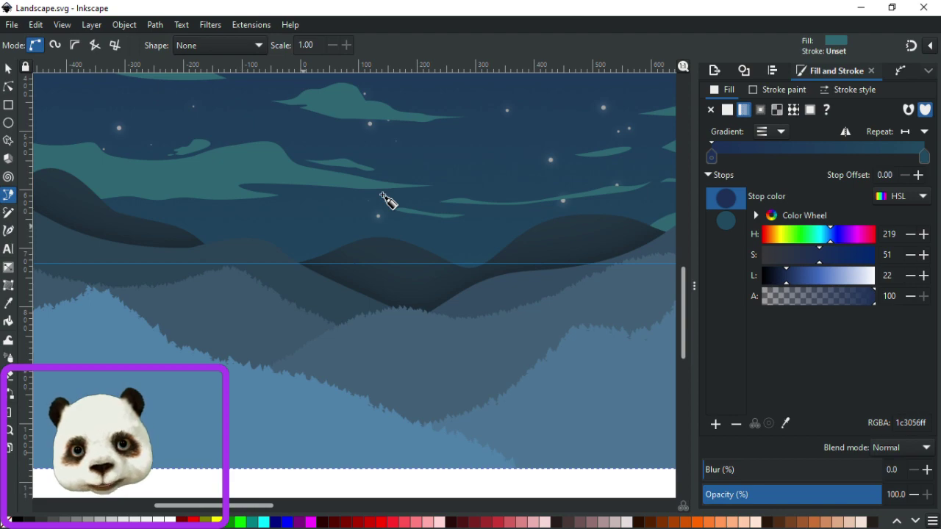
{"action": "left_click", "coordinate": [289, 222]}
{"action": "mouse_move", "coordinate": [338, 221]}
{"action": "left_mouse_down"}
{"action": "mouse_move", "coordinate": [358, 227]}
{"action": "mouse_move", "coordinate": [267, 229]}
{"action": "mouse_move", "coordinate": [285, 224]}
{"action": "left_mouse_up"}
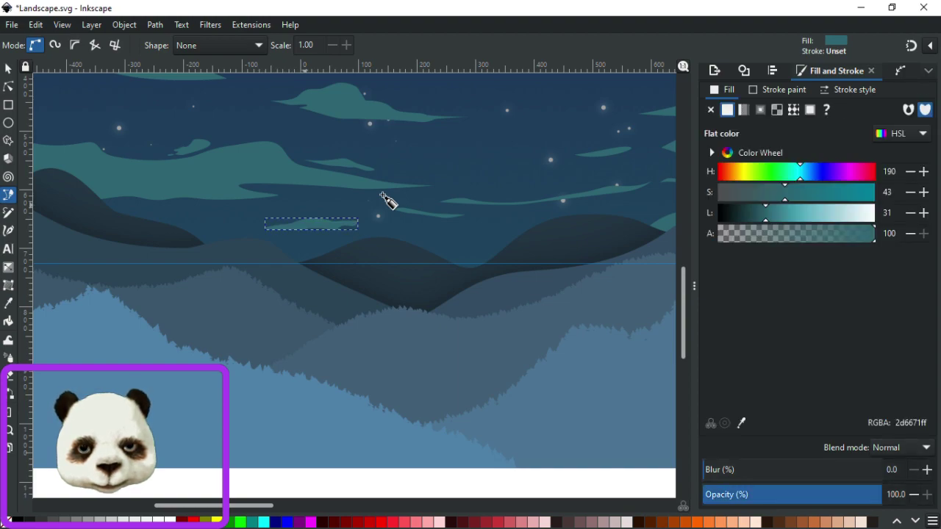
Draw a small teal cloud sliver about 48 px wide just above the left end of the new wavy cloud.
{"action": "scroll", "coordinate": [288, 214], "scroll_direction": "up", "scroll_amount": 3}
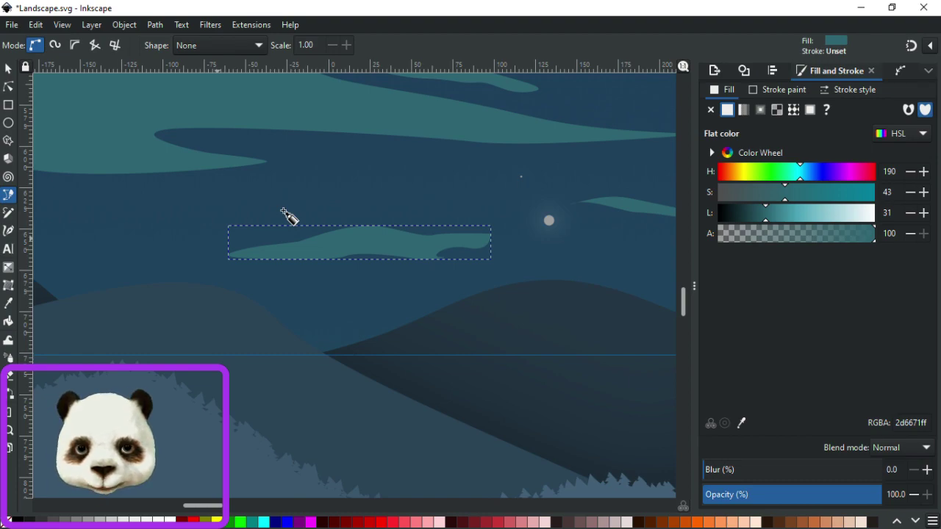
{"action": "left_click", "coordinate": [217, 238]}
{"action": "left_click_drag", "start_coordinate": [255, 240], "coordinate": [275, 233]}
{"action": "left_click", "coordinate": [293, 224]}
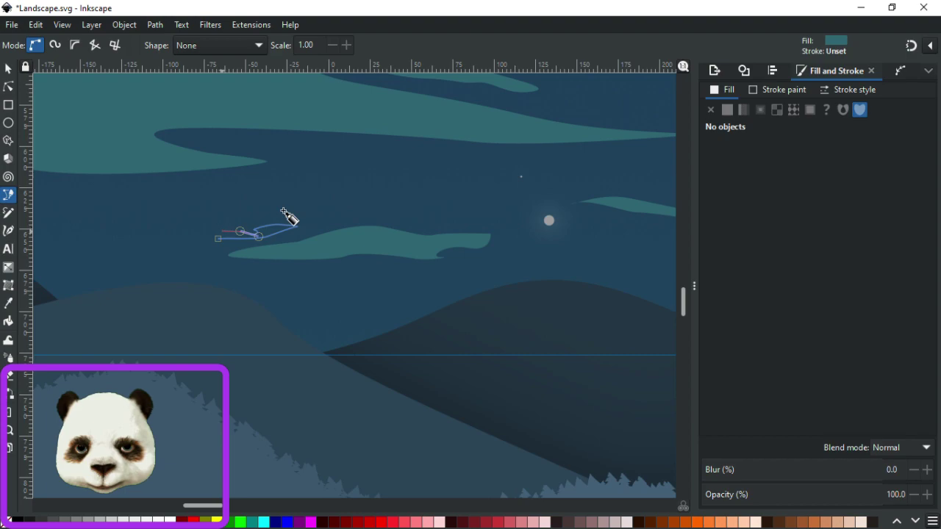
{"action": "key", "text": "Return"}
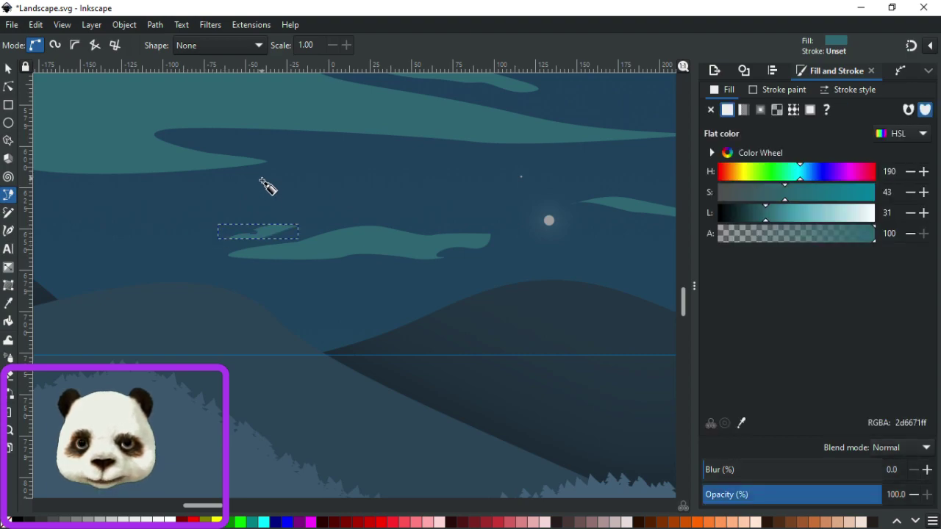
Shift the small sliver about 11 px to the left and deselect it.
{"action": "left_click", "coordinate": [8, 69]}
{"action": "left_click_drag", "start_coordinate": [258, 237], "coordinate": [247, 235]}
{"action": "left_click", "coordinate": [352, 216]}
{"action": "scroll", "coordinate": [364, 220], "scroll_direction": "down", "scroll_amount": 2}
{"action": "scroll", "coordinate": [459, 234], "scroll_direction": "down", "scroll_amount": 2}
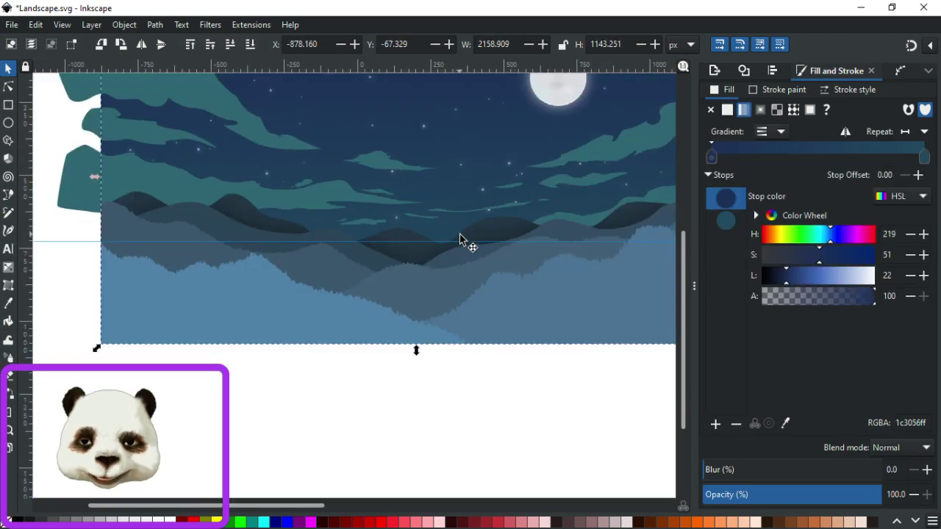
Reshape the small sliver's left tip by adjusting its curve handles so it tapers cleanly.
{"action": "scroll", "coordinate": [350, 193], "scroll_direction": "up", "scroll_amount": 4}
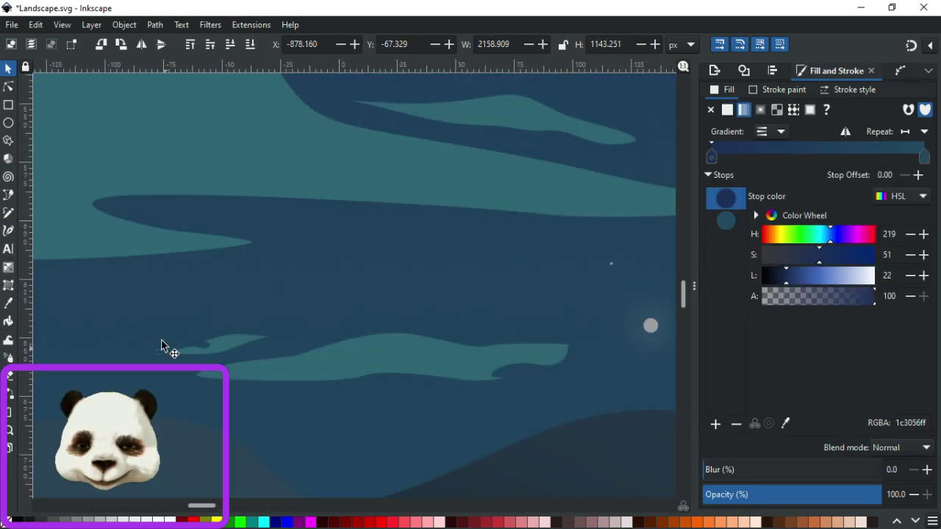
{"action": "left_click", "coordinate": [8, 87]}
{"action": "scroll", "coordinate": [143, 351], "scroll_direction": "up", "scroll_amount": 2}
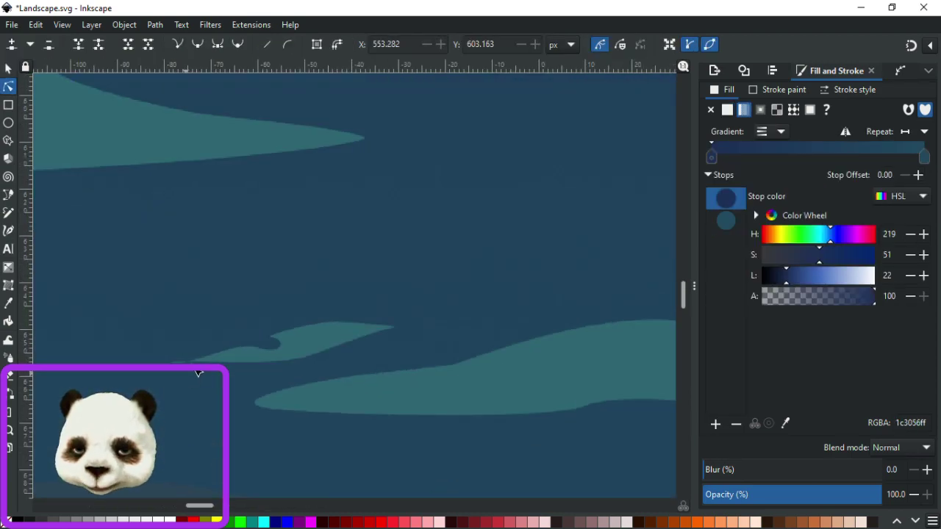
{"action": "left_click", "coordinate": [210, 352]}
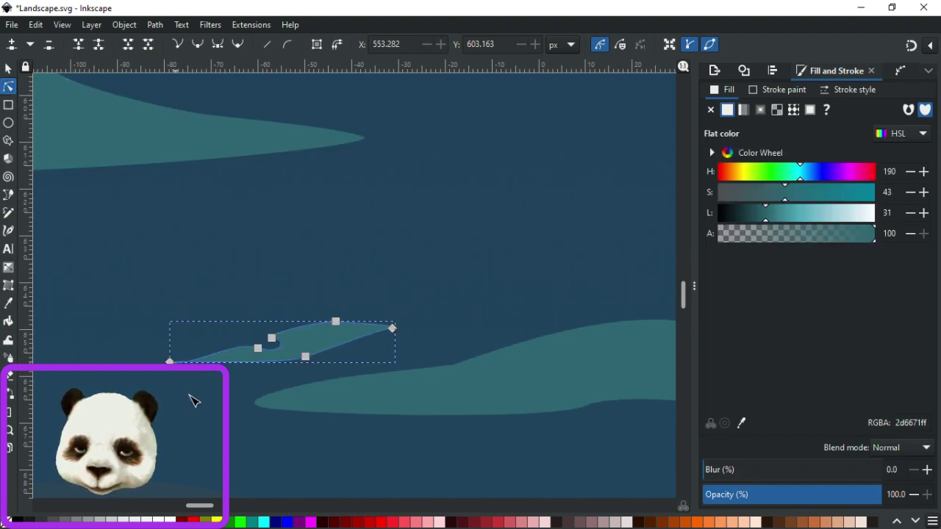
{"action": "scroll", "coordinate": [167, 361], "scroll_direction": "up", "scroll_amount": 1}
{"action": "left_click", "coordinate": [164, 357]}
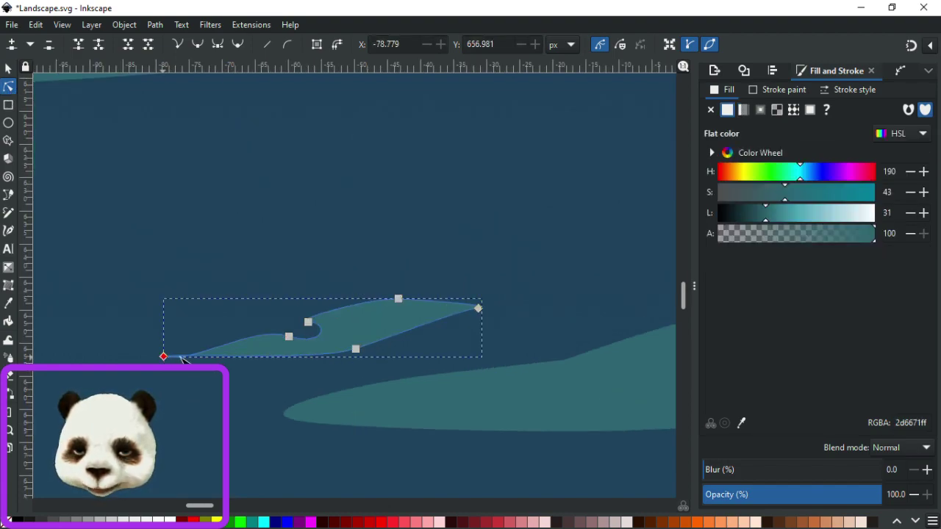
{"action": "left_click", "coordinate": [188, 376]}
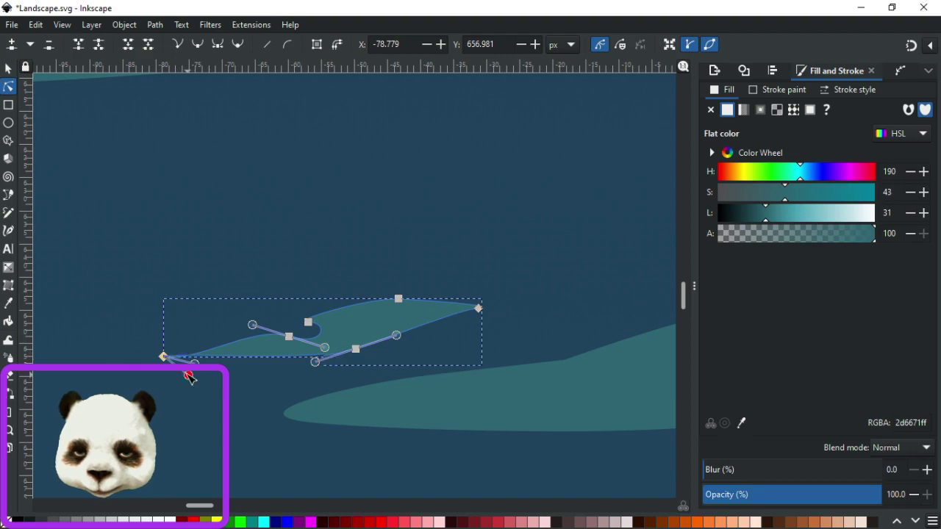
{"action": "left_click", "coordinate": [183, 359]}
{"action": "left_click_drag", "start_coordinate": [185, 377], "coordinate": [181, 372]}
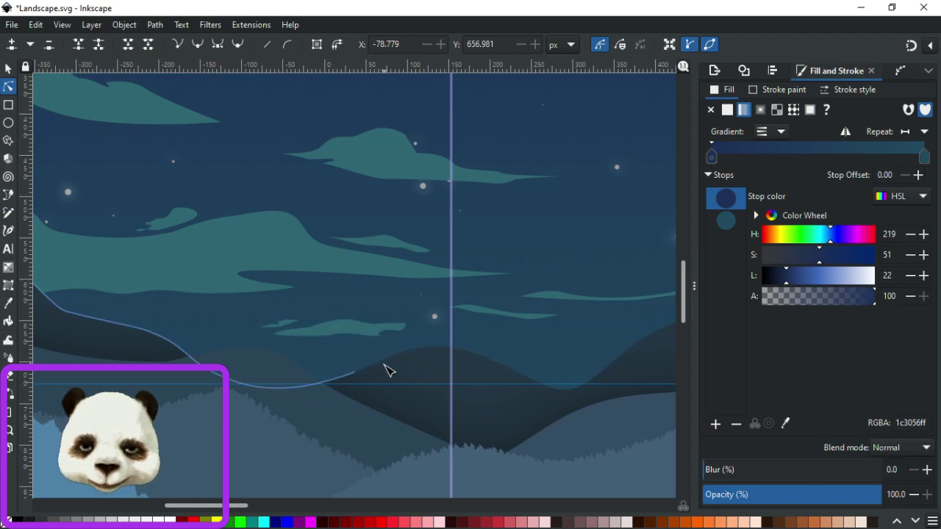
Move the small sliver's right tip node to about X -29.6, Y 651.8 px and deselect the sliver.
{"action": "scroll", "coordinate": [325, 336], "scroll_direction": "up", "scroll_amount": 3}
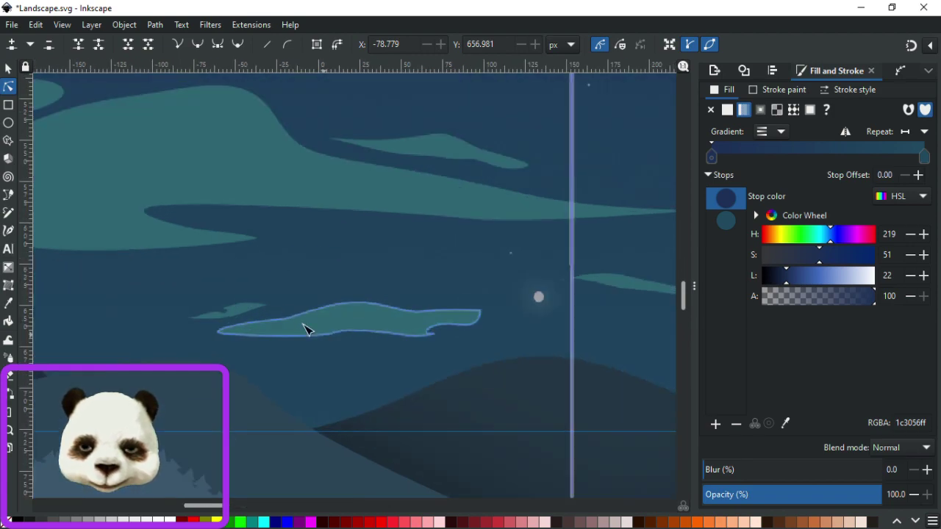
{"action": "left_click", "coordinate": [265, 308]}
{"action": "left_click", "coordinate": [268, 308]}
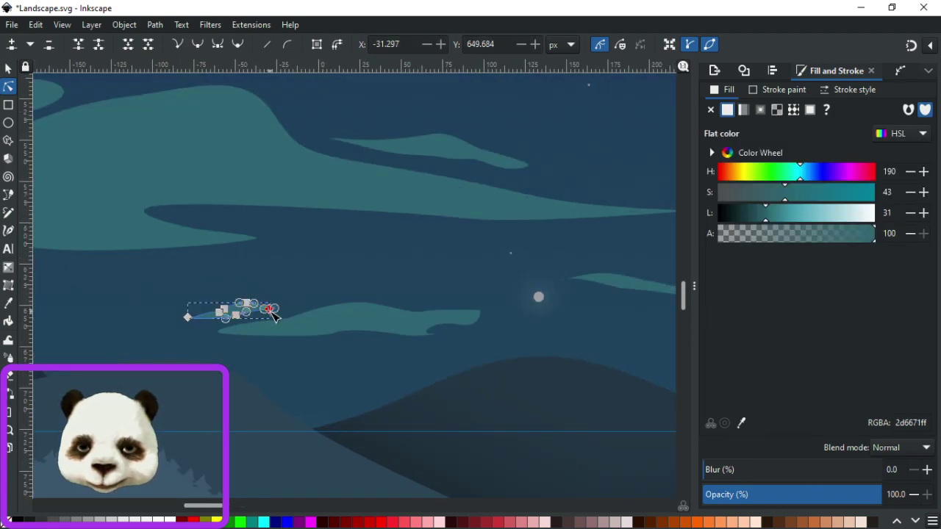
{"action": "left_click", "coordinate": [299, 273]}
{"action": "scroll", "coordinate": [475, 330], "scroll_direction": "down", "scroll_amount": 4}
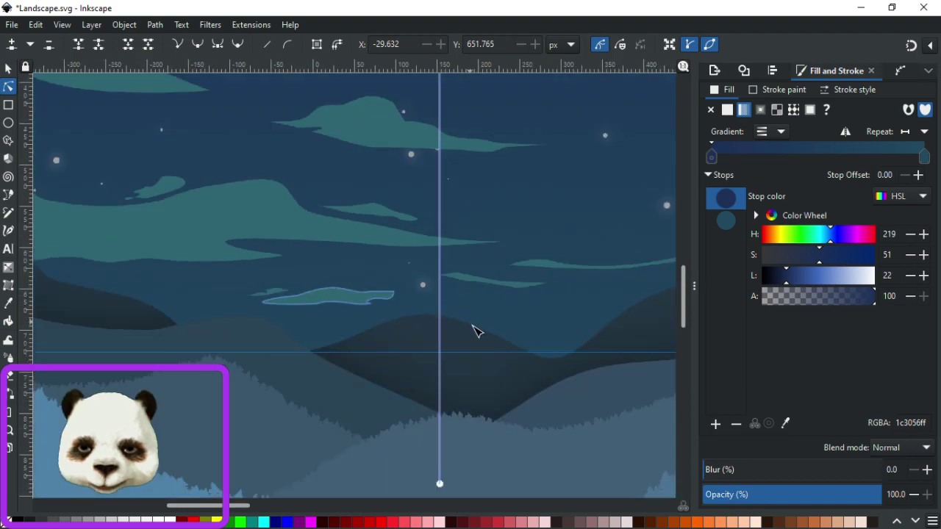
{"action": "scroll", "coordinate": [504, 350], "scroll_direction": "down", "scroll_amount": 2}
Adjust the two lower-edge nodes of the thin streak below the long streak's left end.
{"action": "scroll", "coordinate": [311, 352], "scroll_direction": "up", "scroll_amount": 4}
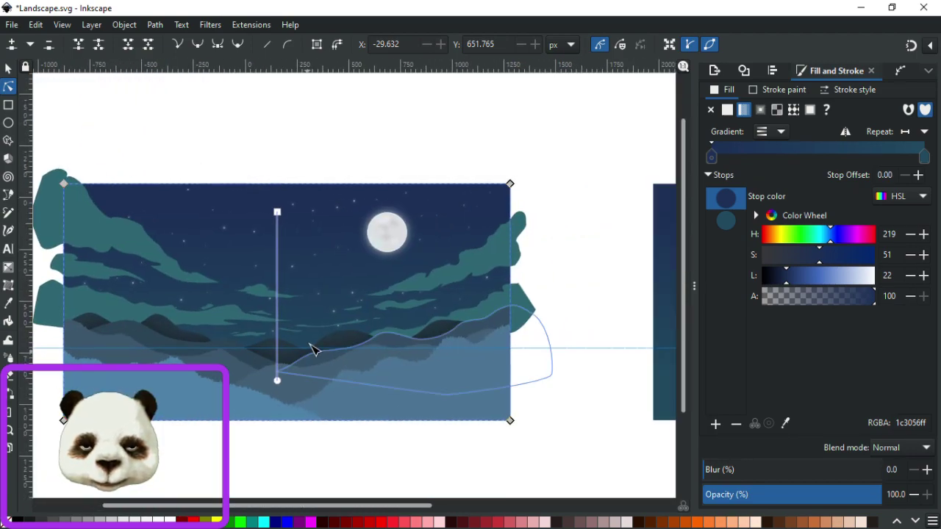
{"action": "scroll", "coordinate": [307, 339], "scroll_direction": "up", "scroll_amount": 1}
{"action": "left_click", "coordinate": [227, 306]}
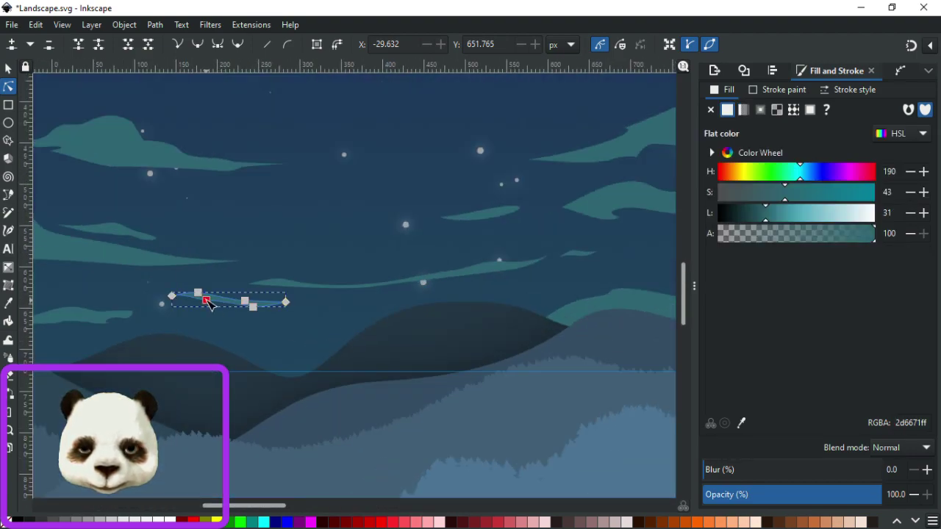
{"action": "left_click", "coordinate": [207, 301]}
{"action": "left_click", "coordinate": [252, 308]}
{"action": "left_click", "coordinate": [332, 326]}
Raise the thin streak's lower-edge node near its right tip to about X 242, Y 648.6 px.
{"action": "scroll", "coordinate": [346, 325], "scroll_direction": "down", "scroll_amount": 4}
{"action": "scroll", "coordinate": [346, 326], "scroll_direction": "up", "scroll_amount": 8}
{"action": "left_click", "coordinate": [219, 307]}
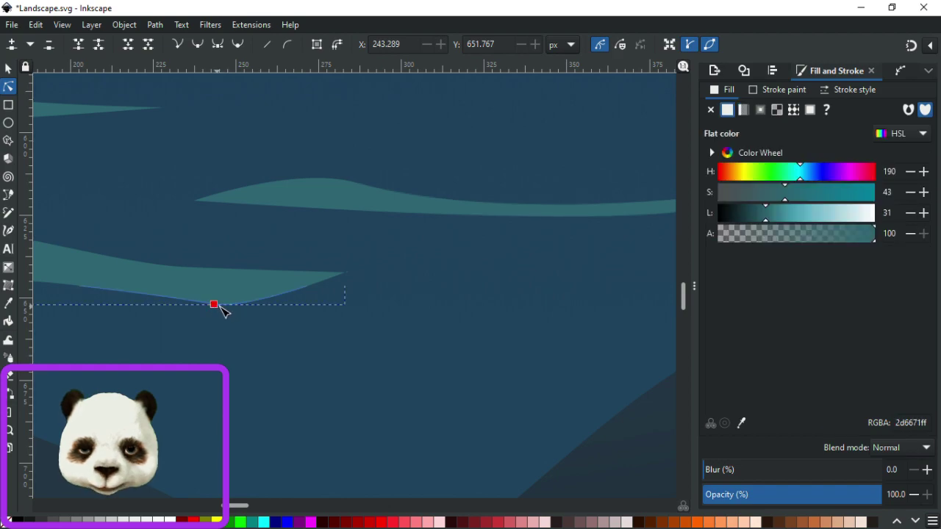
{"action": "left_click_drag", "start_coordinate": [213, 306], "coordinate": [209, 297]}
{"action": "left_click", "coordinate": [316, 344]}
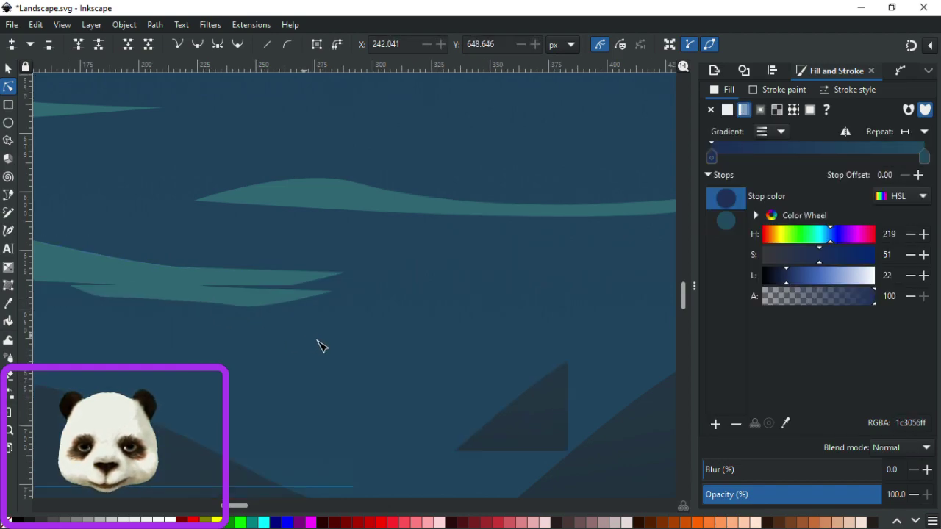
Smooth the thin streak's left tip, raise its left lower node and move its right upper node to about X 228.5, Y 641.6 px.
{"action": "scroll", "coordinate": [338, 353], "scroll_direction": "down", "scroll_amount": 4}
{"action": "scroll", "coordinate": [284, 336], "scroll_direction": "up", "scroll_amount": 3}
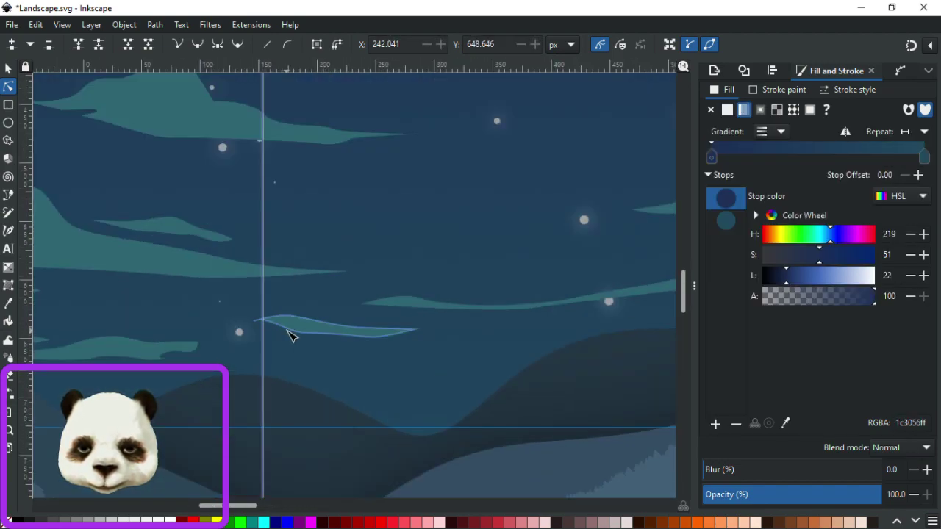
{"action": "left_click", "coordinate": [291, 335]}
{"action": "scroll", "coordinate": [251, 329], "scroll_direction": "up", "scroll_amount": 3}
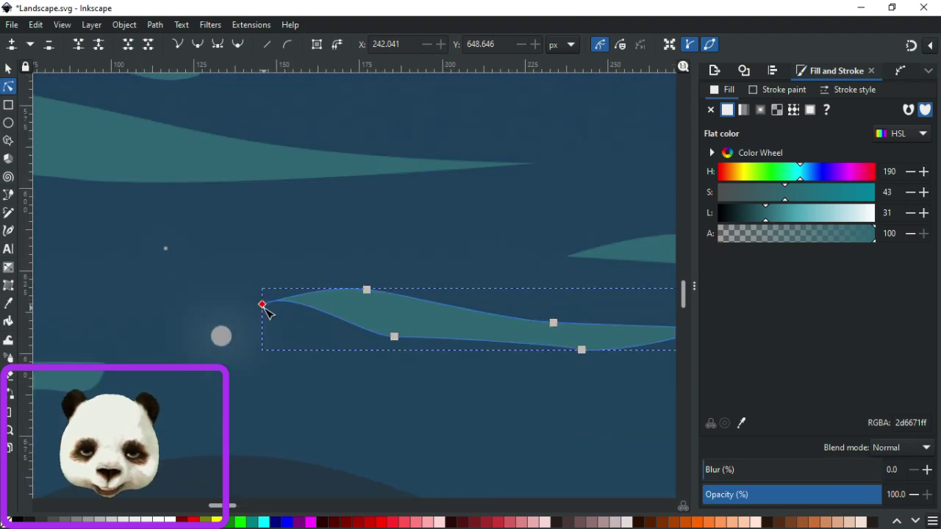
{"action": "left_click", "coordinate": [263, 304]}
{"action": "left_click_drag", "start_coordinate": [302, 290], "coordinate": [319, 308]}
{"action": "left_click_drag", "start_coordinate": [395, 338], "coordinate": [392, 330]}
{"action": "left_click_drag", "start_coordinate": [558, 326], "coordinate": [538, 329]}
{"action": "left_click", "coordinate": [569, 395]}
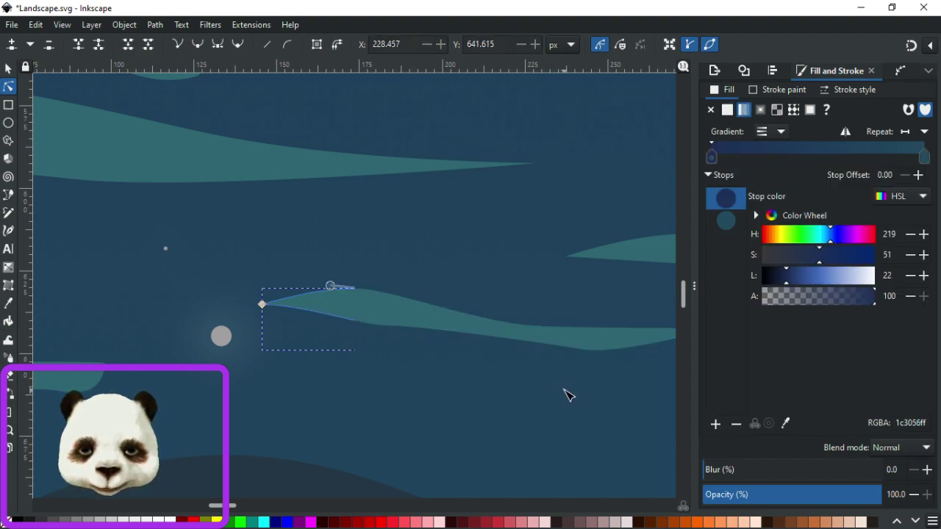
Extend the thin streak's right tip to about X 288.2, Y 638.7 px and adjust the curve of its lower edge beside it.
{"action": "scroll", "coordinate": [568, 395], "scroll_direction": "down", "scroll_amount": 6}
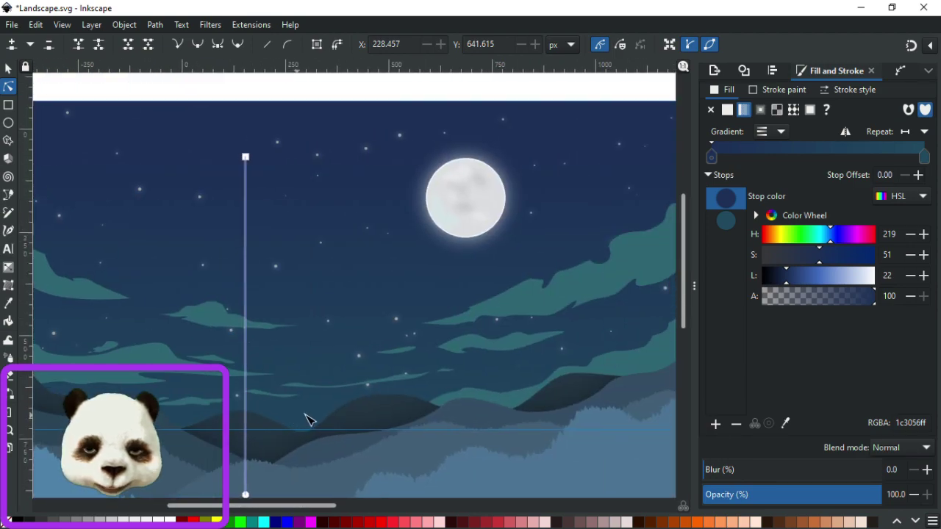
{"action": "scroll", "coordinate": [305, 414], "scroll_direction": "up", "scroll_amount": 3}
{"action": "left_click", "coordinate": [296, 372]}
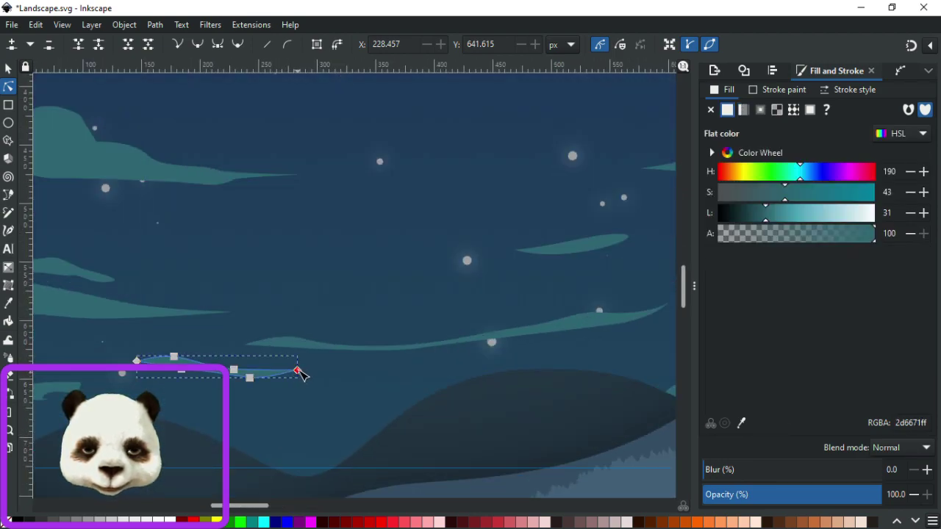
{"action": "left_click", "coordinate": [300, 365]}
{"action": "left_click_drag", "start_coordinate": [300, 365], "coordinate": [305, 366]}
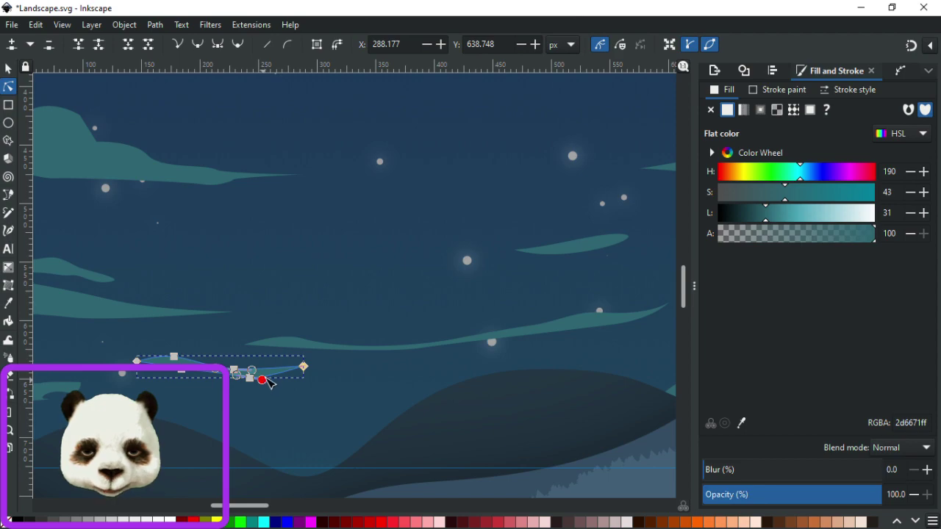
{"action": "left_click", "coordinate": [345, 400]}
{"action": "scroll", "coordinate": [393, 405], "scroll_direction": "down", "scroll_amount": 3}
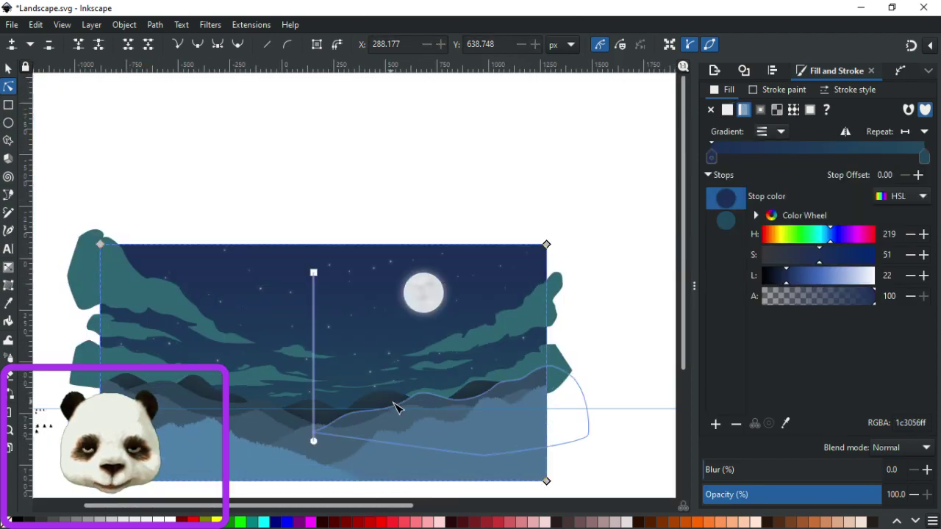
Move the whole thin streak down and right to about X 169.2, Y 660.9 px and deselect it.
{"action": "scroll", "coordinate": [357, 416], "scroll_direction": "up", "scroll_amount": 1}
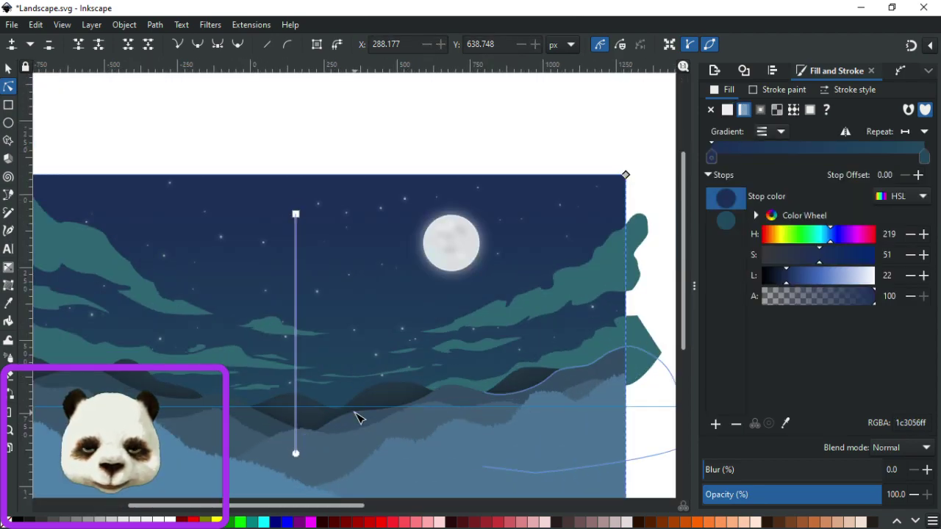
{"action": "left_click", "coordinate": [8, 69]}
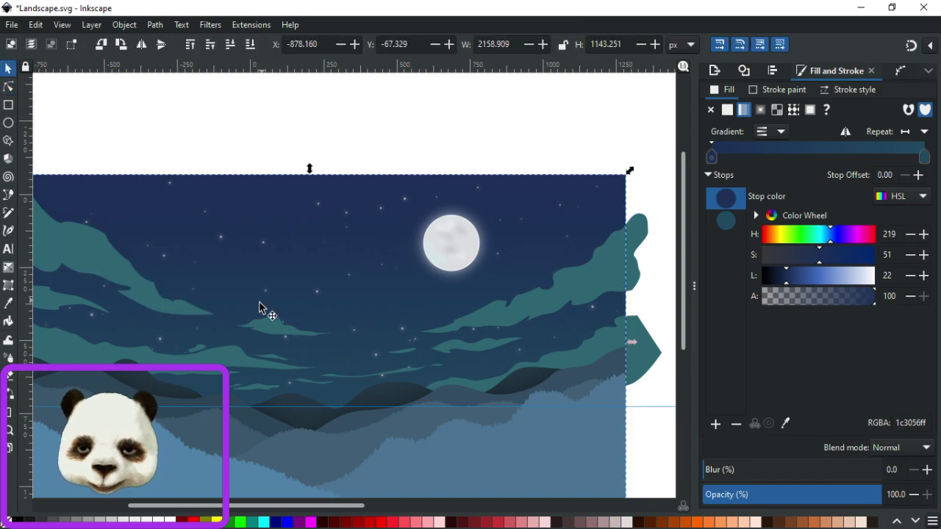
{"action": "left_click", "coordinate": [310, 383]}
{"action": "left_click_drag", "start_coordinate": [315, 390], "coordinate": [321, 400]}
{"action": "left_click", "coordinate": [642, 307]}
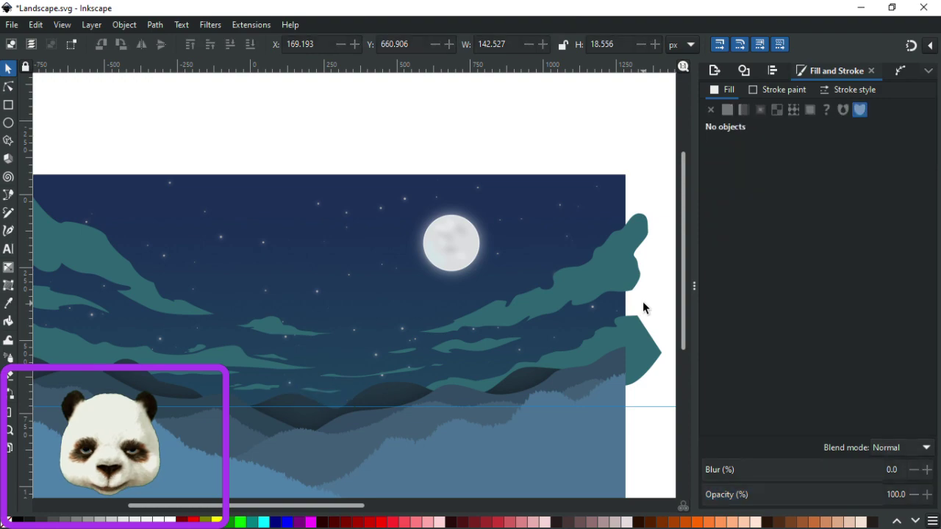
Review the whole landscape with the new clouds and save the drawing.
{"action": "scroll", "coordinate": [647, 313], "scroll_direction": "down", "scroll_amount": 2}
{"action": "left_click_drag", "start_coordinate": [637, 377], "coordinate": [508, 408]}
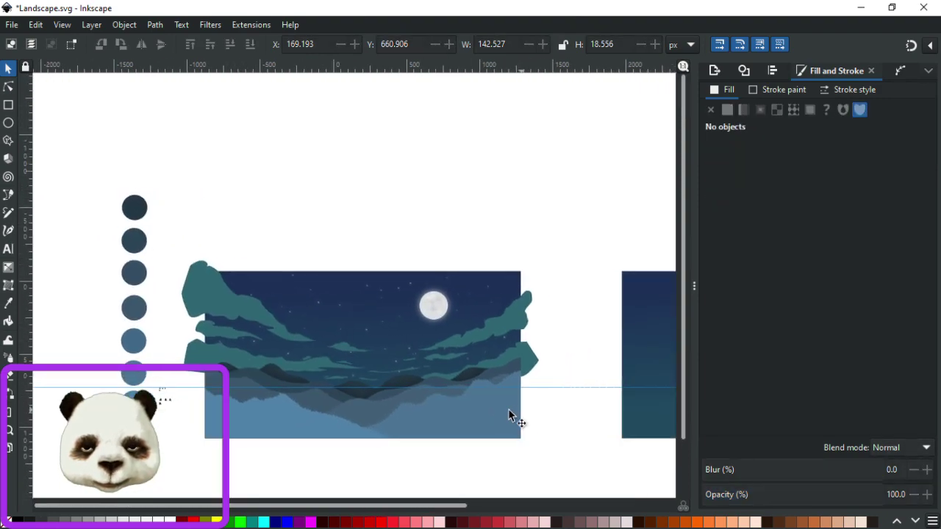
{"action": "scroll", "coordinate": [389, 415], "scroll_direction": "up", "scroll_amount": 1}
{"action": "scroll", "coordinate": [381, 410], "scroll_direction": "up", "scroll_amount": 2}
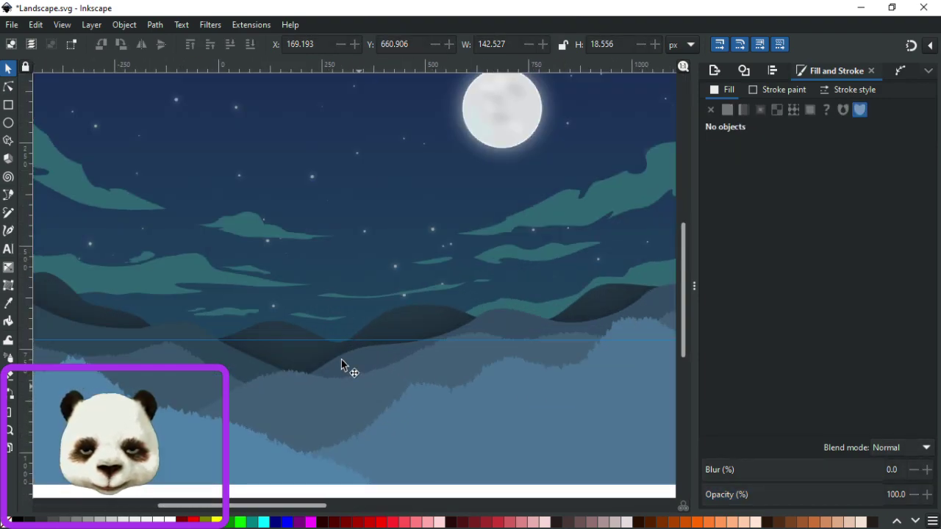
{"action": "scroll", "coordinate": [341, 360], "scroll_direction": "up", "scroll_amount": 1}
{"action": "key", "text": "ctrl+s"}
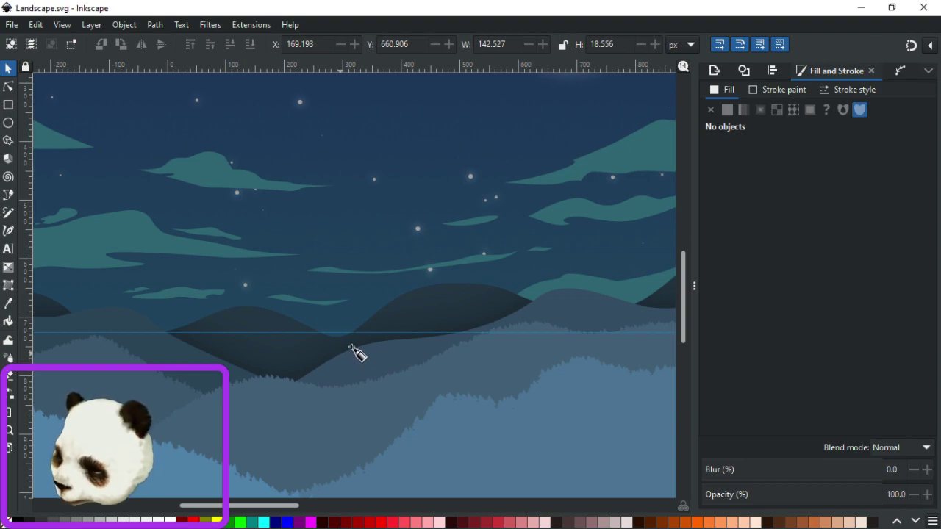
Draw a teal cloud about 137 × 54 px over the valley between the central dark hills and lower it behind them.
{"action": "key", "text": "b"}
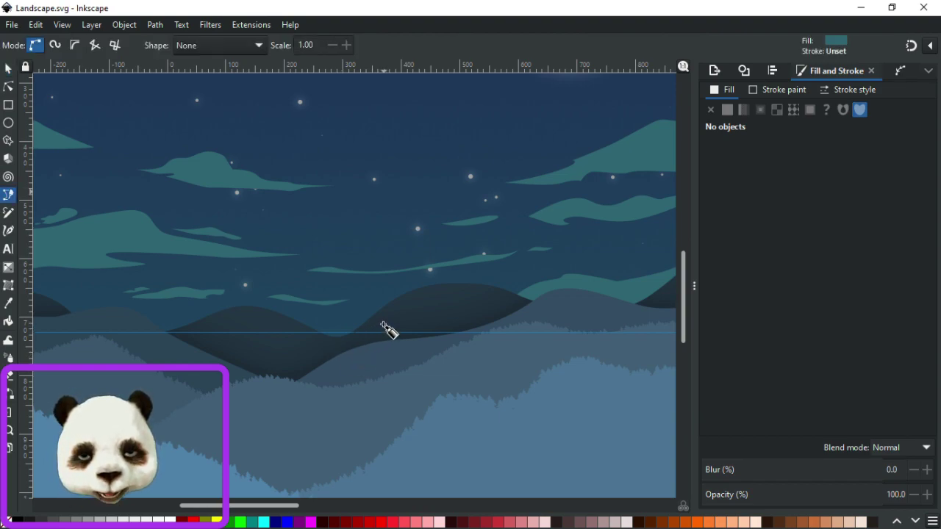
{"action": "left_click", "coordinate": [379, 322]}
{"action": "left_click_drag", "start_coordinate": [302, 328], "coordinate": [298, 330]}
{"action": "left_click", "coordinate": [302, 345]}
{"action": "left_click", "coordinate": [380, 322]}
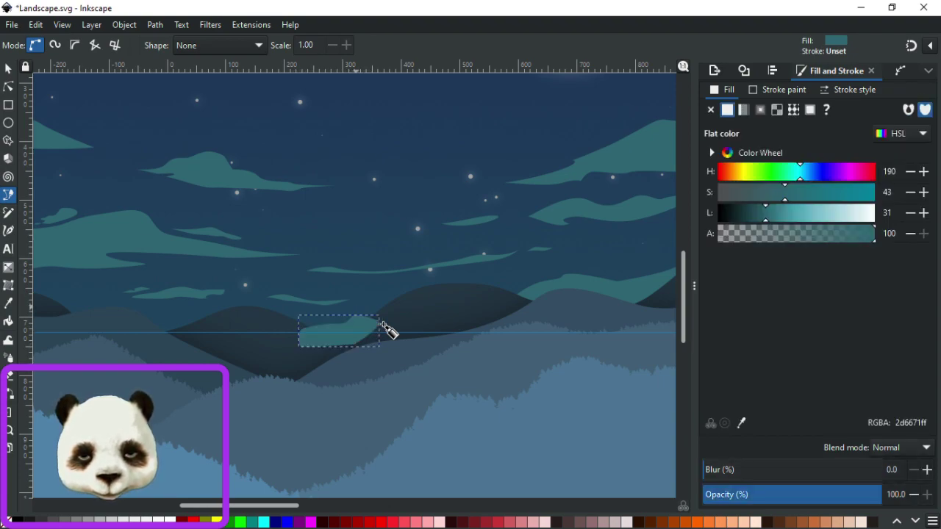
{"action": "key", "text": "Page_Down"}
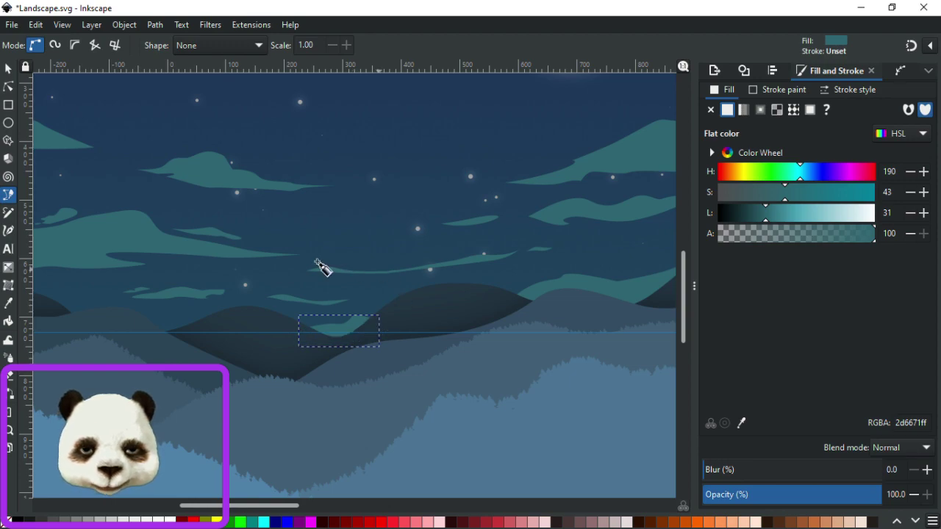
Try to select all the clouds at once by enclosing the whole sky area of the landscape.
{"action": "key", "text": "s"}
{"action": "scroll", "coordinate": [318, 281], "scroll_direction": "down", "scroll_amount": 5}
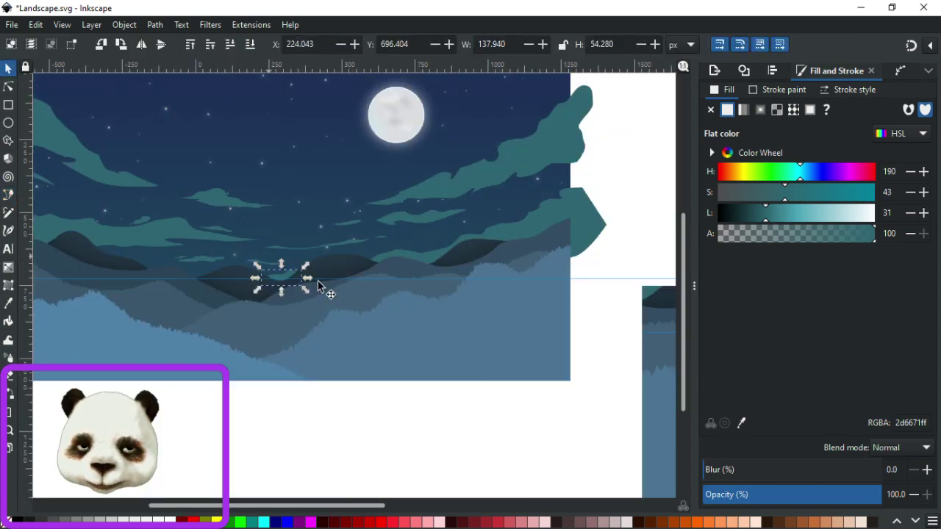
{"action": "left_click", "coordinate": [502, 328]}
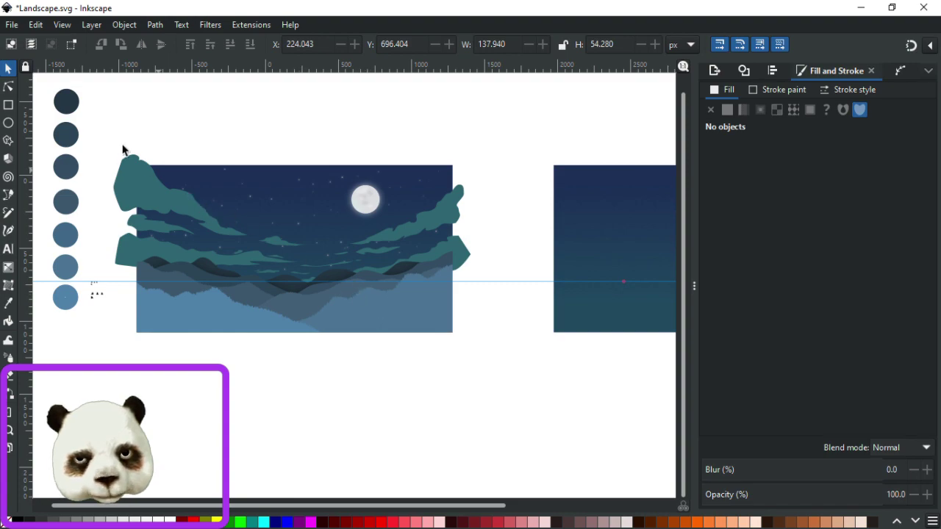
{"action": "mouse_move", "coordinate": [93, 151]}
{"action": "left_mouse_down"}
{"action": "mouse_move", "coordinate": [225, 275]}
{"action": "mouse_move", "coordinate": [497, 278]}
{"action": "mouse_move", "coordinate": [490, 284]}
{"action": "left_mouse_up"}
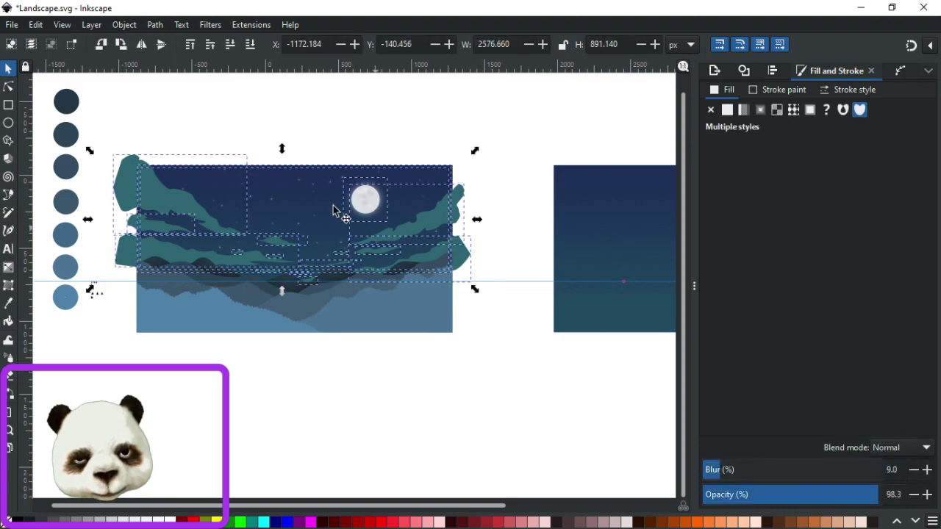
{"action": "scroll", "coordinate": [330, 211], "scroll_direction": "up", "scroll_amount": 1, "text": "ctrl"}
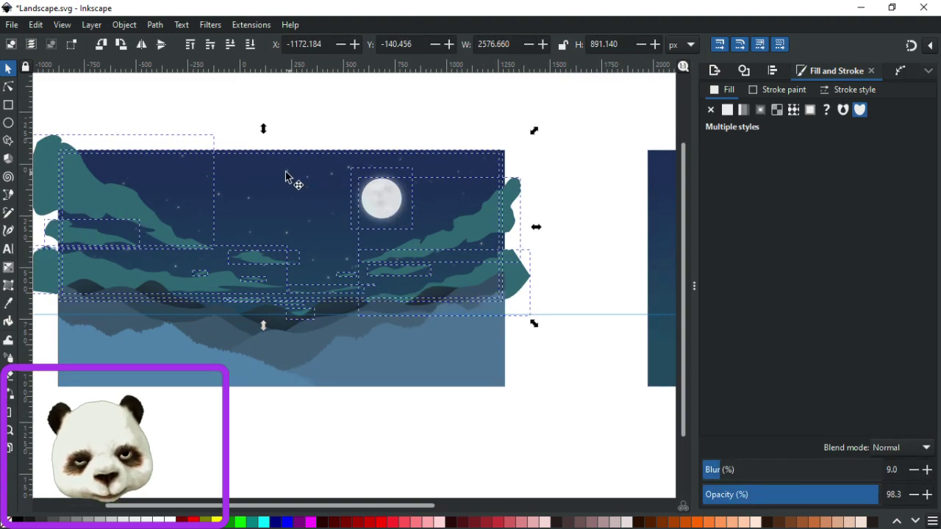
{"action": "left_click", "coordinate": [541, 189]}
Select the right-hand clouds together with the thin streaks above the central hills and the cloud in the valley.
{"action": "left_click", "coordinate": [511, 261]}
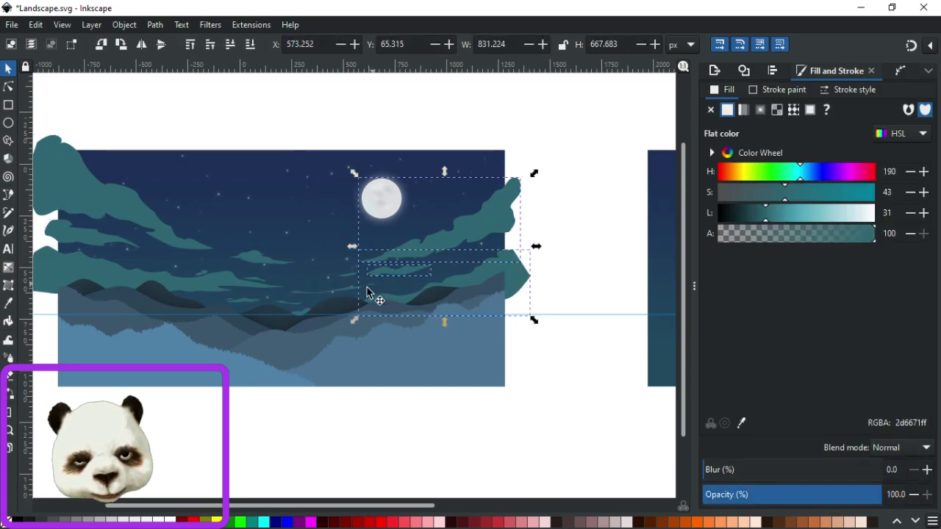
{"action": "scroll", "coordinate": [394, 273], "scroll_direction": "up", "scroll_amount": 3}
{"action": "left_click", "coordinate": [406, 271], "text": "shift"}
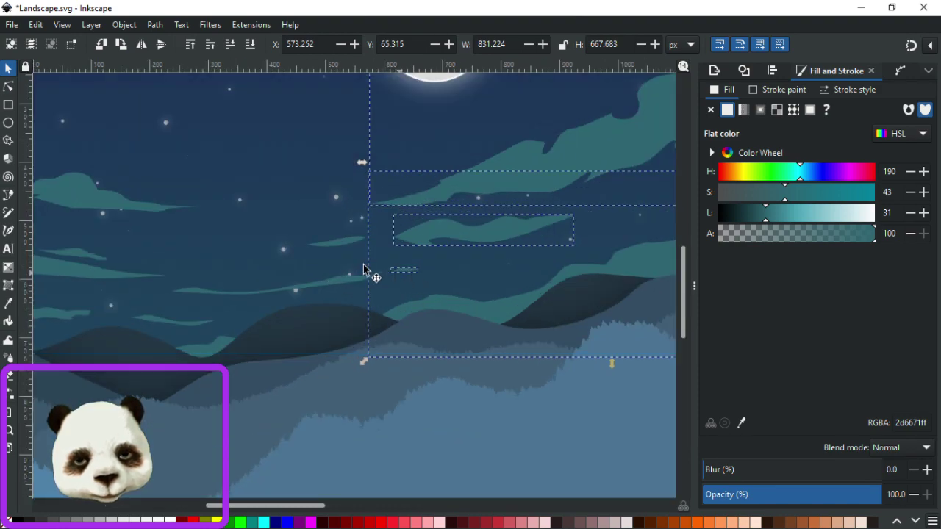
{"action": "left_click", "coordinate": [337, 248], "text": "shift"}
{"action": "left_click", "coordinate": [328, 288], "text": "shift"}
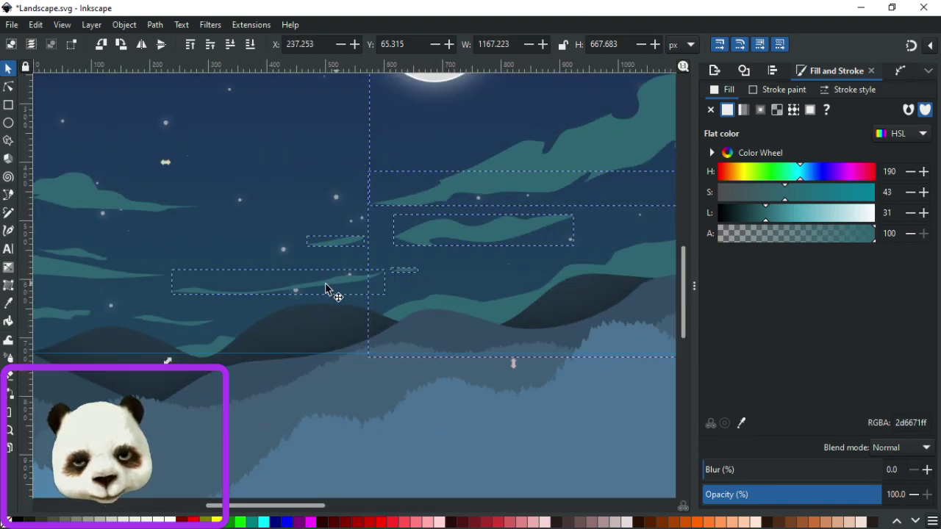
{"action": "left_click", "coordinate": [167, 327], "text": "shift"}
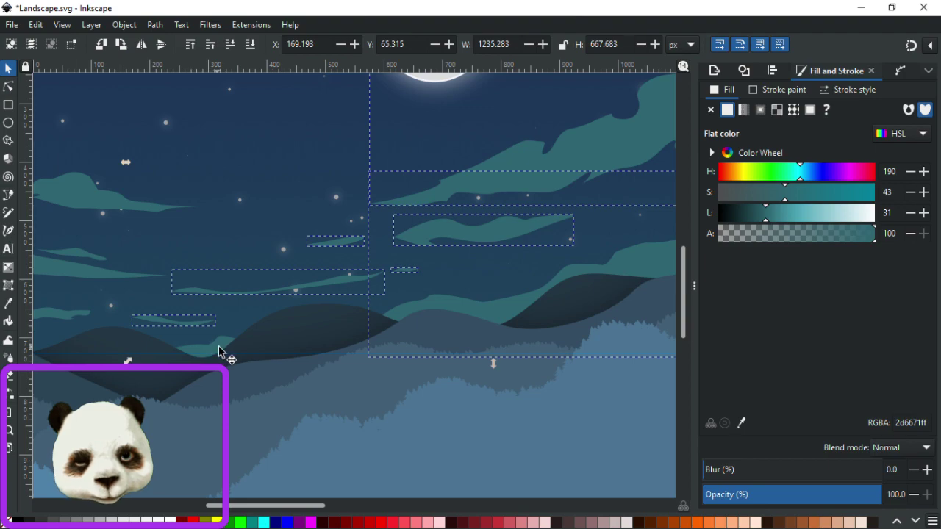
{"action": "left_click", "coordinate": [219, 346], "text": "shift"}
{"action": "left_click_drag", "start_coordinate": [168, 328], "coordinate": [457, 341]}
{"action": "left_click", "coordinate": [518, 364], "text": "shift"}
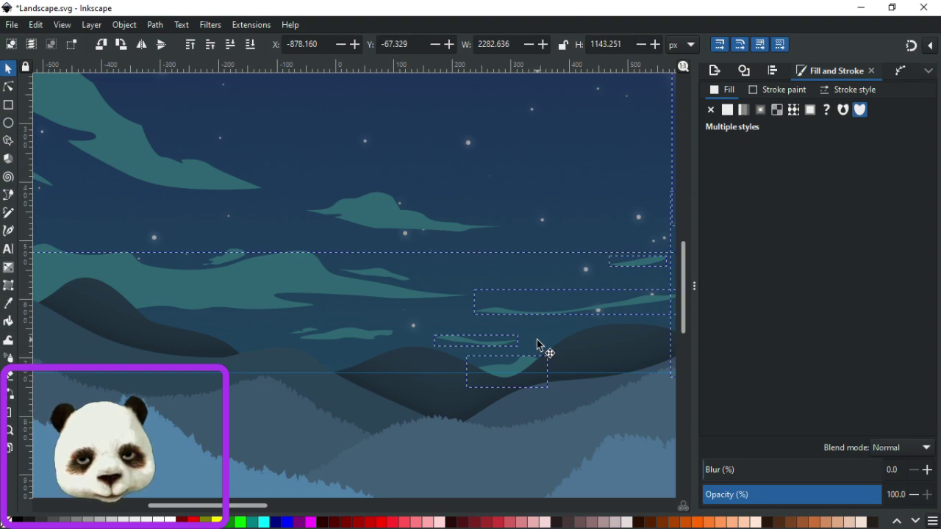
Remove the sky and hill shapes from the selection, keeping only the right-hand and central clouds selected.
{"action": "scroll", "coordinate": [536, 338], "scroll_direction": "down", "scroll_amount": 5}
{"action": "scroll", "coordinate": [539, 340], "scroll_direction": "up", "scroll_amount": 3}
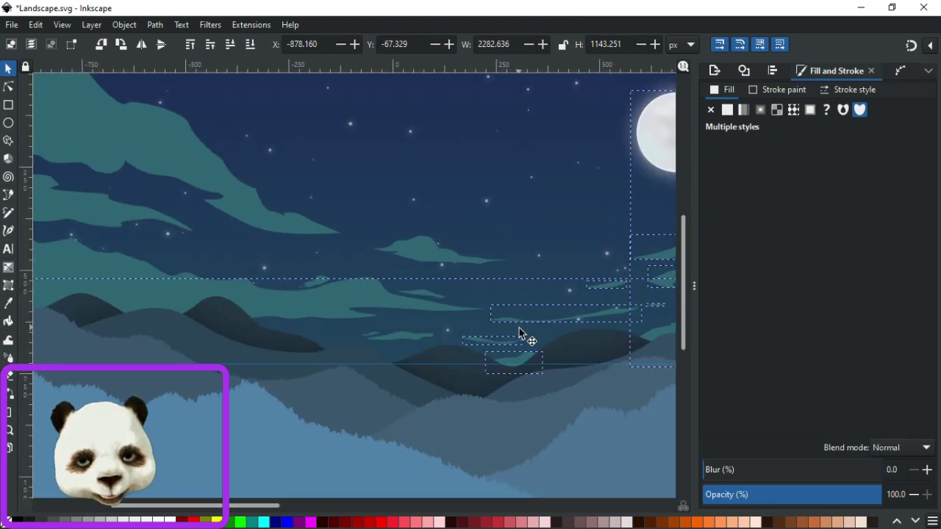
{"action": "left_click", "coordinate": [542, 339], "text": "shift"}
{"action": "left_click", "coordinate": [542, 338], "text": "shift"}
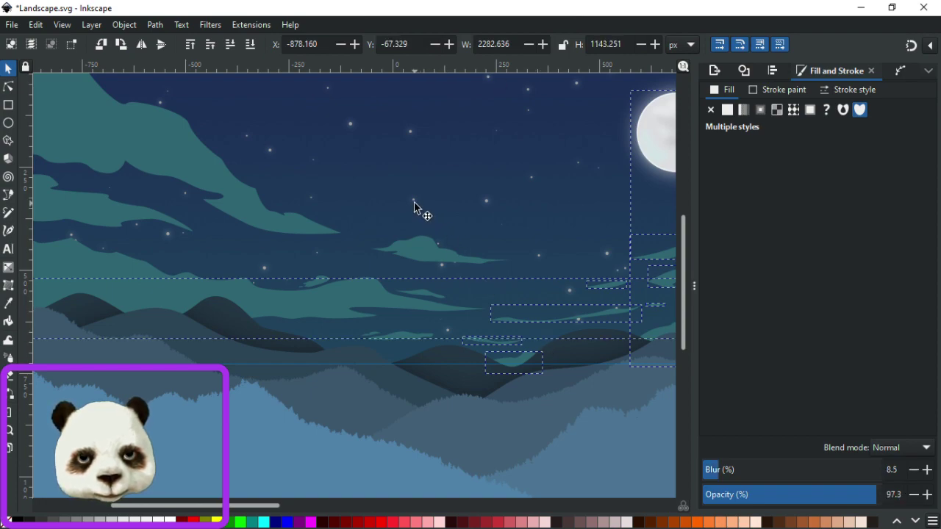
{"action": "scroll", "coordinate": [460, 238], "scroll_direction": "down", "scroll_amount": 3}
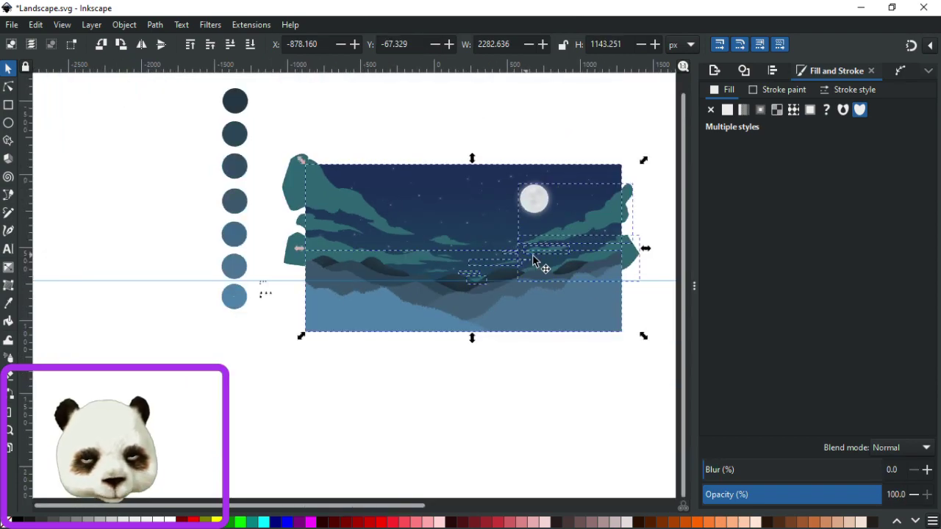
{"action": "left_click_drag", "start_coordinate": [465, 230], "coordinate": [562, 241]}
{"action": "key", "text": "ctrl+z"}
{"action": "left_click", "coordinate": [406, 197], "text": "shift"}
{"action": "scroll", "coordinate": [220, 265], "scroll_direction": "up", "scroll_amount": 3}
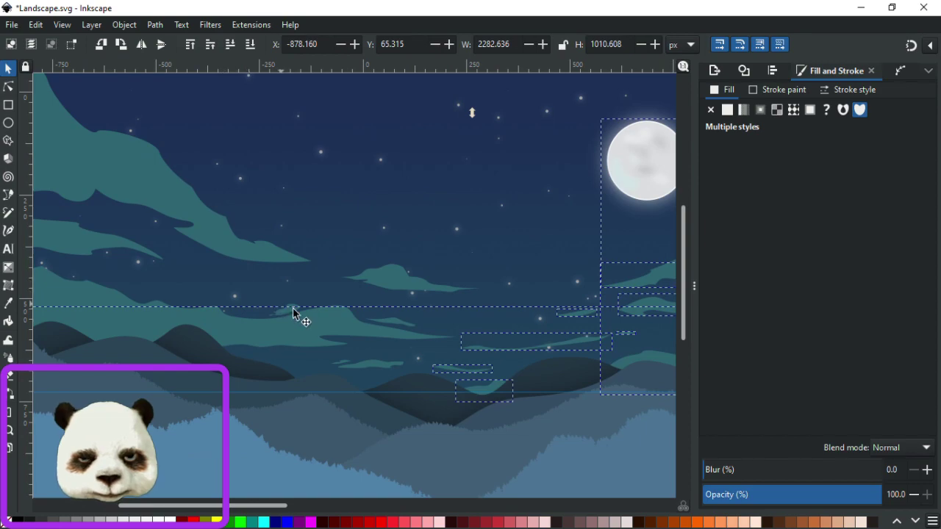
{"action": "scroll", "coordinate": [309, 318], "scroll_direction": "down", "scroll_amount": 3}
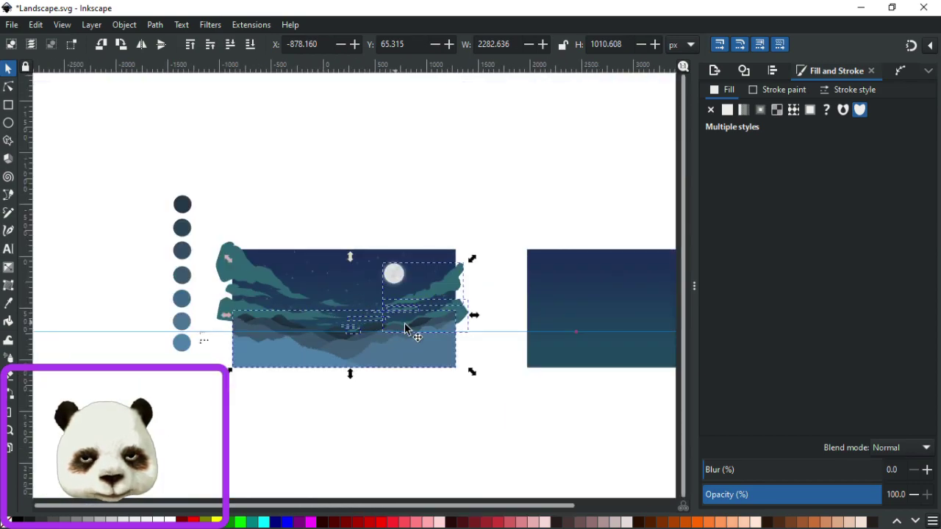
{"action": "scroll", "coordinate": [396, 347], "scroll_direction": "up", "scroll_amount": 3}
{"action": "left_click", "coordinate": [424, 348], "text": "shift"}
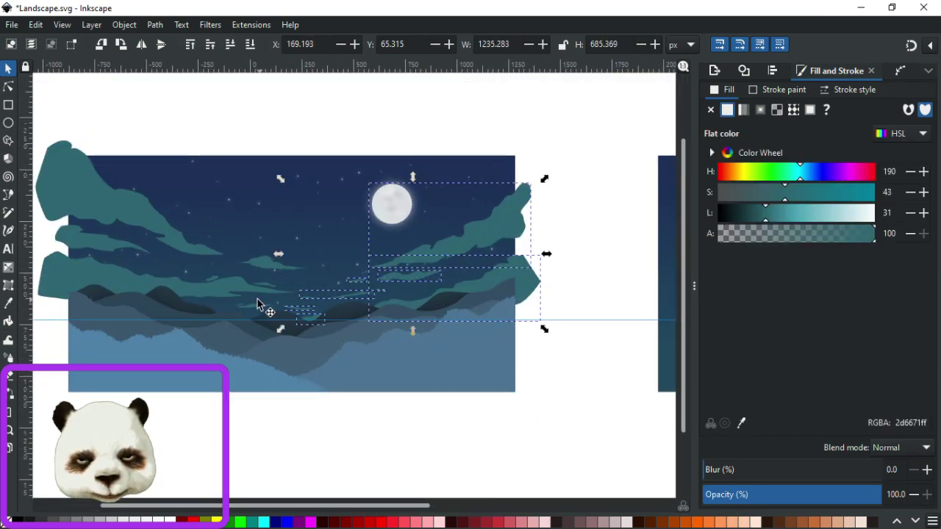
Add the large lower-left cloud bank, its small accent clouds and the streaks just above the valley to the selection.
{"action": "scroll", "coordinate": [231, 310], "scroll_direction": "up", "scroll_amount": 3}
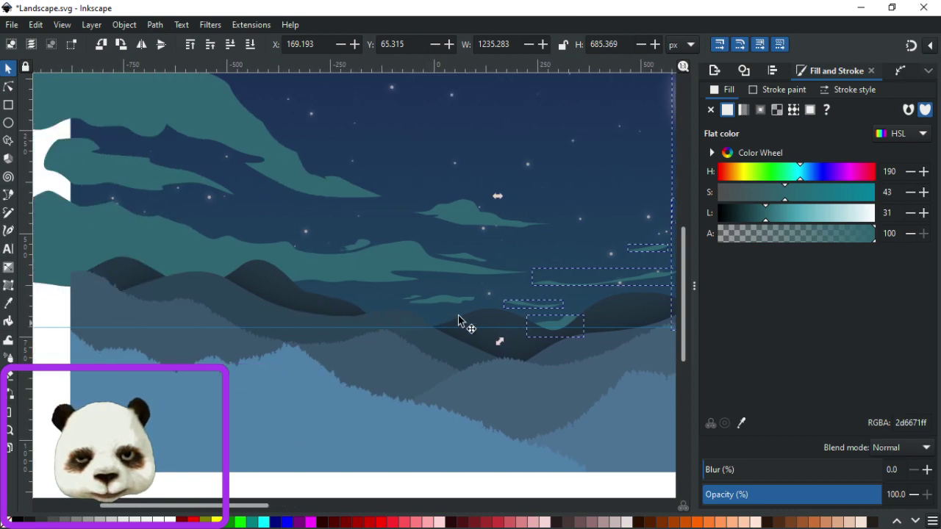
{"action": "left_click", "coordinate": [441, 300], "text": "shift"}
{"action": "scroll", "coordinate": [414, 311], "scroll_direction": "up", "scroll_amount": 4}
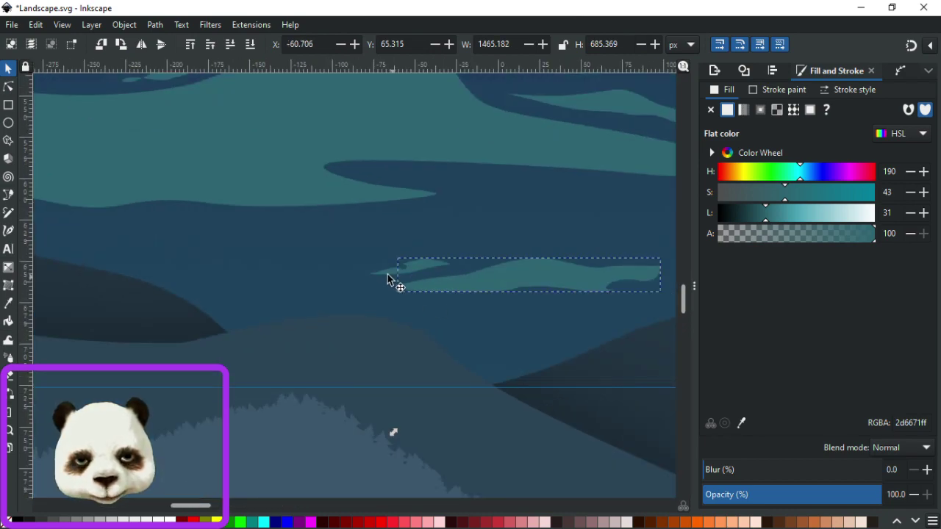
{"action": "left_click", "coordinate": [247, 162], "text": "shift"}
{"action": "scroll", "coordinate": [283, 176], "scroll_direction": "down", "scroll_amount": 2}
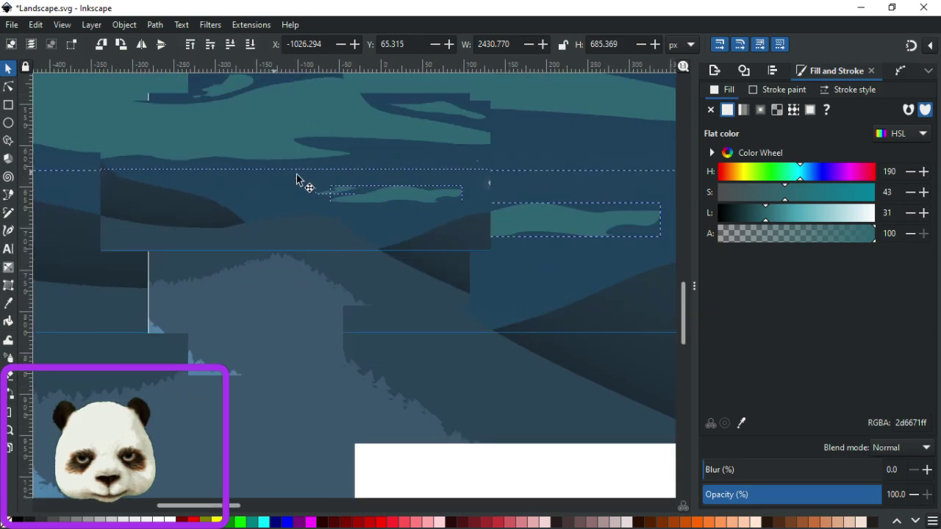
{"action": "scroll", "coordinate": [505, 375], "scroll_direction": "down", "scroll_amount": 2}
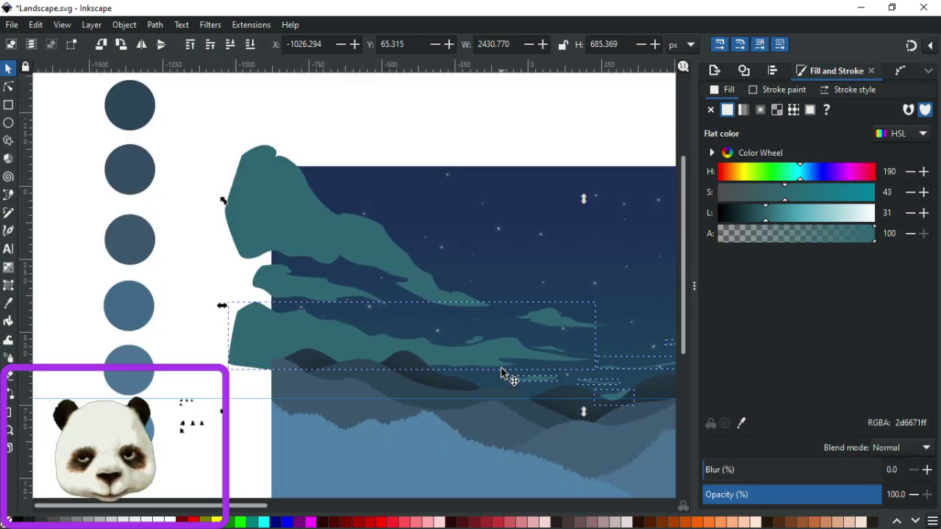
{"action": "scroll", "coordinate": [514, 371], "scroll_direction": "up", "scroll_amount": 4}
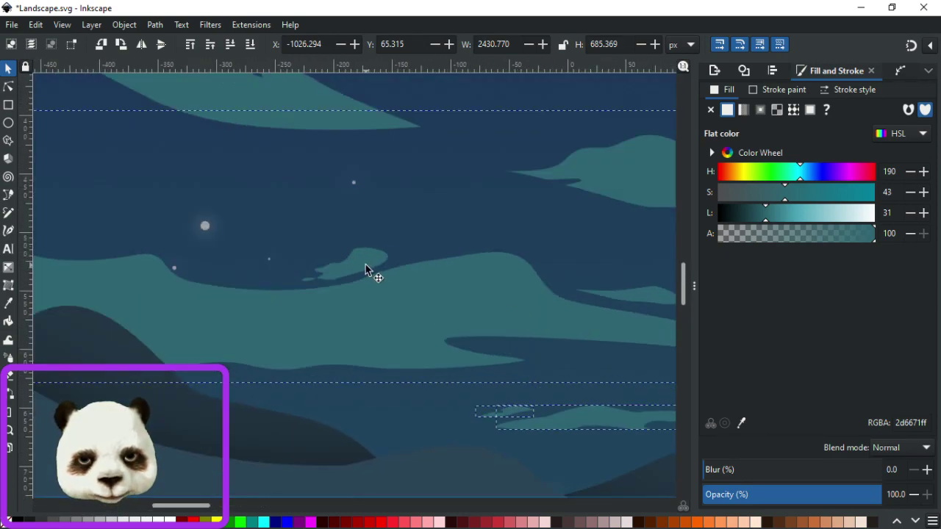
{"action": "scroll", "coordinate": [340, 294], "scroll_direction": "up", "scroll_amount": 3}
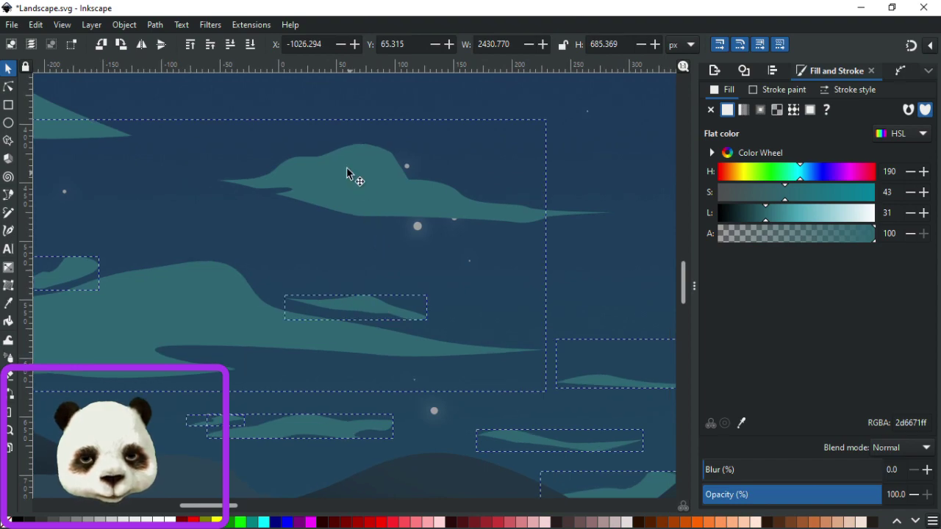
Add the central cloud and the two upper-left clouds to the selection and group all the clouds.
{"action": "scroll", "coordinate": [346, 166], "scroll_direction": "down", "scroll_amount": 4}
{"action": "scroll", "coordinate": [407, 290], "scroll_direction": "left", "scroll_amount": 6}
{"action": "scroll", "coordinate": [408, 290], "scroll_direction": "up", "scroll_amount": 4}
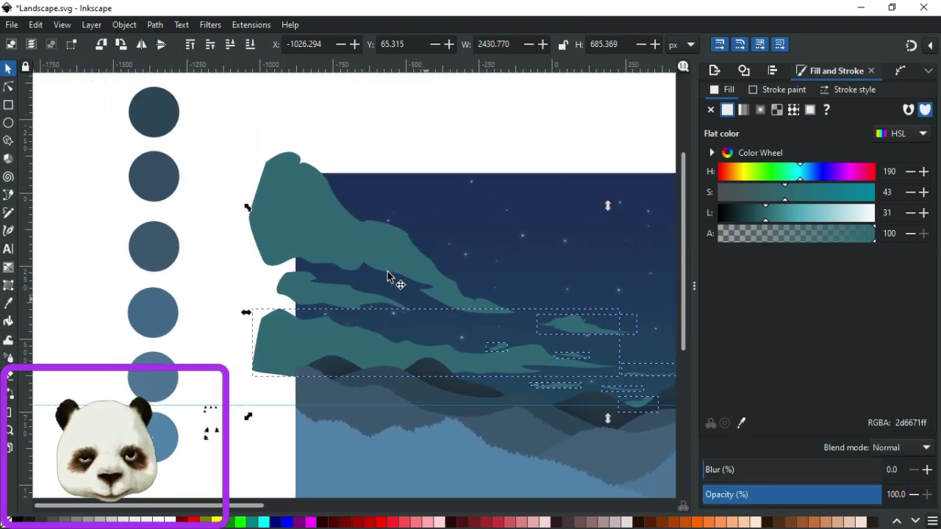
{"action": "left_click", "coordinate": [315, 280], "text": "shift"}
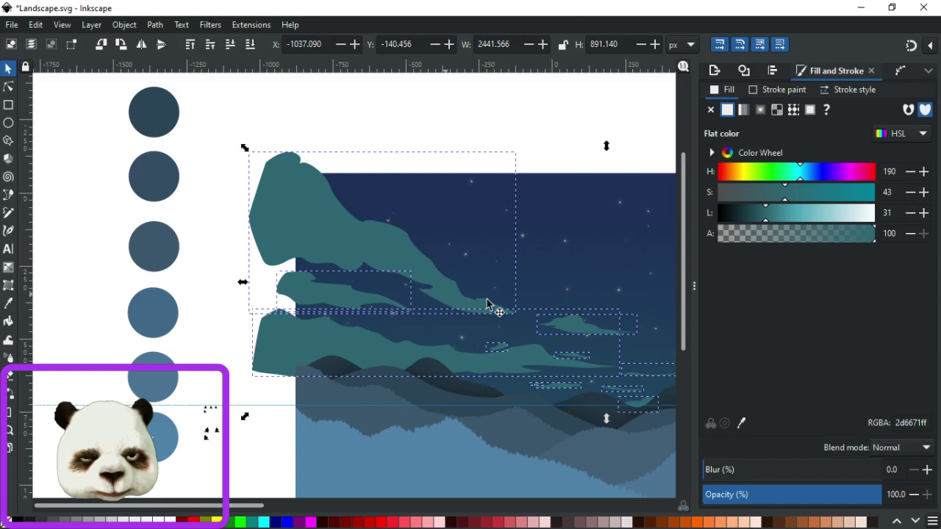
{"action": "scroll", "coordinate": [454, 301], "scroll_direction": "down", "scroll_amount": 3}
{"action": "key", "text": "ctrl+g"}
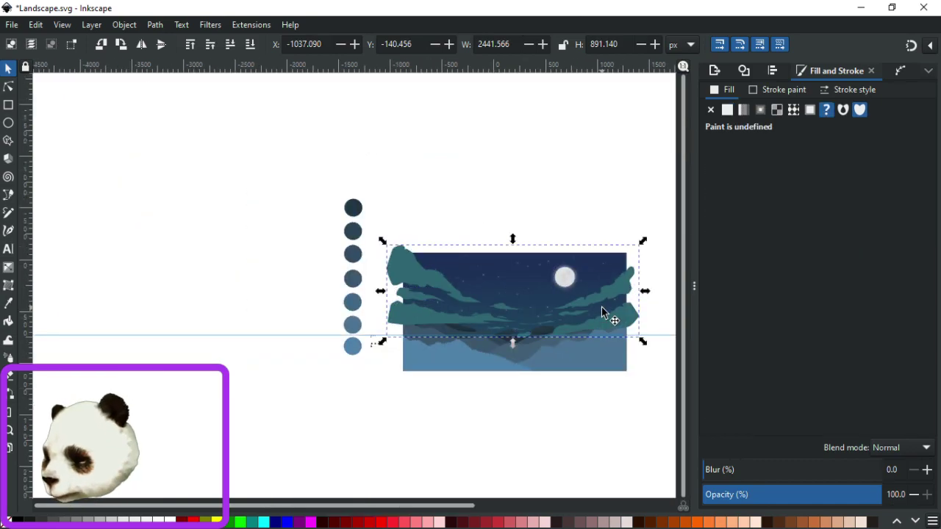
Duplicate the landscape's sky gradient rectangle, bring the copy to the front and fill it with magenta ff00ff.
{"action": "scroll", "coordinate": [529, 218], "scroll_direction": "right", "scroll_amount": 4}
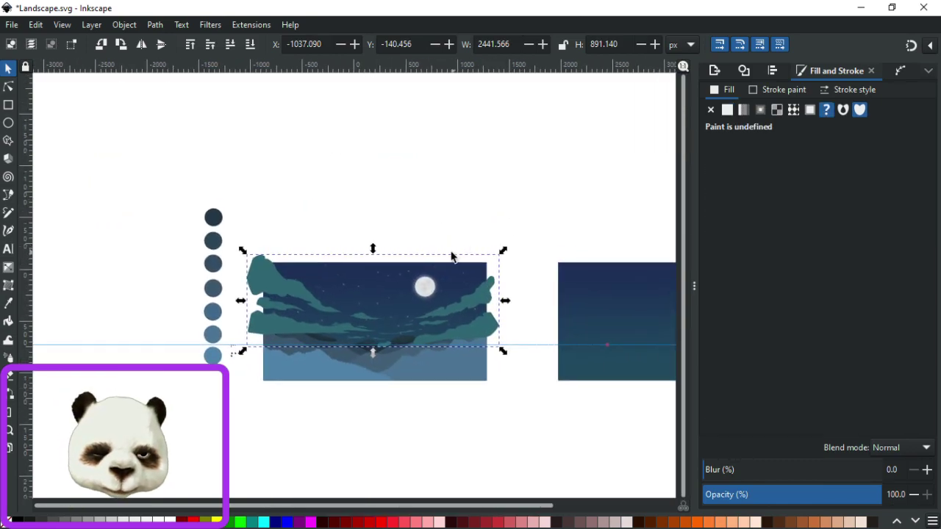
{"action": "scroll", "coordinate": [451, 259], "scroll_direction": "up", "scroll_amount": 2}
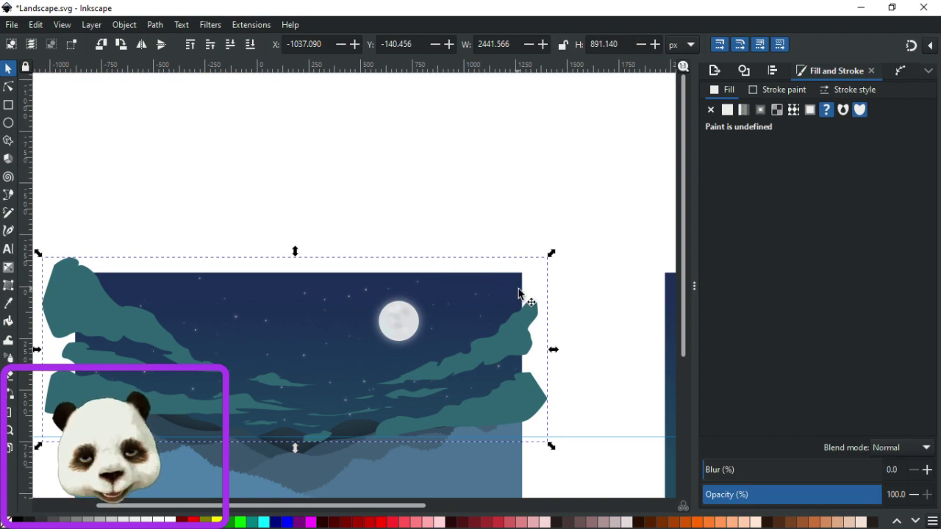
{"action": "scroll", "coordinate": [495, 319], "scroll_direction": "down", "scroll_amount": 3}
{"action": "scroll", "coordinate": [507, 323], "scroll_direction": "up", "scroll_amount": 3}
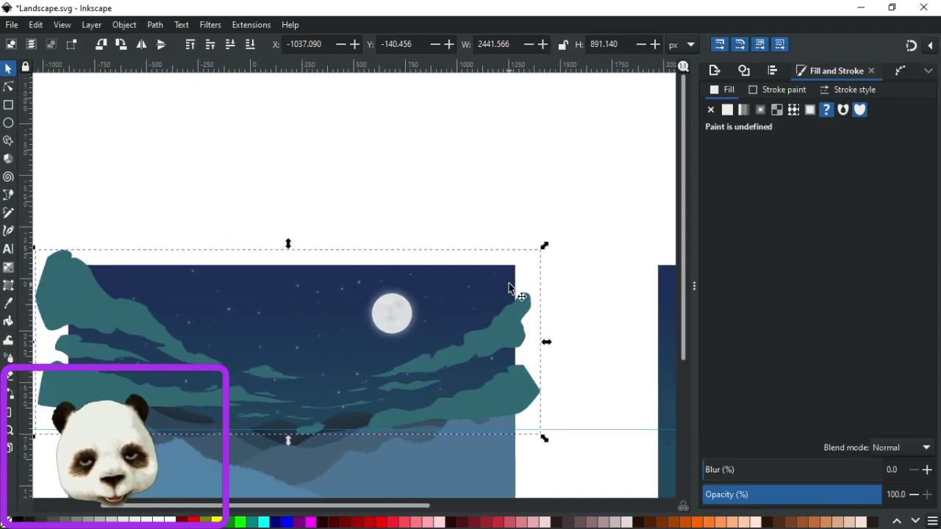
{"action": "left_click", "coordinate": [508, 286], "text": "ctrl"}
{"action": "key", "text": "Home"}
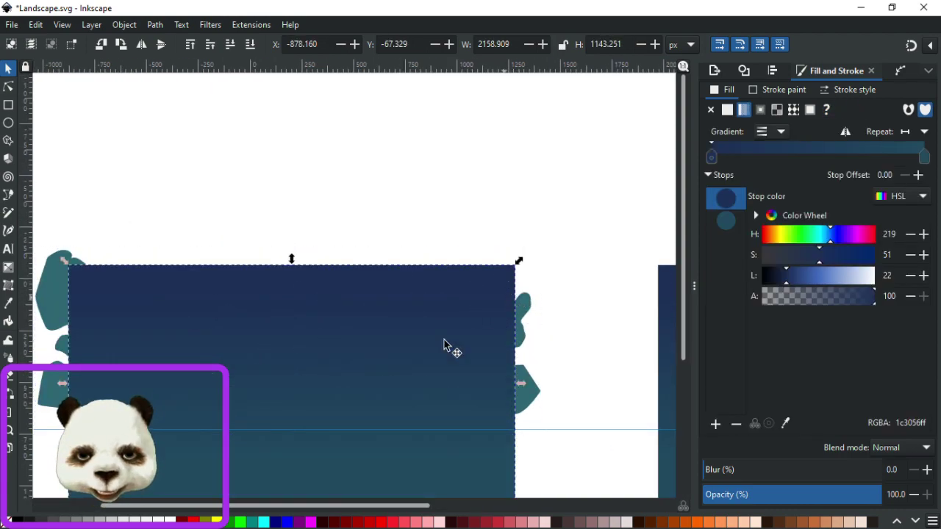
{"action": "left_click", "coordinate": [310, 520]}
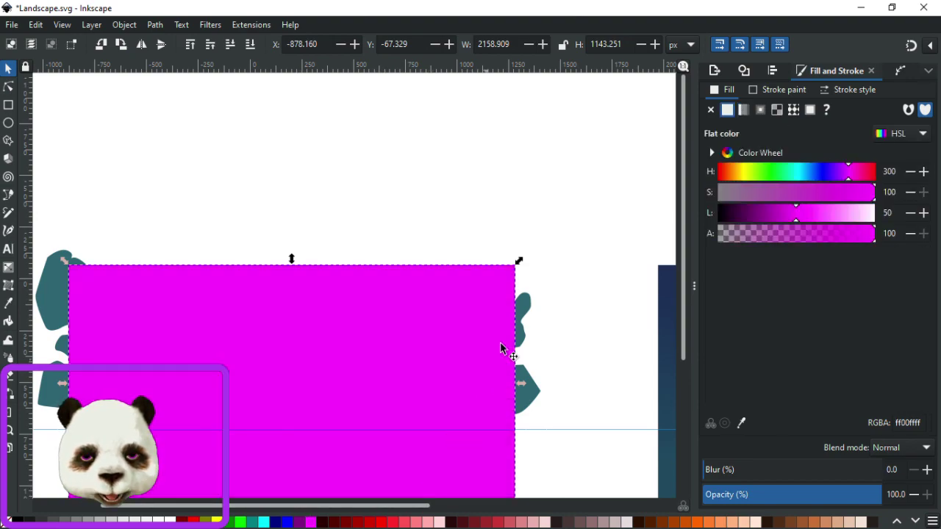
Clip the cloud group to the magenta rectangle so nothing extends past the landscape's edges, and deselect.
{"action": "left_click", "coordinate": [529, 317], "text": "shift"}
{"action": "right_click", "coordinate": [466, 335]}
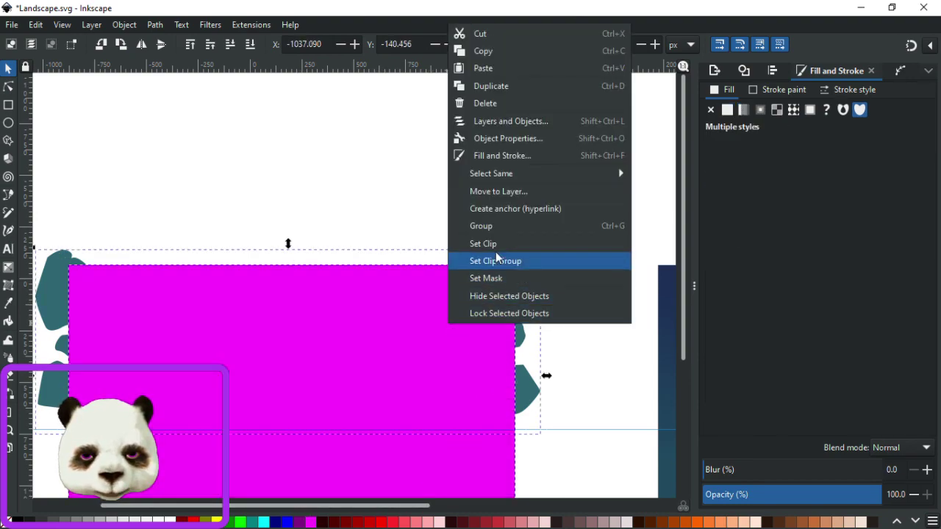
{"action": "left_click", "coordinate": [485, 275]}
{"action": "left_click", "coordinate": [603, 276]}
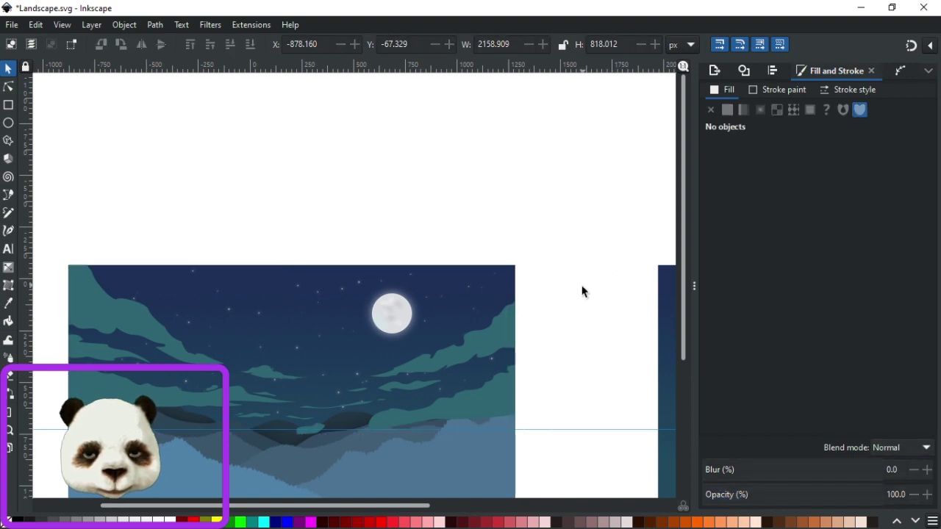
Lower the clipped clouds to the bottom of the stack and raise them one level, above the sky and behind the hills.
{"action": "left_click", "coordinate": [287, 391]}
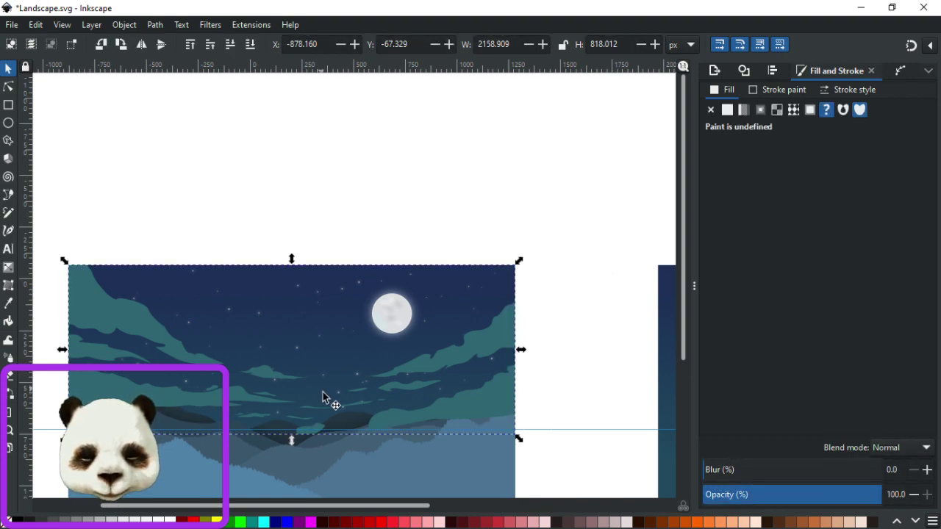
{"action": "key", "text": "End"}
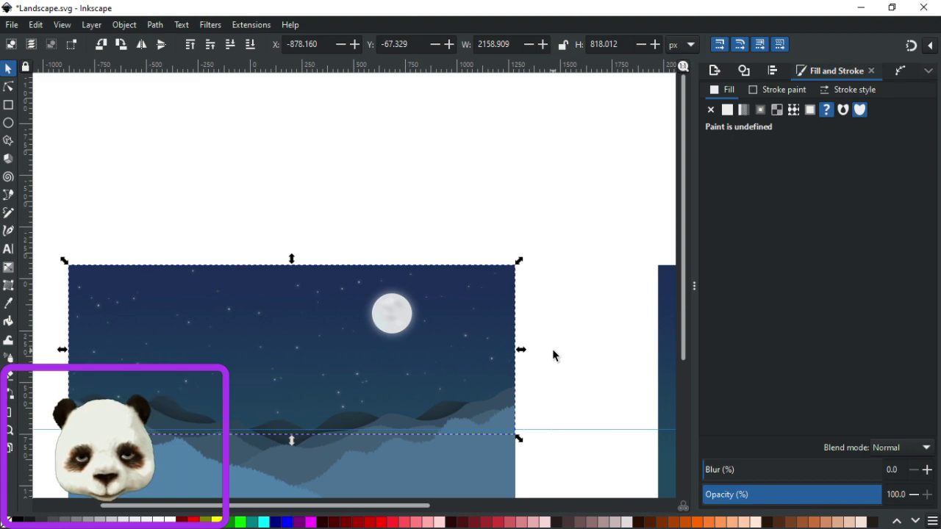
{"action": "key", "text": "Page_Up"}
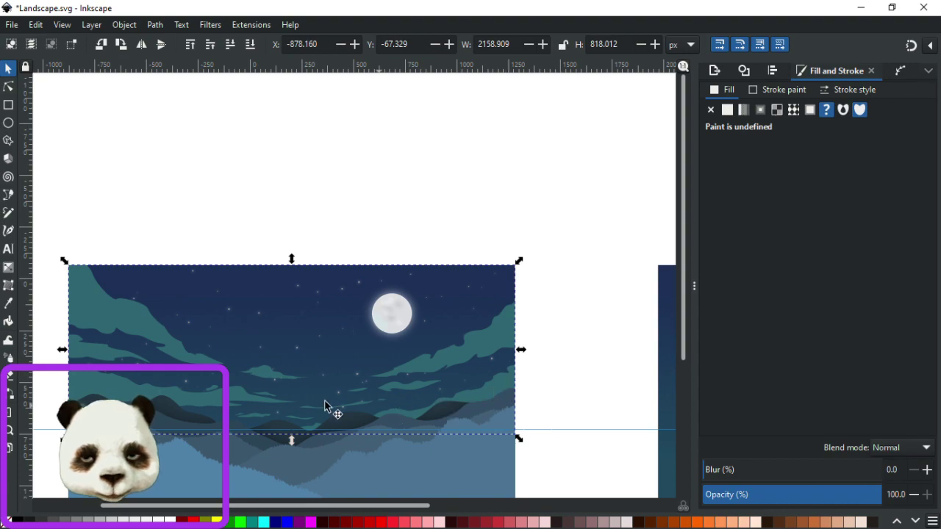
Try to shift the star group up and to the right across the sky.
{"action": "scroll", "coordinate": [323, 410], "scroll_direction": "up", "scroll_amount": 4, "text": "ctrl"}
{"action": "left_click", "coordinate": [270, 280]}
{"action": "left_click_drag", "start_coordinate": [271, 279], "coordinate": [345, 252]}
{"action": "key", "text": "ctrl+z"}
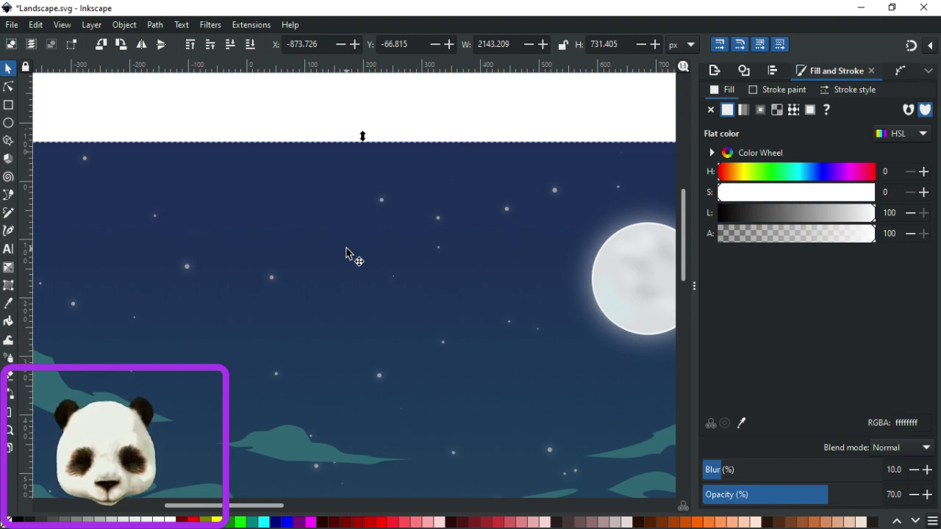
Try to shift the grey star dots away from their glows, undo the move and deselect.
{"action": "left_click", "coordinate": [271, 279]}
{"action": "left_click_drag", "start_coordinate": [272, 279], "coordinate": [335, 265]}
{"action": "key", "text": "ctrl+z"}
{"action": "scroll", "coordinate": [348, 168], "scroll_direction": "down", "scroll_amount": 4}
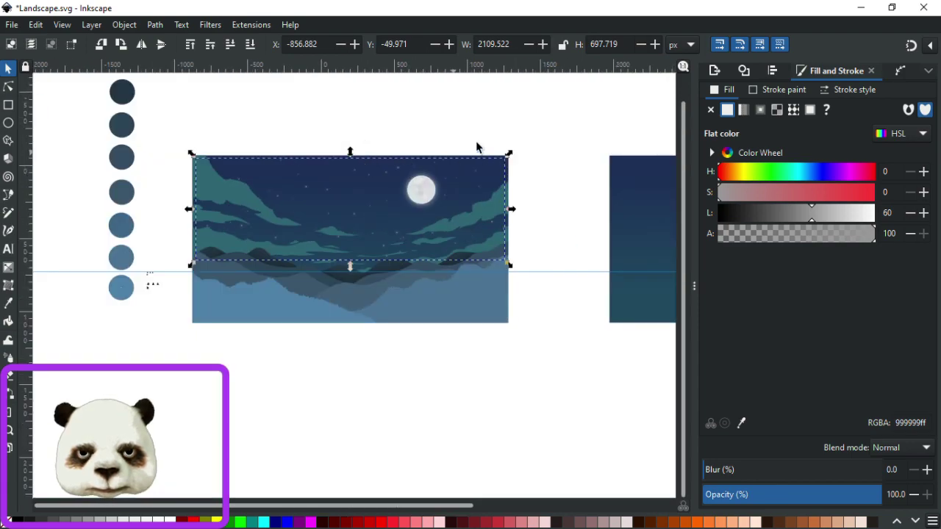
{"action": "left_click", "coordinate": [464, 136]}
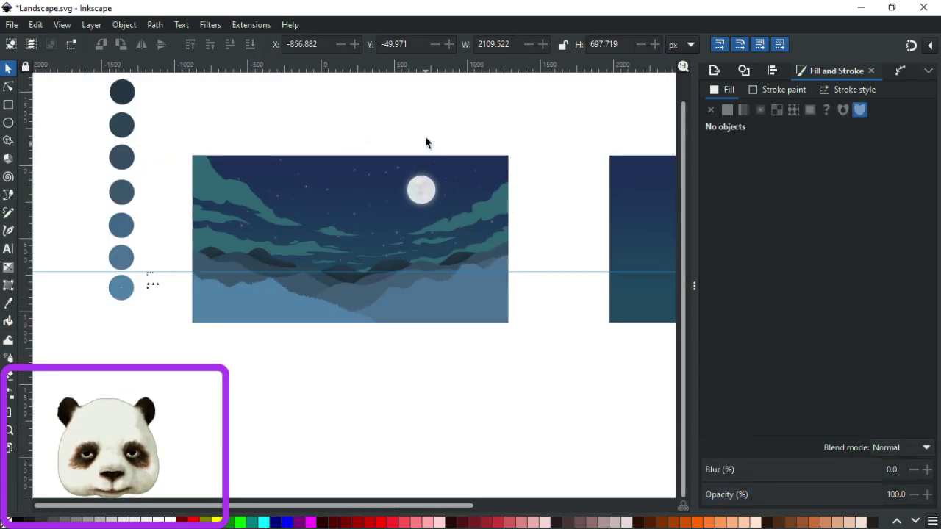
{"action": "scroll", "coordinate": [450, 158], "scroll_direction": "up", "scroll_amount": 7}
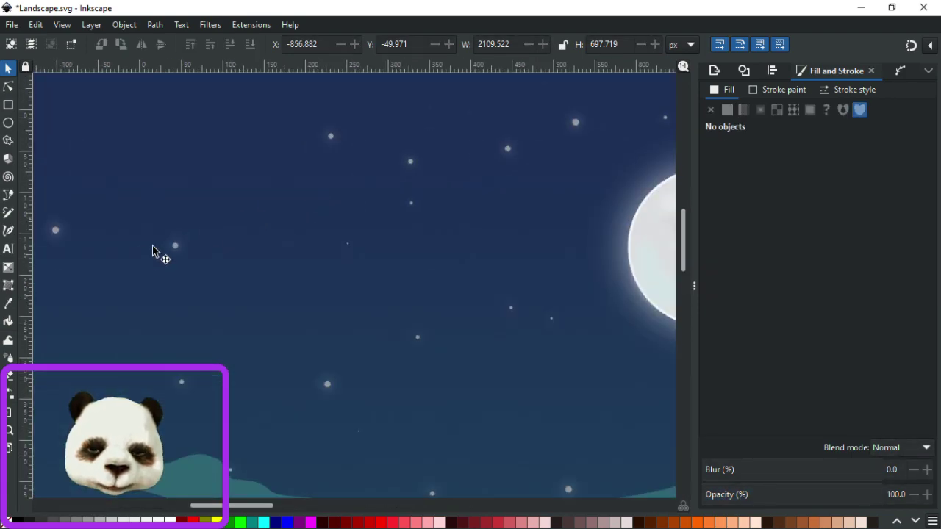
Try the grey star dots at 50% opacity and shifted off their glows, and undo these changes.
{"action": "left_click", "coordinate": [174, 247]}
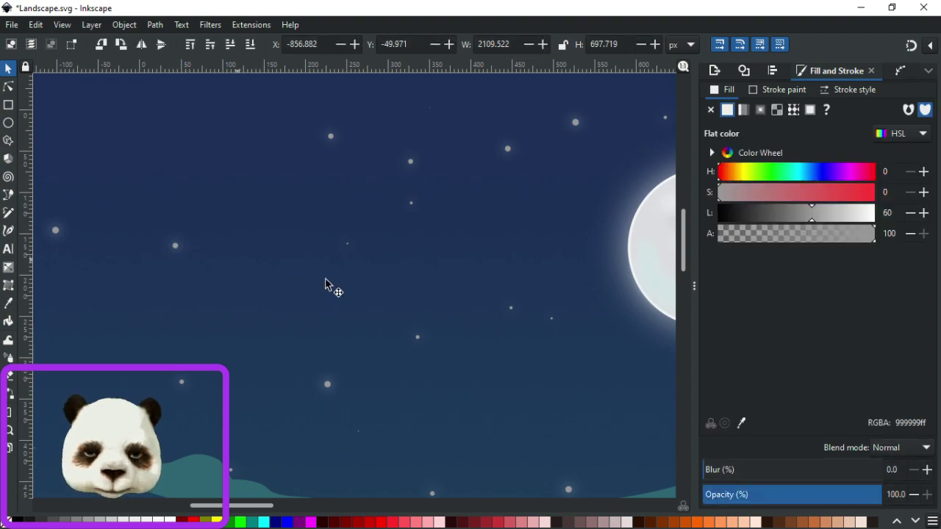
{"action": "left_click", "coordinate": [845, 497]}
{"action": "left_click", "coordinate": [827, 498]}
{"action": "left_click_drag", "start_coordinate": [822, 499], "coordinate": [801, 500]}
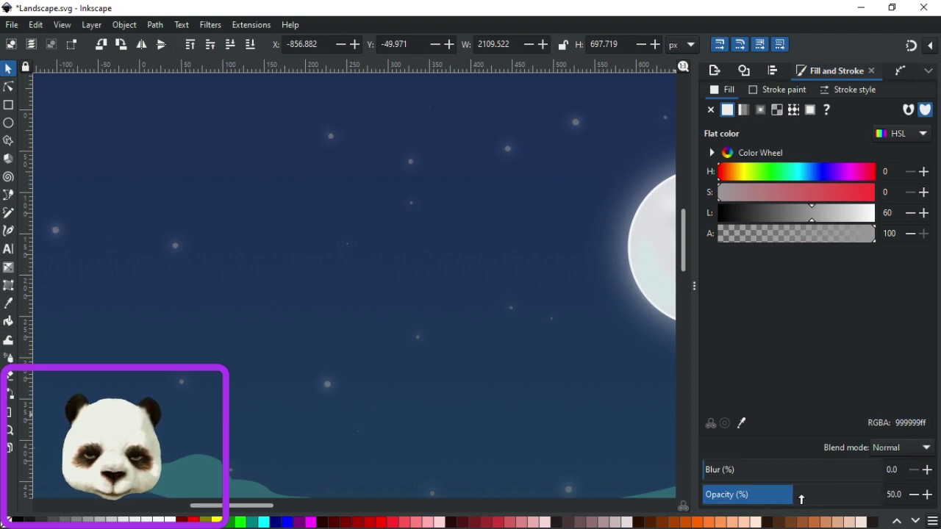
{"action": "left_click_drag", "start_coordinate": [330, 140], "coordinate": [361, 162]}
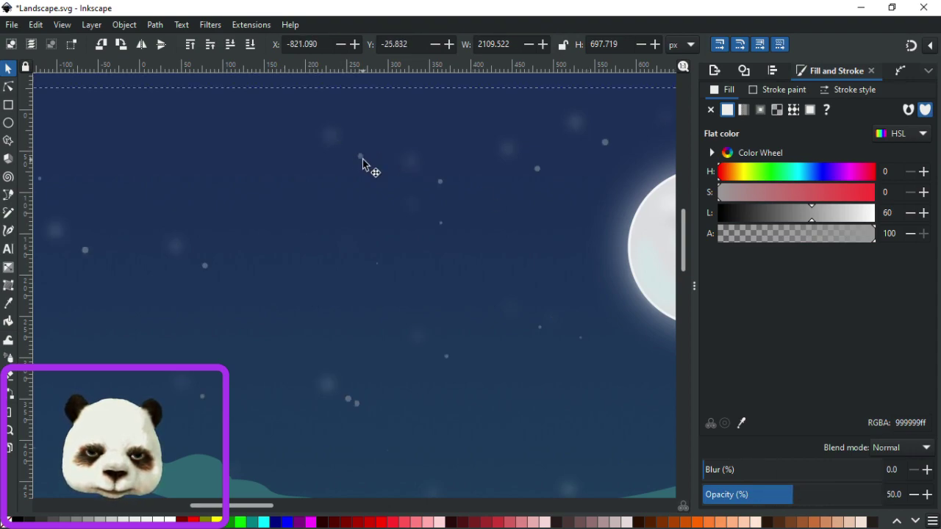
{"action": "key", "text": "ctrl+z"}
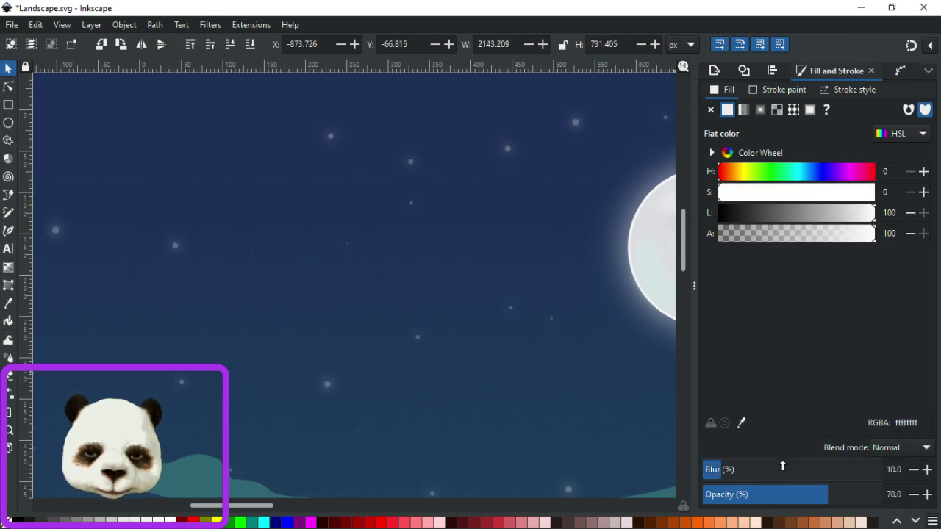
Set the opacity of the stars' blurred white glow to 50% and deselect.
{"action": "left_click_drag", "start_coordinate": [805, 499], "coordinate": [797, 499]}
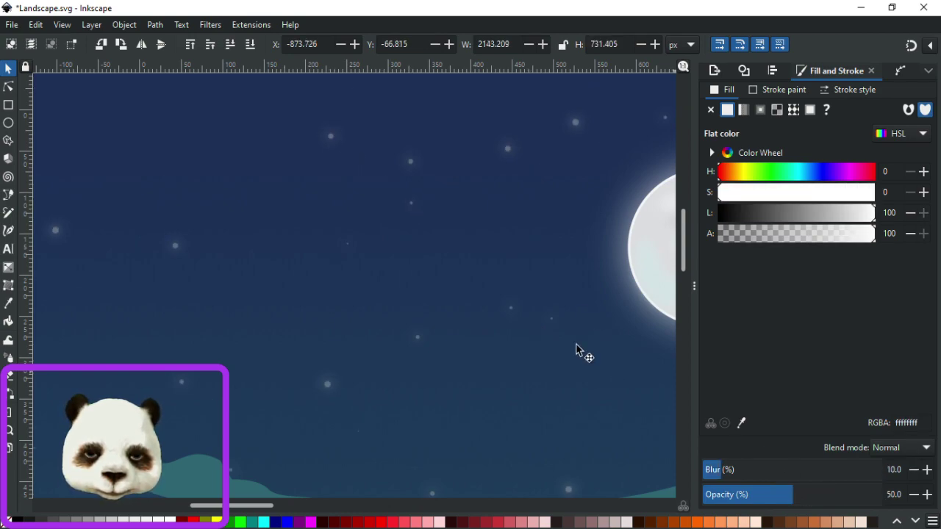
{"action": "scroll", "coordinate": [555, 334], "scroll_direction": "down", "scroll_amount": 4}
{"action": "left_click", "coordinate": [576, 259]}
{"action": "scroll", "coordinate": [630, 317], "scroll_direction": "up", "scroll_amount": 3}
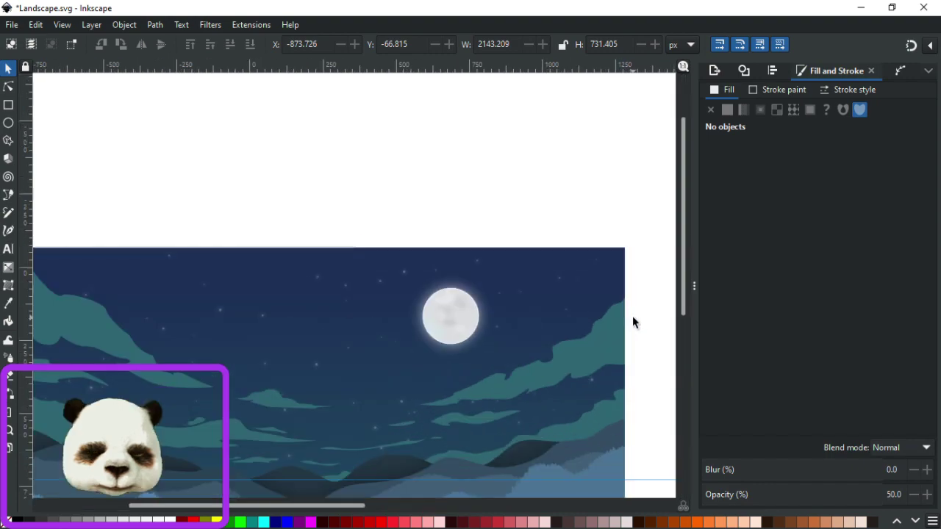
{"action": "scroll", "coordinate": [630, 317], "scroll_direction": "down", "scroll_amount": 1}
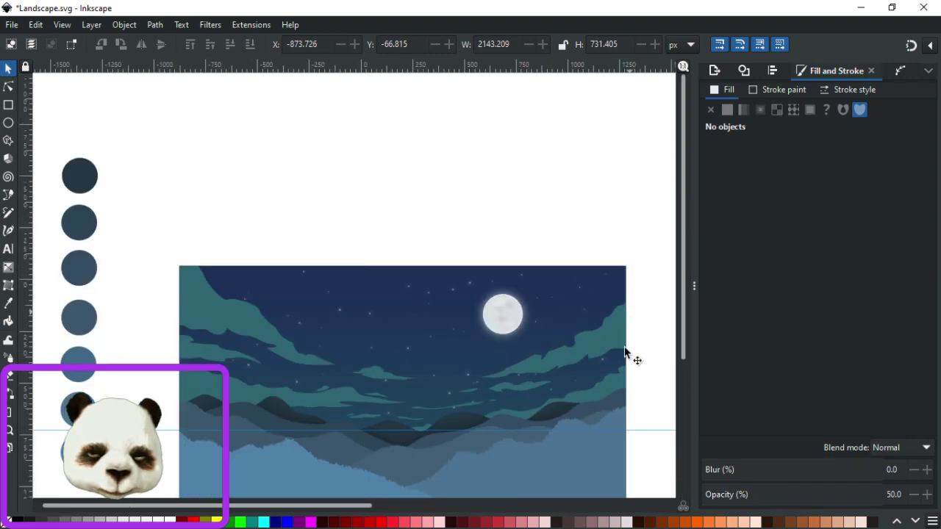
{"action": "scroll", "coordinate": [627, 358], "scroll_direction": "up", "scroll_amount": 1}
{"action": "scroll", "coordinate": [262, 293], "scroll_direction": "up", "scroll_amount": 3}
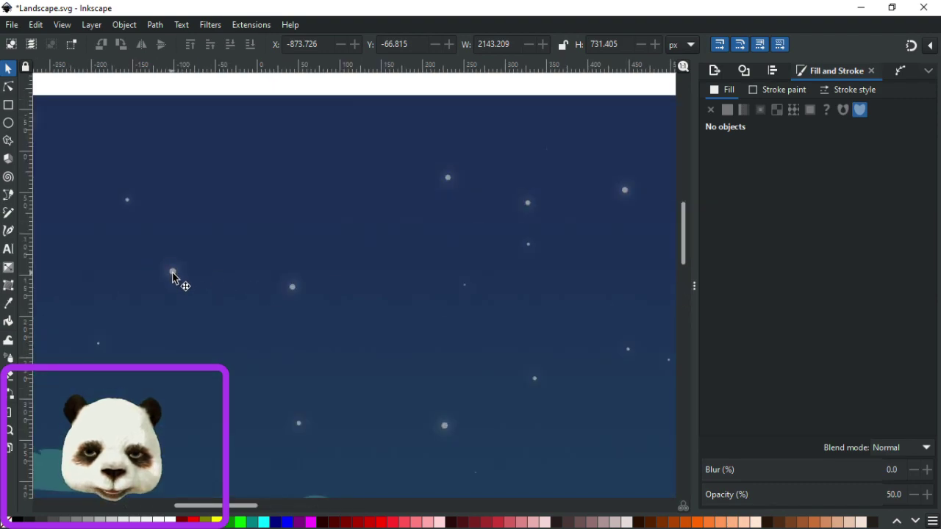
Try a black fill on the grey star dots by lowering their lightness to 0, and undo it.
{"action": "left_click", "coordinate": [174, 272]}
{"action": "left_click_drag", "start_coordinate": [815, 219], "coordinate": [683, 214]}
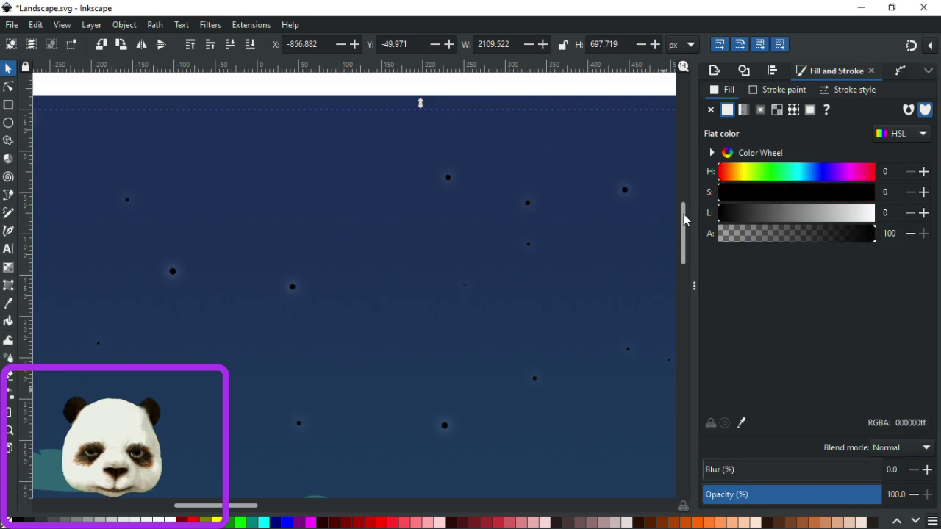
{"action": "scroll", "coordinate": [535, 267], "scroll_direction": "down", "scroll_amount": 3}
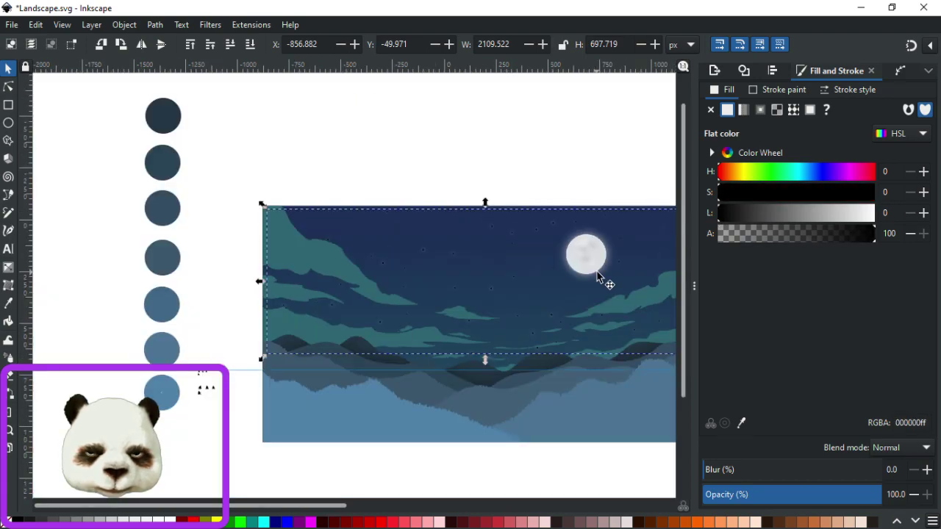
{"action": "scroll", "coordinate": [599, 275], "scroll_direction": "up", "scroll_amount": 2}
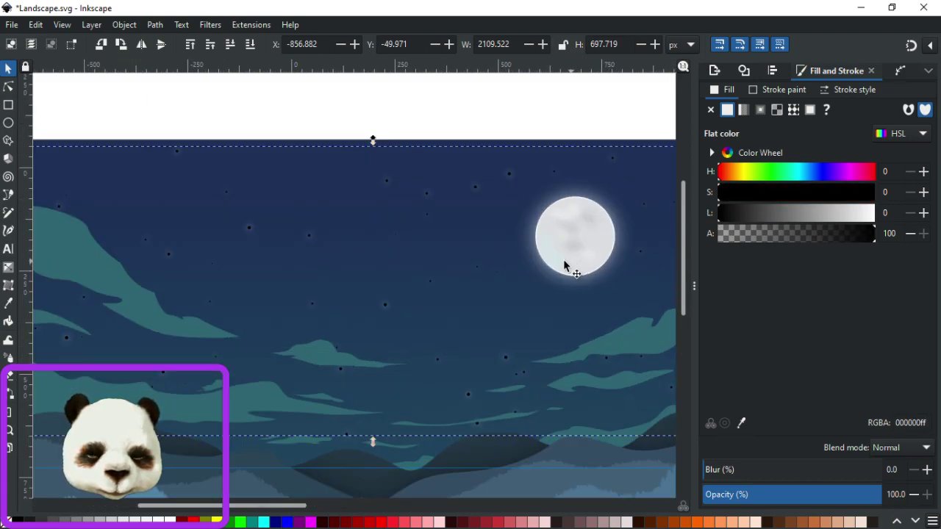
{"action": "key", "text": "ctrl+z"}
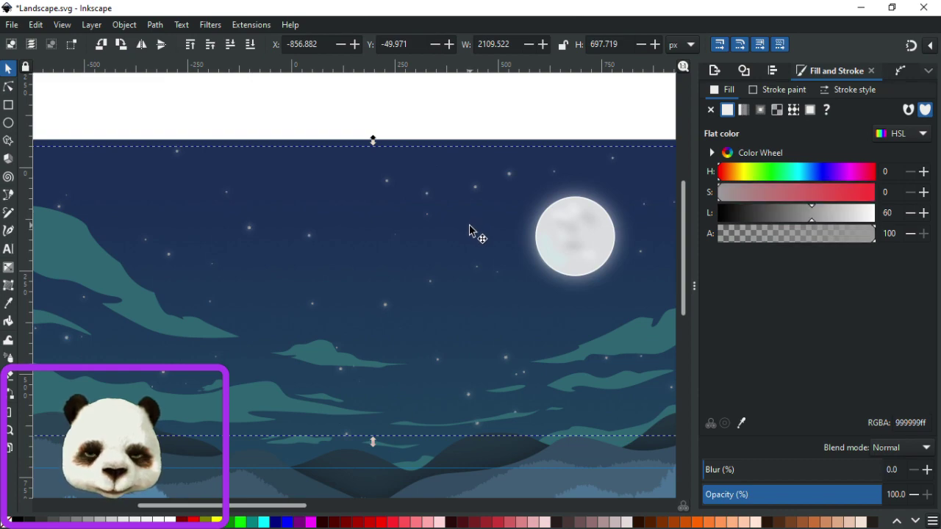
Set the grey star dots' opacity to 90%, deselect them and save the document.
{"action": "left_click", "coordinate": [862, 495]}
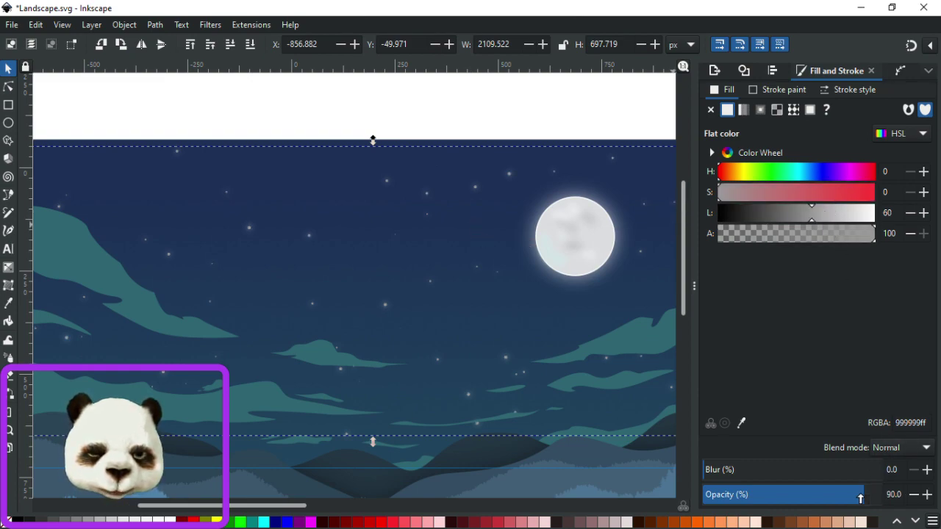
{"action": "left_click", "coordinate": [489, 106]}
{"action": "scroll", "coordinate": [489, 105], "scroll_direction": "down", "scroll_amount": 3}
{"action": "key", "text": "ctrl+s"}
{"action": "scroll", "coordinate": [595, 174], "scroll_direction": "up", "scroll_amount": 2}
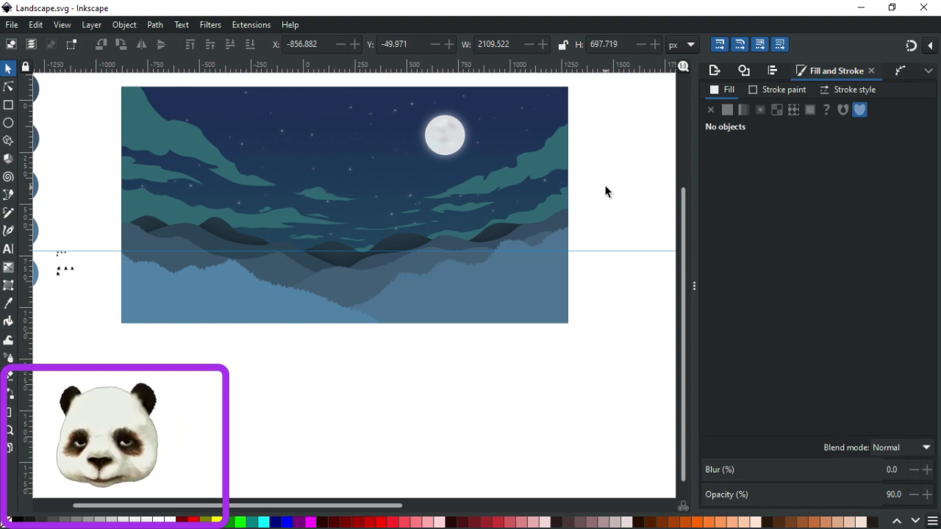
Bring the sky gradient rectangle to the top of the stack and fill it with flat black.
{"action": "scroll", "coordinate": [606, 191], "scroll_direction": "up", "scroll_amount": 3}
{"action": "scroll", "coordinate": [605, 191], "scroll_direction": "right", "scroll_amount": 1}
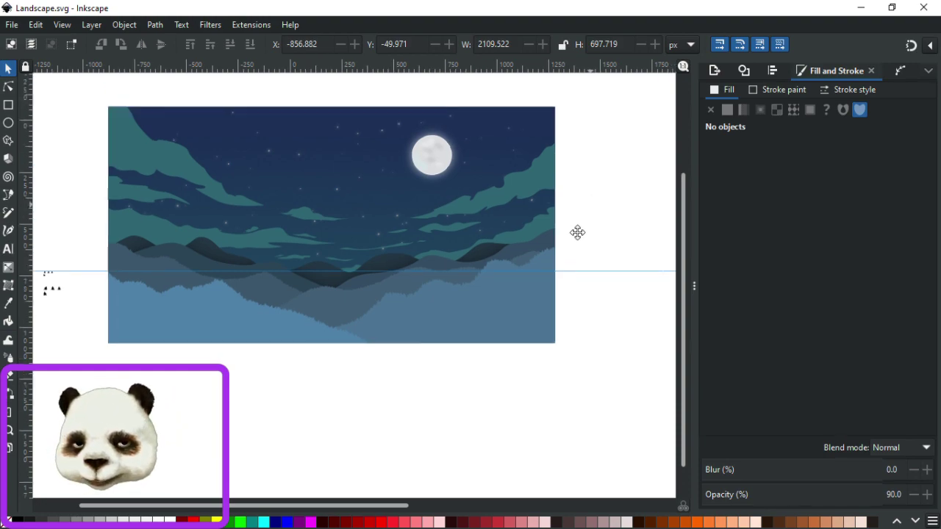
{"action": "left_click", "coordinate": [287, 192]}
{"action": "key", "text": "Home"}
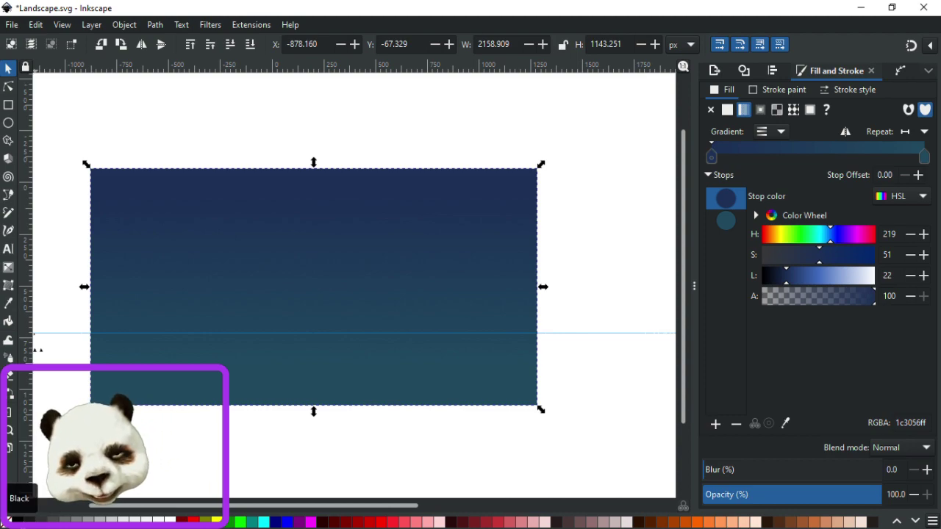
{"action": "left_click", "coordinate": [14, 520]}
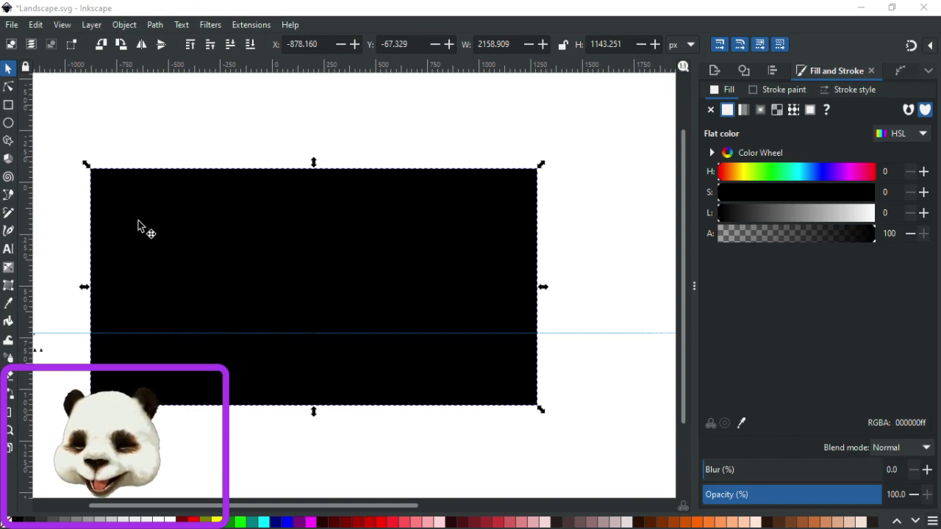
Draw a white-filled ellipse over the black rectangle and widen it to radii of about 756 by 288 px.
{"action": "left_click", "coordinate": [9, 123]}
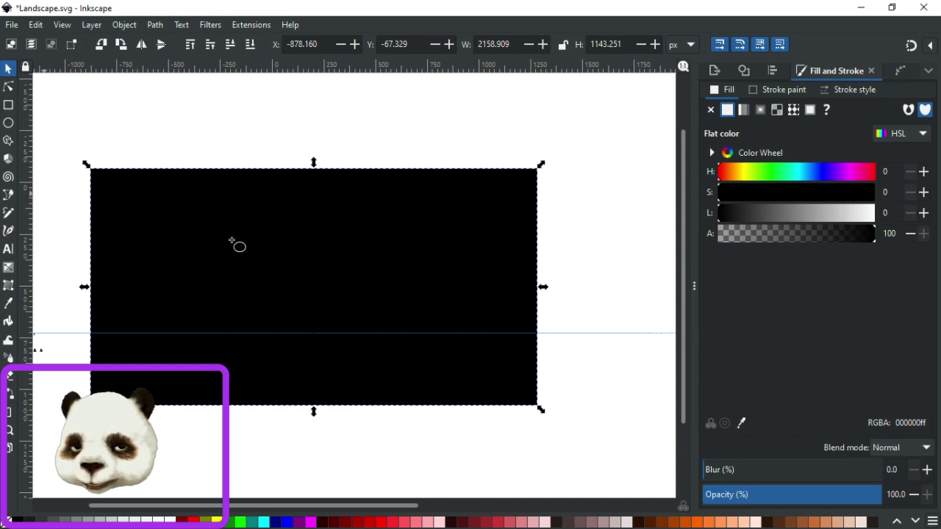
{"action": "left_click_drag", "start_coordinate": [450, 345], "coordinate": [211, 228]}
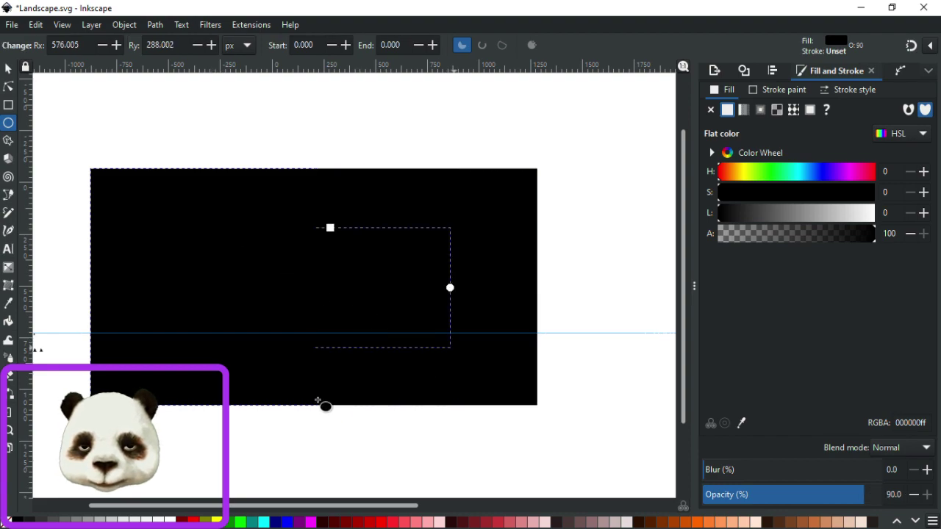
{"action": "left_click", "coordinate": [170, 523]}
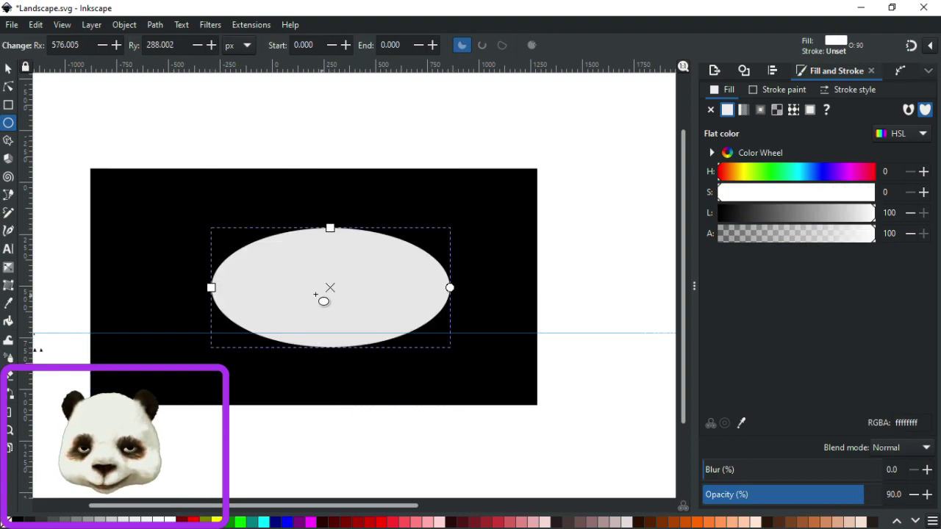
{"action": "mouse_move", "coordinate": [213, 288]}
{"action": "left_mouse_down"}
{"action": "mouse_move", "coordinate": [190, 288]}
{"action": "mouse_move", "coordinate": [225, 288]}
{"action": "mouse_move", "coordinate": [175, 287]}
{"action": "mouse_move", "coordinate": [225, 276]}
{"action": "left_mouse_up"}
{"action": "key", "text": "Escape"}
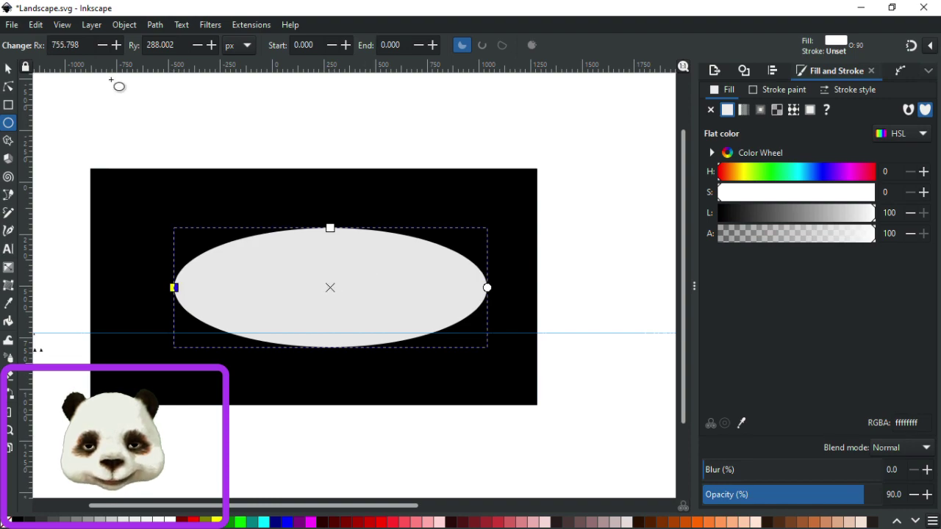
Center the white ellipse horizontally and vertically within the black rectangle, and deselect both.
{"action": "key", "text": "s"}
{"action": "left_click_drag", "start_coordinate": [363, 279], "coordinate": [339, 283]}
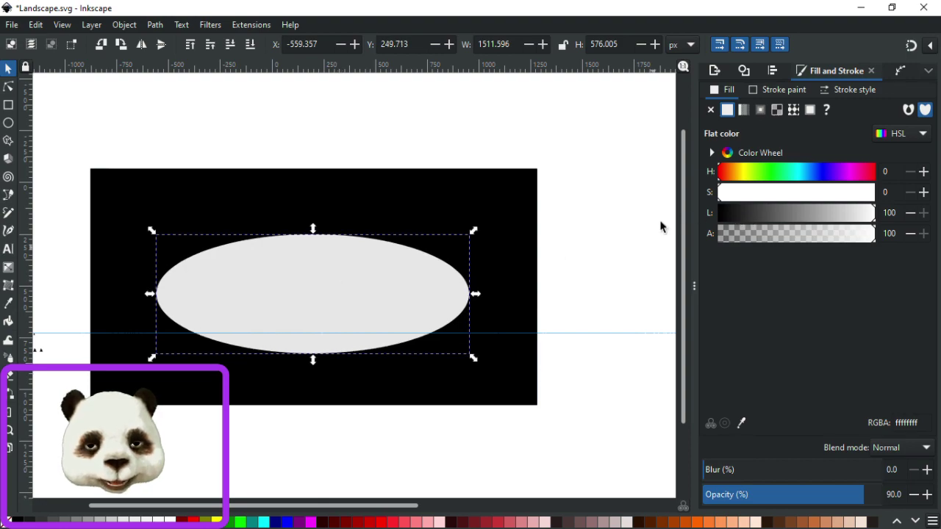
{"action": "left_click", "coordinate": [476, 203], "text": "shift"}
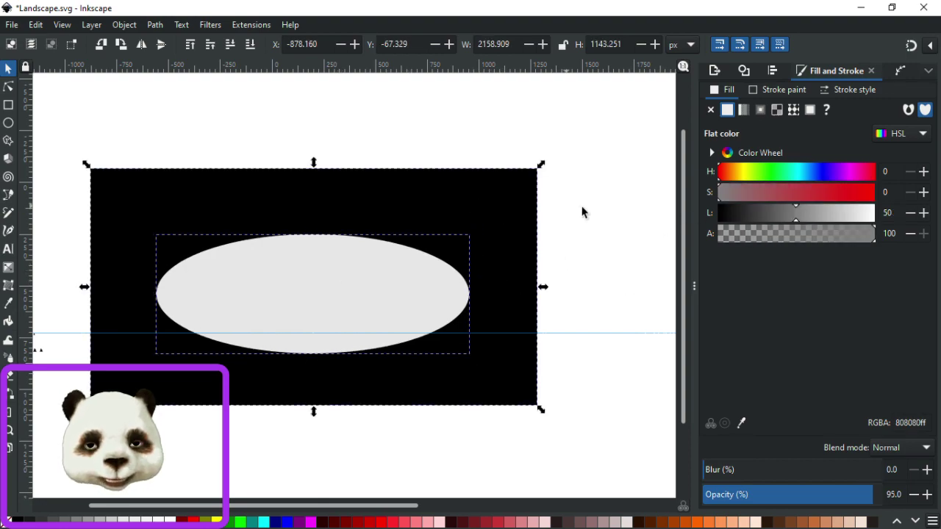
{"action": "left_click", "coordinate": [771, 71]}
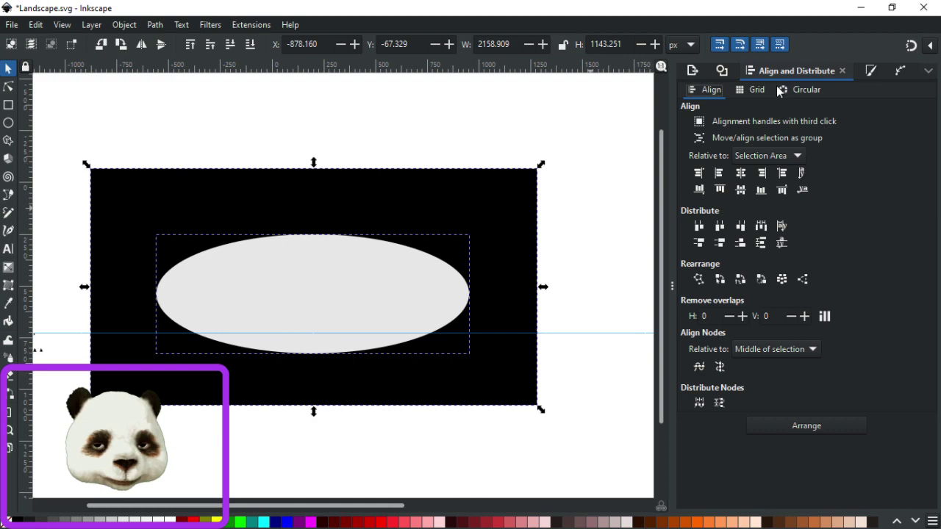
{"action": "left_click", "coordinate": [740, 190]}
{"action": "left_click", "coordinate": [740, 190]}
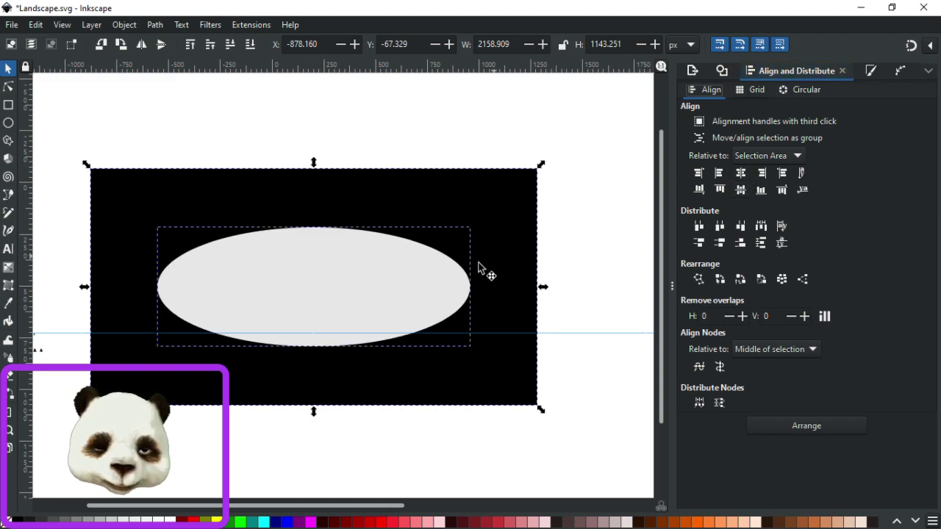
{"action": "left_click", "coordinate": [448, 287]}
{"action": "left_click", "coordinate": [598, 254]}
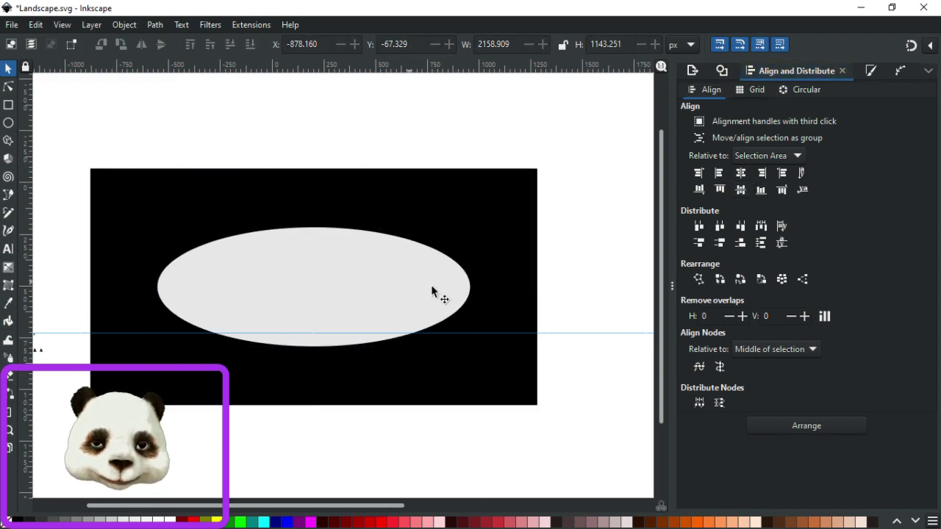
Set the white ellipse's opacity to 100% and its blur to 70%.
{"action": "left_click", "coordinate": [434, 292]}
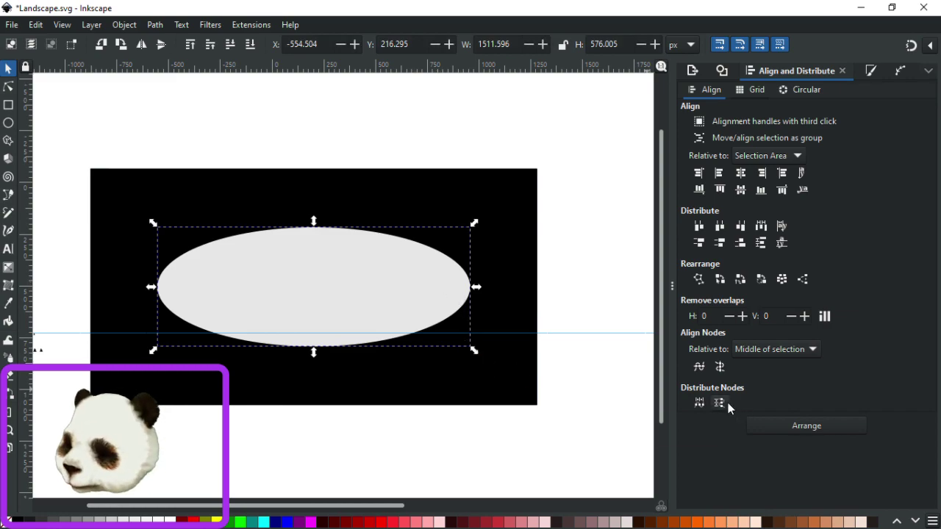
{"action": "key", "text": "ctrl+shift+f"}
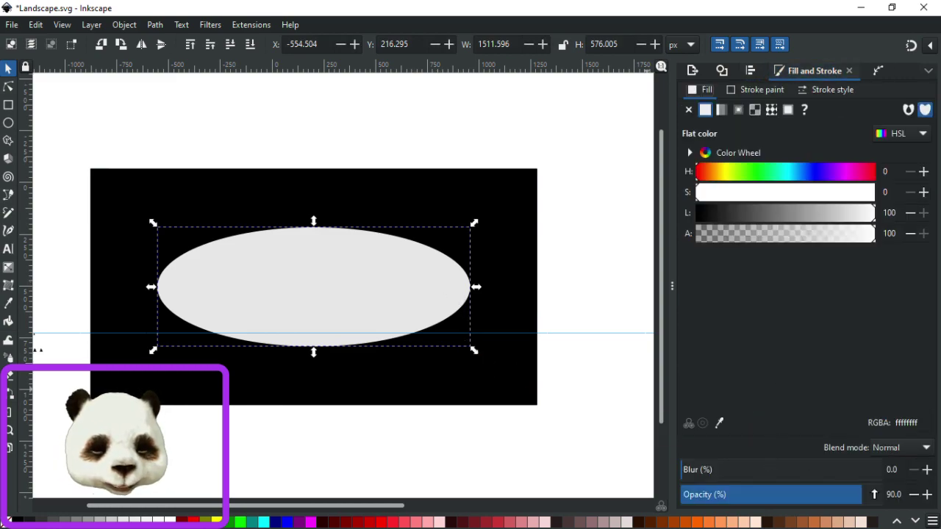
{"action": "left_click_drag", "start_coordinate": [867, 489], "coordinate": [885, 494]}
{"action": "left_click_drag", "start_coordinate": [750, 472], "coordinate": [760, 471]}
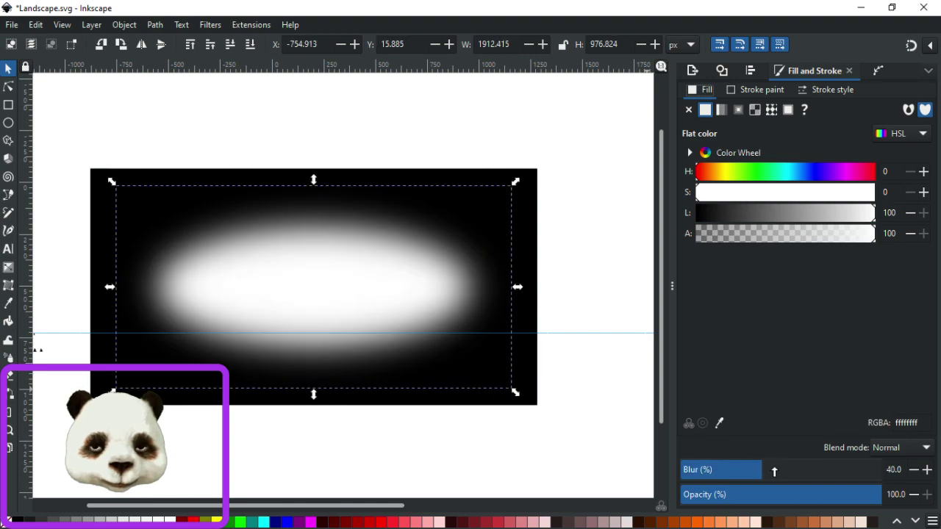
{"action": "key", "text": "Tab"}
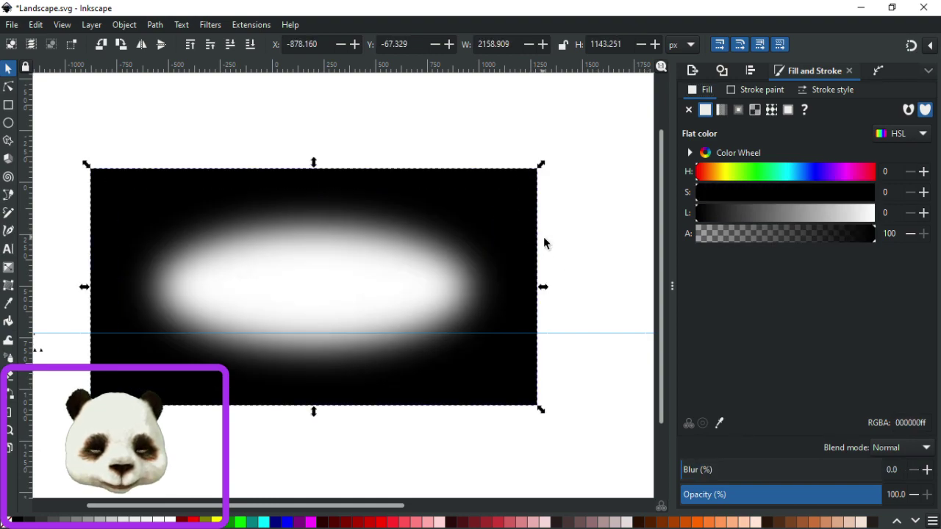
{"action": "left_click", "coordinate": [417, 266]}
{"action": "left_click", "coordinate": [801, 469]}
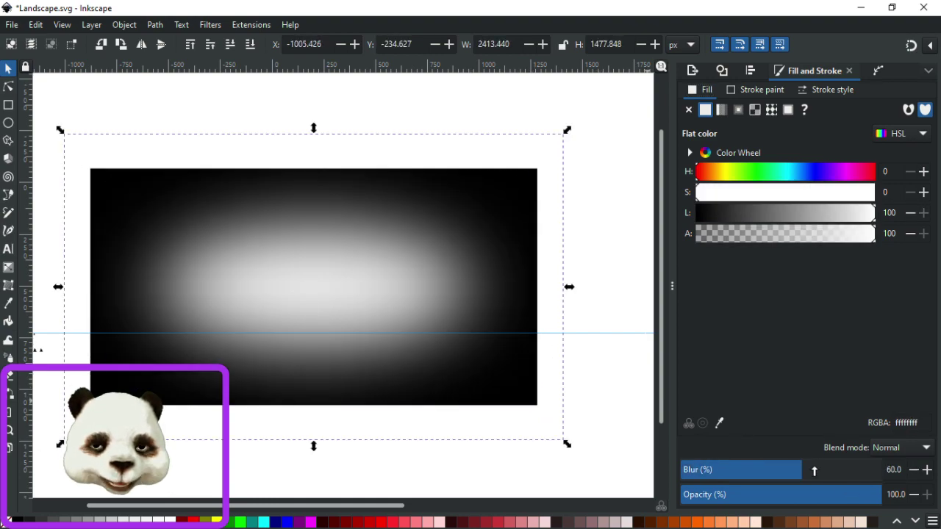
{"action": "left_click", "coordinate": [823, 471]}
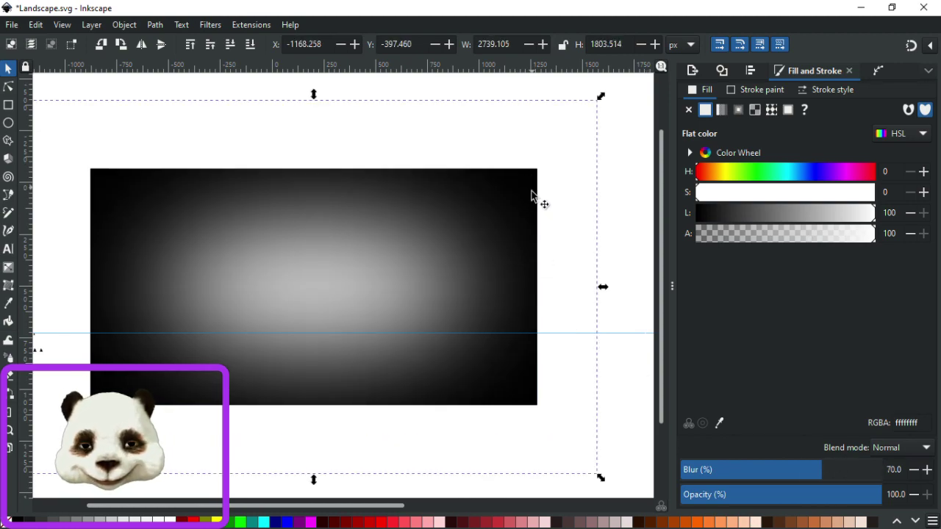
Try to mask the black rectangle with the blurred white ellipse.
{"action": "left_click_drag", "start_coordinate": [377, 274], "coordinate": [416, 428]}
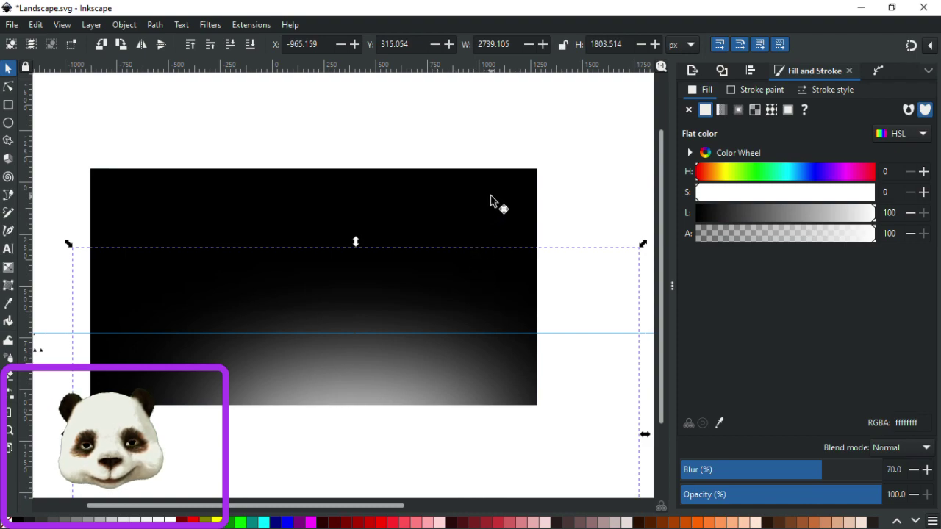
{"action": "key", "text": "ctrl+z"}
{"action": "key", "text": "ctrl+z"}
{"action": "key", "text": "ctrl+z"}
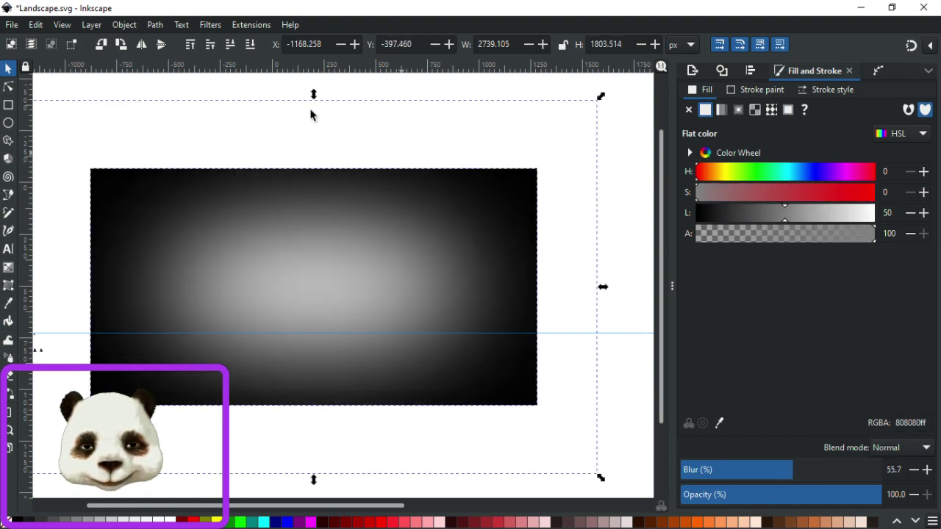
{"action": "right_click", "coordinate": [313, 282]}
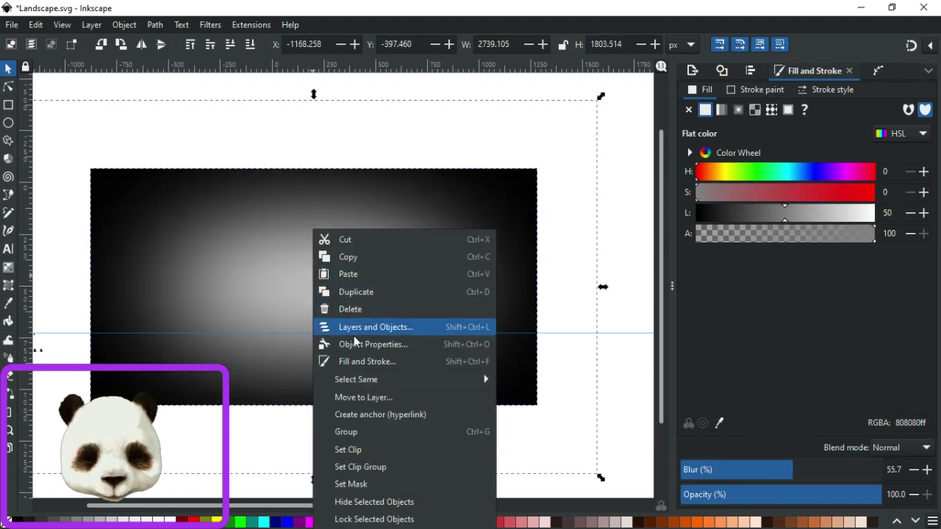
{"action": "left_click", "coordinate": [366, 480]}
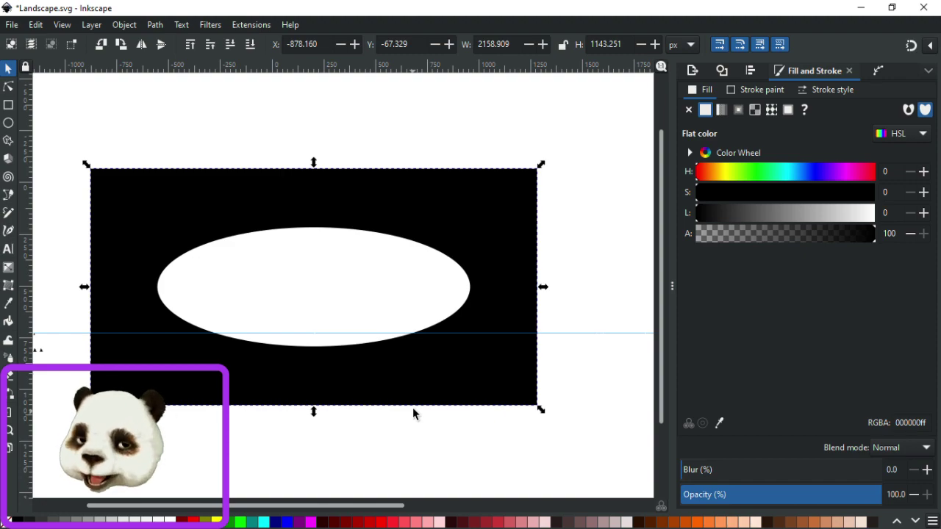
Set the white ellipse's blur to 60%, leaving the black rectangle unblurred.
{"action": "left_click", "coordinate": [761, 474]}
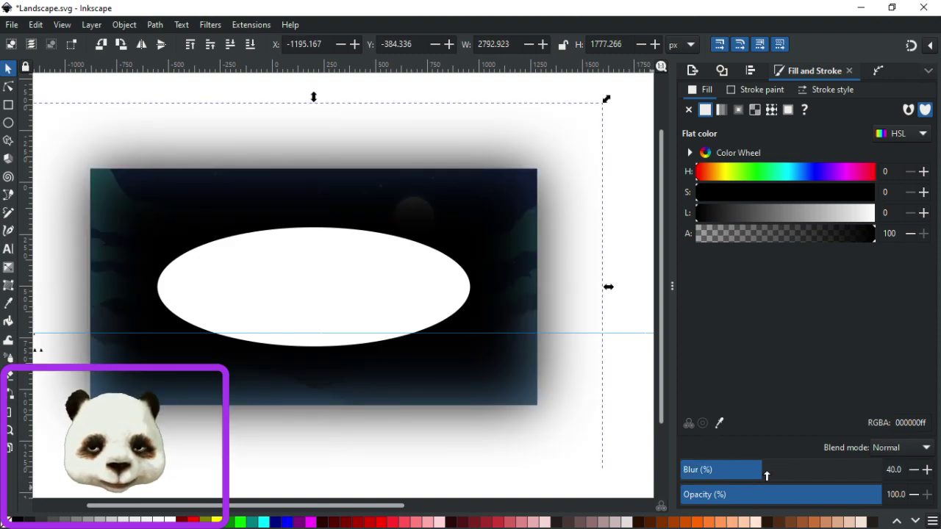
{"action": "key", "text": "ctrl+z"}
{"action": "left_click", "coordinate": [391, 321]}
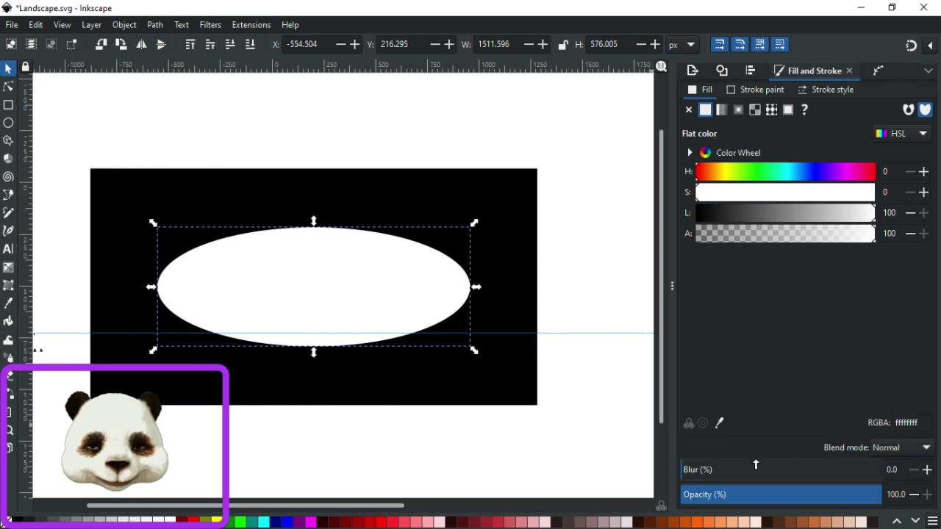
{"action": "left_click", "coordinate": [762, 469]}
{"action": "left_click", "coordinate": [801, 469]}
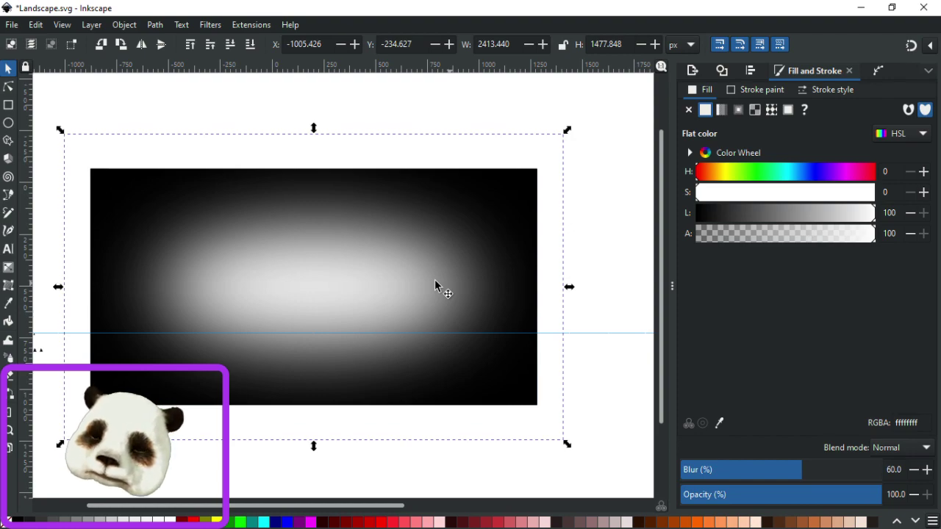
Try to clip the black rectangle with the blurred white ellipse.
{"action": "left_click_drag", "start_coordinate": [372, 265], "coordinate": [390, 414]}
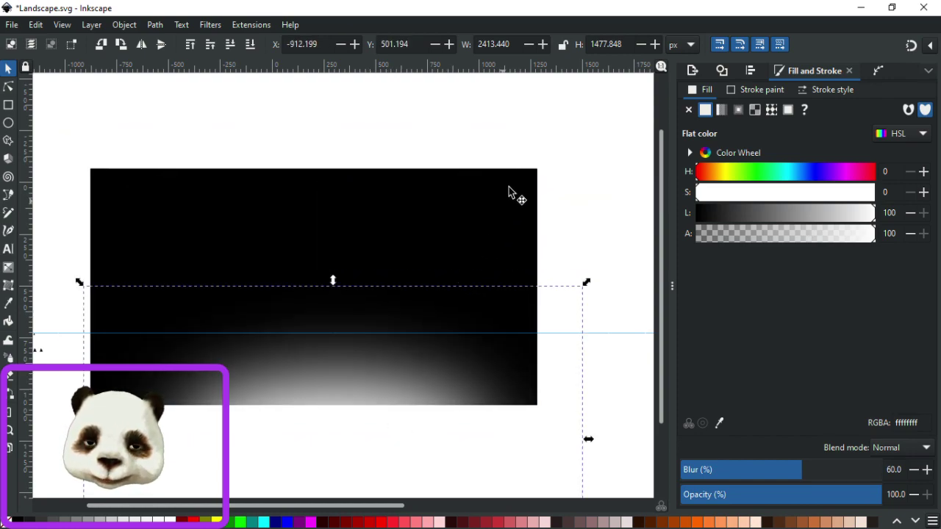
{"action": "key", "text": "ctrl+z"}
{"action": "right_click", "coordinate": [388, 255]}
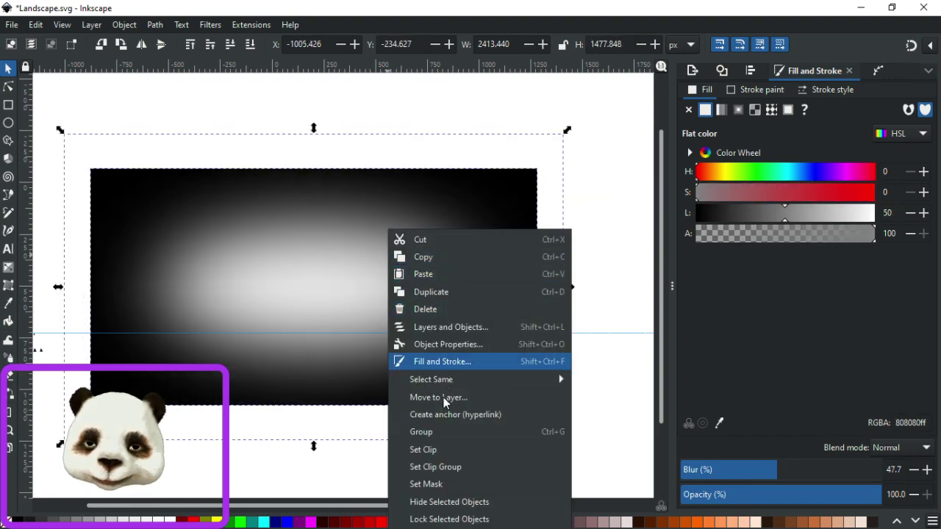
{"action": "left_click", "coordinate": [438, 449]}
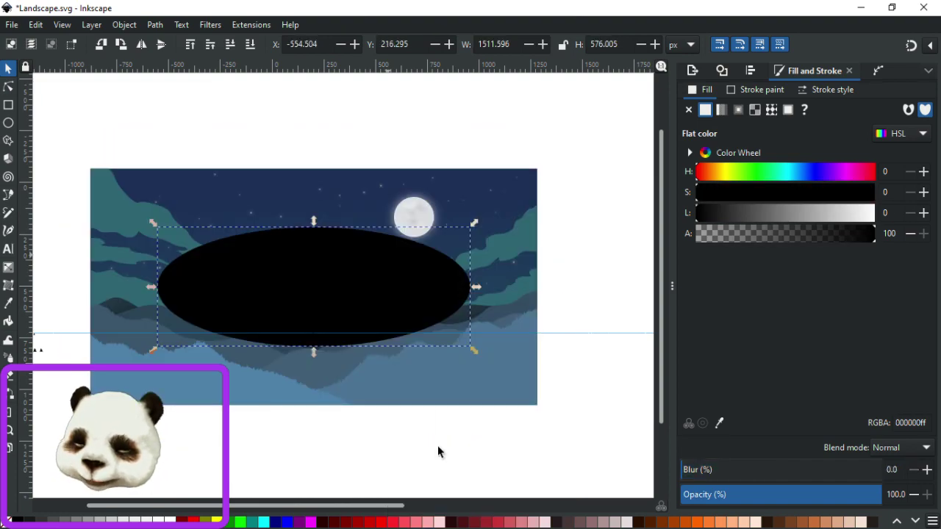
{"action": "key", "text": "ctrl+z"}
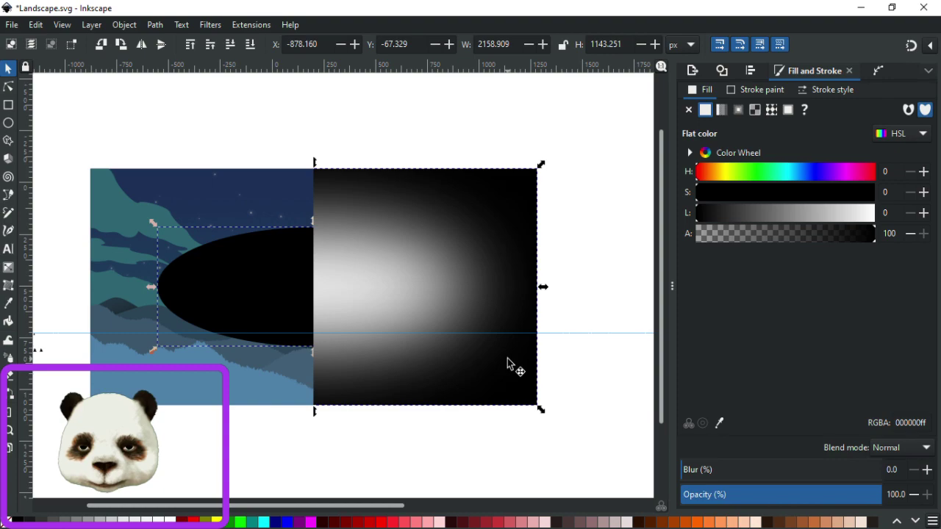
{"action": "left_click", "coordinate": [590, 228]}
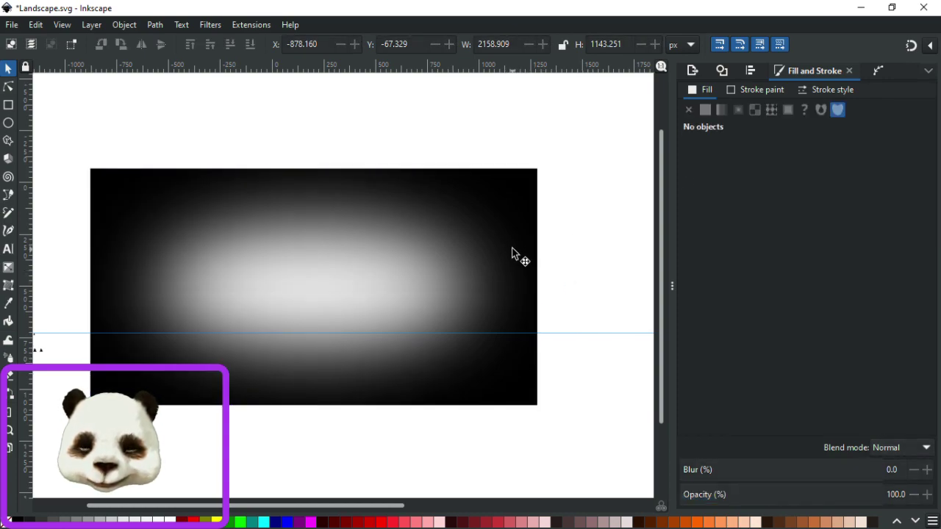
Swap the colors of the two shapes: fill the blurred ellipse with black and the rectangle with white.
{"action": "left_click", "coordinate": [382, 261]}
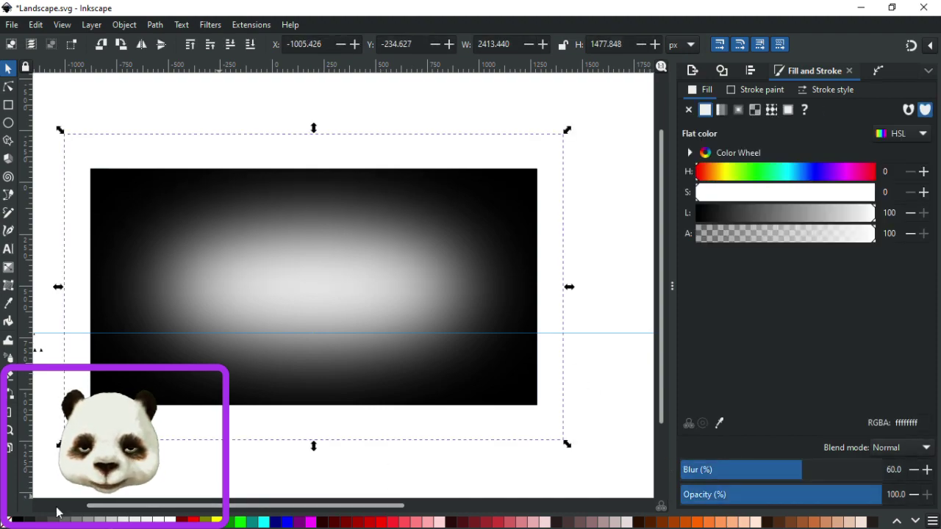
{"action": "left_click", "coordinate": [15, 521]}
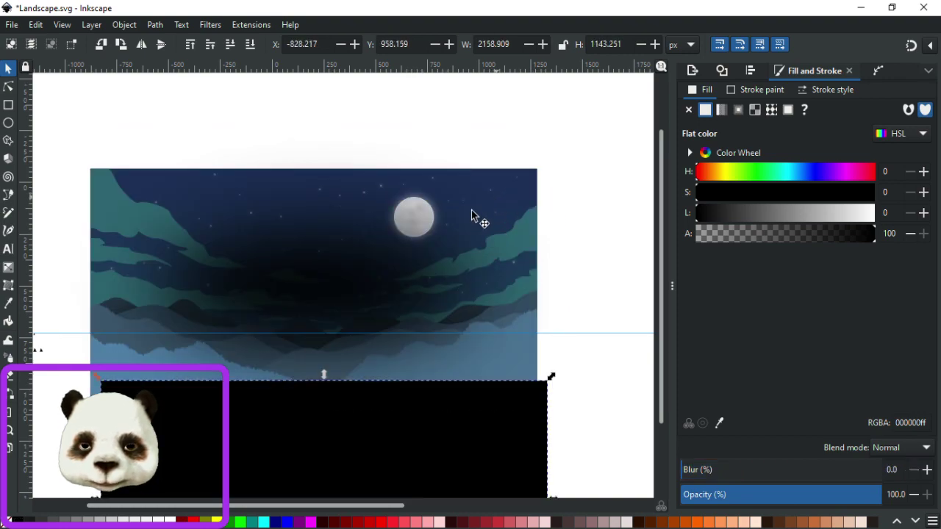
{"action": "left_click", "coordinate": [528, 429]}
{"action": "key", "text": "ctrl+z"}
{"action": "left_click", "coordinate": [172, 521]}
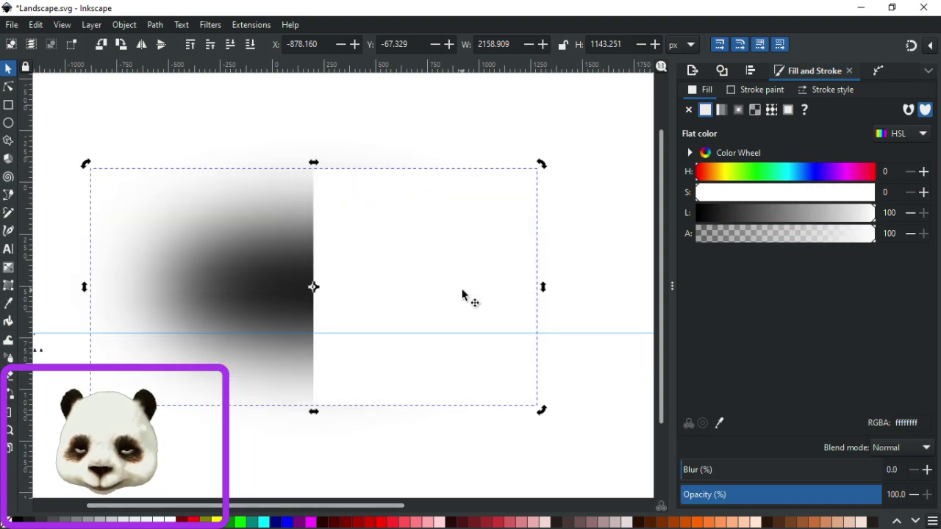
Try to mask the blurred black ellipse and the white rectangle together.
{"action": "left_click_drag", "start_coordinate": [471, 286], "coordinate": [458, 413]}
{"action": "left_click", "coordinate": [461, 292]}
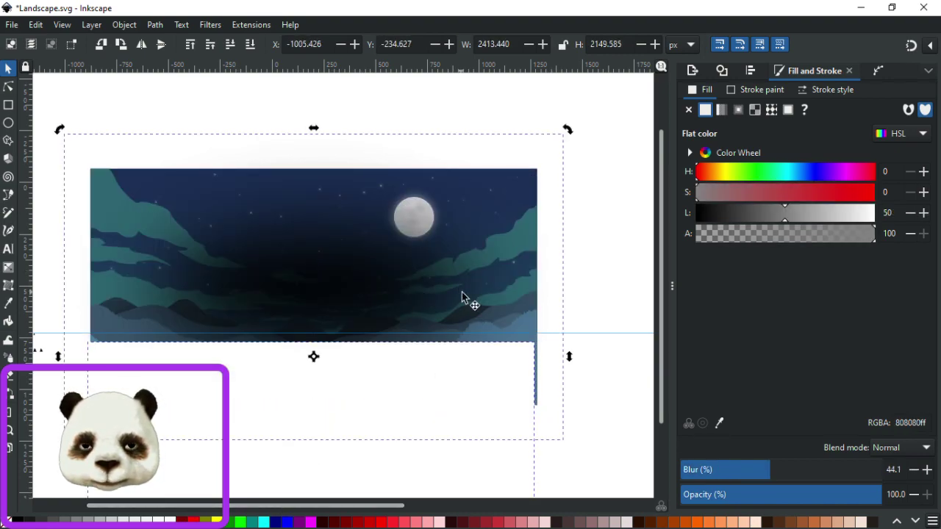
{"action": "right_click", "coordinate": [425, 248]}
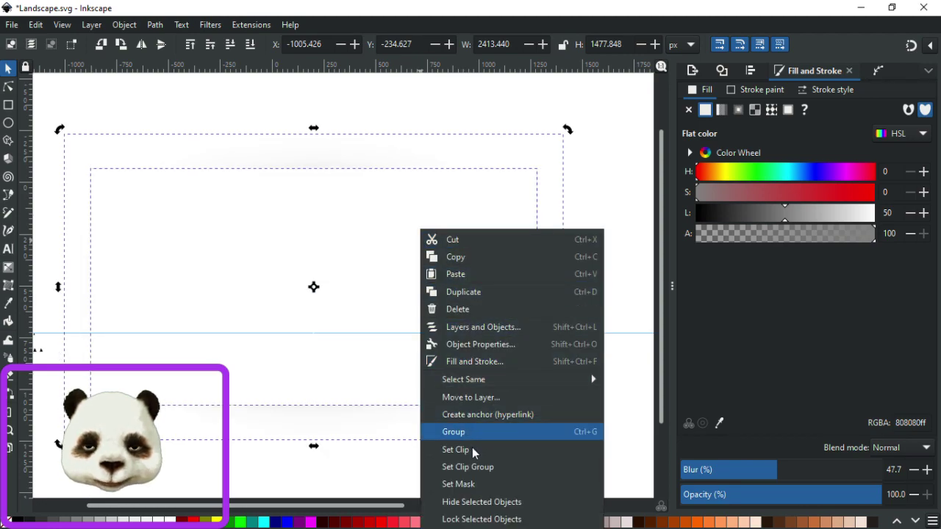
{"action": "left_click", "coordinate": [460, 483]}
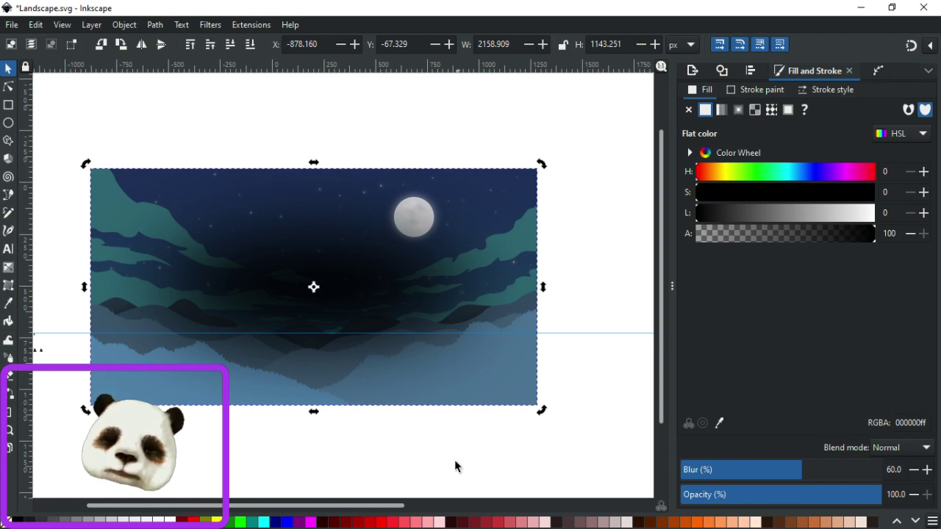
{"action": "key", "text": "ctrl+z"}
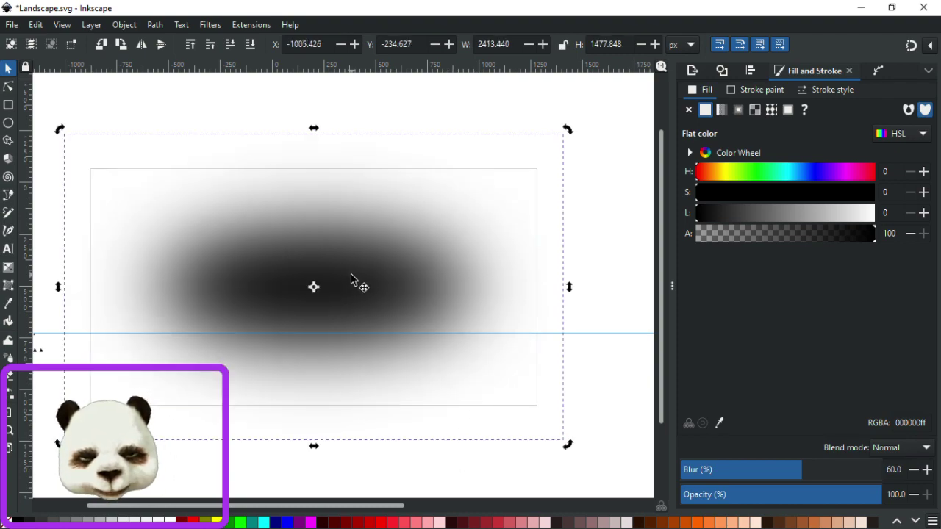
Try to clip the blurred black ellipse and the white rectangle together.
{"action": "left_click", "coordinate": [609, 230]}
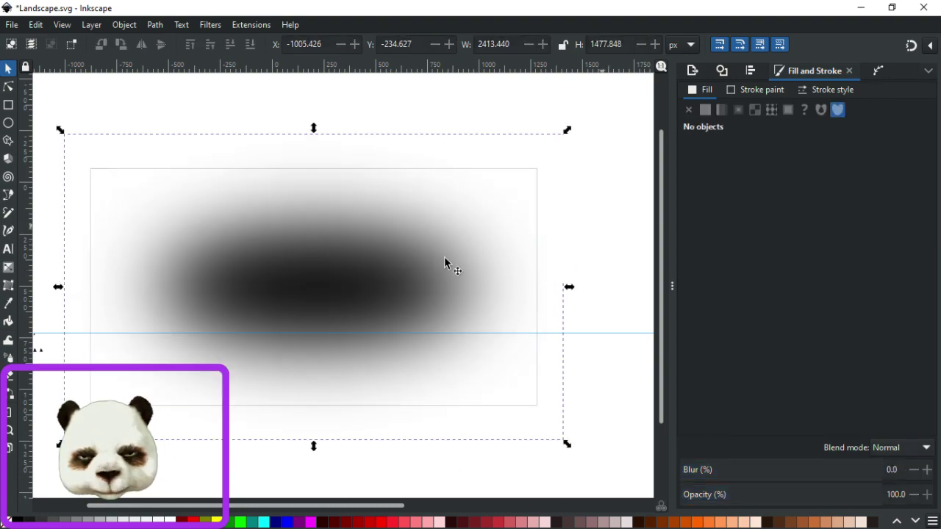
{"action": "left_click", "coordinate": [298, 289]}
{"action": "left_click_drag", "start_coordinate": [311, 287], "coordinate": [403, 385]}
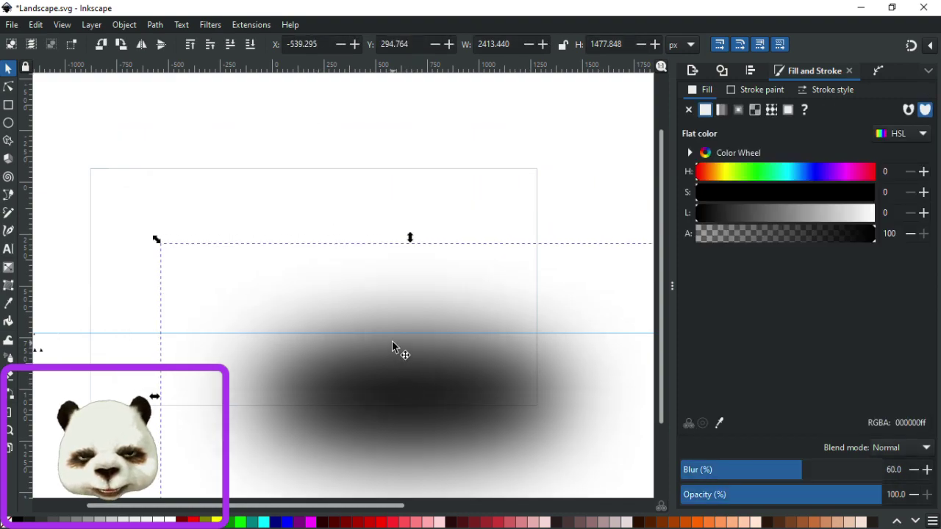
{"action": "key", "text": "ctrl+z"}
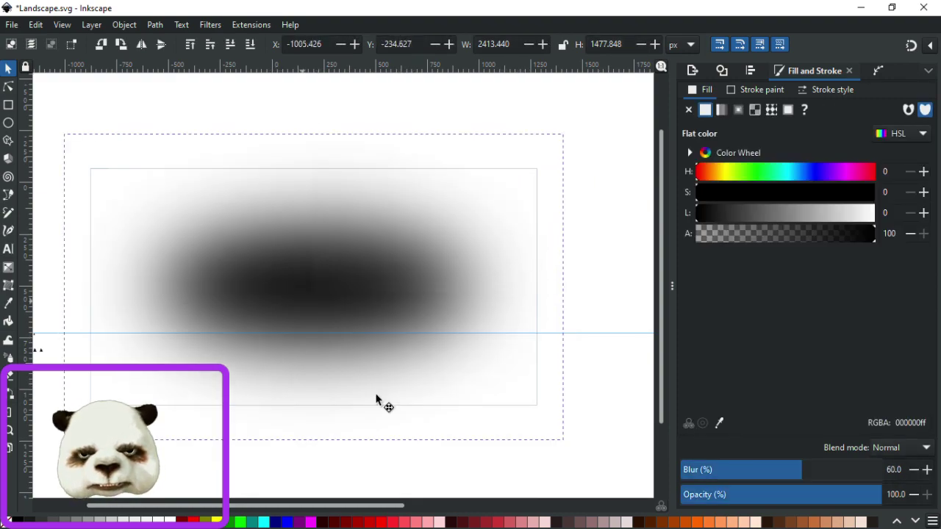
{"action": "left_click_drag", "start_coordinate": [336, 343], "coordinate": [427, 290]}
{"action": "key", "text": "ctrl+z"}
{"action": "key", "text": "ctrl+z"}
{"action": "right_click", "coordinate": [329, 280]}
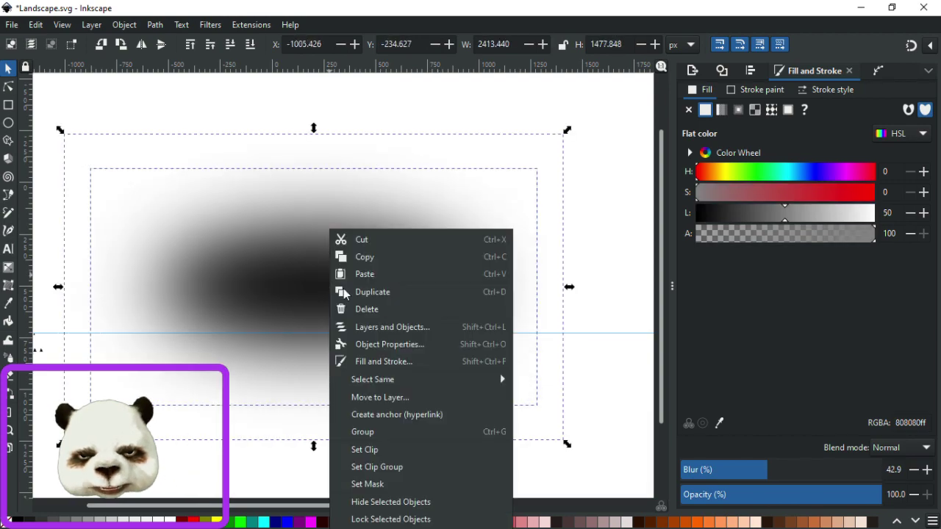
{"action": "left_click", "coordinate": [380, 449]}
{"action": "left_click", "coordinate": [426, 379]}
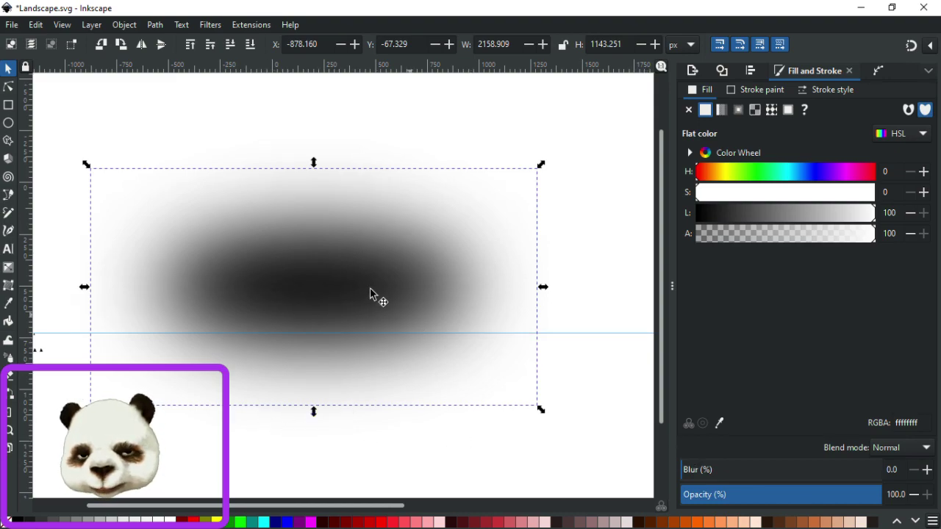
Try a 100% blur on the black ellipse, and set its blur to 0%.
{"action": "left_click", "coordinate": [474, 299]}
{"action": "left_click_drag", "start_coordinate": [815, 470], "coordinate": [886, 470]}
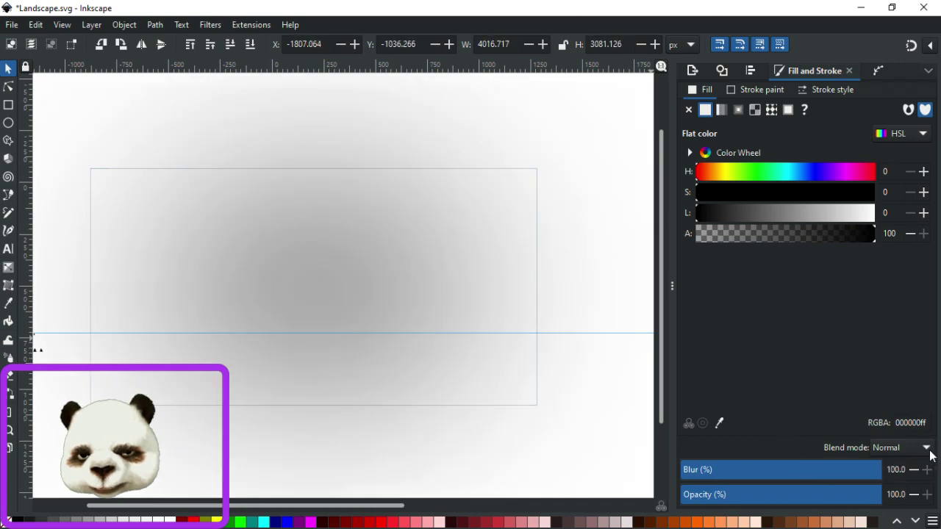
{"action": "left_click_drag", "start_coordinate": [726, 472], "coordinate": [567, 470]}
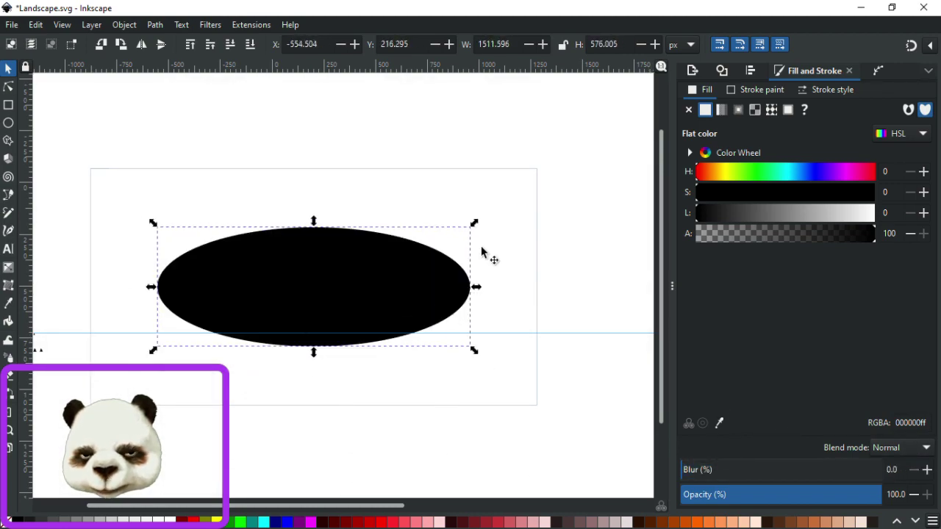
Enlarge the black ellipse around its center to about 2071 px wide and nearly the rectangle's height, and subtract it from the white rectangle.
{"action": "left_click", "coordinate": [489, 207]}
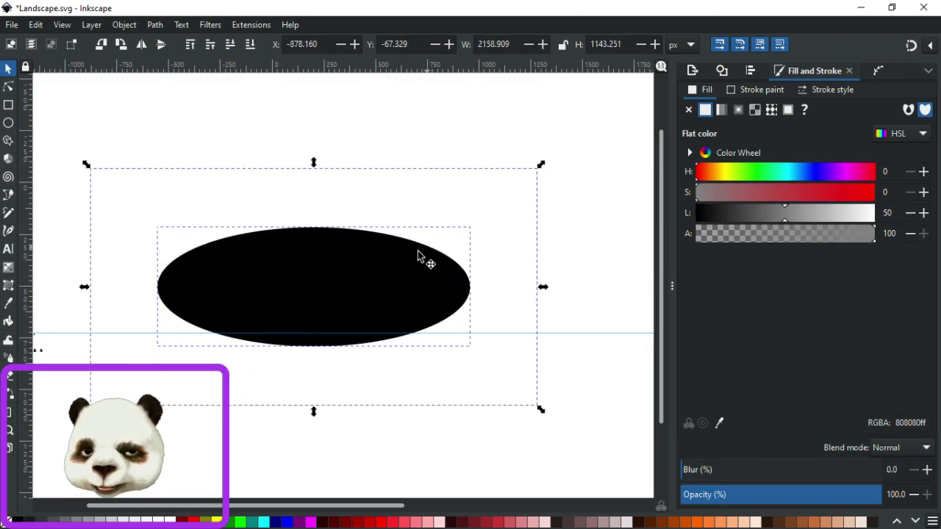
{"action": "left_click", "coordinate": [598, 242]}
{"action": "left_click", "coordinate": [355, 281]}
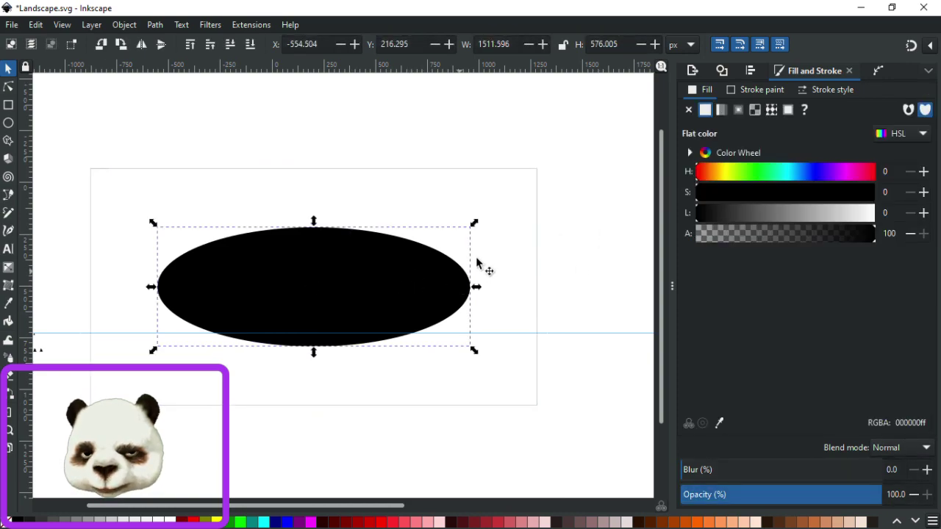
{"action": "left_click_drag", "start_coordinate": [472, 226], "coordinate": [552, 204]}
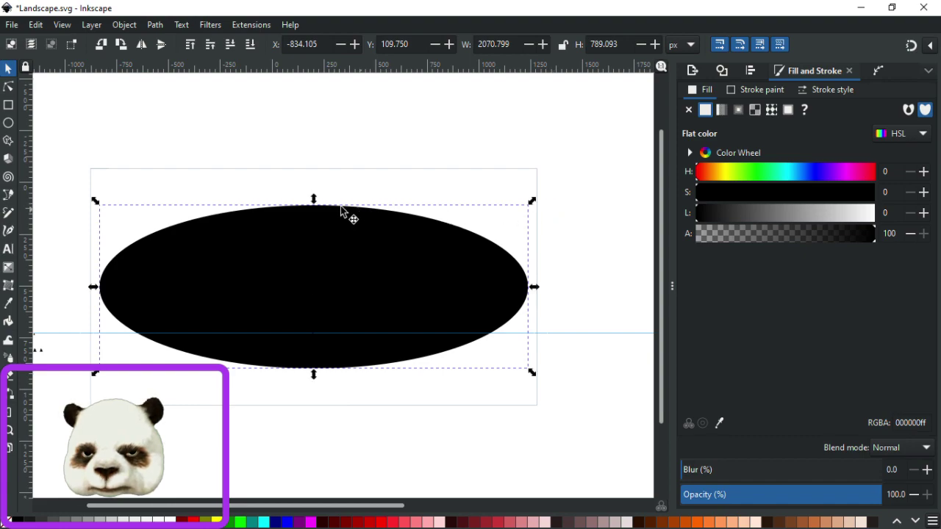
{"action": "left_click_drag", "start_coordinate": [314, 199], "coordinate": [319, 174]}
{"action": "left_click", "coordinate": [92, 521]}
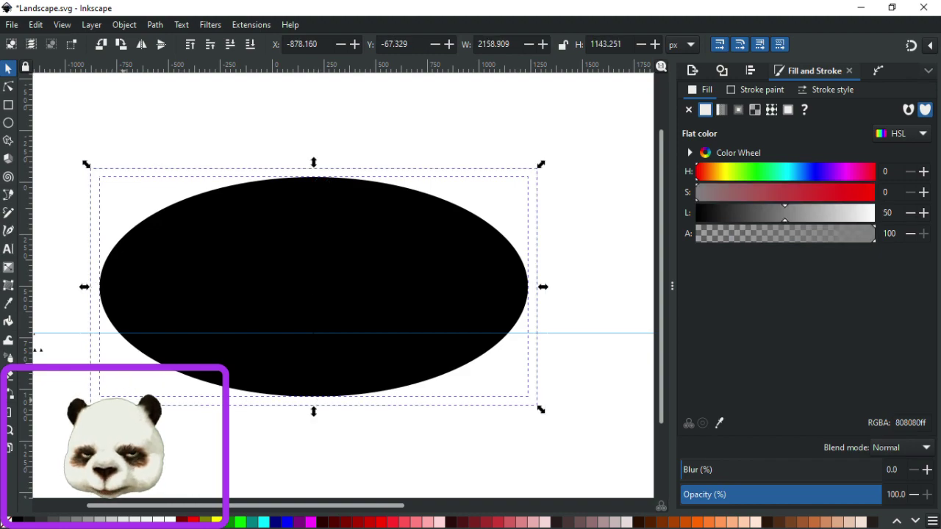
{"action": "left_click", "coordinate": [140, 388]}
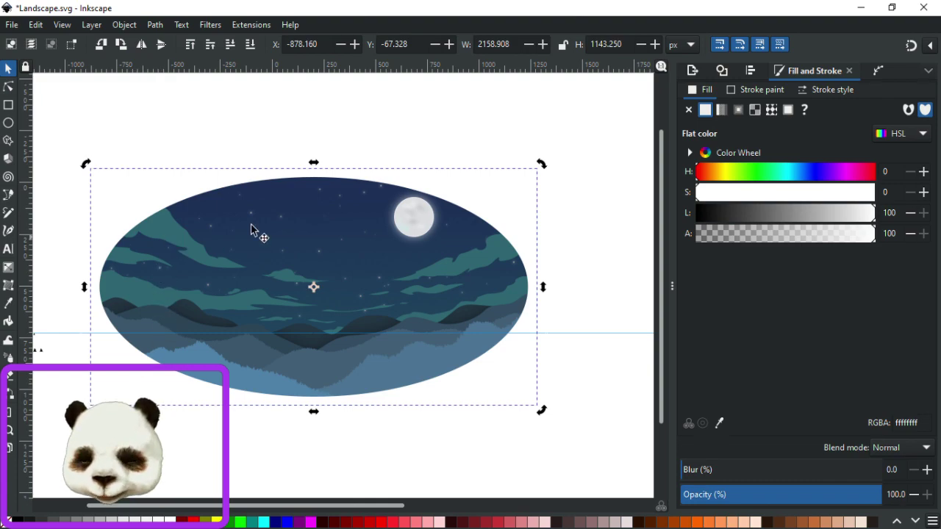
Clip the white frame around the scene with a magenta-filled duplicate of the sky gradient rectangle placed on top.
{"action": "left_click_drag", "start_coordinate": [159, 188], "coordinate": [213, 280]}
{"action": "left_click", "coordinate": [244, 182]}
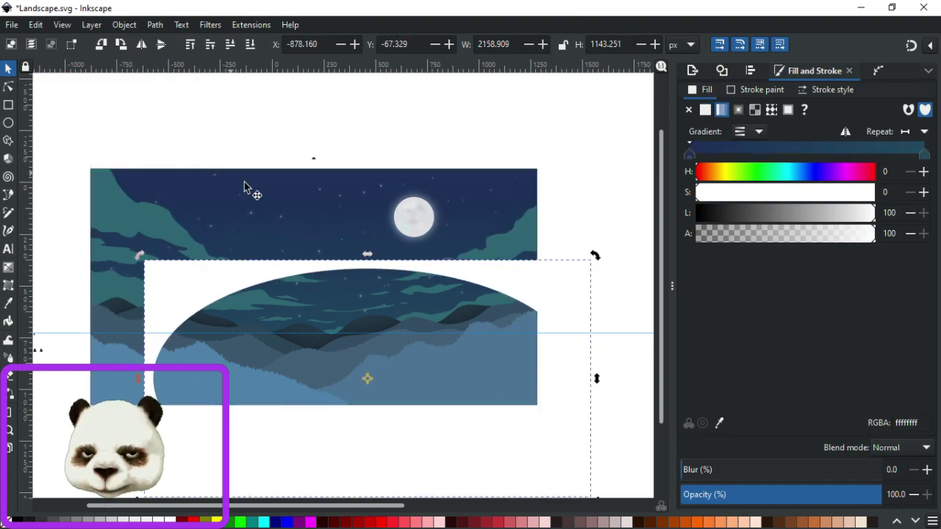
{"action": "key", "text": "ctrl+z"}
{"action": "key", "text": "ctrl+z"}
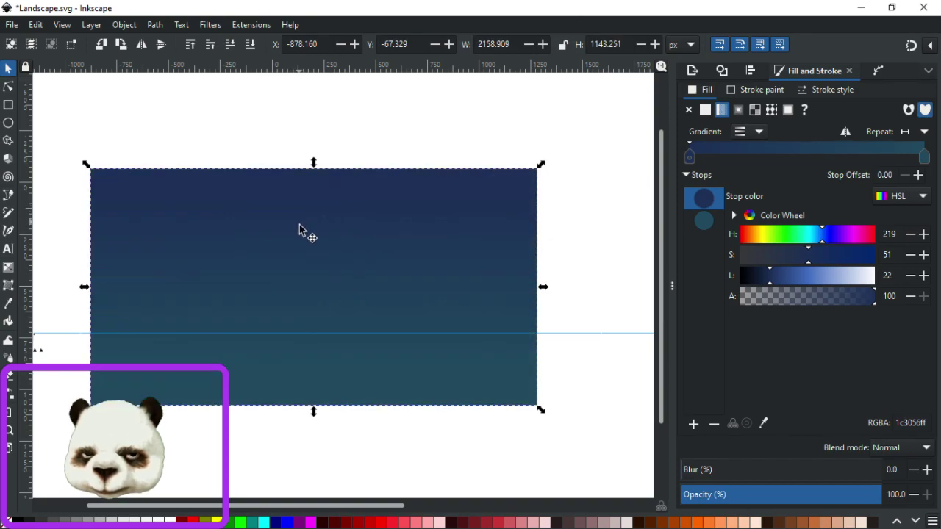
{"action": "left_click", "coordinate": [312, 522]}
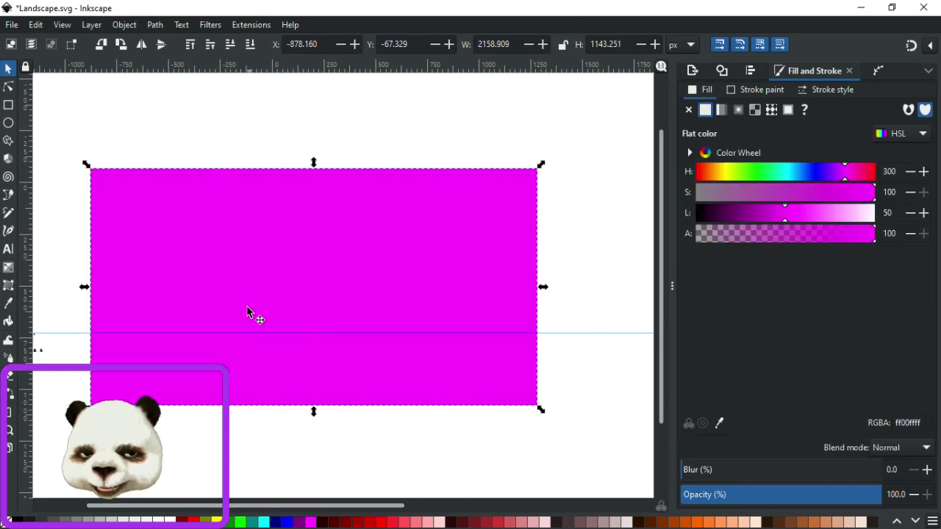
{"action": "right_click", "coordinate": [302, 268]}
{"action": "left_click", "coordinate": [352, 448]}
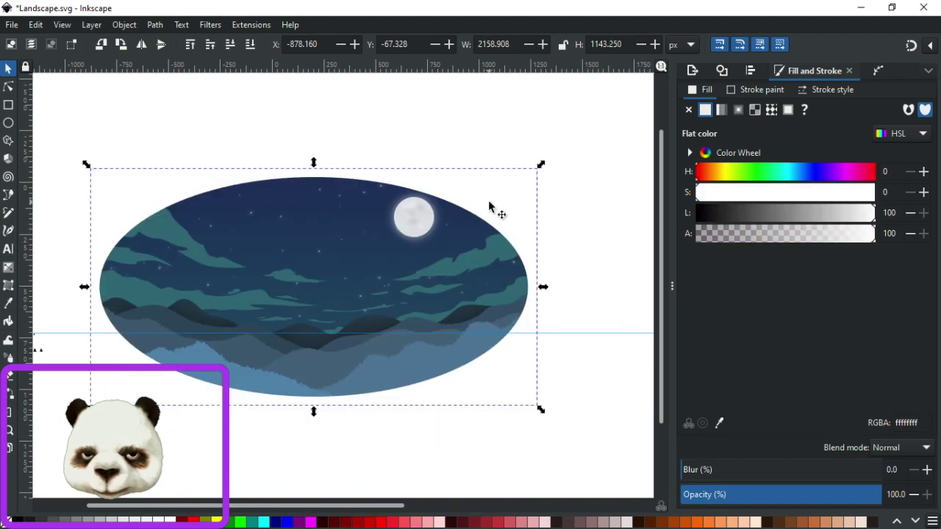
Fill the clipped vignette frame with black, set its blur and opacity to 40% each, and save the file.
{"action": "left_click", "coordinate": [413, 325]}
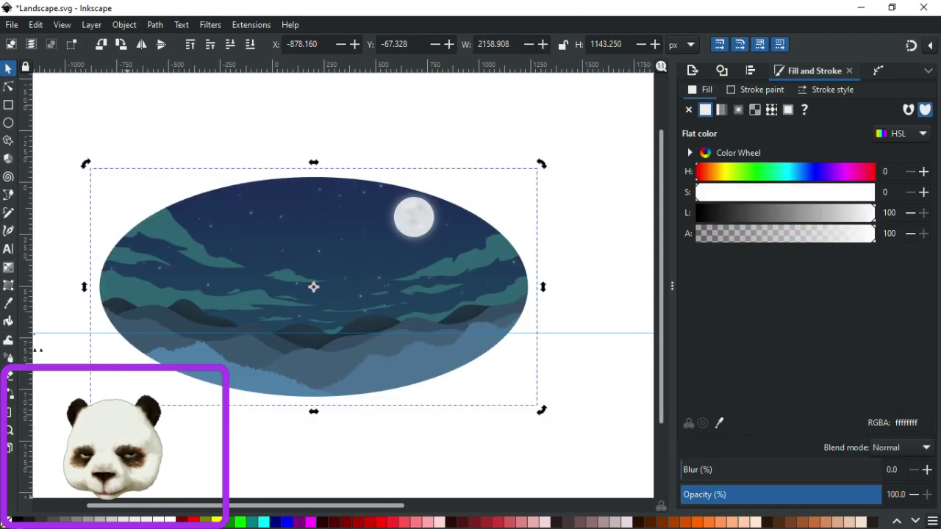
{"action": "left_click", "coordinate": [14, 521]}
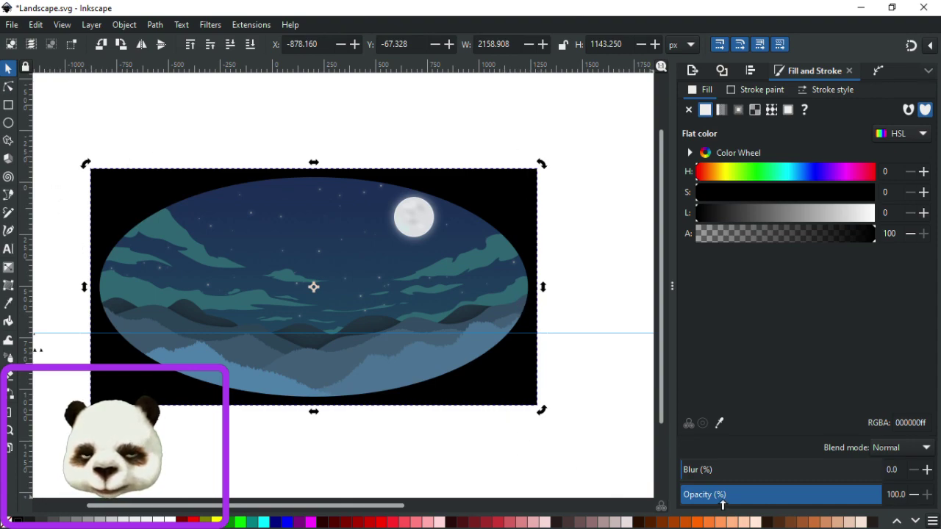
{"action": "left_click_drag", "start_coordinate": [737, 474], "coordinate": [763, 472]}
{"action": "left_click_drag", "start_coordinate": [824, 500], "coordinate": [756, 498]}
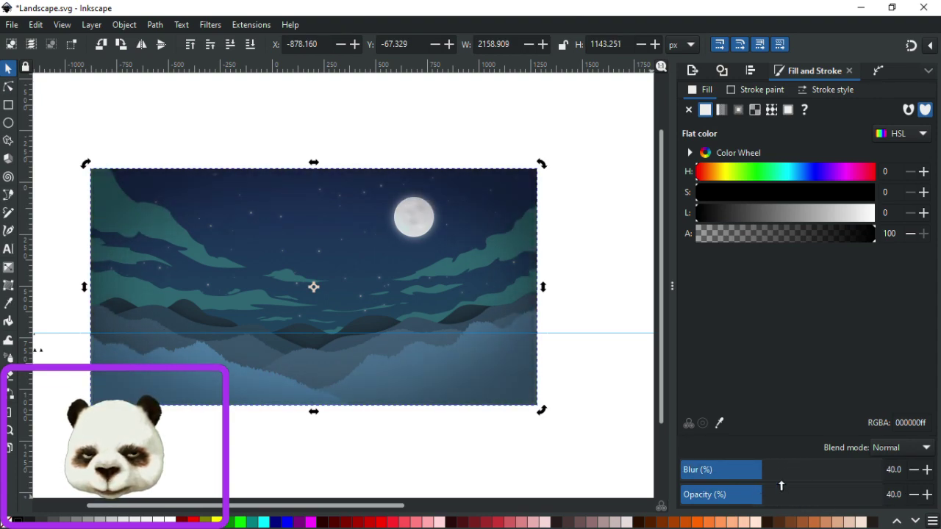
{"action": "mouse_move", "coordinate": [779, 474]}
{"action": "left_mouse_down"}
{"action": "mouse_move", "coordinate": [800, 473]}
{"action": "mouse_move", "coordinate": [724, 476]}
{"action": "mouse_move", "coordinate": [760, 479]}
{"action": "mouse_move", "coordinate": [742, 498]}
{"action": "mouse_move", "coordinate": [782, 499]}
{"action": "mouse_move", "coordinate": [762, 498]}
{"action": "left_mouse_up"}
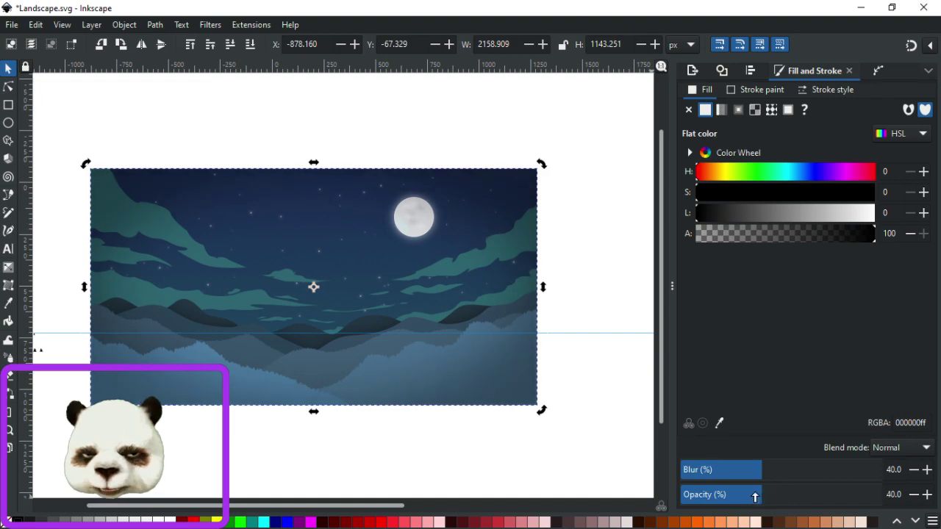
{"action": "left_click", "coordinate": [571, 296]}
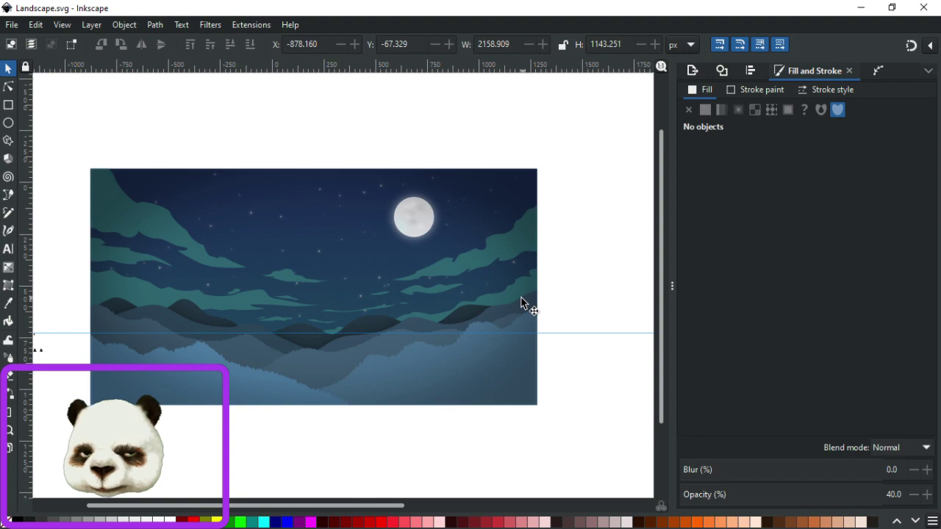
Try to widen the vignette's elliptical opening by moving its right and left nodes outward one at a time.
{"action": "left_click", "coordinate": [498, 195]}
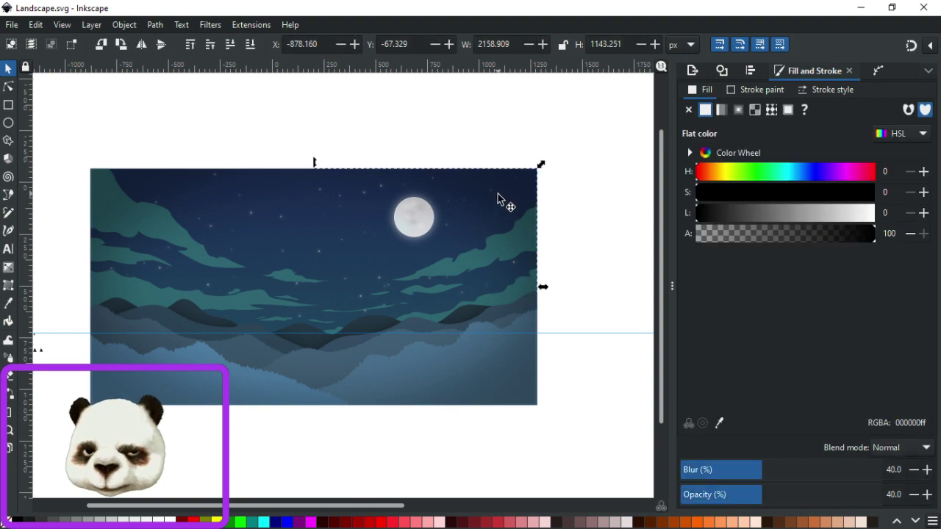
{"action": "left_click", "coordinate": [9, 88]}
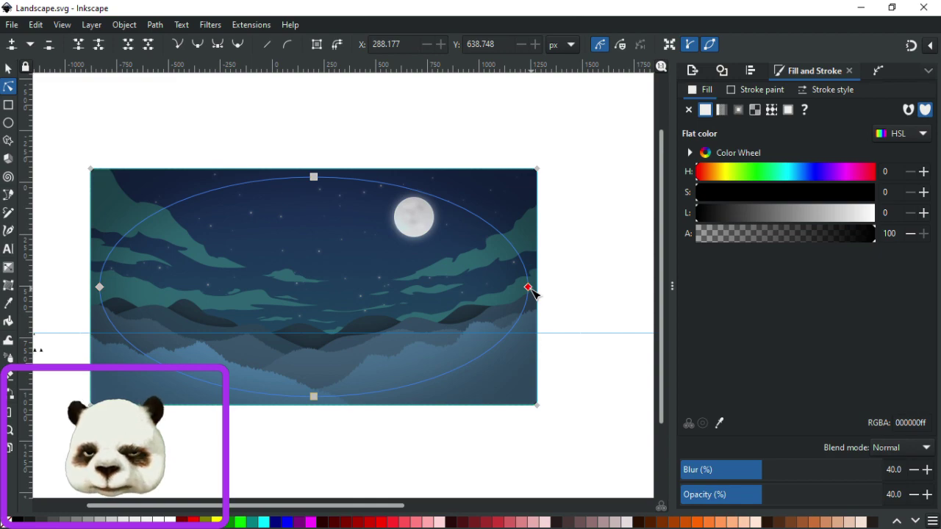
{"action": "left_click_drag", "start_coordinate": [532, 292], "coordinate": [552, 292]}
{"action": "key", "text": "ctrl+z"}
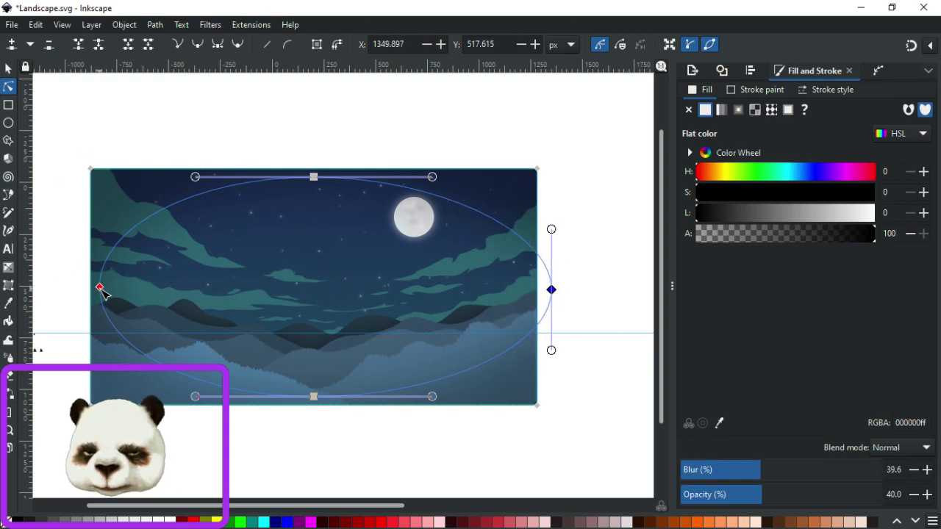
{"action": "key", "text": "ctrl+z"}
{"action": "key", "text": "ctrl+z"}
{"action": "left_click_drag", "start_coordinate": [73, 289], "coordinate": [100, 288]}
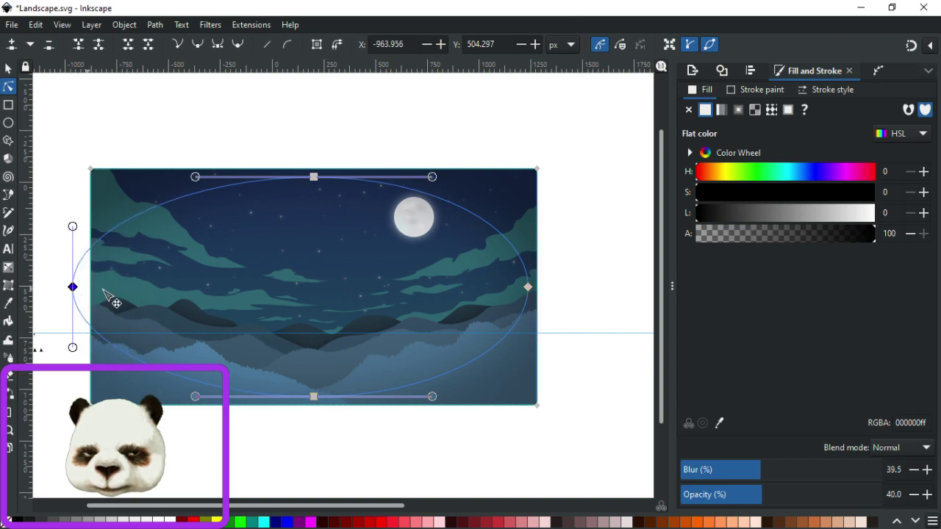
Enable transformation handles for nodes and scale the ellipse's two side nodes outward symmetrically, just past the scene's side edges.
{"action": "left_click", "coordinate": [669, 46]}
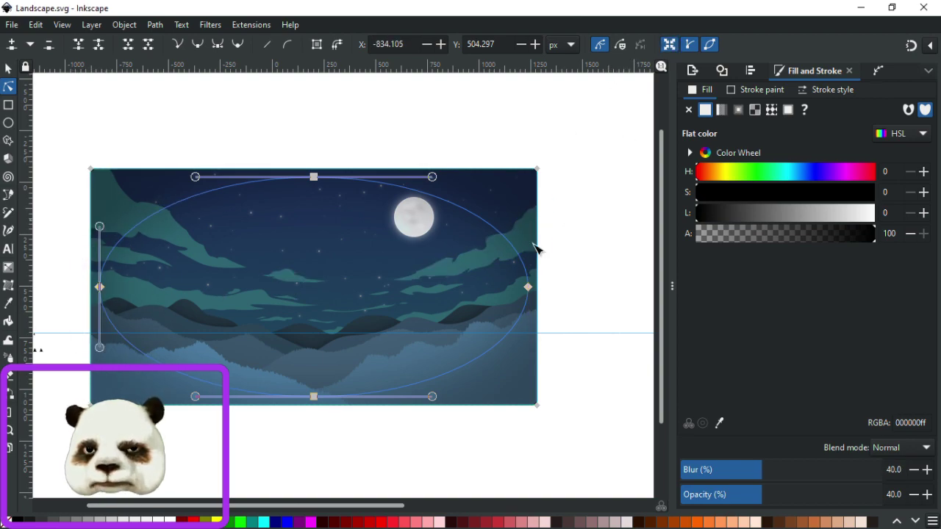
{"action": "left_click", "coordinate": [528, 288]}
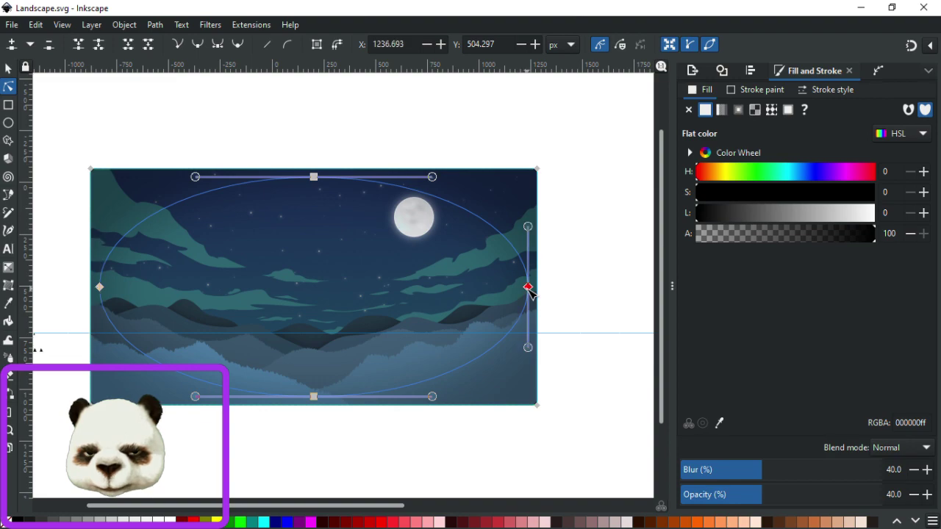
{"action": "left_click", "coordinate": [100, 288], "text": "shift"}
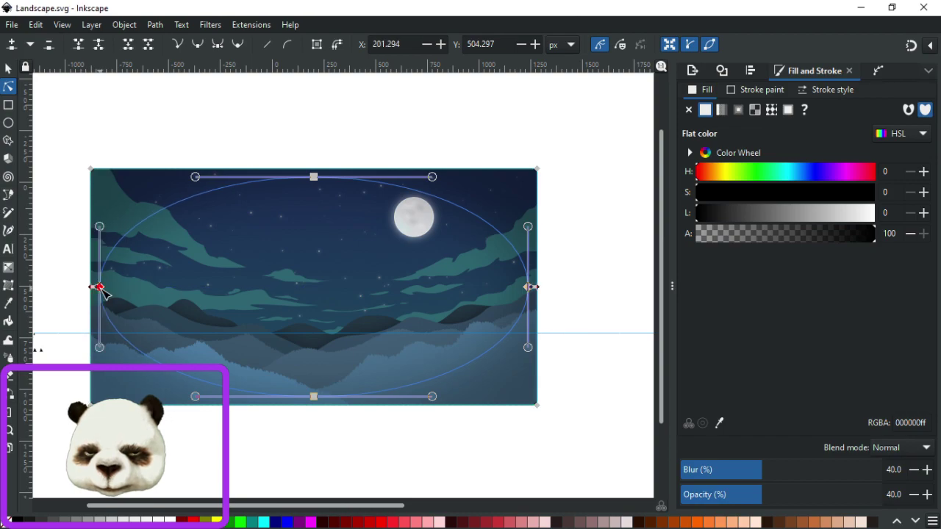
{"action": "left_click_drag", "start_coordinate": [94, 290], "coordinate": [77, 293]}
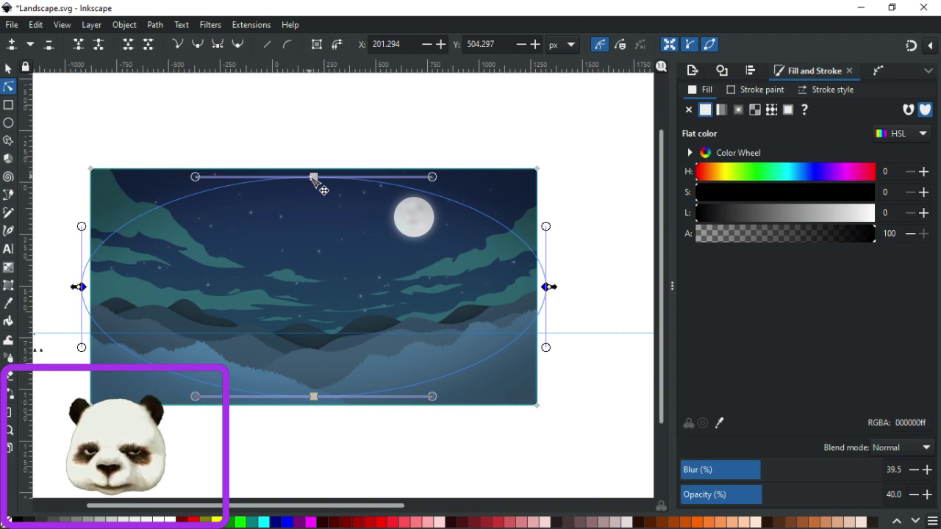
Stretch the ellipse's top and bottom nodes outward until they sit just past the scene's upper and lower edges.
{"action": "left_click", "coordinate": [313, 177], "text": "shift"}
{"action": "left_click", "coordinate": [314, 177]}
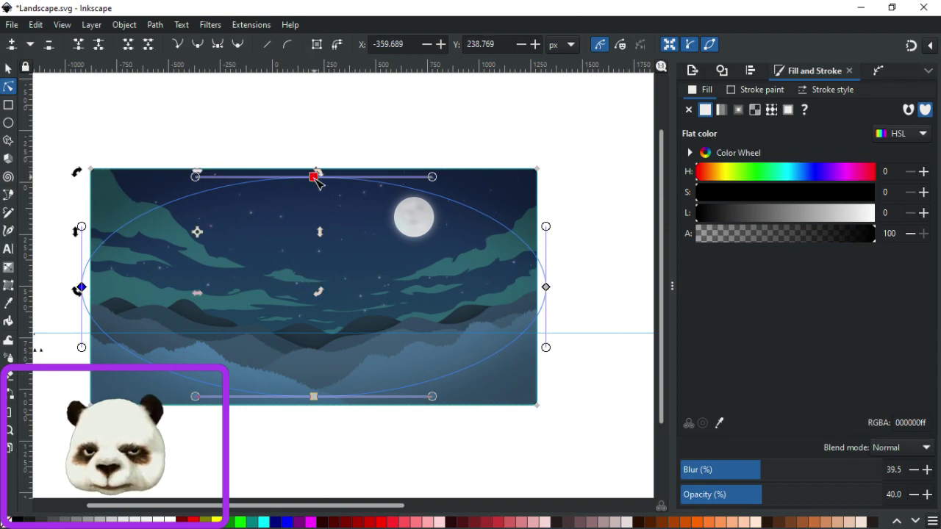
{"action": "left_click", "coordinate": [314, 397]}
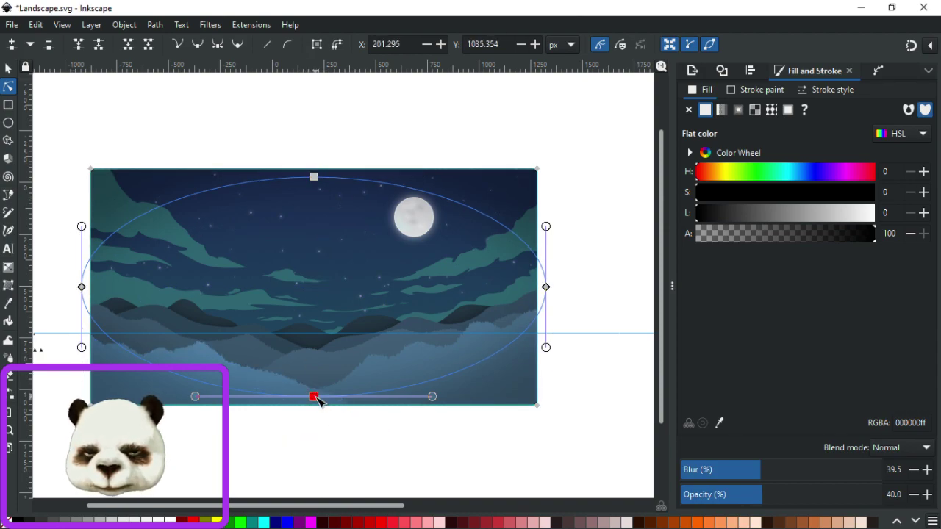
{"action": "left_click", "coordinate": [314, 177], "text": "shift"}
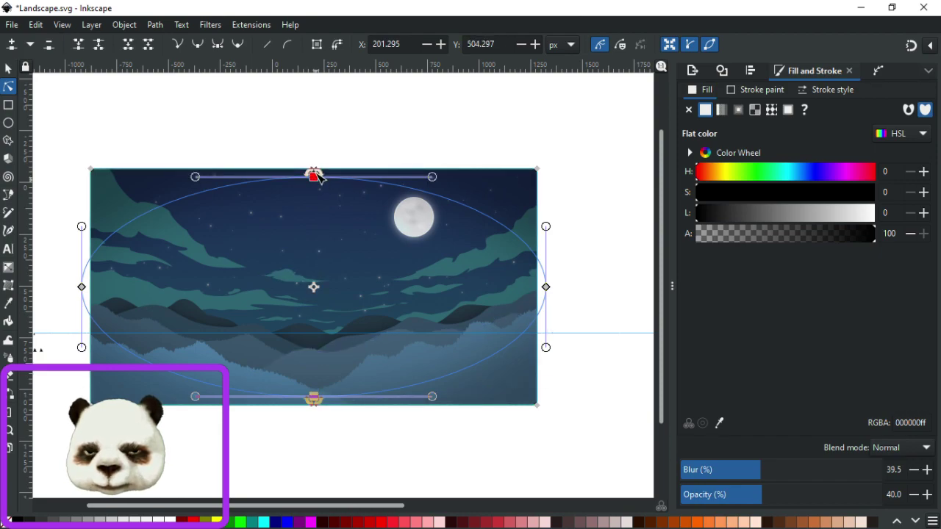
{"action": "scroll", "coordinate": [319, 176], "scroll_direction": "up", "scroll_amount": 2}
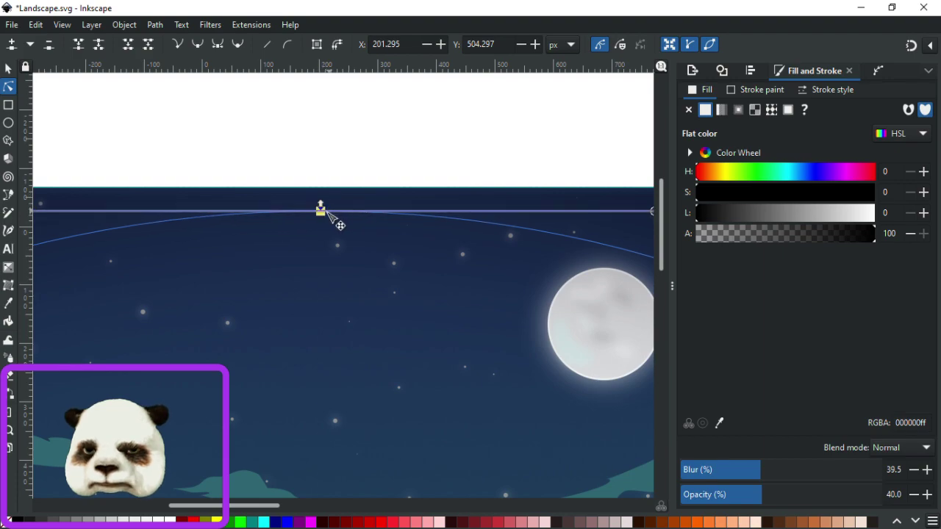
{"action": "left_click_drag", "start_coordinate": [321, 208], "coordinate": [326, 183]}
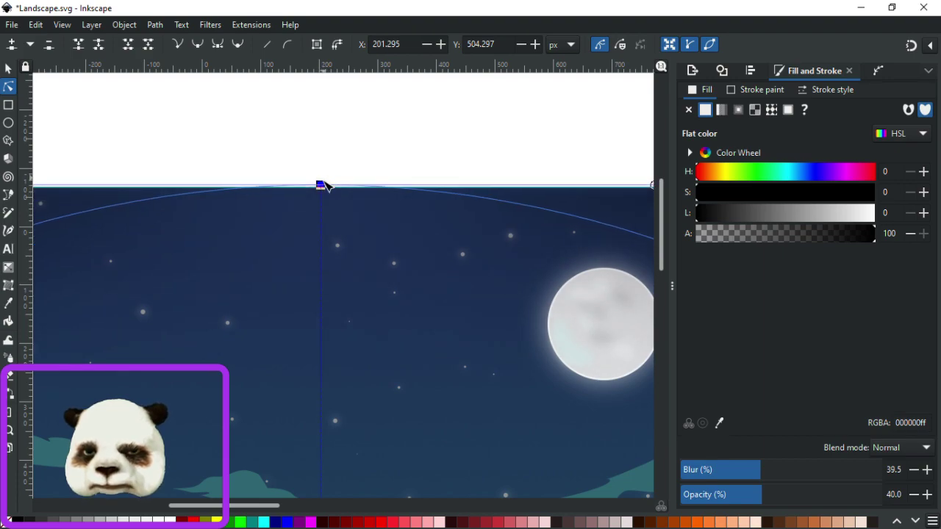
{"action": "scroll", "coordinate": [326, 183], "scroll_direction": "down", "scroll_amount": 4}
{"action": "scroll", "coordinate": [330, 340], "scroll_direction": "up", "scroll_amount": 3}
{"action": "left_click", "coordinate": [335, 302]}
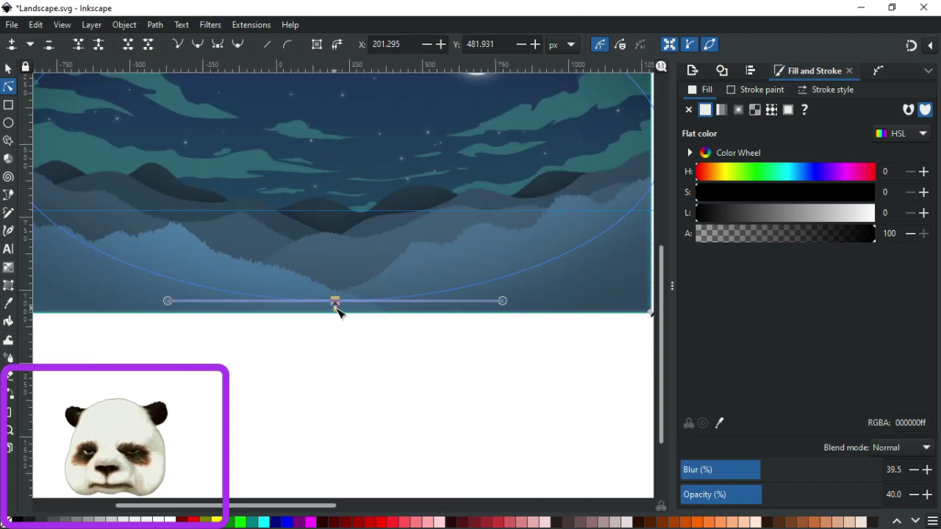
{"action": "left_click_drag", "start_coordinate": [337, 313], "coordinate": [341, 328]}
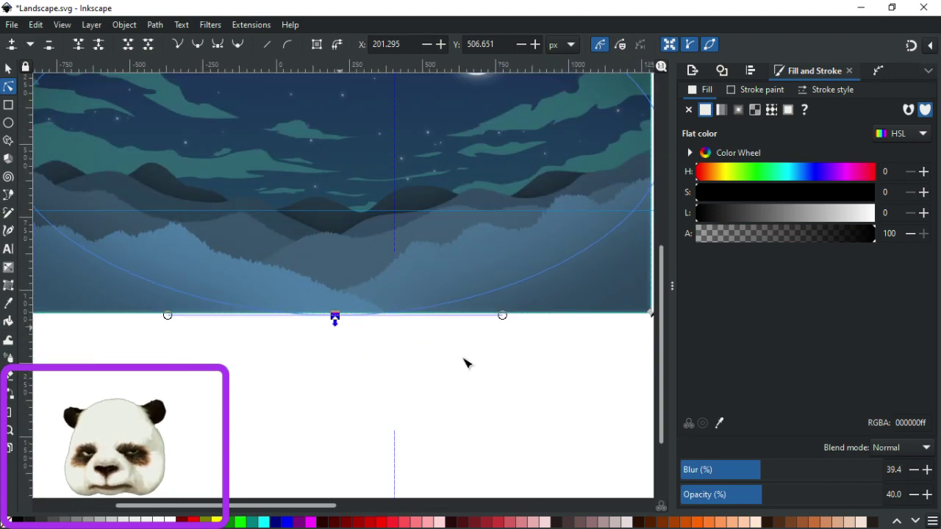
Clear the selection, return to the Selector tool and save the landscape file.
{"action": "left_click", "coordinate": [516, 362]}
{"action": "key", "text": "Delete"}
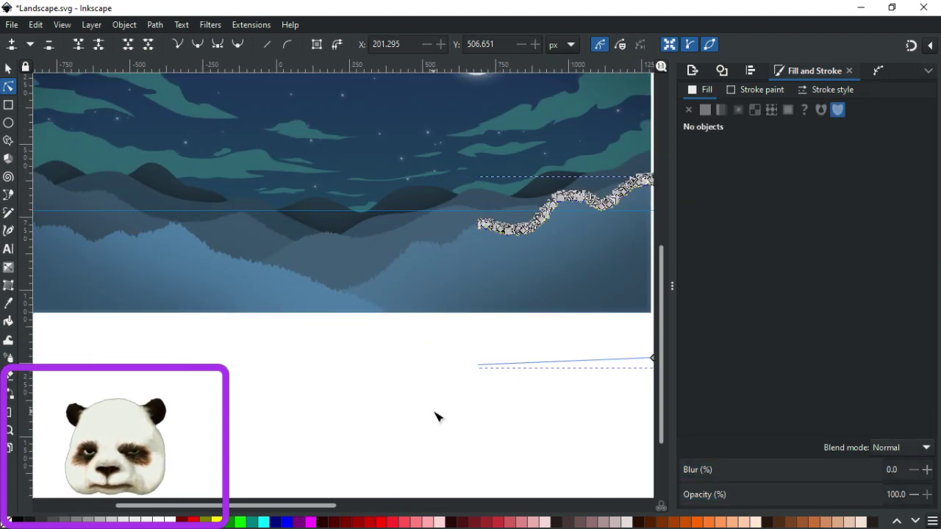
{"action": "left_click", "coordinate": [9, 68]}
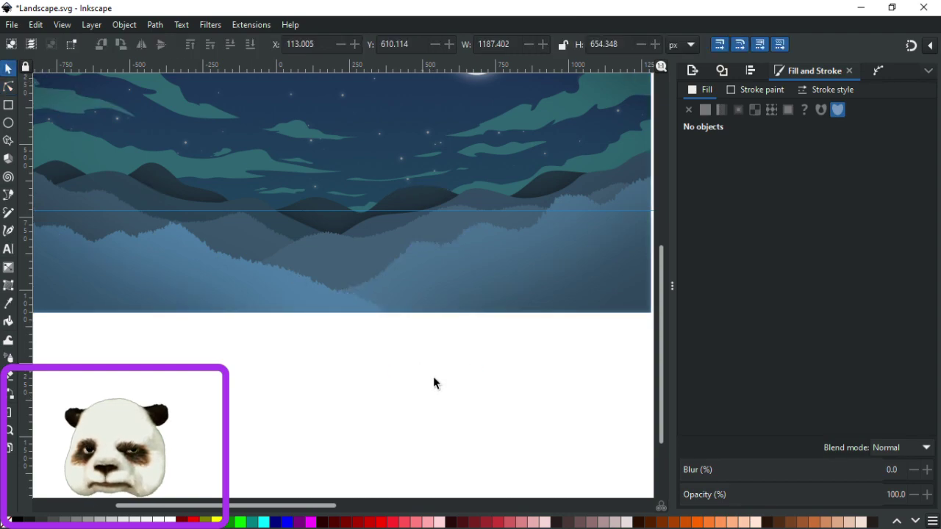
{"action": "scroll", "coordinate": [441, 401], "scroll_direction": "down", "scroll_amount": 4}
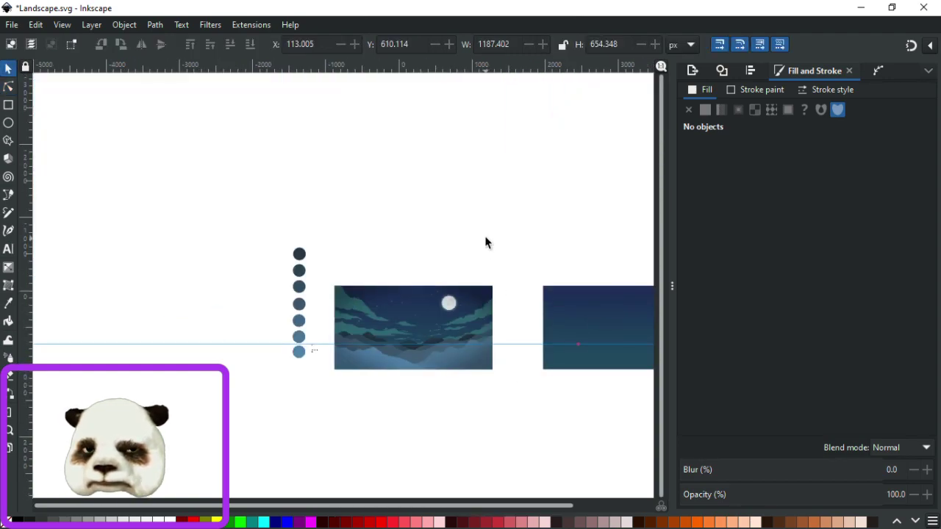
{"action": "scroll", "coordinate": [495, 325], "scroll_direction": "up", "scroll_amount": 2}
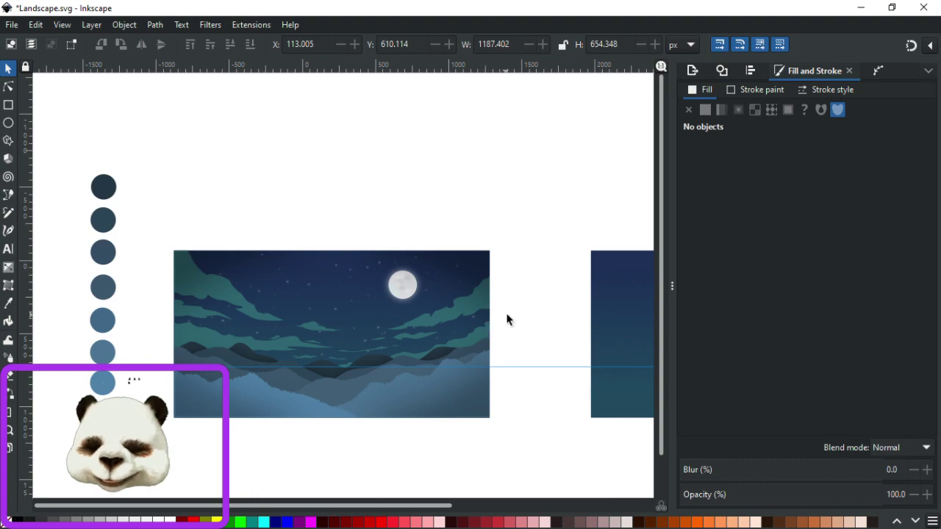
{"action": "key", "text": "ctrl+s"}
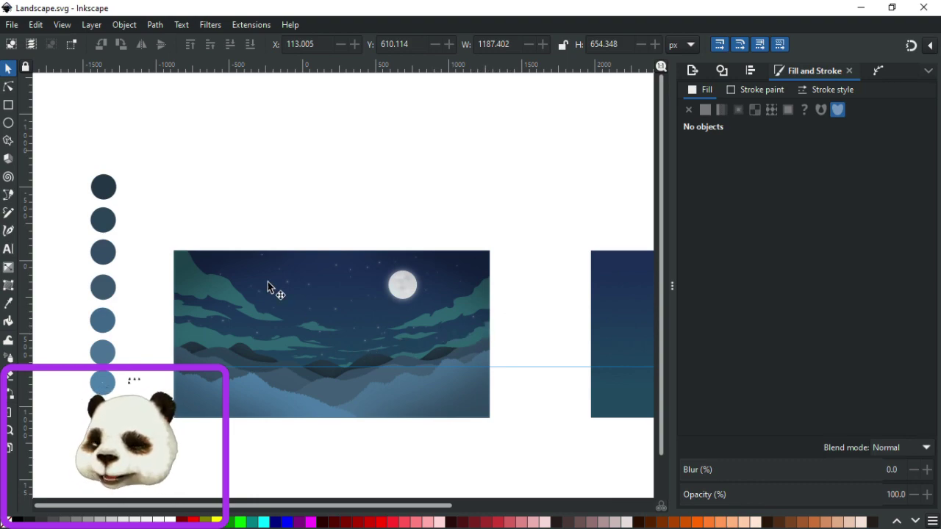
Apply a vertical linear gradient to the left foreground hill, fading from its blue below the crest to transparent near the base.
{"action": "left_click", "coordinate": [8, 87]}
{"action": "scroll", "coordinate": [275, 399], "scroll_direction": "up", "scroll_amount": 3}
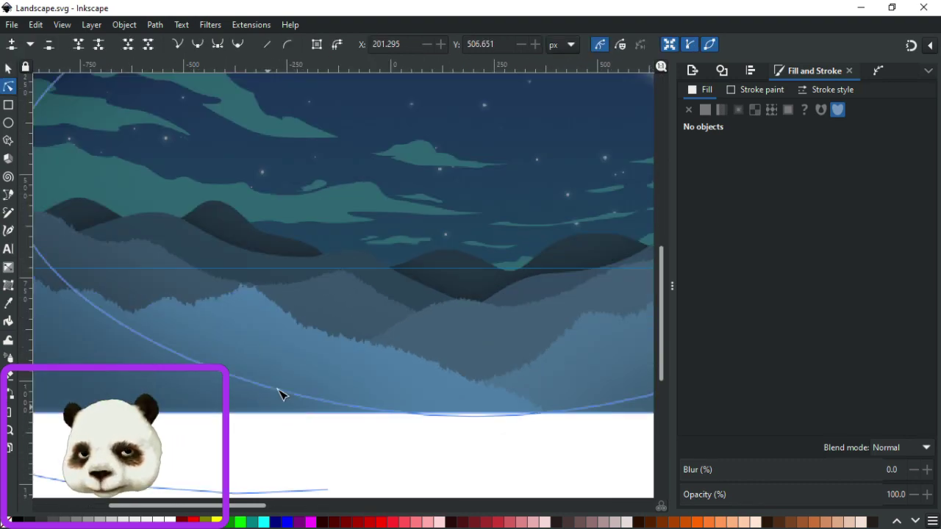
{"action": "left_click", "coordinate": [283, 355]}
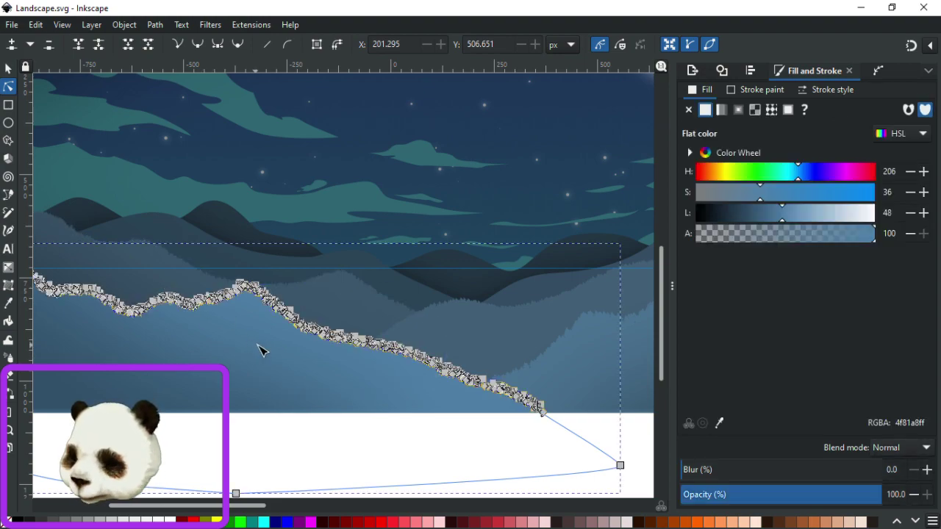
{"action": "key", "text": "g"}
{"action": "left_click_drag", "start_coordinate": [244, 322], "coordinate": [244, 400]}
Try to pick the hill's blue with the Dropper and shift the selected vignette frame off the scene.
{"action": "key", "text": "d"}
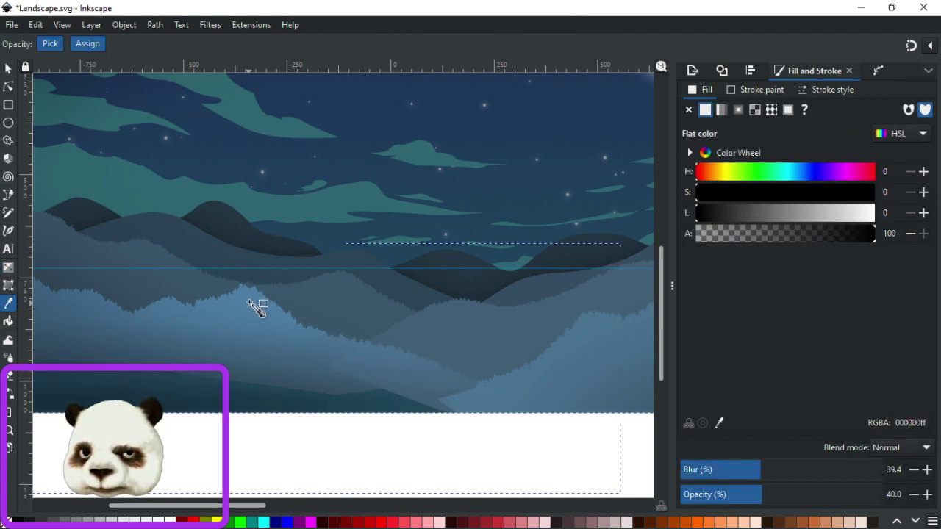
{"action": "left_click", "coordinate": [414, 329]}
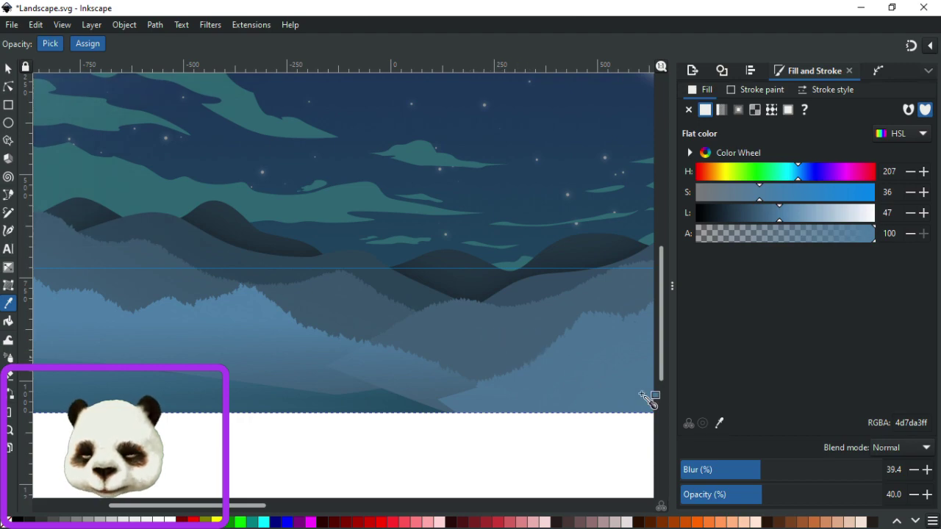
{"action": "scroll", "coordinate": [366, 344], "scroll_direction": "down", "scroll_amount": 3}
{"action": "scroll", "coordinate": [366, 344], "scroll_direction": "up", "scroll_amount": 2}
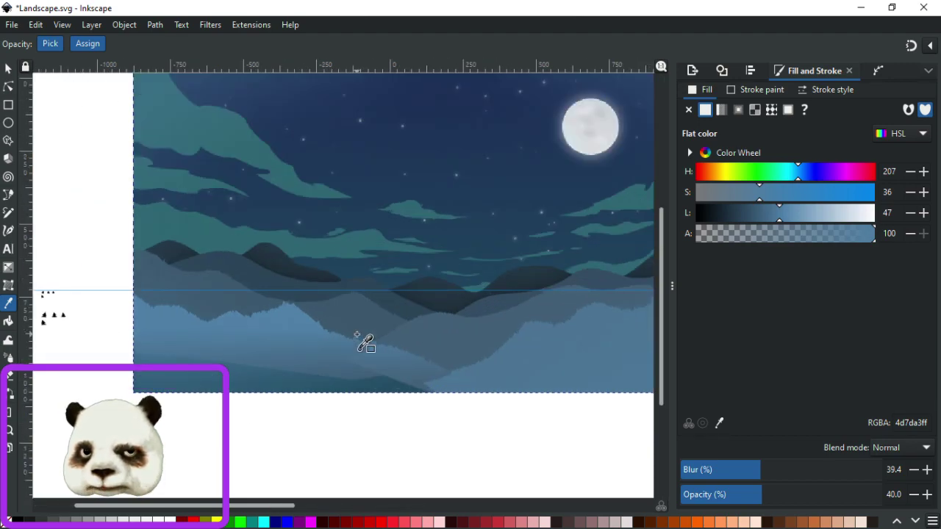
{"action": "left_click", "coordinate": [9, 69]}
{"action": "left_click", "coordinate": [294, 309]}
{"action": "left_click_drag", "start_coordinate": [346, 389], "coordinate": [524, 443]}
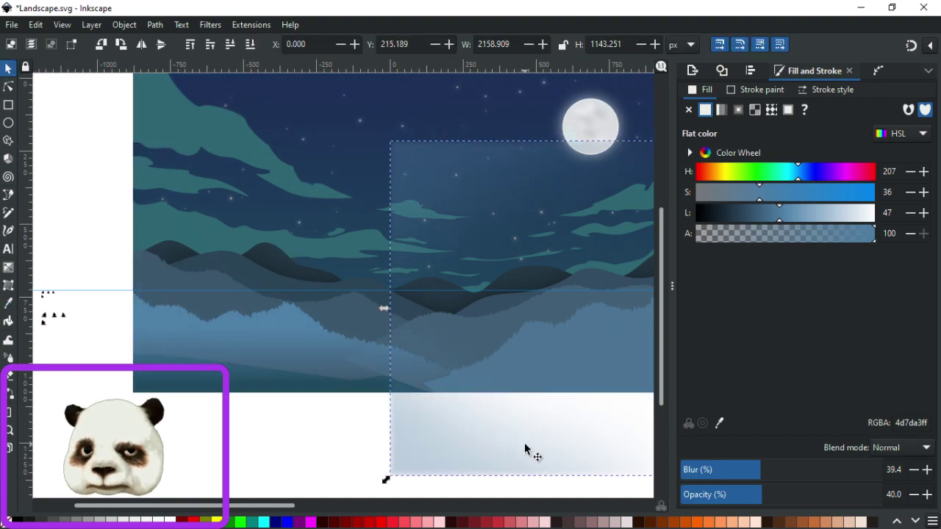
{"action": "key", "text": "ctrl+z"}
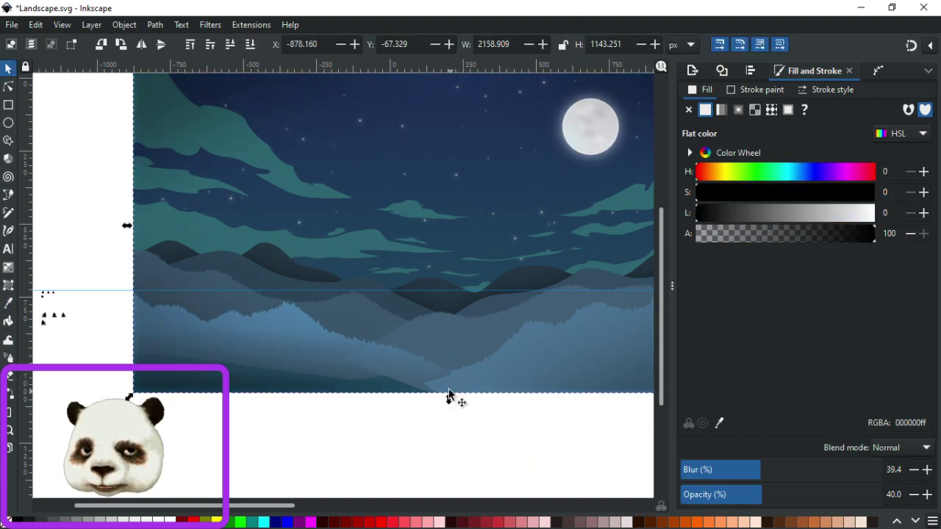
Move the vignette frame to the empty area above the scene, and select the clipped hills group.
{"action": "scroll", "coordinate": [435, 382], "scroll_direction": "down", "scroll_amount": 3}
{"action": "left_click_drag", "start_coordinate": [340, 279], "coordinate": [367, 138]}
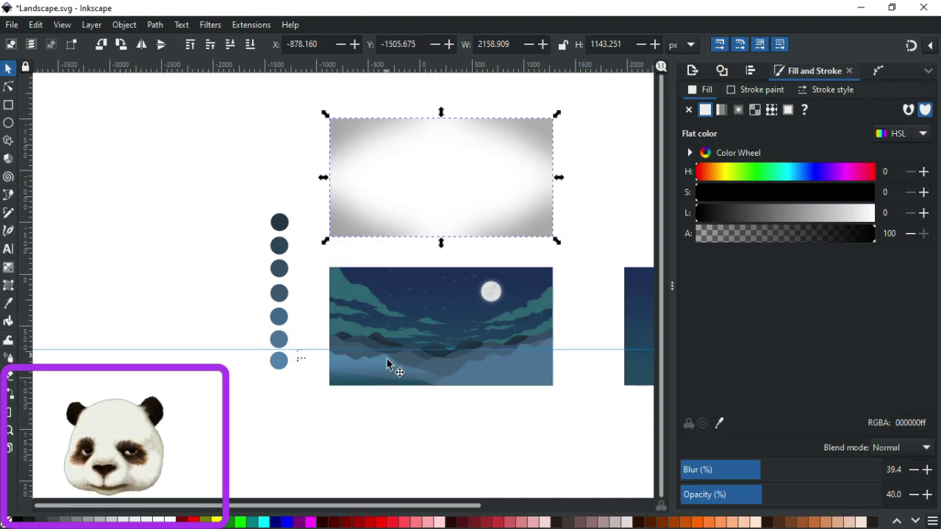
{"action": "scroll", "coordinate": [385, 380], "scroll_direction": "up", "scroll_amount": 3}
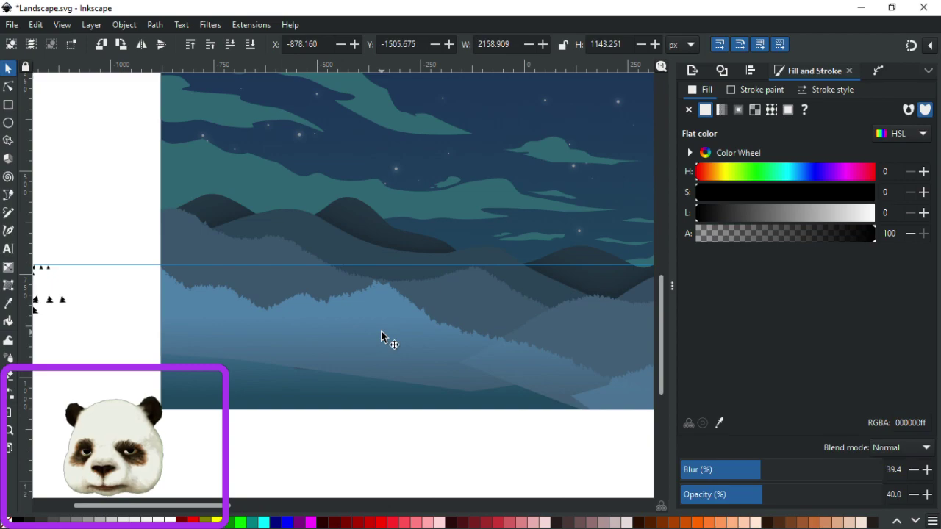
{"action": "left_click", "coordinate": [382, 332]}
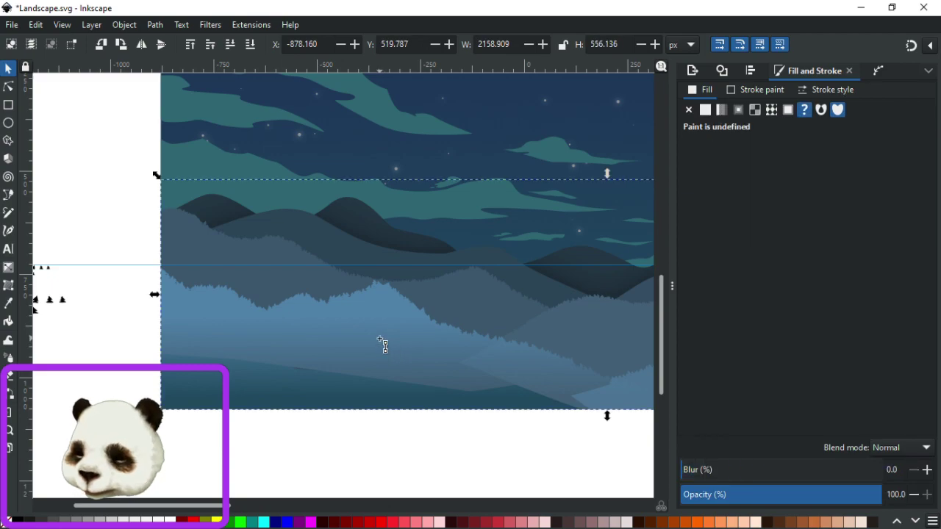
Redraw the left foreground hill's vertical fading gradient and select its lower transparent end stop.
{"action": "key", "text": "g"}
{"action": "key", "text": "ctrl+shift+p"}
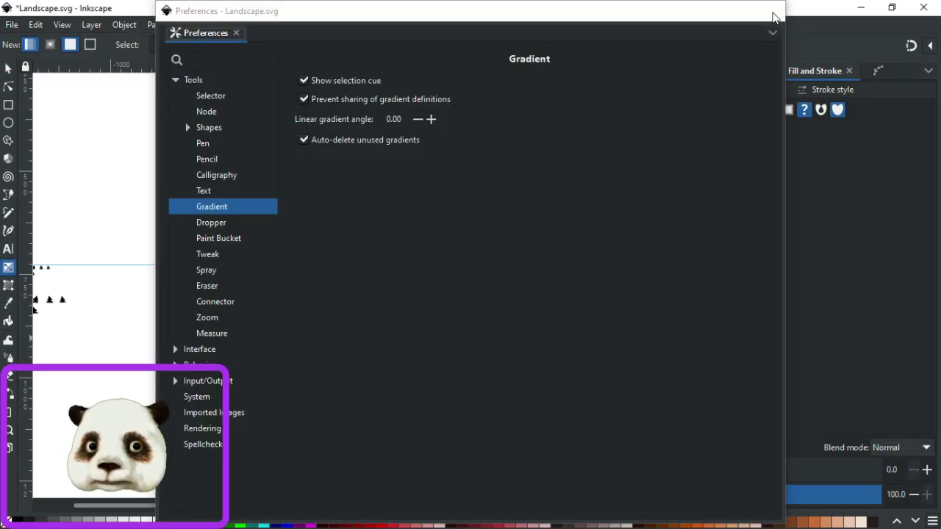
{"action": "left_click", "coordinate": [773, 13]}
{"action": "left_click_drag", "start_coordinate": [378, 318], "coordinate": [378, 396]}
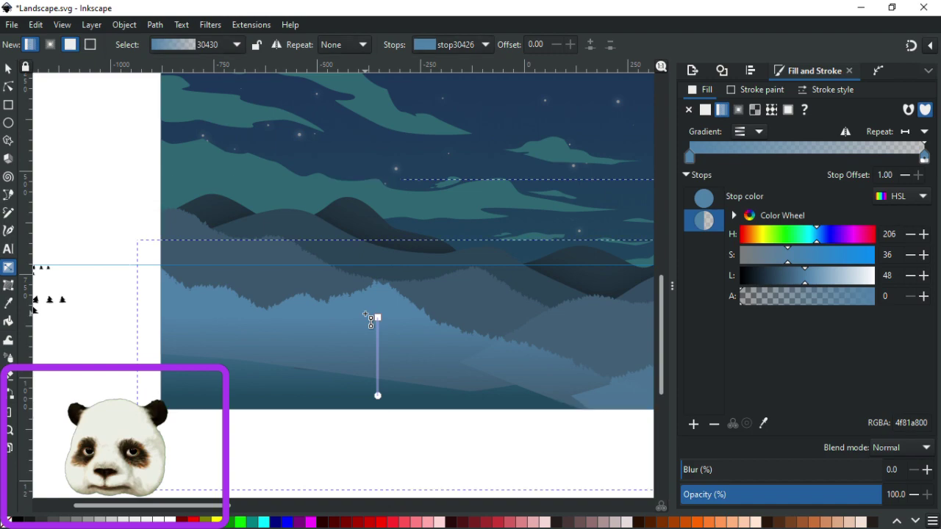
{"action": "left_click", "coordinate": [378, 396]}
Sample the hill's blue into the lower gradient stop and darken it to about H 205, S 32, L 38.
{"action": "key", "text": "d"}
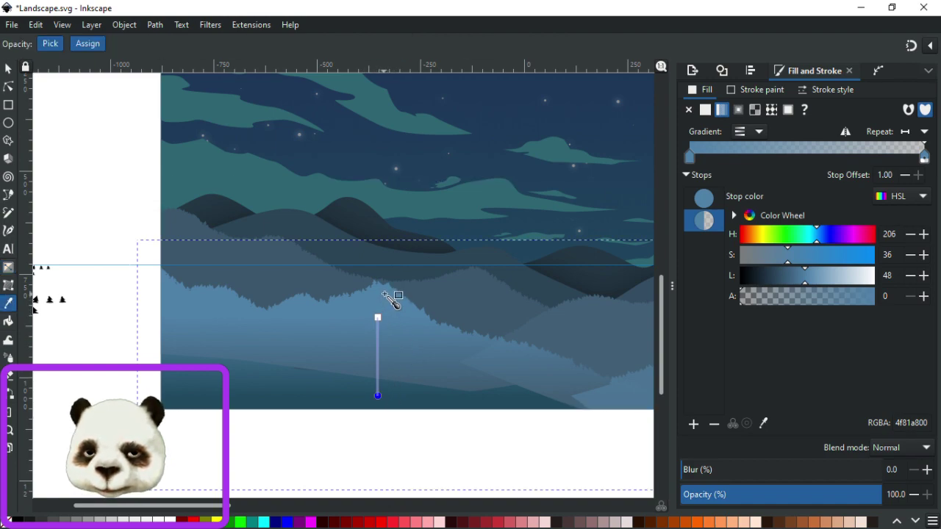
{"action": "left_click", "coordinate": [383, 294]}
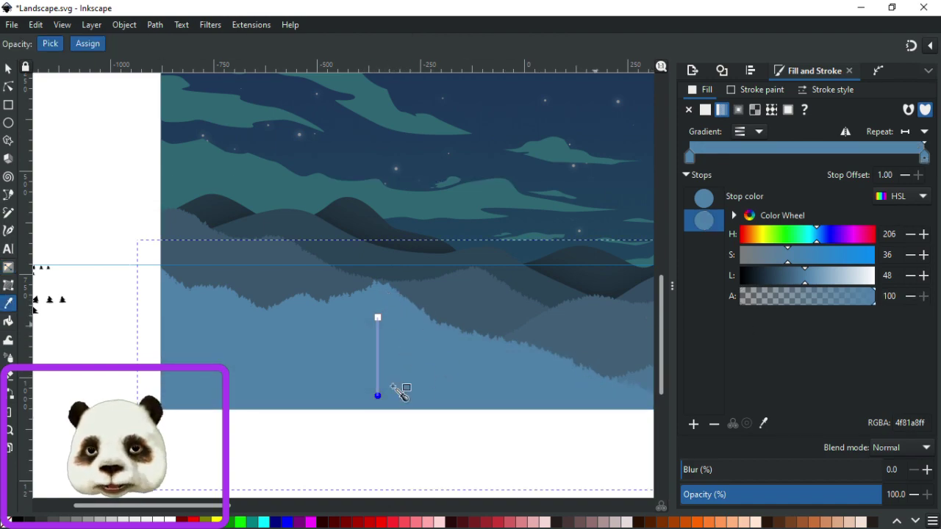
{"action": "left_click_drag", "start_coordinate": [801, 285], "coordinate": [782, 263]}
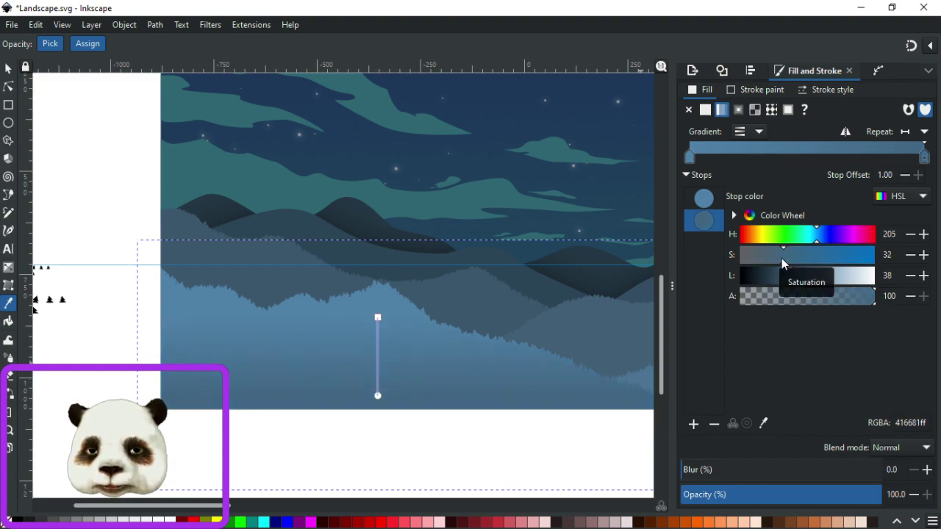
{"action": "scroll", "coordinate": [537, 312], "scroll_direction": "down", "scroll_amount": 2}
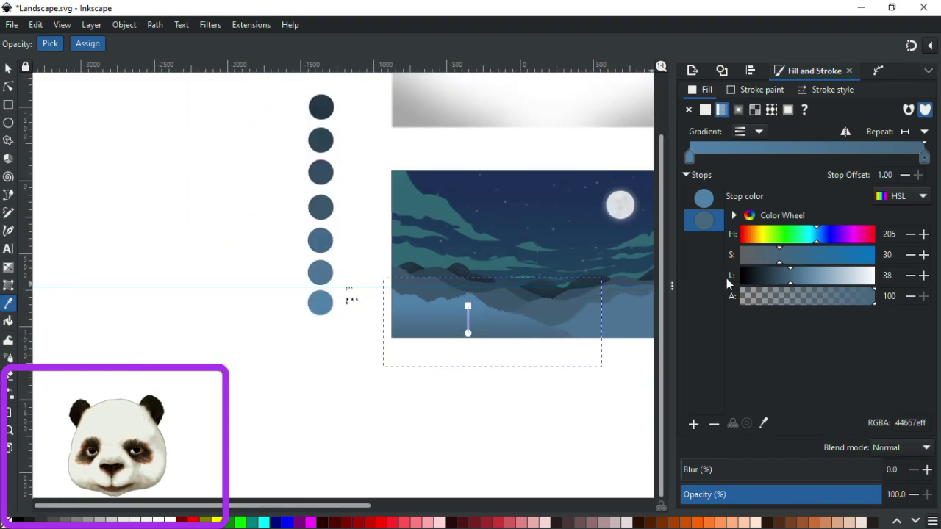
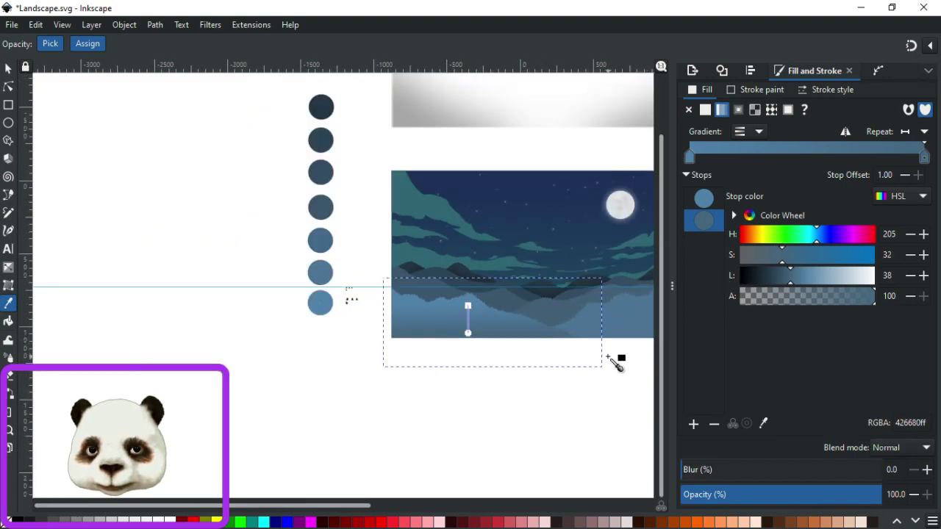
Reset the left foreground hill to its flat blue and draw a vertical linear gradient from below the crest to near the base.
{"action": "left_click", "coordinate": [463, 307]}
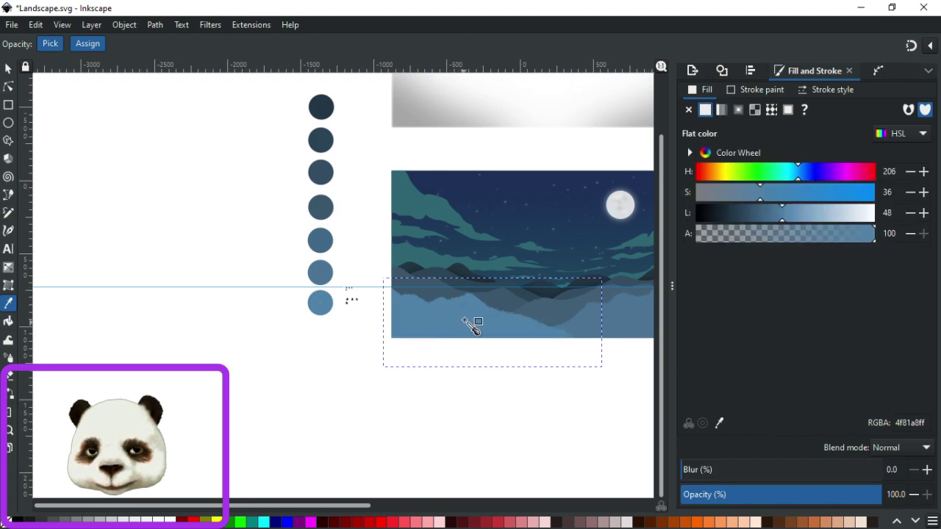
{"action": "scroll", "coordinate": [477, 323], "scroll_direction": "up", "scroll_amount": 3}
{"action": "key", "text": "g"}
{"action": "left_click_drag", "start_coordinate": [454, 283], "coordinate": [455, 357]}
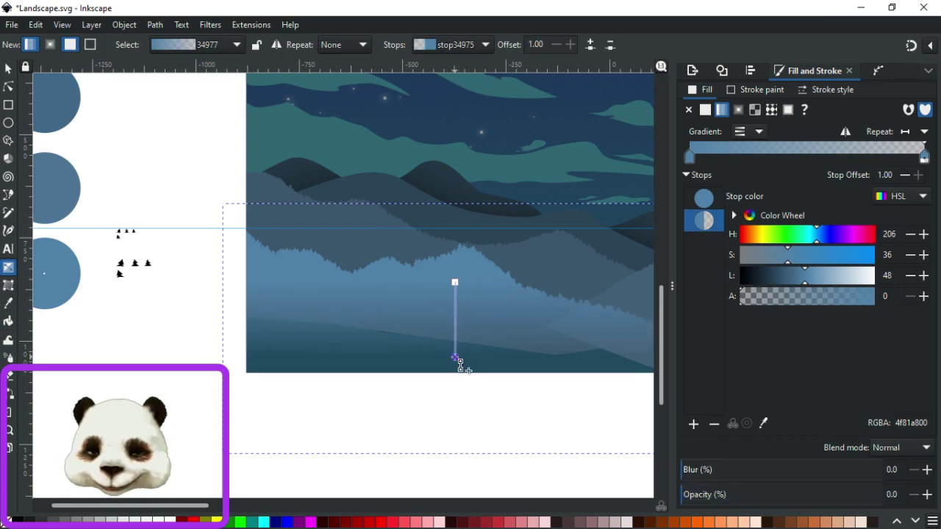
Make the left hill's lower gradient stop fully opaque and darken it to H 208, S 36, L 33.
{"action": "left_click", "coordinate": [795, 279]}
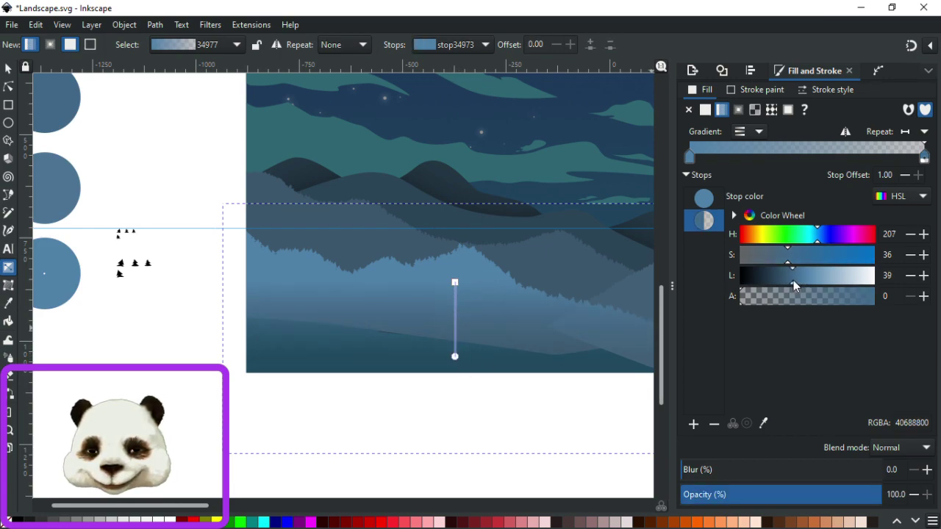
{"action": "left_click", "coordinate": [834, 295]}
{"action": "left_click_drag", "start_coordinate": [902, 302], "coordinate": [939, 309]}
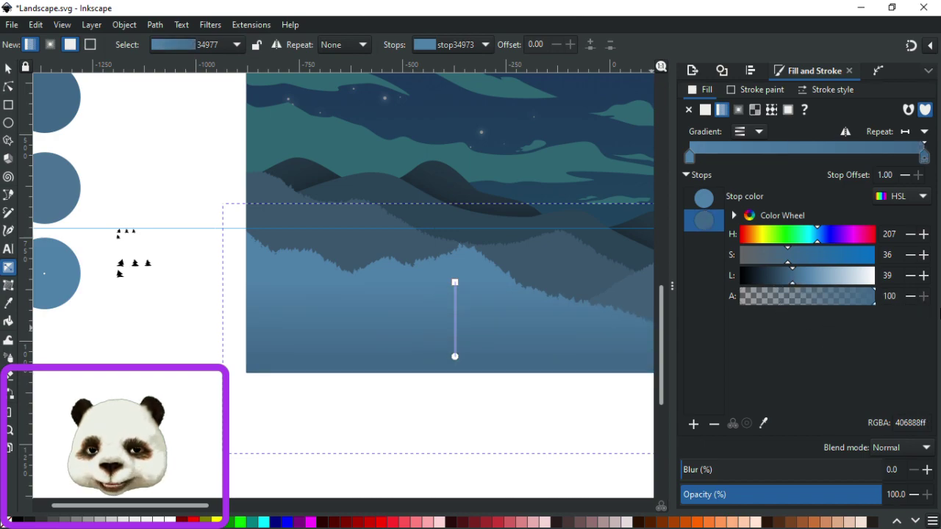
{"action": "left_click_drag", "start_coordinate": [788, 277], "coordinate": [782, 281]}
Select the right foreground hill and draw a slightly slanted linear gradient down from below its crest towards the base.
{"action": "scroll", "coordinate": [280, 405], "scroll_direction": "right", "scroll_amount": 12}
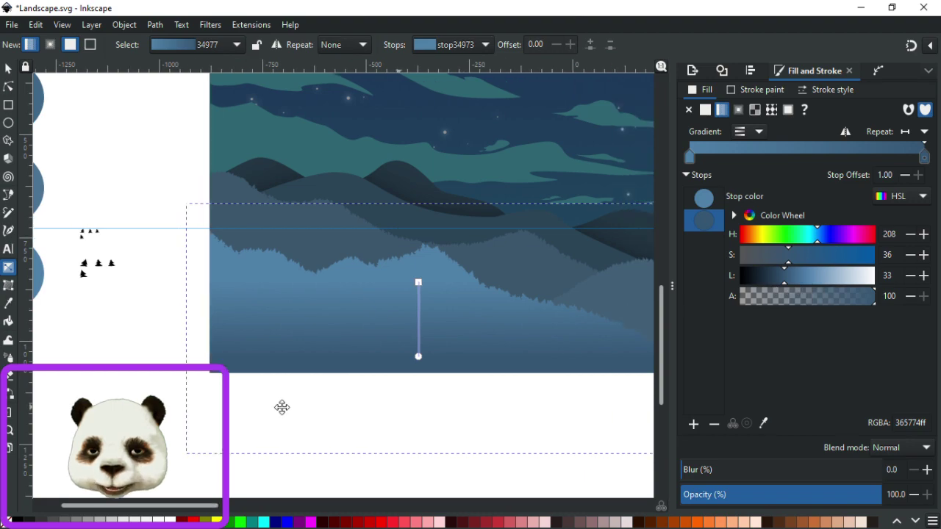
{"action": "scroll", "coordinate": [335, 437], "scroll_direction": "up", "scroll_amount": 1}
{"action": "scroll", "coordinate": [334, 438], "scroll_direction": "down", "scroll_amount": 3}
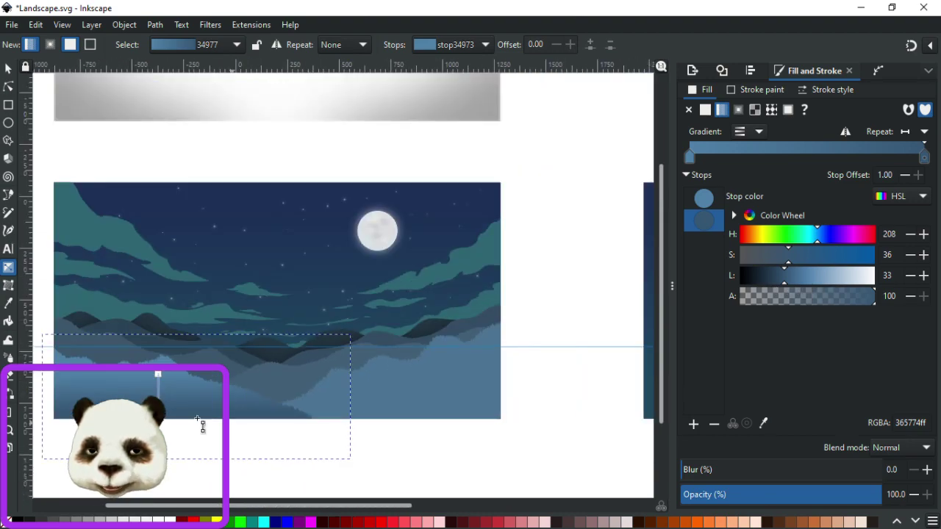
{"action": "key", "text": "Tab"}
{"action": "left_click", "coordinate": [432, 382]}
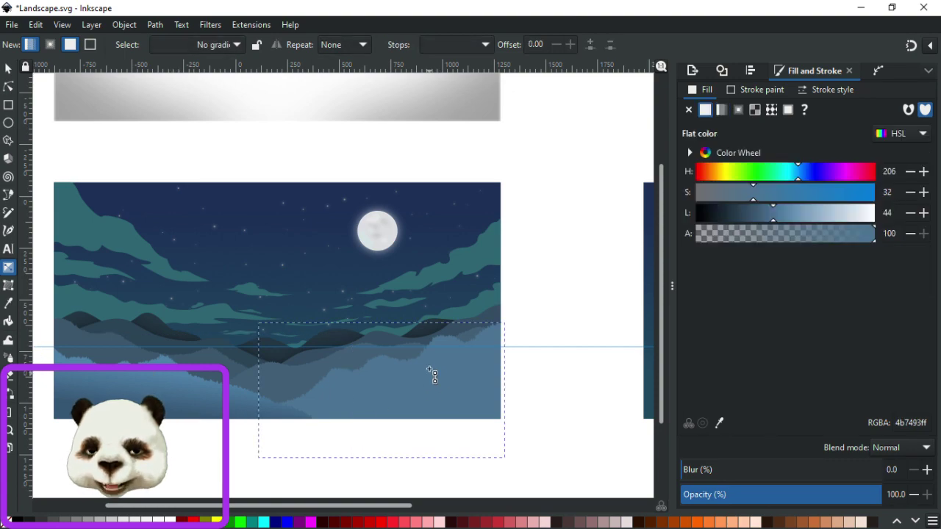
{"action": "left_click_drag", "start_coordinate": [423, 368], "coordinate": [432, 403]}
Sample the right hill's blue into its lower gradient stop and darken it to H 204, S 33, L 35 at full opacity.
{"action": "key", "text": "d"}
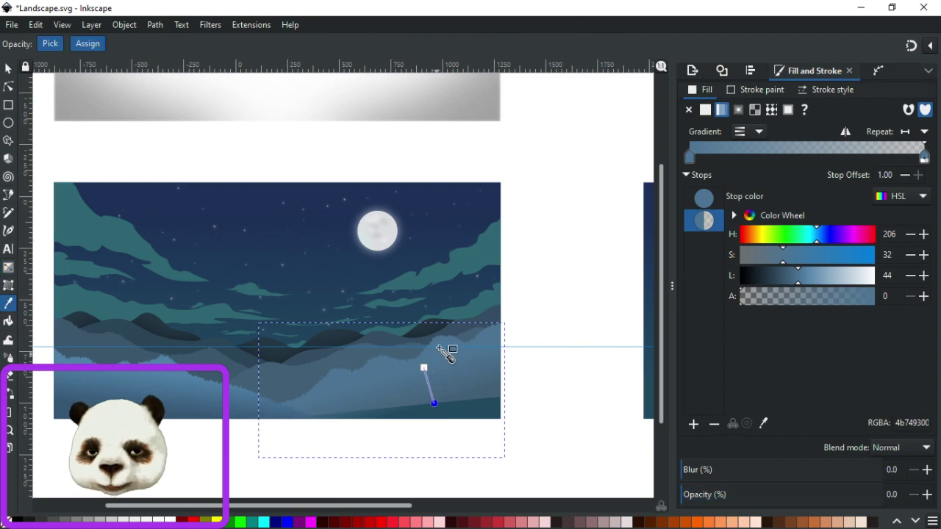
{"action": "left_click", "coordinate": [380, 364]}
{"action": "left_click", "coordinate": [790, 280]}
{"action": "left_click_drag", "start_coordinate": [791, 283], "coordinate": [787, 284]}
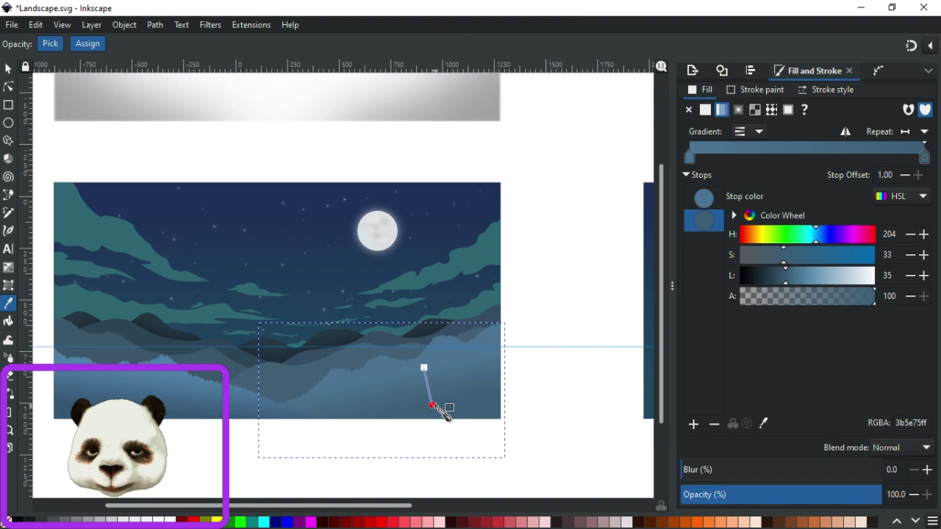
{"action": "scroll", "coordinate": [419, 316], "scroll_direction": "down", "scroll_amount": 2}
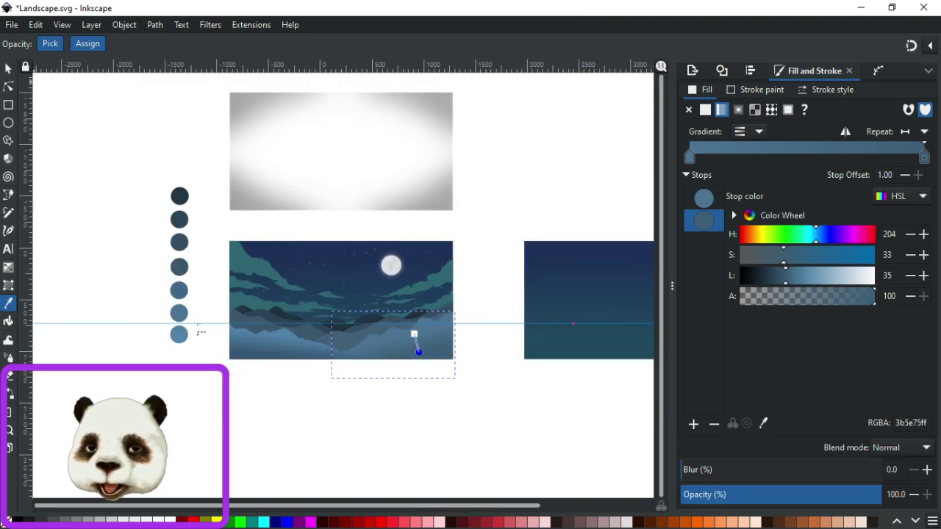
Clear the selection, move the vignette frame down onto the scene's upper edge, and add the sky background to the selection.
{"action": "left_click", "coordinate": [9, 69]}
{"action": "left_click", "coordinate": [518, 144]}
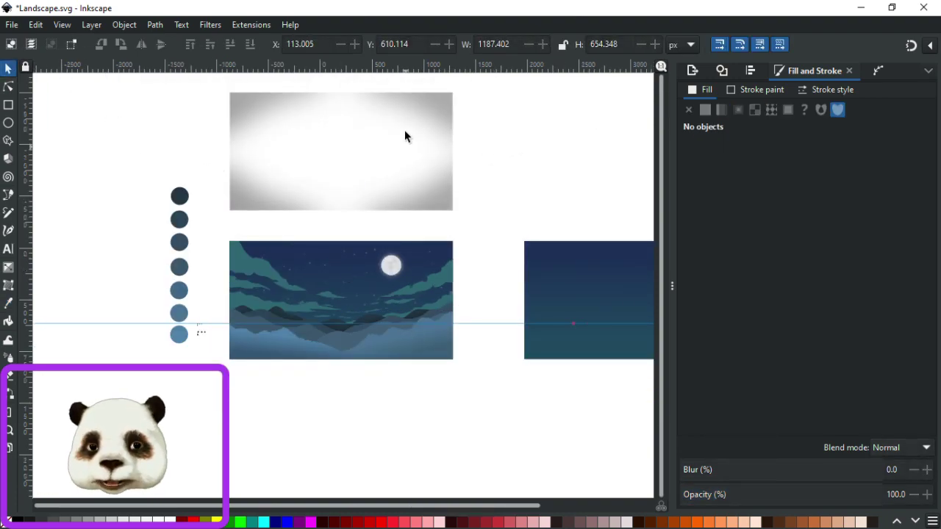
{"action": "left_click", "coordinate": [434, 134]}
{"action": "mouse_move", "coordinate": [441, 157]}
{"action": "left_mouse_down"}
{"action": "mouse_move", "coordinate": [416, 161]}
{"action": "mouse_move", "coordinate": [437, 148]}
{"action": "left_mouse_up"}
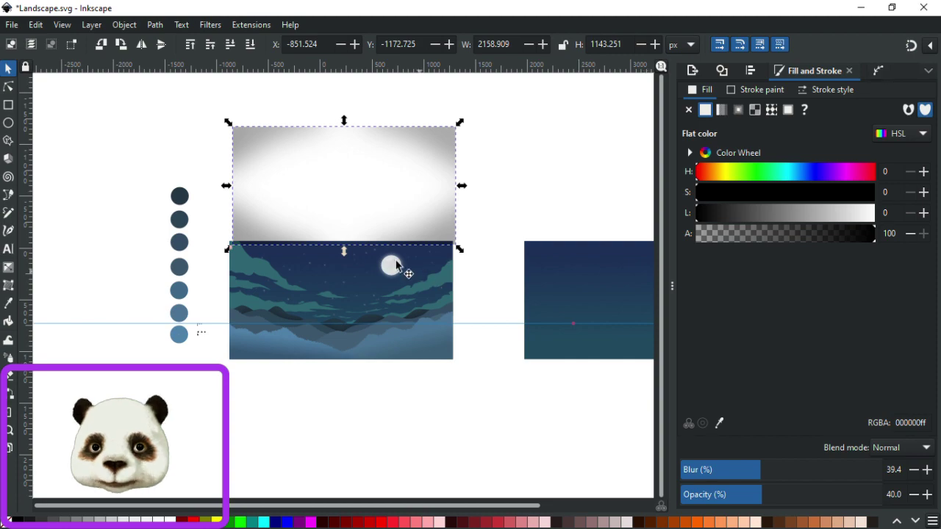
{"action": "left_click", "coordinate": [364, 261], "text": "shift"}
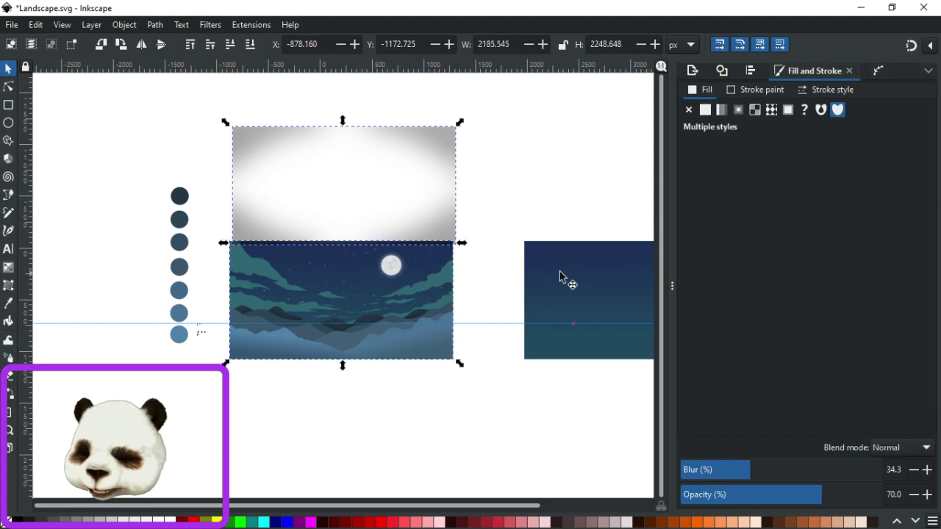
Try to centre the vignette frame and sky background on each other horizontally and vertically, and undo the vertical alignment.
{"action": "key", "text": "ctrl+shift+a"}
{"action": "left_click", "coordinate": [741, 173]}
{"action": "left_click", "coordinate": [741, 190]}
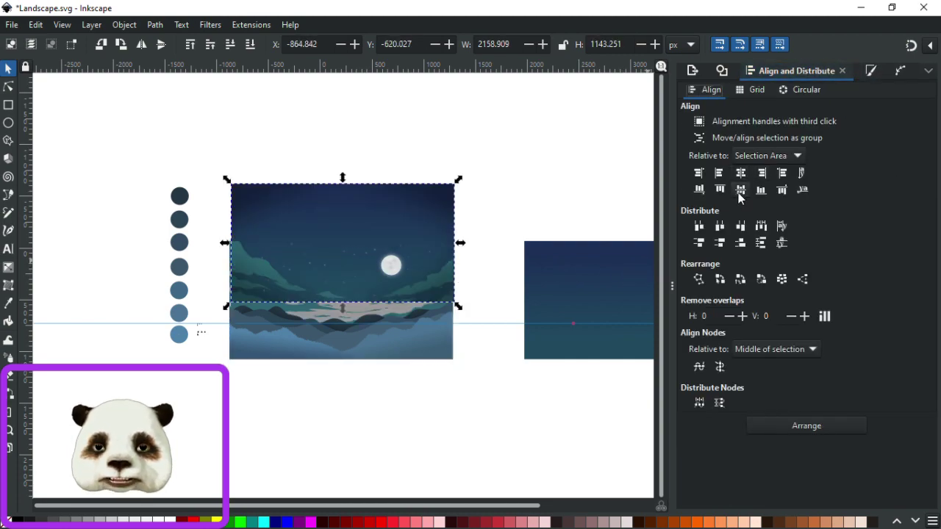
{"action": "scroll", "coordinate": [500, 237], "scroll_direction": "up", "scroll_amount": 2}
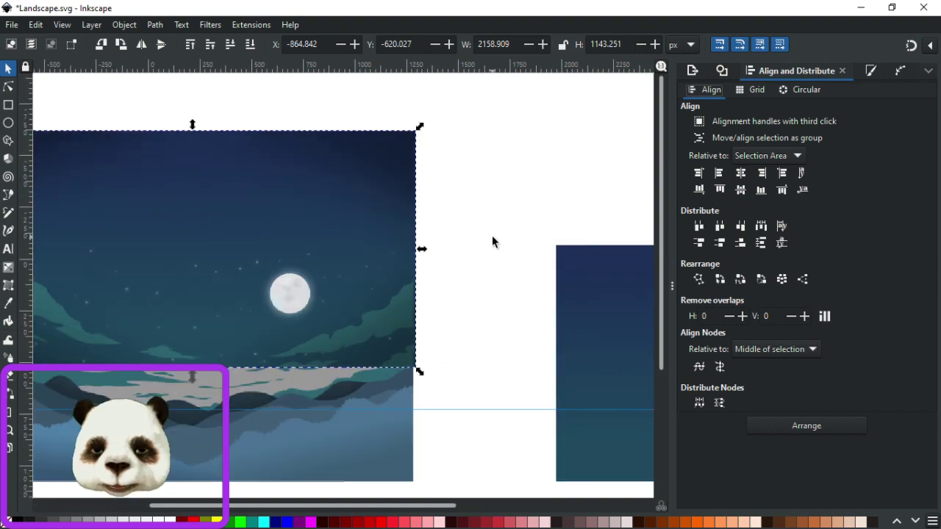
{"action": "key", "text": "ctrl+z"}
{"action": "scroll", "coordinate": [492, 239], "scroll_direction": "down", "scroll_amount": 1}
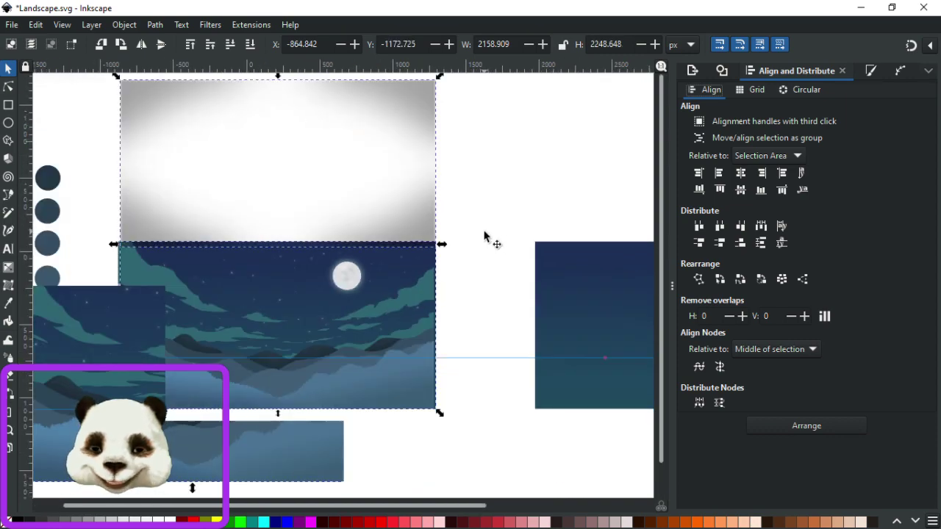
Select only the vignette frame and move it up clear of the scene.
{"action": "left_click", "coordinate": [488, 197]}
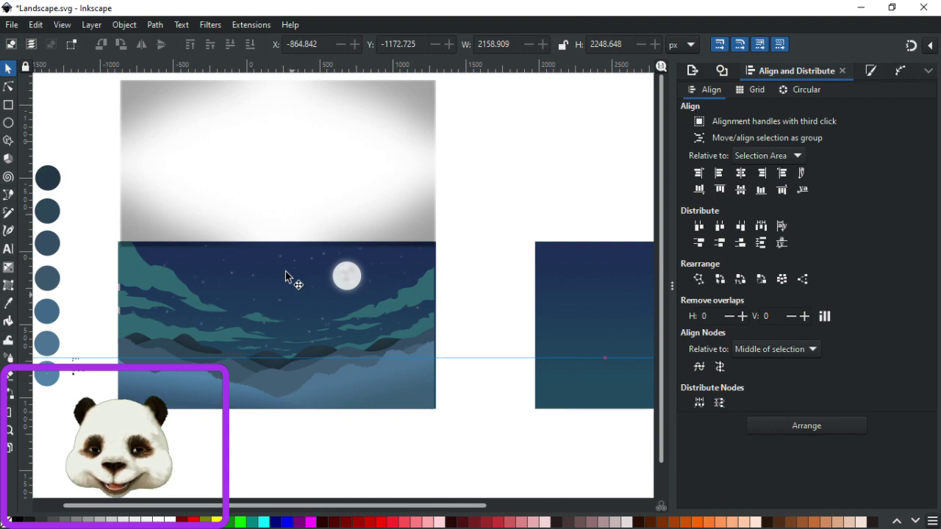
{"action": "left_click", "coordinate": [126, 111]}
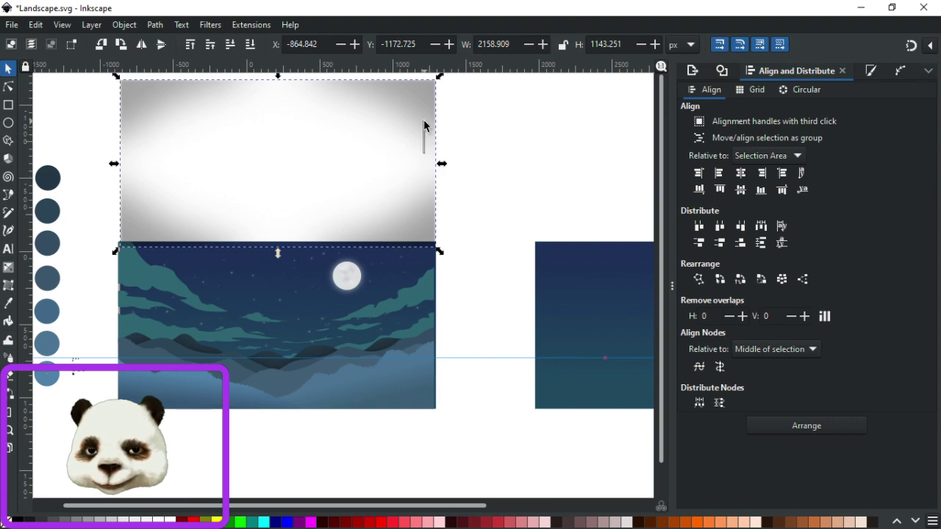
{"action": "key", "text": "Escape"}
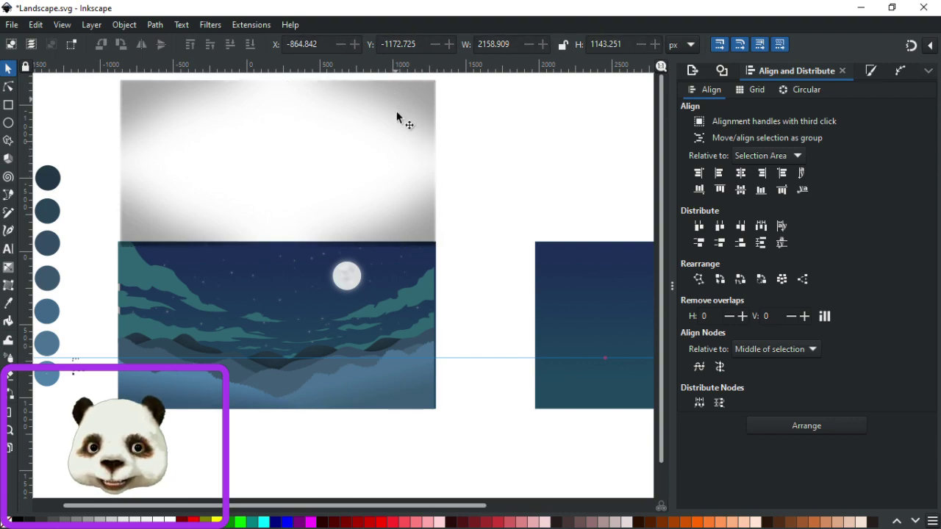
{"action": "left_click", "coordinate": [419, 105]}
{"action": "left_click_drag", "start_coordinate": [434, 145], "coordinate": [429, 127]}
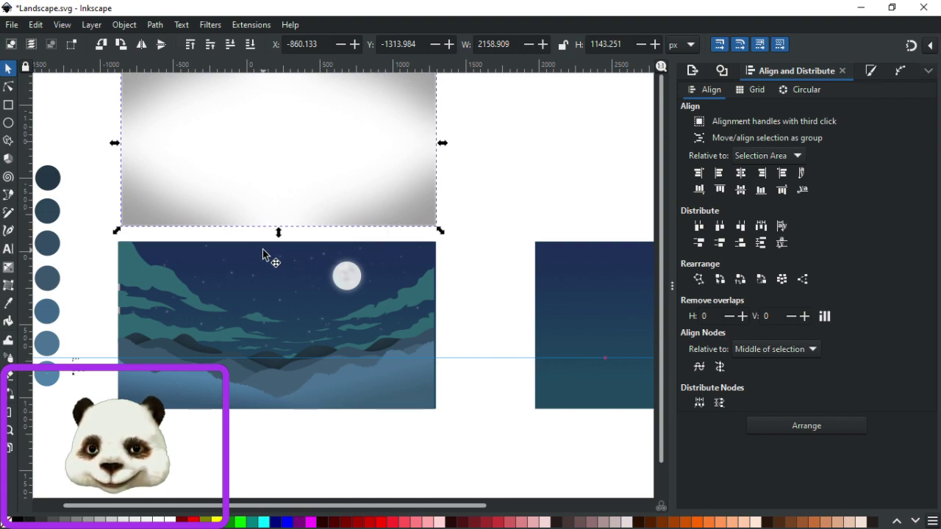
Add the sky background to the vignette selection, try moving both to the right, and undo the move.
{"action": "left_click", "coordinate": [262, 250], "text": "shift"}
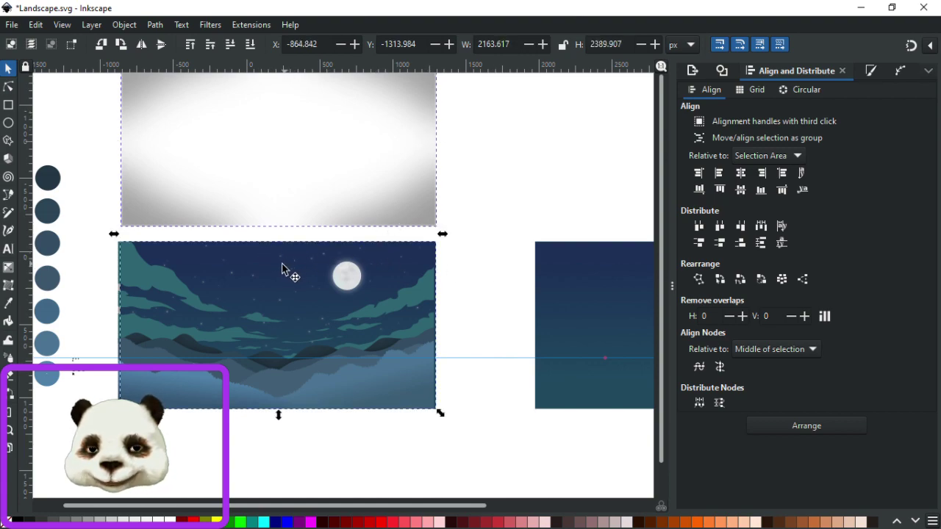
{"action": "scroll", "coordinate": [225, 279], "scroll_direction": "left", "scroll_amount": 2}
{"action": "scroll", "coordinate": [397, 286], "scroll_direction": "up", "scroll_amount": 3}
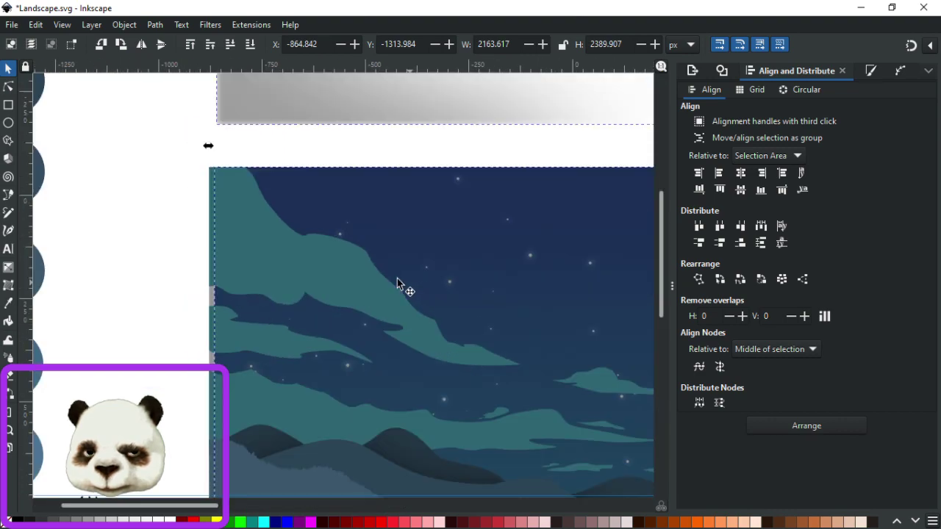
{"action": "left_click_drag", "start_coordinate": [351, 182], "coordinate": [609, 130]}
{"action": "key", "text": "ctrl+z"}
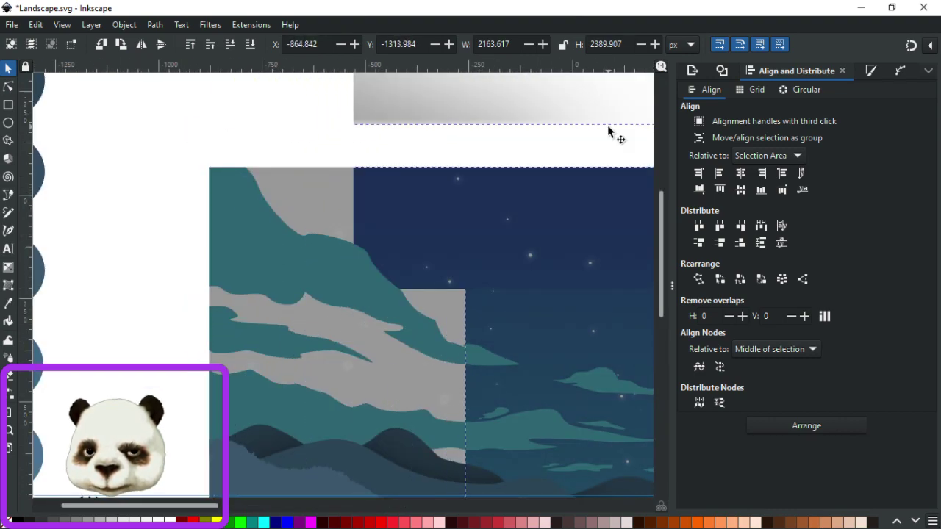
Select the sky background alone and shift it up and to the left, to about X -1090, Y -360 px.
{"action": "scroll", "coordinate": [551, 147], "scroll_direction": "down", "scroll_amount": 2}
{"action": "left_click_drag", "start_coordinate": [586, 181], "coordinate": [325, 237]}
{"action": "left_click_drag", "start_coordinate": [174, 236], "coordinate": [315, 269]}
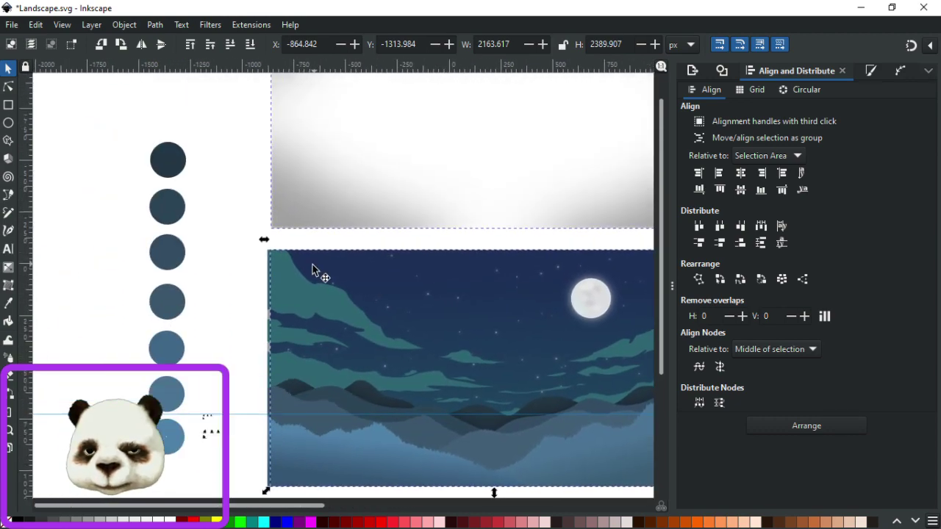
{"action": "scroll", "coordinate": [297, 271], "scroll_direction": "up", "scroll_amount": 3}
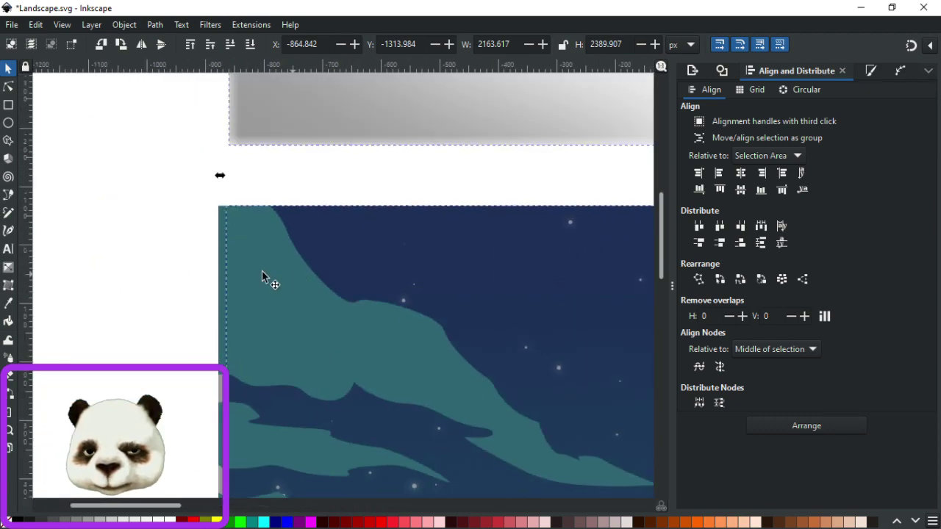
{"action": "left_click", "coordinate": [219, 397]}
{"action": "left_click_drag", "start_coordinate": [219, 397], "coordinate": [92, 220]}
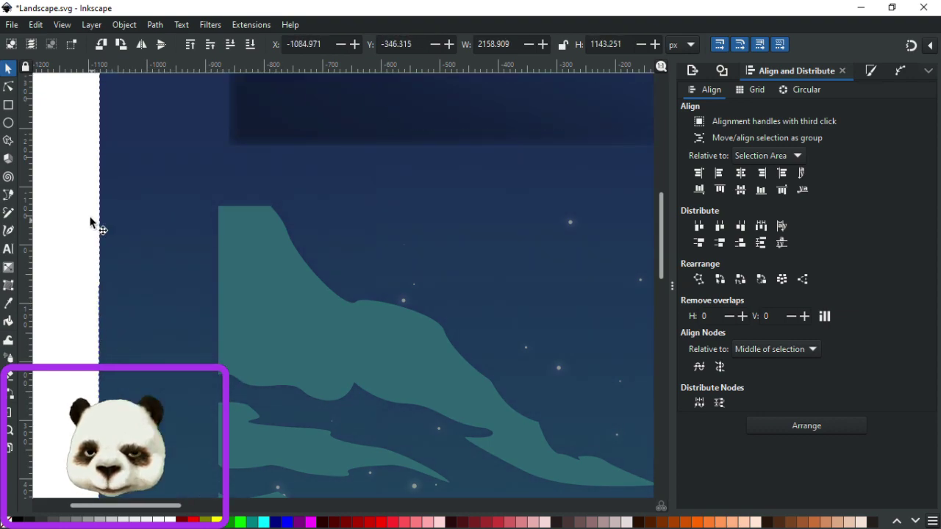
{"action": "scroll", "coordinate": [235, 243], "scroll_direction": "down", "scroll_amount": 5}
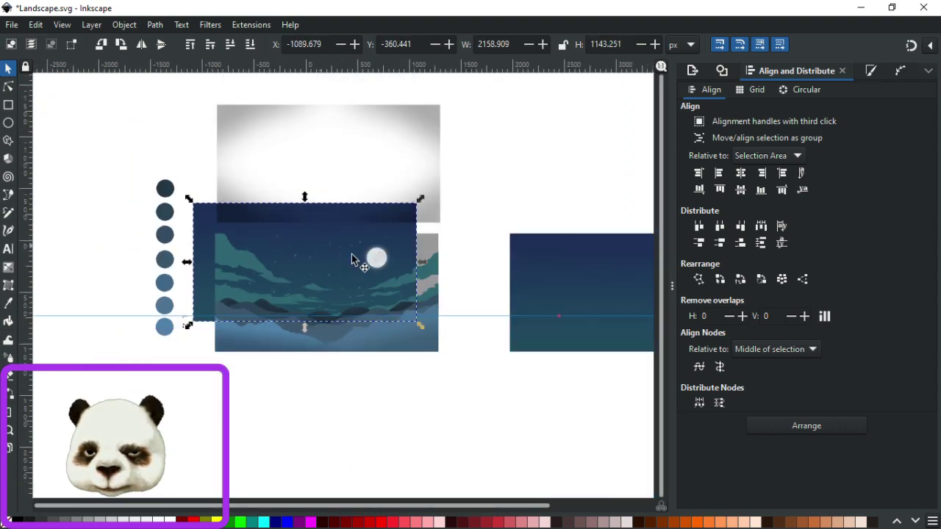
{"action": "scroll", "coordinate": [463, 275], "scroll_direction": "up", "scroll_amount": 3}
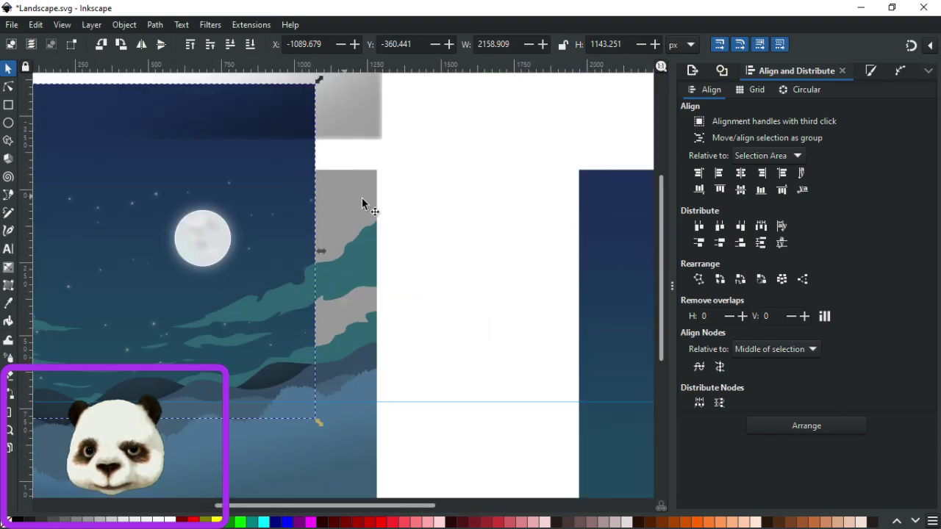
Return the sky background to its place over the scene at about X -865, Y -67 px and deselect it.
{"action": "left_click_drag", "start_coordinate": [362, 198], "coordinate": [373, 206]}
{"action": "scroll", "coordinate": [373, 207], "scroll_direction": "down", "scroll_amount": 2}
{"action": "scroll", "coordinate": [199, 191], "scroll_direction": "up", "scroll_amount": 1}
{"action": "scroll", "coordinate": [210, 195], "scroll_direction": "down", "scroll_amount": 1}
{"action": "key", "text": "Escape"}
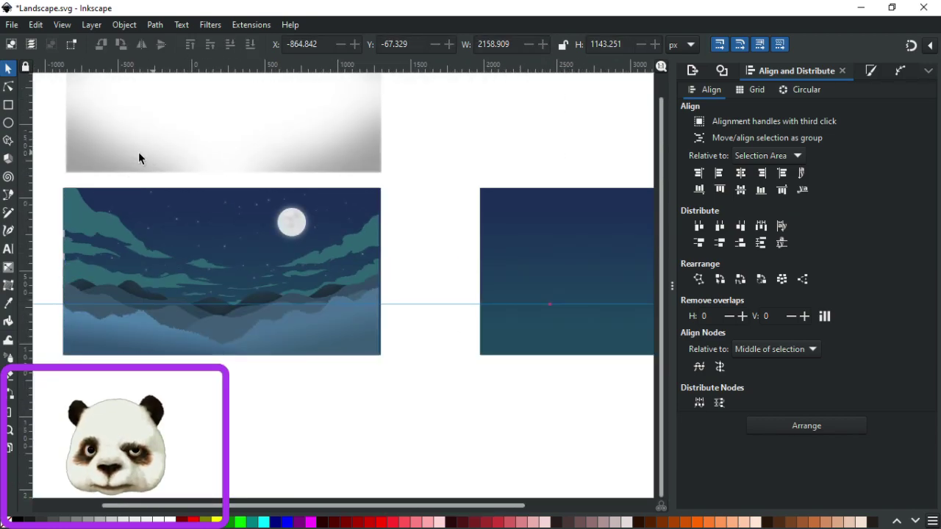
Select the vignette frame and add the sky background, align relative to Last selected, centre them vertically, and deselect.
{"action": "left_click", "coordinate": [119, 161]}
{"action": "left_click", "coordinate": [127, 200], "text": "shift"}
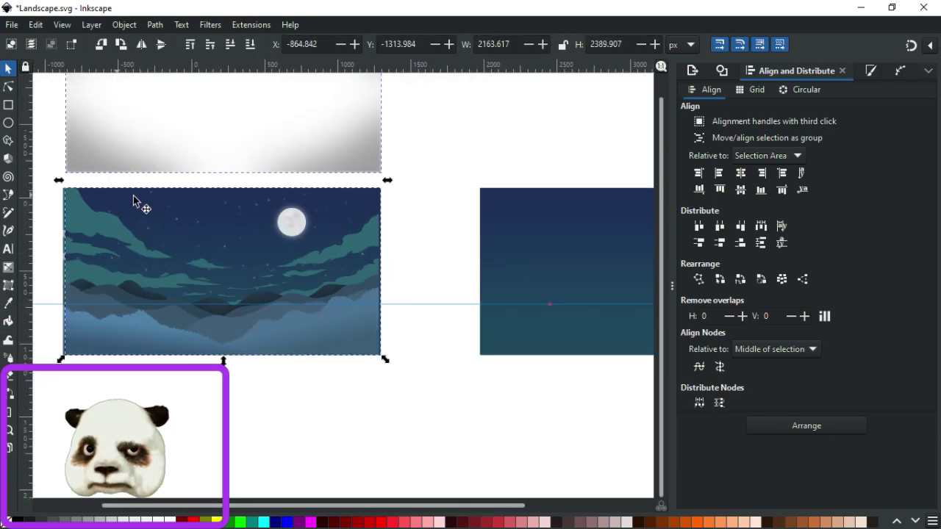
{"action": "left_click", "coordinate": [773, 155]}
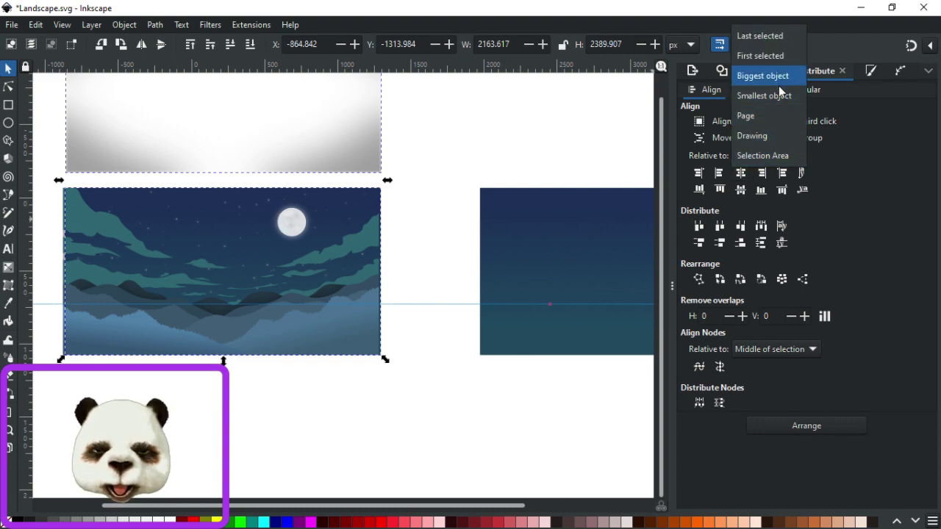
{"action": "left_click", "coordinate": [760, 36]}
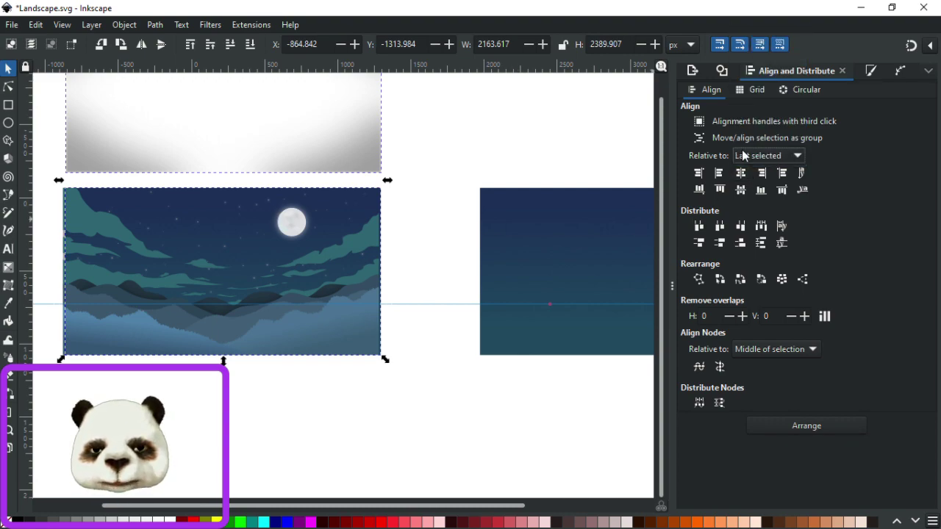
{"action": "left_click", "coordinate": [741, 190]}
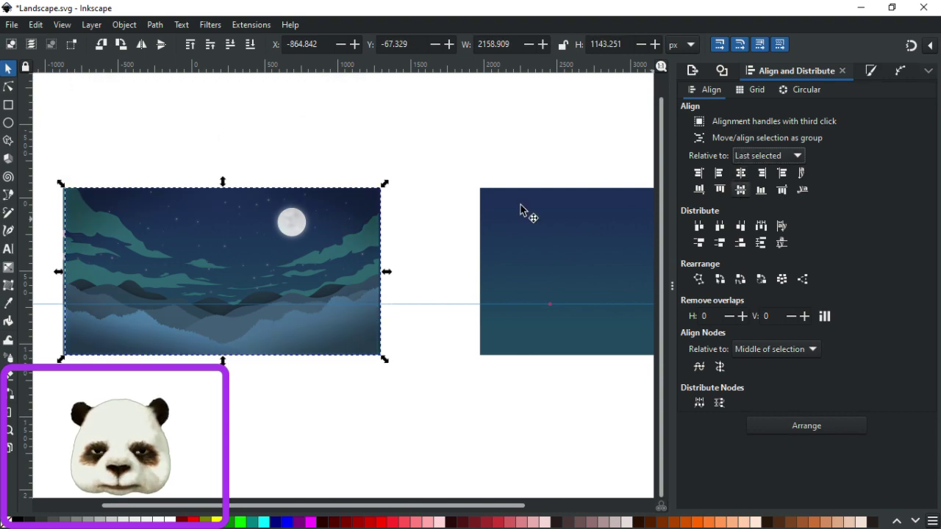
{"action": "left_click", "coordinate": [375, 154]}
Select the cloud layer, try moving it to the right to inspect the scene's left edge, and undo the move.
{"action": "scroll", "coordinate": [235, 213], "scroll_direction": "up", "scroll_amount": 3}
{"action": "scroll", "coordinate": [240, 227], "scroll_direction": "down", "scroll_amount": 1}
{"action": "scroll", "coordinate": [353, 254], "scroll_direction": "left", "scroll_amount": 5}
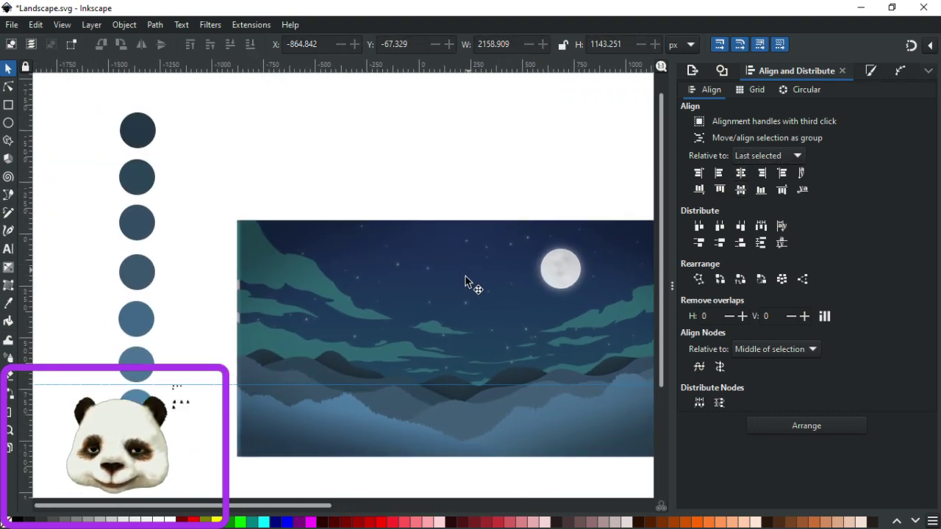
{"action": "scroll", "coordinate": [368, 277], "scroll_direction": "up", "scroll_amount": 4}
{"action": "scroll", "coordinate": [277, 347], "scroll_direction": "up", "scroll_amount": 2}
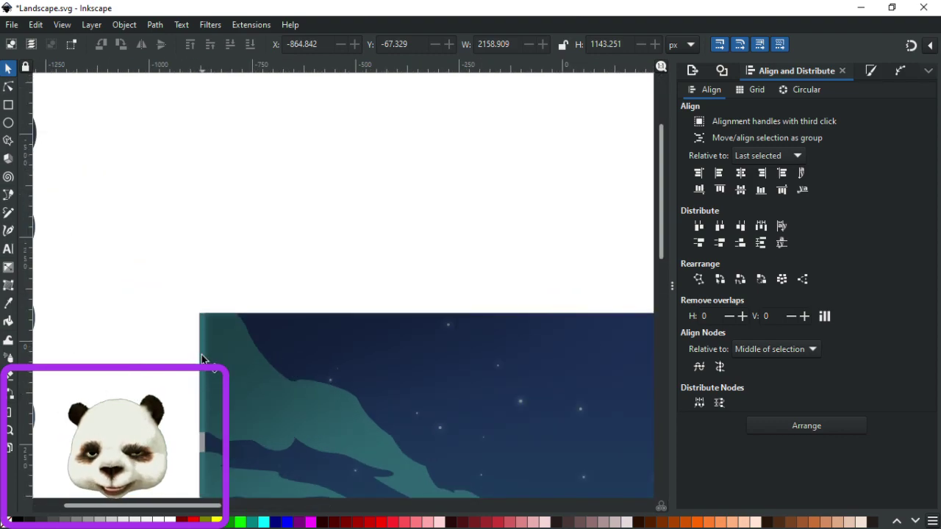
{"action": "left_click", "coordinate": [199, 347]}
{"action": "left_click", "coordinate": [209, 342]}
{"action": "scroll", "coordinate": [250, 375], "scroll_direction": "down", "scroll_amount": 7}
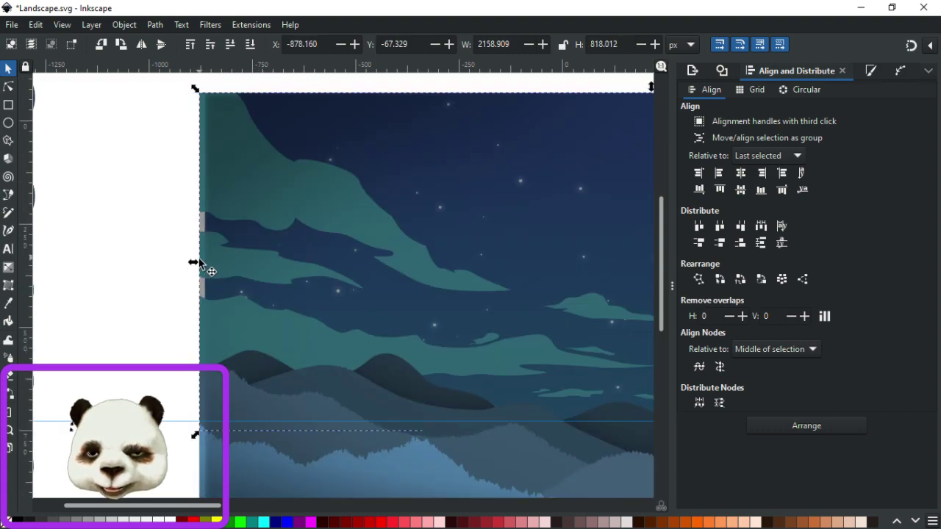
{"action": "left_click_drag", "start_coordinate": [245, 227], "coordinate": [470, 227]}
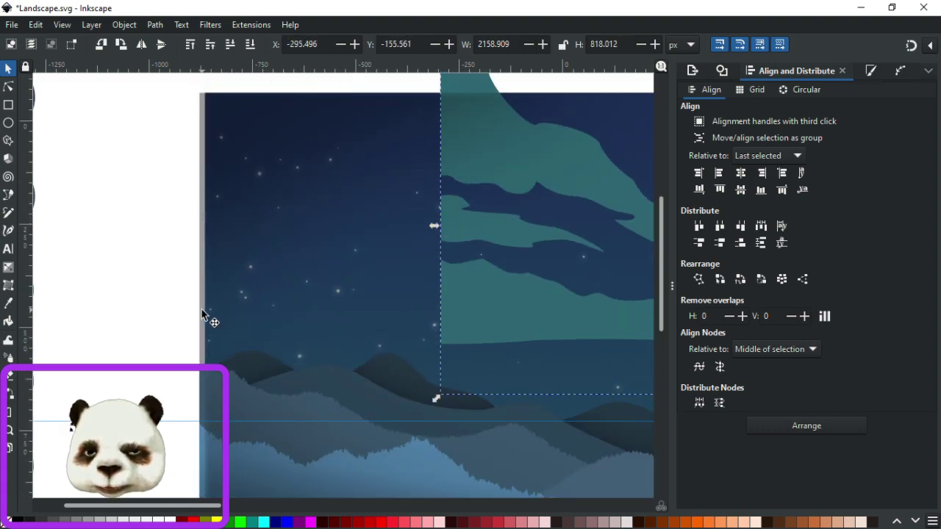
{"action": "scroll", "coordinate": [394, 305], "scroll_direction": "down", "scroll_amount": 3}
{"action": "scroll", "coordinate": [441, 301], "scroll_direction": "up", "scroll_amount": 3}
{"action": "key", "text": "ctrl+z"}
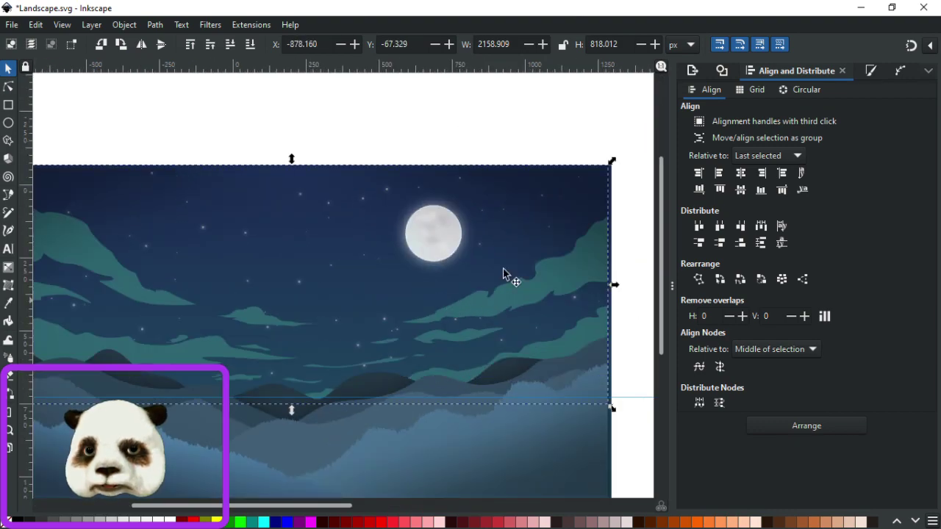
Select the sky background and try adjusting its right edge with snapping turned on.
{"action": "left_click", "coordinate": [604, 203]}
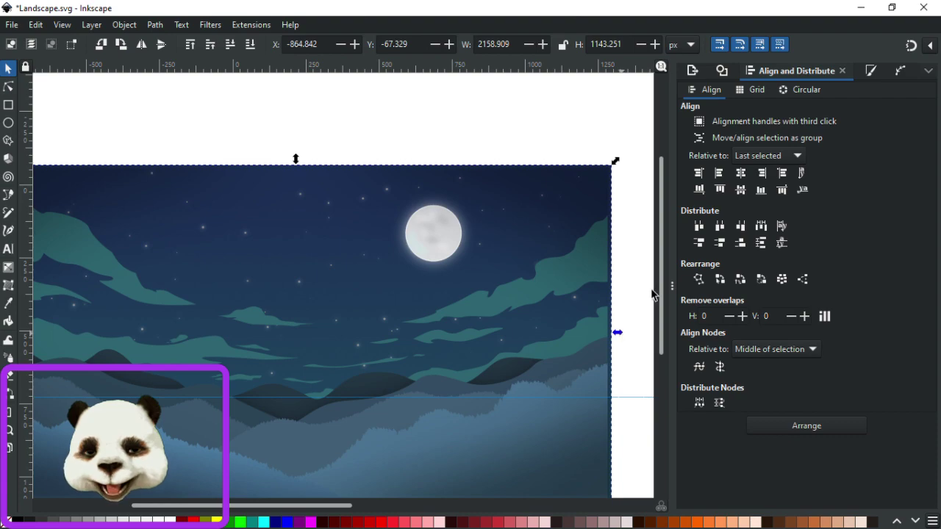
{"action": "left_click", "coordinate": [910, 47]}
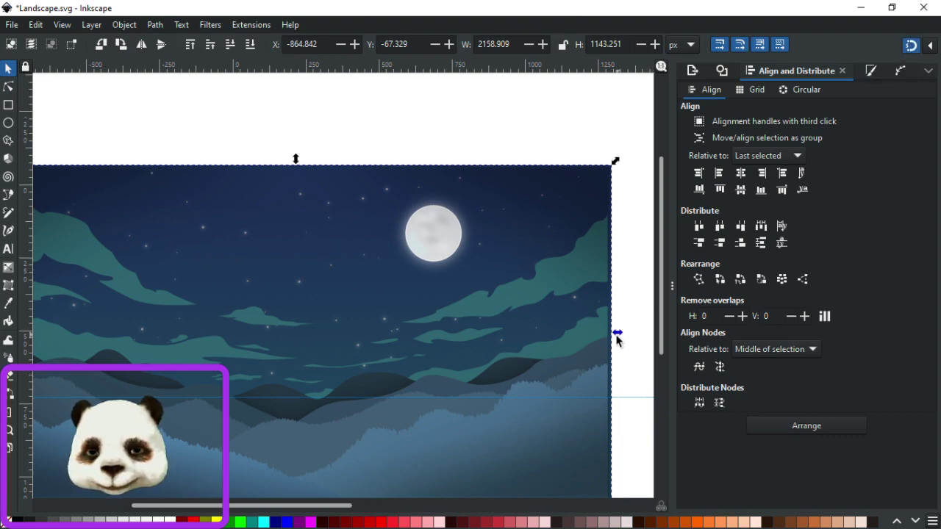
{"action": "left_click_drag", "start_coordinate": [618, 335], "coordinate": [618, 338]}
{"action": "scroll", "coordinate": [625, 346], "scroll_direction": "up", "scroll_amount": 5}
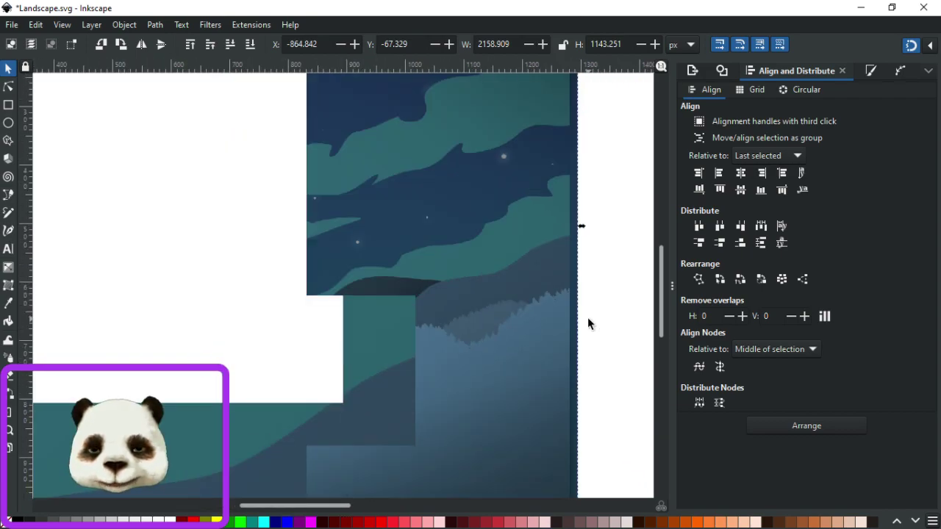
{"action": "scroll", "coordinate": [587, 317], "scroll_direction": "down", "scroll_amount": 7}
{"action": "scroll", "coordinate": [559, 334], "scroll_direction": "up", "scroll_amount": 2}
{"action": "scroll", "coordinate": [559, 333], "scroll_direction": "down", "scroll_amount": 1}
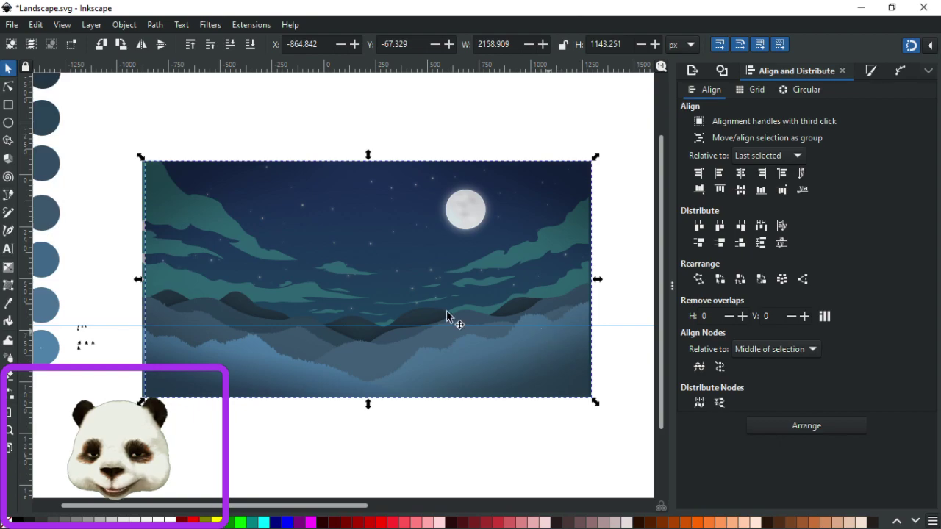
Try moving the sky background down and to the right over the scene, and undo the moves.
{"action": "scroll", "coordinate": [296, 305], "scroll_direction": "up", "scroll_amount": 1}
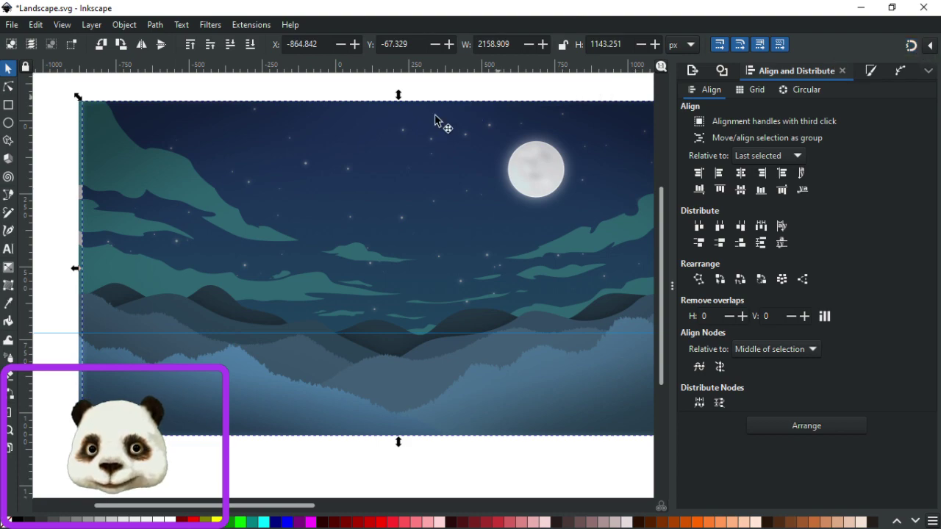
{"action": "left_click_drag", "start_coordinate": [385, 118], "coordinate": [381, 235]}
{"action": "key", "text": "ctrl+z"}
{"action": "left_click", "coordinate": [361, 118]}
{"action": "key", "text": "ctrl+z"}
{"action": "left_click_drag", "start_coordinate": [203, 117], "coordinate": [296, 187]}
{"action": "key", "text": "ctrl+z"}
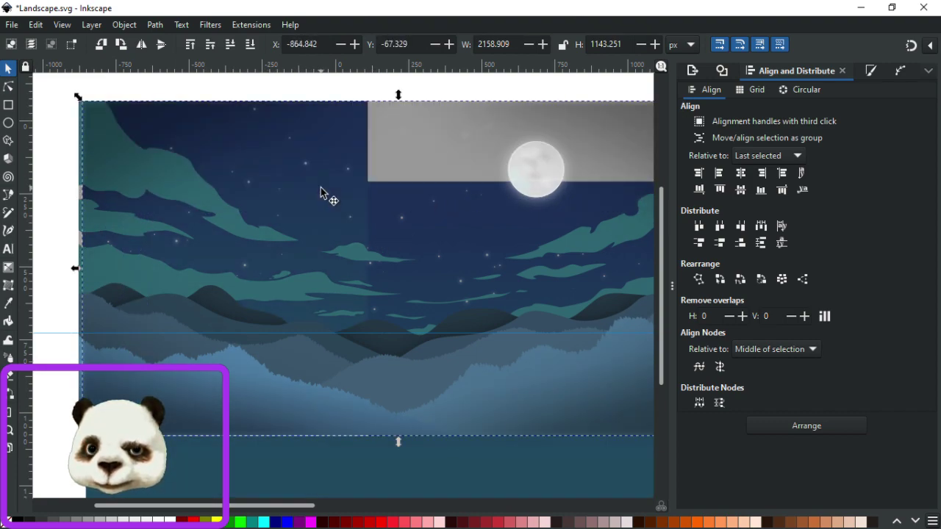
Select the foreground hill layer and turn snapping on.
{"action": "left_click", "coordinate": [149, 388]}
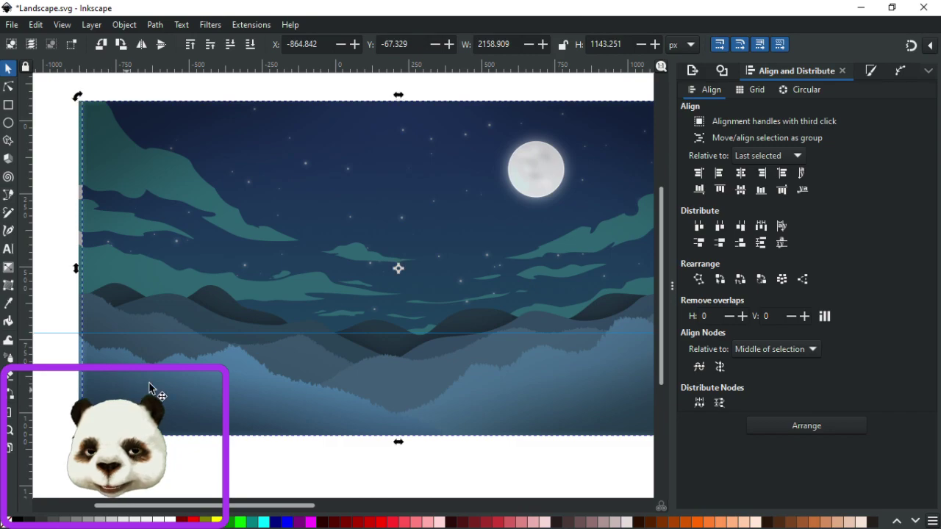
{"action": "left_click", "coordinate": [314, 383]}
{"action": "left_click_drag", "start_coordinate": [488, 454], "coordinate": [437, 438]}
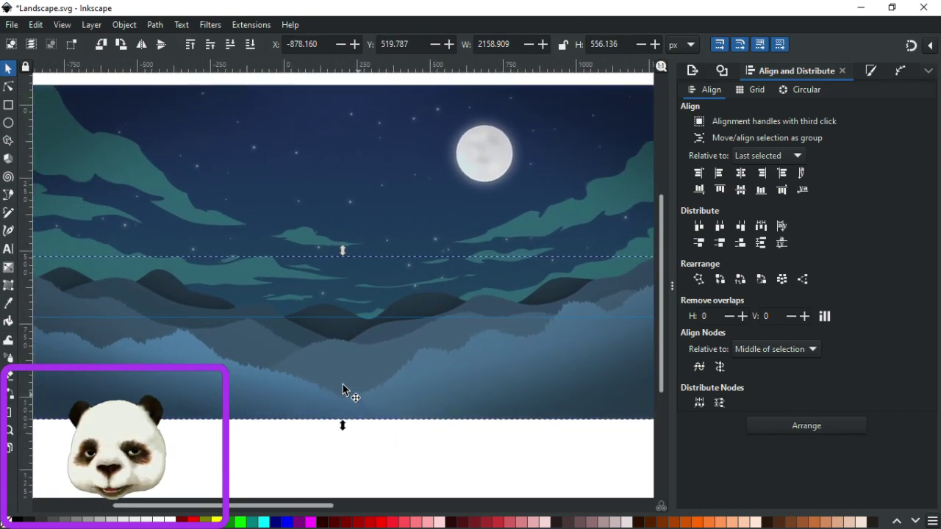
{"action": "left_click", "coordinate": [911, 47]}
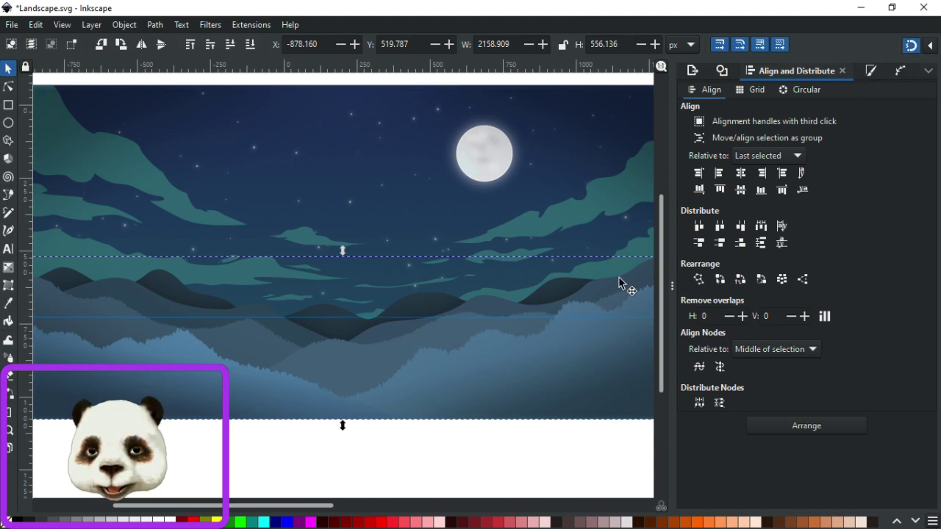
{"action": "left_click", "coordinate": [720, 190]}
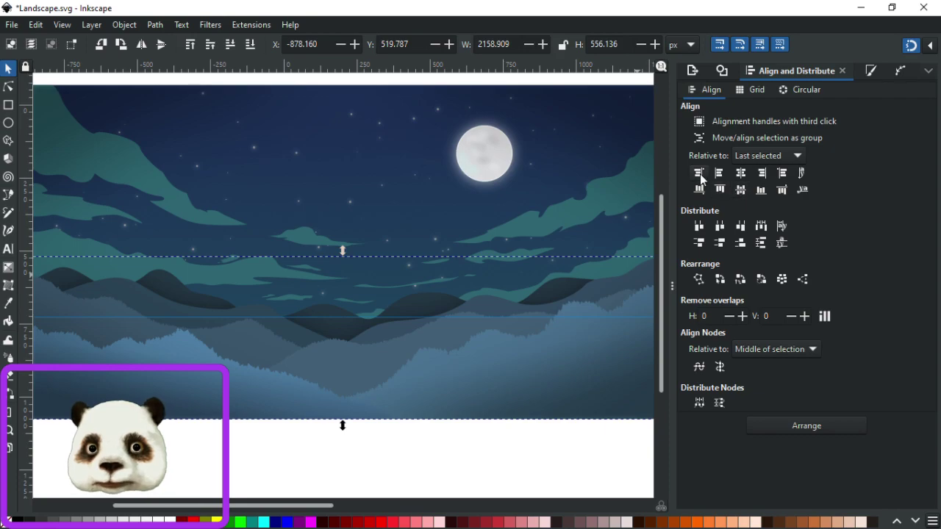
{"action": "scroll", "coordinate": [471, 250], "scroll_direction": "down", "scroll_amount": 1}
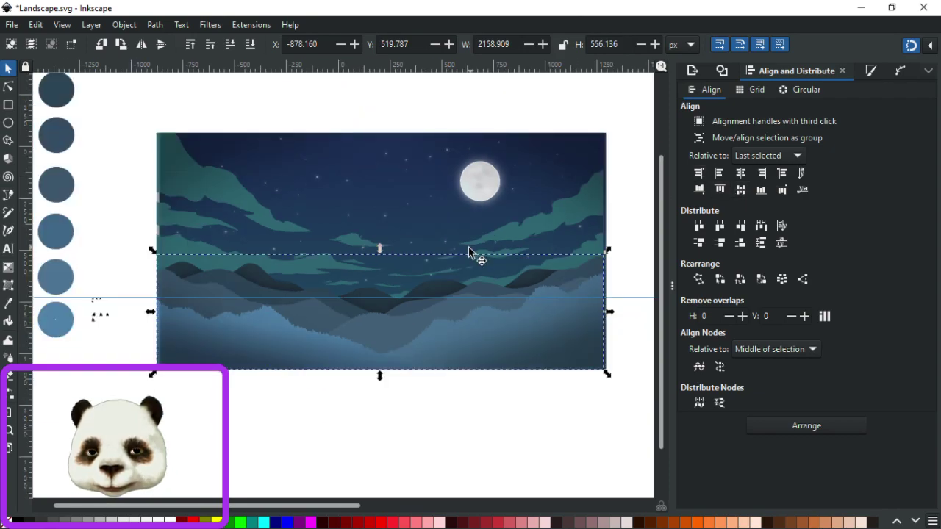
{"action": "scroll", "coordinate": [471, 250], "scroll_direction": "left", "scroll_amount": 1}
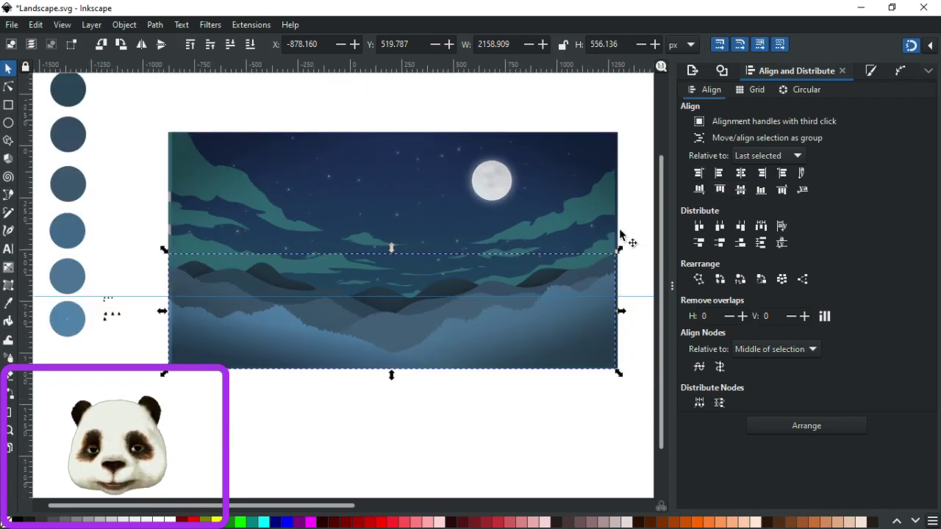
Select the foreground hill, add the sky background, and align the hill's right edge with the sky's.
{"action": "left_click", "coordinate": [637, 170]}
{"action": "left_click", "coordinate": [599, 159]}
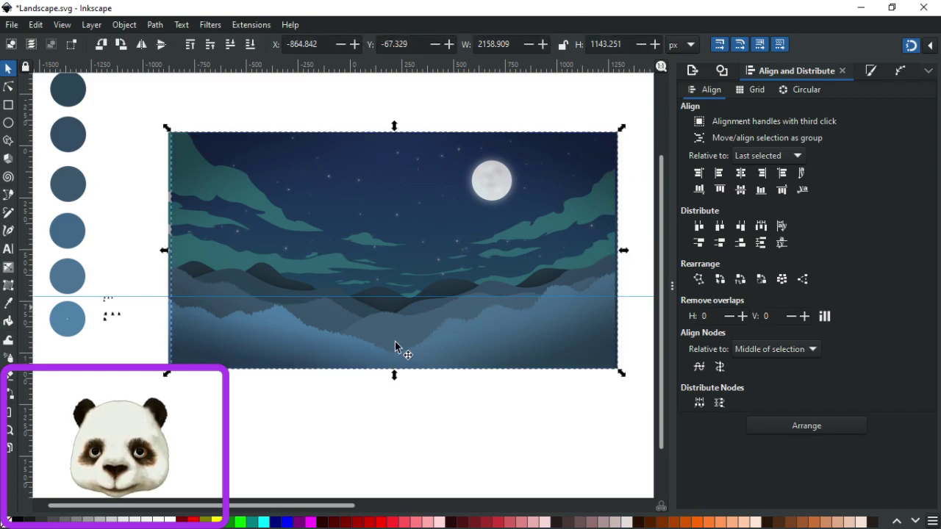
{"action": "left_click", "coordinate": [618, 269], "text": "shift"}
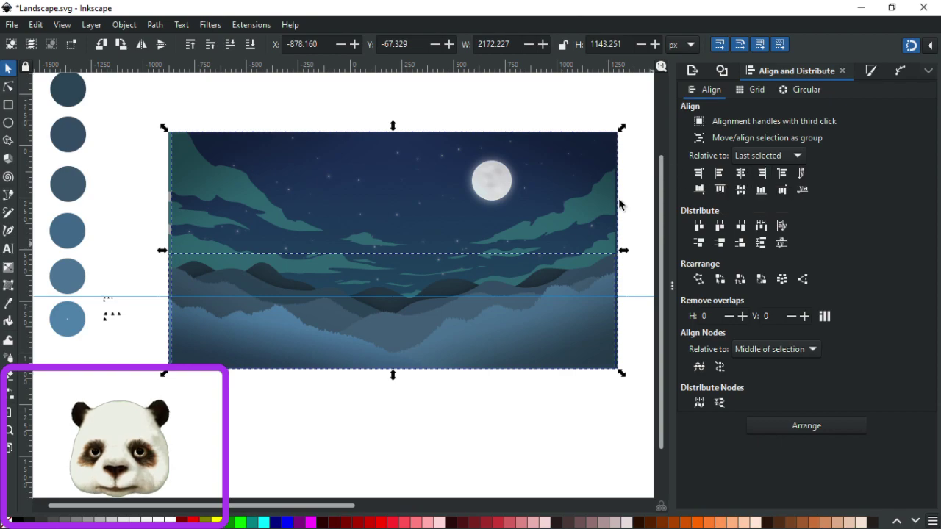
{"action": "left_click", "coordinate": [327, 336]}
{"action": "left_click", "coordinate": [297, 323]}
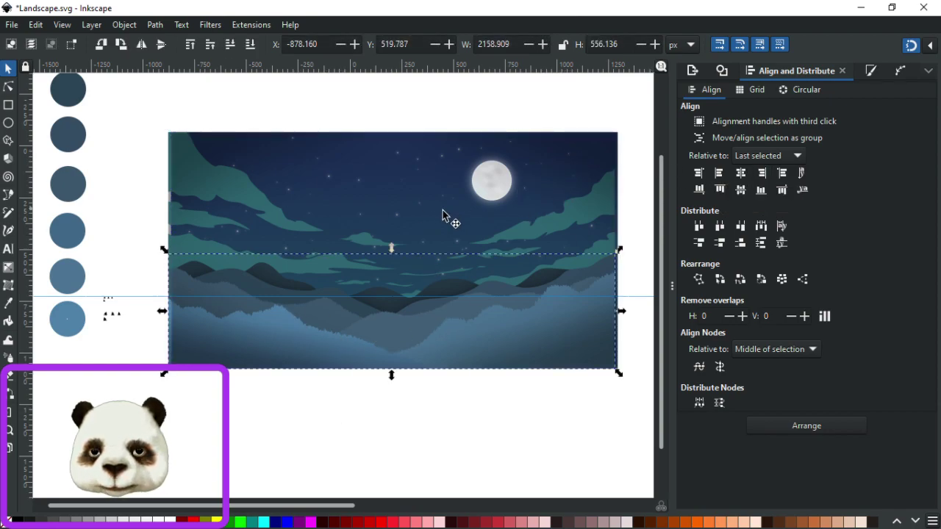
{"action": "left_click", "coordinate": [405, 197], "text": "shift"}
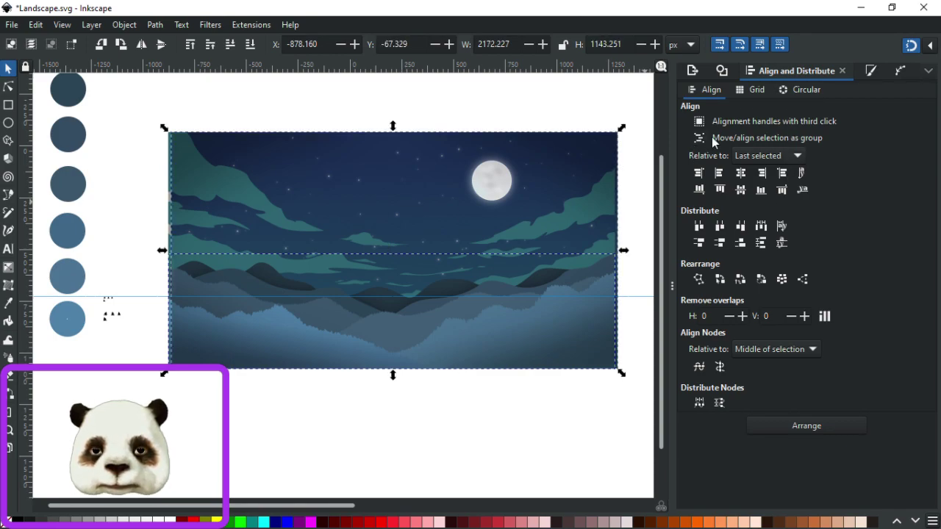
{"action": "left_click", "coordinate": [766, 174]}
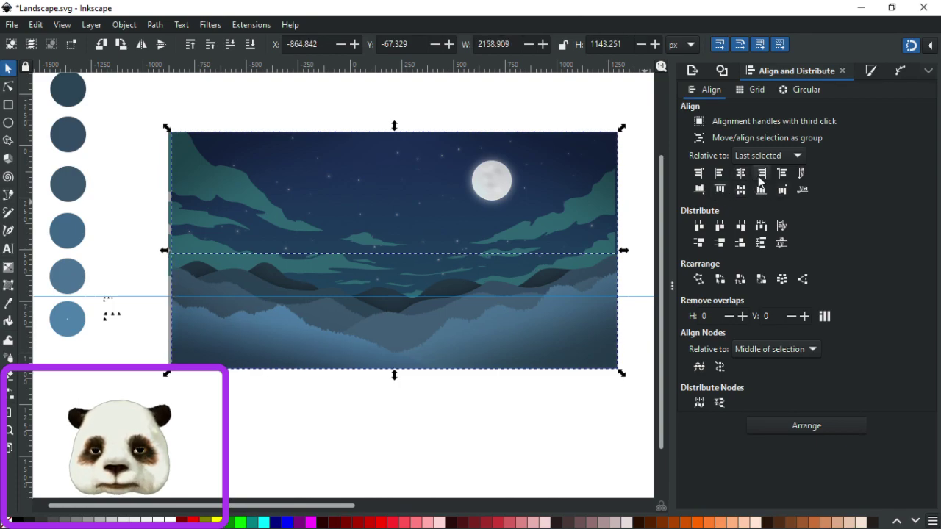
Select the cloud layer, add the sky background, and align the clouds' right edge with the sky's.
{"action": "left_click", "coordinate": [150, 179]}
{"action": "left_click", "coordinate": [291, 220]}
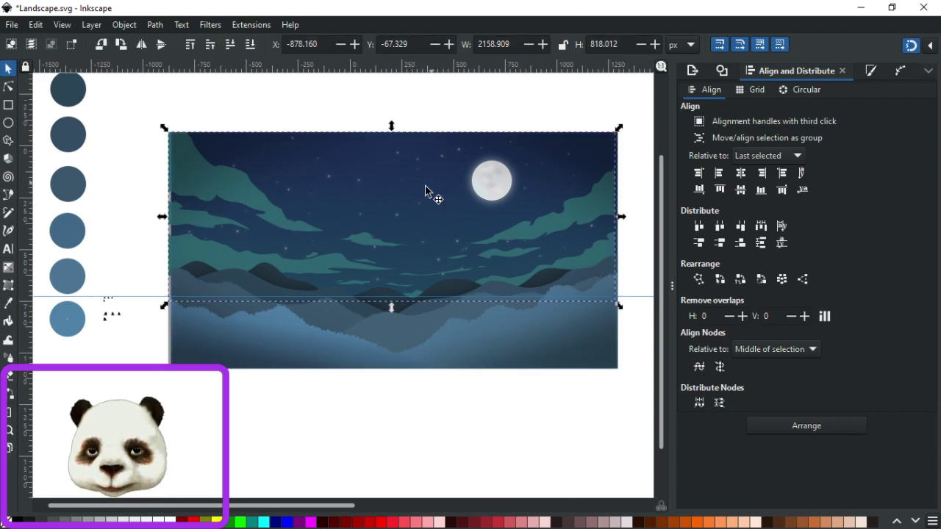
{"action": "left_click", "coordinate": [380, 176], "text": "alt"}
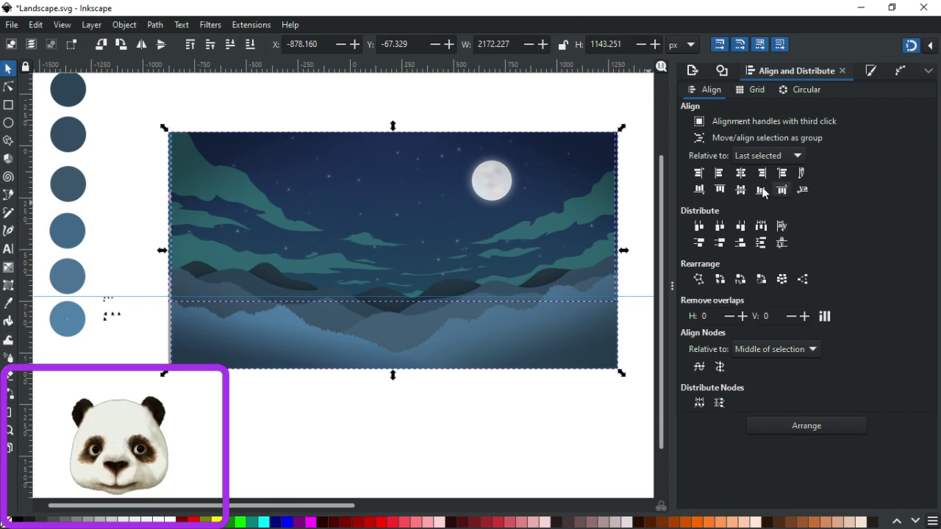
{"action": "left_click", "coordinate": [762, 173]}
Select the grey rectangle protruding behind the scene's left edge and delete it.
{"action": "left_click", "coordinate": [167, 319]}
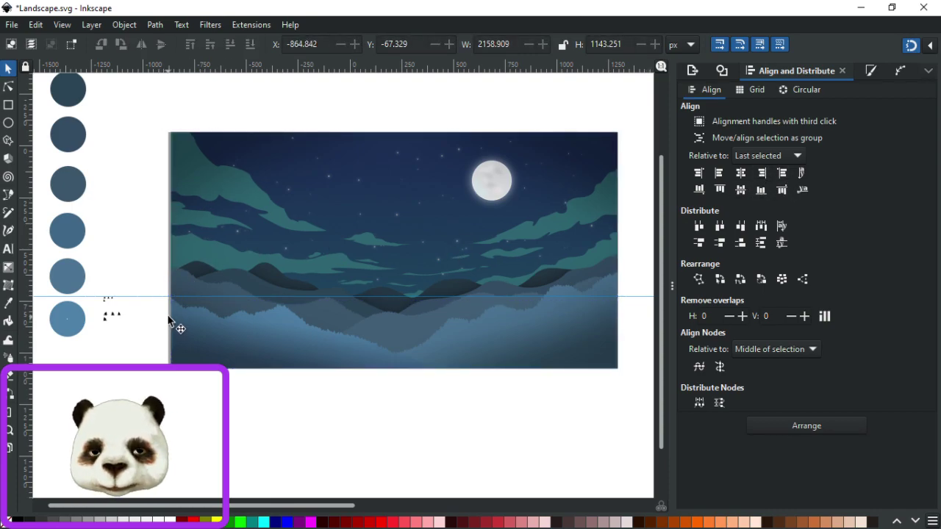
{"action": "left_click", "coordinate": [168, 319]}
{"action": "scroll", "coordinate": [148, 304], "scroll_direction": "up", "scroll_amount": 3}
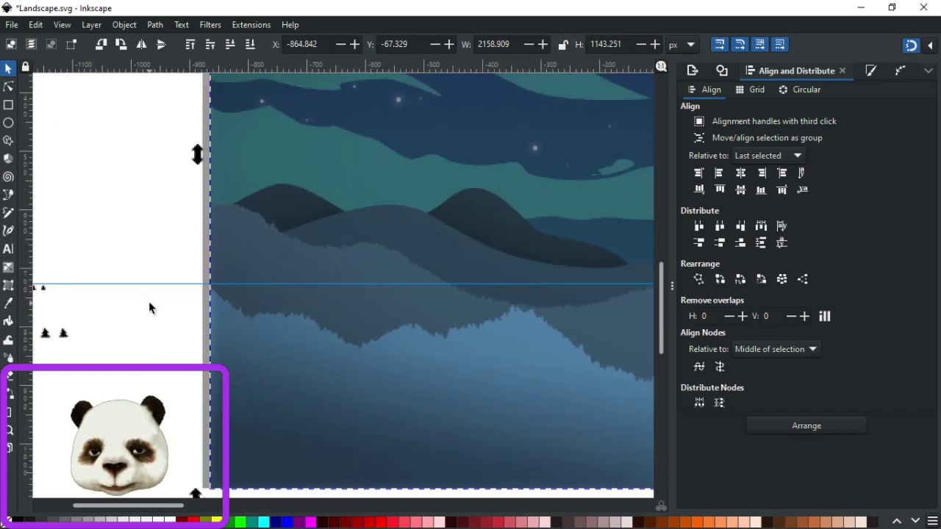
{"action": "left_click", "coordinate": [204, 322]}
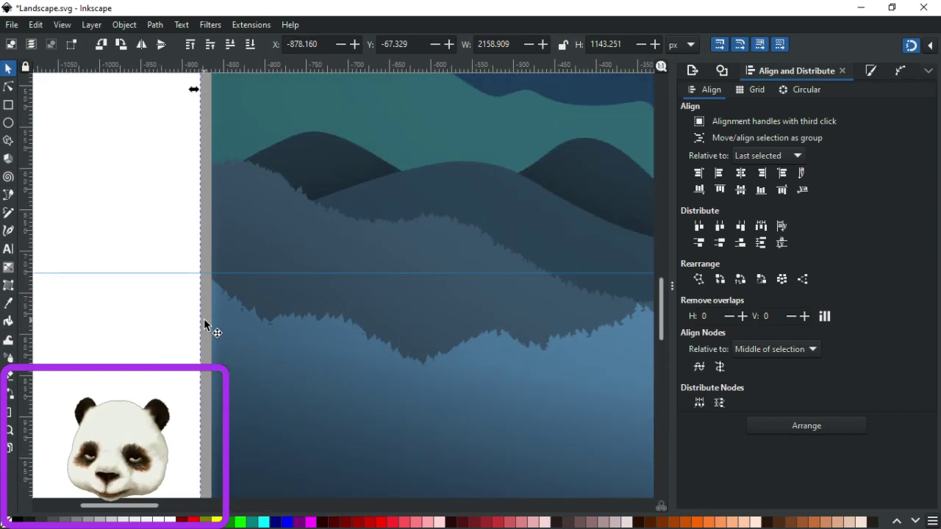
{"action": "key", "text": "Delete"}
{"action": "scroll", "coordinate": [248, 298], "scroll_direction": "down", "scroll_amount": 3}
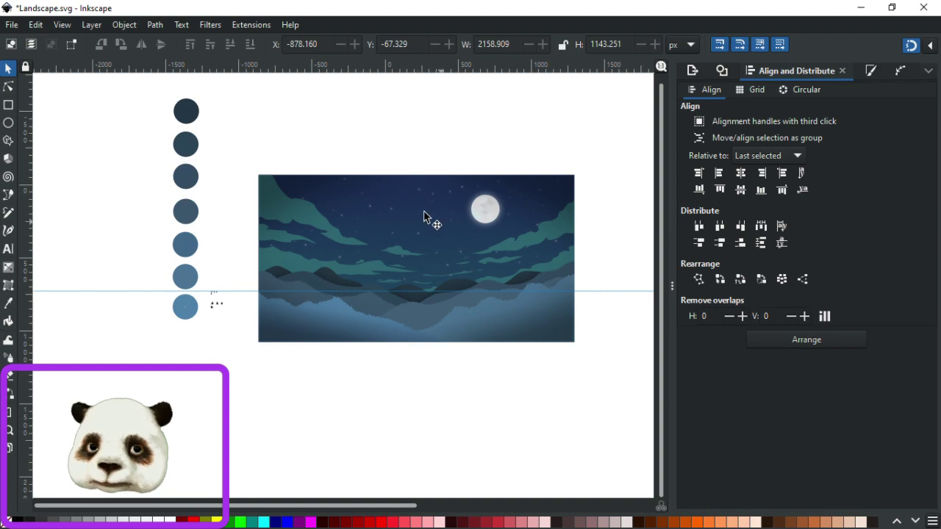
Save the finished landscape drawing and view the whole scene beside its colour swatches.
{"action": "scroll", "coordinate": [476, 206], "scroll_direction": "up", "scroll_amount": 1}
{"action": "key", "text": "ctrl+s"}
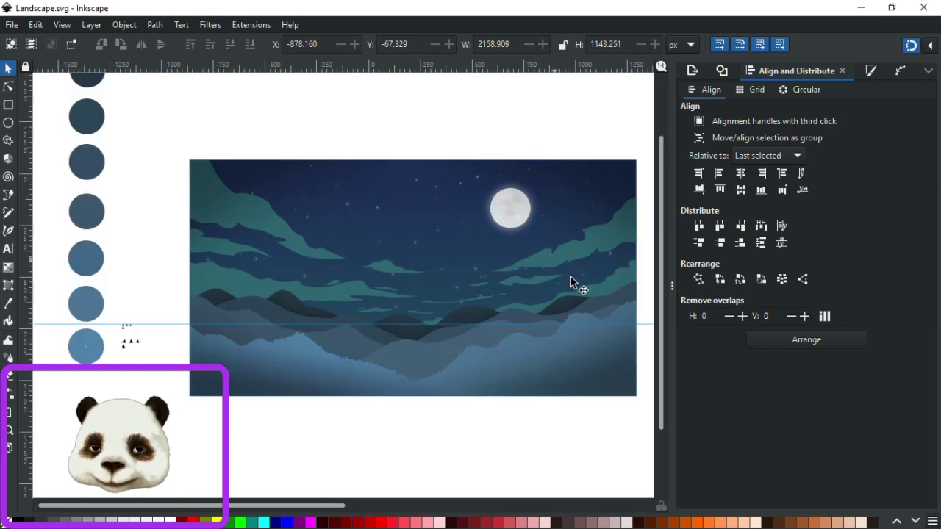
{"action": "scroll", "coordinate": [615, 283], "scroll_direction": "down", "scroll_amount": 2}
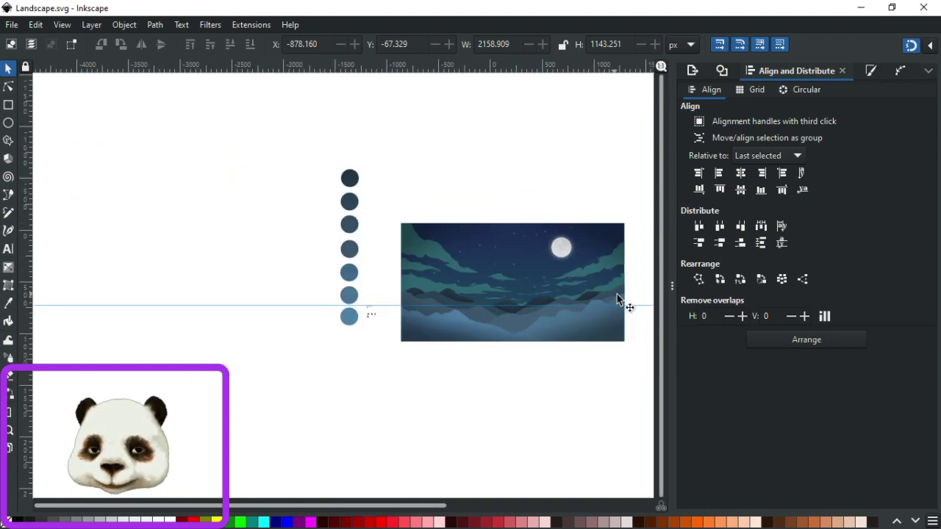
Try a flat black fill on the cloud layer and undo it.
{"action": "scroll", "coordinate": [629, 285], "scroll_direction": "up", "scroll_amount": 2}
{"action": "scroll", "coordinate": [560, 280], "scroll_direction": "up", "scroll_amount": 1}
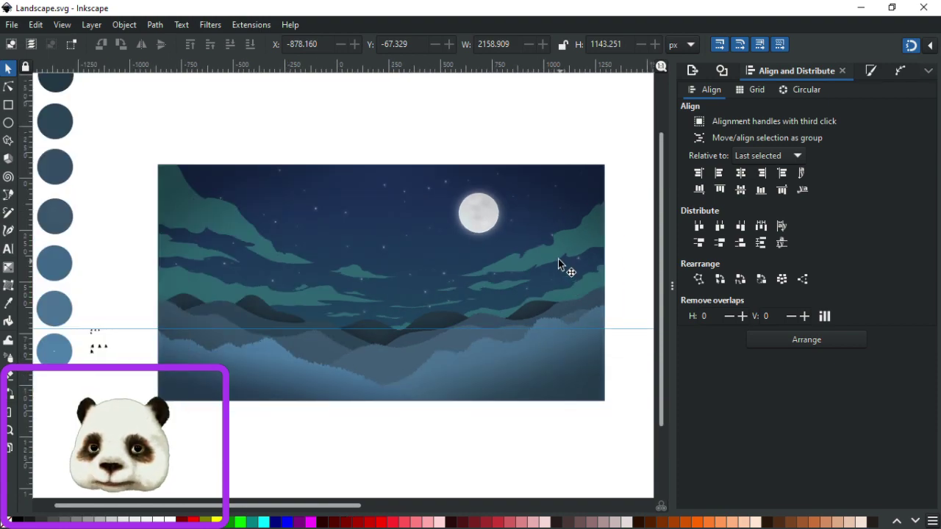
{"action": "left_click", "coordinate": [520, 258]}
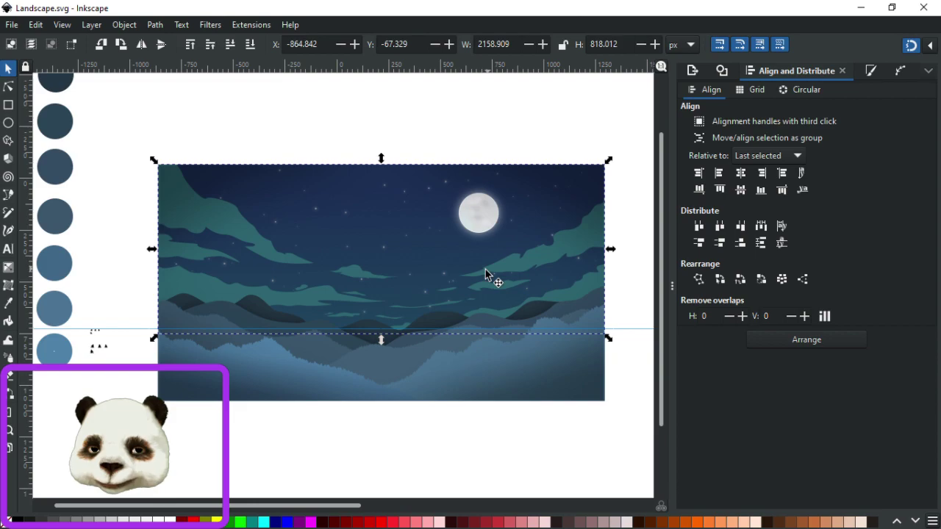
{"action": "scroll", "coordinate": [247, 267], "scroll_direction": "up", "scroll_amount": 2}
{"action": "left_click", "coordinate": [316, 258]}
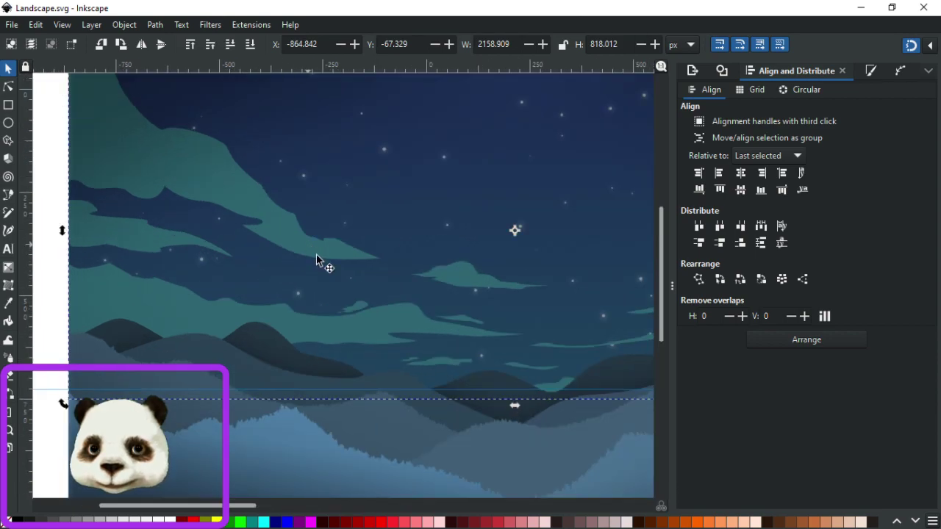
{"action": "scroll", "coordinate": [405, 298], "scroll_direction": "down", "scroll_amount": 2}
{"action": "key", "text": "ctrl+shift+f"}
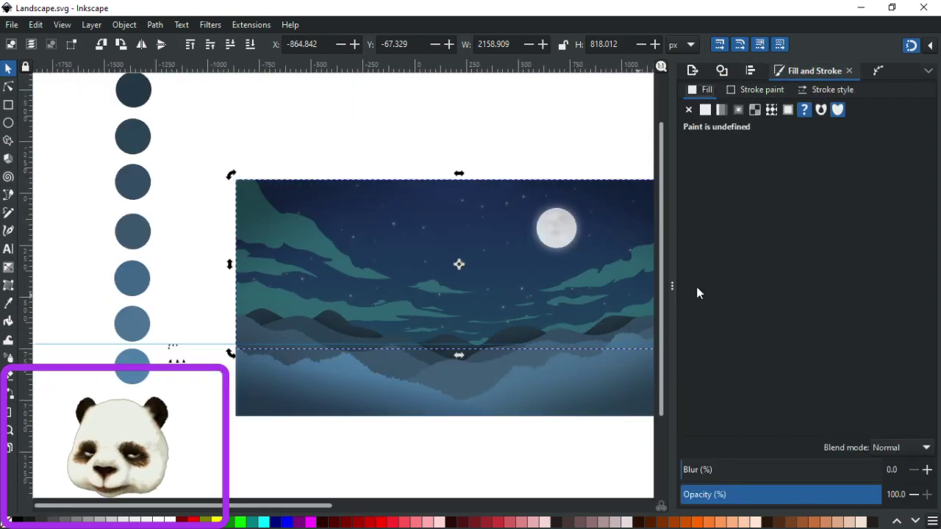
{"action": "scroll", "coordinate": [624, 225], "scroll_direction": "right", "scroll_amount": 4}
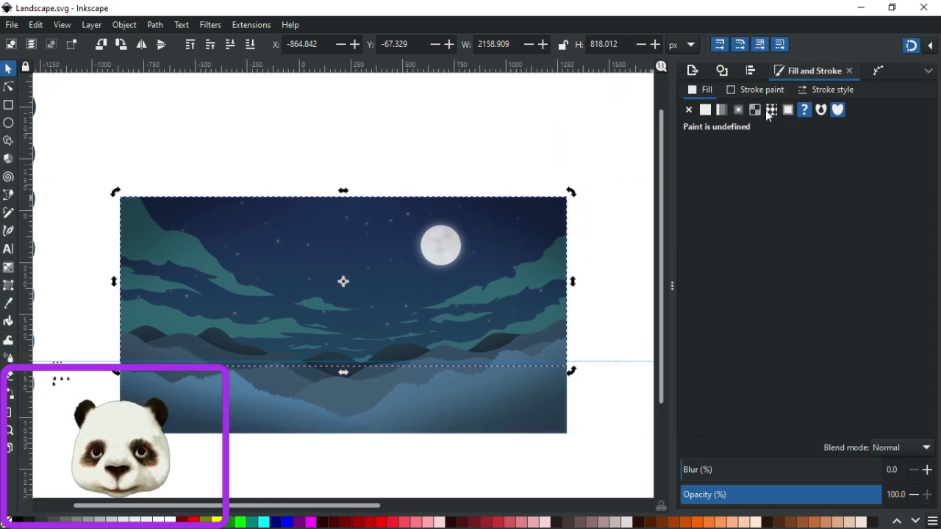
{"action": "left_click", "coordinate": [705, 111]}
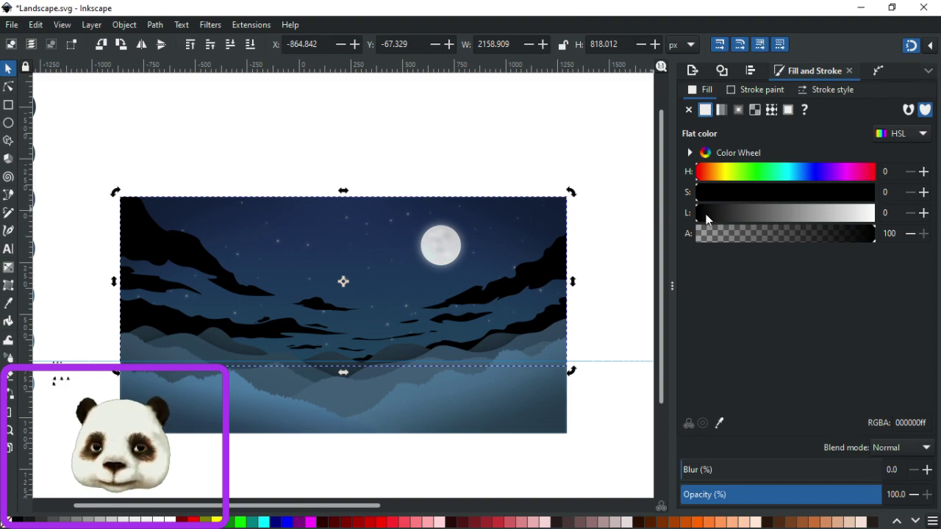
{"action": "key", "text": "ctrl+z"}
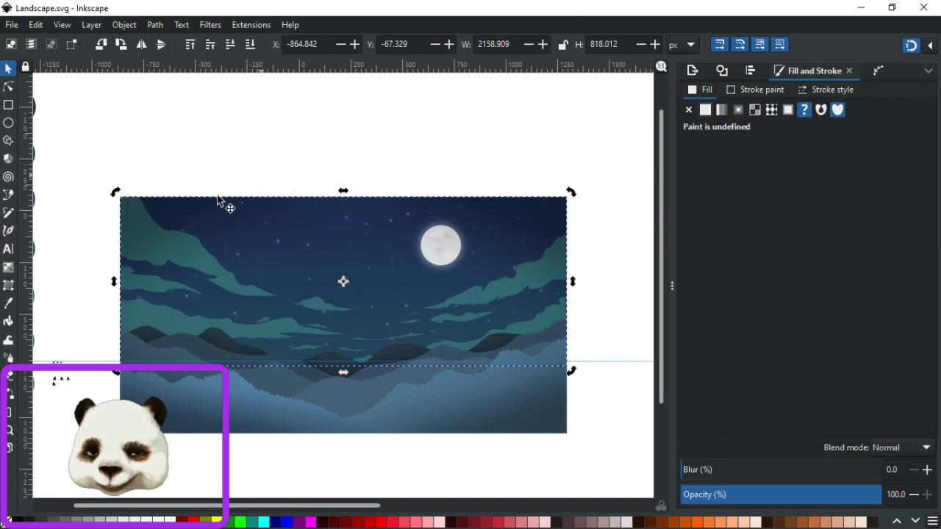
Duplicate the lowest swatch circle, place the copy directly below it, and fill it with the teal sampled from the clouds.
{"action": "scroll", "coordinate": [202, 226], "scroll_direction": "left", "scroll_amount": 4}
{"action": "left_click", "coordinate": [161, 375]}
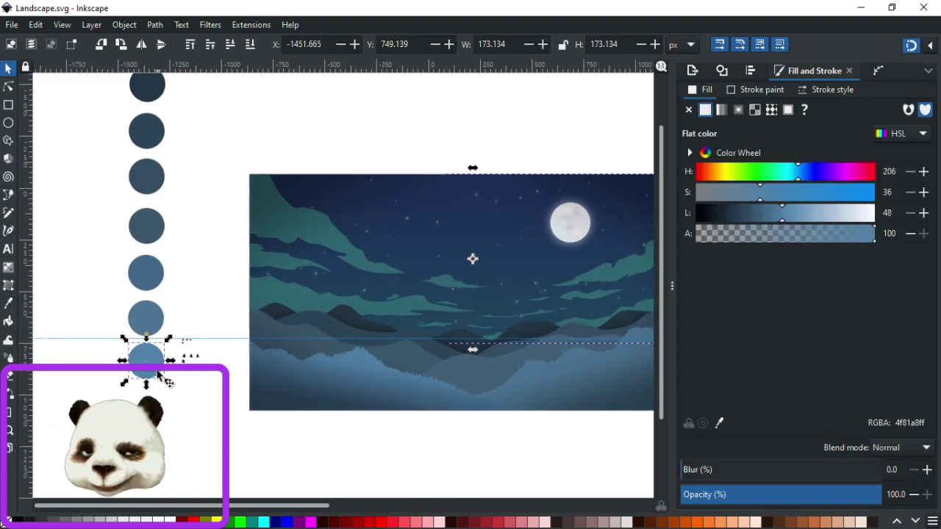
{"action": "key", "text": "ctrl+d"}
{"action": "left_click_drag", "start_coordinate": [160, 377], "coordinate": [161, 422]}
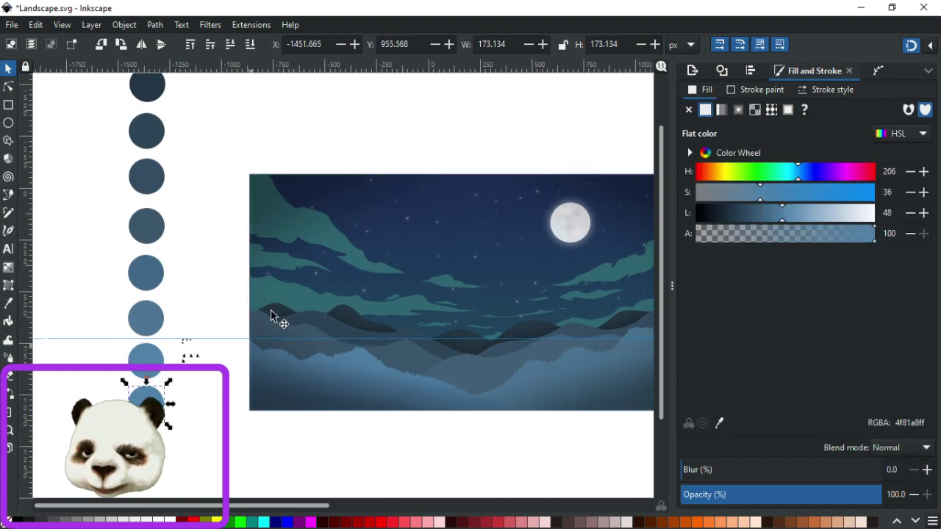
{"action": "key", "text": "d"}
{"action": "left_click", "coordinate": [361, 256]}
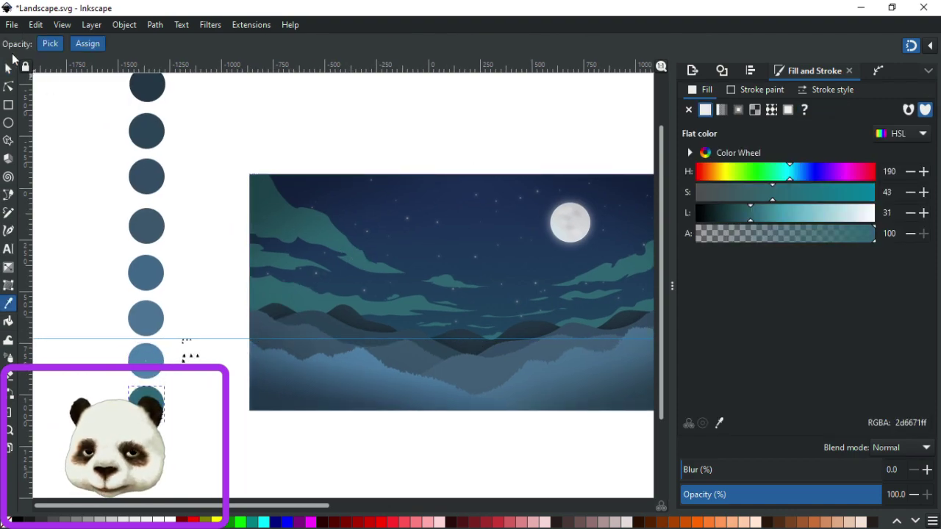
Select the cloud layer and give it a flat fill using the teal sampled from the clouds.
{"action": "left_click", "coordinate": [8, 68]}
{"action": "left_click", "coordinate": [360, 269]}
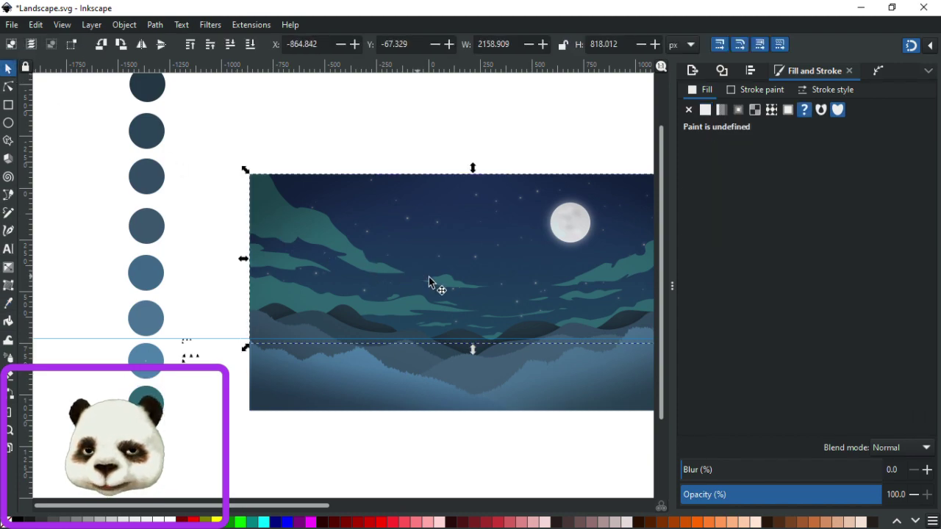
{"action": "left_click_drag", "start_coordinate": [493, 251], "coordinate": [414, 237]}
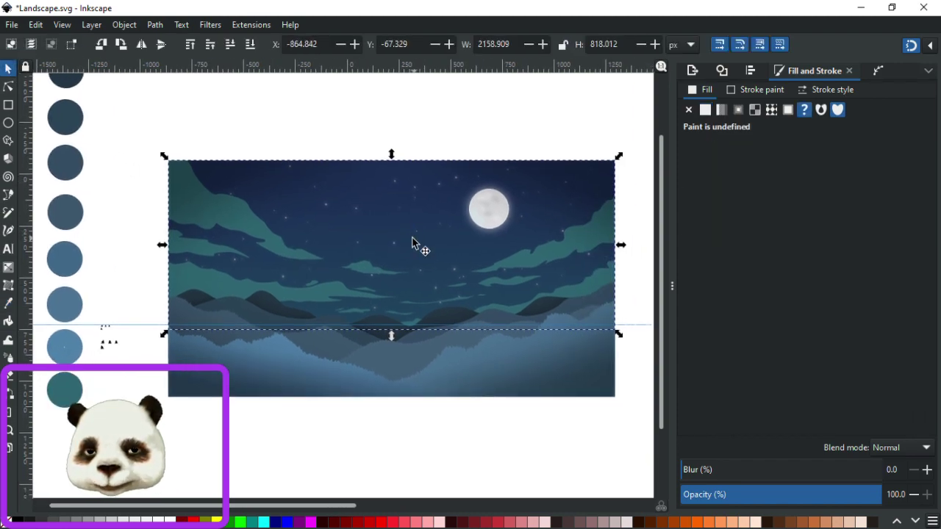
{"action": "key", "text": "d"}
{"action": "left_click", "coordinate": [385, 308]}
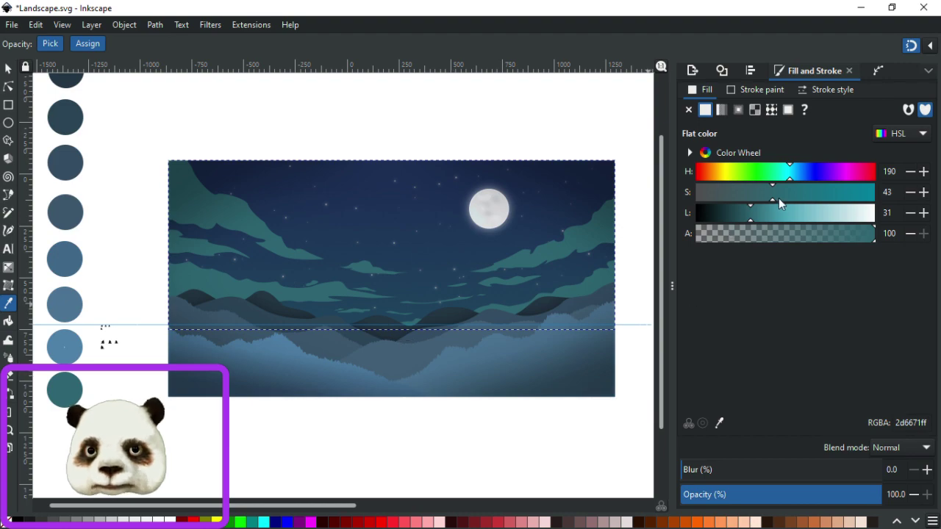
Shift the clouds' flat fill to a muted blue with hue 206, saturation 39 and lightness 29, and deselect them.
{"action": "left_click_drag", "start_coordinate": [773, 200], "coordinate": [747, 216]}
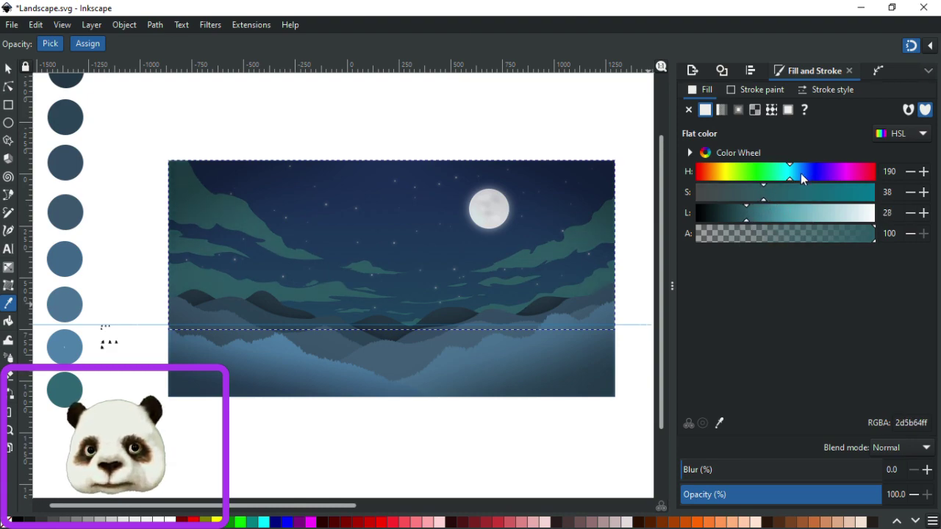
{"action": "left_click_drag", "start_coordinate": [789, 174], "coordinate": [794, 181]}
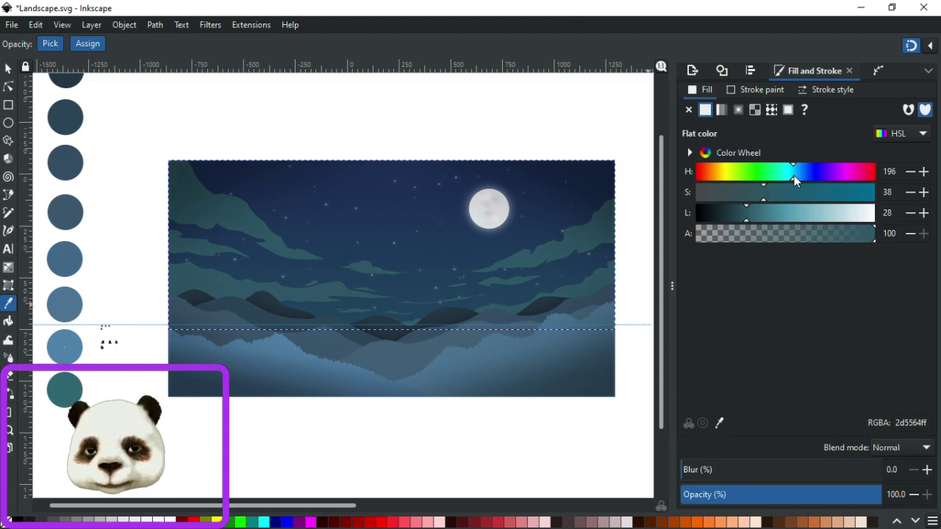
{"action": "left_click_drag", "start_coordinate": [743, 220], "coordinate": [766, 200]}
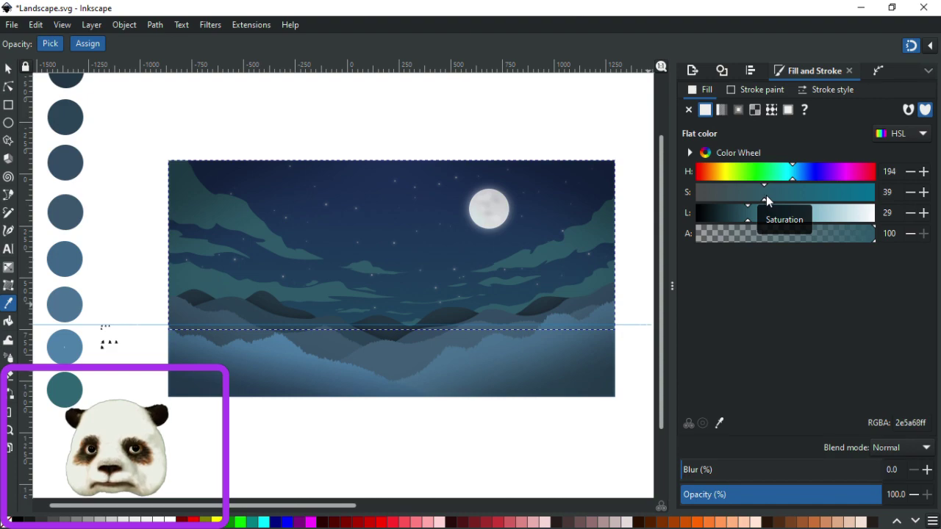
{"action": "left_click", "coordinate": [797, 175]}
{"action": "scroll", "coordinate": [797, 175], "scroll_direction": "up", "scroll_amount": 4}
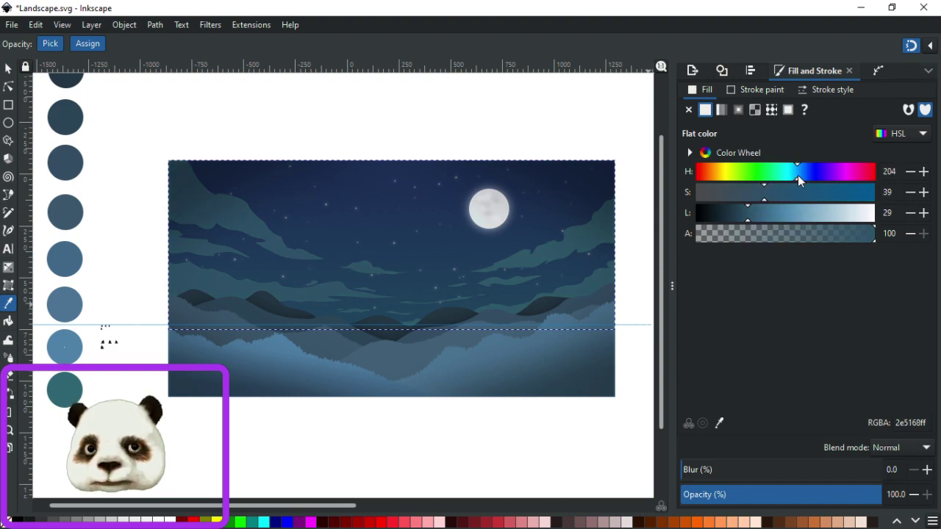
{"action": "mouse_move", "coordinate": [797, 176]}
{"action": "left_mouse_down"}
{"action": "mouse_move", "coordinate": [807, 182]}
{"action": "mouse_move", "coordinate": [798, 176]}
{"action": "left_mouse_up"}
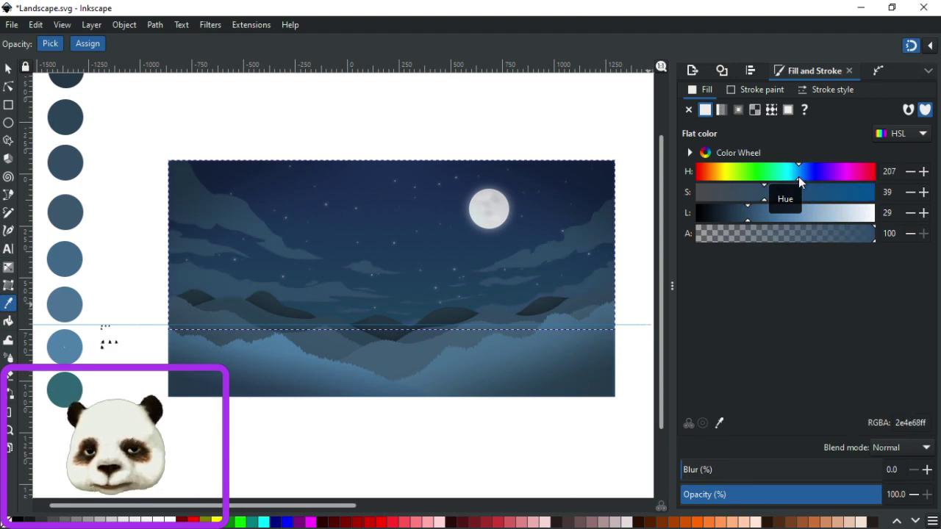
{"action": "scroll", "coordinate": [798, 177], "scroll_direction": "down", "scroll_amount": 1}
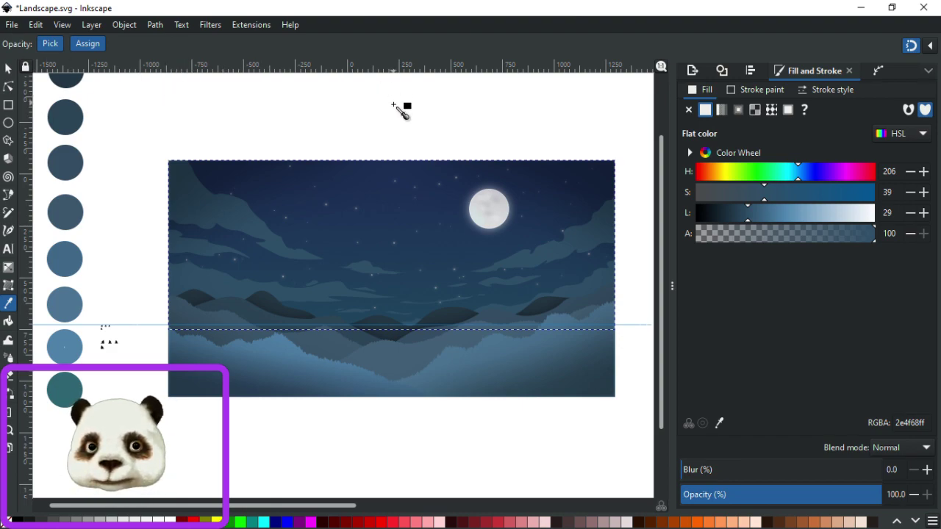
{"action": "key", "text": "s"}
{"action": "left_click", "coordinate": [282, 87]}
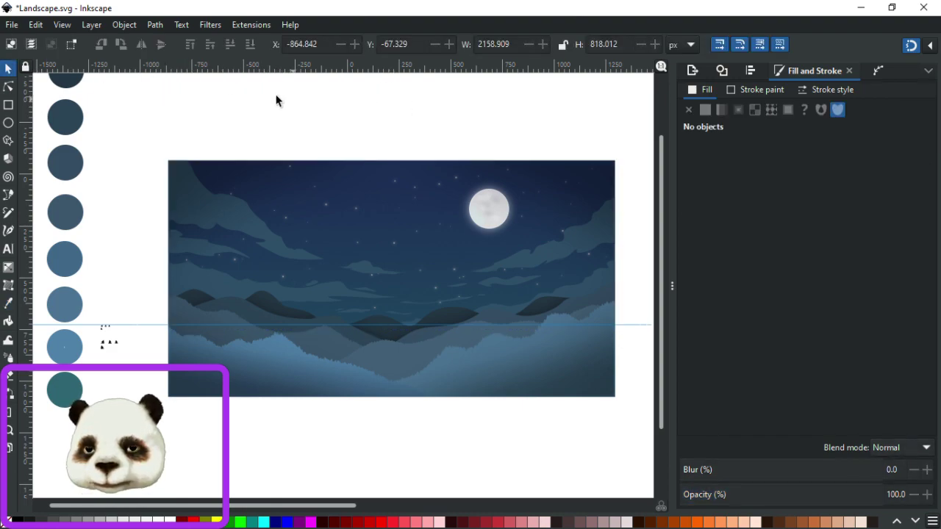
Darken the left foreground hill's gradient, setting its lower stop to HSL 205, 39, 28 and its upper stop to HSL 205, 33, 43.
{"action": "left_click", "coordinate": [304, 360]}
{"action": "left_click", "coordinate": [8, 87]}
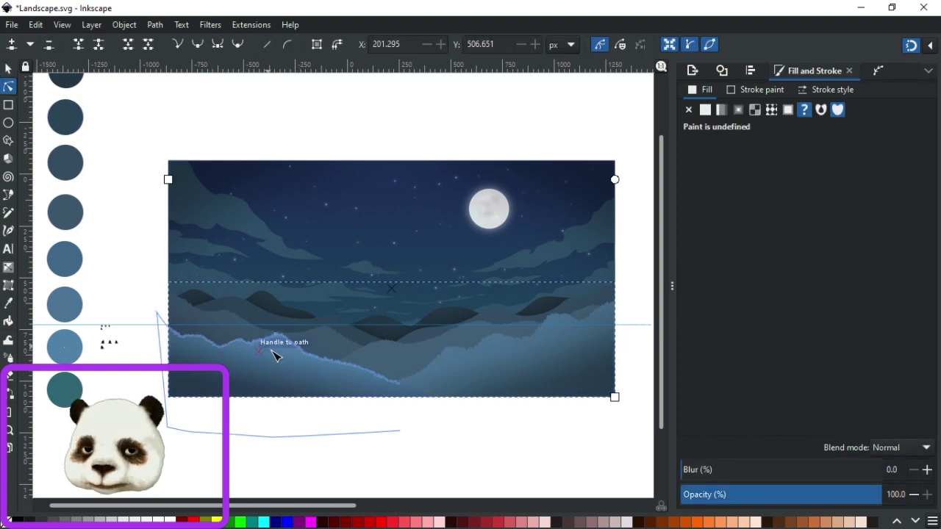
{"action": "left_click", "coordinate": [276, 353]}
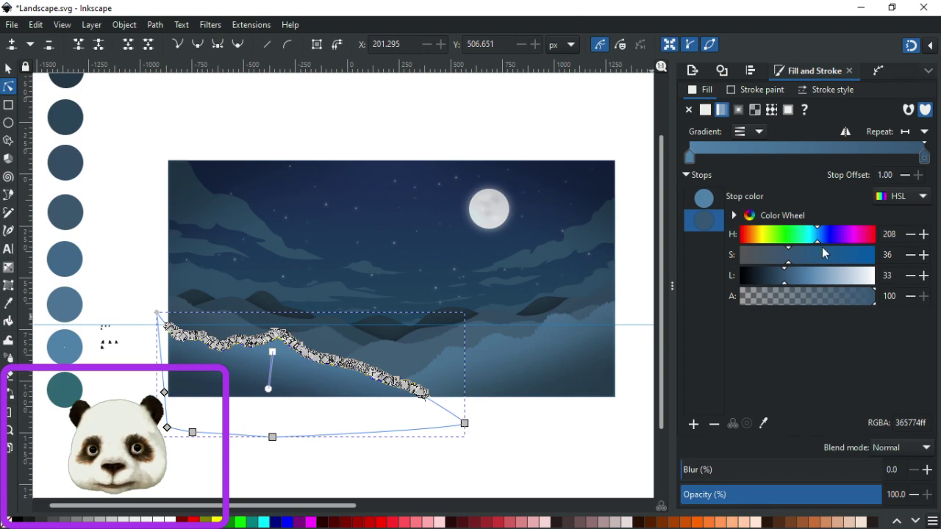
{"action": "left_click_drag", "start_coordinate": [784, 278], "coordinate": [778, 279]}
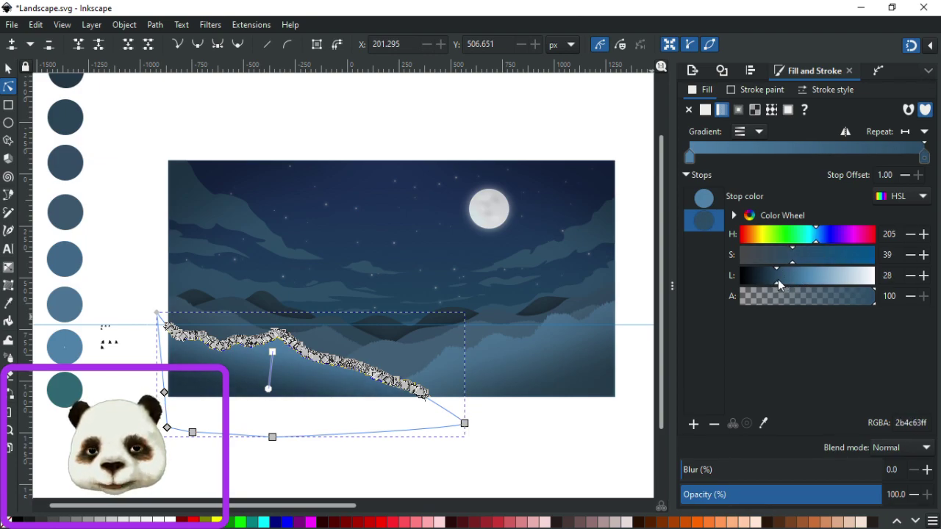
{"action": "left_click", "coordinate": [273, 353]}
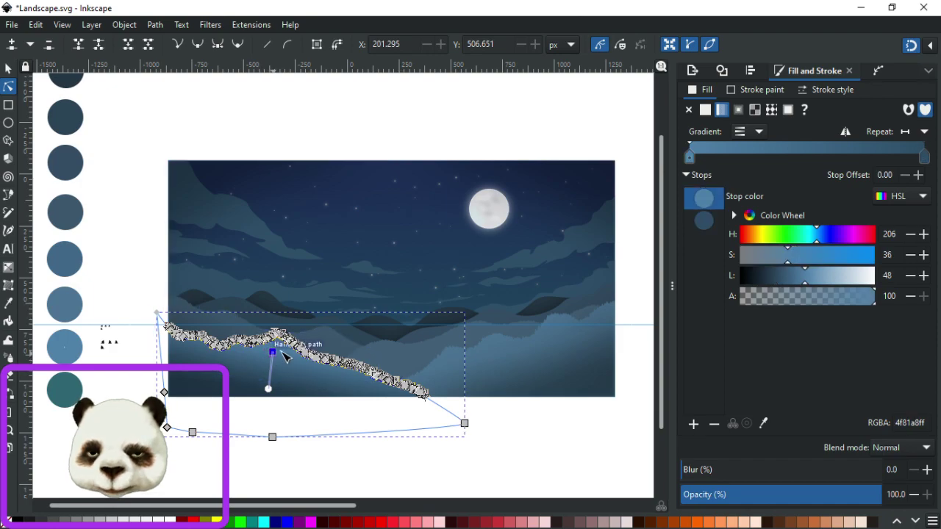
{"action": "left_click_drag", "start_coordinate": [806, 279], "coordinate": [782, 257]}
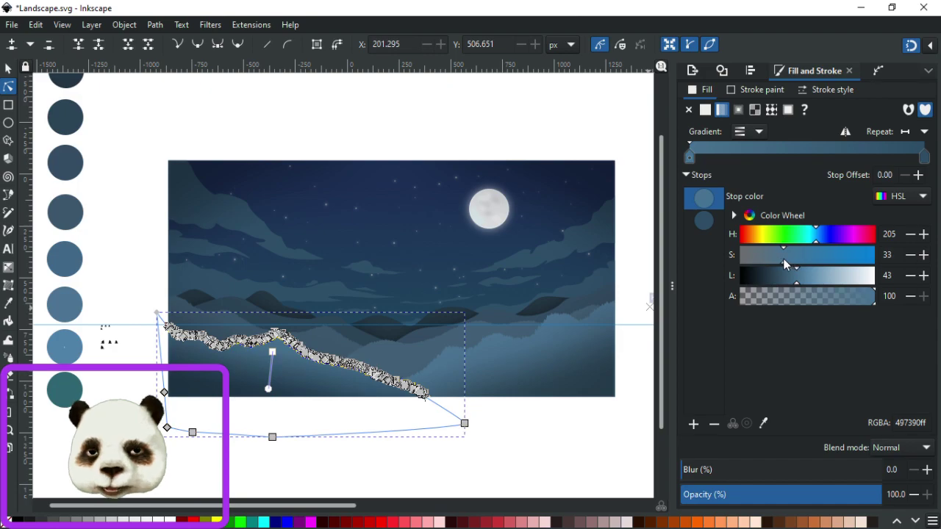
Recolour the right foreground hill's upper gradient stop to a greyer blue, HSL 210, 25, 43, and deselect the hill.
{"action": "left_click", "coordinate": [487, 349]}
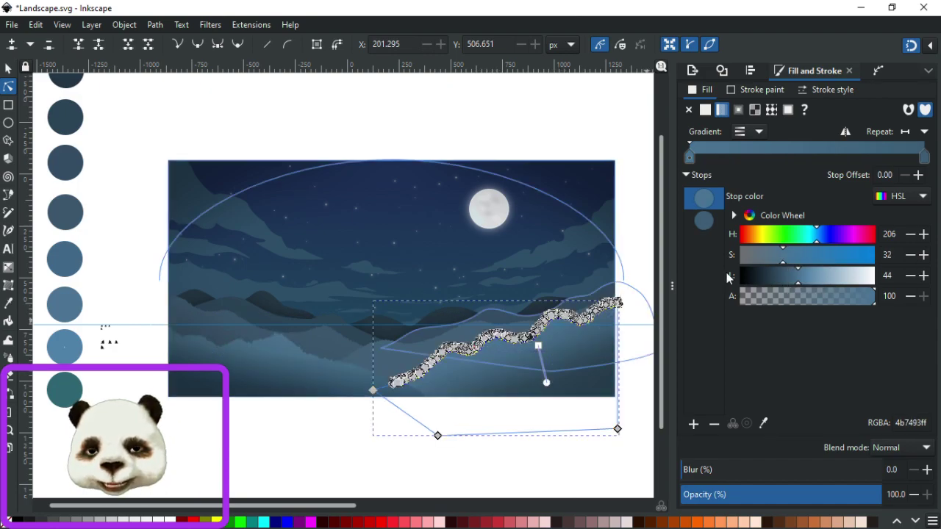
{"action": "left_click", "coordinate": [797, 278]}
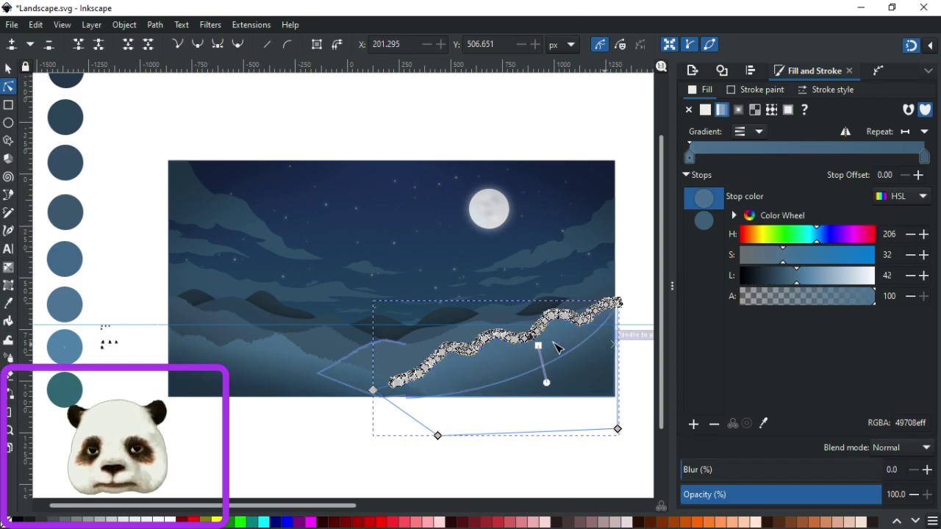
{"action": "left_click", "coordinate": [791, 283]}
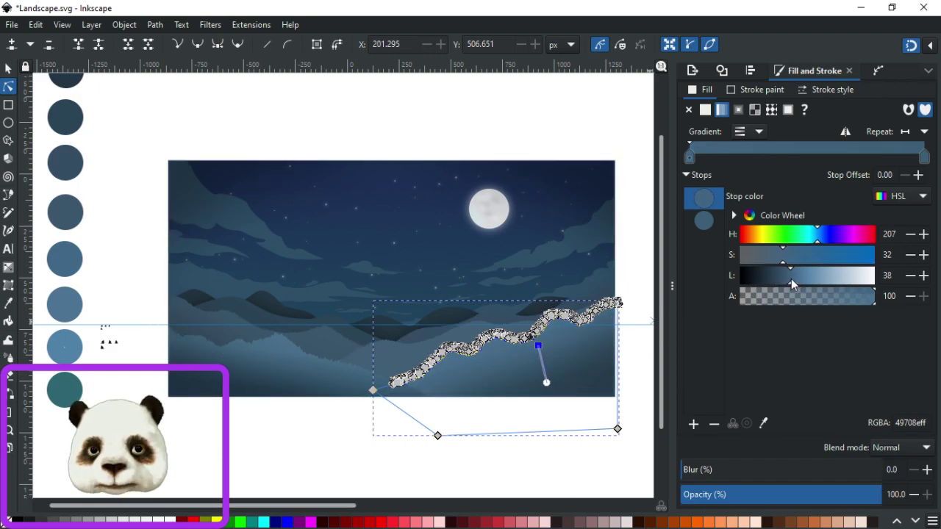
{"action": "left_click", "coordinate": [793, 278]}
{"action": "left_click", "coordinate": [777, 258]}
{"action": "left_click", "coordinate": [800, 275]}
{"action": "left_click", "coordinate": [798, 275]}
{"action": "left_click", "coordinate": [799, 275]}
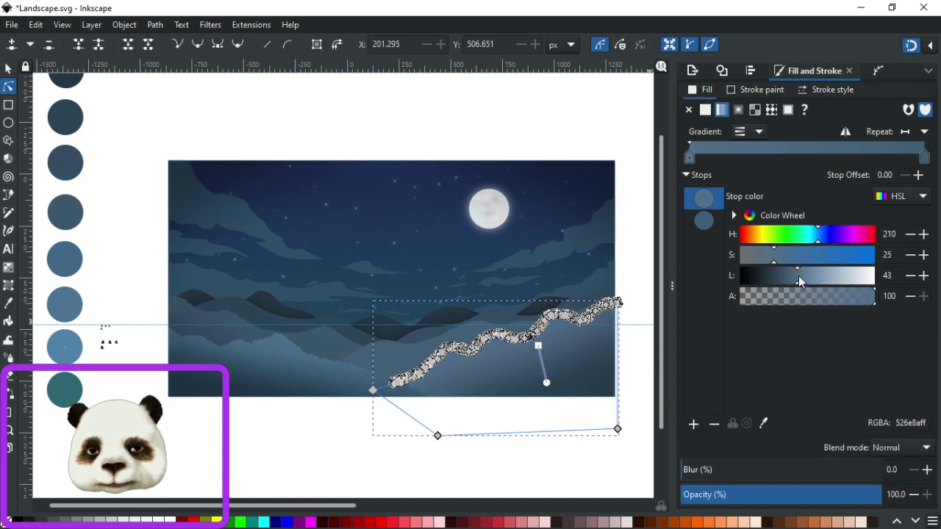
{"action": "left_click", "coordinate": [544, 137]}
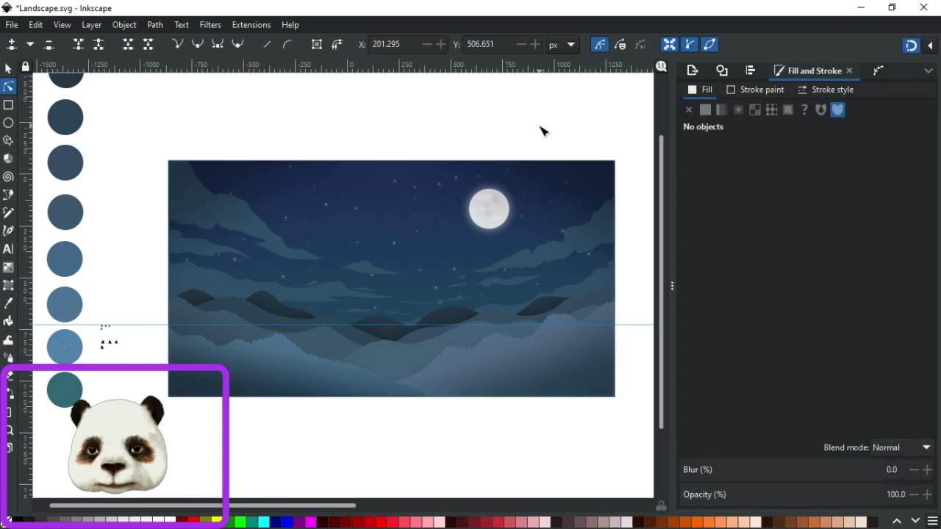
Fine-tune the right foreground hill's upper gradient stop to HSL 209, 25, 42 and deselect the hill.
{"action": "left_click", "coordinate": [494, 351]}
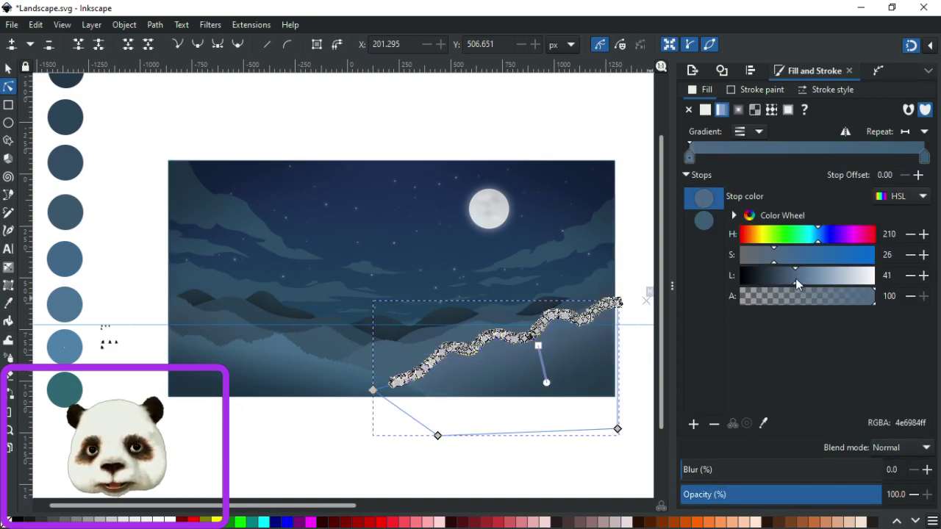
{"action": "left_click", "coordinate": [539, 346]}
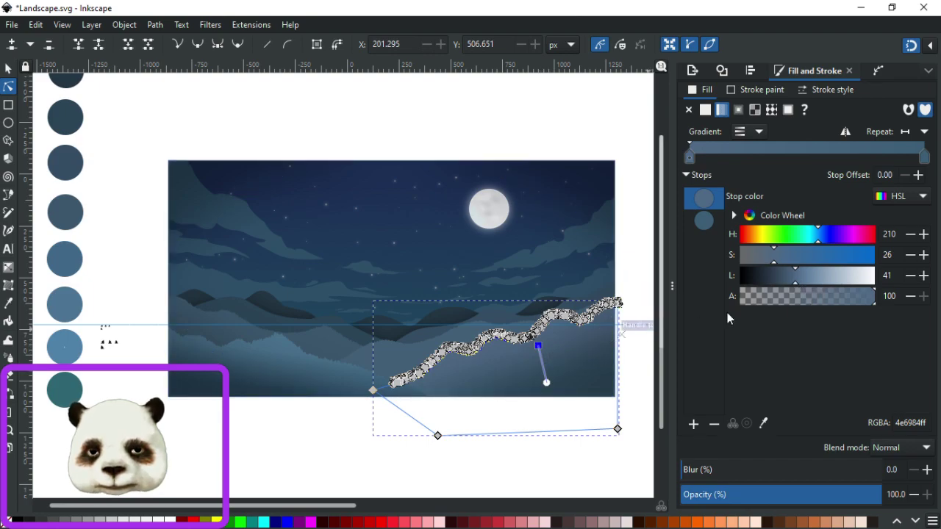
{"action": "left_click_drag", "start_coordinate": [790, 280], "coordinate": [796, 279]}
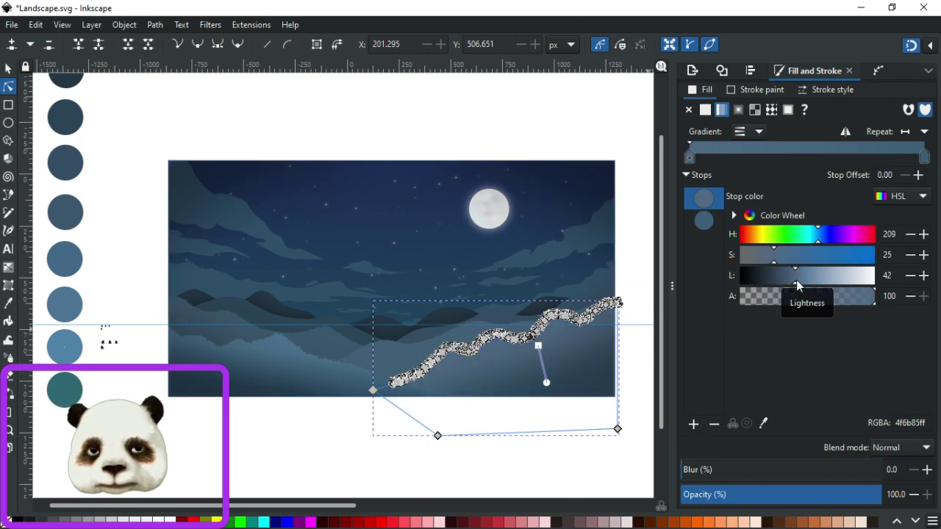
{"action": "left_click", "coordinate": [528, 135]}
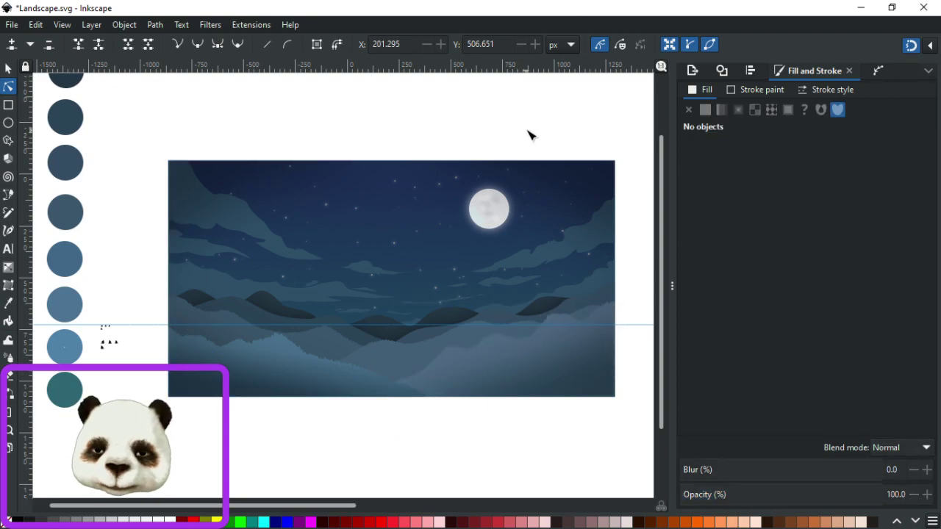
Save the recoloured landscape drawing and inspect the whole scene.
{"action": "scroll", "coordinate": [599, 147], "scroll_direction": "down", "scroll_amount": 2}
{"action": "scroll", "coordinate": [600, 147], "scroll_direction": "up", "scroll_amount": 1}
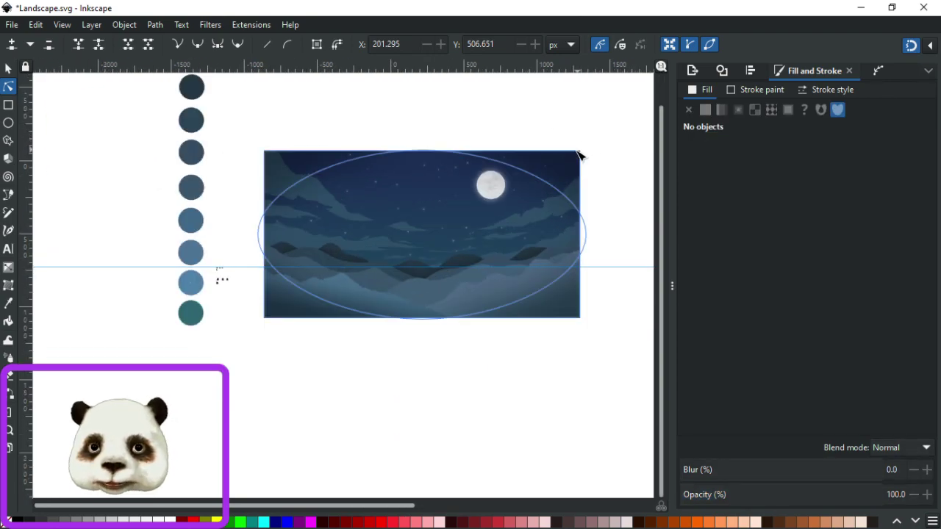
{"action": "scroll", "coordinate": [579, 154], "scroll_direction": "up", "scroll_amount": 1}
{"action": "key", "text": "ctrl+s"}
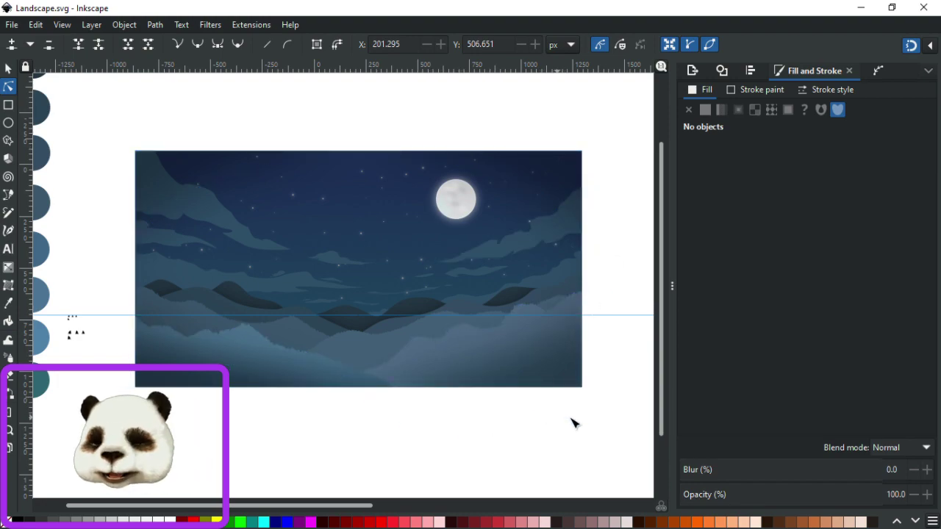
{"action": "scroll", "coordinate": [568, 415], "scroll_direction": "up", "scroll_amount": 1, "text": "ctrl"}
{"action": "scroll", "coordinate": [367, 467], "scroll_direction": "left", "scroll_amount": 2}
{"action": "scroll", "coordinate": [367, 466], "scroll_direction": "up", "scroll_amount": 1}
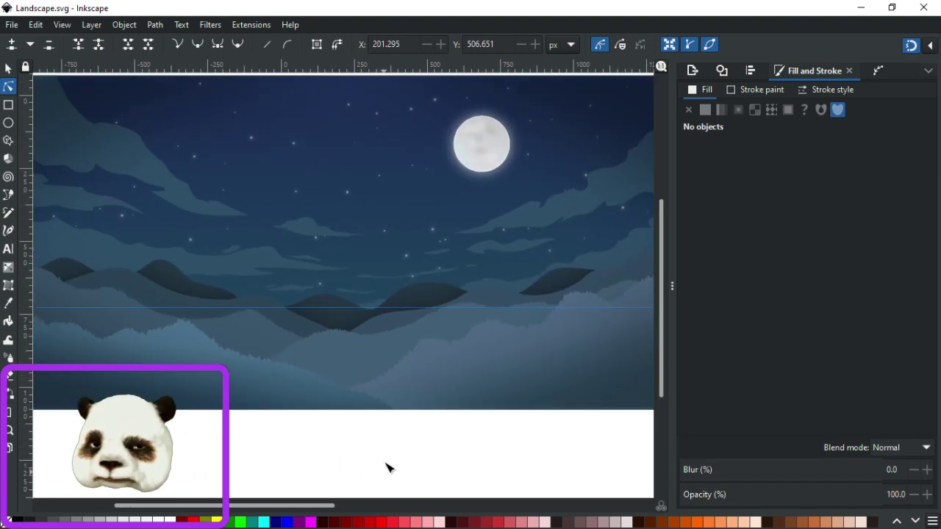
{"action": "scroll", "coordinate": [384, 458], "scroll_direction": "down", "scroll_amount": 1, "text": "ctrl"}
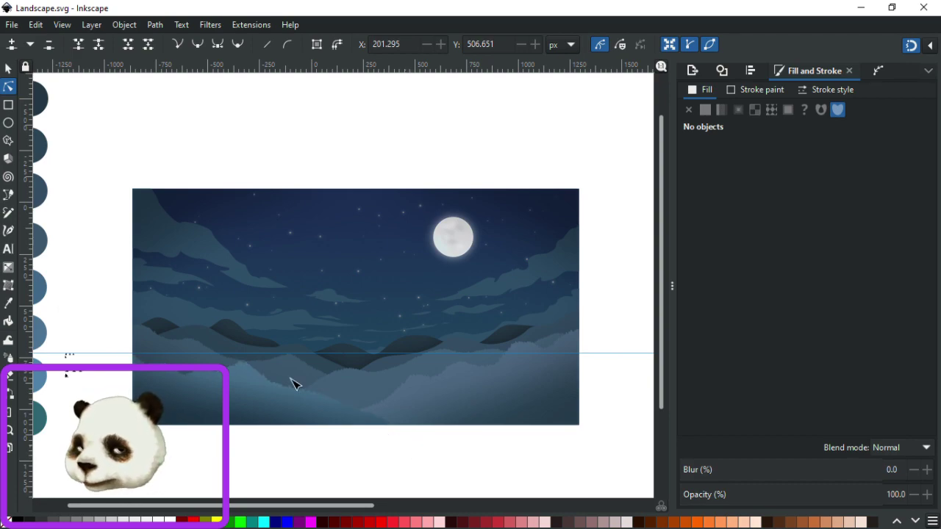